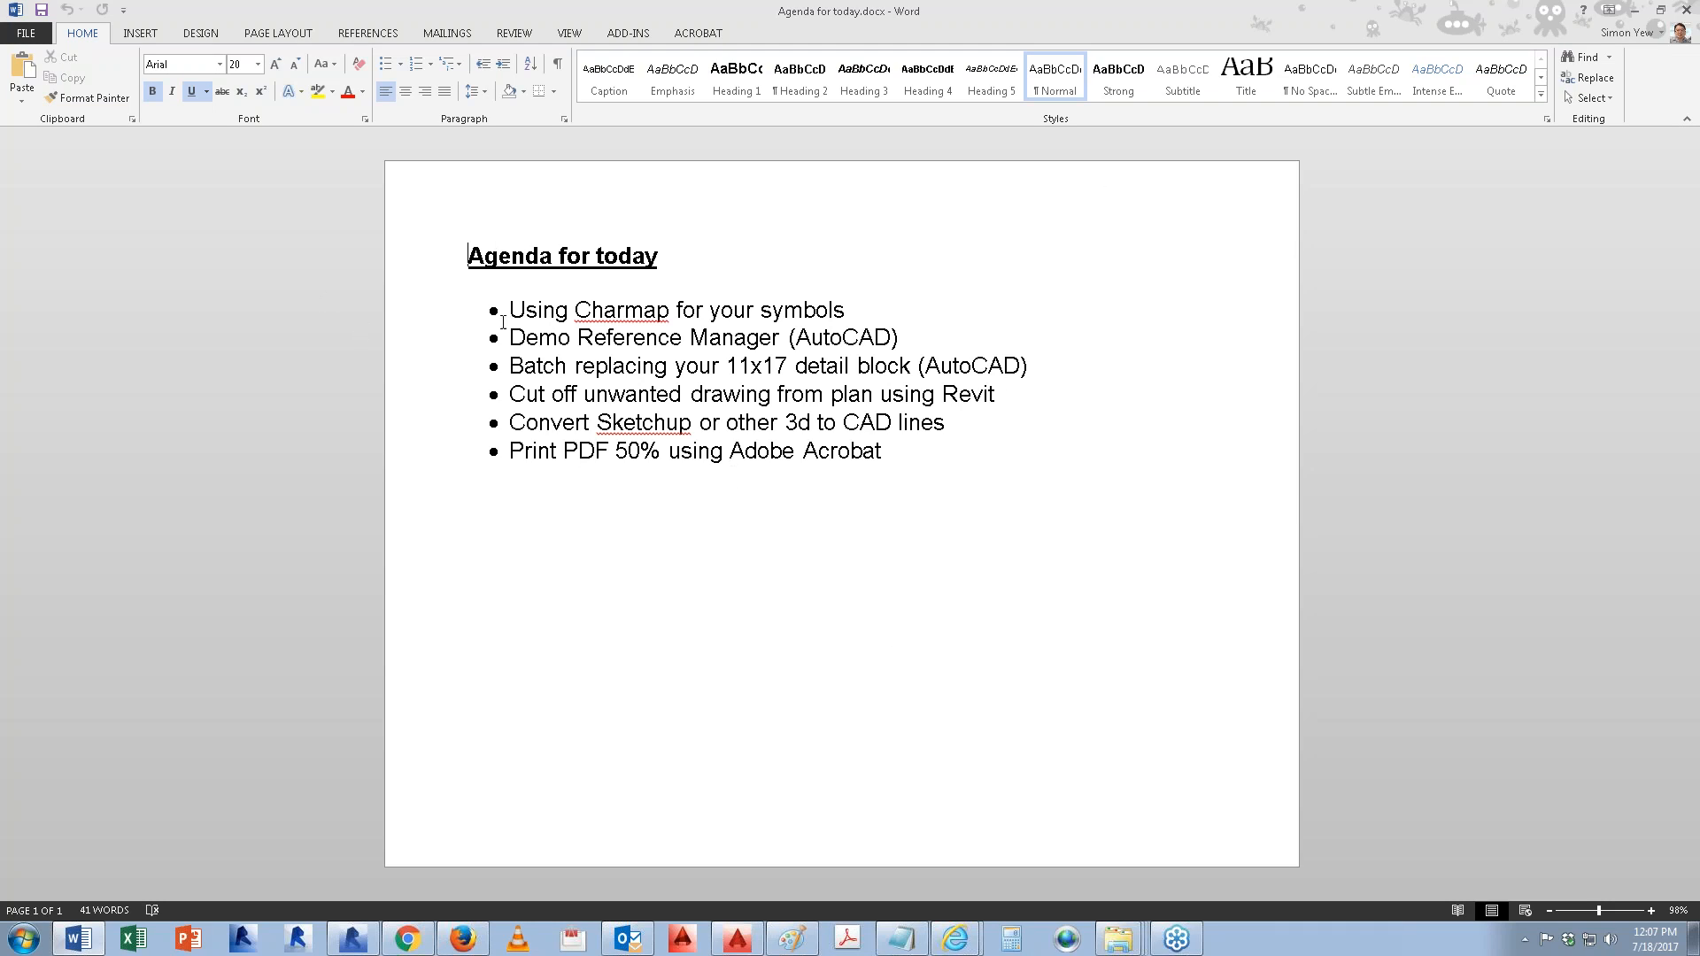
# Step: Minimise the agenda document, launch Character Map by searching for charmap, and move its window over the folder window
pyautogui.moveTo(561, 310); pyautogui.dragTo(760, 310)
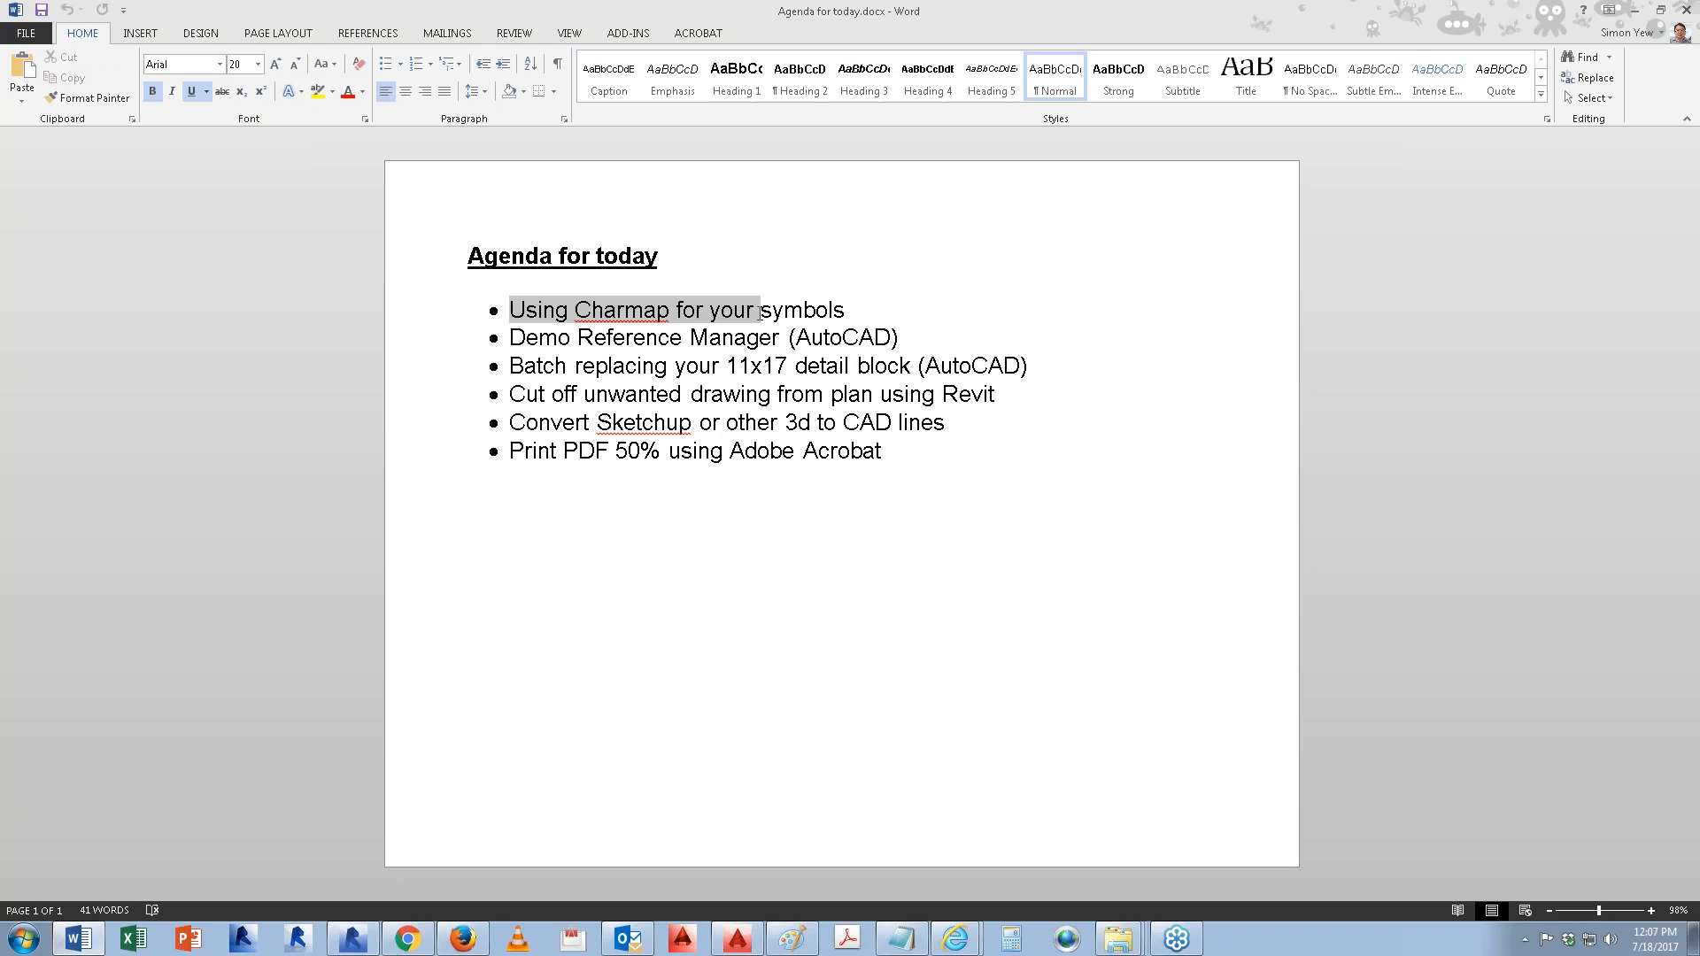
pyautogui.click(1648, 10)
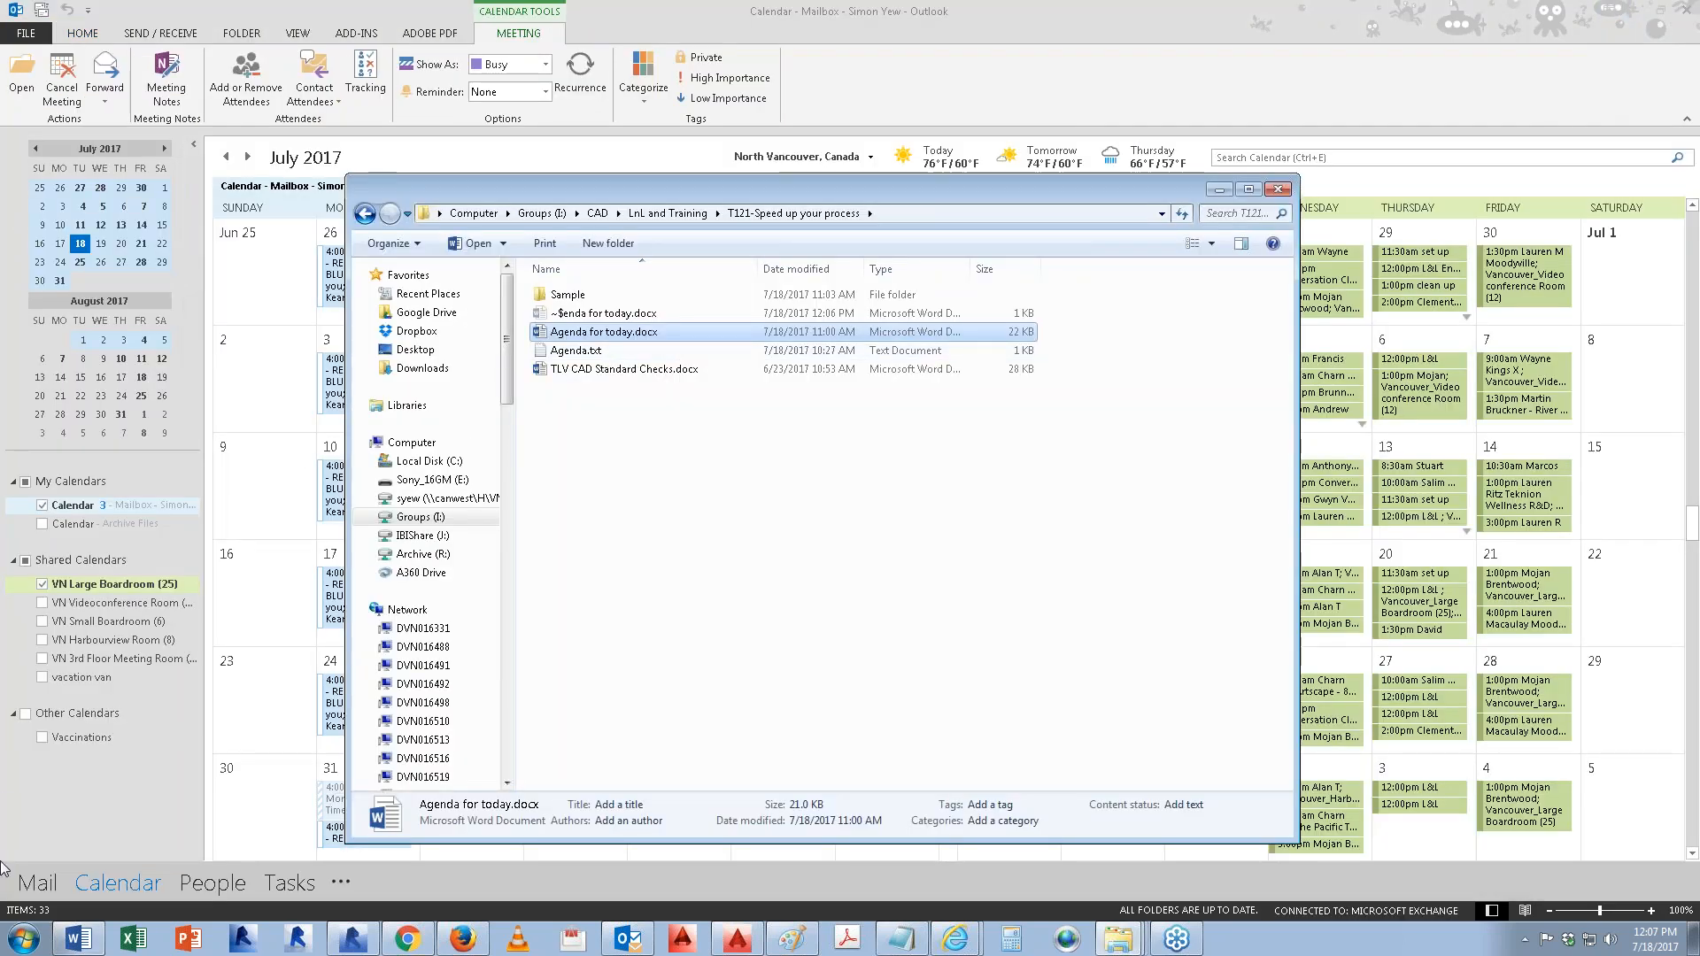
pyautogui.click(22, 939)
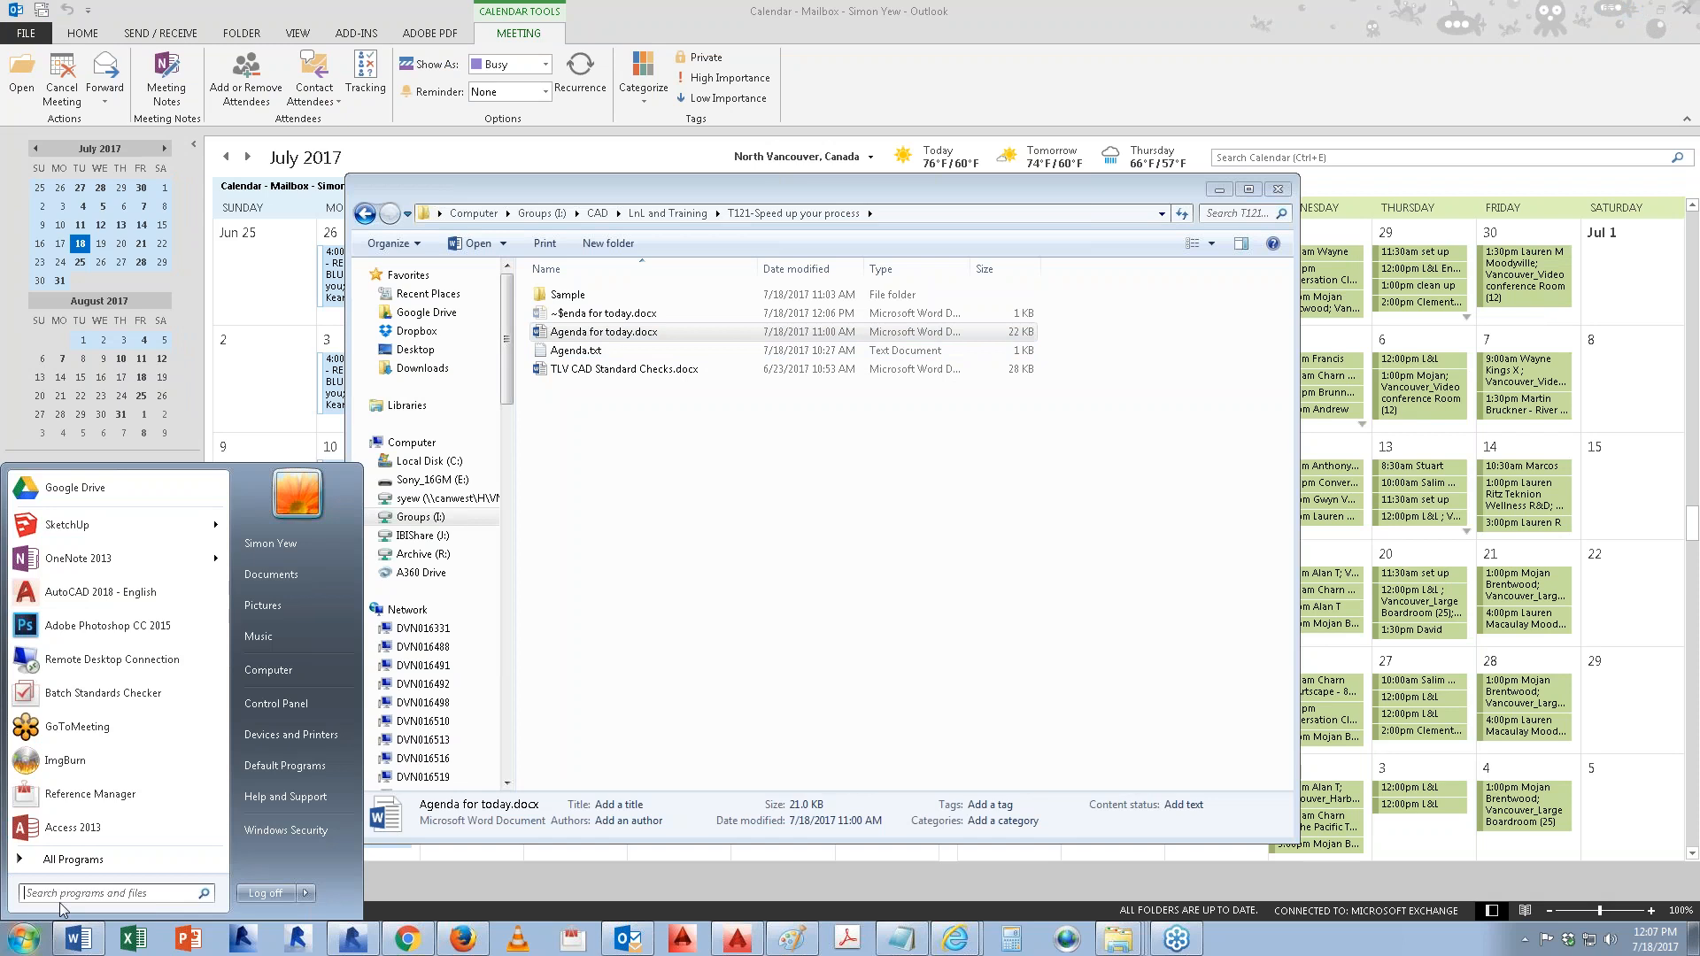
pyautogui.click(62, 894)
pyautogui.write('charmap')
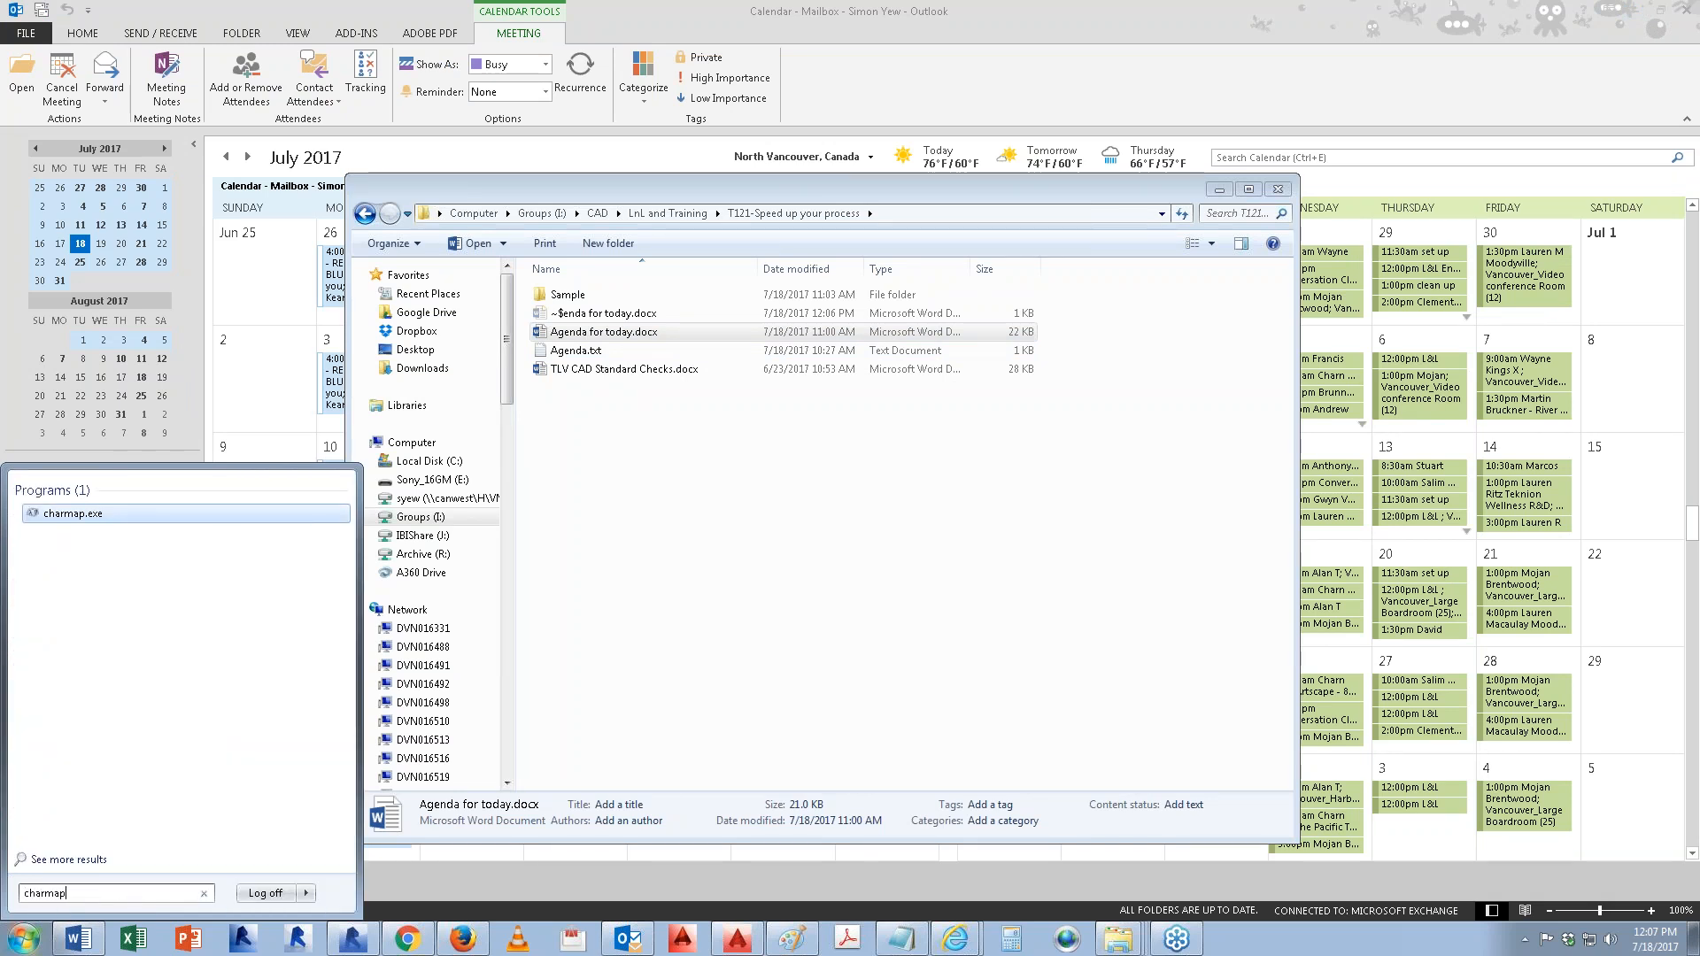
pyautogui.press('Return')
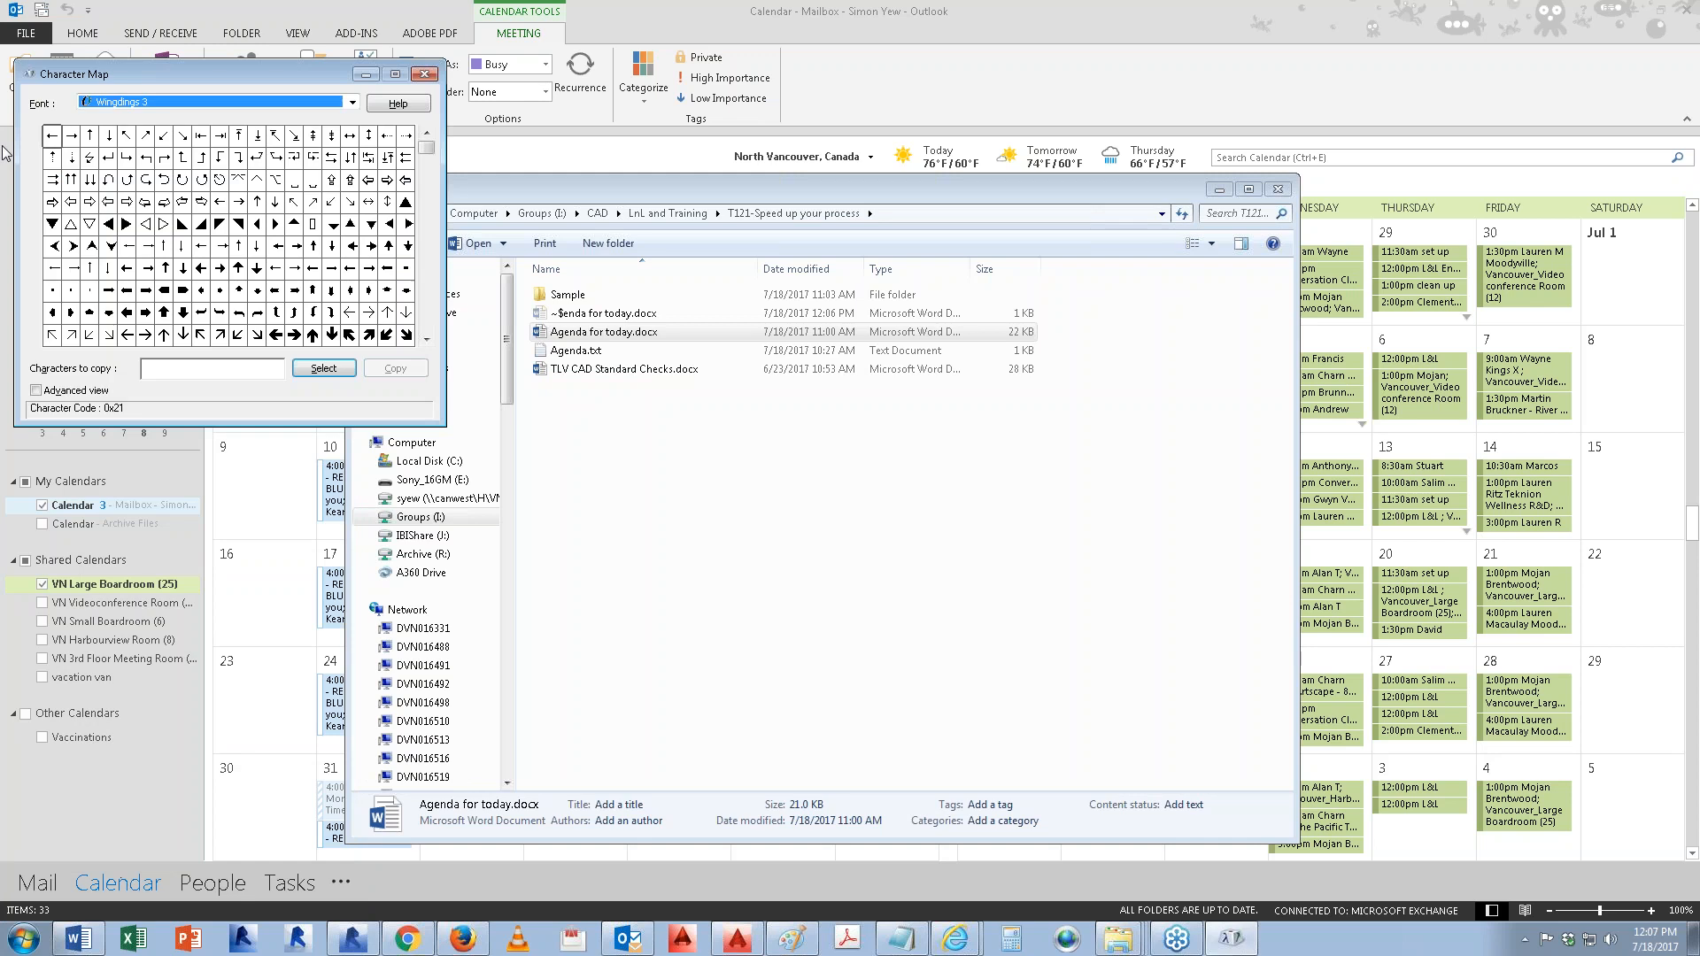
pyautogui.moveTo(202, 80); pyautogui.dragTo(806, 320)
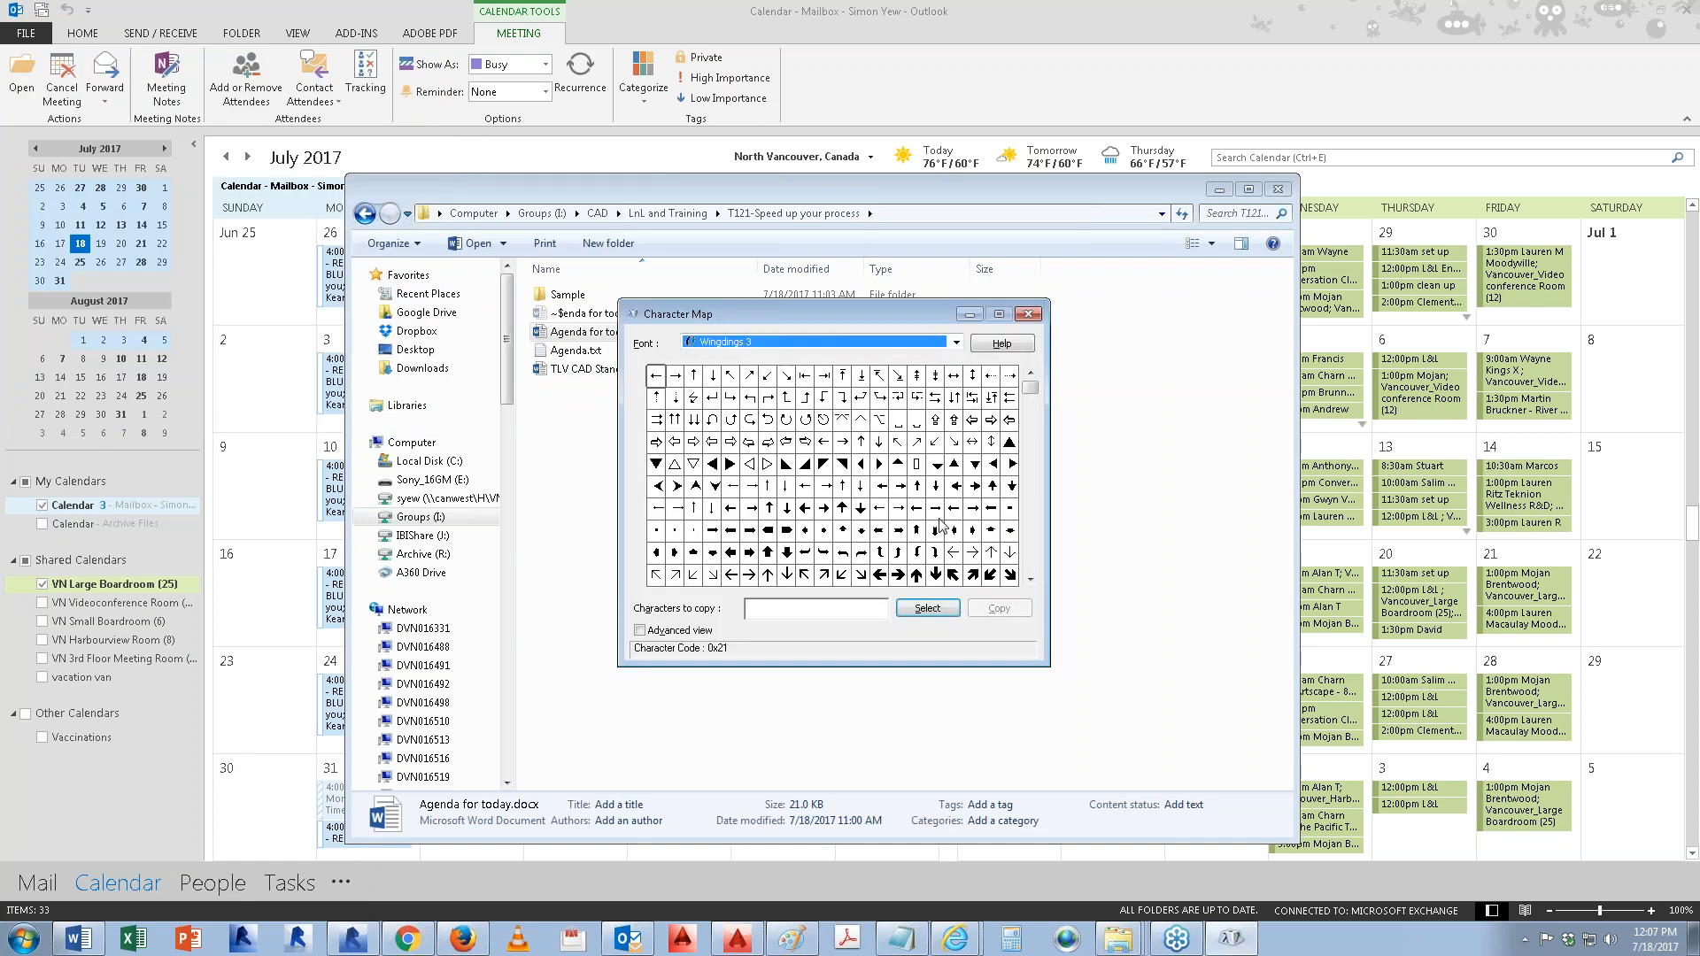
# Step: Browse the Character Map font list from AcadEref onward and display the characters of the Arial font
pyautogui.click(888, 343)
pyautogui.scroll(2, 801, 603)
pyautogui.scroll(10, 801, 603)
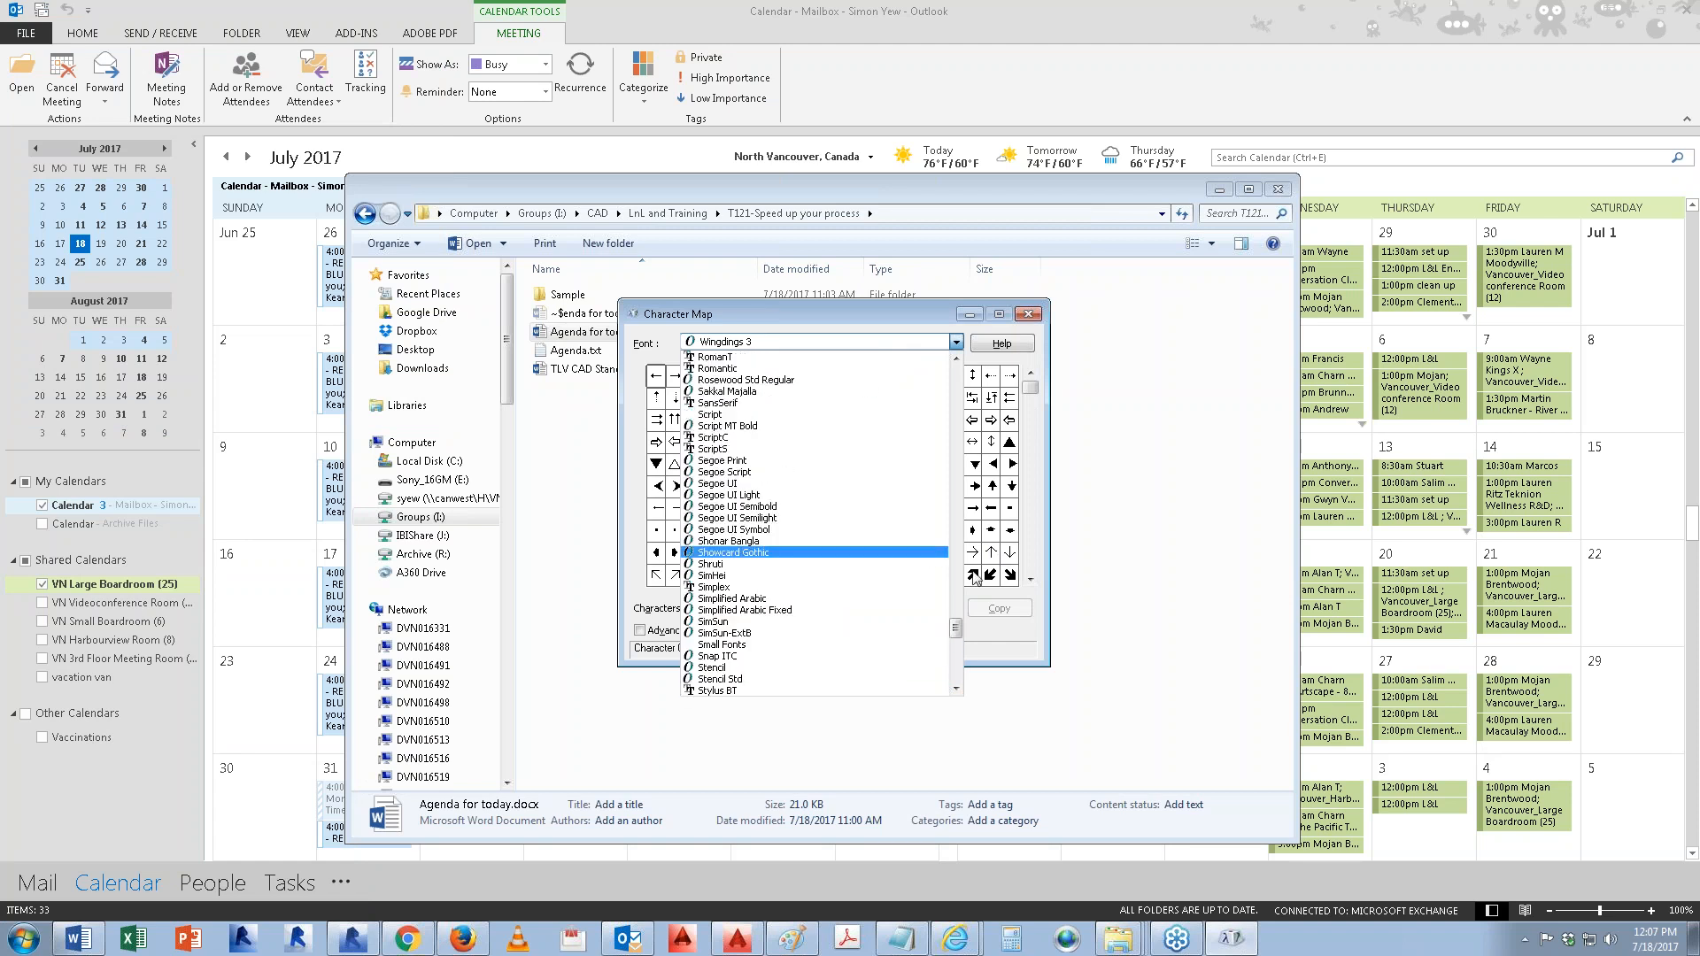
pyautogui.moveTo(957, 630); pyautogui.dragTo(936, 387)
pyautogui.click(851, 413)
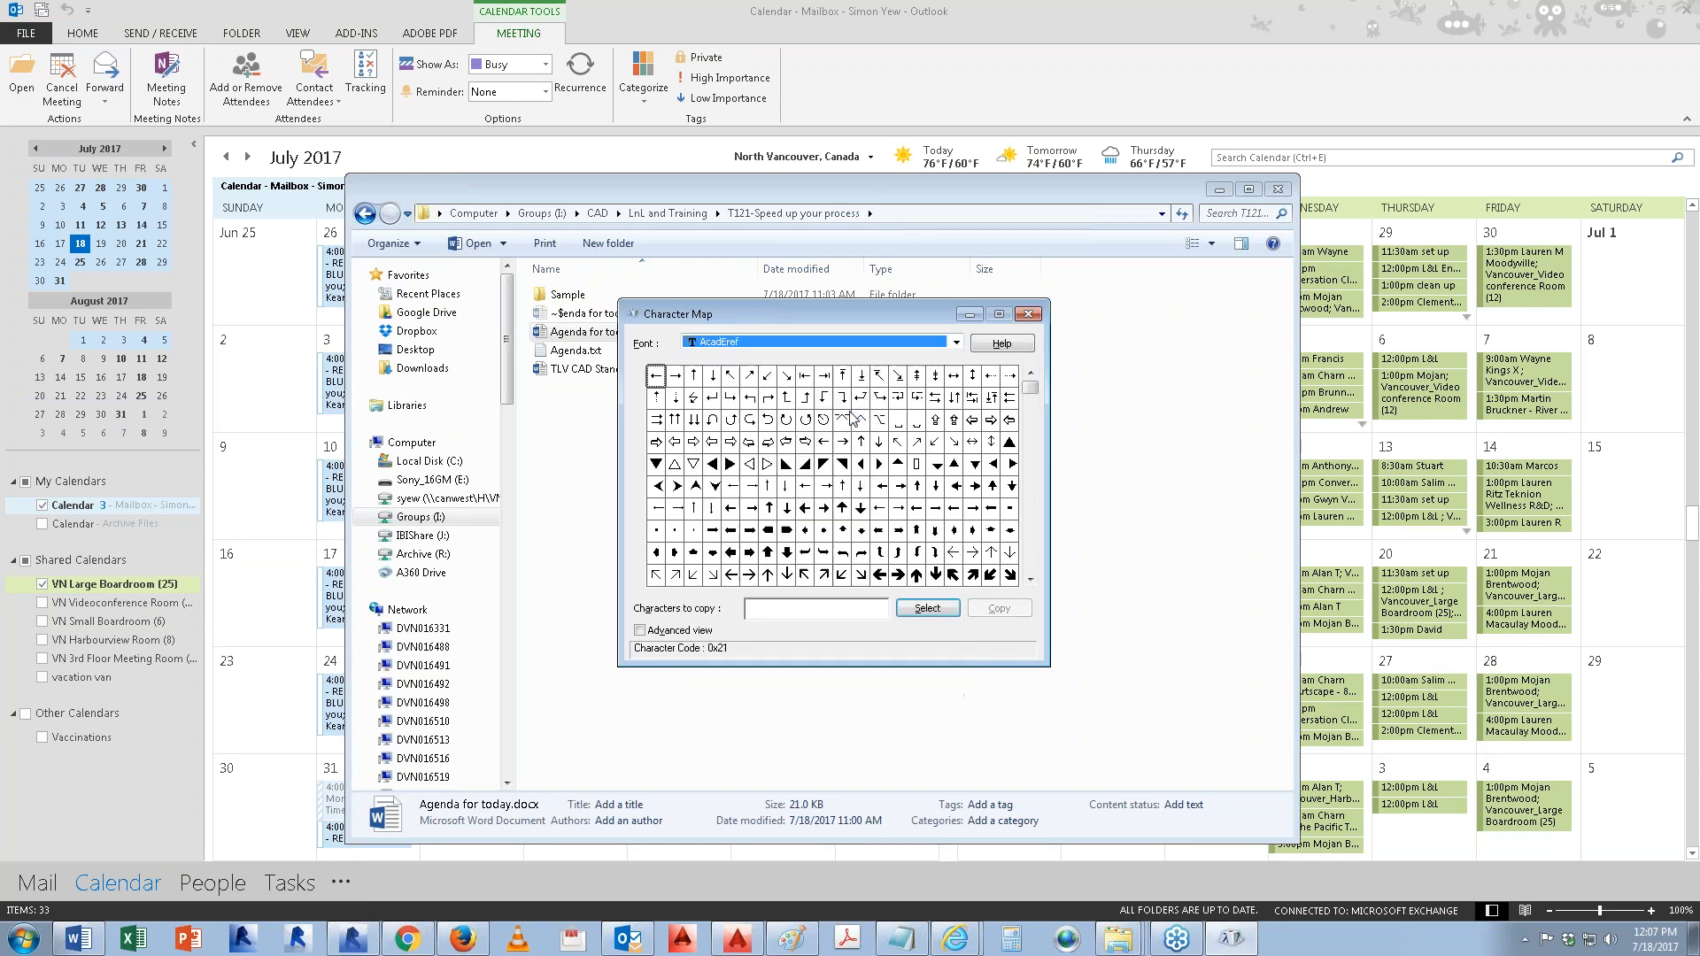
pyautogui.press('Down')
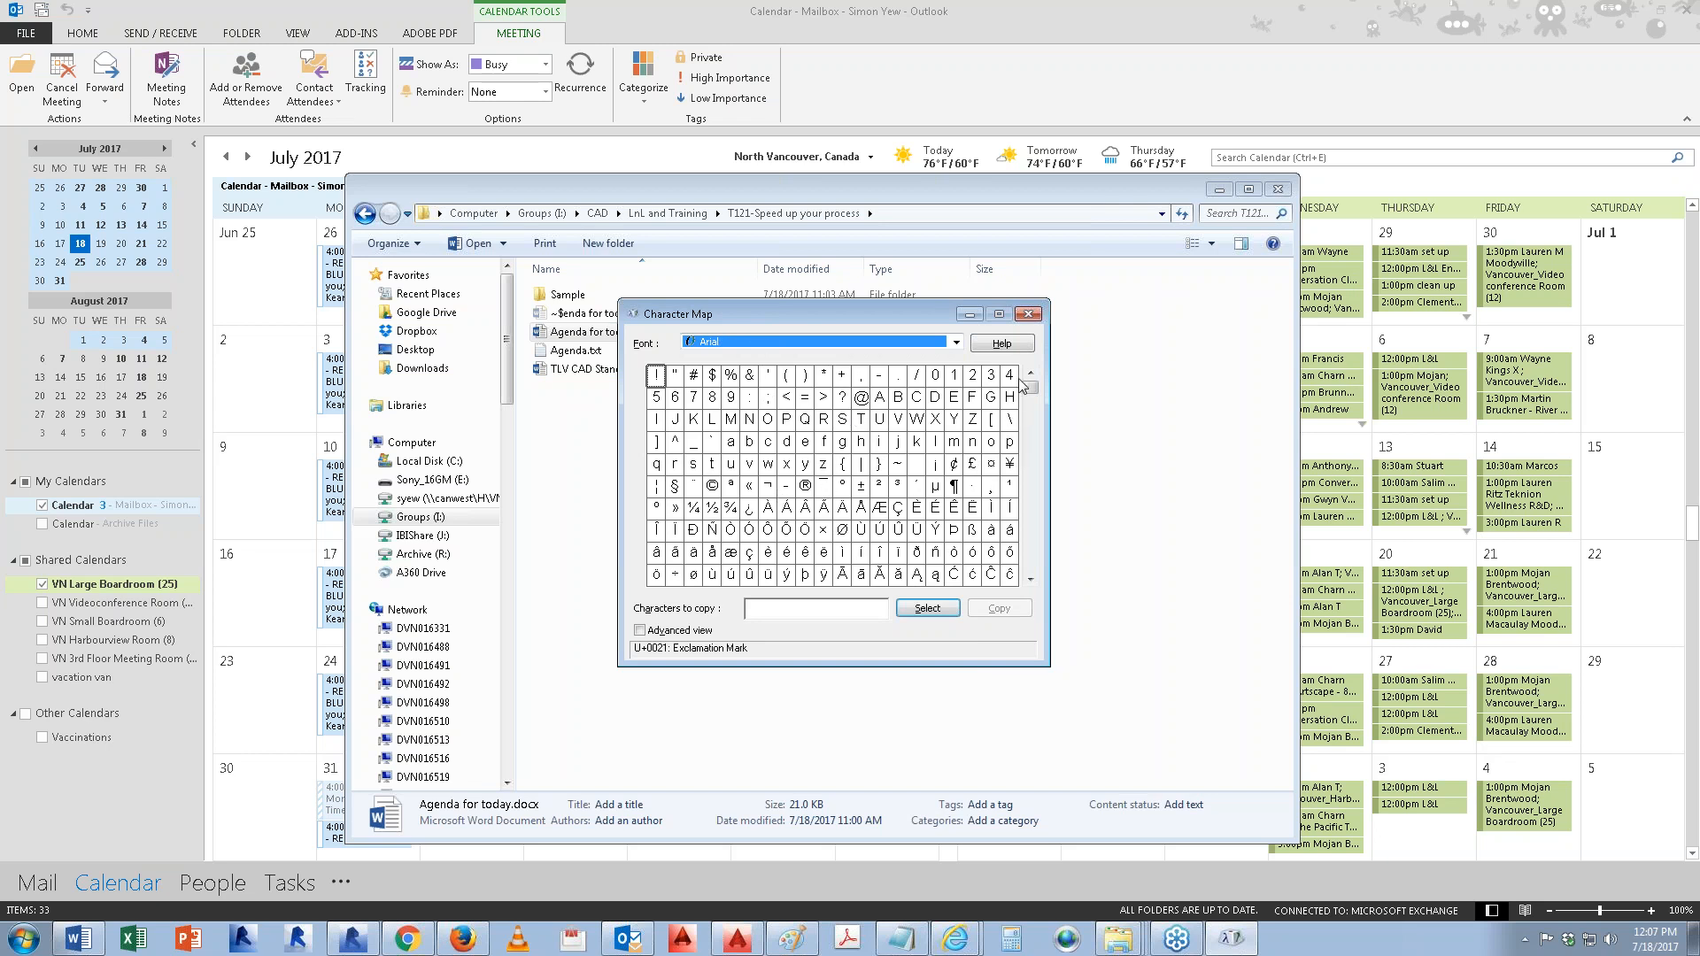
pyautogui.moveTo(1029, 388)
pyautogui.mouseDown()
pyautogui.moveTo(1041, 452)
pyautogui.moveTo(1032, 387)
pyautogui.mouseUp()
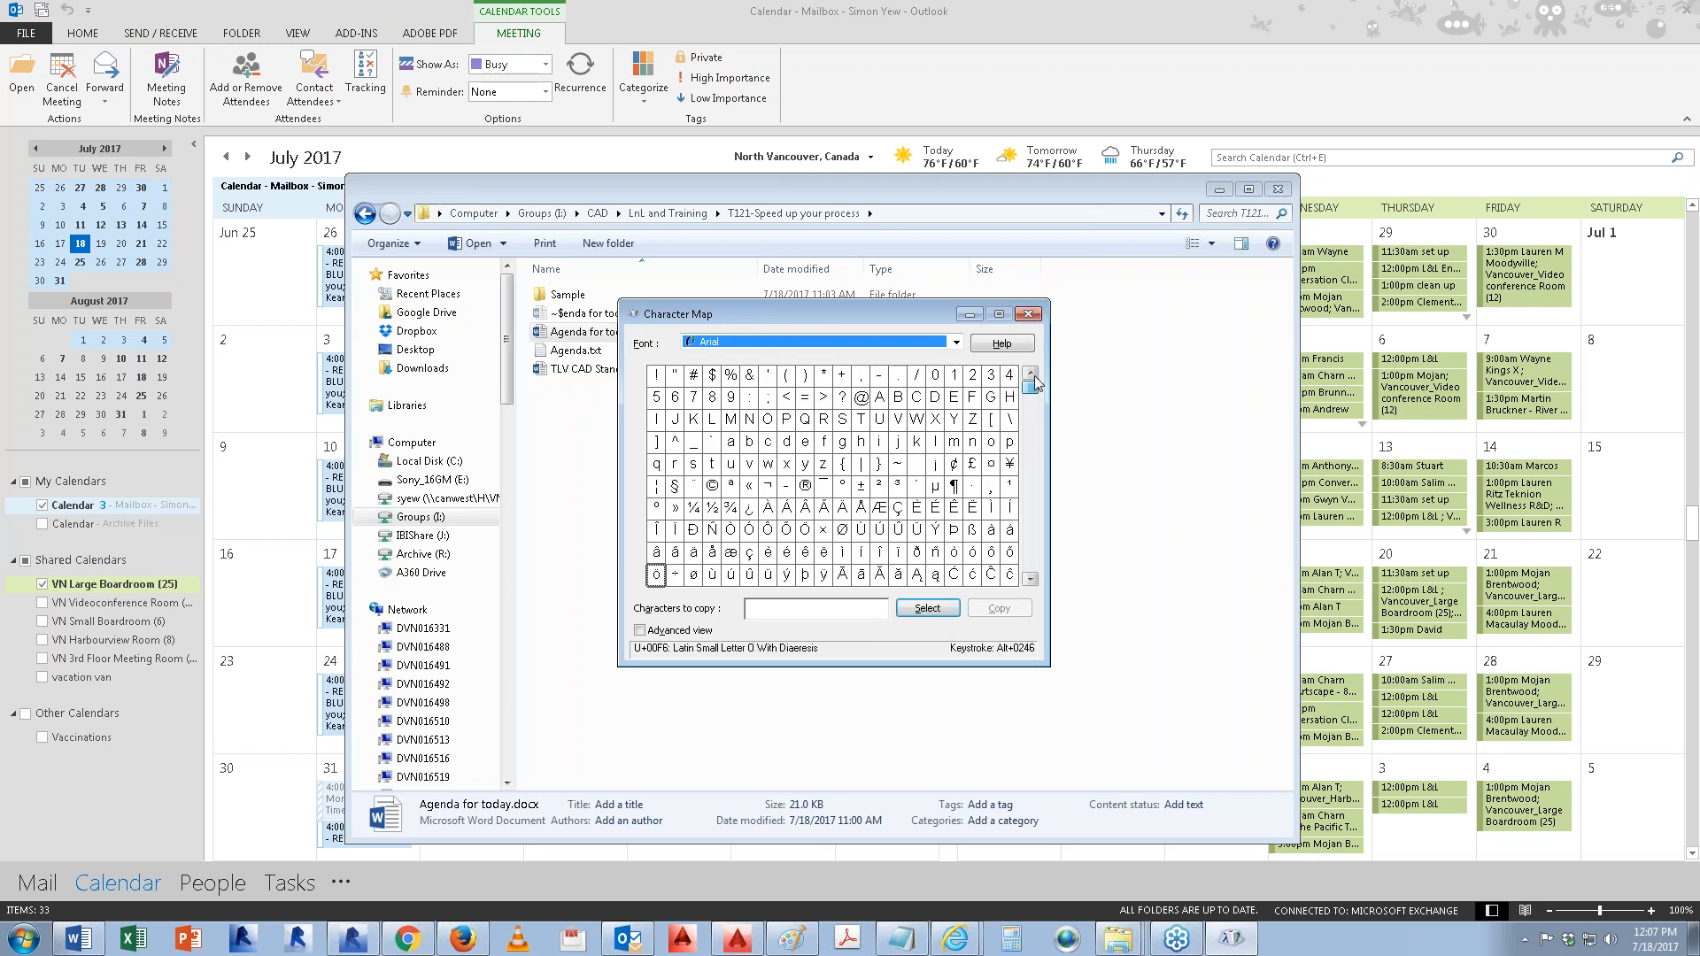
# Step: Switch Character Map to the Webdings font and examine enlarged previews of several symbols, including the factory and house
pyautogui.click(714, 345)
pyautogui.moveTo(958, 392); pyautogui.dragTo(964, 687)
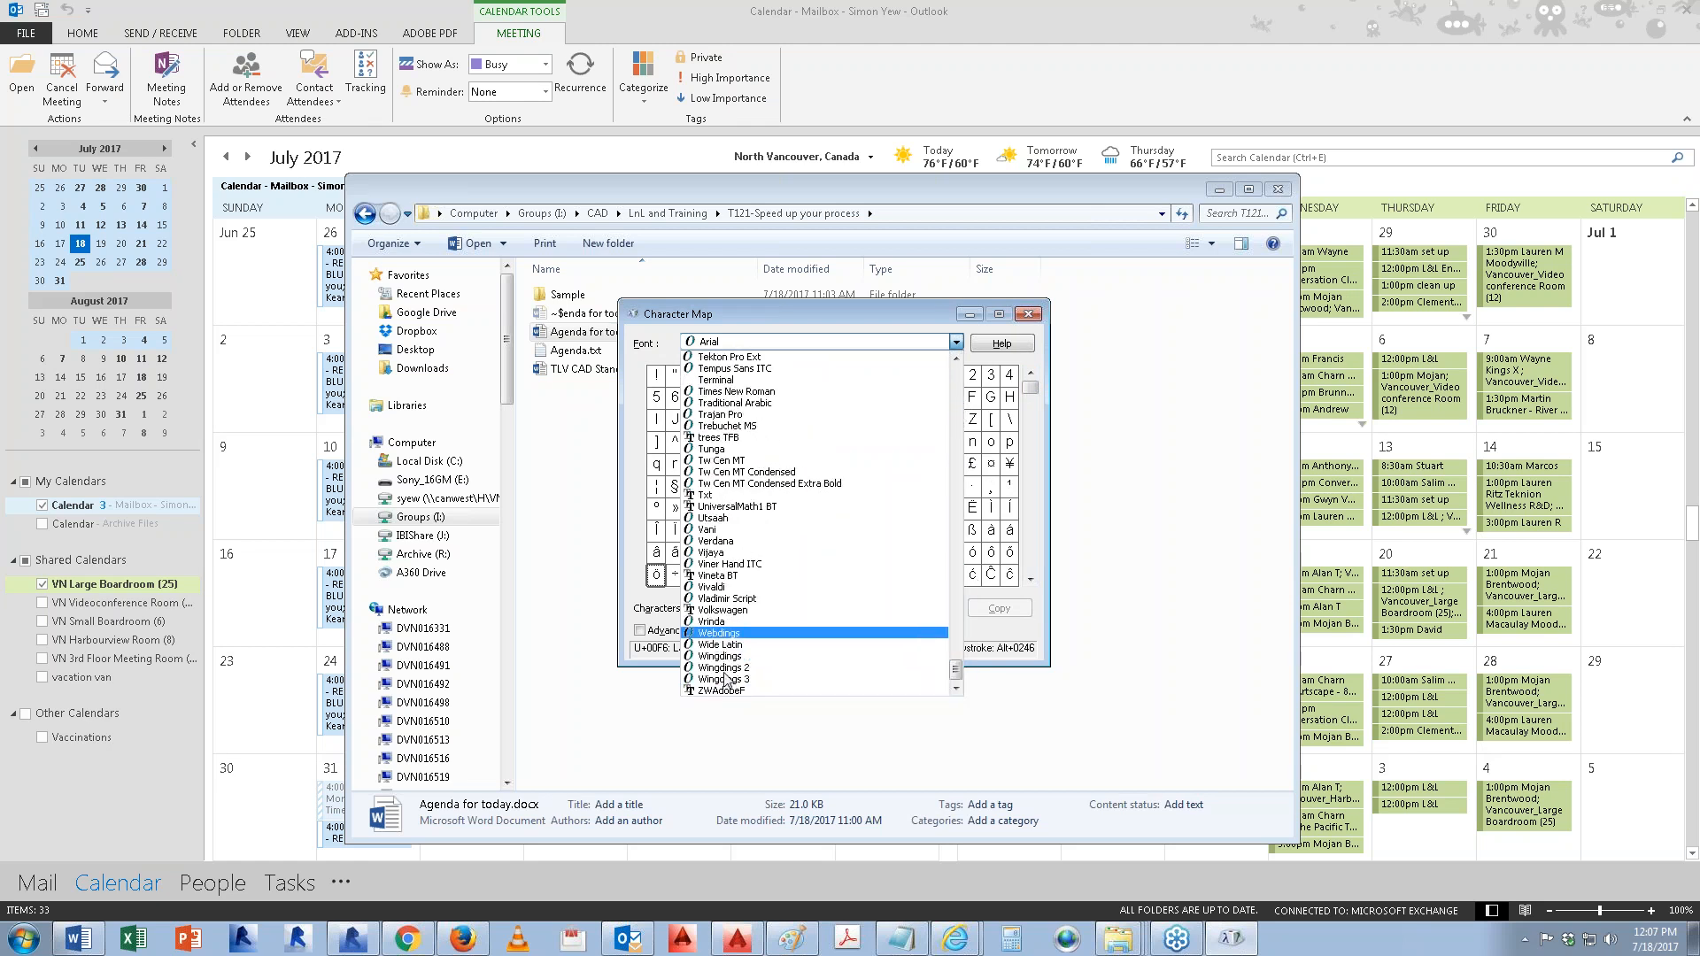
pyautogui.click(719, 633)
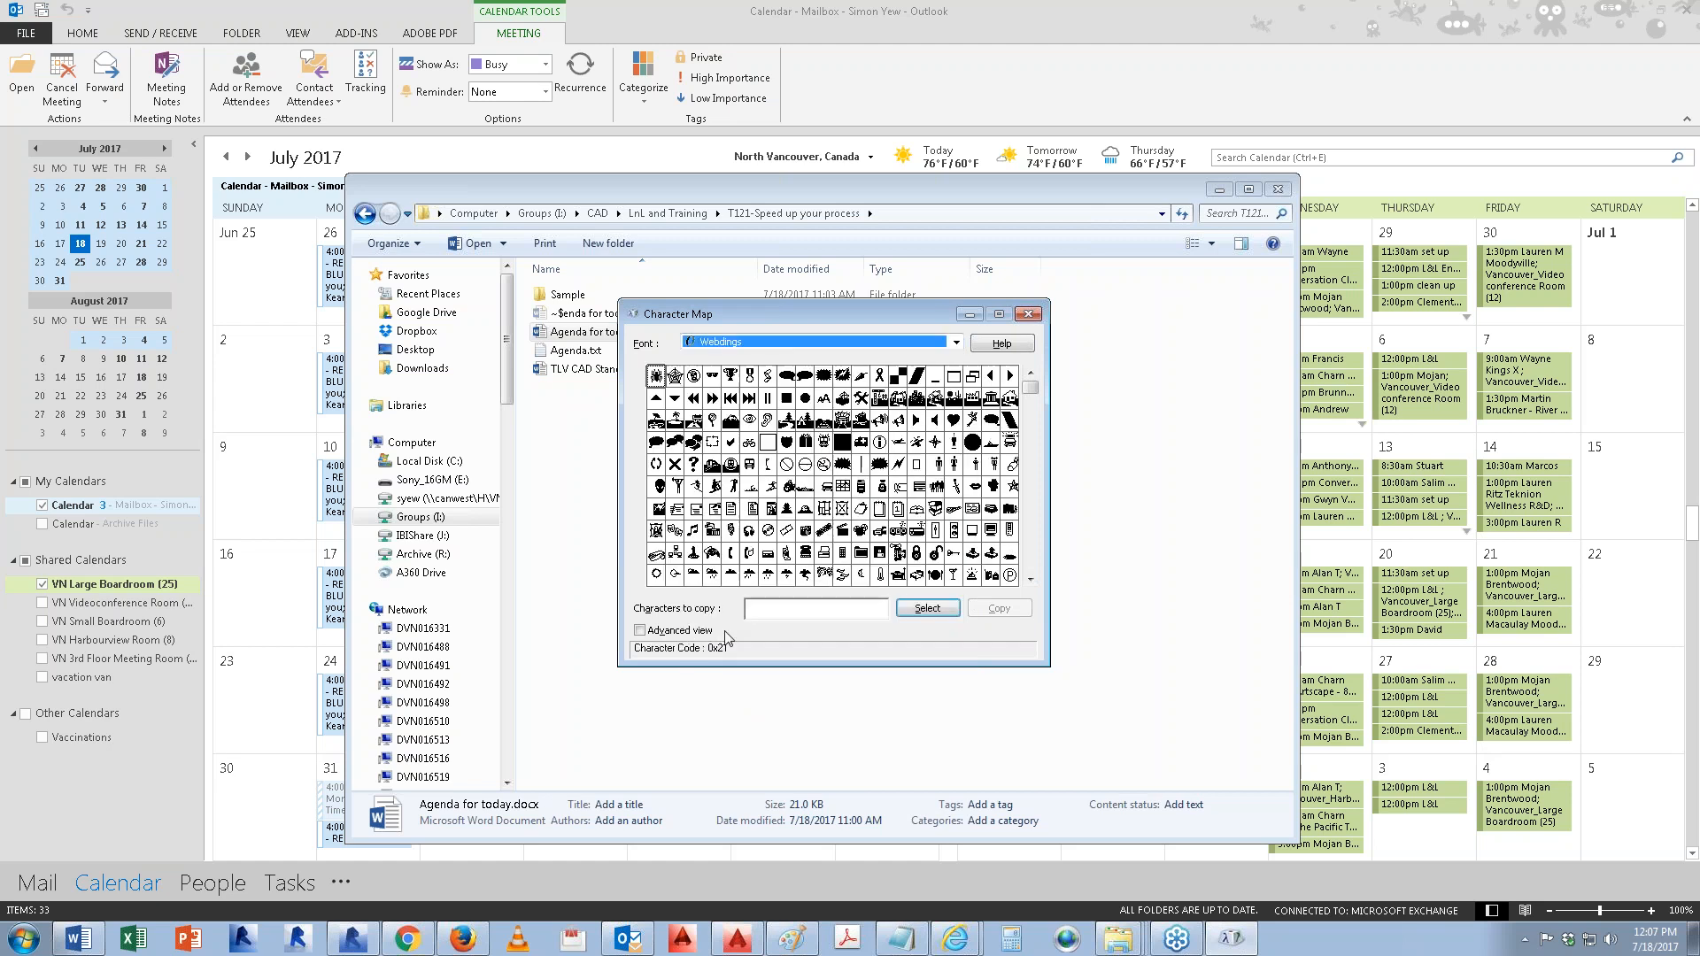
pyautogui.click(763, 533)
pyautogui.click(920, 403)
pyautogui.click(968, 403)
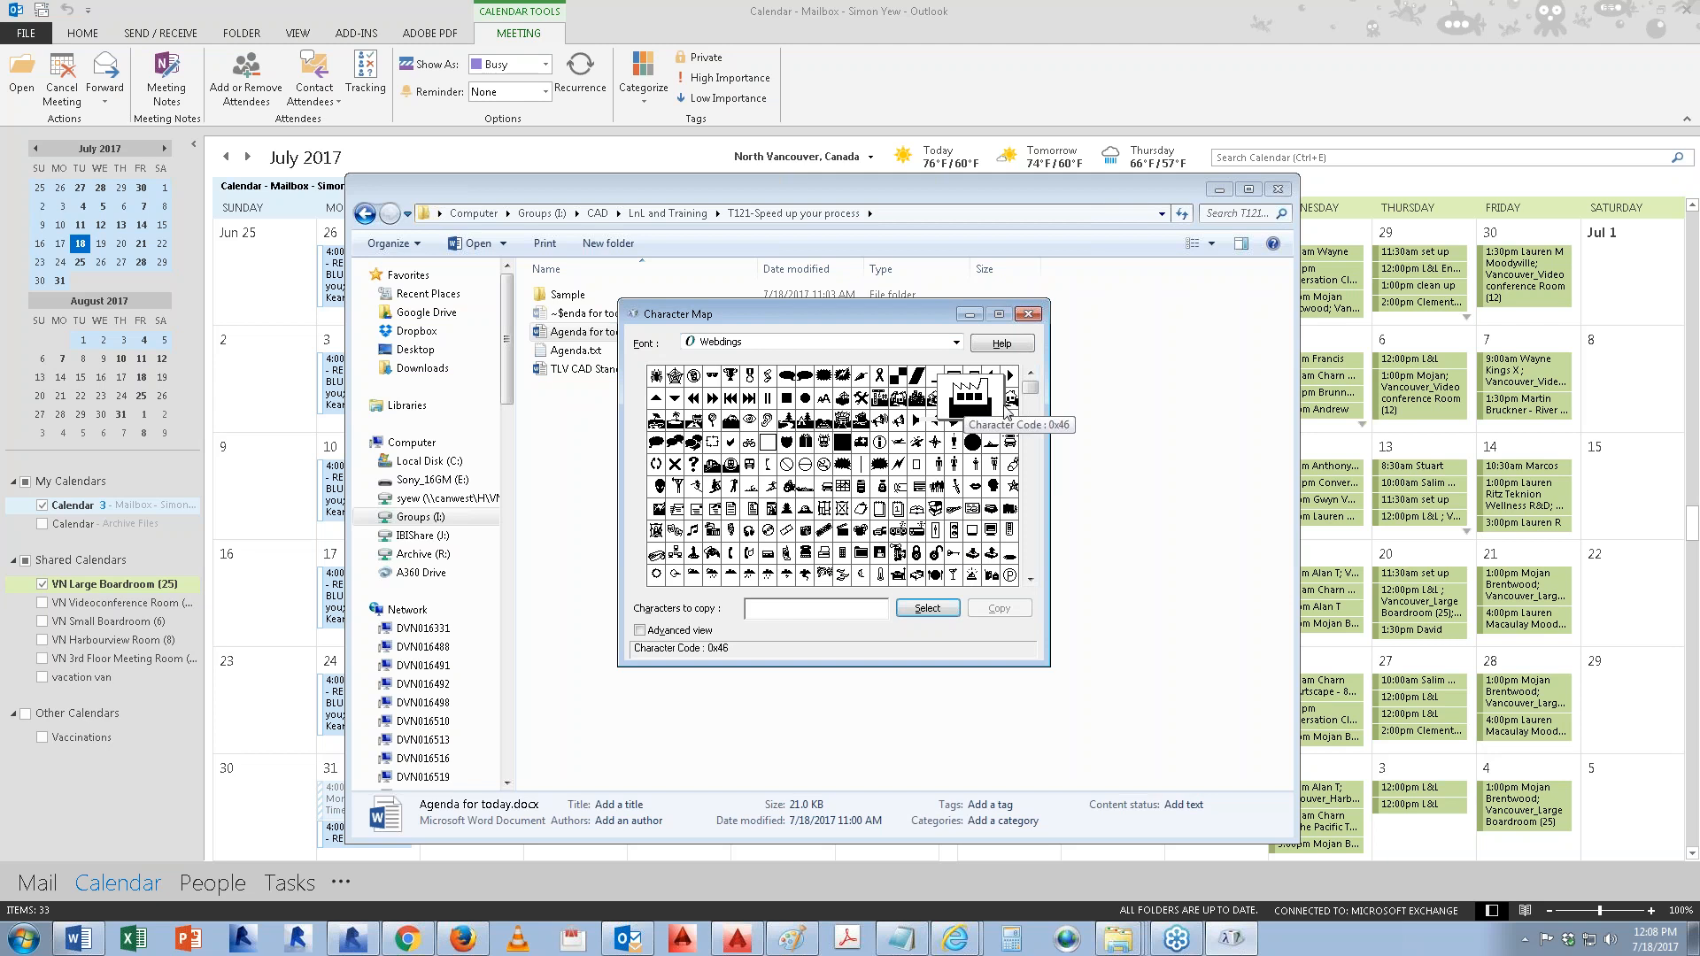
pyautogui.click(1011, 408)
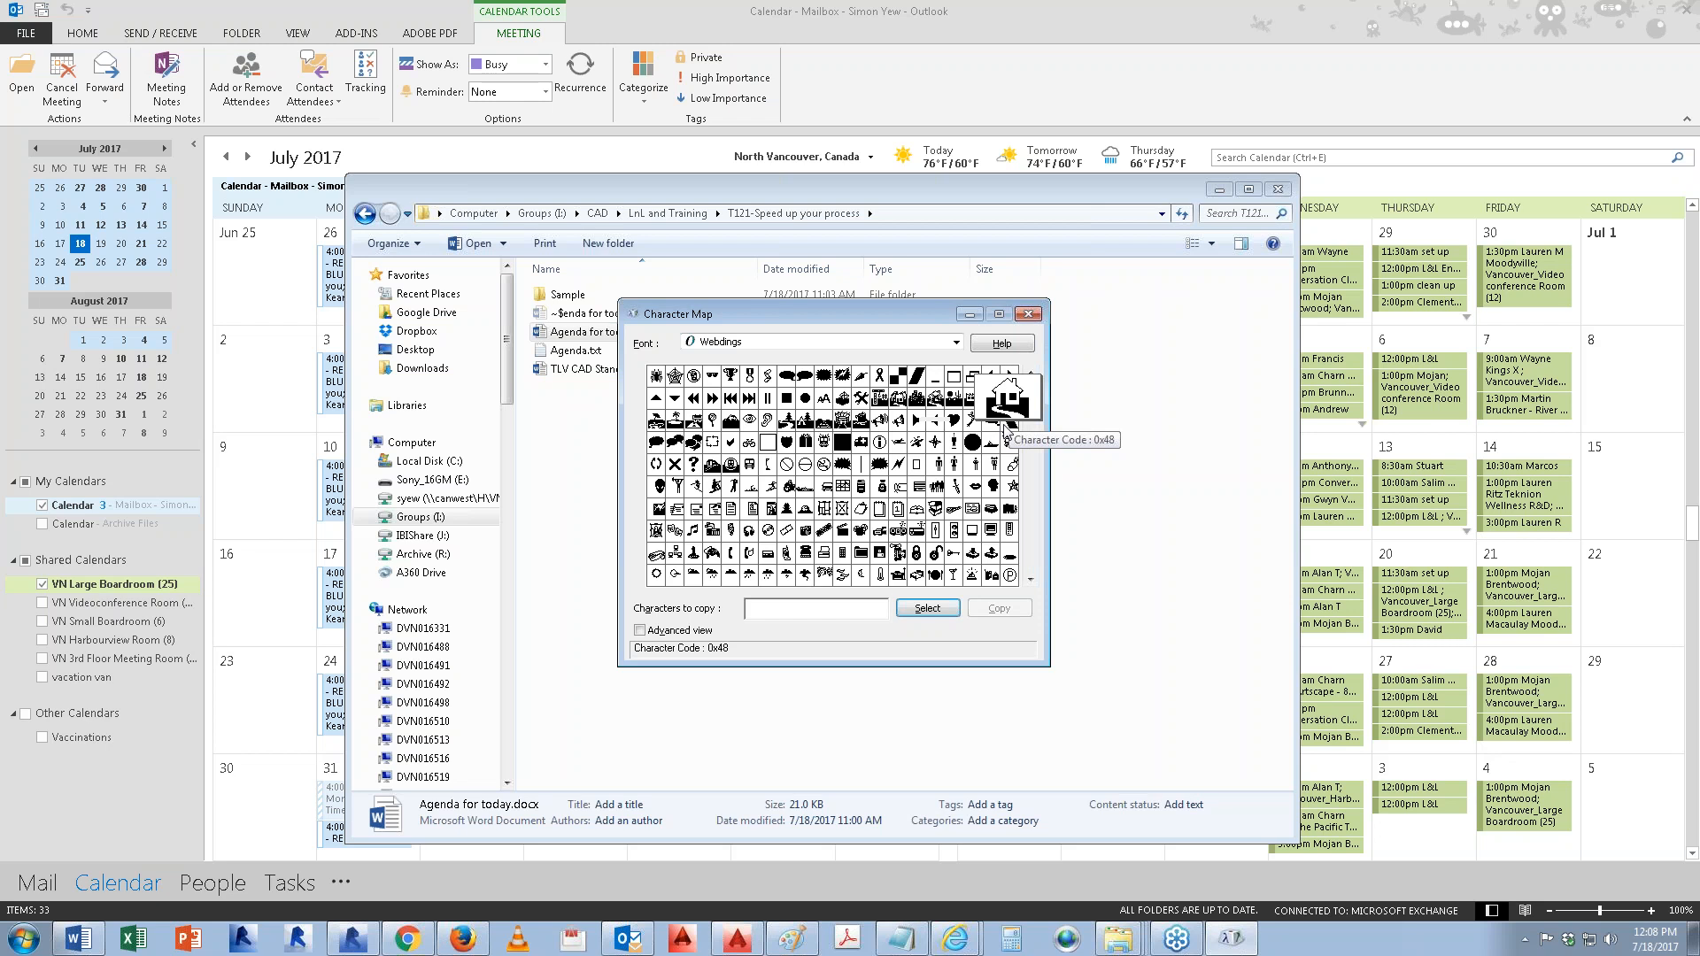
pyautogui.click(952, 469)
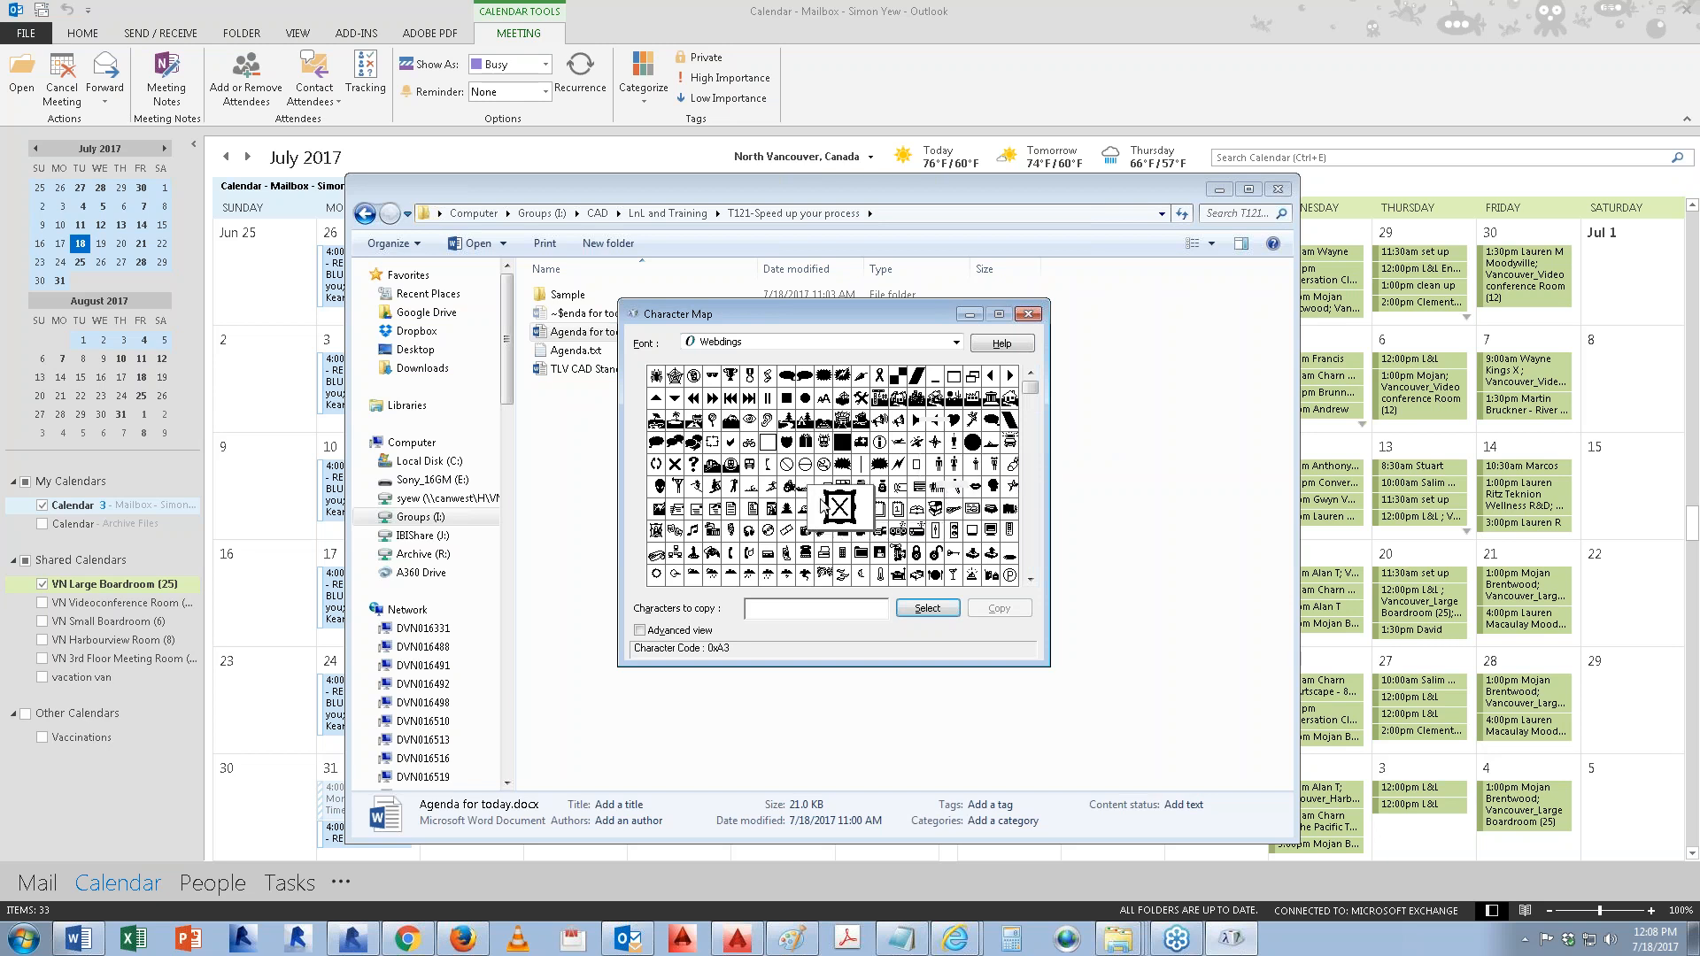
pyautogui.click(782, 487)
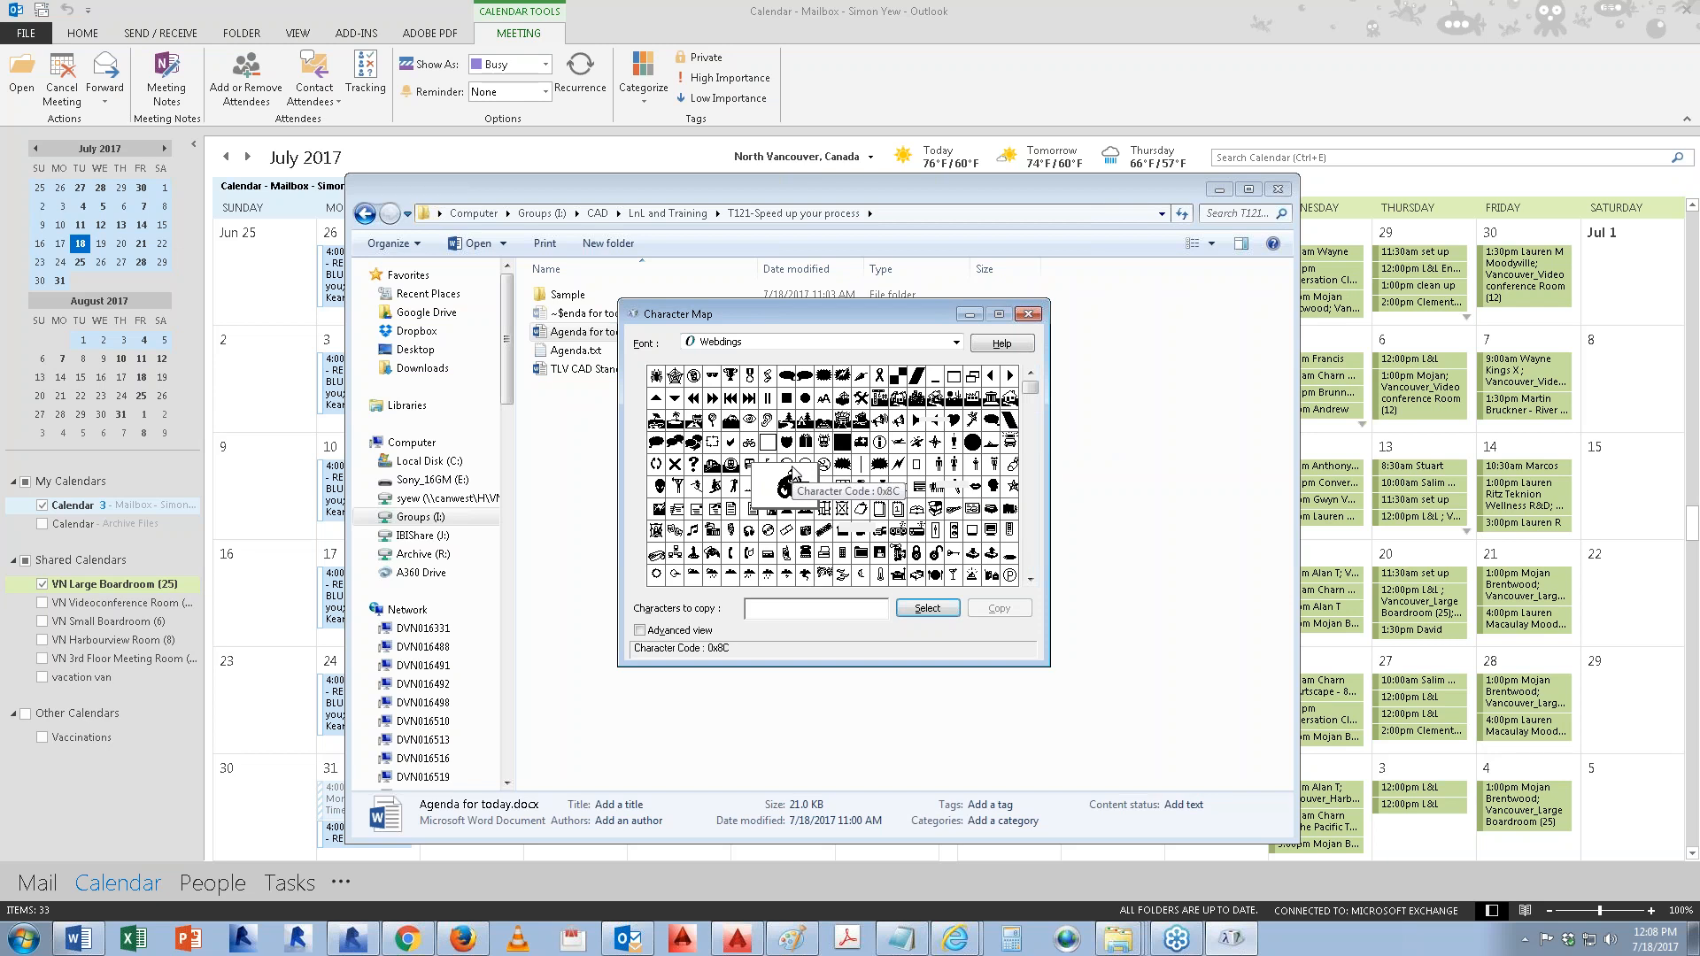
# Step: Switch to Firefox, search for dafont in a new tab, and open the DaFont website
pyautogui.click(462, 939)
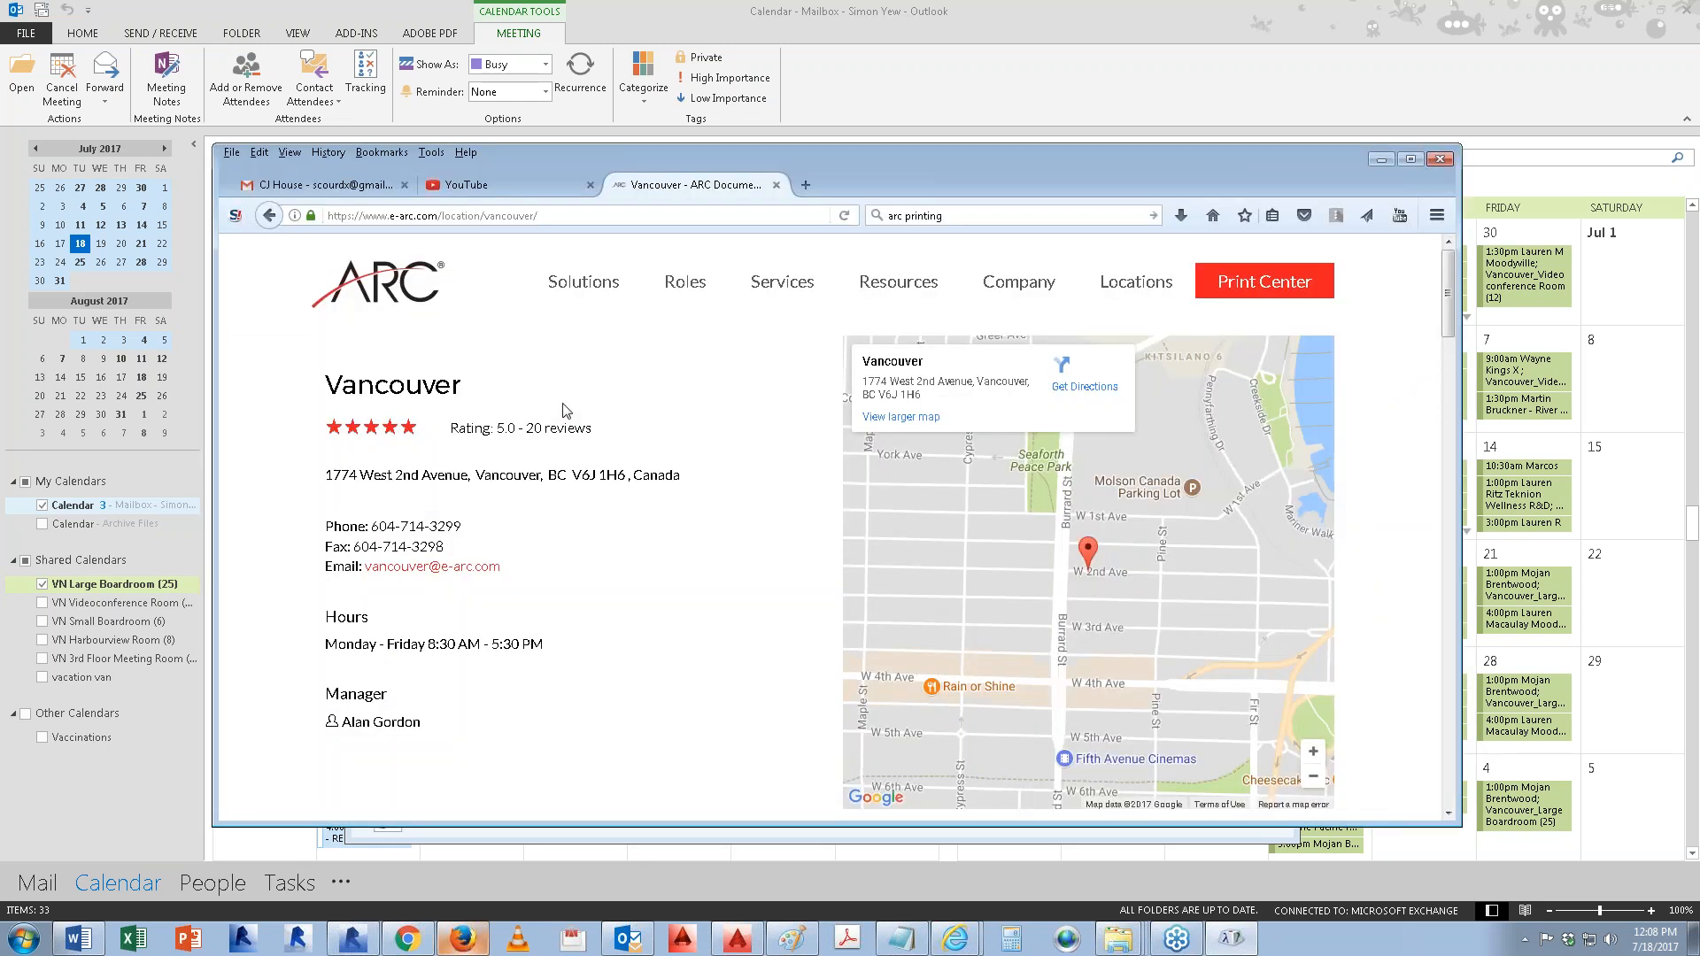
pyautogui.click(804, 184)
pyautogui.click(934, 215)
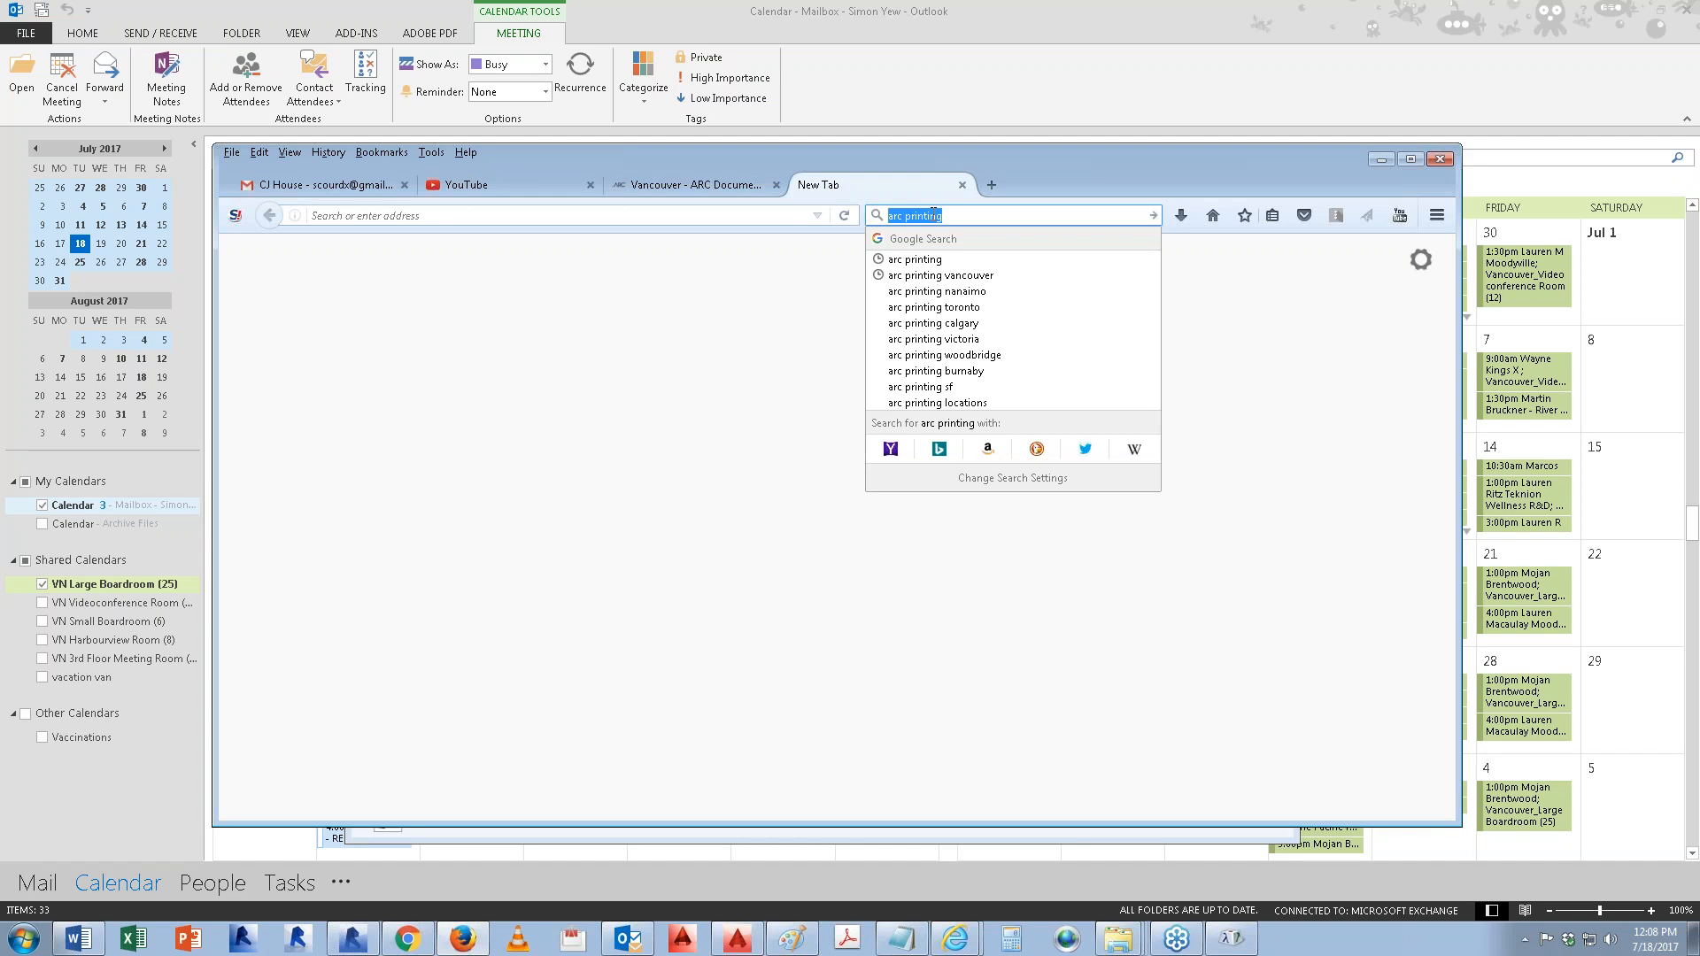
pyautogui.write('dafont')
pyautogui.press('Return')
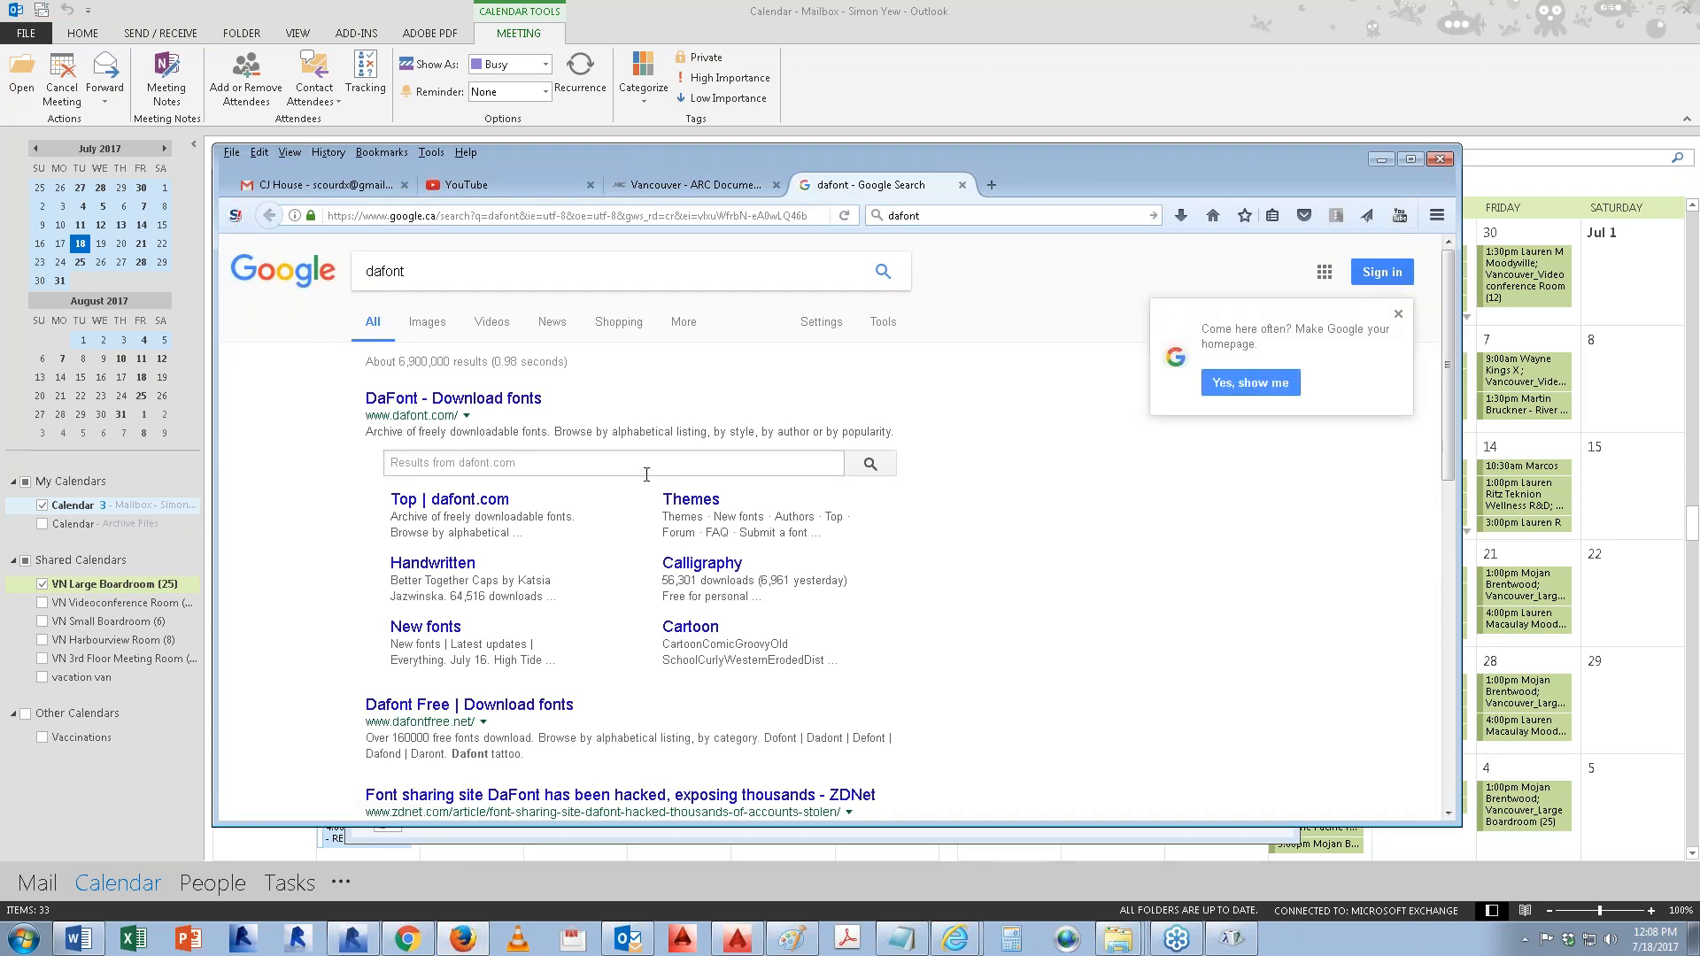
pyautogui.click(436, 400)
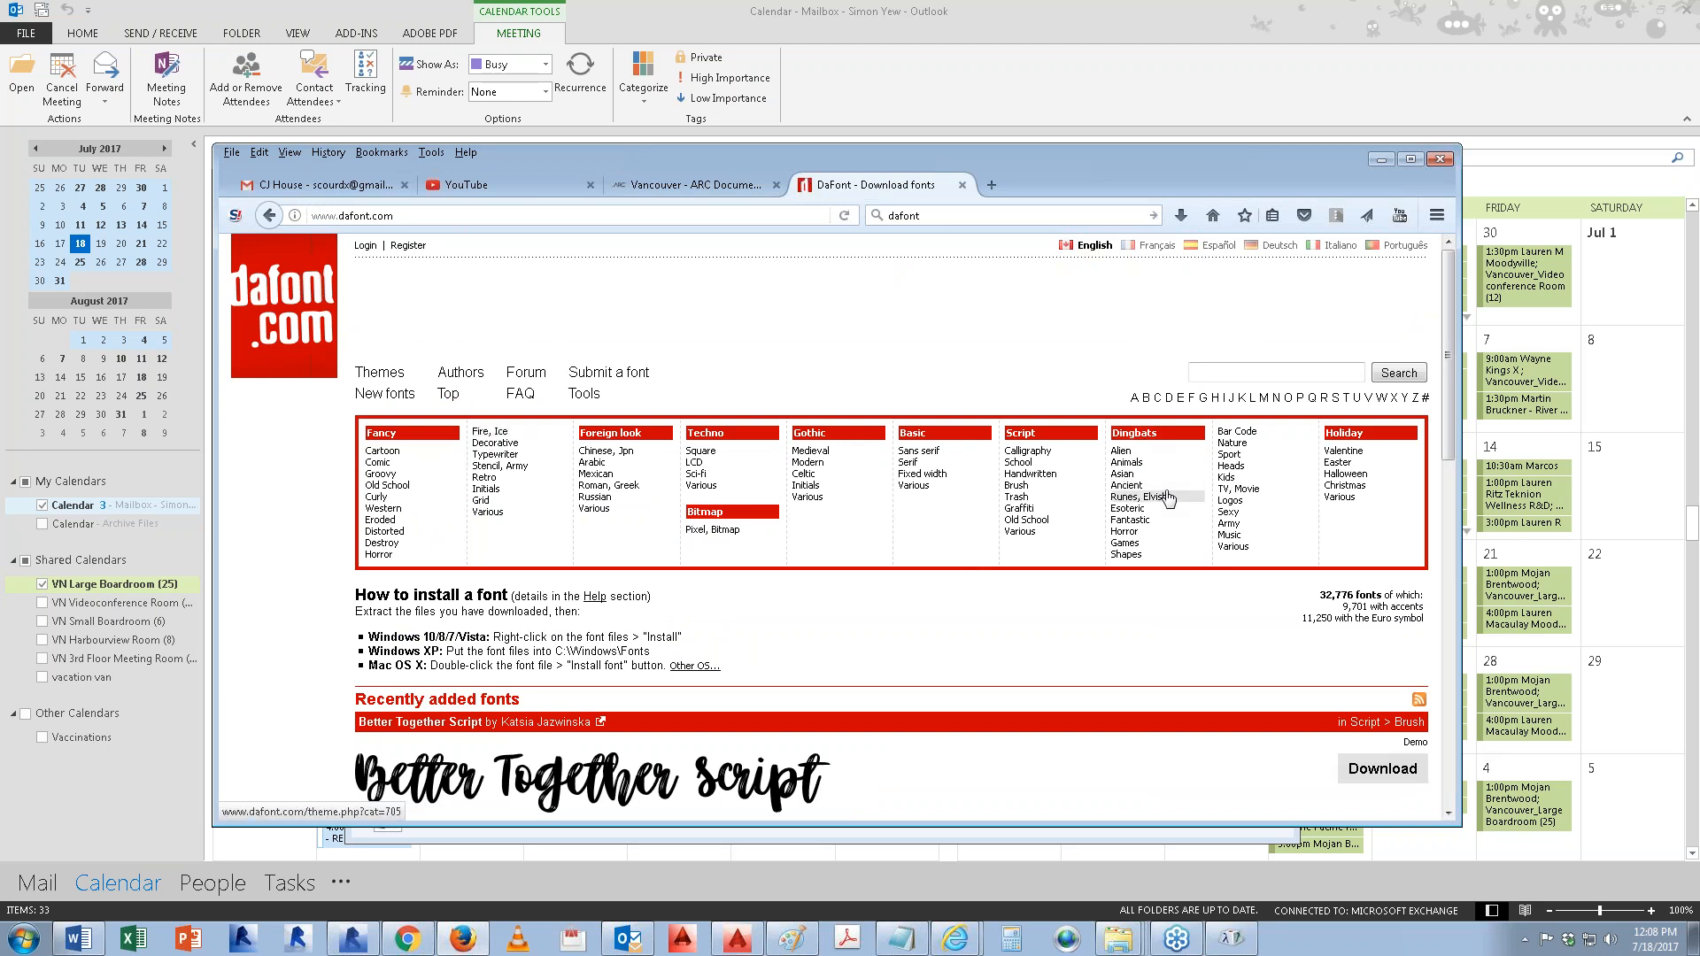
# Step: Open the Shapes category under Dingbats and look through the symbol fonts offered for download
pyautogui.click(1132, 554)
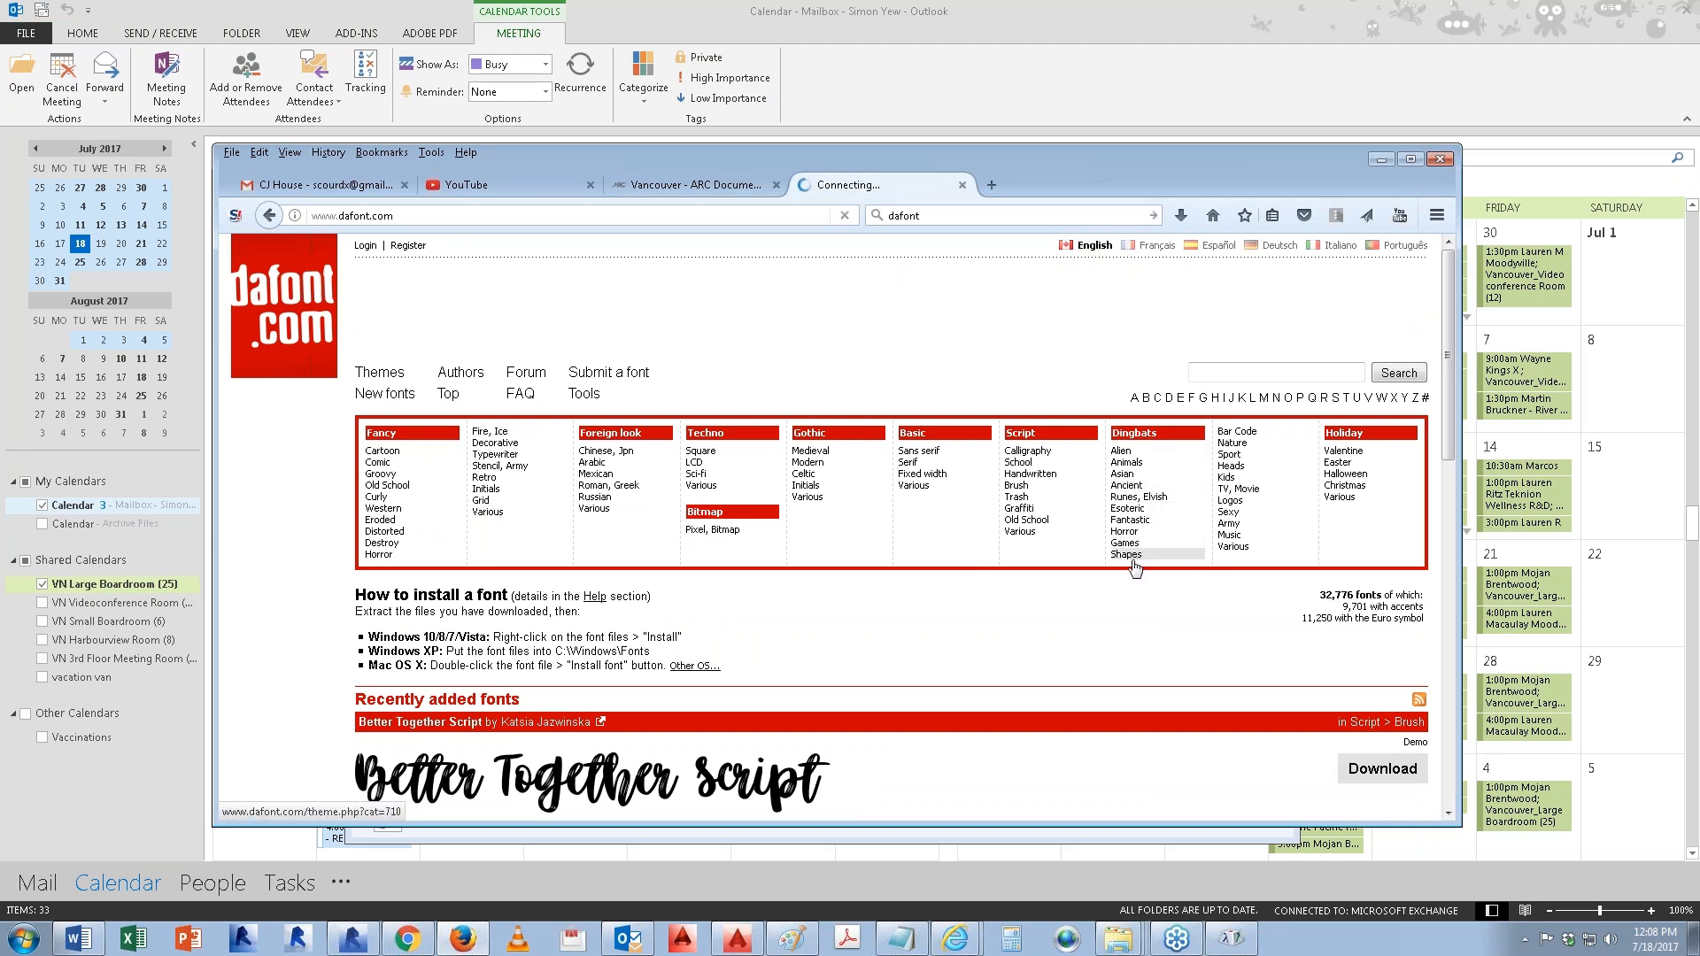
pyautogui.scroll(-3, 1071, 588)
pyautogui.scroll(-4, 885, 531)
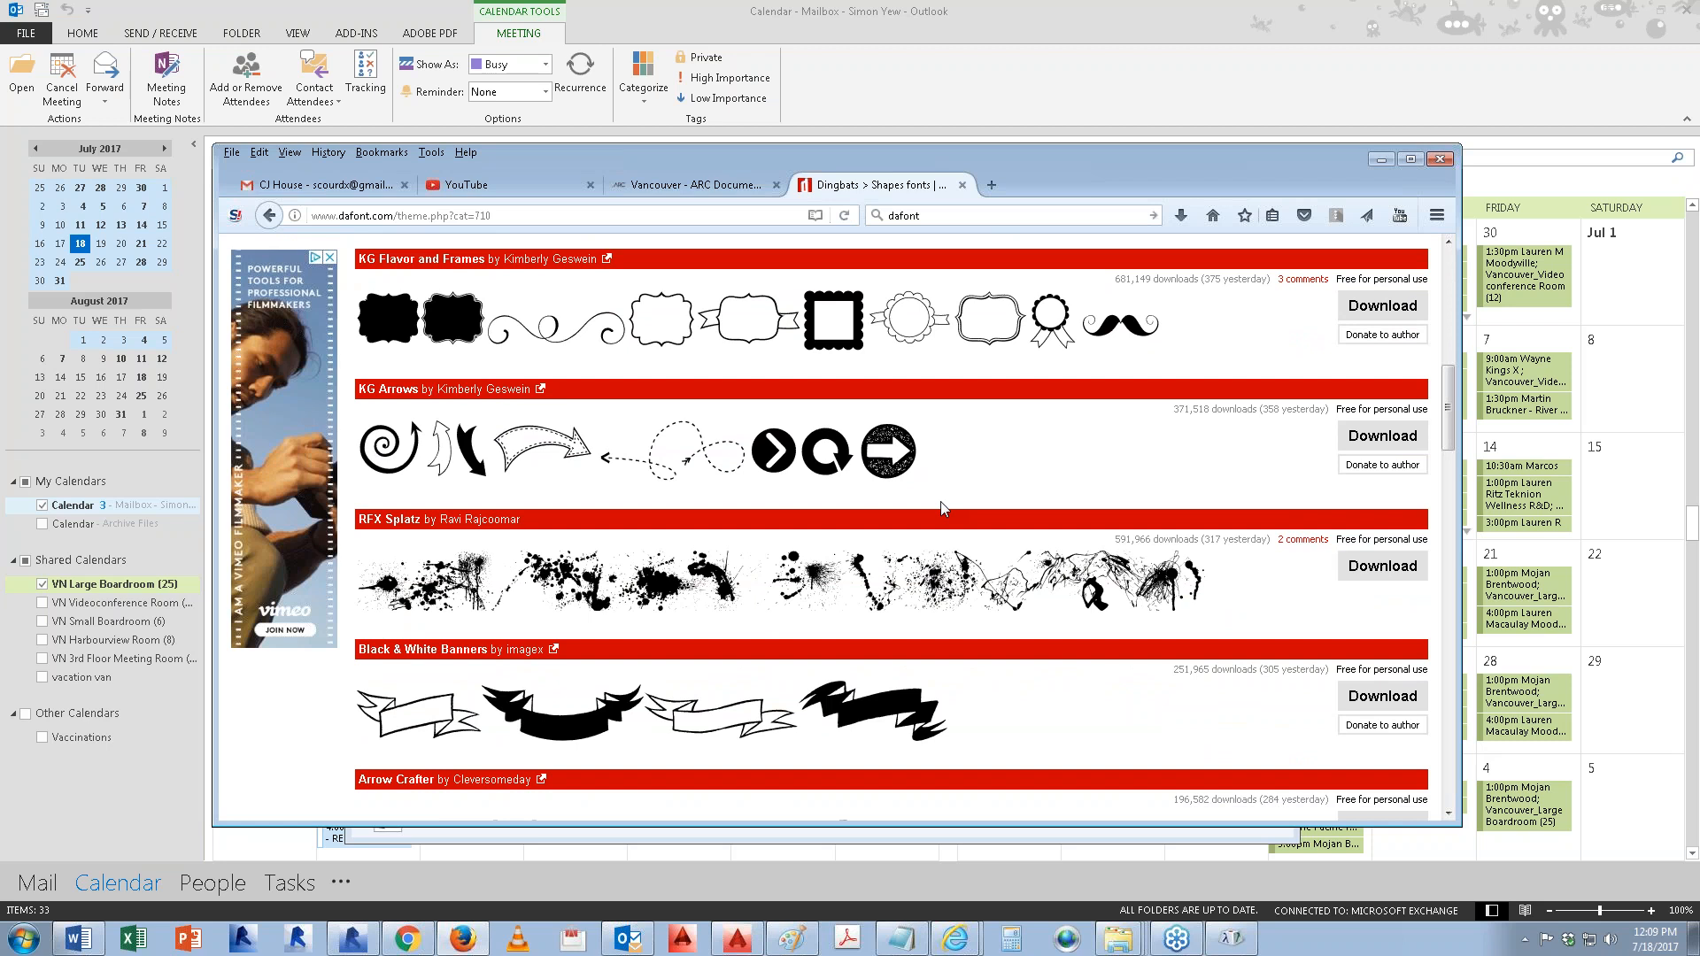
# Step: Switch to AutoCAD, create a new drawing, and close the Properties and text style palettes covering the canvas
pyautogui.click(728, 945)
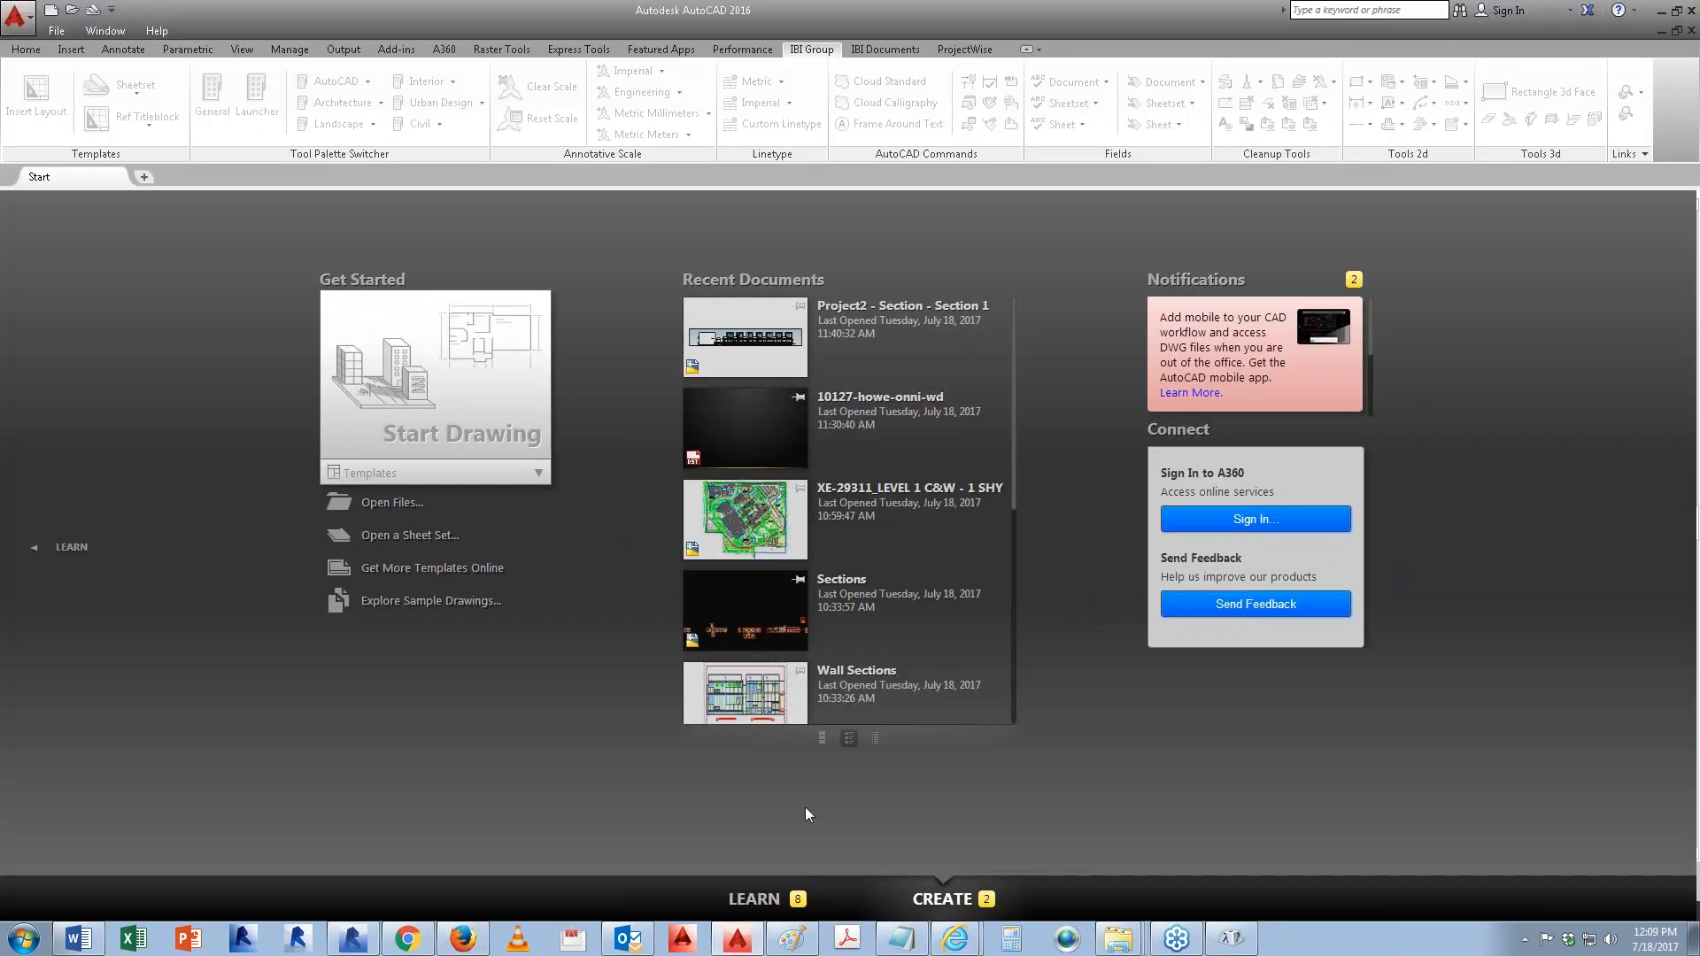
pyautogui.click(51, 10)
pyautogui.click(947, 579)
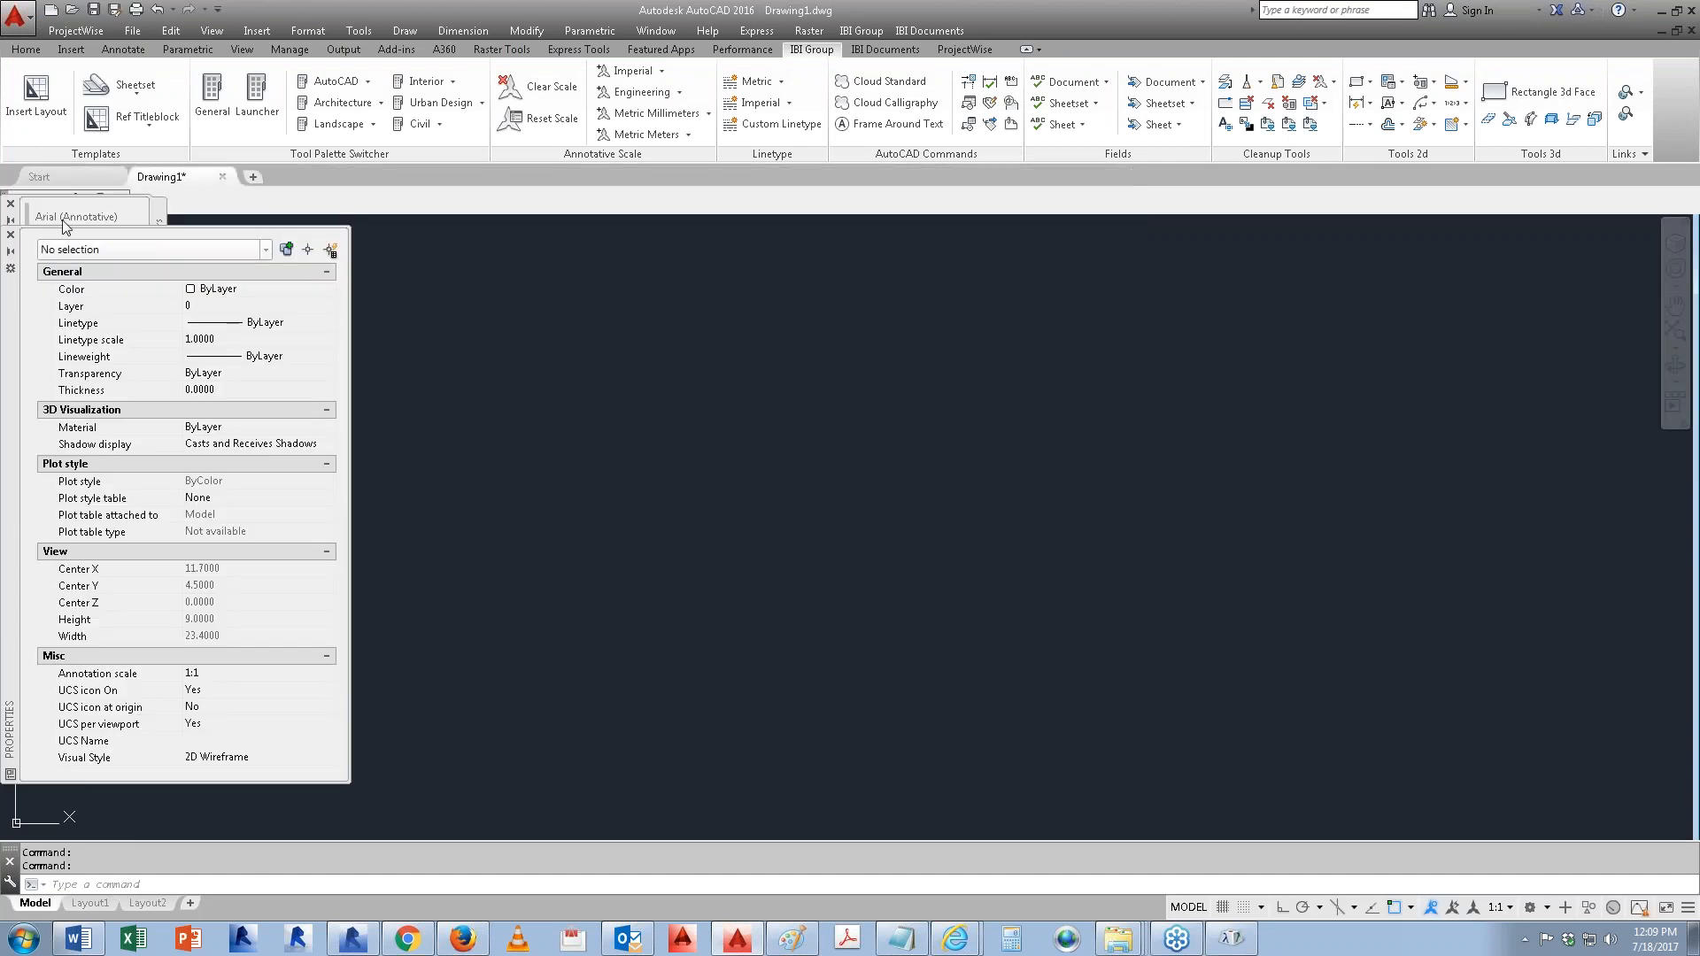
pyautogui.click(11, 235)
pyautogui.click(12, 204)
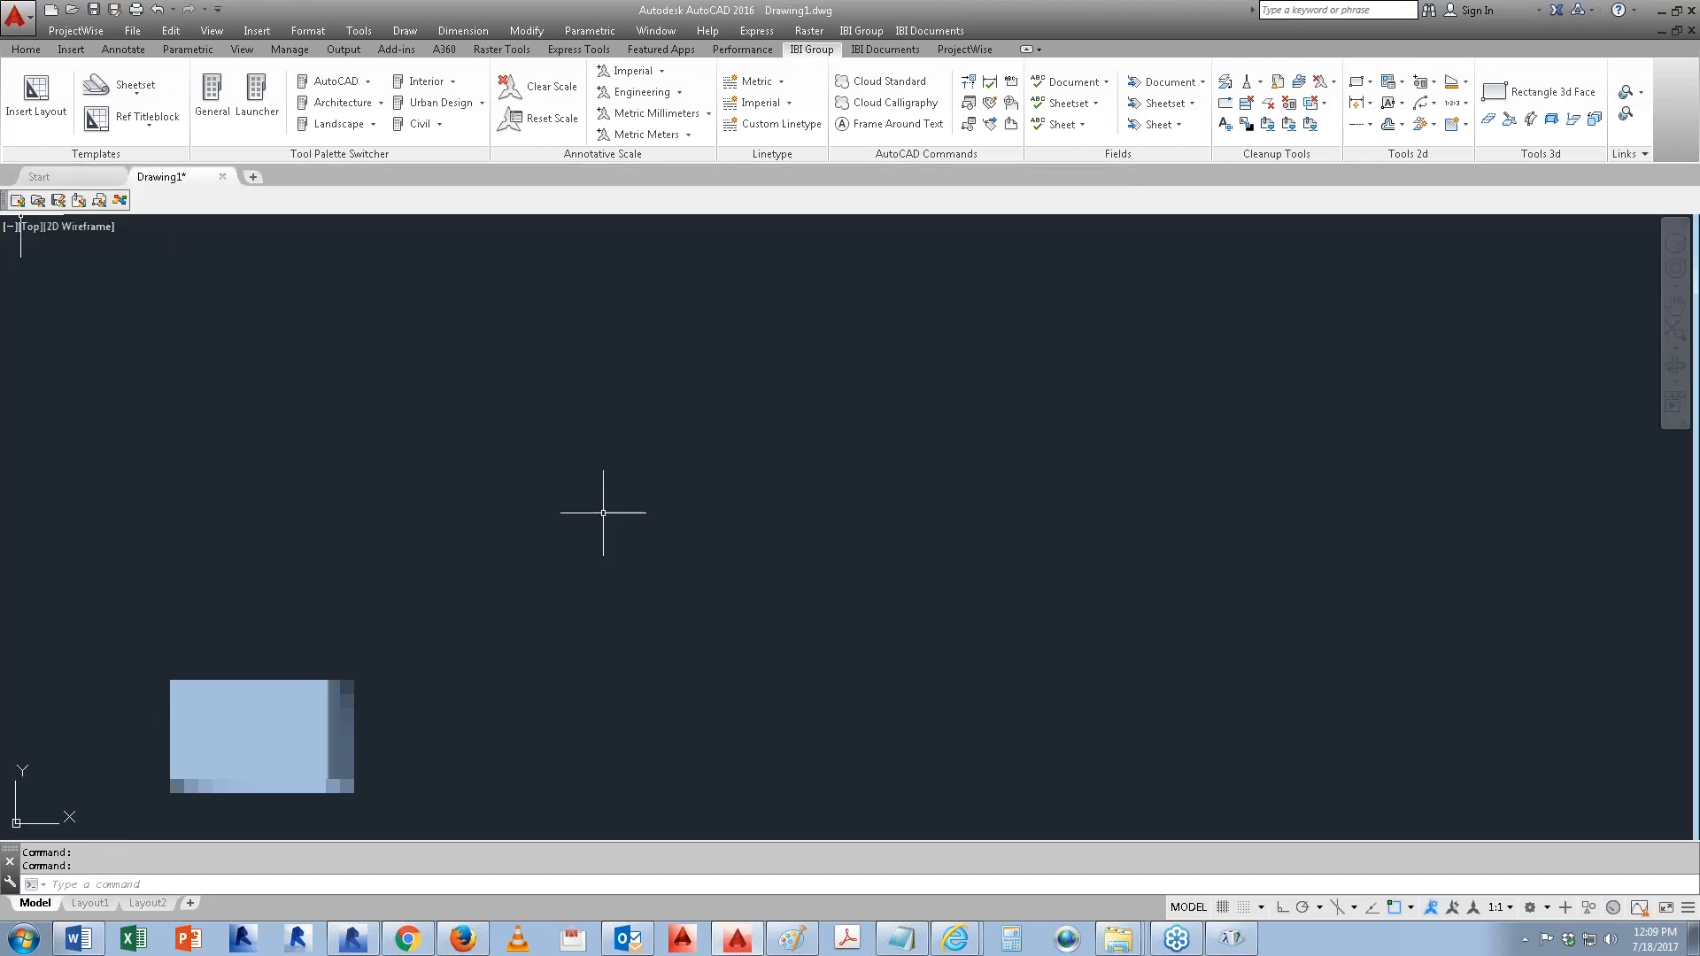
# Step: Create a new text style named symbols
pyautogui.write('ST')
pyautogui.press('Return')
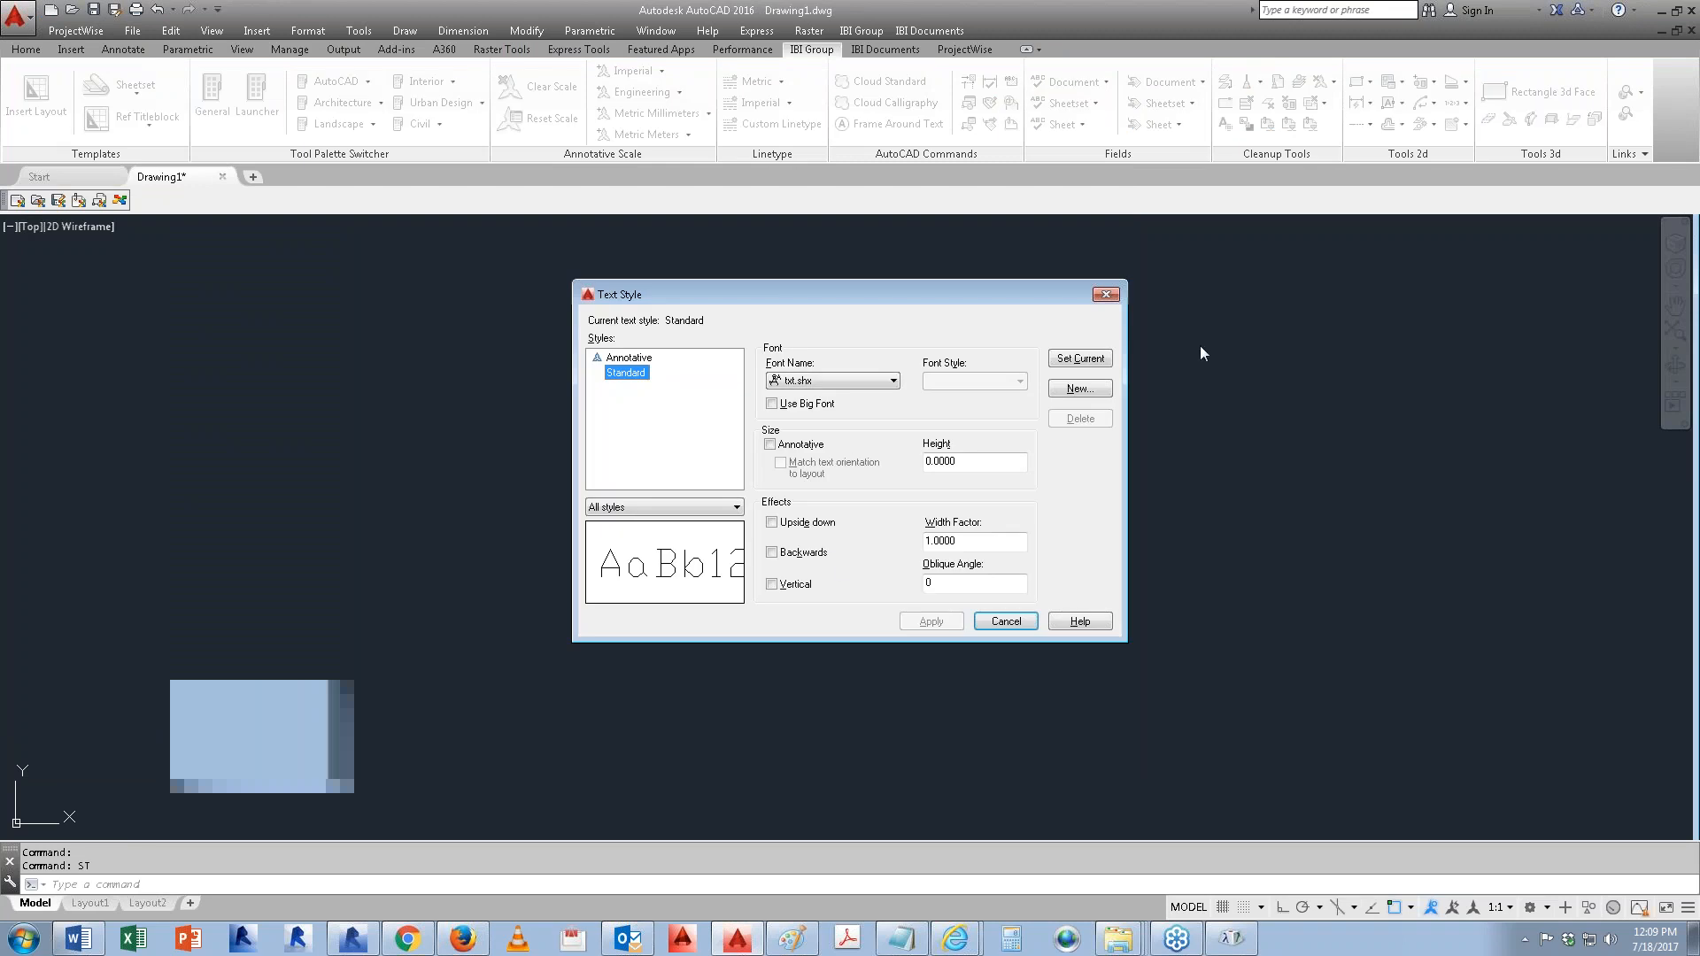
pyautogui.click(1081, 391)
pyautogui.write('symbol')
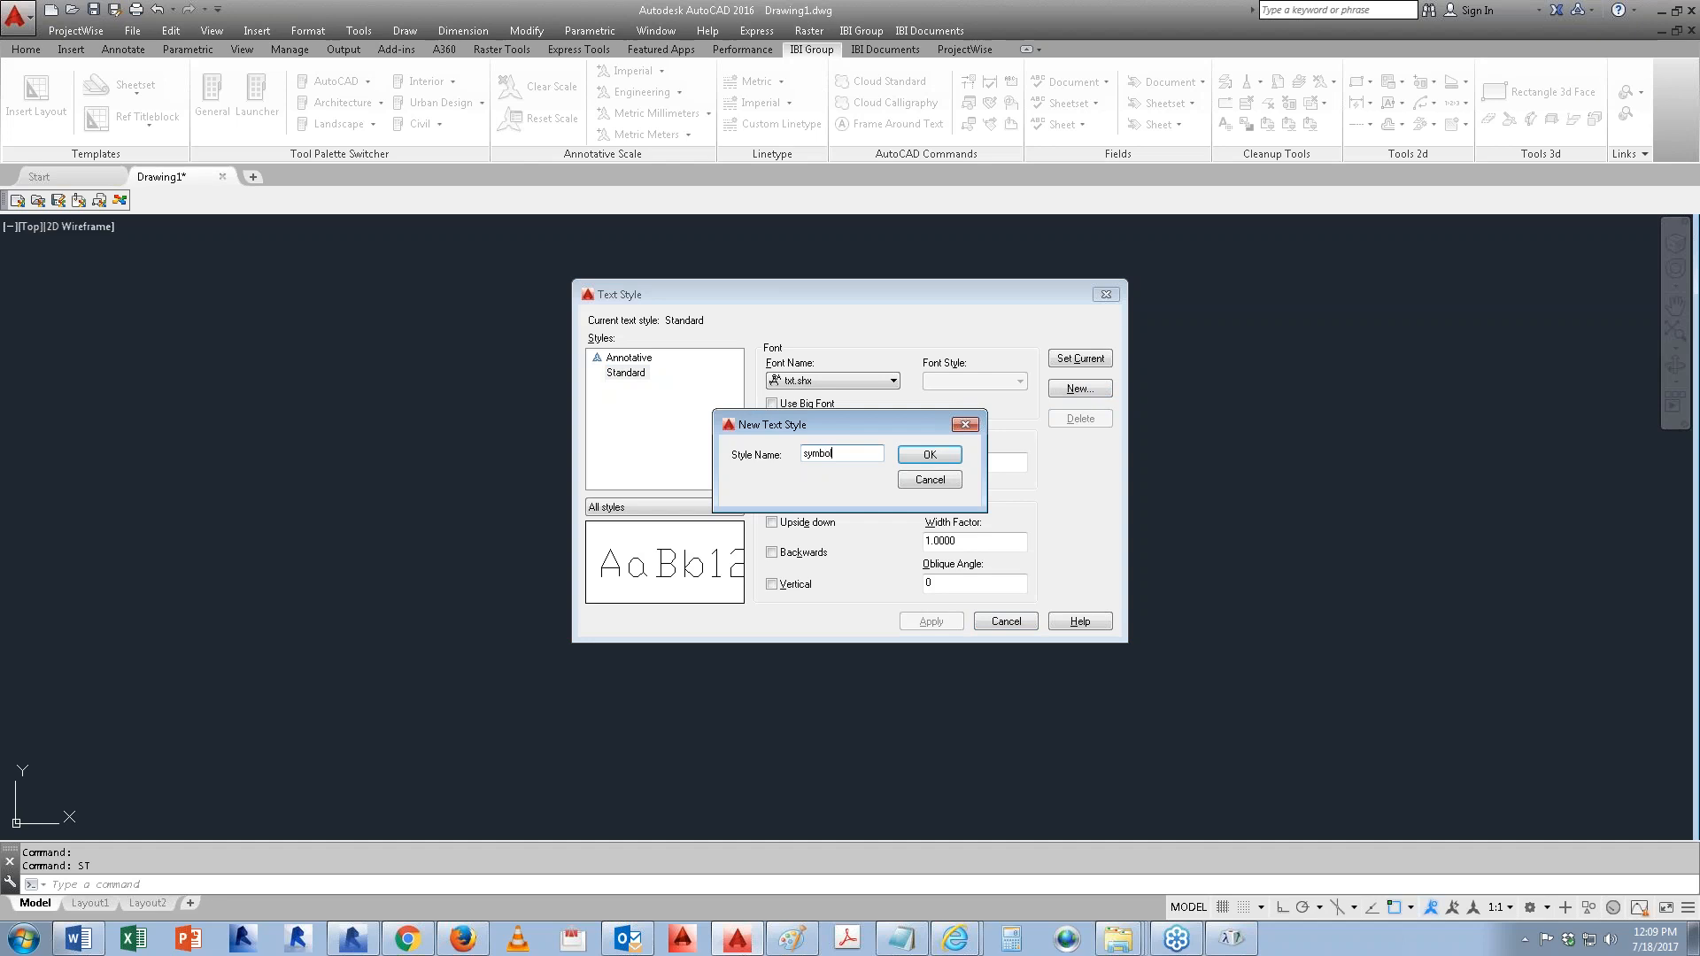
pyautogui.write('s')
pyautogui.click(918, 454)
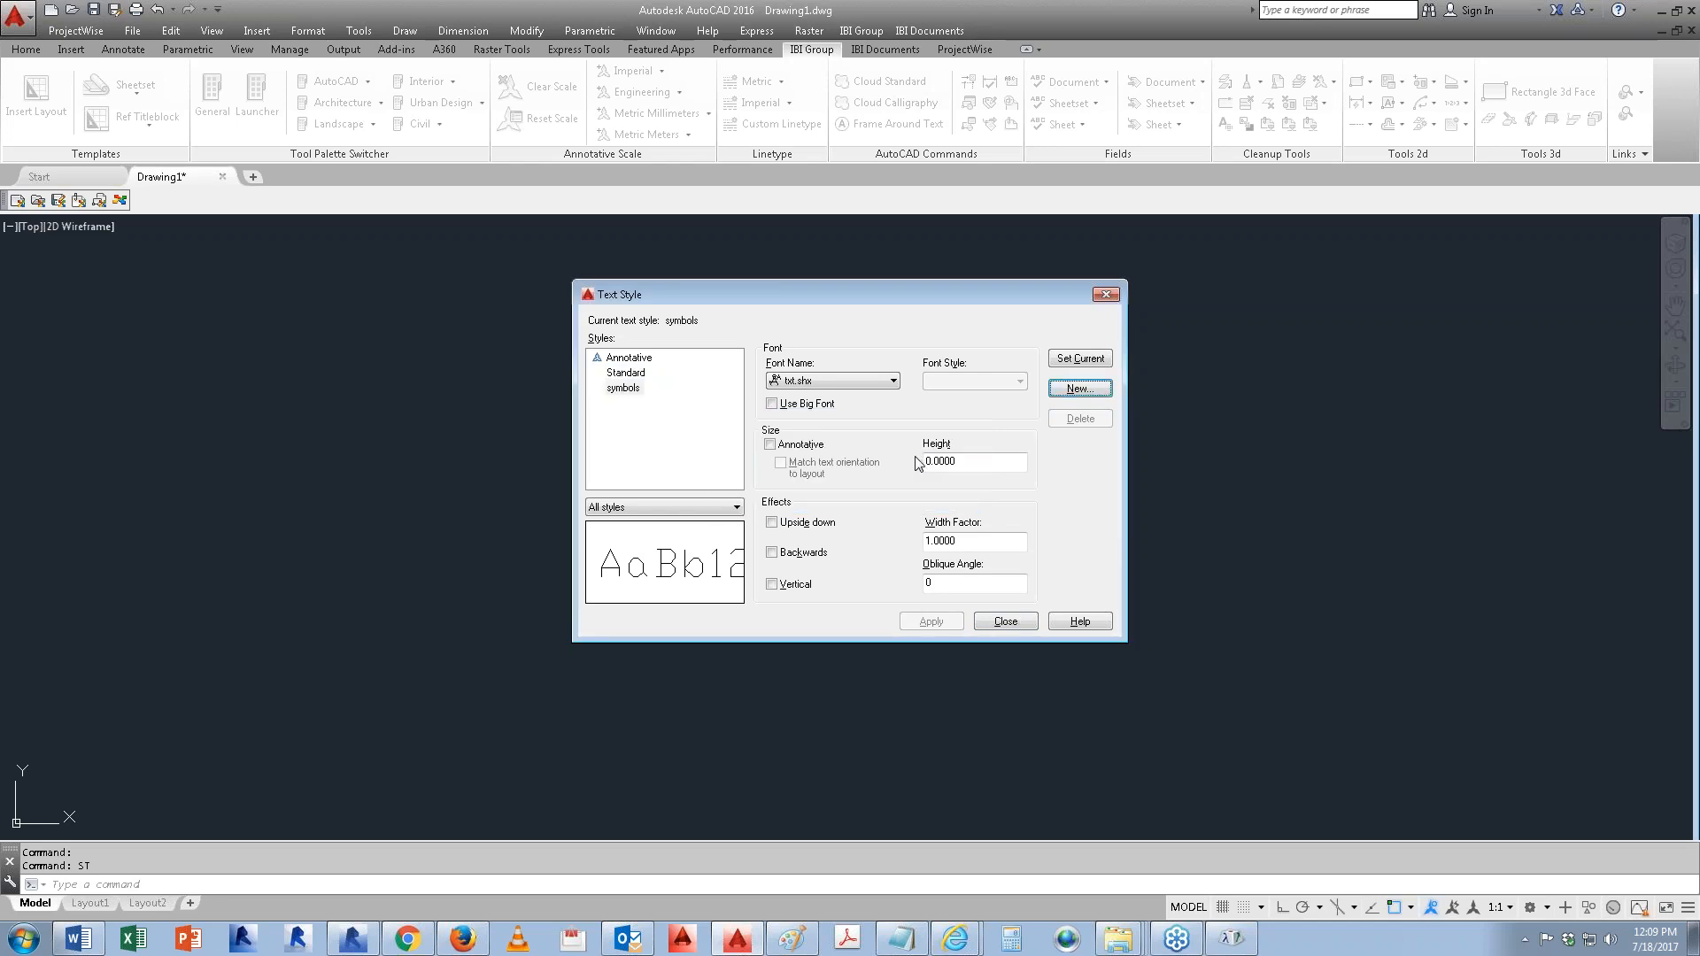
# Step: Assign the Wingdings 3 font to the symbols text style, make it current, and close the Text Style dialog
pyautogui.click(838, 380)
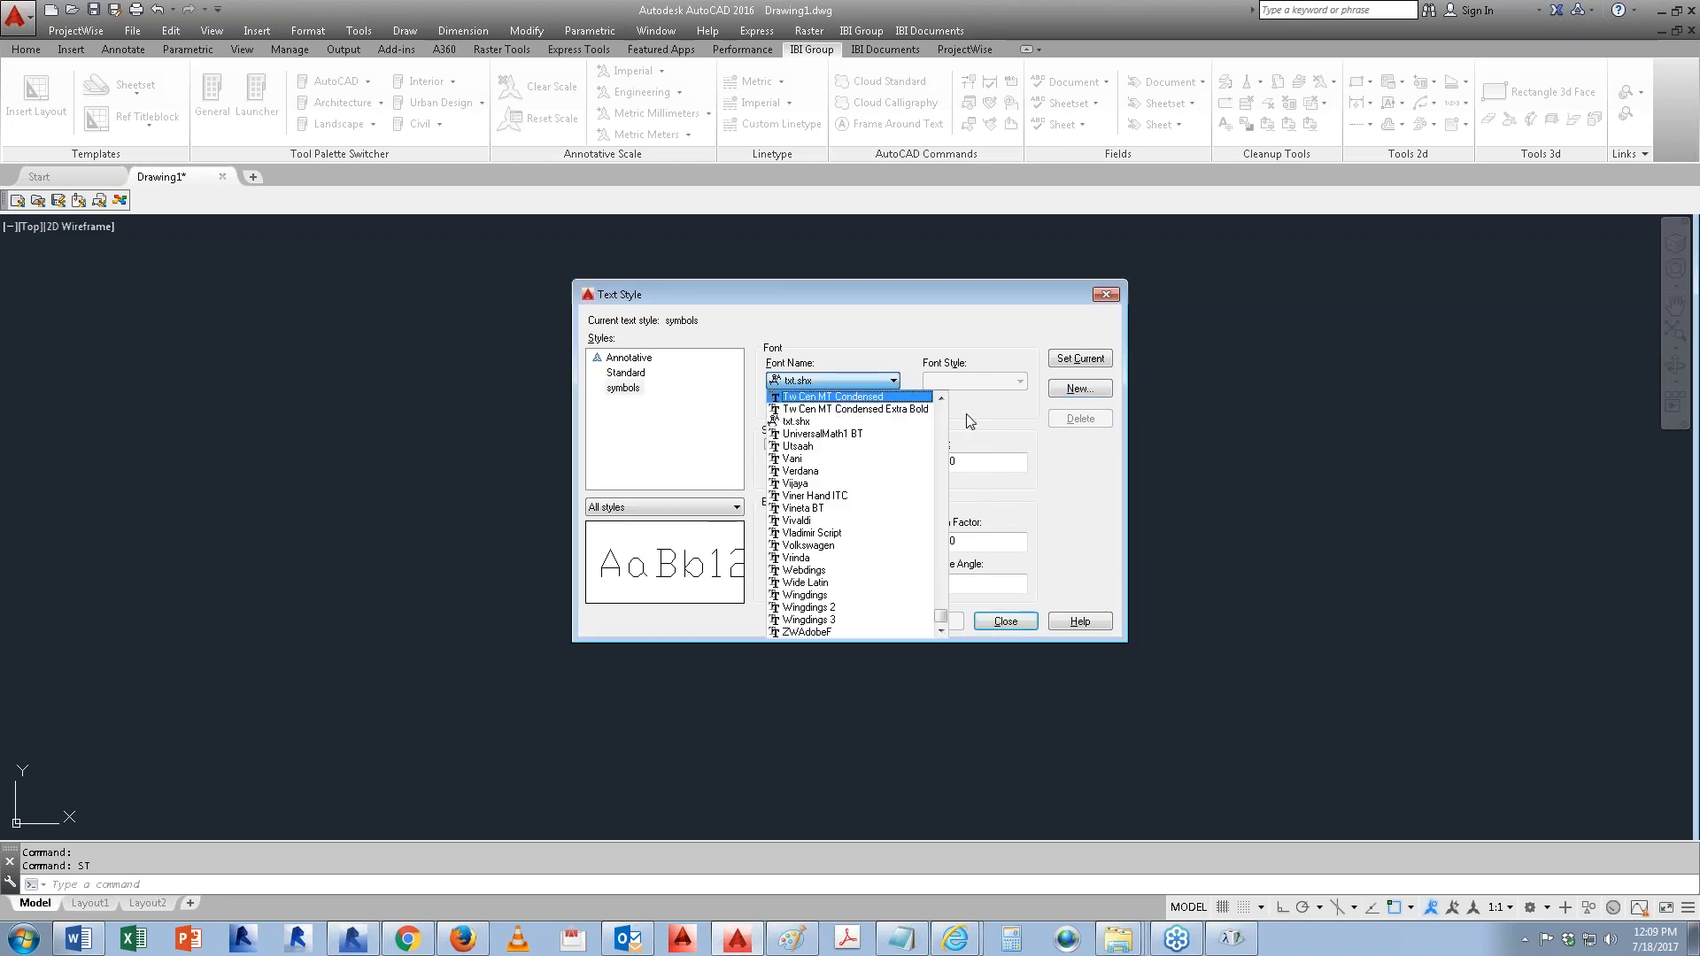
pyautogui.click(801, 620)
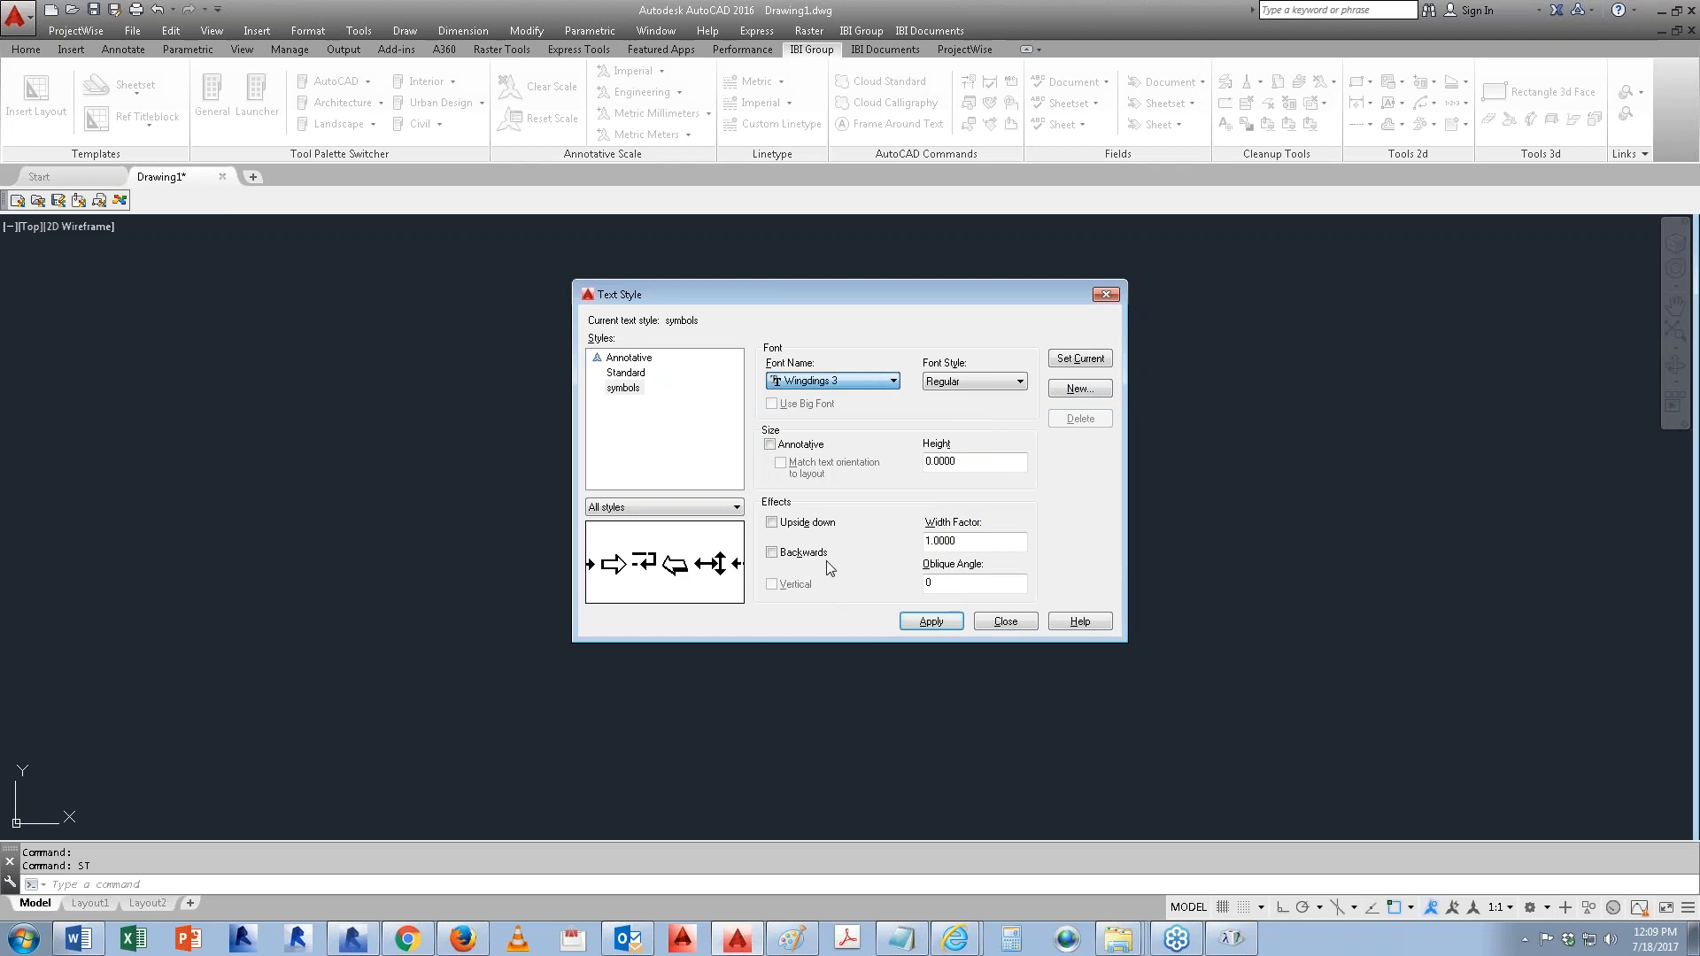
pyautogui.click(1063, 364)
pyautogui.click(857, 511)
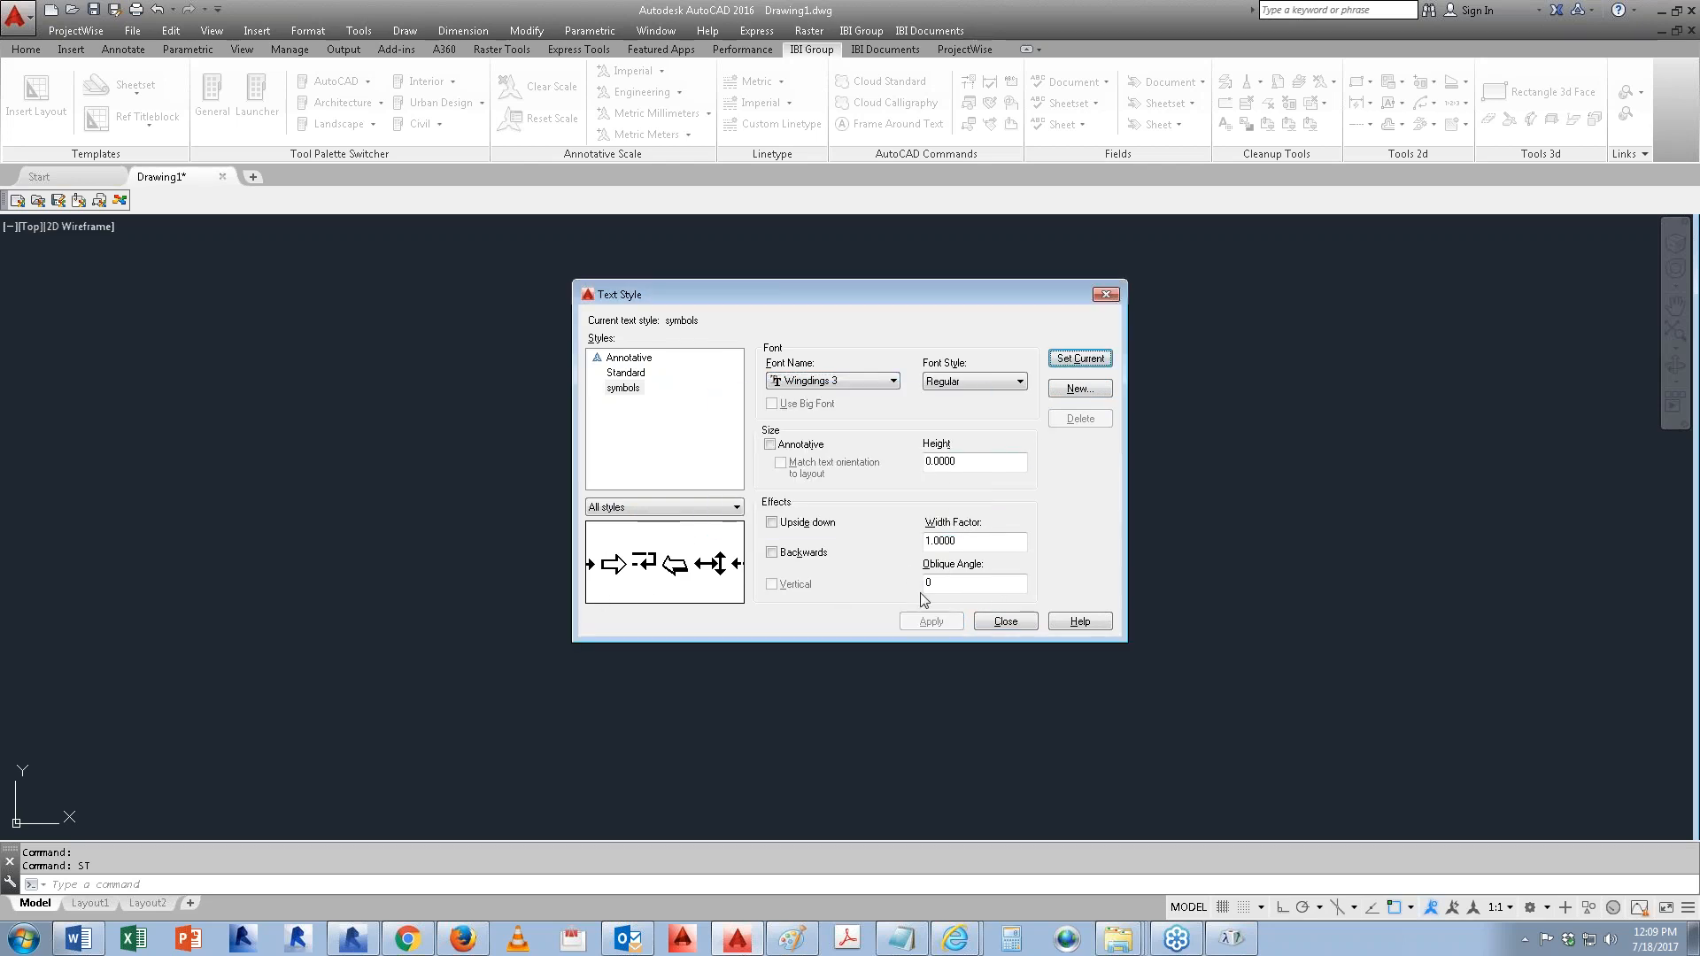
pyautogui.click(1009, 623)
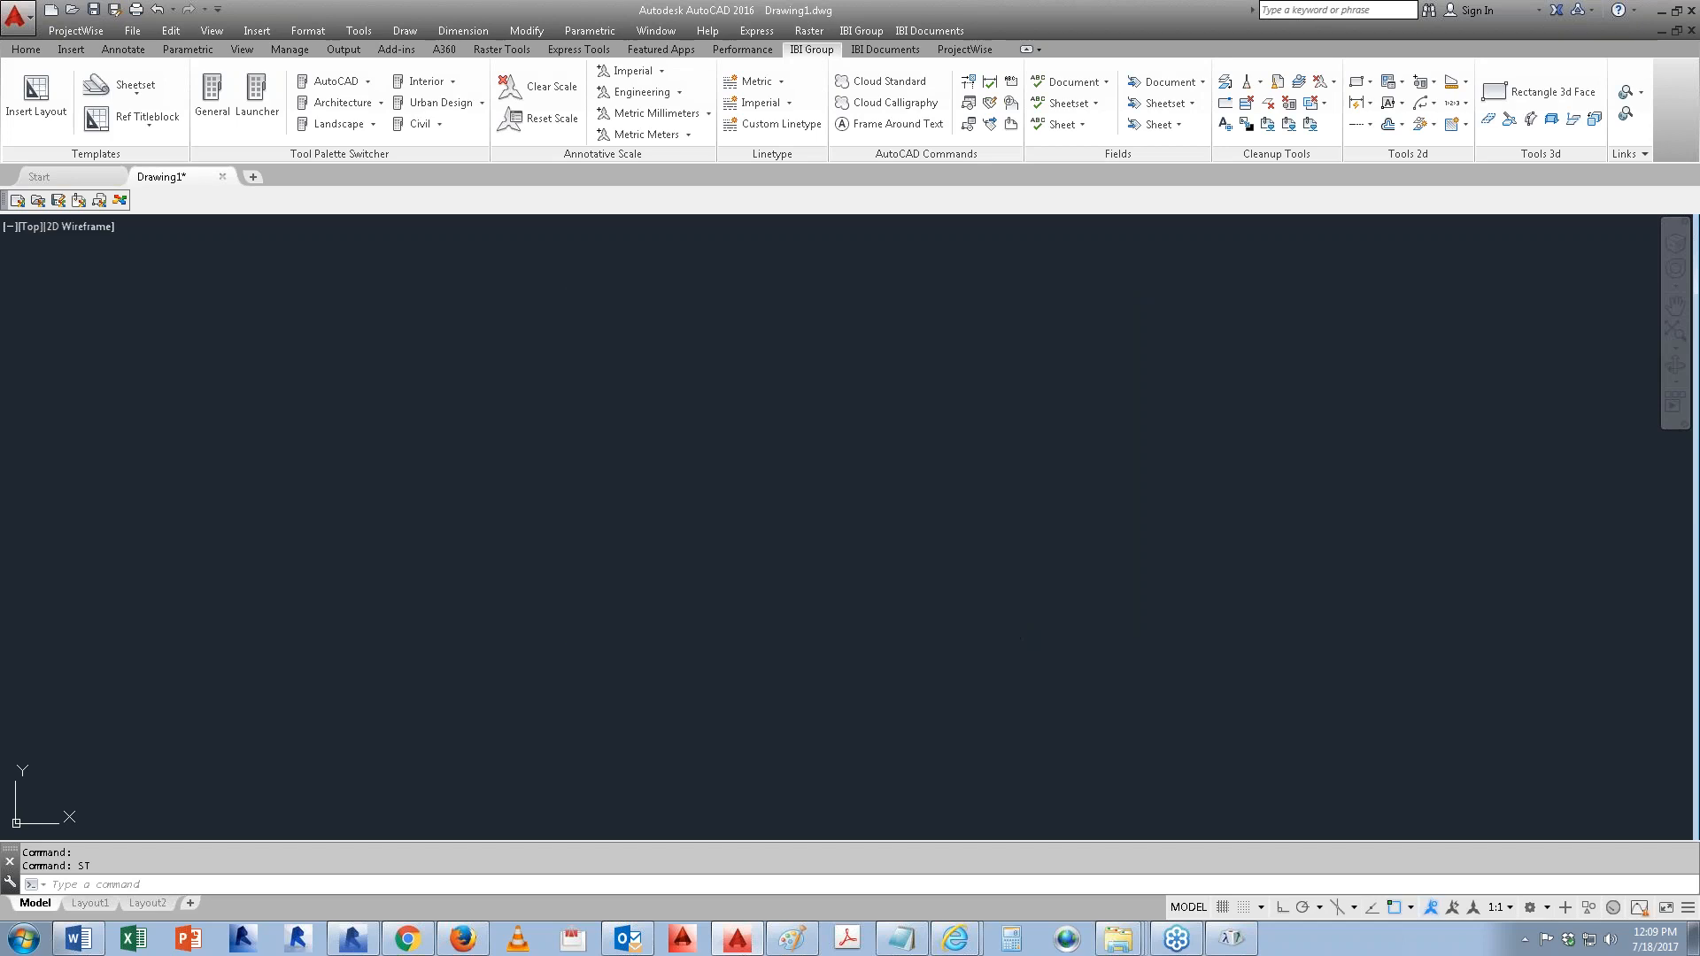
# Step: Start a single-line text near the middle of the drawing area, accepting the default 0.2000 height and 0 rotation
pyautogui.write('dt')
pyautogui.press('Return')
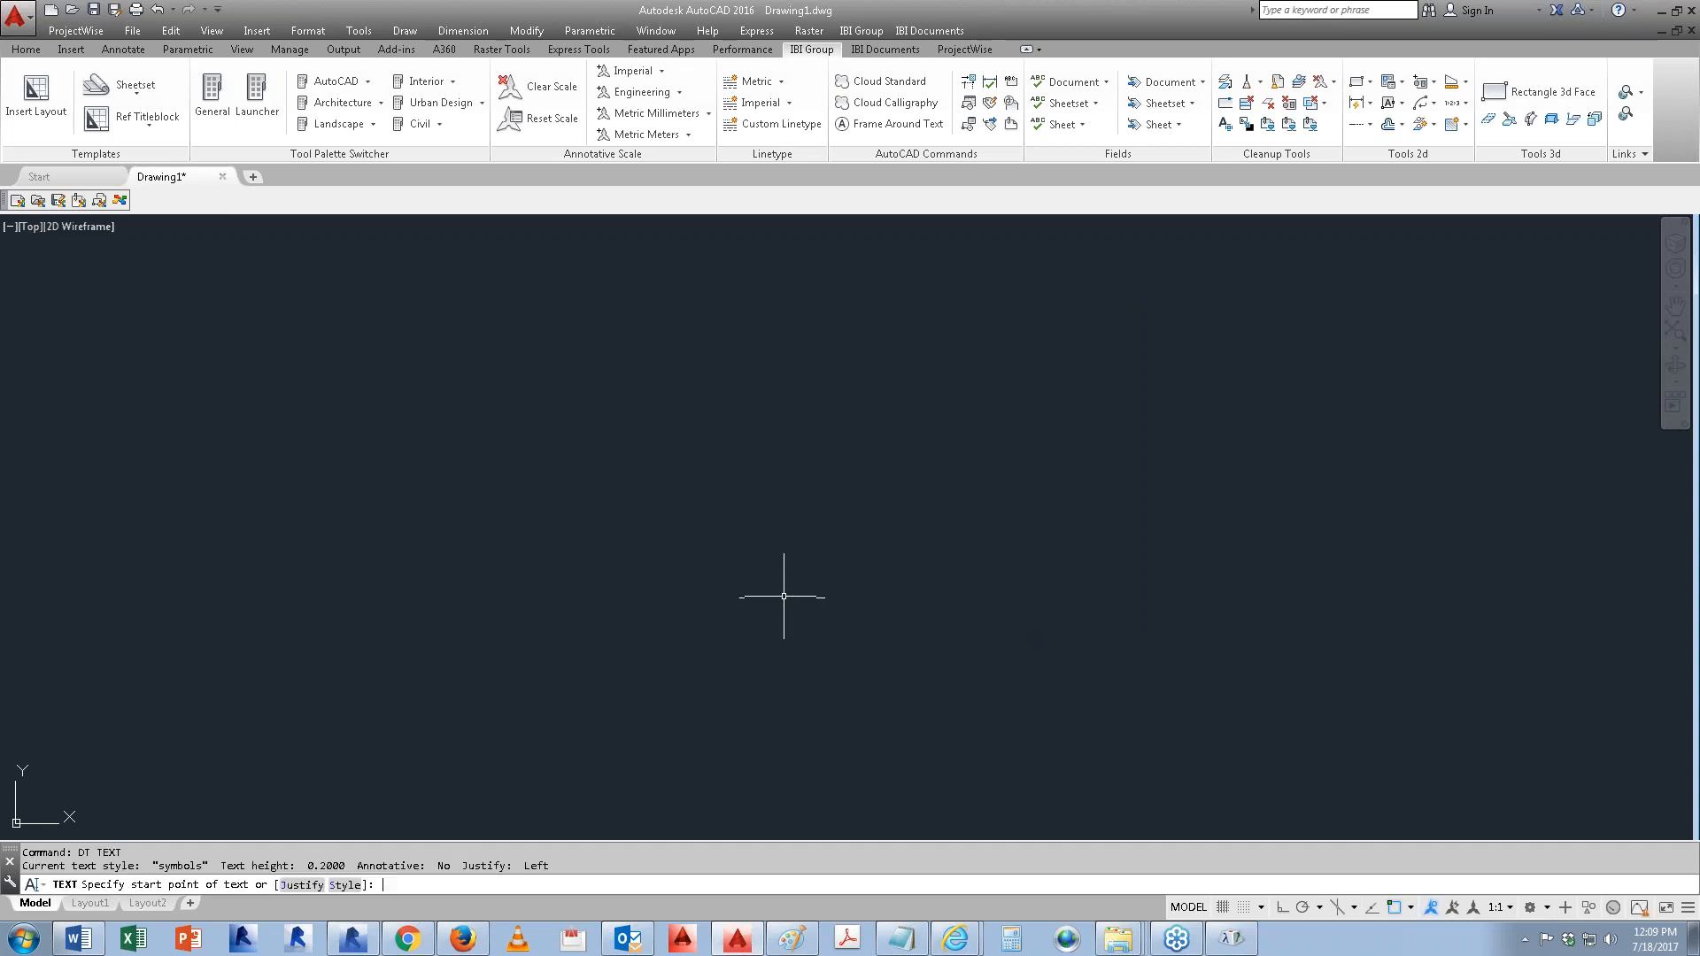
pyautogui.click(591, 511)
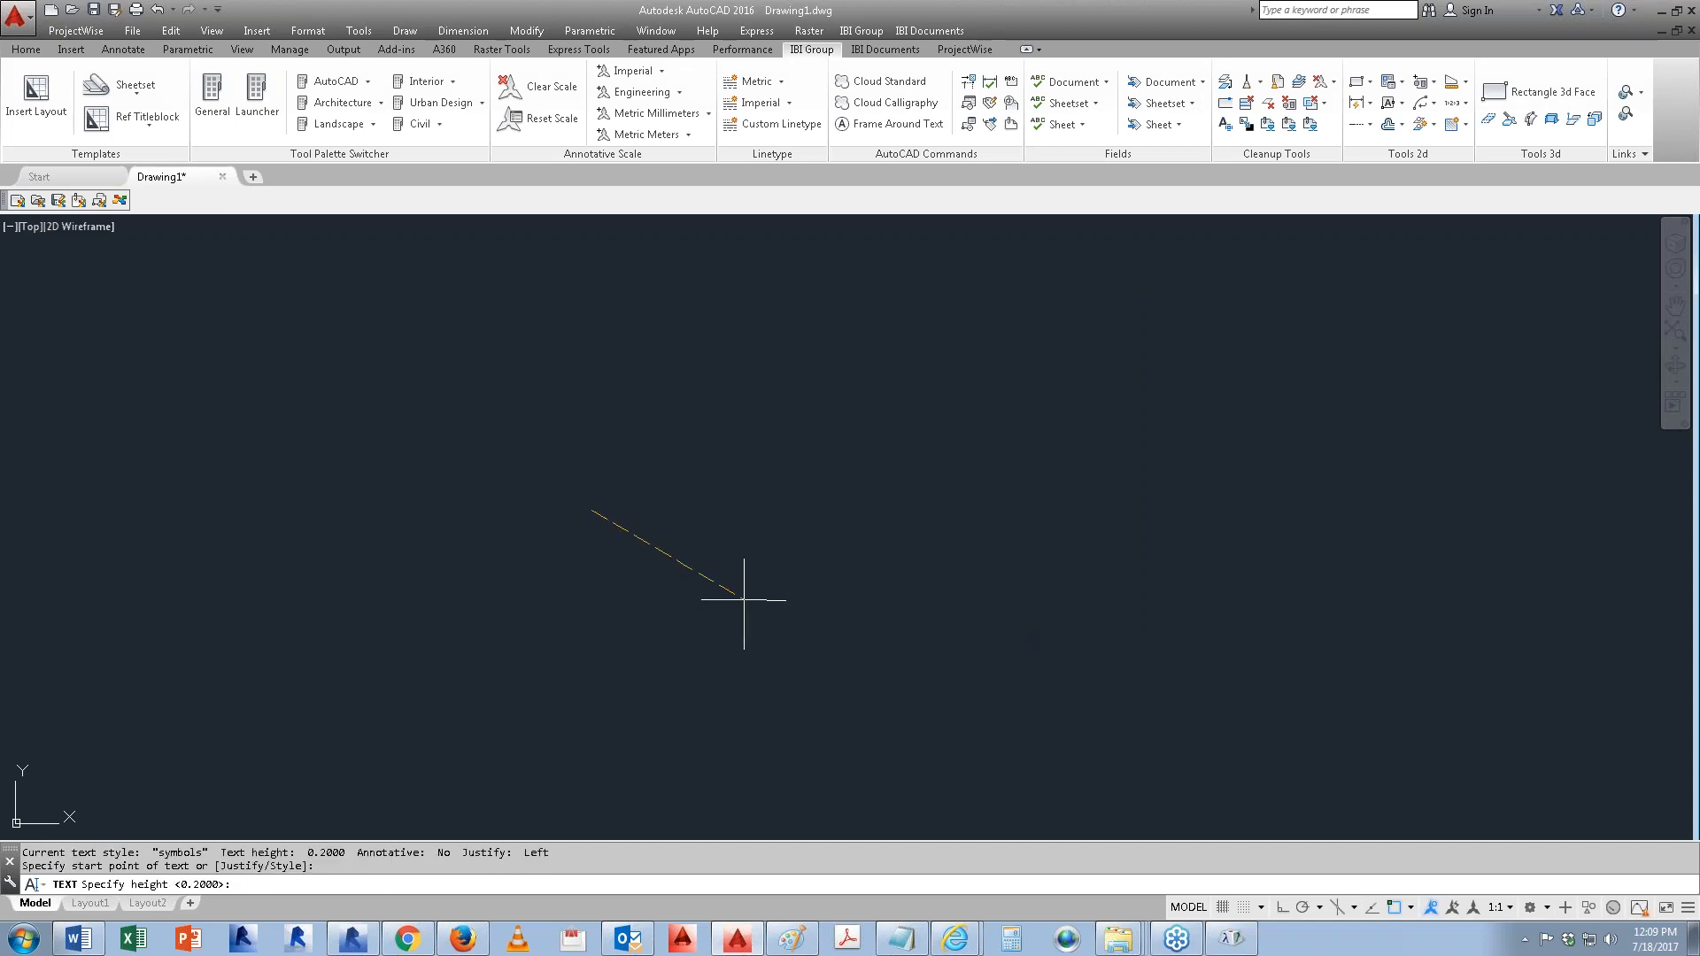
pyautogui.write('\\\\')
pyautogui.press('BackSpace')
pyautogui.press('Return')
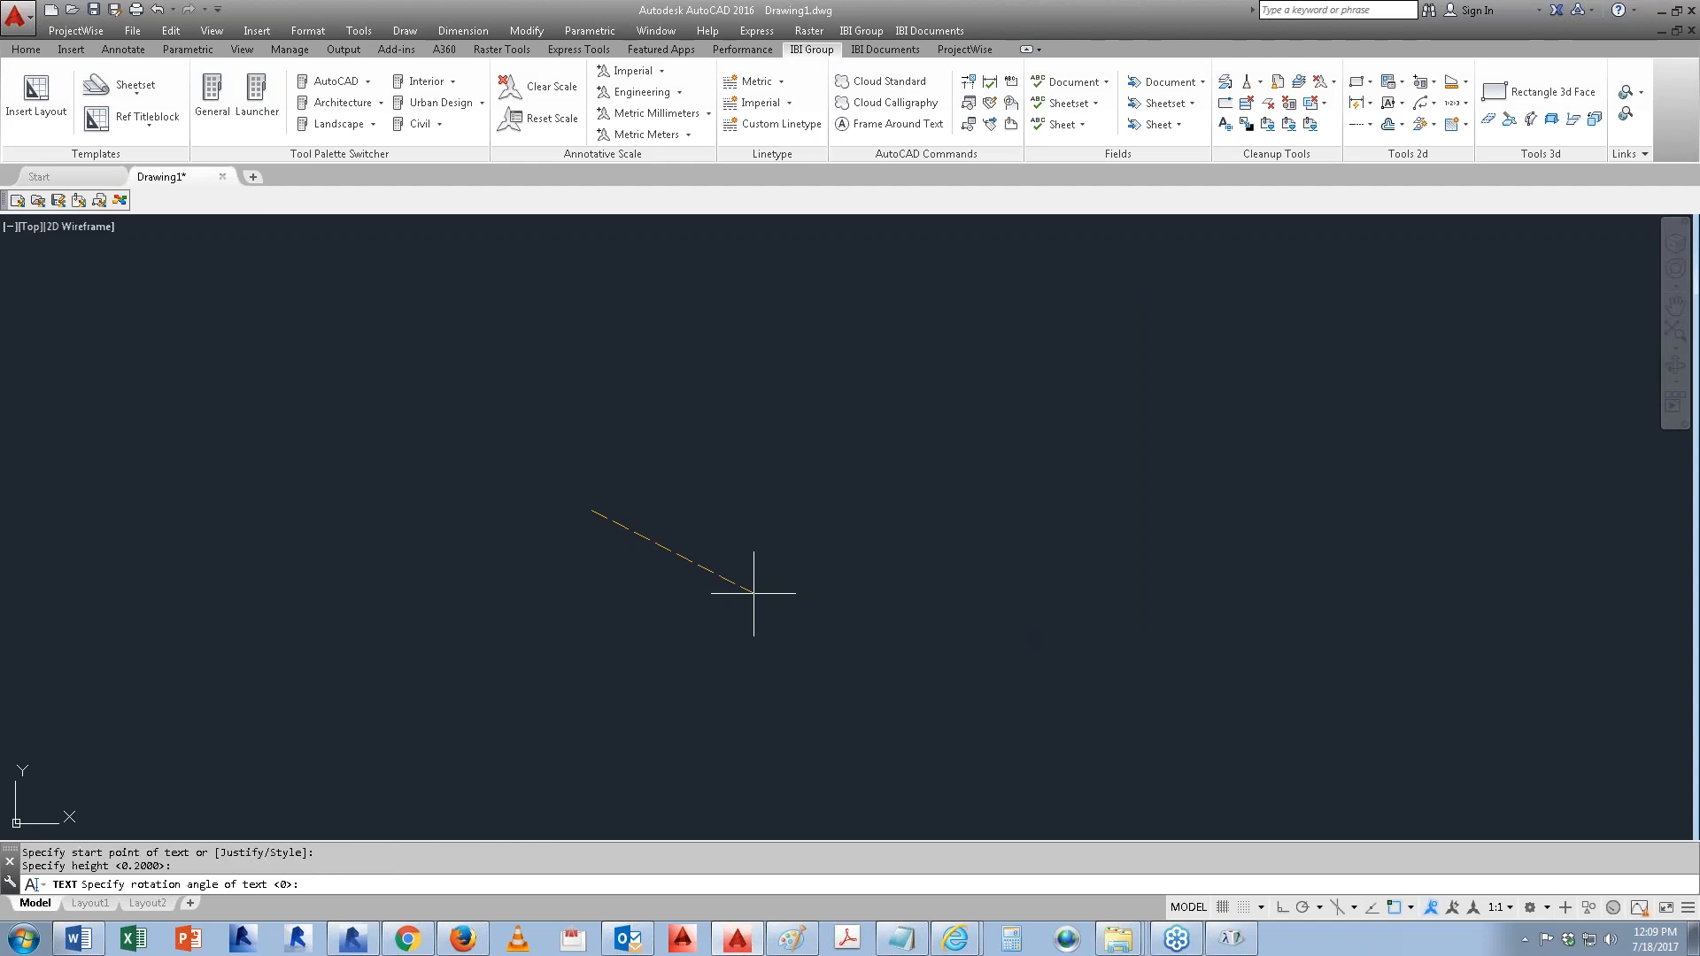
pyautogui.press('Return')
# Step: Try a string of random letters such as t and a as symbols in the text line, and clear them
pyautogui.write('teatatatat')
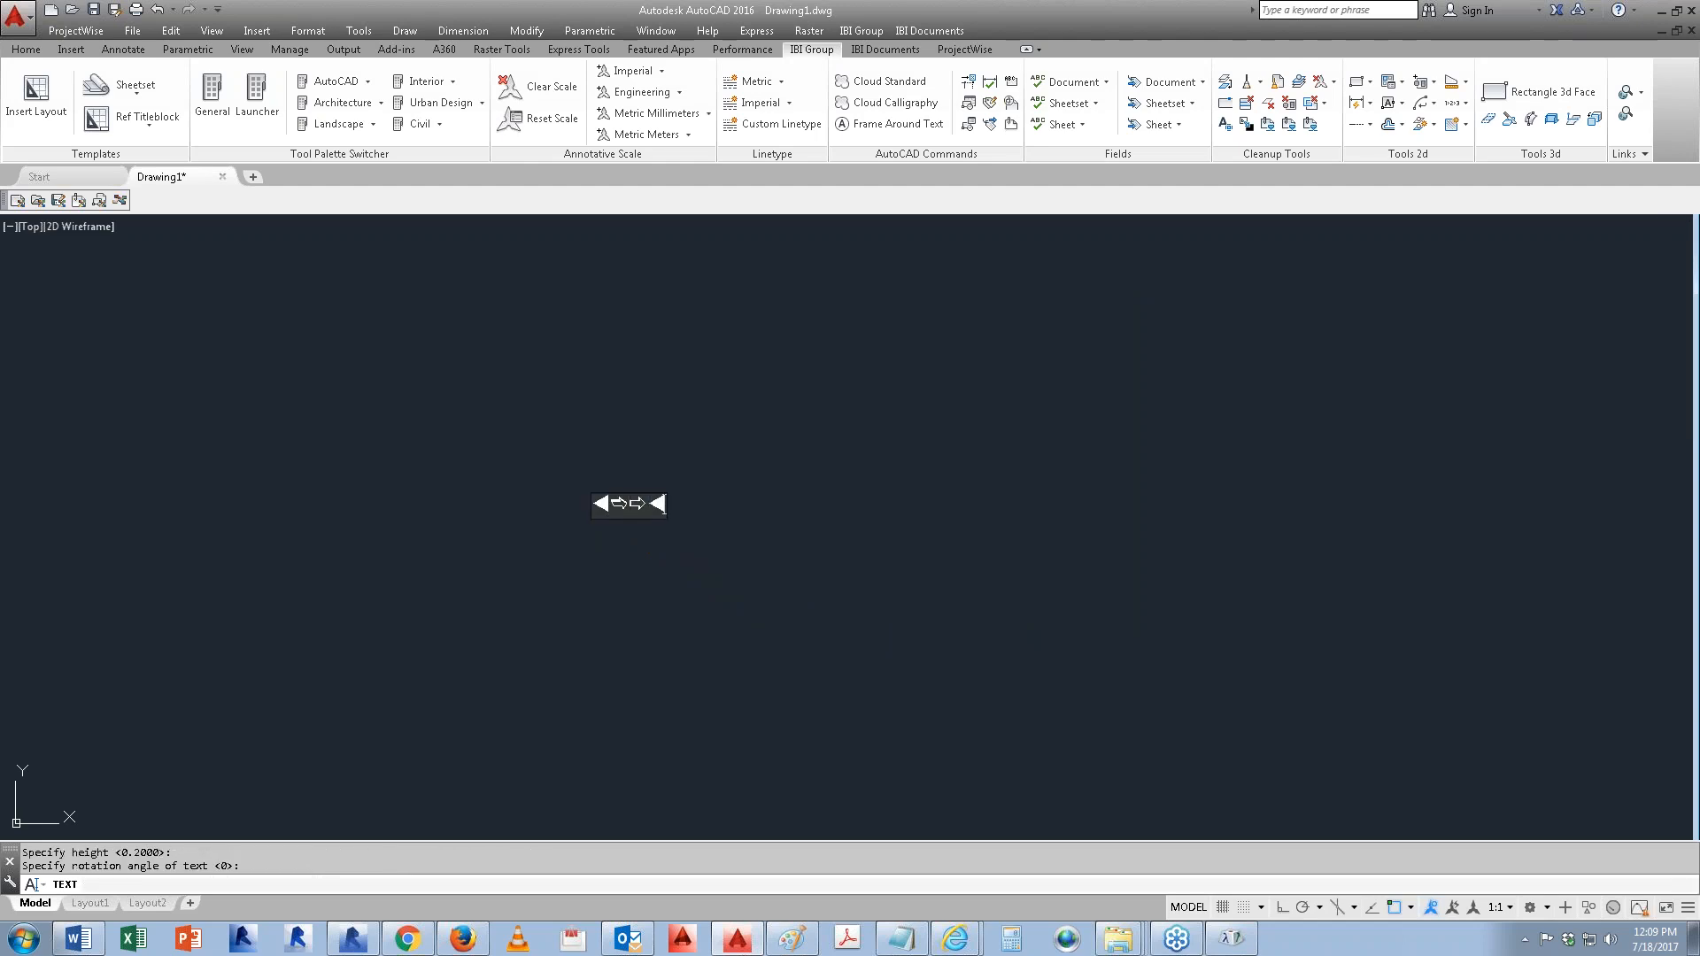
pyautogui.write('attaata')
pyautogui.press('BackSpace')
pyautogui.press('BackSpace')
pyautogui.press('BackSpace')
pyautogui.press('BackSpace')
pyautogui.press('BackSpace')
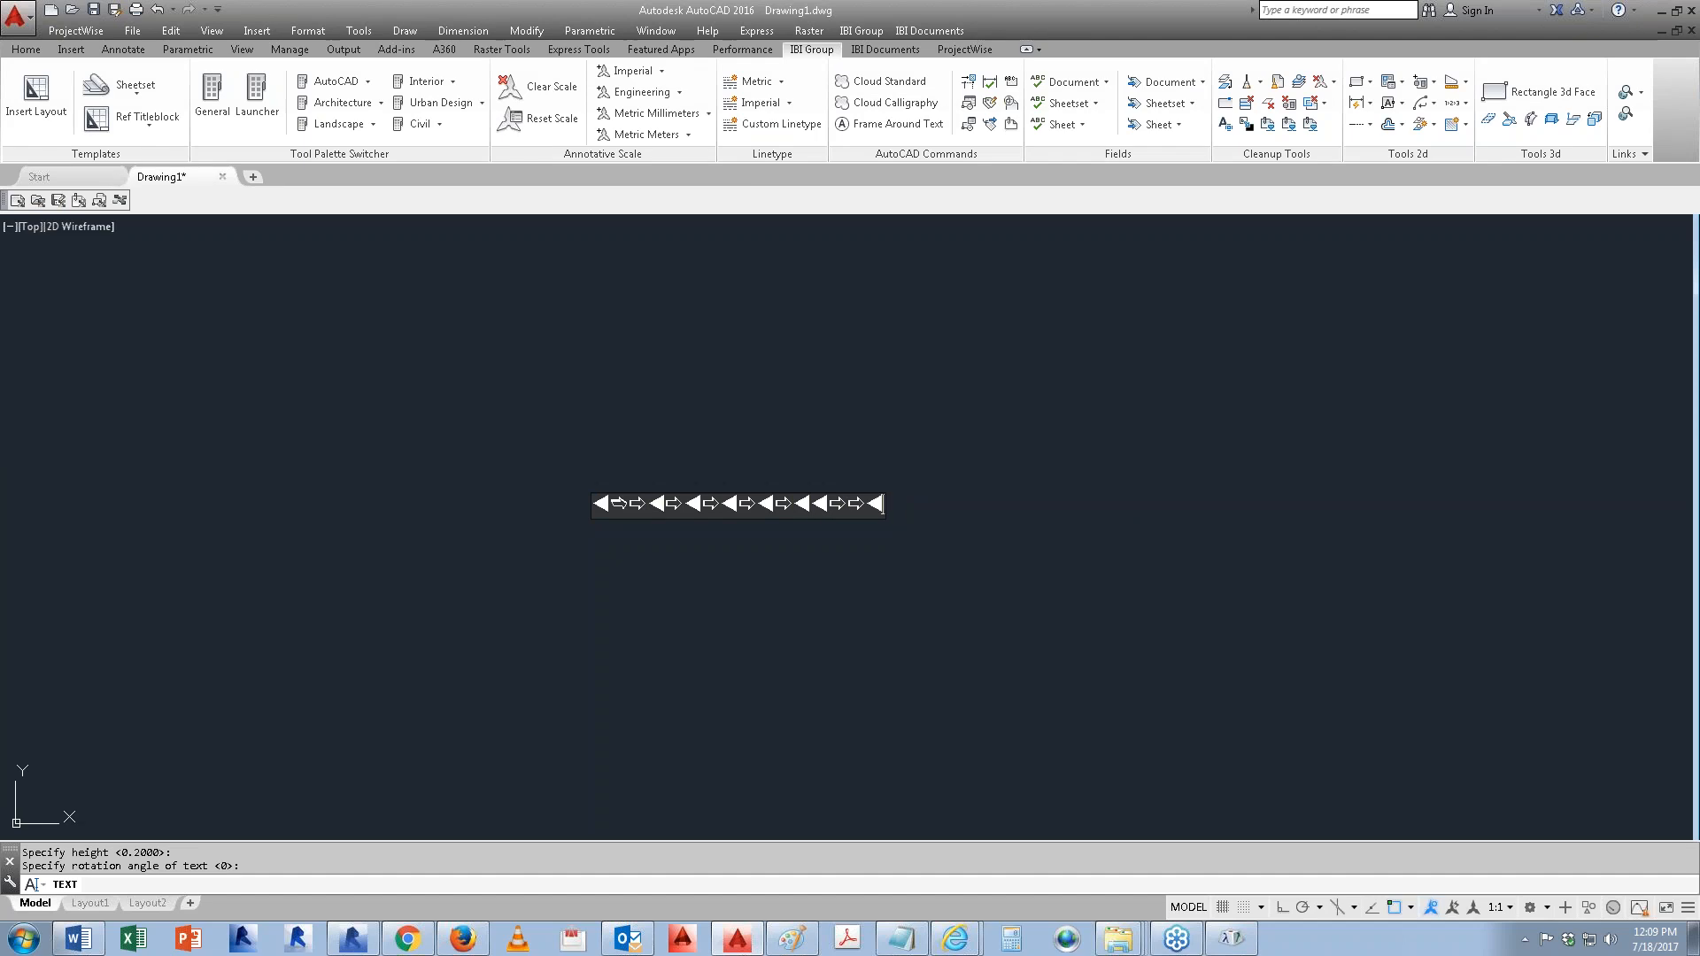
pyautogui.press('BackSpace')
pyautogui.press('BackSpace')
pyautogui.press('BackSpace')
pyautogui.press('BackSpace')
pyautogui.press('BackSpace')
pyautogui.press('BackSpace')
pyautogui.press('BackSpace')
pyautogui.press('BackSpace')
pyautogui.press('BackSpace')
pyautogui.press('BackSpace')
pyautogui.press('BackSpace')
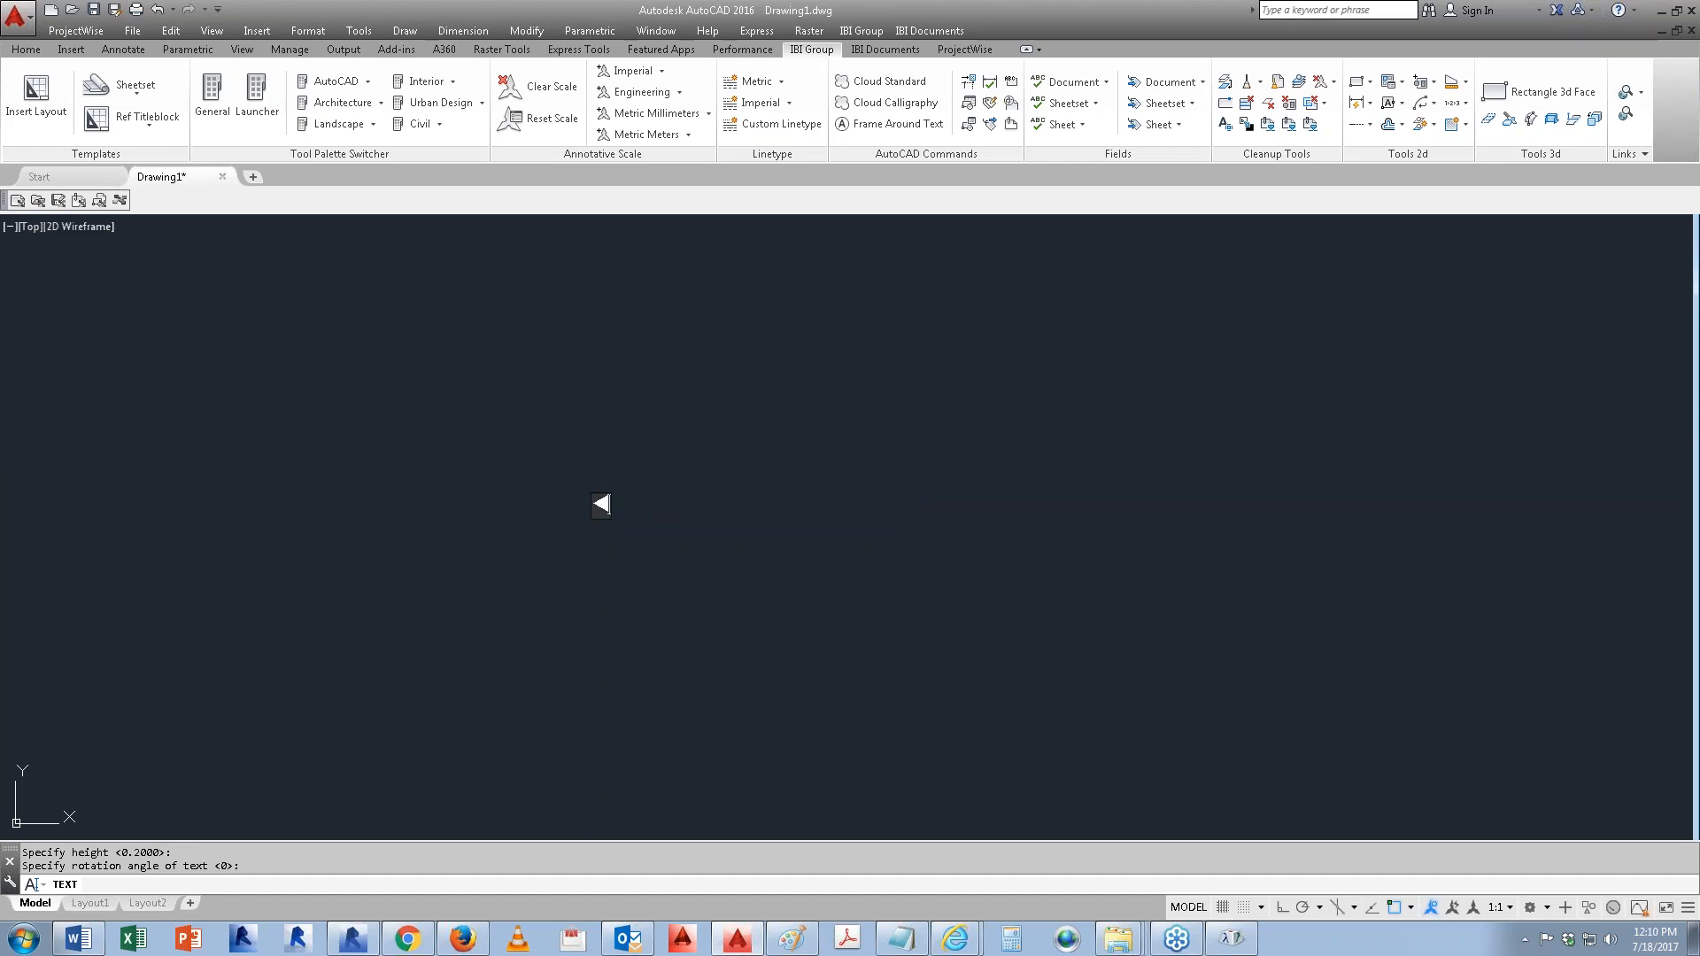
pyautogui.write('es')
pyautogui.press('BackSpace')
pyautogui.press('BackSpace')
pyautogui.press('BackSpace')
# Step: Try a row of caret symbols and a few other symbols in the text line, and delete them
pyautogui.write('^^^^^^')
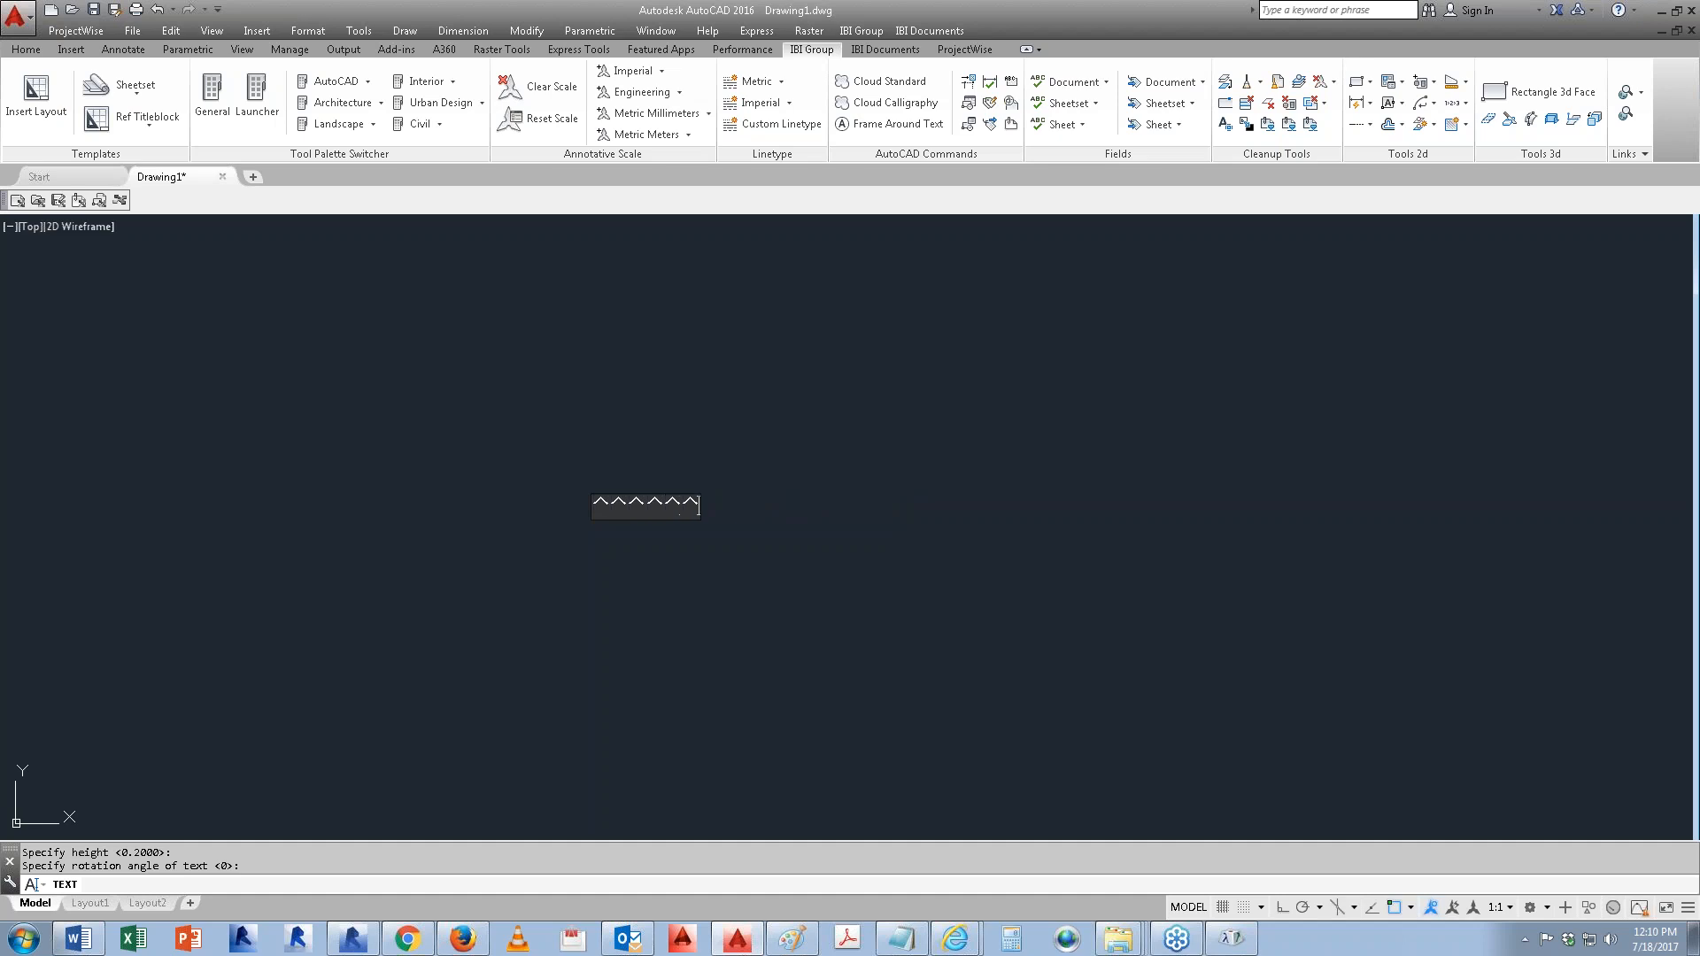
pyautogui.press('BackSpace')
pyautogui.press('BackSpace')
pyautogui.press('BackSpace')
pyautogui.press('BackSpace')
pyautogui.press('BackSpace')
pyautogui.press('BackSpace')
pyautogui.write('⇦⇦⇦')
pyautogui.press('BackSpace')
pyautogui.press('BackSpace')
pyautogui.press('BackSpace')
# Step: Fill the text line with a long row of right-pointing outline arrows and finish the line
pyautogui.write('⇨⇨⇨⇨⇨⇨⇨⇨⇨⇨⇨⇨⇨⇨⇨⇨⇨⇨⇨⇨⇨⇨⇨⇨⇨⇨⇨⇨⇨⇨⇨⇨⇨⇨⇨⇨⇨⇨⇨⇨⇨')
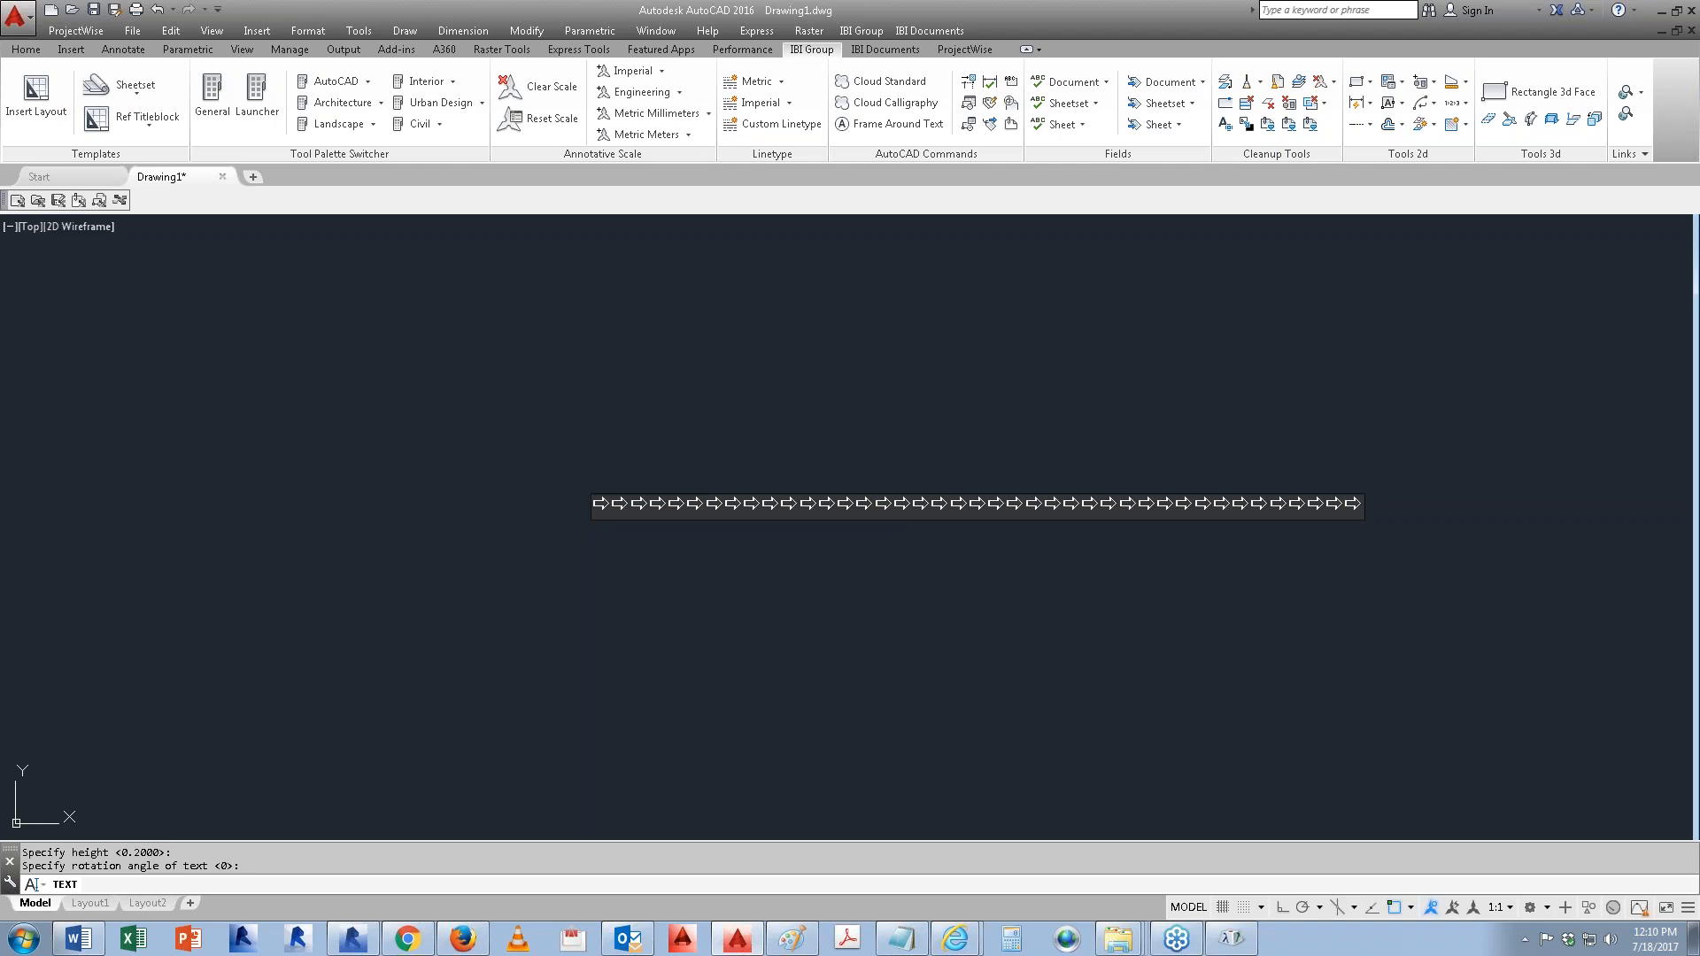
pyautogui.press('Return')
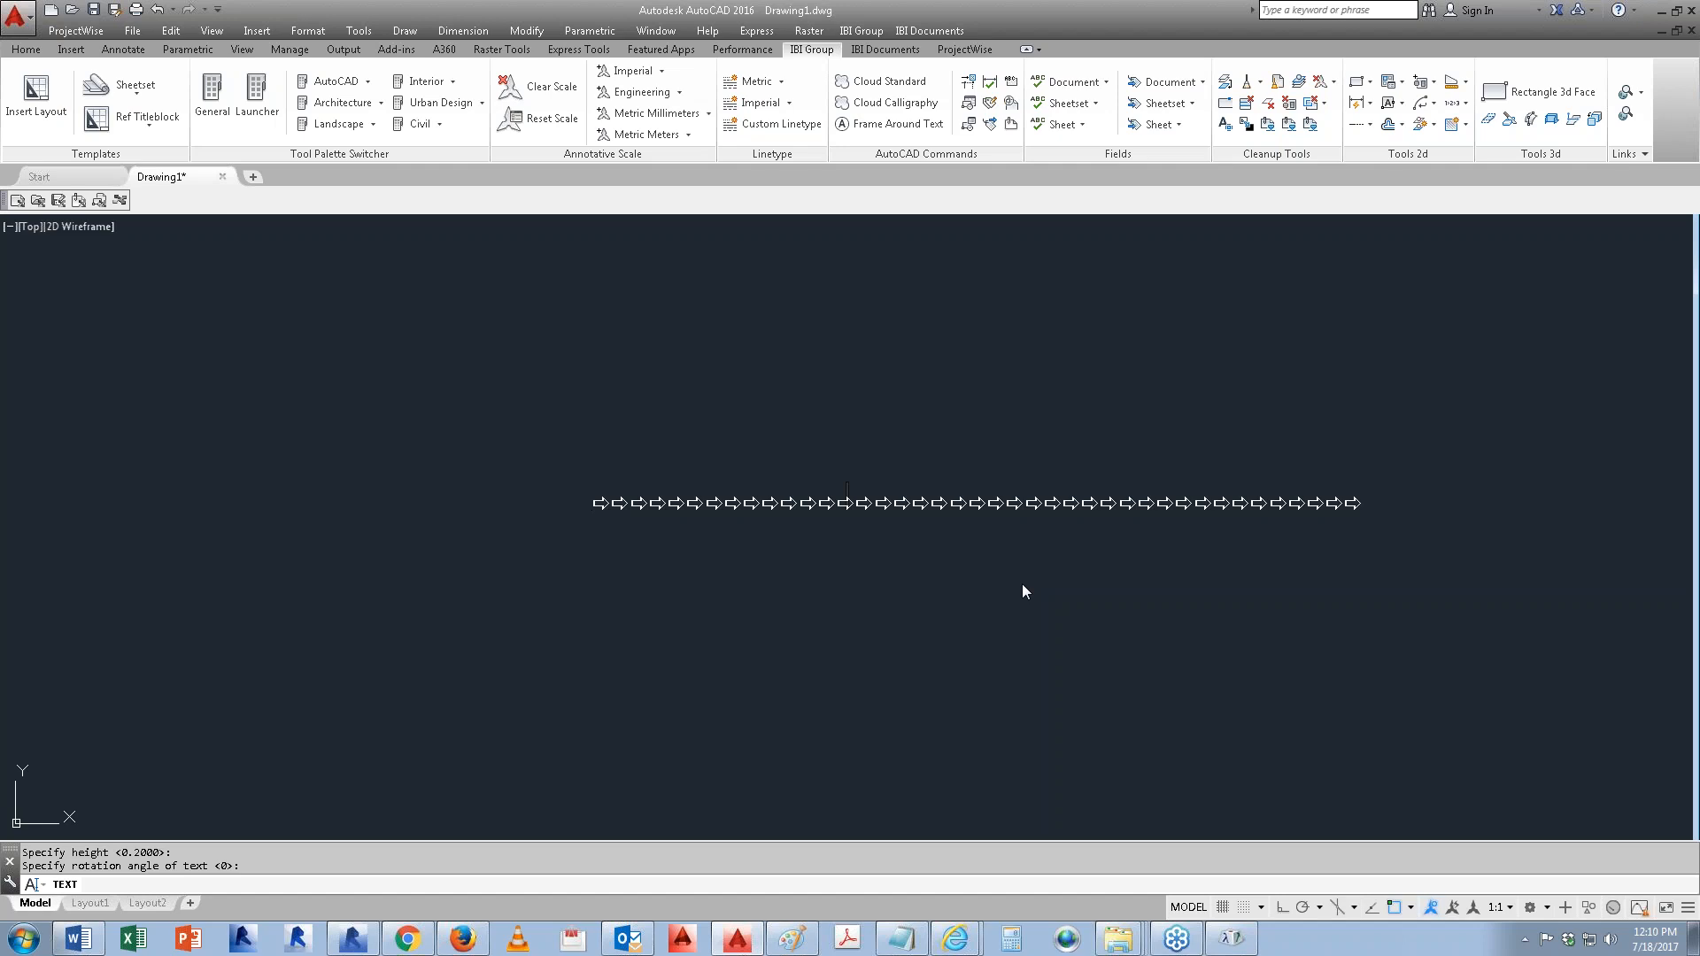
# Step: Switch to Character Map, display the Wingdings 3 font, and look through its arrow symbols to the end of the set
pyautogui.click(1231, 937)
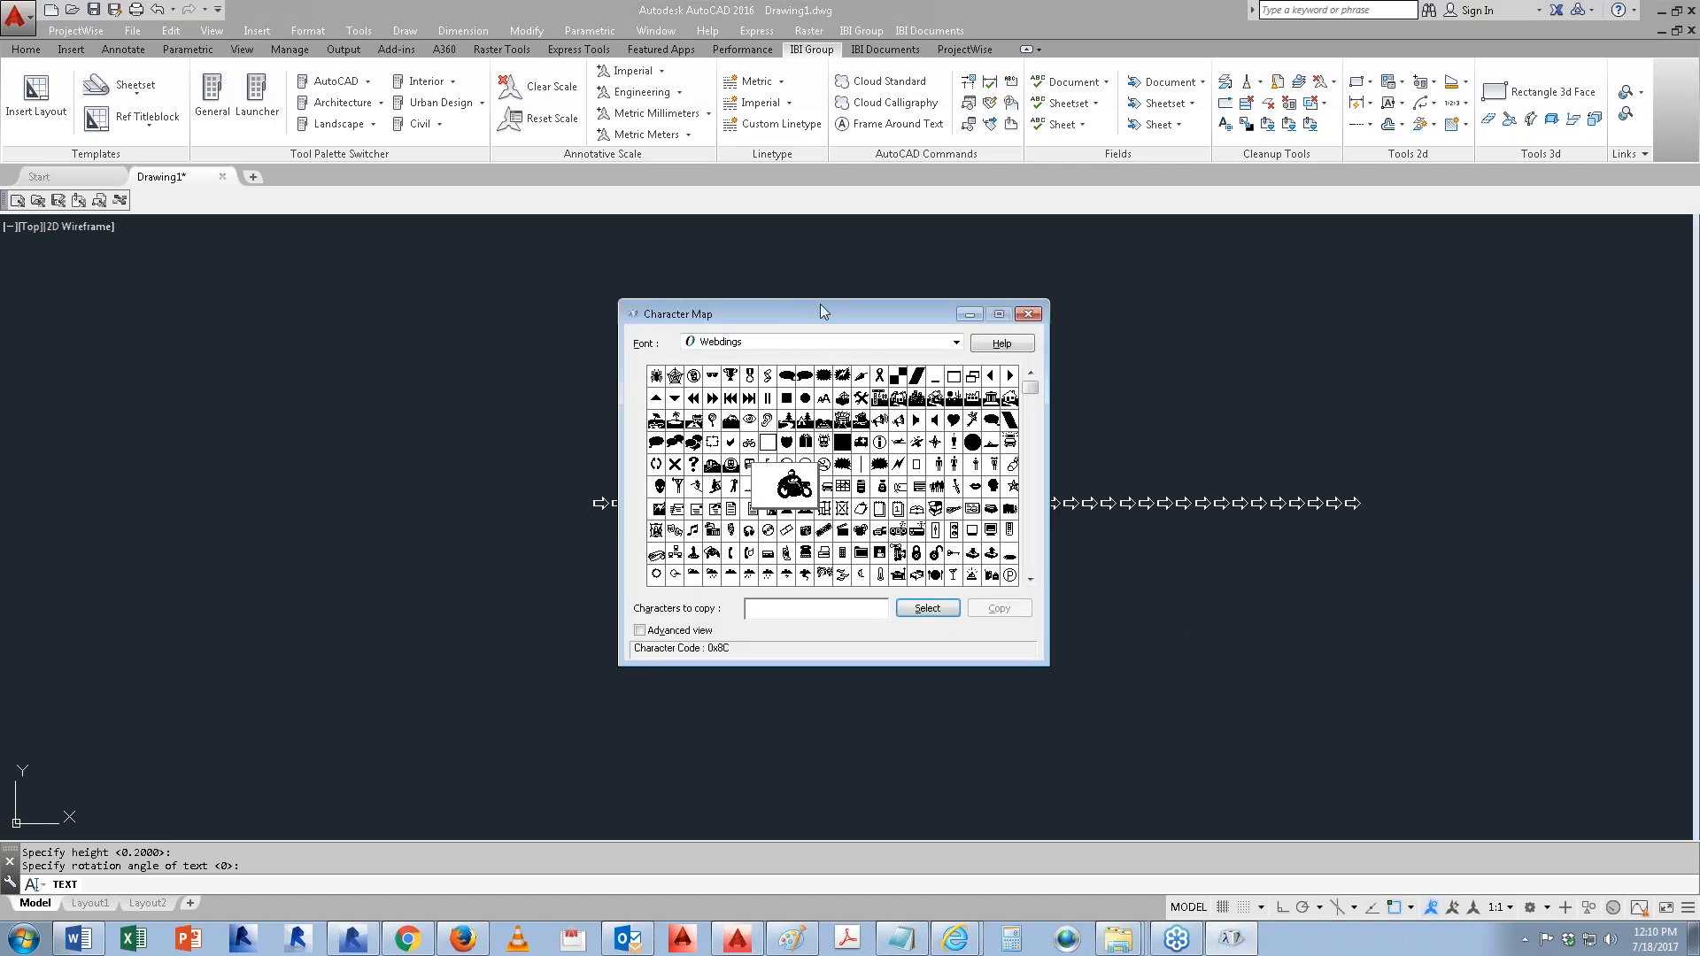
pyautogui.click(751, 345)
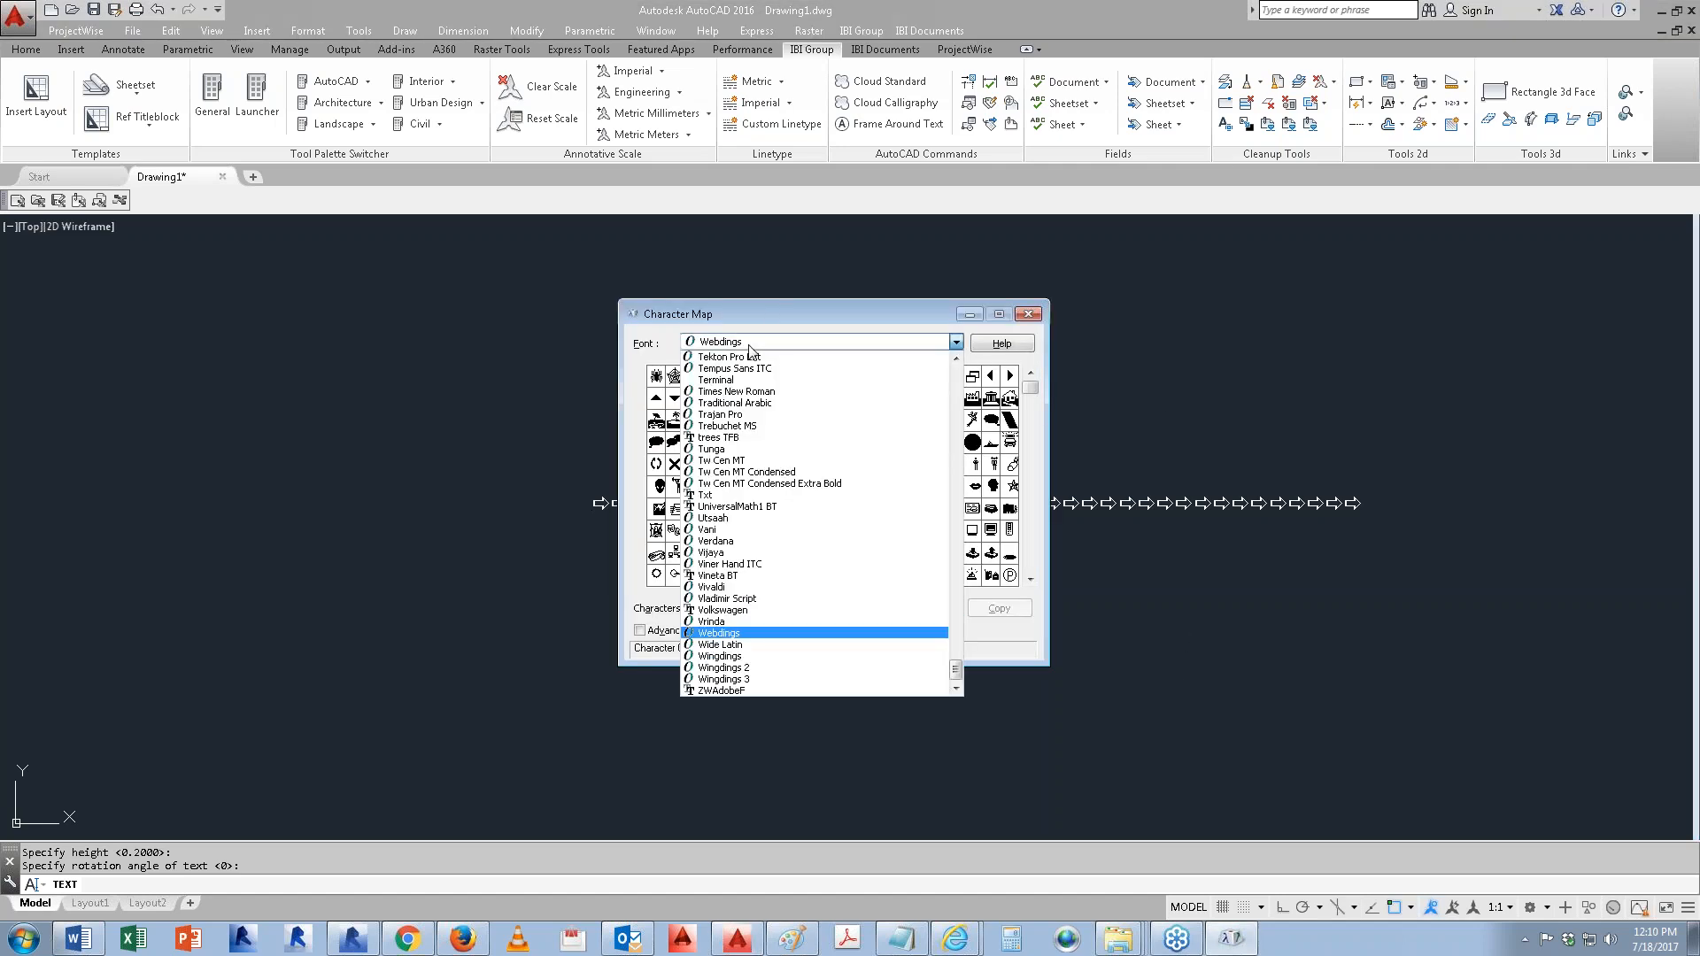
pyautogui.click(731, 684)
pyautogui.click(1030, 580)
pyautogui.click(1030, 580)
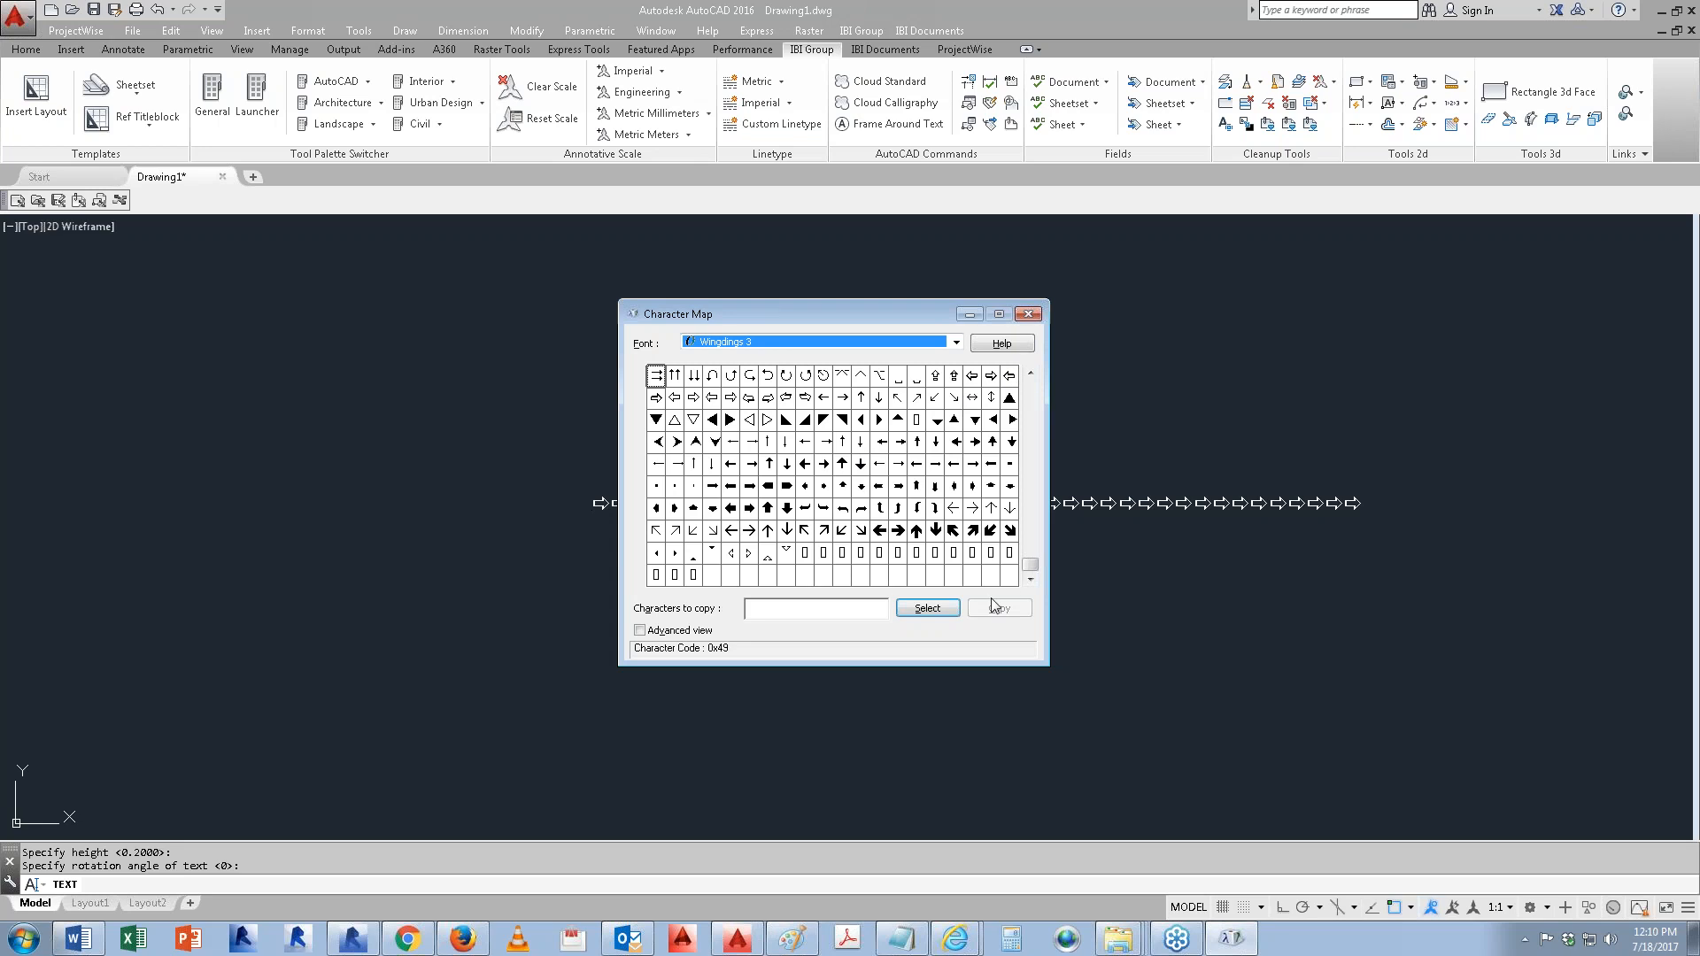
# Step: Display the Wingdings 2 font, enlarge several of its number and hand symbols for viewing, and close Character Map
pyautogui.click(956, 341)
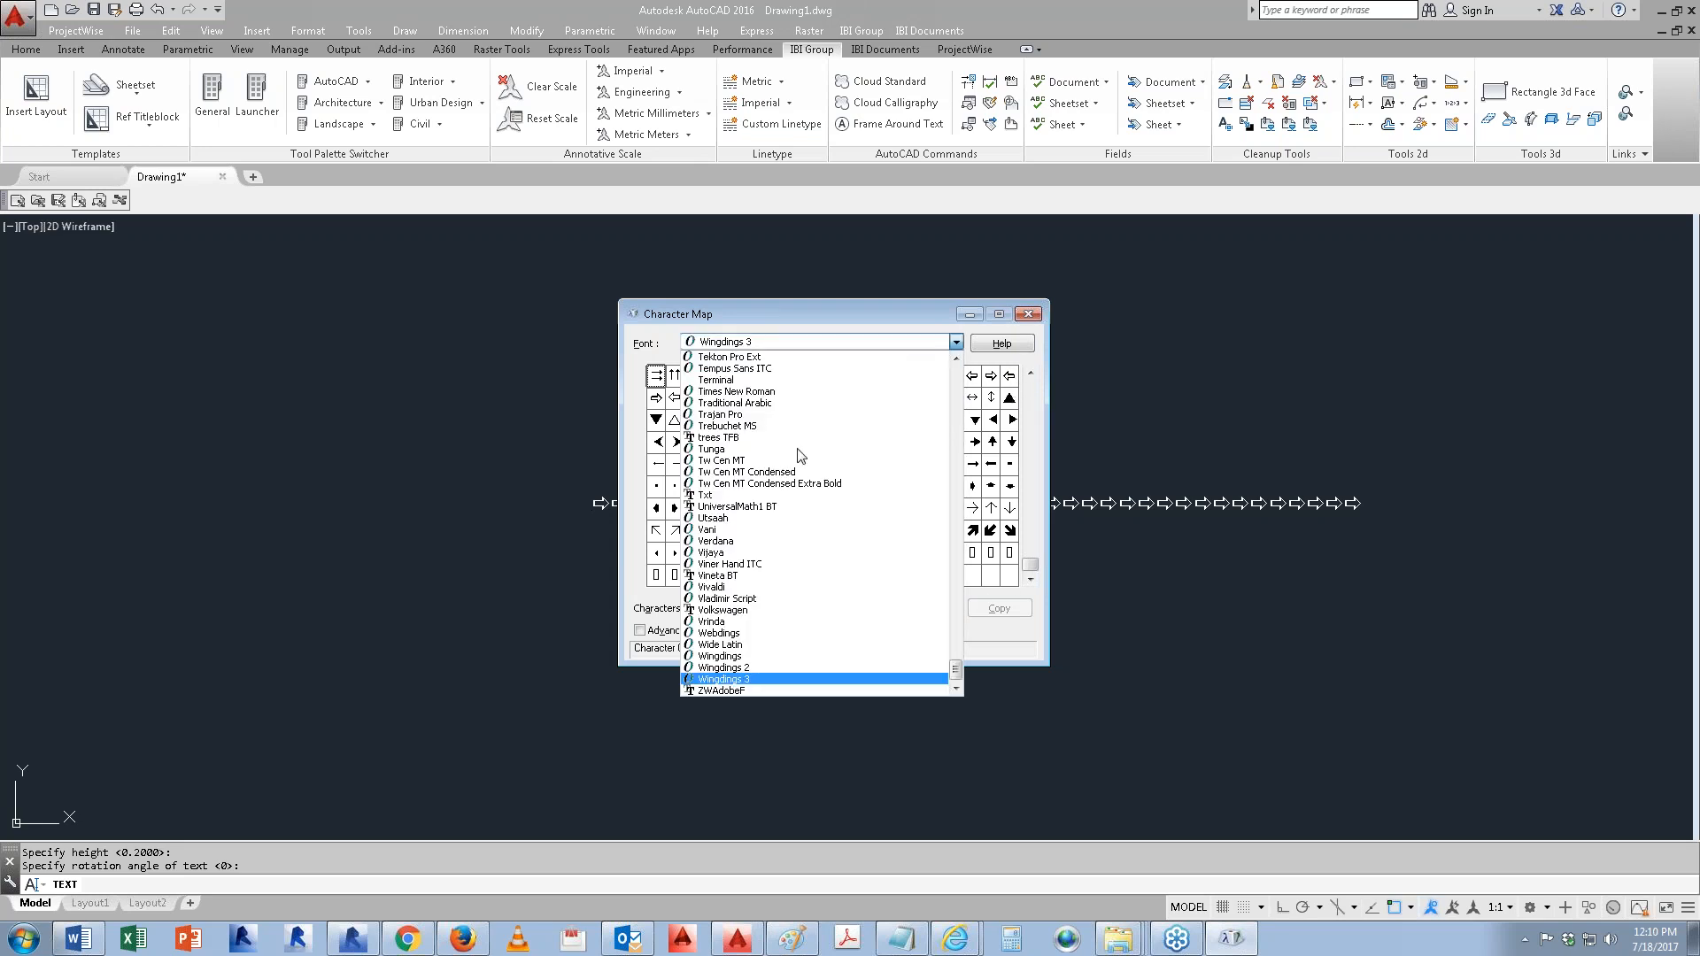
pyautogui.click(733, 667)
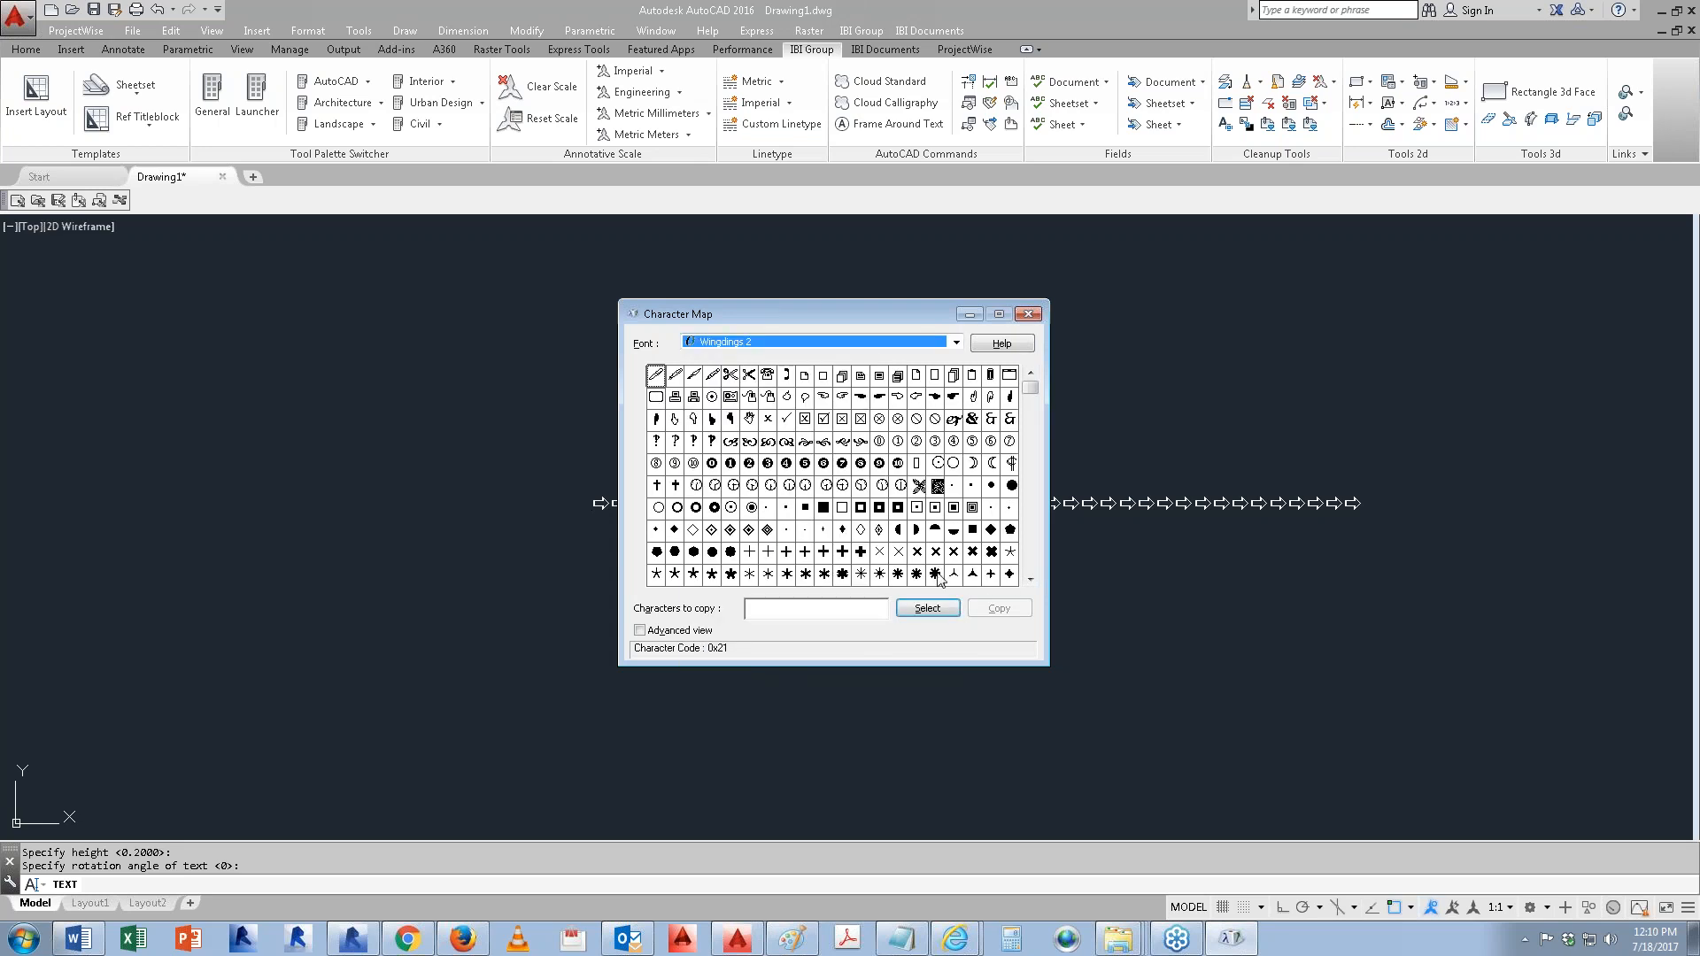
pyautogui.moveTo(818, 458); pyautogui.dragTo(914, 462)
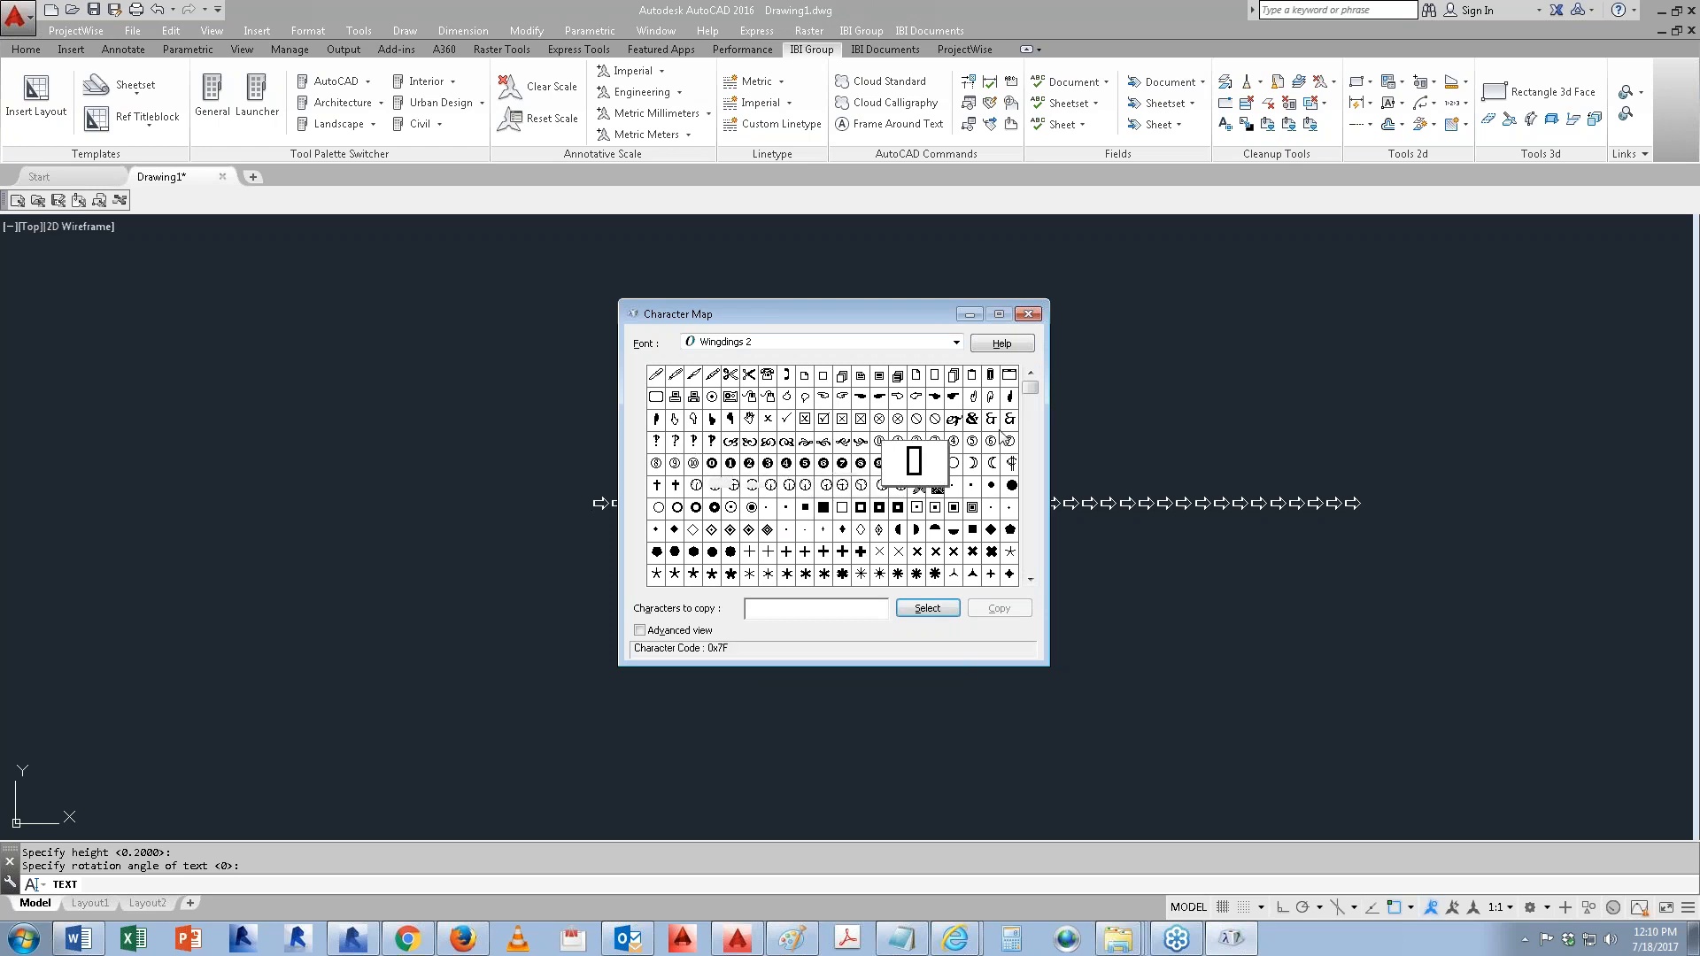
pyautogui.moveTo(861, 397); pyautogui.dragTo(953, 396)
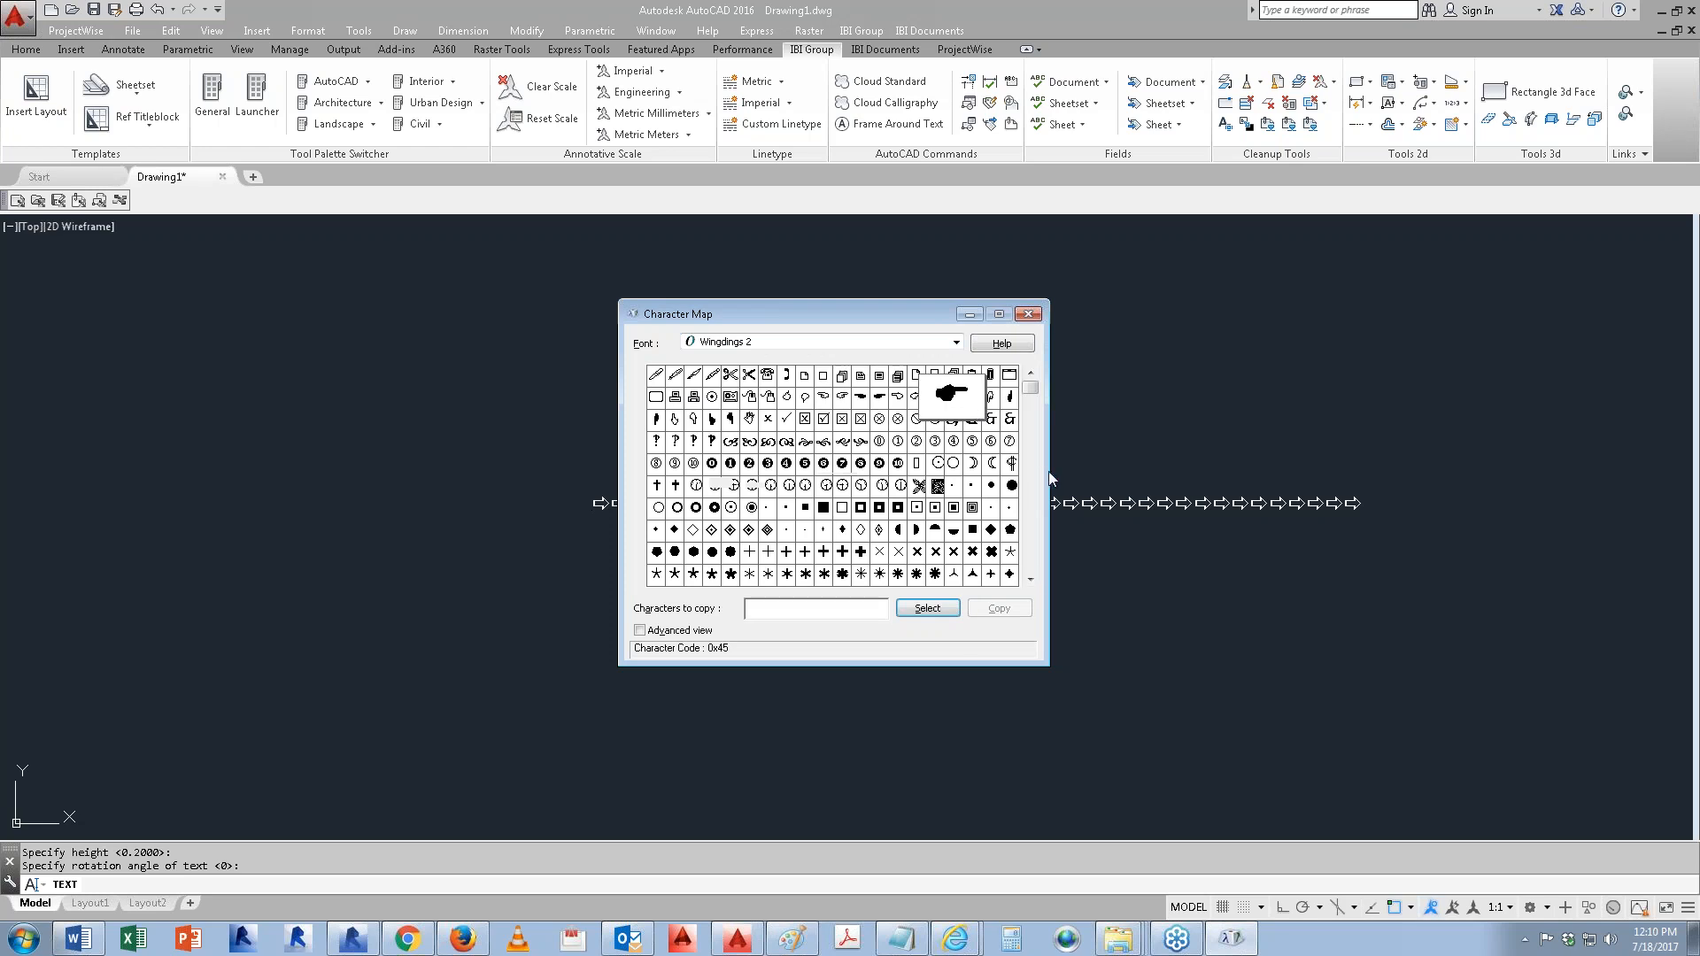
pyautogui.click(1026, 315)
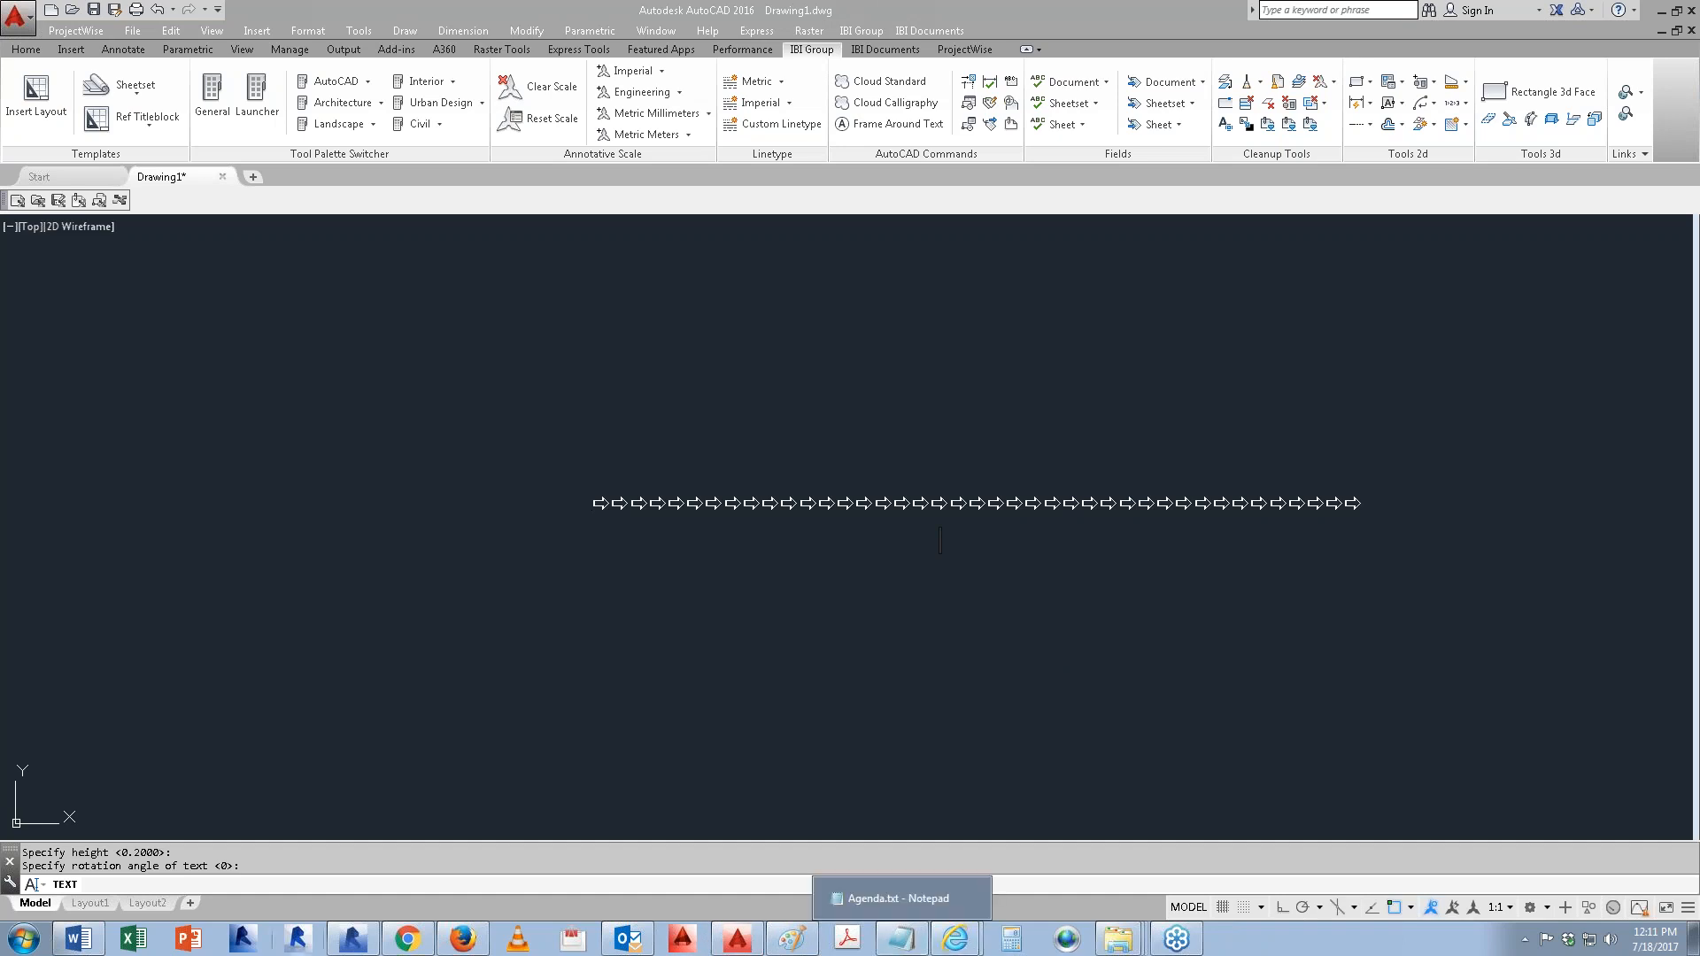
# Step: Check the agenda document in Word and return to AutoCAD
pyautogui.click(78, 939)
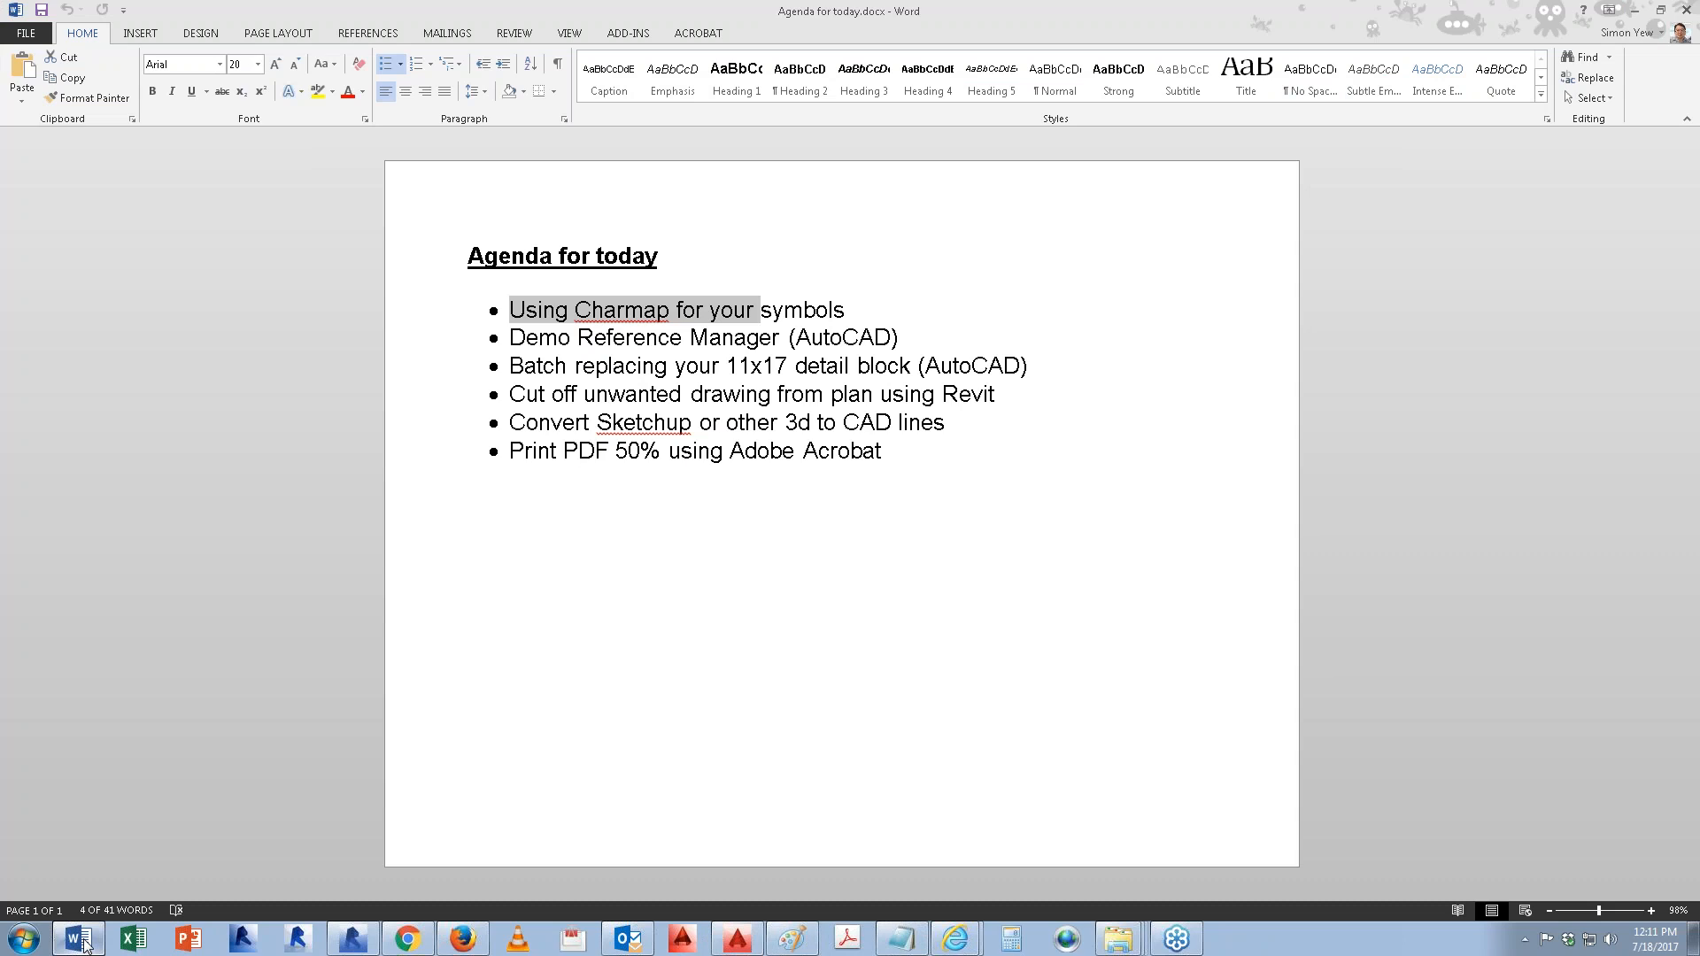
pyautogui.click(84, 942)
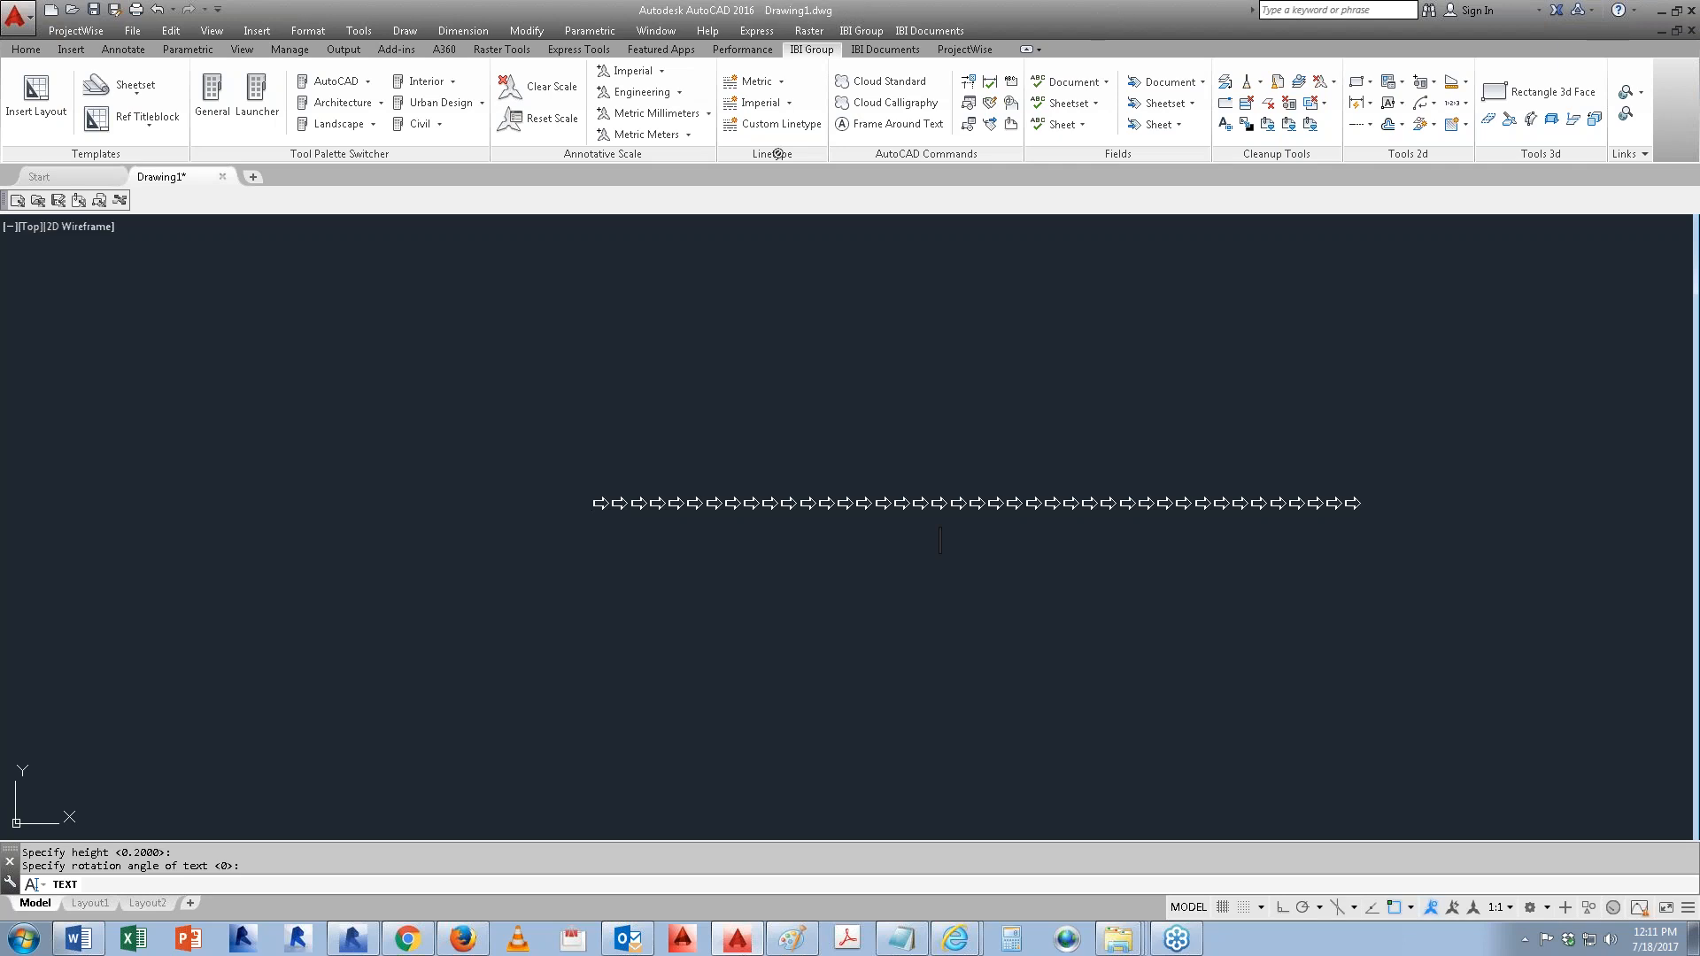
# Step: End the text command and quit AutoCAD without saving Drawing1.dwg, and minimize the browser window with the dafont site
pyautogui.press('Escape')
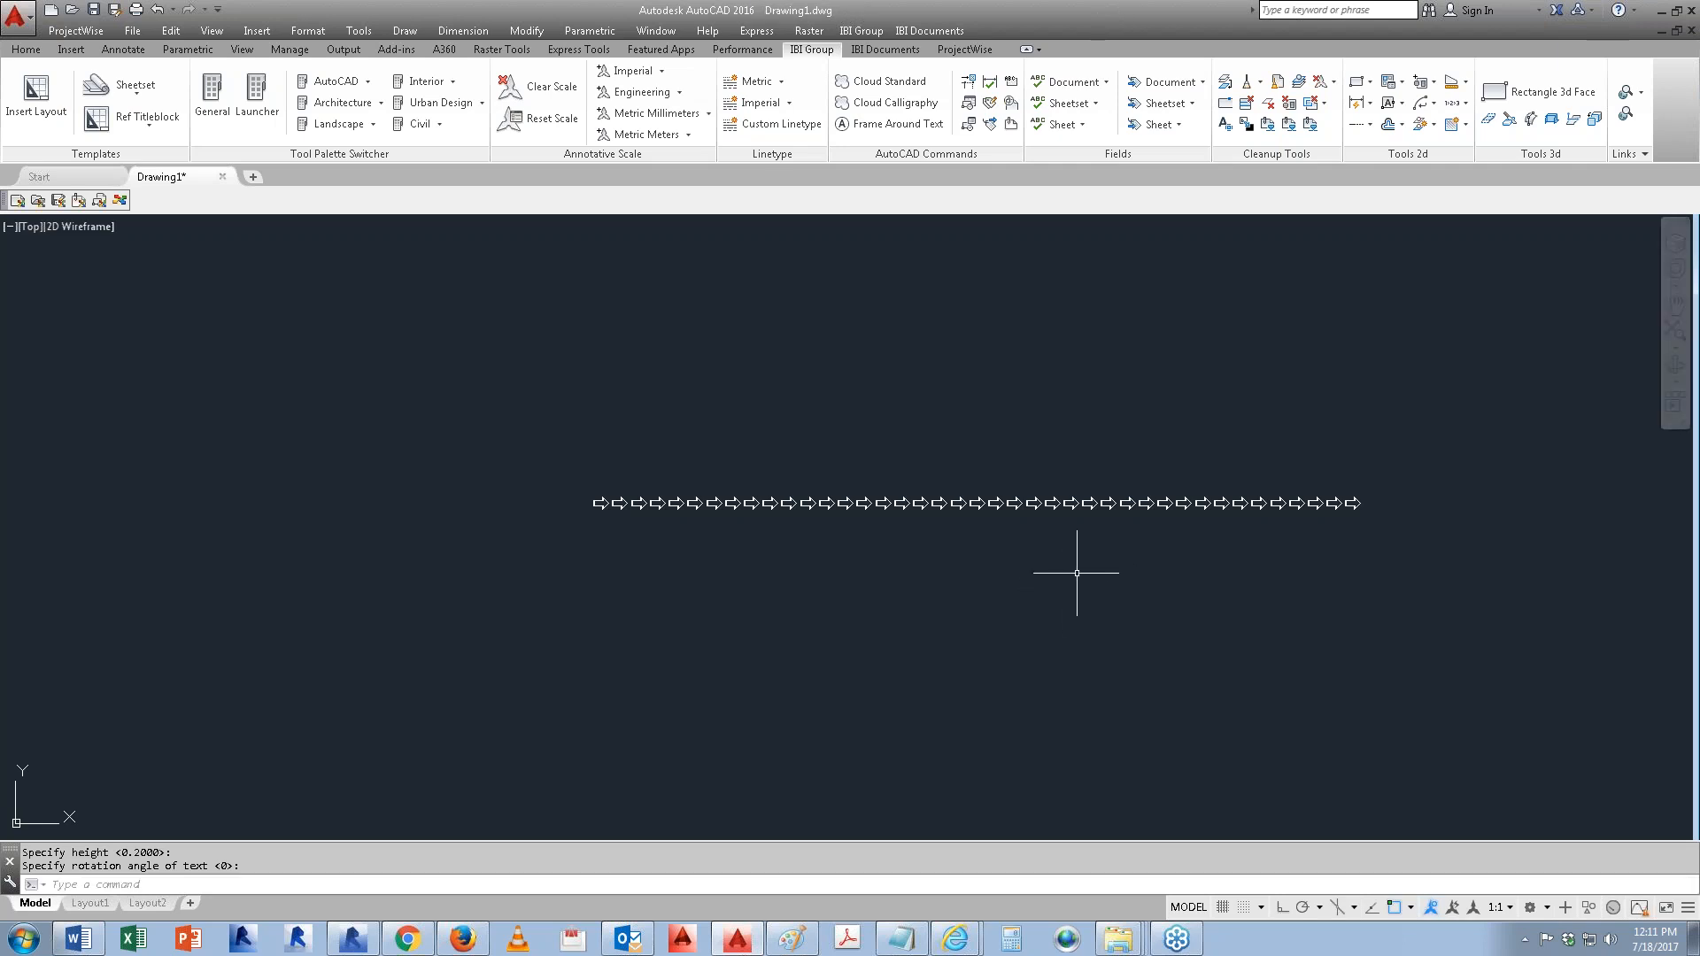
pyautogui.click(1688, 10)
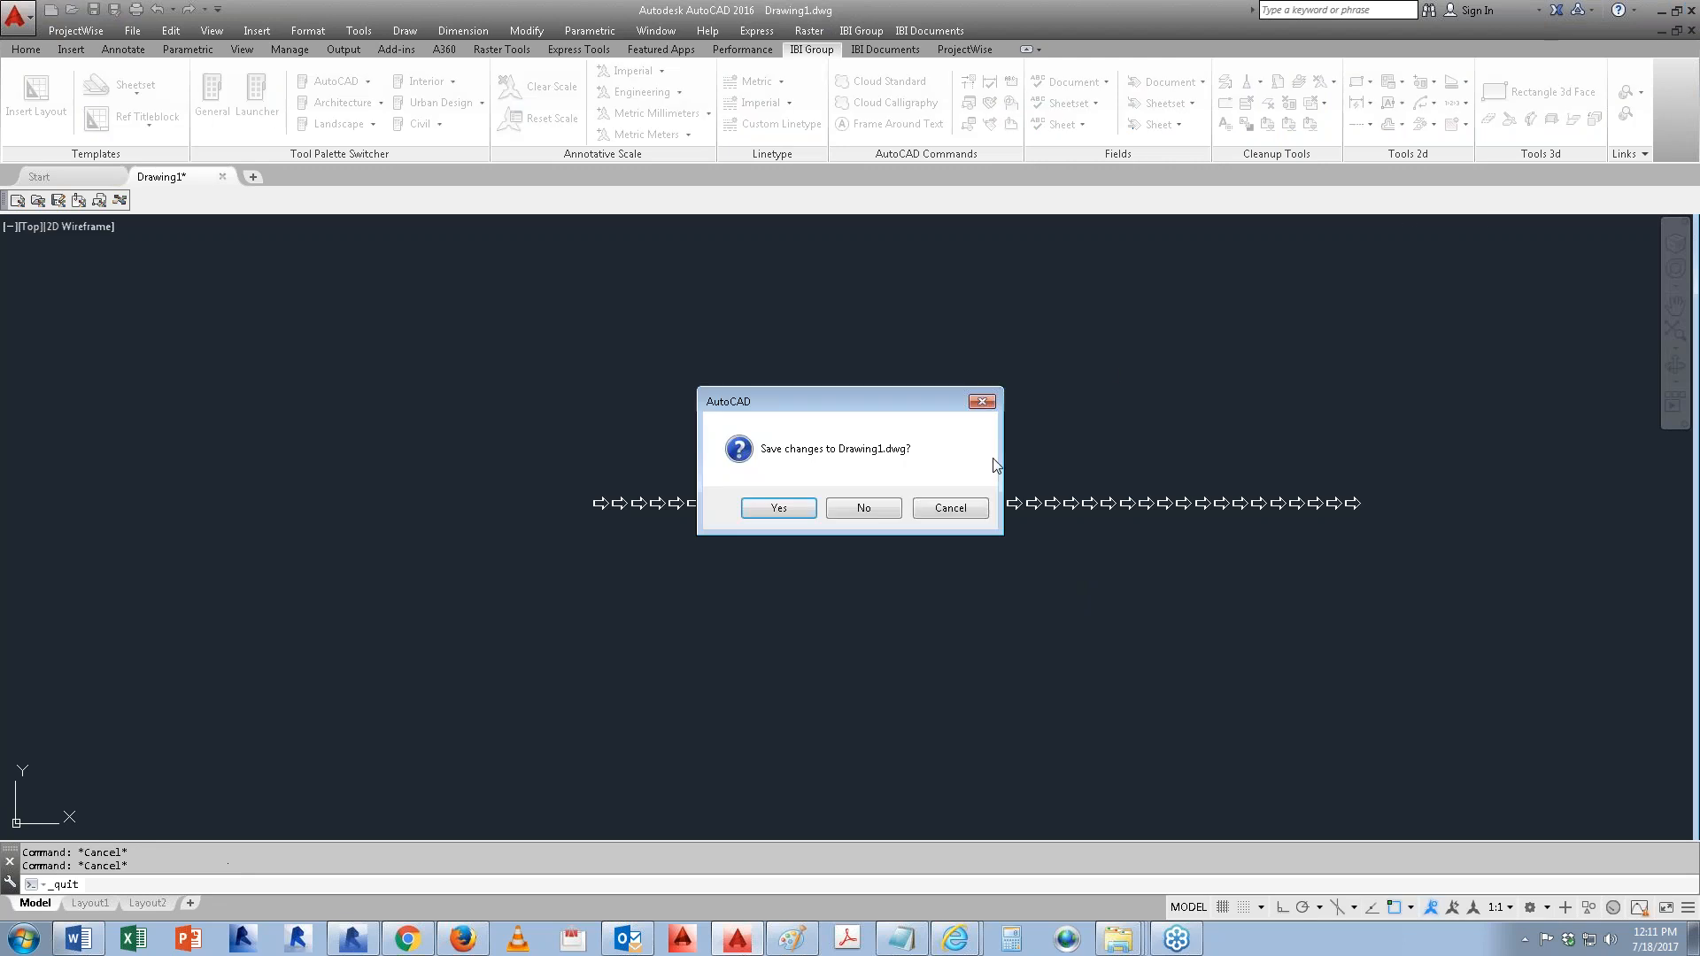
pyautogui.click(863, 510)
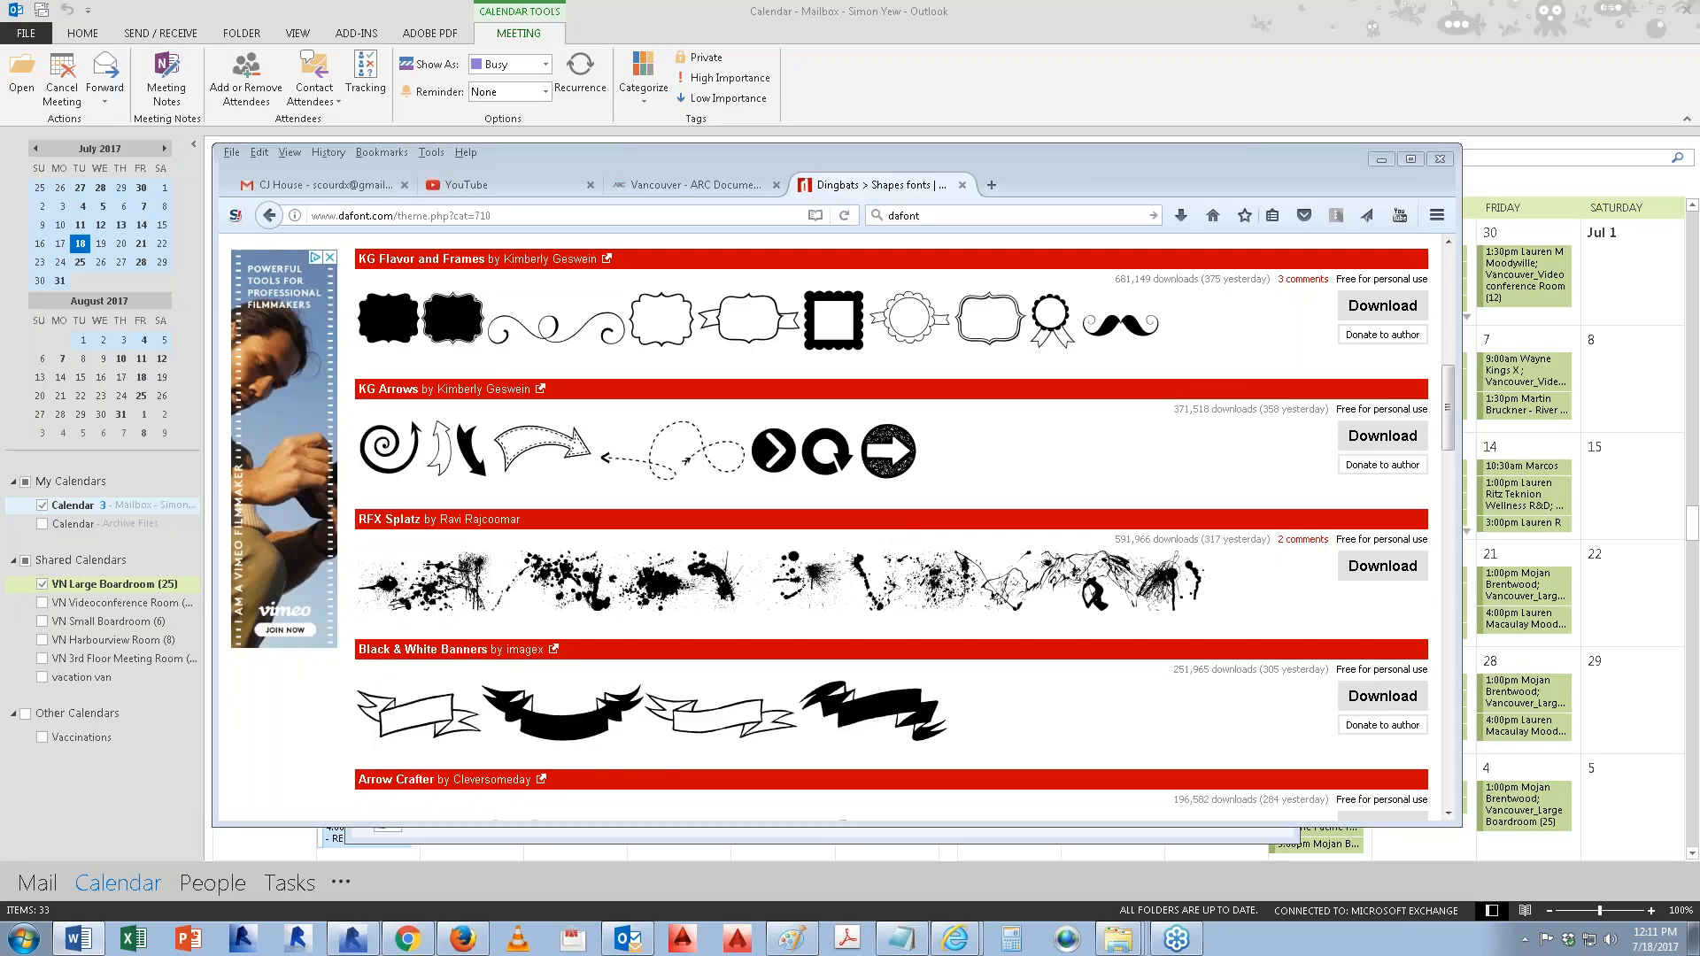
pyautogui.click(1381, 159)
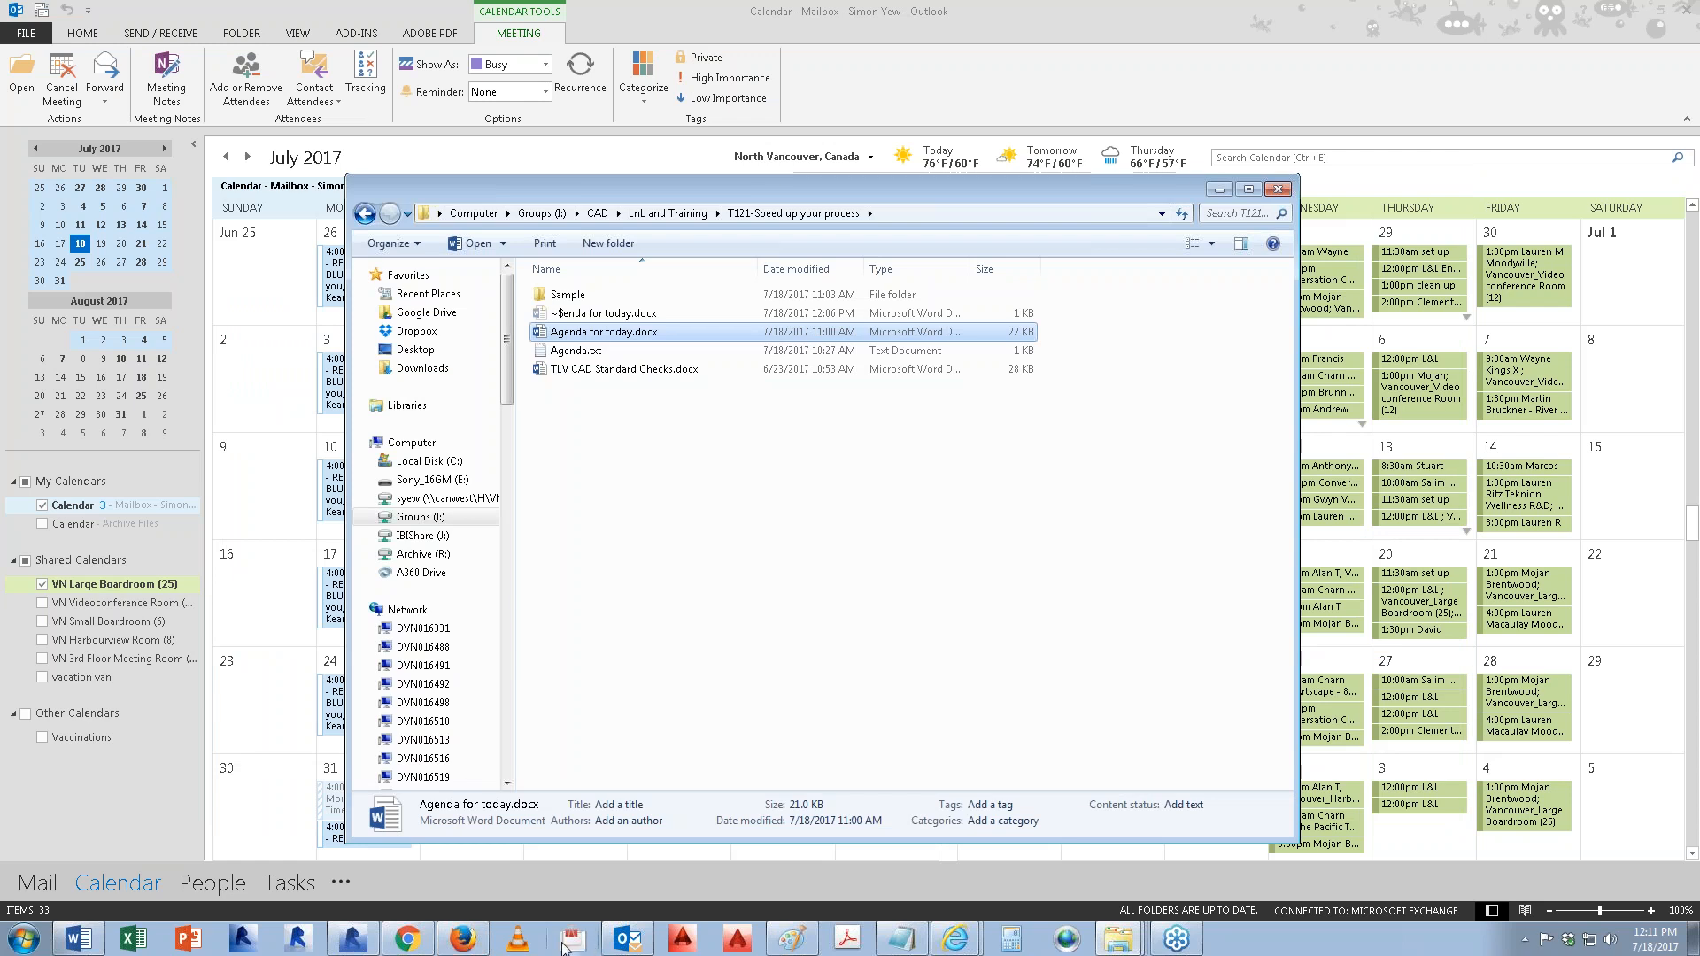
# Step: Launch Reference Manager from the AutoCAD 2016 - English folder of the installed Autodesk programs
pyautogui.click(25, 945)
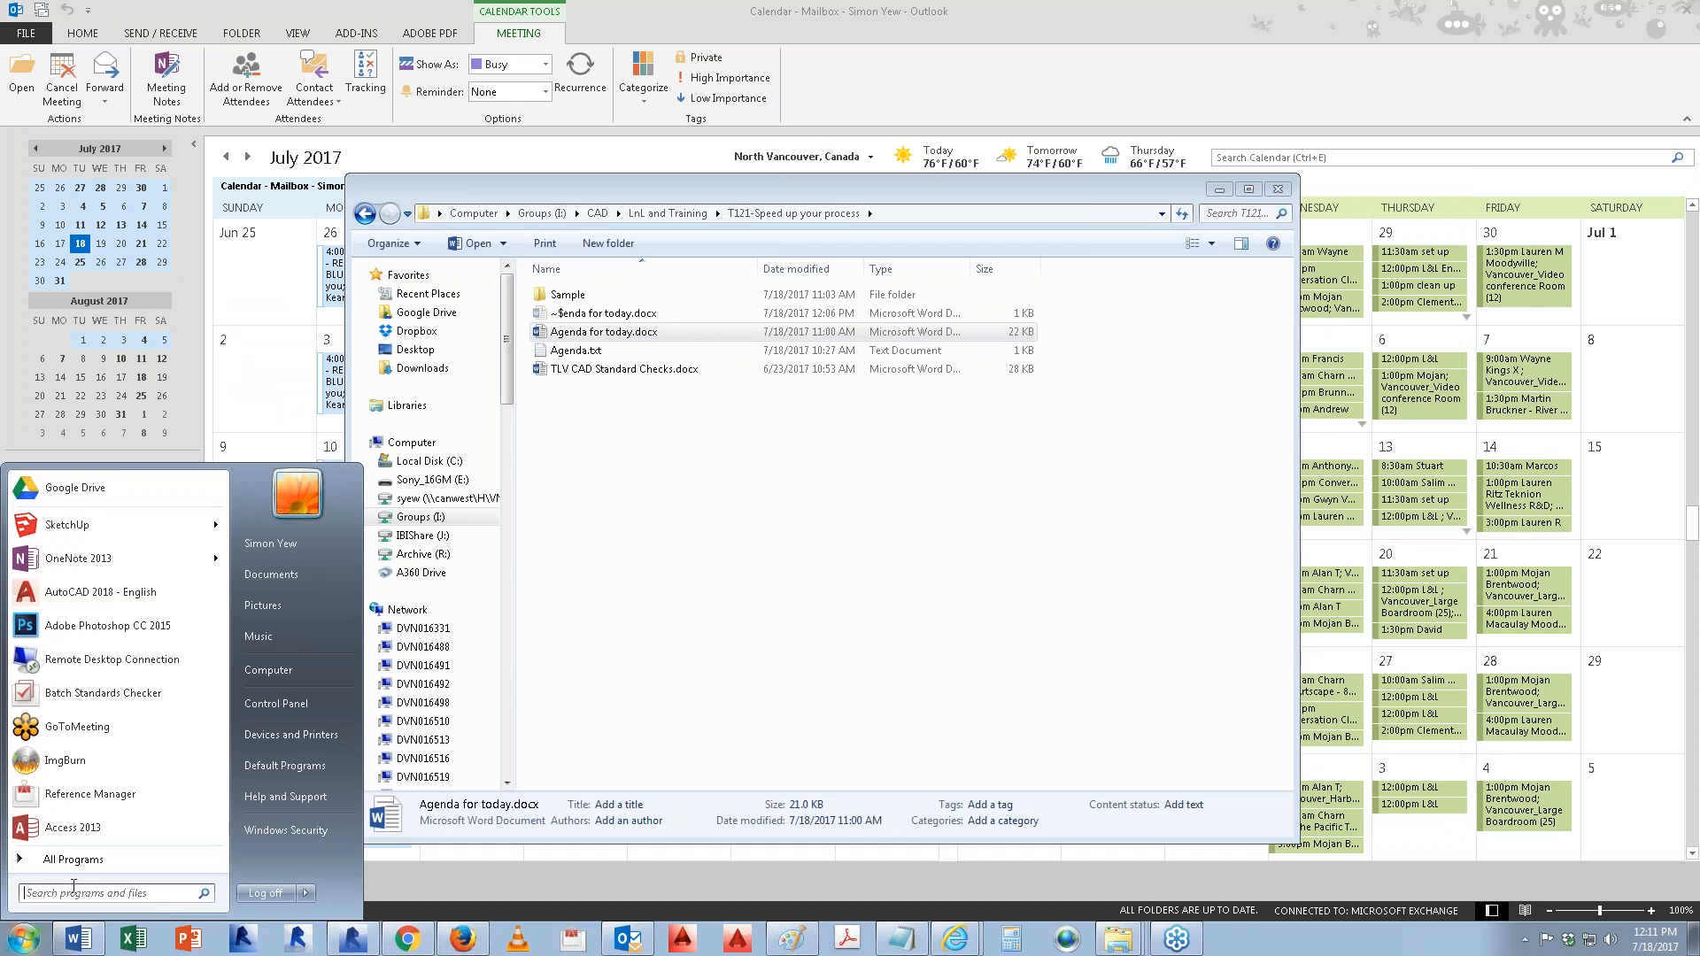
pyautogui.click(113, 853)
pyautogui.scroll(-1, 108, 737)
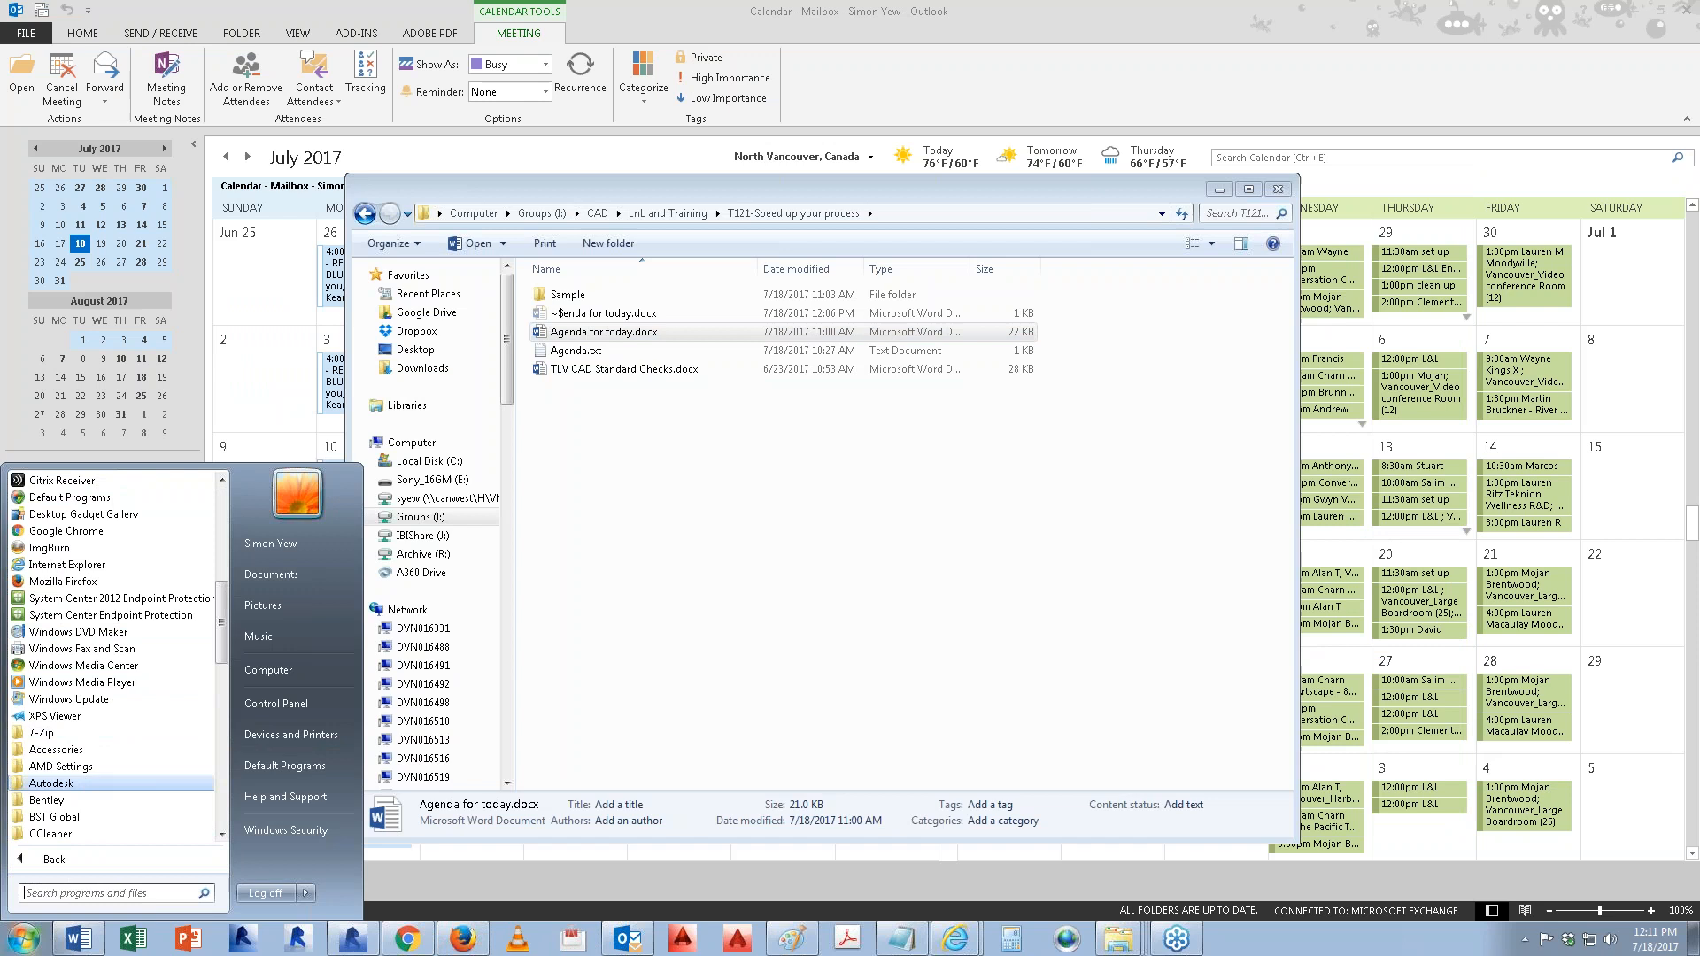
pyautogui.click(84, 785)
pyautogui.scroll(-1, 113, 735)
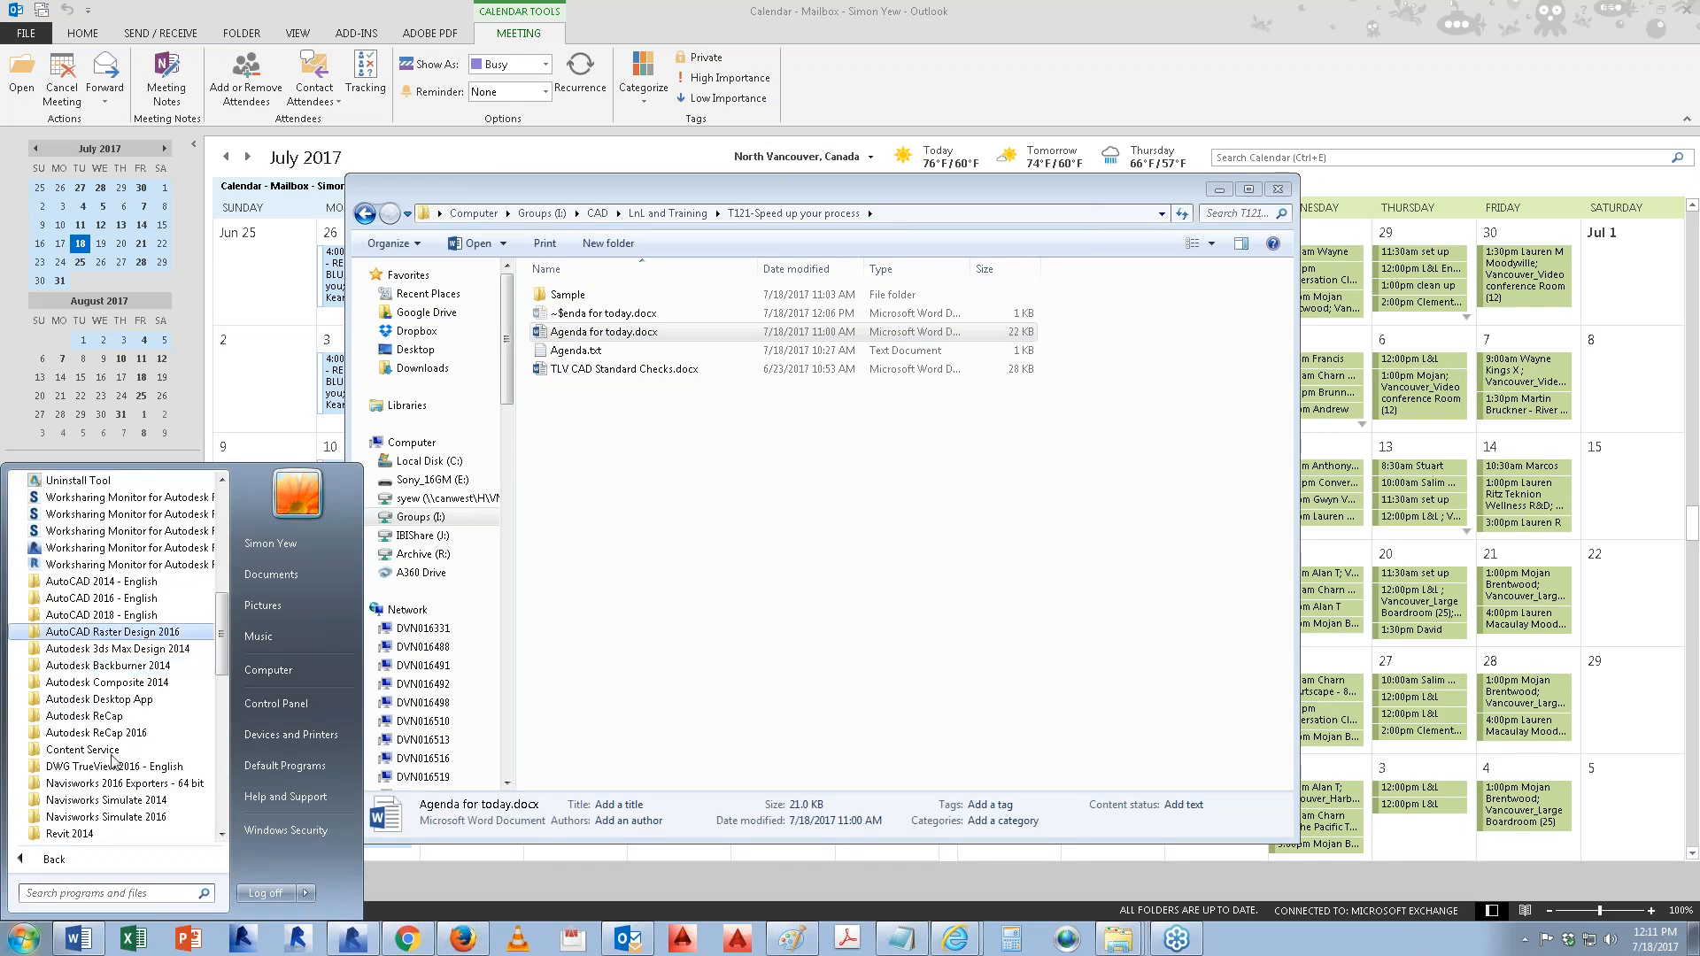
pyautogui.click(133, 599)
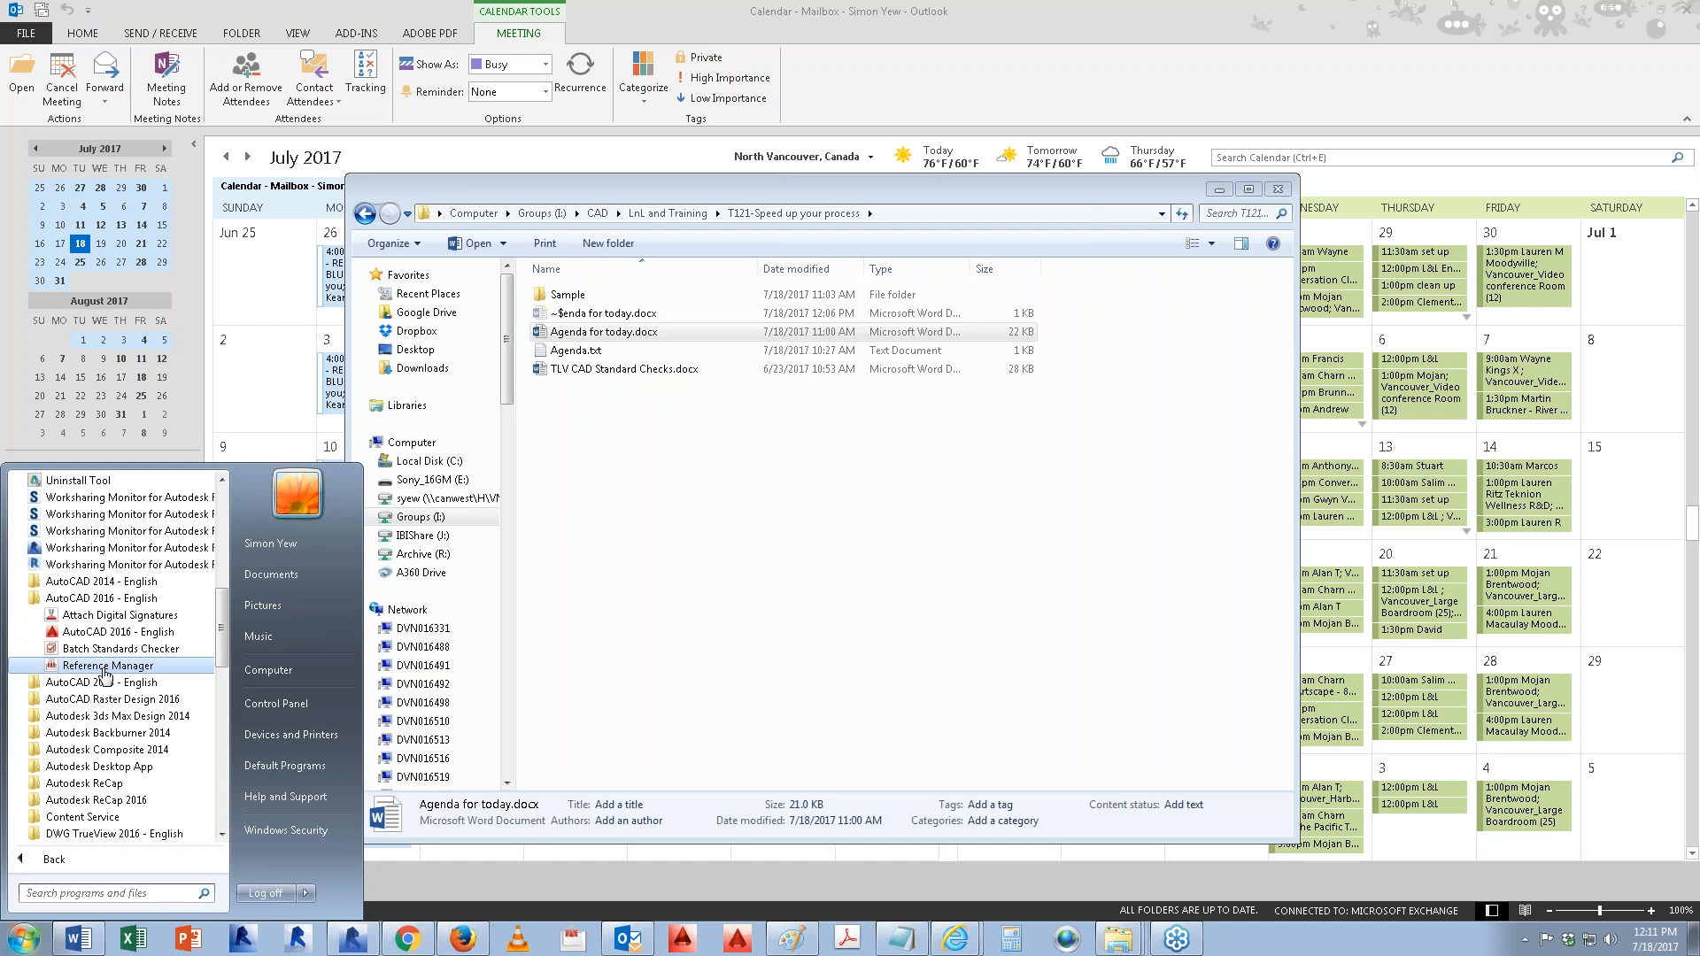
pyautogui.click(106, 666)
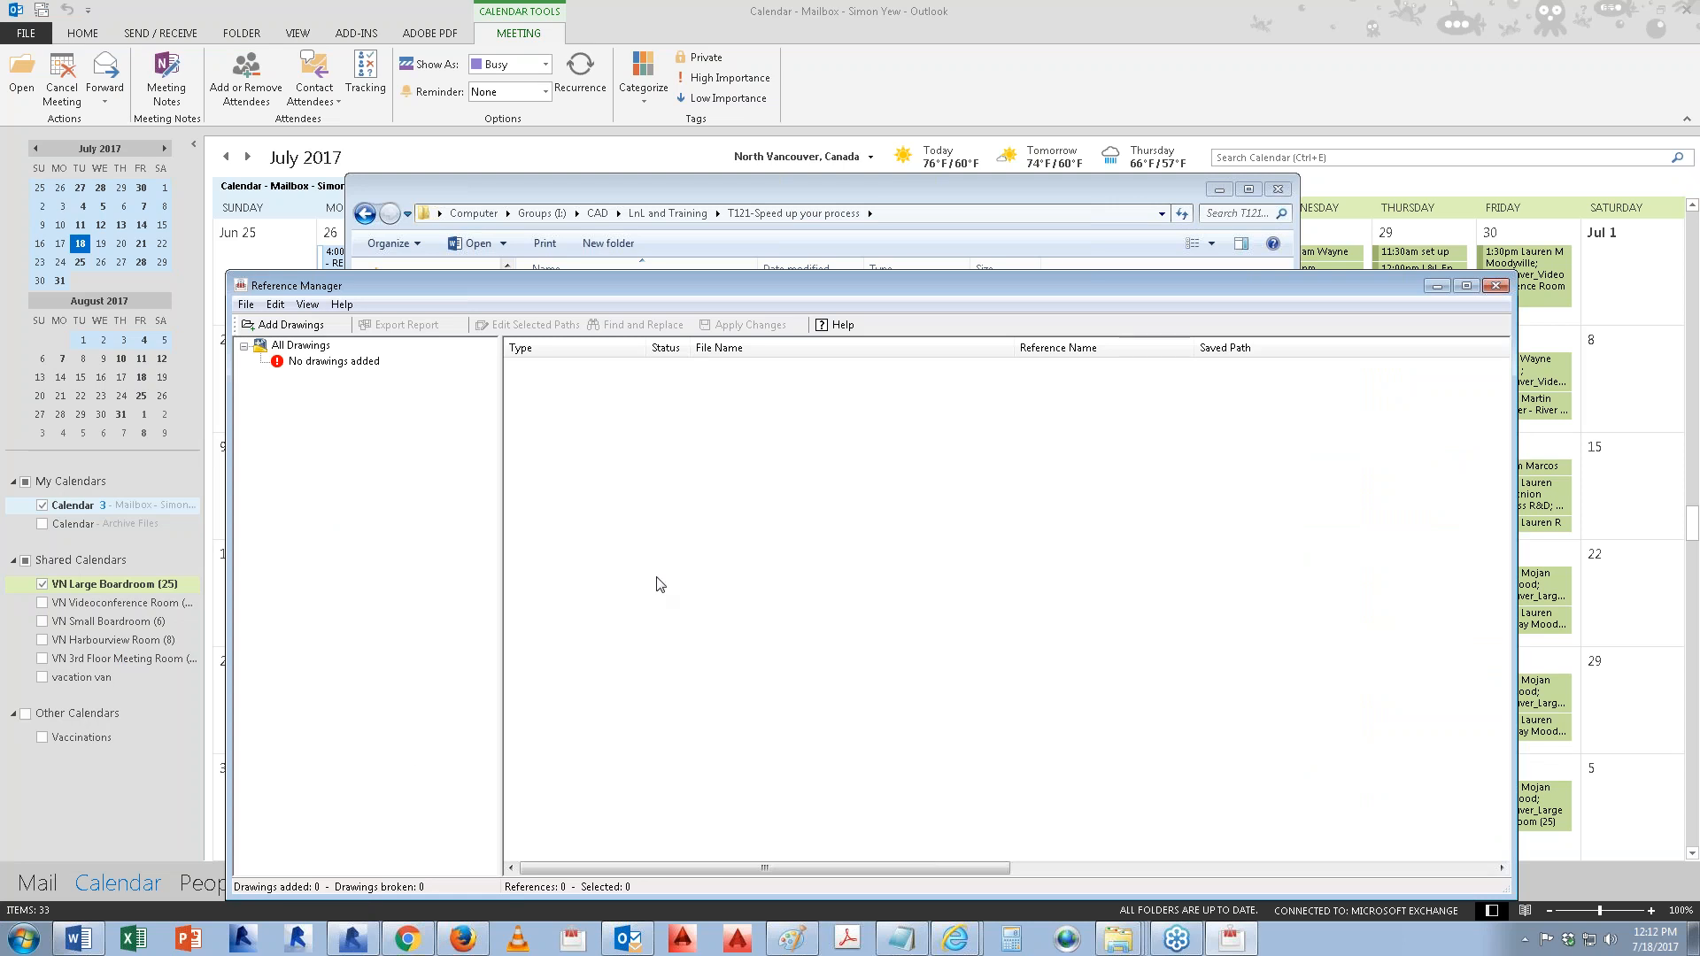
# Step: Look through the project folders on the IBIShare (J:) drive in File Explorer and bring up the FULL SIZED FULL SET folder window
pyautogui.click(717, 186)
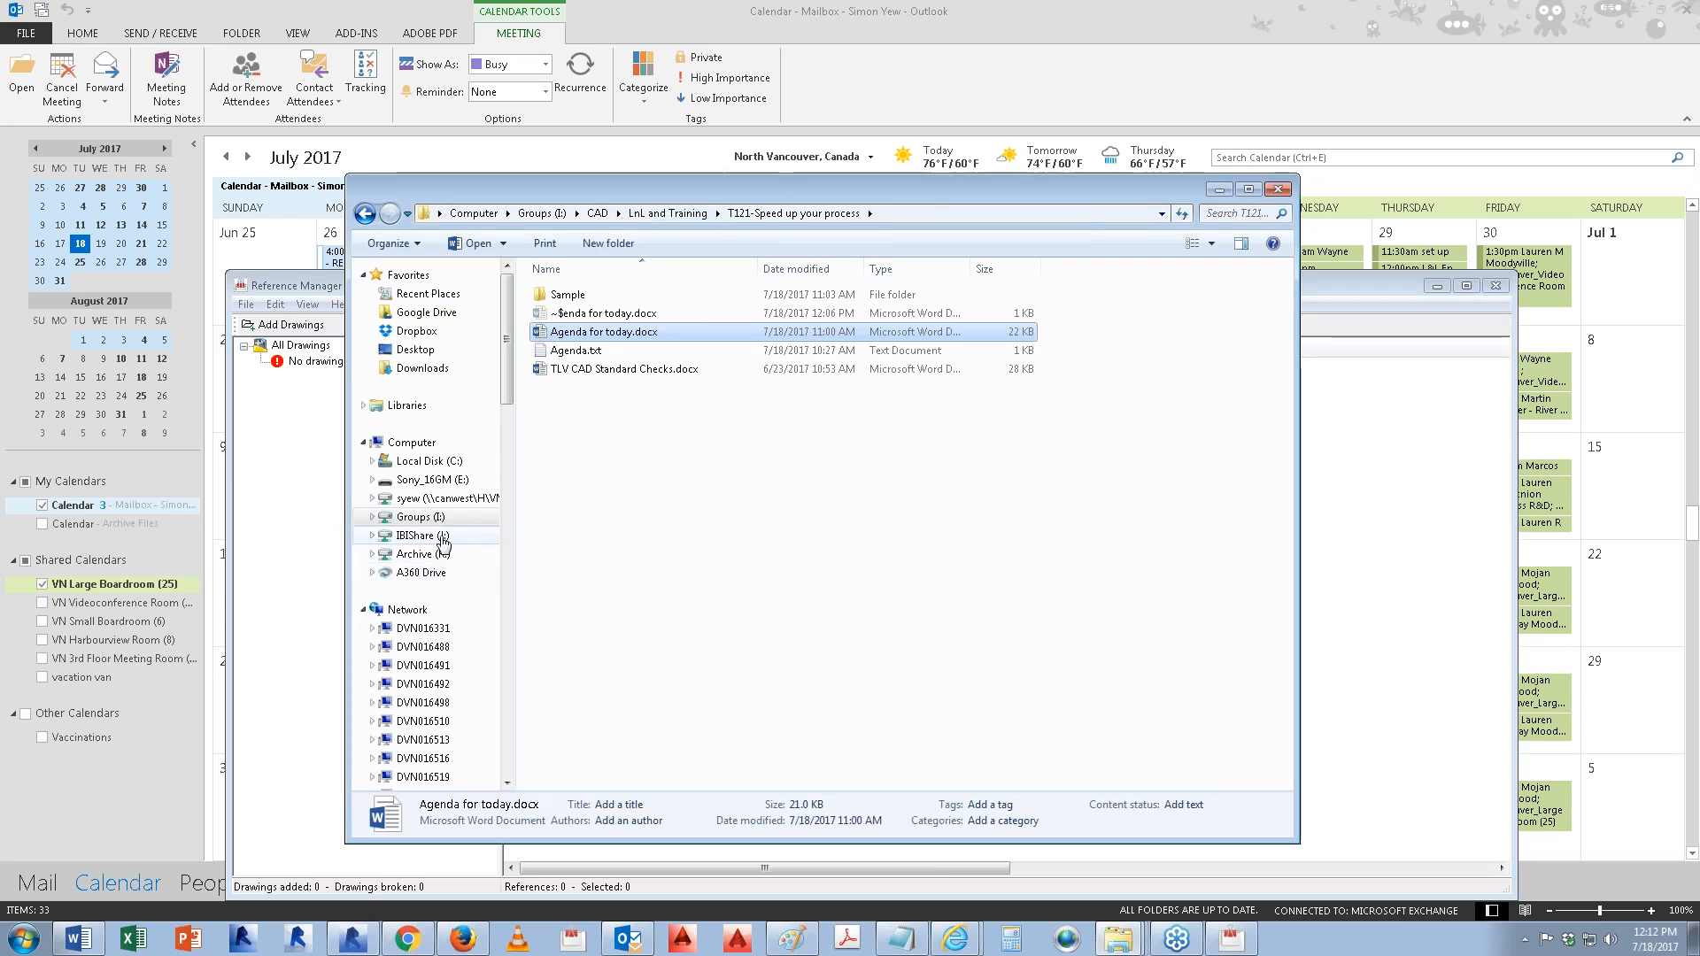
pyautogui.click(443, 540)
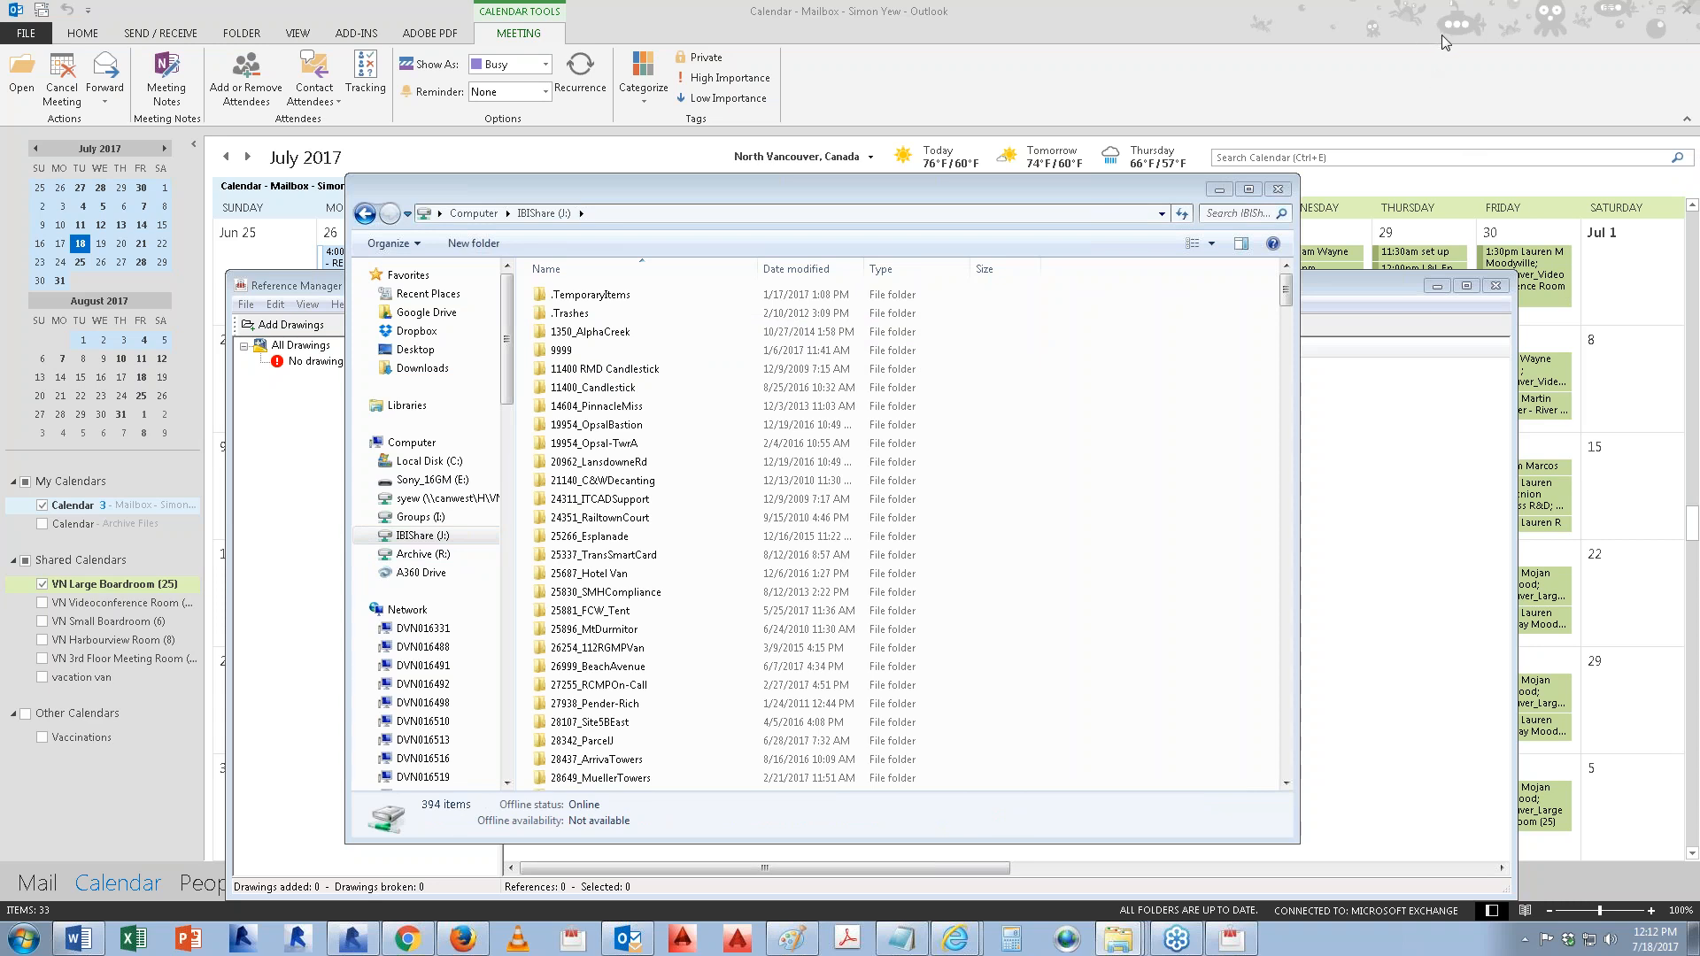
pyautogui.moveTo(1285, 301); pyautogui.dragTo(1285, 775)
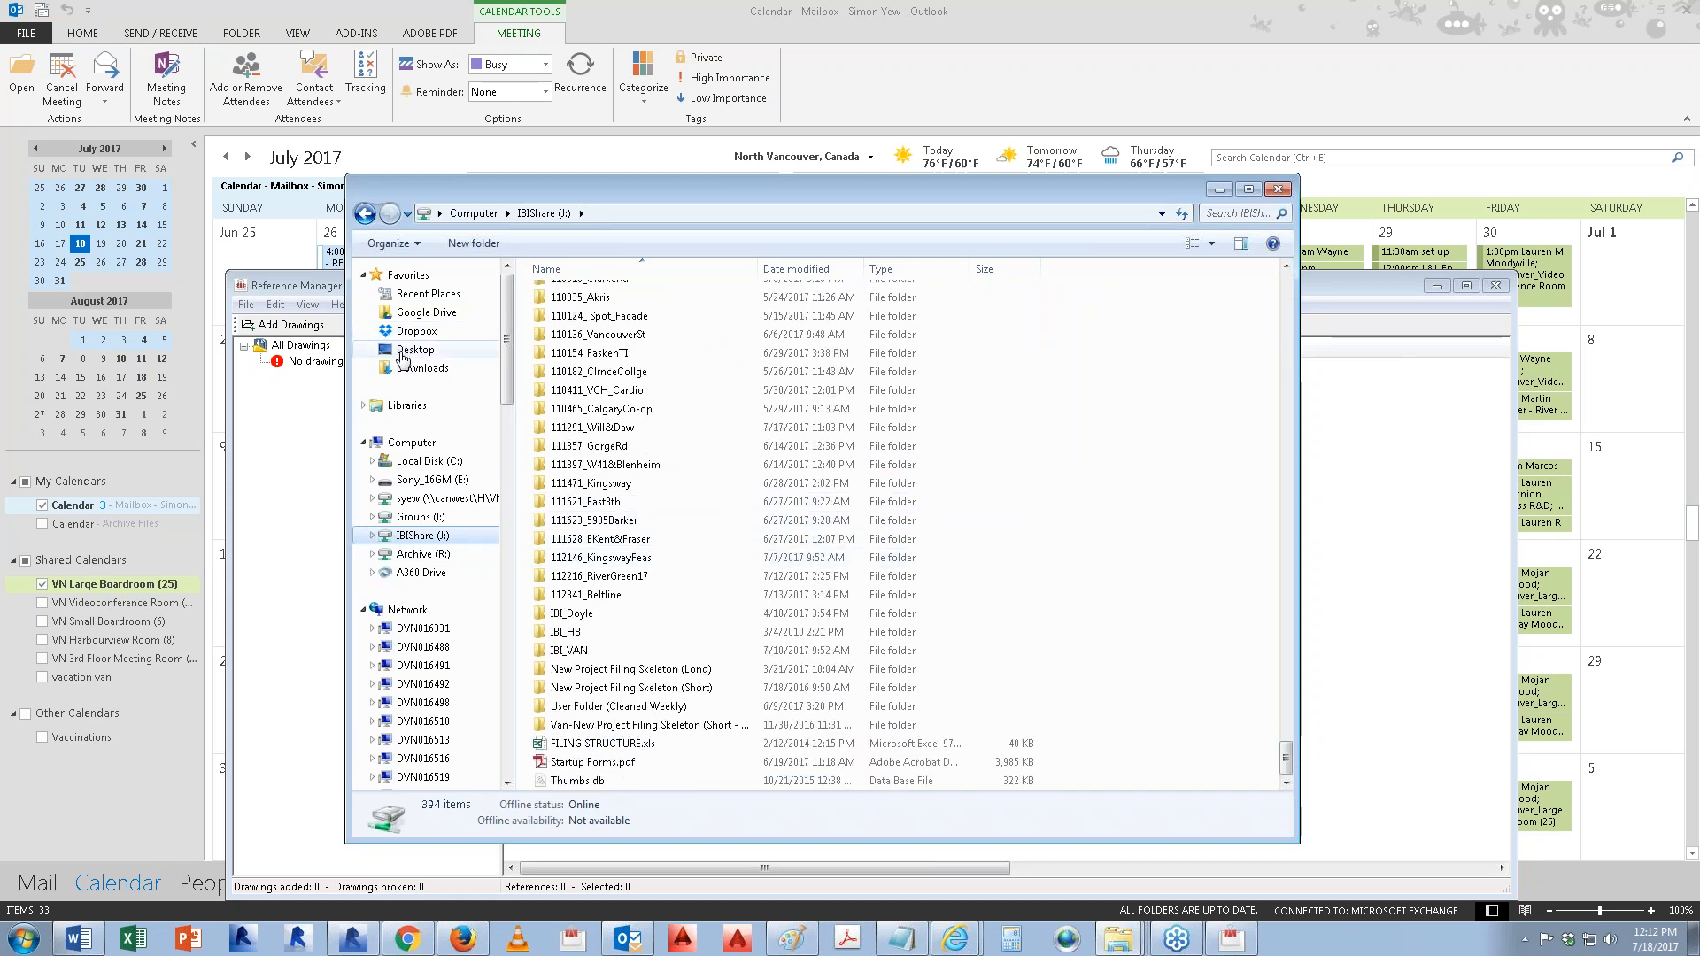
pyautogui.moveTo(1114, 945)
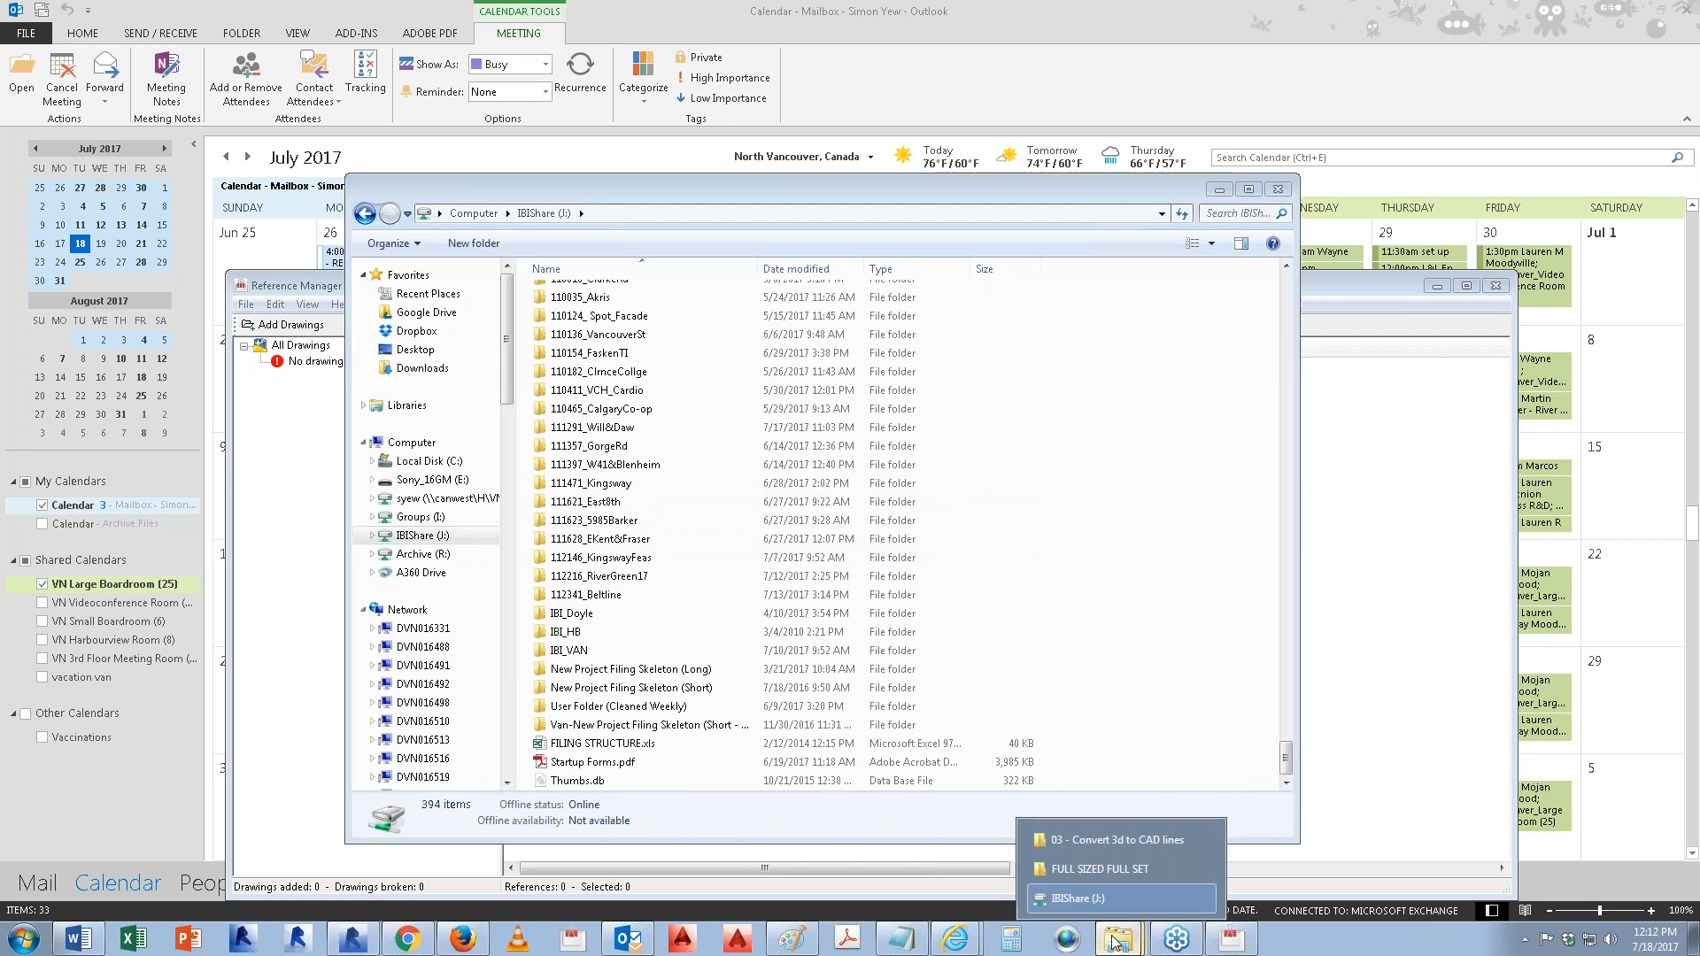
pyautogui.click(1103, 870)
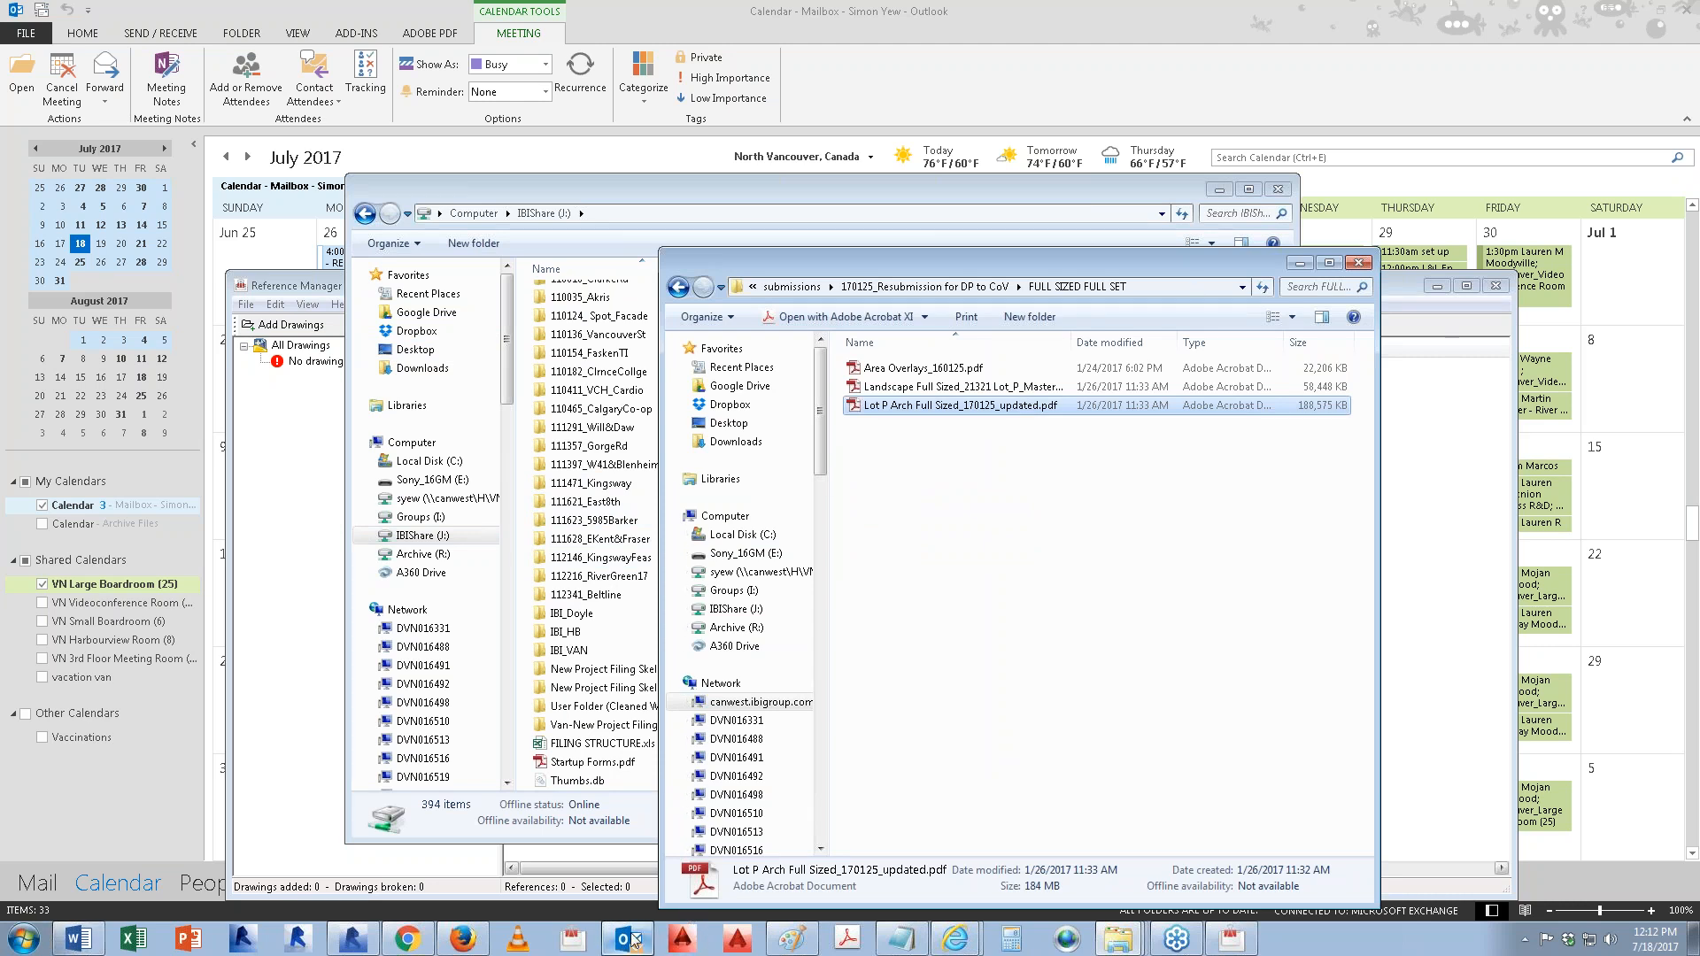
# Step: Switch to the Outlook inbox, open the newest message about HOWE, and highlight the project number in its subject
pyautogui.click(629, 938)
pyautogui.click(40, 885)
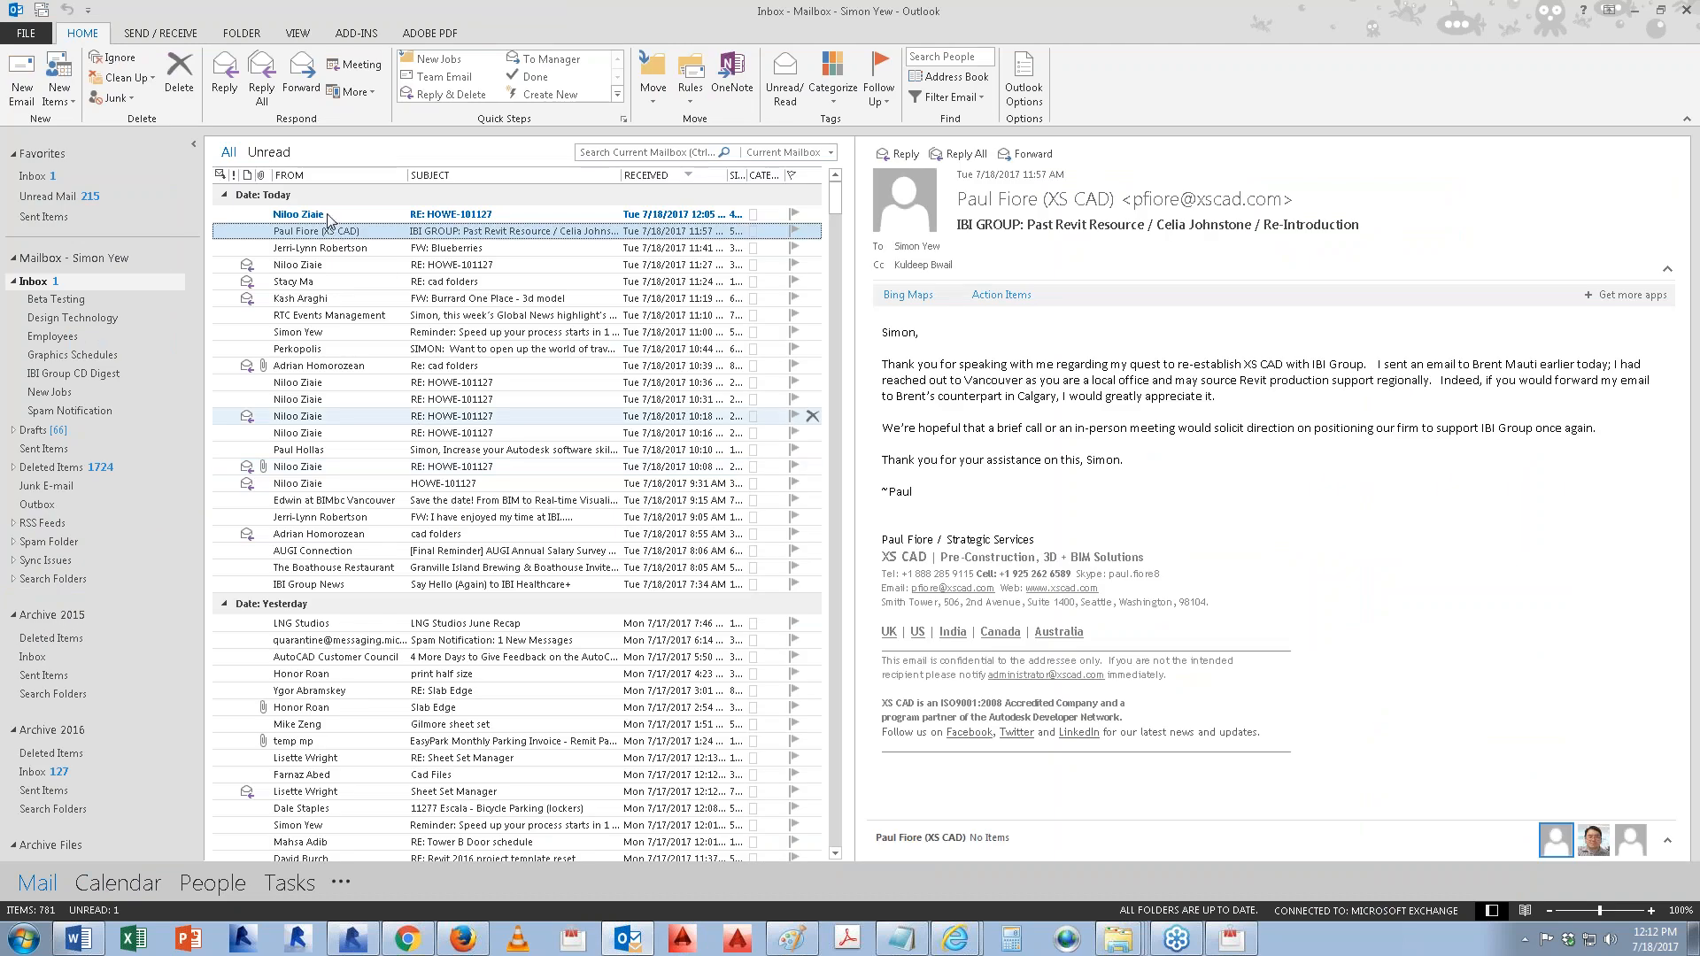
pyautogui.click(335, 215)
pyautogui.moveTo(1068, 225); pyautogui.dragTo(1022, 224)
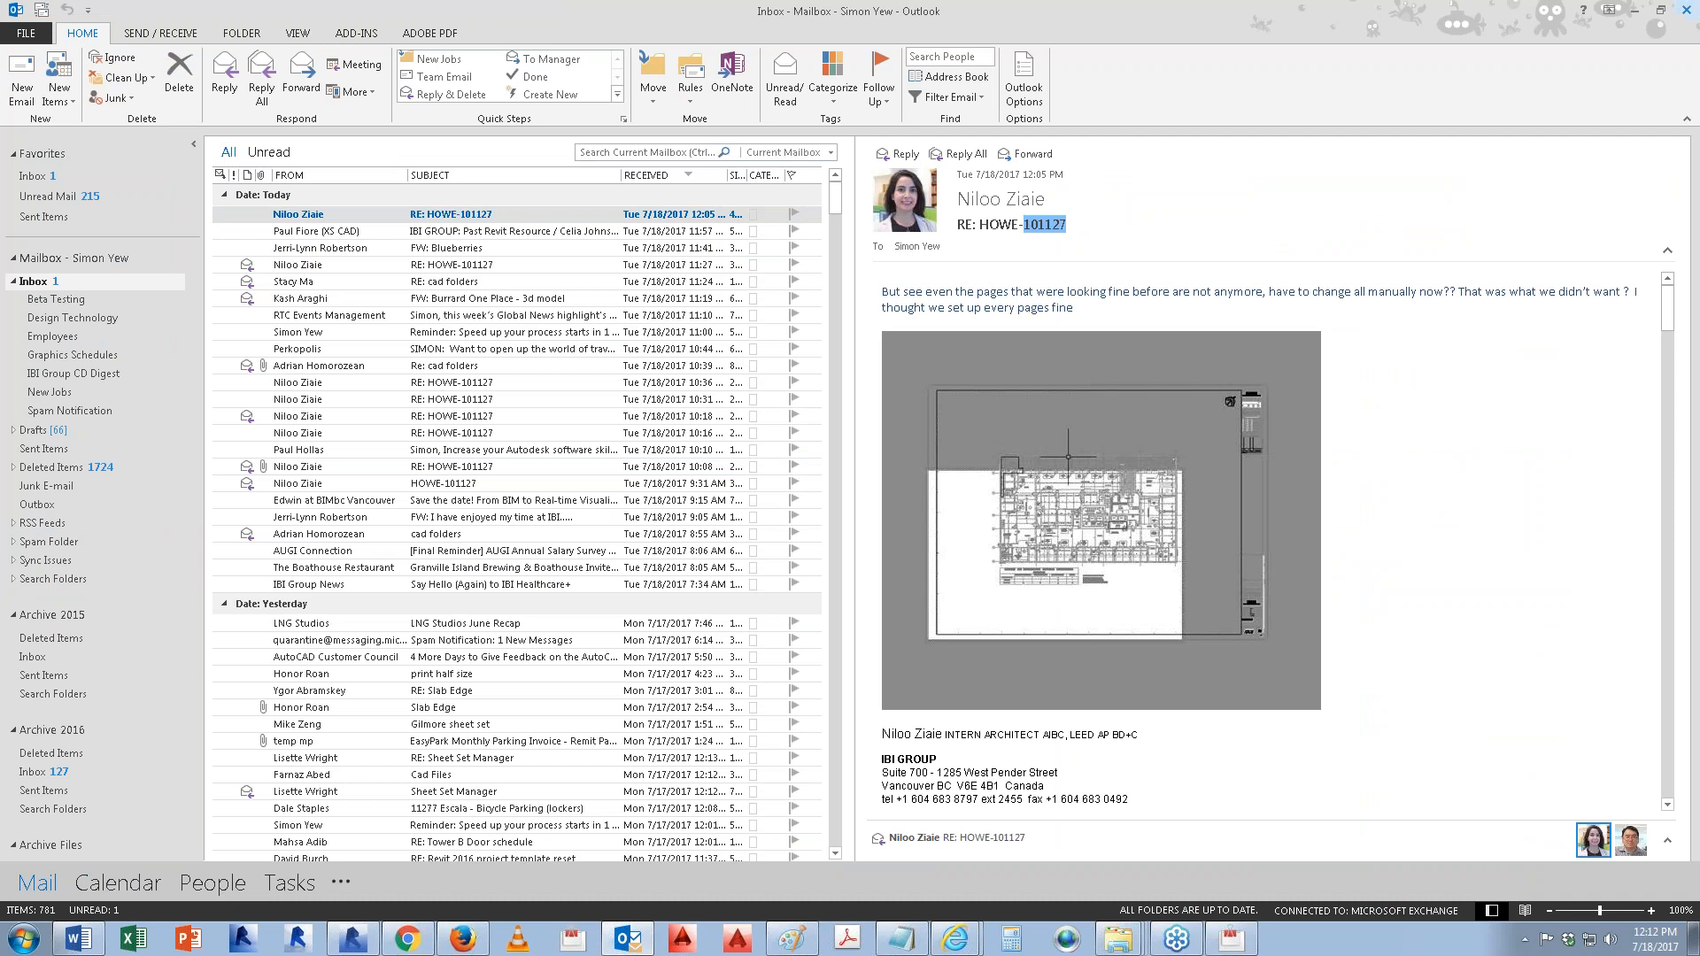
# Step: Leave the mail window for File Explorer, search the IBIShare (J:) drive for 101127, and open the 101127_HoweStreet folder
pyautogui.click(1634, 9)
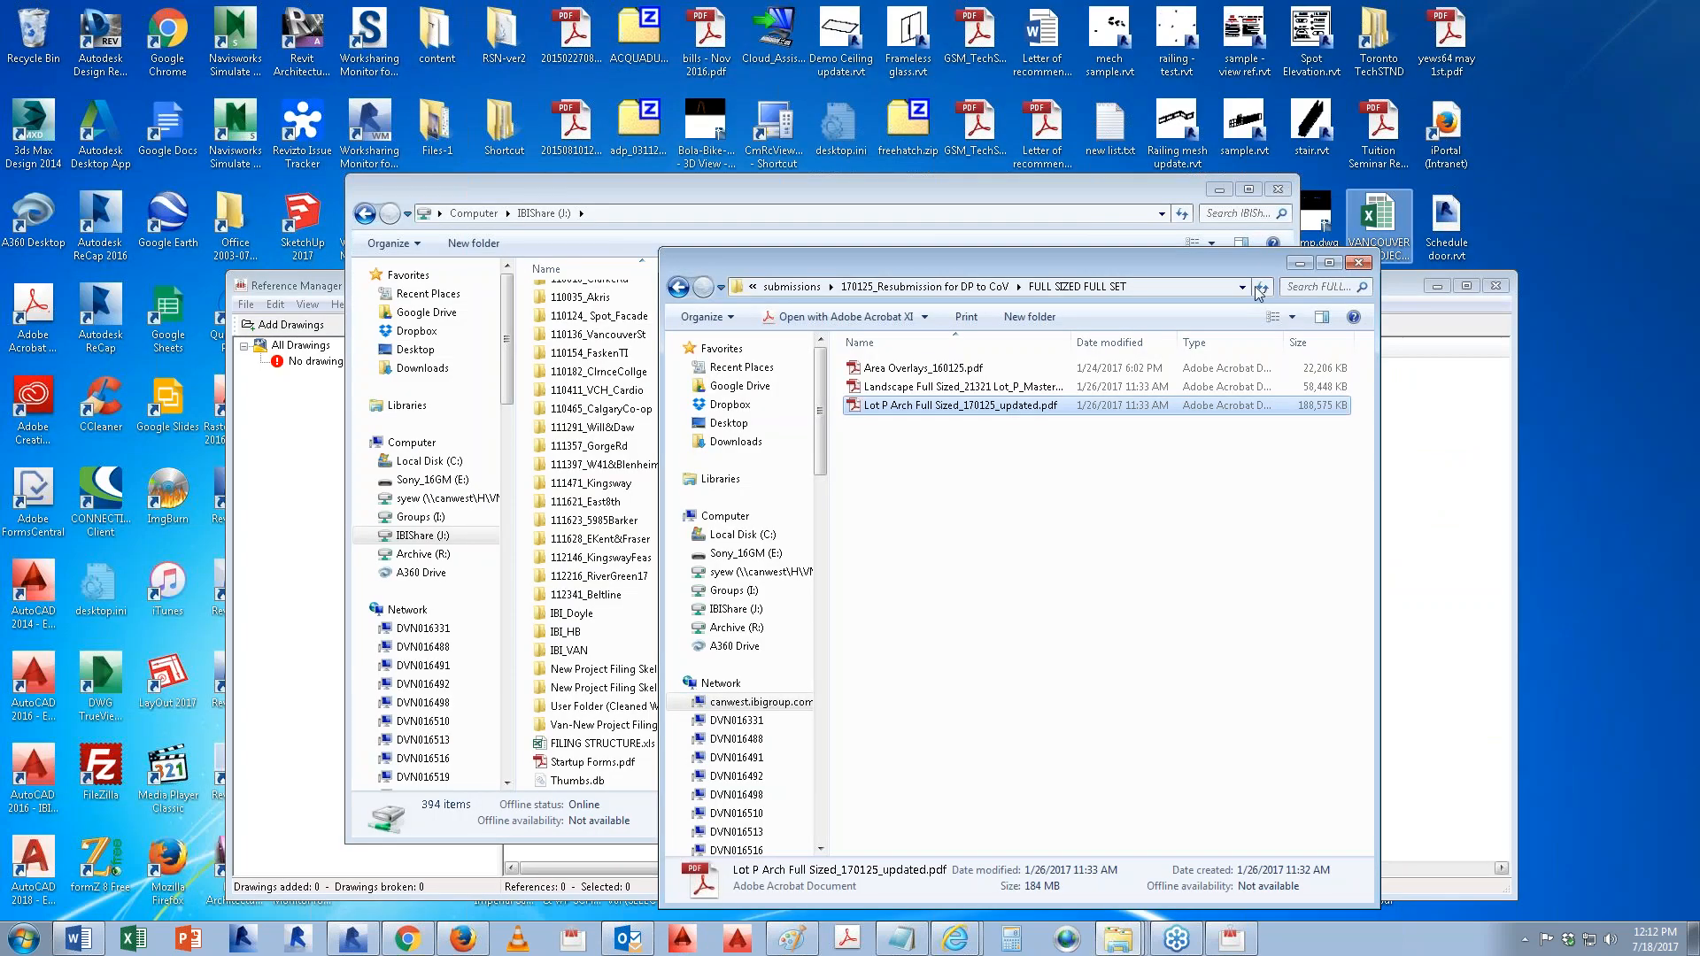
pyautogui.click(1447, 442)
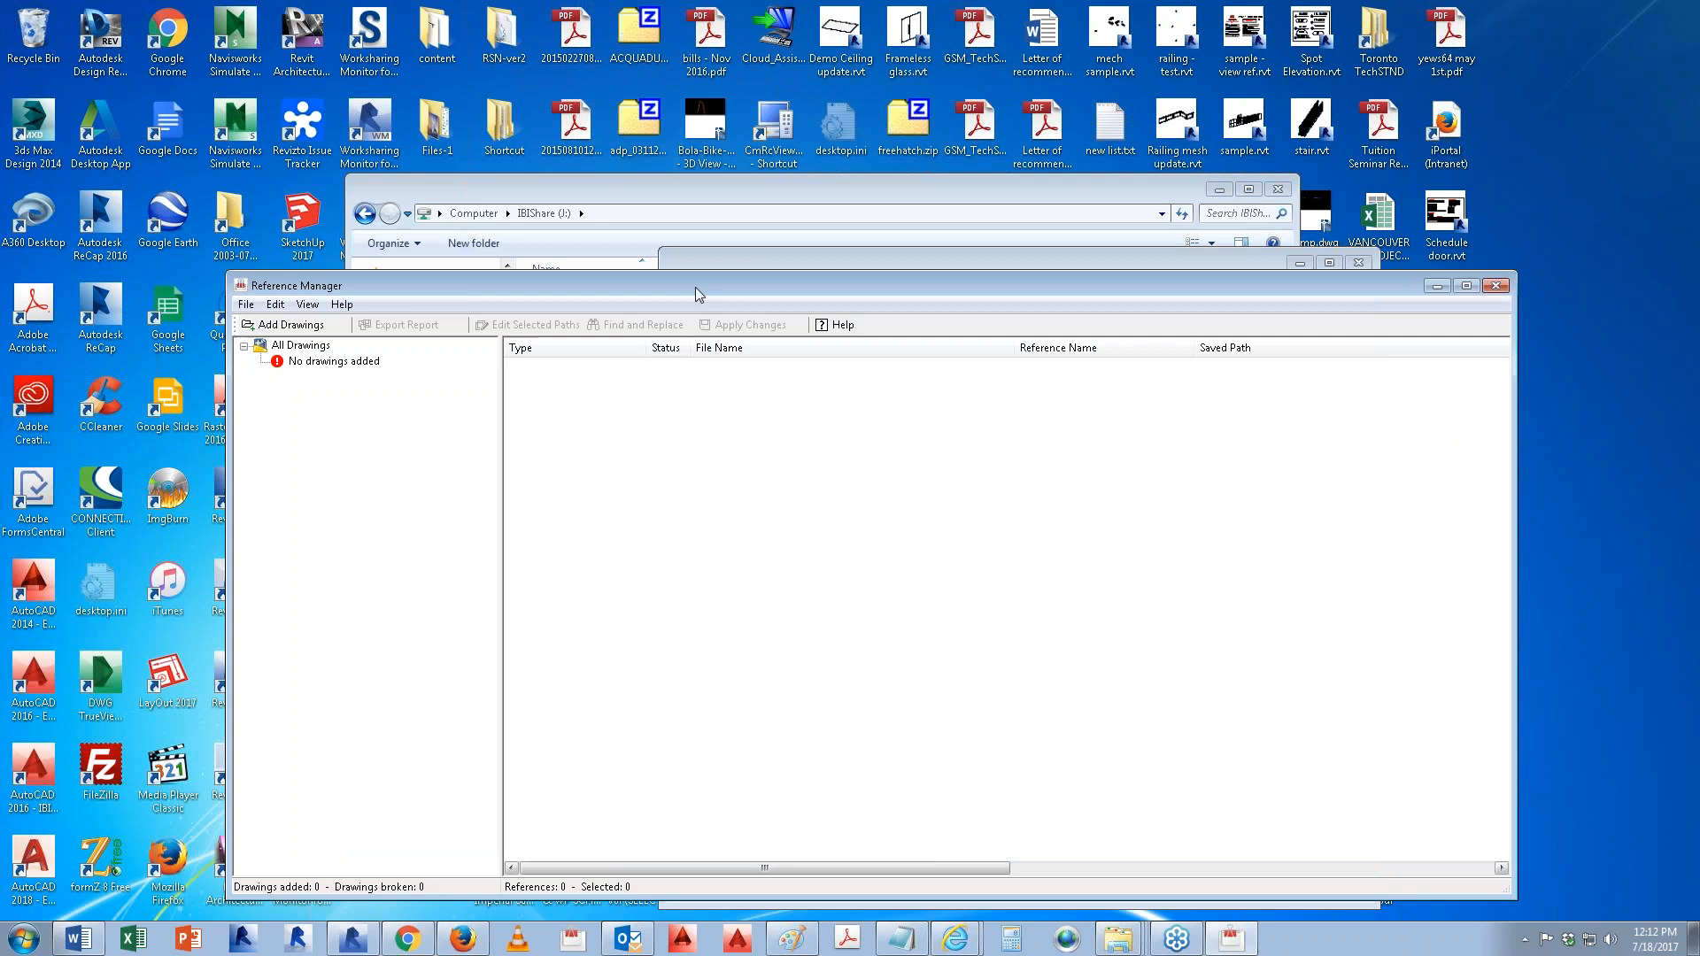
pyautogui.click(612, 188)
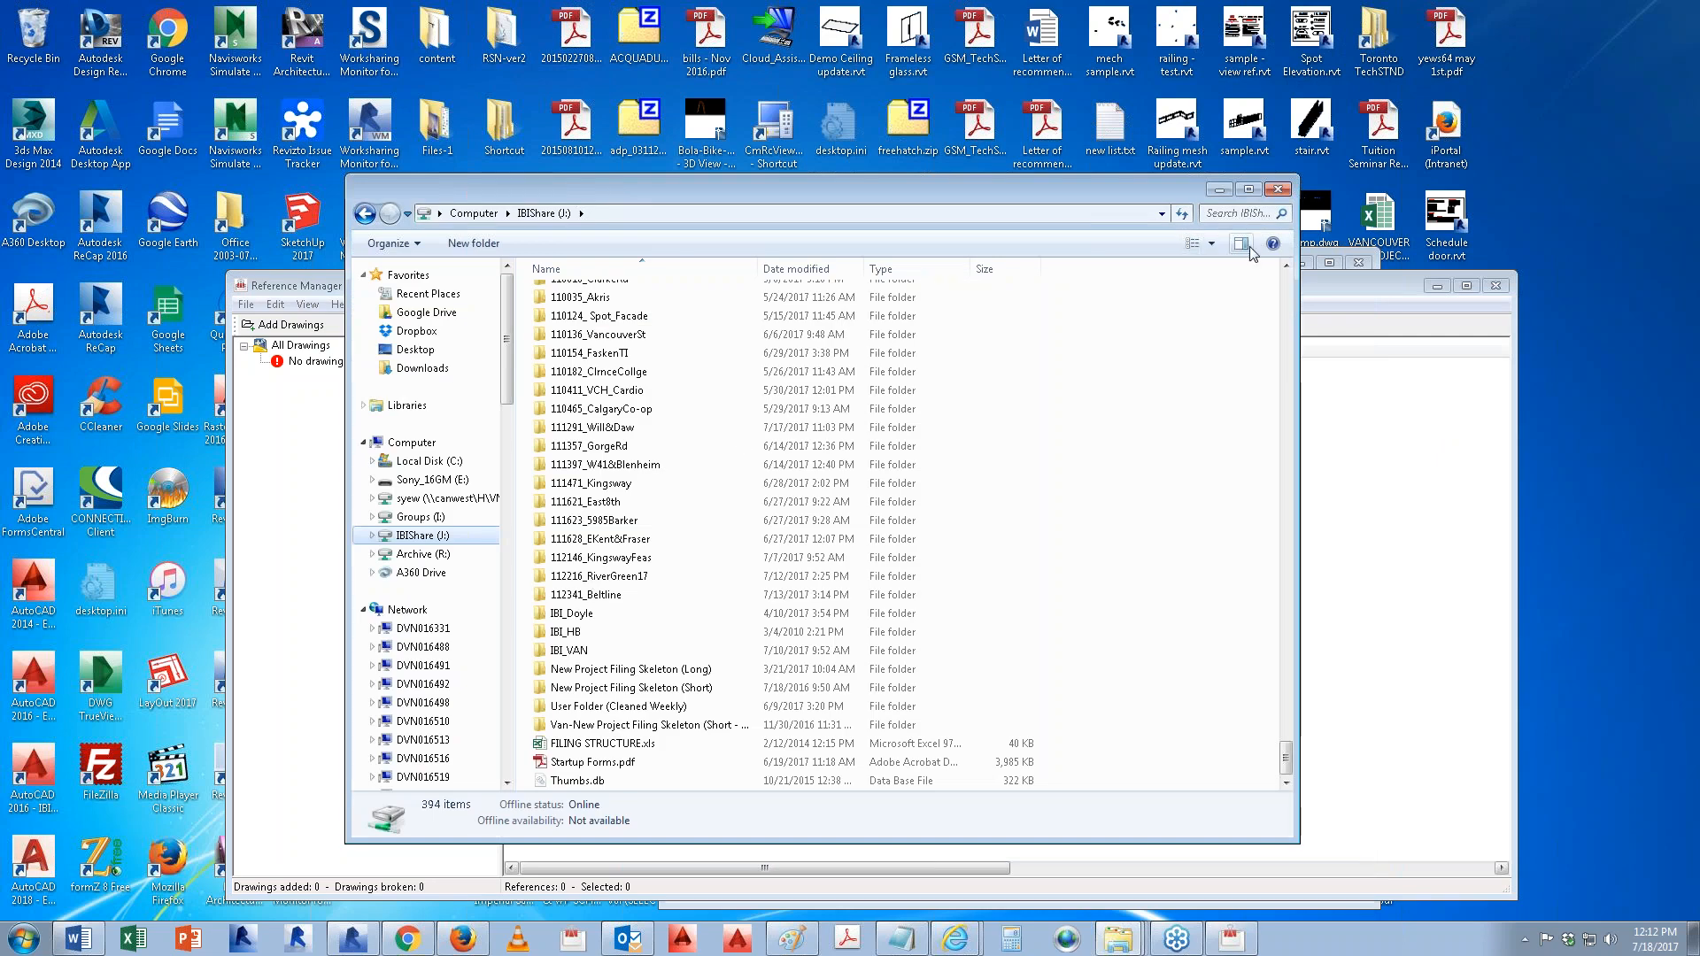
pyautogui.click(1240, 214)
pyautogui.write('101127')
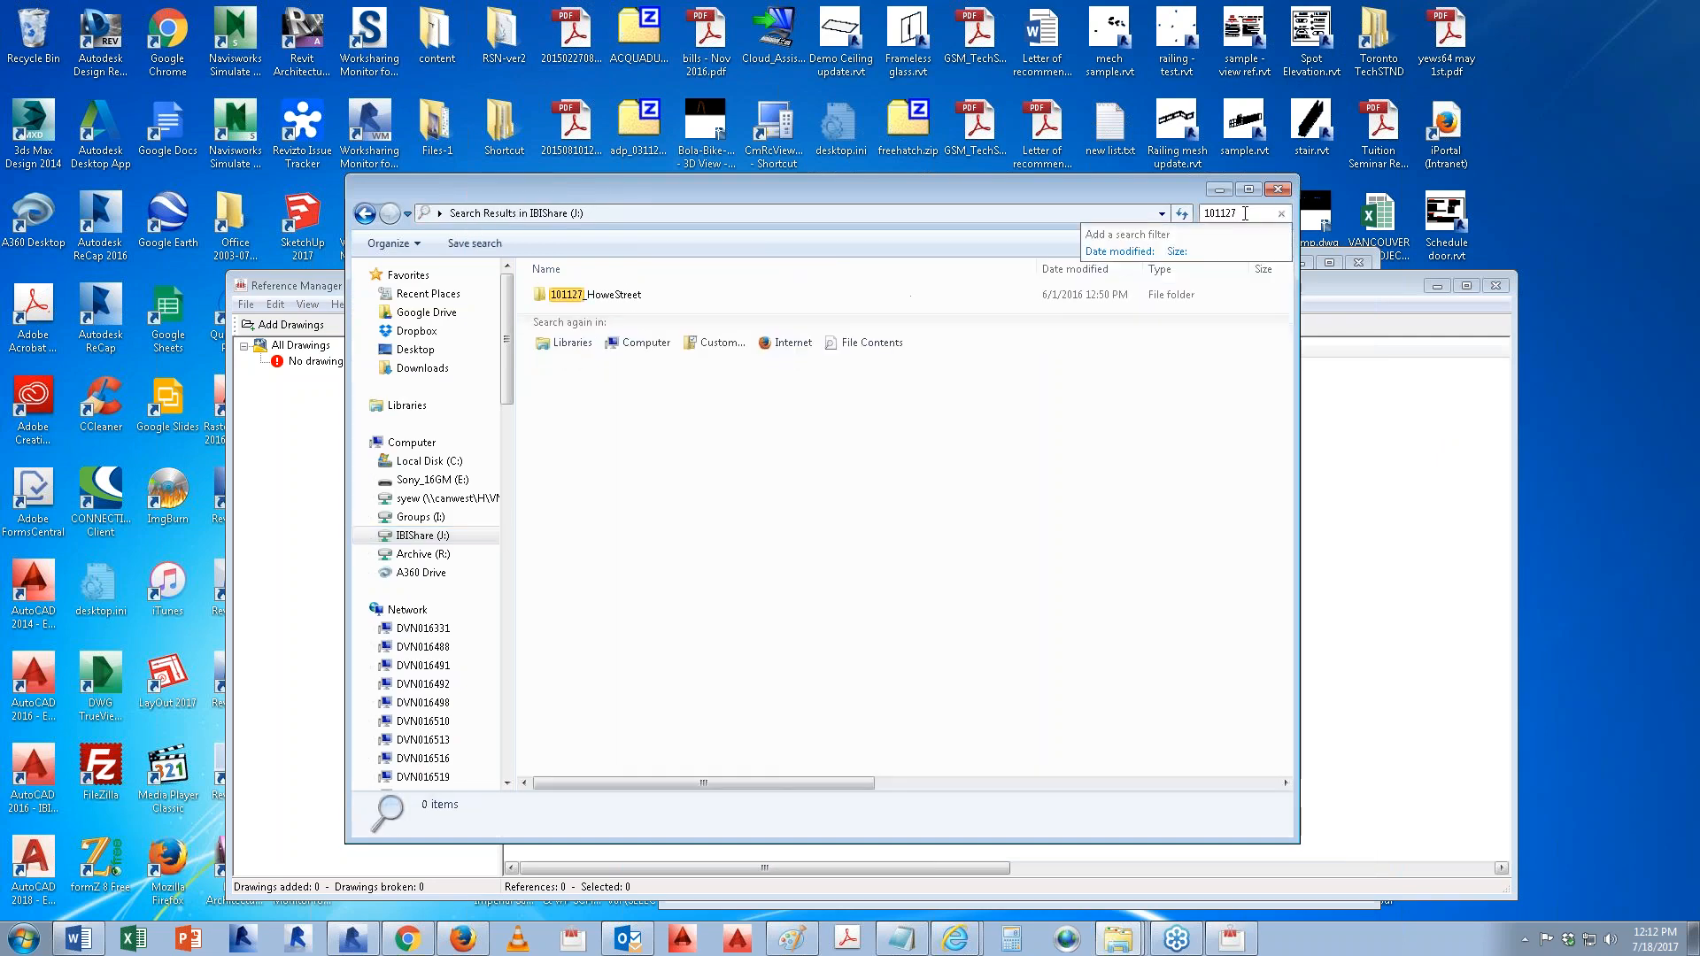
pyautogui.doubleClick(594, 297)
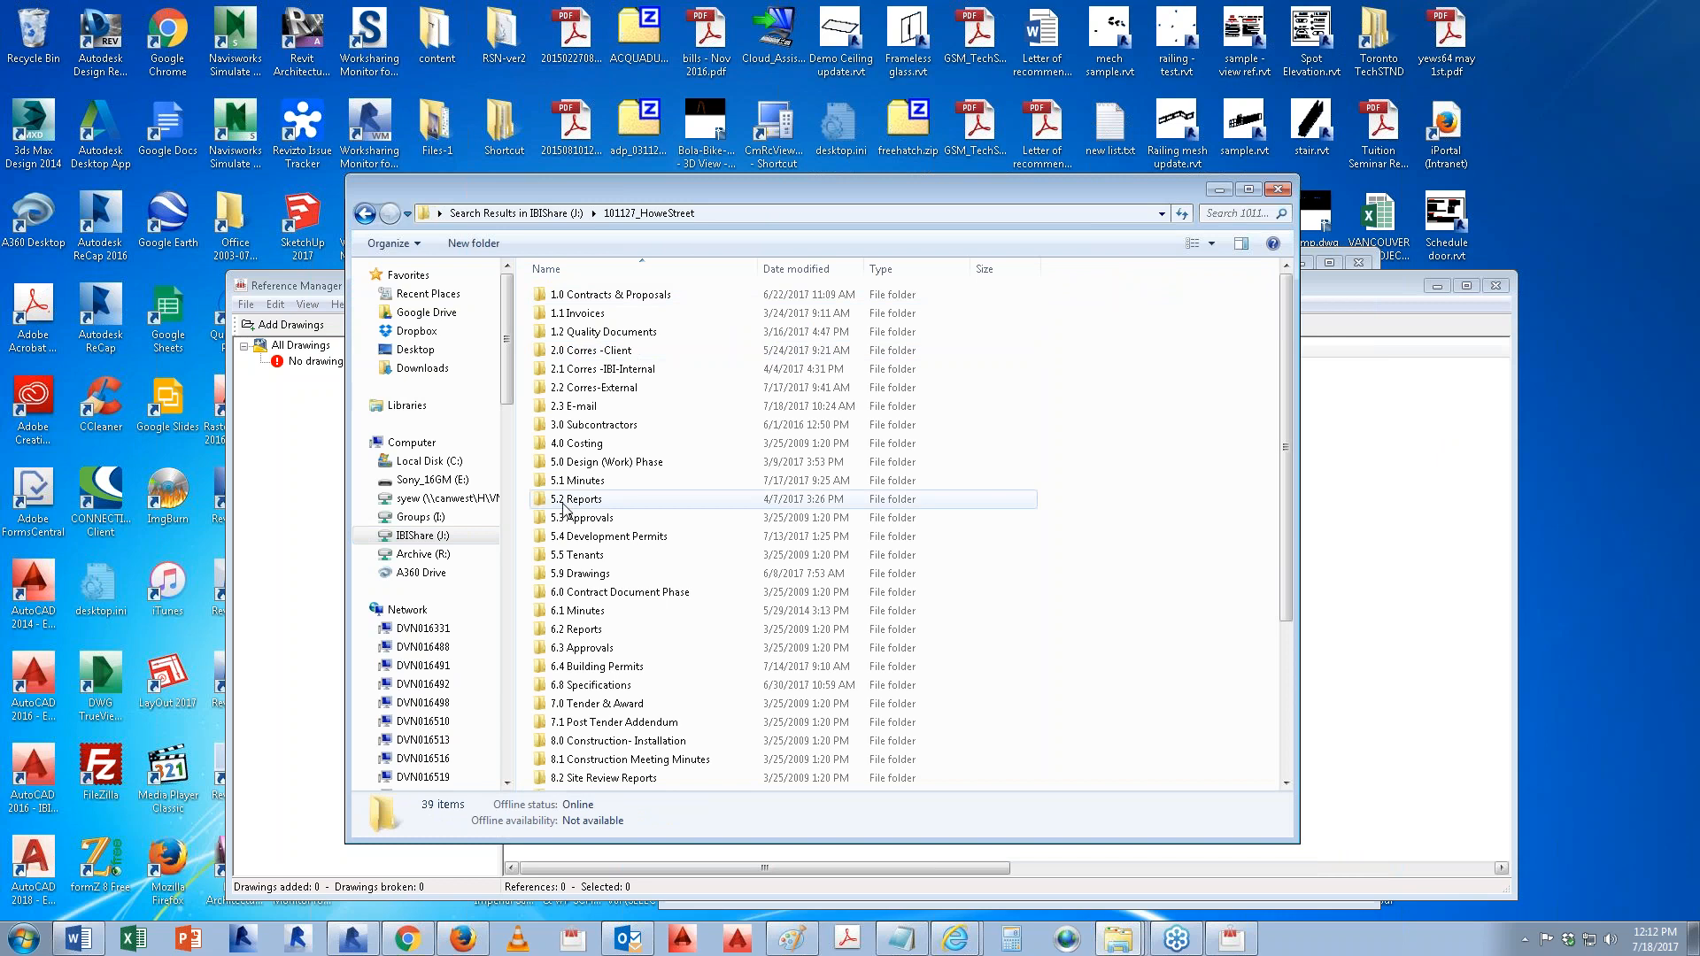
# Step: Navigate through 5.9 Drawings, 59arch, current, ACAD and Sheets to the CD02-Plans folder
pyautogui.doubleClick(569, 576)
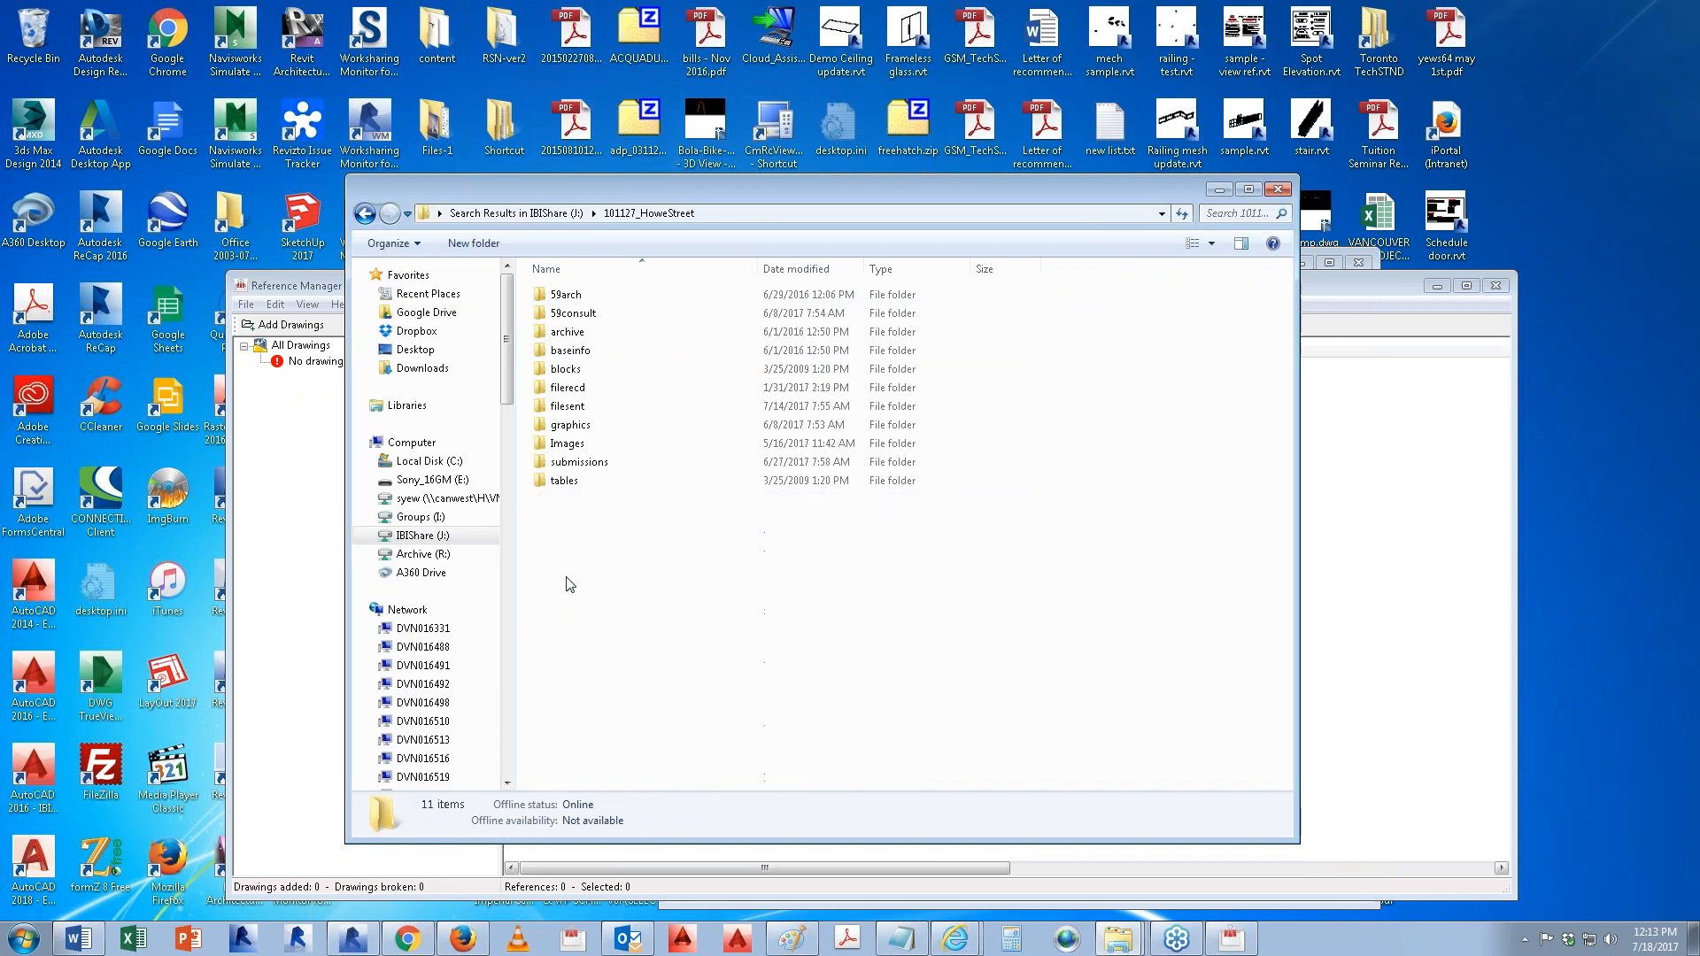
pyautogui.doubleClick(569, 295)
pyautogui.doubleClick(565, 298)
pyautogui.doubleClick(578, 331)
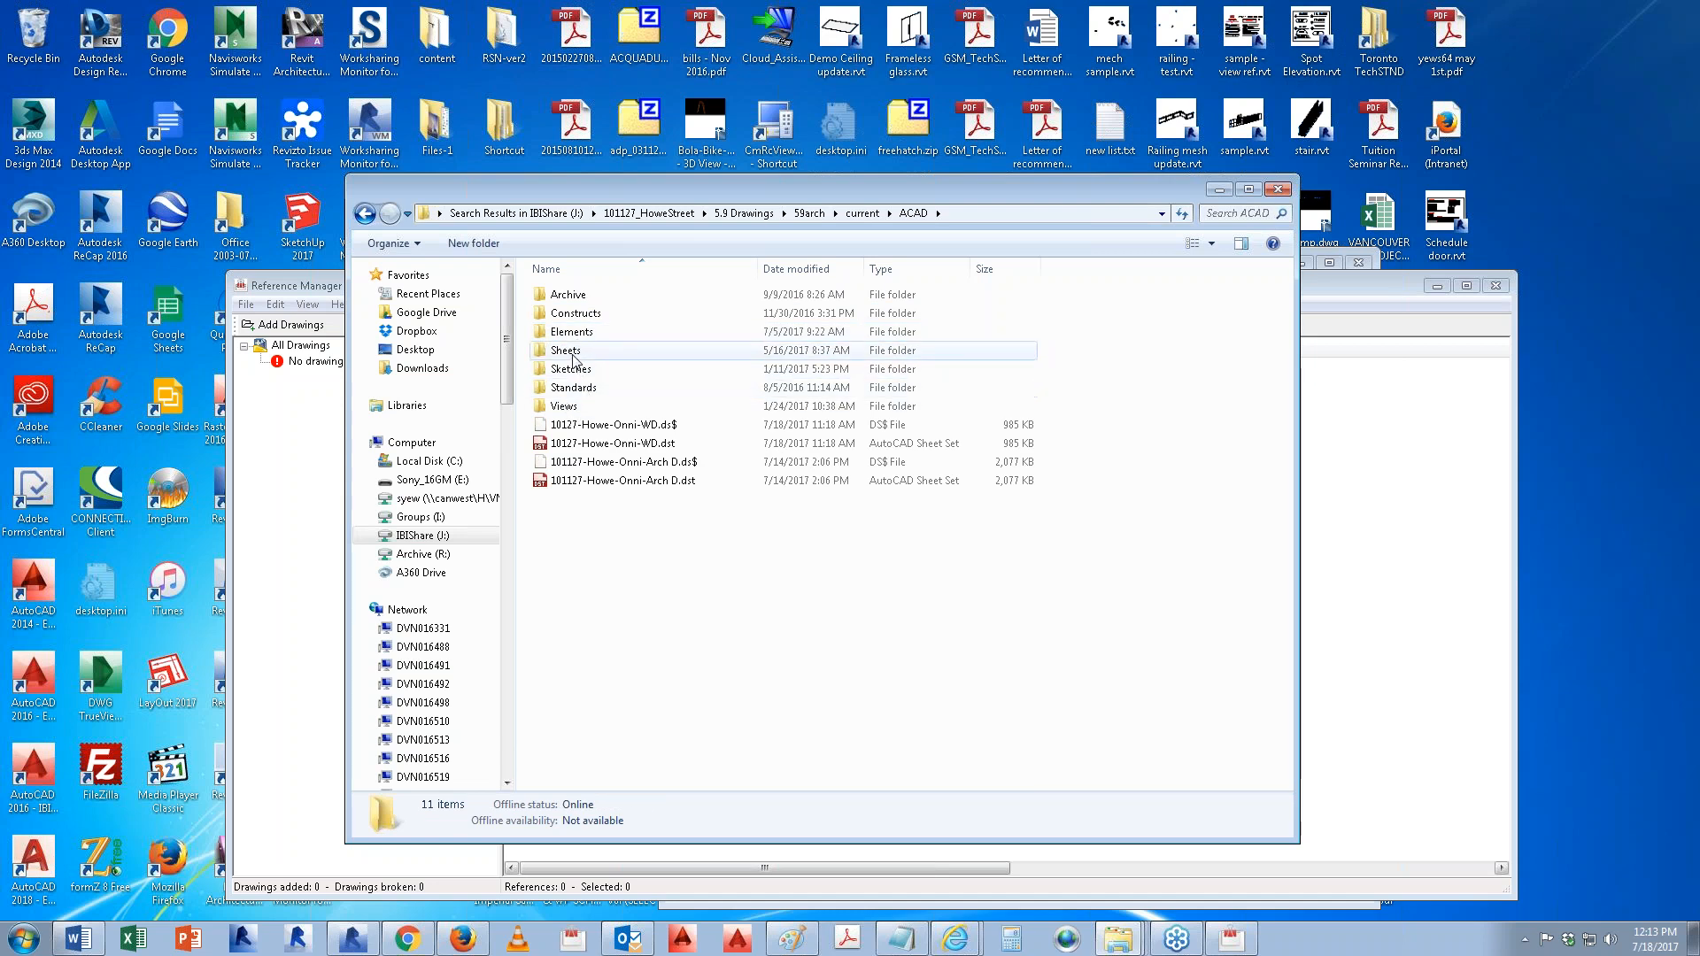
pyautogui.doubleClick(573, 352)
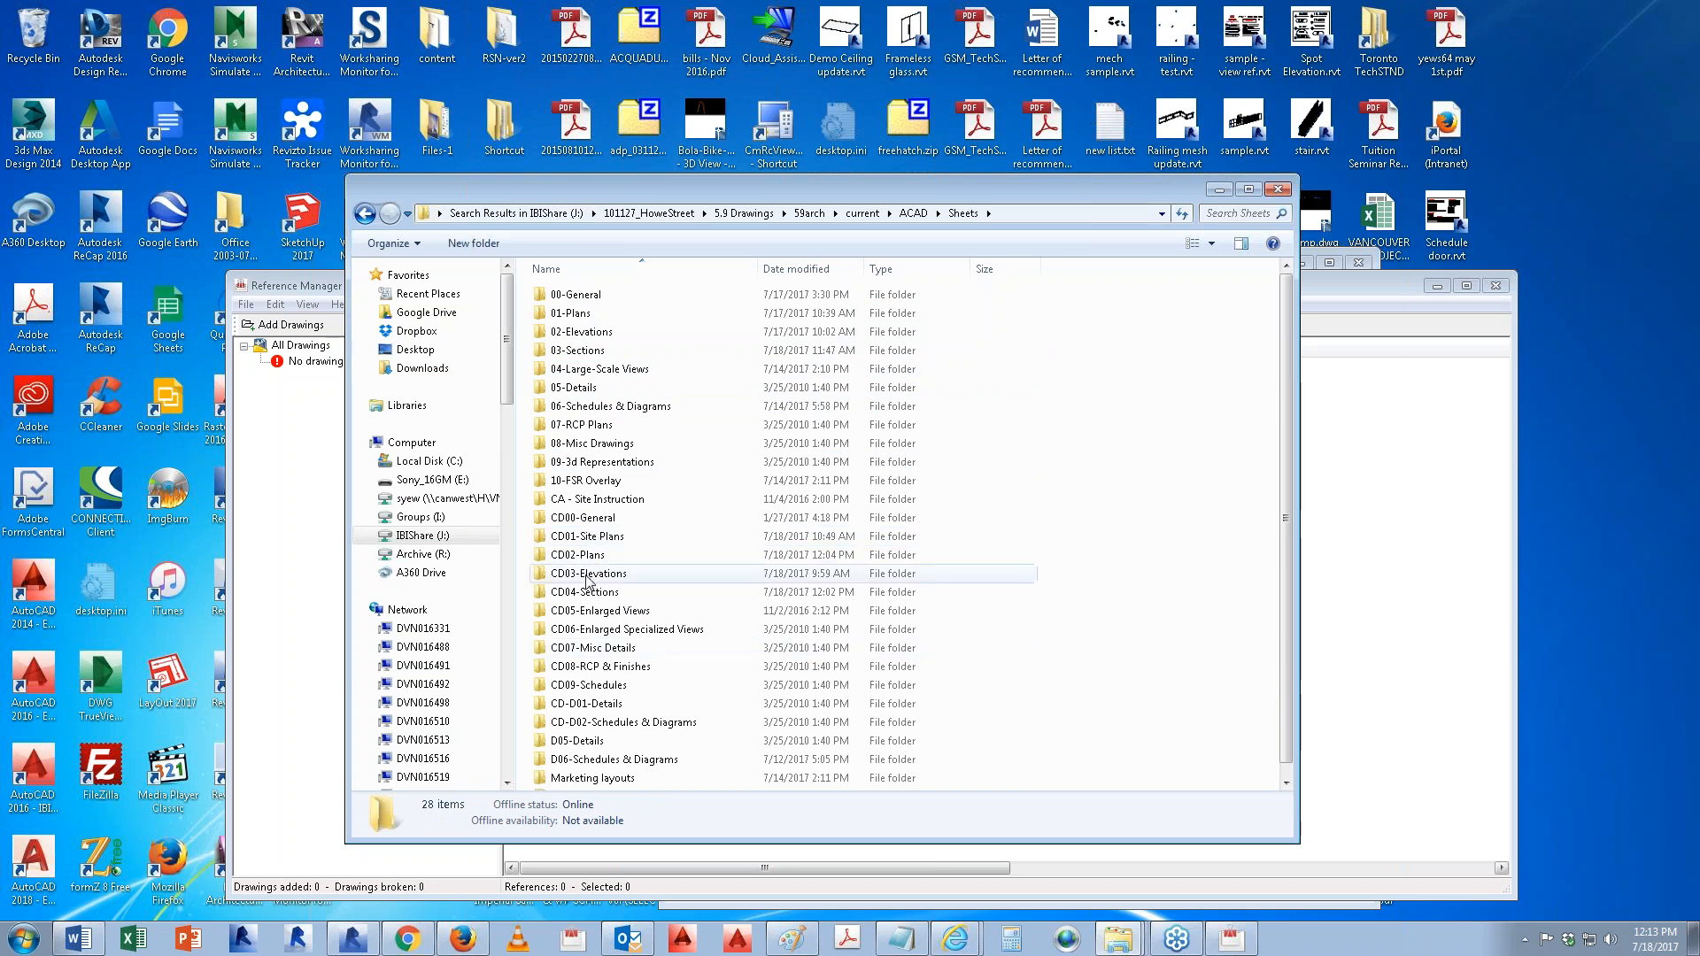
pyautogui.doubleClick(584, 555)
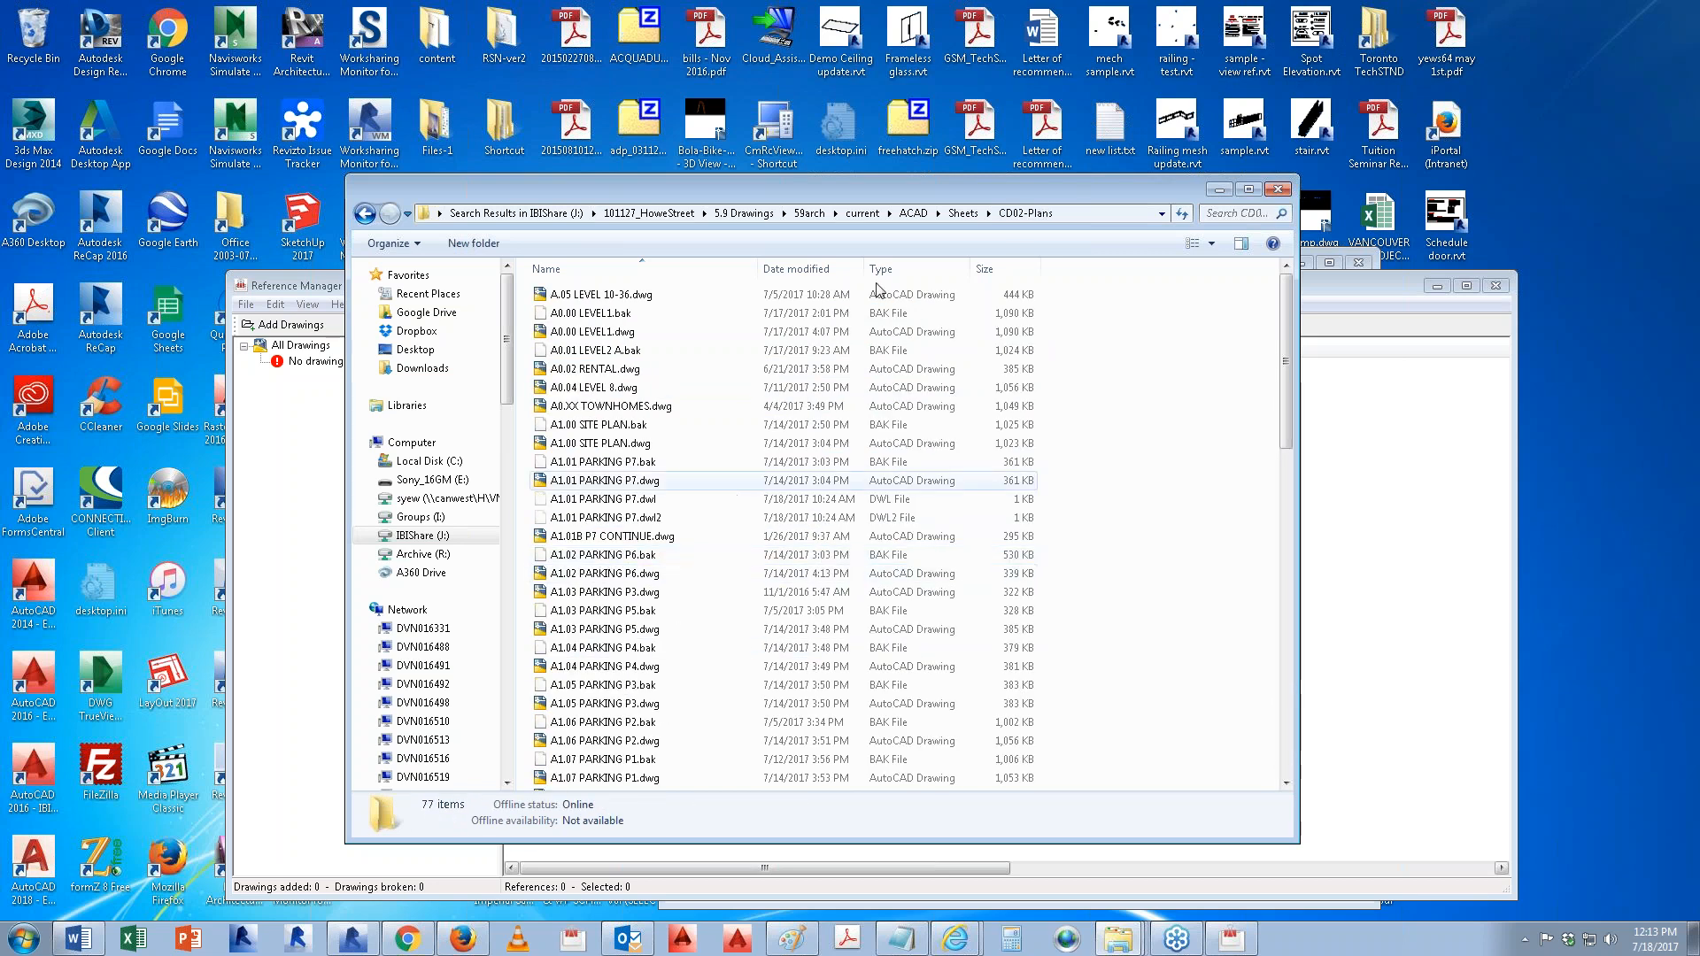
# Step: Sort CD02-Plans by type and add the drawings A.05 LEVEL 10-36.dwg through A1.07 PARKING P1.dwg to Reference Manager with only first-level xrefs
pyautogui.click(920, 268)
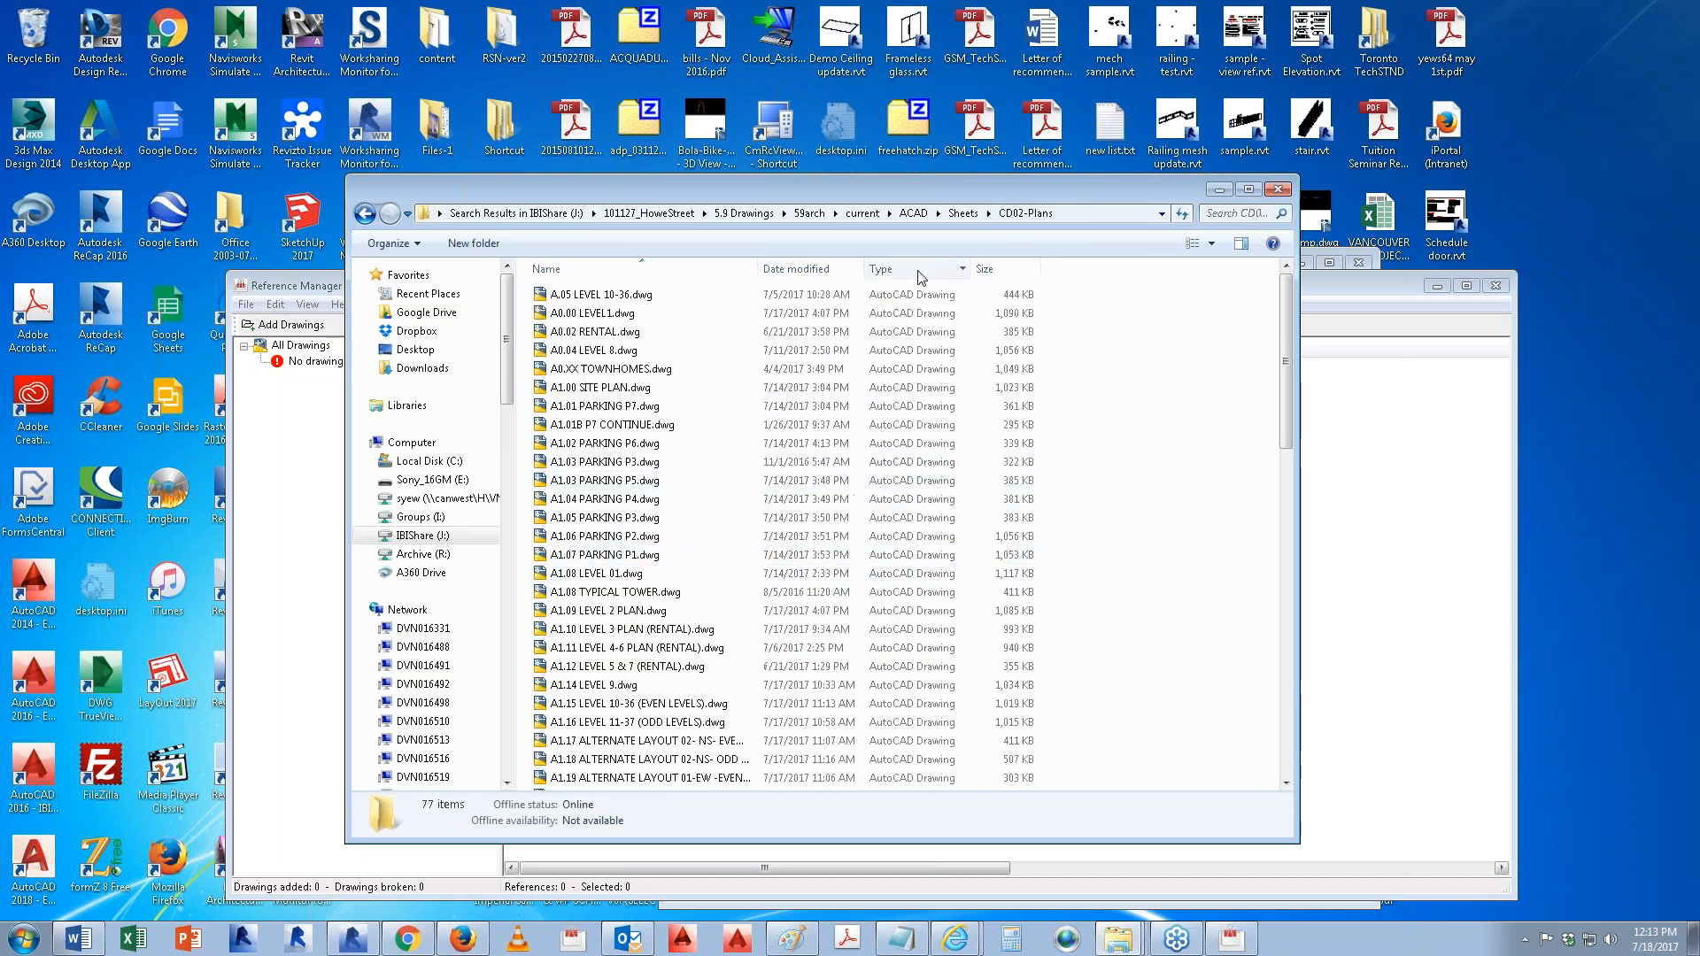
pyautogui.click(608, 295)
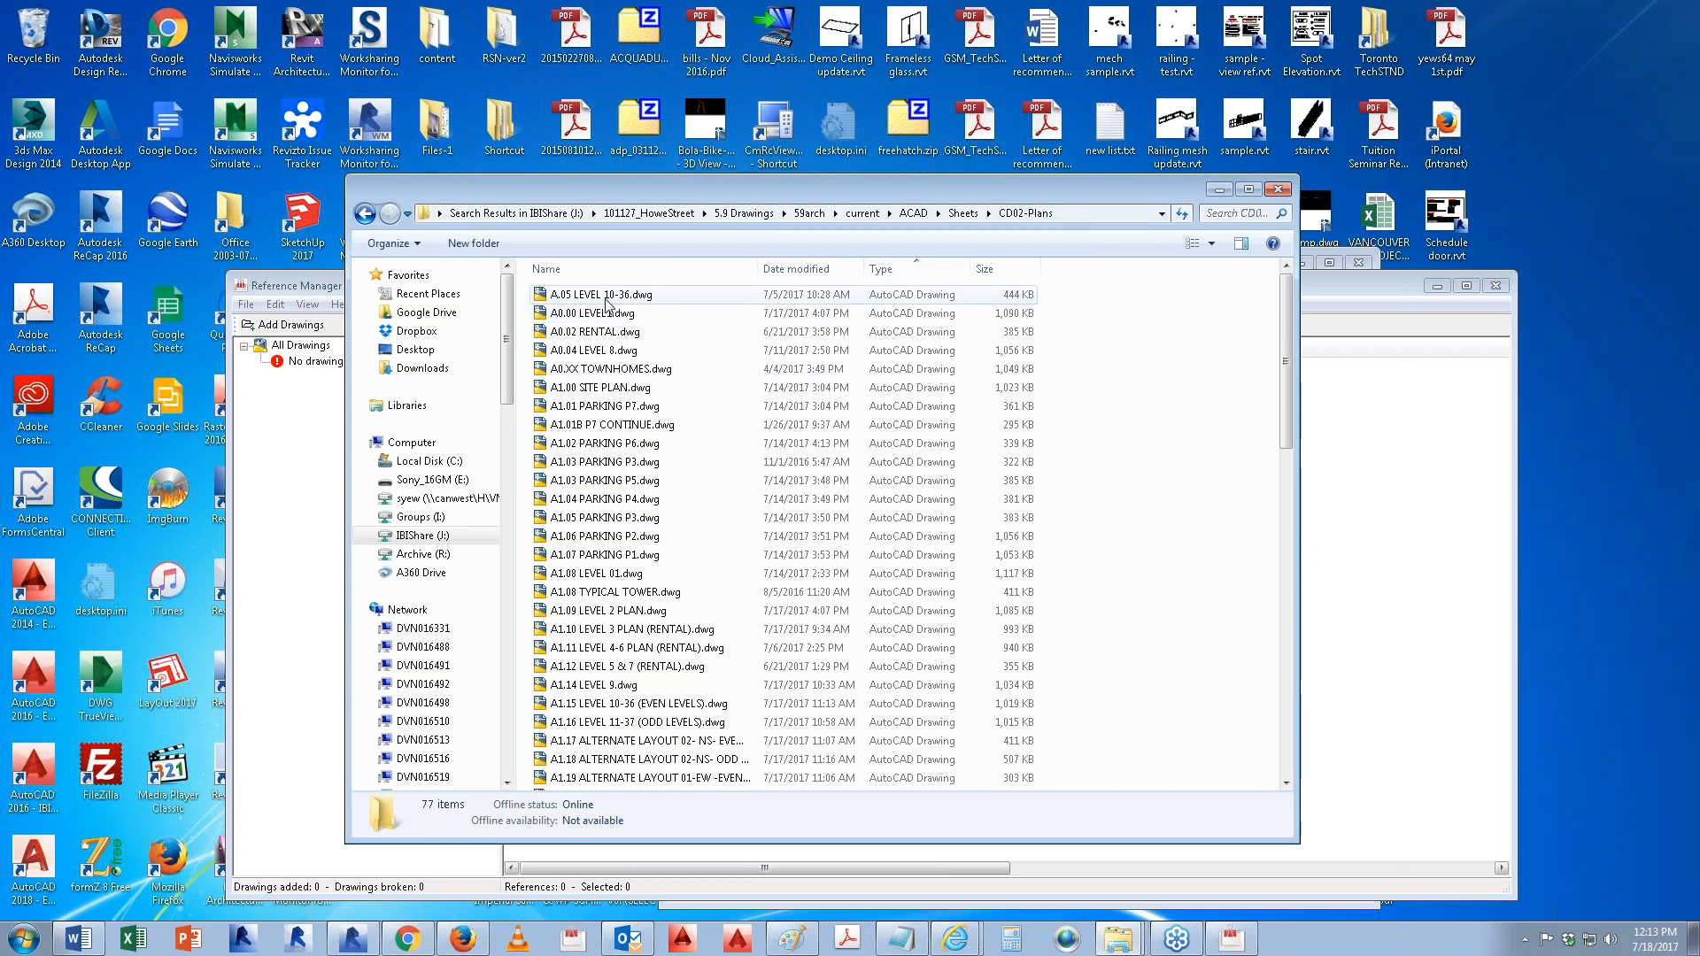
pyautogui.keyDown('shift'); pyautogui.click(593, 555); pyautogui.keyUp('shift')
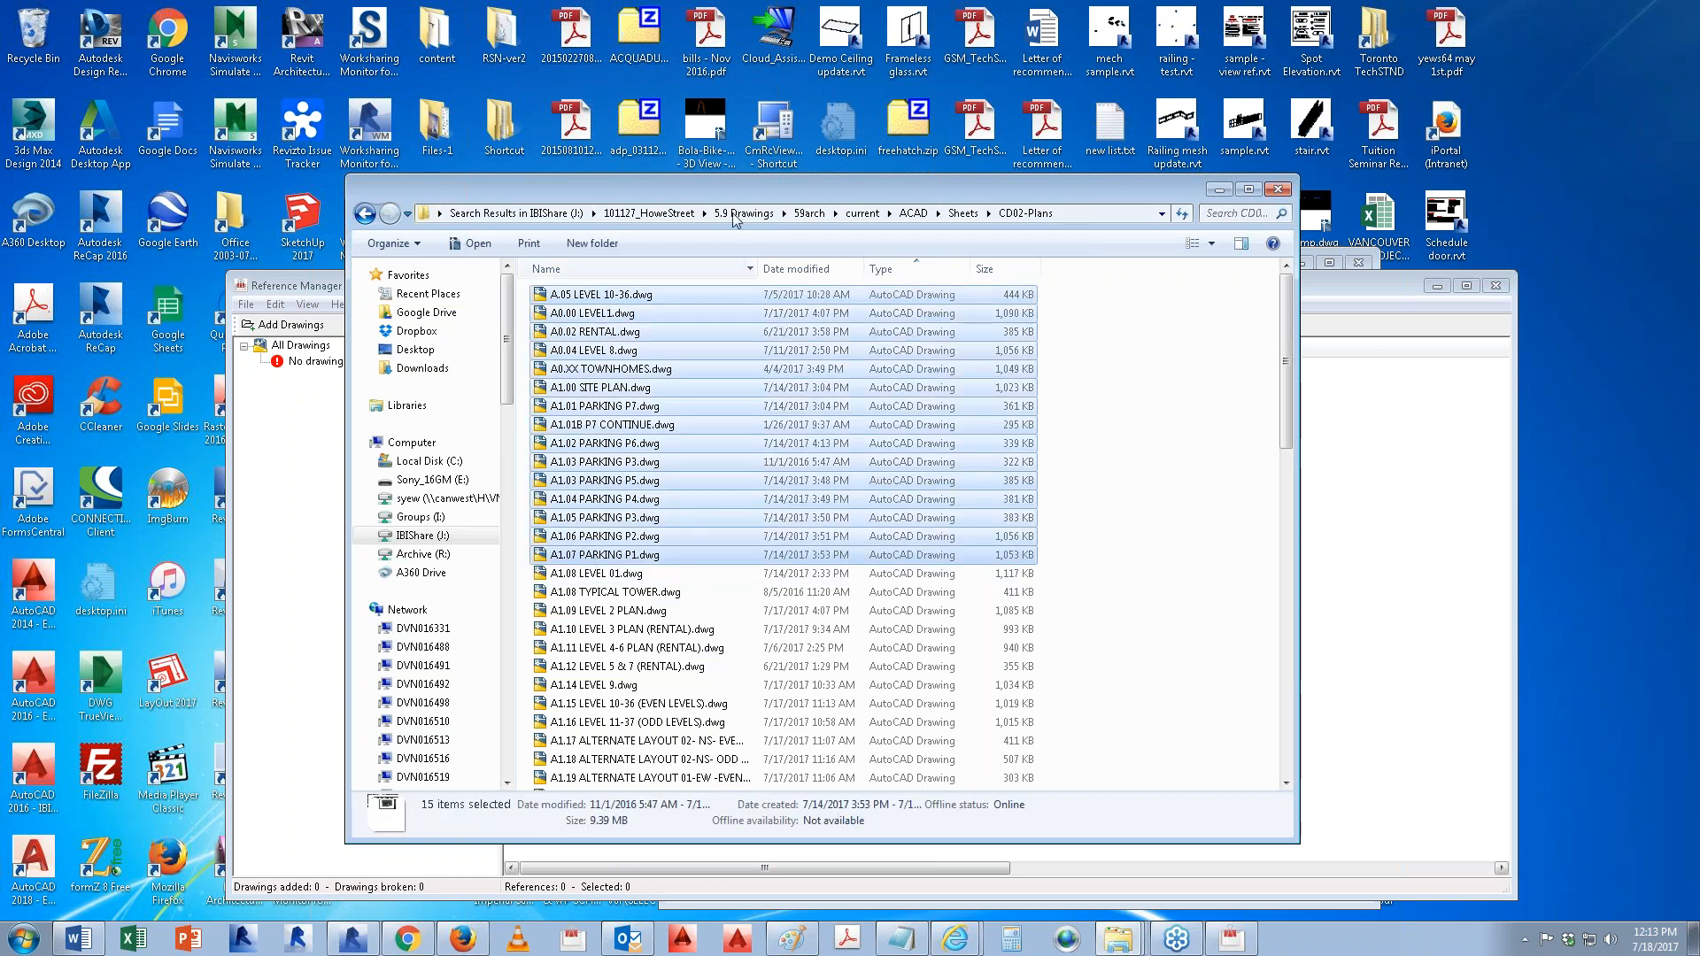
pyautogui.moveTo(755, 195); pyautogui.dragTo(1151, 259)
pyautogui.moveTo(1000, 473); pyautogui.dragTo(620, 528)
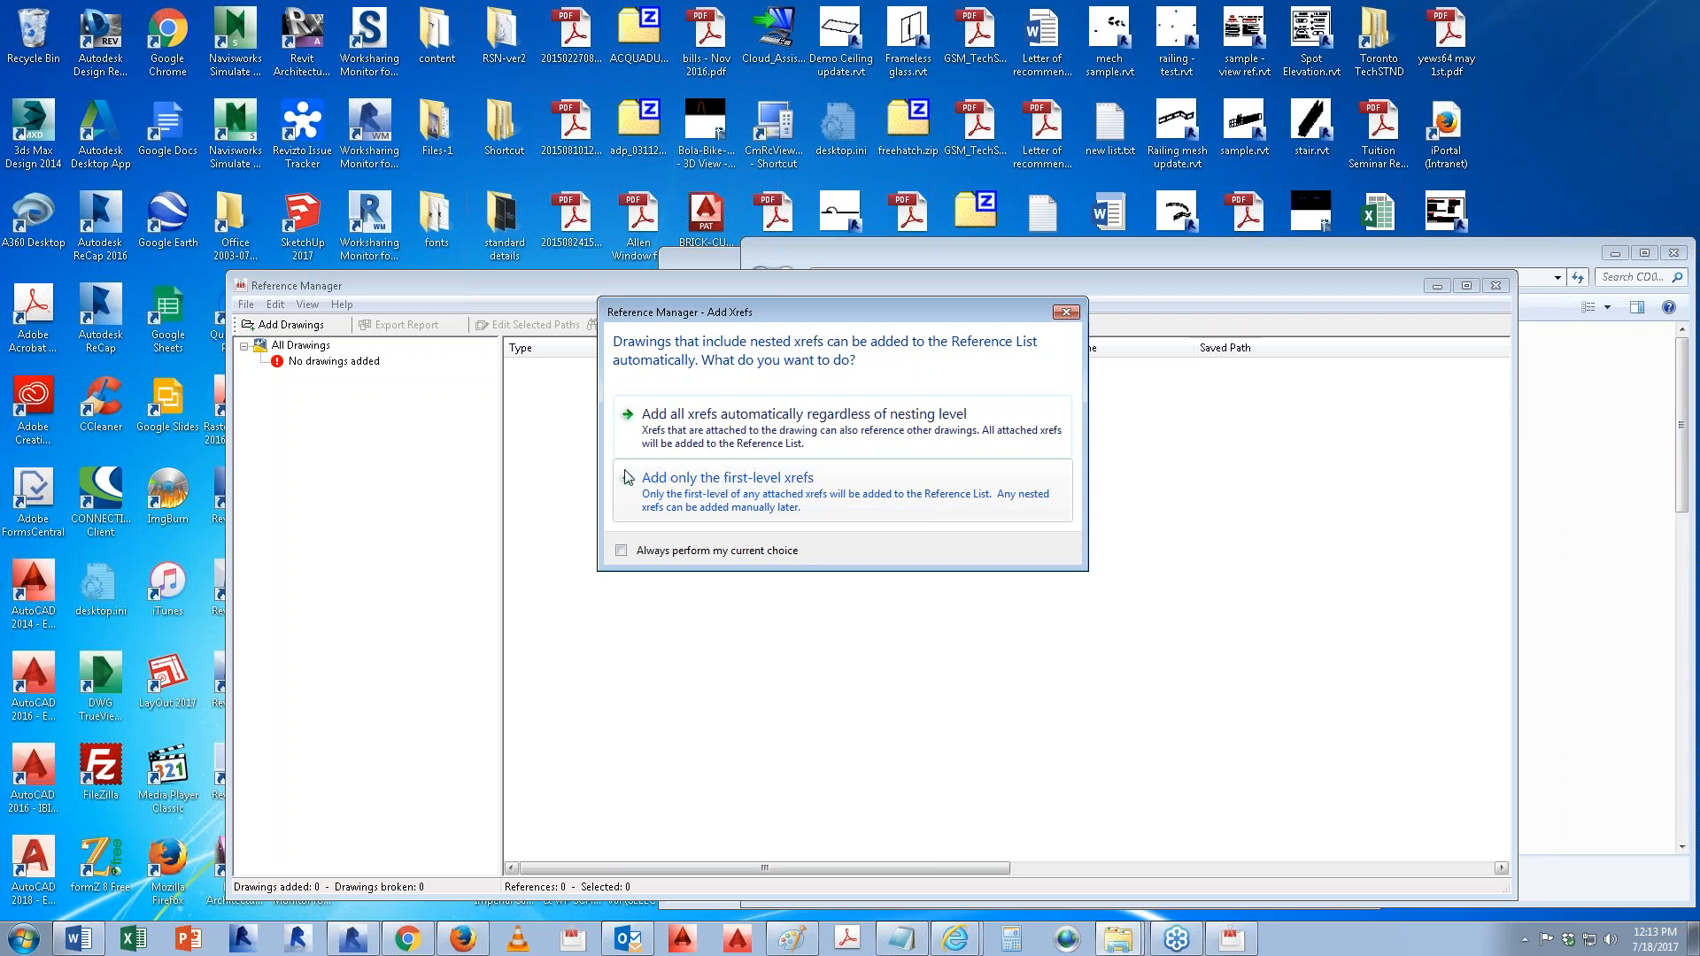
pyautogui.click(702, 483)
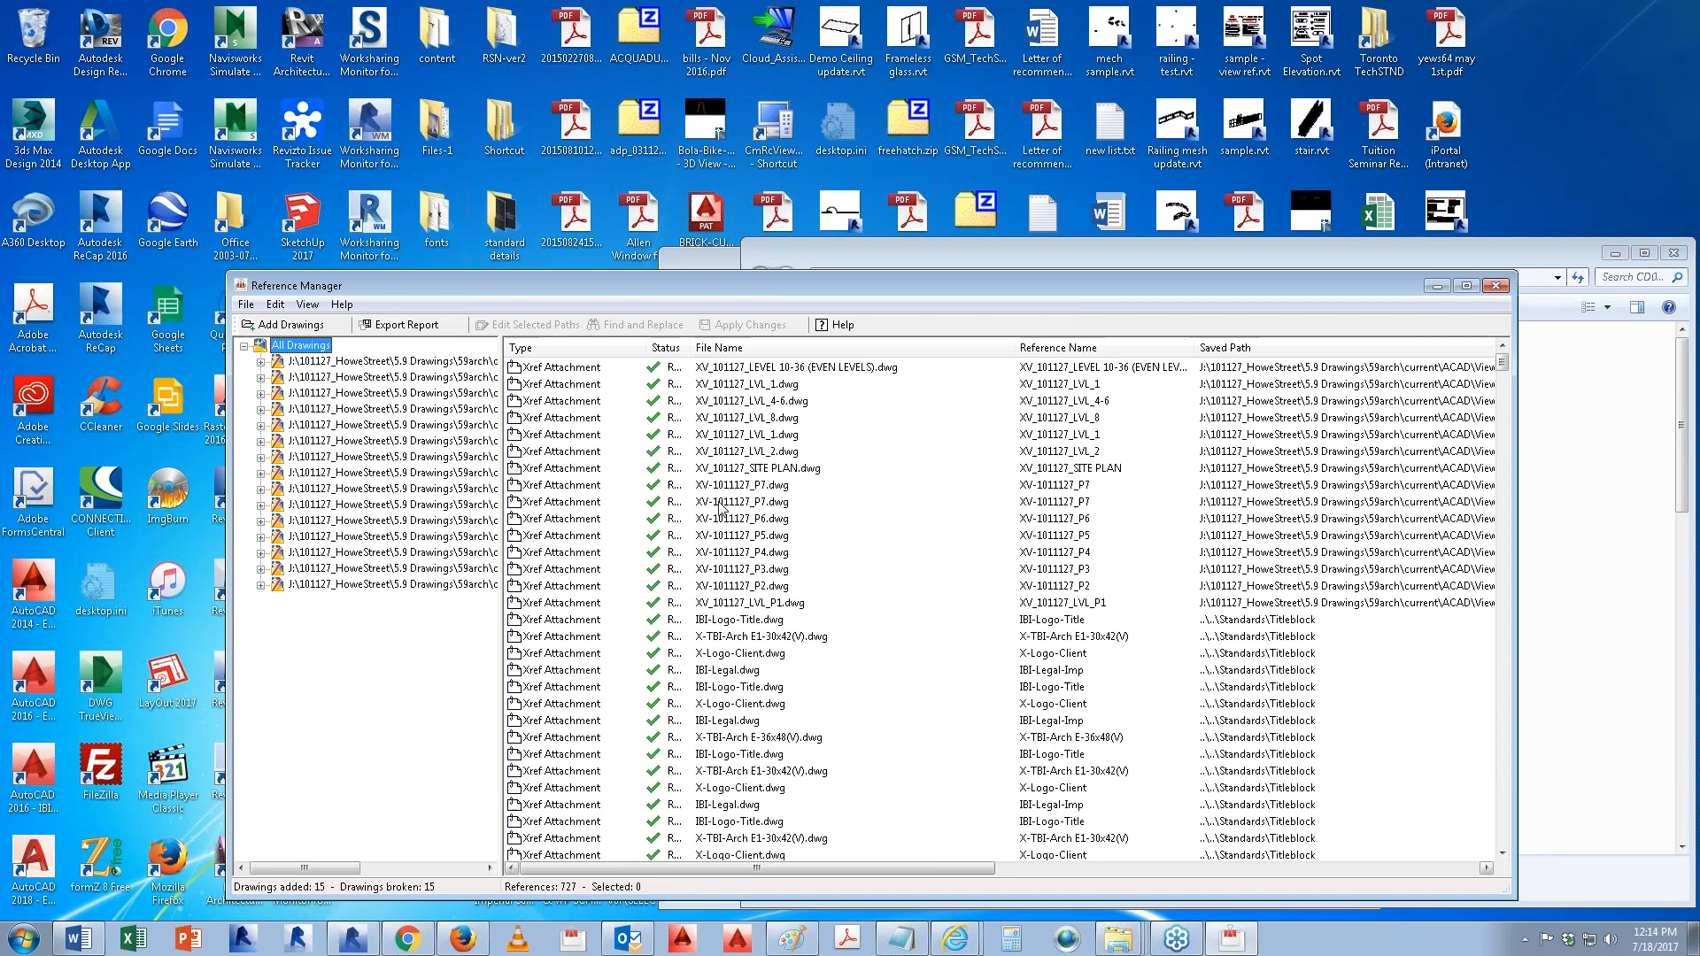
# Step: Maximize Reference Manager, sort the references by saved path, and examine the types, statuses and saved paths throughout the list
pyautogui.doubleClick(1236, 289)
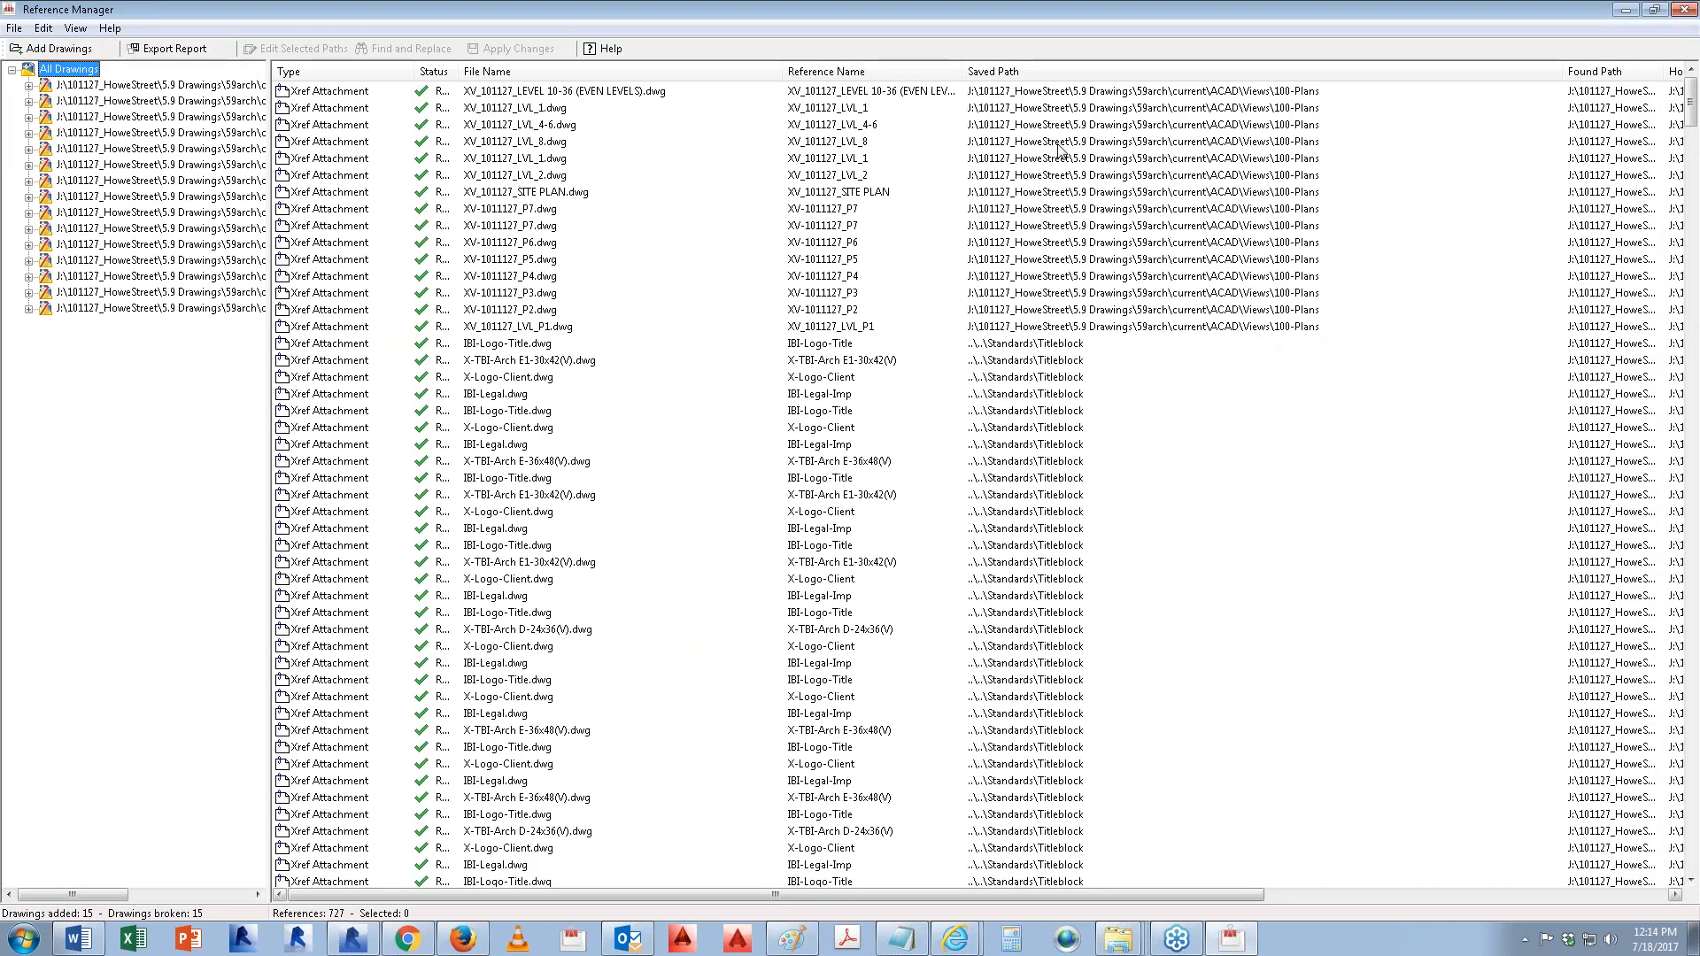
pyautogui.click(1082, 70)
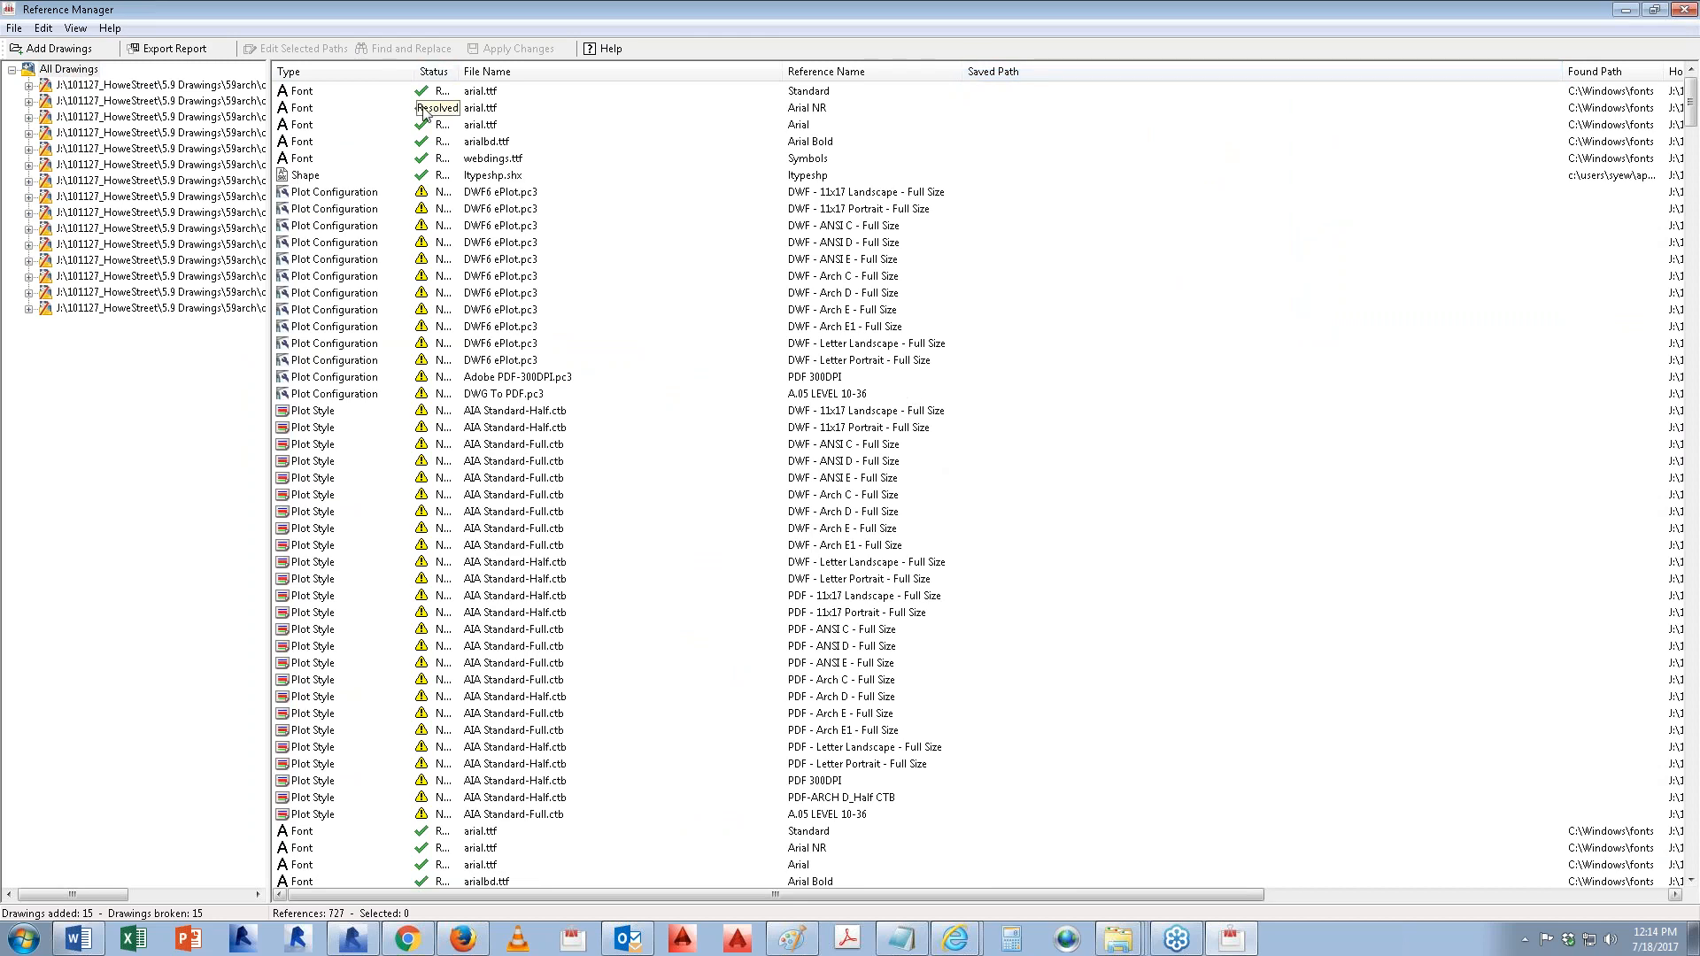
pyautogui.scroll(-2, 491, 593)
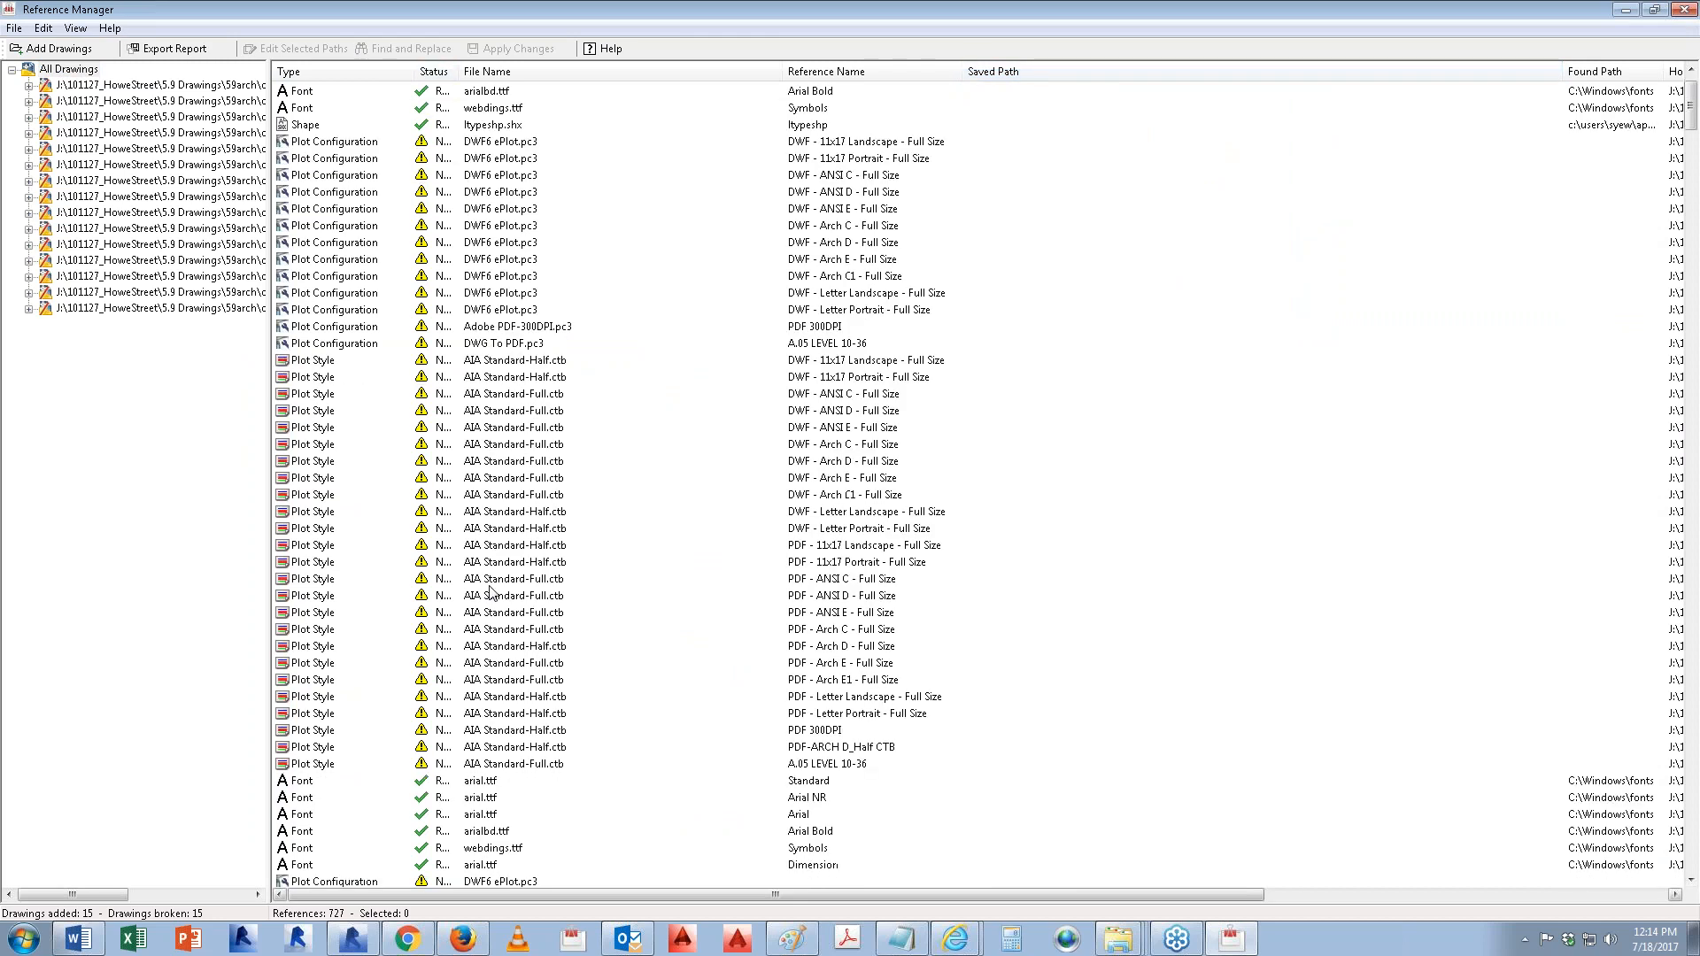
pyautogui.scroll(-7, 558, 715)
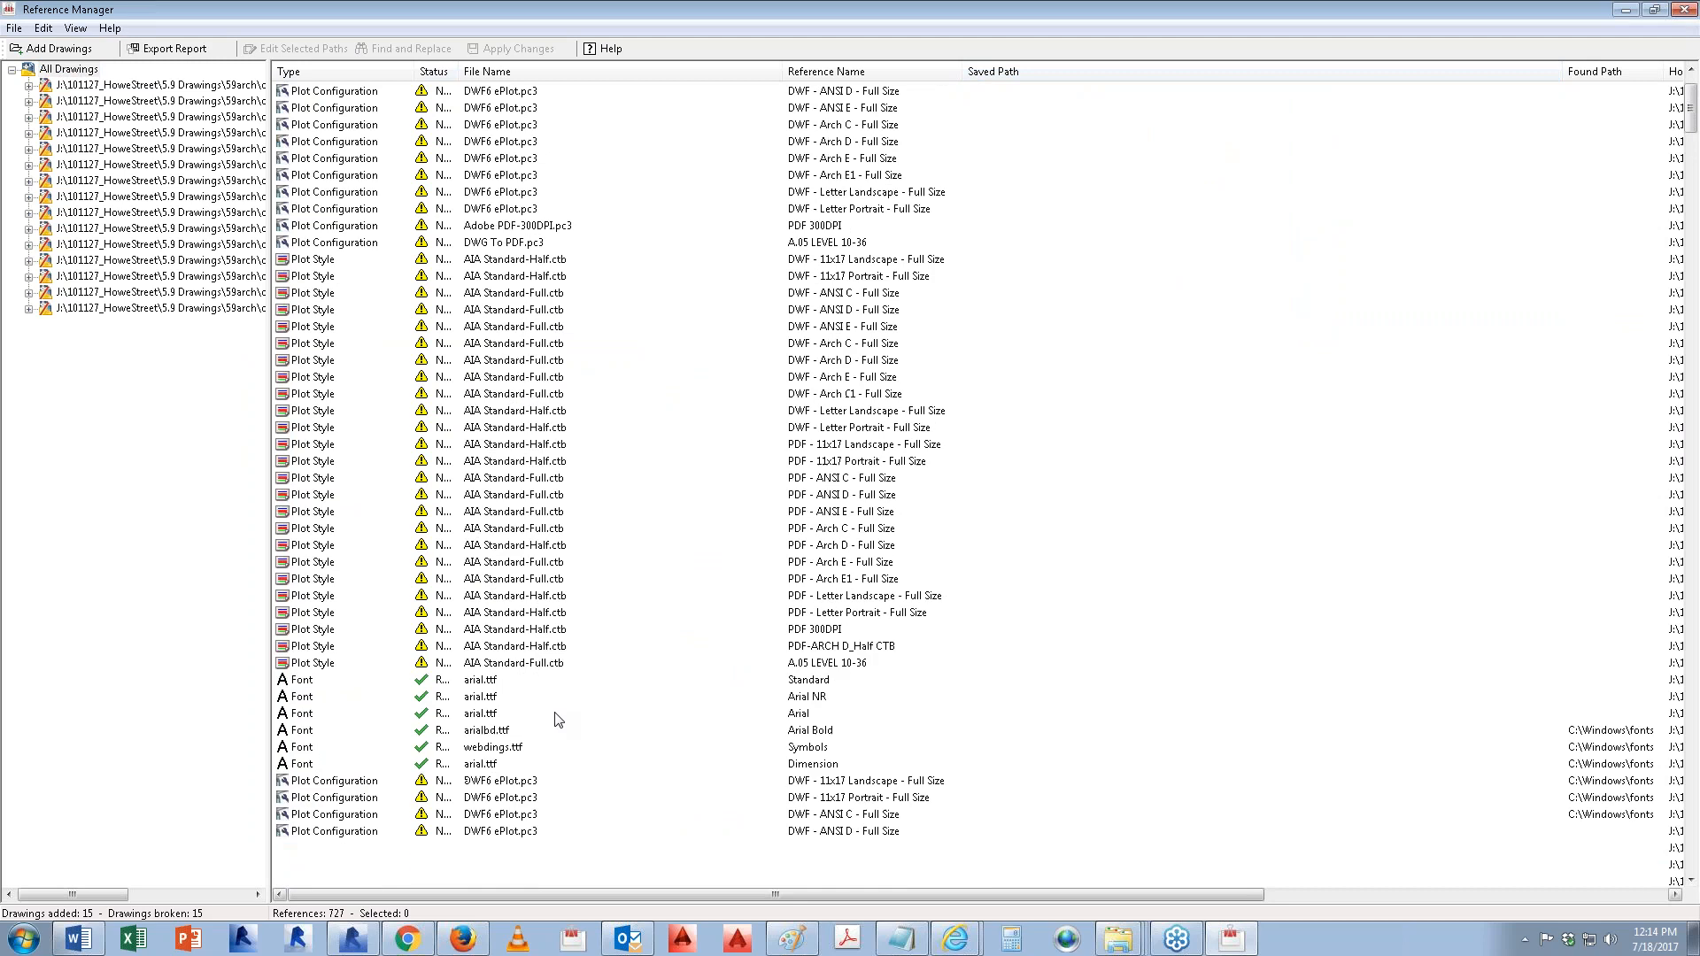
pyautogui.scroll(-15, 560, 713)
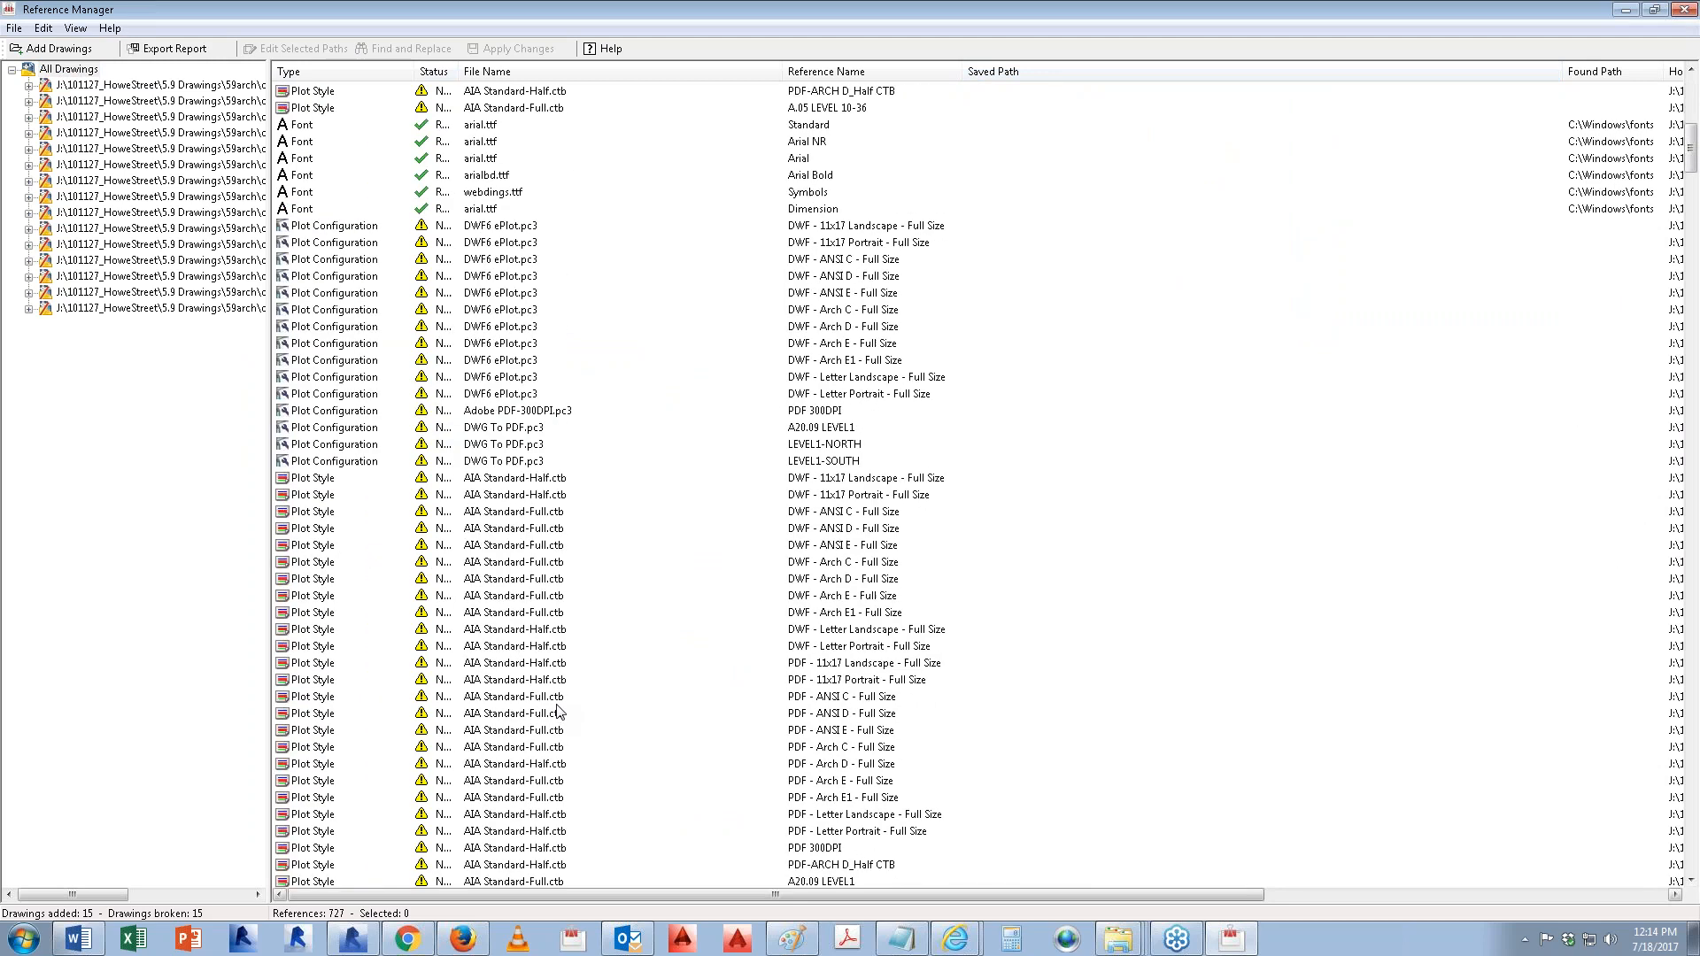
pyautogui.scroll(-15, 558, 711)
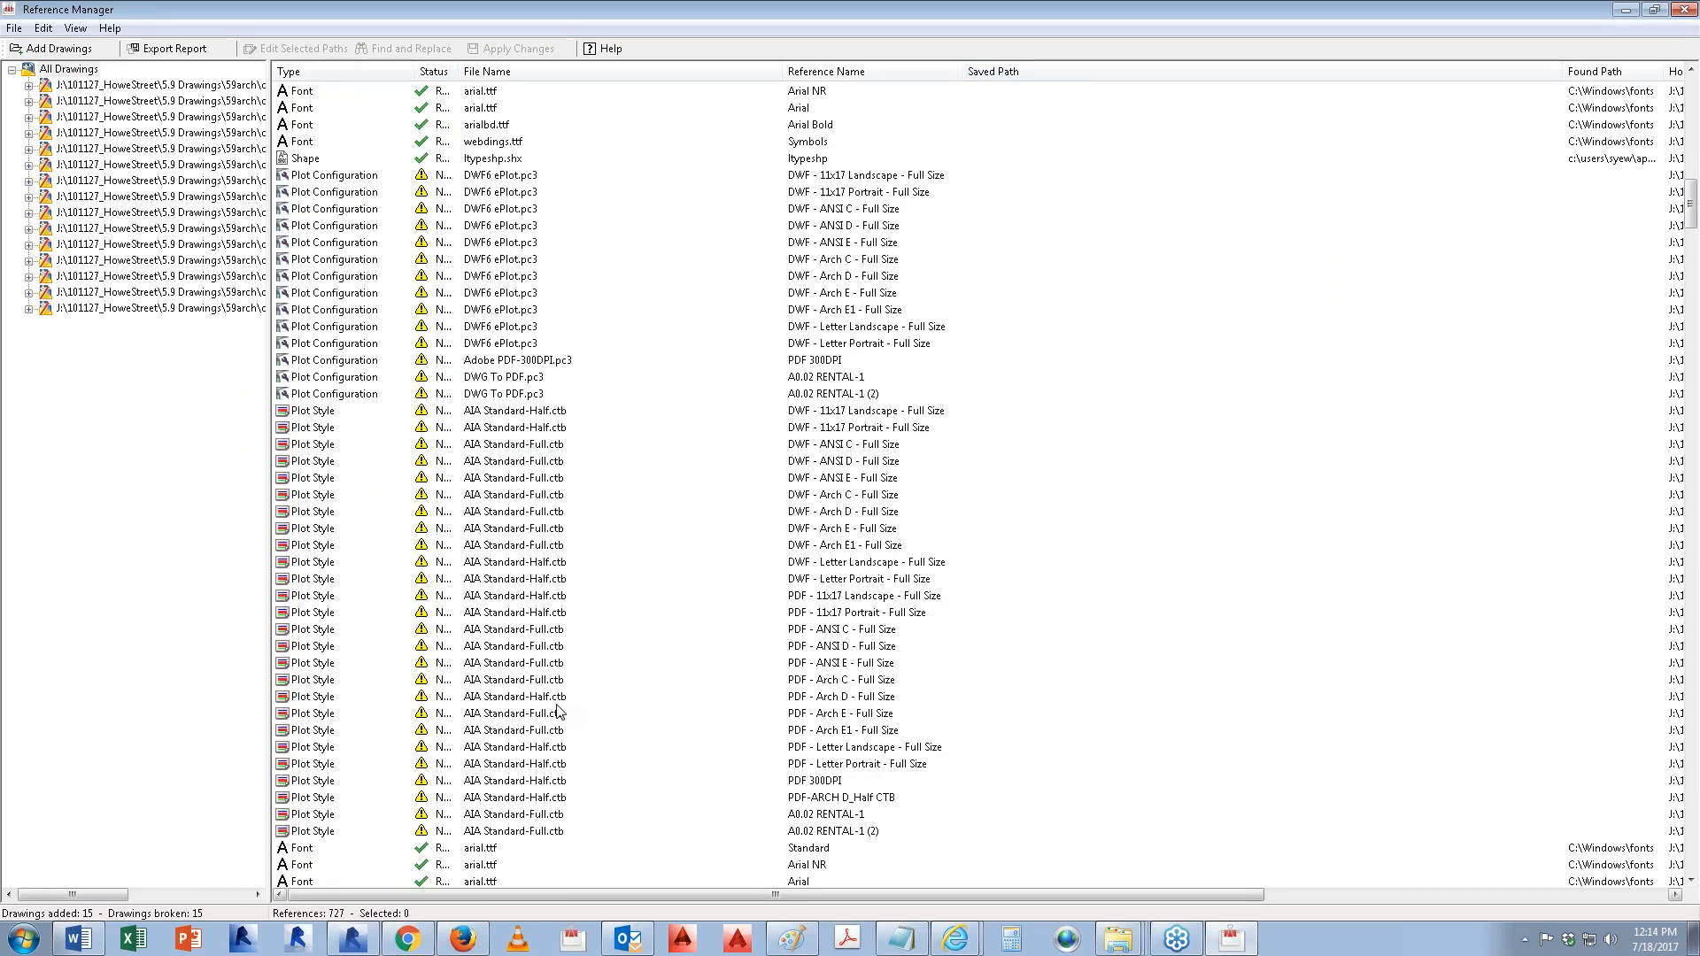
pyautogui.scroll(-7, 557, 706)
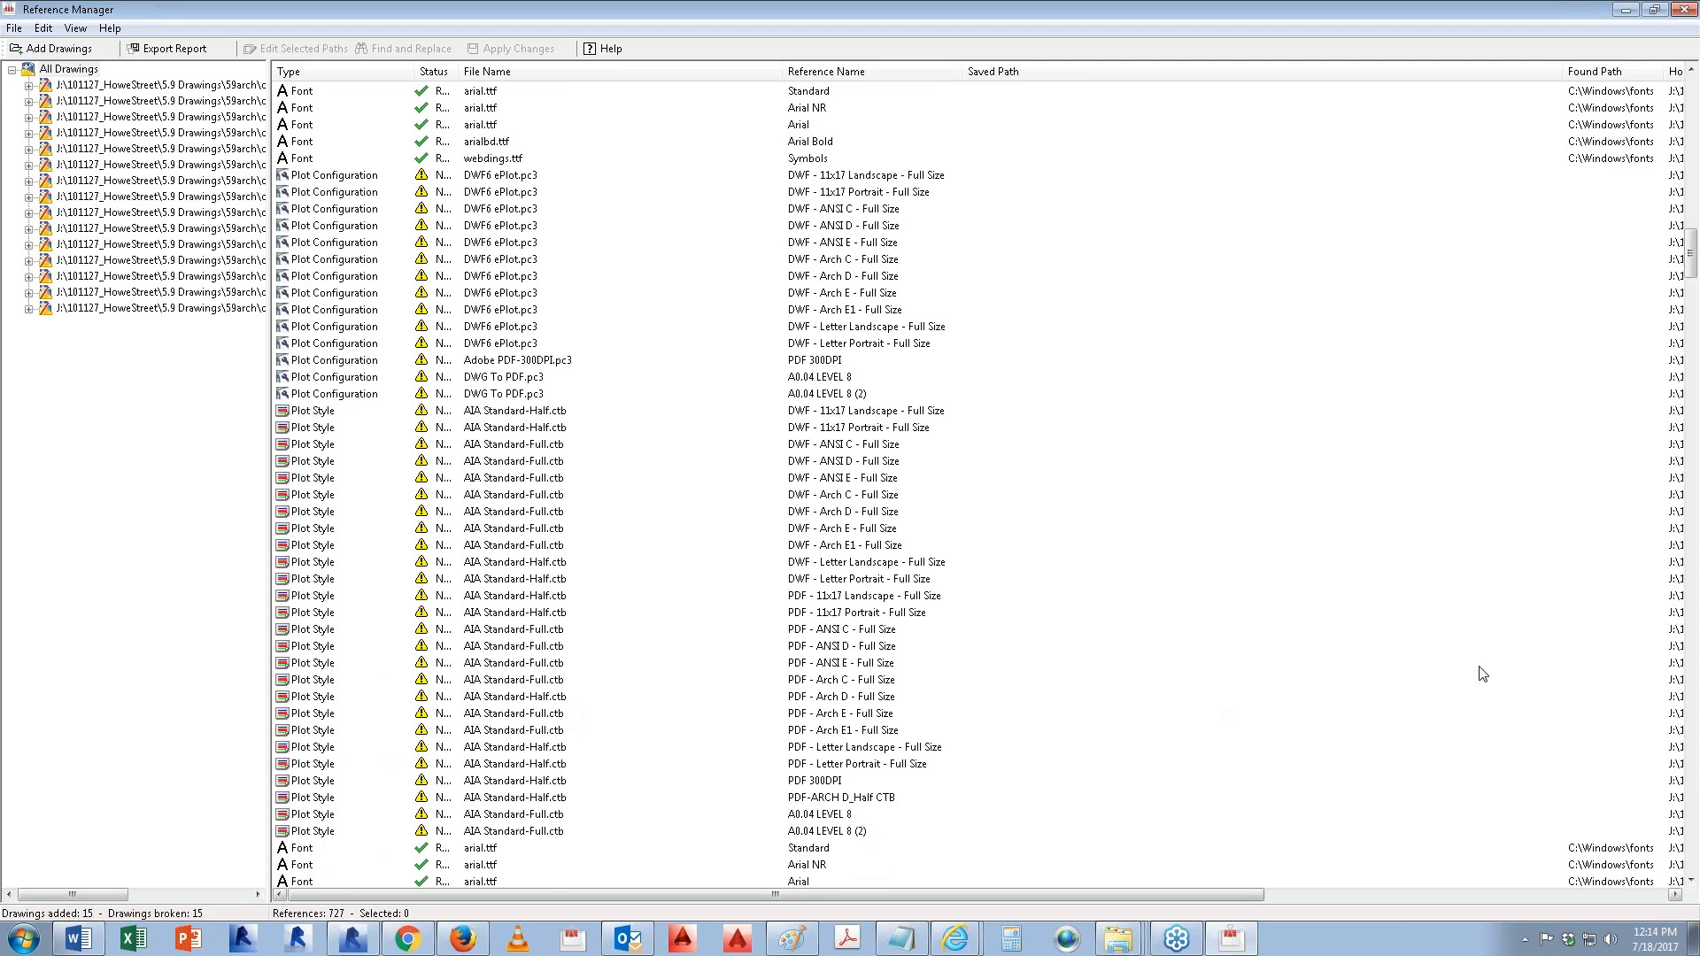
pyautogui.scroll(5, 1137, 194)
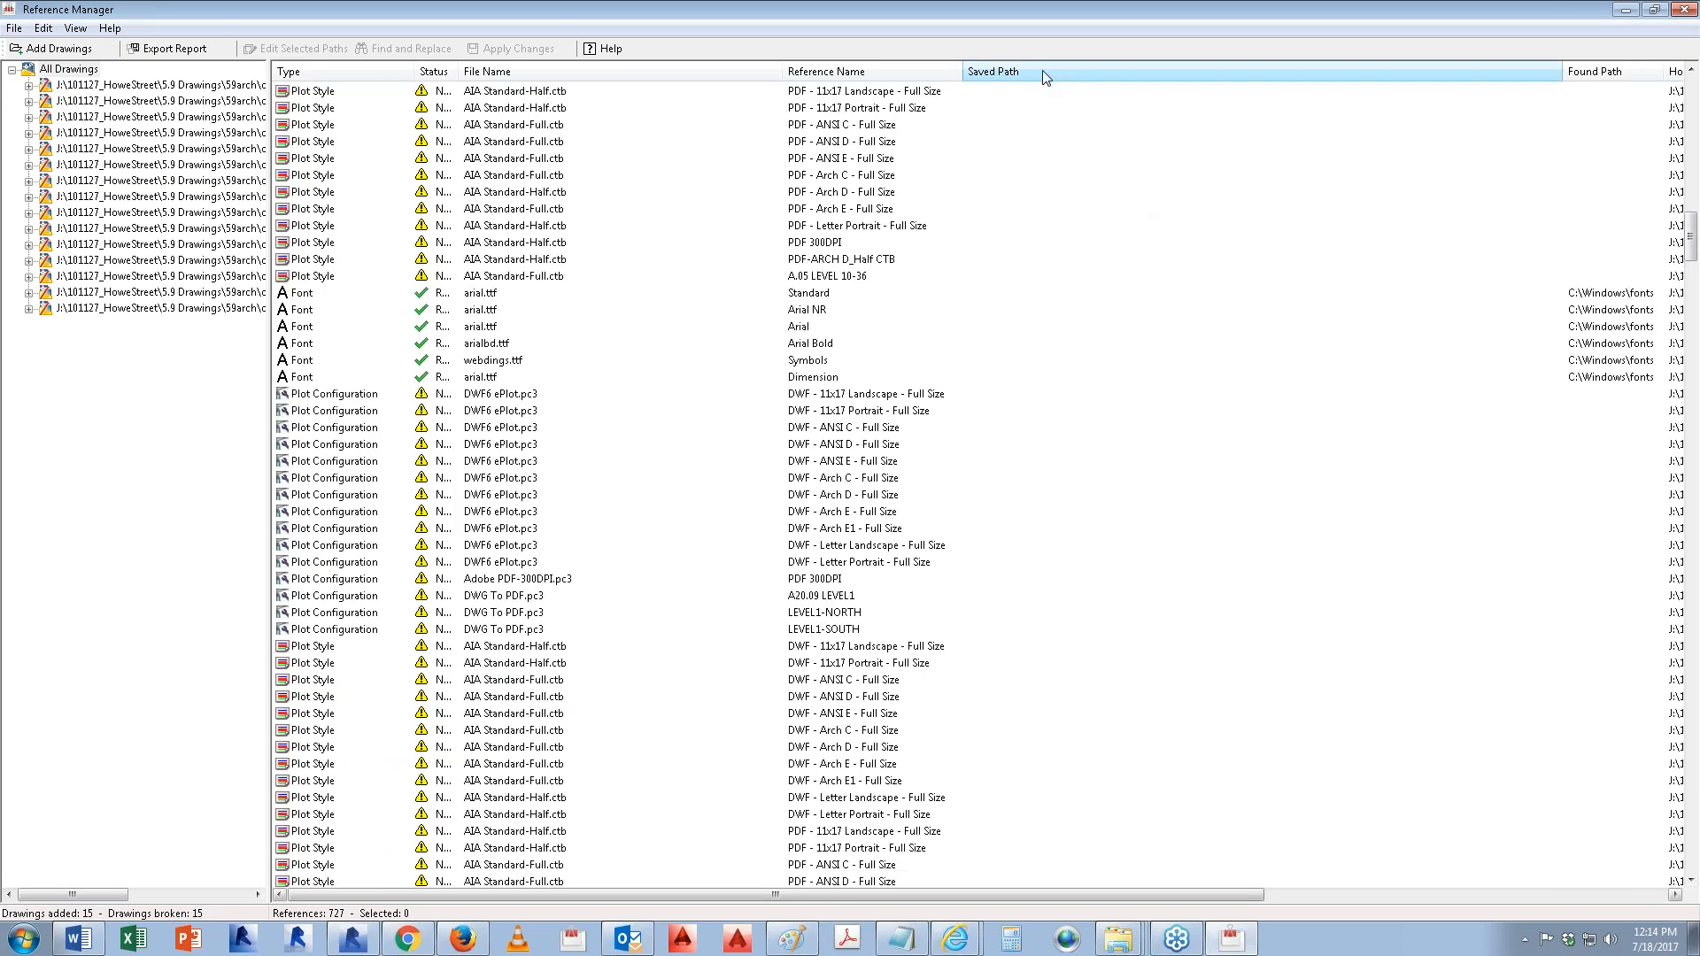
pyautogui.scroll(9, 1065, 281)
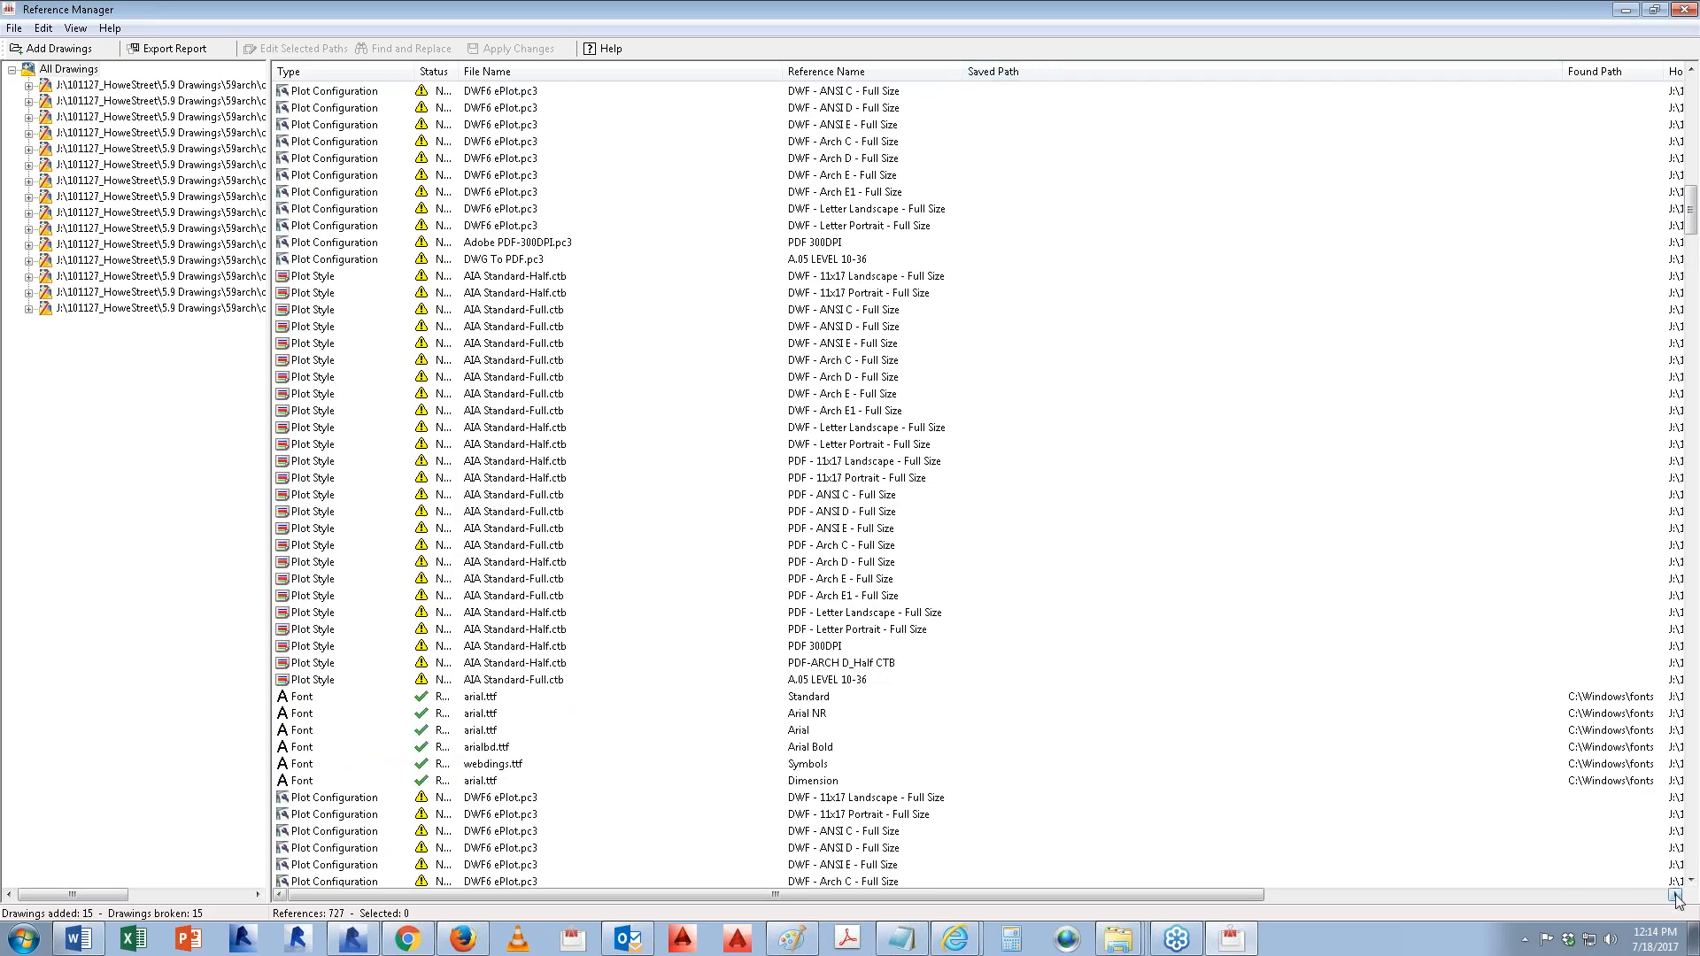
pyautogui.scroll(10, 1370, 543)
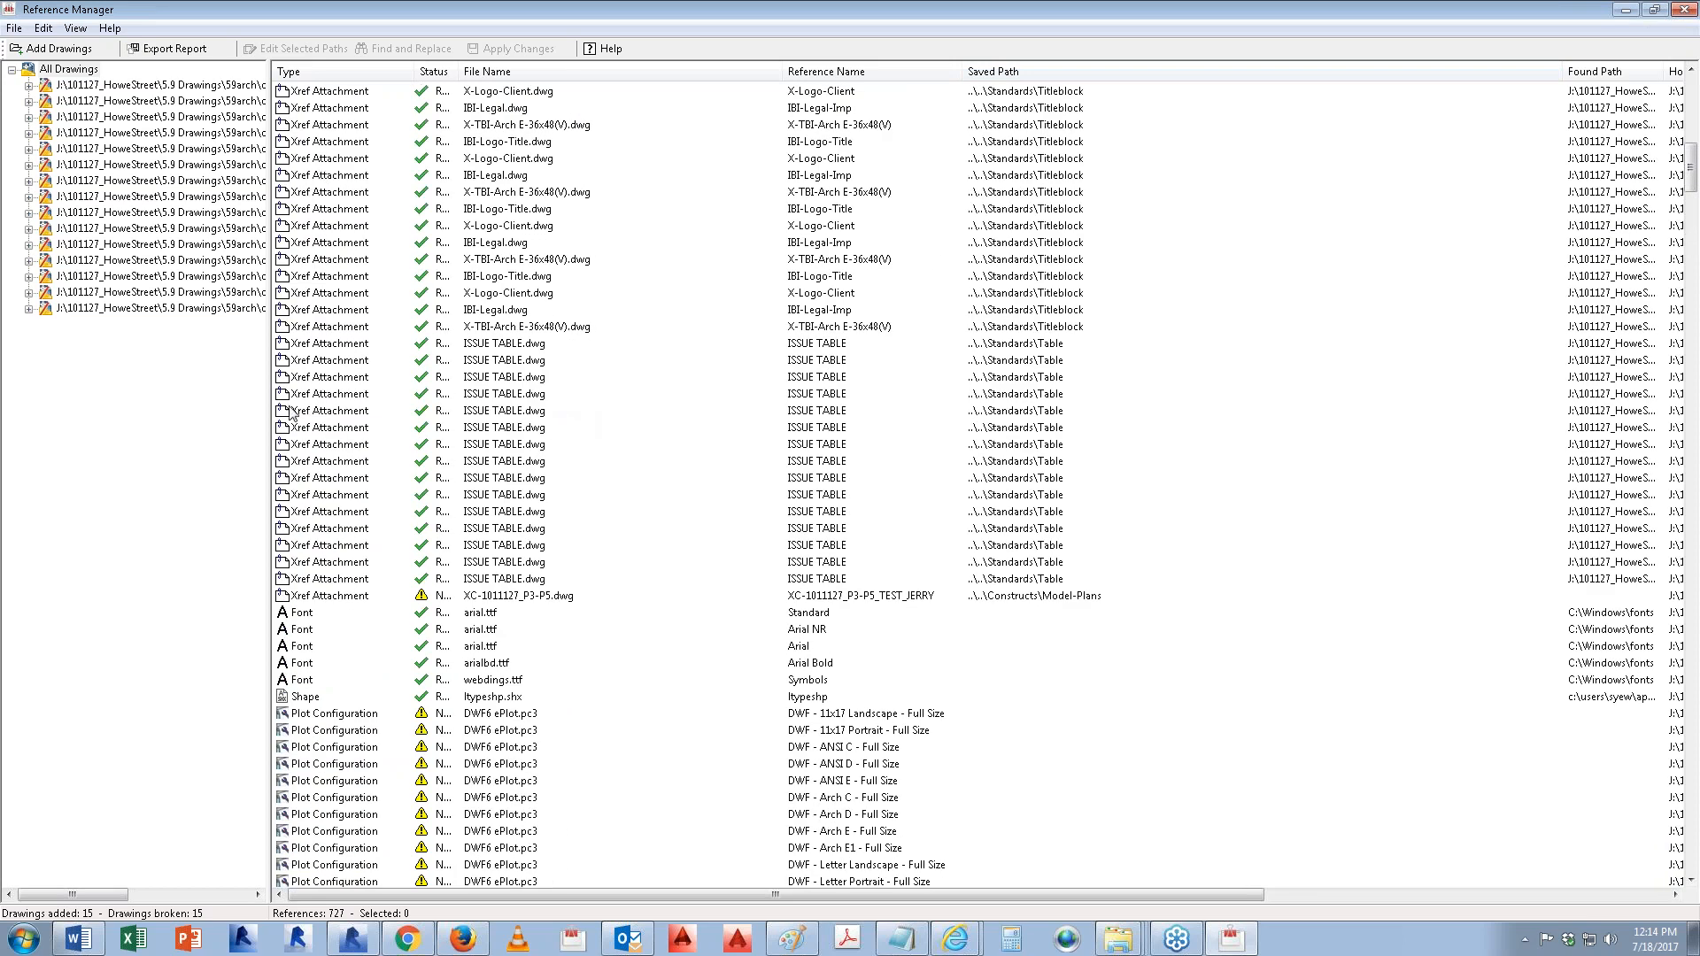
pyautogui.scroll(2, 1010, 627)
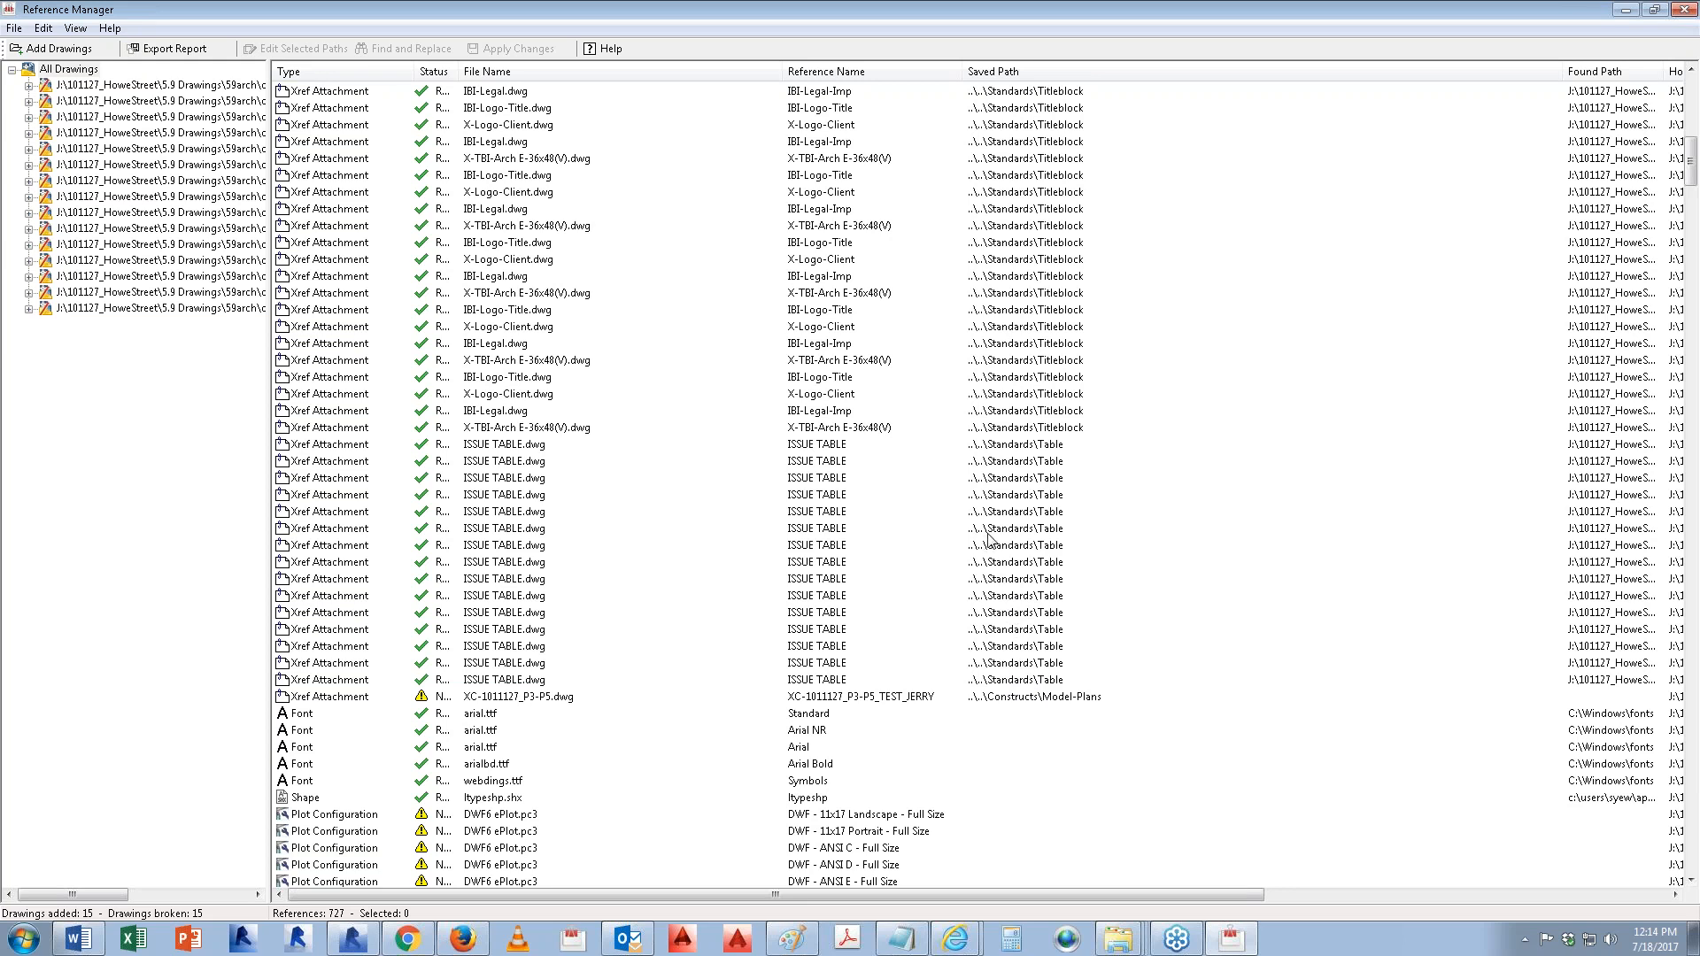
pyautogui.scroll(15, 989, 537)
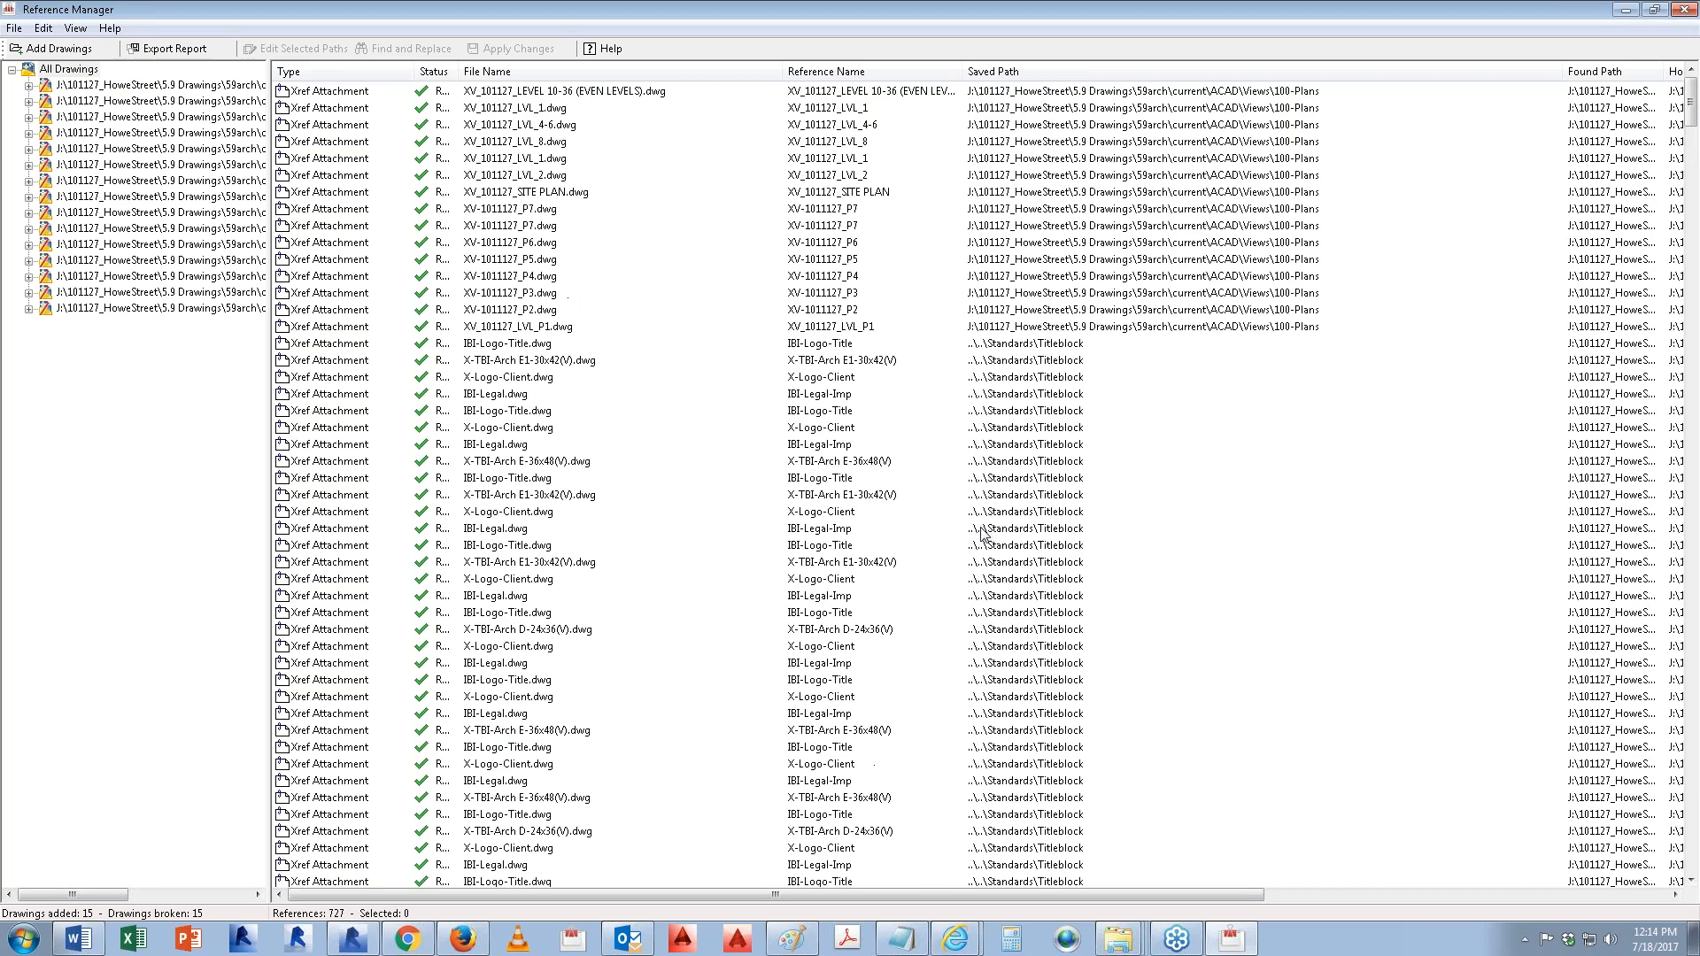
# Step: Set the saved path of the XV xrefs stored under the full J: drive path to ..\..\Views\100-Plans and apply the changes
pyautogui.click(1255, 327)
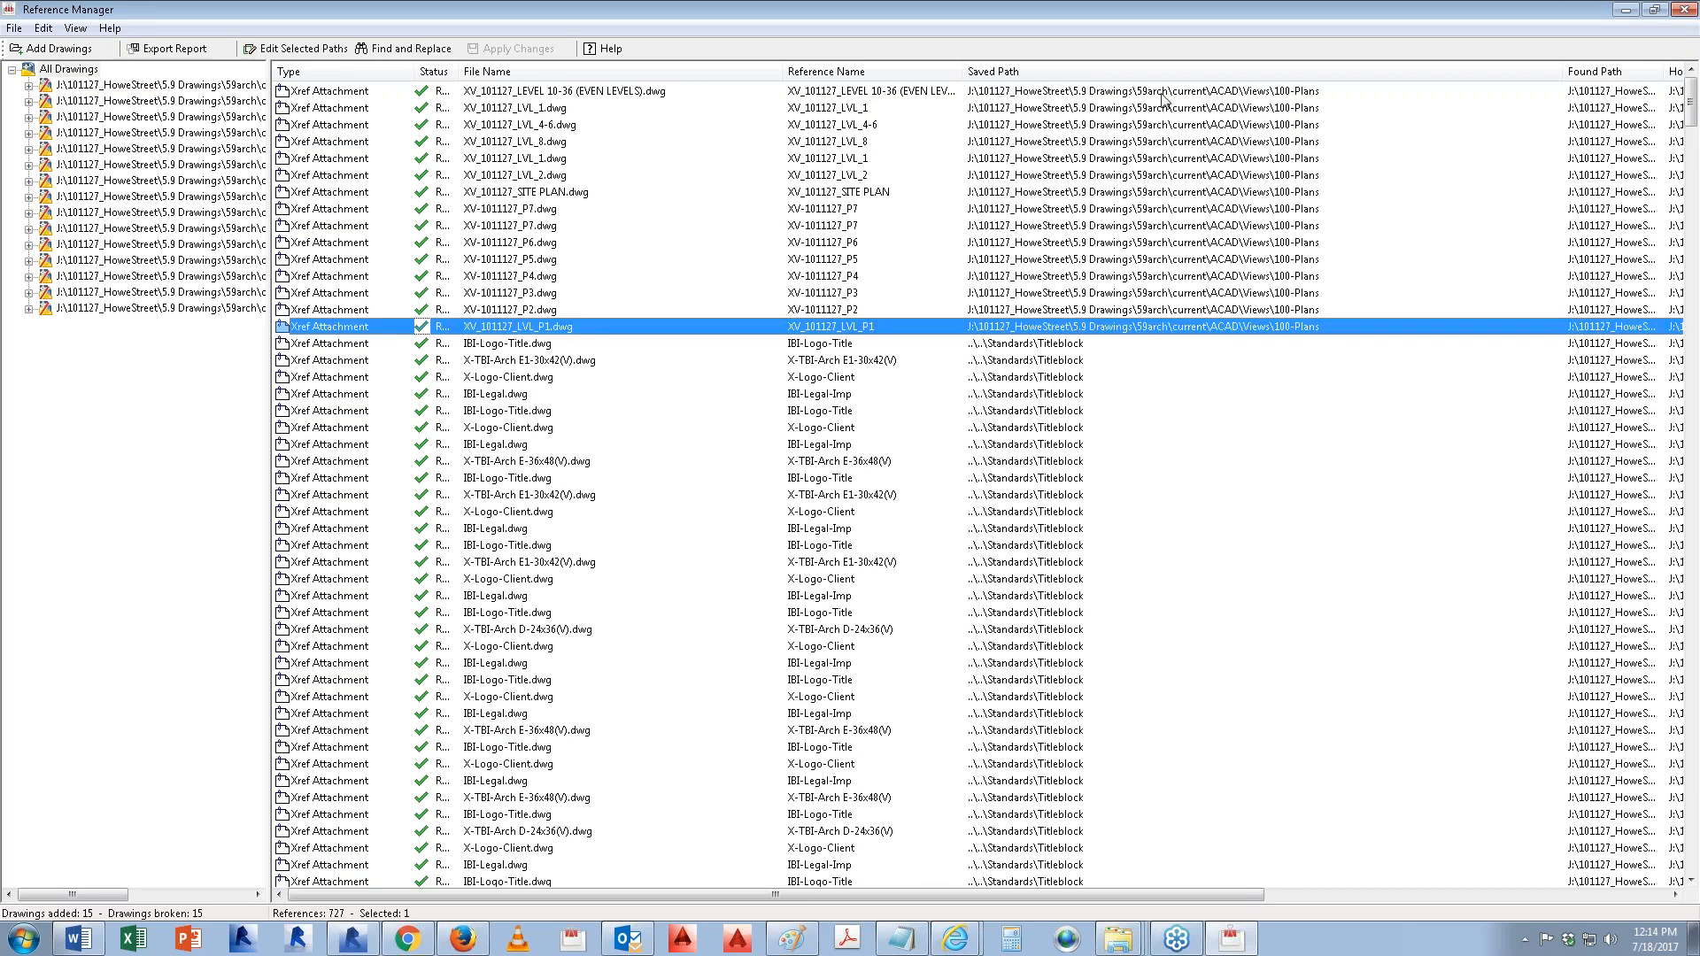
pyautogui.keyDown('shift'); pyautogui.click(1200, 100); pyautogui.keyUp('shift')
pyautogui.rightClick(1201, 100)
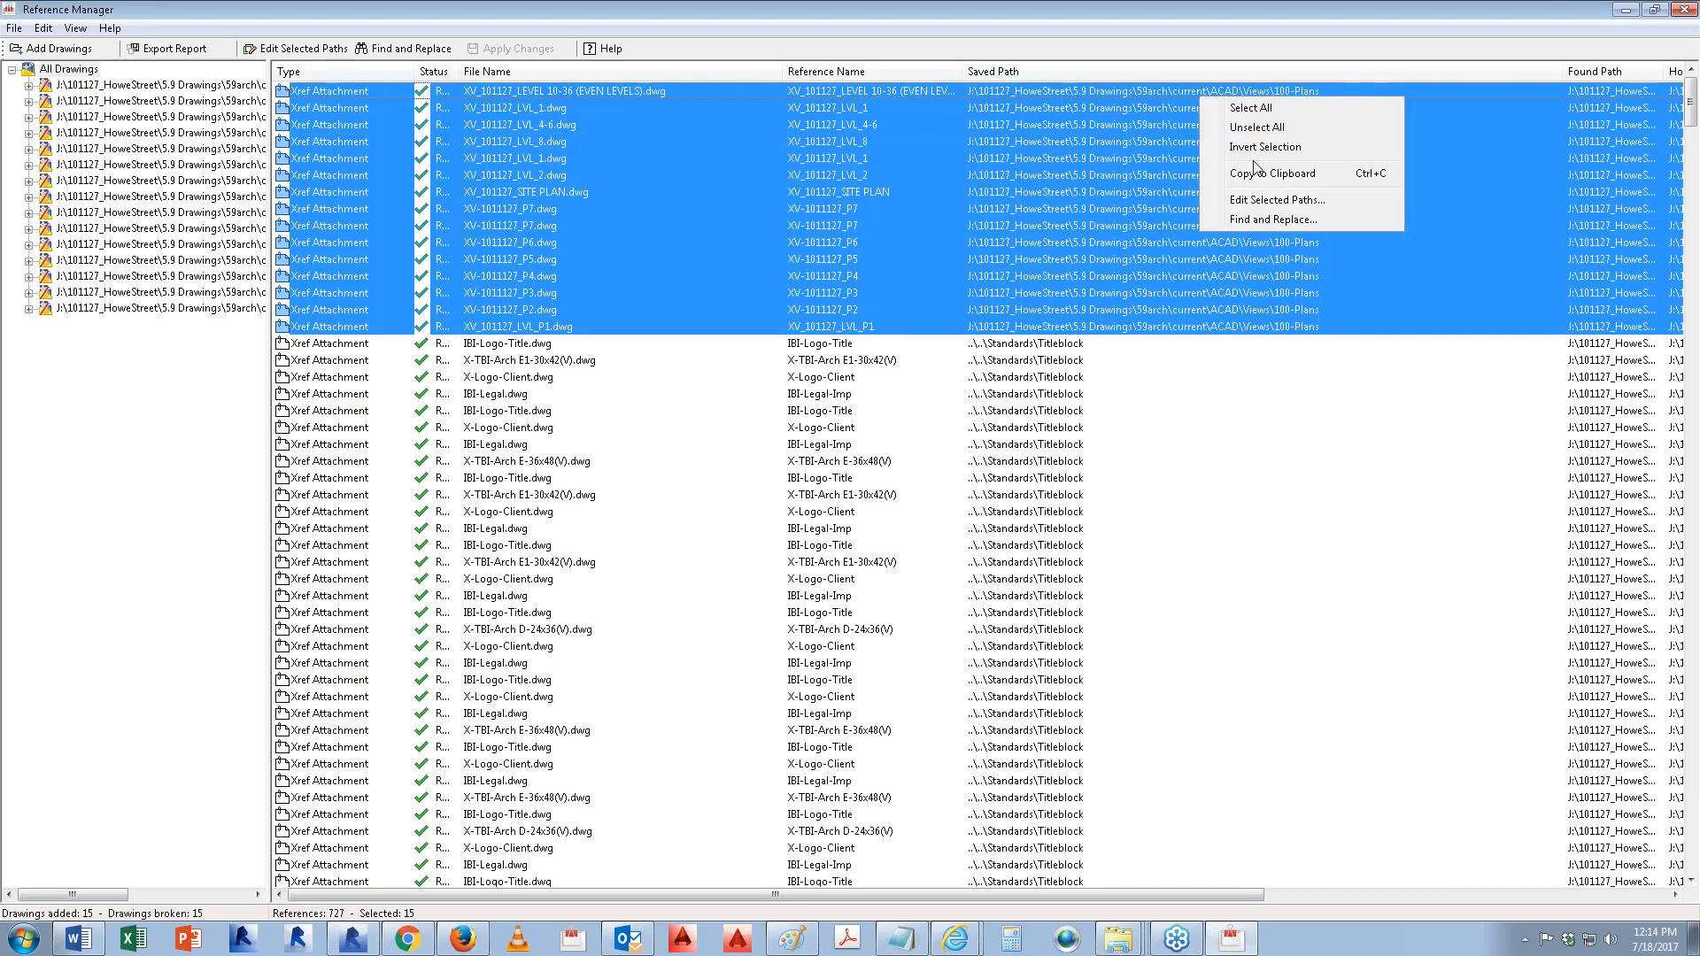
pyautogui.click(1272, 201)
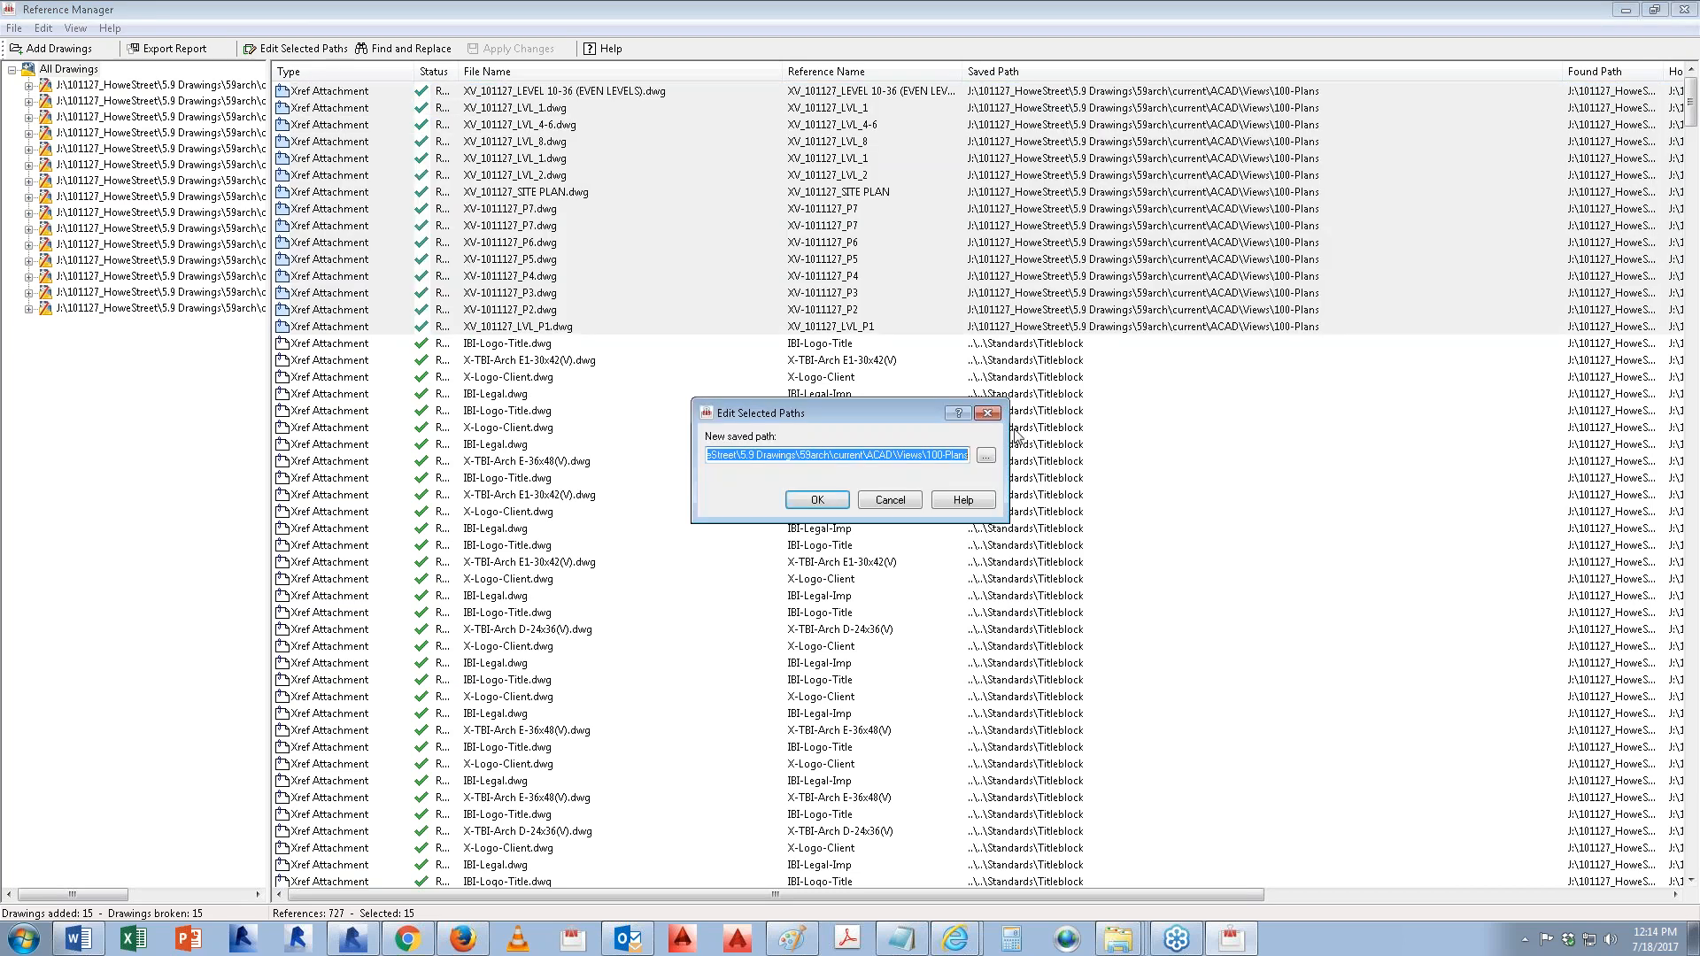
pyautogui.click(888, 454)
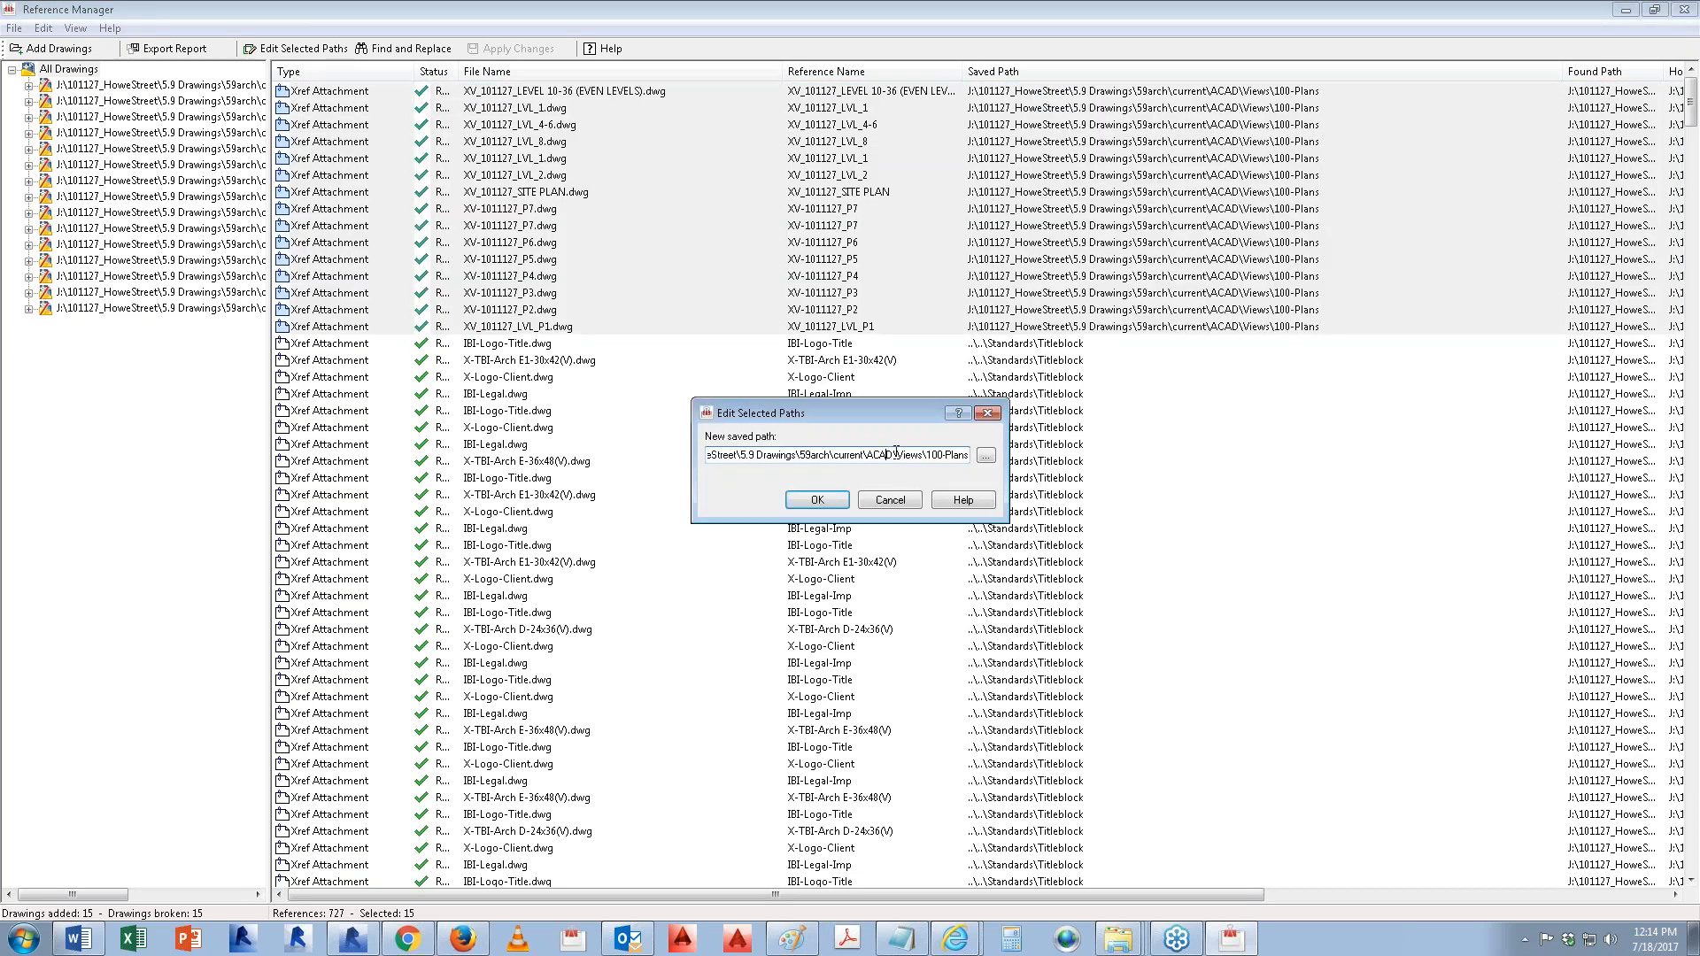
pyautogui.moveTo(893, 453); pyautogui.dragTo(652, 433)
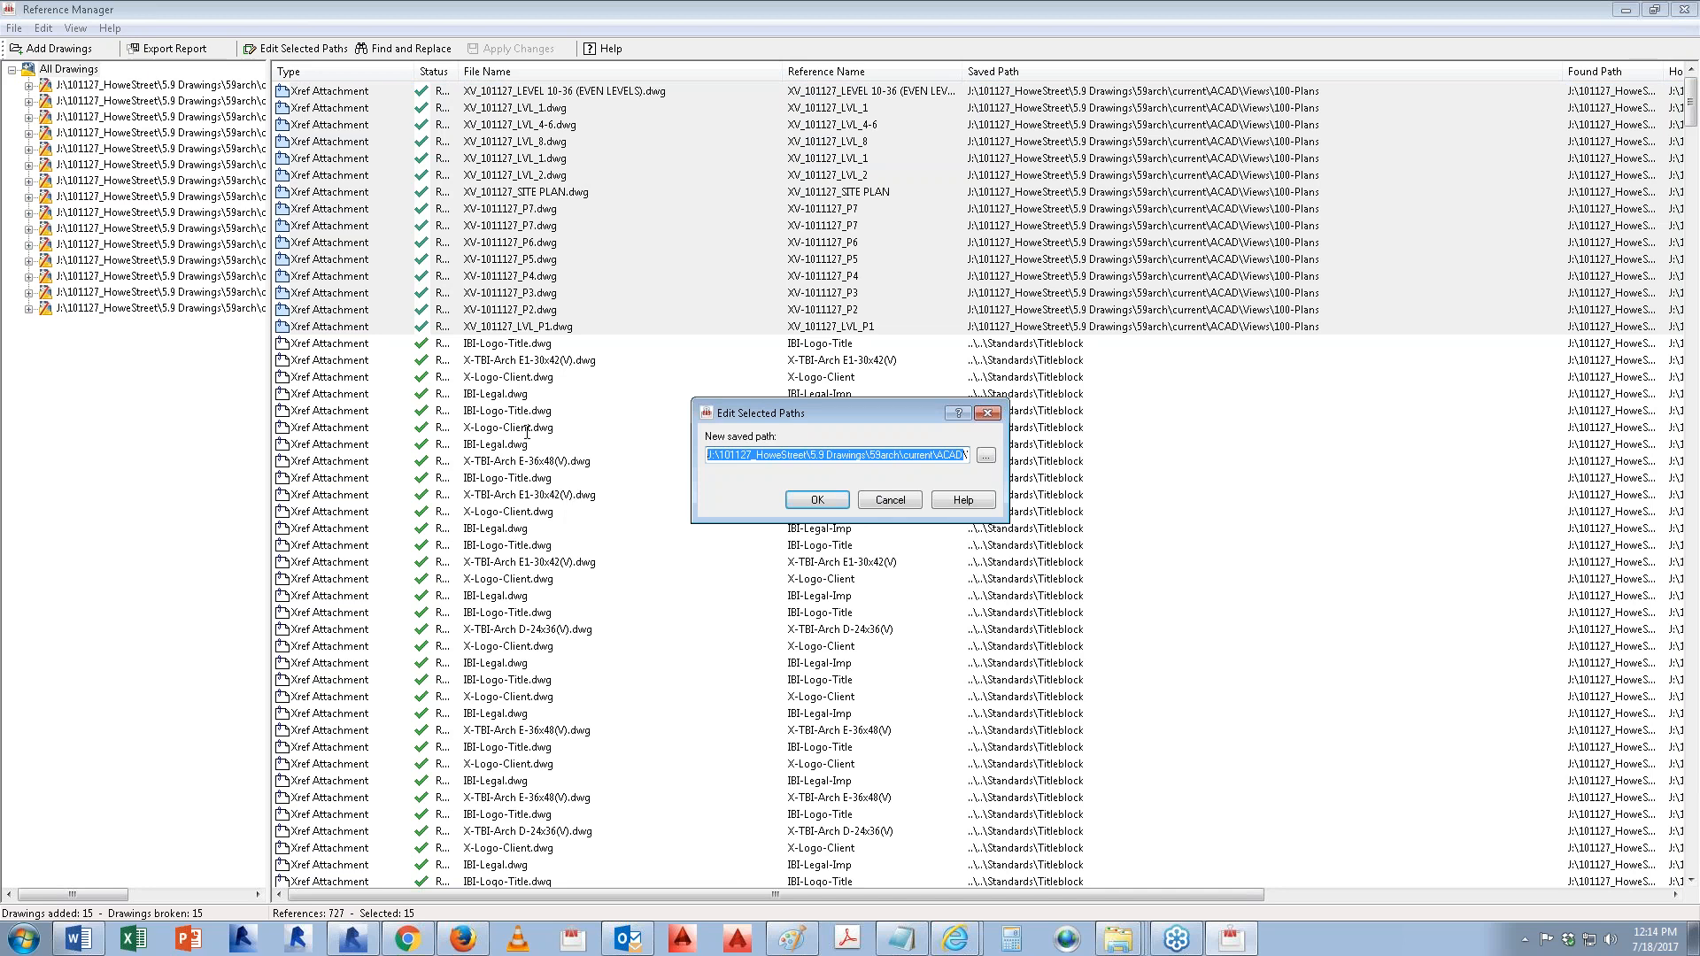
pyautogui.press('BackSpace')
pyautogui.write('..\\..\\Views\\100-Plans')
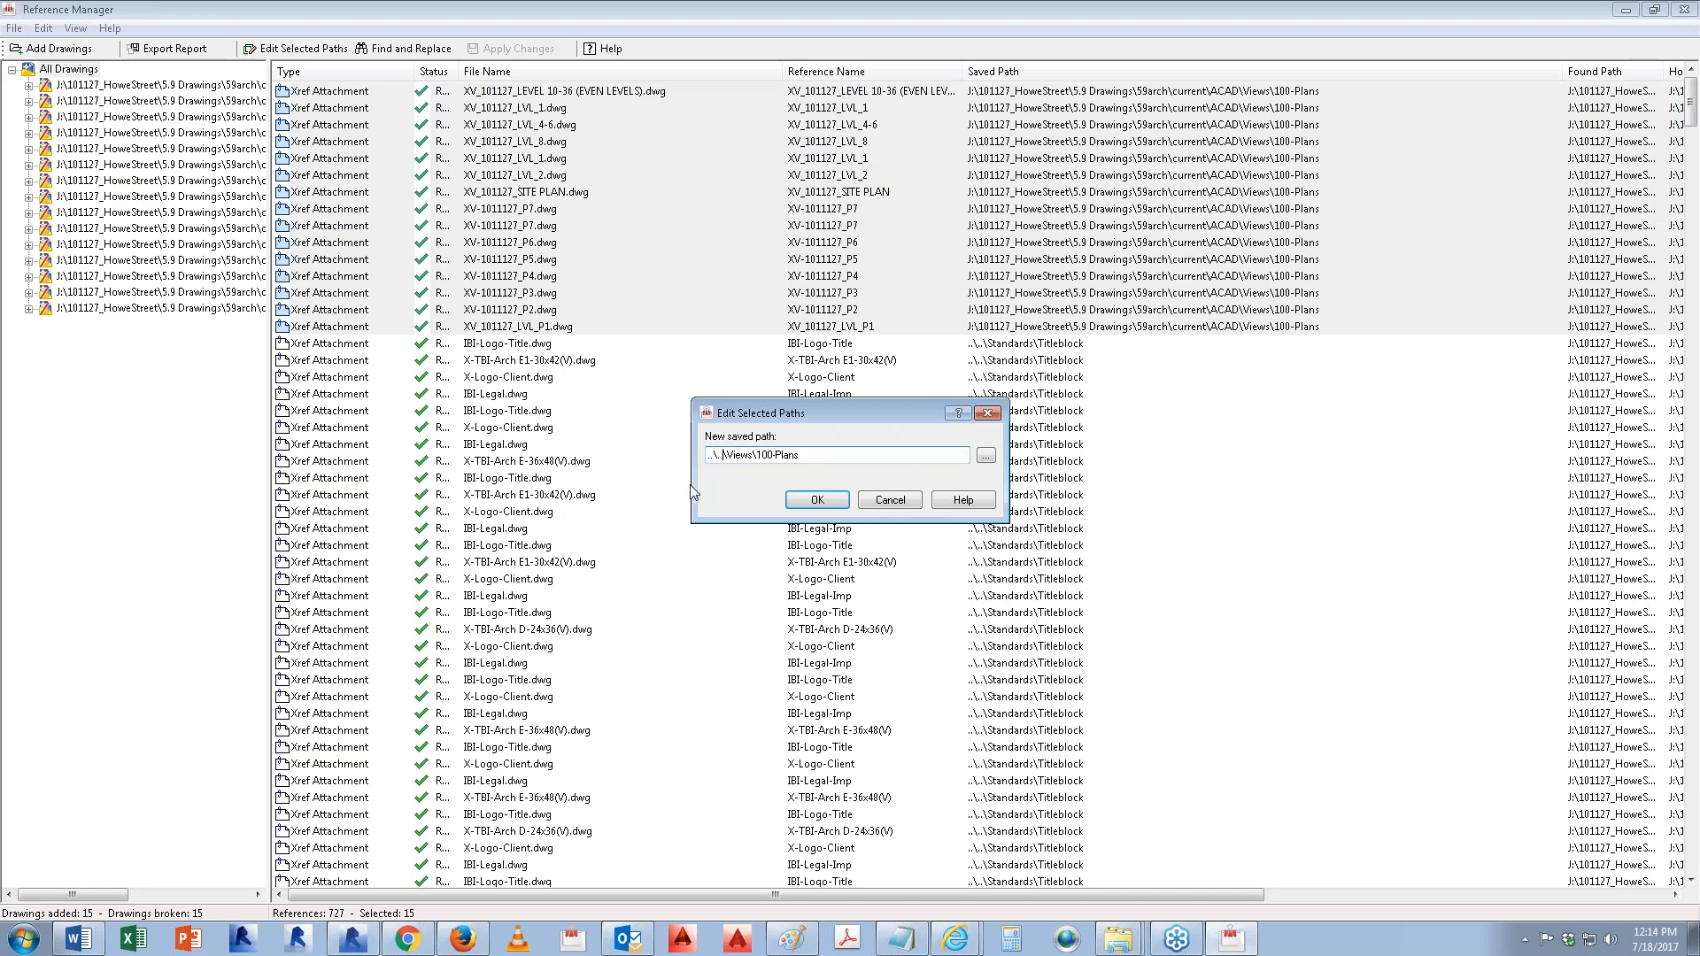
pyautogui.click(816, 500)
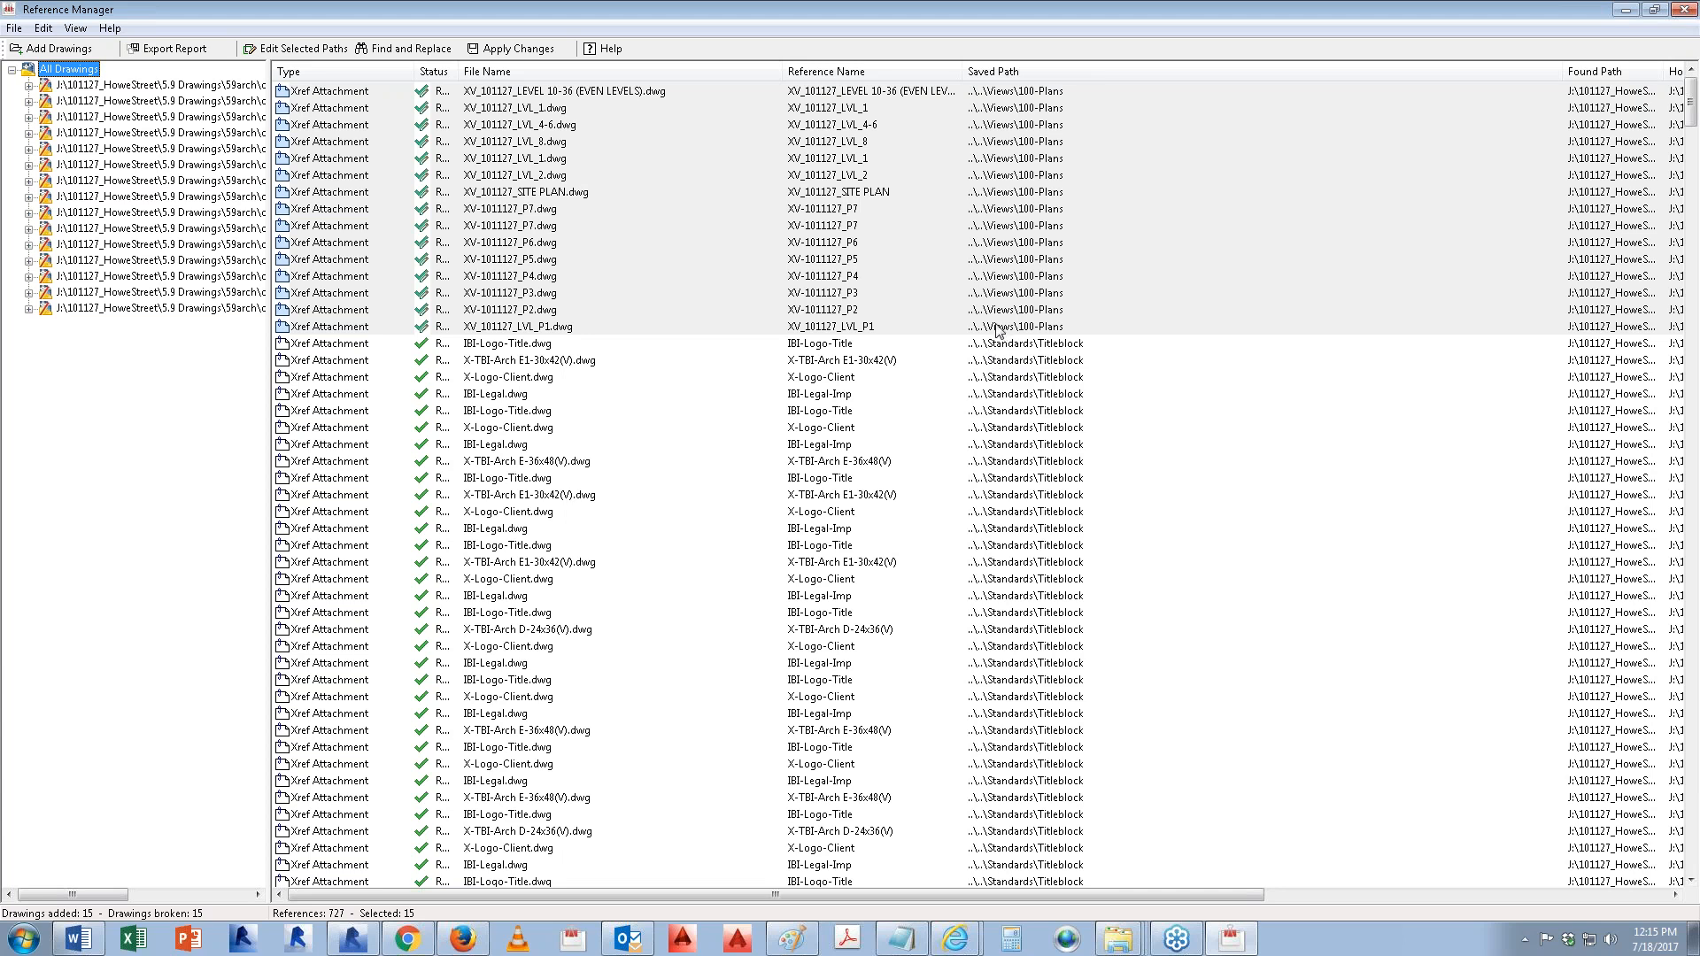
pyautogui.scroll(-3, 1069, 571)
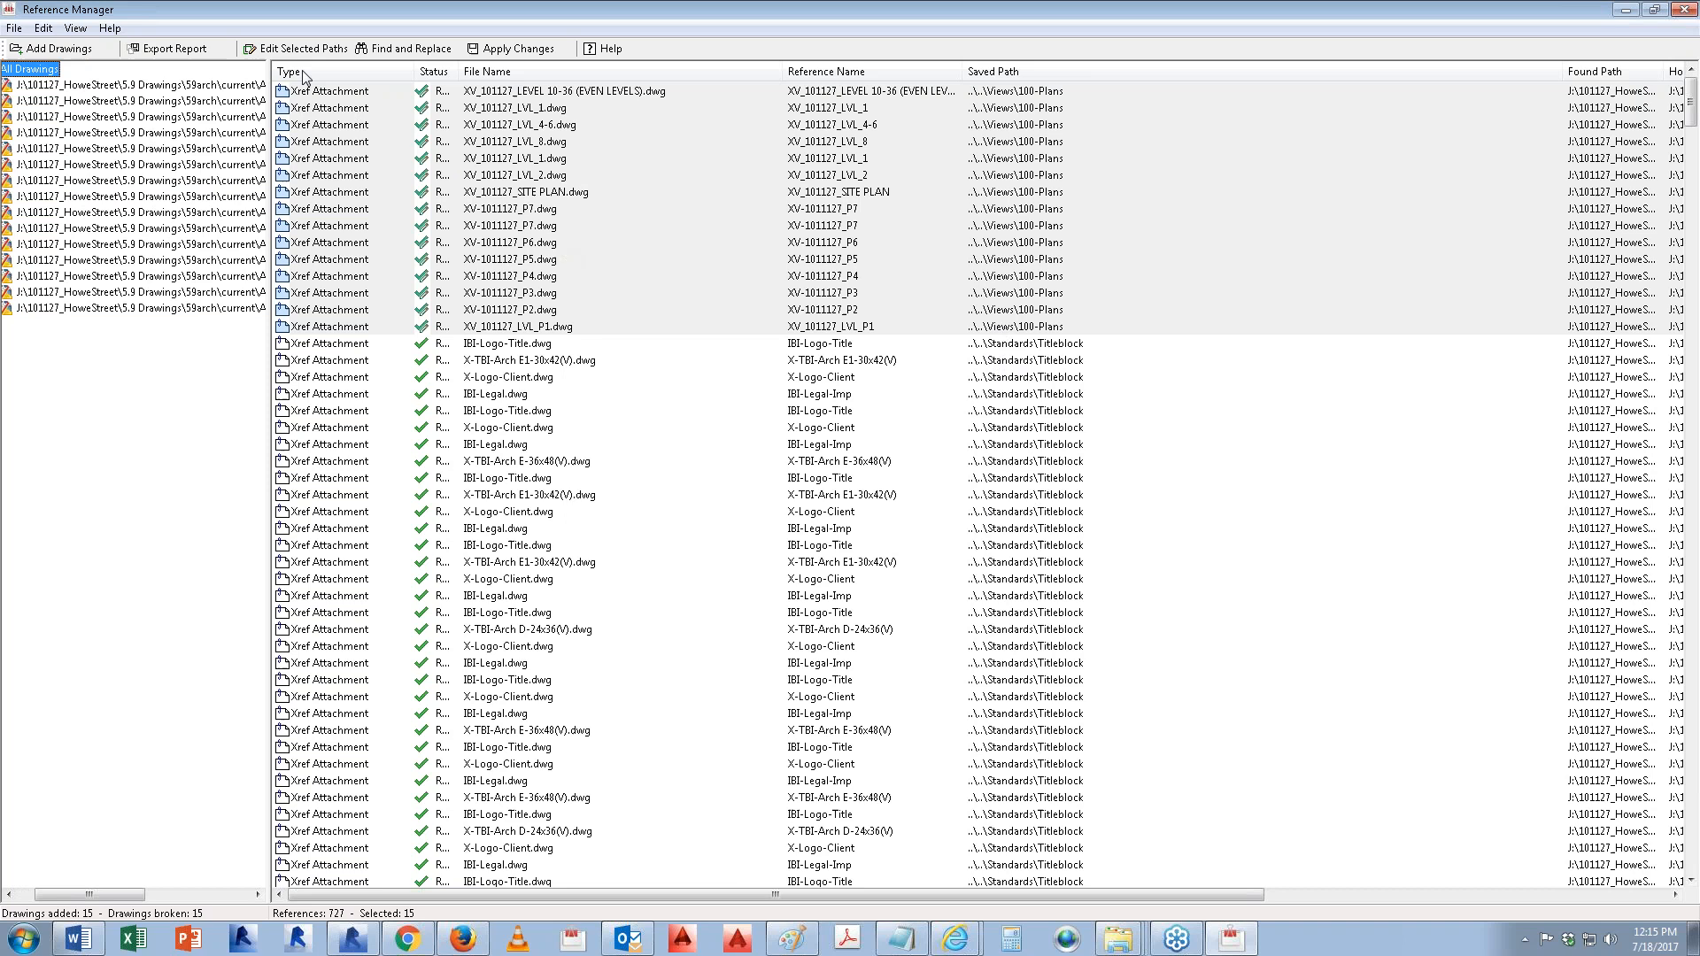
pyautogui.click(521, 49)
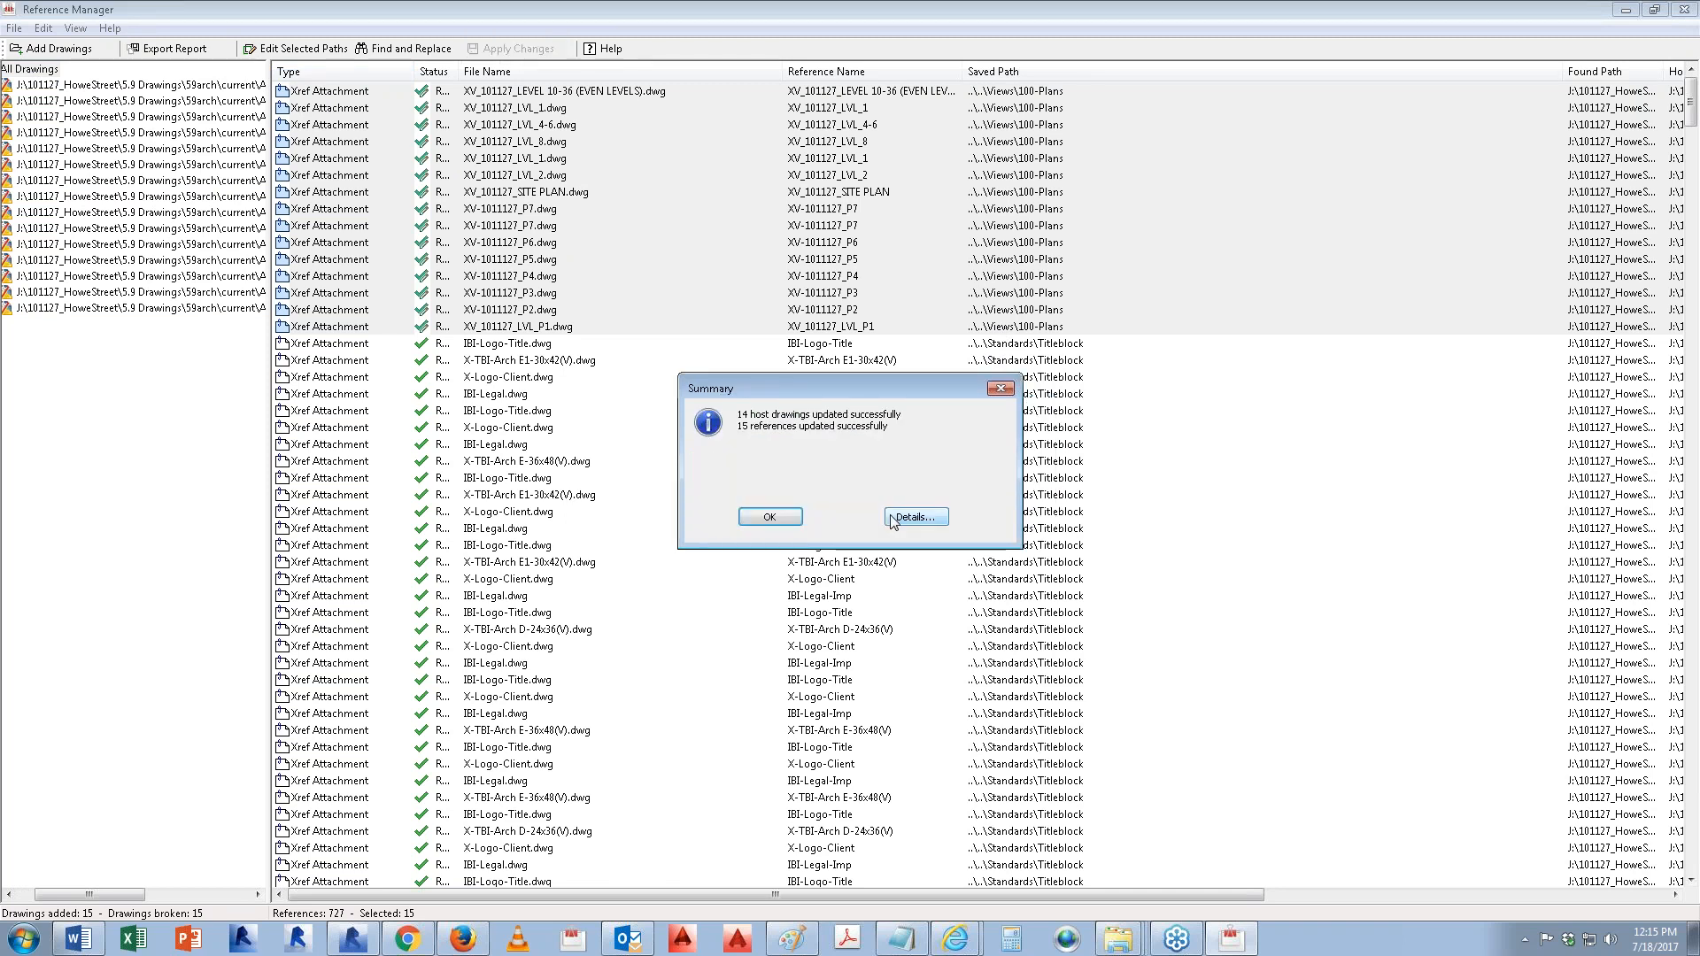
# Step: Dismiss the update summary and examine the saved paths and statuses throughout the reference list
pyautogui.click(768, 517)
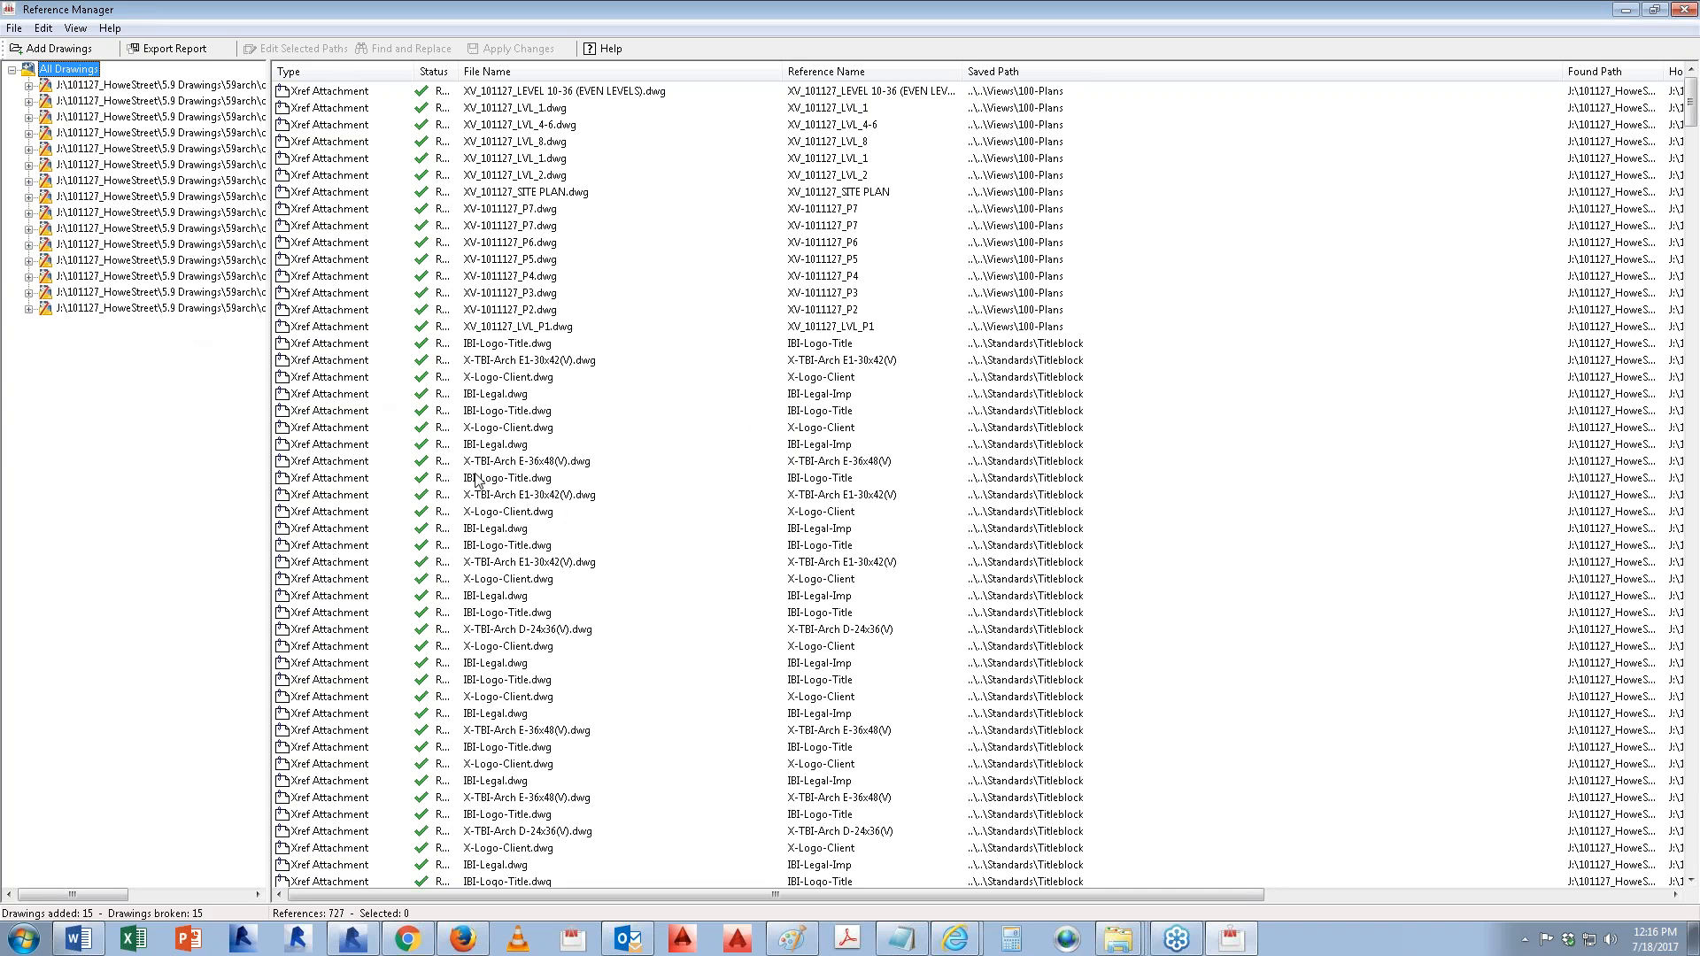
pyautogui.click(342, 748)
pyautogui.scroll(-1, 351, 429)
pyautogui.scroll(-20, 352, 429)
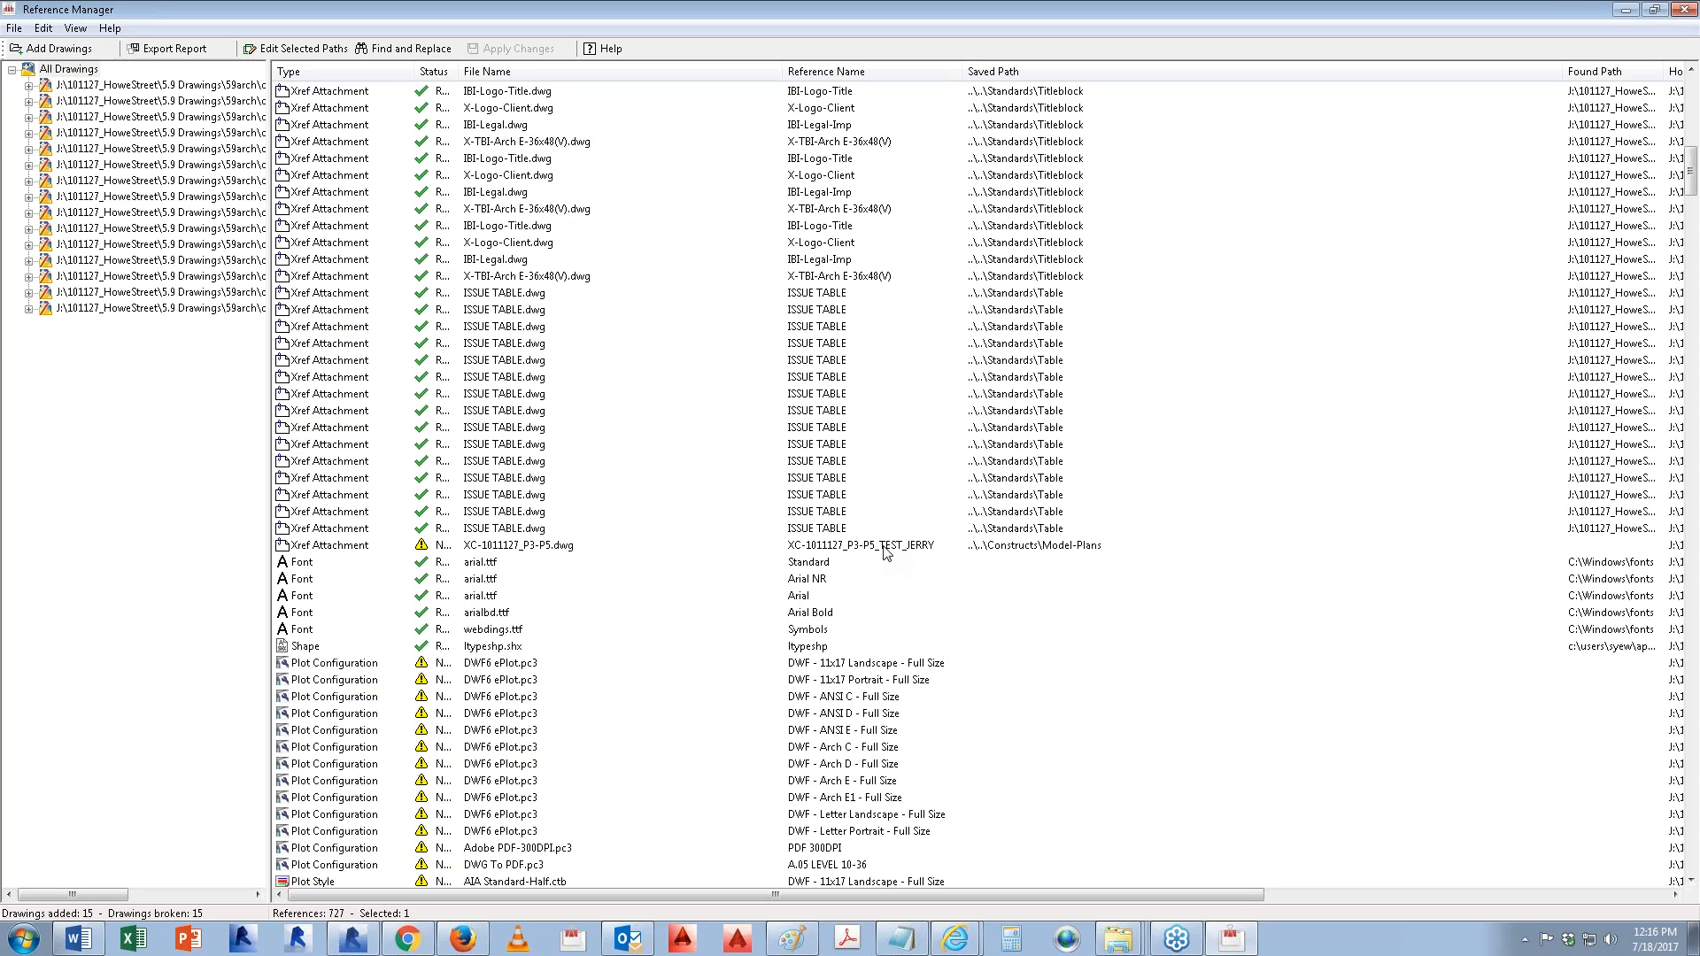
pyautogui.scroll(-4, 580, 643)
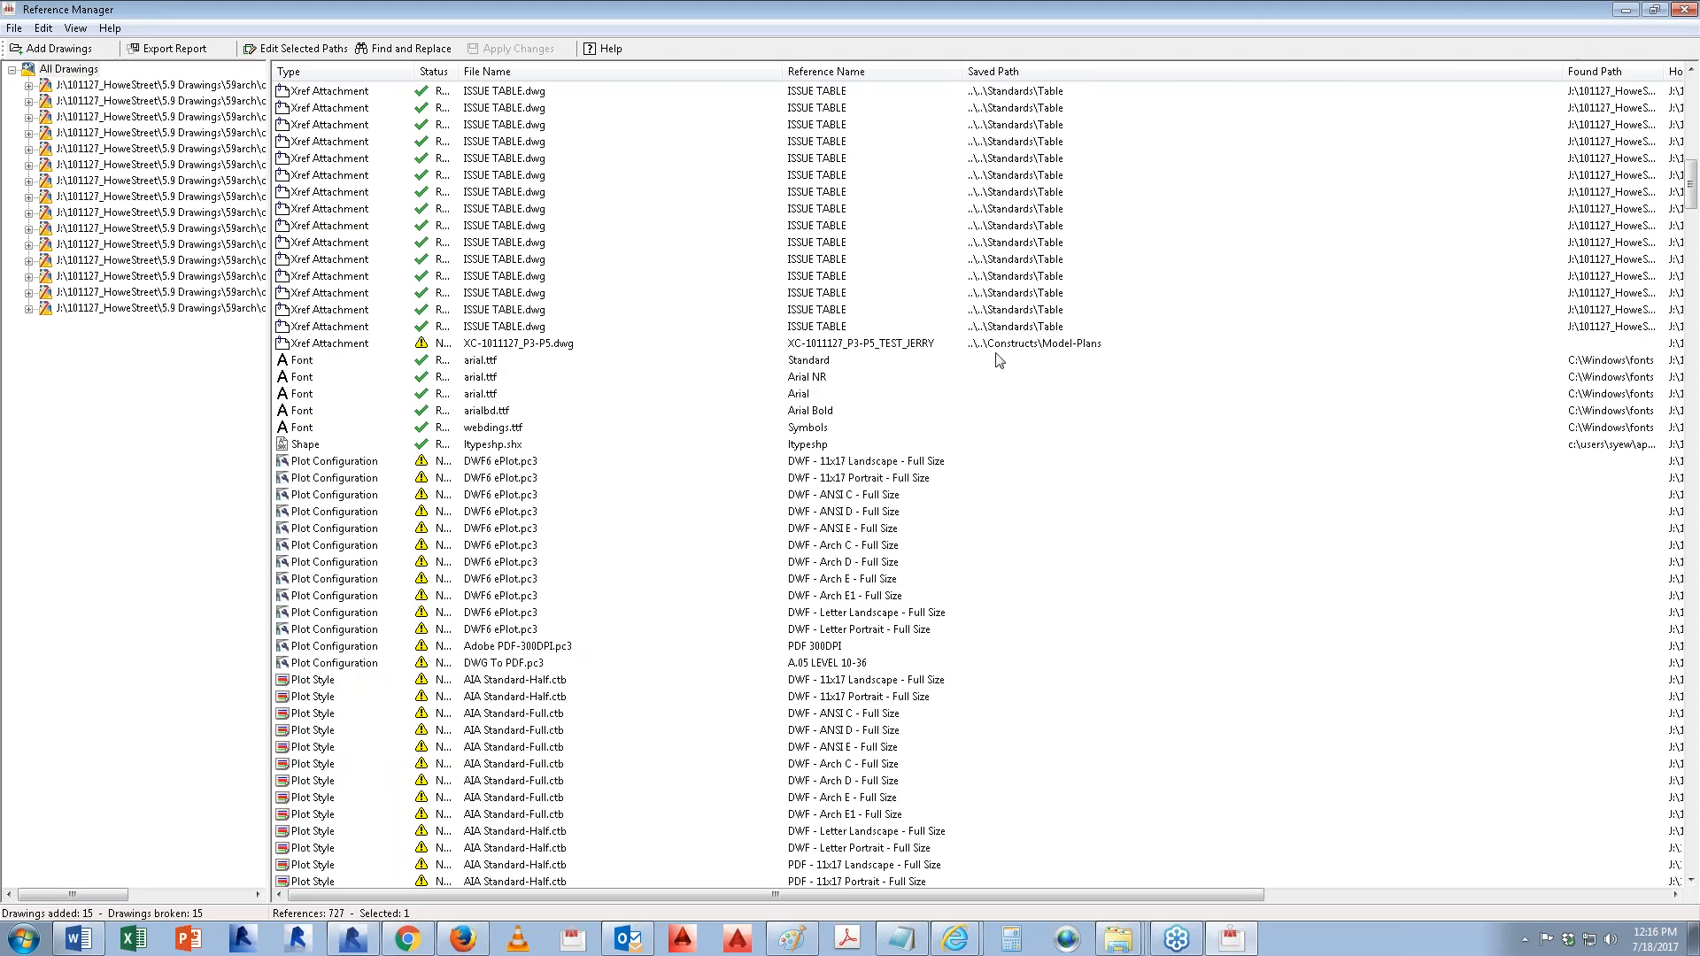
pyautogui.scroll(9, 970, 463)
pyautogui.scroll(13, 970, 463)
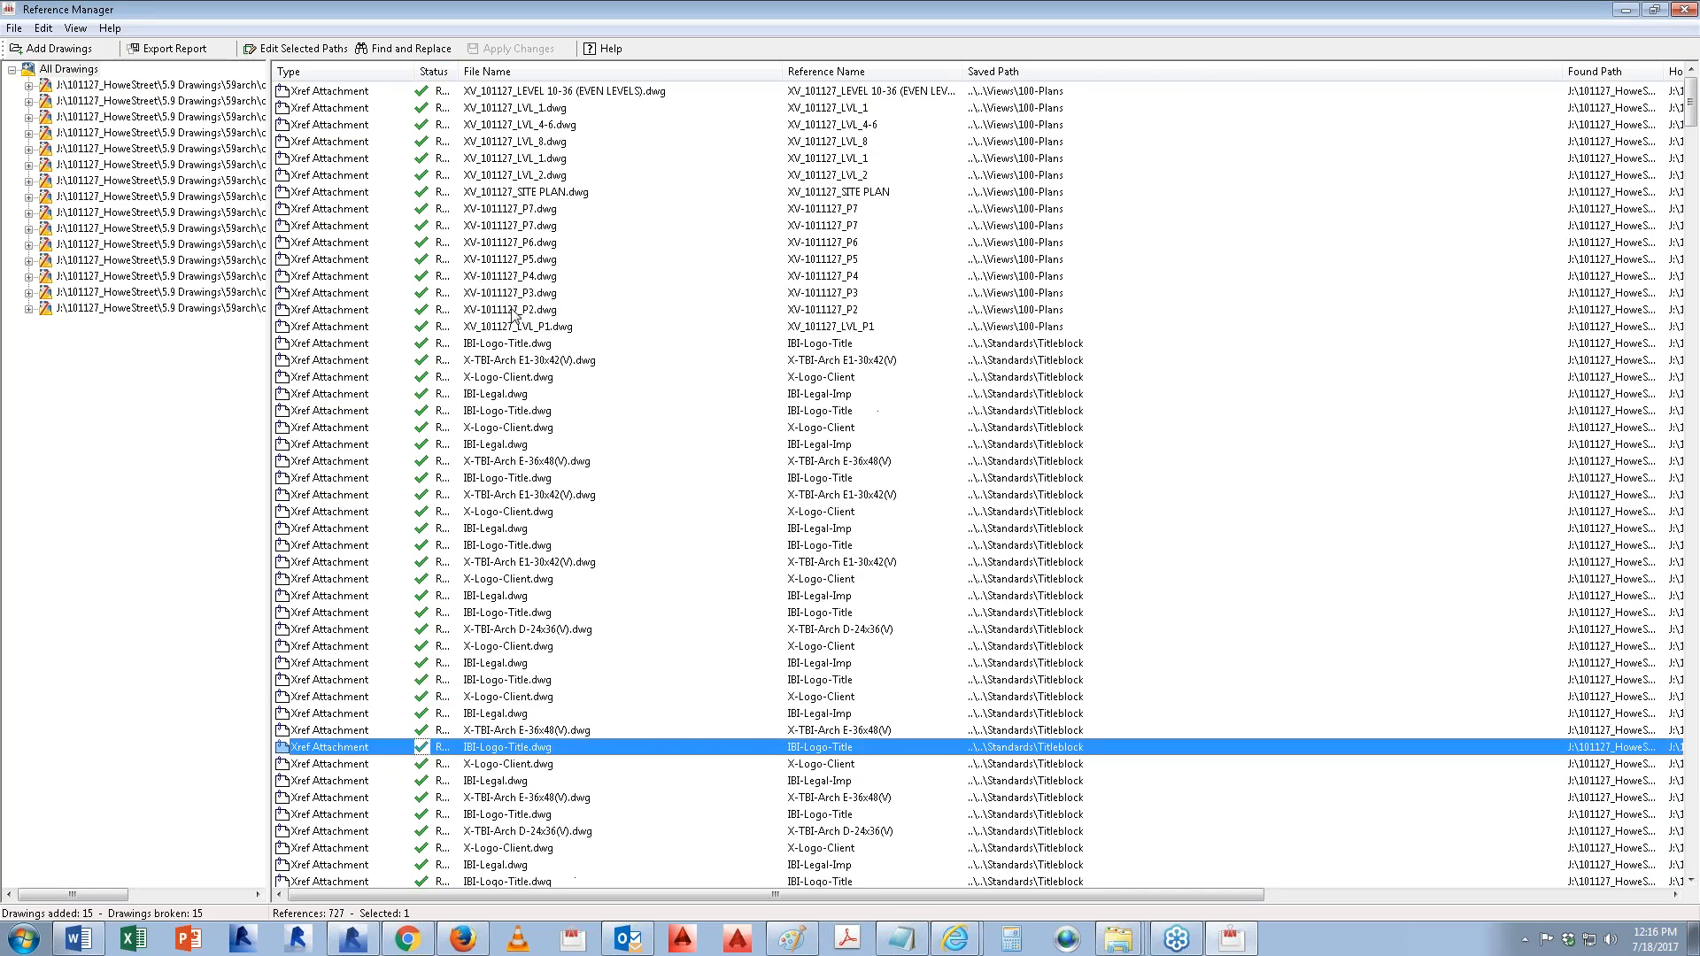
# Step: Remove all loaded drawings from Reference Manager and bring up the CD02-Plans folder window over it, moved slightly higher
pyautogui.click(15, 30)
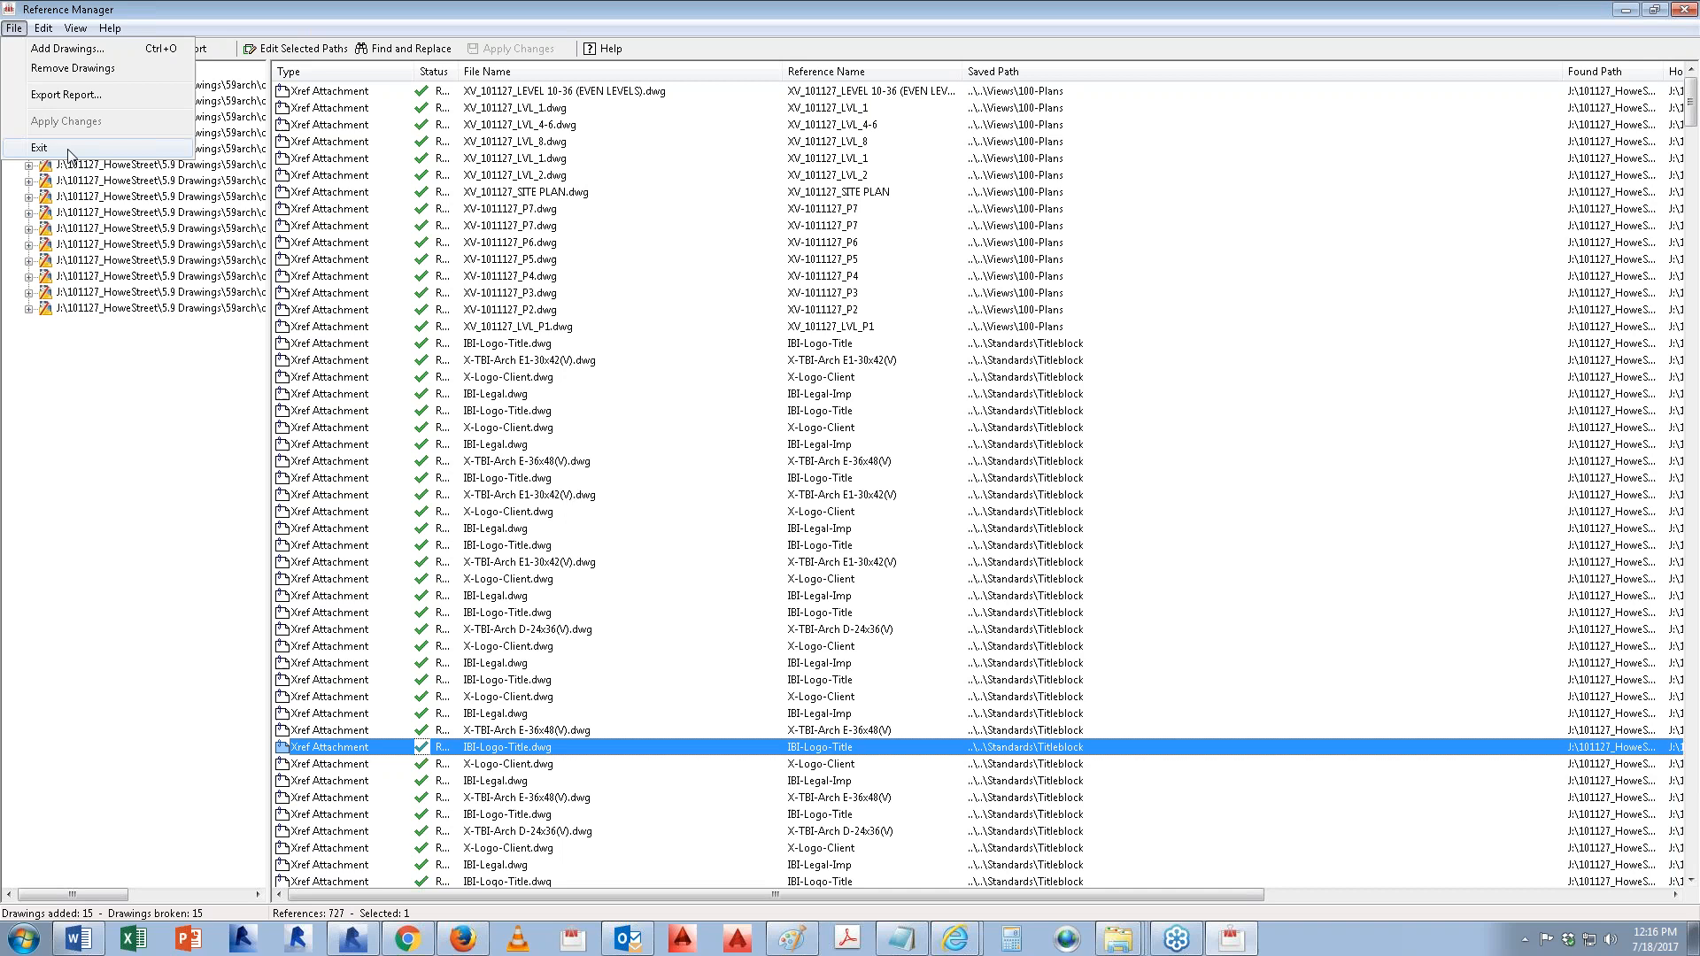
pyautogui.click(72, 71)
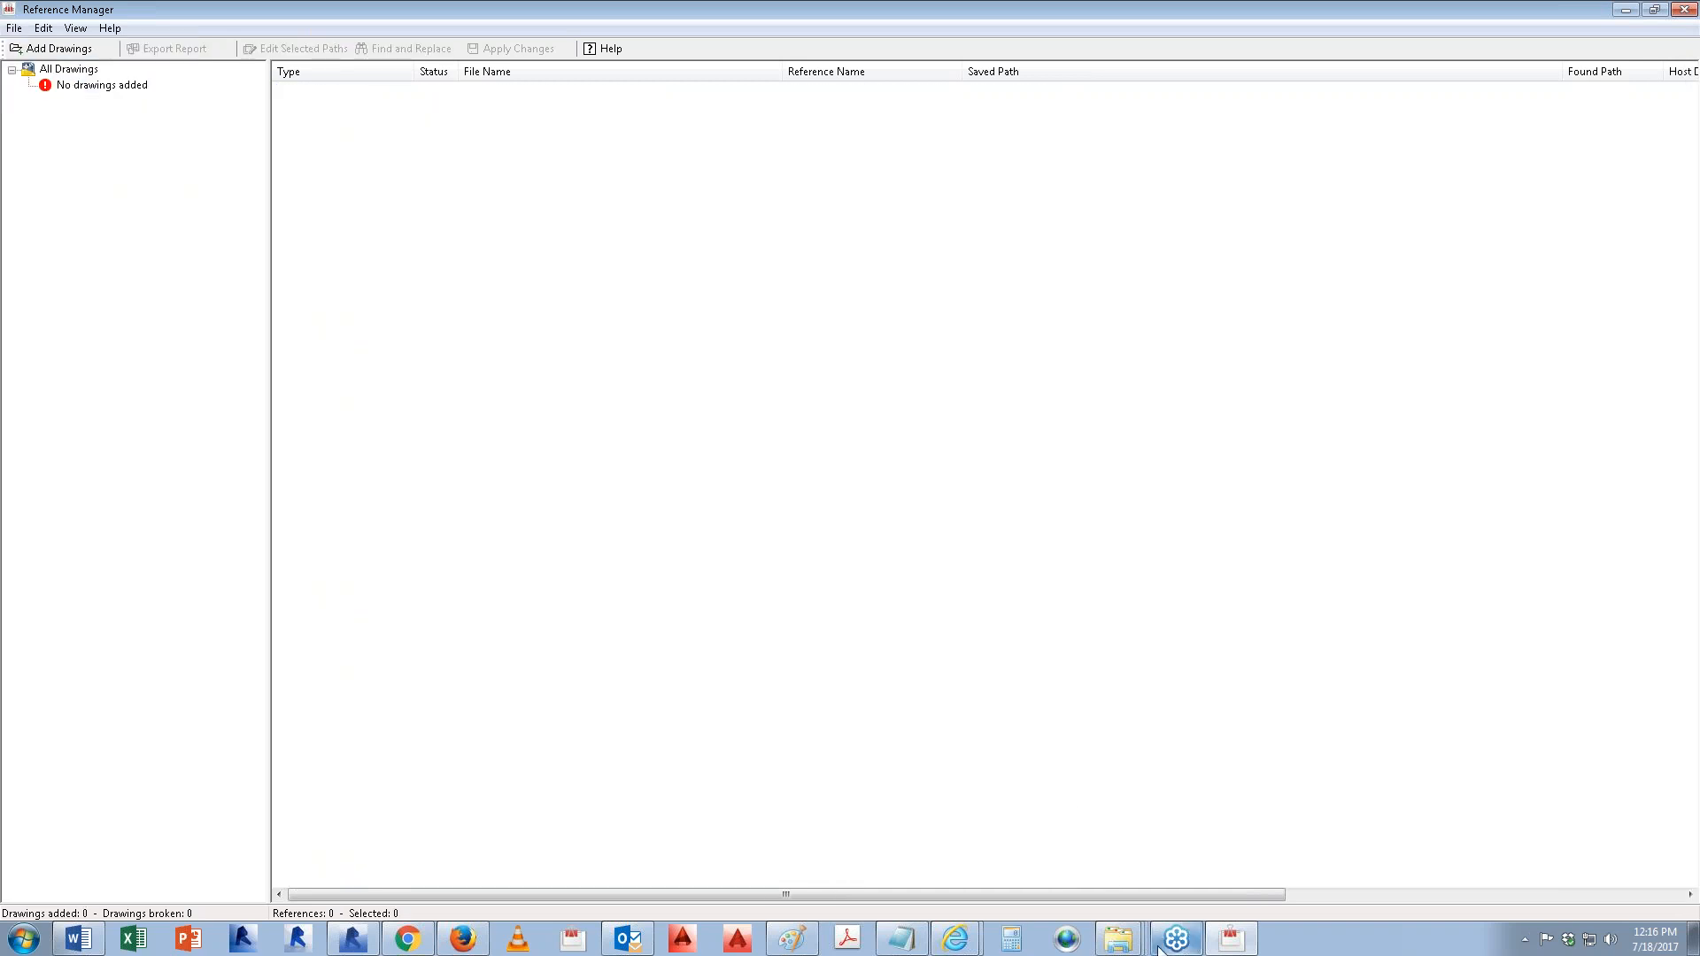
pyautogui.click(1119, 938)
pyautogui.click(1102, 895)
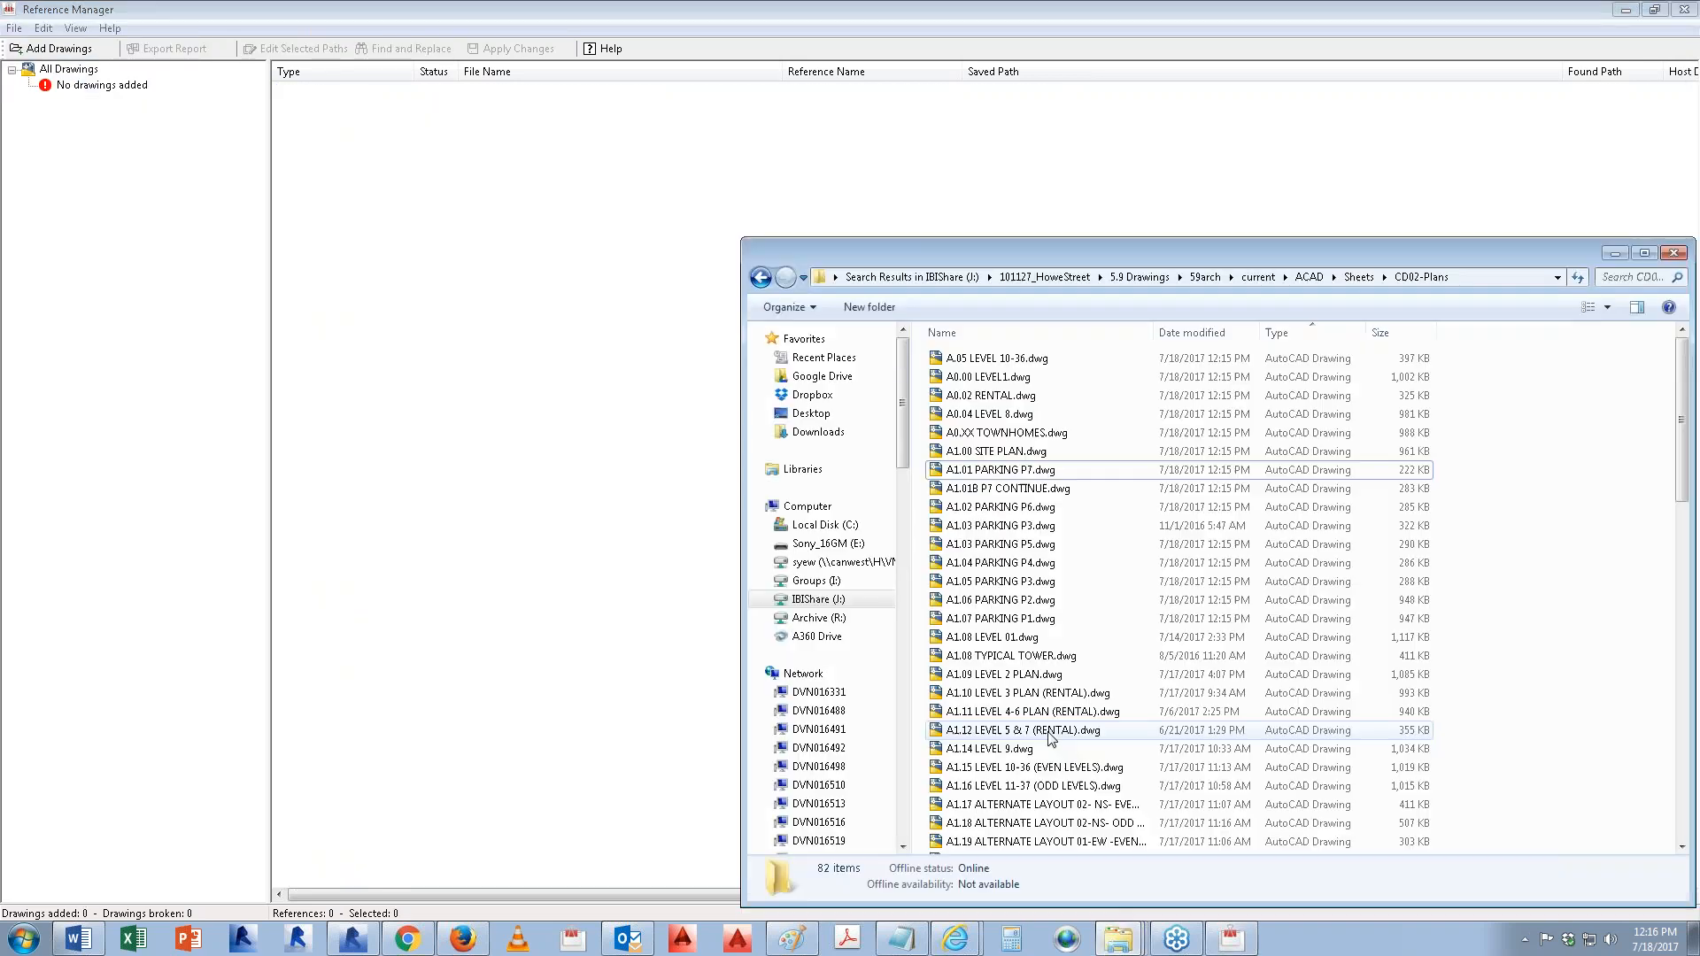
pyautogui.moveTo(1048, 250); pyautogui.dragTo(1029, 161)
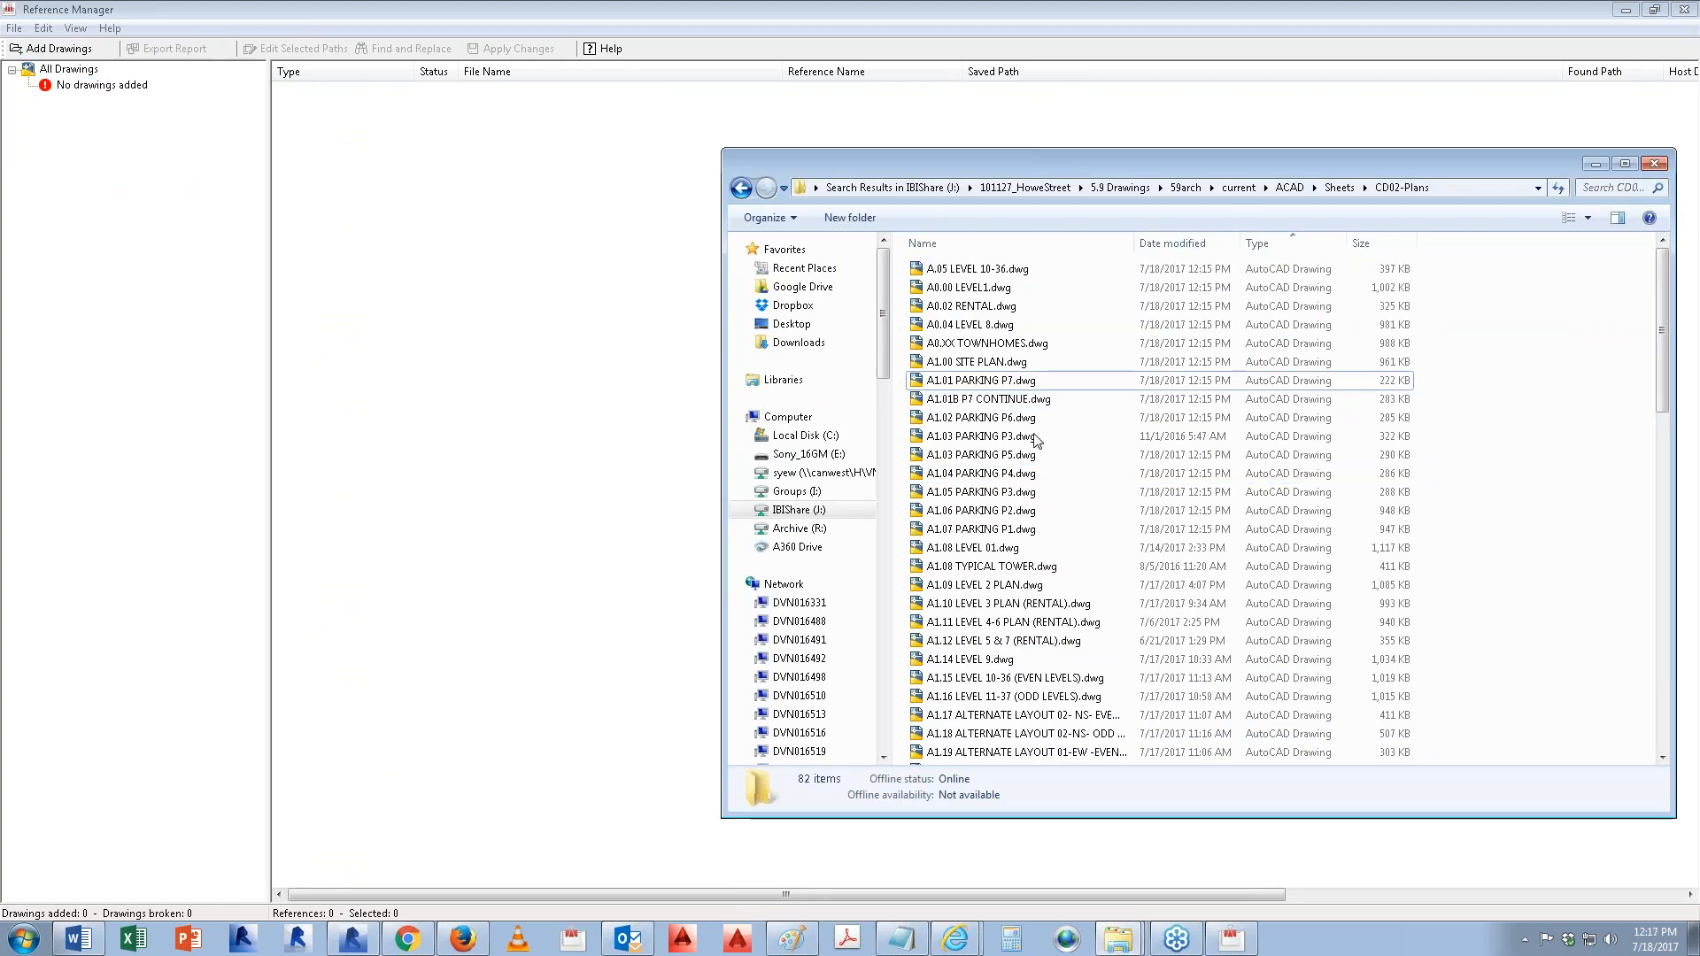
# Step: Add the drawings A1.08 LEVEL 01.dwg through LEVEL 11-37_Odd_ Bound.dwg to Reference Manager with only first-level xrefs
pyautogui.click(997, 549)
pyautogui.keyDown('shift'); pyautogui.click(972, 659); pyautogui.keyUp('shift')
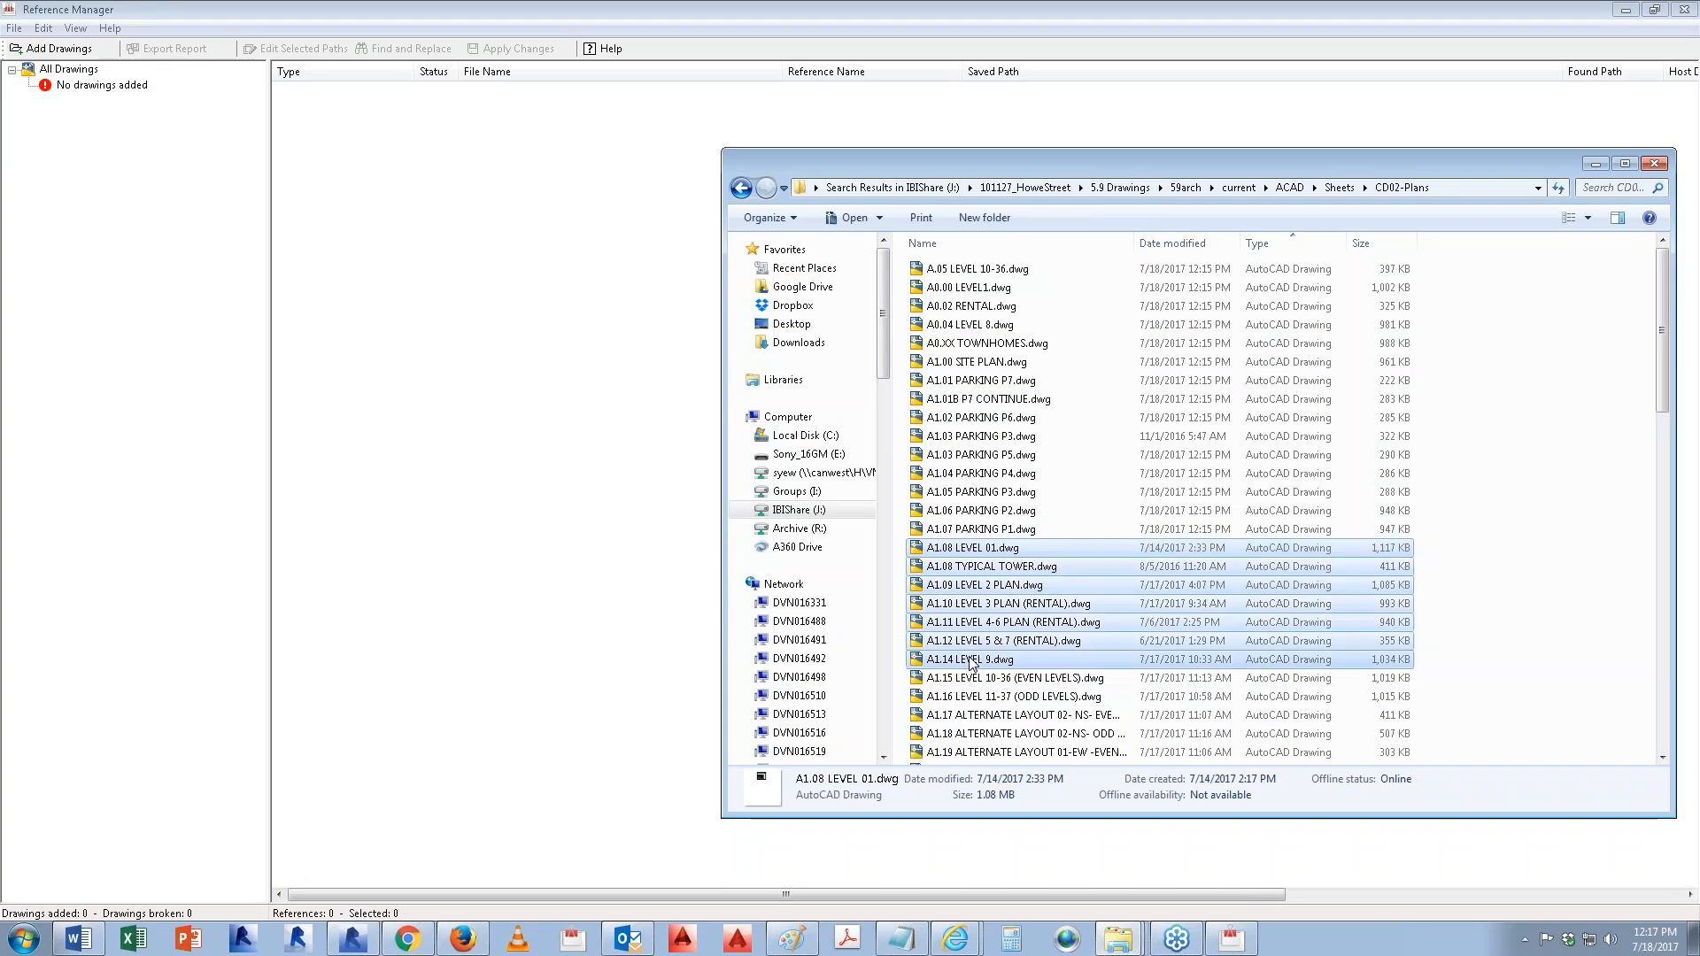
pyautogui.scroll(-6, 981, 697)
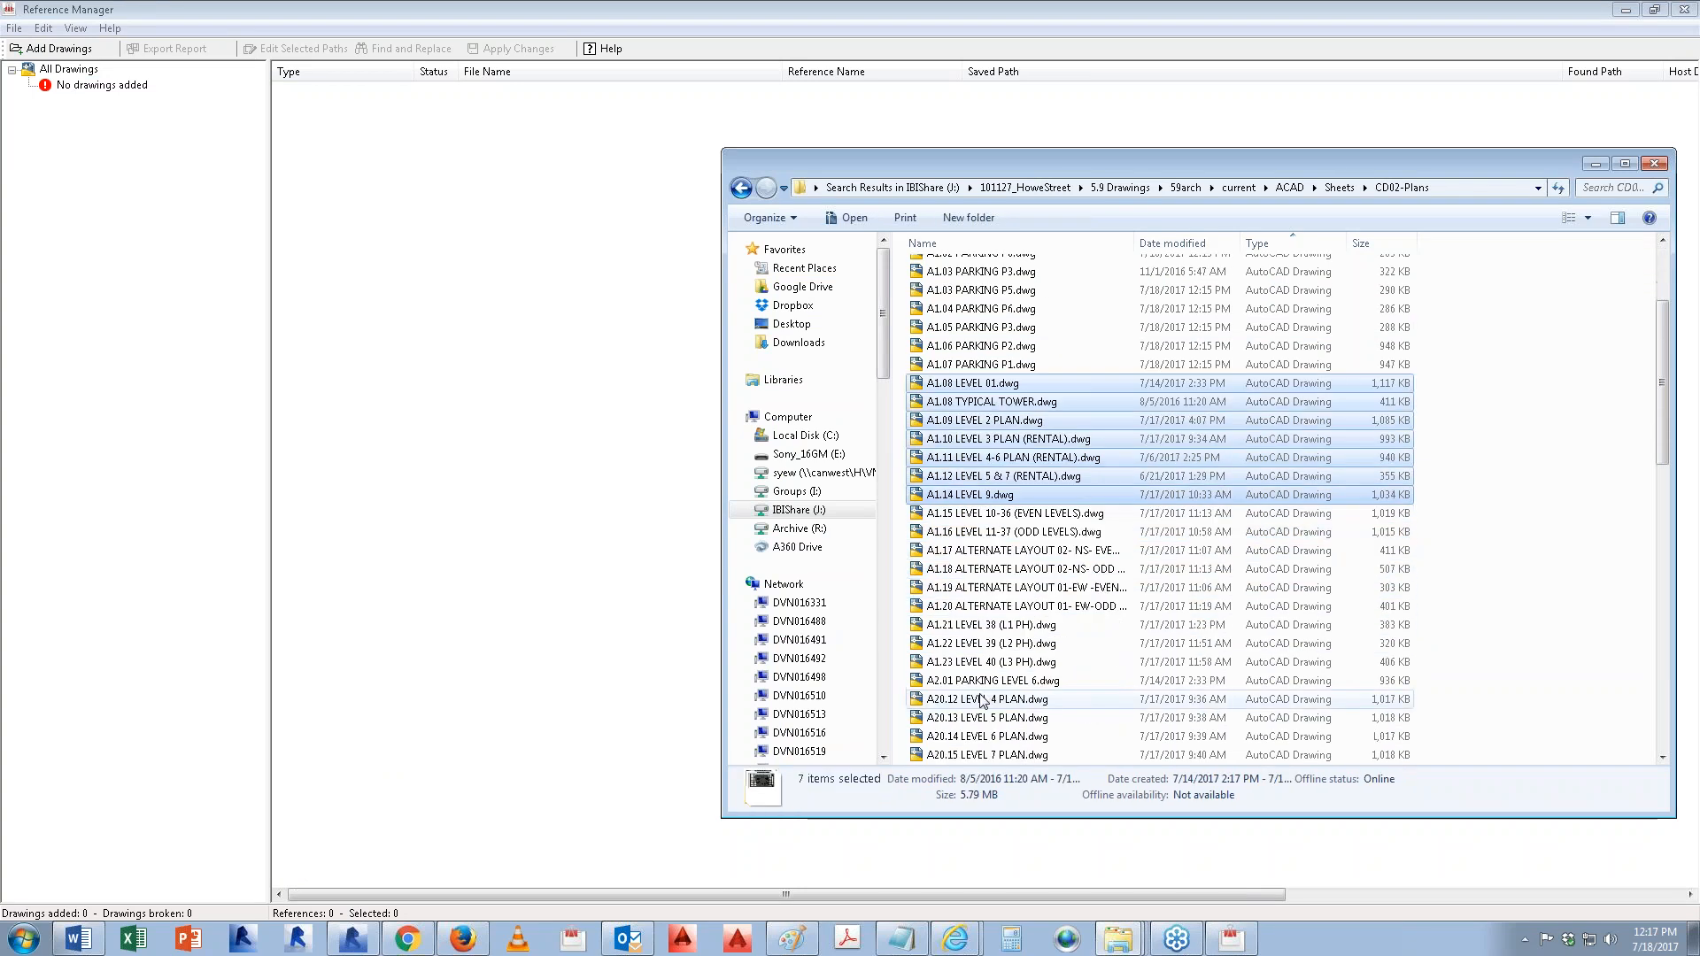
pyautogui.scroll(-2, 991, 670)
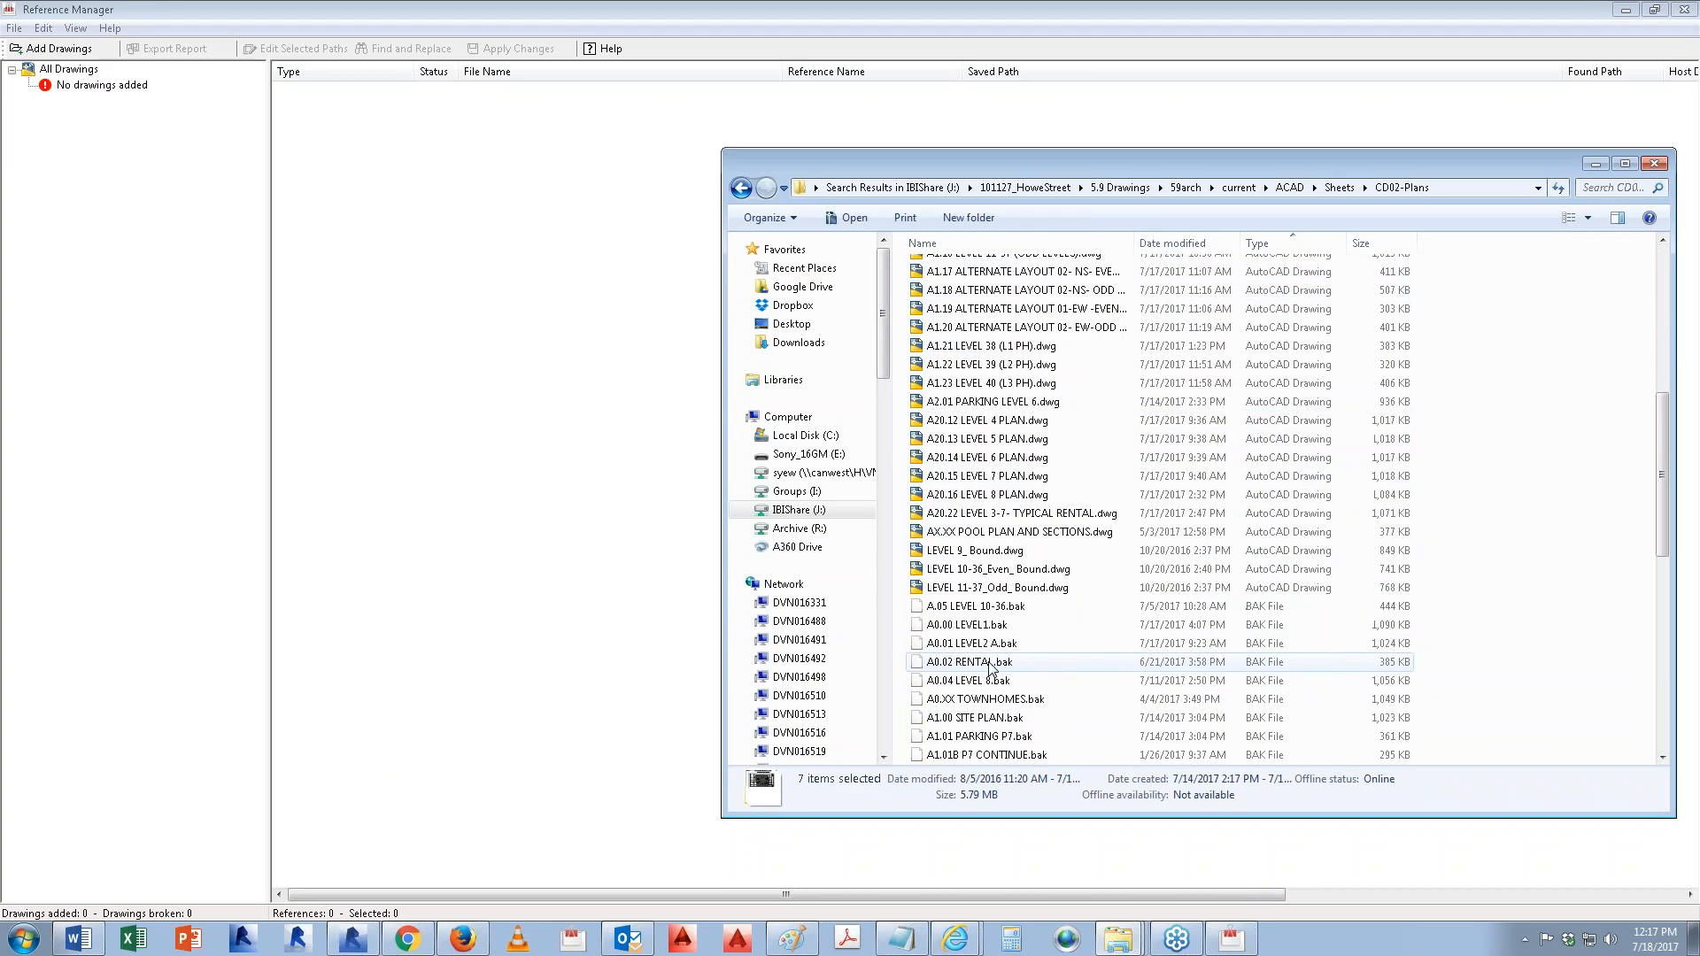
pyautogui.keyDown('shift'); pyautogui.click(991, 590); pyautogui.keyUp('shift')
pyautogui.scroll(8, 1020, 675)
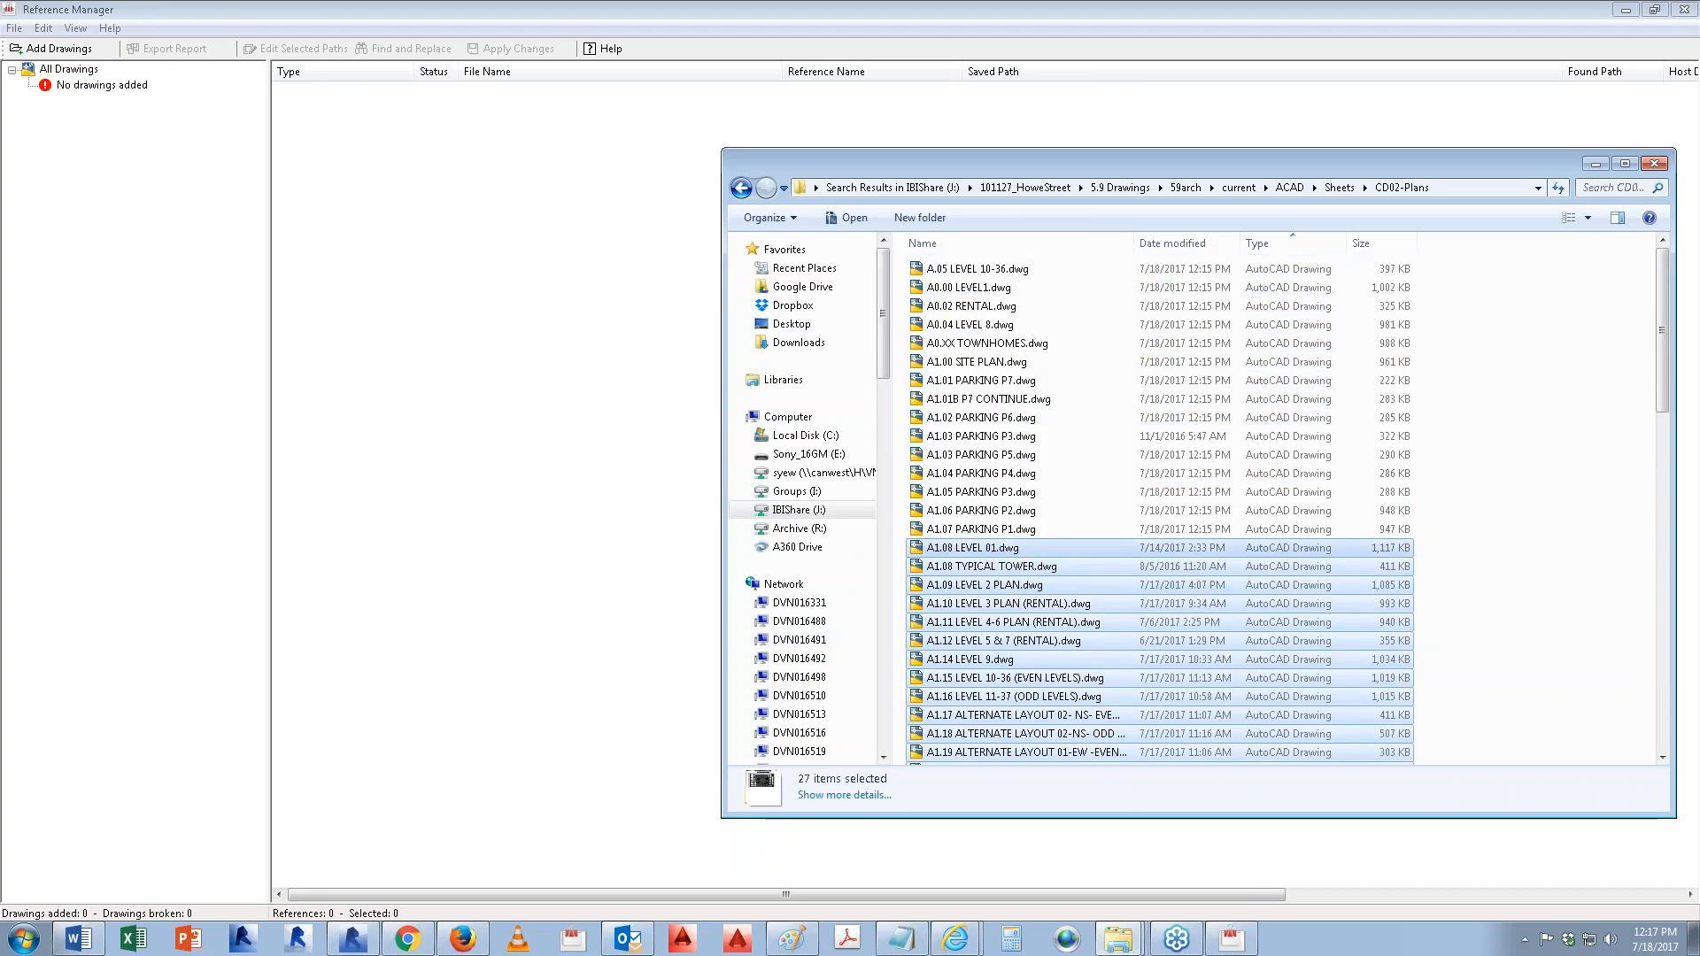
pyautogui.press('Return')
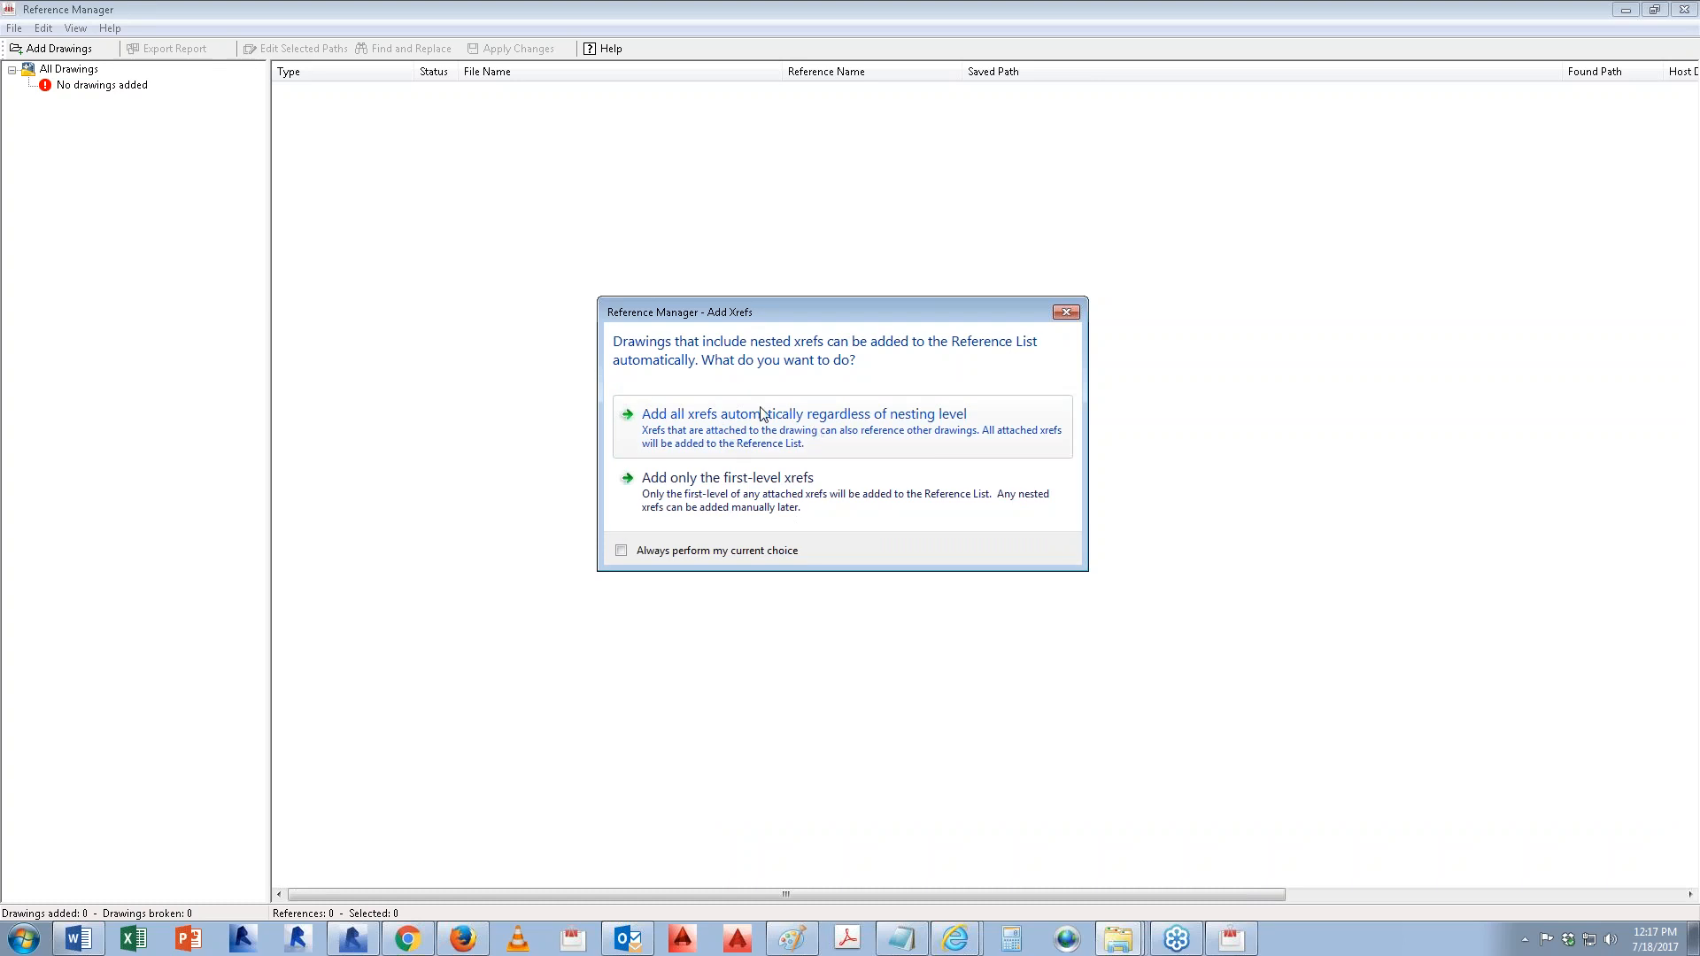
pyautogui.click(689, 498)
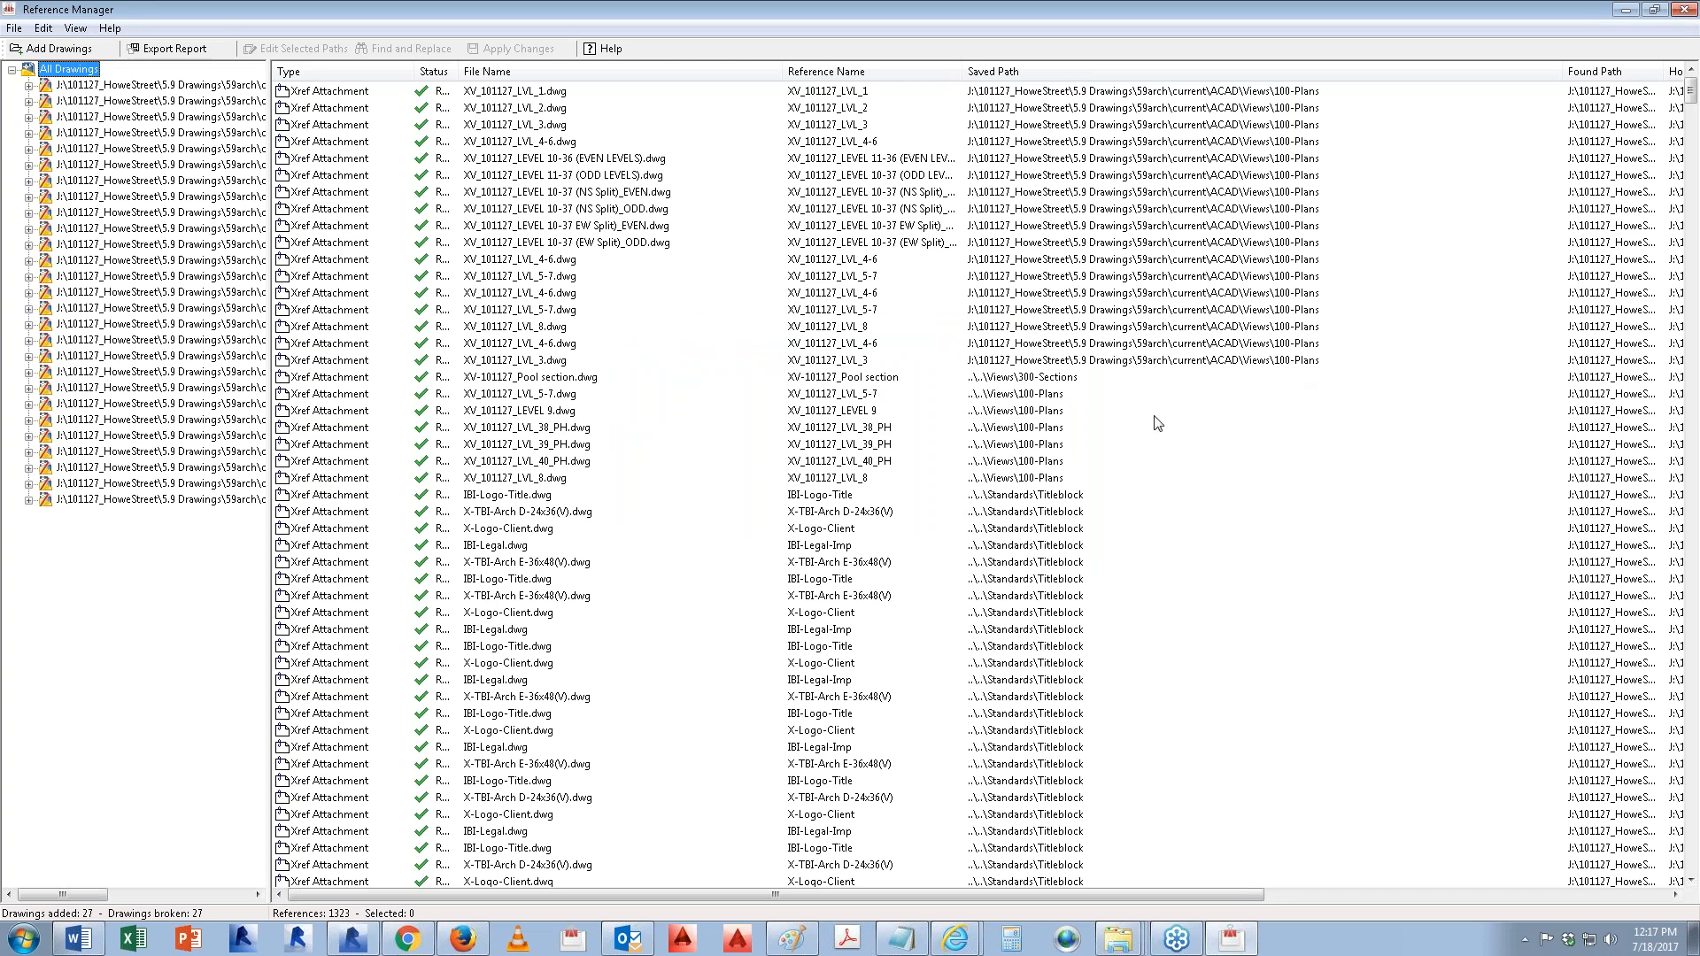
# Step: Change the saved path of all XV xrefs stored under the full J: drive path to ..\..\Views\100-Plans
pyautogui.click(1123, 360)
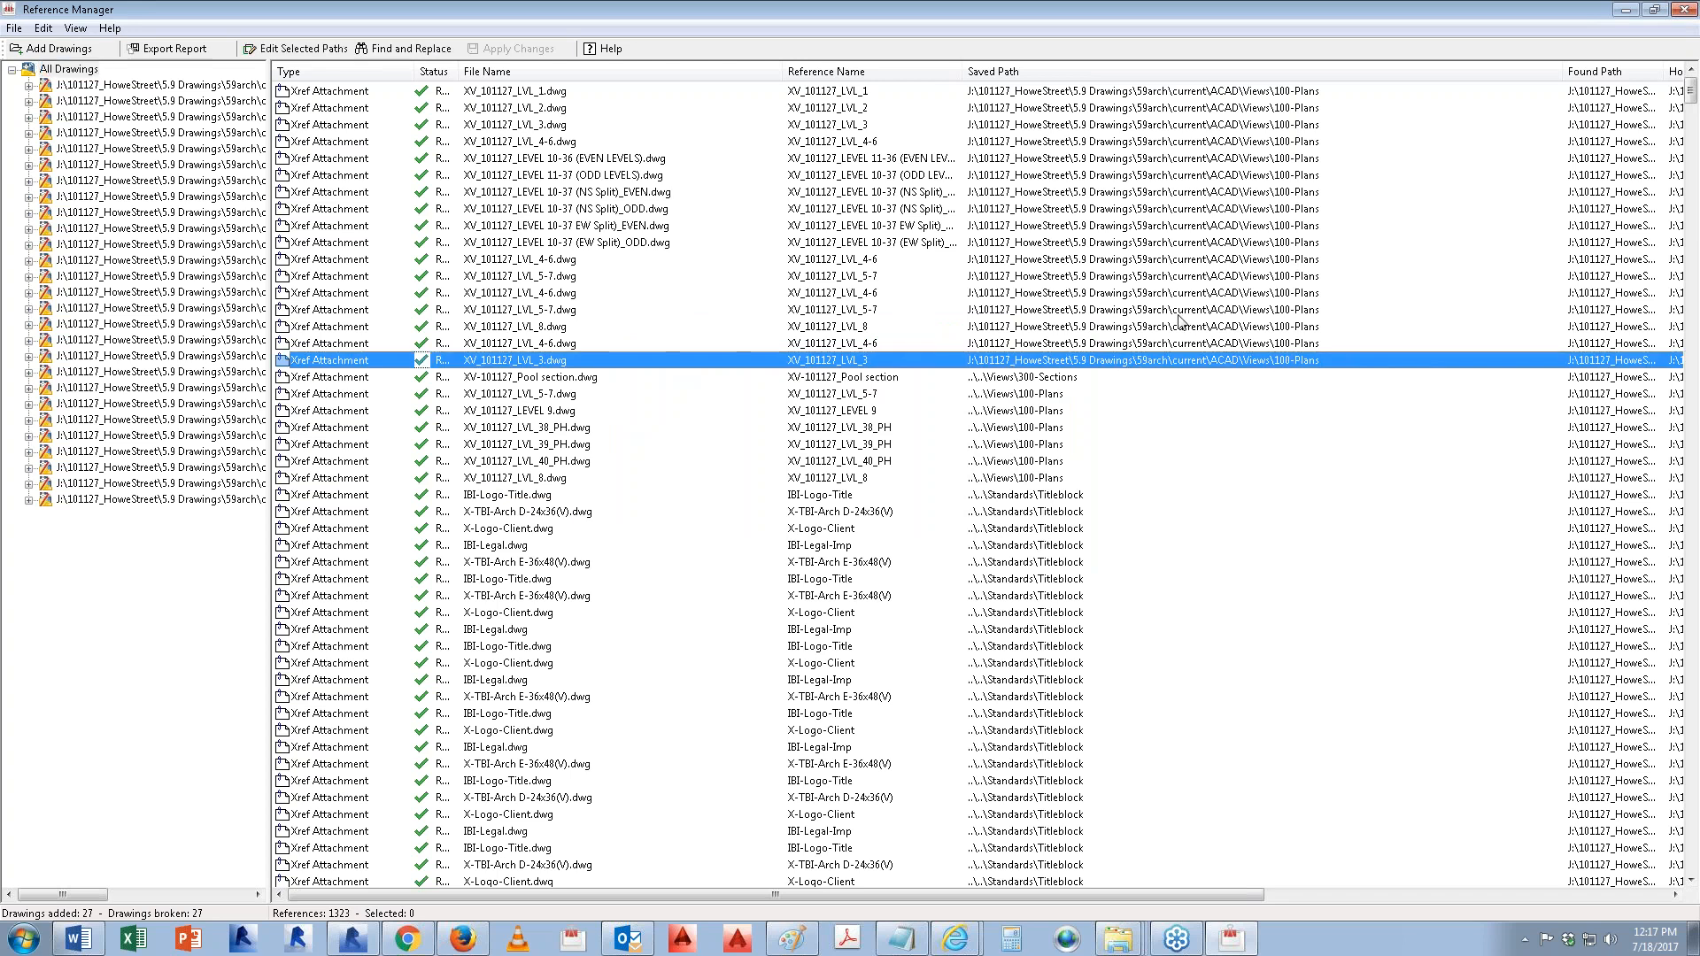
pyautogui.keyDown('shift'); pyautogui.click(1236, 97); pyautogui.keyUp('shift')
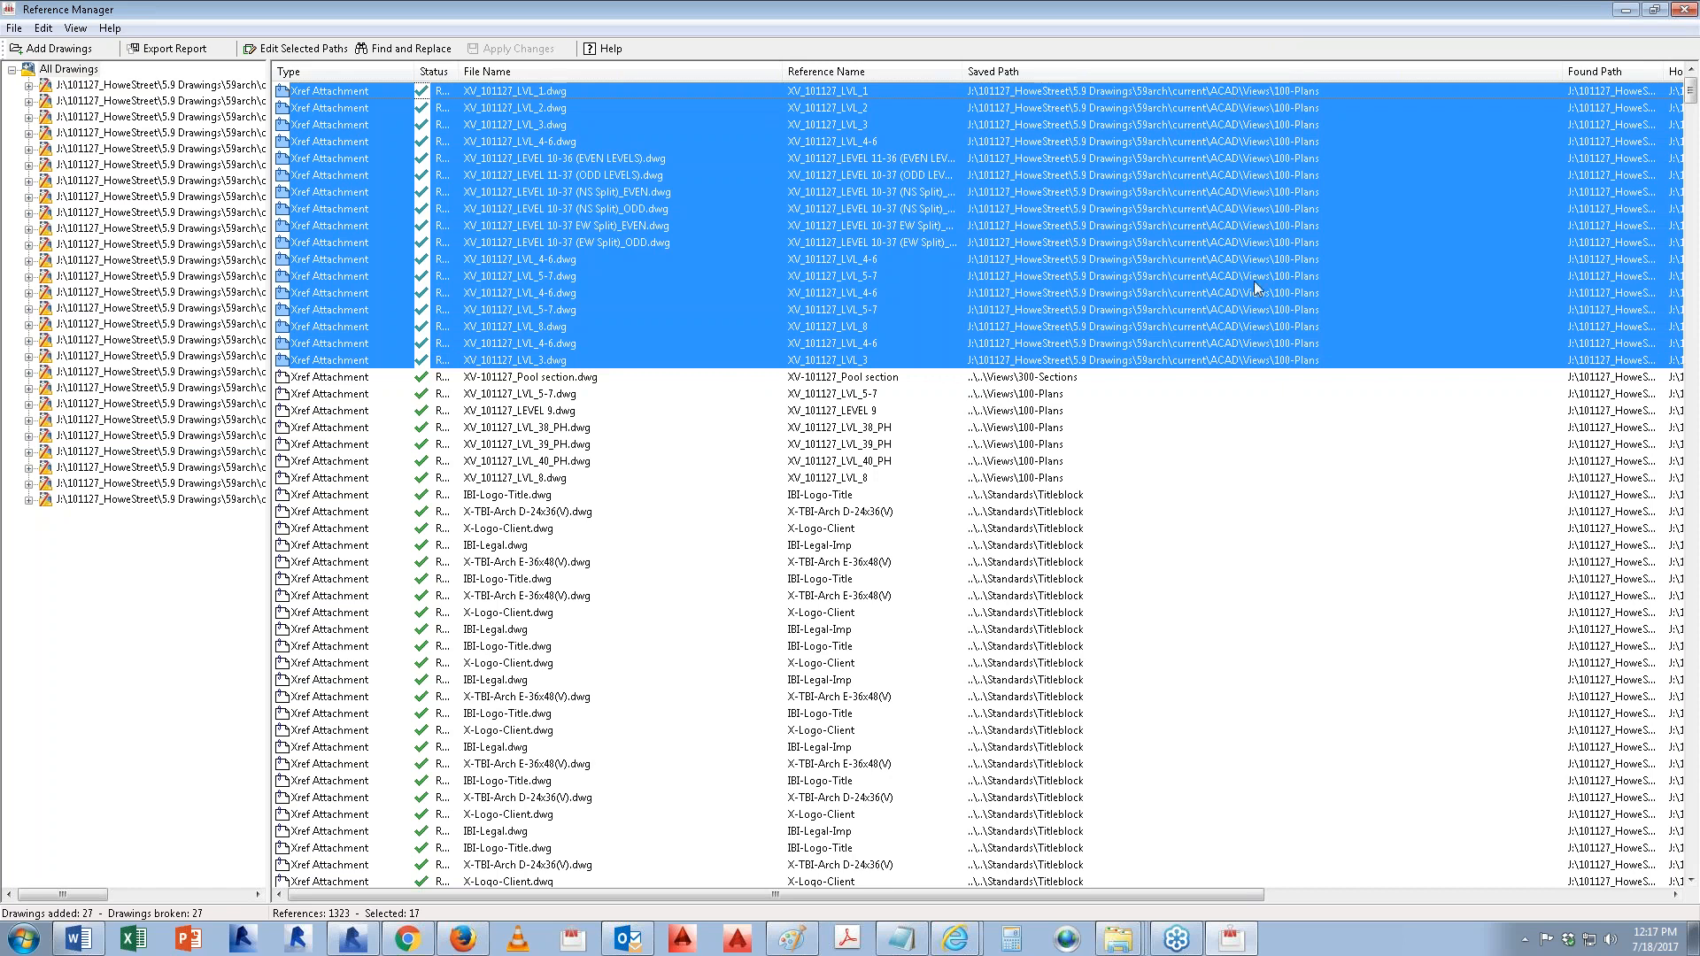
pyautogui.click(1301, 412)
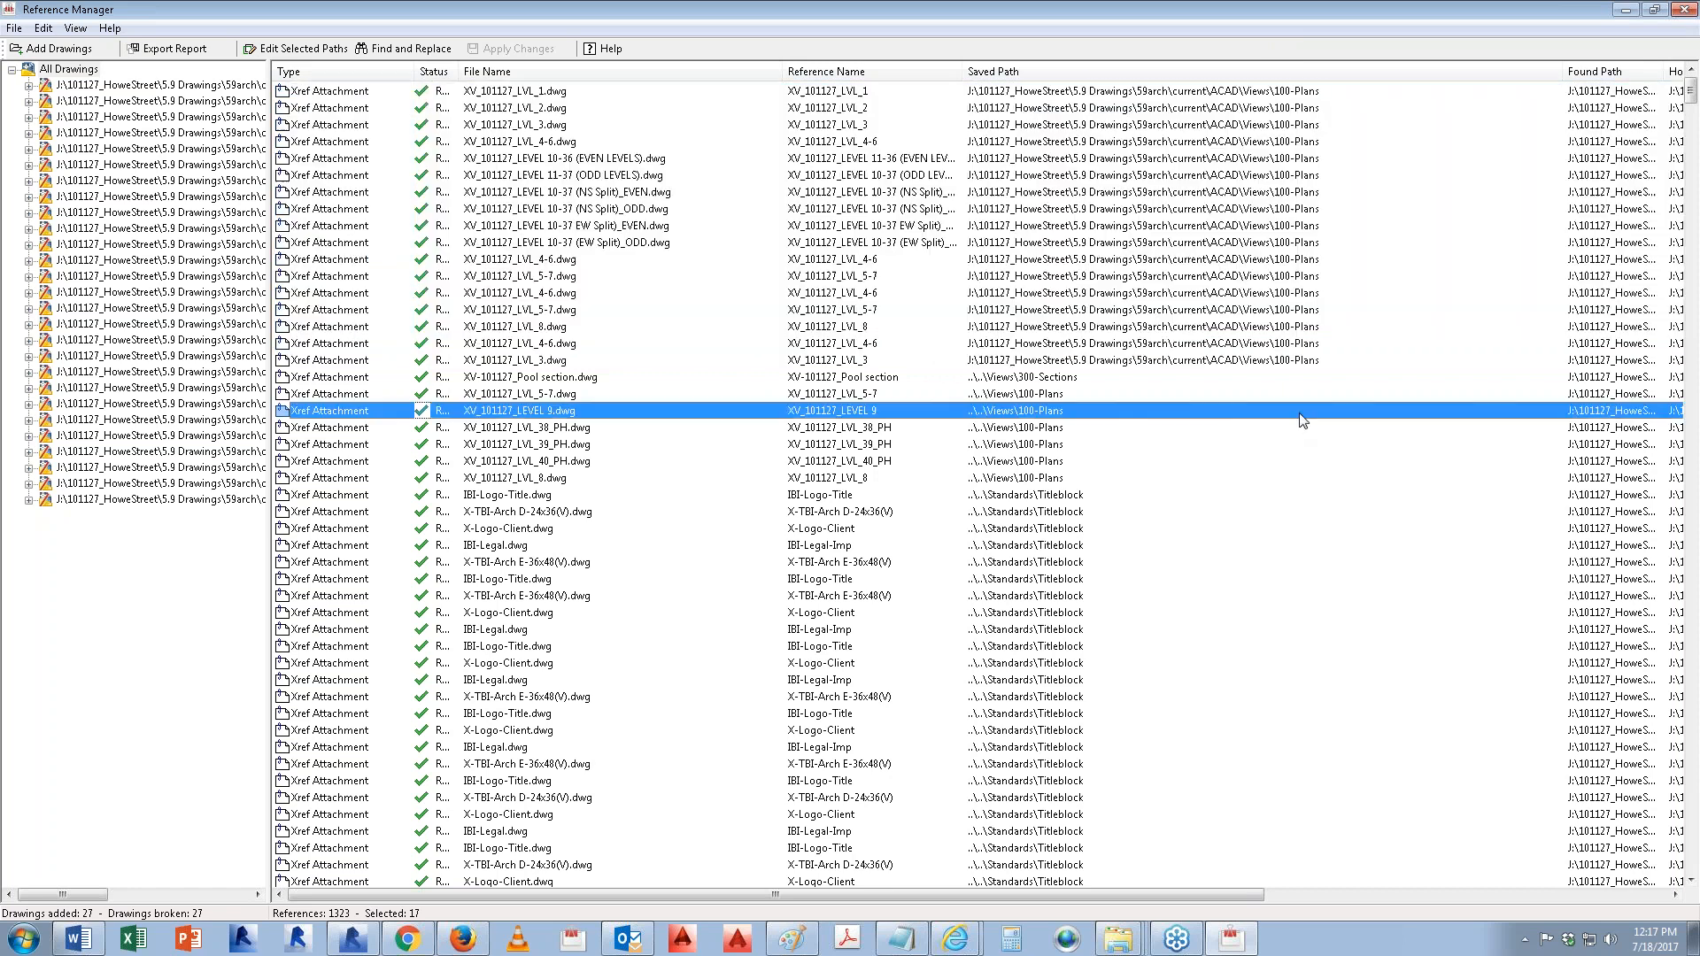
pyautogui.click(1289, 361)
pyautogui.keyDown('shift'); pyautogui.click(1288, 98); pyautogui.keyUp('shift')
pyautogui.rightClick(1286, 99)
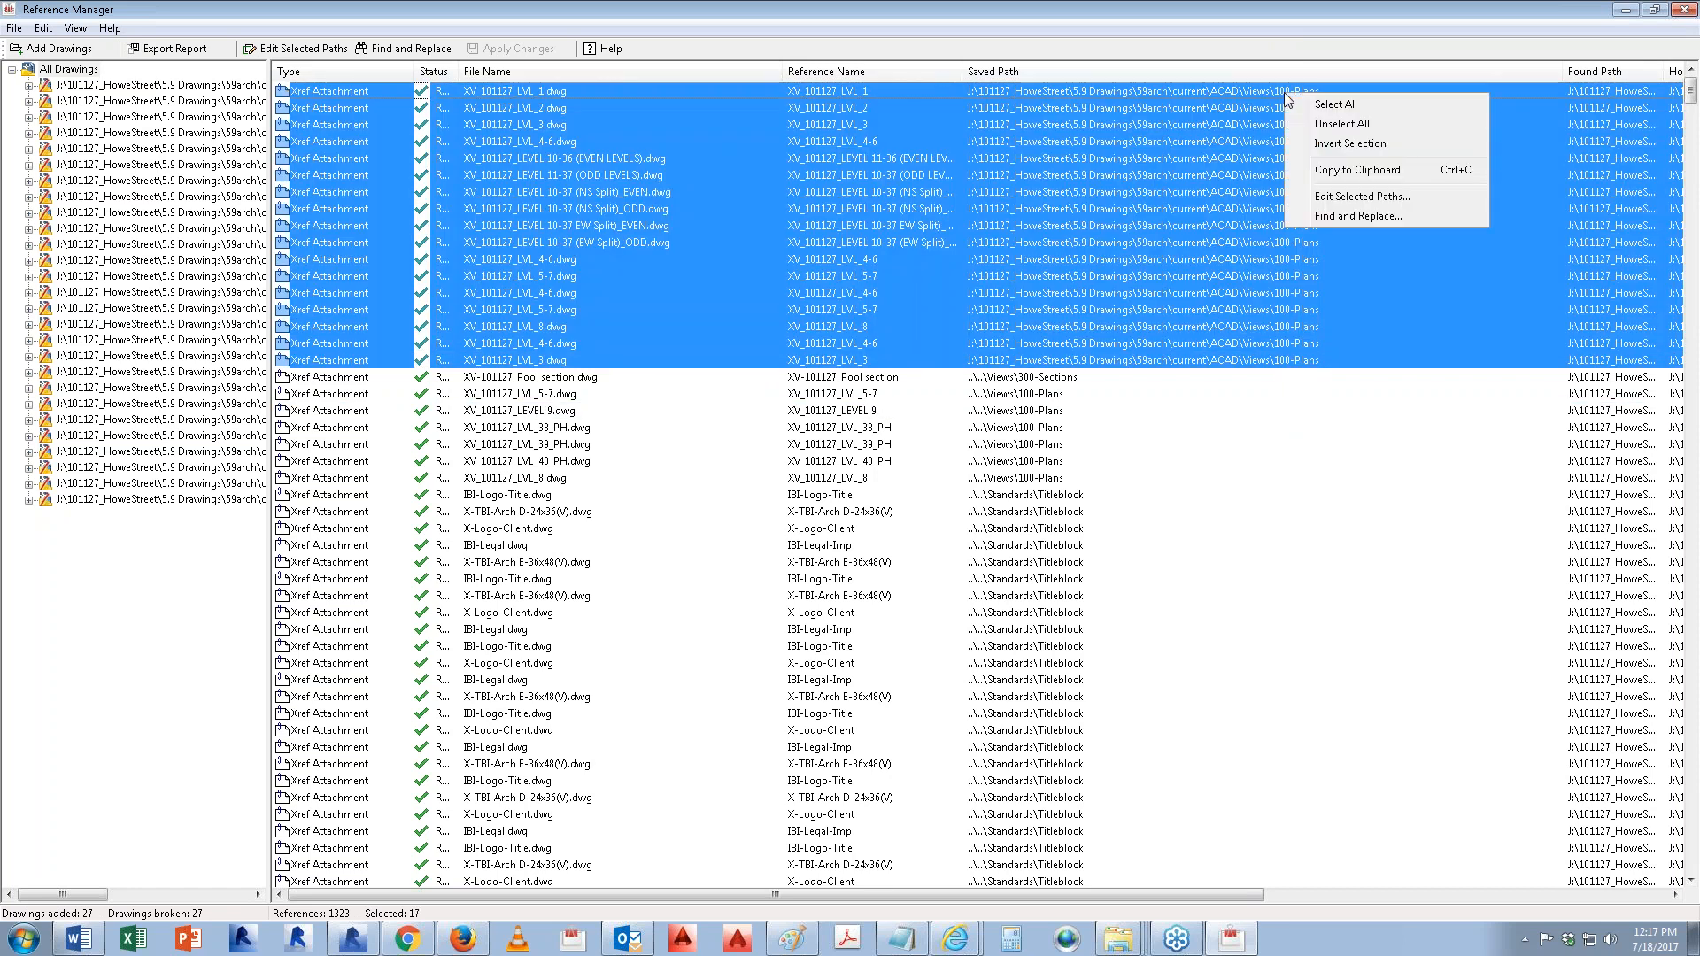
pyautogui.click(1338, 207)
pyautogui.click(896, 456)
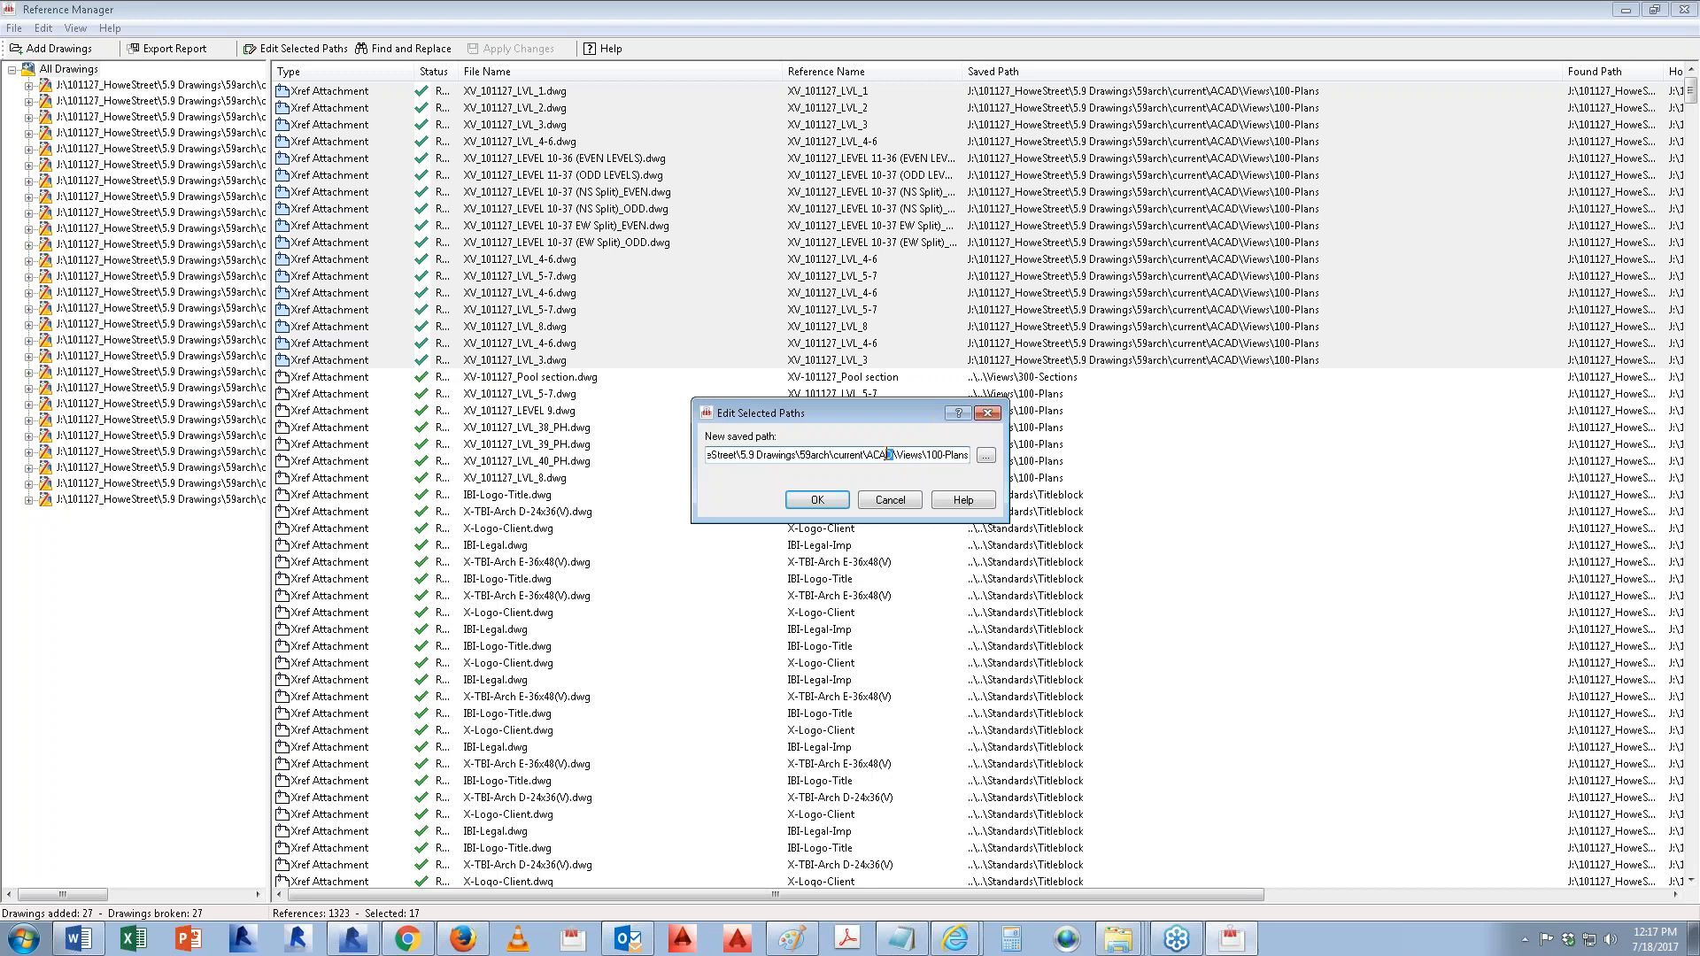
pyautogui.moveTo(888, 454); pyautogui.dragTo(412, 418)
pyautogui.write('..\\..')
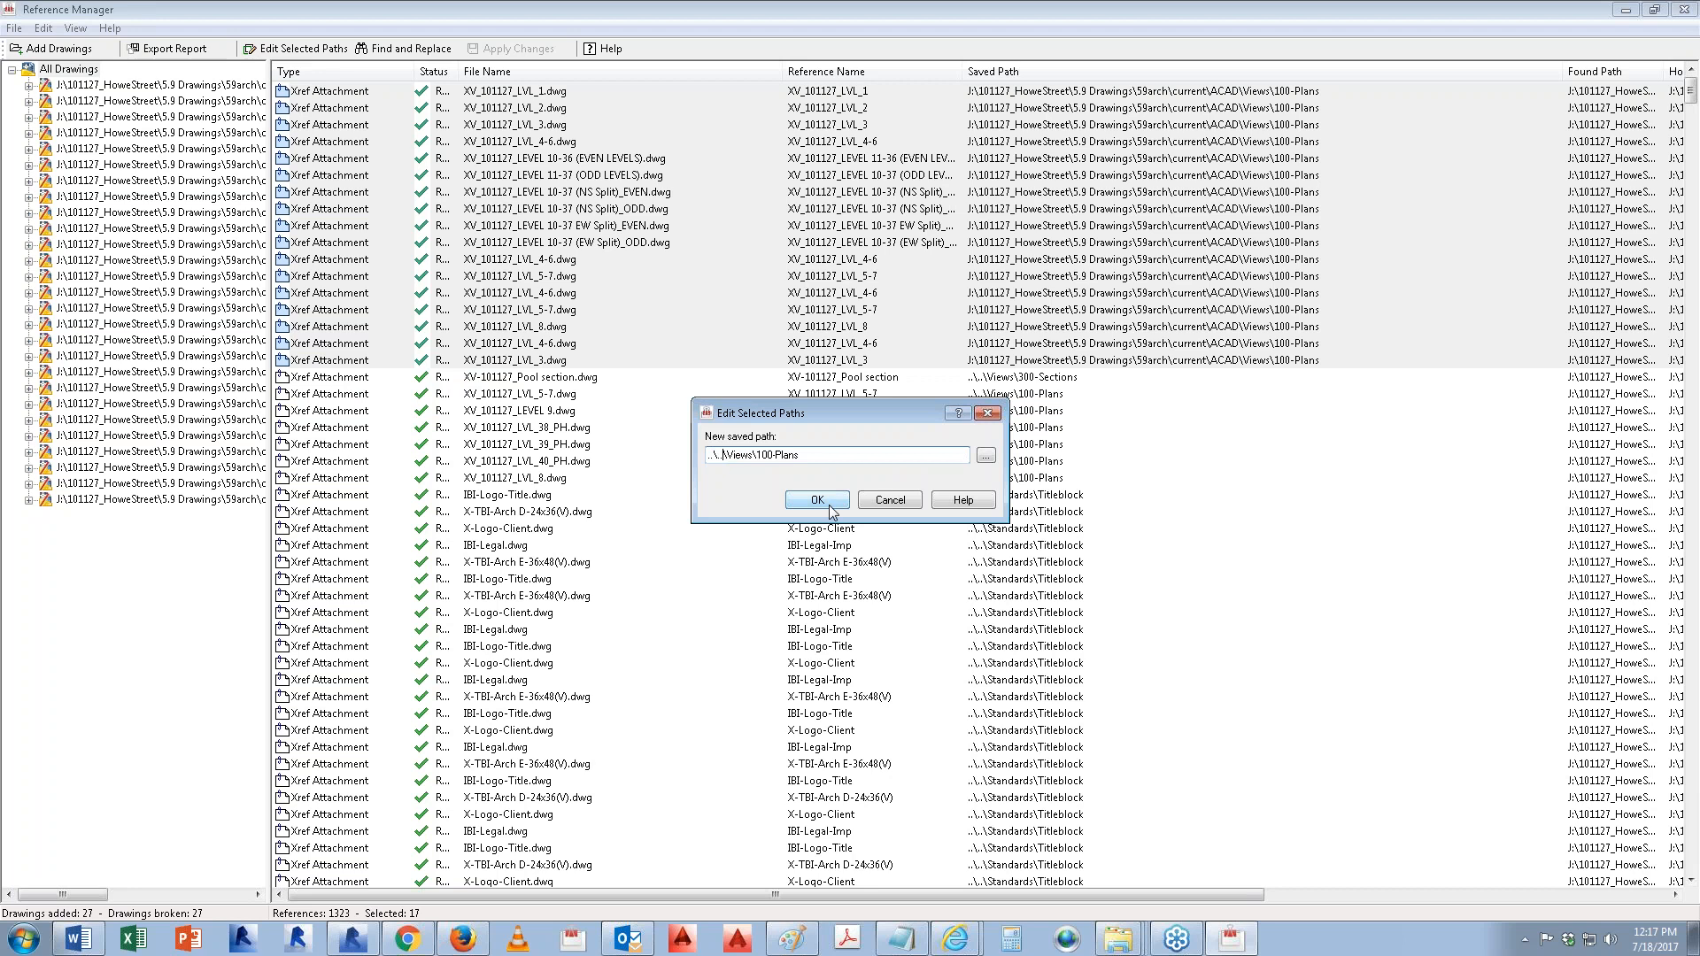
pyautogui.click(816, 500)
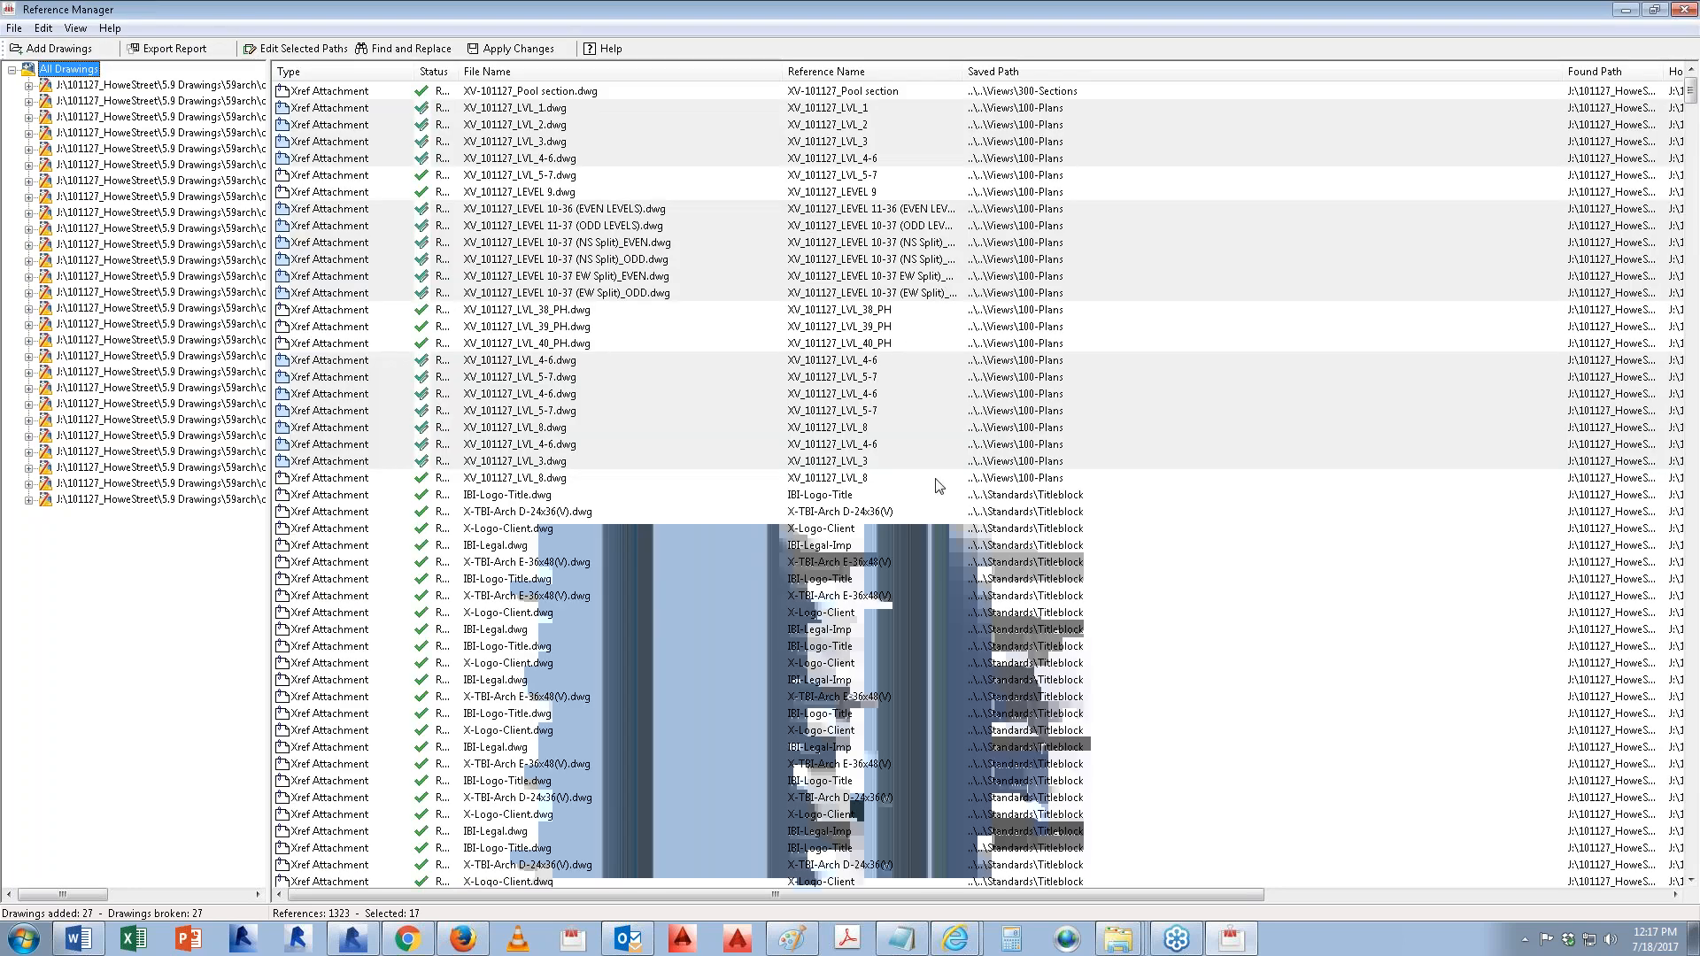
# Step: Apply the saved-path changes to the host drawings, dismiss the summary and close Reference Manager
pyautogui.scroll(-4, 1084, 549)
pyautogui.scroll(2, 1084, 549)
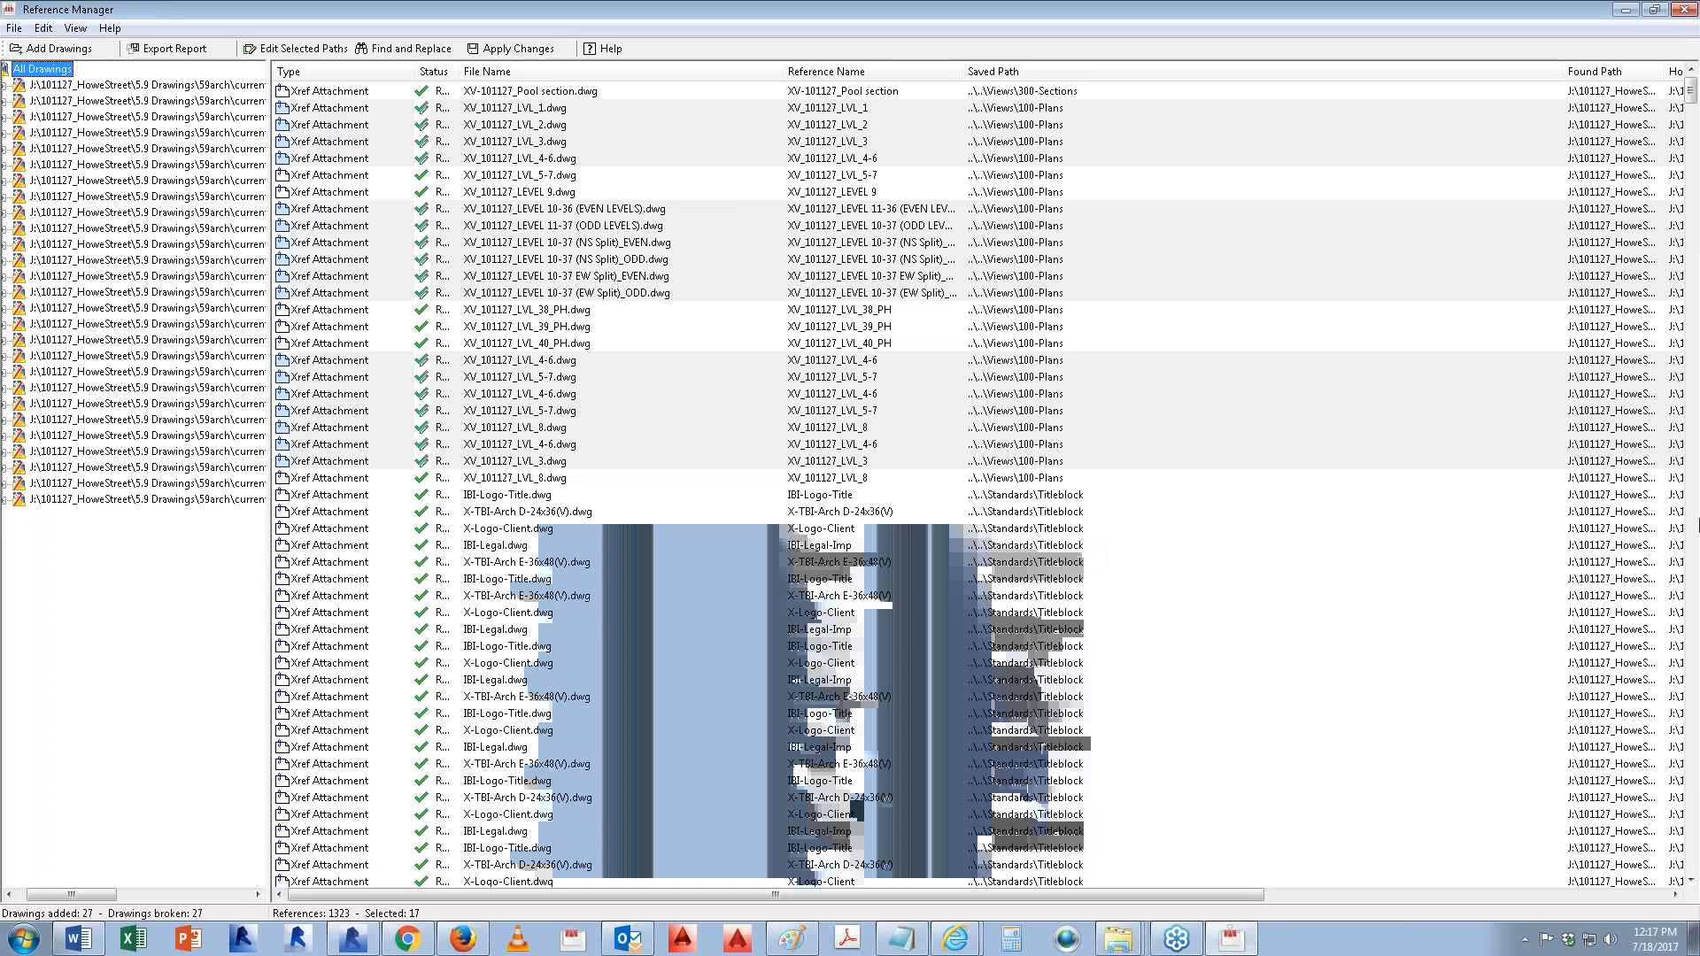
pyautogui.click(511, 49)
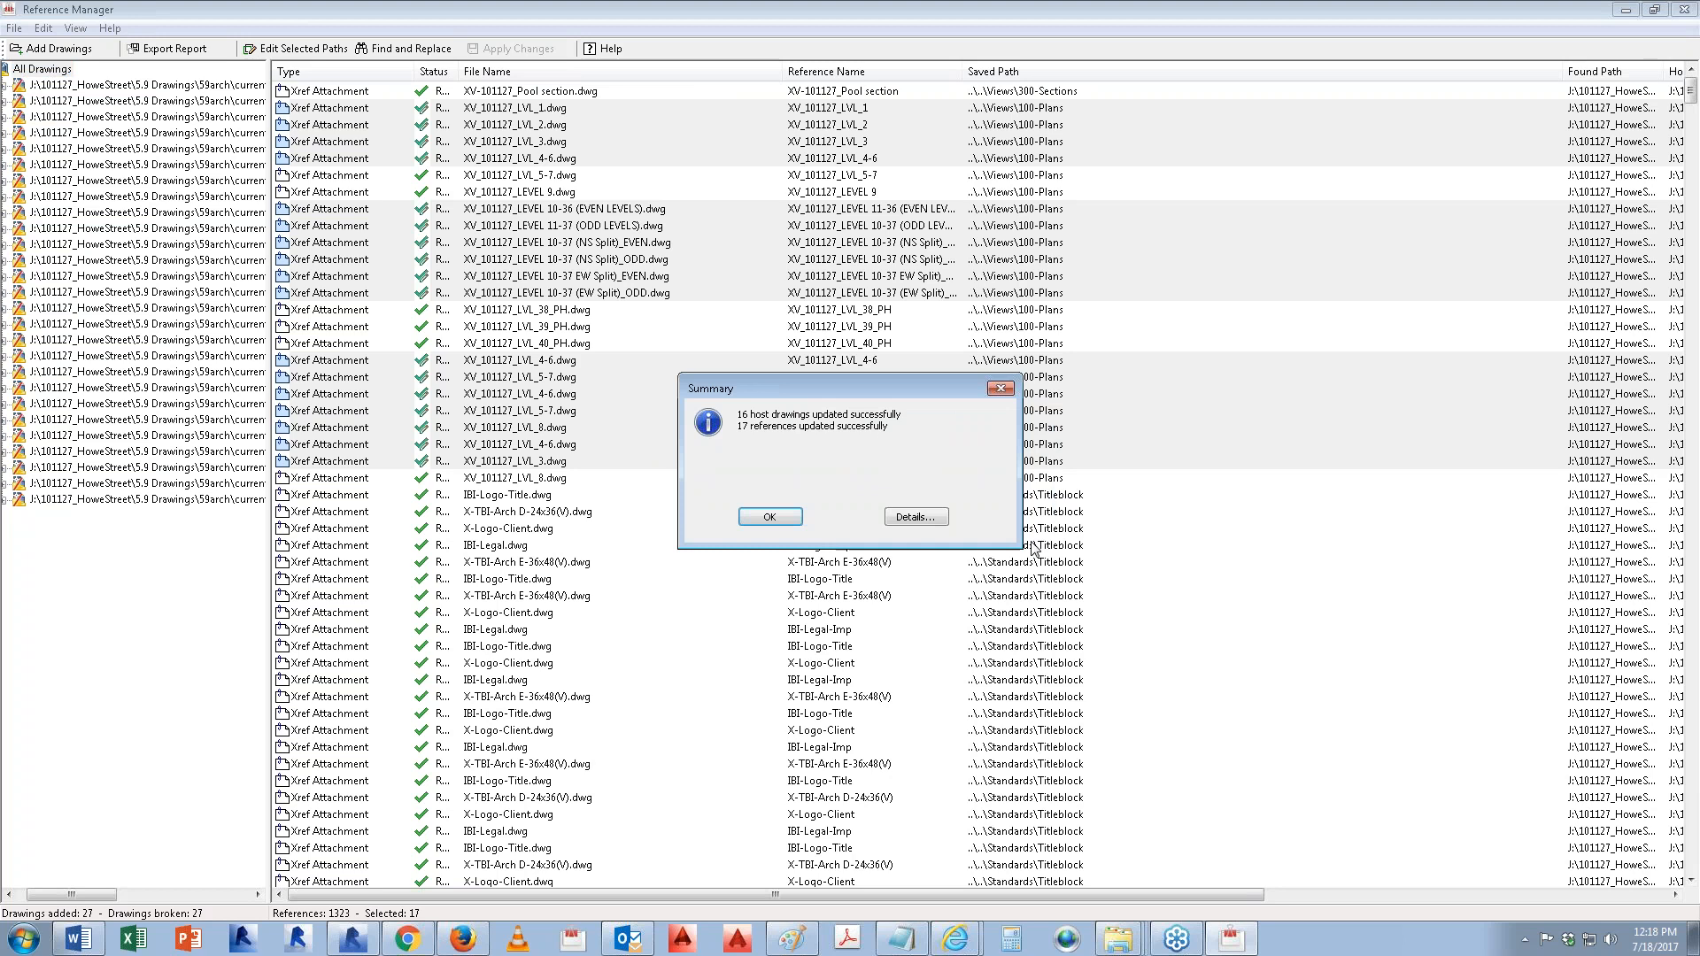
pyautogui.click(768, 517)
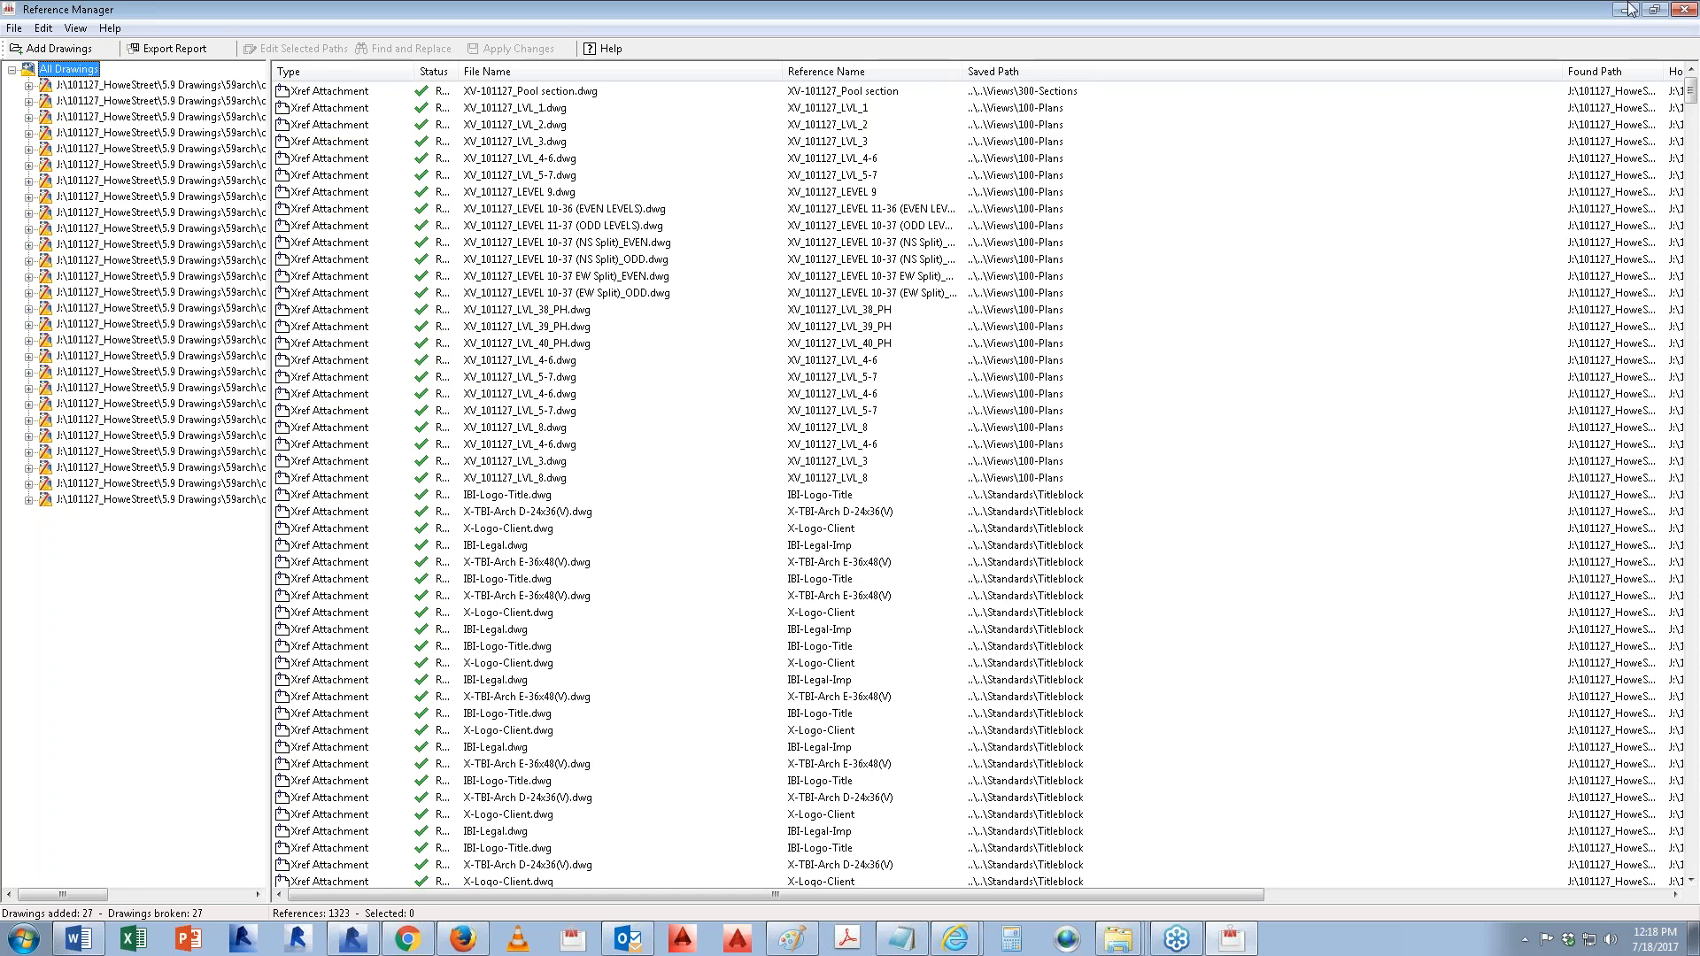
pyautogui.click(1680, 11)
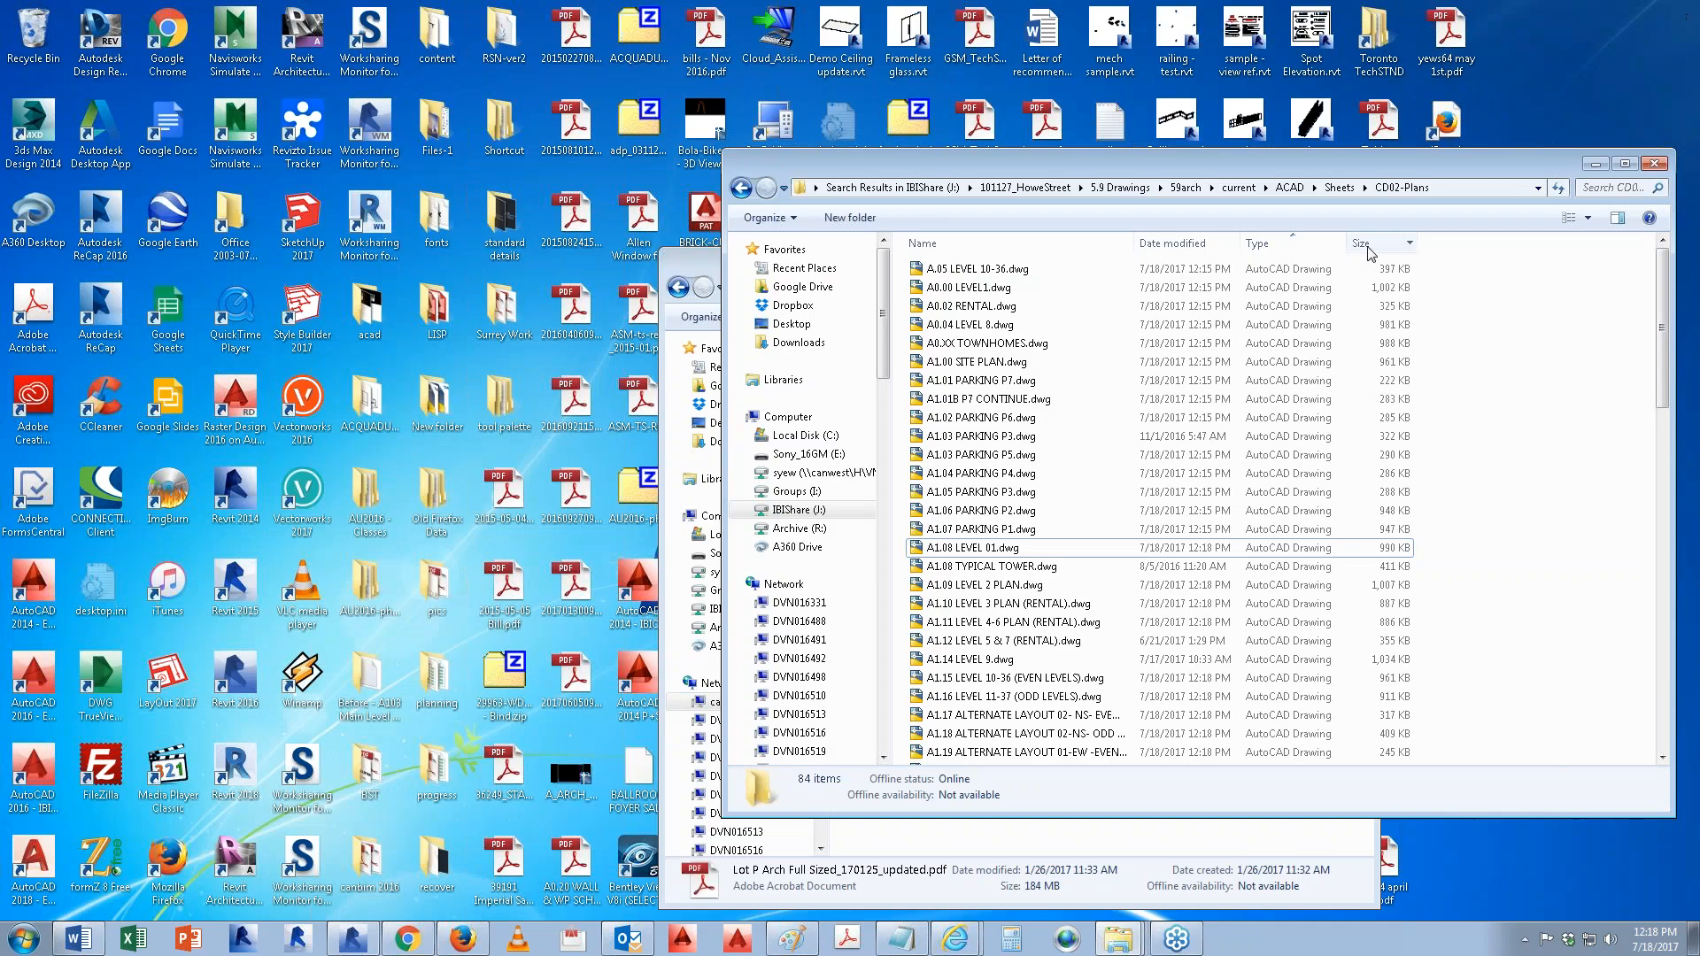
# Step: Switch to Word, highlight the agenda item "Batch replacing your 11x17 detail block", and minimize the document
pyautogui.click(79, 937)
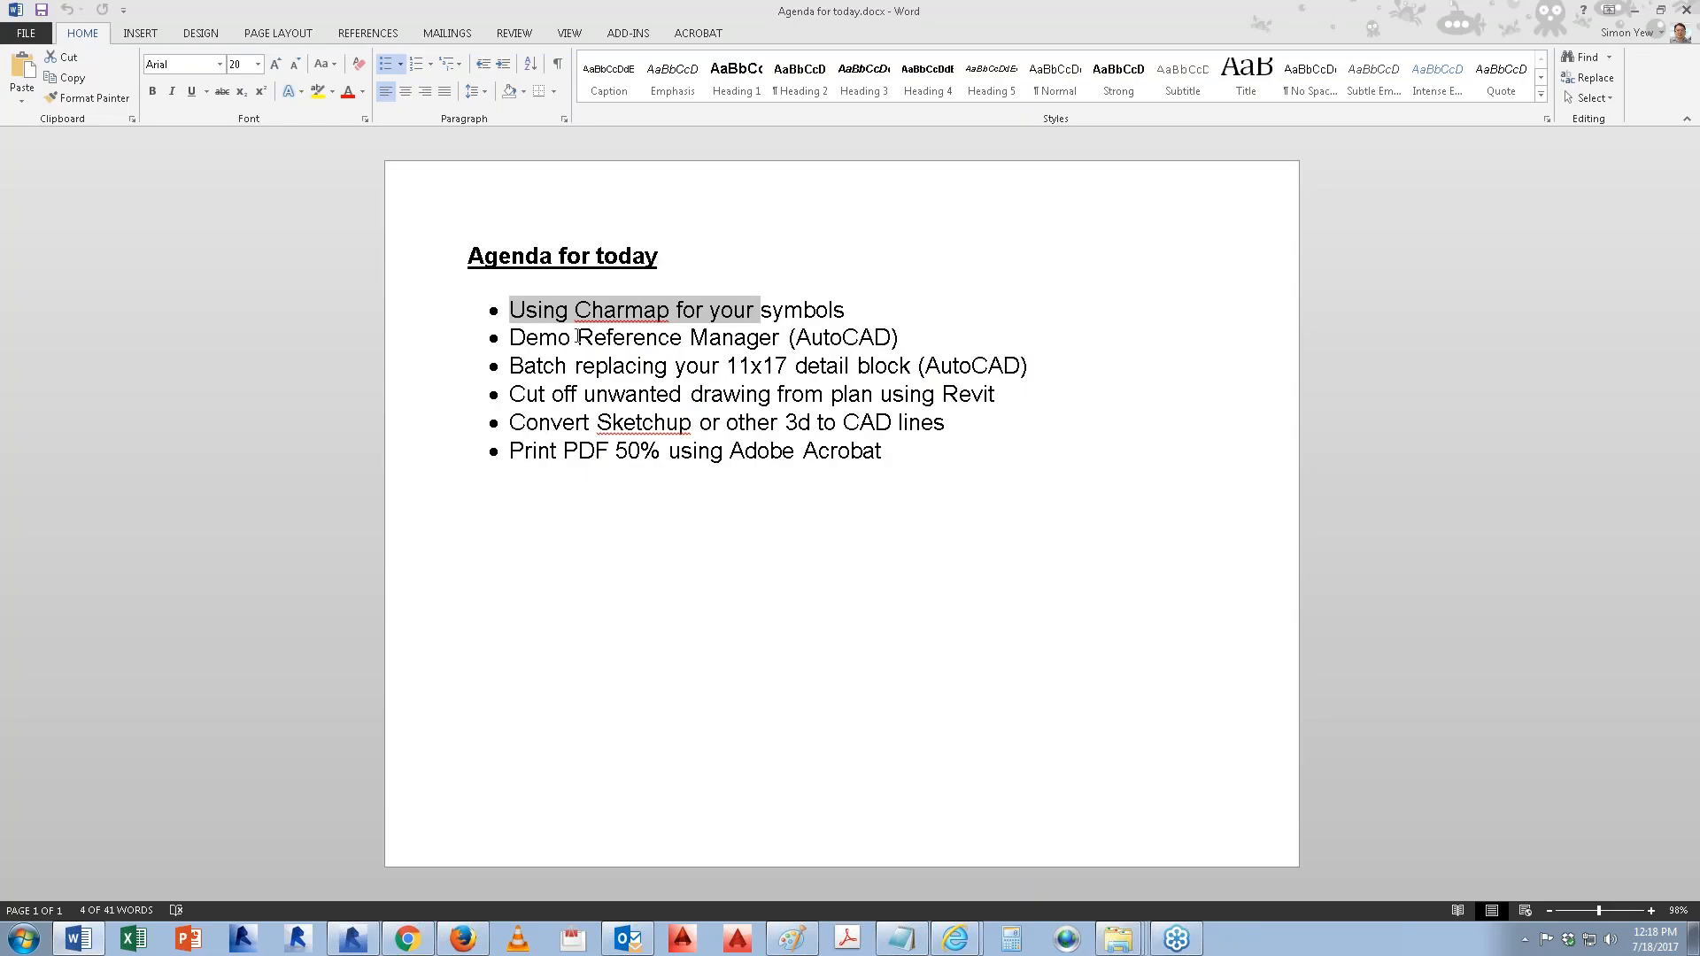
pyautogui.click(539, 339)
pyautogui.moveTo(510, 365); pyautogui.dragTo(917, 366)
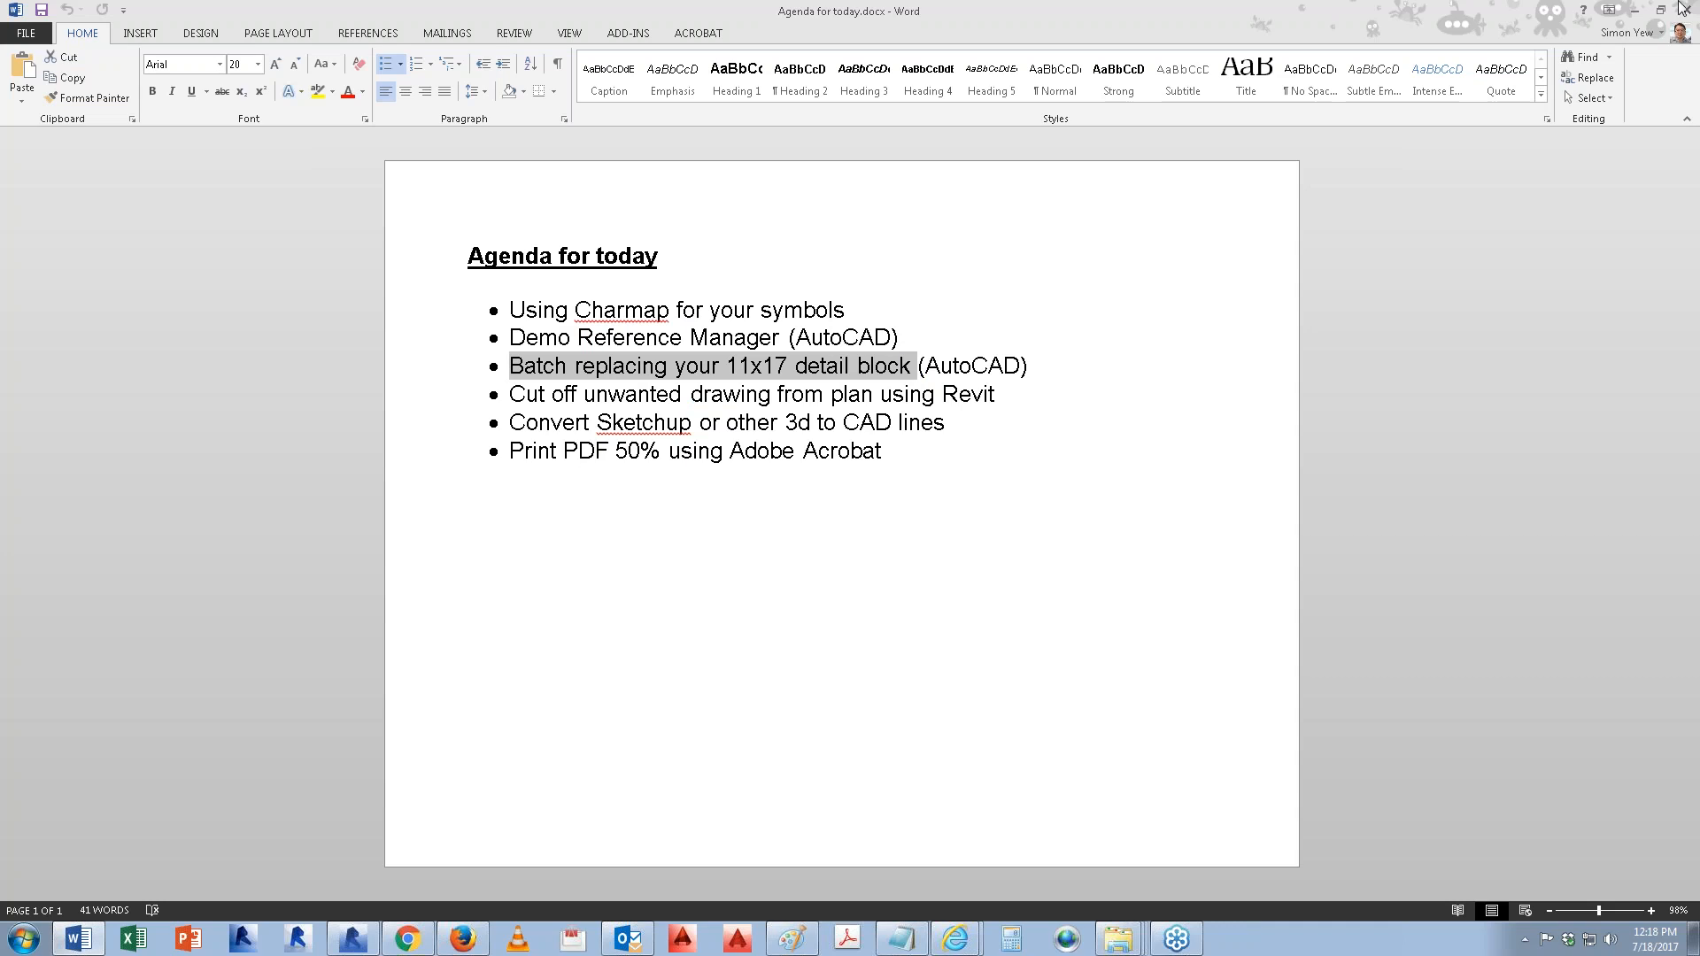
pyautogui.click(1633, 10)
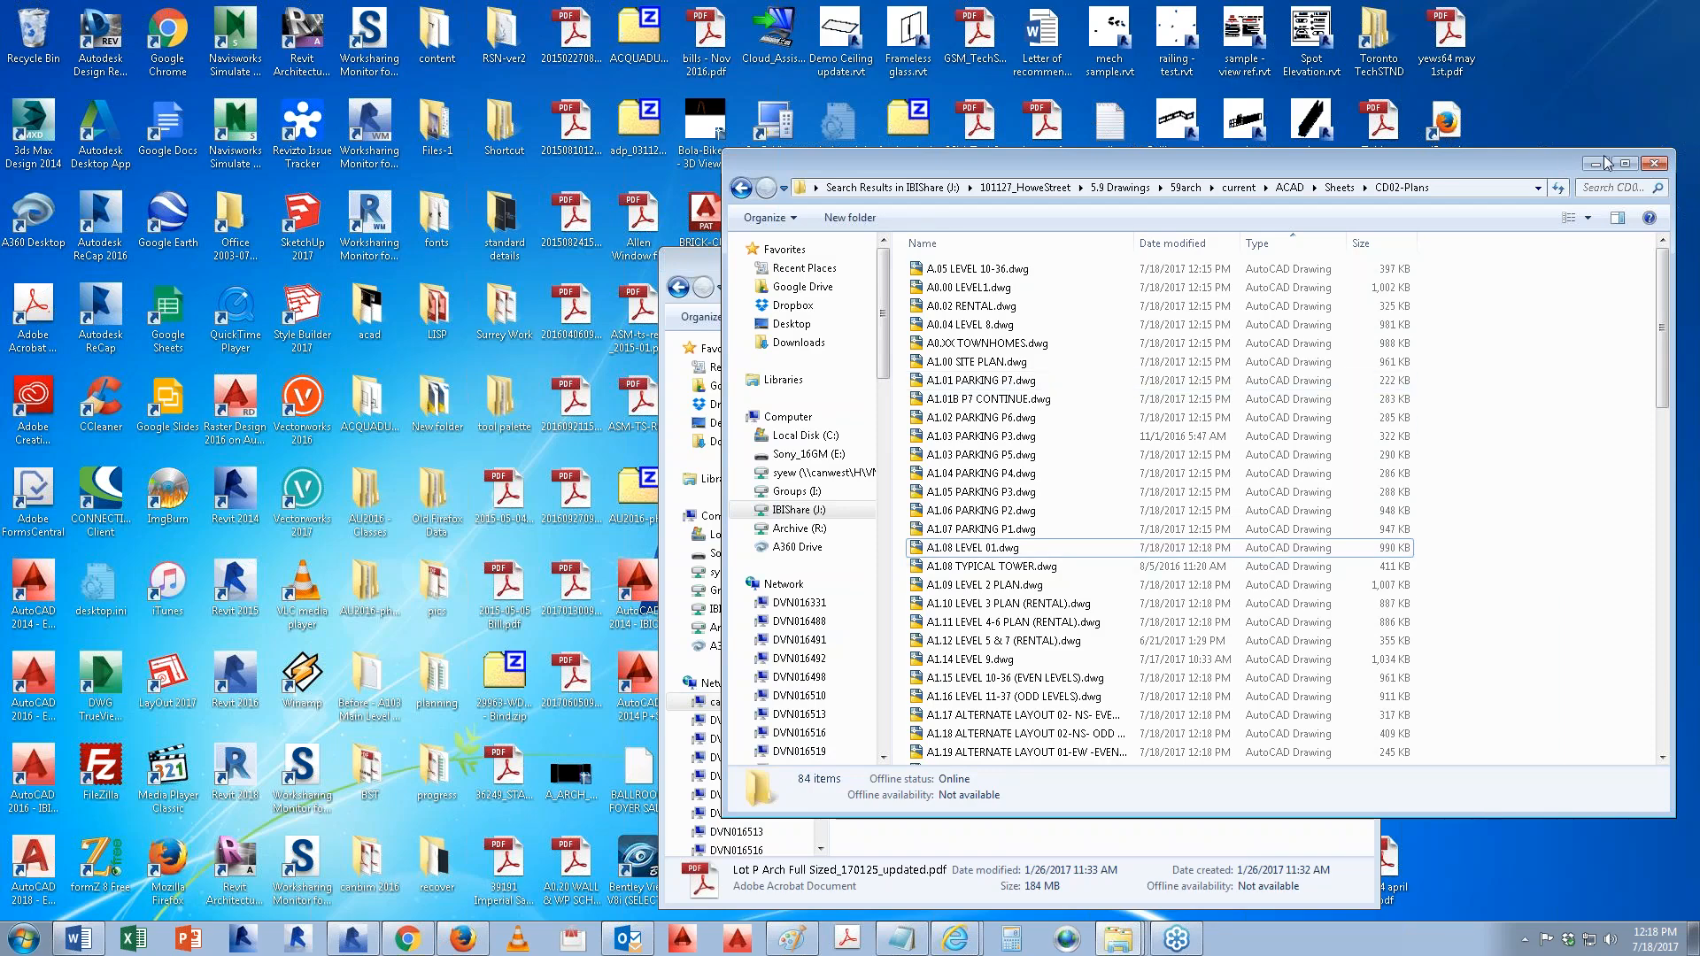
# Step: Minimize the CD02-Plans window and navigate through Groups (I:), CAD and LnL and Training to the T121-Speed up your process folder
pyautogui.click(1595, 164)
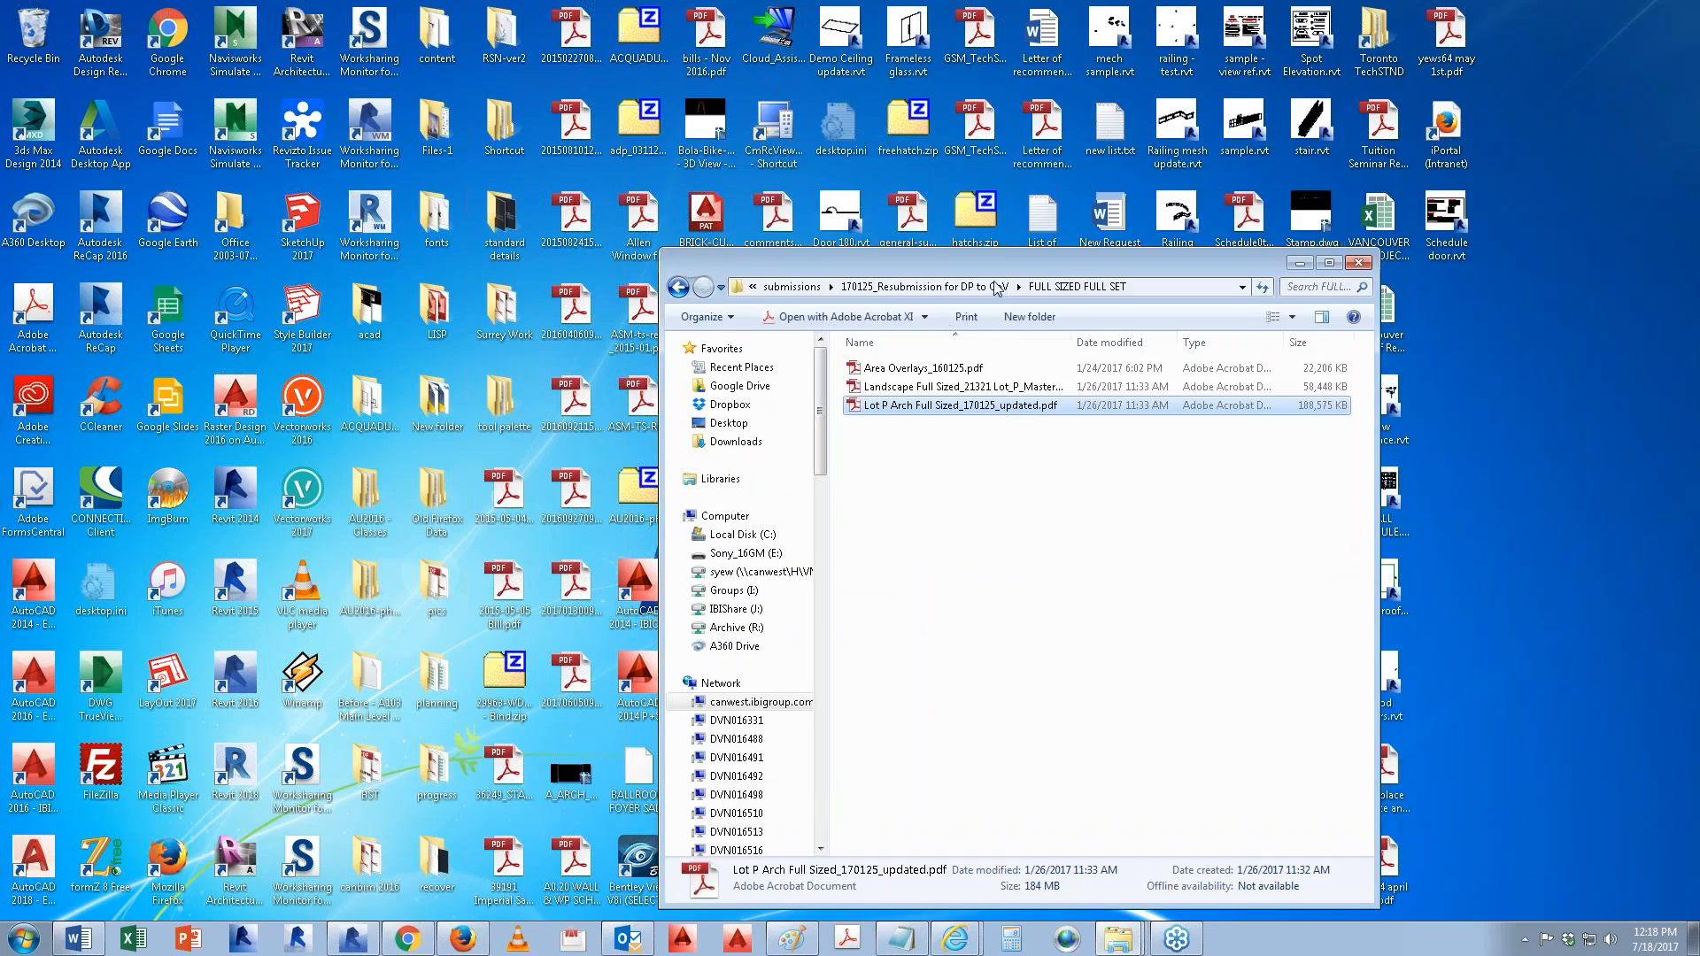
pyautogui.click(748, 589)
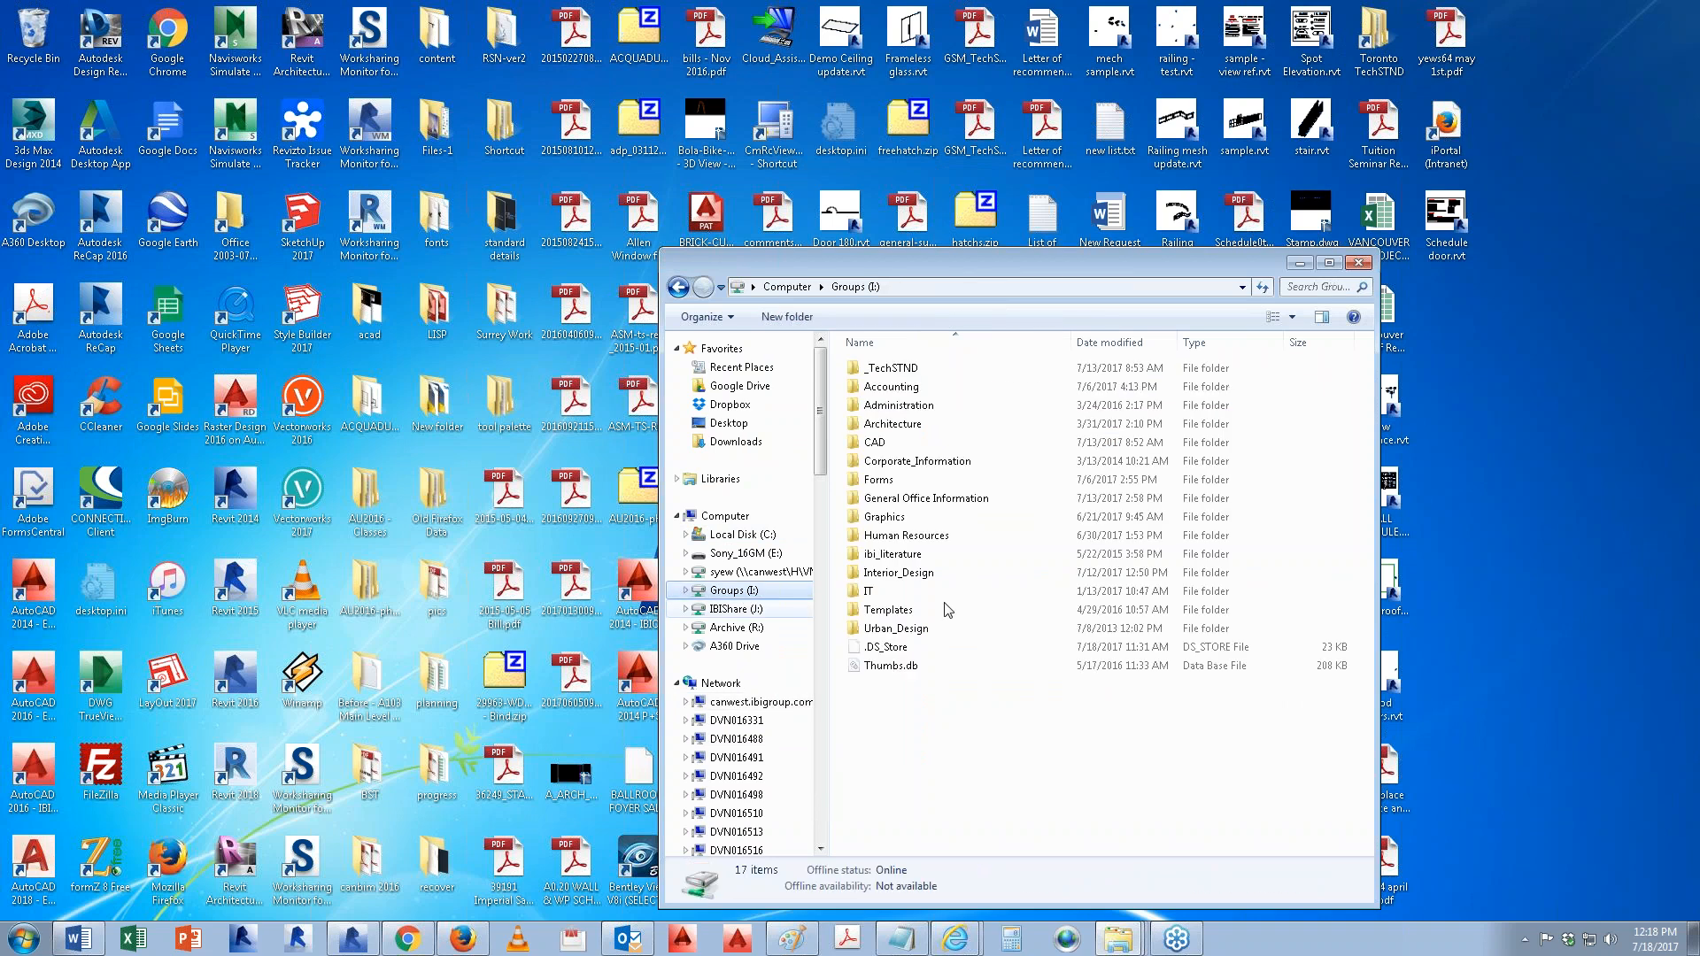
pyautogui.click(886, 444)
pyautogui.doubleClick(886, 444)
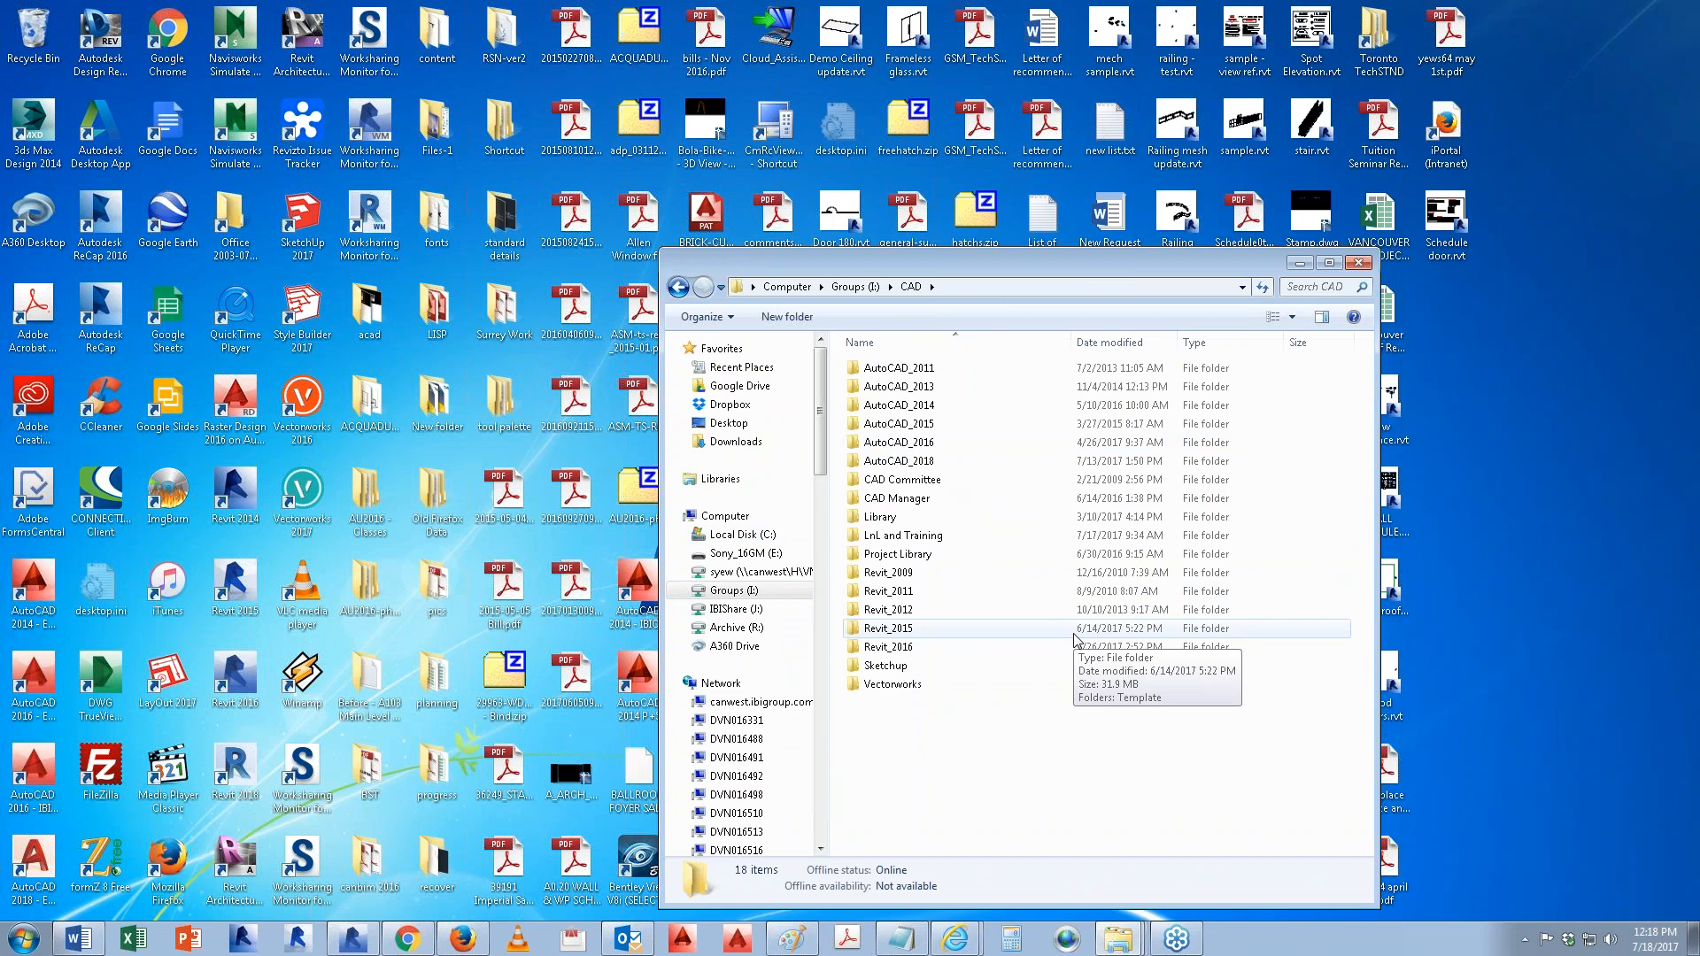
pyautogui.doubleClick(886, 536)
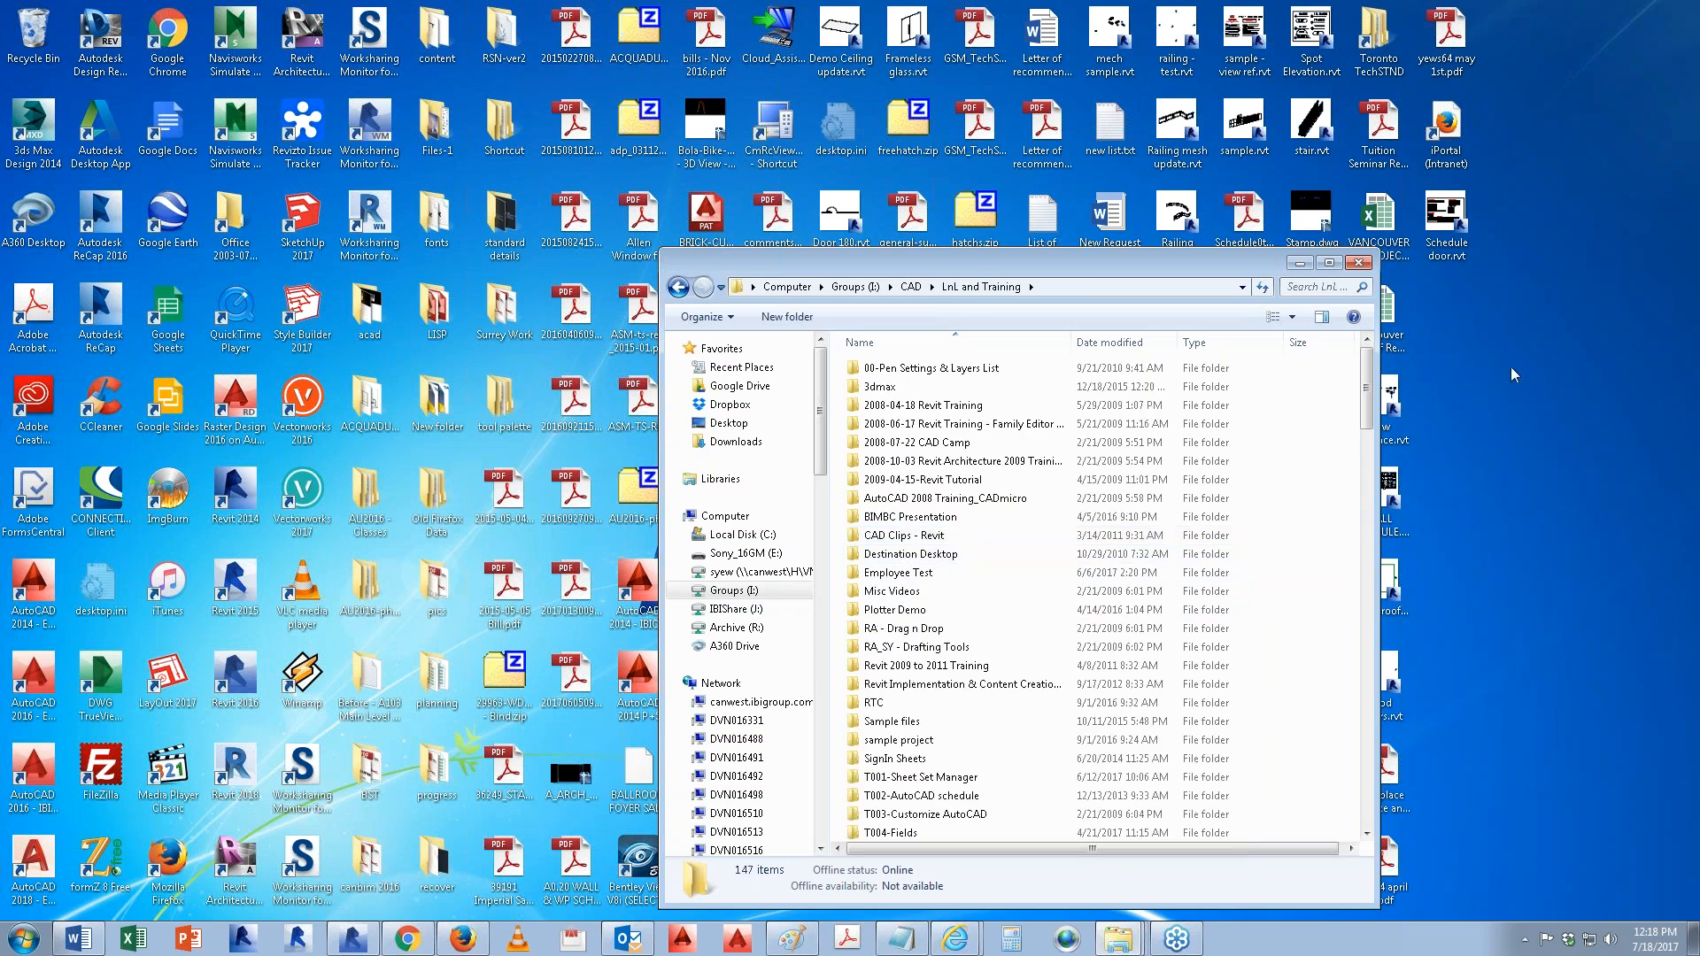
pyautogui.moveTo(1368, 376); pyautogui.dragTo(1377, 818)
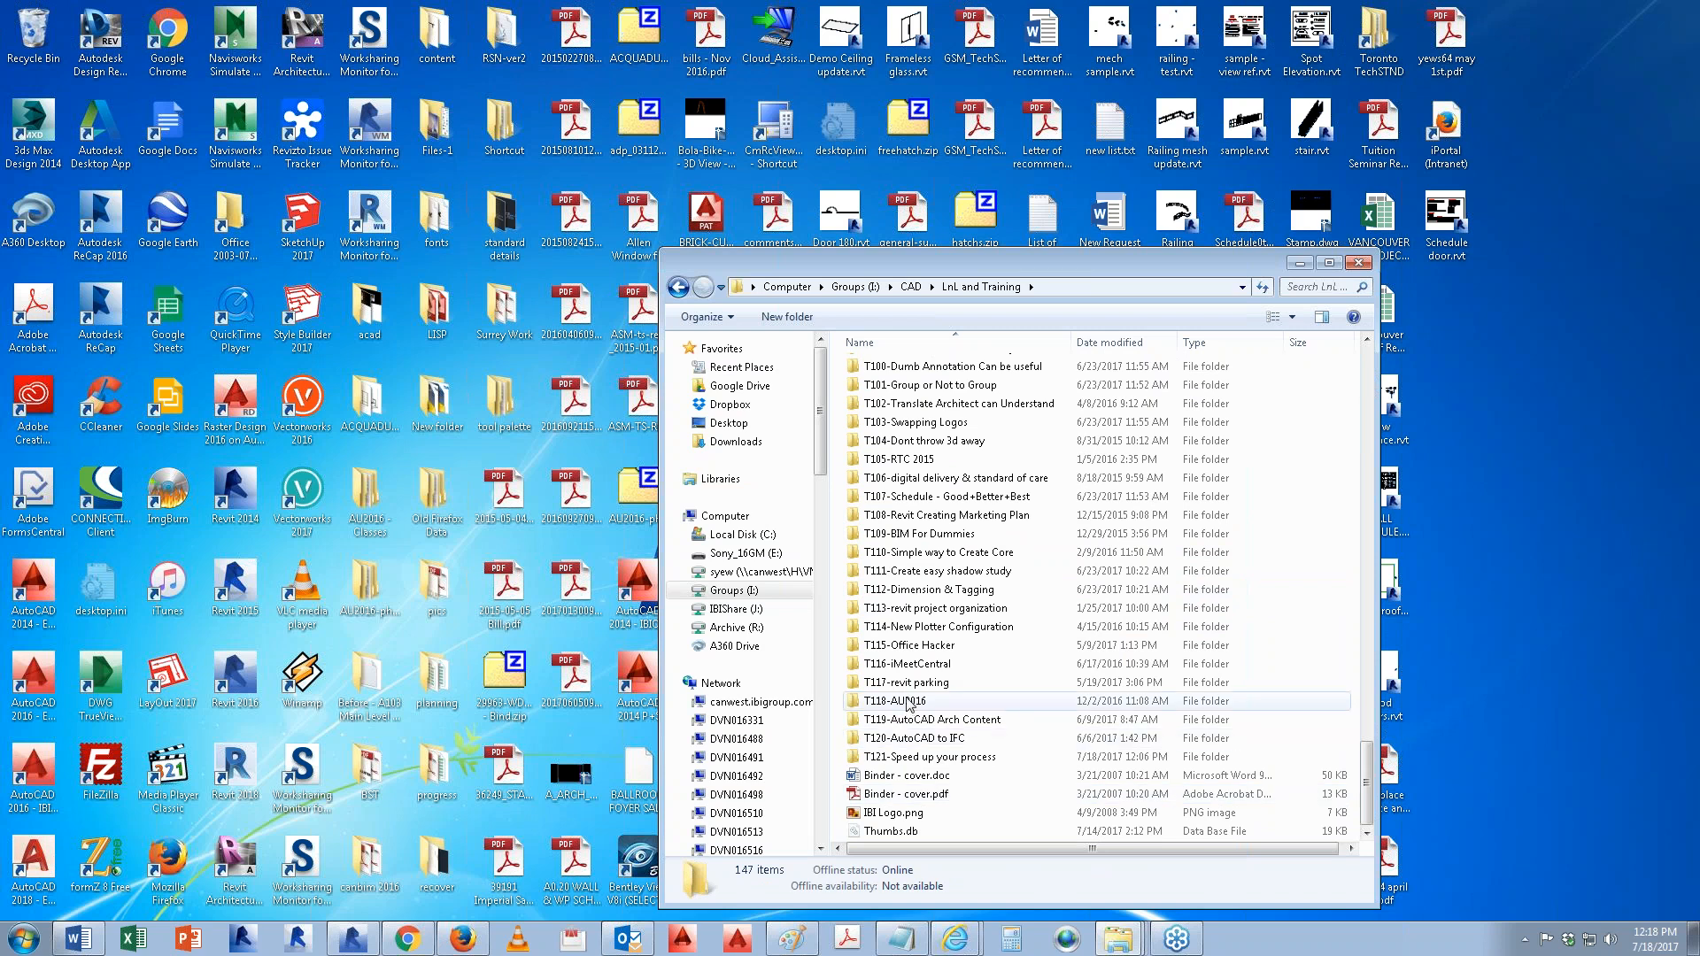
pyautogui.doubleClick(927, 758)
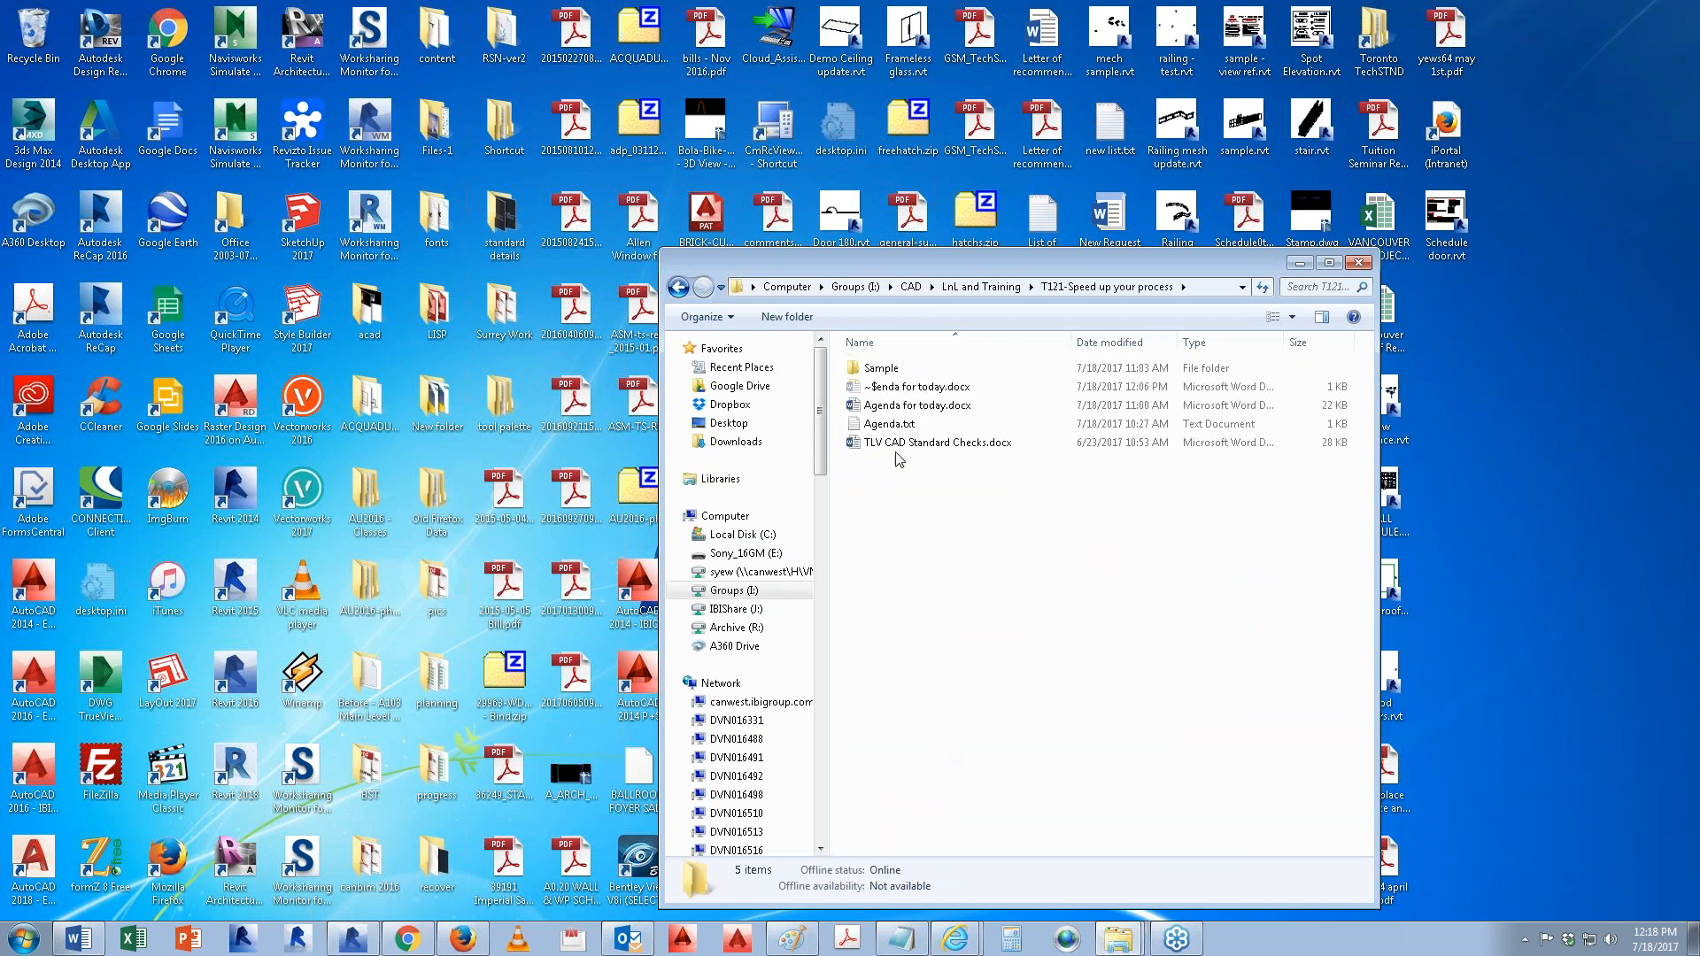
# Step: Open Sections.dwg from within the Sample folder in AutoCAD
pyautogui.doubleClick(880, 368)
pyautogui.click(940, 375)
pyautogui.doubleClick(940, 379)
pyautogui.doubleClick(893, 370)
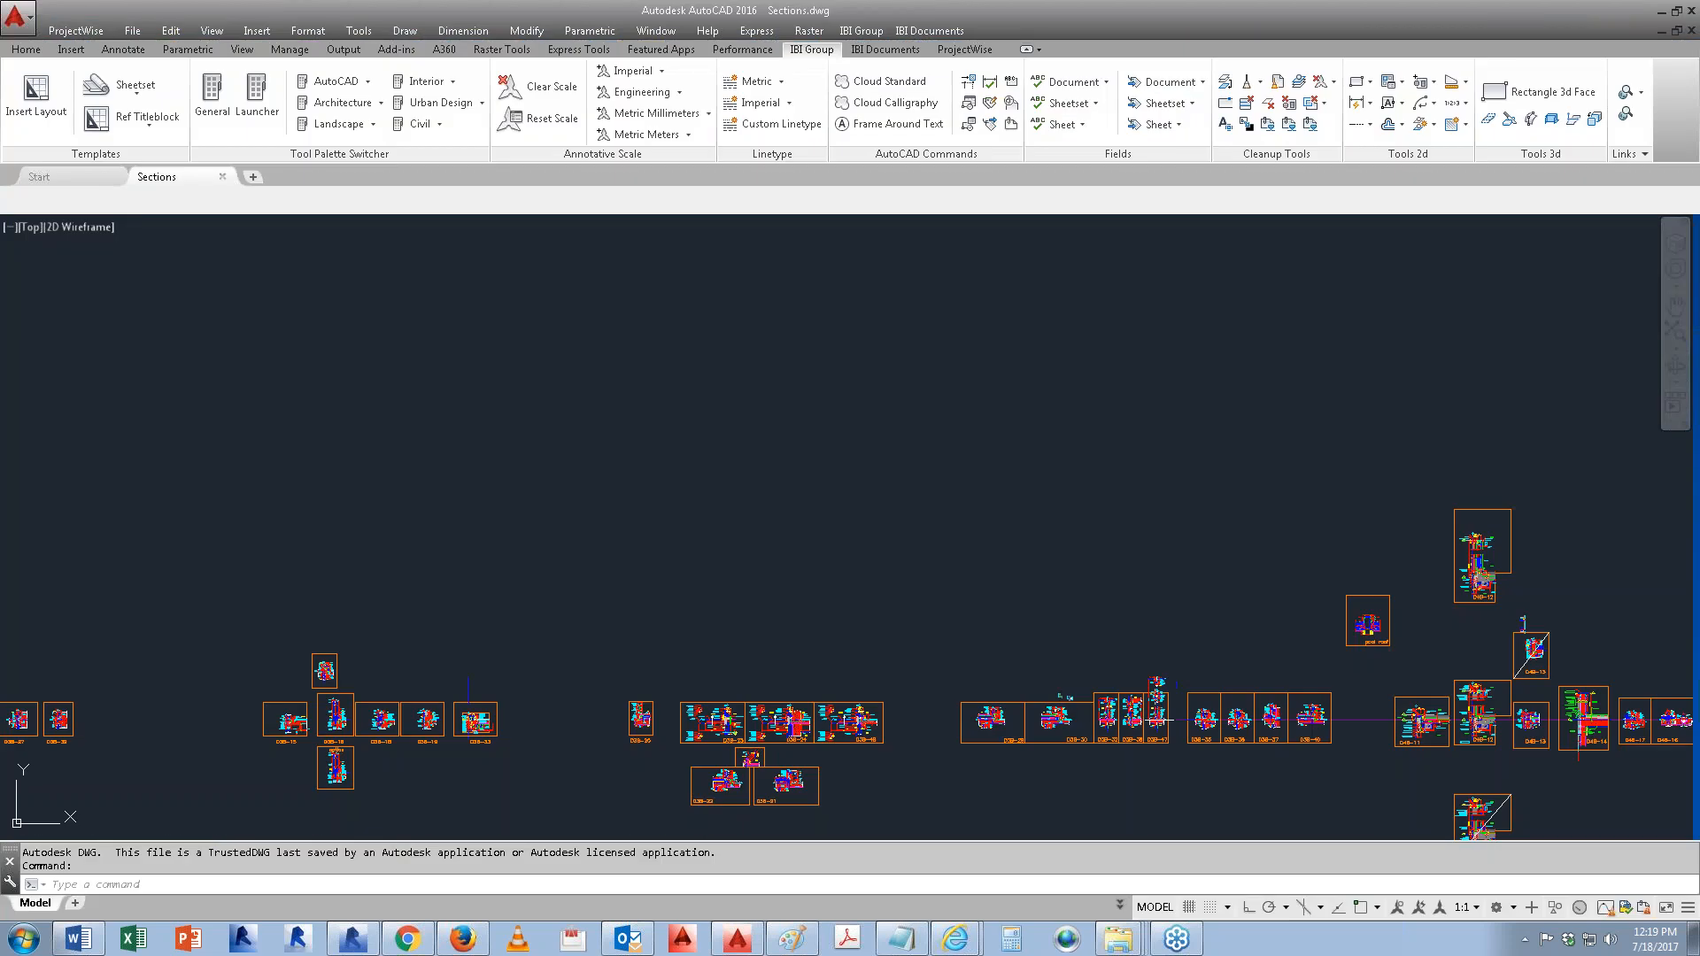
# Step: Show the D3B-11 layout of Sections.dwg and examine the title block xref path below the sheet border
pyautogui.click(88, 903)
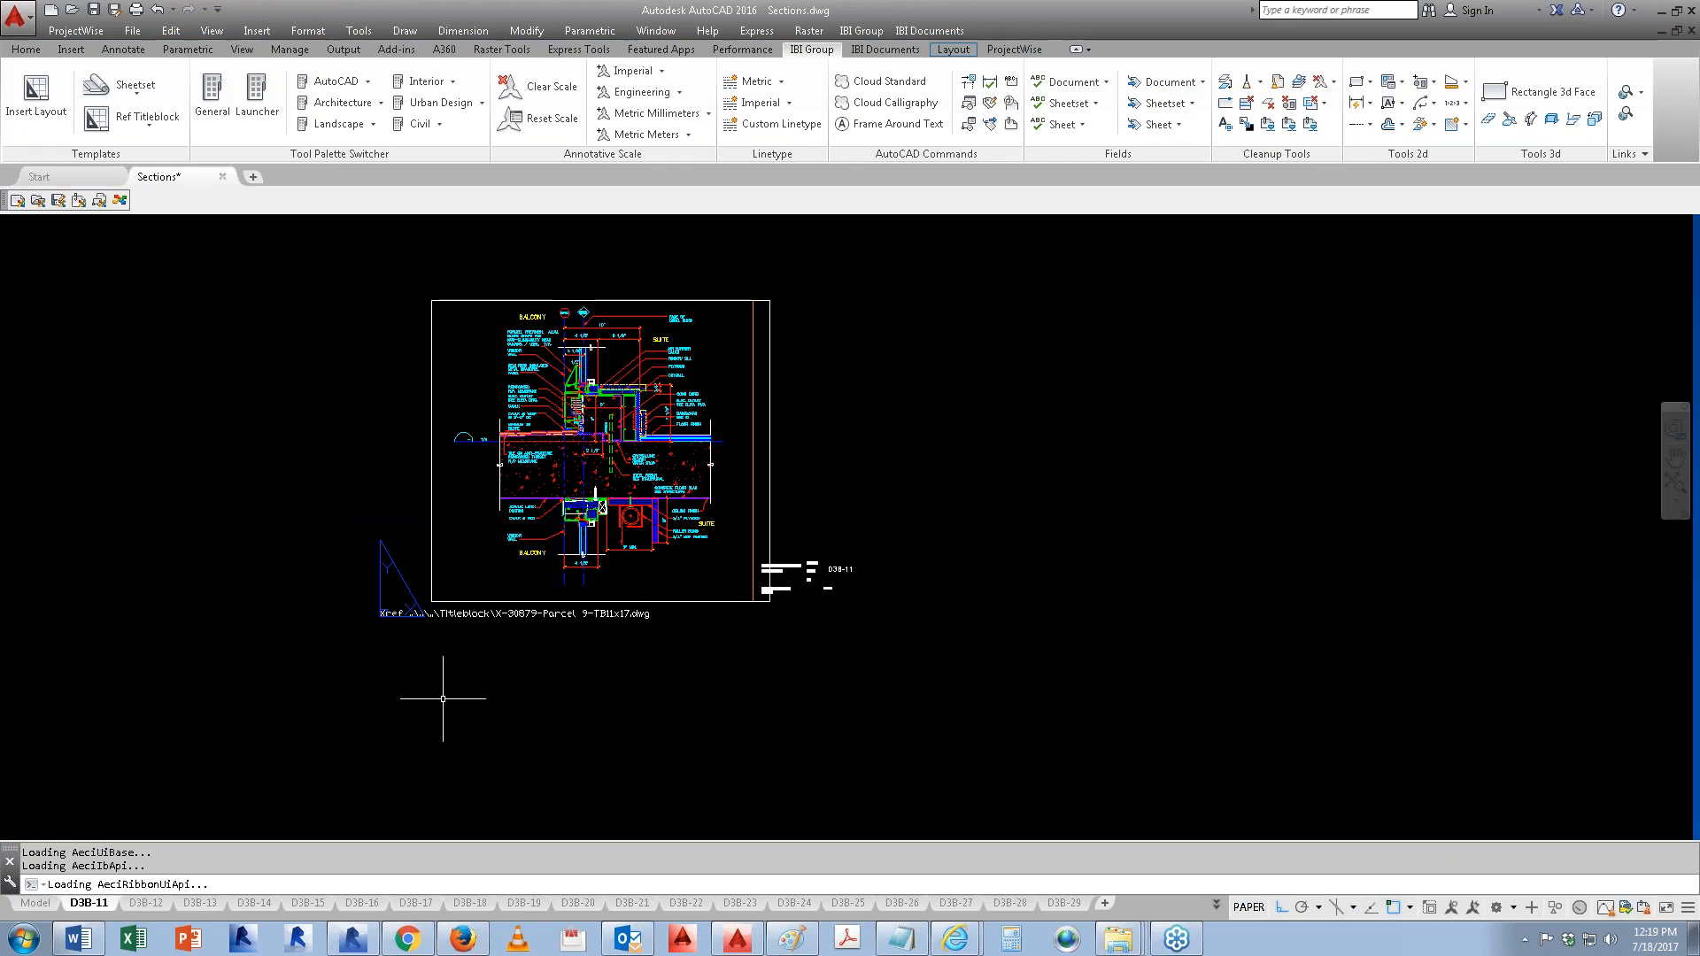
pyautogui.scroll(2, 467, 638)
pyautogui.scroll(4, 467, 639)
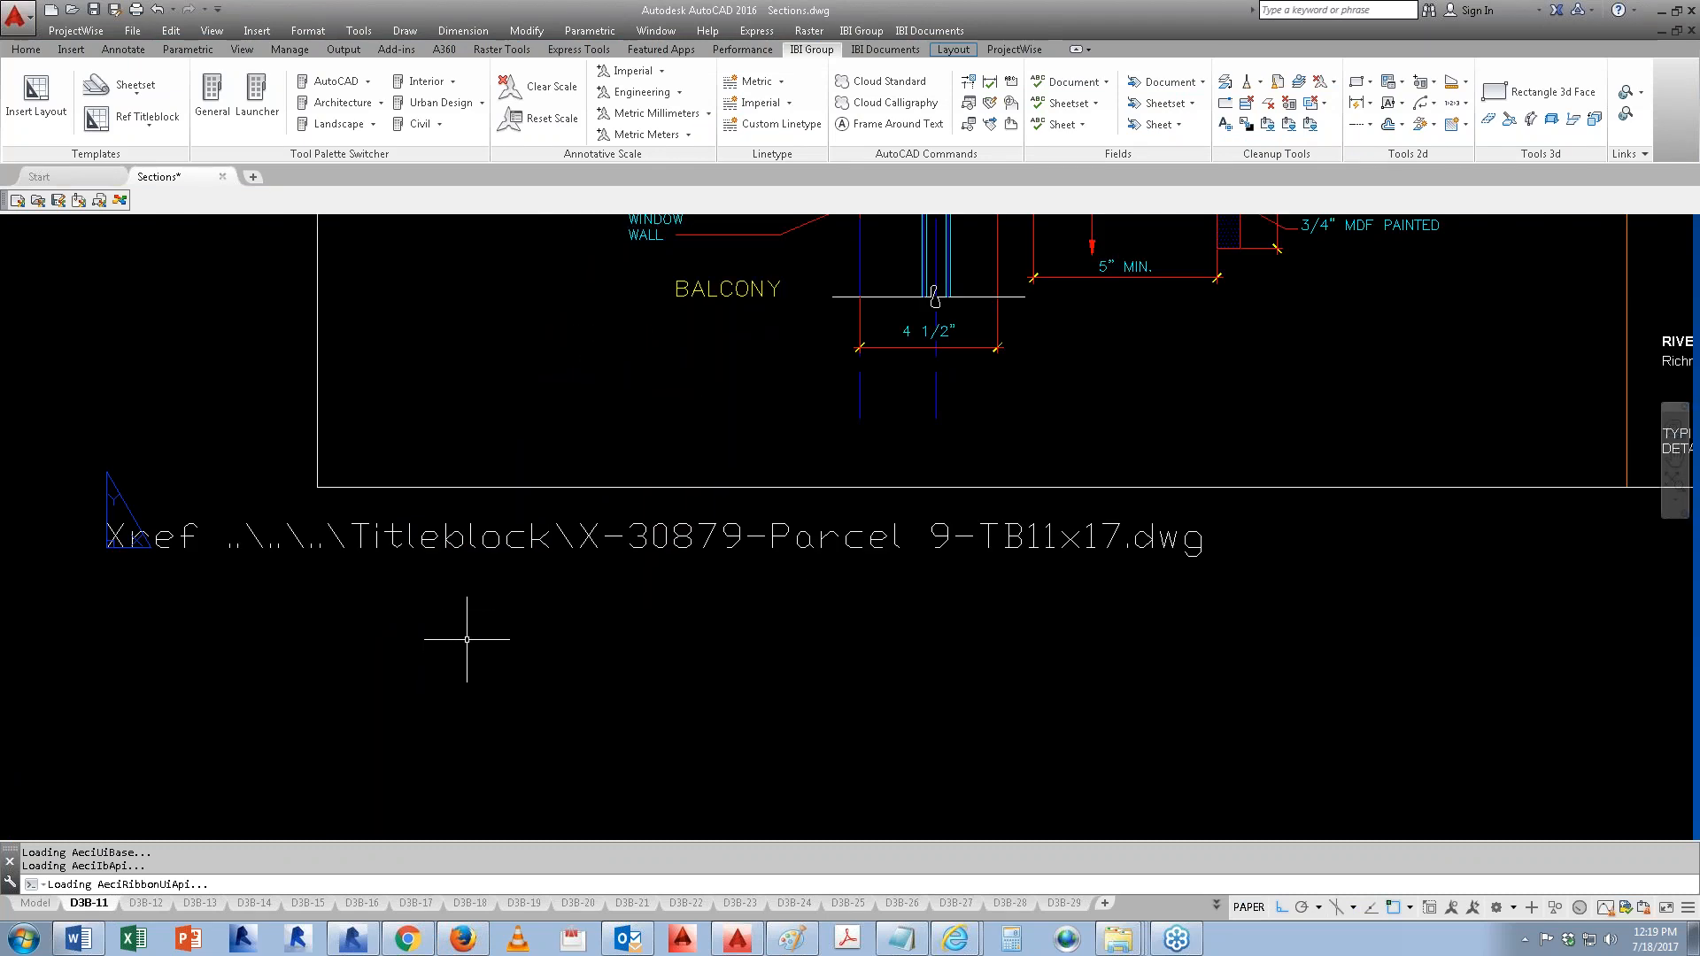
pyautogui.scroll(-4, 466, 639)
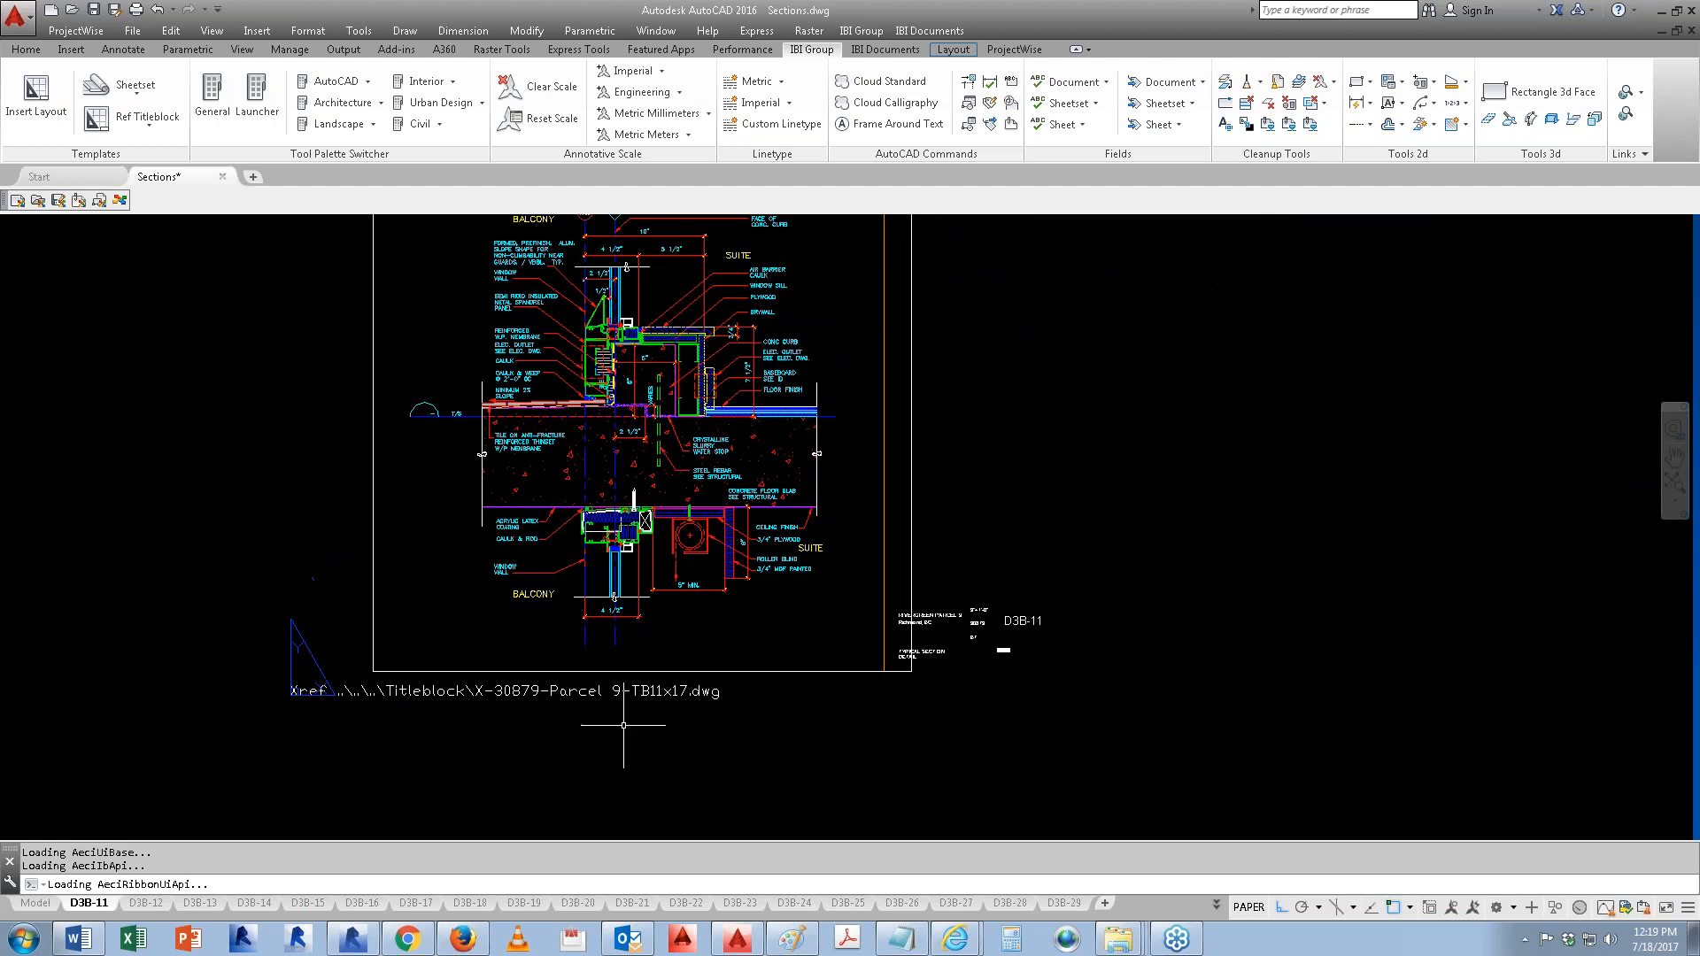
pyautogui.press('Escape')
pyautogui.press('Escape')
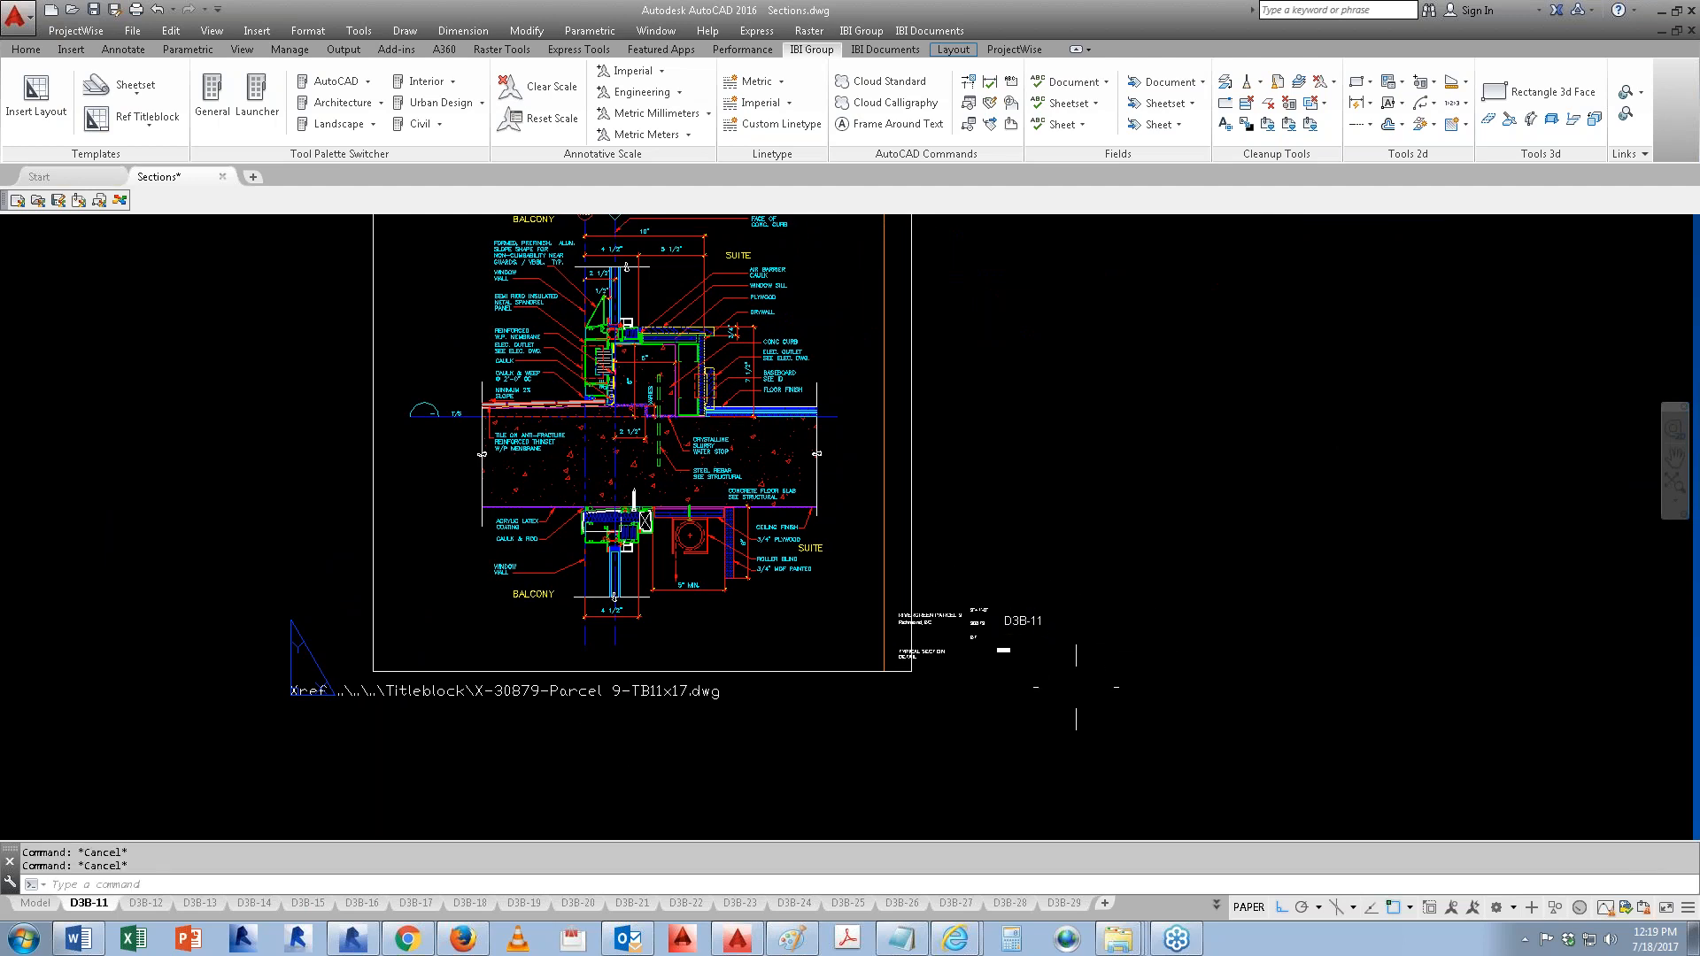
# Step: Open the imperial sheet set template folder and browse to Architectural, Stage 3 - Construction Documentation
pyautogui.click(152, 103)
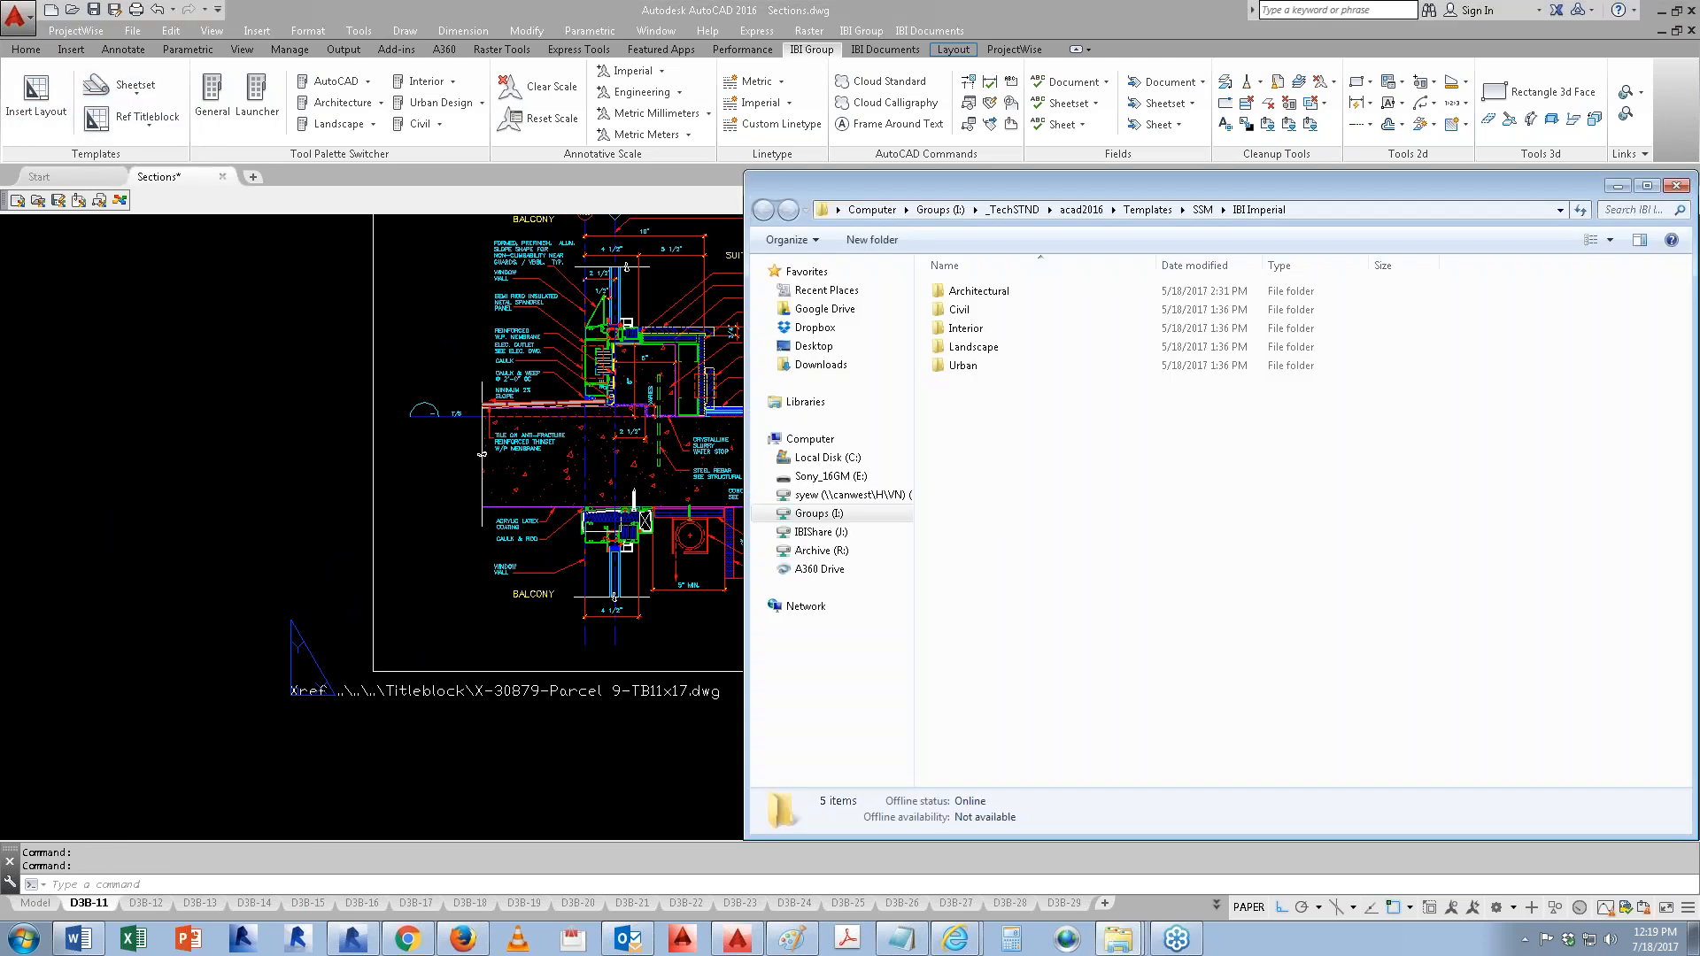
pyautogui.doubleClick(994, 294)
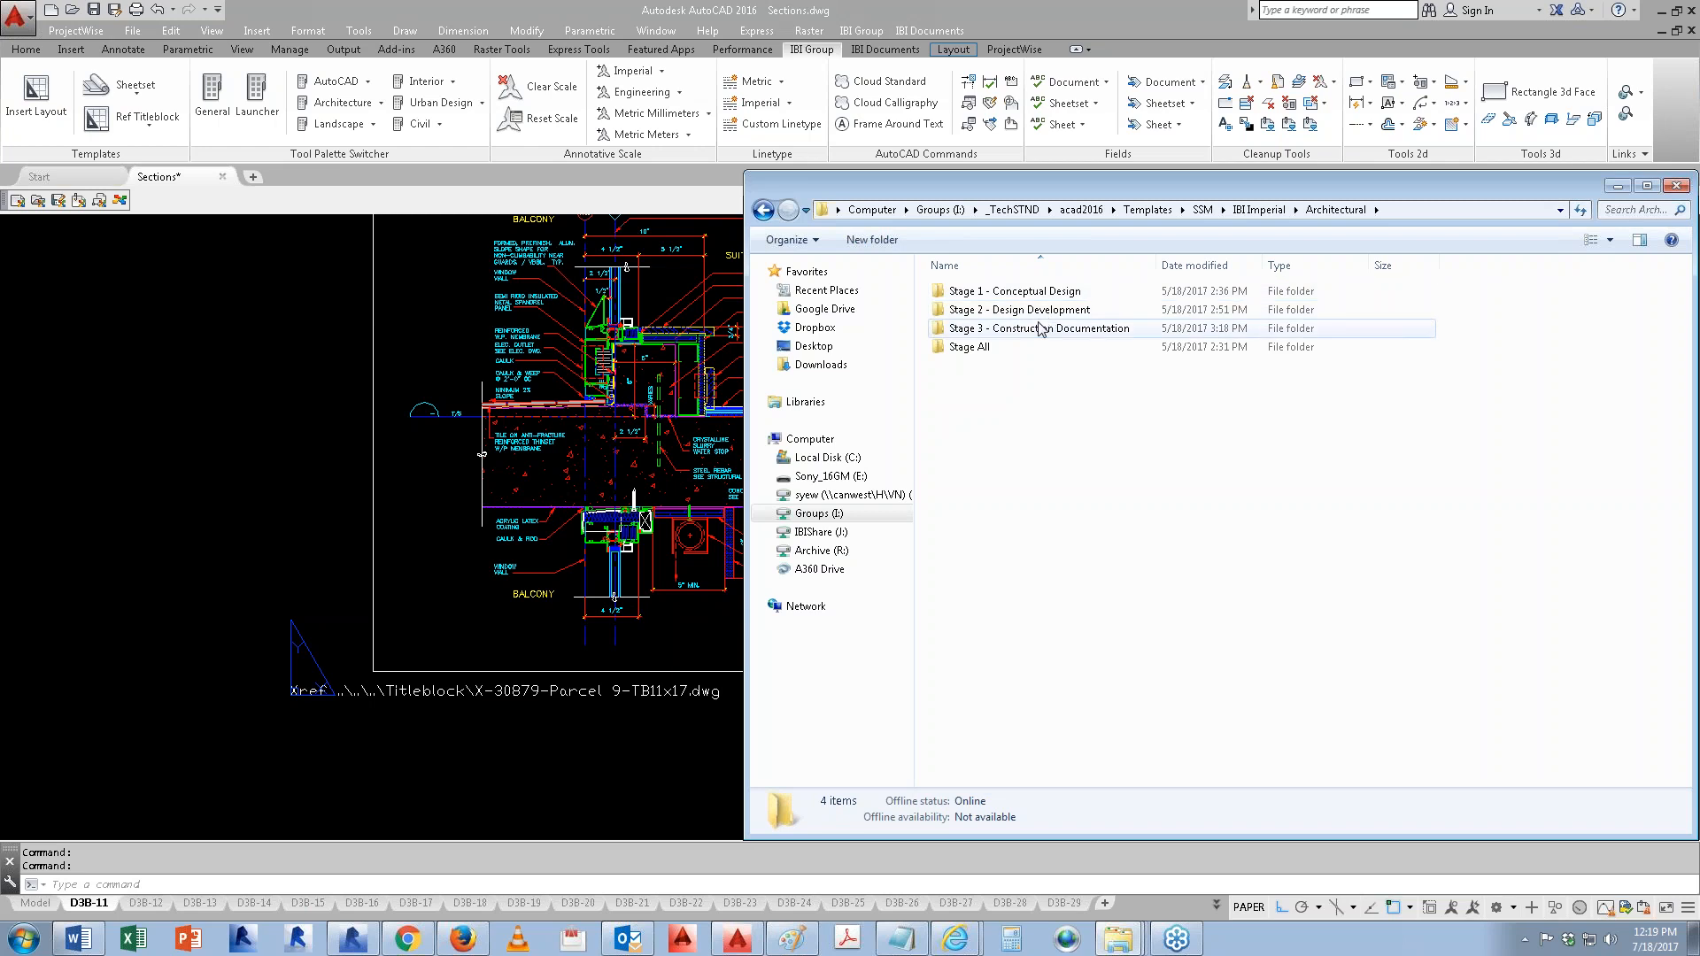
pyautogui.doubleClick(1030, 328)
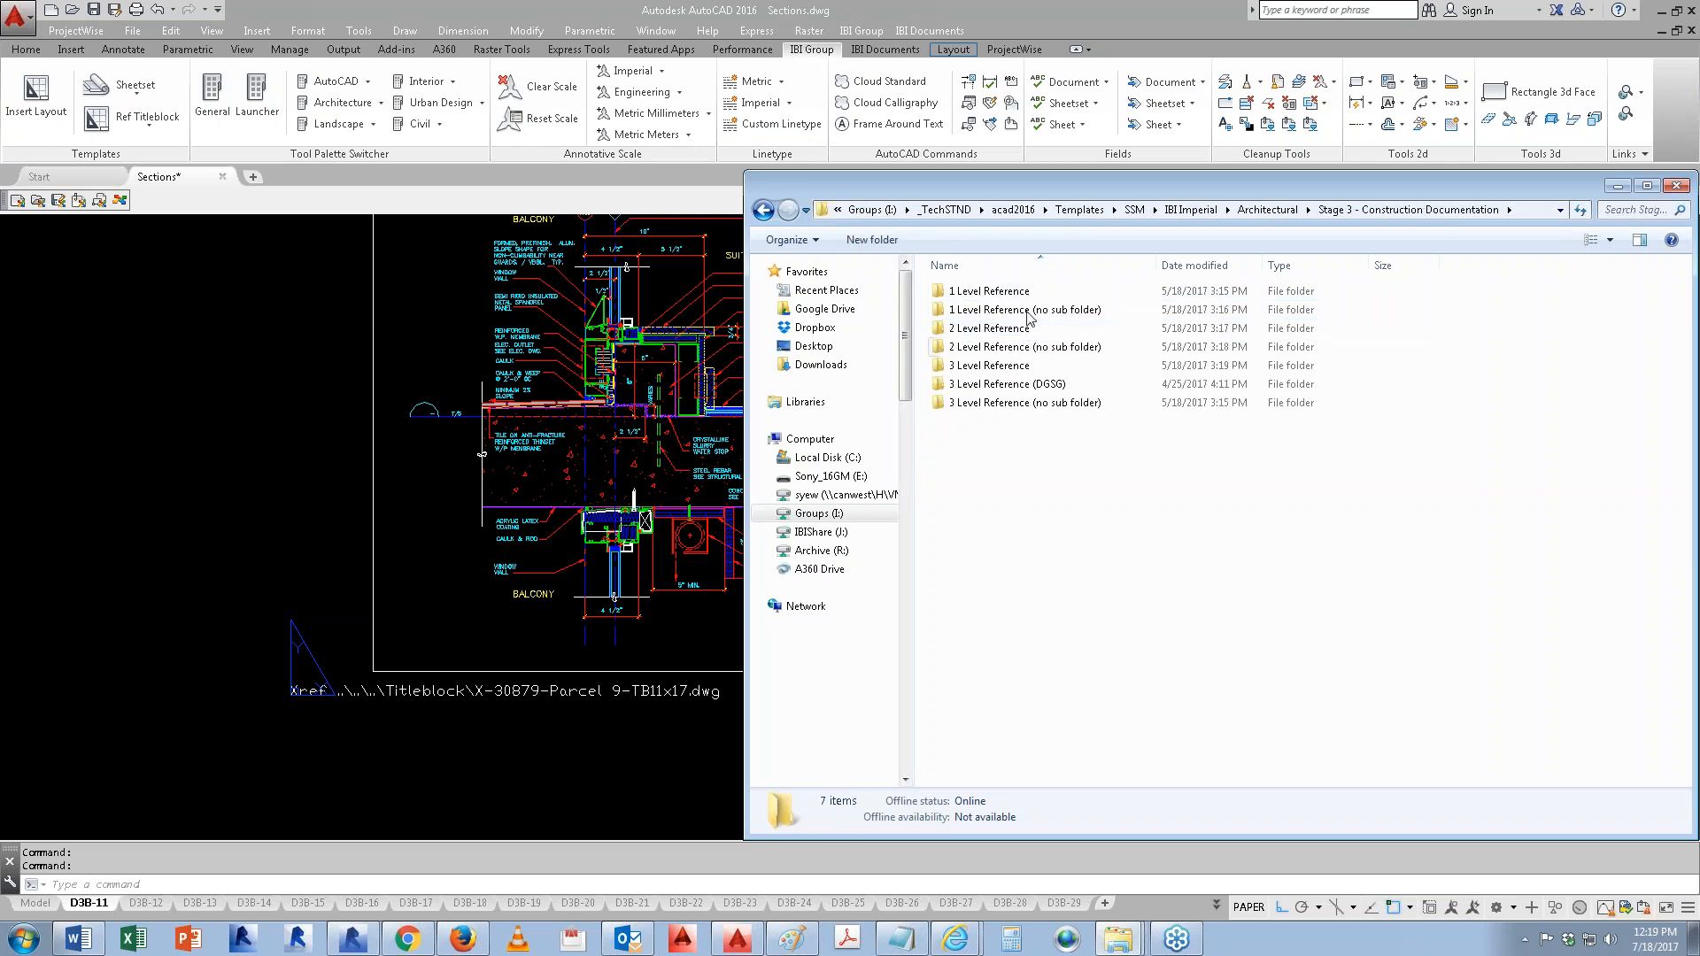
pyautogui.doubleClick(990, 299)
pyautogui.moveTo(1066, 456); pyautogui.dragTo(952, 276)
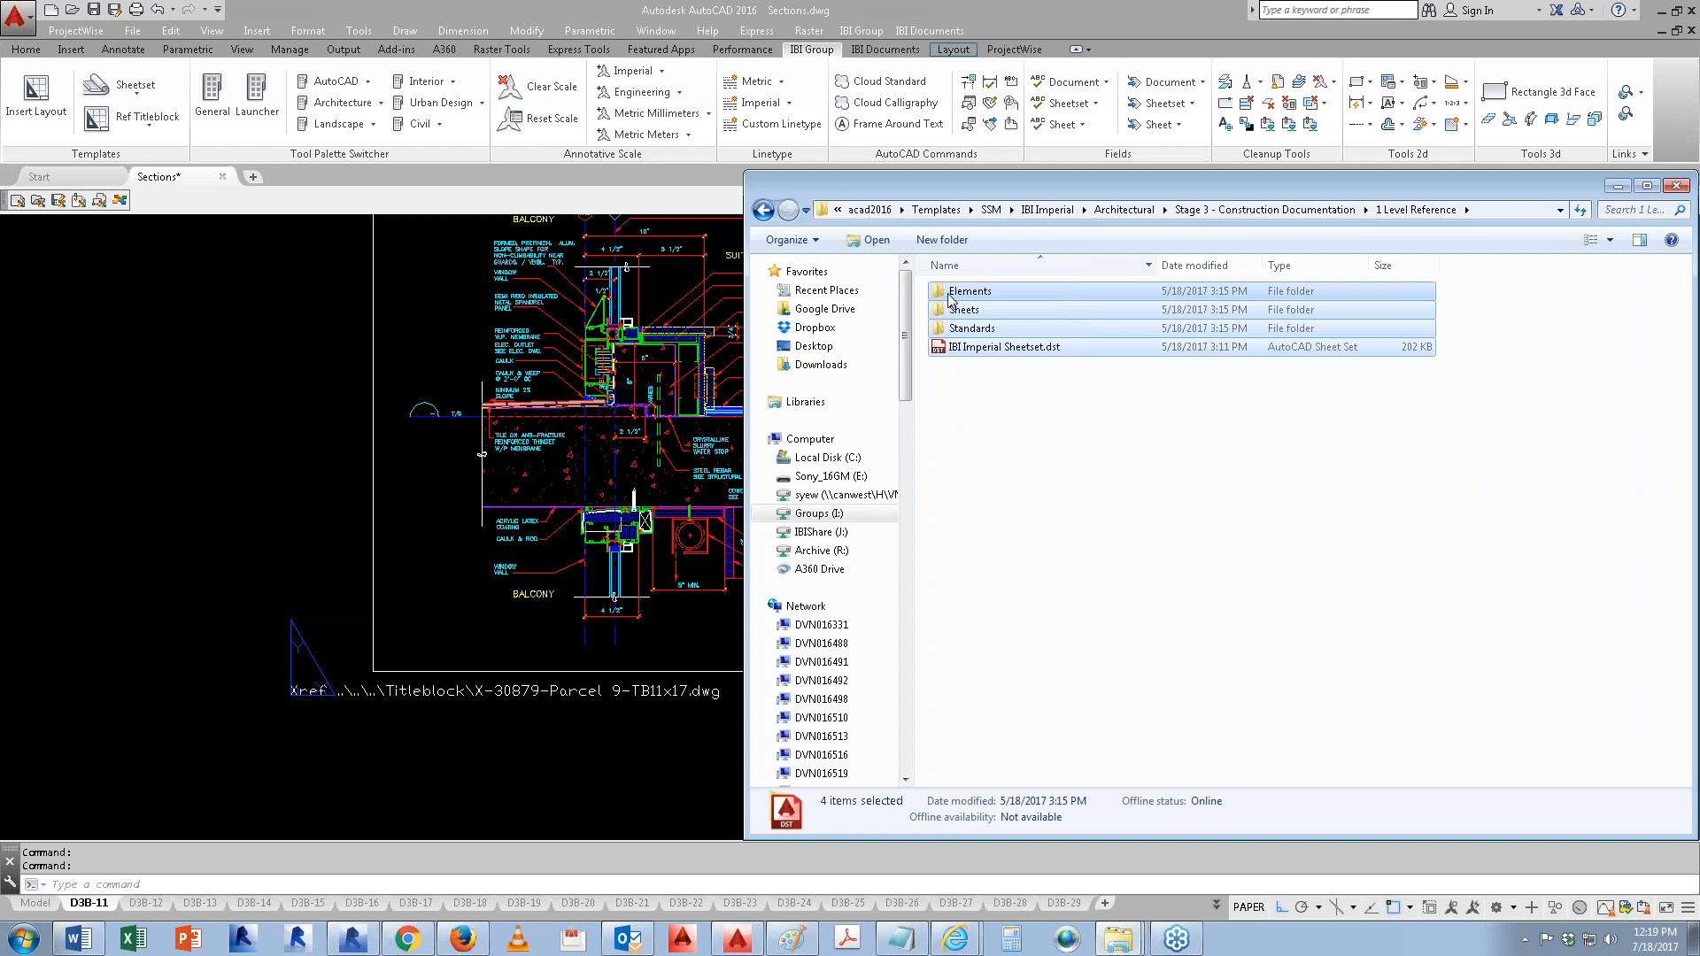
pyautogui.click(763, 210)
# Step: Copy everything in 1 Level Reference (no sub folder) into the 01 - CAD Replacing 11x17 sheet folder
pyautogui.doubleClick(1027, 311)
pyautogui.moveTo(1101, 475); pyautogui.dragTo(955, 285)
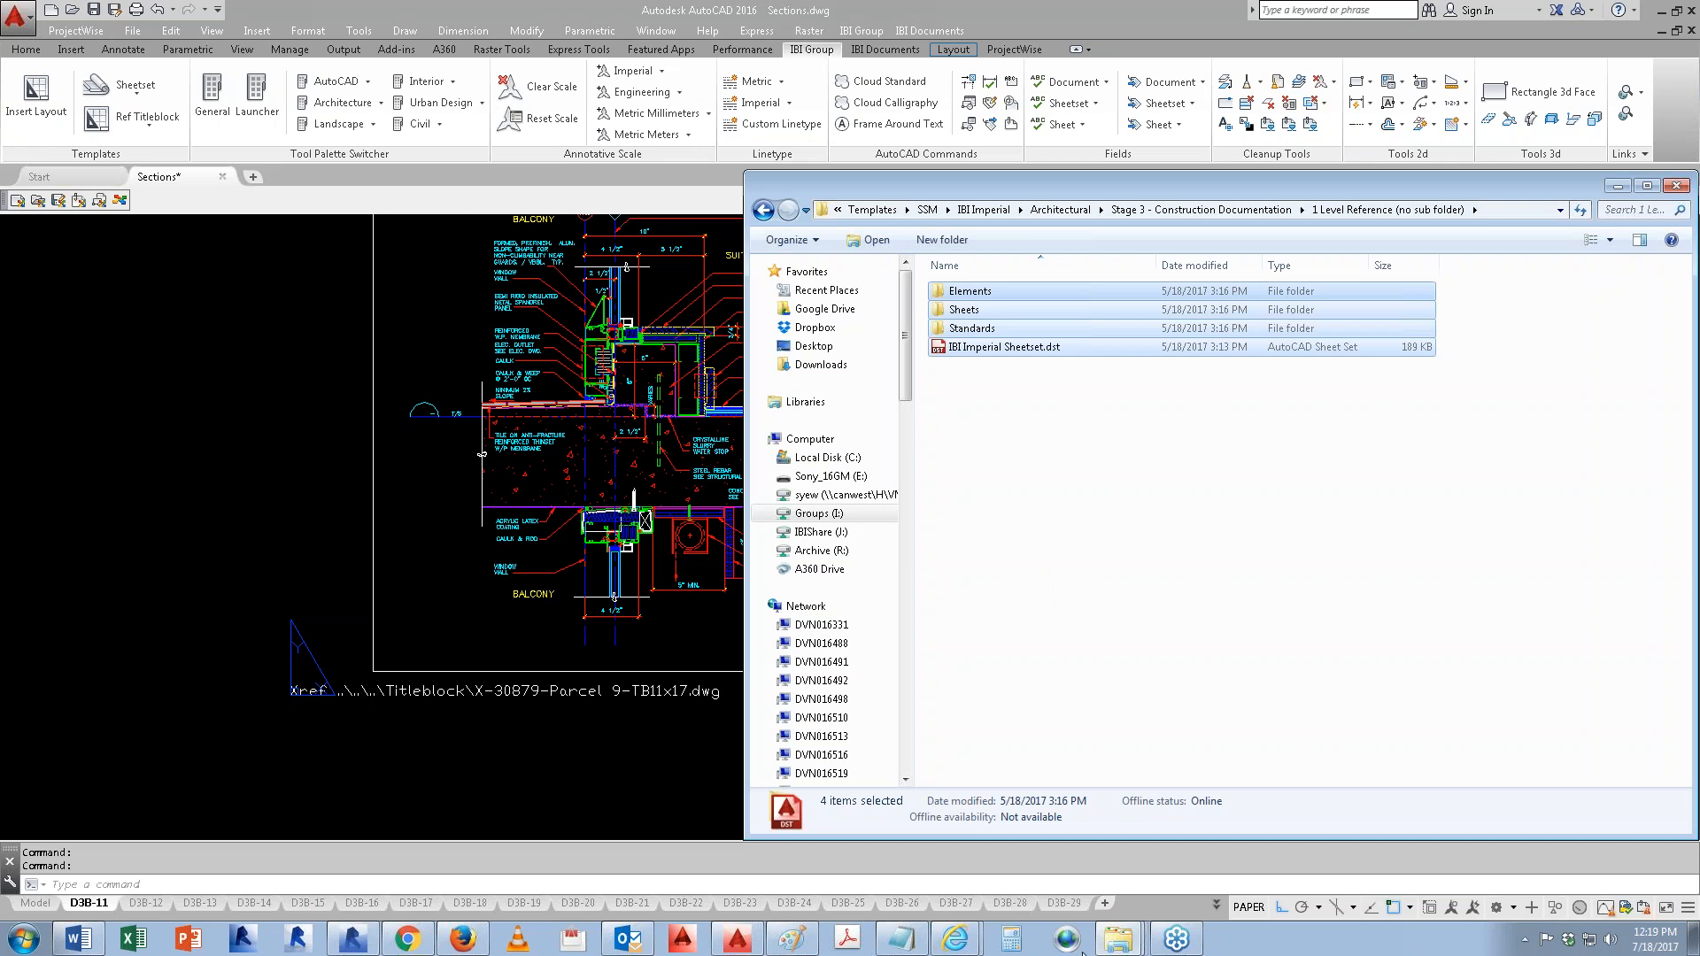
pyautogui.rightClick(1136, 940)
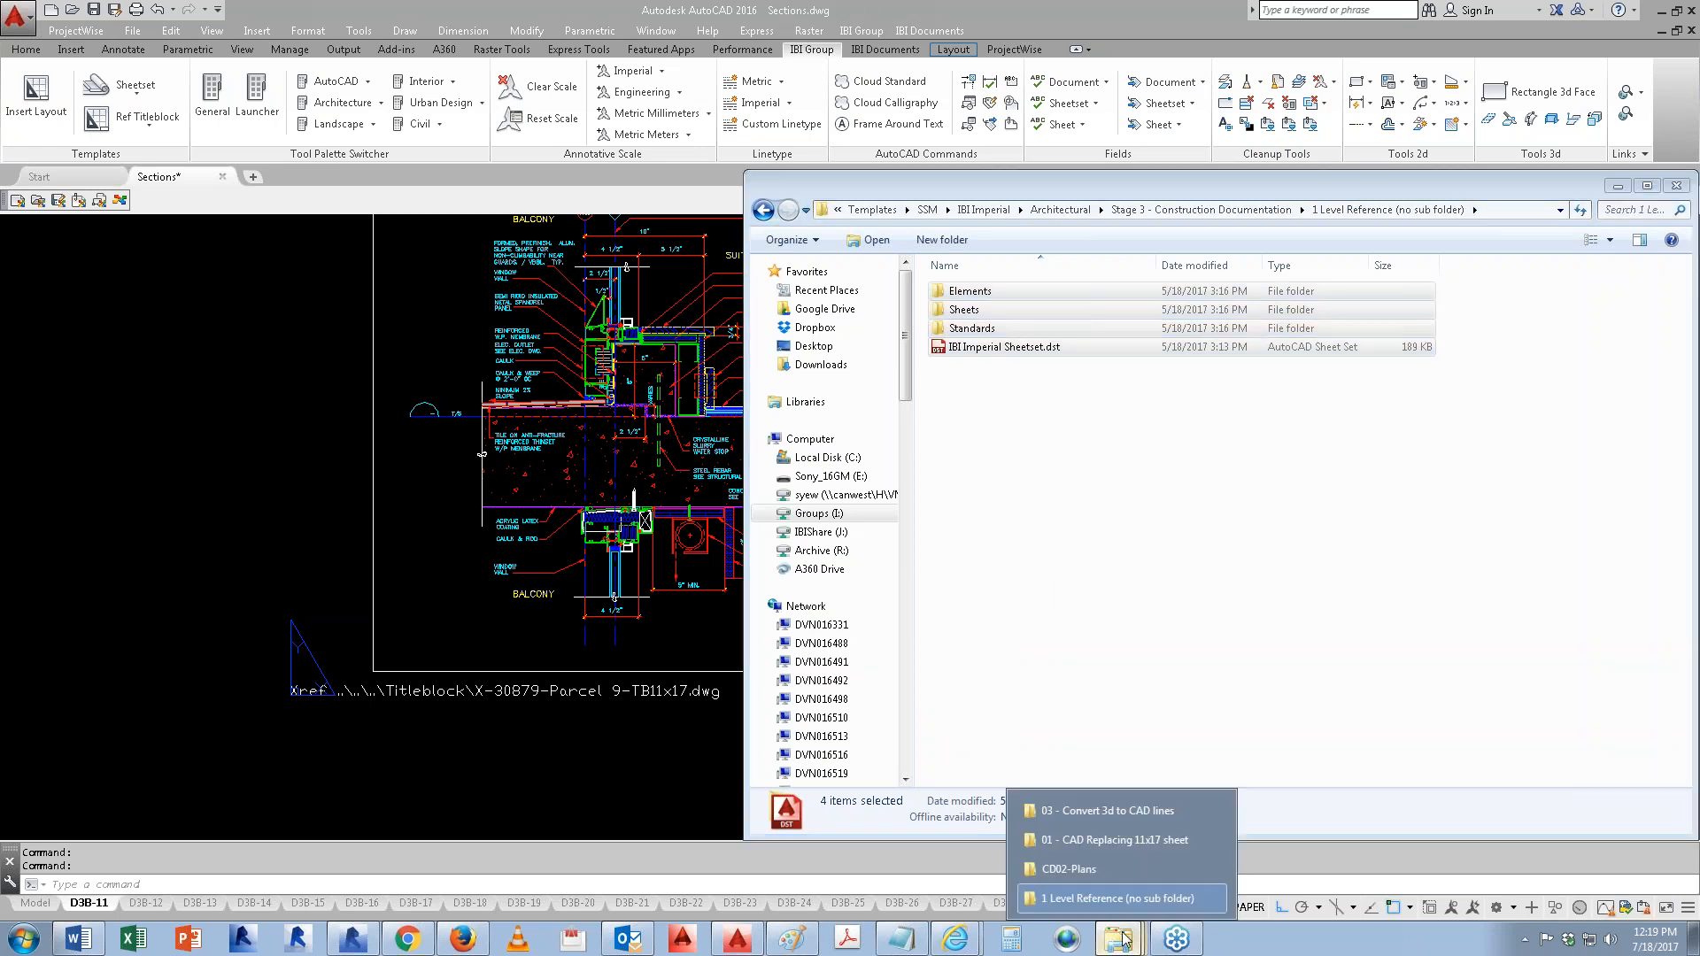
pyautogui.click(1090, 841)
pyautogui.click(974, 530)
pyautogui.hotkey('ctrl', 'v')
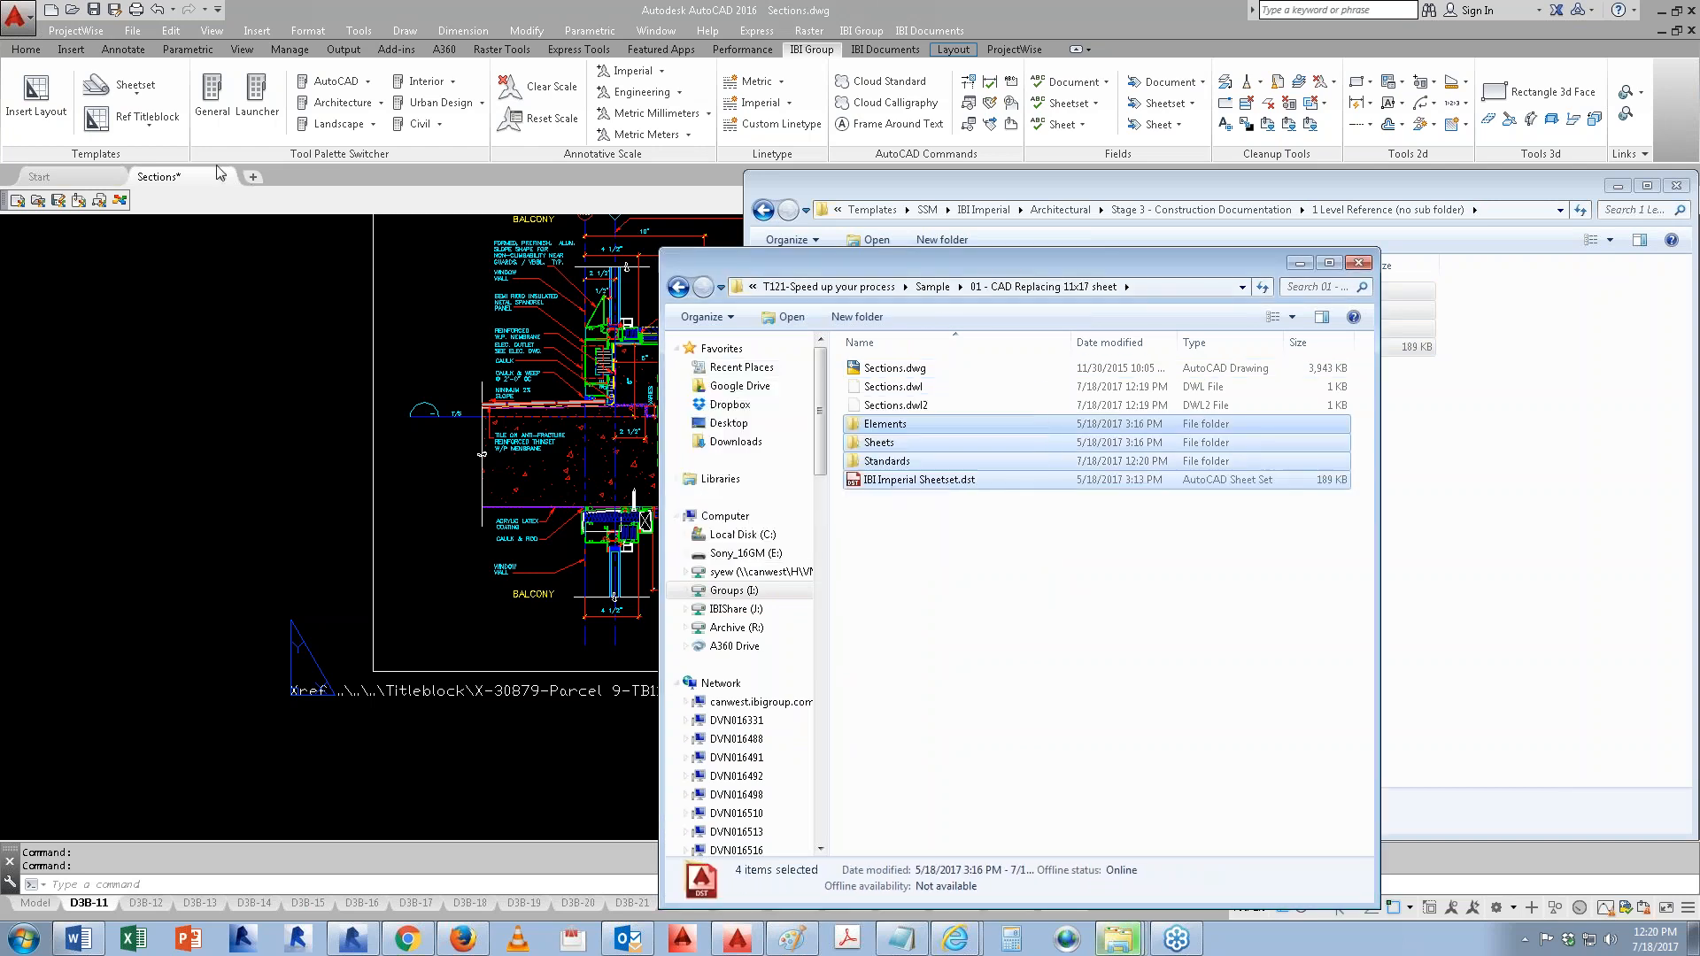
# Step: Close Sections.dwg without saving it and minimize AutoCAD
pyautogui.click(224, 177)
pyautogui.click(223, 177)
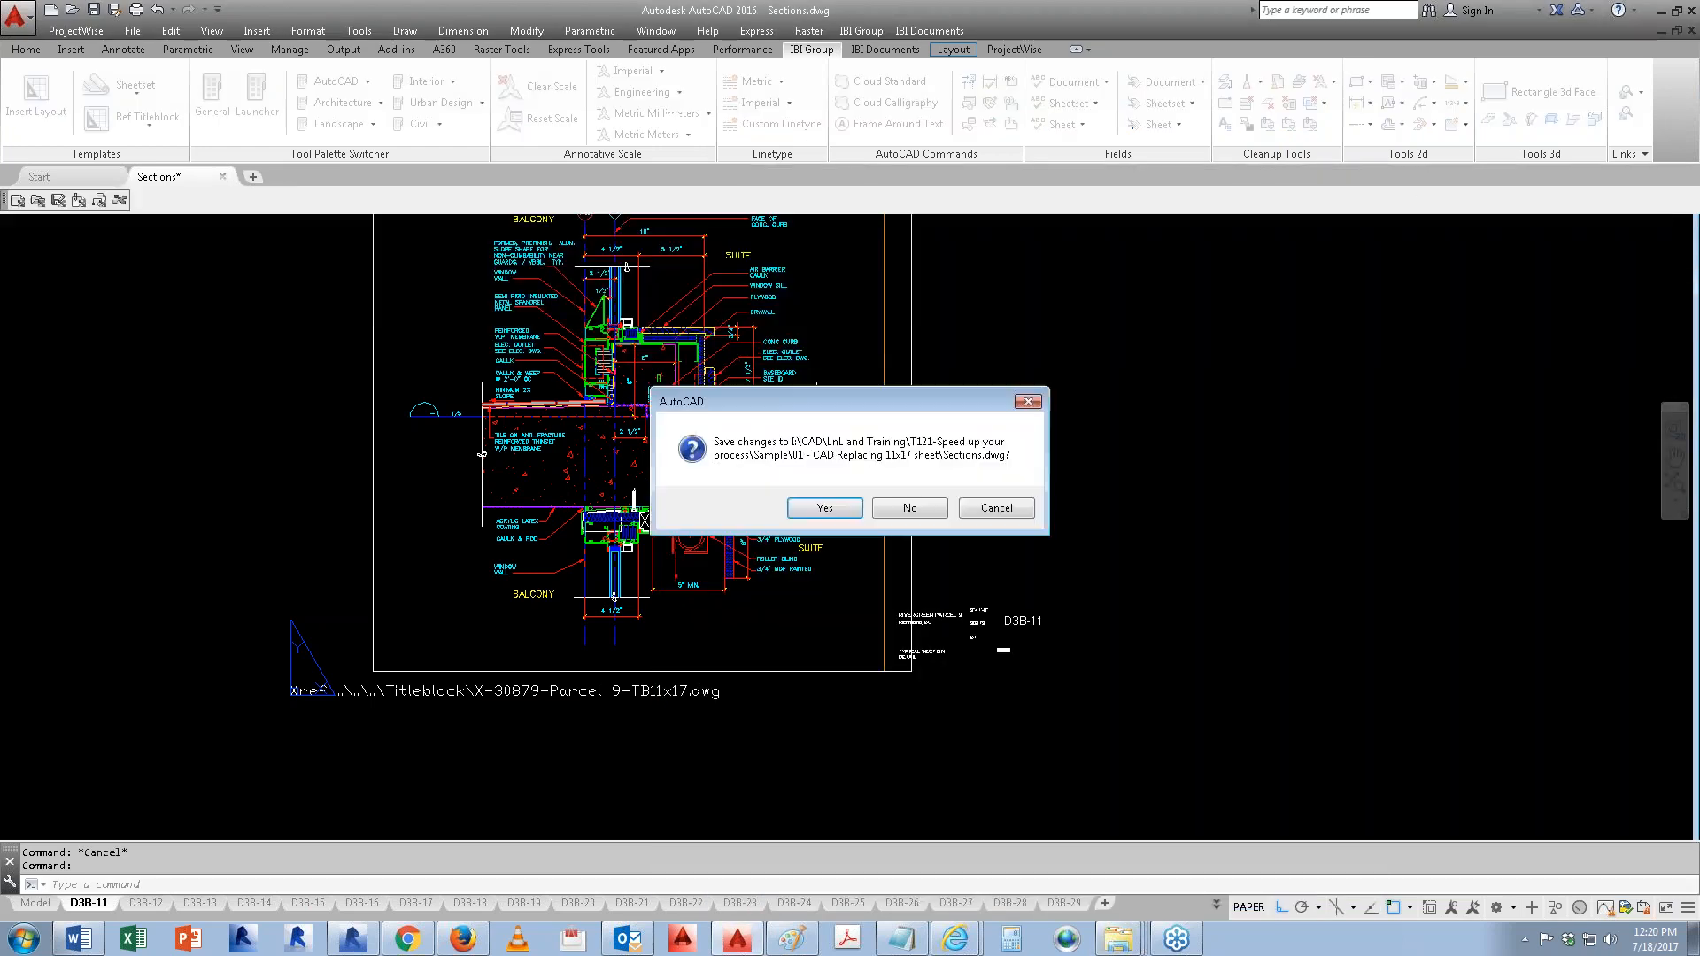
pyautogui.press('Escape')
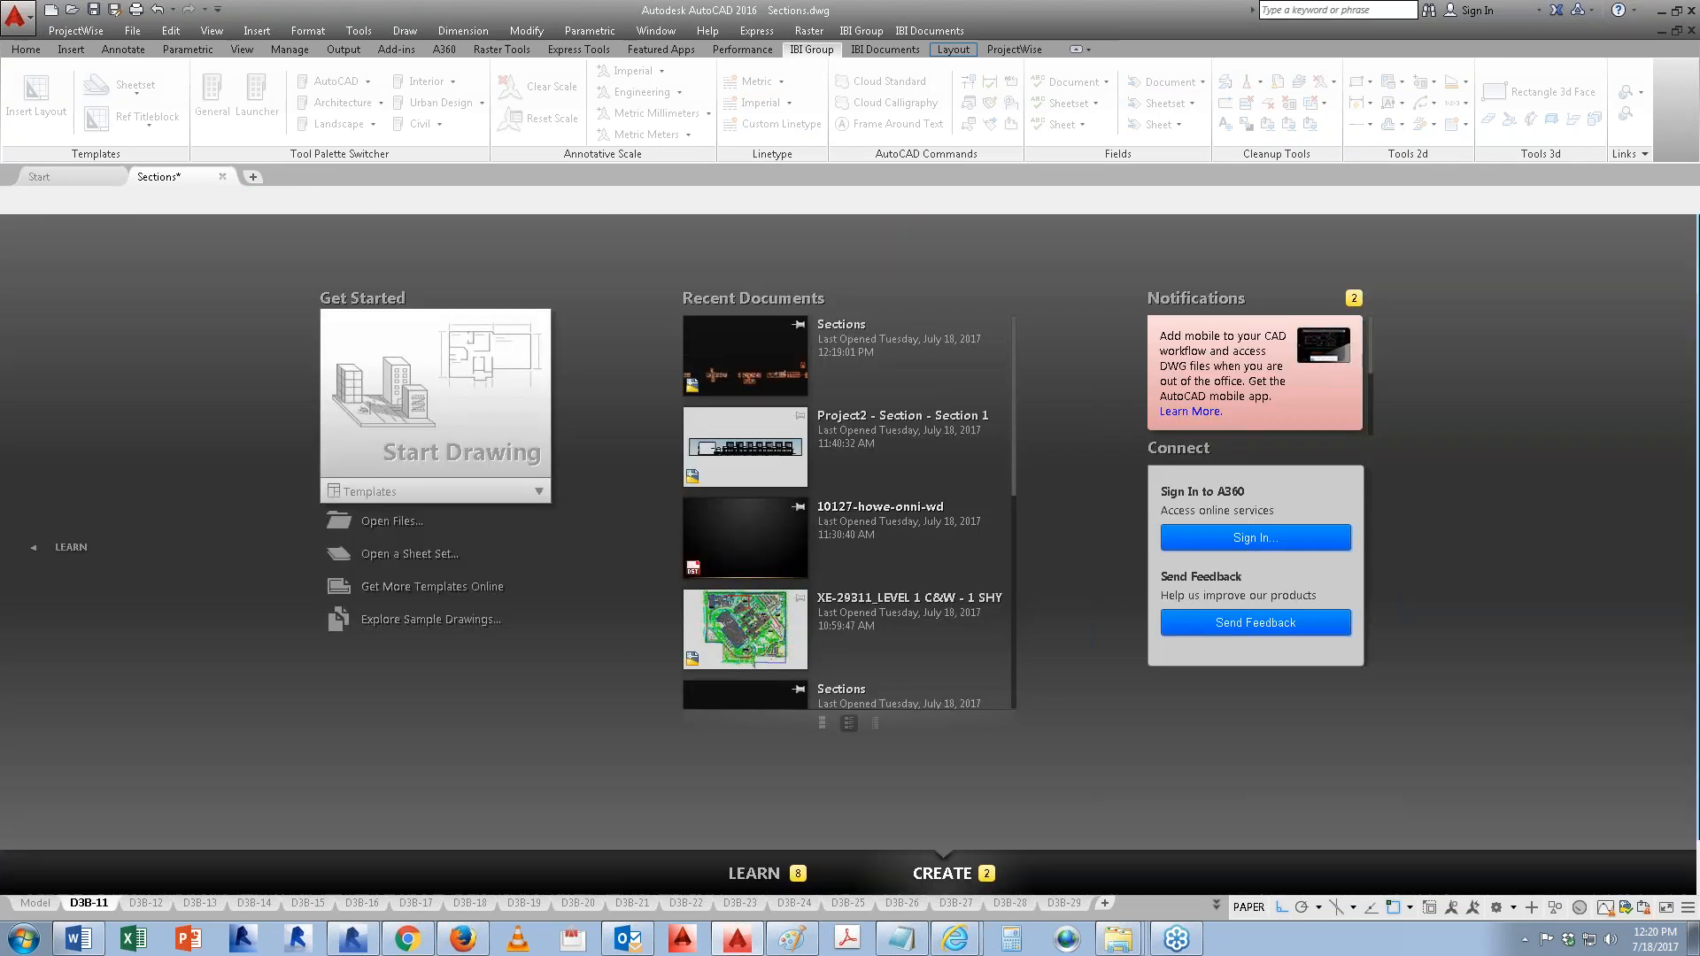
pyautogui.click(1660, 11)
# Step: Move Sections.dwg from the 01 - CAD Replacing 11x17 sheet folder into its Sheets subfolder
pyautogui.click(857, 525)
pyautogui.click(899, 443)
pyautogui.click(879, 387)
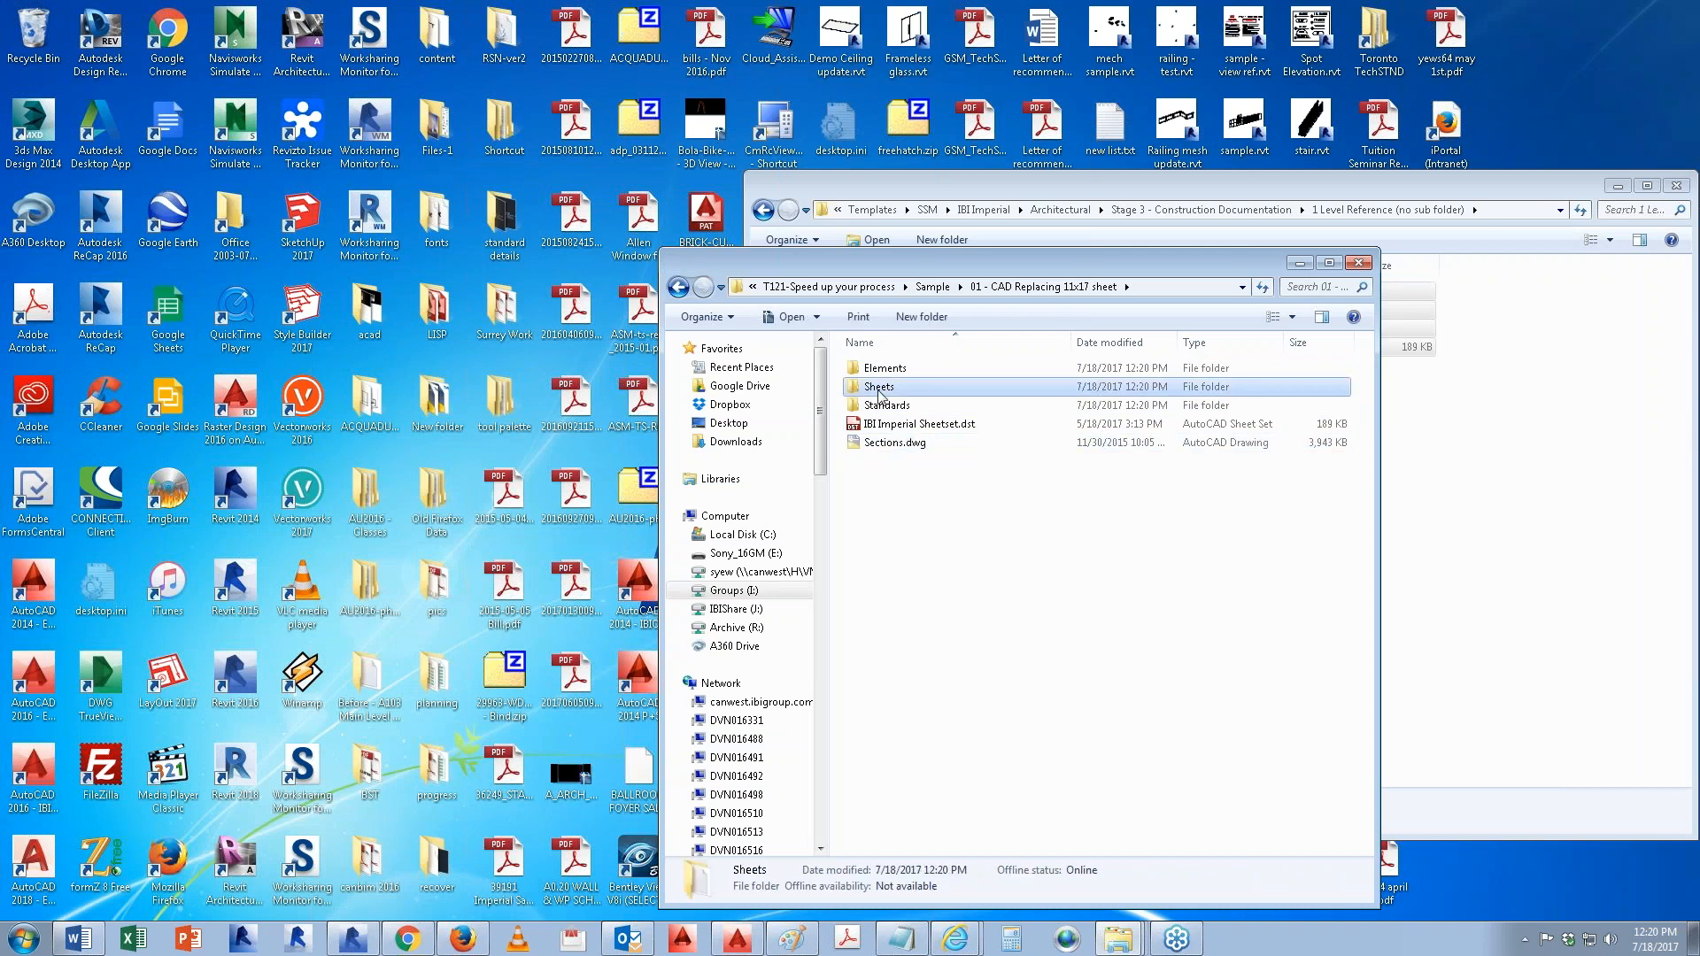
pyautogui.doubleClick(881, 394)
pyautogui.hotkey('ctrl', 'v')
pyautogui.click(934, 433)
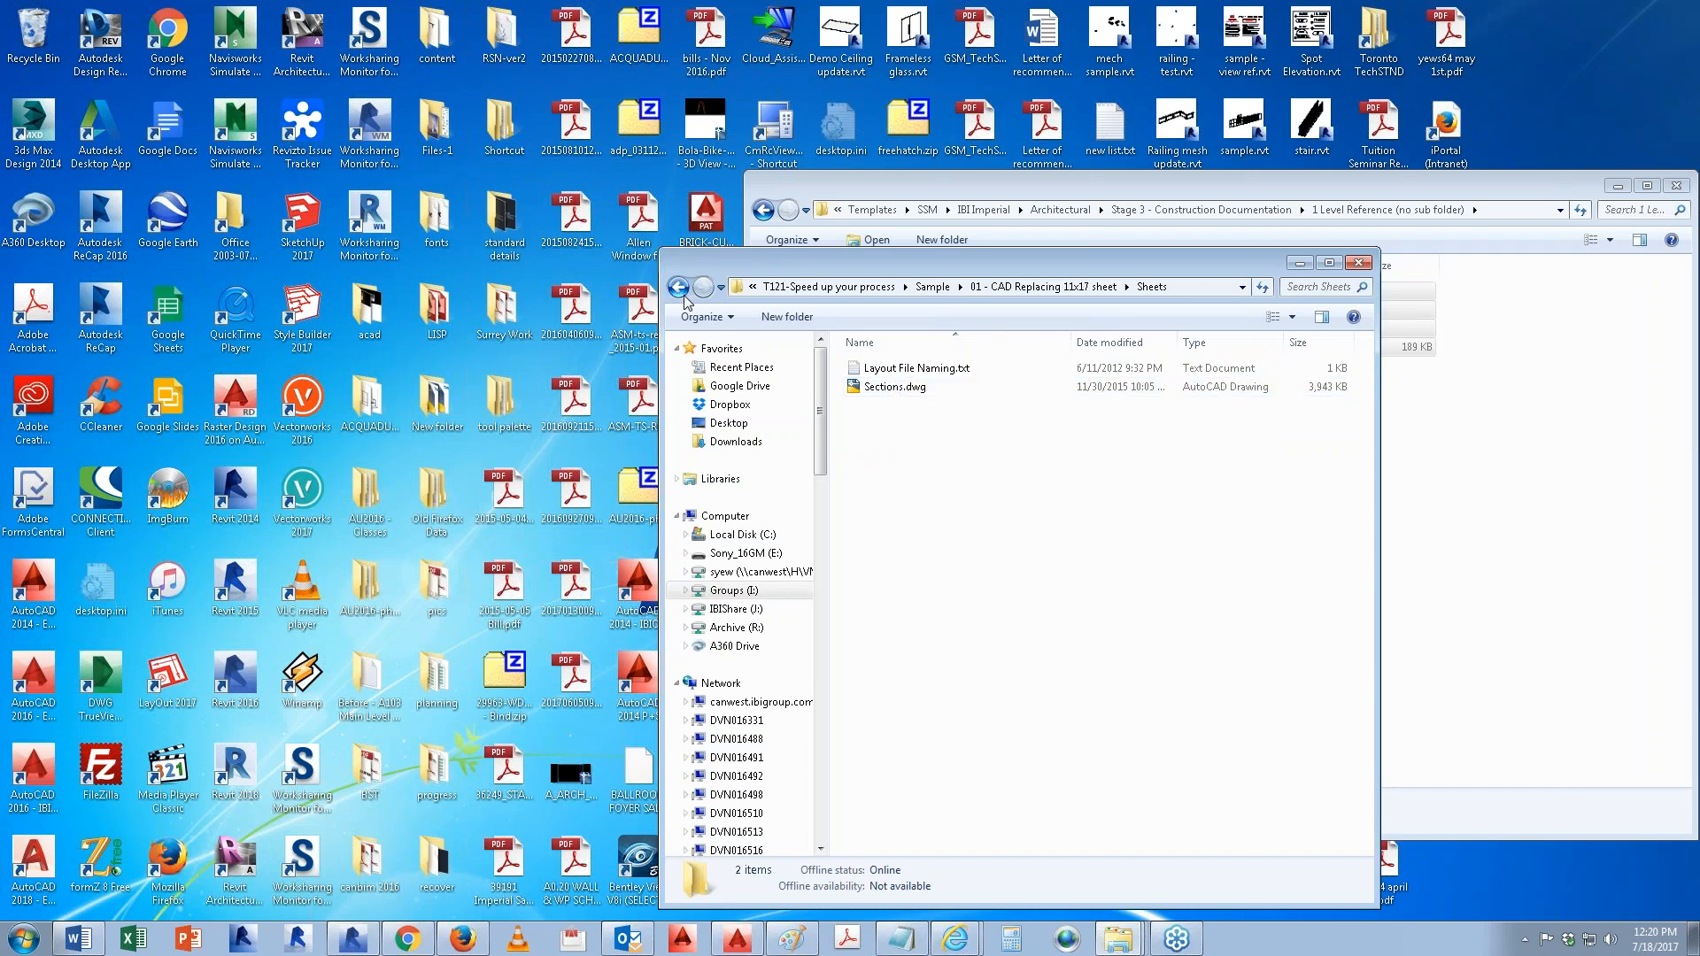
# Step: Start Reference Manager and add Sections.dwg from the Sheets folder, including all xrefs regardless of nesting level
pyautogui.click(4, 932)
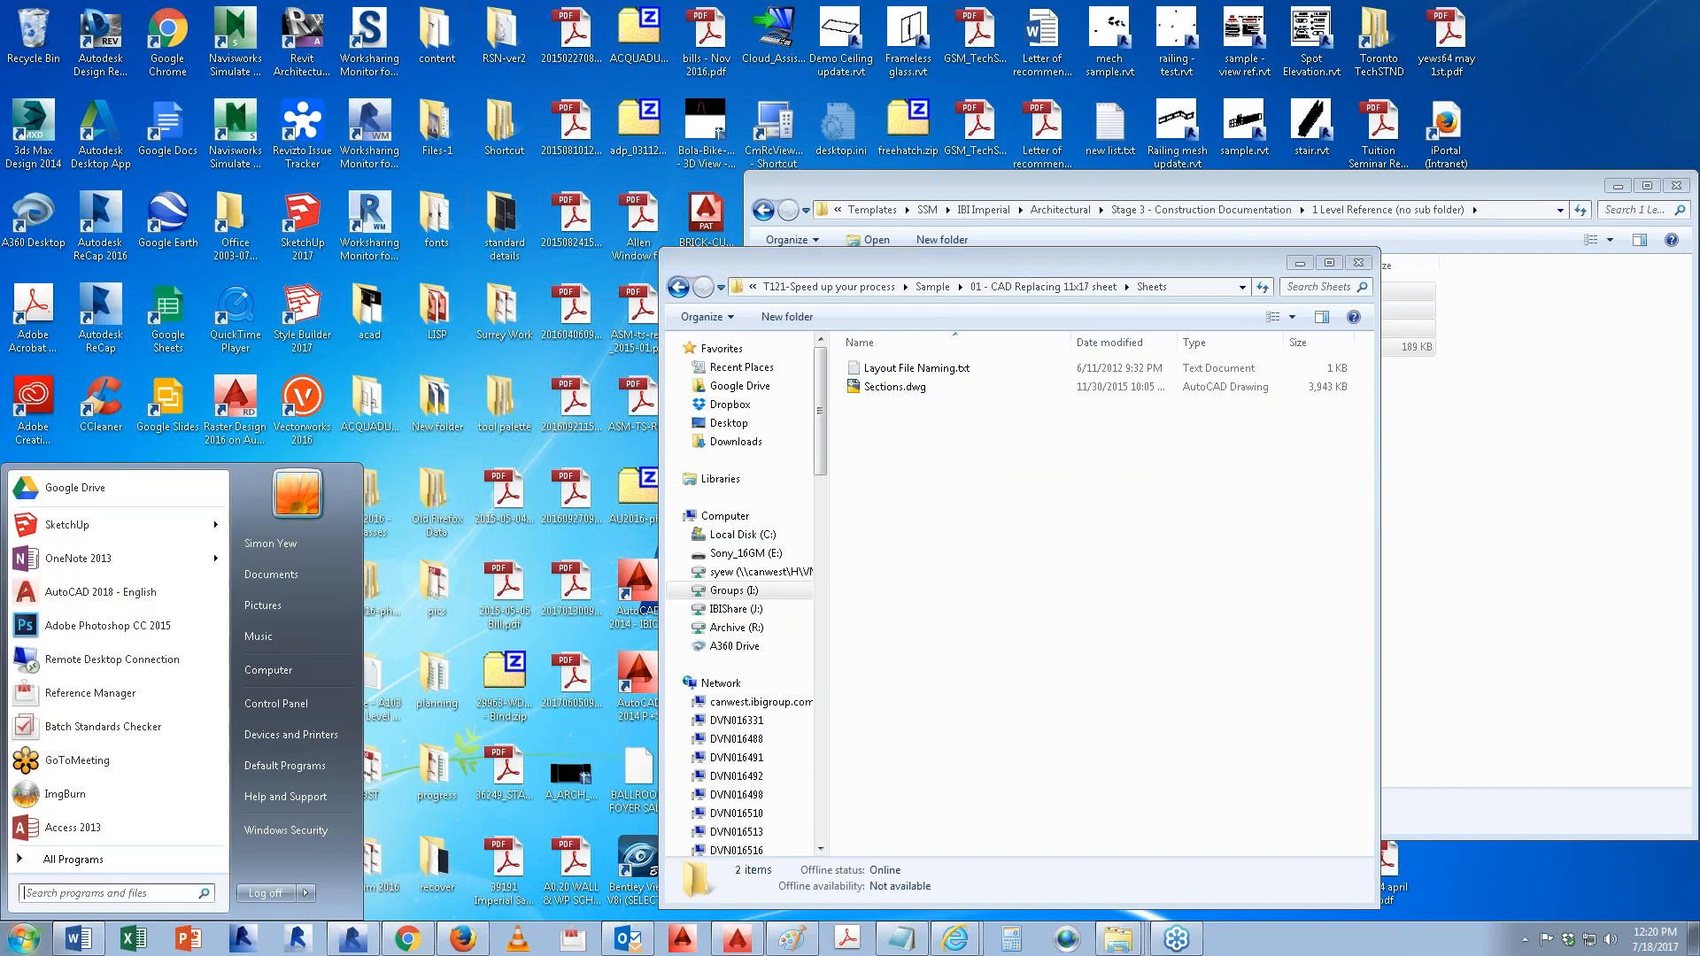
pyautogui.click(78, 696)
pyautogui.doubleClick(1047, 3)
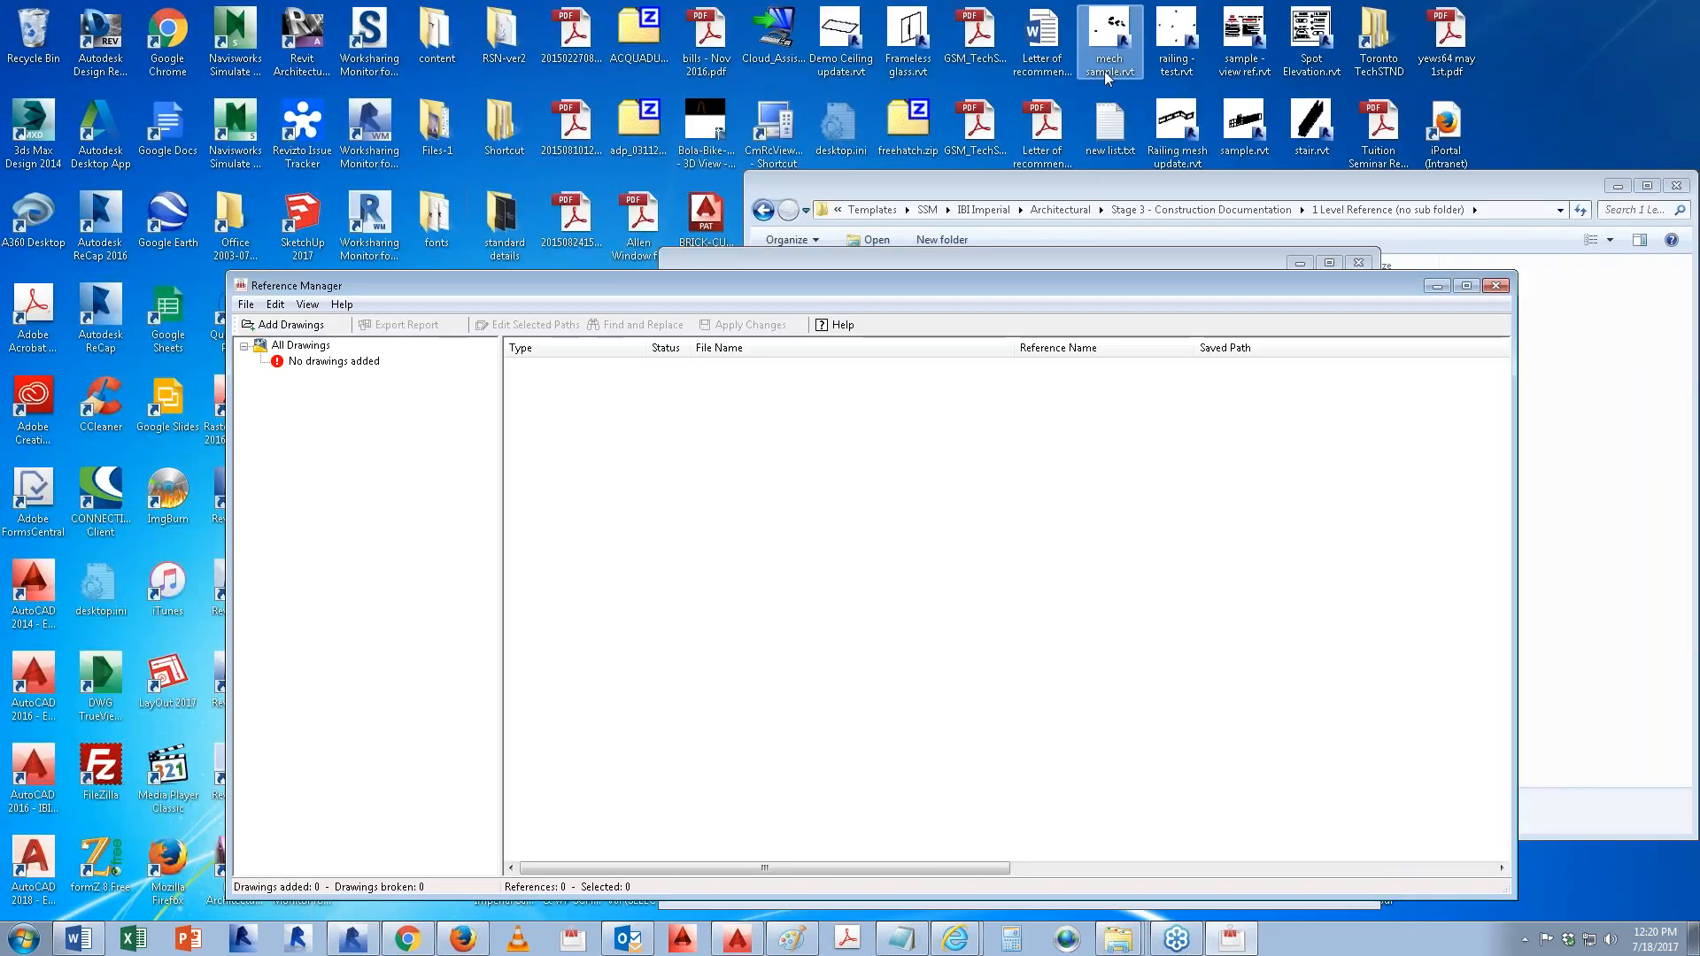
pyautogui.moveTo(1021, 266); pyautogui.dragTo(1207, 230)
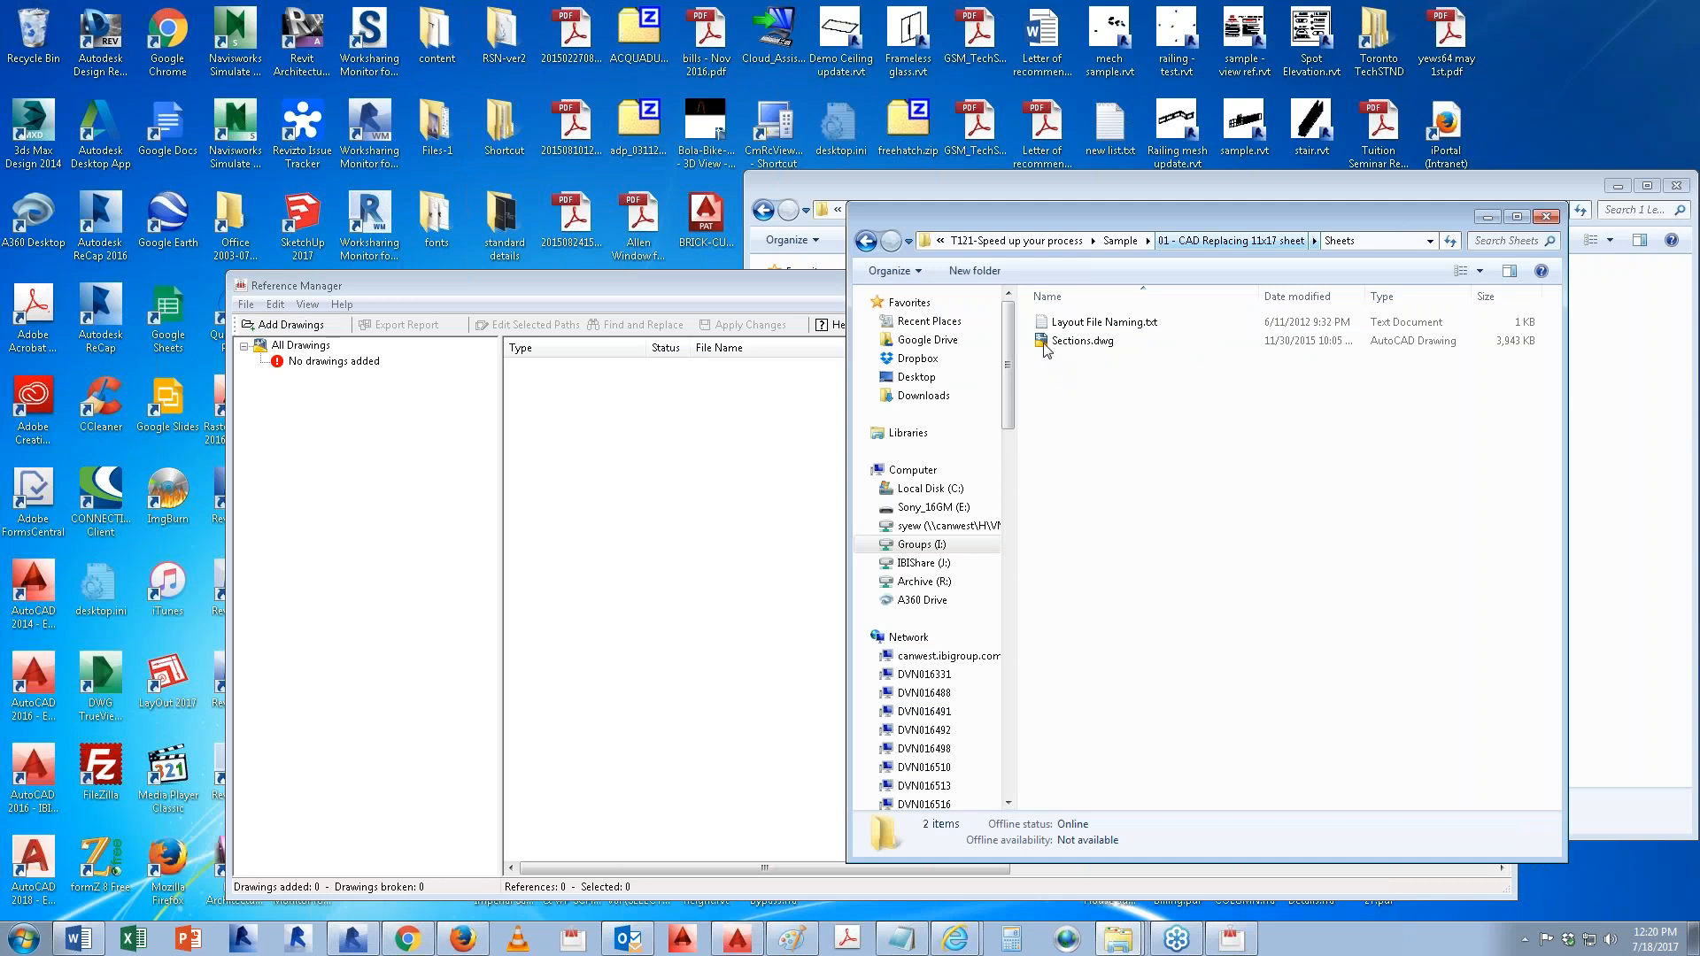
pyautogui.moveTo(1051, 344); pyautogui.dragTo(659, 447)
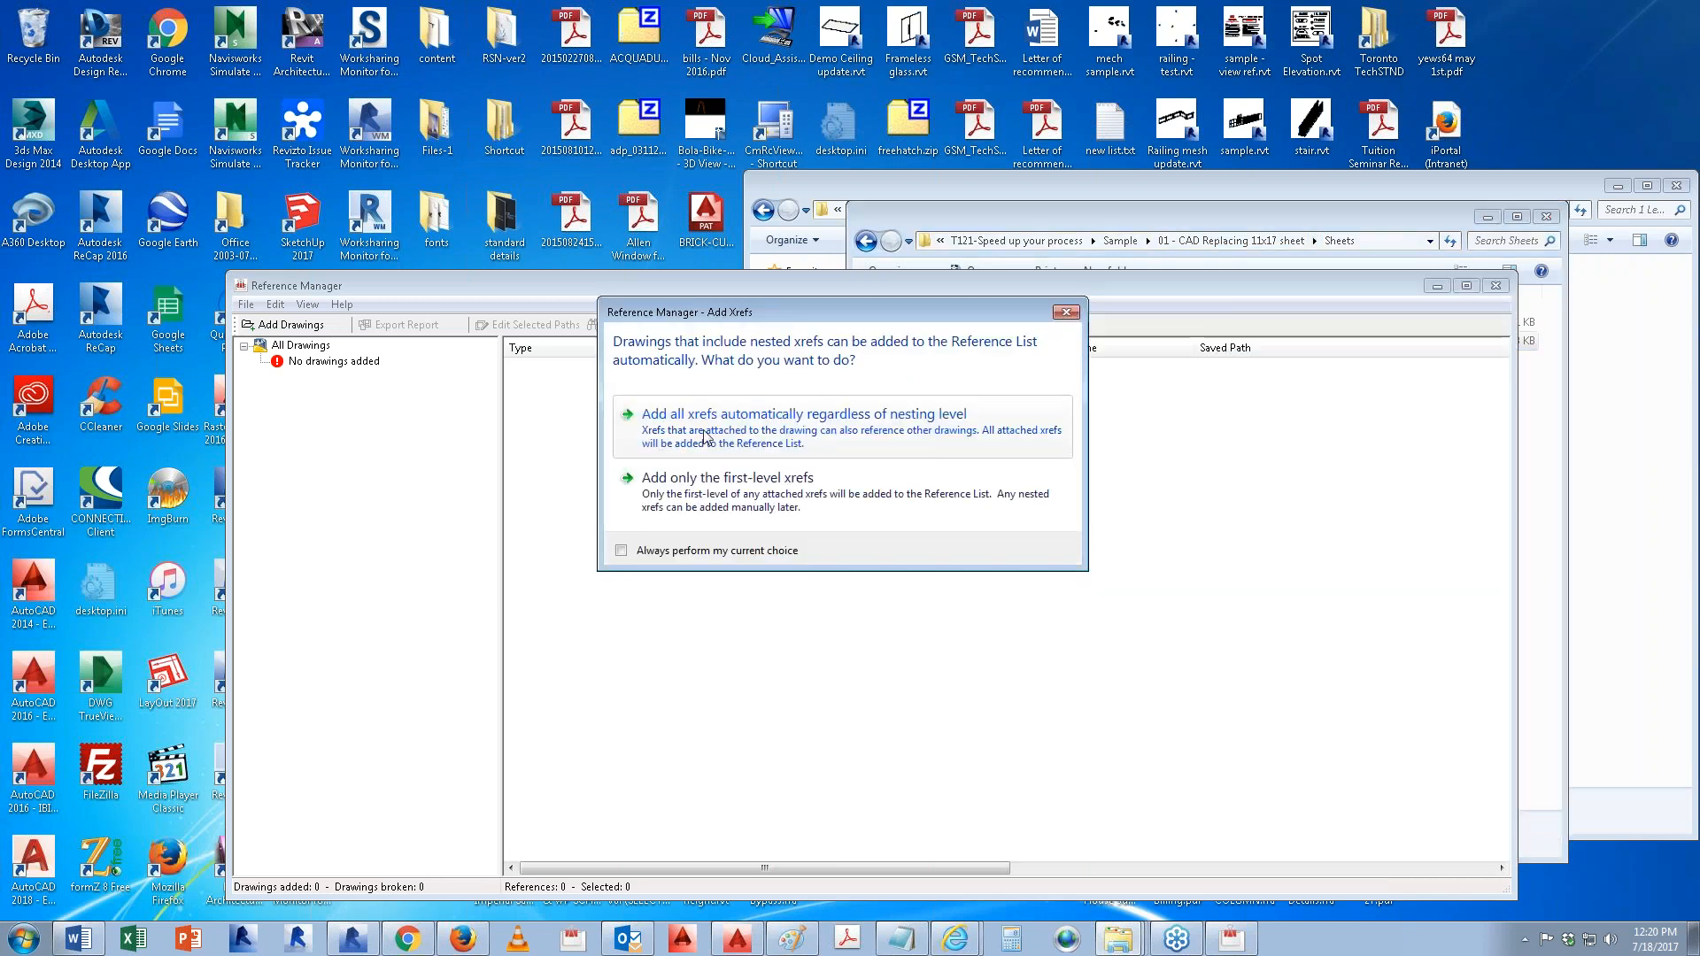
pyautogui.click(808, 447)
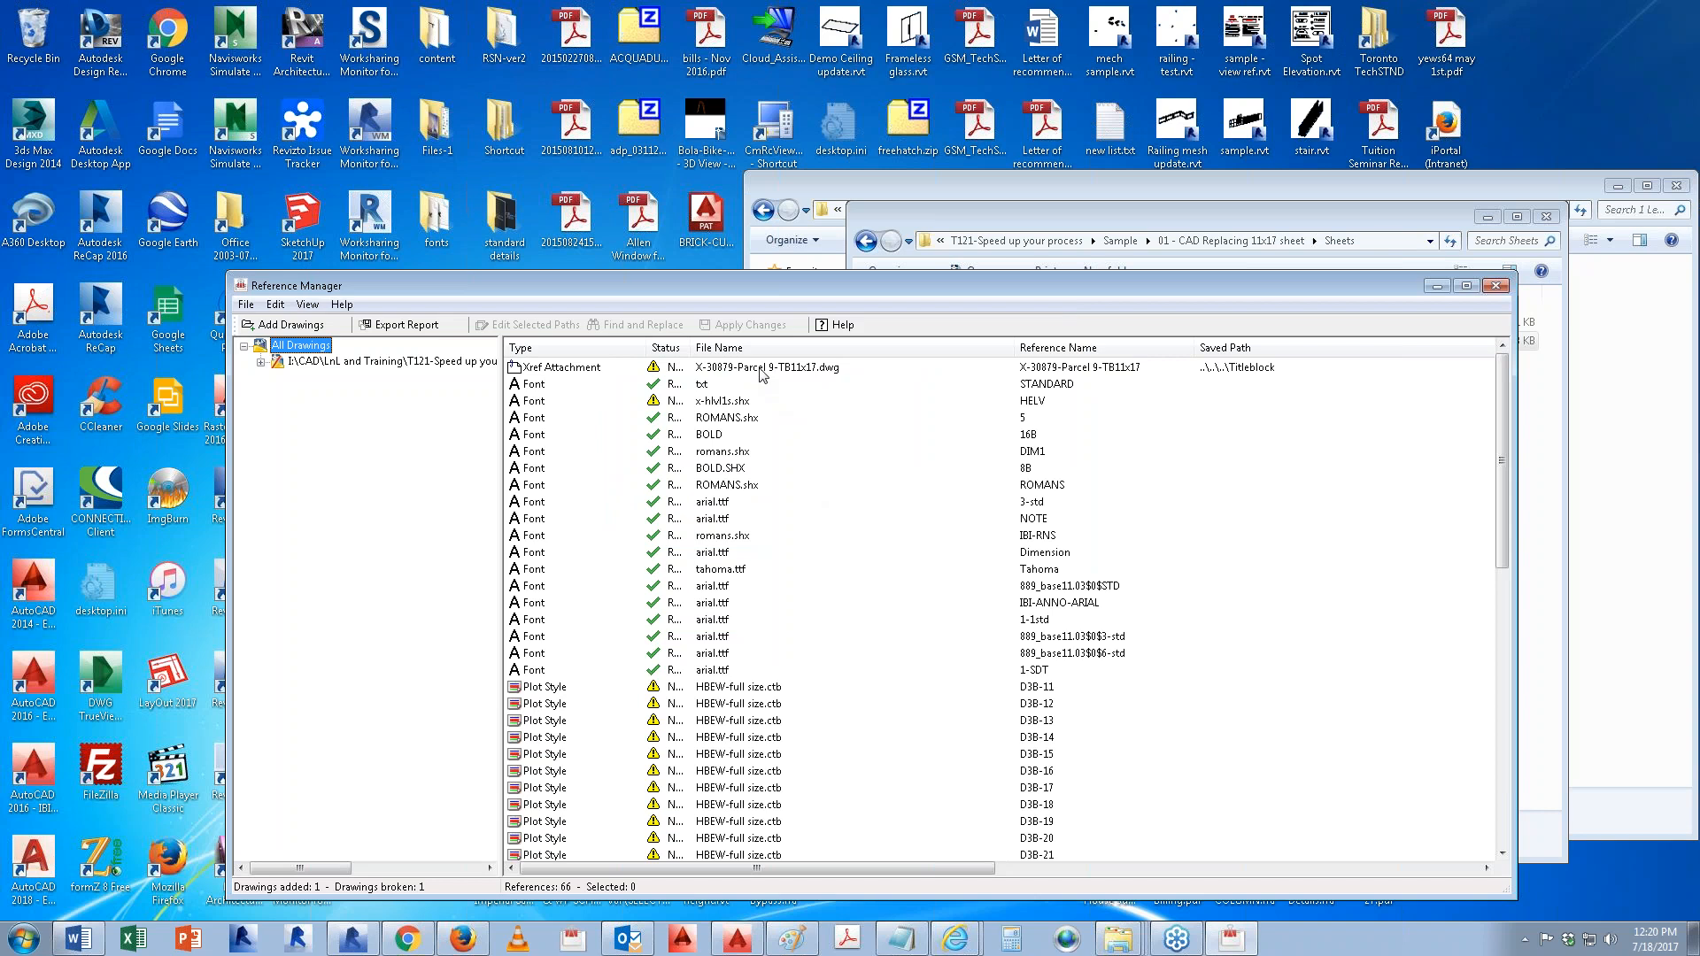
pyautogui.click(760, 369)
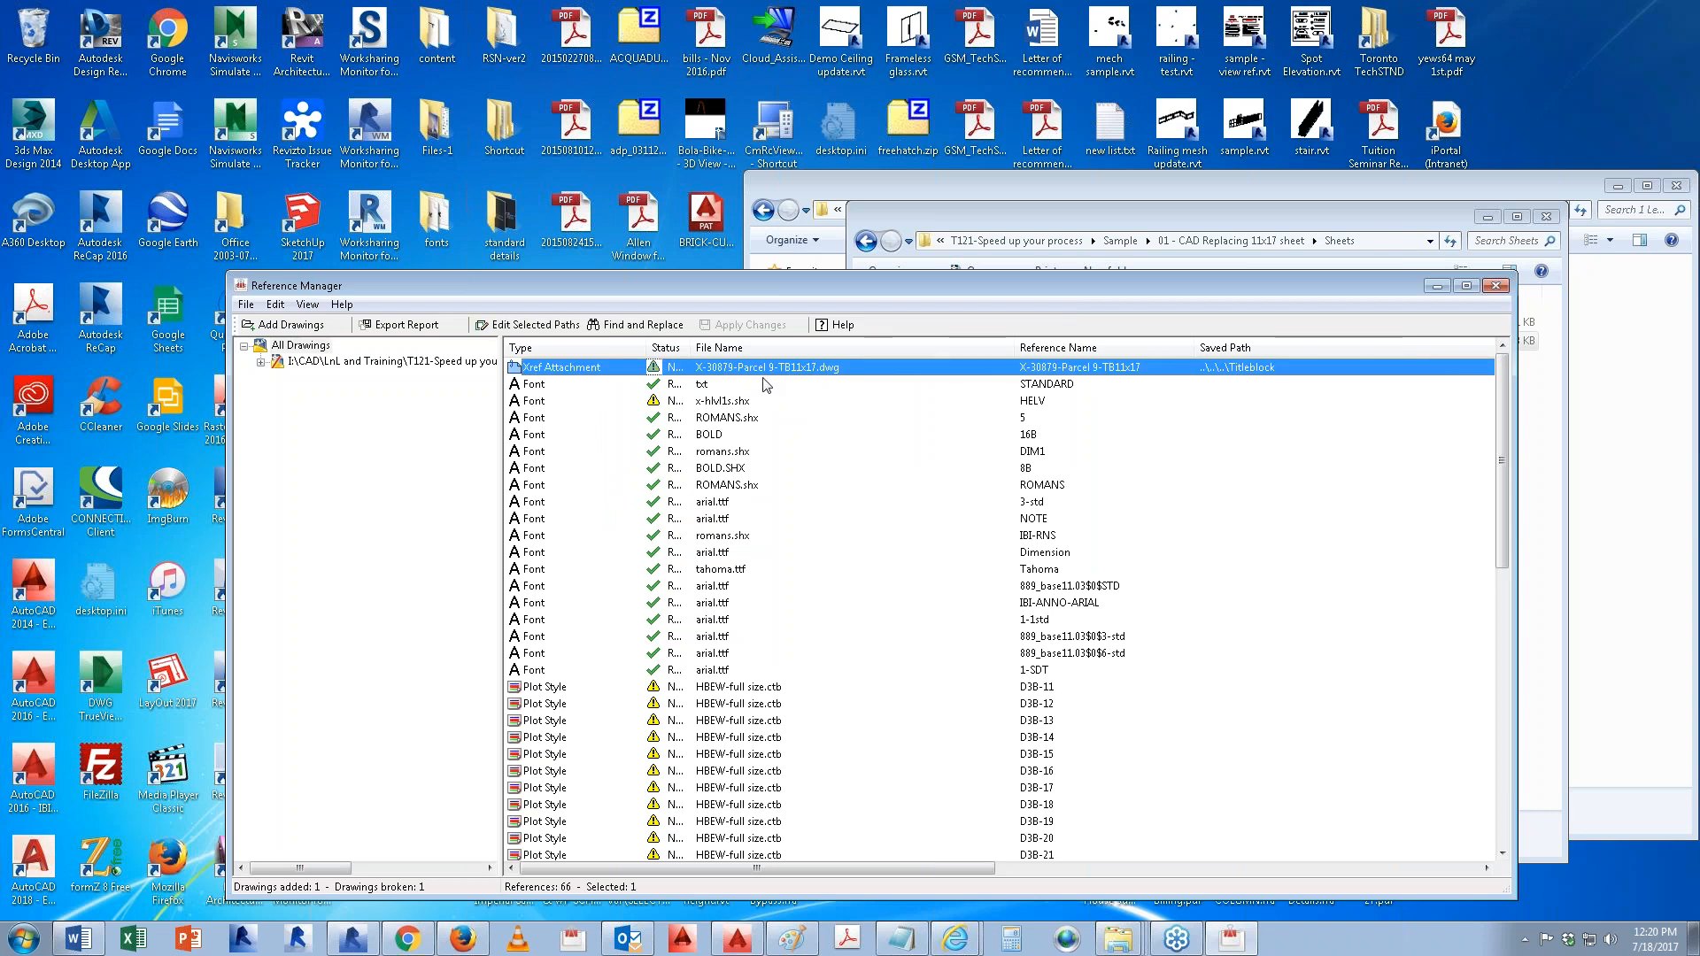
pyautogui.rightClick(765, 379)
pyautogui.click(827, 478)
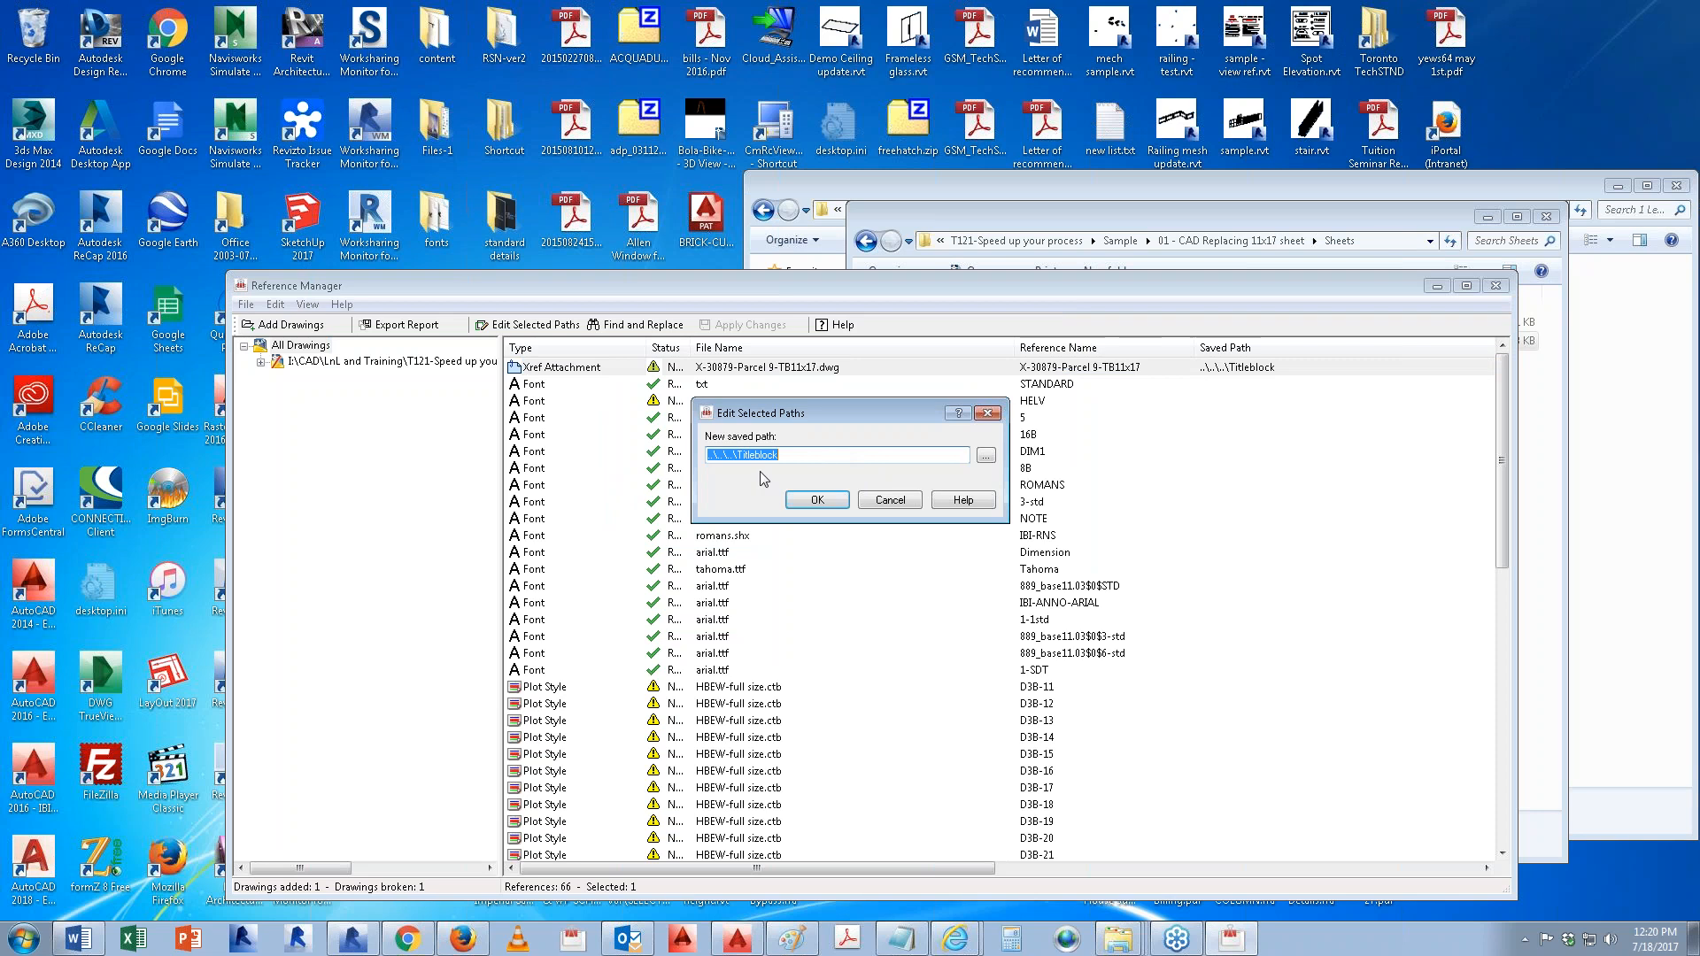
pyautogui.click(886, 497)
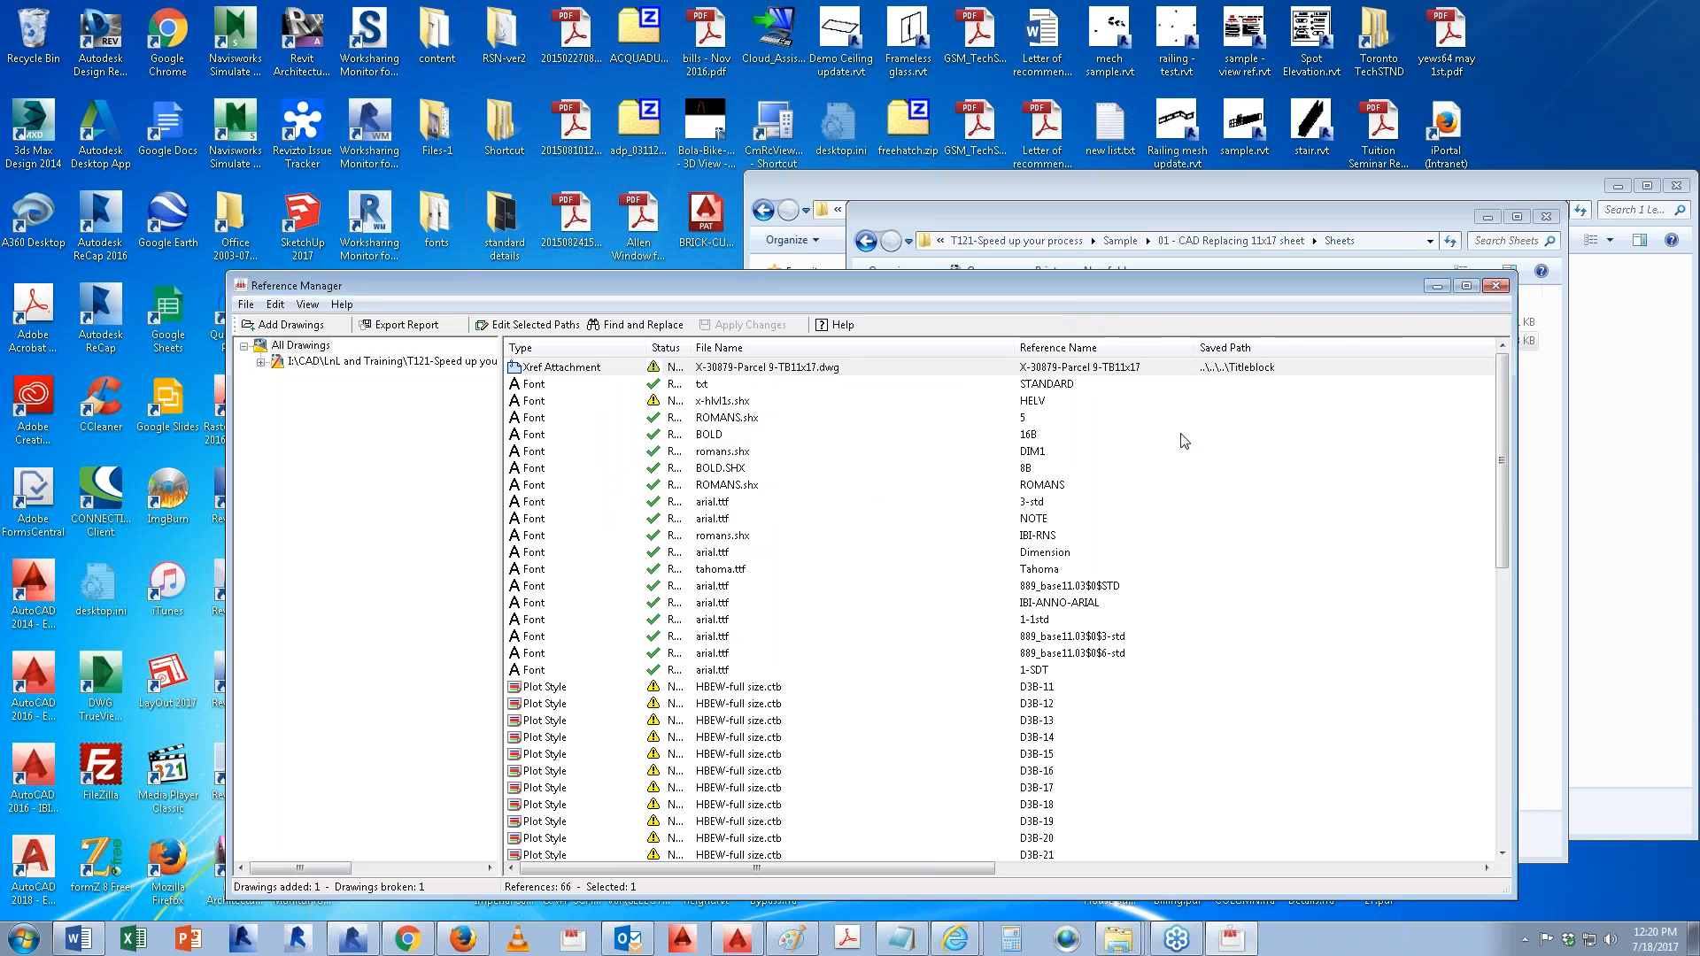
pyautogui.press('super+e')
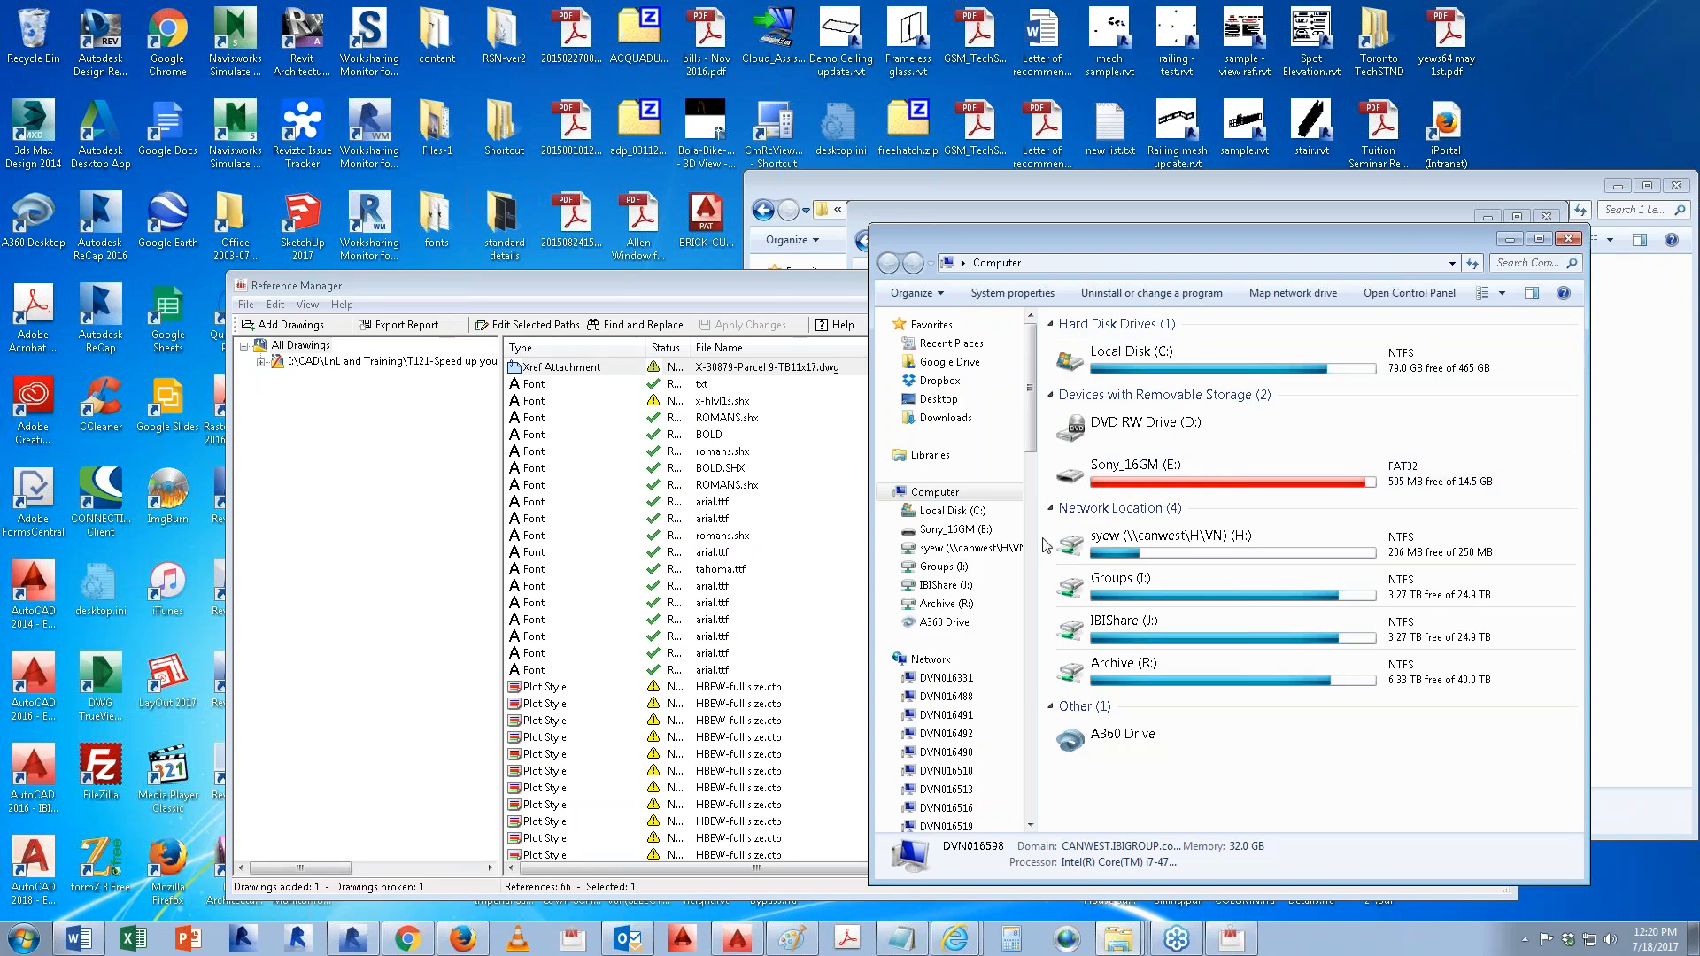
pyautogui.click(1139, 641)
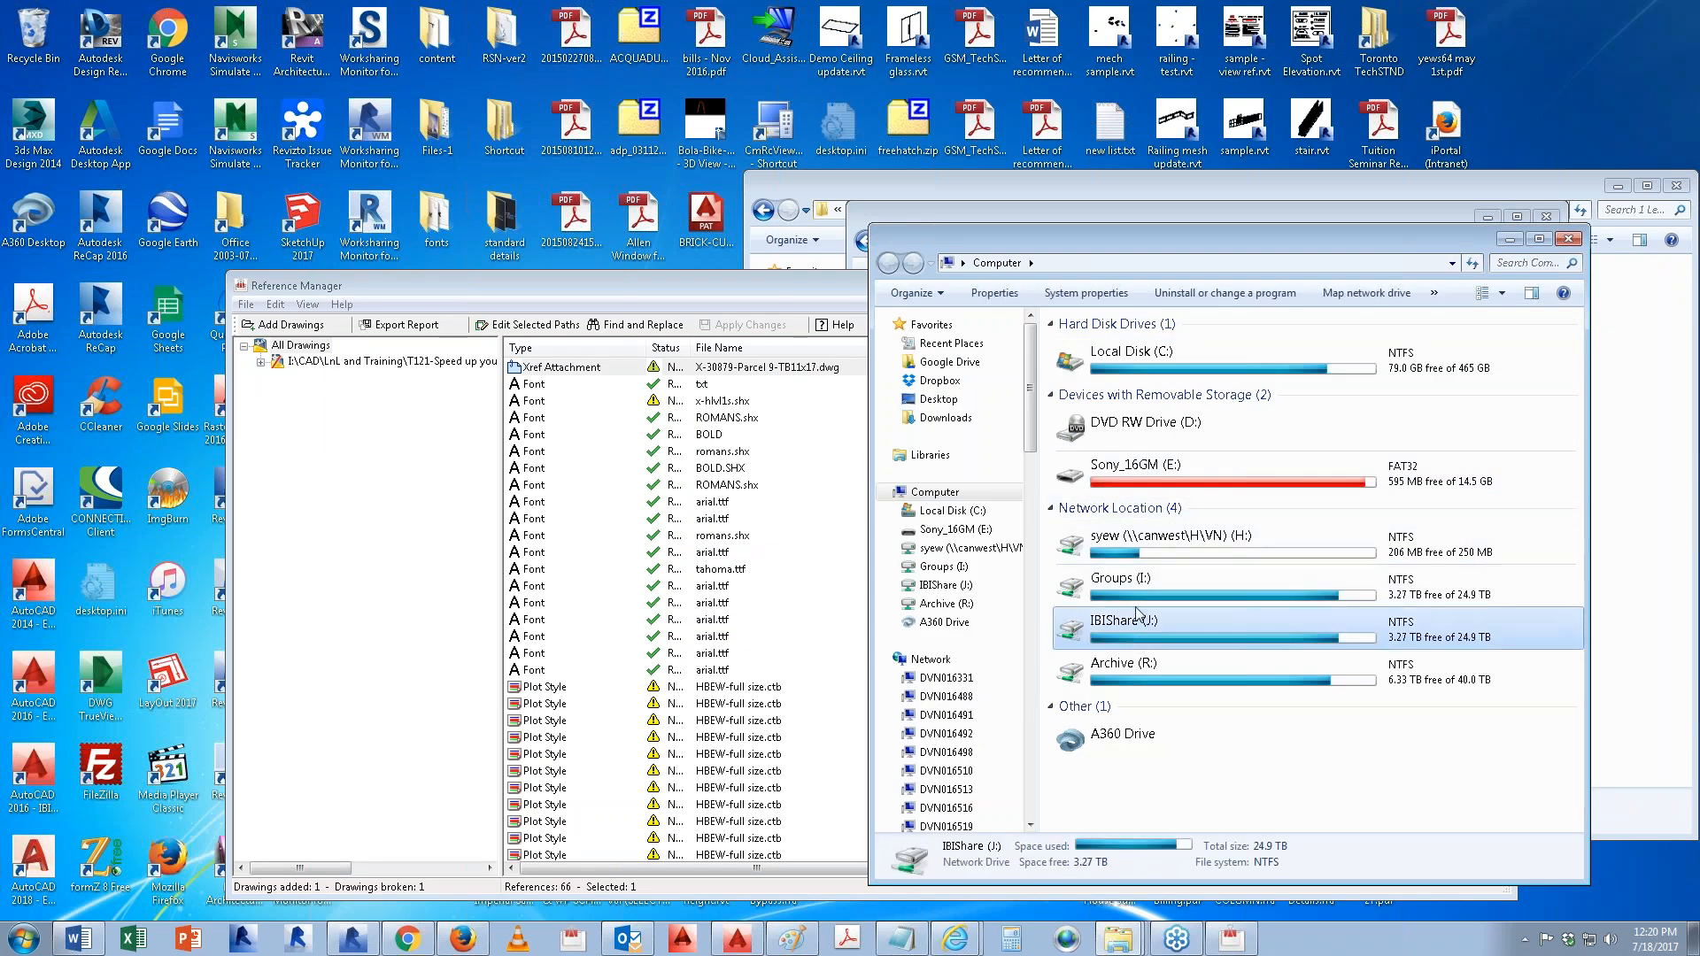
pyautogui.click(938, 399)
pyautogui.click(1096, 359)
pyautogui.click(1511, 240)
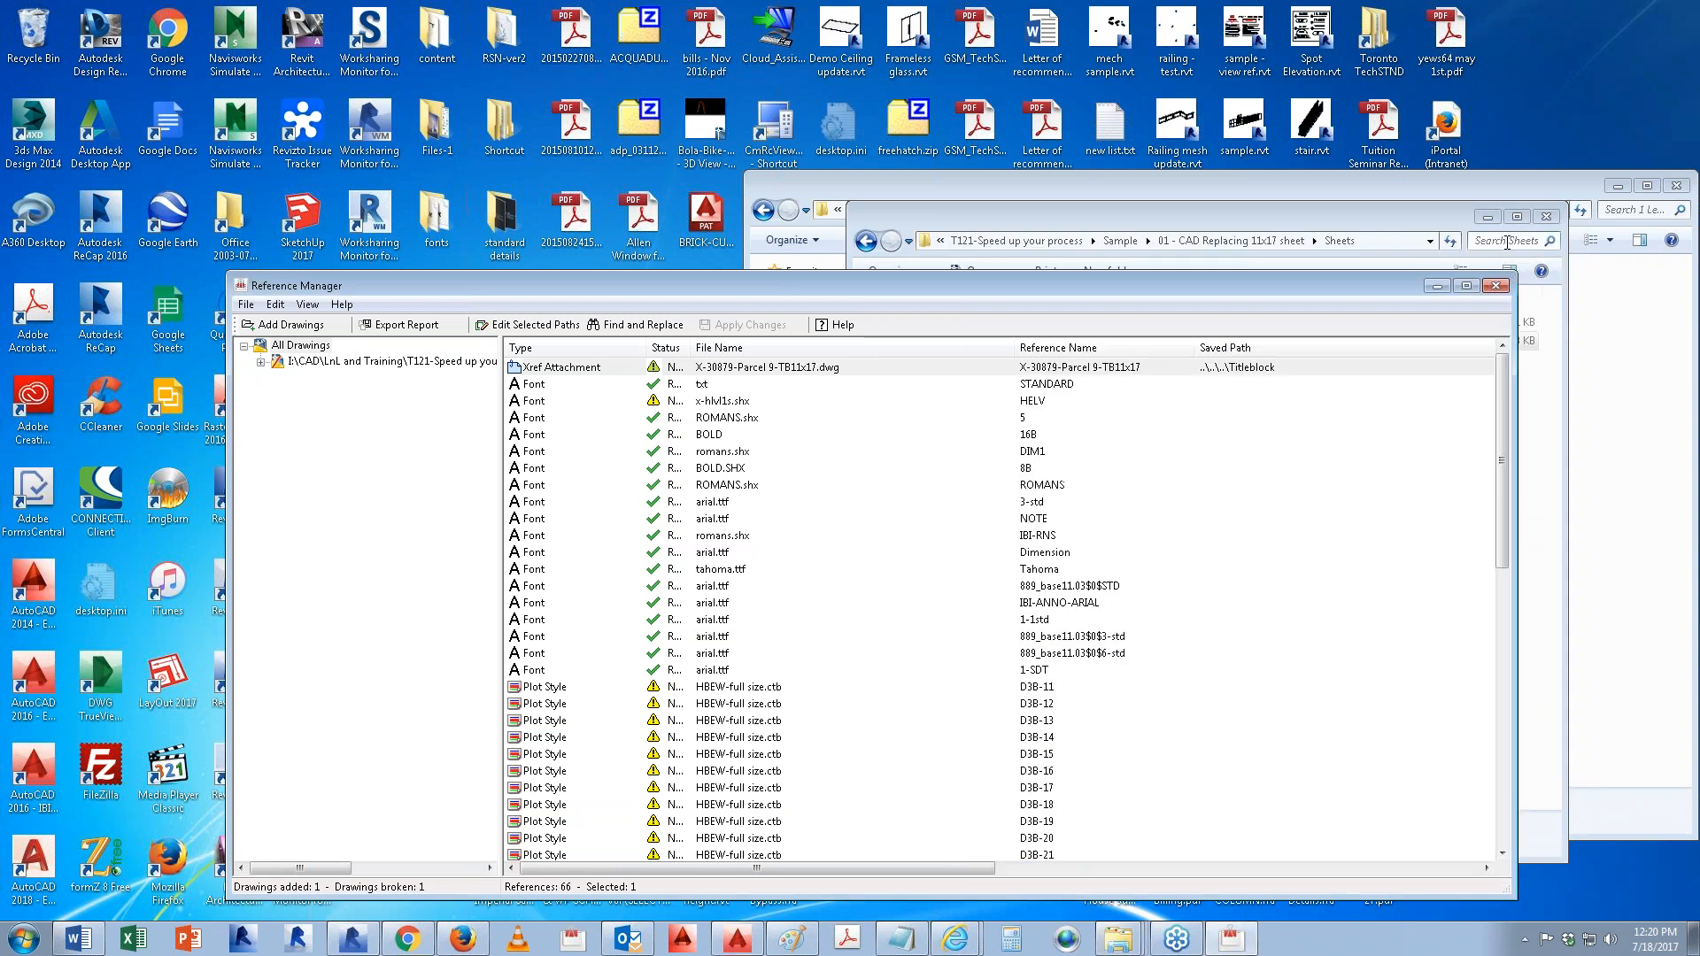
# Step: In File Explorer, locate X-TBI-11x17-Detail (L).dwg in the Standards folder of 01 - CAD Replacing 11x17 sheet
pyautogui.click(1131, 209)
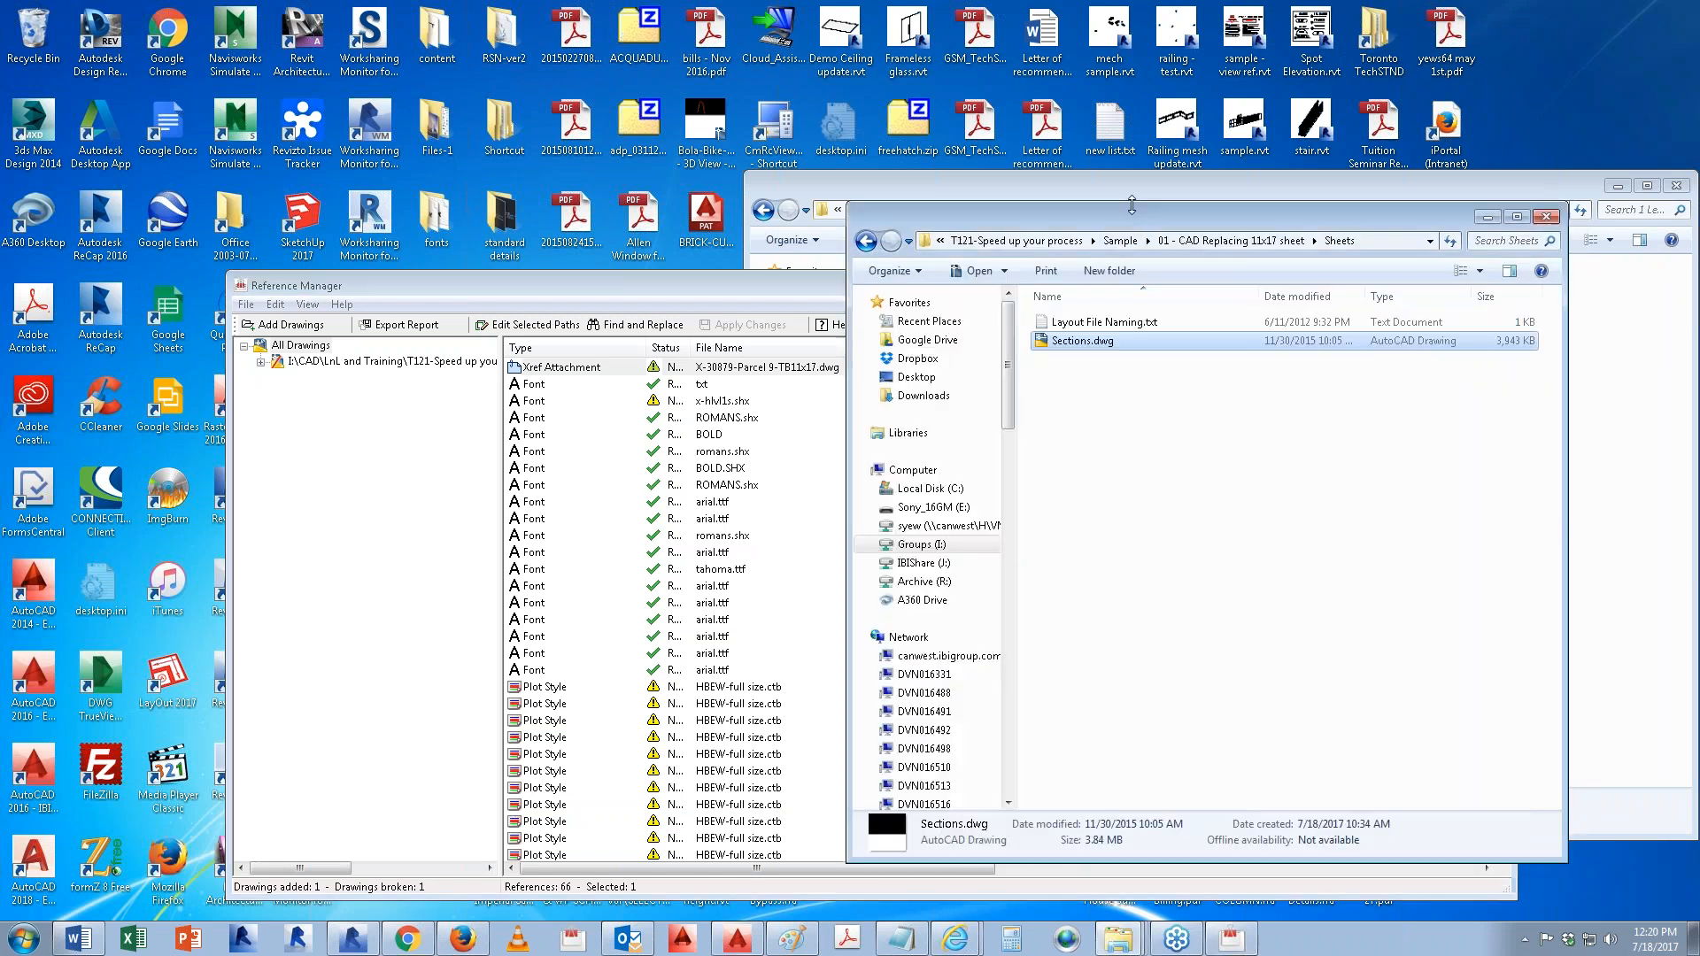
pyautogui.click(1230, 240)
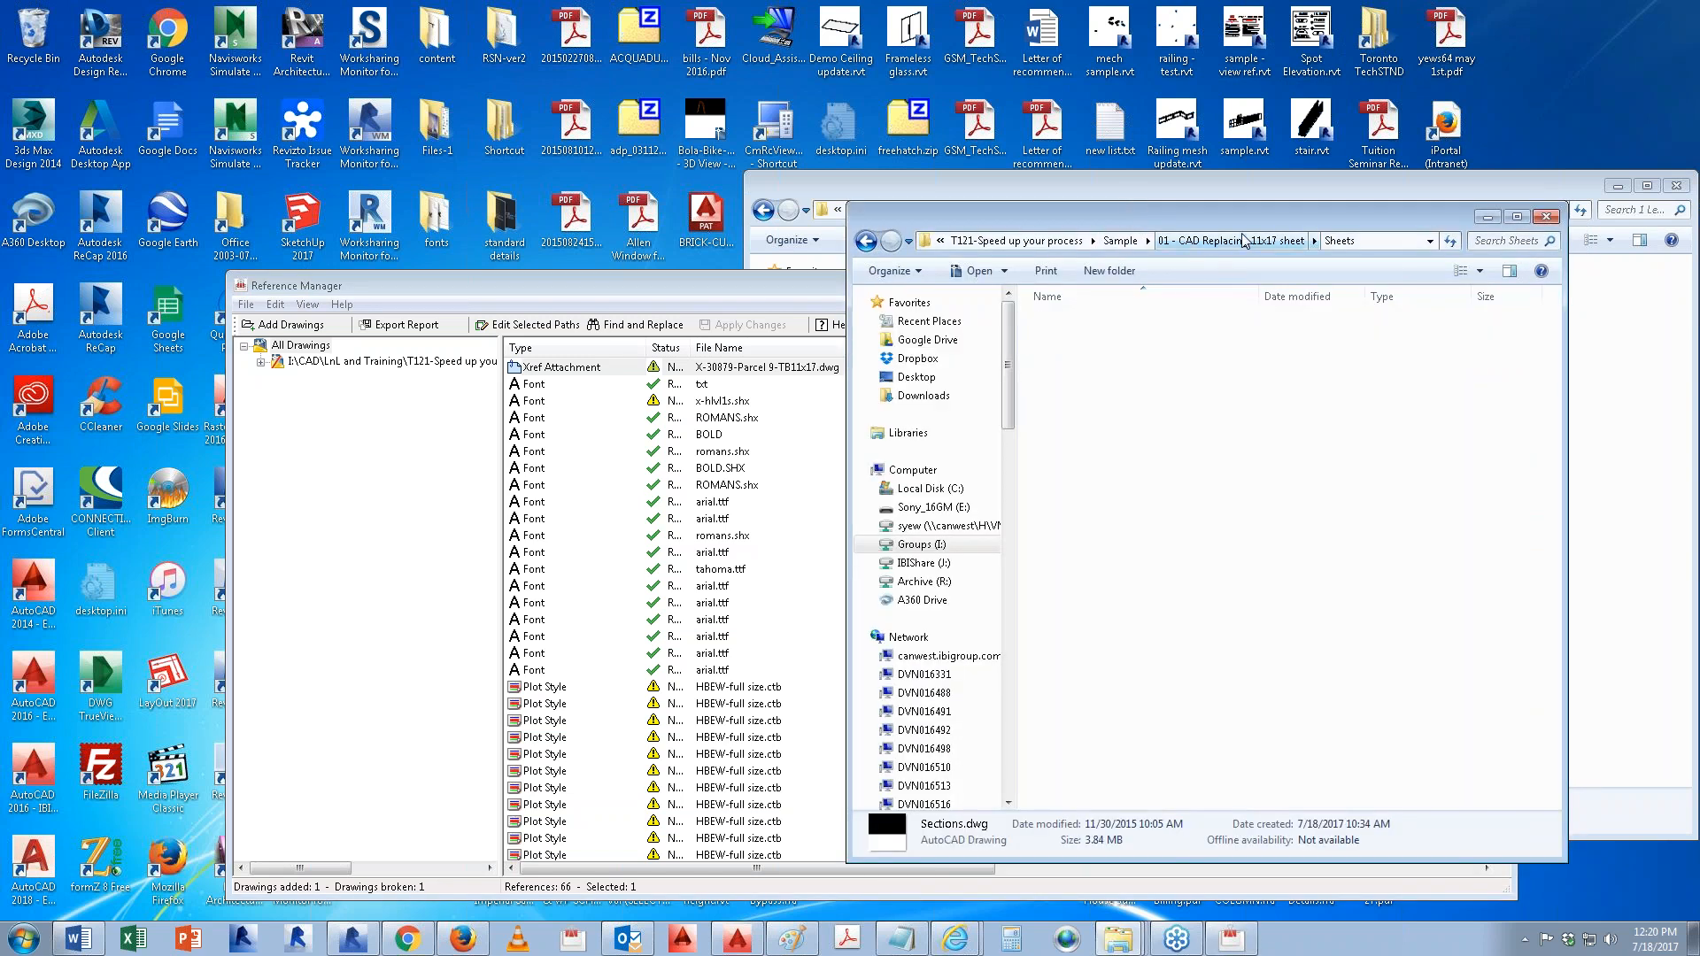
pyautogui.doubleClick(1073, 359)
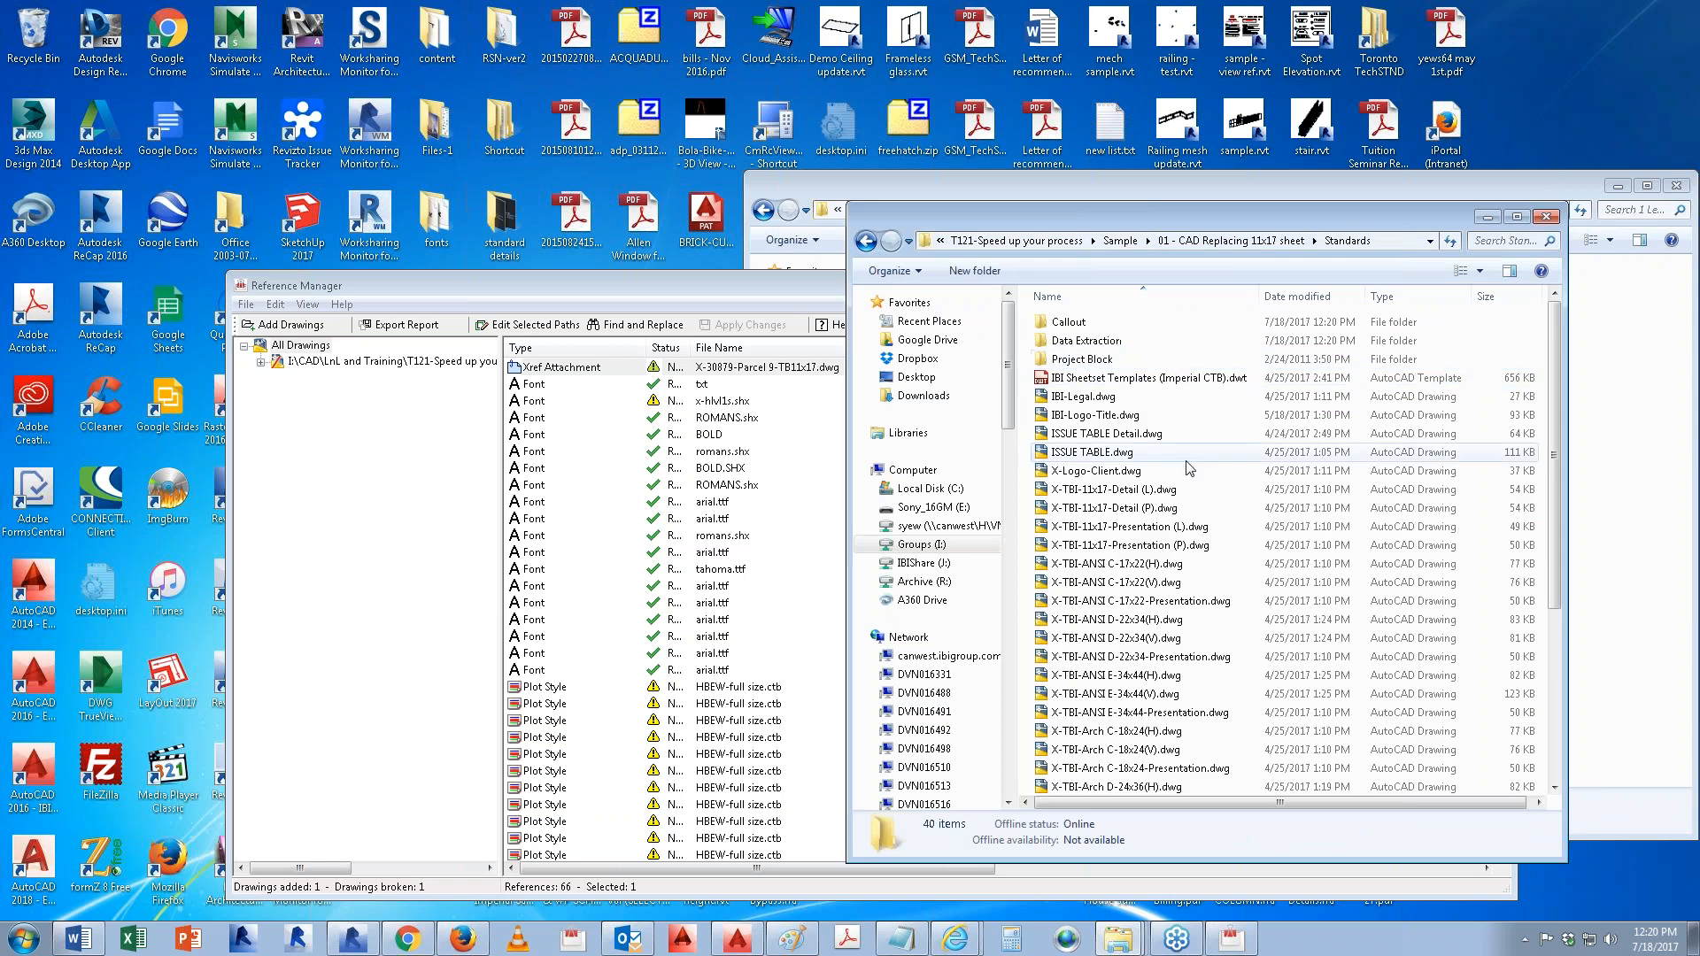
pyautogui.scroll(-1, 1162, 721)
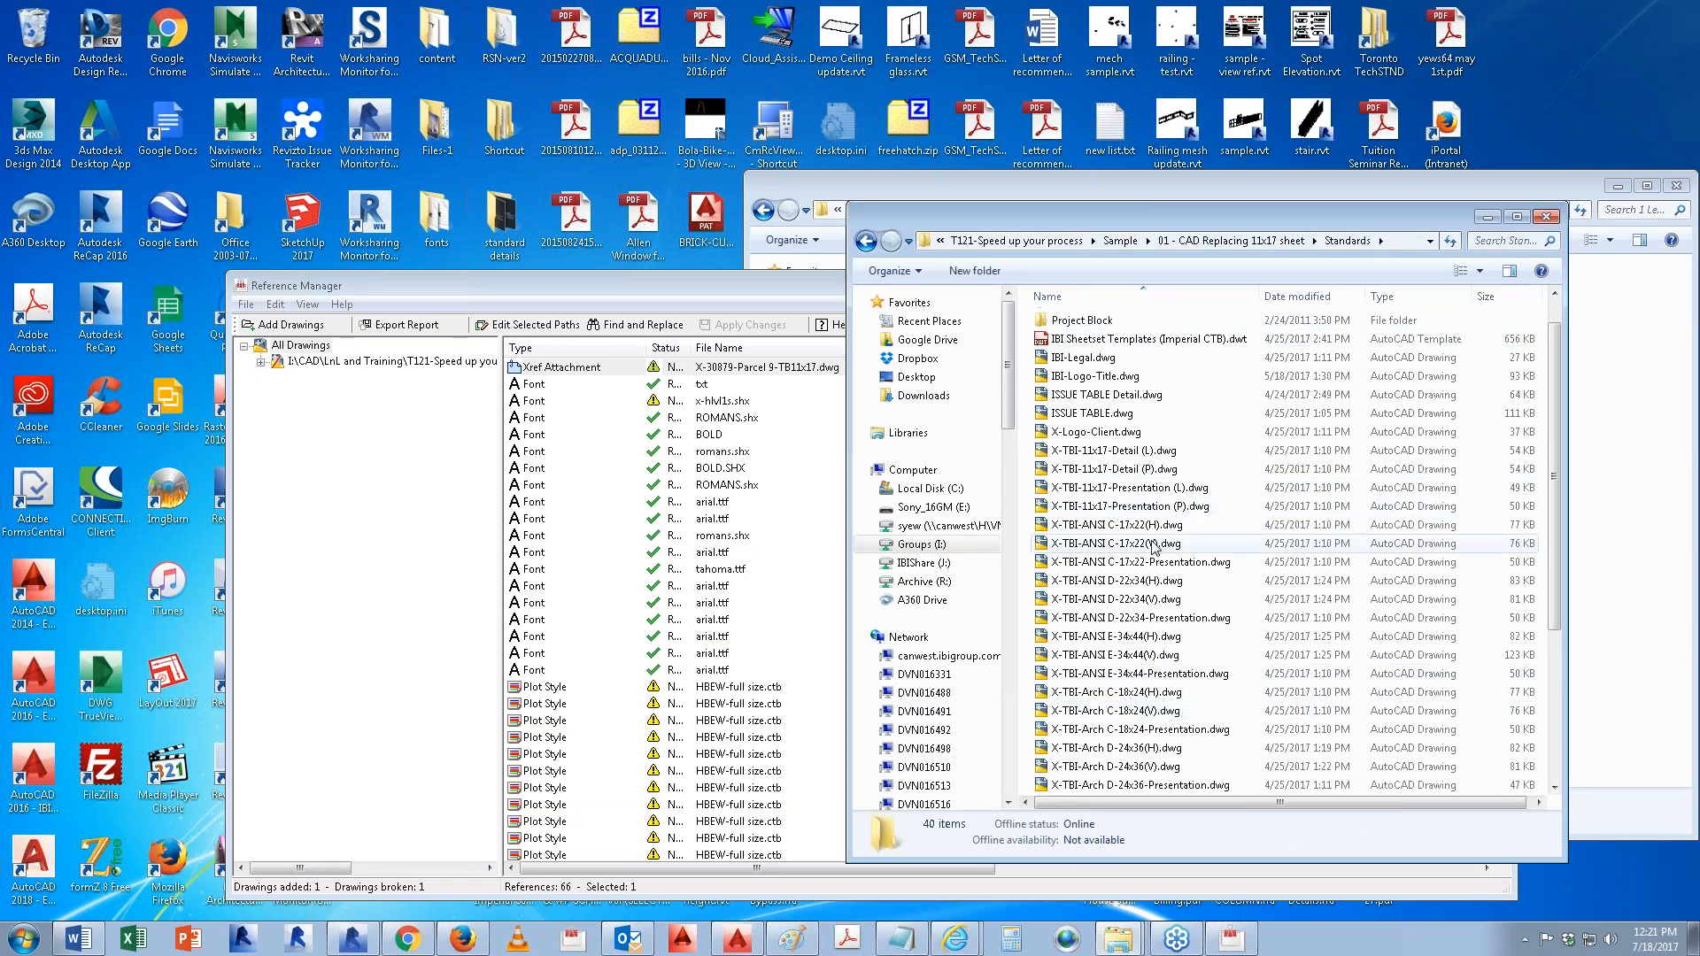
pyautogui.click(1151, 453)
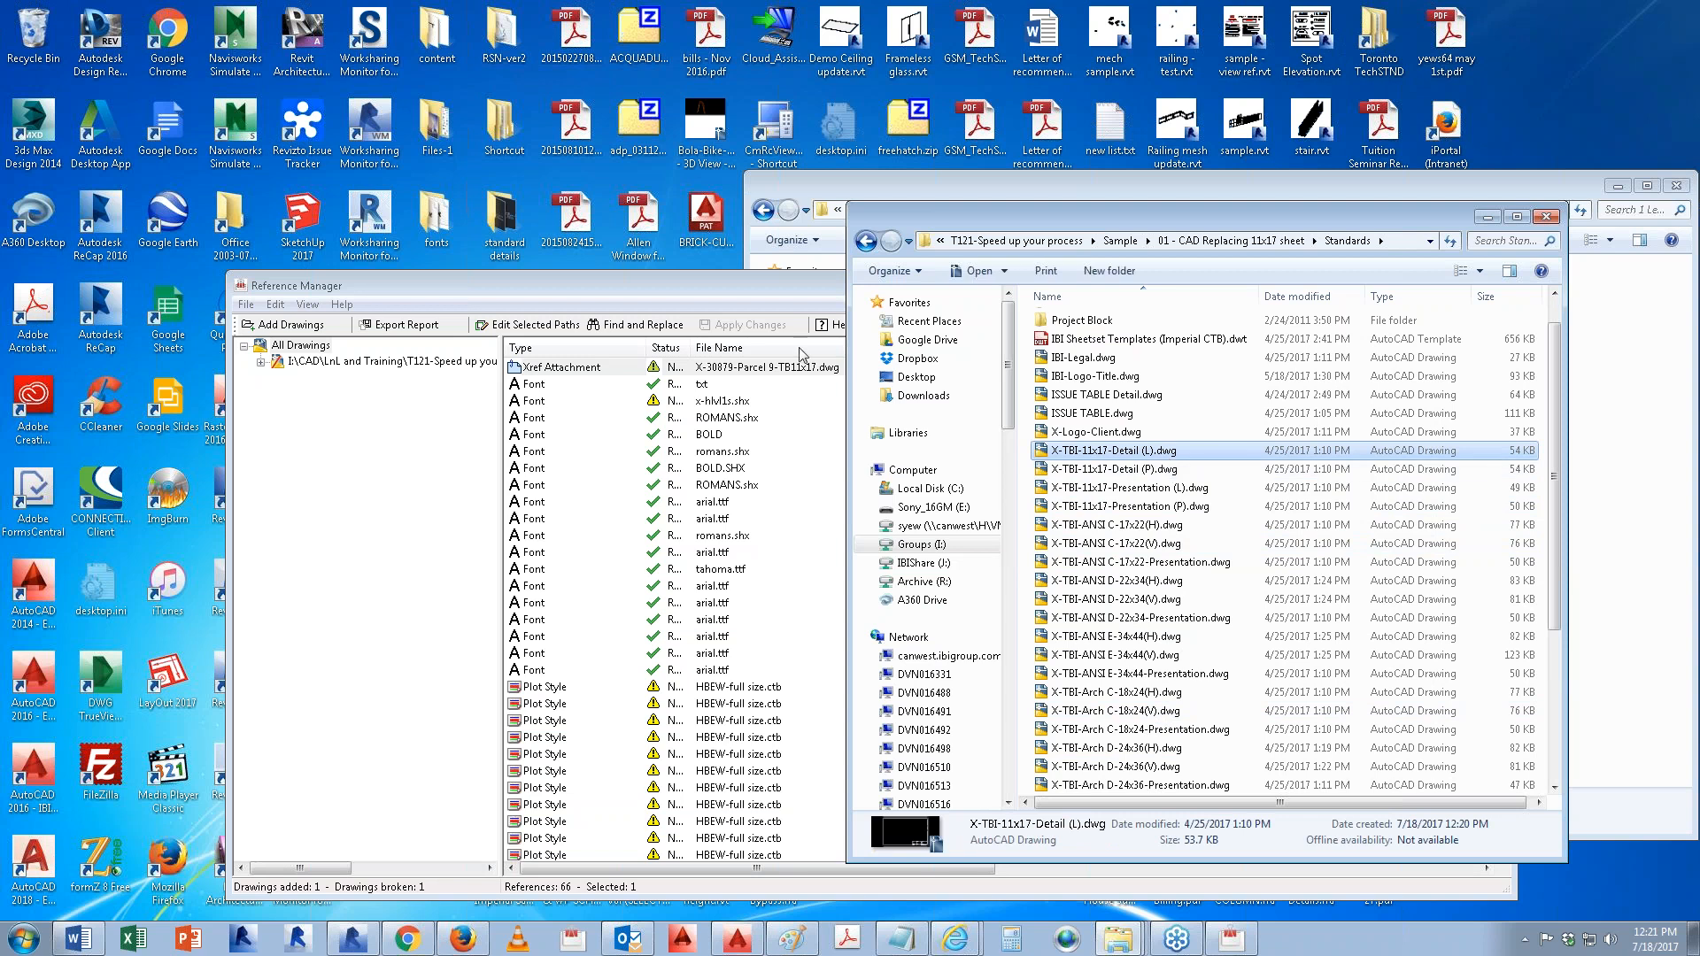
# Step: Start Find and Replace on the saved path of the X-30879-Parcel 9-TB11x17.dwg xref and browse for a replacement folder
pyautogui.rightClick(753, 372)
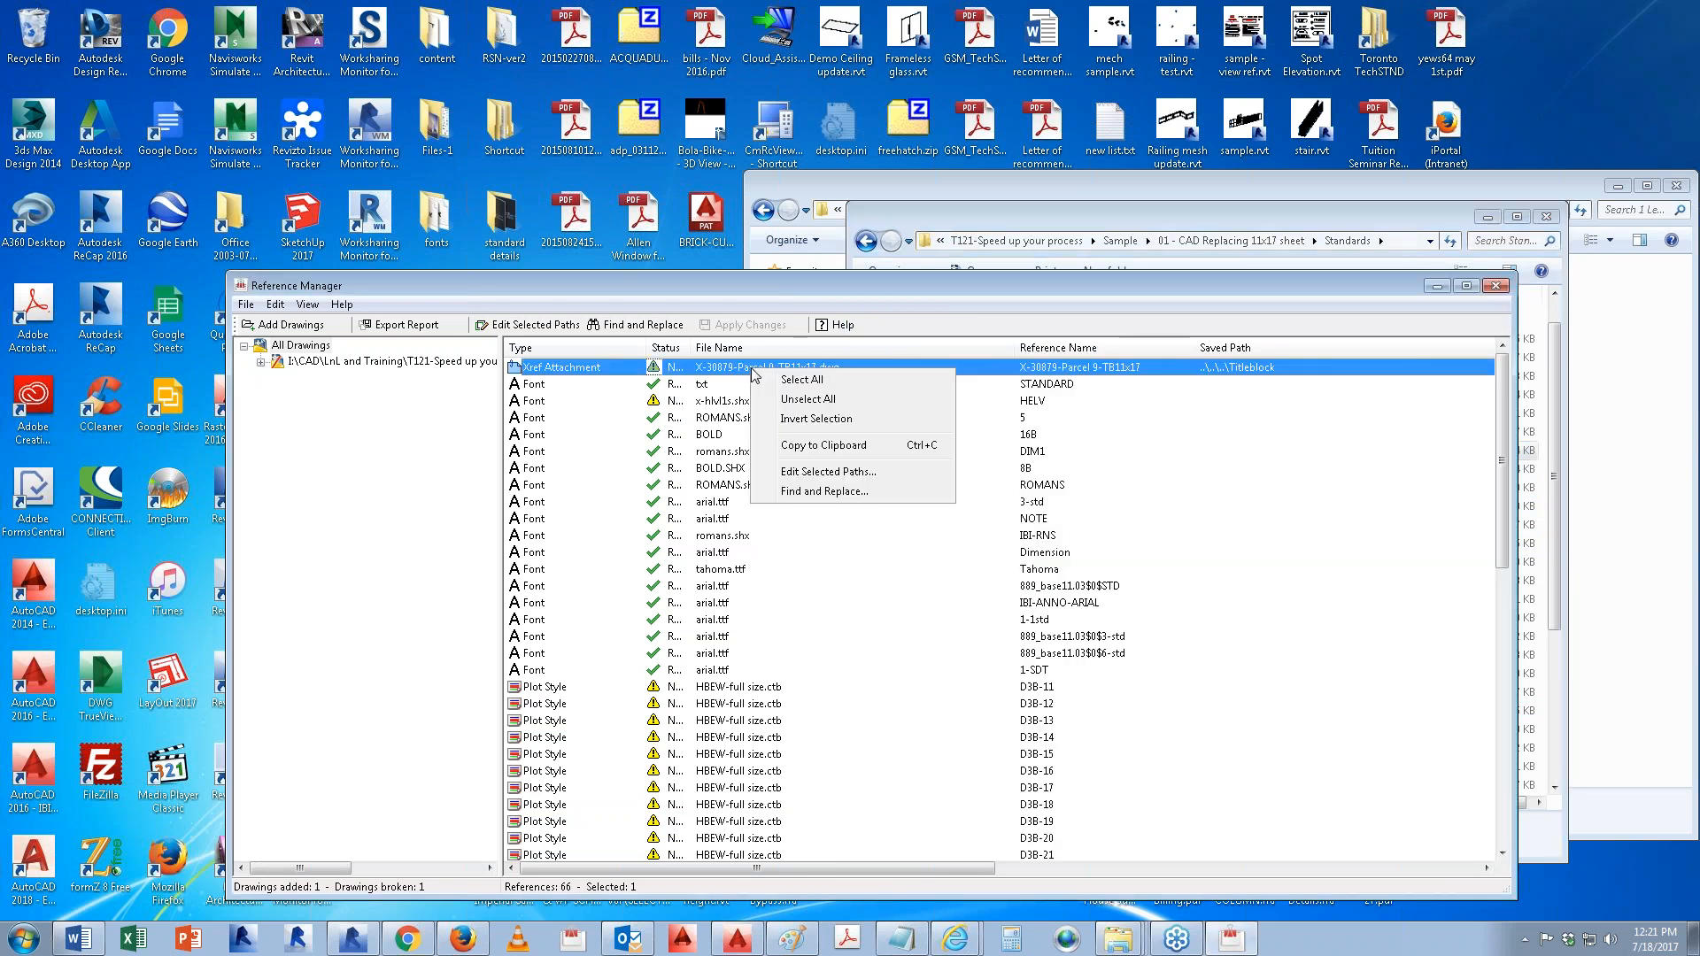
pyautogui.click(824, 491)
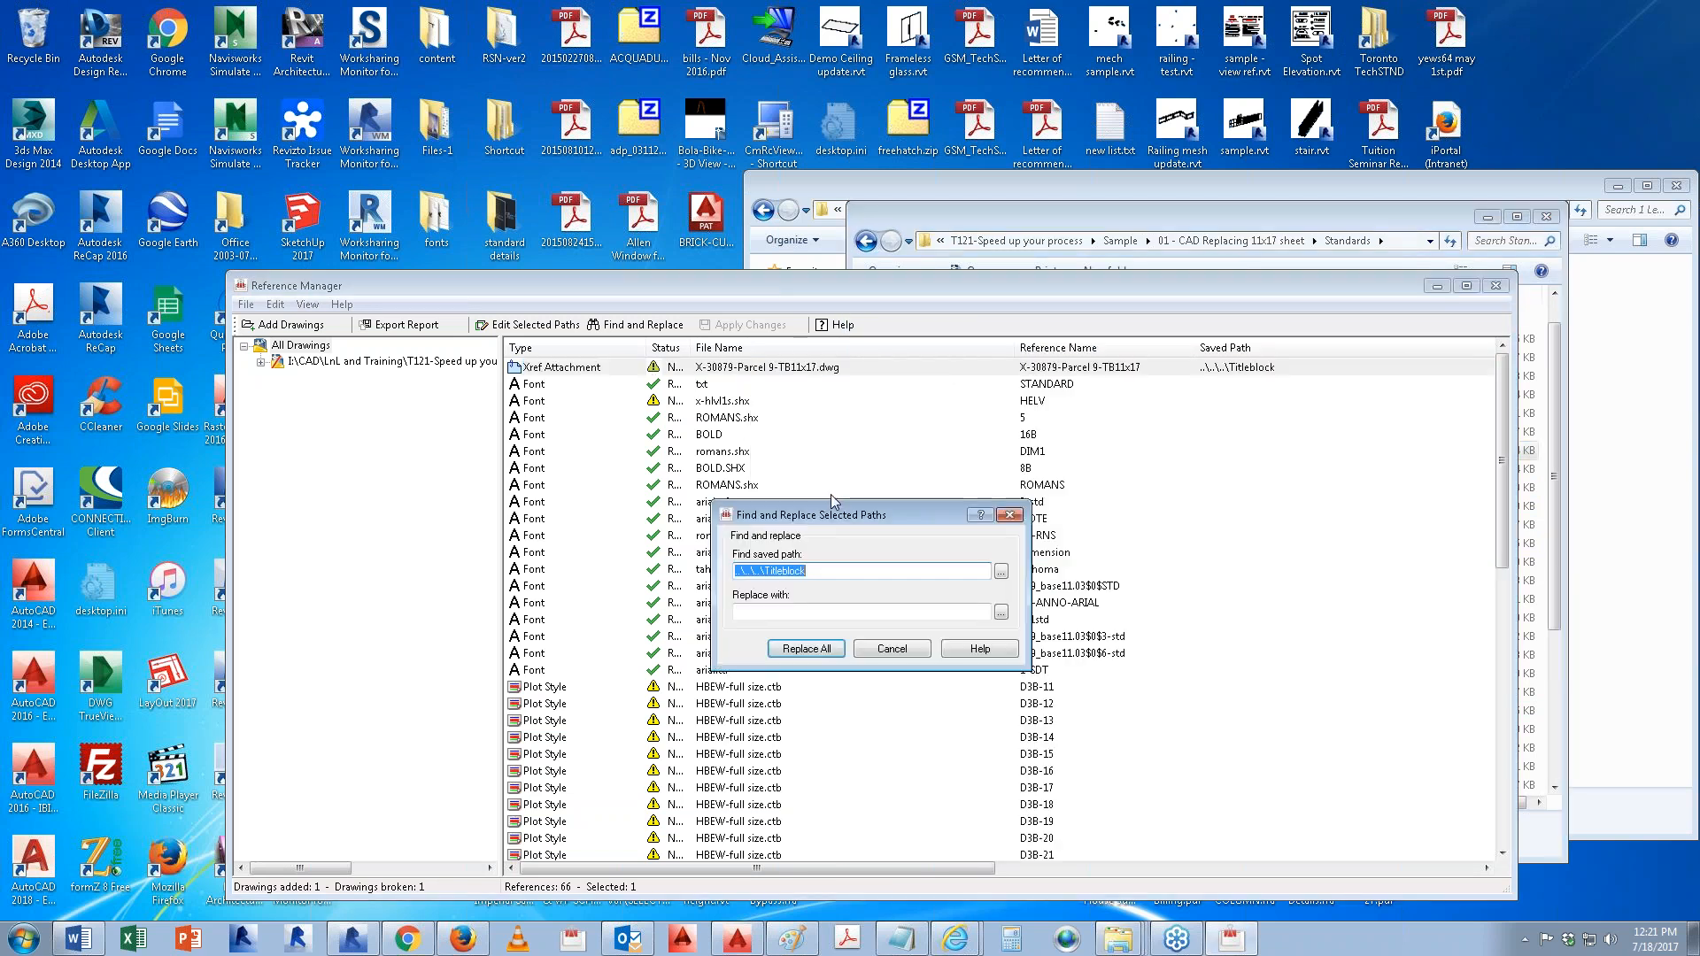
pyautogui.click(1001, 613)
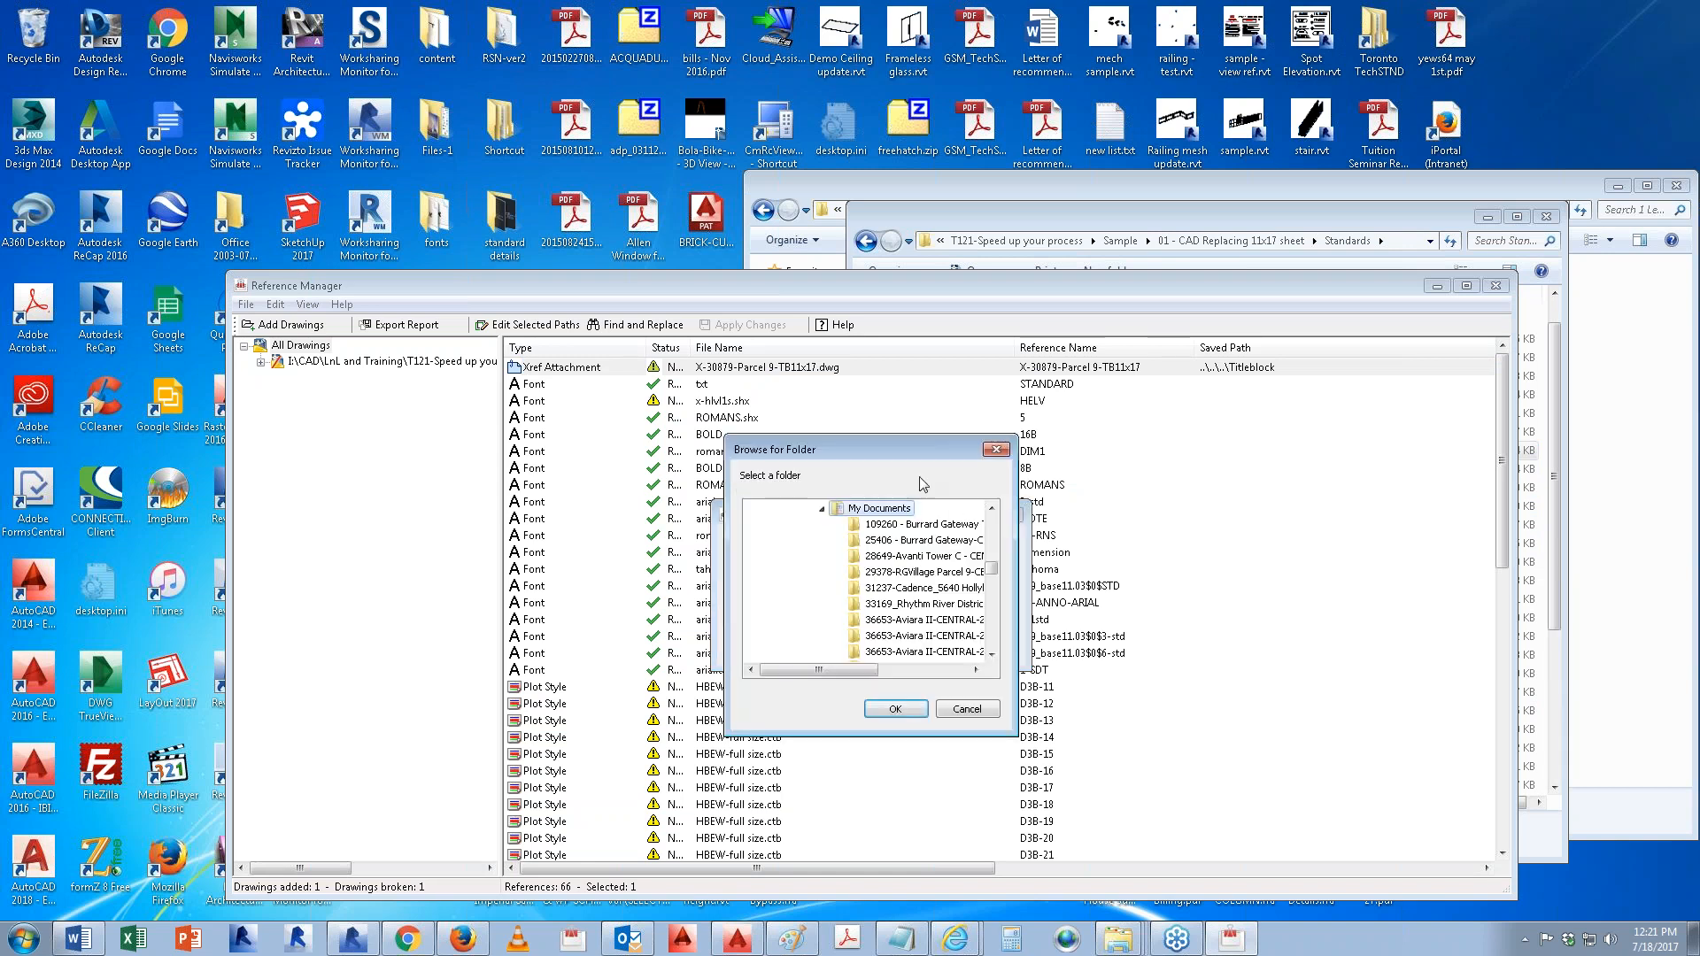
pyautogui.moveTo(890, 445); pyautogui.dragTo(1218, 434)
pyautogui.moveTo(1319, 556); pyautogui.dragTo(1318, 506)
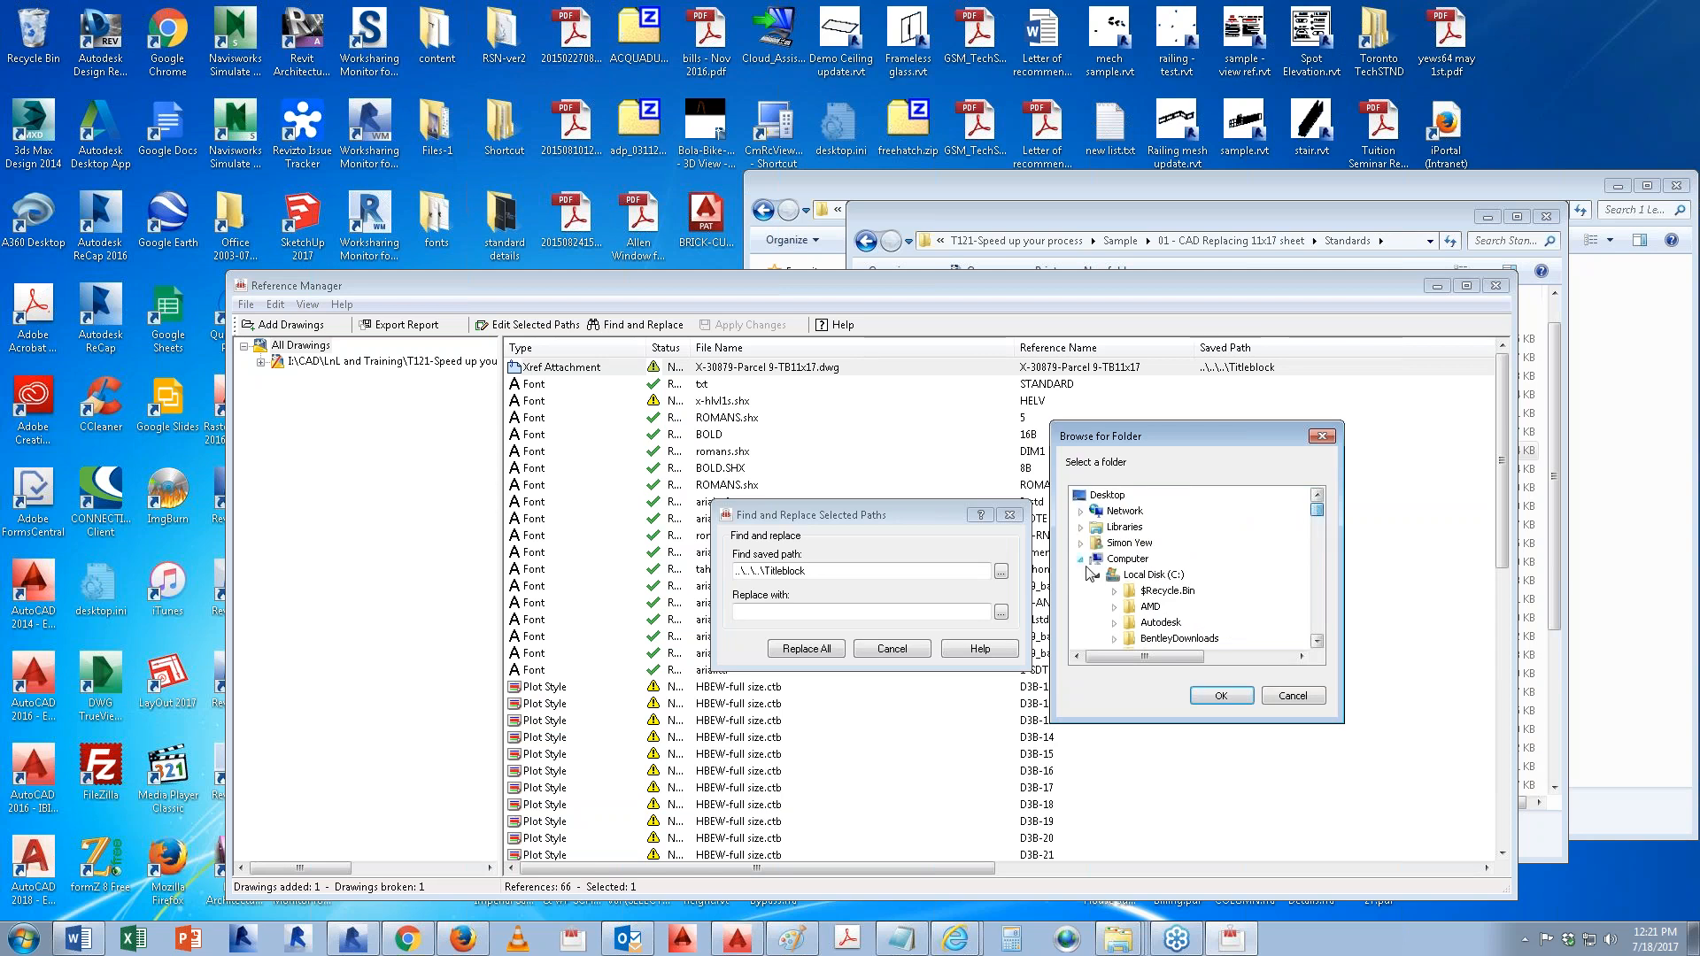
# Step: Expand the Groups (I:) drive under Computer in the replacement folder tree
pyautogui.click(1147, 561)
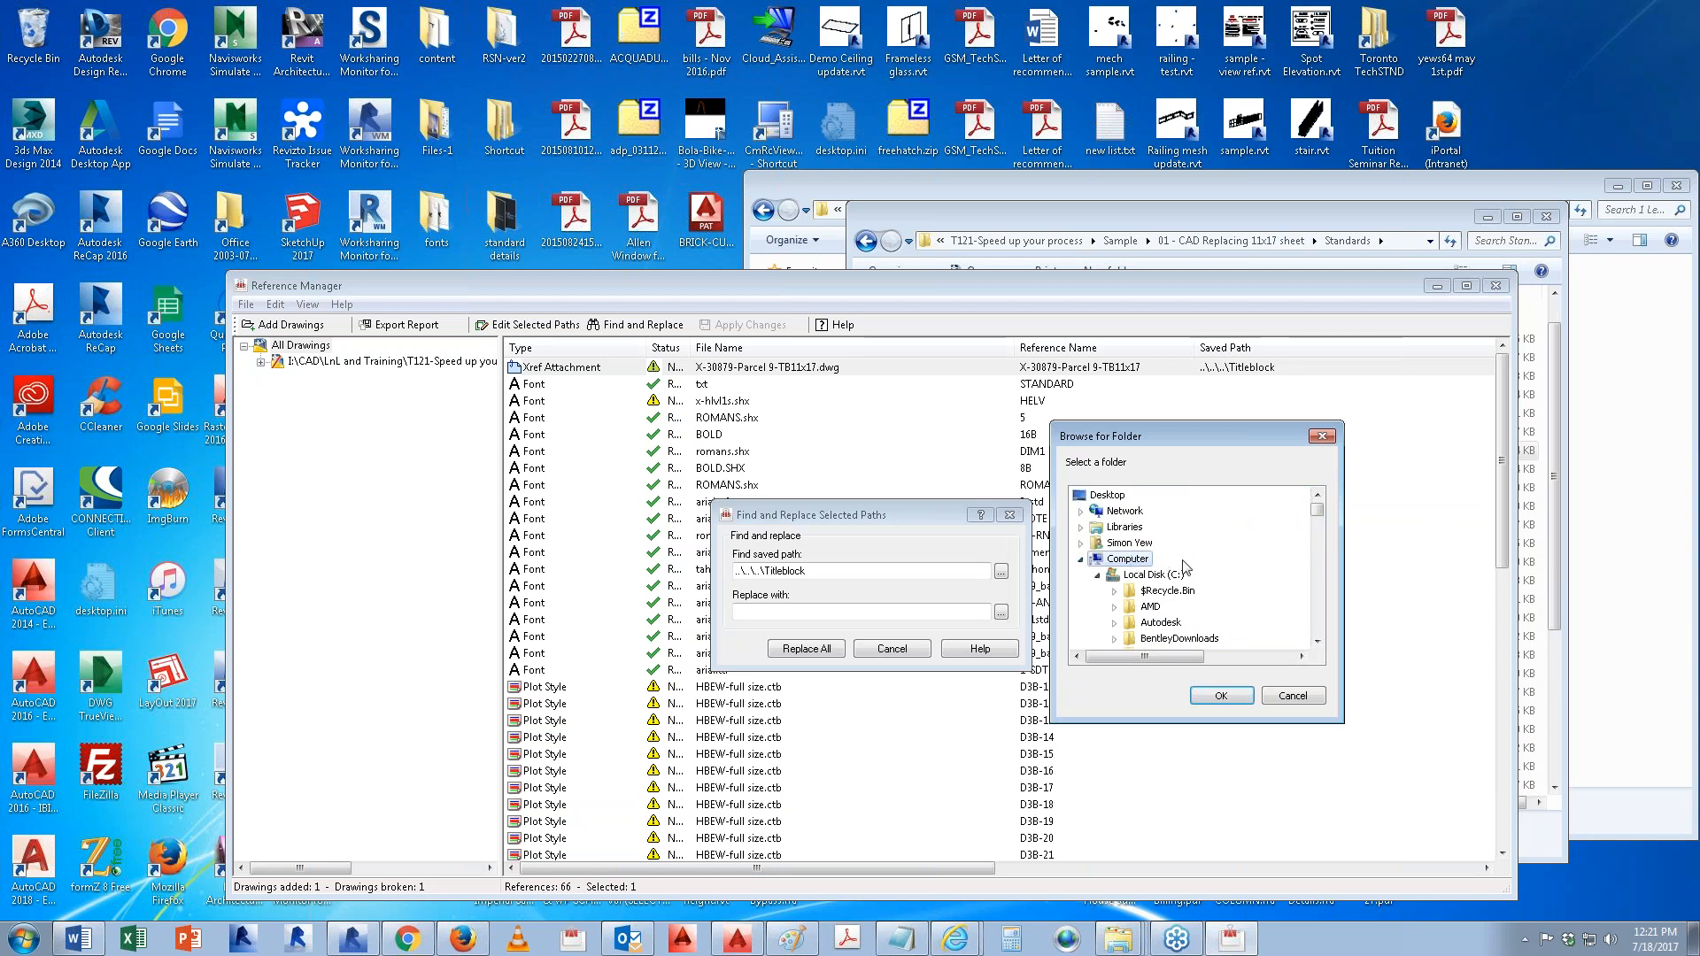
pyautogui.click(1080, 560)
pyautogui.scroll(-10, 1195, 611)
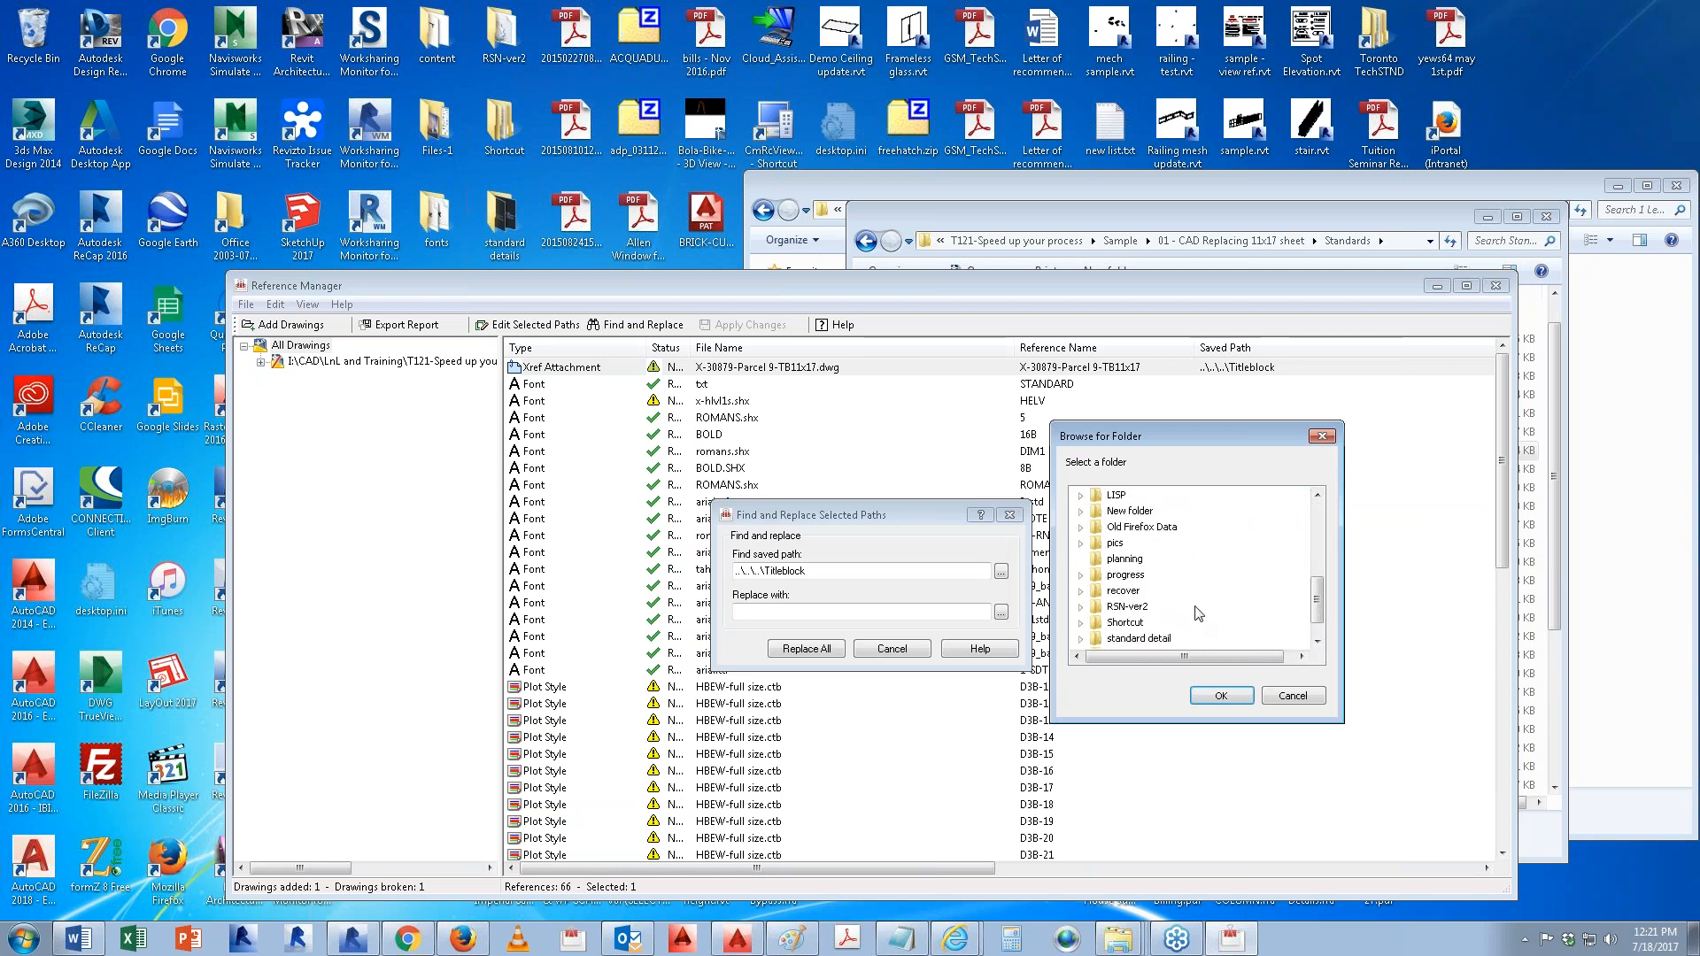
pyautogui.scroll(10, 1195, 611)
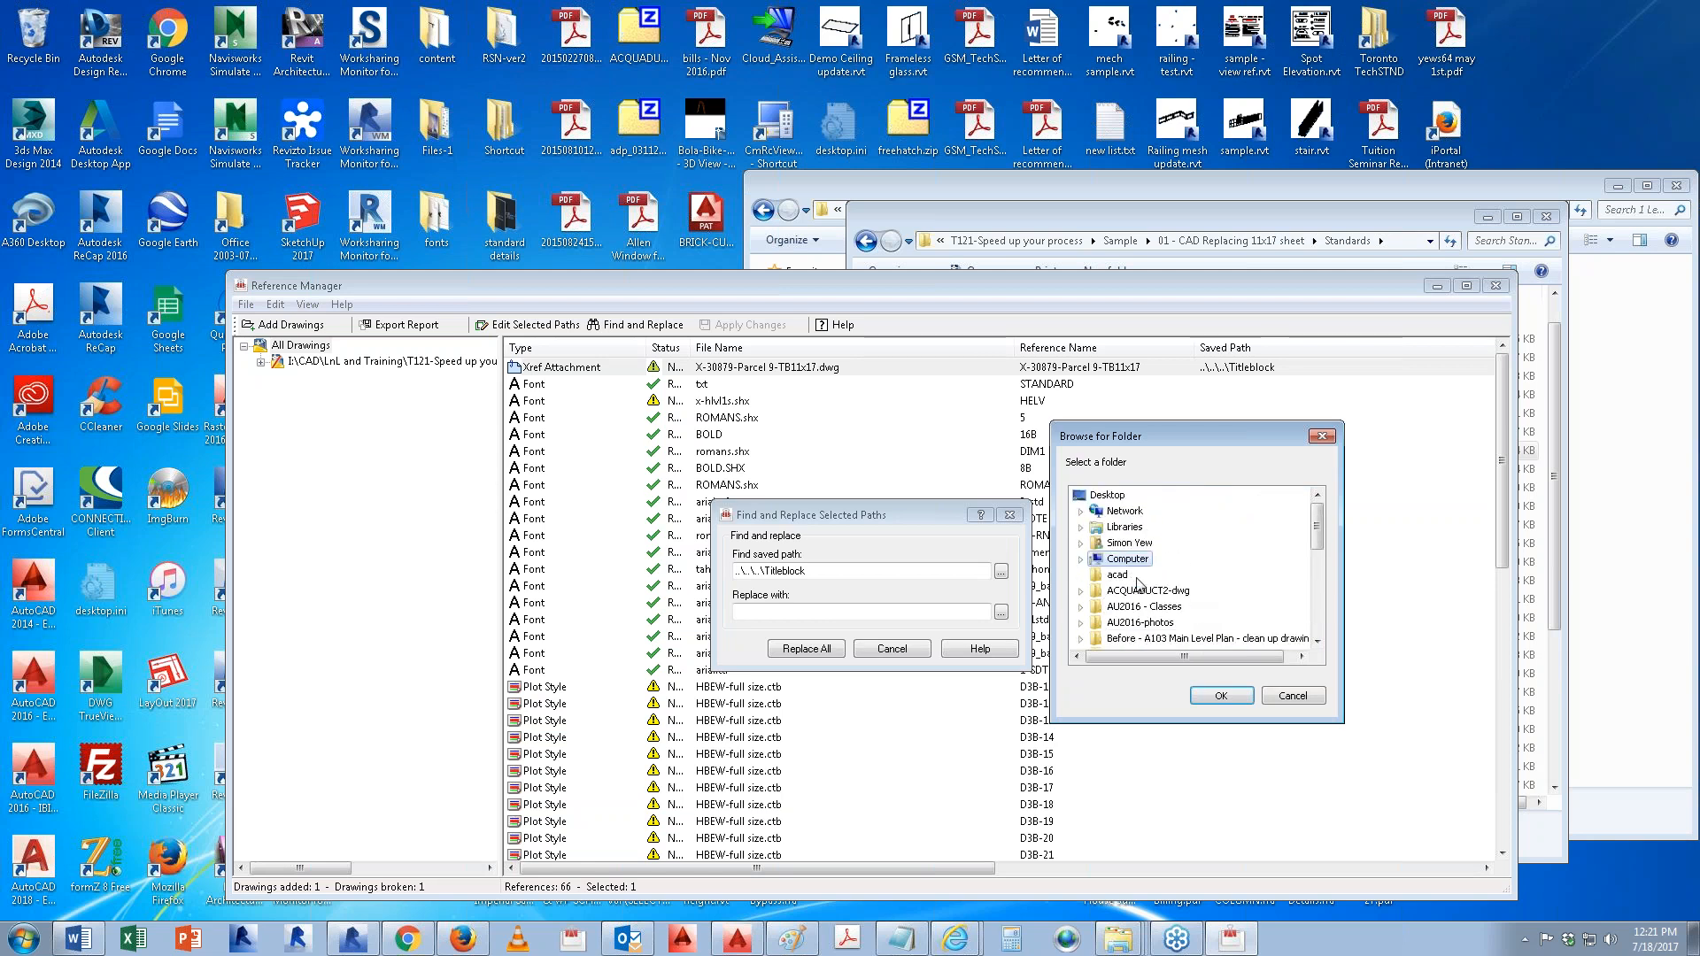
pyautogui.doubleClick(1128, 561)
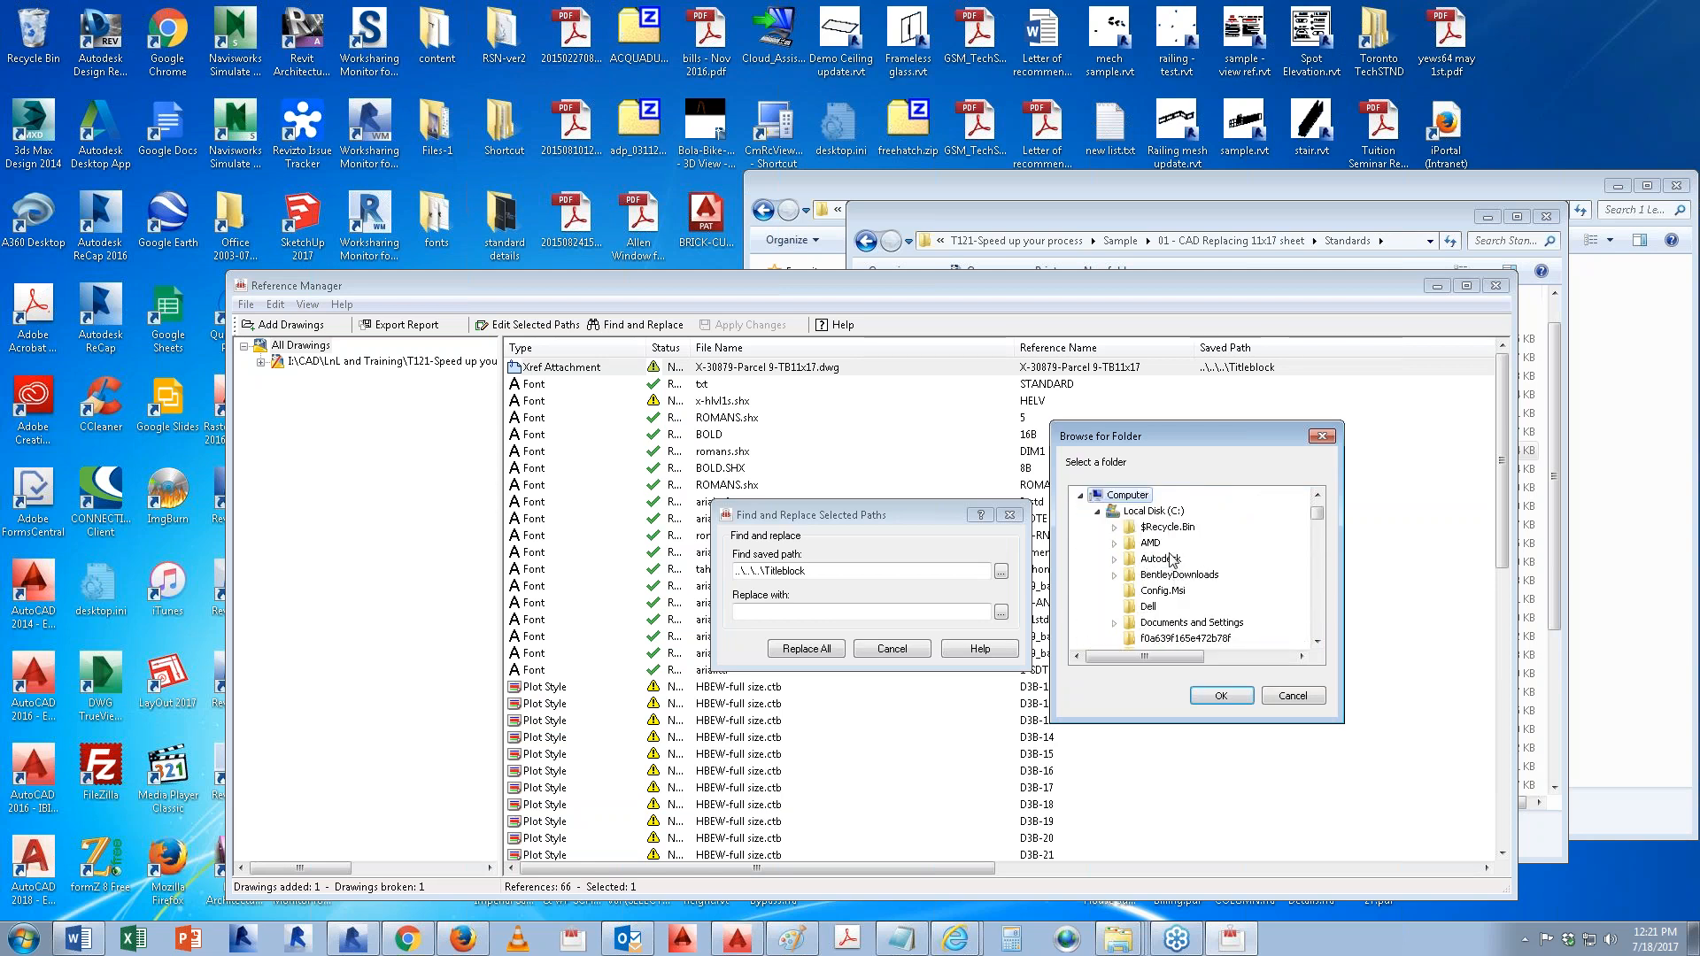
pyautogui.click(1142, 512)
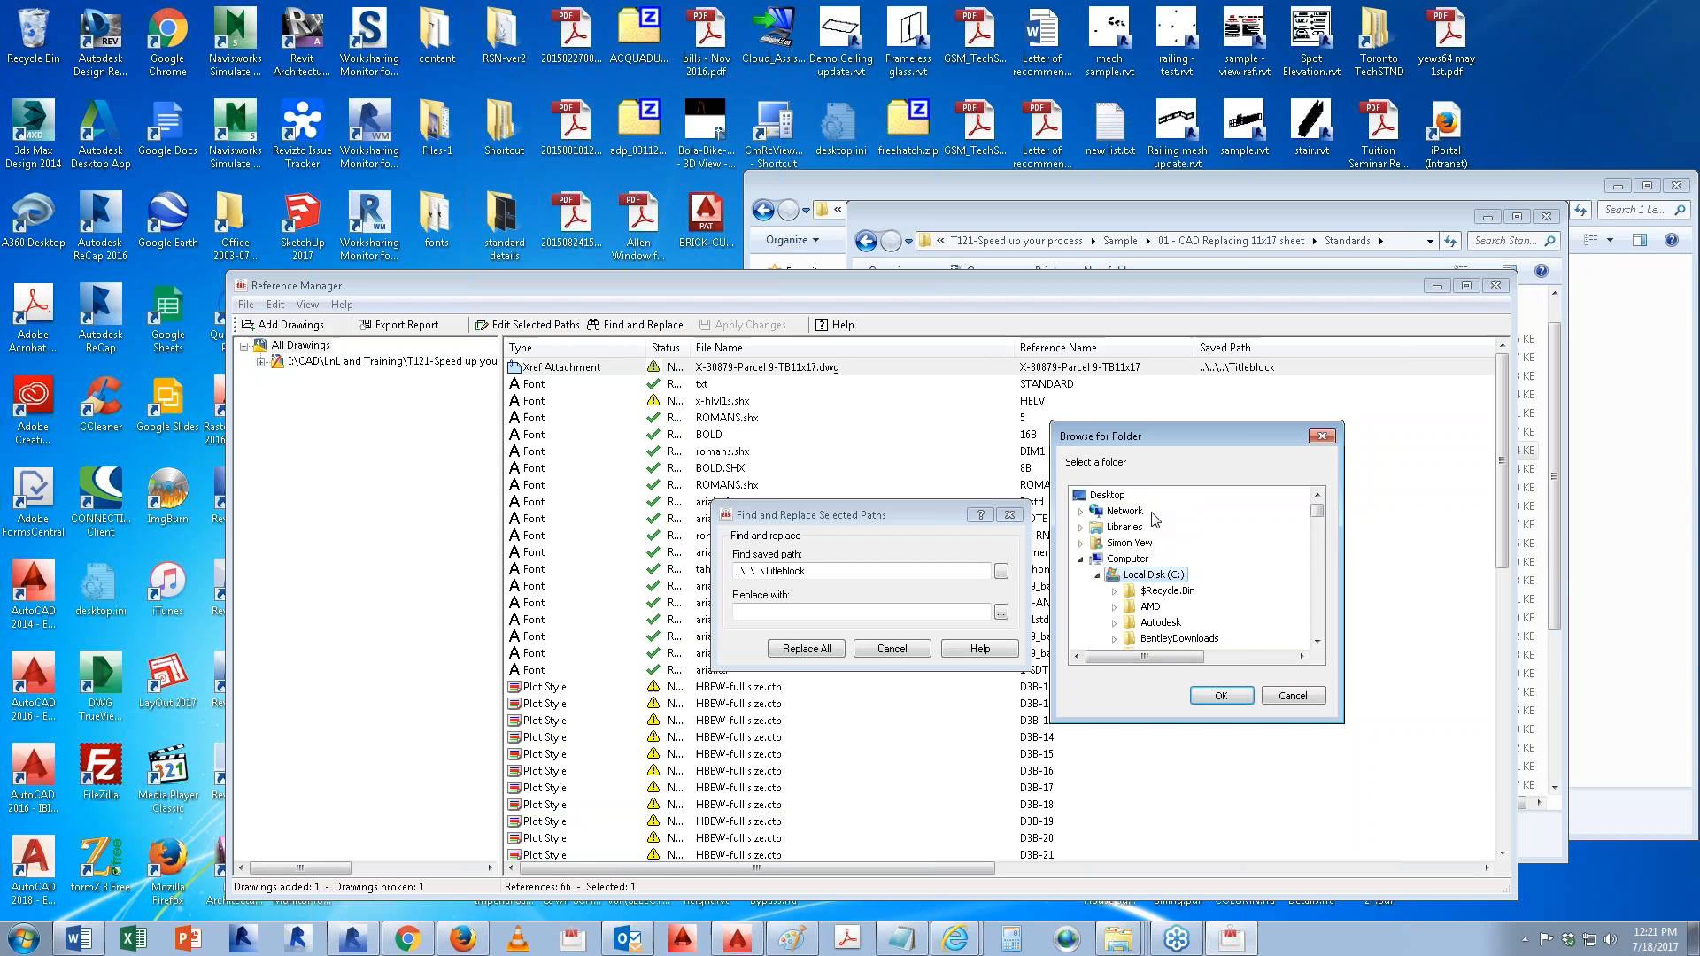
pyautogui.scroll(-2, 1137, 558)
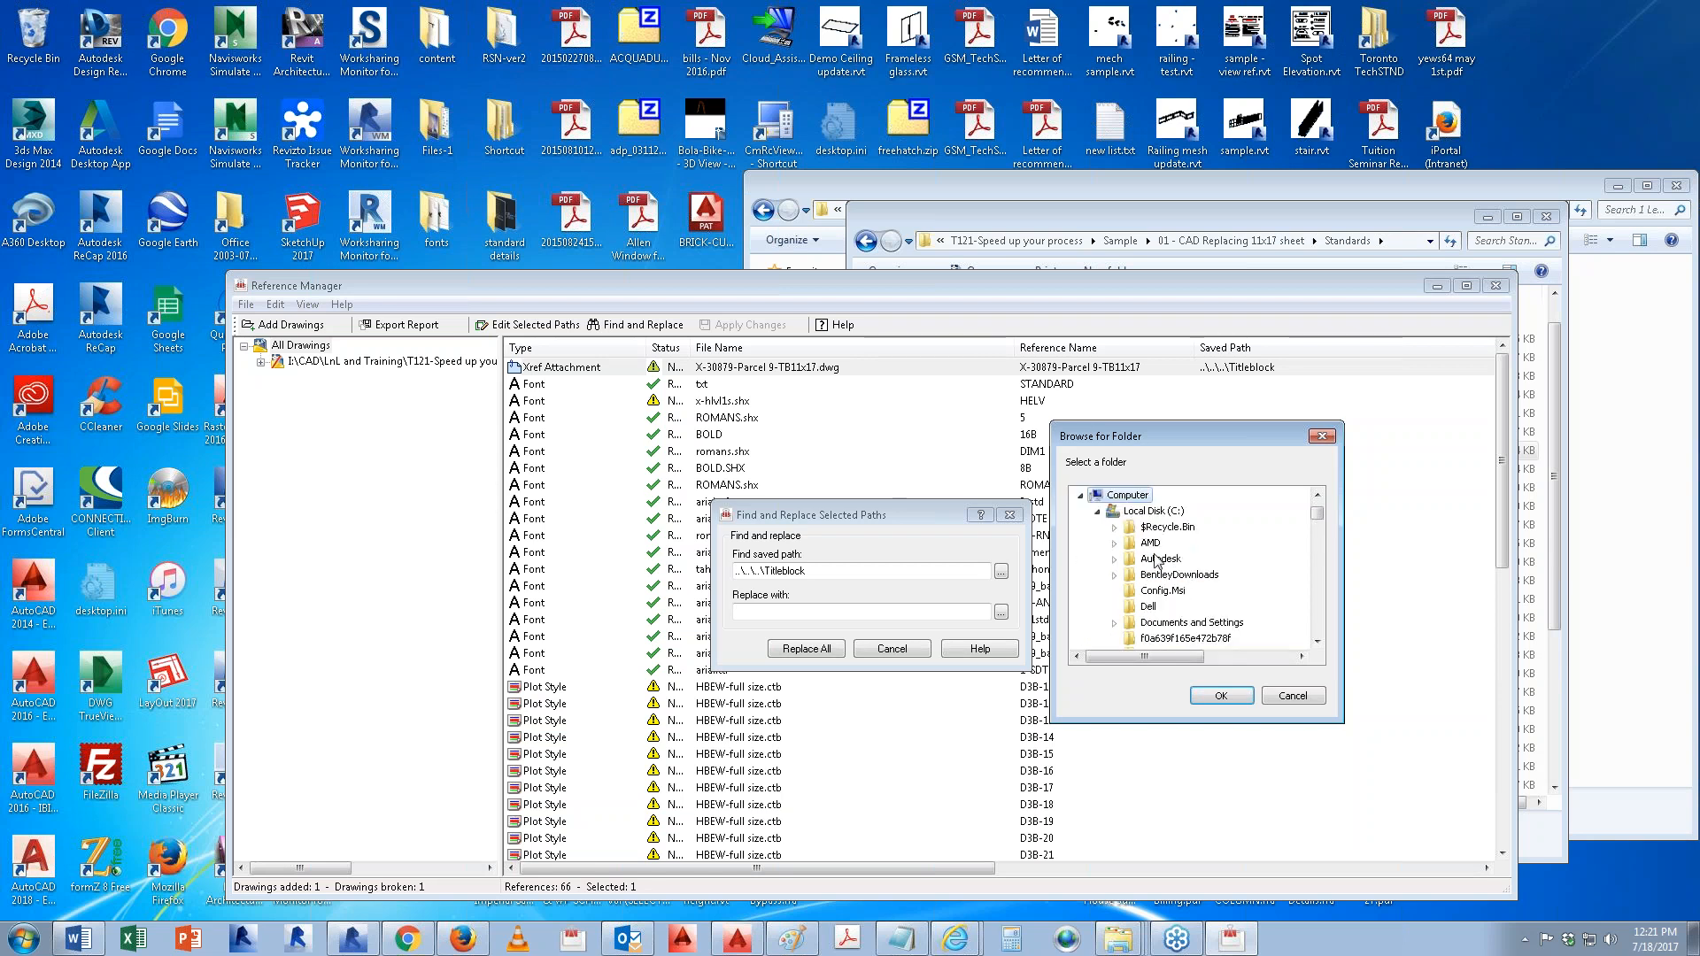
pyautogui.scroll(-10, 1136, 532)
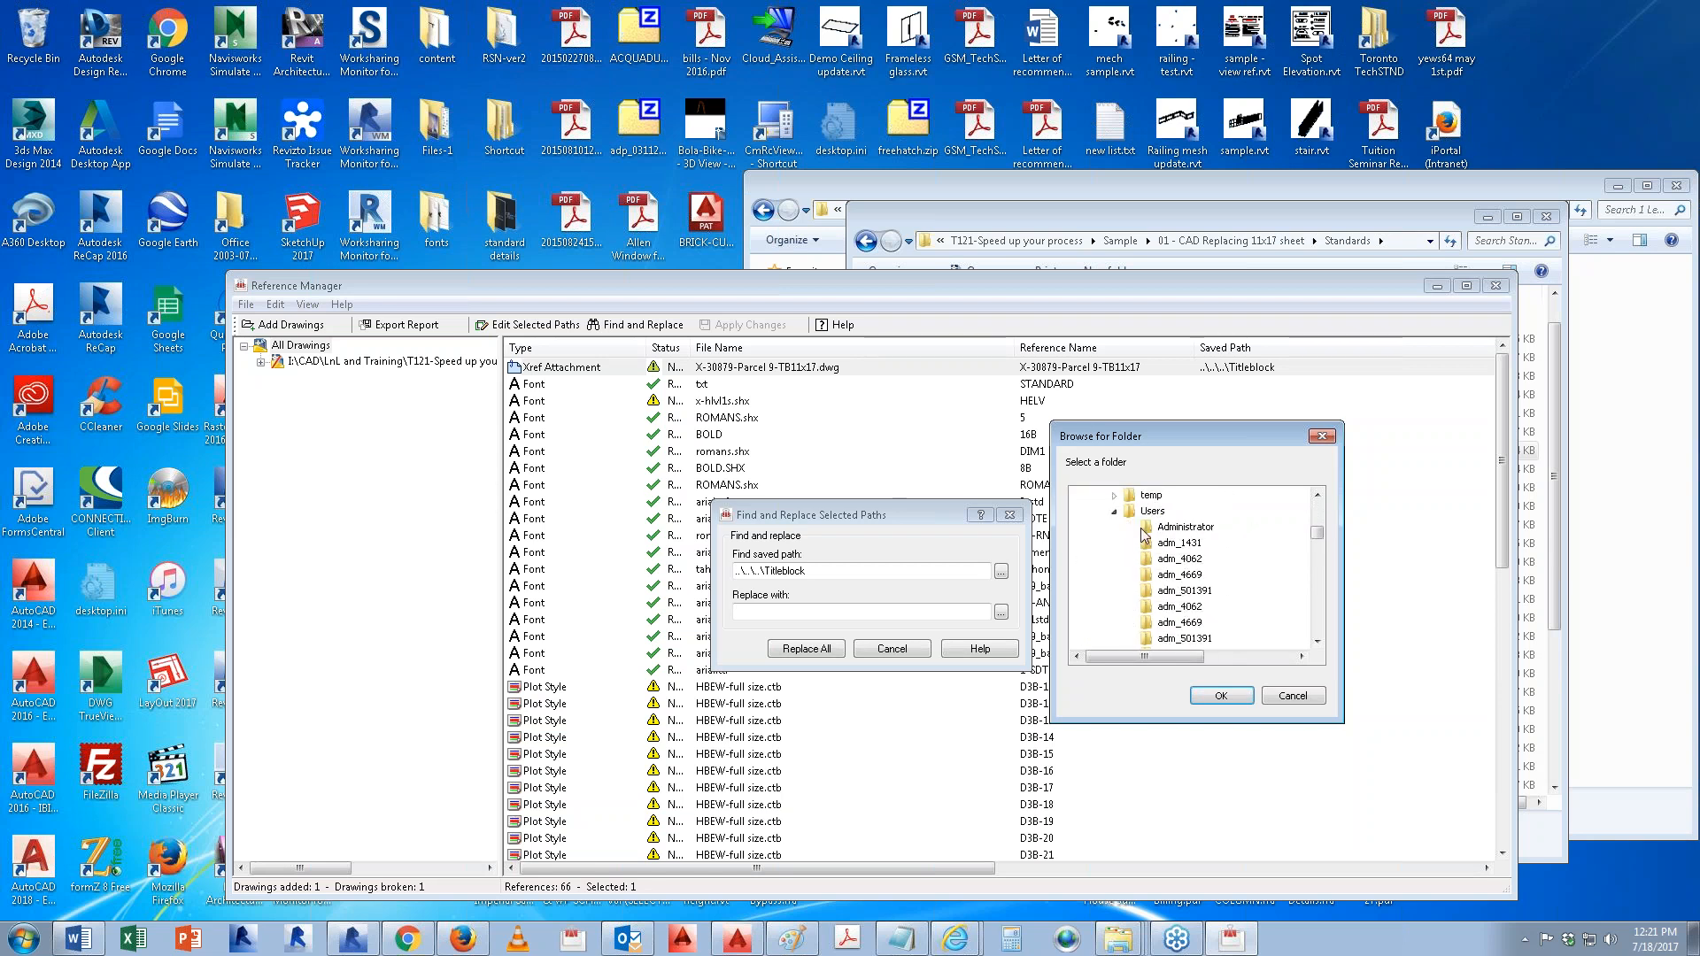
pyautogui.scroll(-10, 1154, 549)
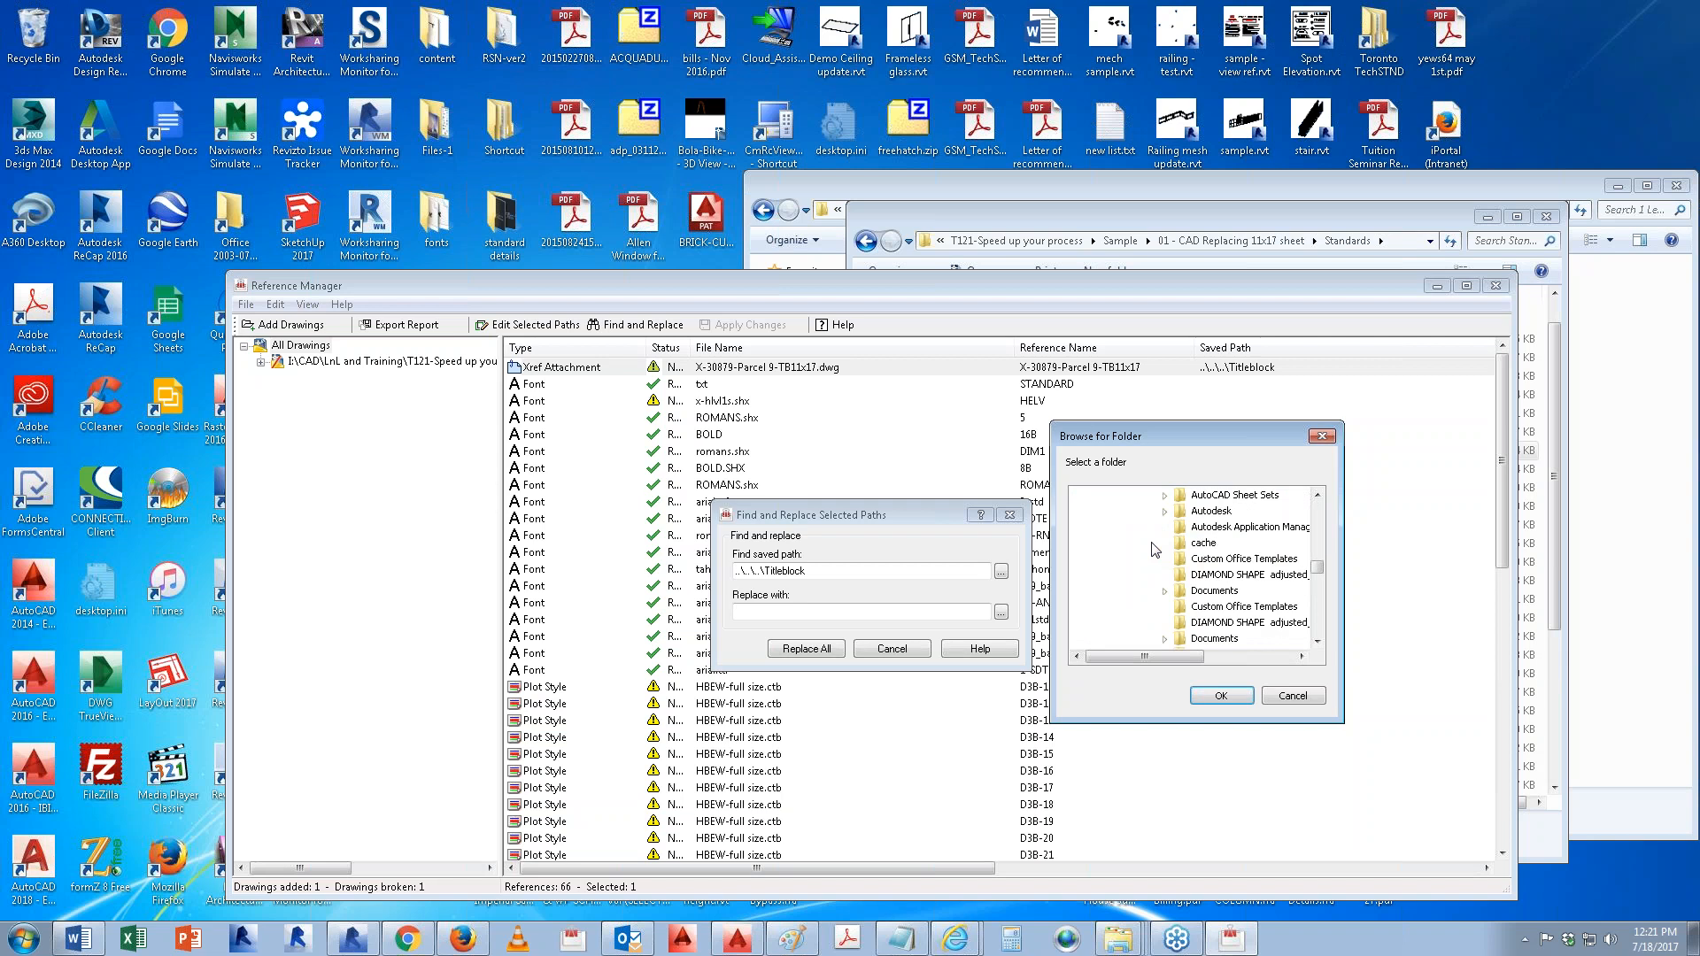
pyautogui.scroll(10, 1155, 549)
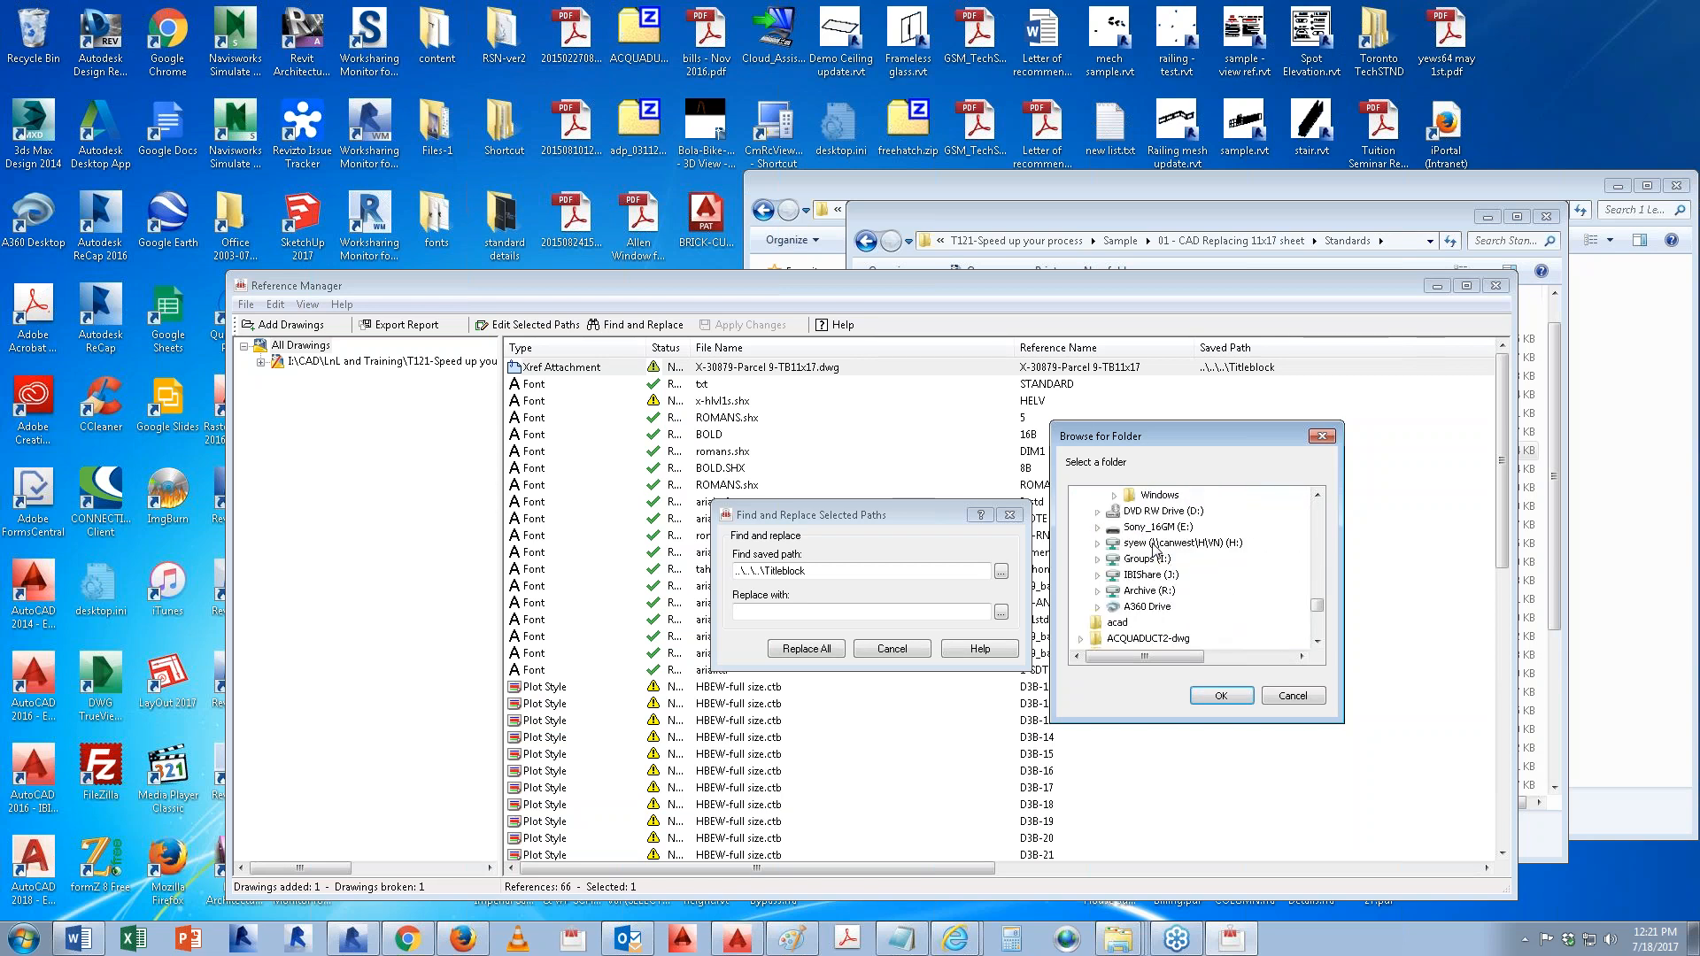
pyautogui.doubleClick(1149, 558)
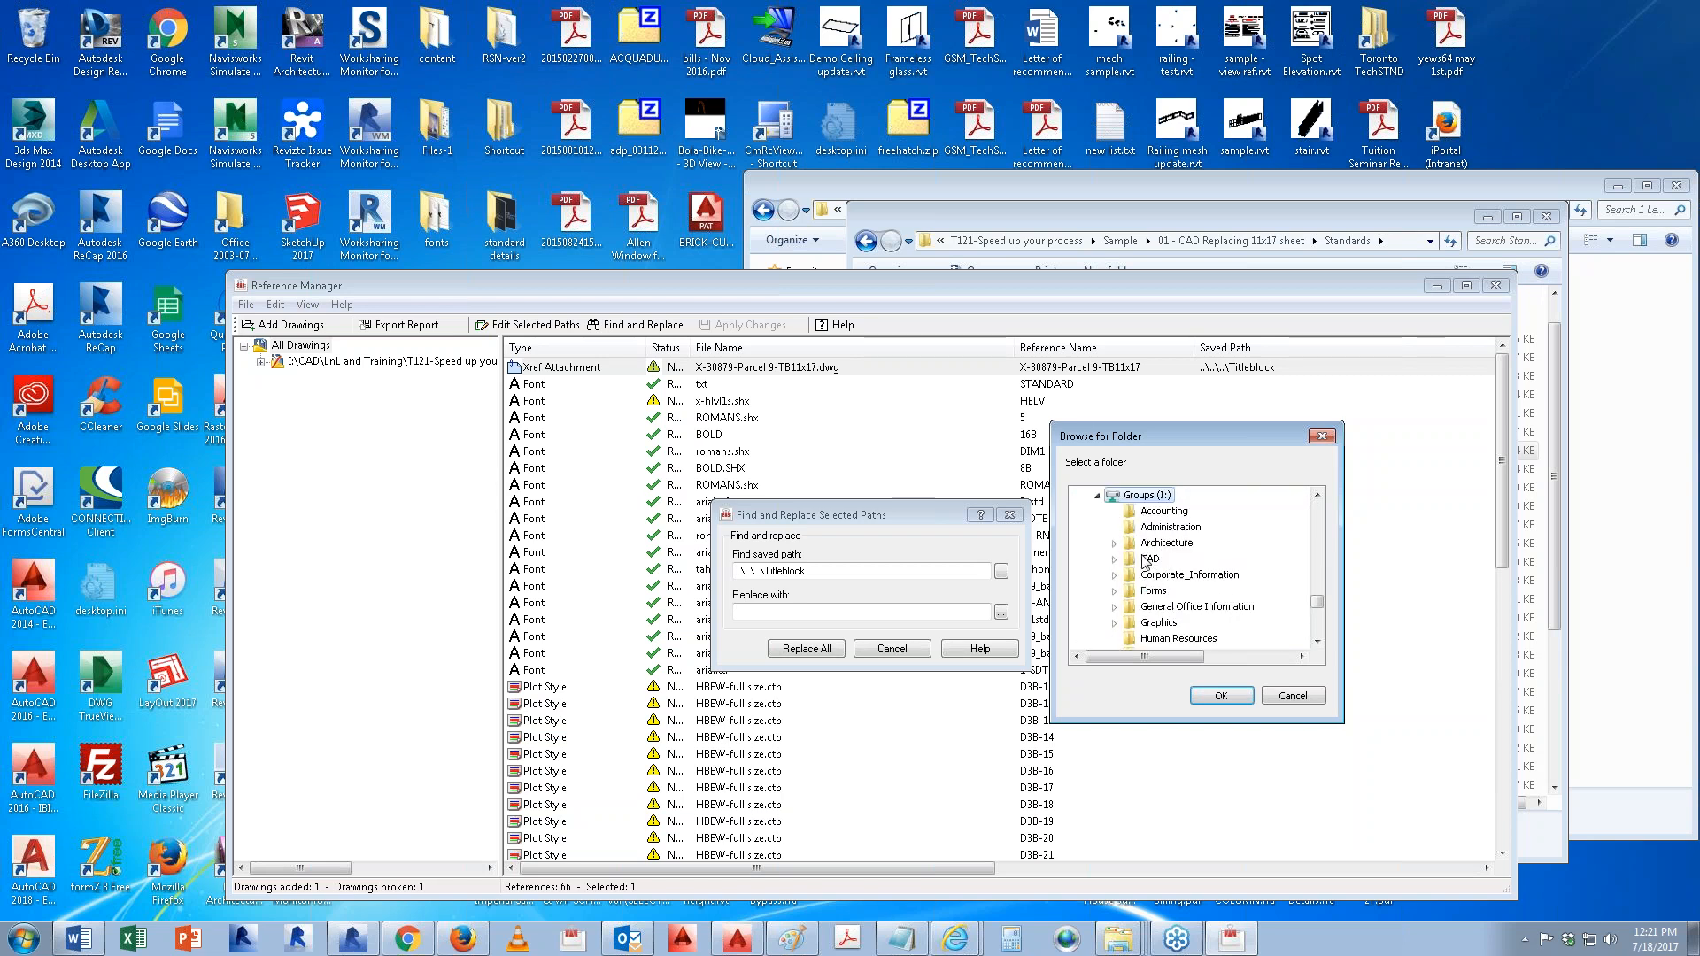
# Step: Expand the T121-Speed up your process folder inside CAD\LnL and Training on the Groups drive
pyautogui.doubleClick(1150, 559)
pyautogui.scroll(-2, 1177, 558)
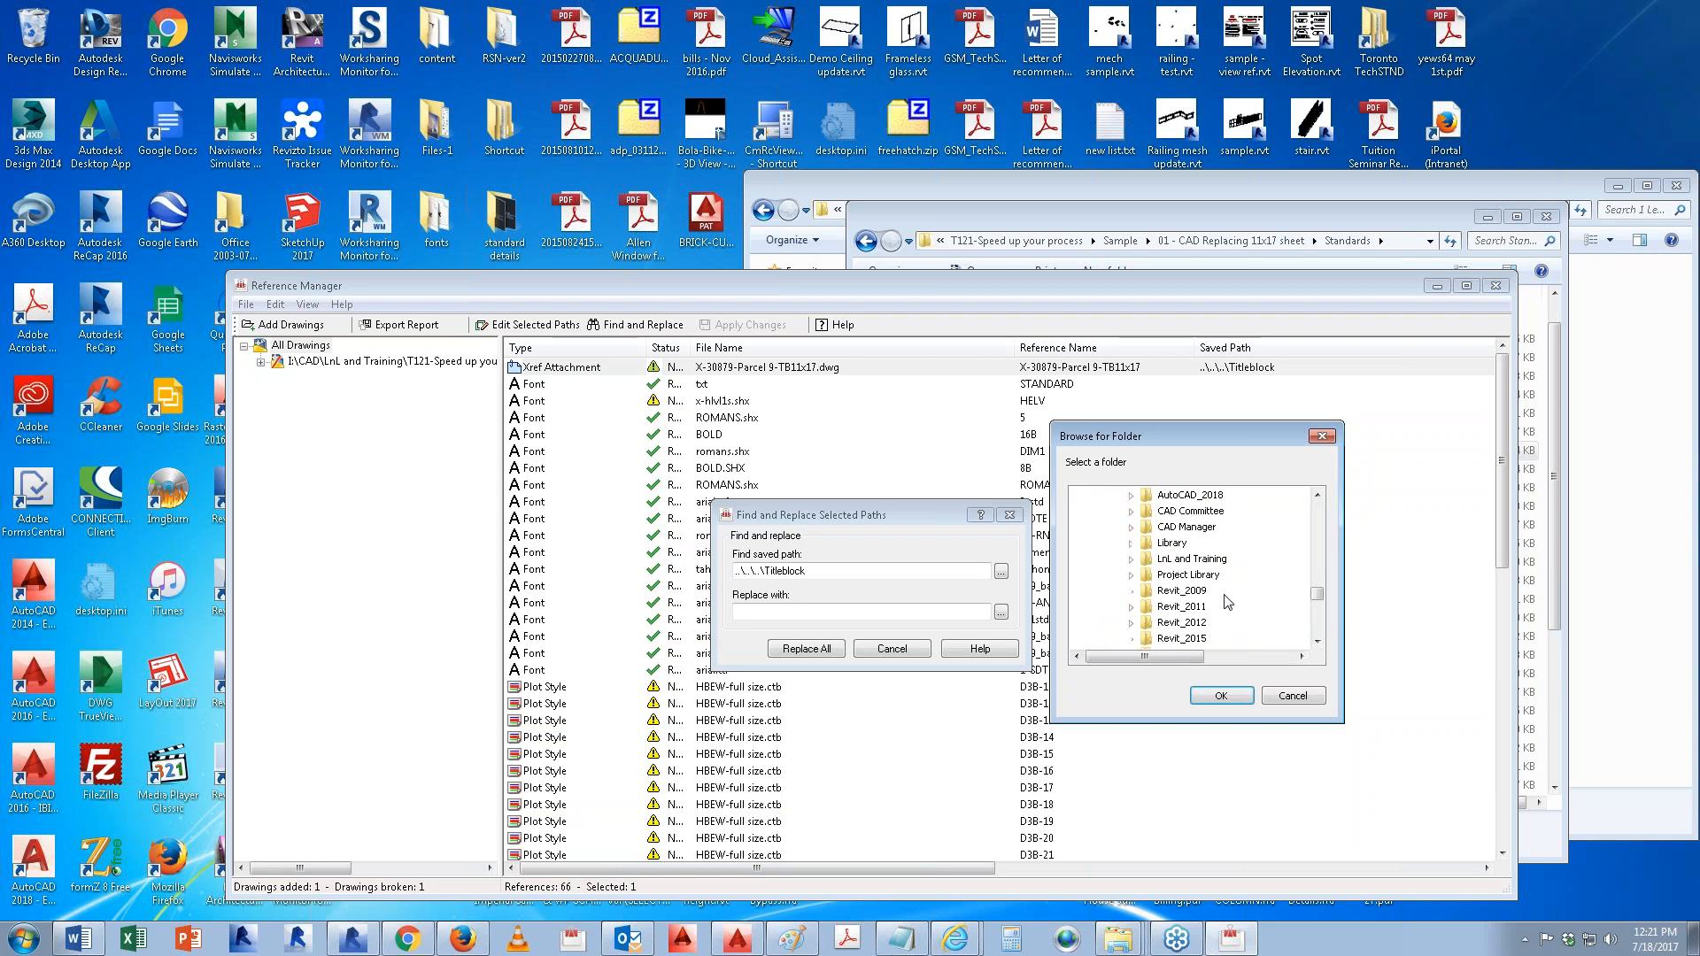
pyautogui.scroll(2, 1208, 532)
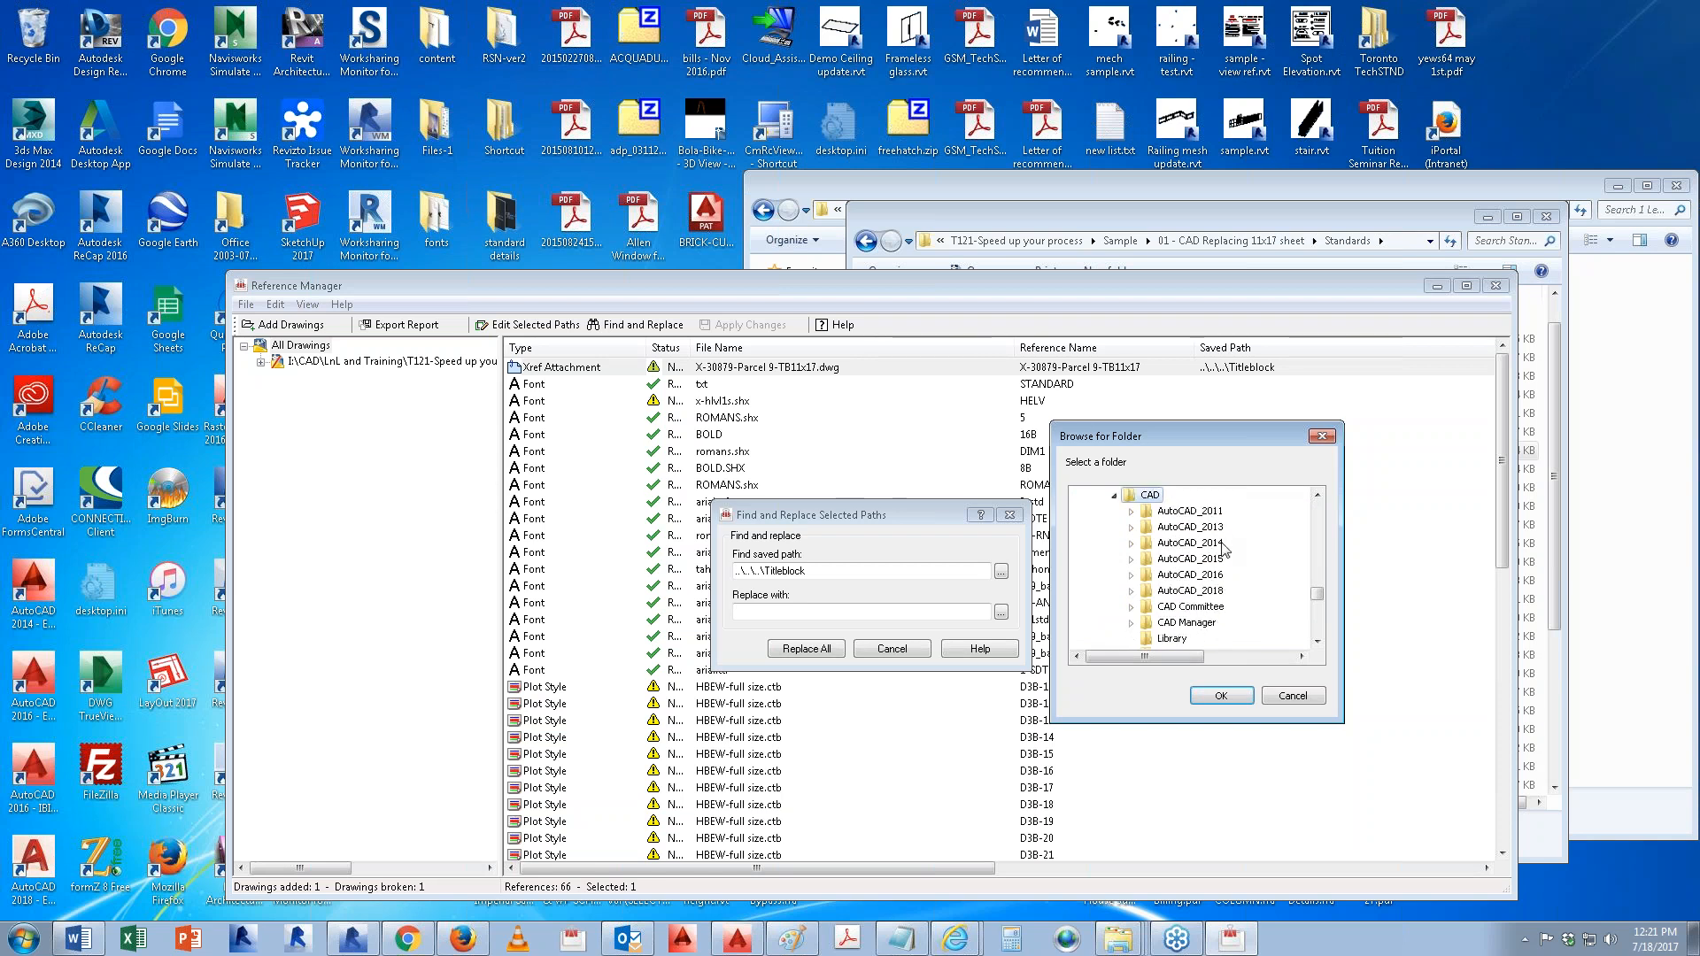
pyautogui.scroll(-1, 1182, 625)
pyautogui.click(1190, 610)
pyautogui.scroll(-2, 1225, 592)
pyautogui.scroll(-10, 1226, 598)
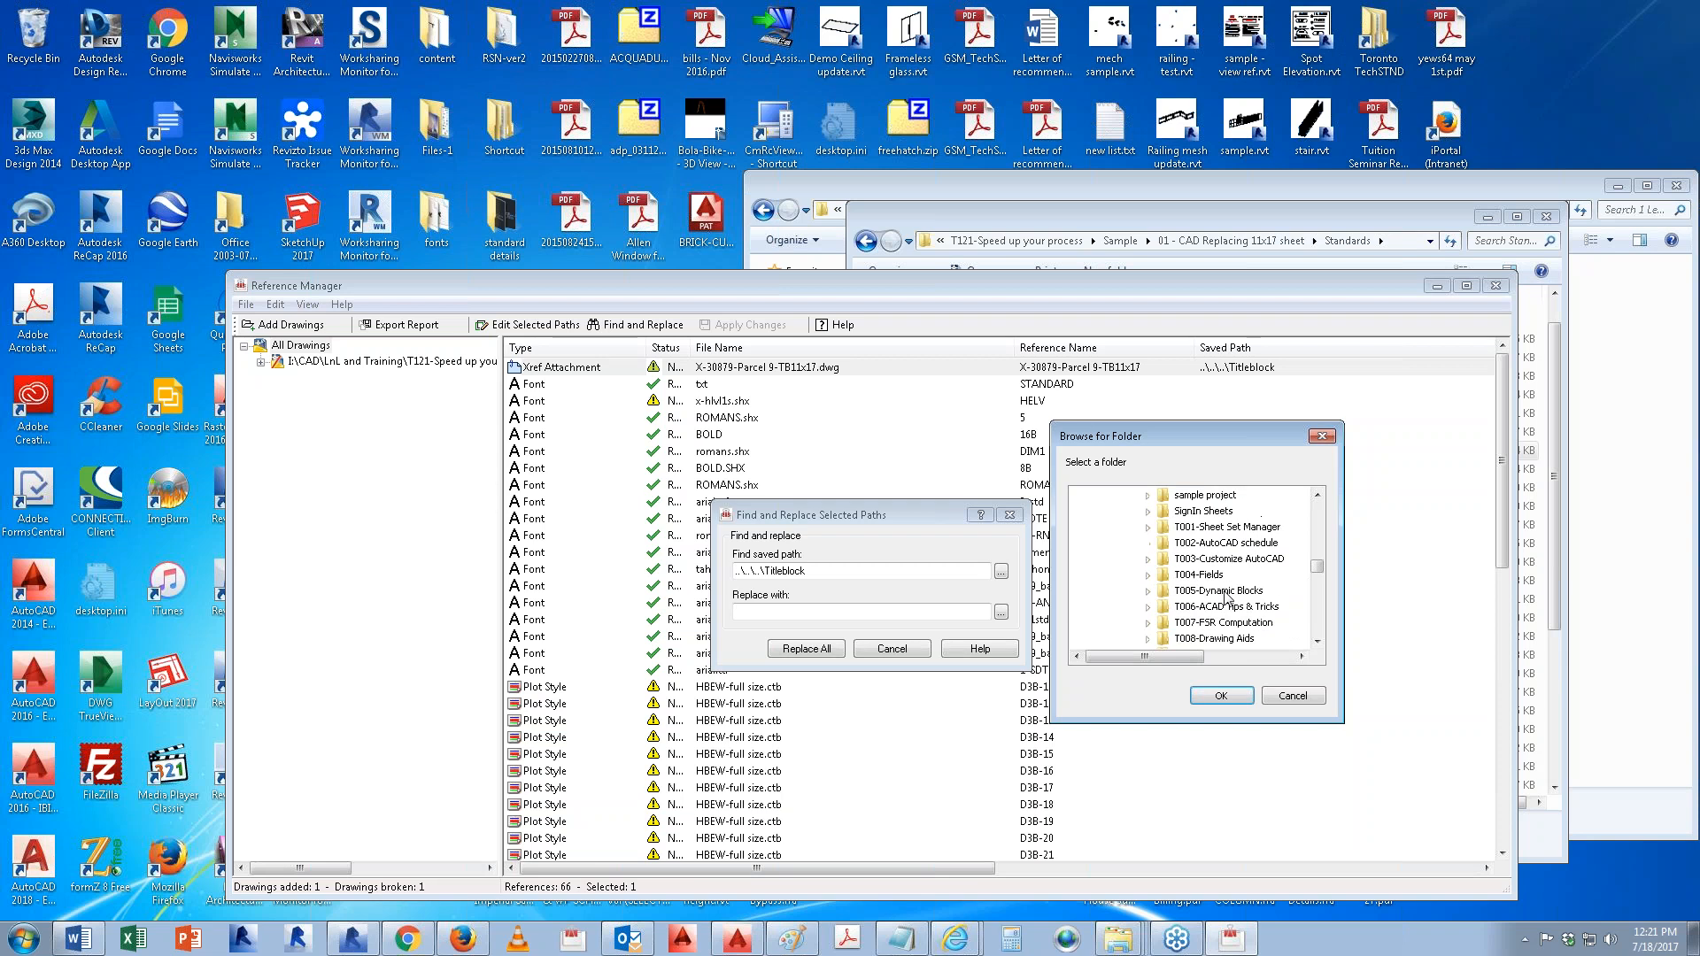
pyautogui.scroll(-10, 1226, 593)
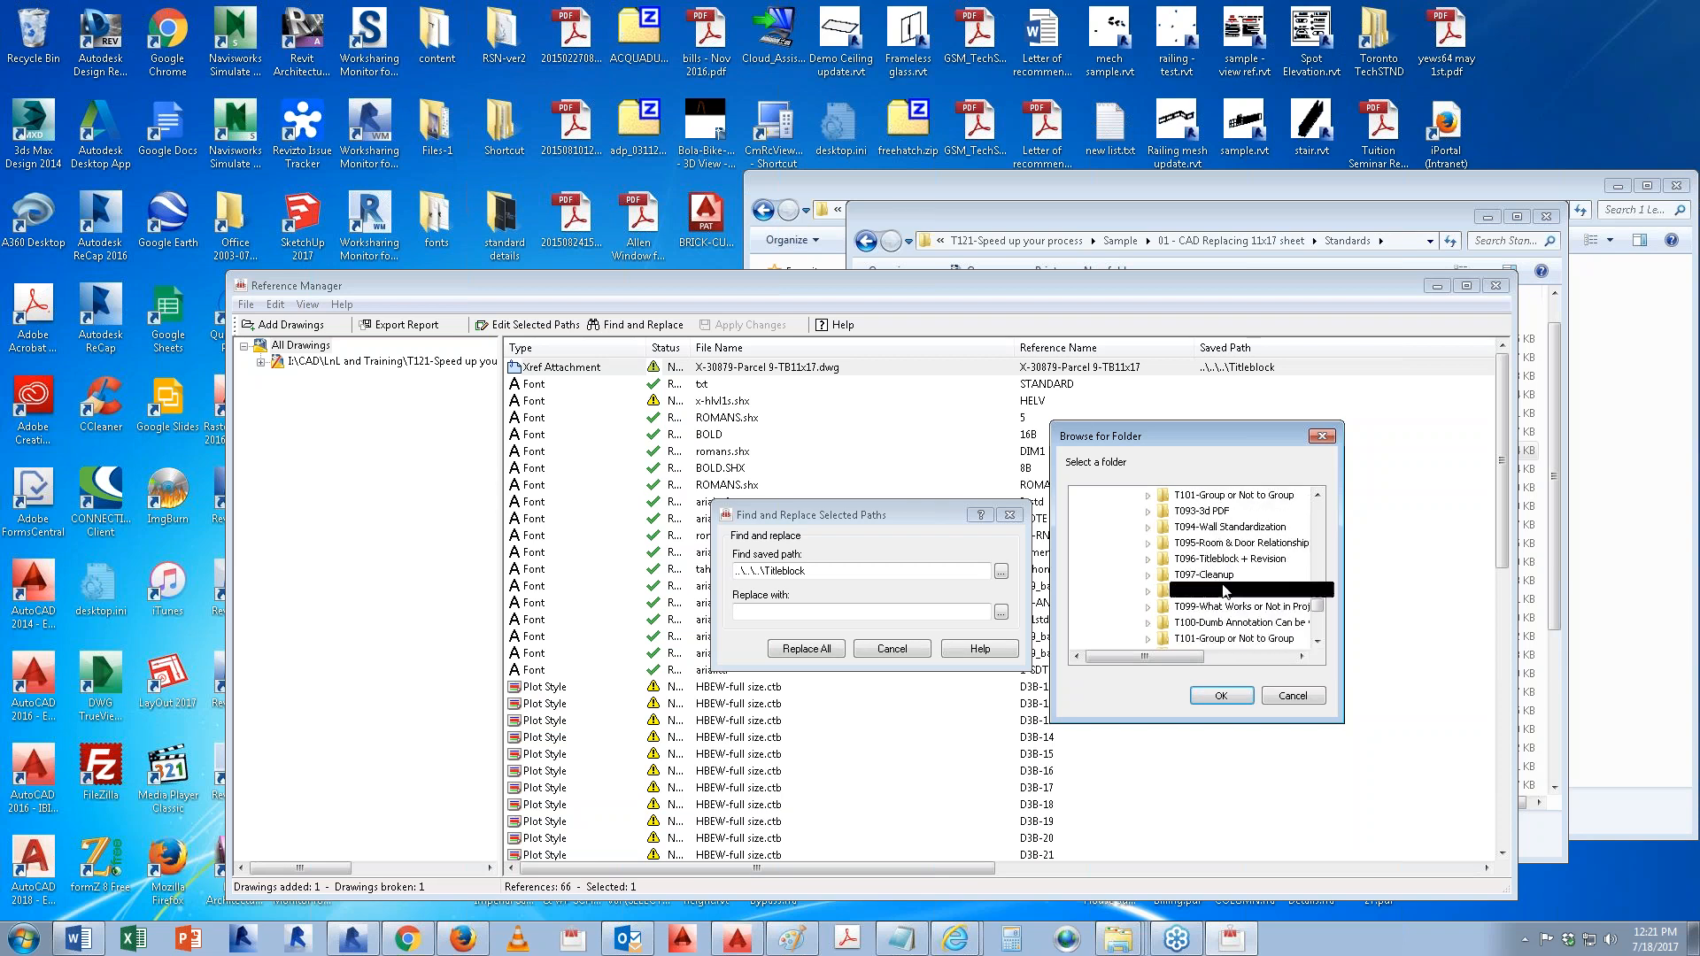
pyautogui.scroll(1, 1226, 592)
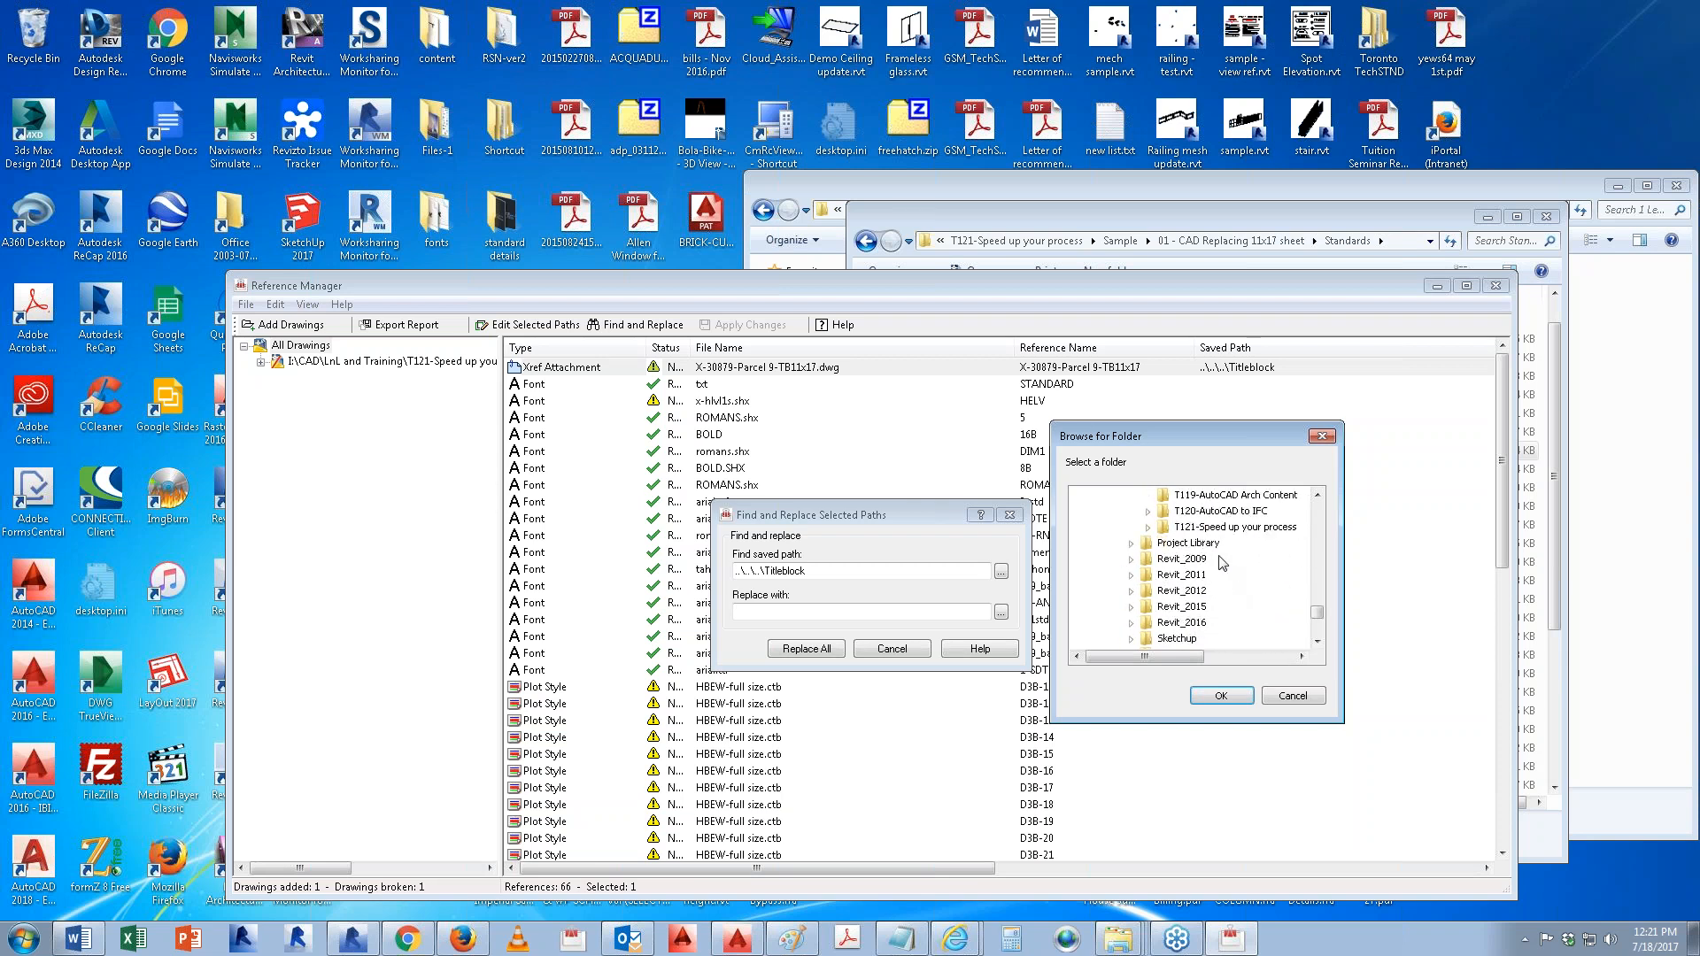
pyautogui.doubleClick(1235, 527)
# Step: Choose the Standards folder under Sample\01 - CAD Replacing 11x17 sheet as the replacement and replace all matching saved paths
pyautogui.doubleClick(1206, 543)
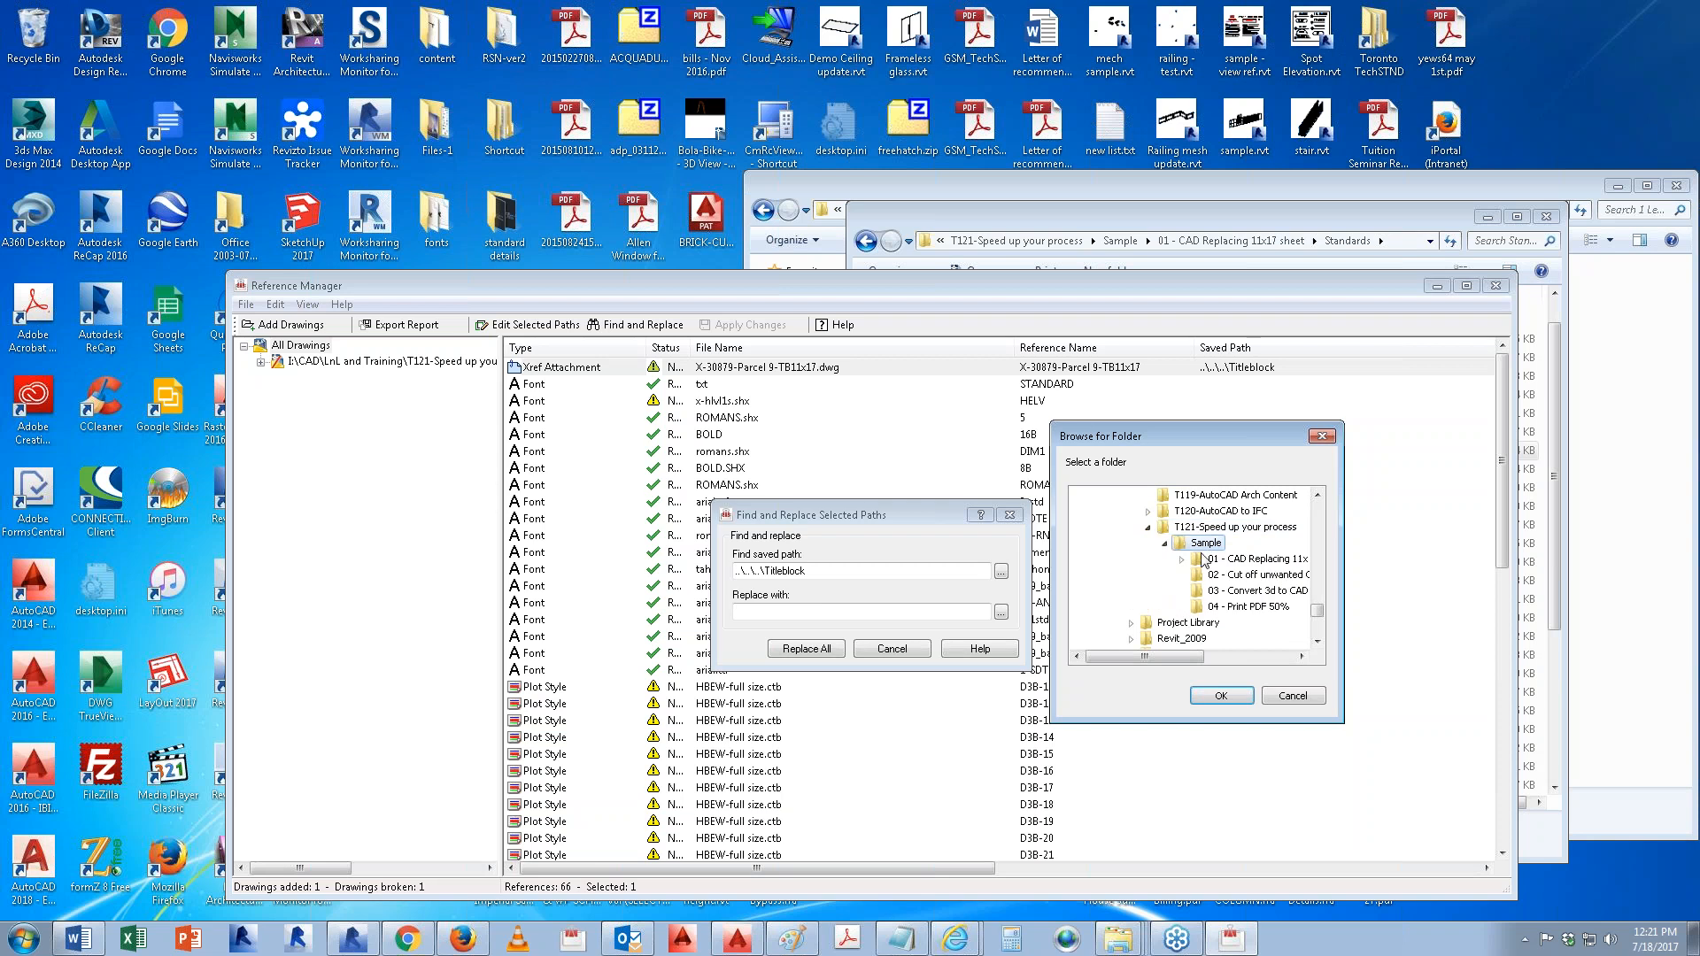
pyautogui.click(1261, 578)
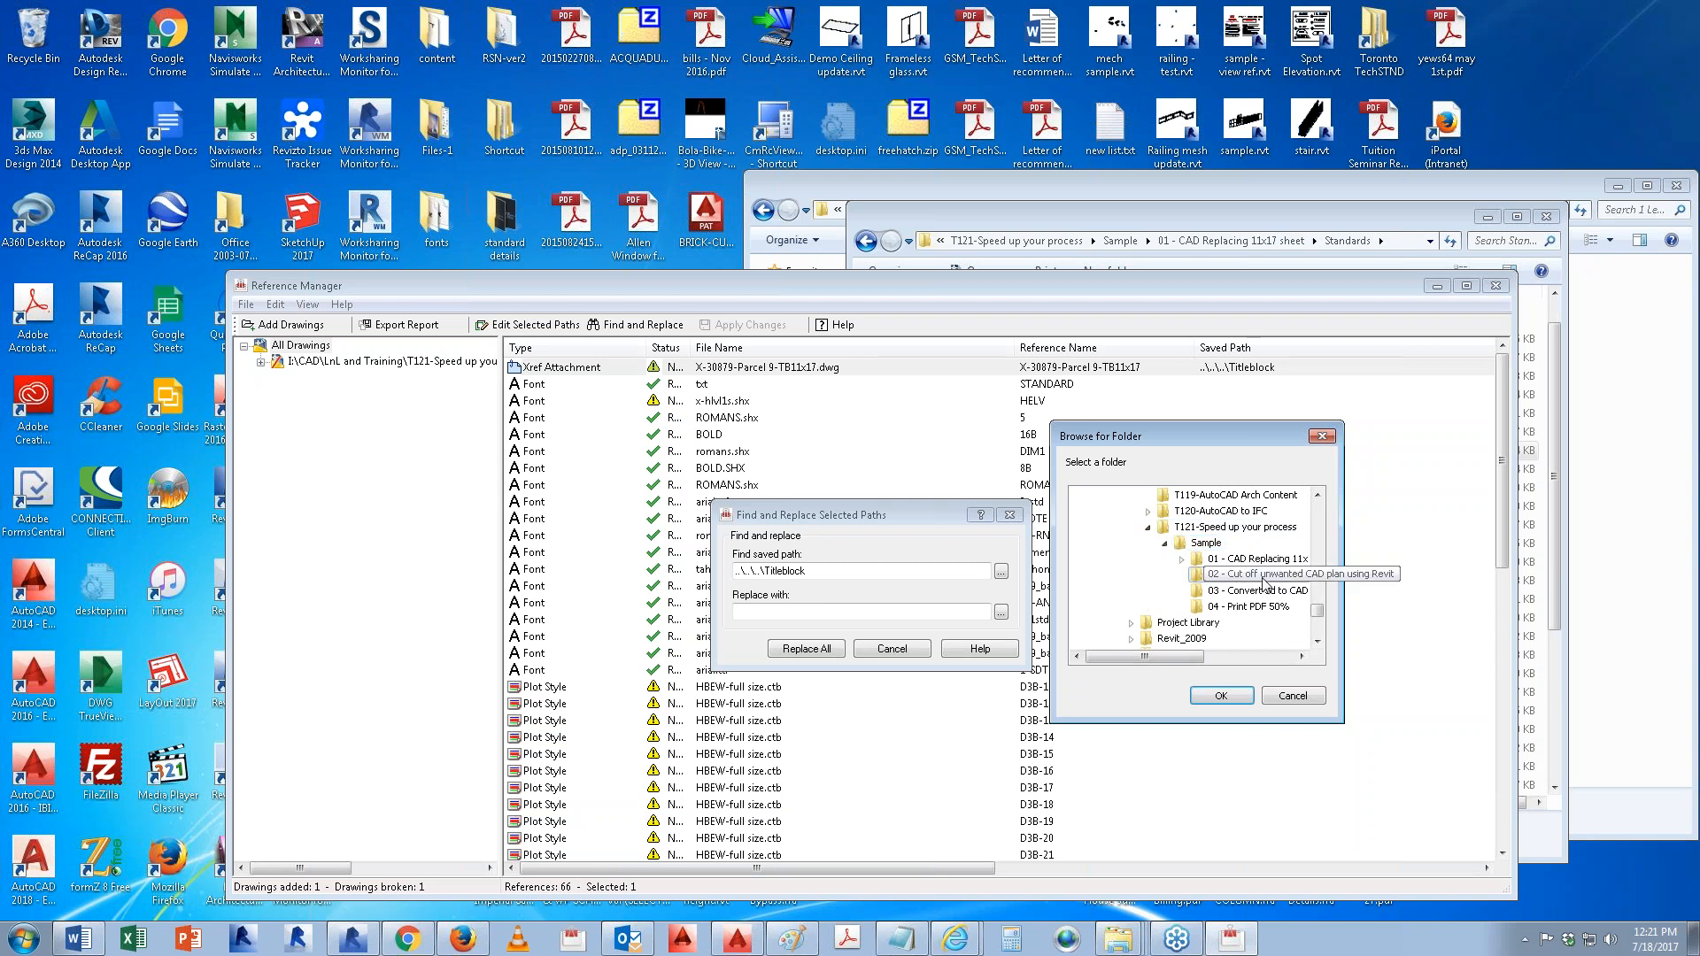
pyautogui.click(1262, 562)
pyautogui.doubleClick(1263, 565)
pyautogui.doubleClick(1244, 607)
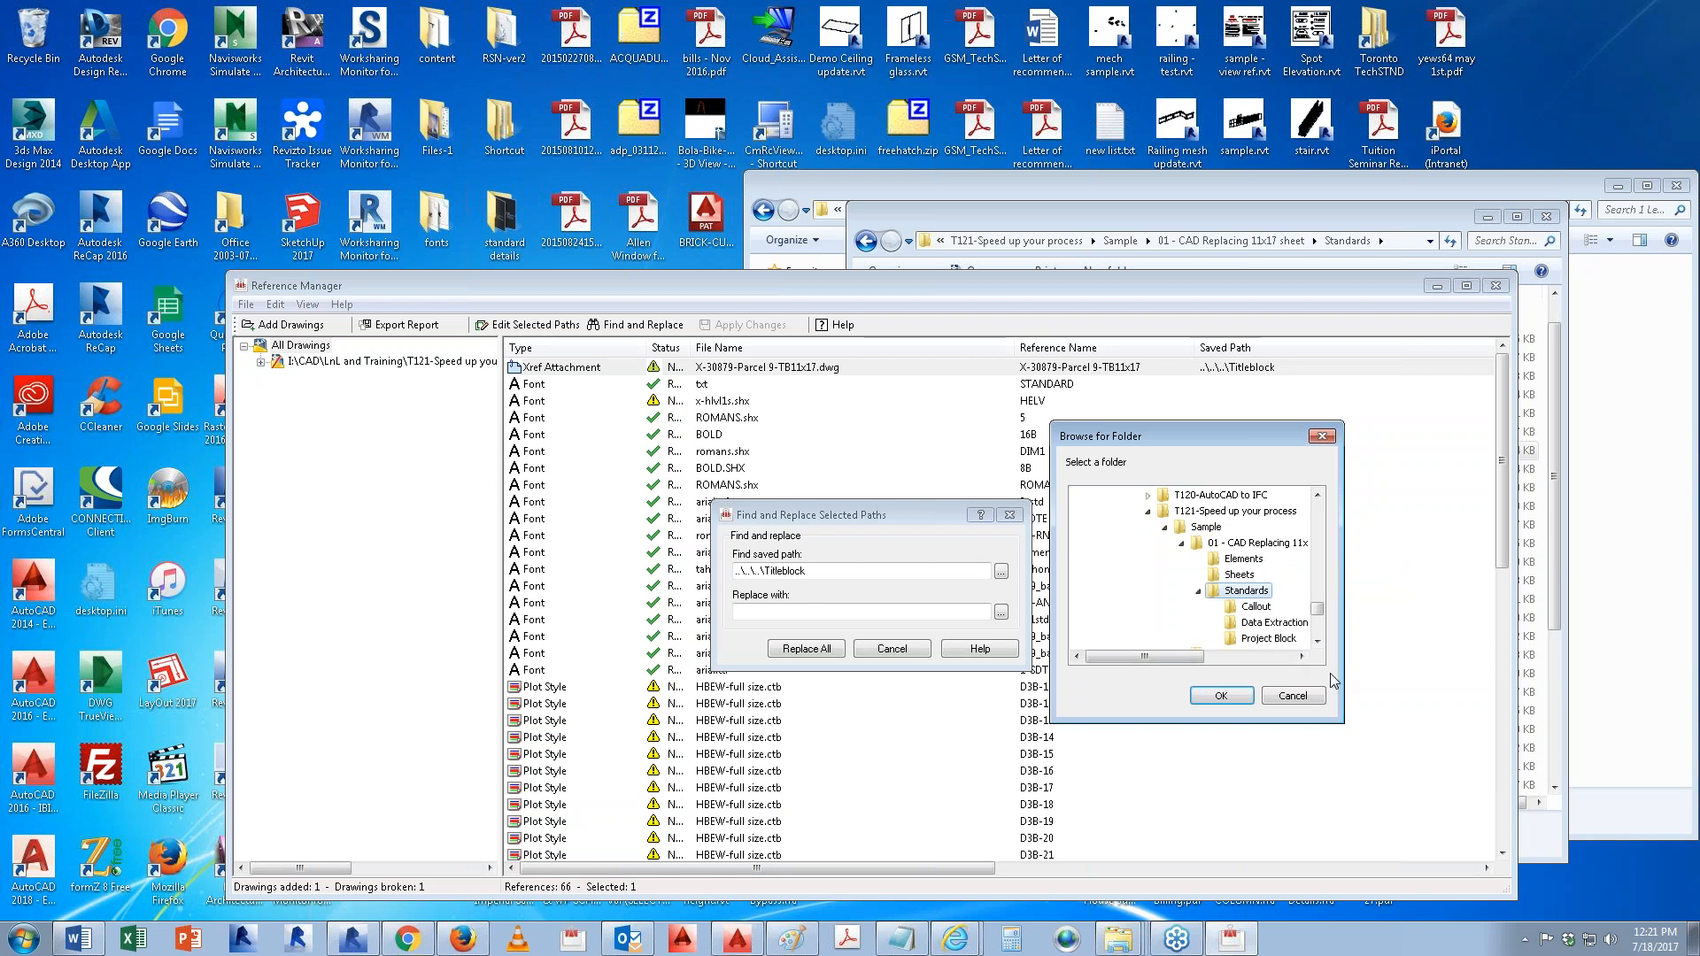
pyautogui.click(1238, 697)
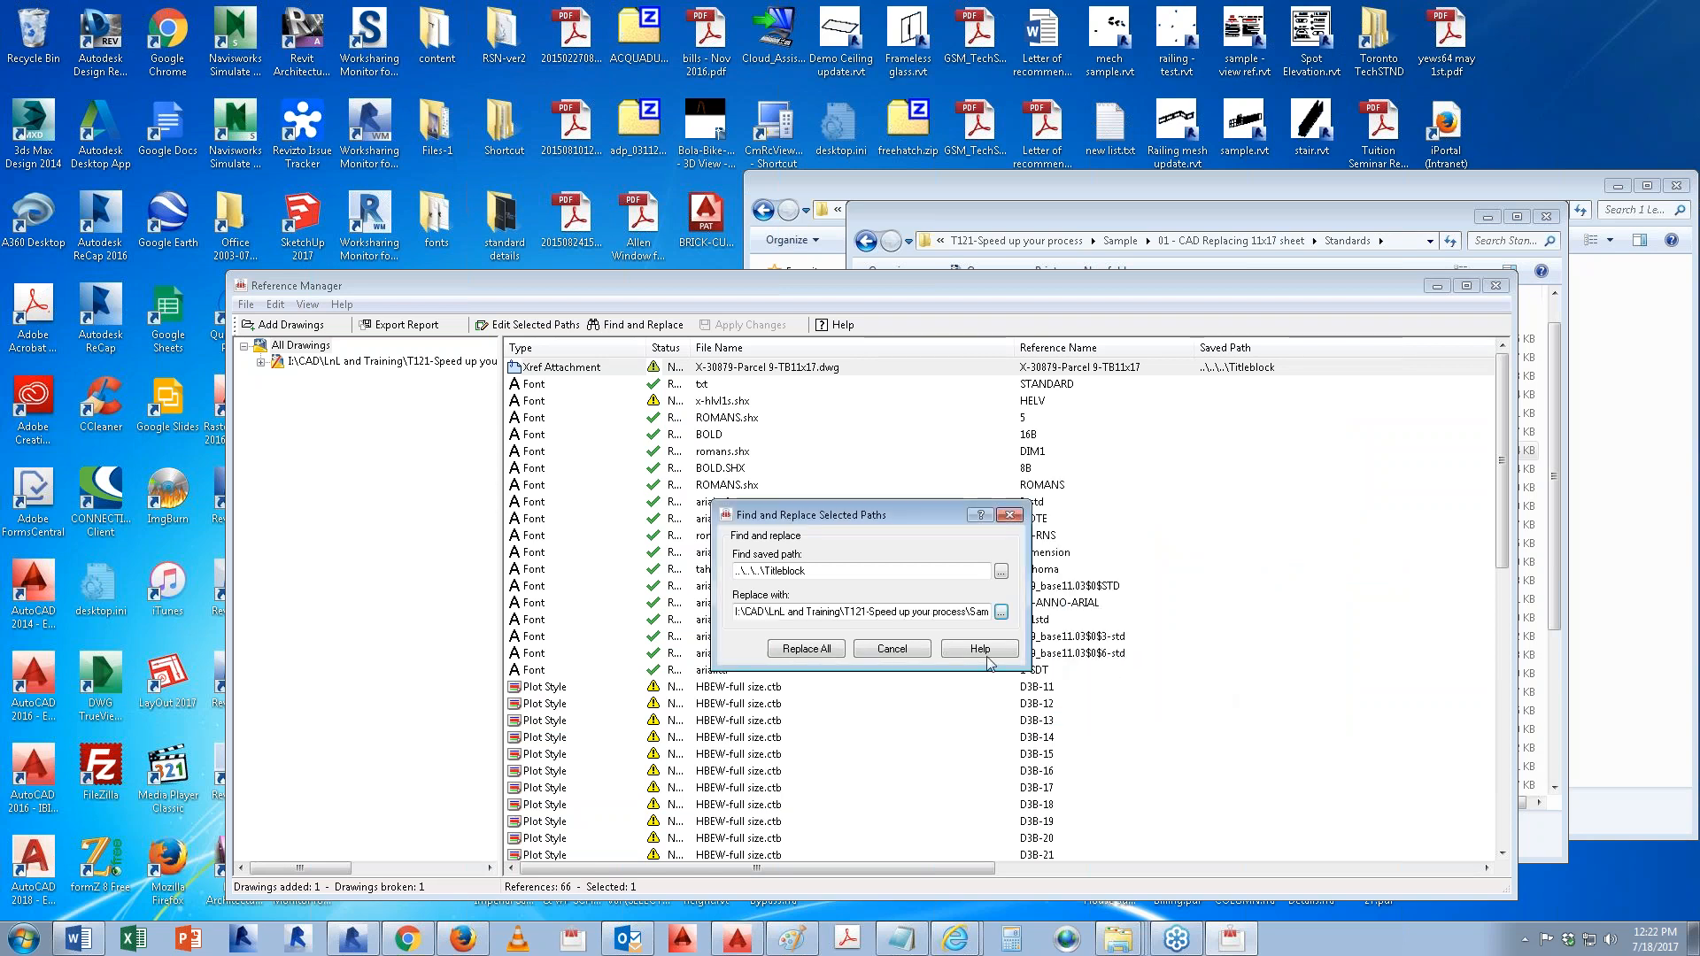
pyautogui.click(818, 650)
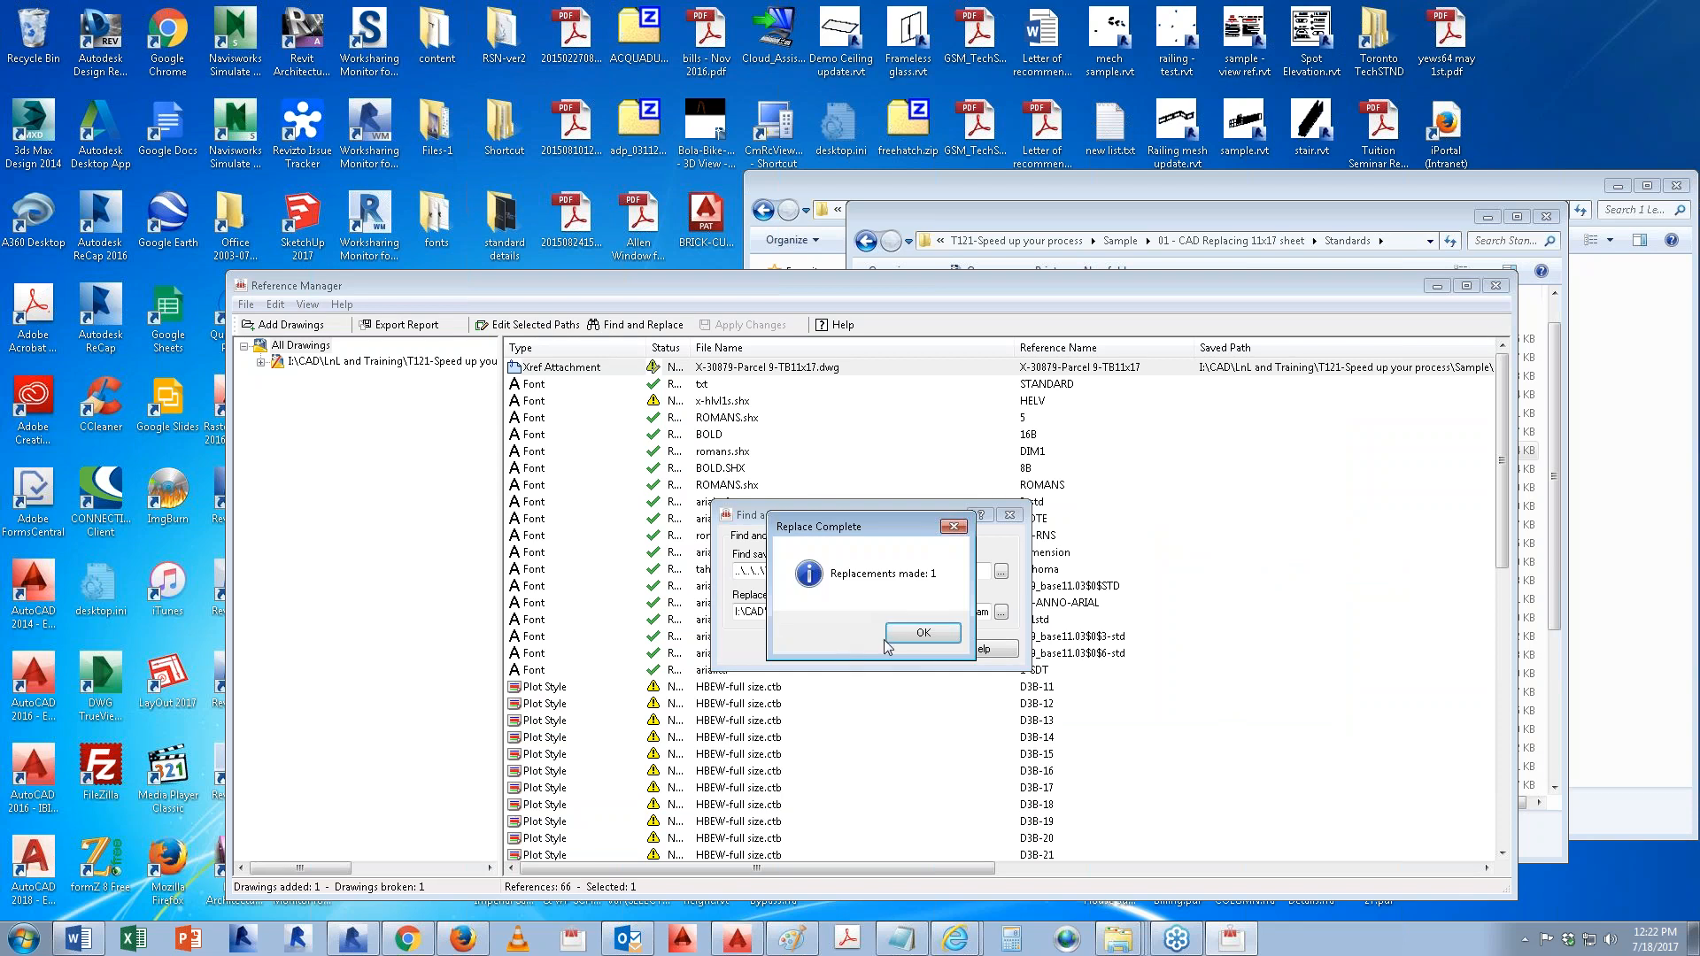
pyautogui.click(914, 634)
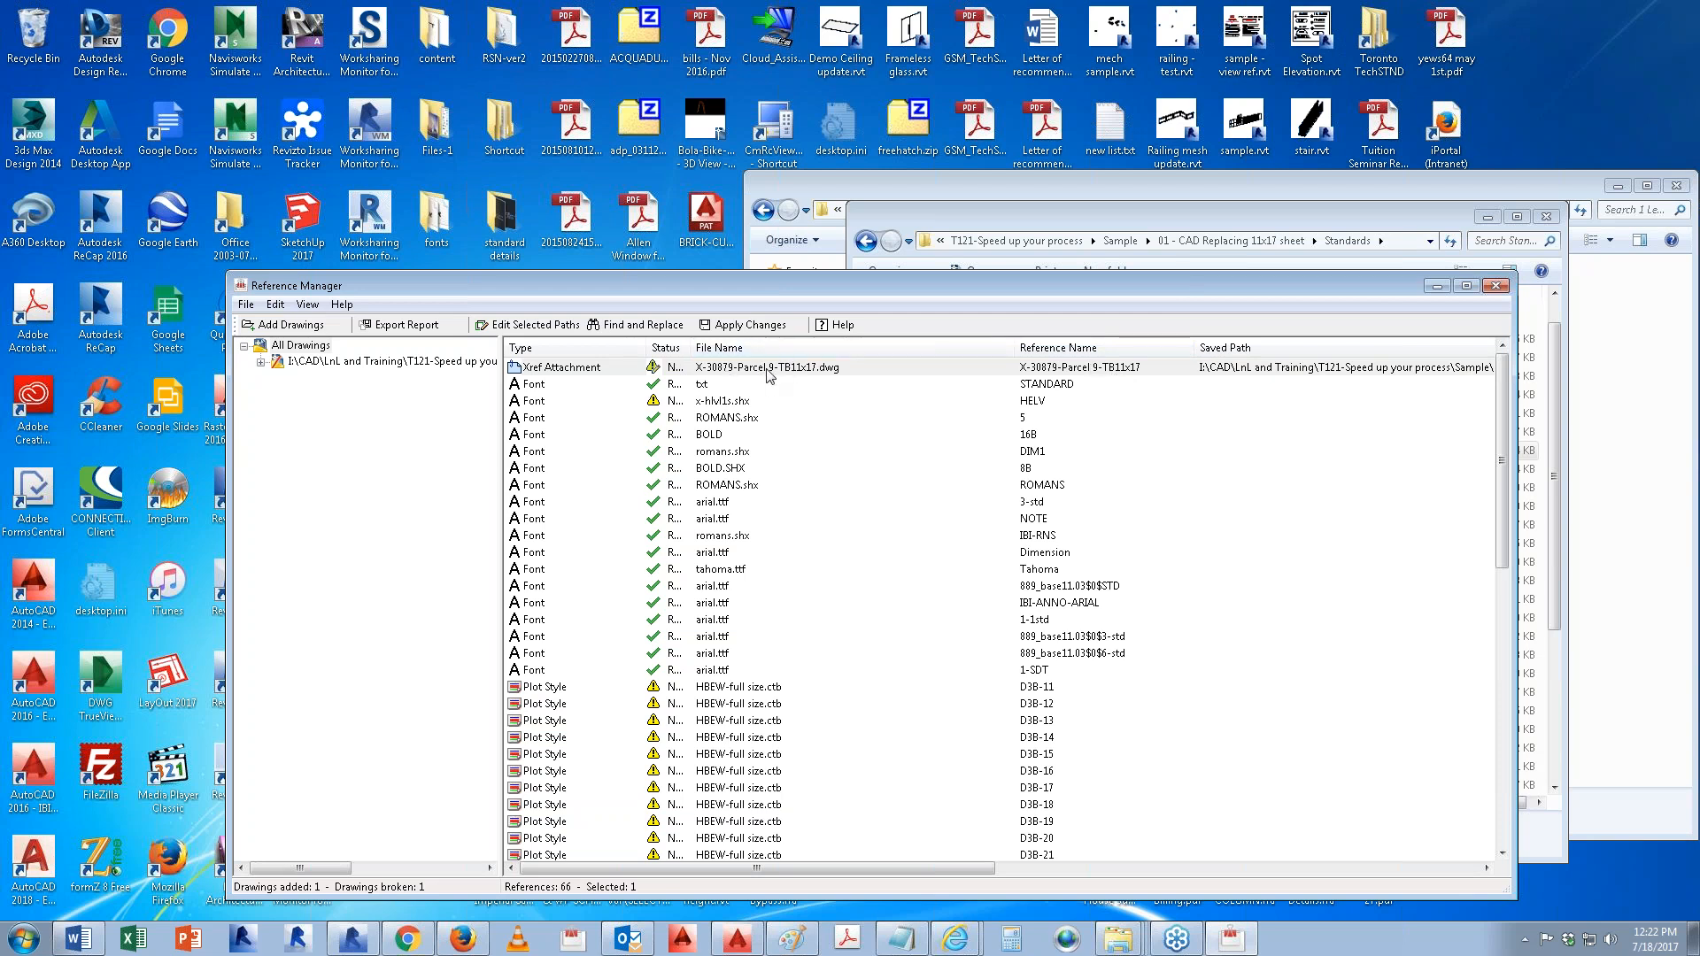
pyautogui.rightClick(1093, 373)
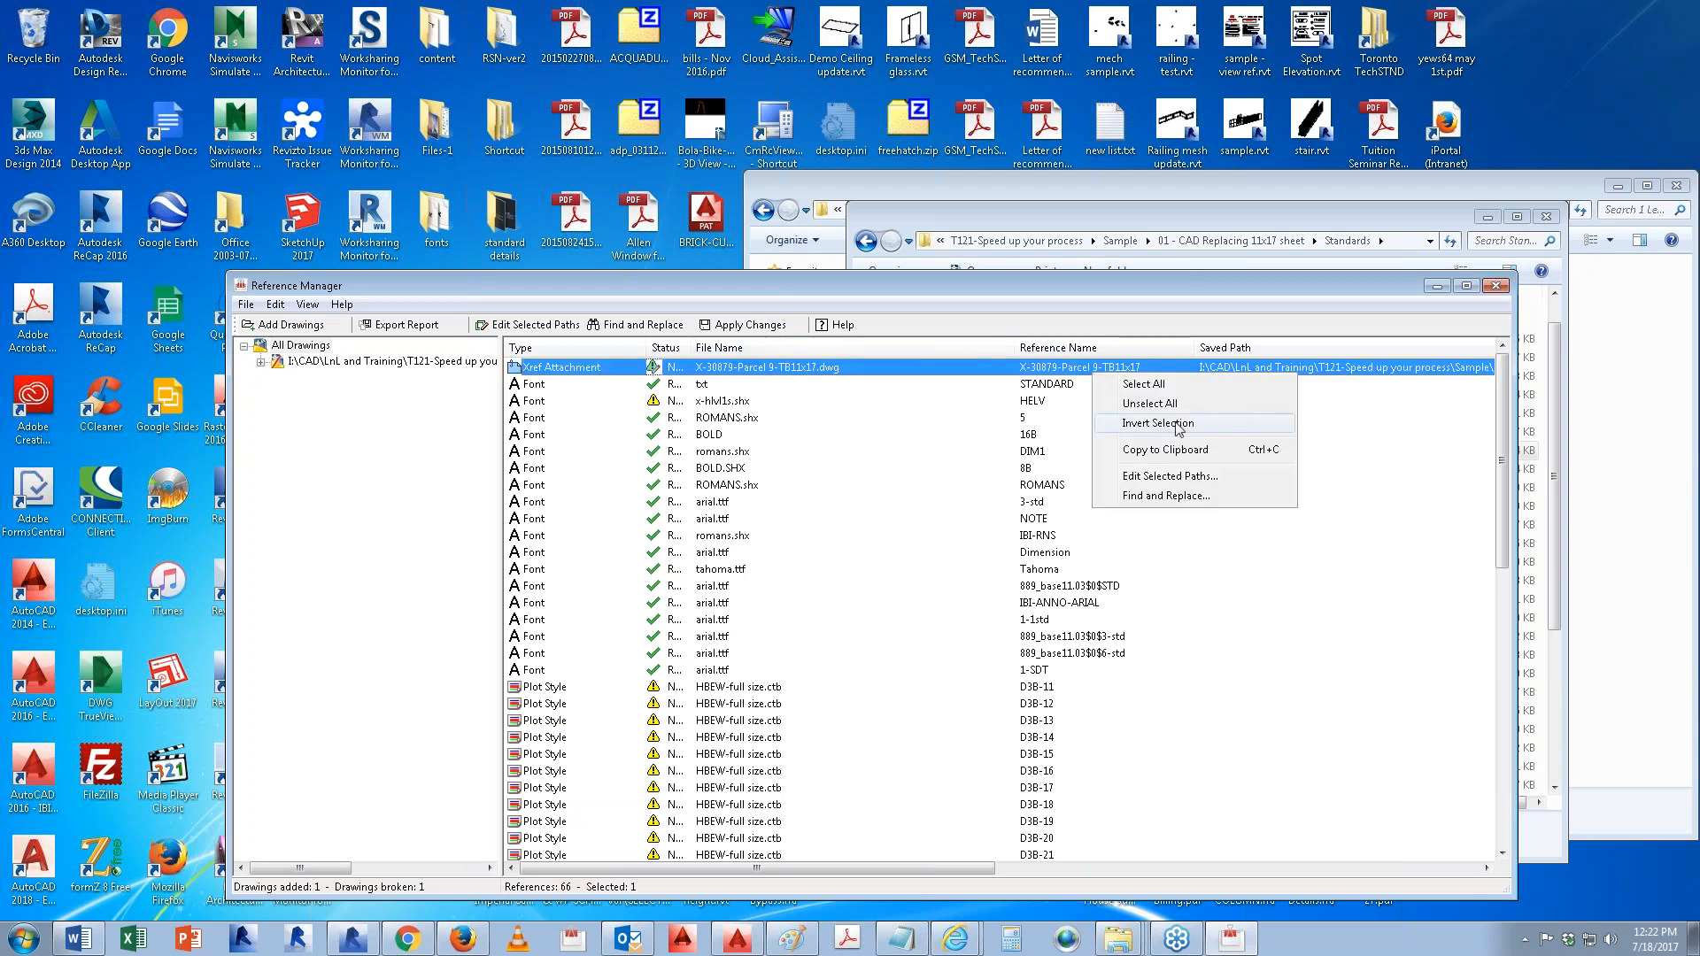
pyautogui.click(1150, 477)
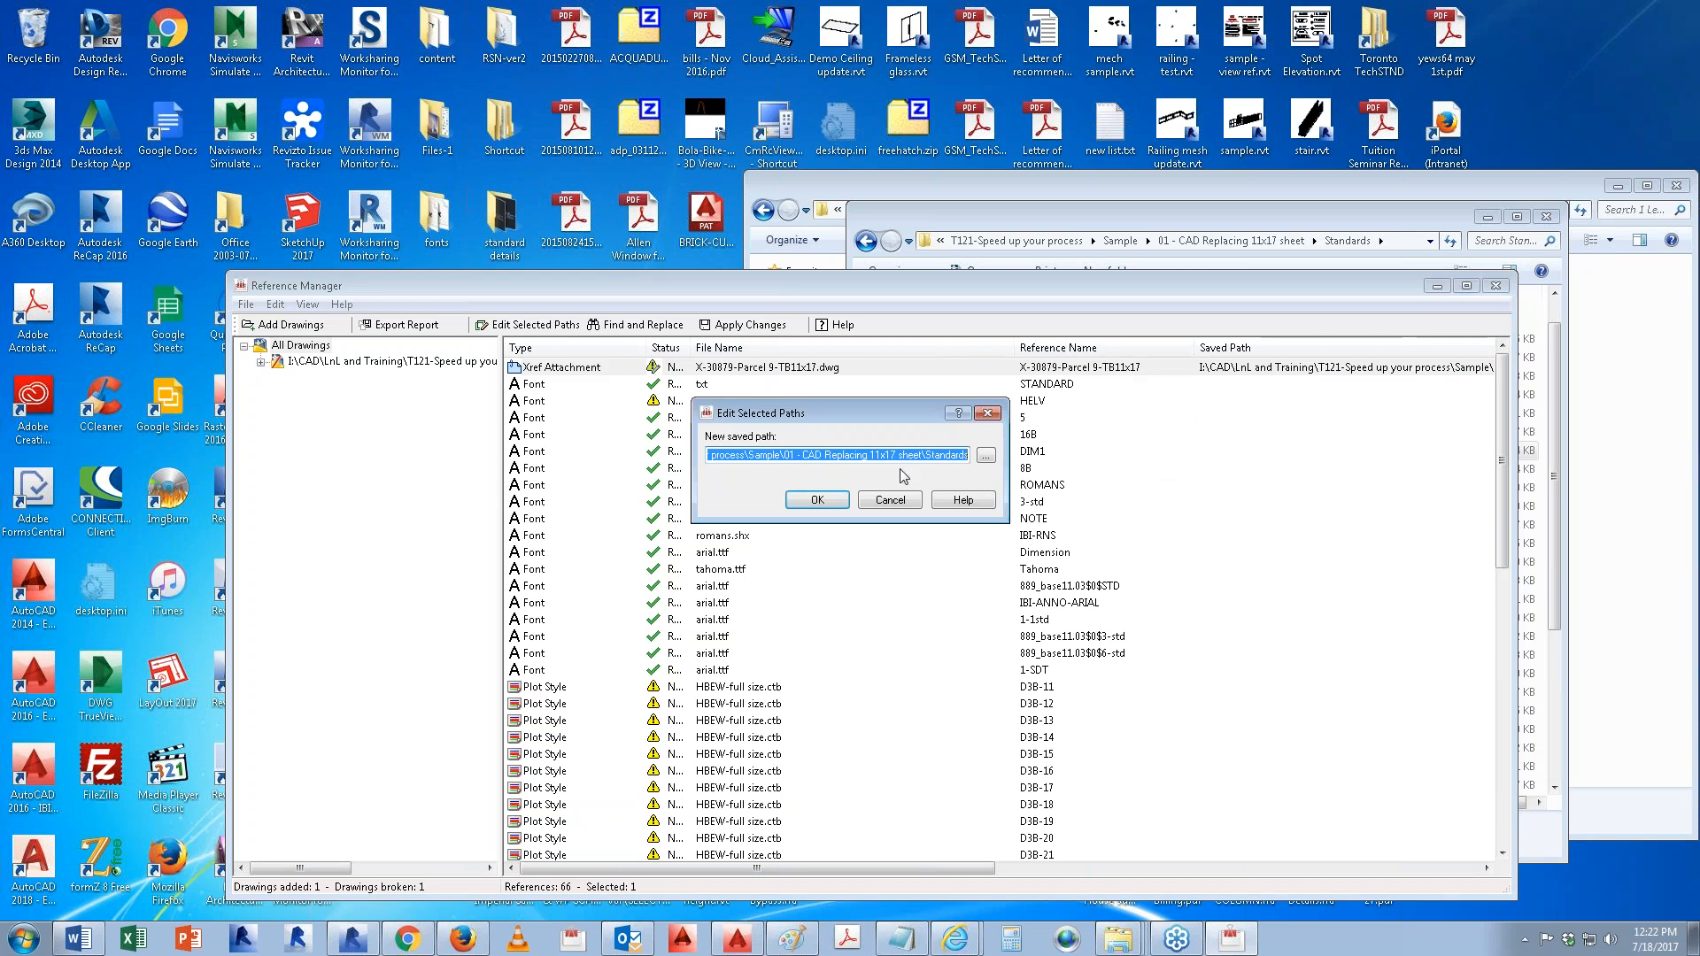
pyautogui.click(890, 501)
# Step: Duplicate X-TBI-11x17-Detail (L).dwg within the Standards folder in File Explorer and rename the copy X-30879-Parcel 9-TB11x17.dwg
pyautogui.moveTo(1295, 216); pyautogui.dragTo(1448, 269)
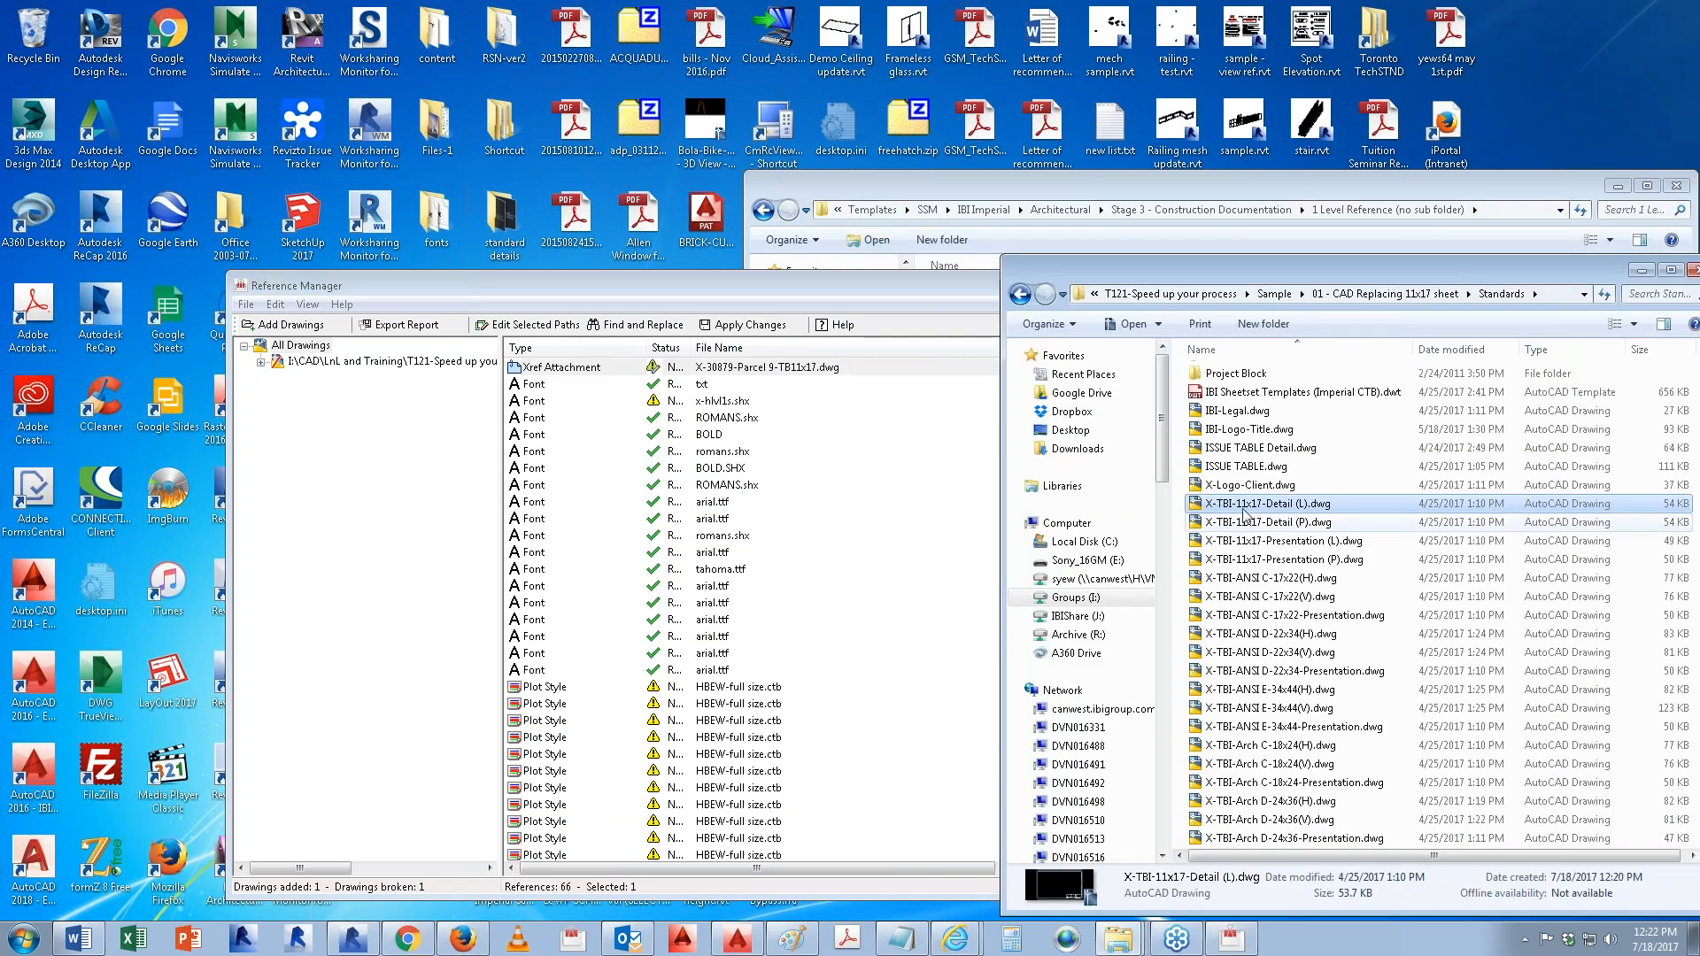
pyautogui.rightClick(1245, 508)
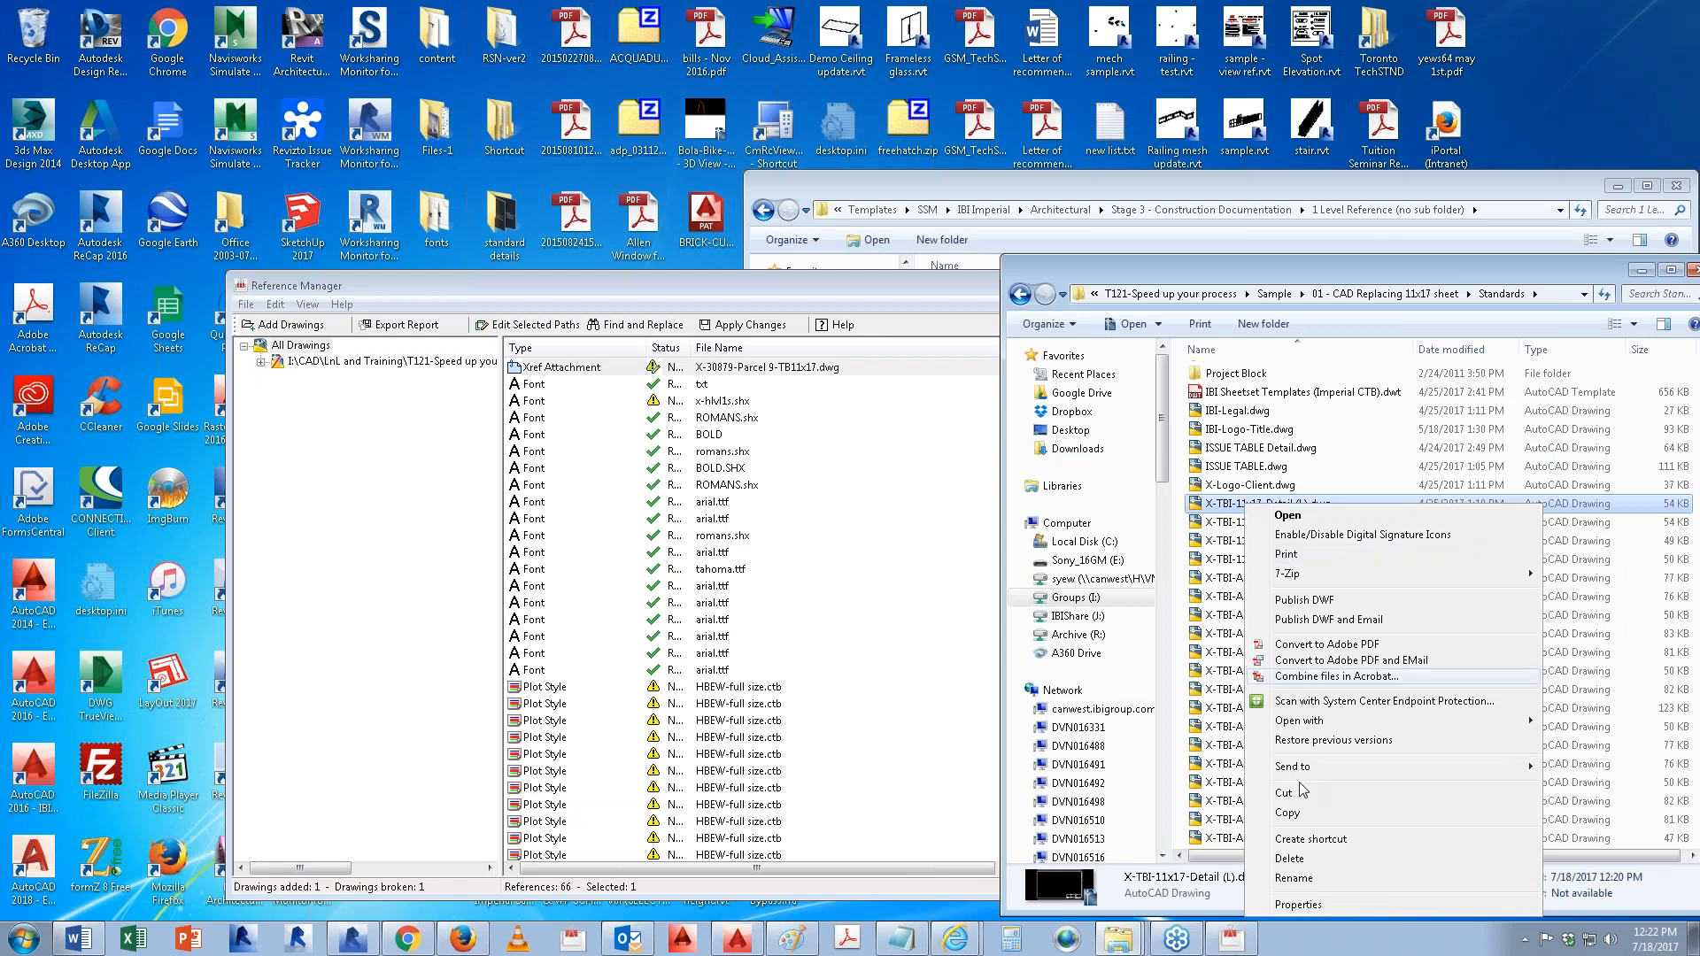
pyautogui.click(1297, 812)
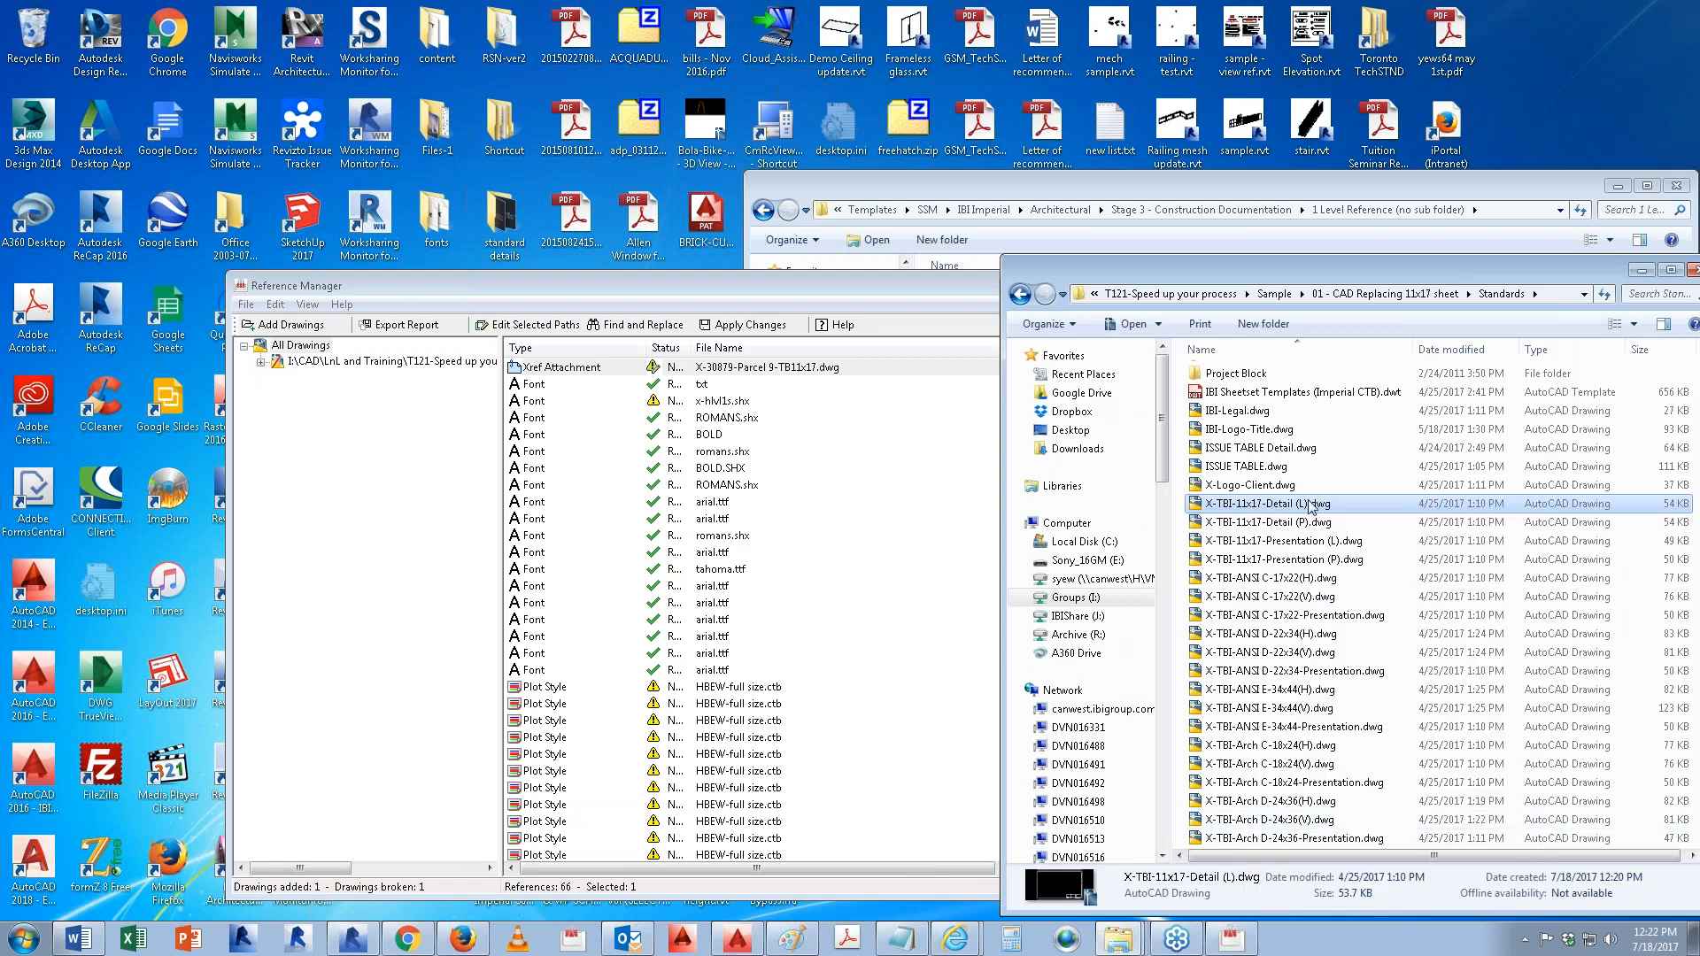
pyautogui.hotkey('ctrl', 'v')
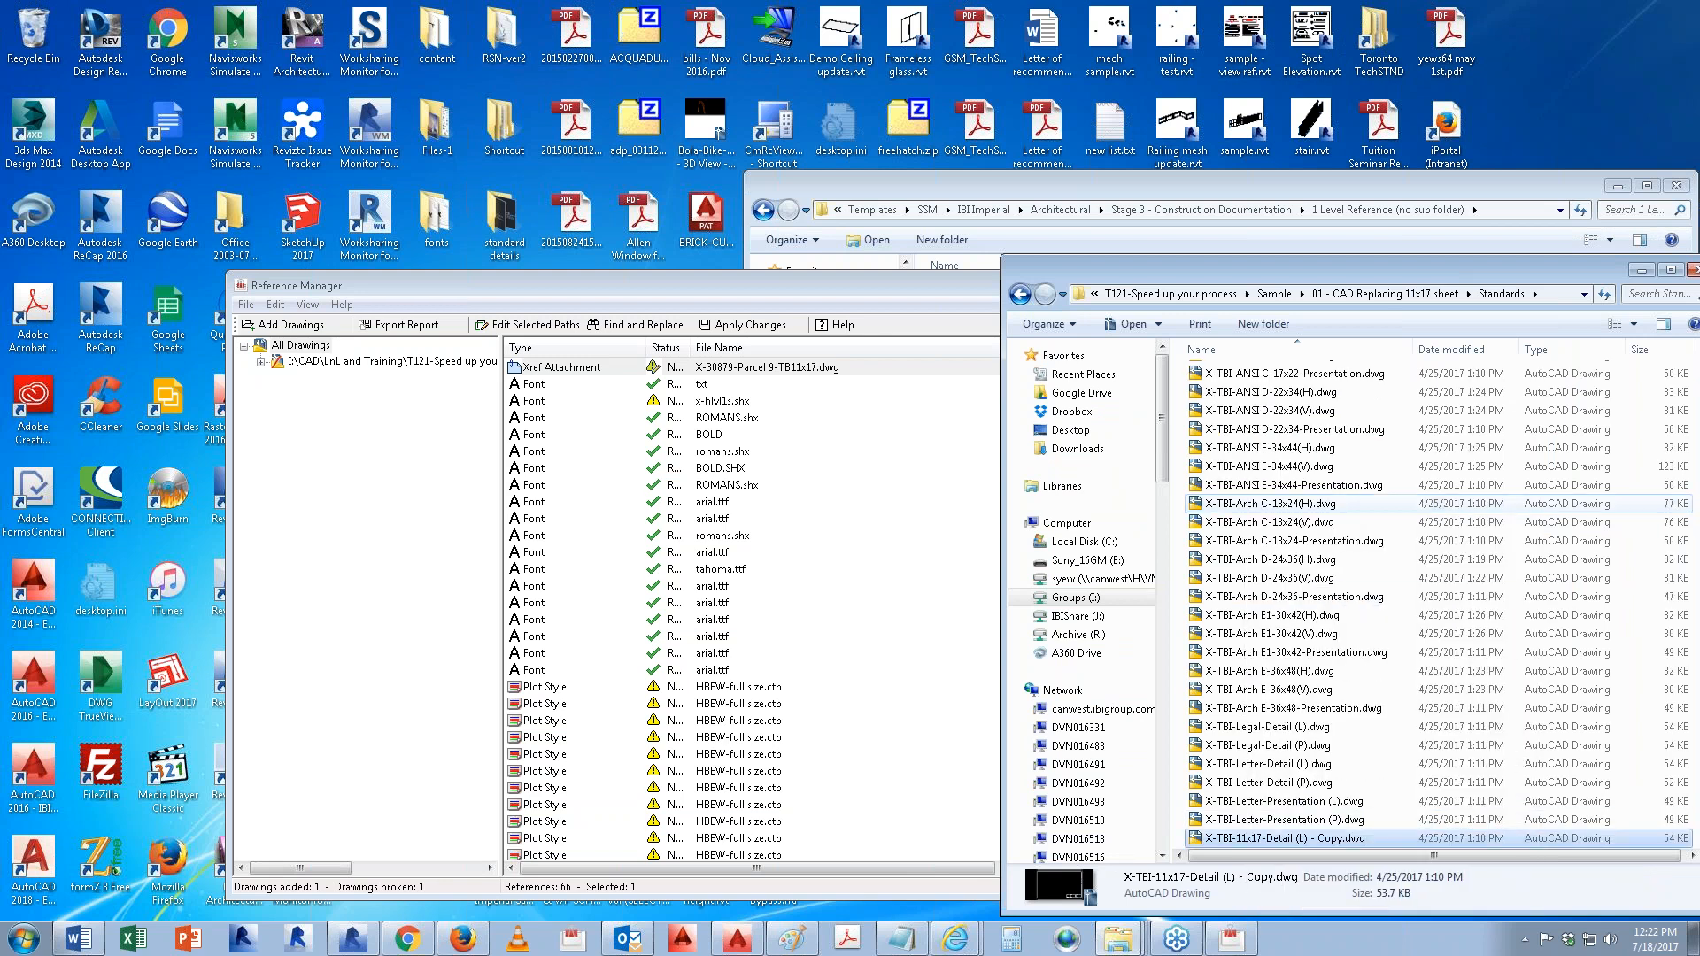
pyautogui.click(1291, 840)
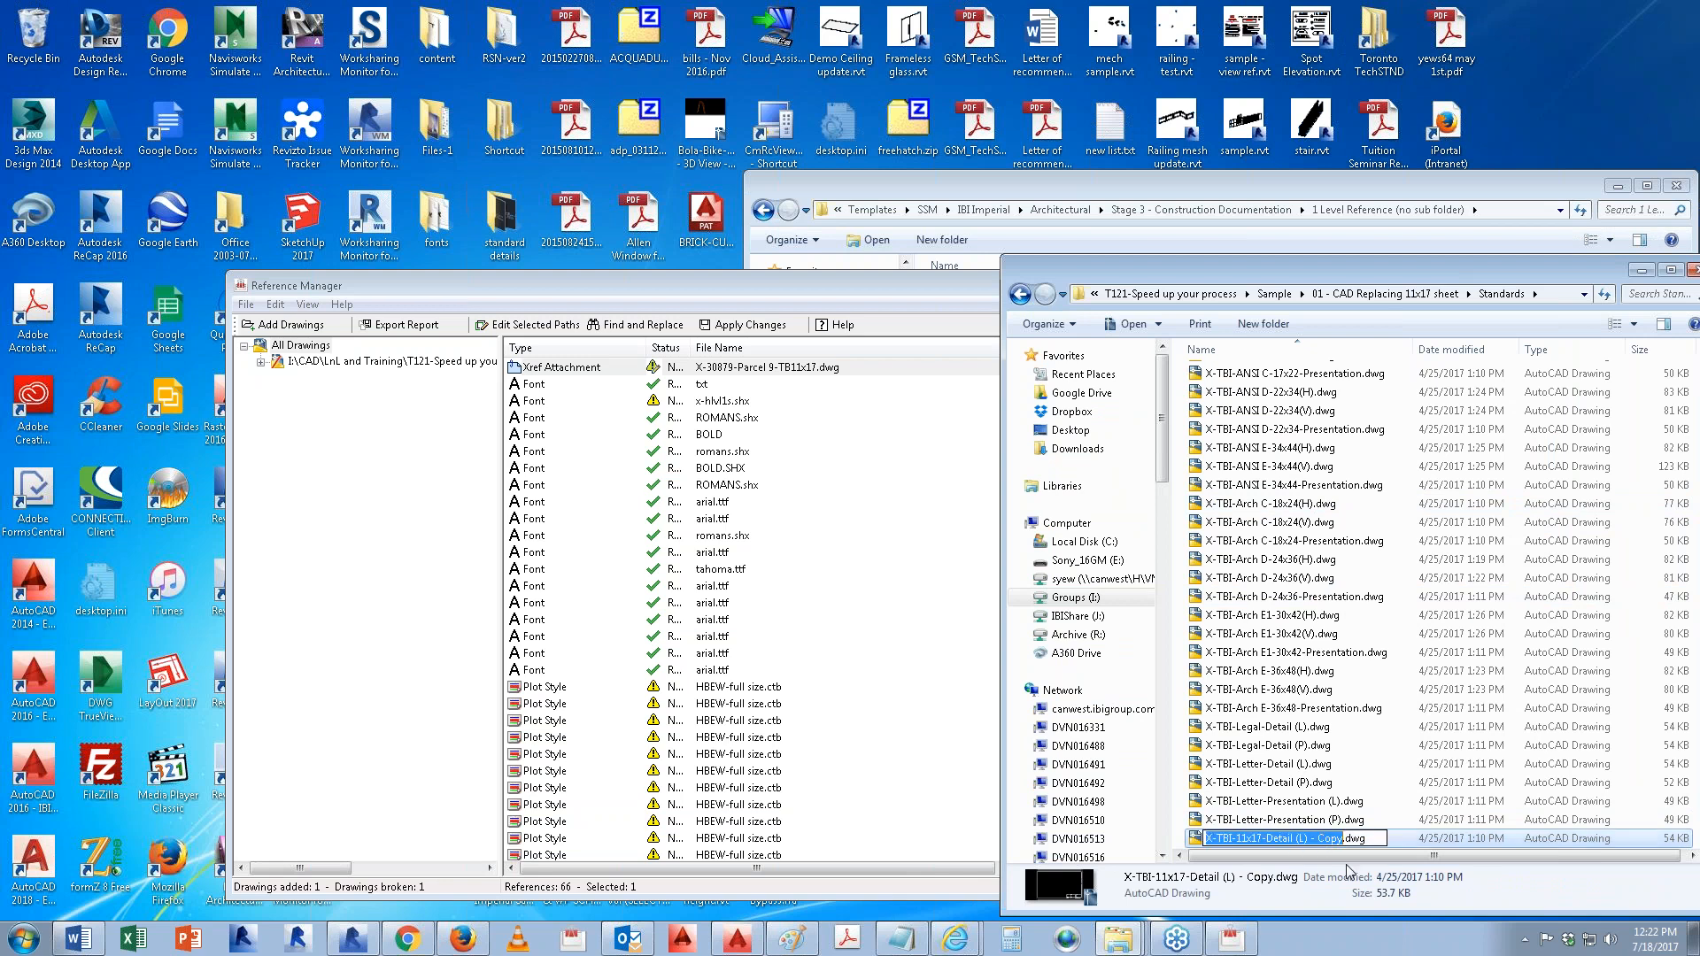
pyautogui.write('X-30879-Parce')
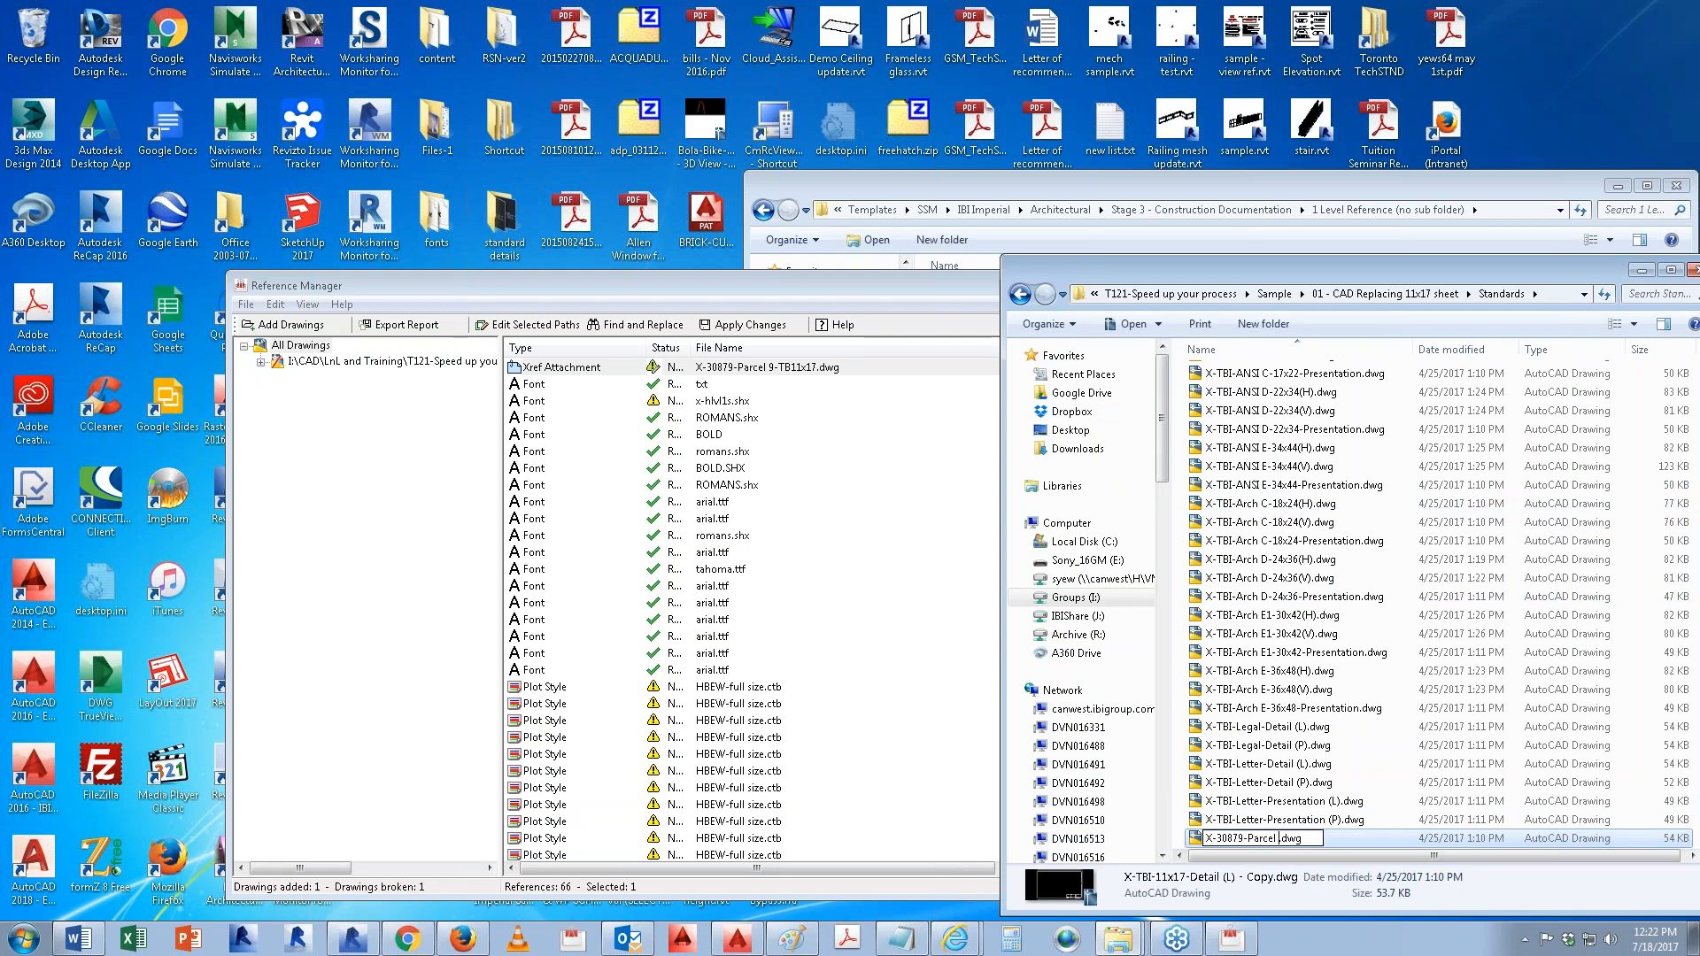
pyautogui.write('l 9-TB11x17')
pyautogui.press('Return')
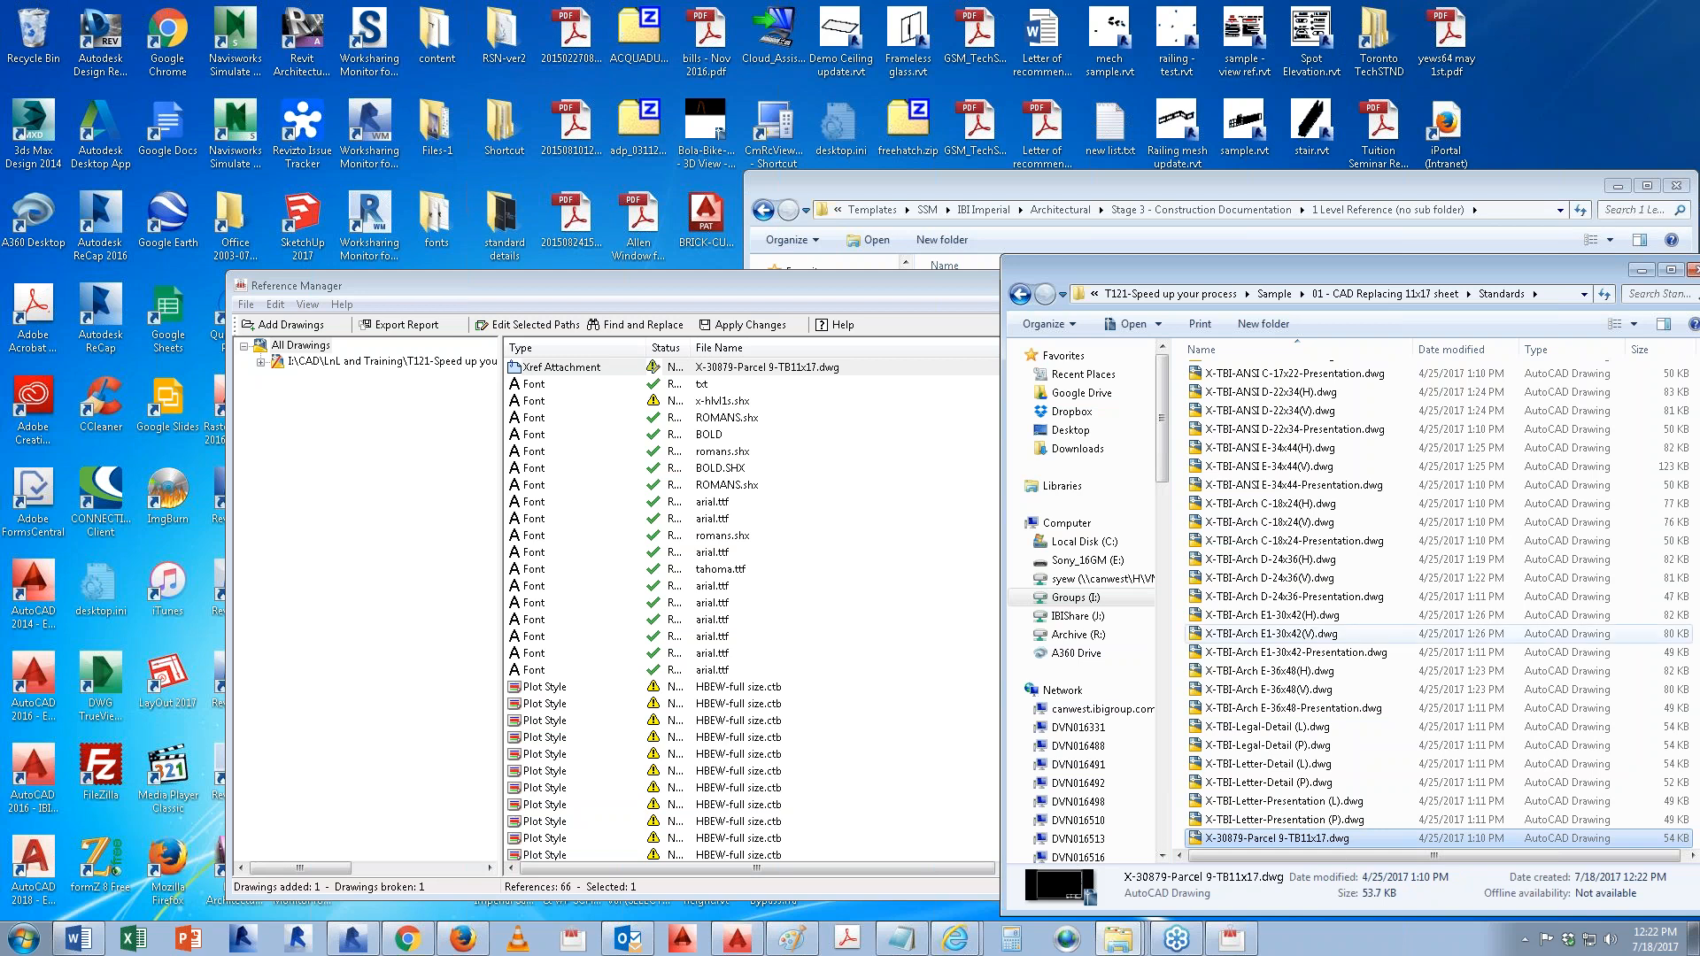
# Step: Set the saved path of the X-30879-Parcel 9-TB11x17.dwg xref attachment to the relative path ..\Standards
pyautogui.click(731, 368)
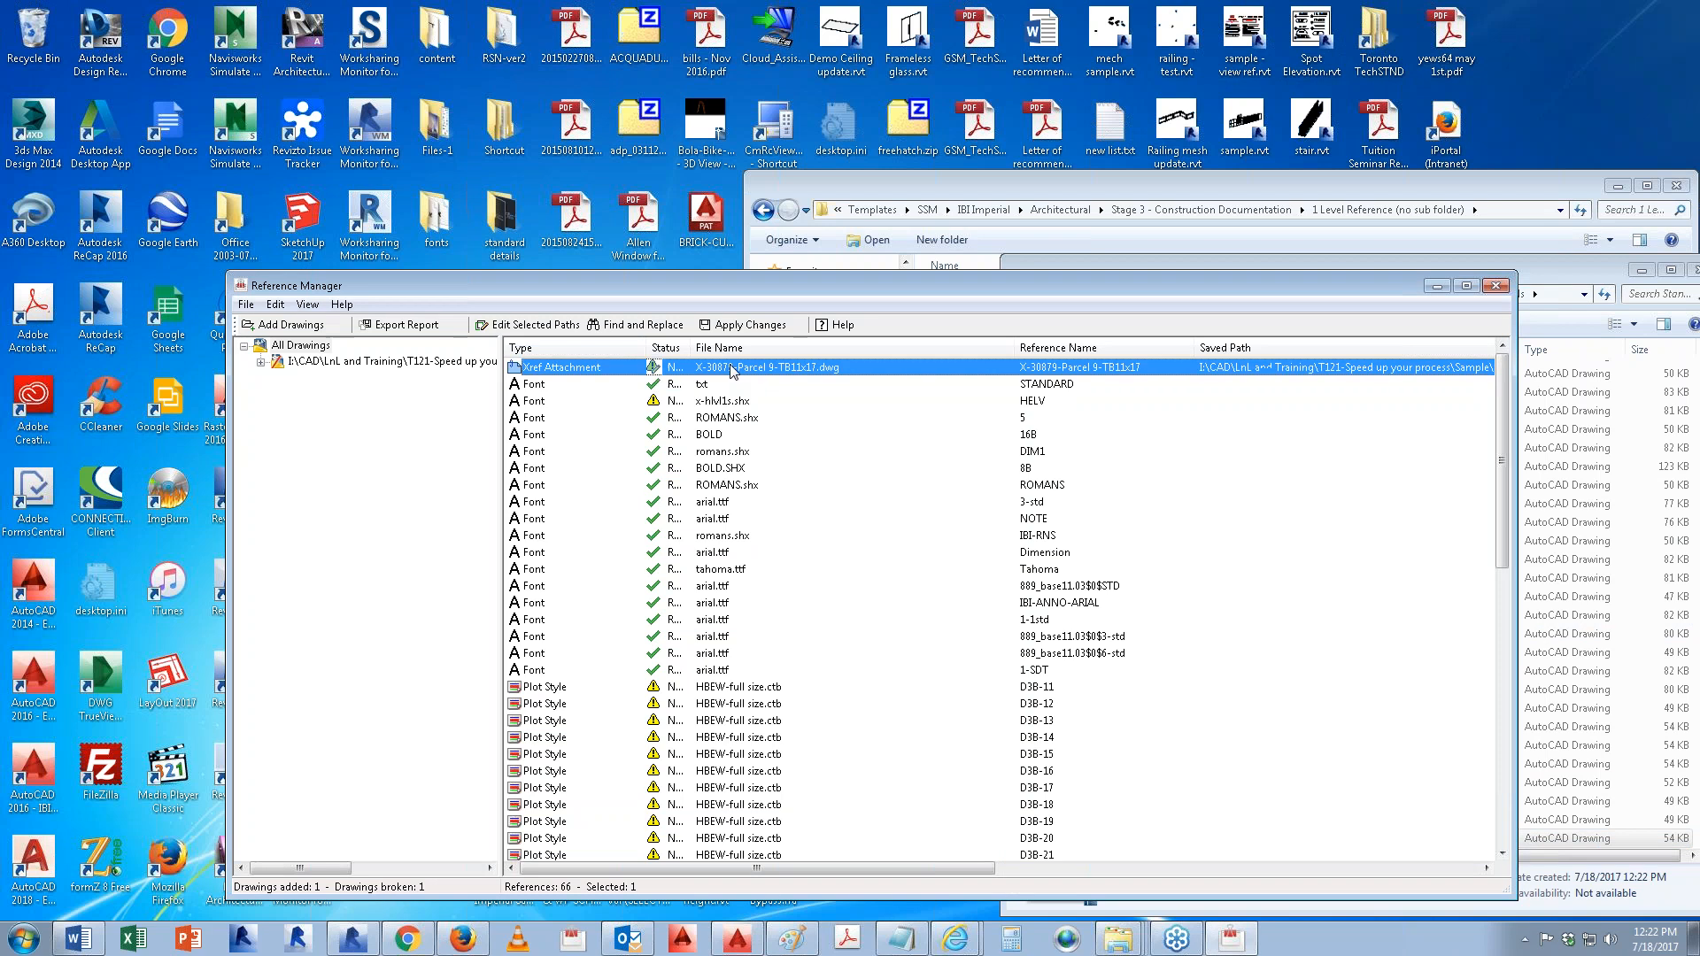
pyautogui.rightClick(732, 369)
pyautogui.click(797, 468)
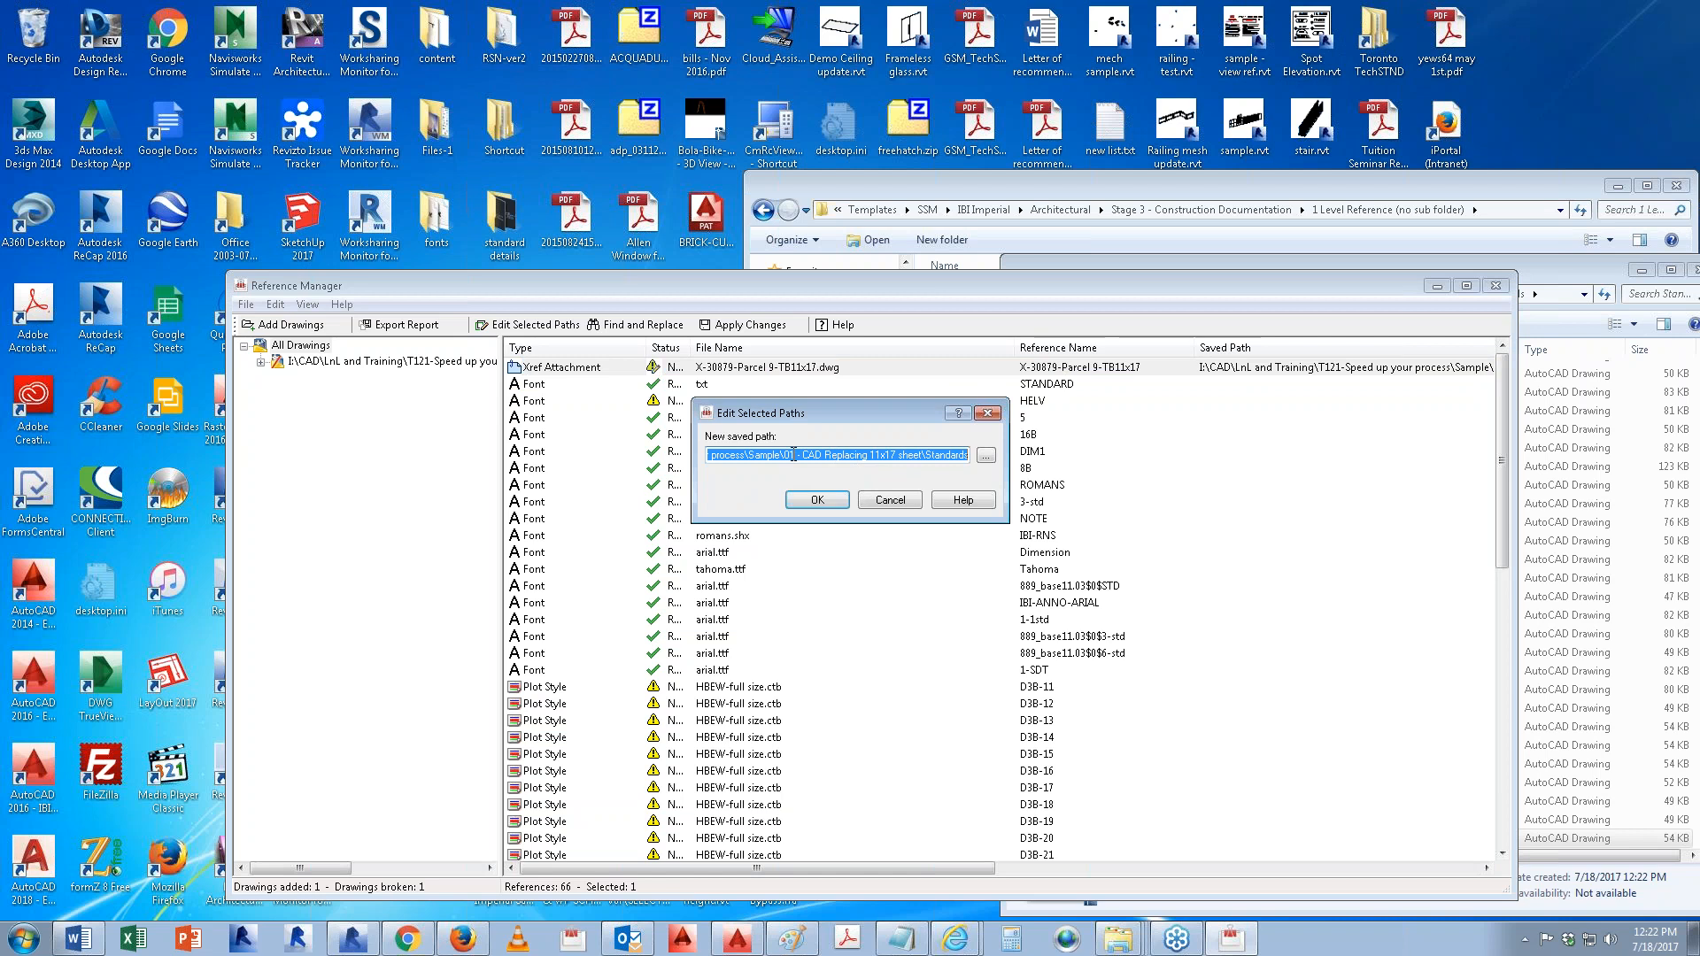
pyautogui.click(856, 455)
pyautogui.moveTo(927, 455); pyautogui.dragTo(444, 413)
pyautogui.write('..\\Standards')
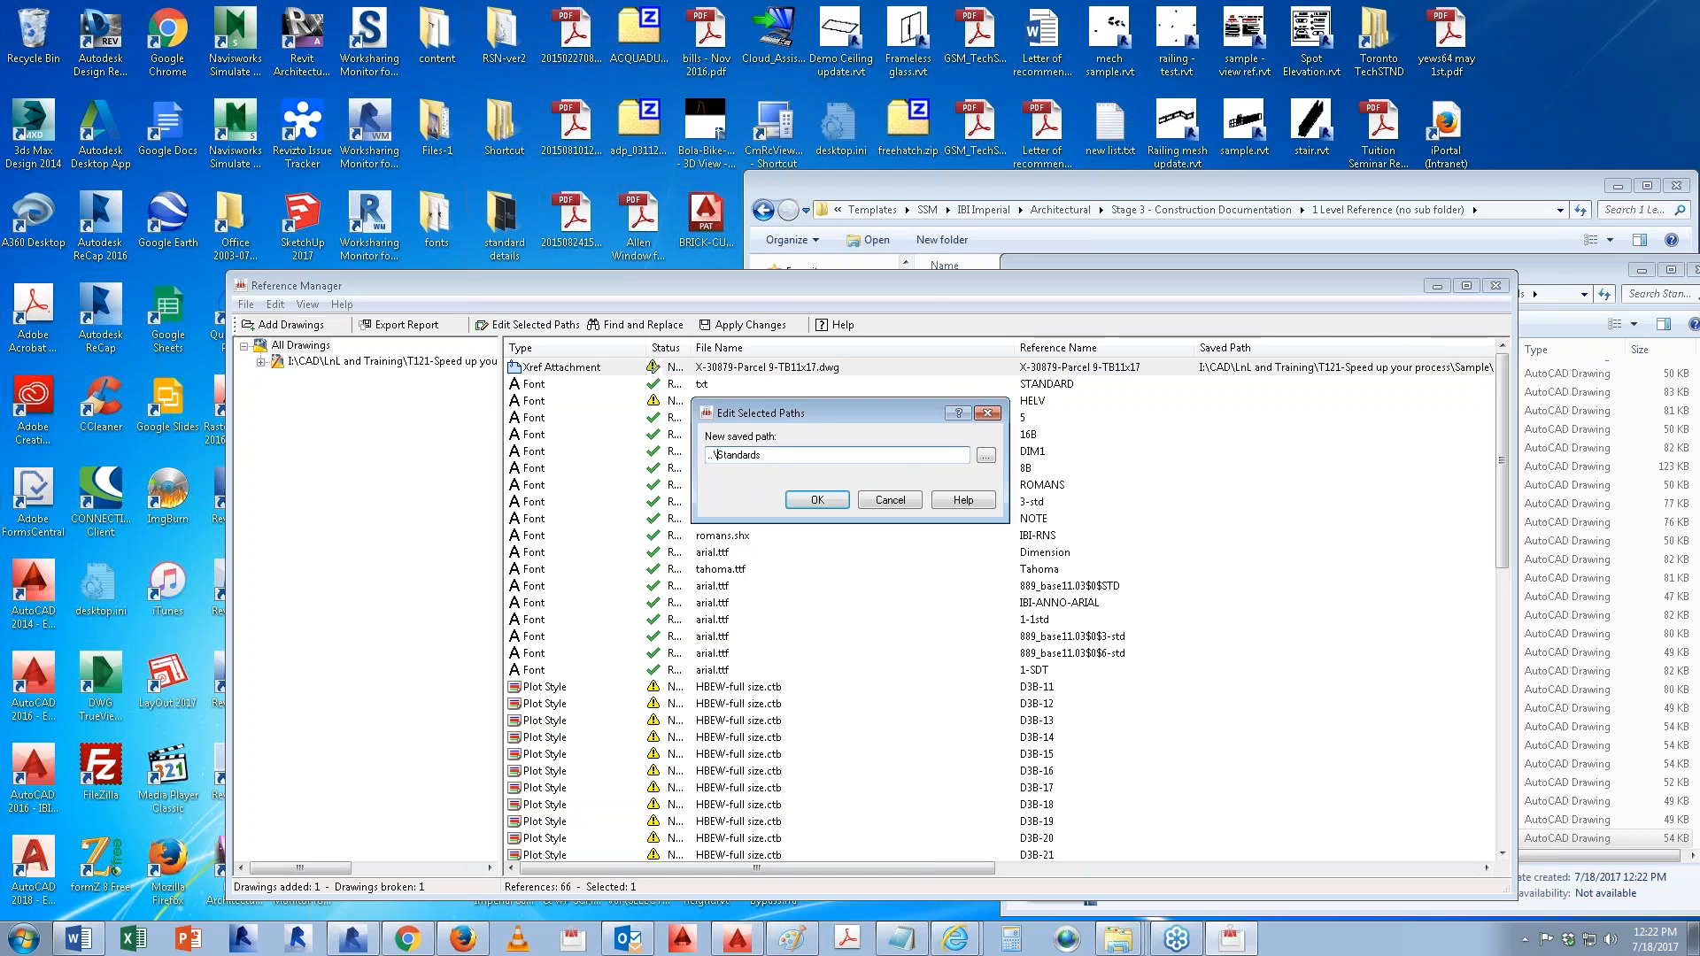
pyautogui.press('Return')
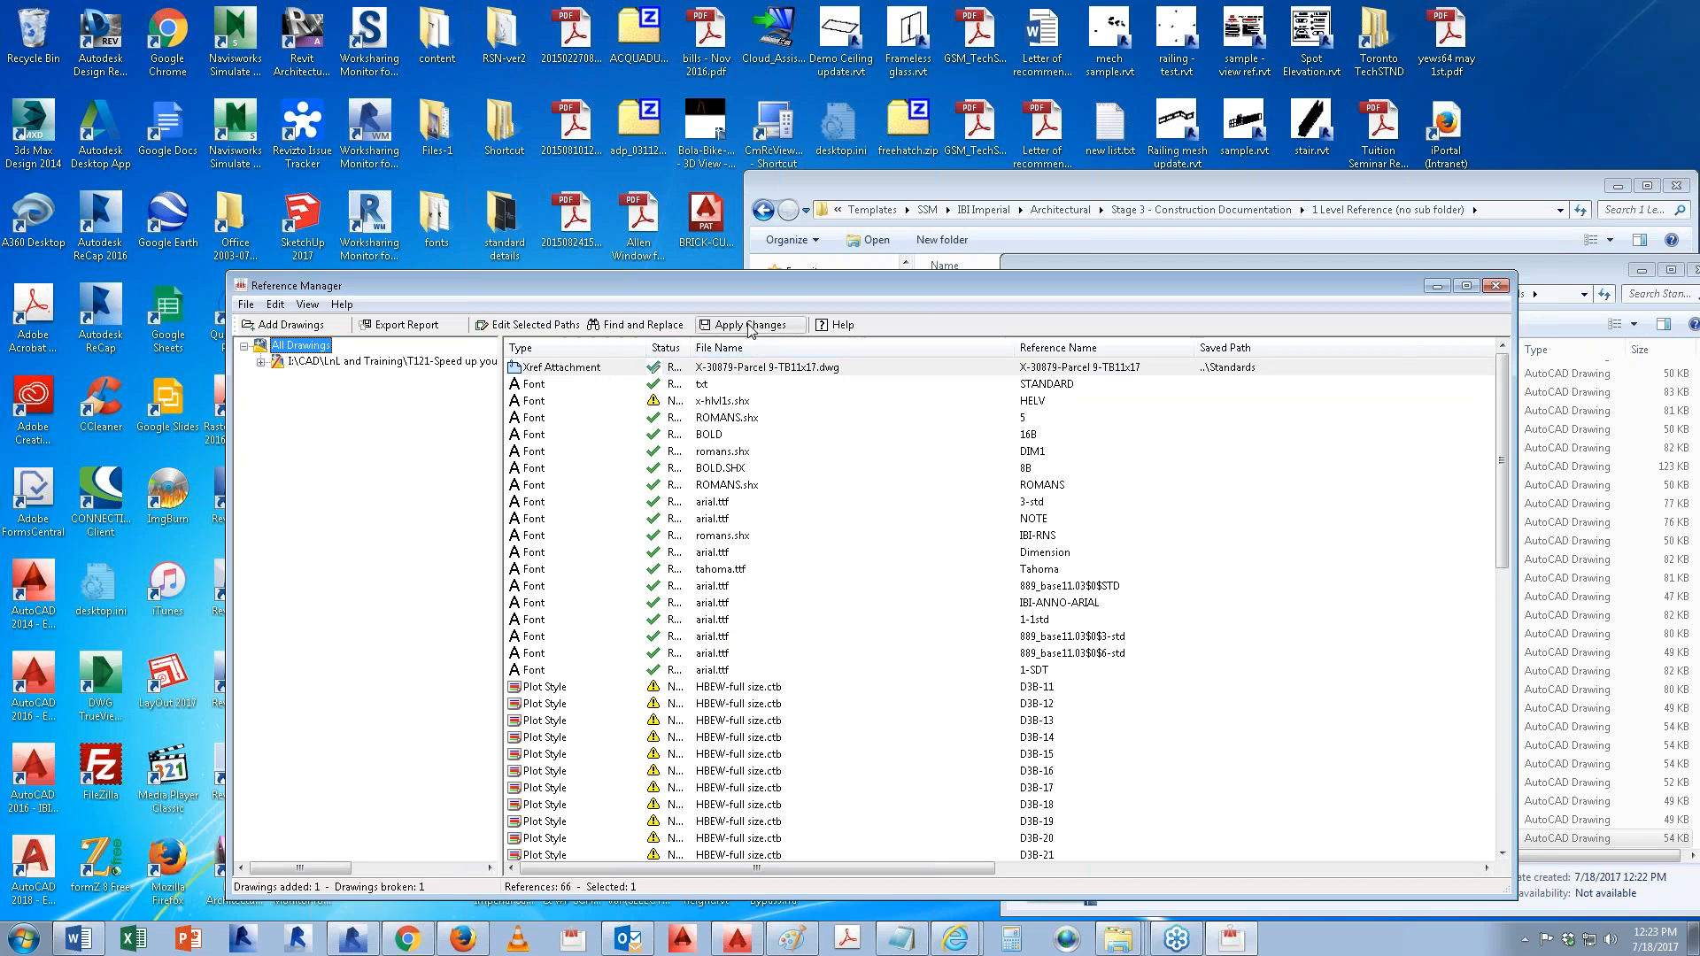
# Step: Apply the path change to the host drawing and minimize Reference Manager
pyautogui.click(751, 326)
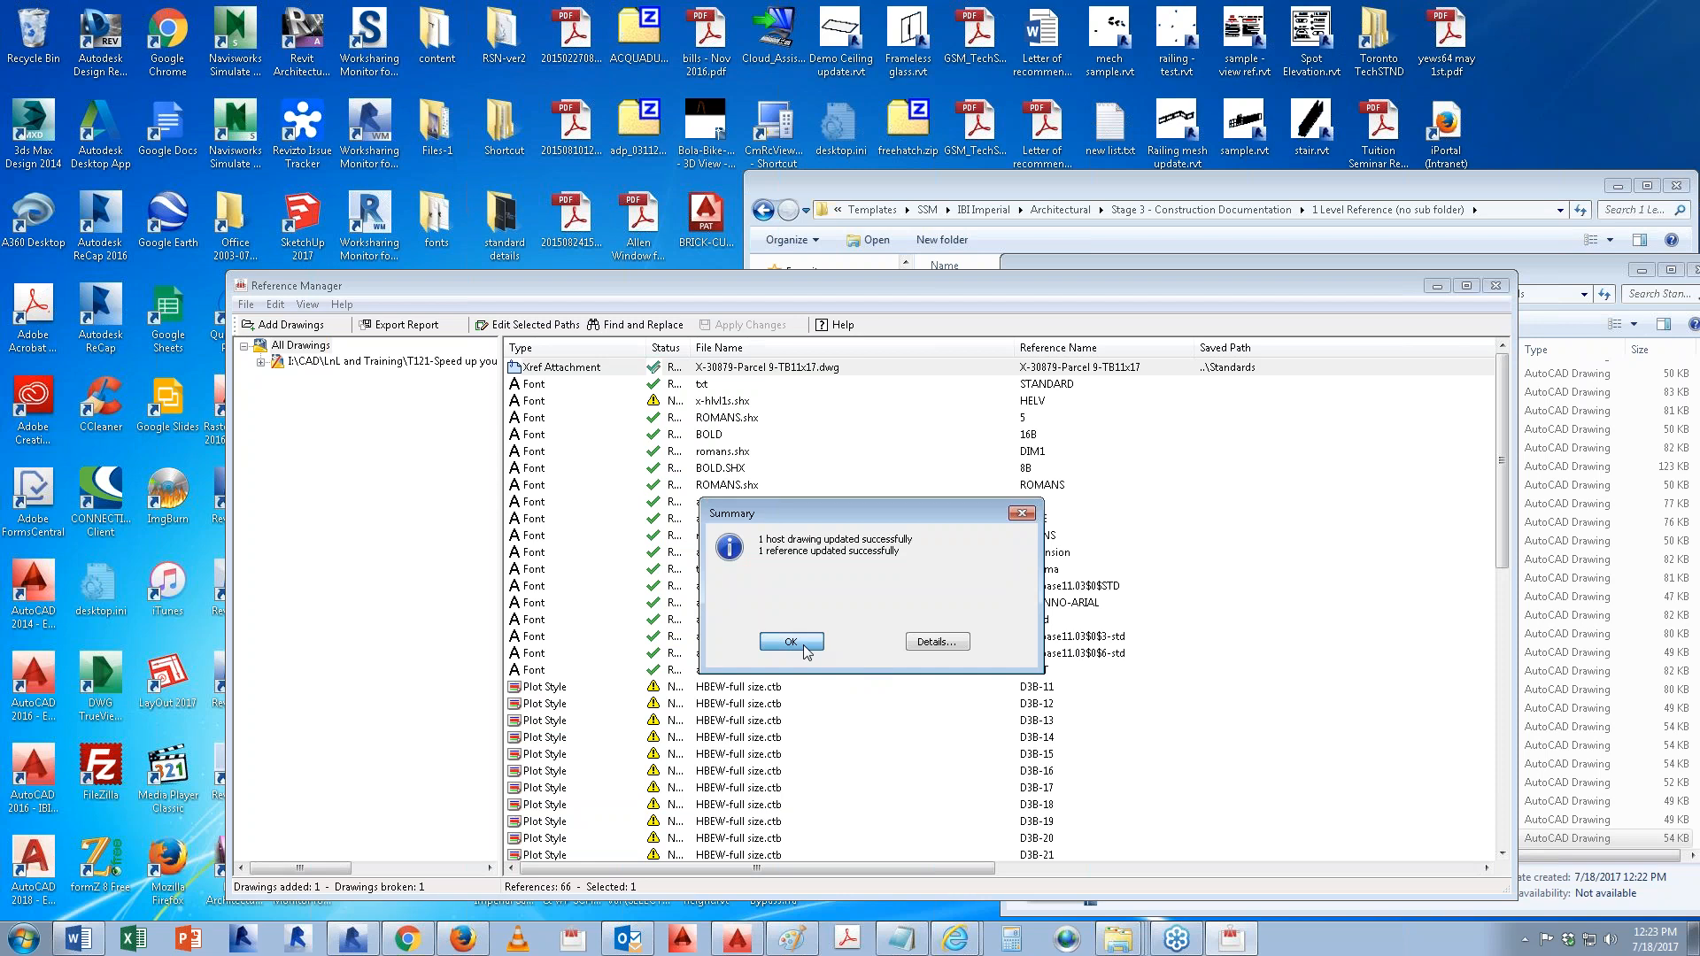
pyautogui.click(791, 642)
pyautogui.click(1436, 285)
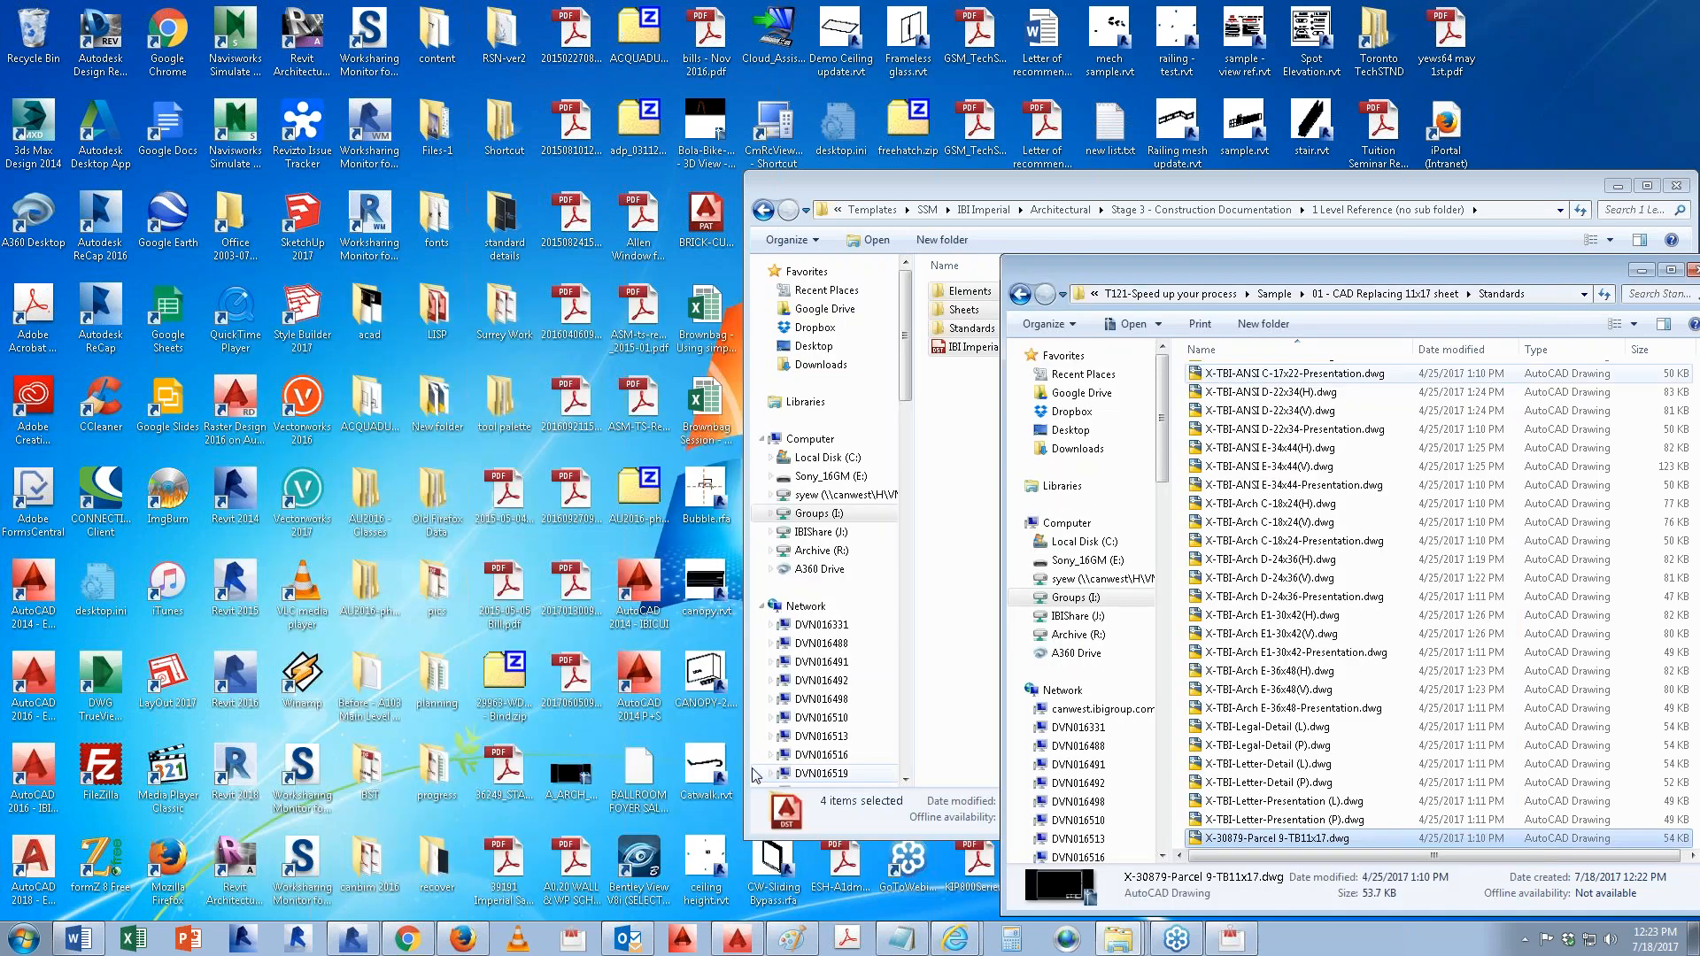
# Step: Switch to AutoCAD 2016 and close the 1 Level Reference (no sub folder) and CD02-Plans folder windows
pyautogui.click(684, 937)
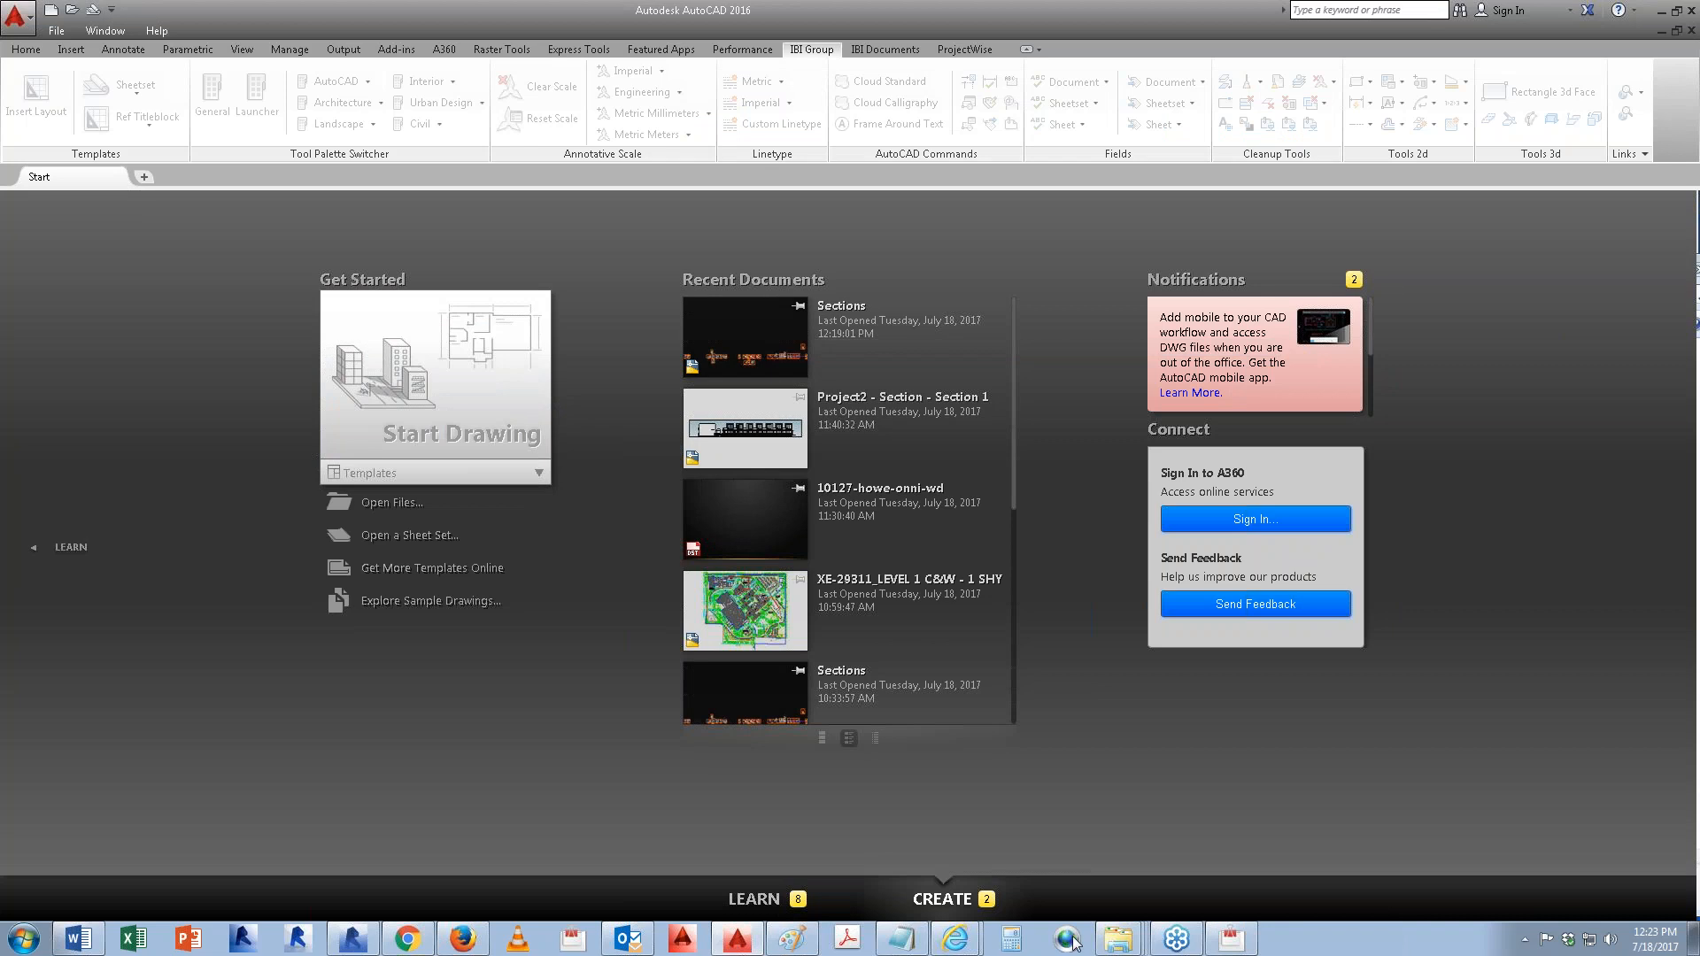
pyautogui.click(1117, 939)
pyautogui.click(1080, 873)
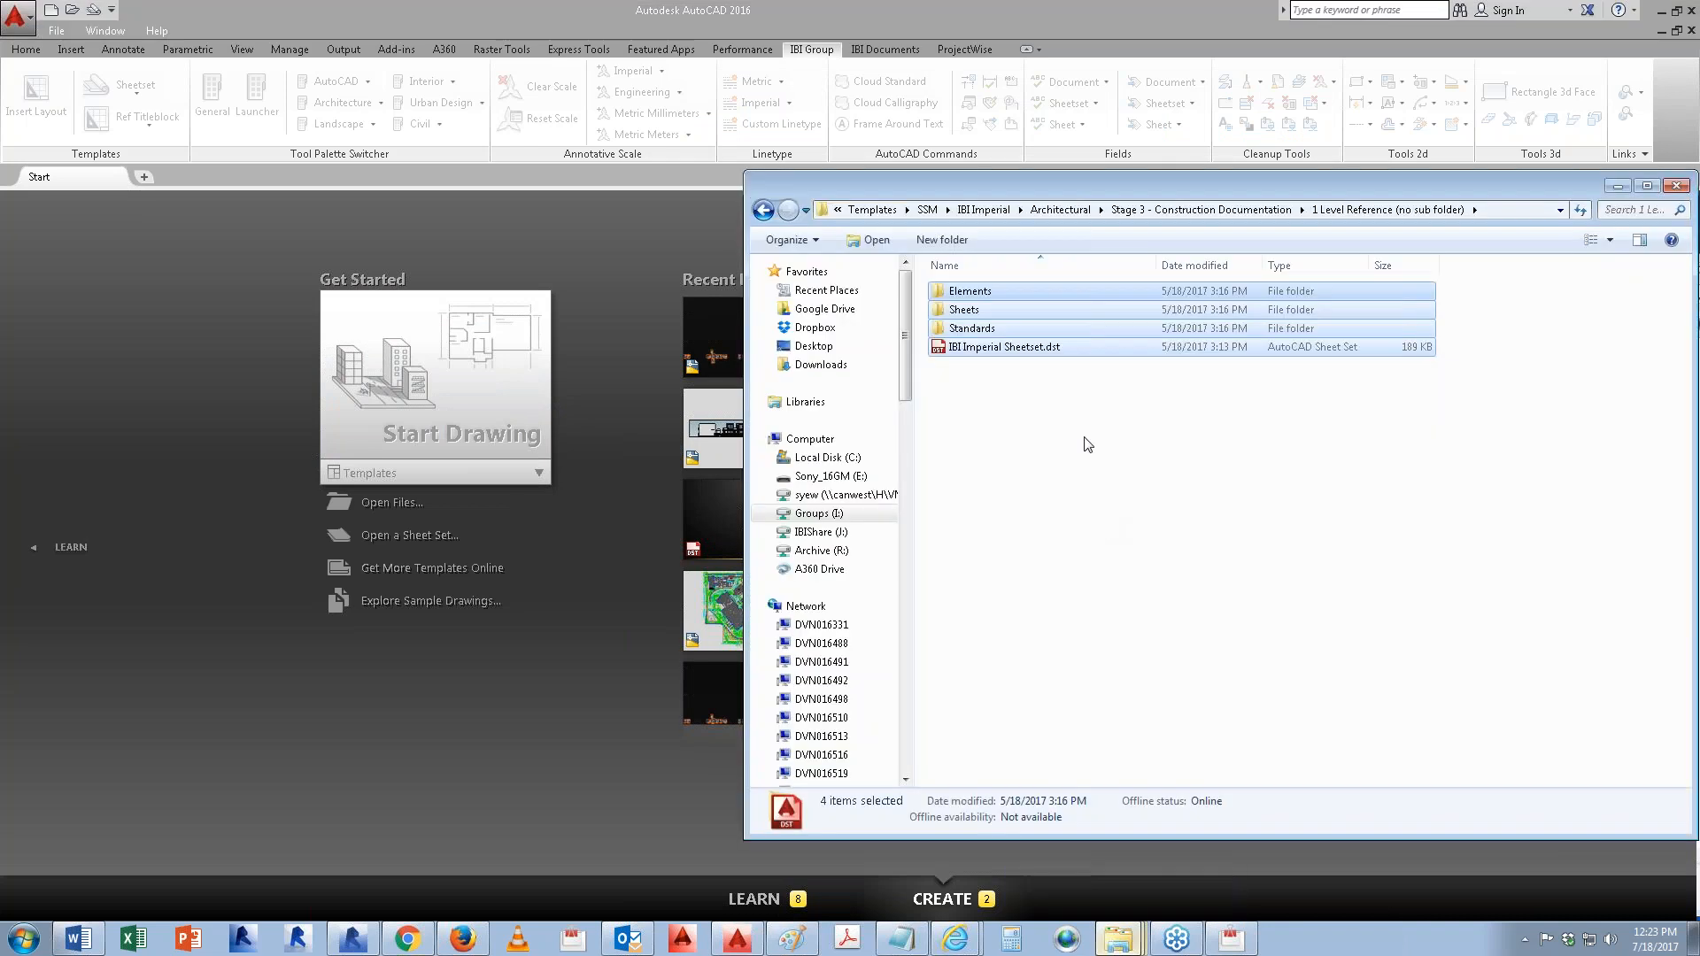
pyautogui.click(972, 312)
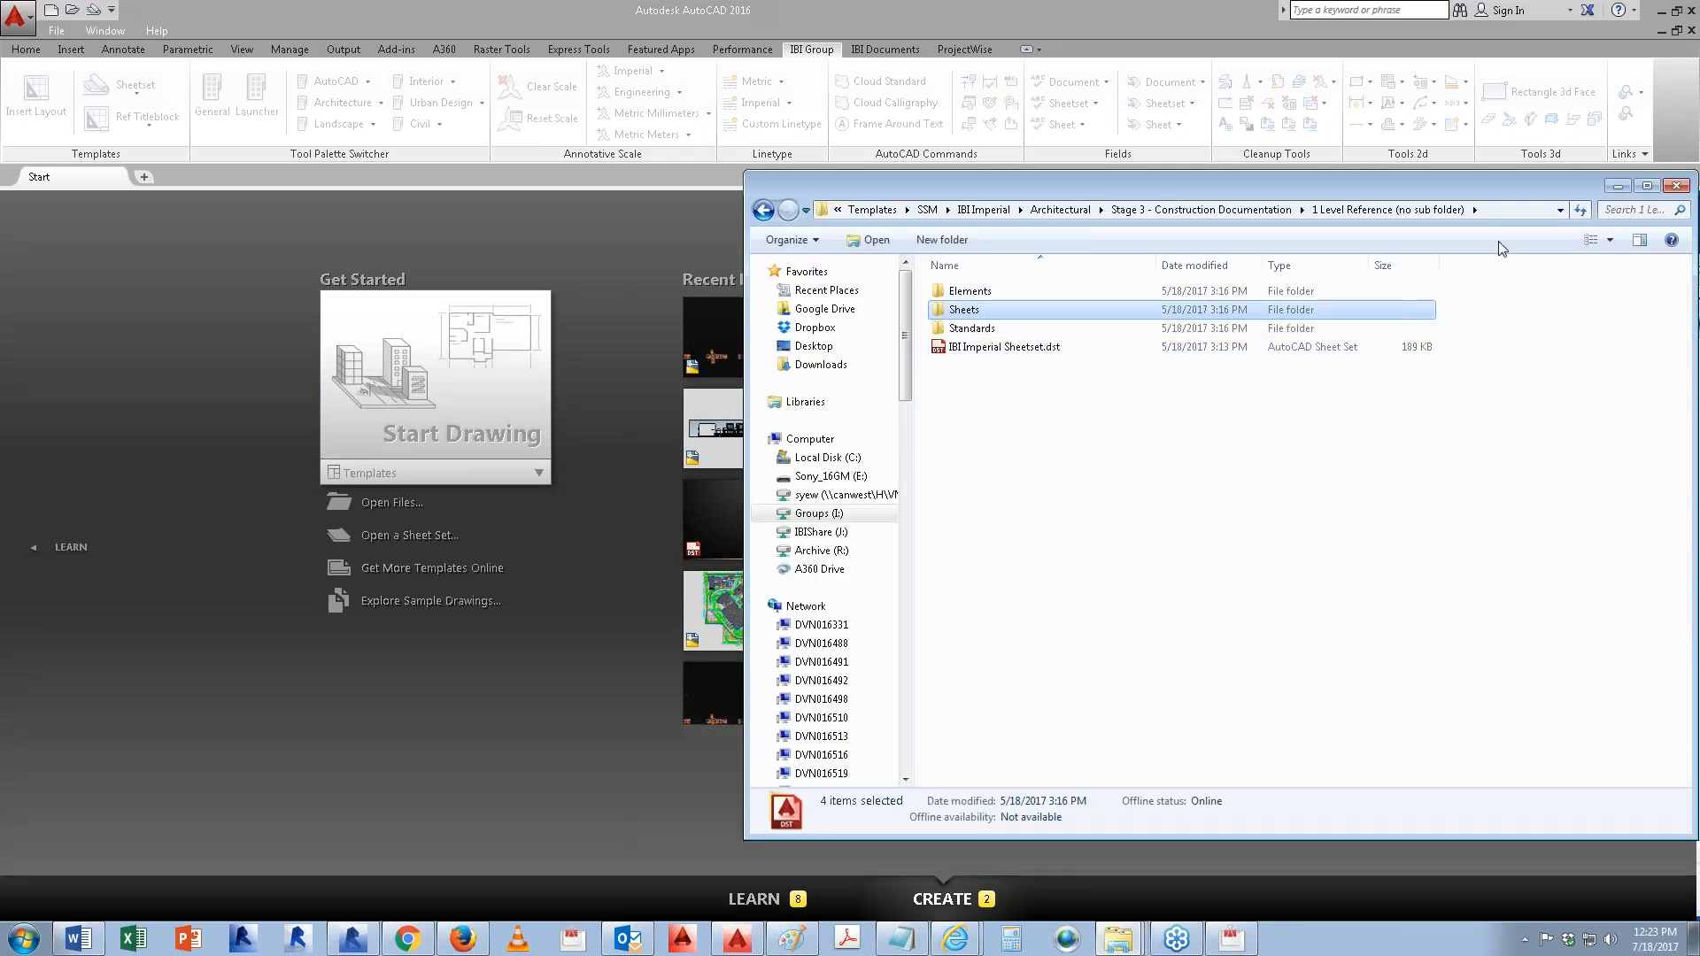
pyautogui.moveTo(1428, 179); pyautogui.dragTo(1281, 185)
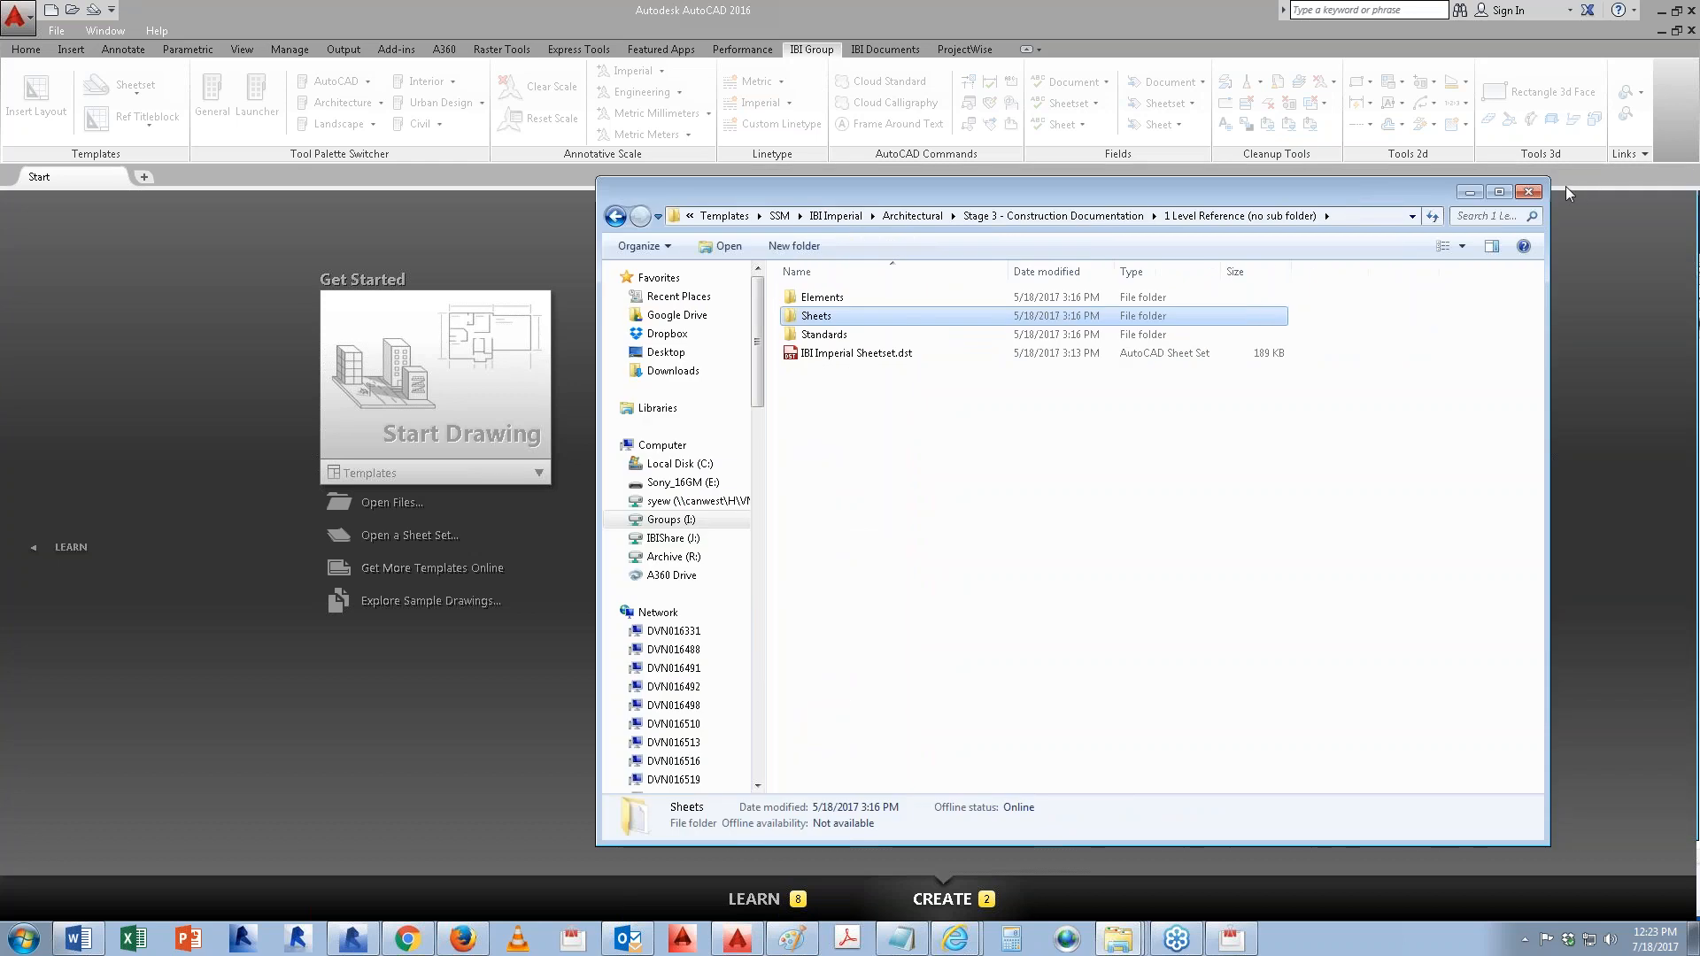
pyautogui.click(1531, 194)
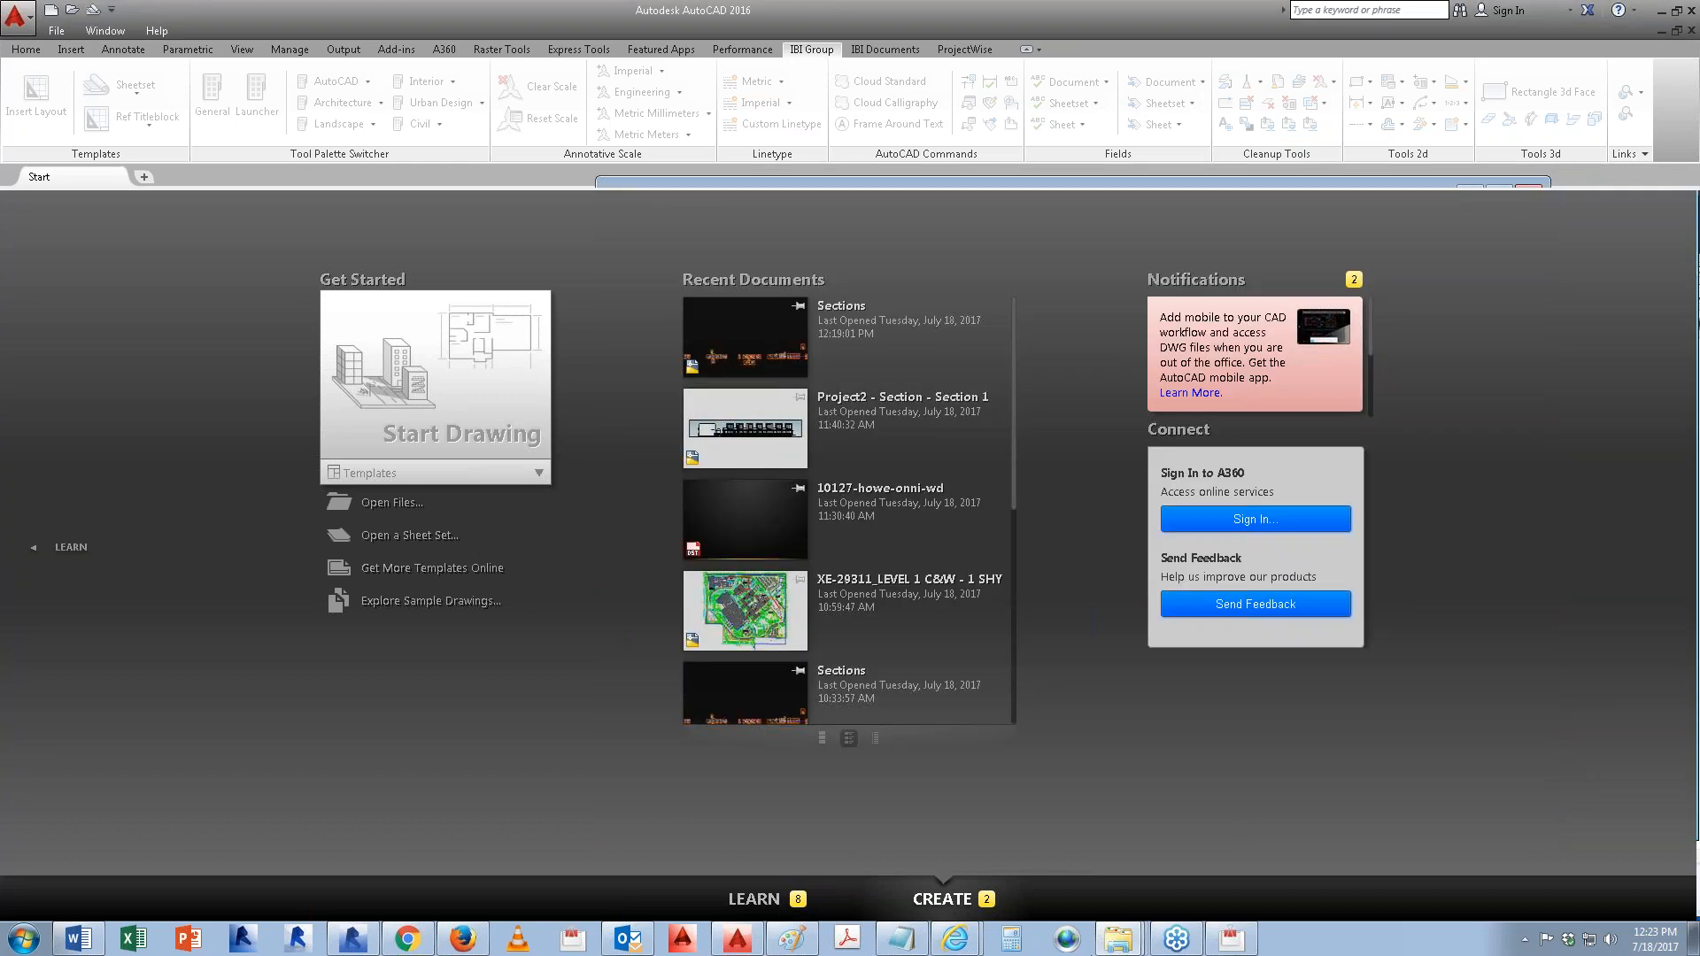
pyautogui.rightClick(1117, 938)
pyautogui.click(1102, 869)
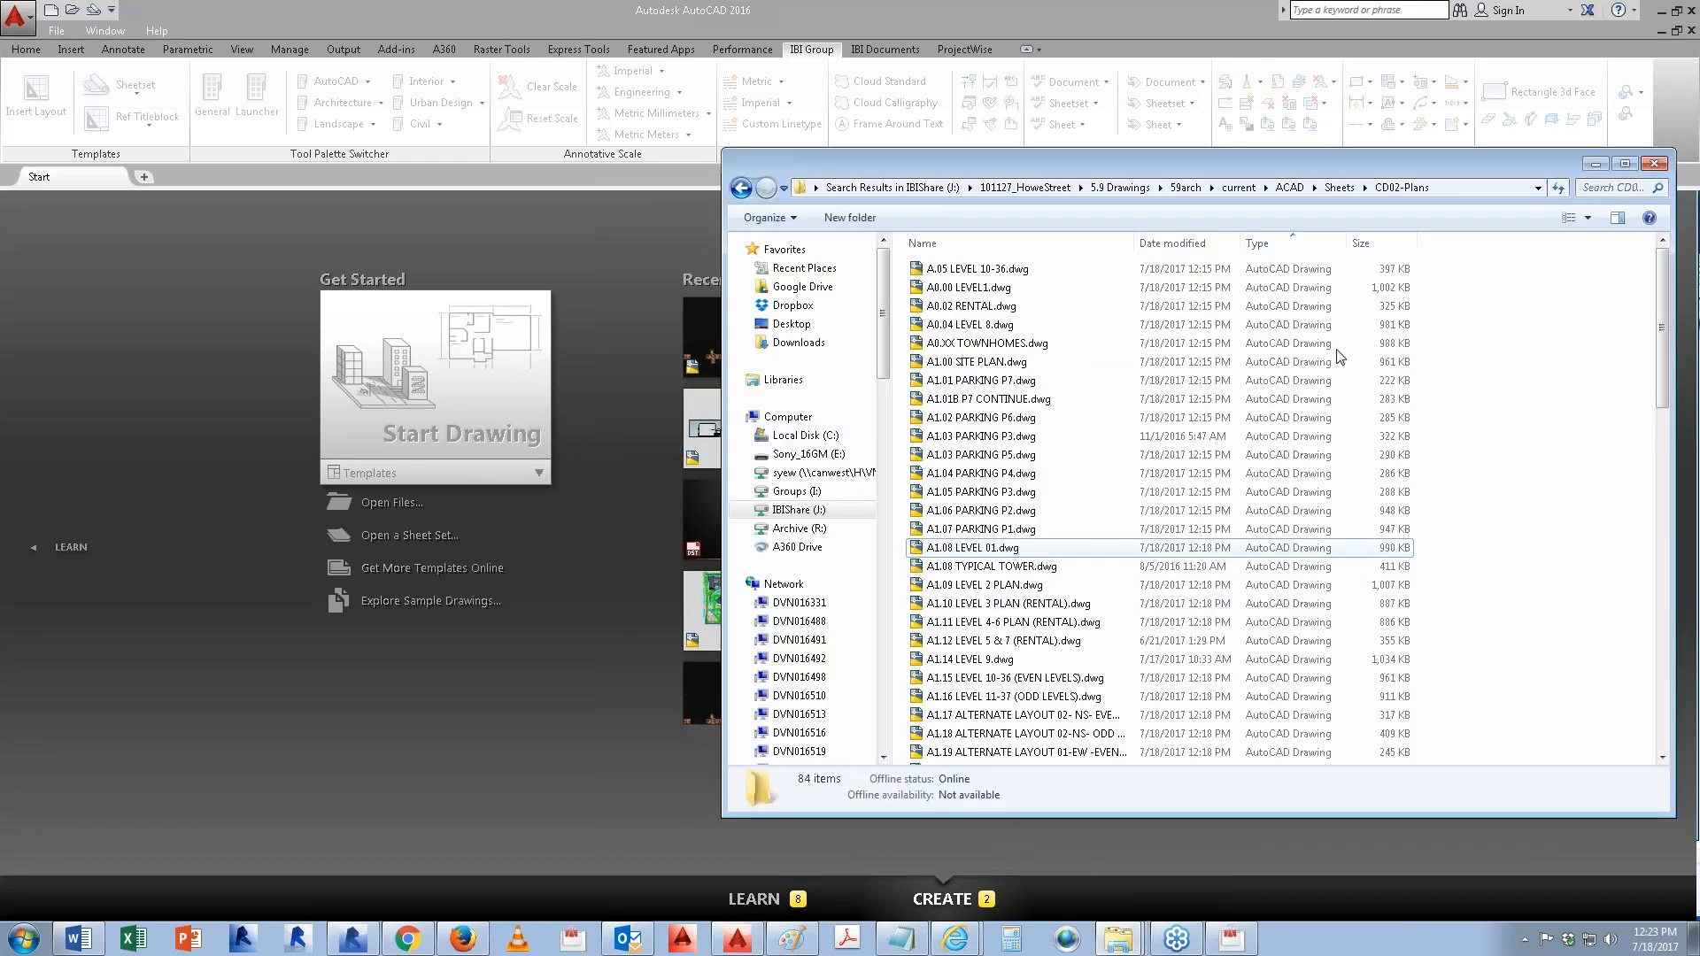
pyautogui.click(1653, 163)
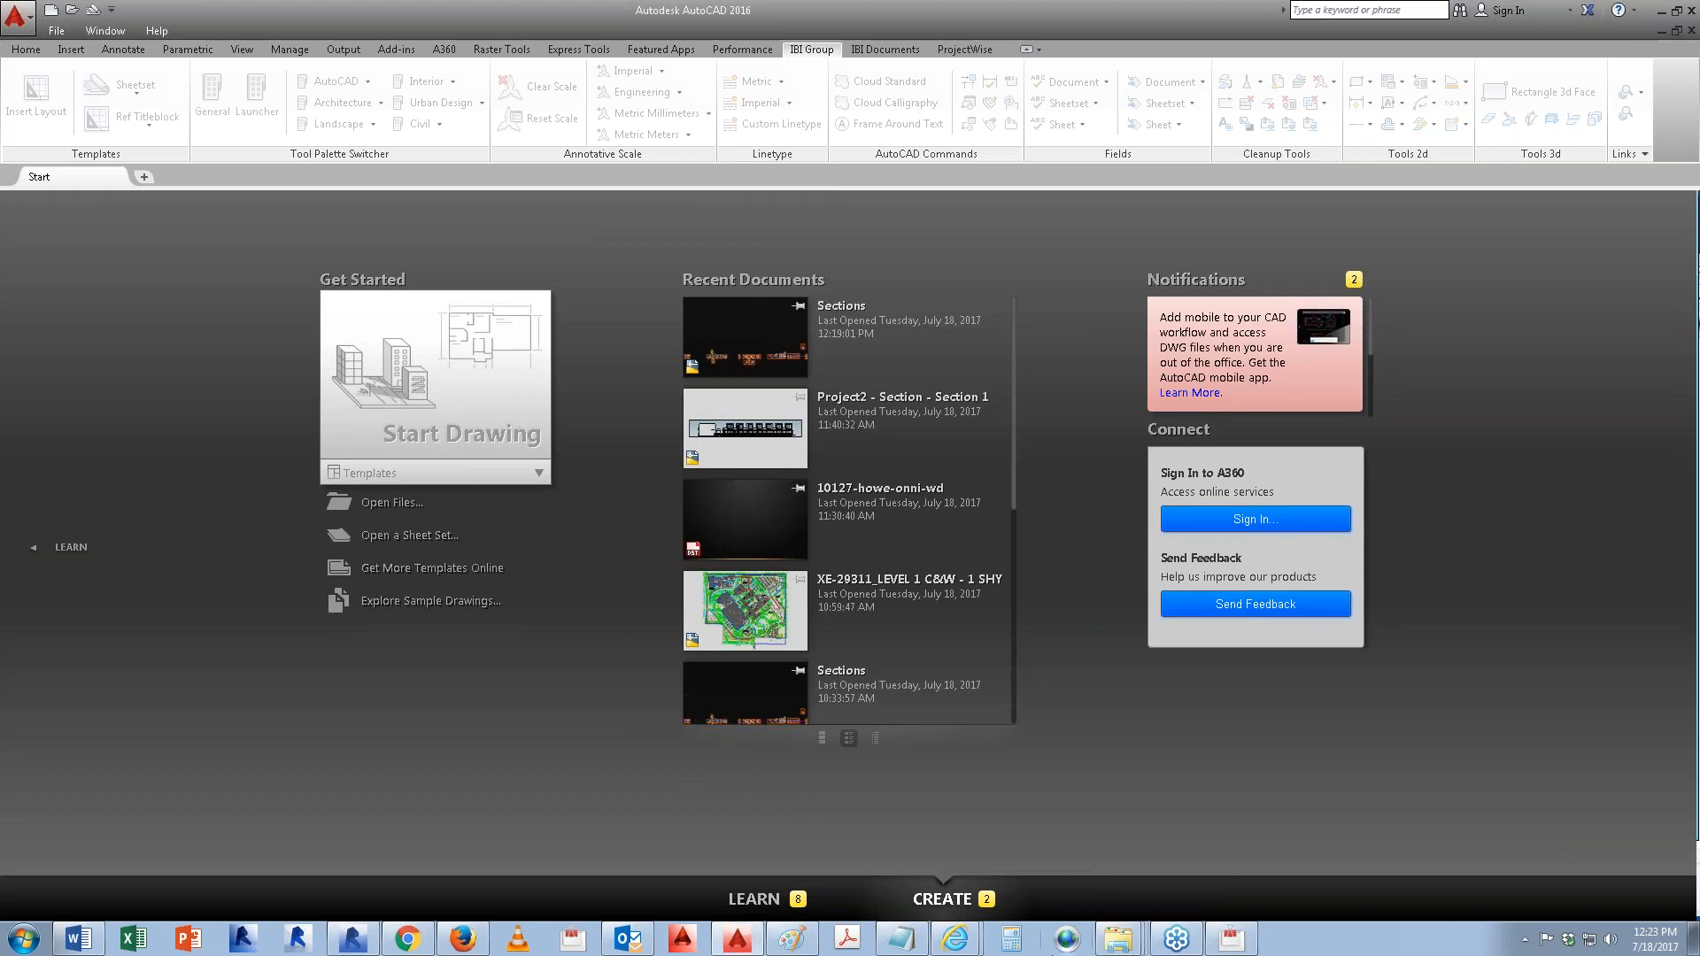
# Step: Open Sections.dwg from the Sheets folder of 01 - CAD Replacing 11x17 sheet and inspect the title block on layout D3B-11
pyautogui.rightClick(1117, 939)
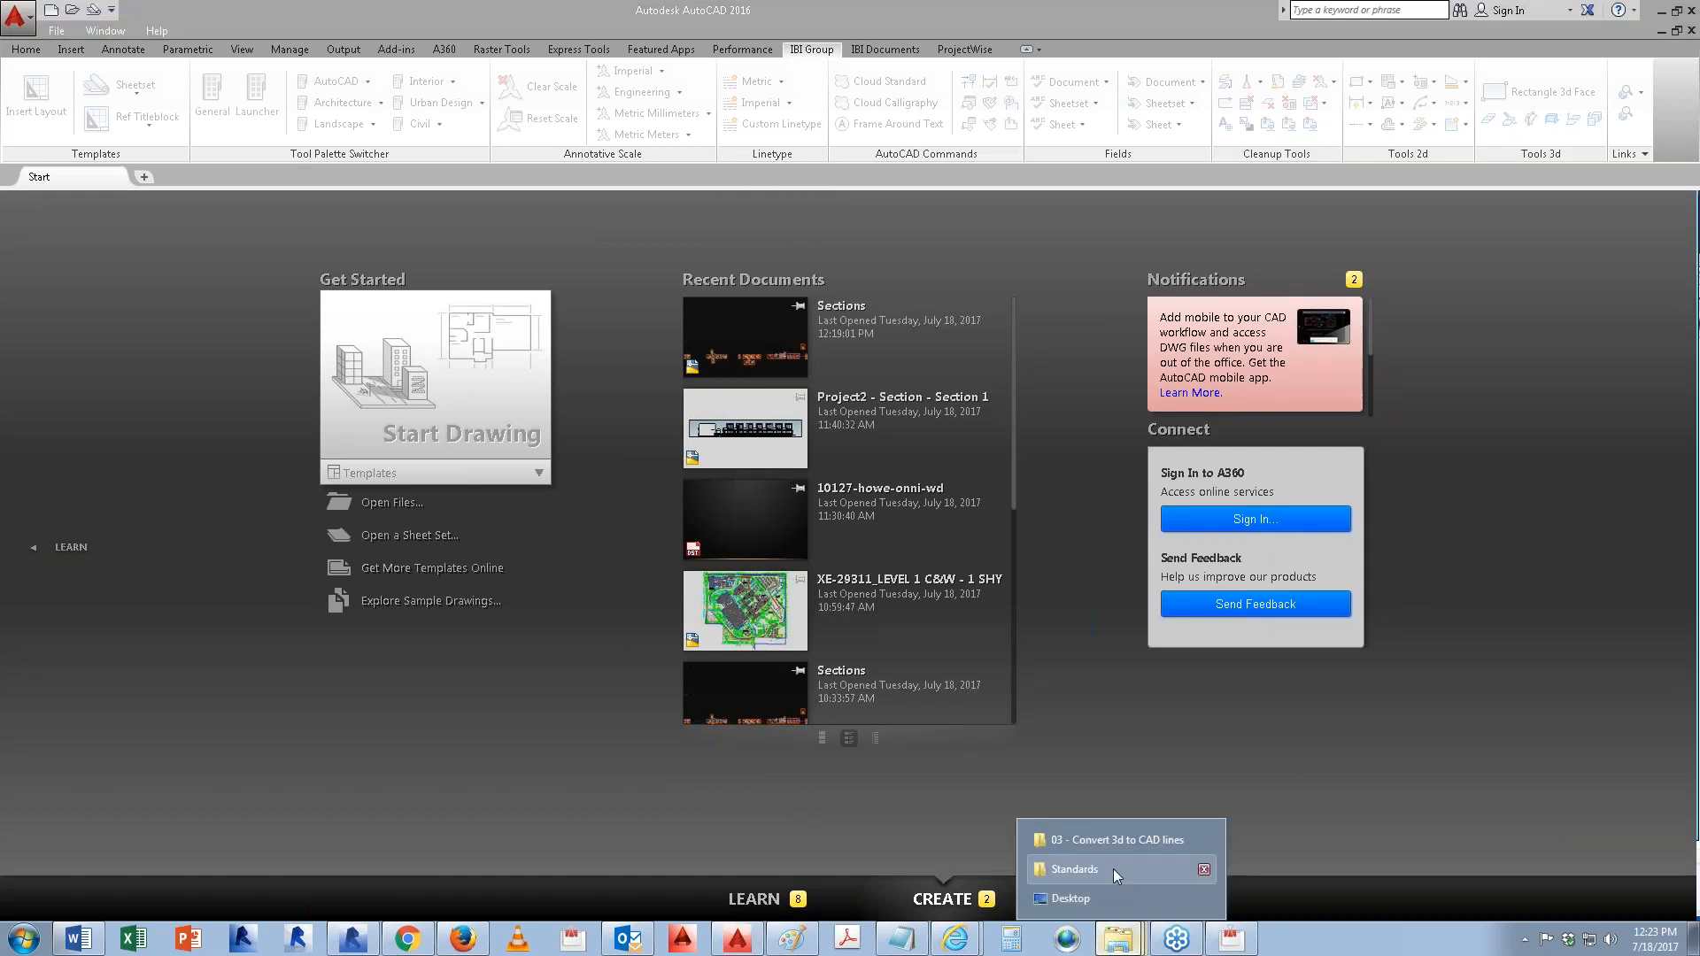
pyautogui.click(1113, 868)
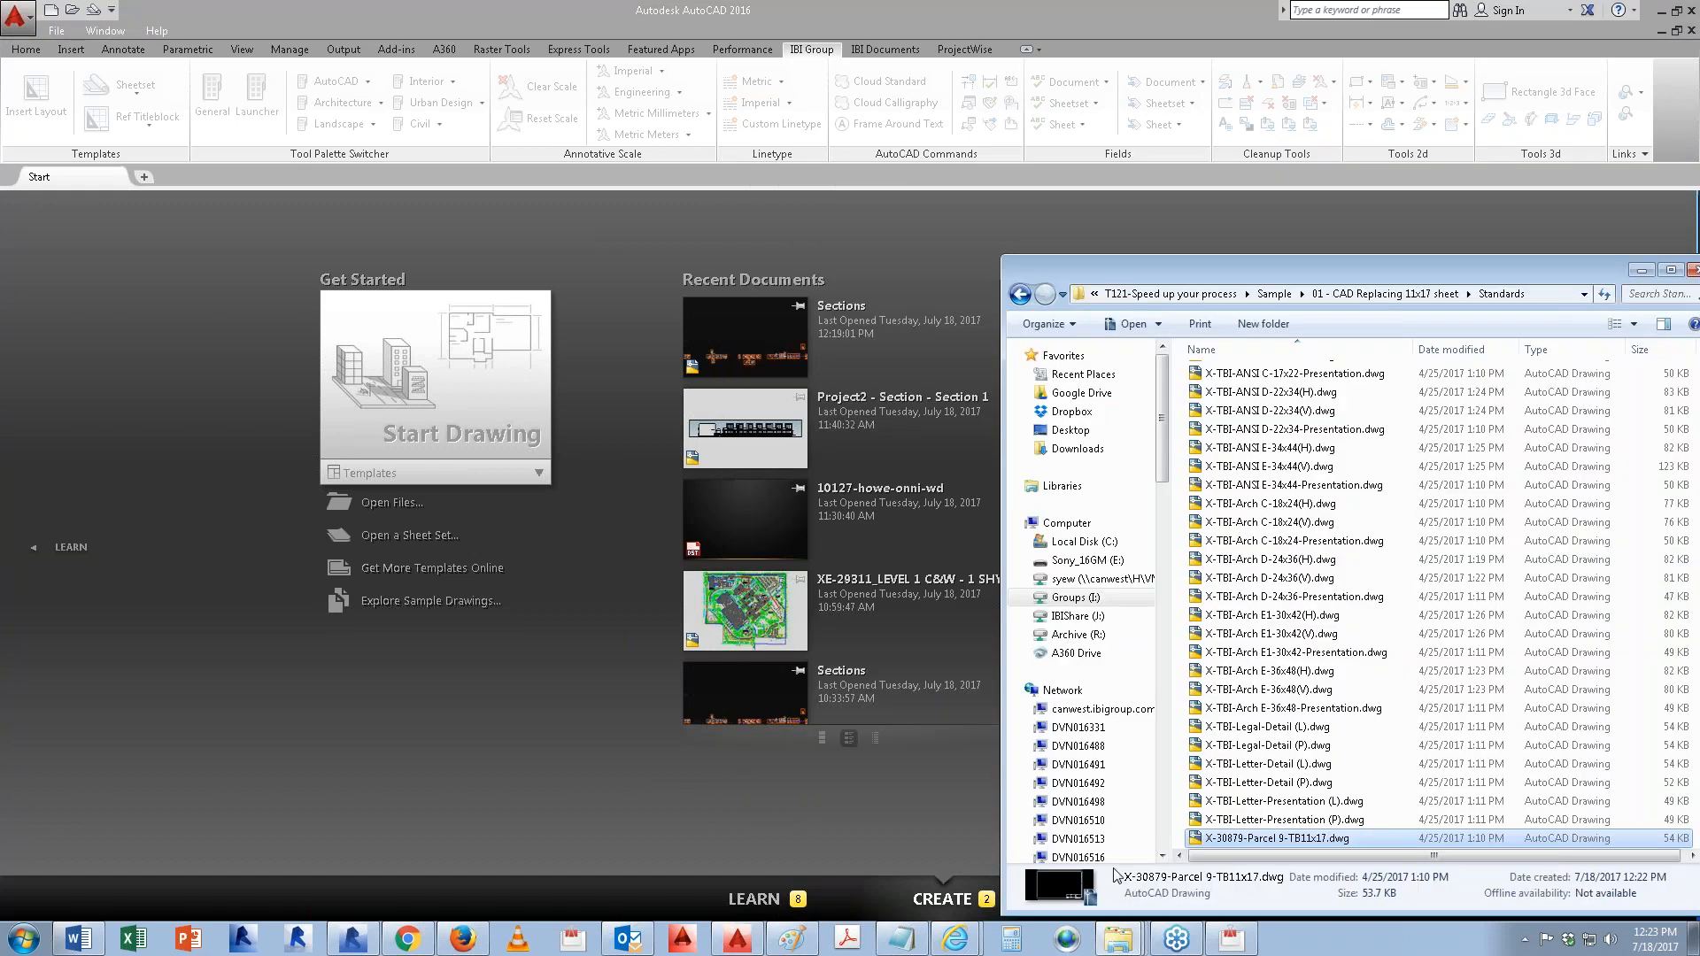
pyautogui.click(1417, 294)
pyautogui.click(1205, 403)
pyautogui.doubleClick(1205, 403)
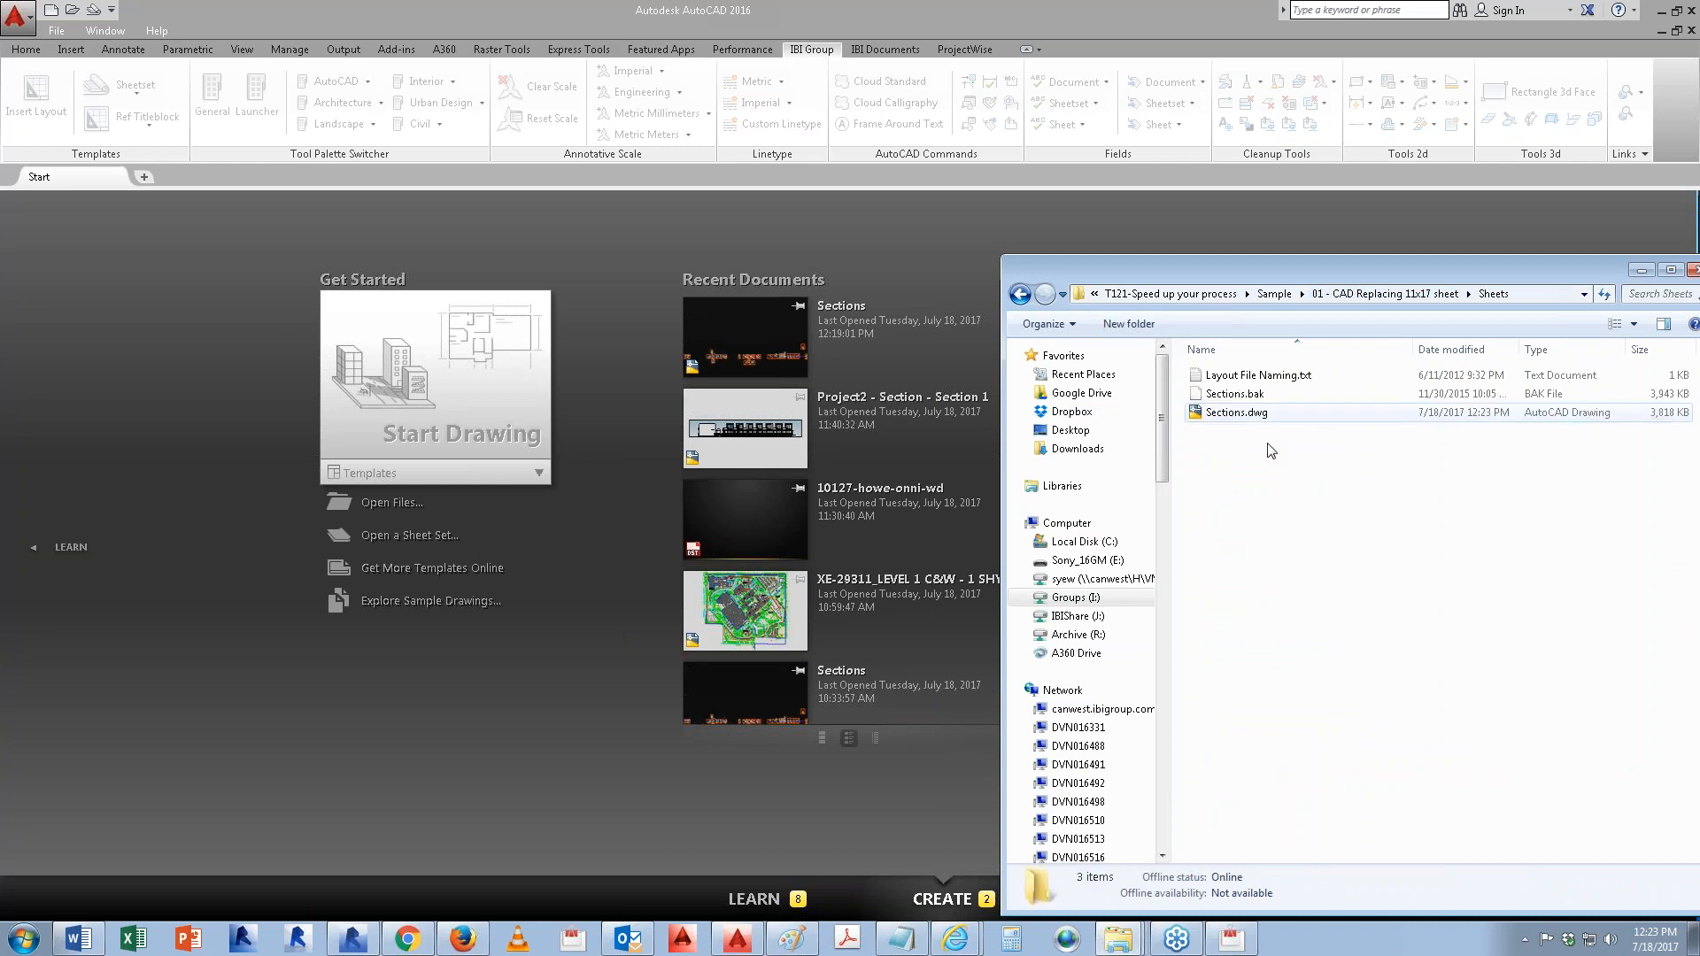
pyautogui.doubleClick(1238, 412)
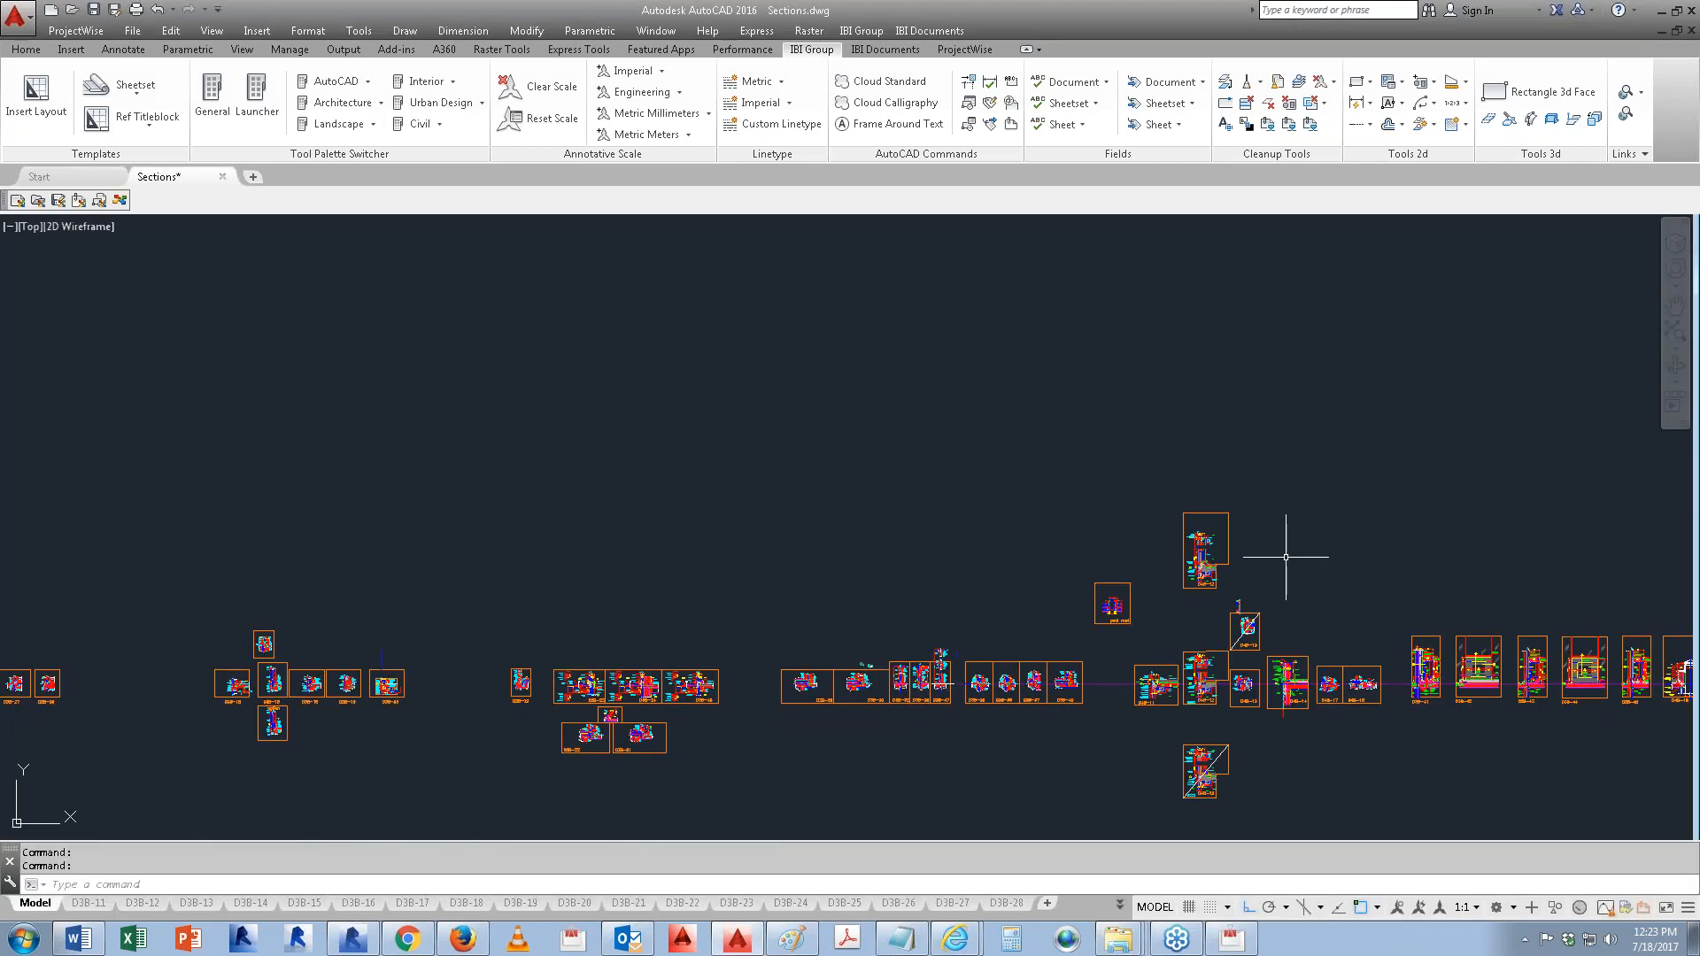
pyautogui.click(90, 903)
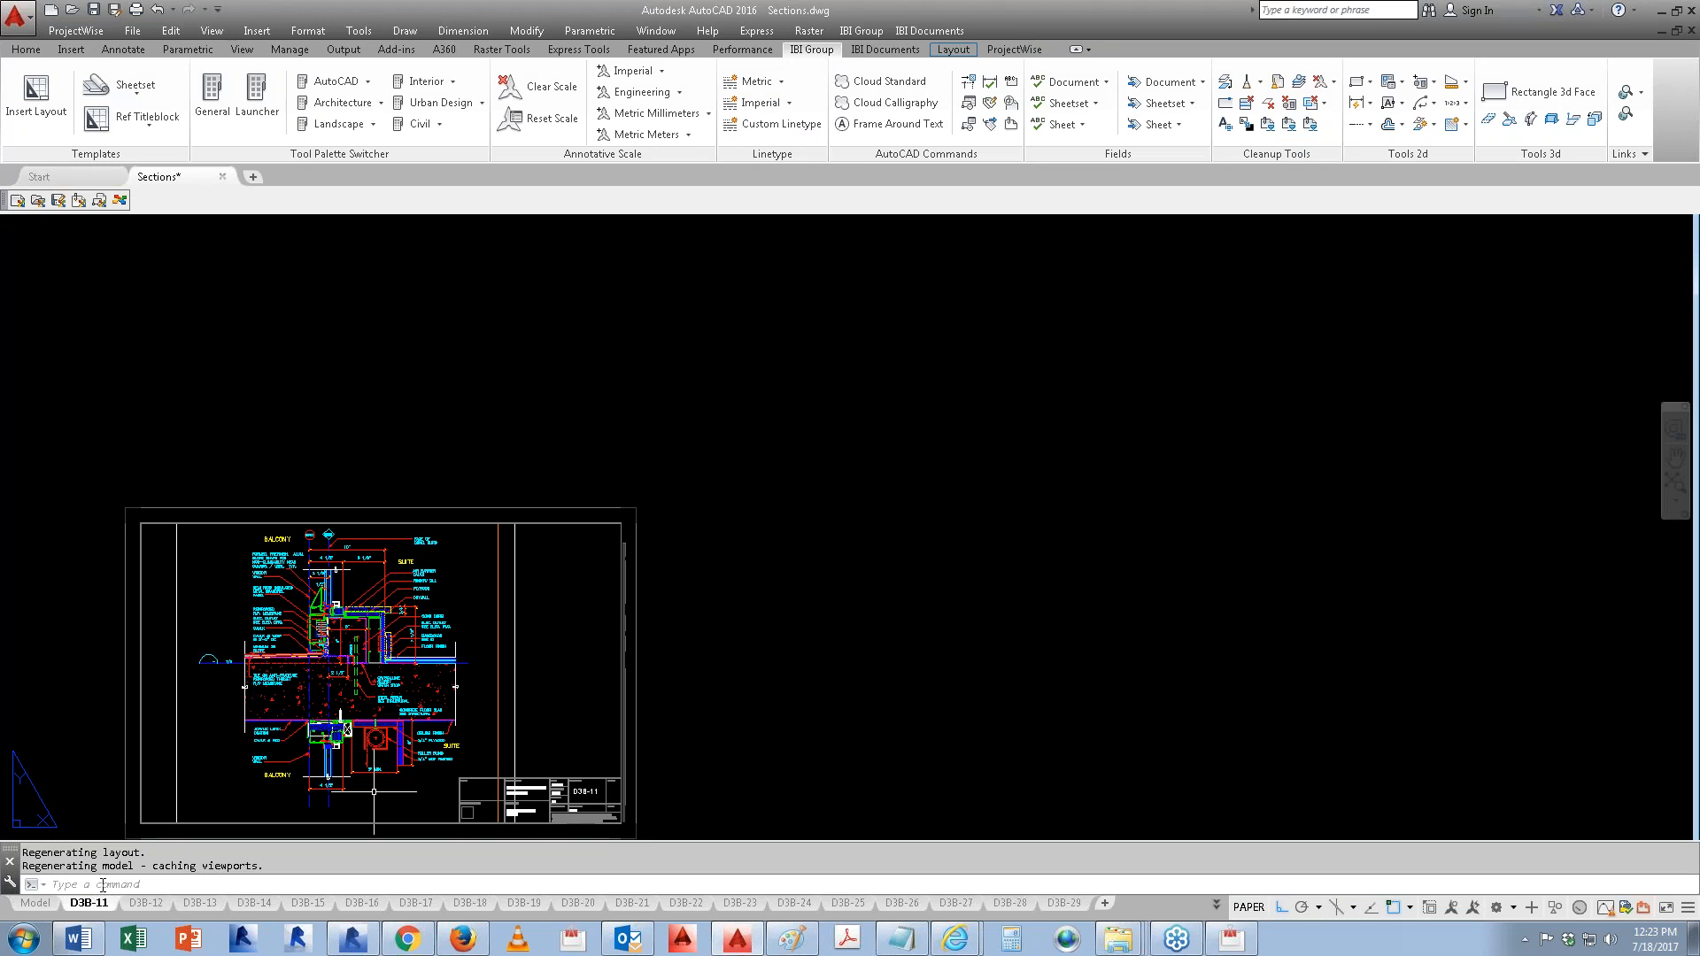
pyautogui.scroll(5, 575, 669)
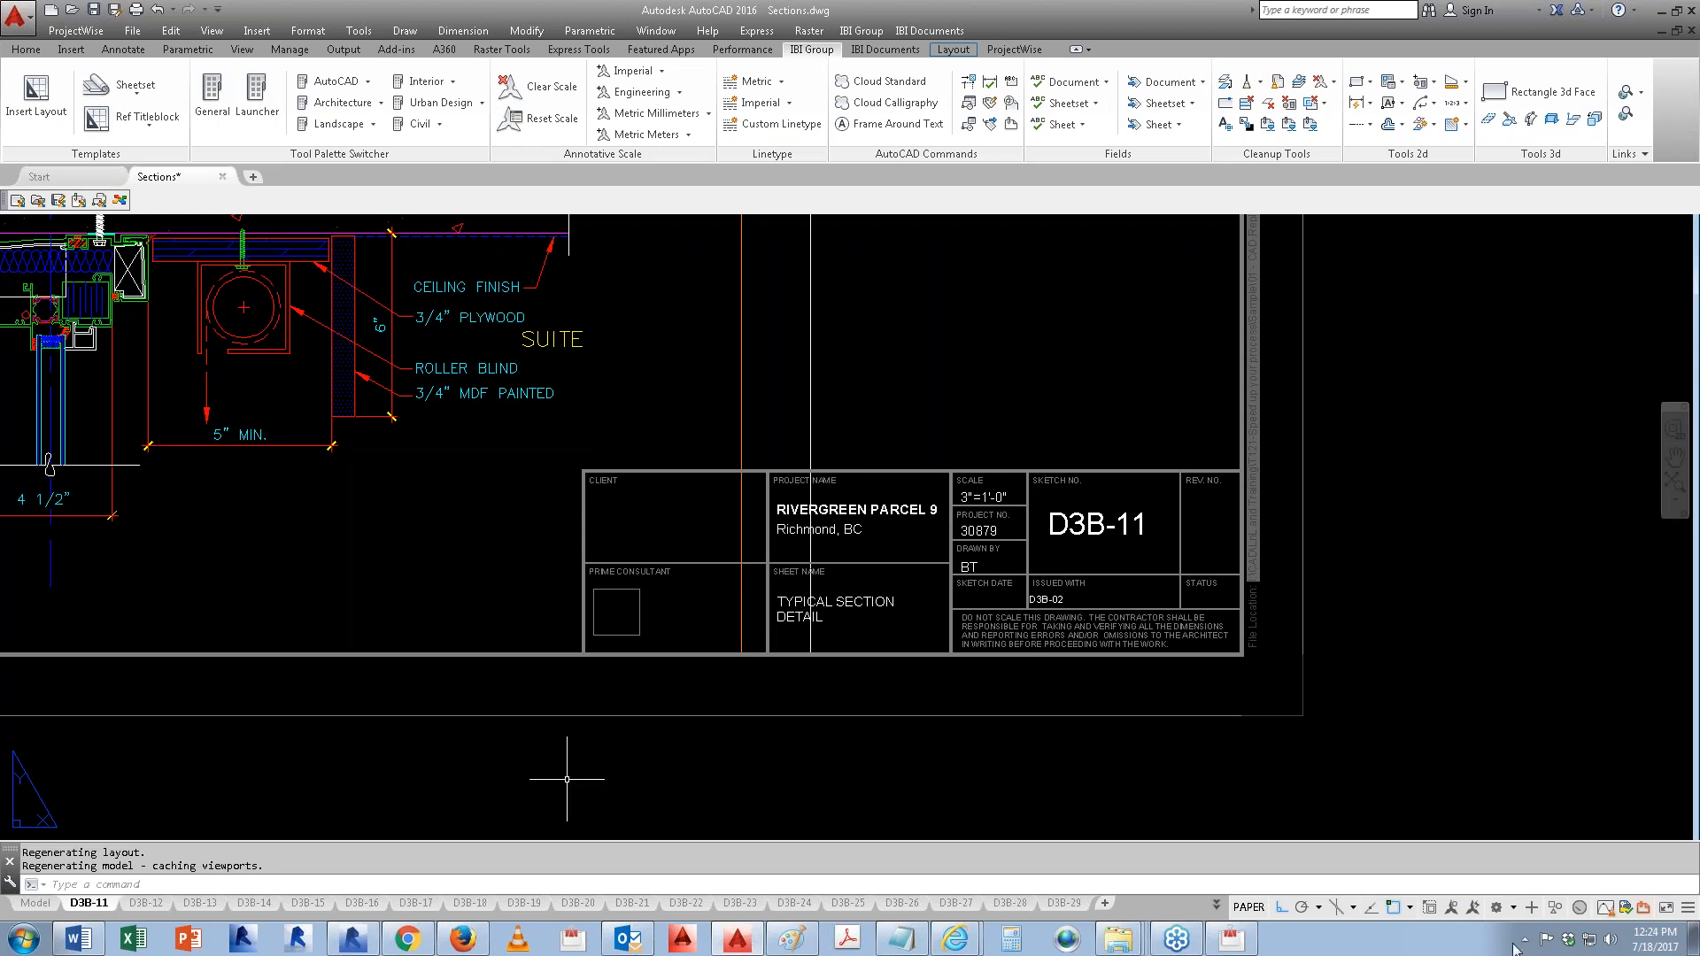
# Step: Close the Desktop folder window and open IBI Imperial Sheetset.dst from the Sample\01 - CAD Replacing 11x17 sheet folder
pyautogui.rightClick(1117, 938)
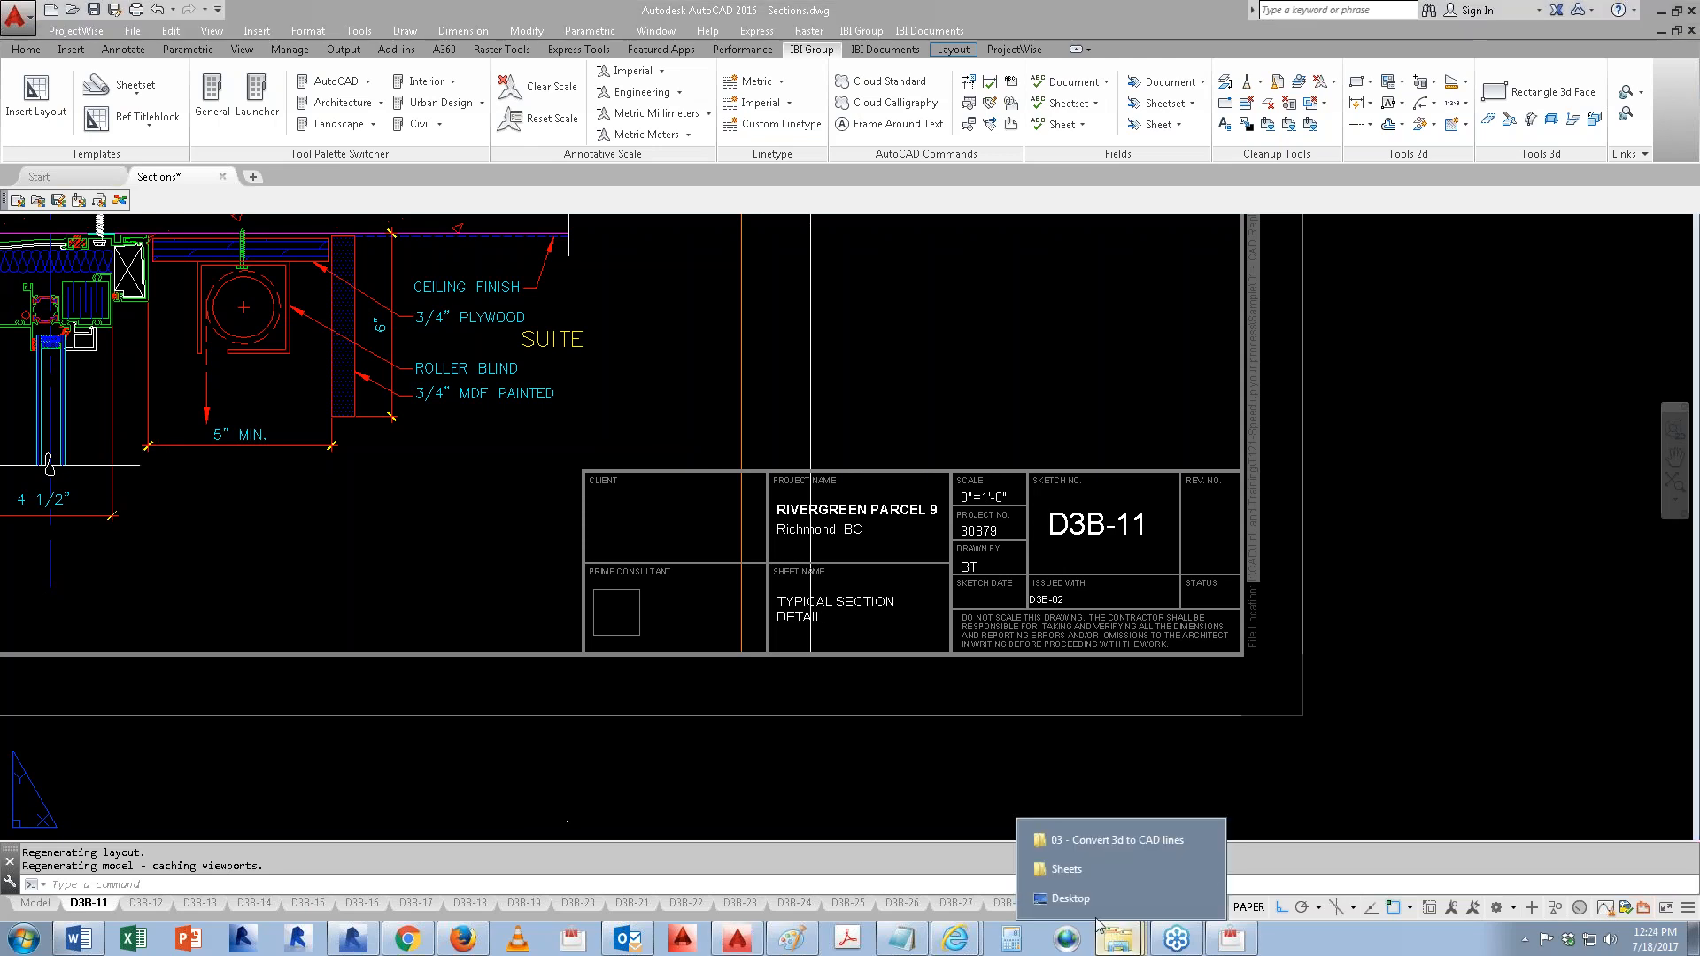
pyautogui.click(1070, 898)
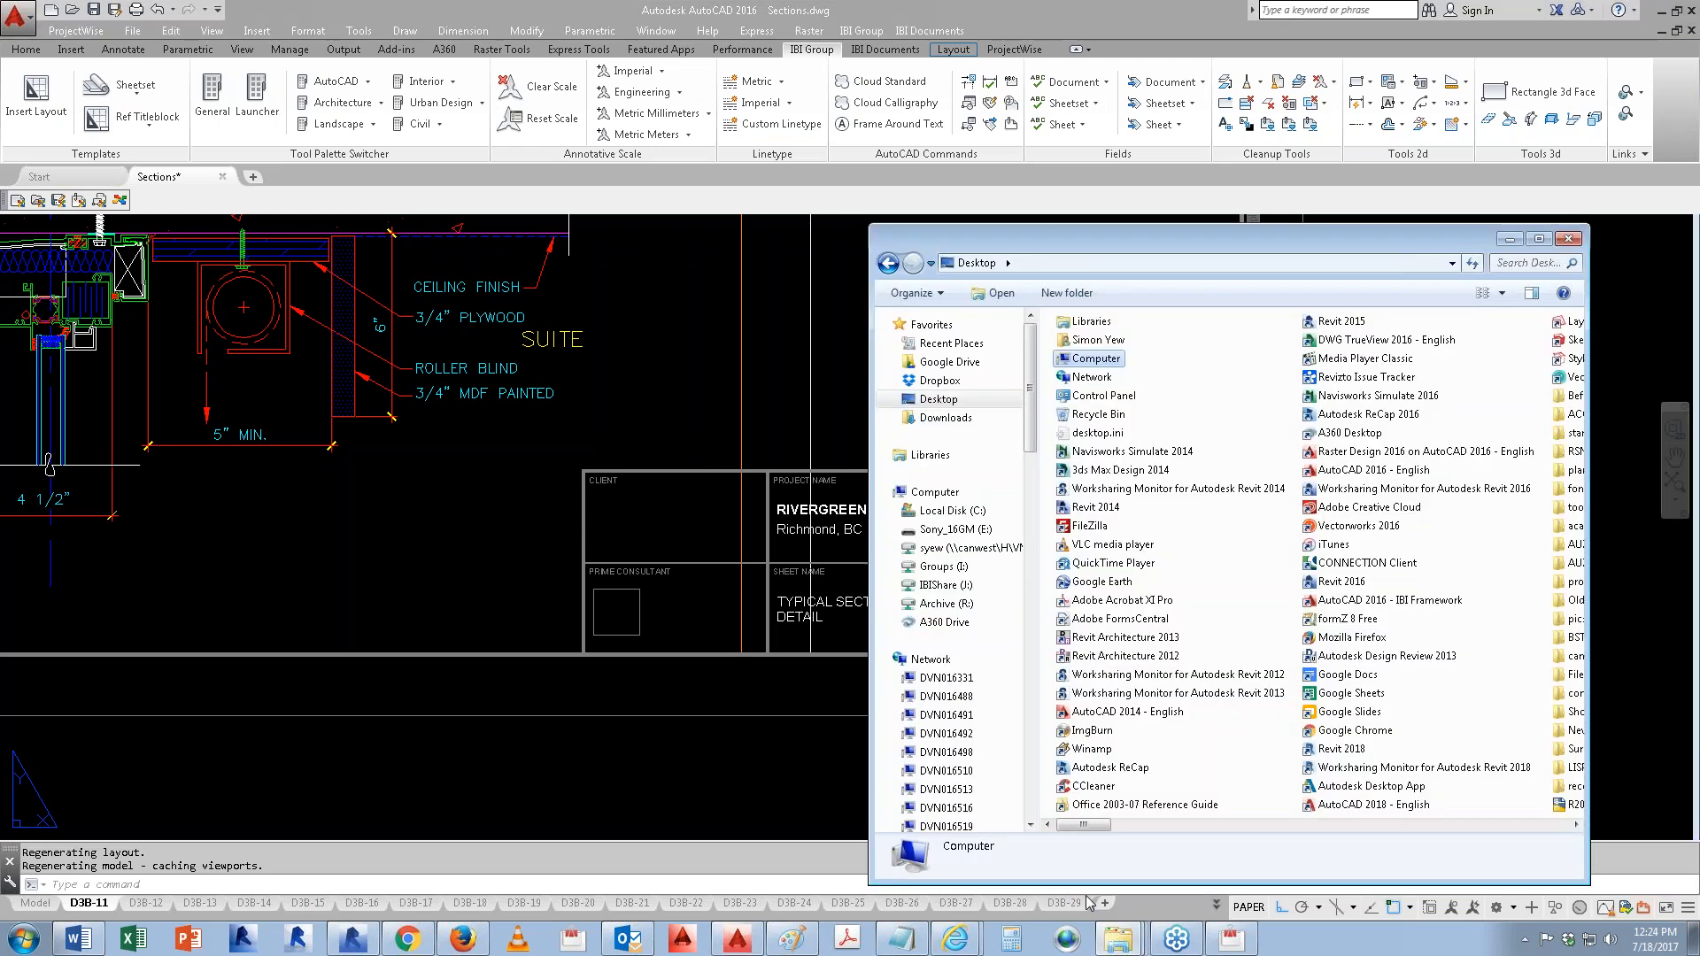
pyautogui.click(1568, 239)
pyautogui.moveTo(1122, 940)
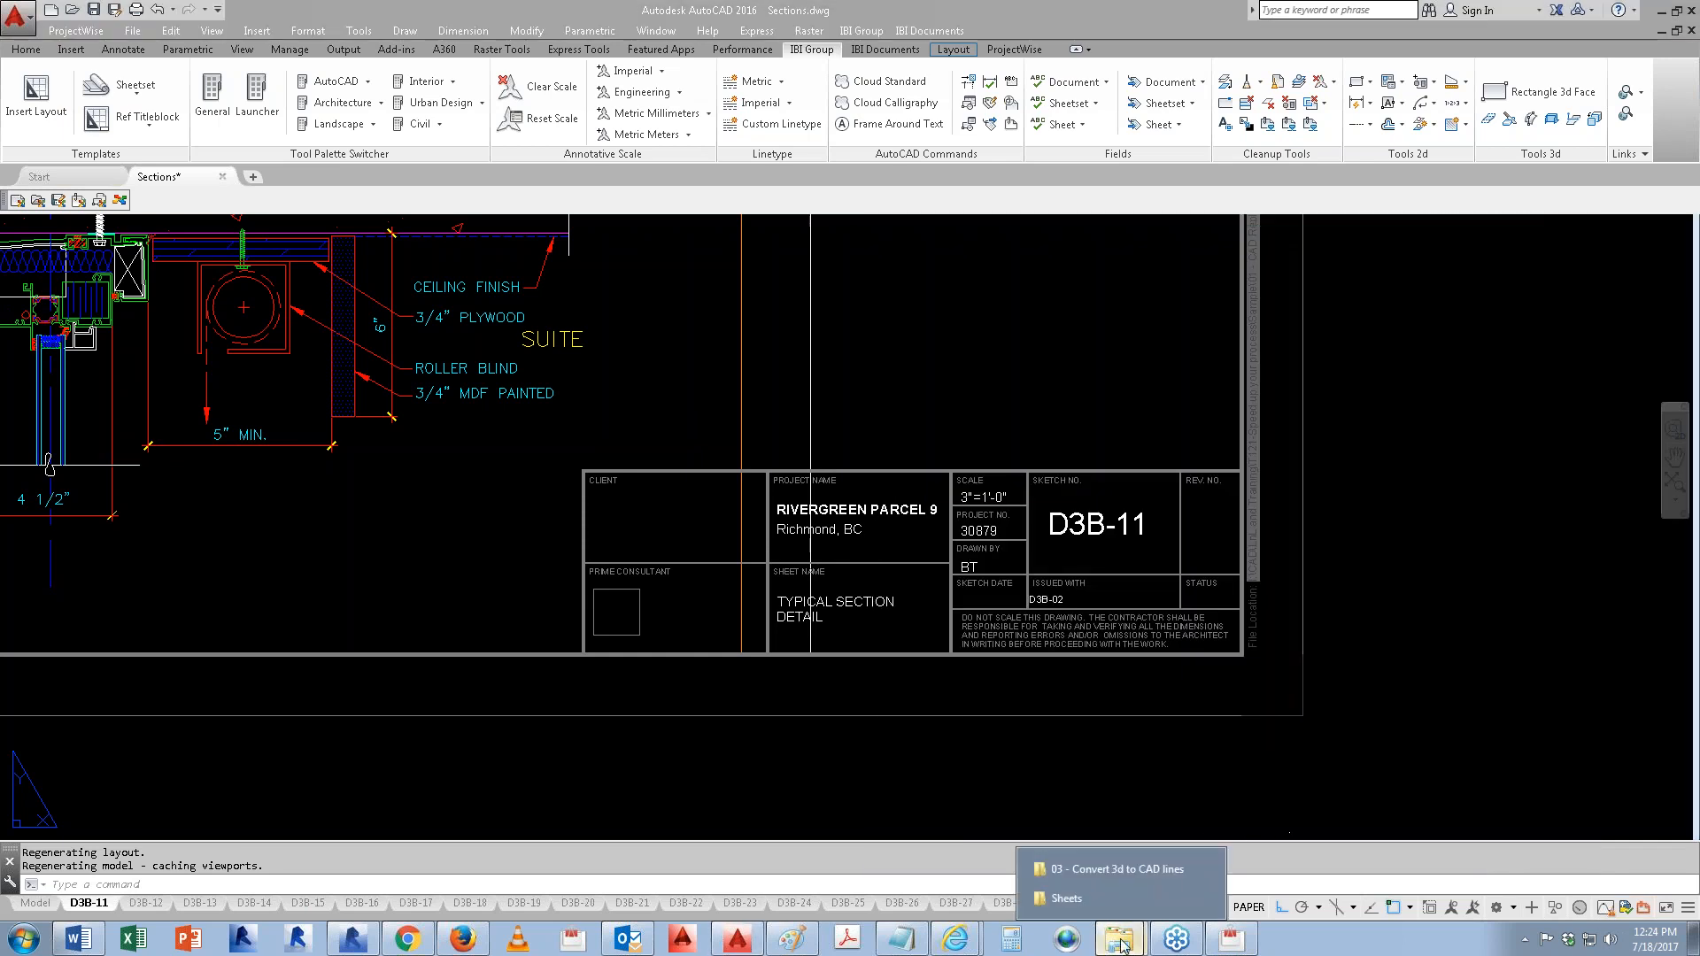
pyautogui.click(1092, 869)
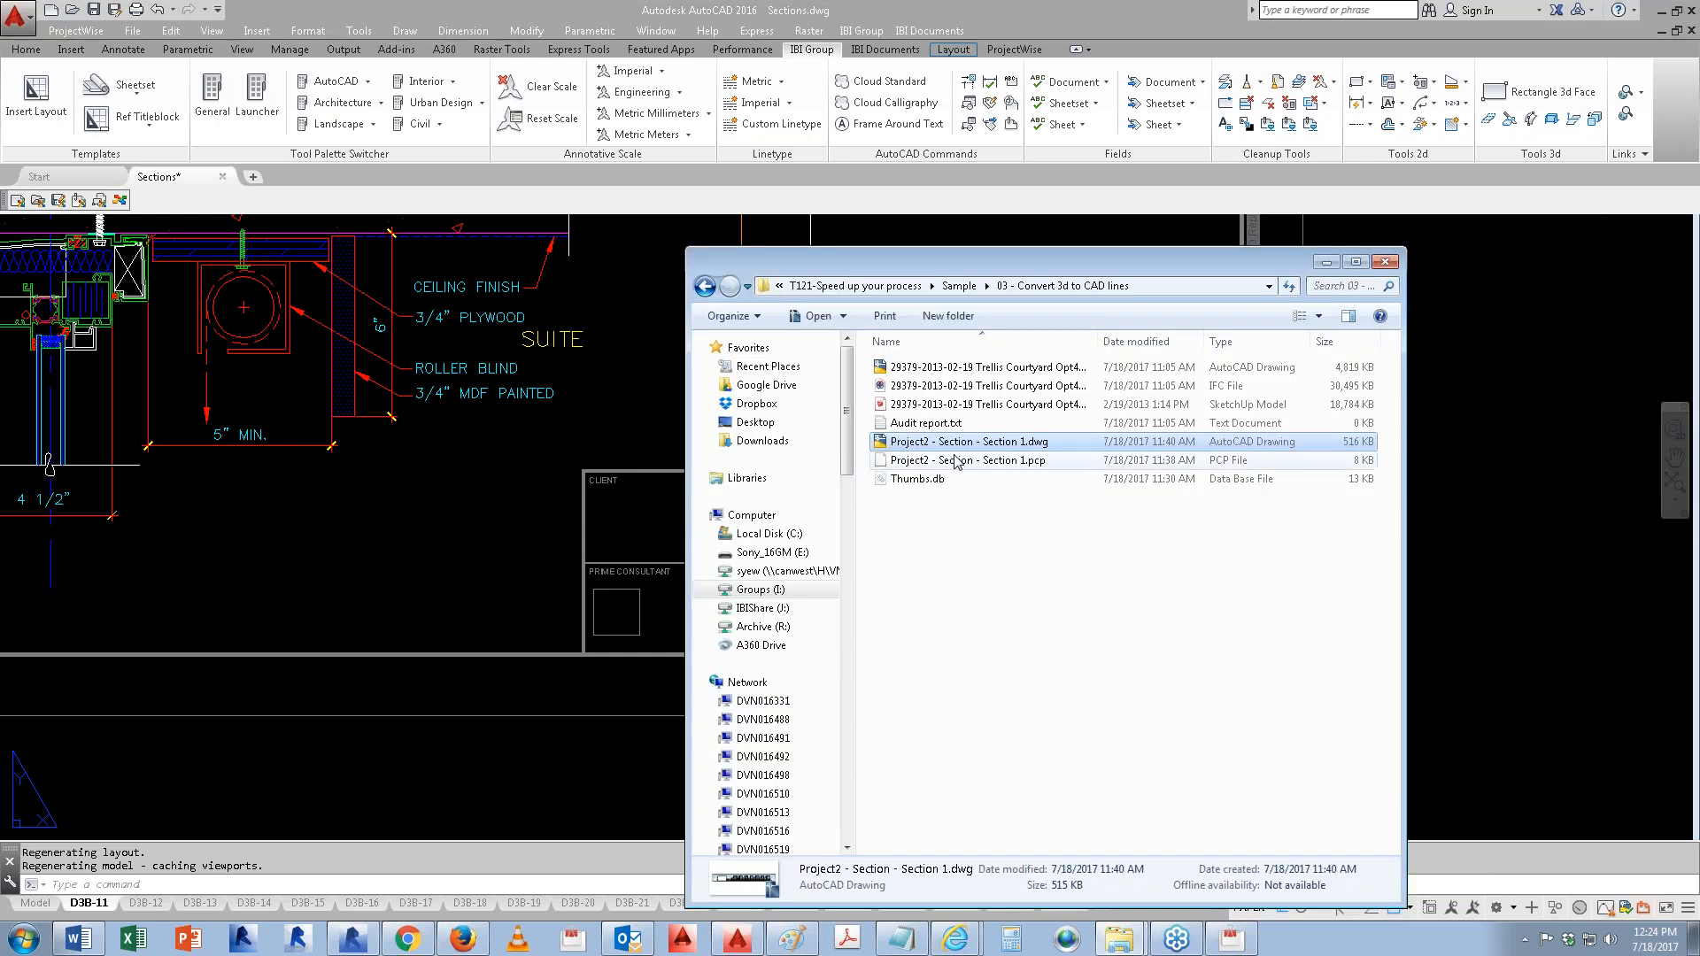
pyautogui.click(959, 286)
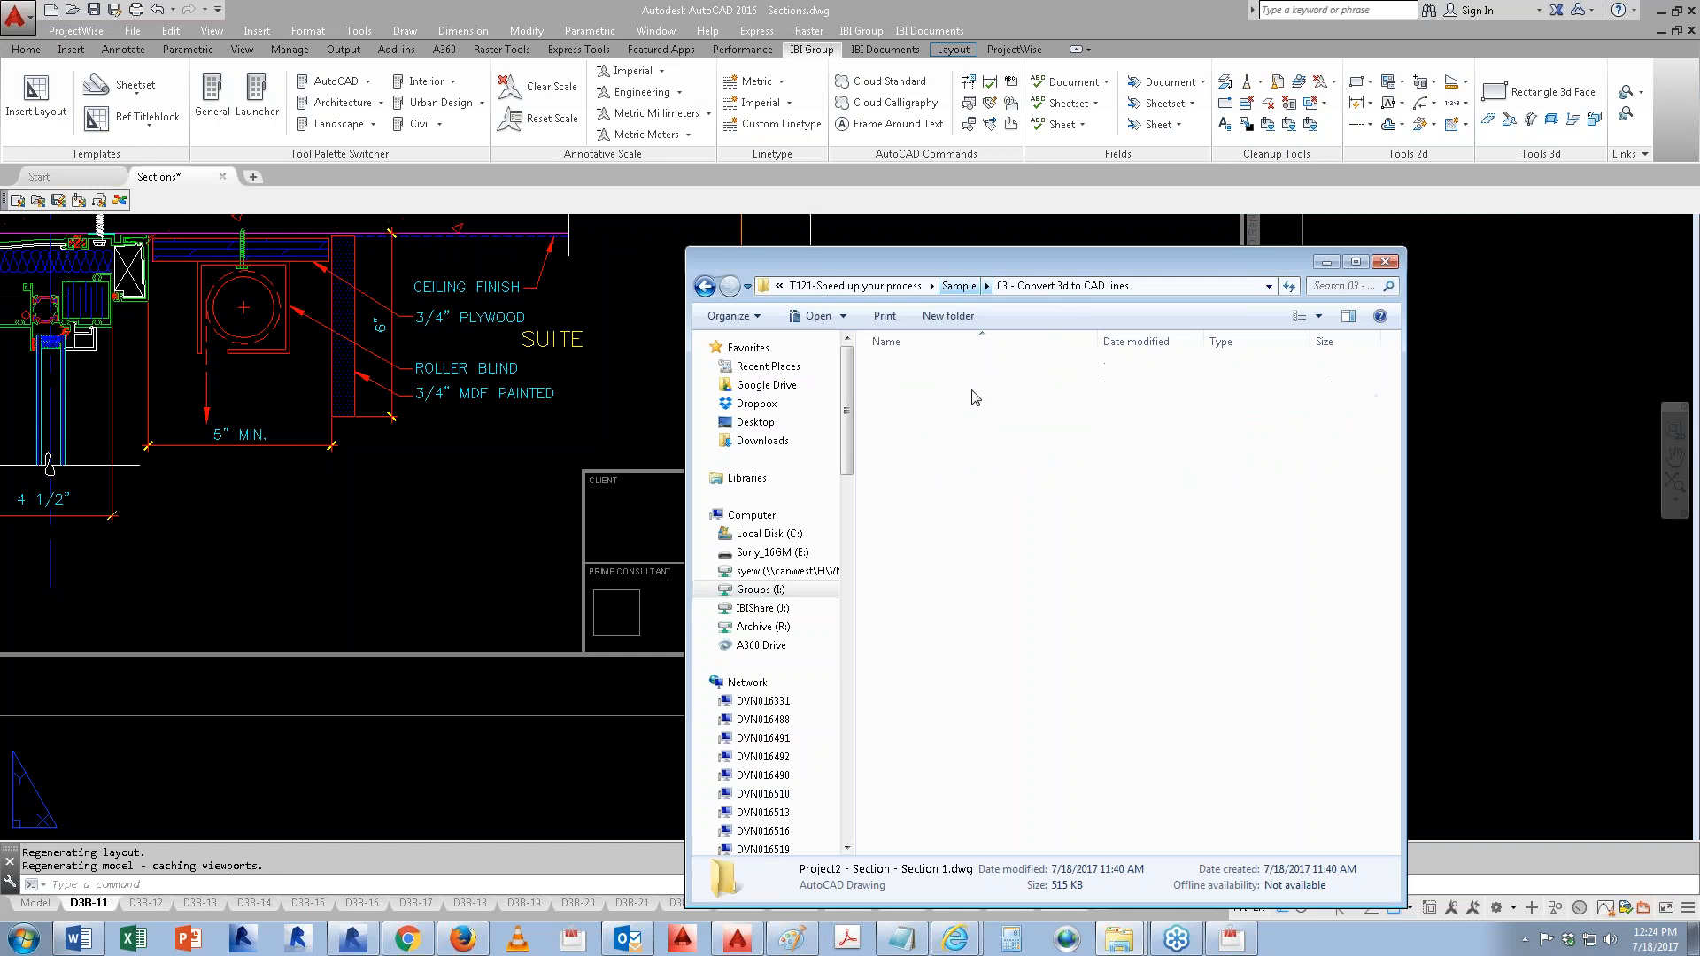
pyautogui.doubleClick(930, 372)
pyautogui.doubleClick(940, 423)
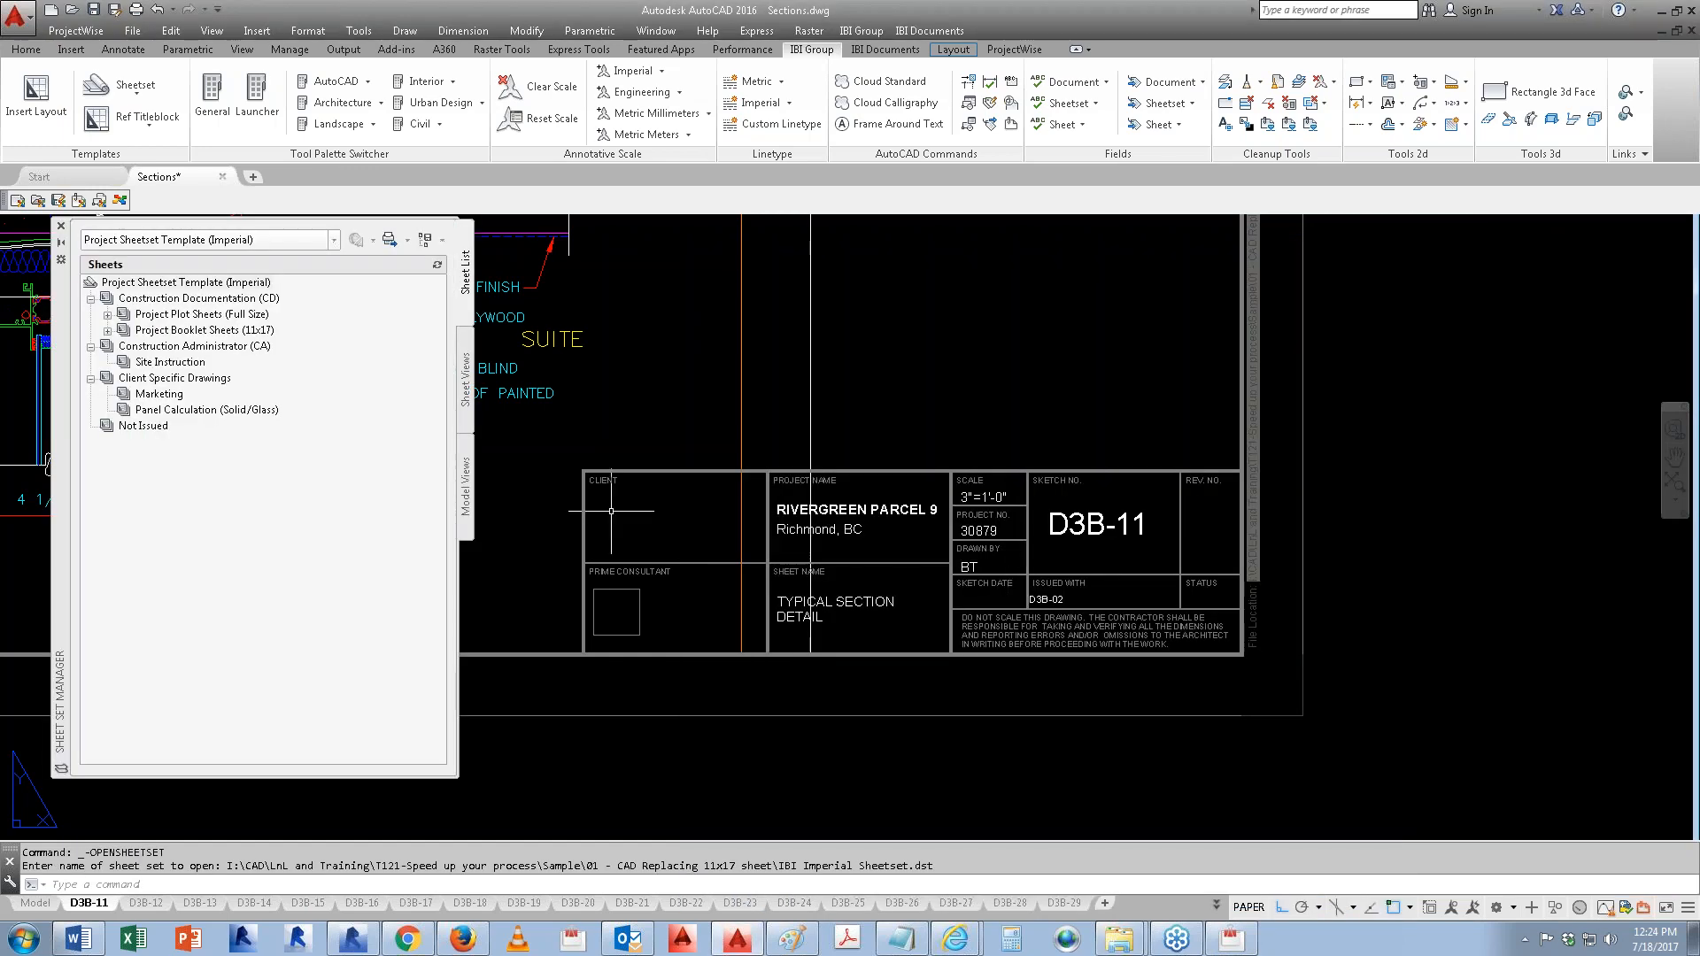
# Step: Open IBI Sheetset Templates (Imperial CTB).dwt from the Standards folder in the sheet set's model views
pyautogui.click(469, 496)
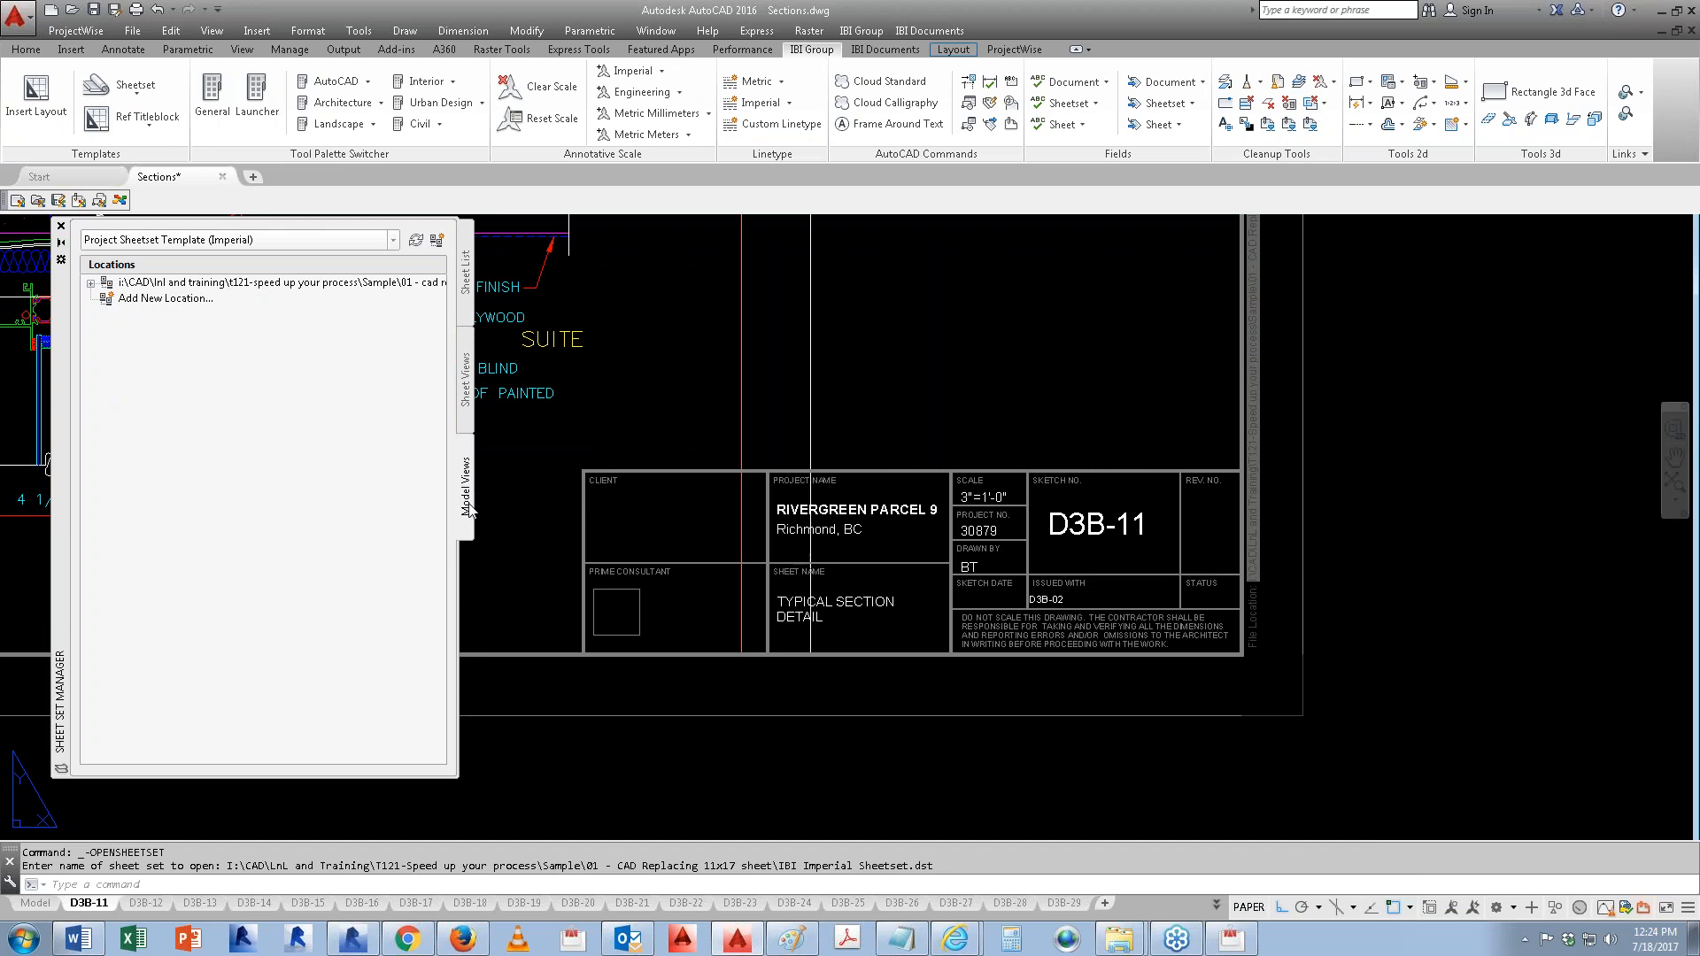
pyautogui.doubleClick(183, 283)
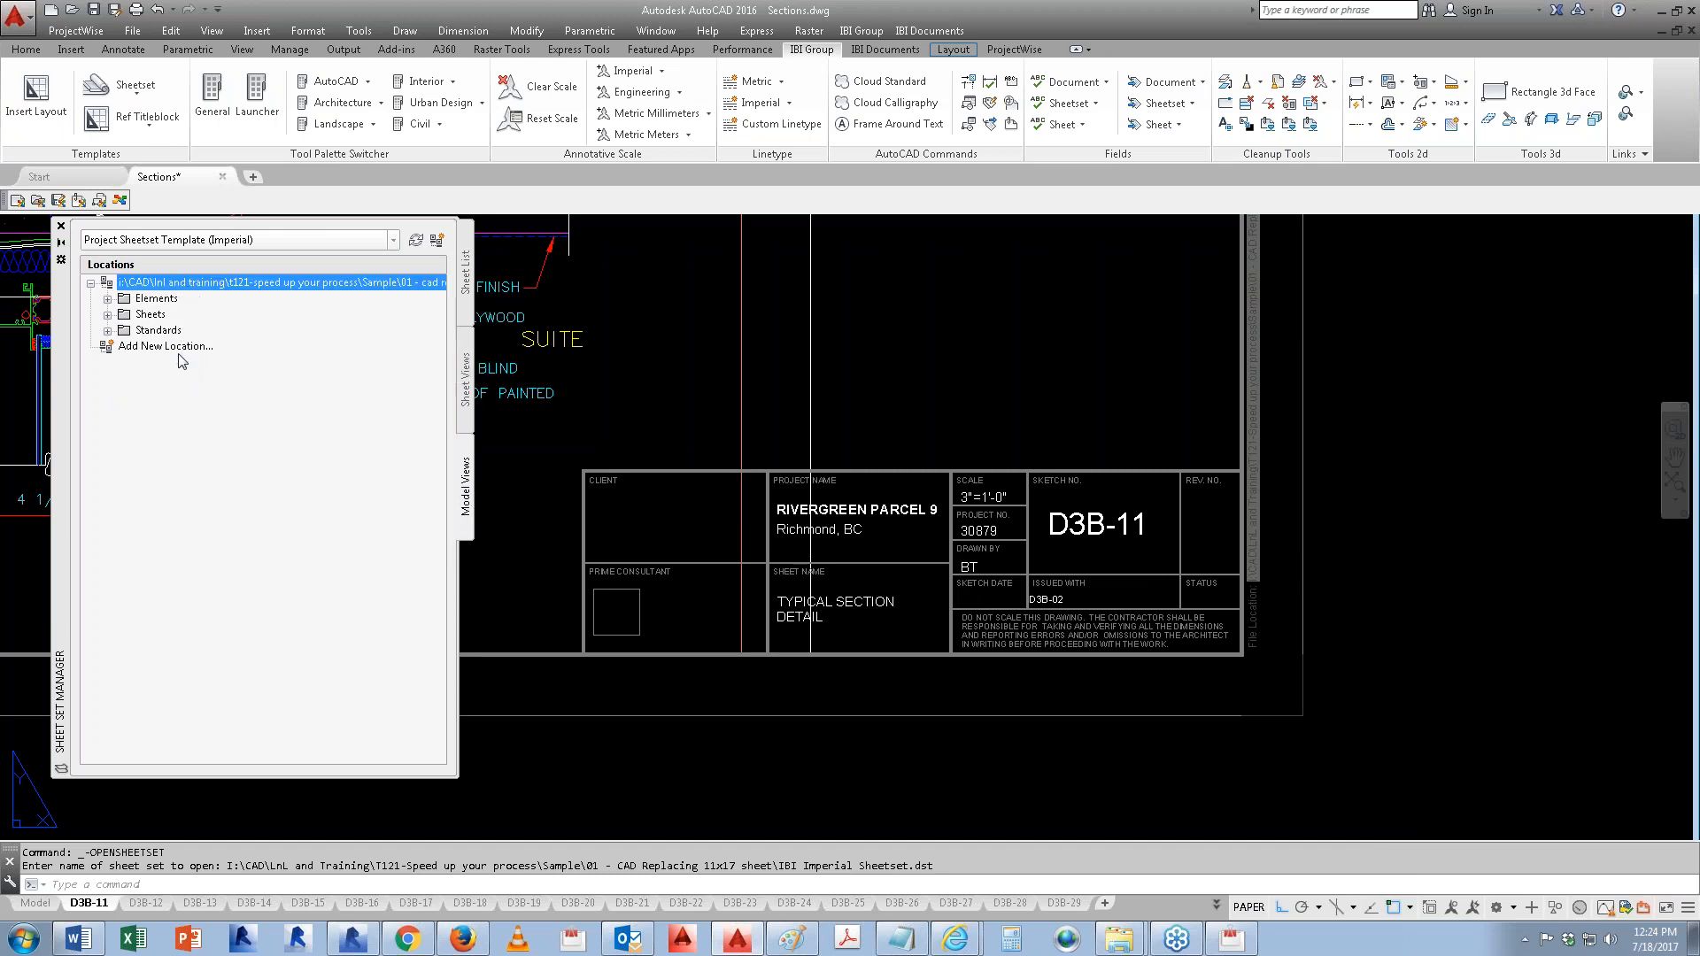
pyautogui.doubleClick(156, 332)
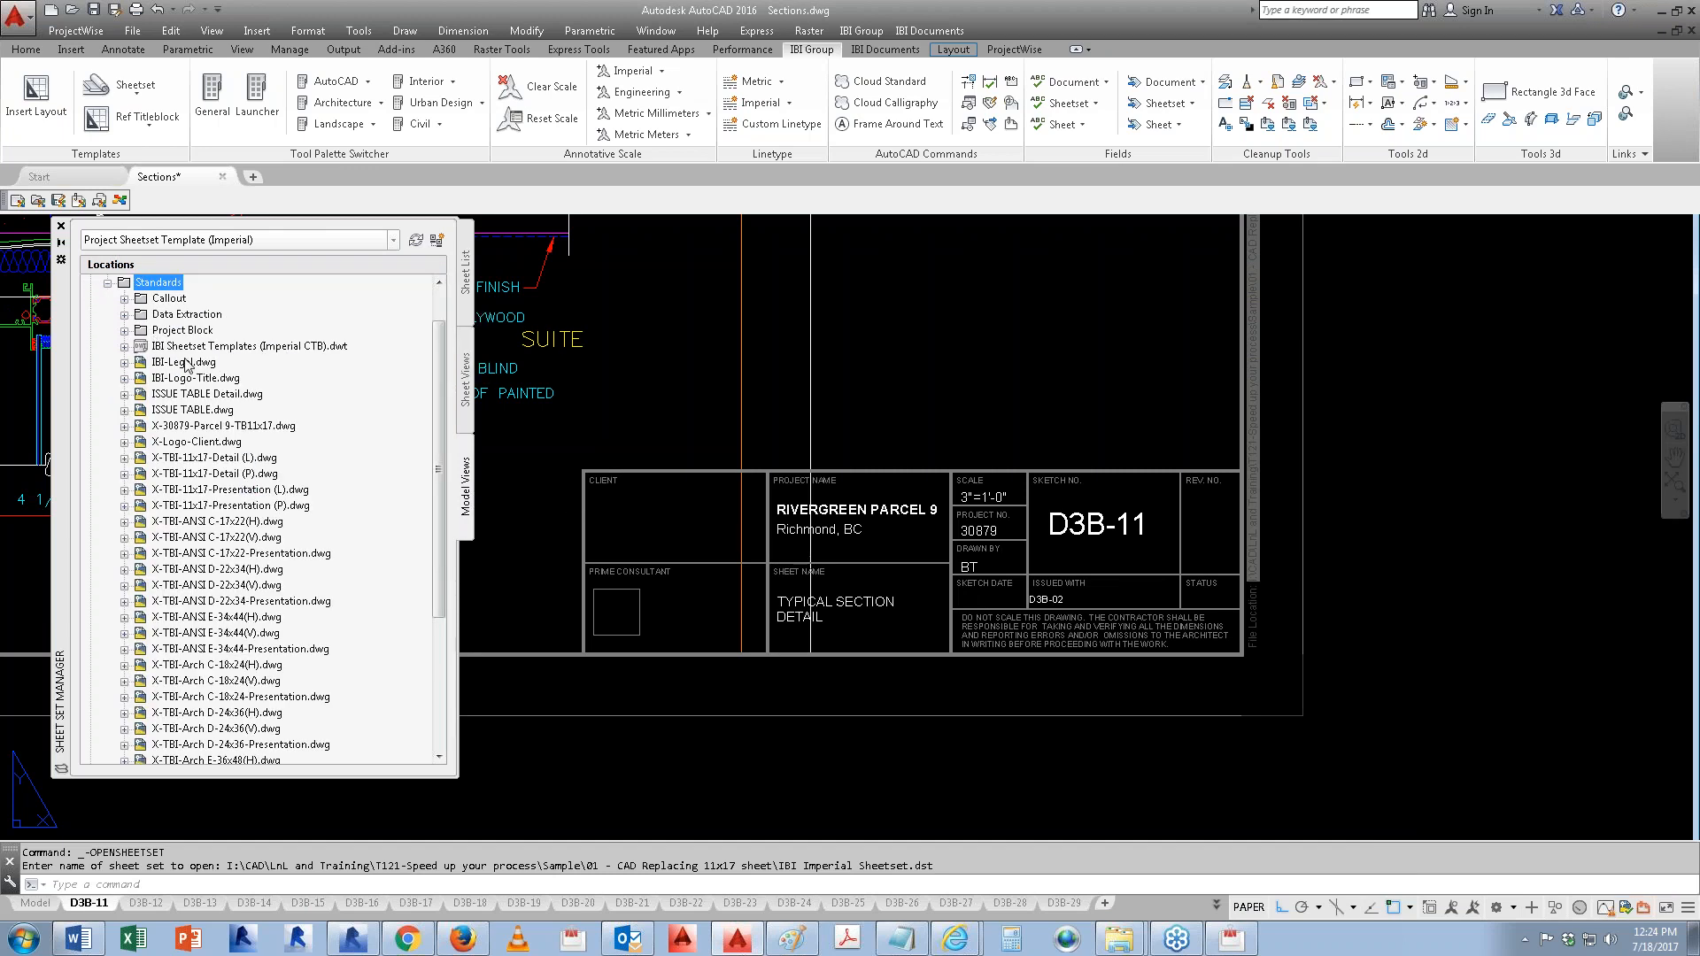
pyautogui.click(182, 347)
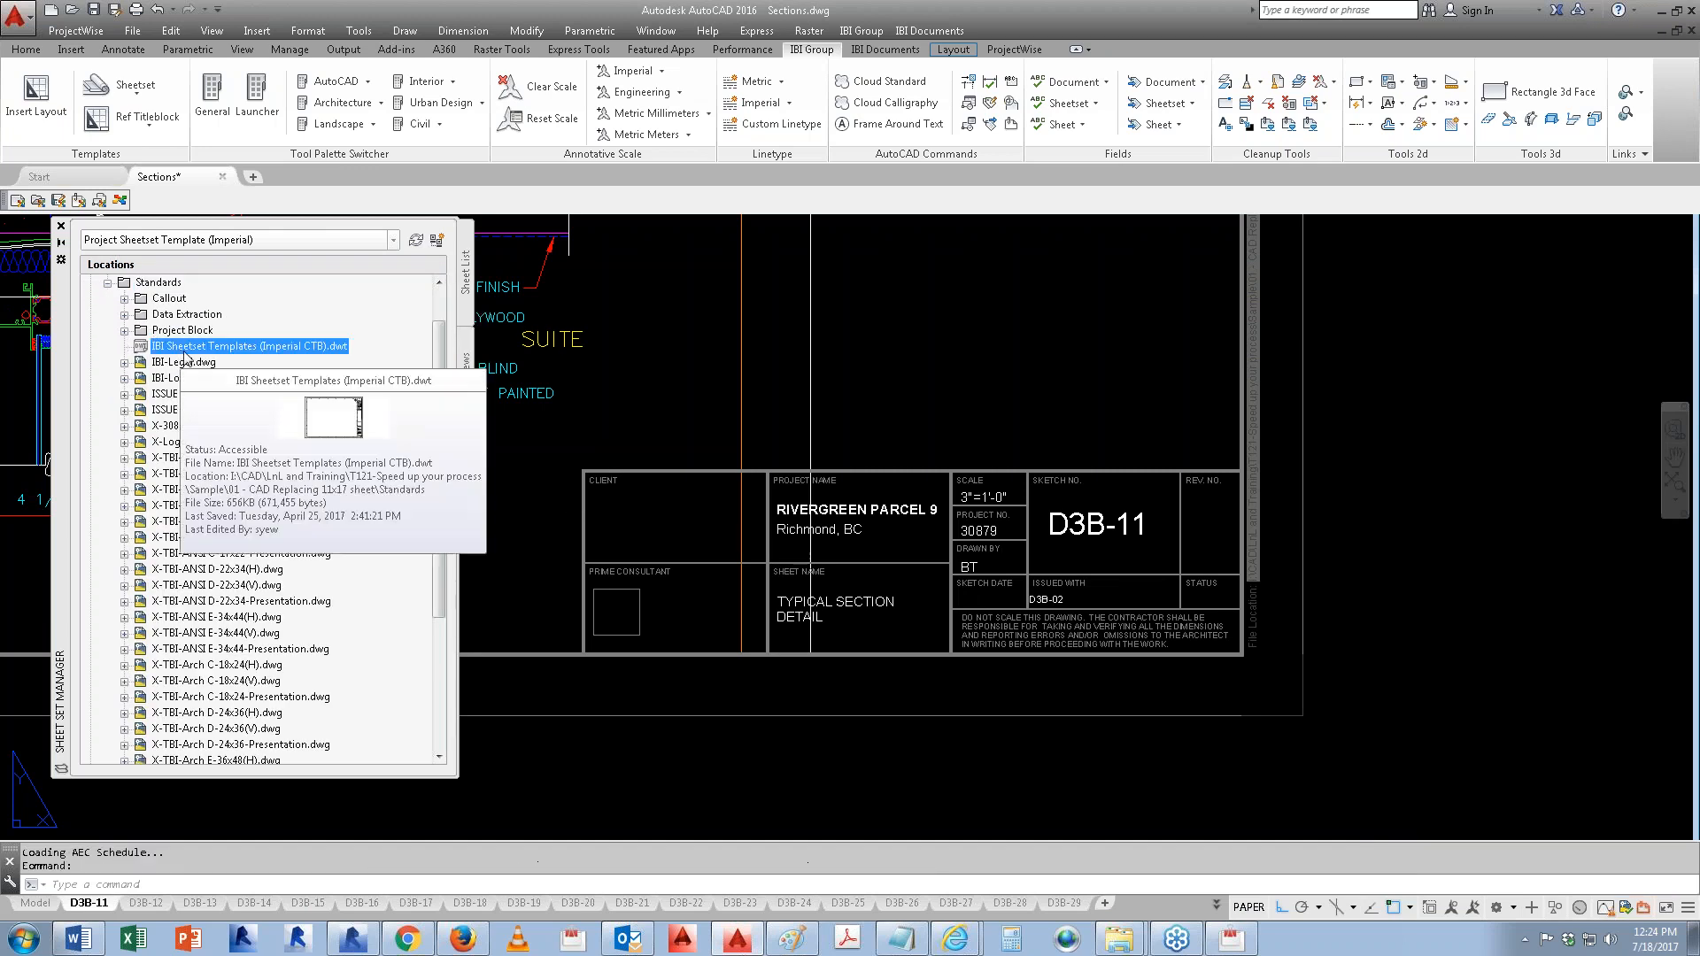
pyautogui.doubleClick(283, 348)
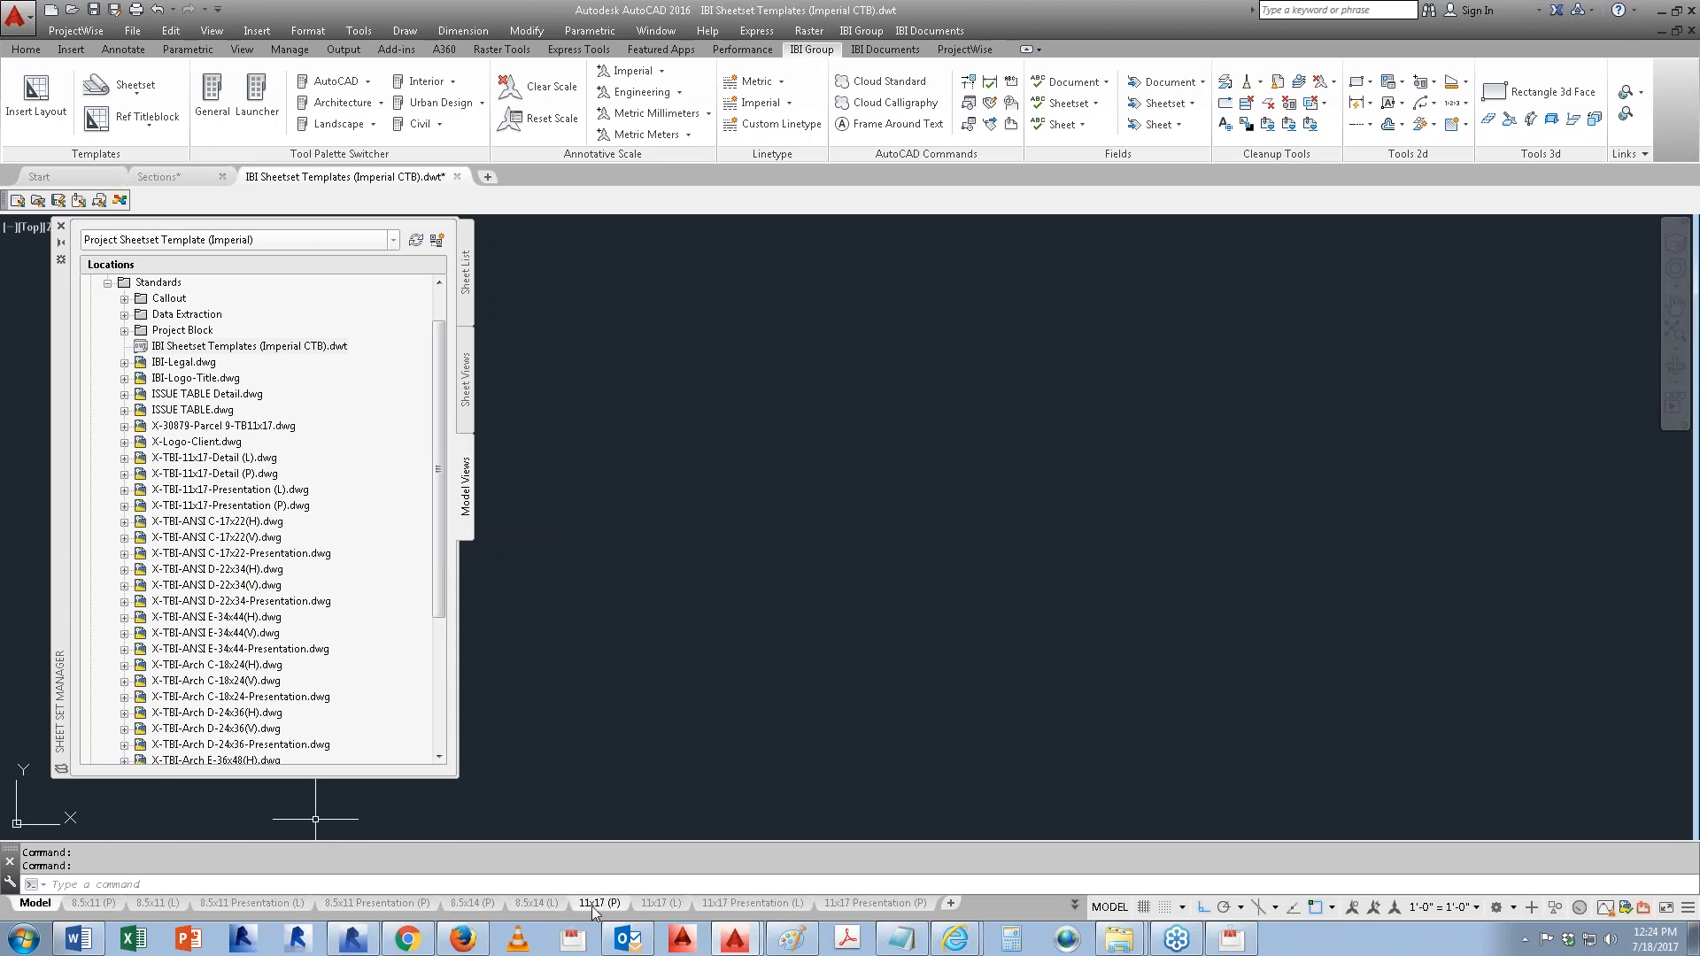
# Step: Copy the IBI logo and issues table xrefs from the template's 11x17 (L) layout with base point 0,0
pyautogui.click(660, 905)
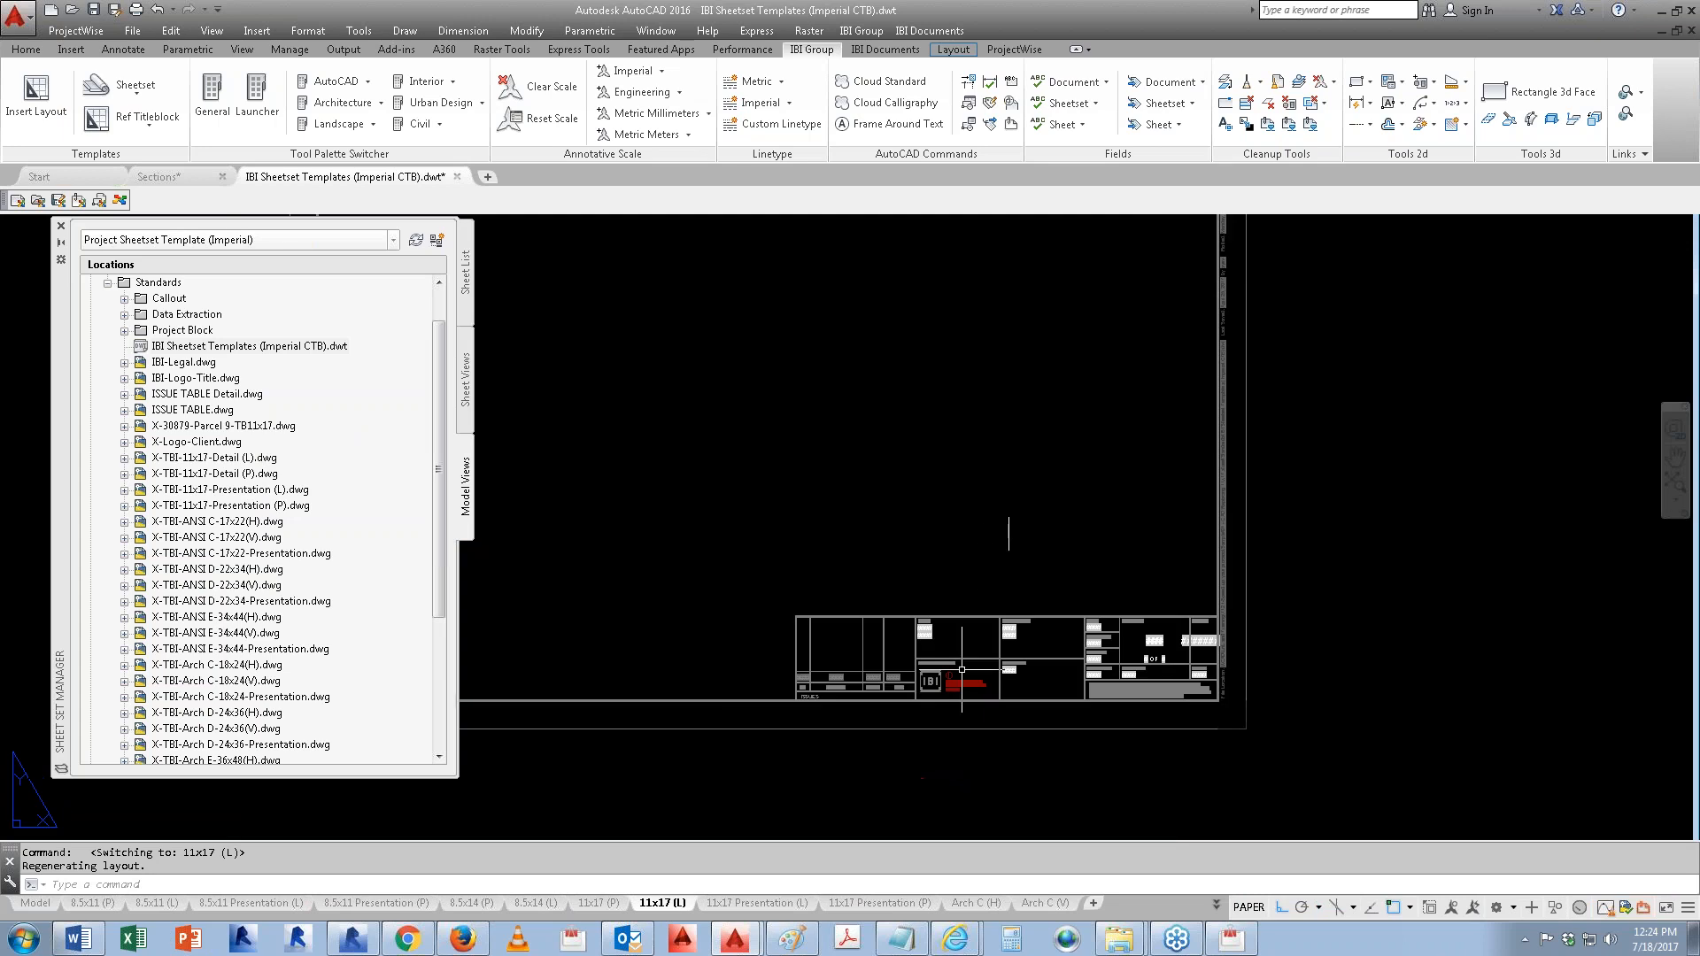
pyautogui.scroll(2, 962, 669)
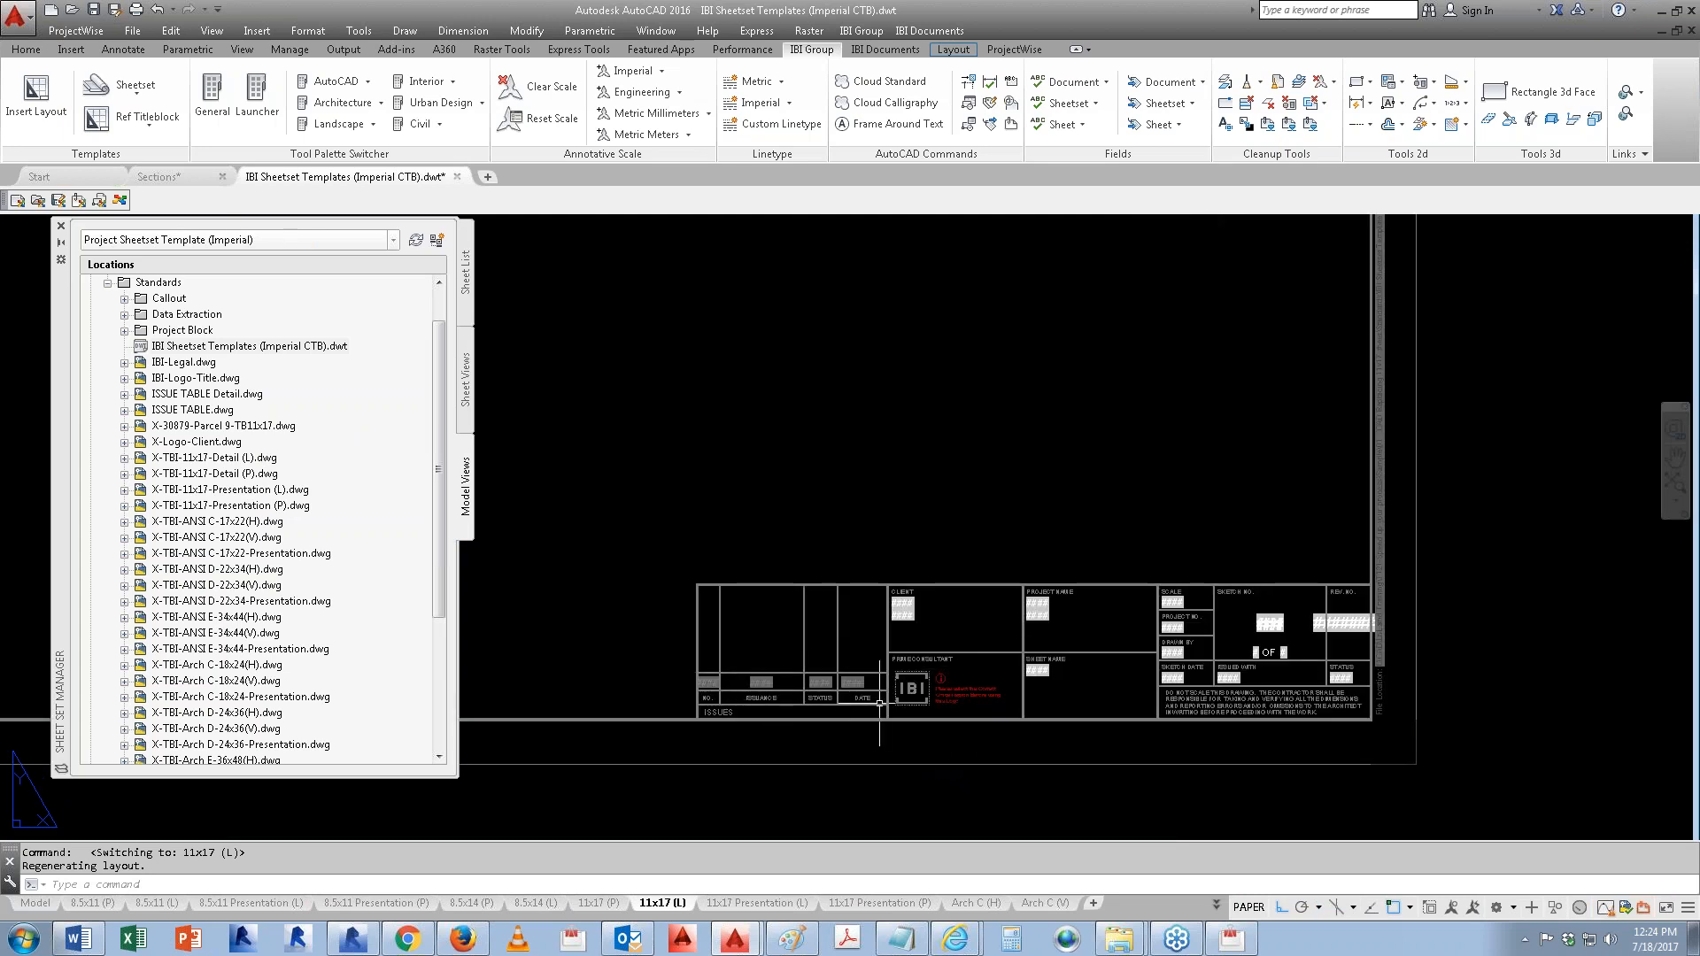
pyautogui.click(957, 693)
pyautogui.click(642, 546)
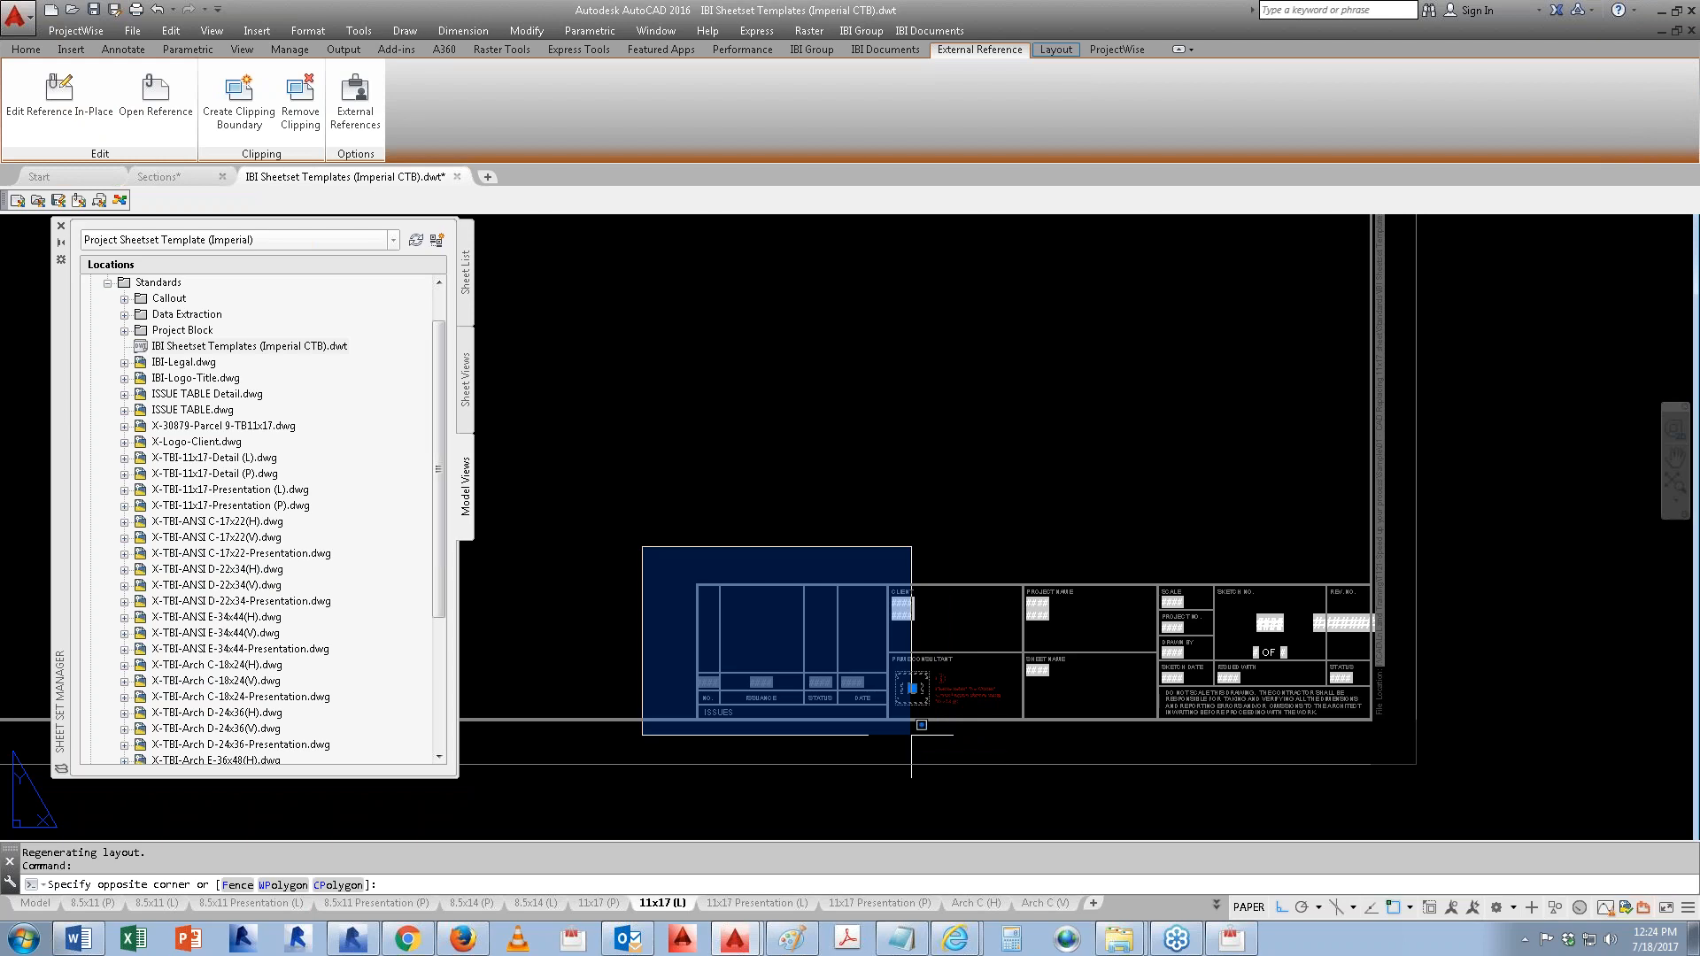
pyautogui.scroll(2, 890, 729)
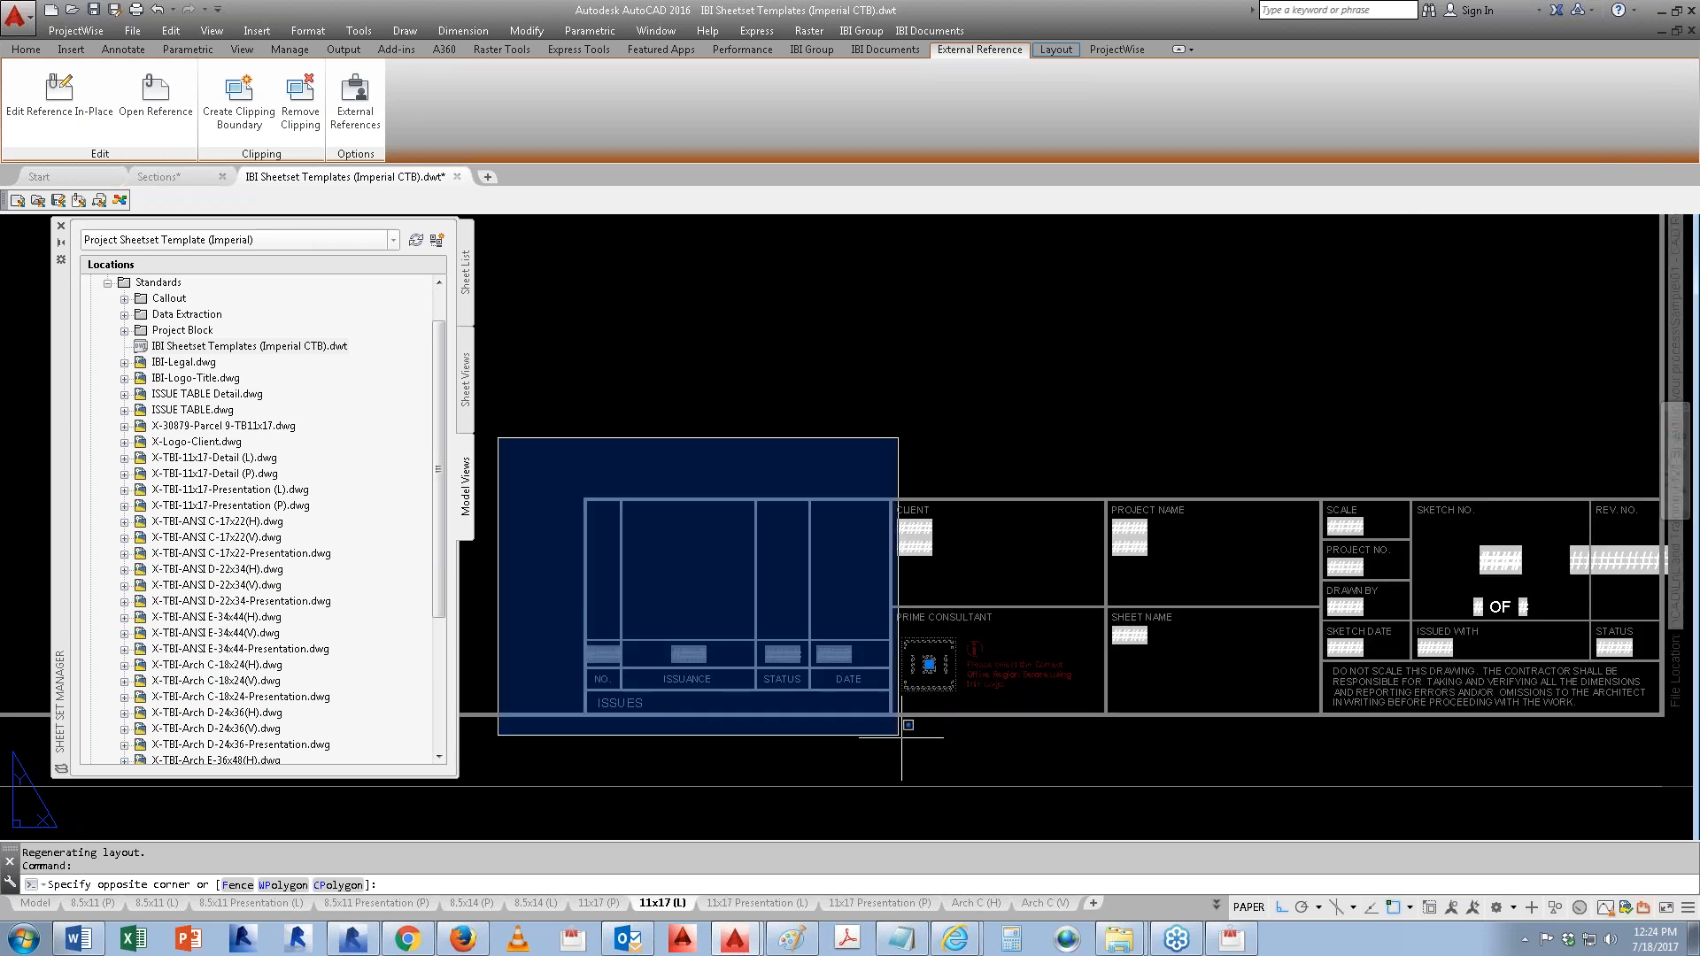
pyautogui.click(896, 729)
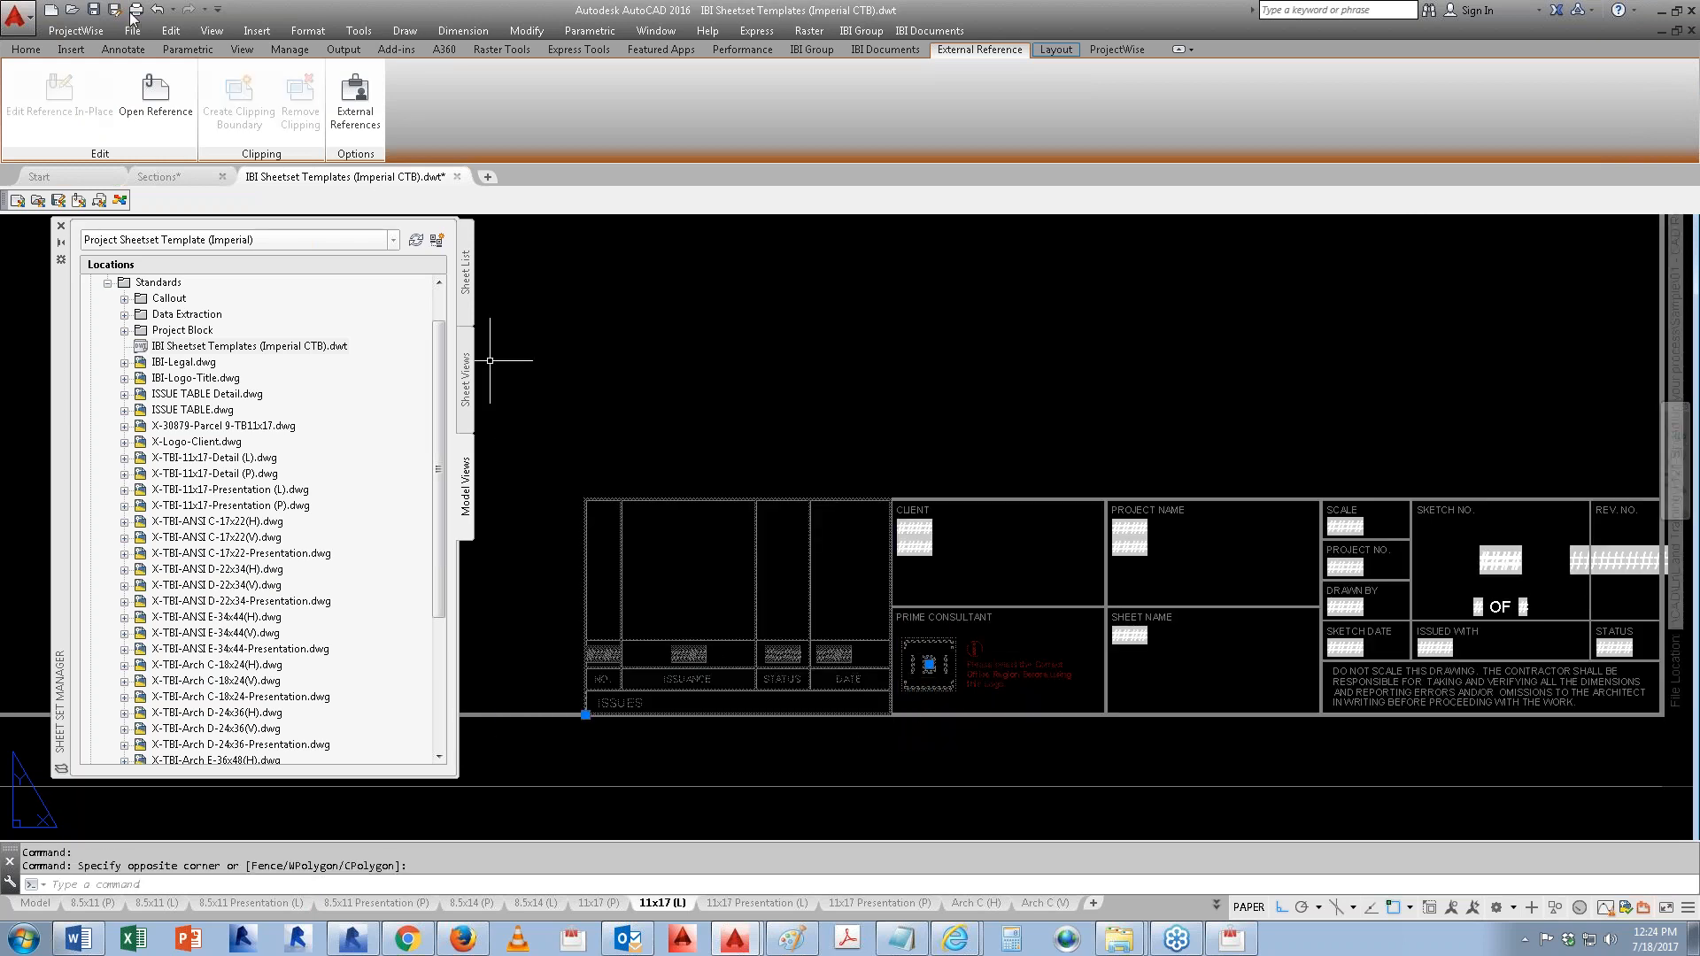
pyautogui.click(175, 33)
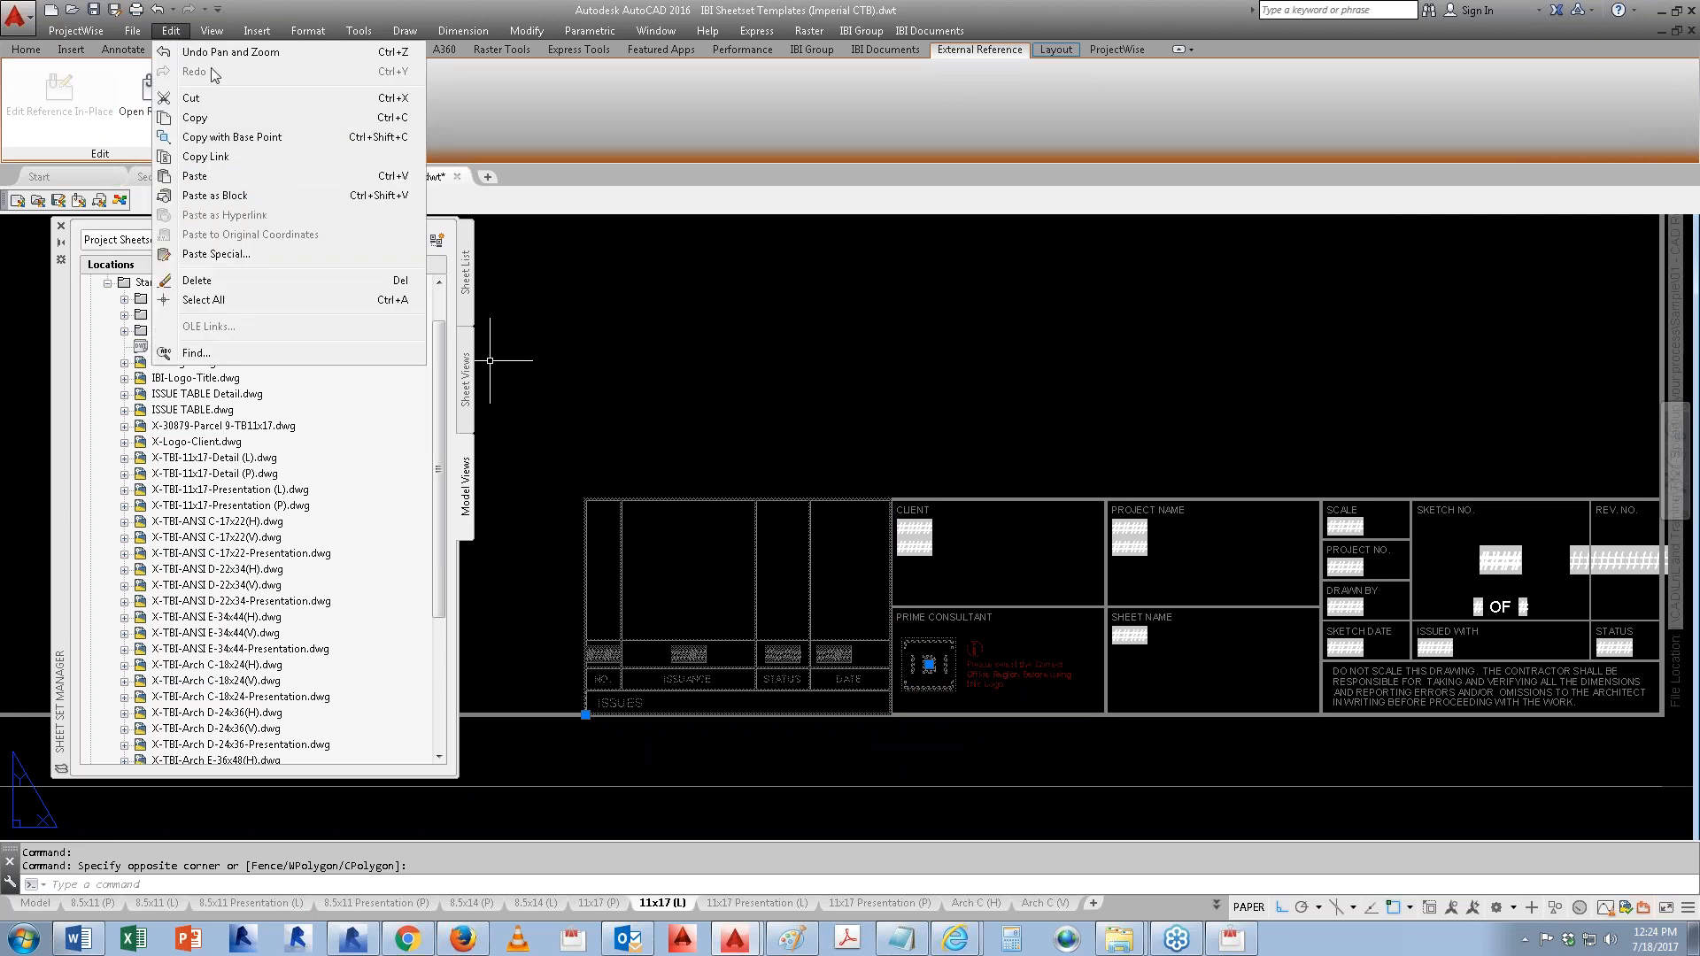
pyautogui.click(216, 140)
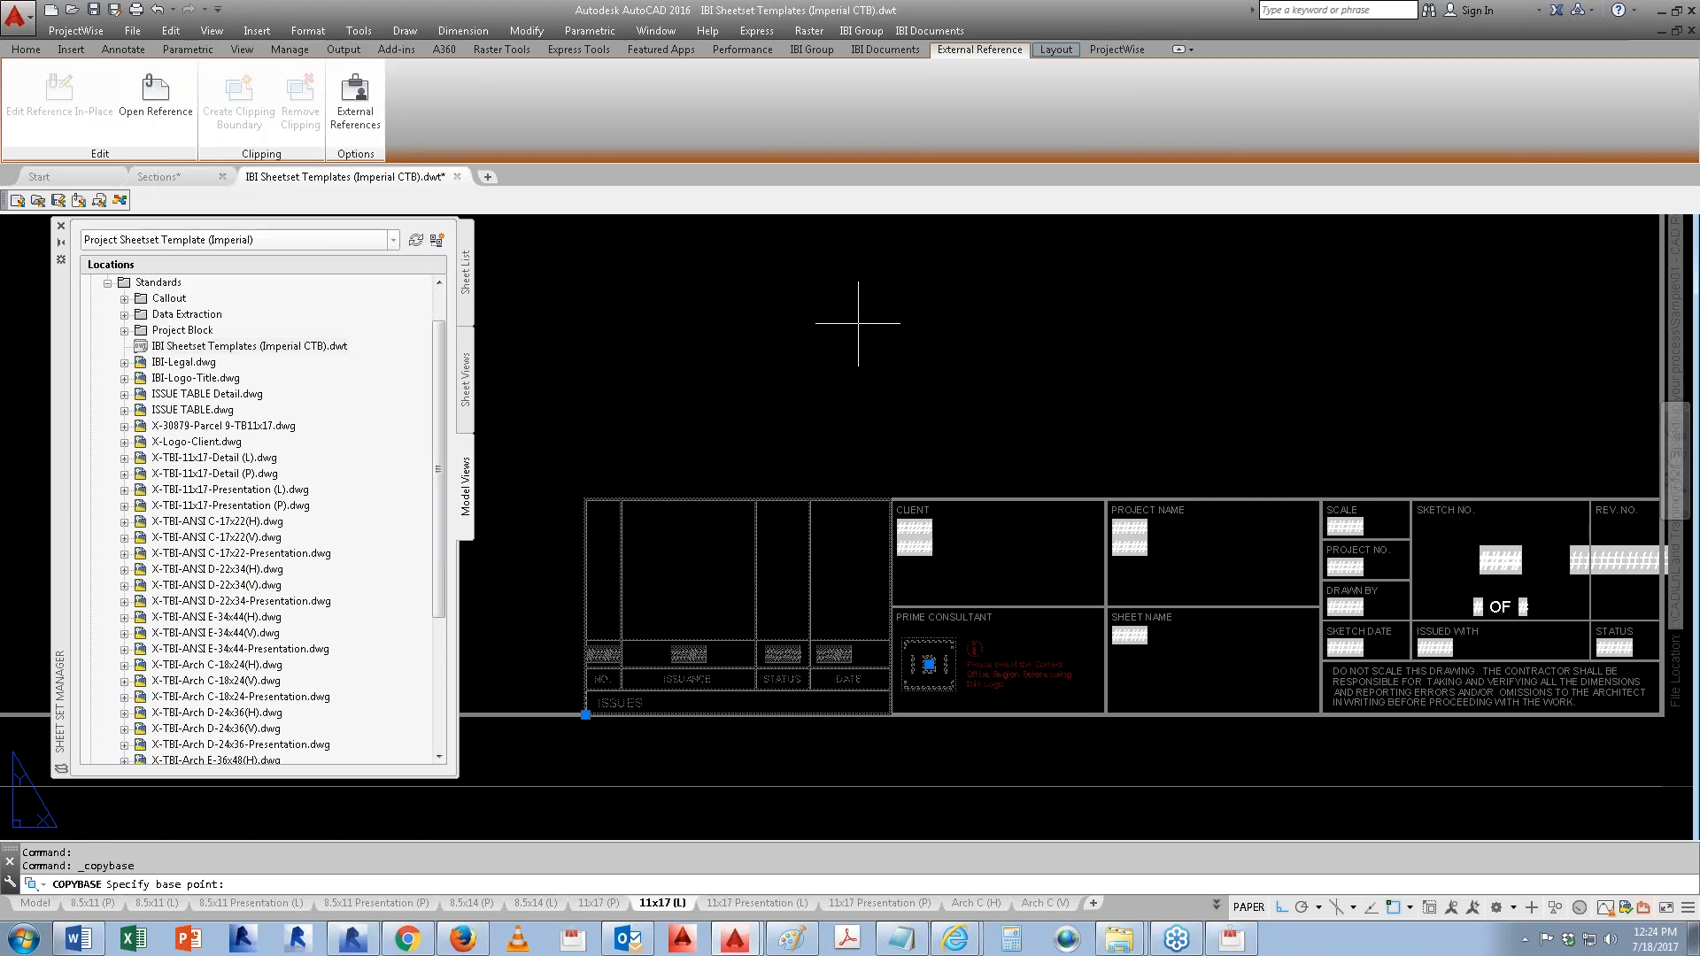
pyautogui.write('0,0')
pyautogui.press('Return')
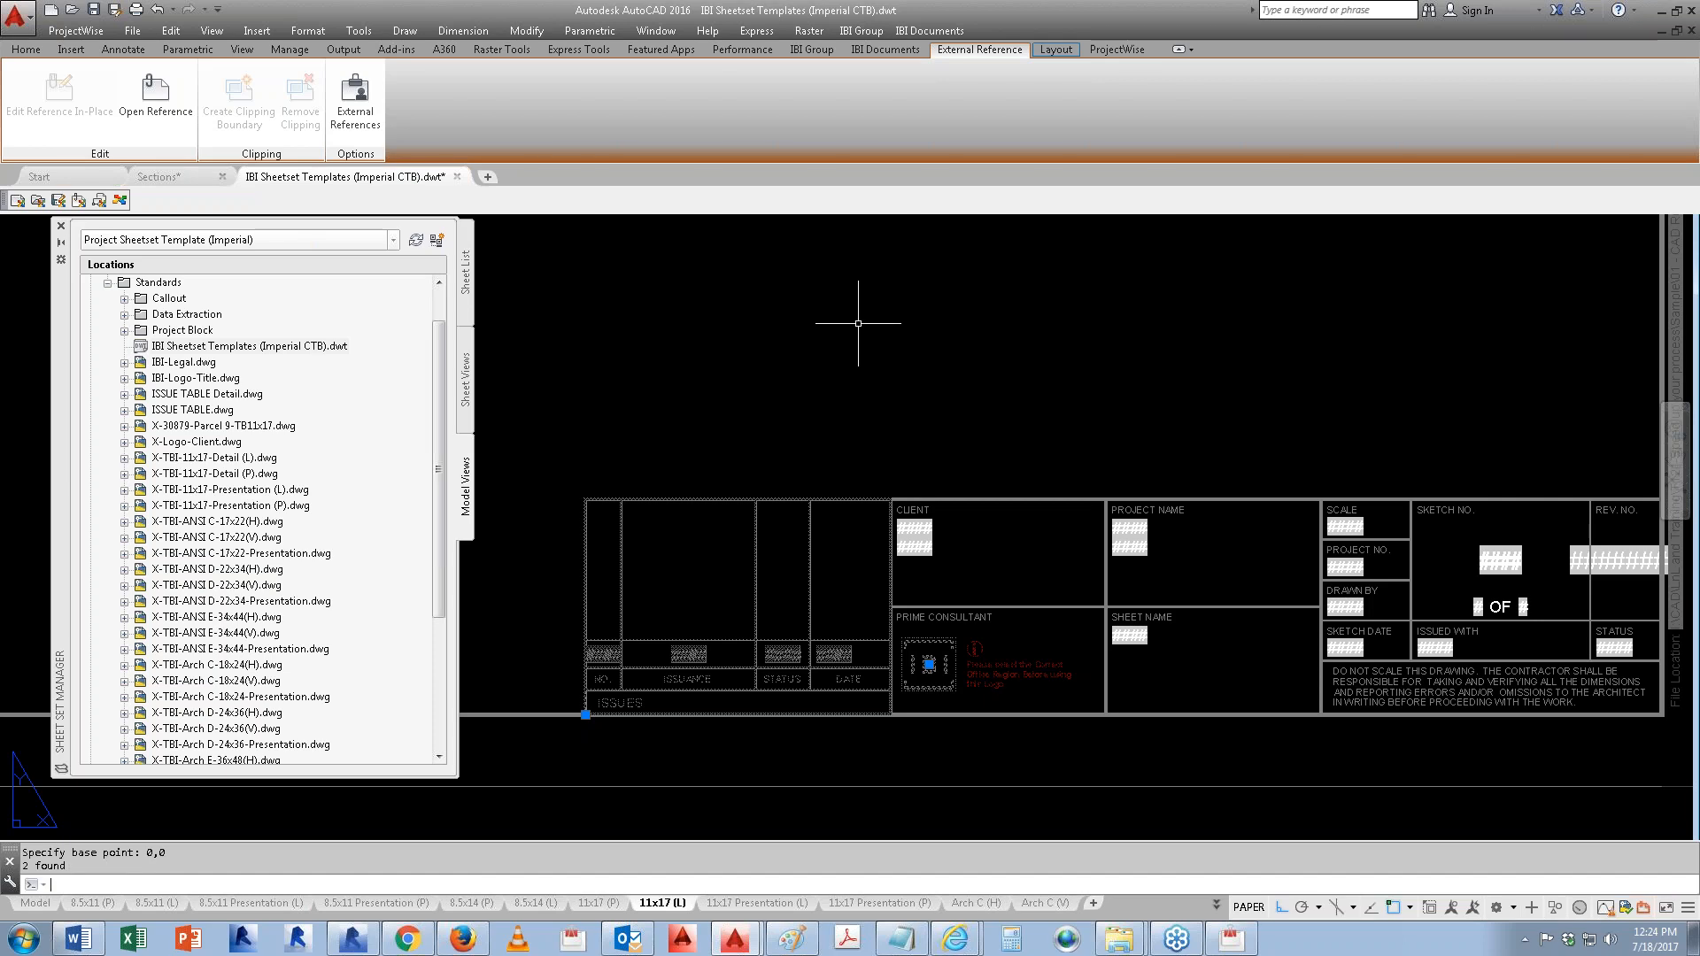
# Step: Paste the copied logo and issues table xrefs to their original coordinates on layout D3B-11 of Sections.dwg
pyautogui.click(159, 176)
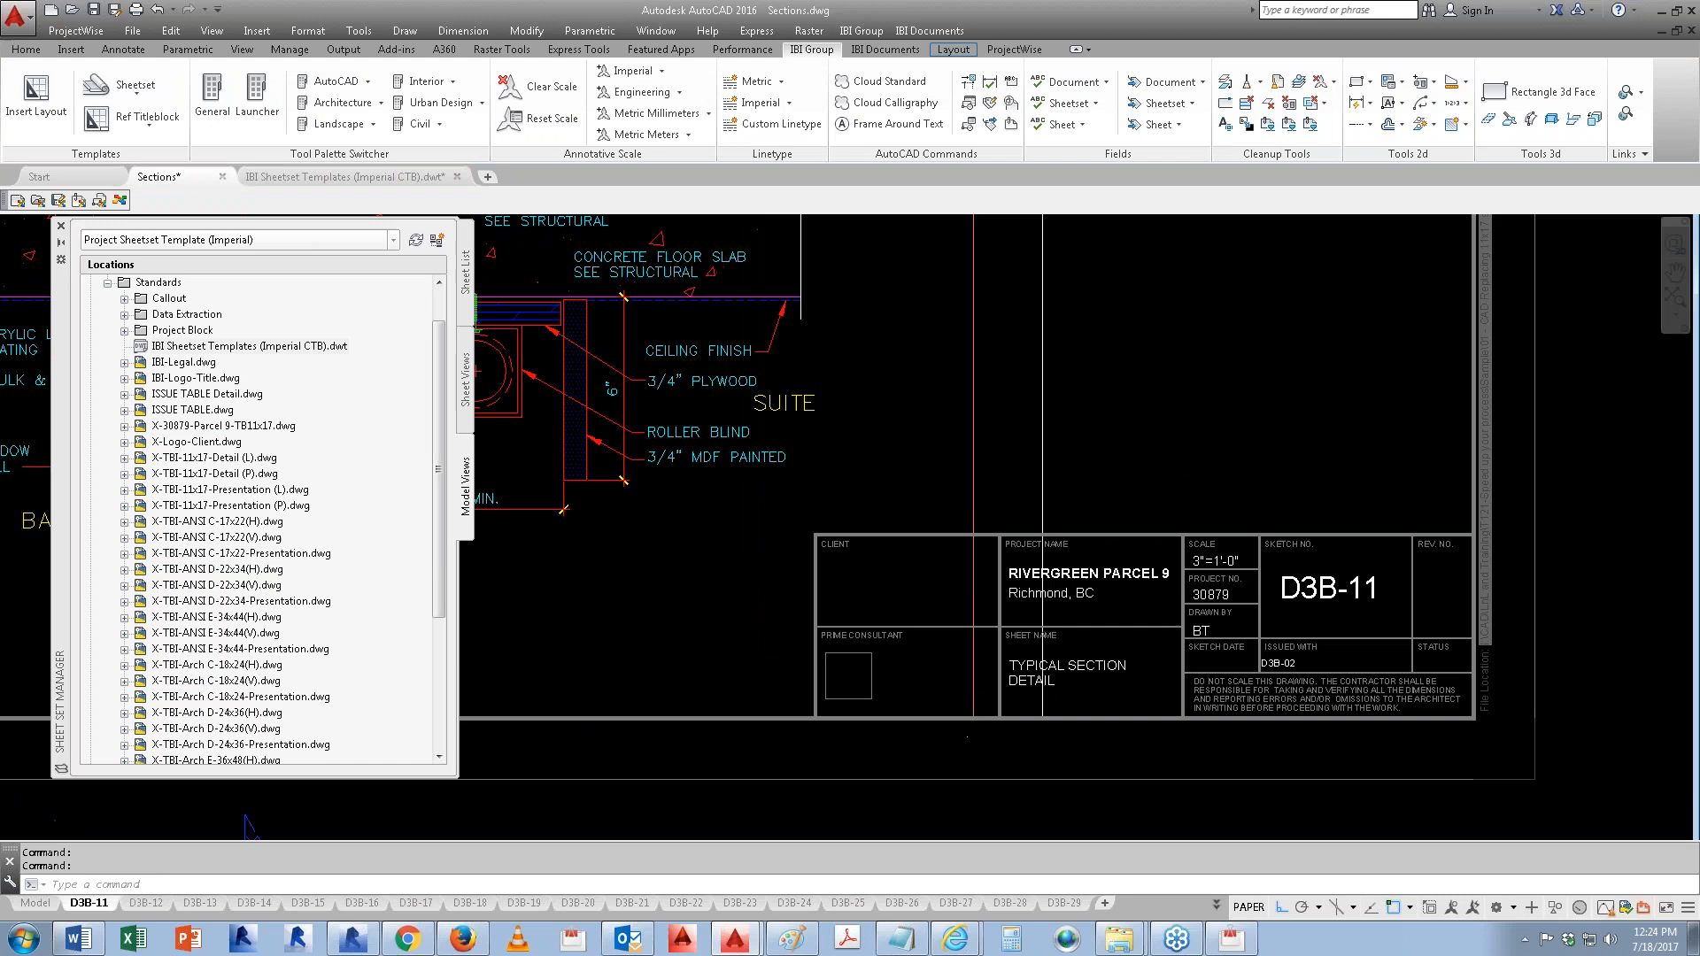
pyautogui.click(170, 31)
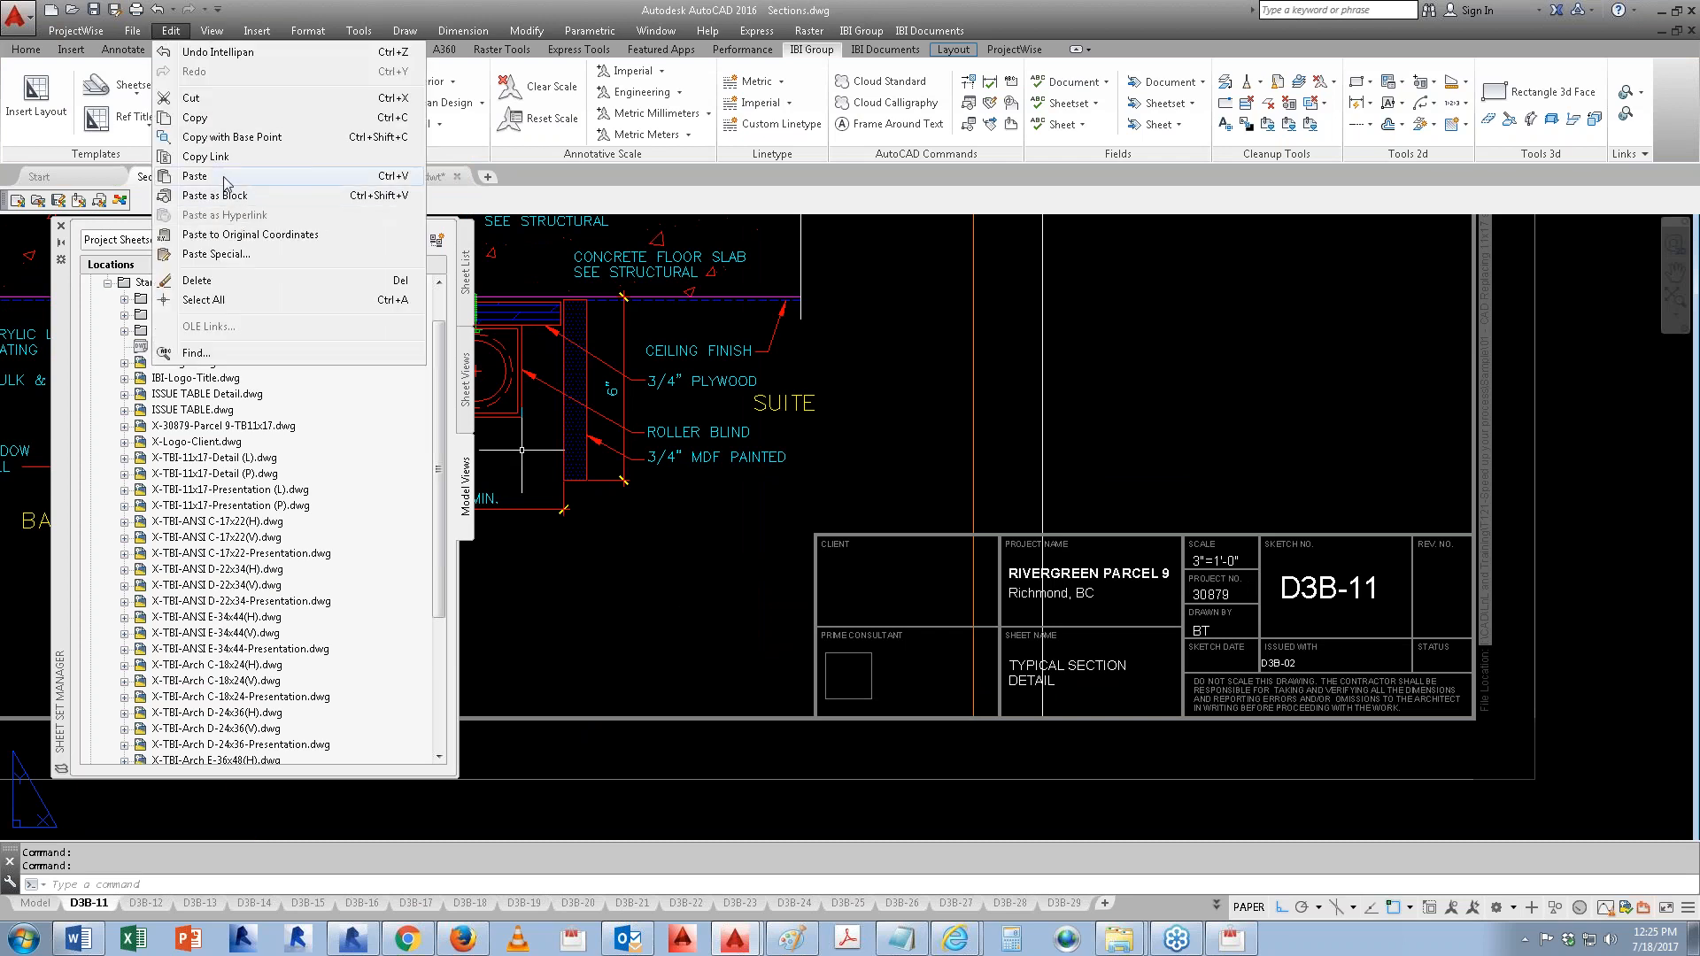
pyautogui.click(242, 235)
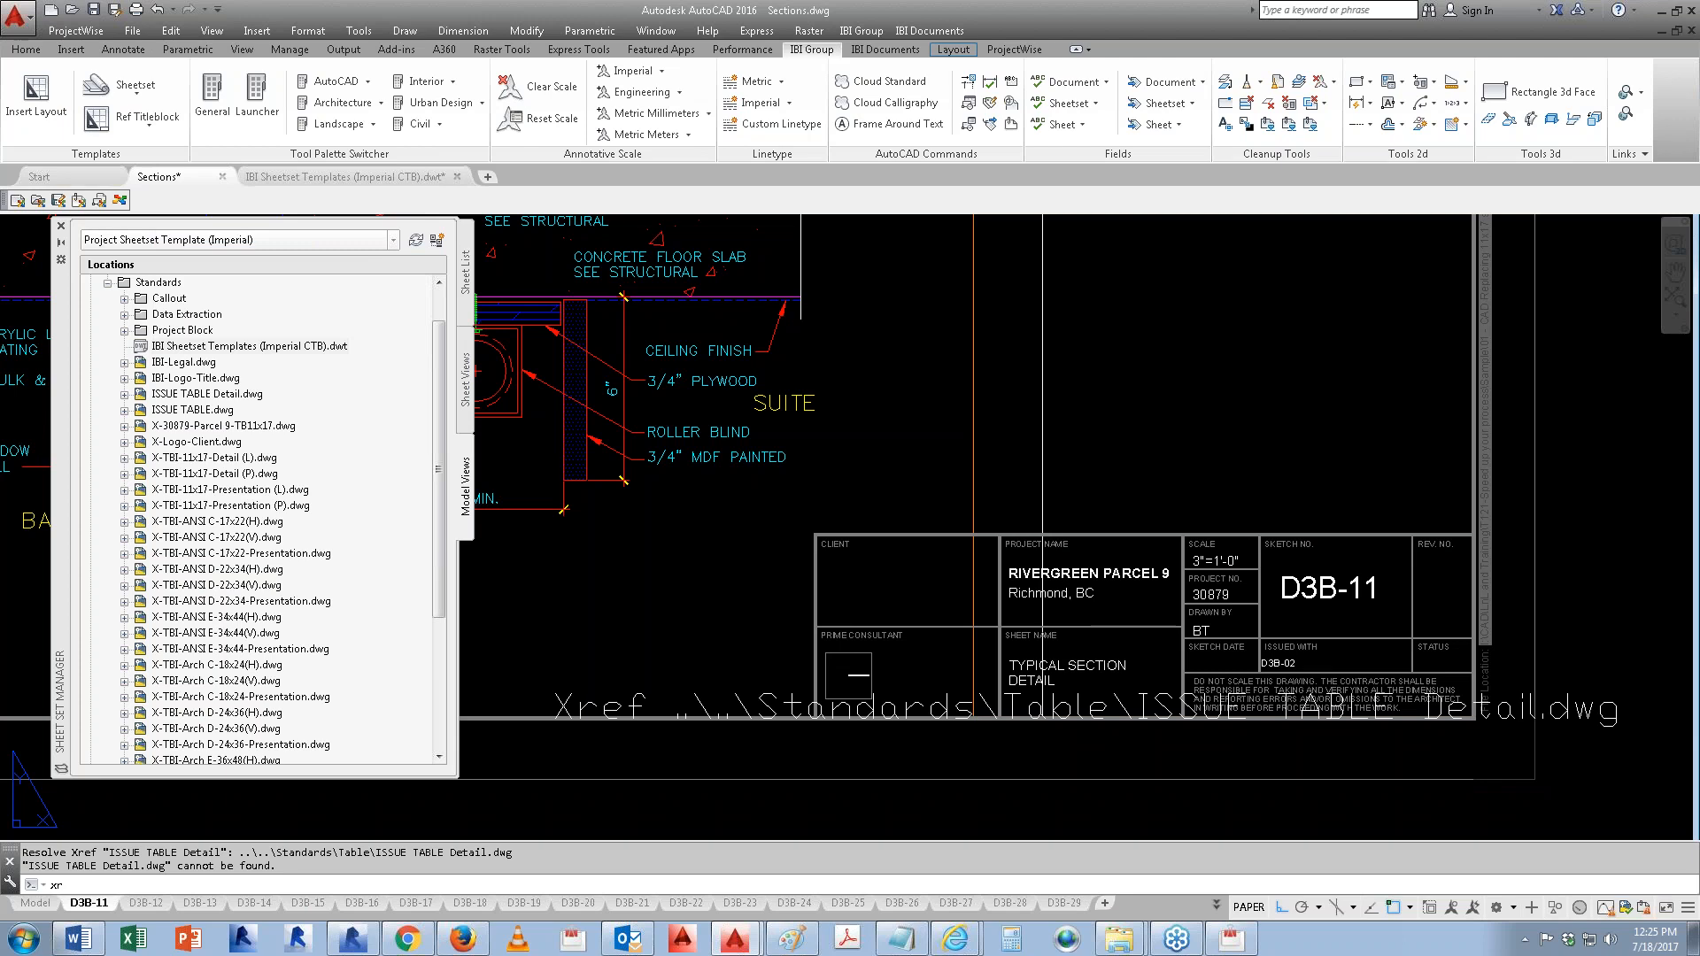
# Step: Try to set the ISSUE TABLE Detail xref's saved path to ..\Standards\Table\ISSUE TABLE Detail.dwg
pyautogui.press('Return')
pyautogui.click(91, 295)
pyautogui.click(124, 668)
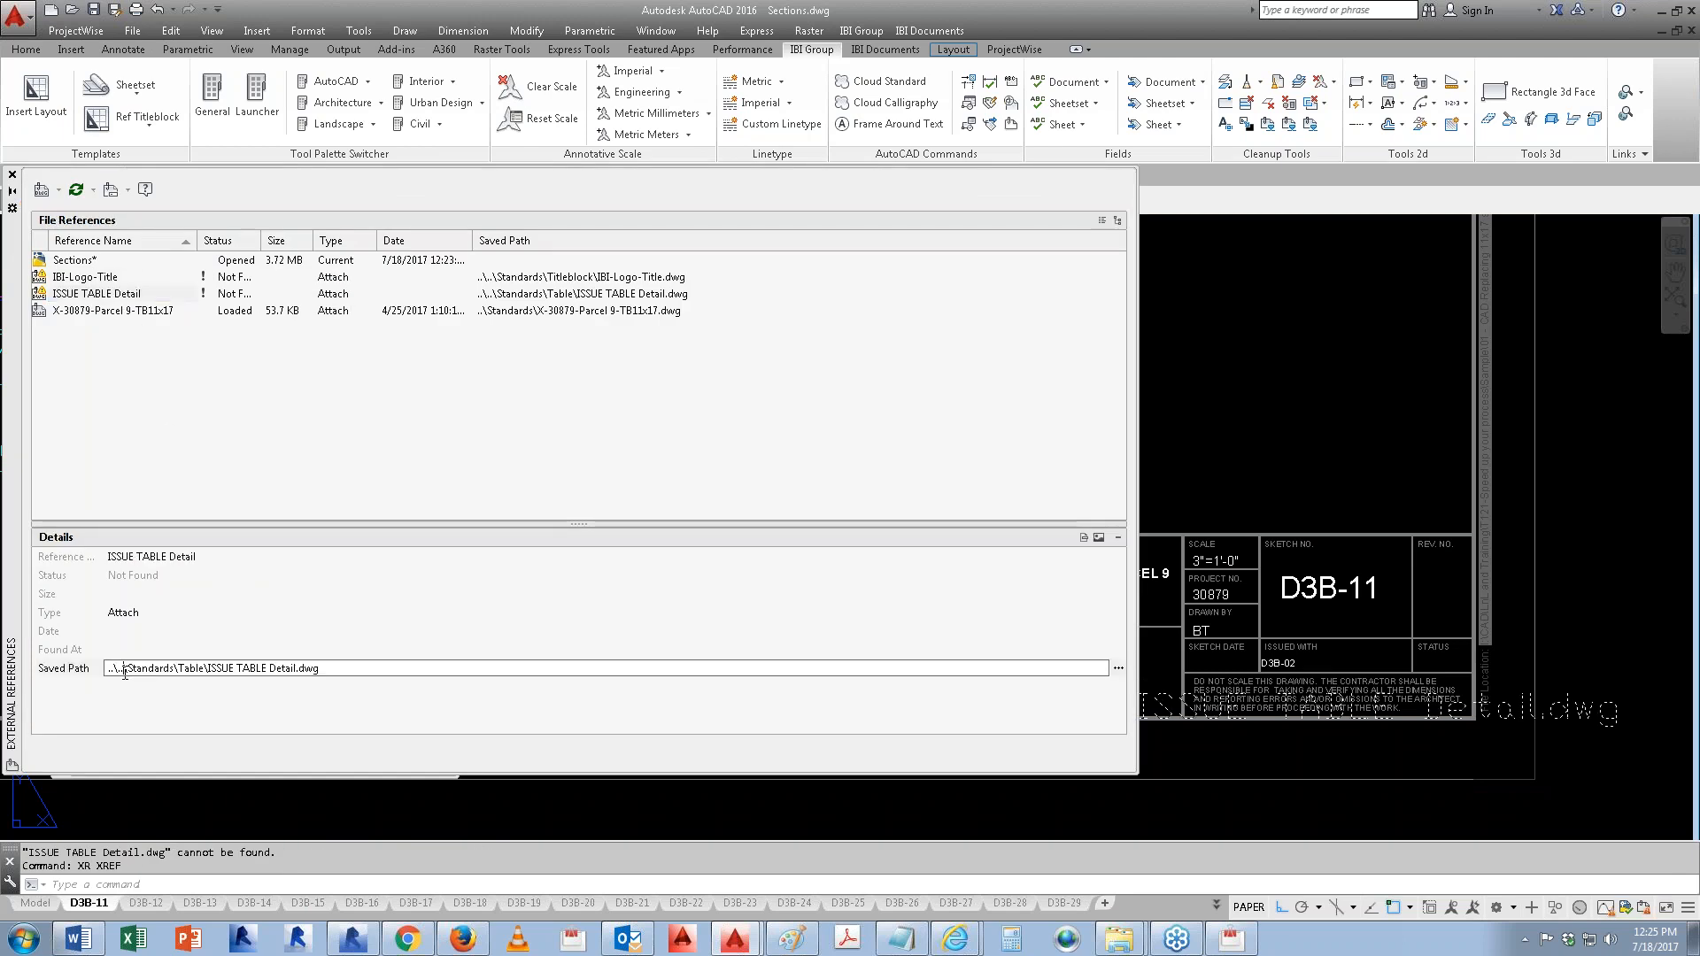
pyautogui.press('Delete')
pyautogui.press('Delete')
pyautogui.press('Return')
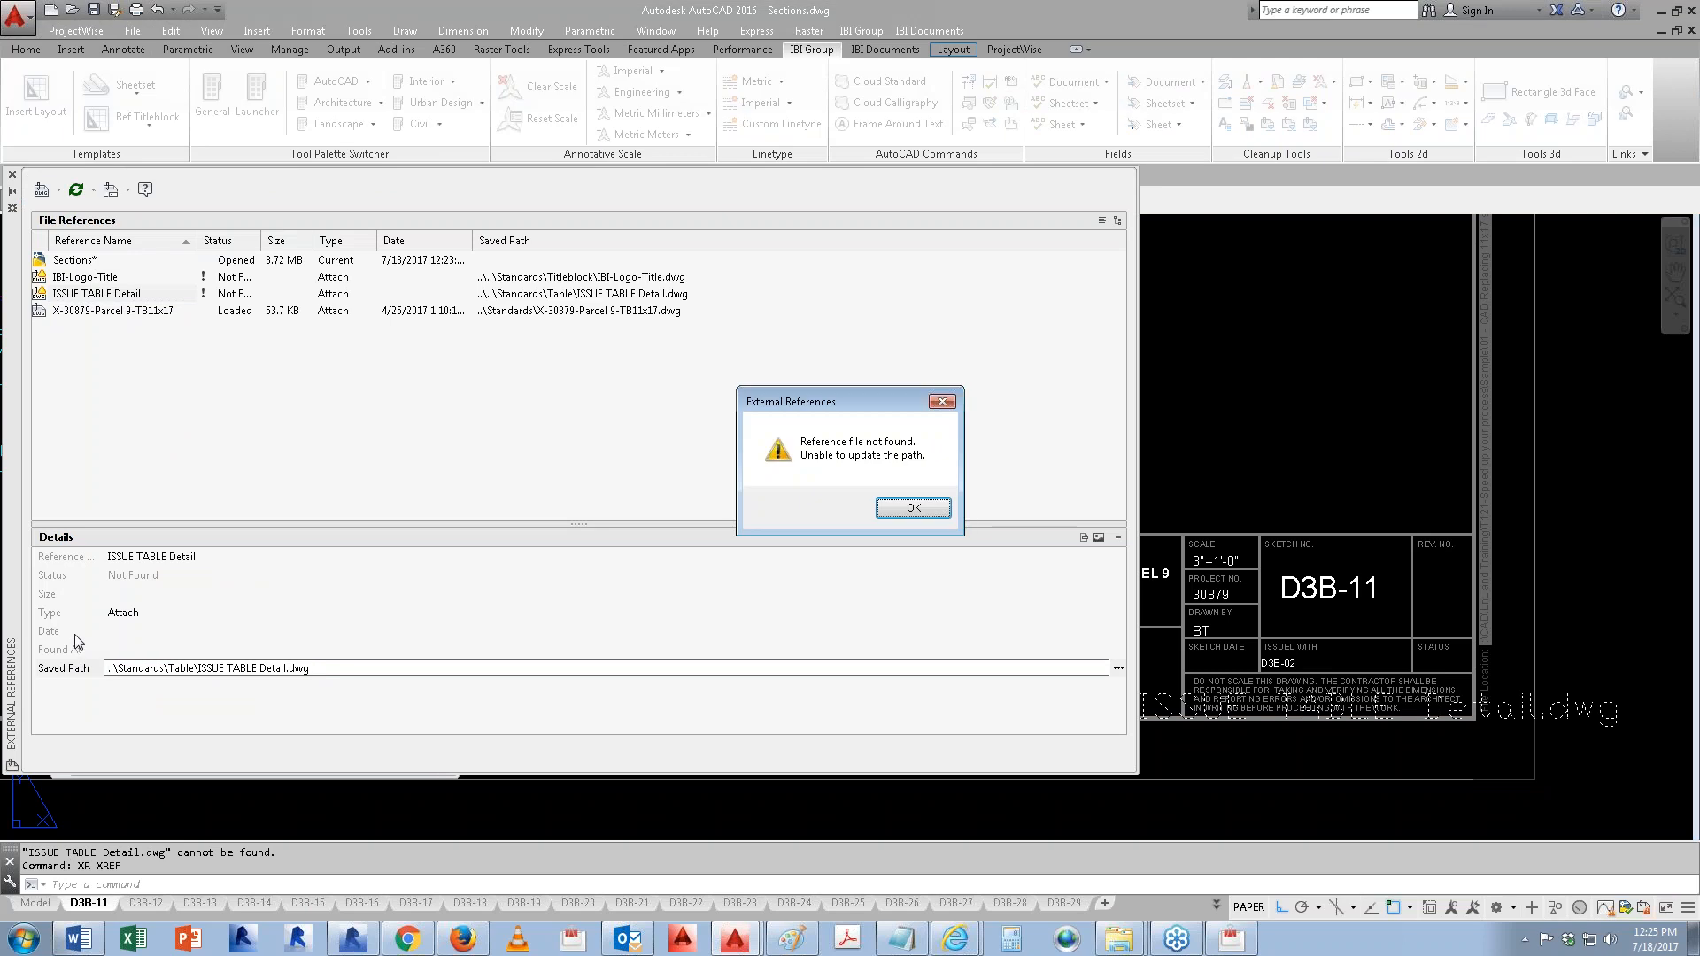
pyautogui.click(937, 514)
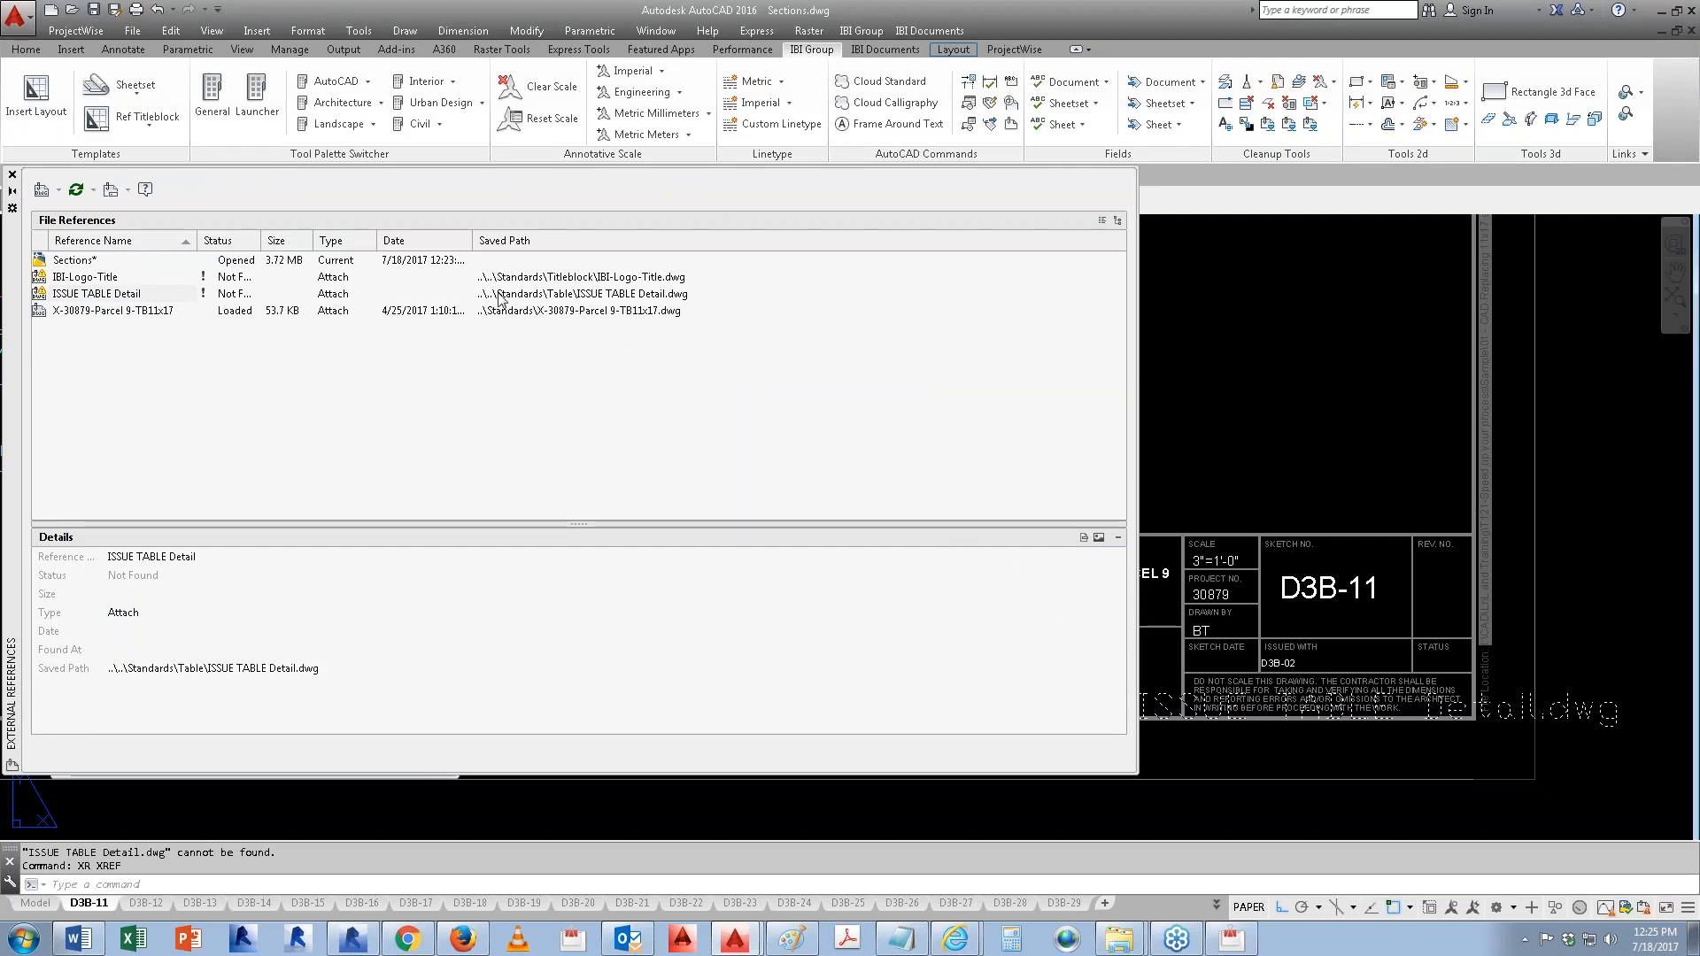
# Step: Try to set the IBI-Logo-Title xref's saved path to ..\Standards\Titleblock\IBI-Logo-Title.dwg, and close the external references list
pyautogui.click(227, 281)
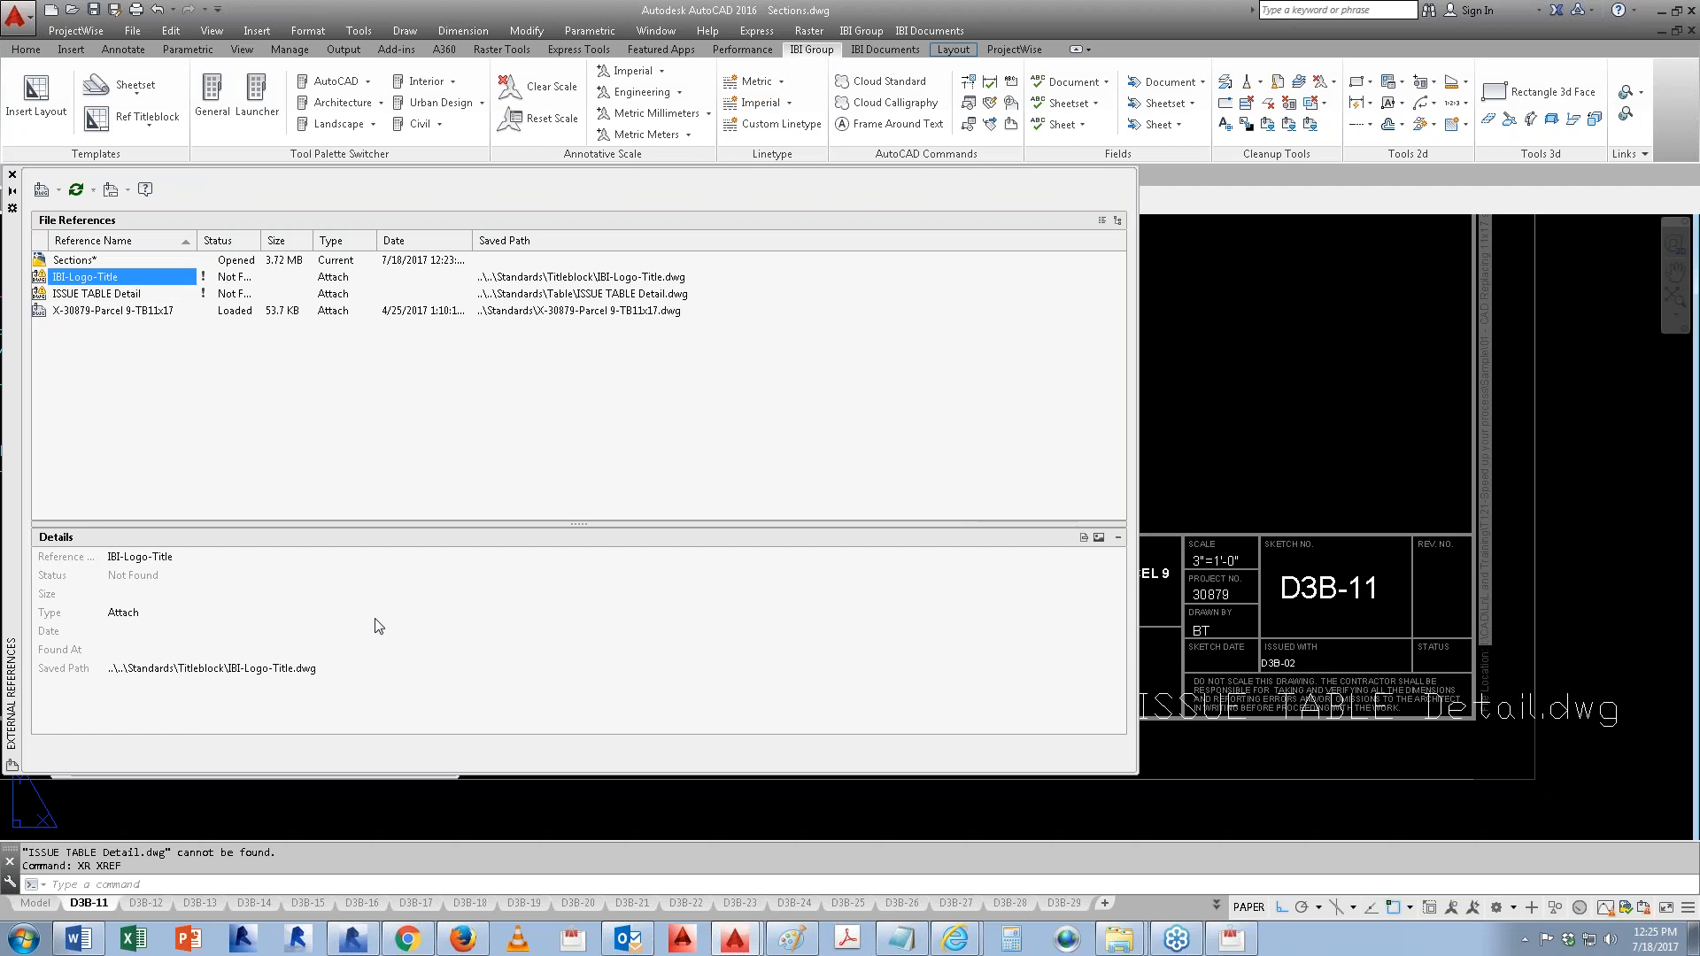
pyautogui.click(124, 670)
pyautogui.press('Home')
pyautogui.press('Delete')
pyautogui.press('Delete')
pyautogui.press('Delete')
pyautogui.press('Delete')
pyautogui.press('Delete')
pyautogui.press('Delete')
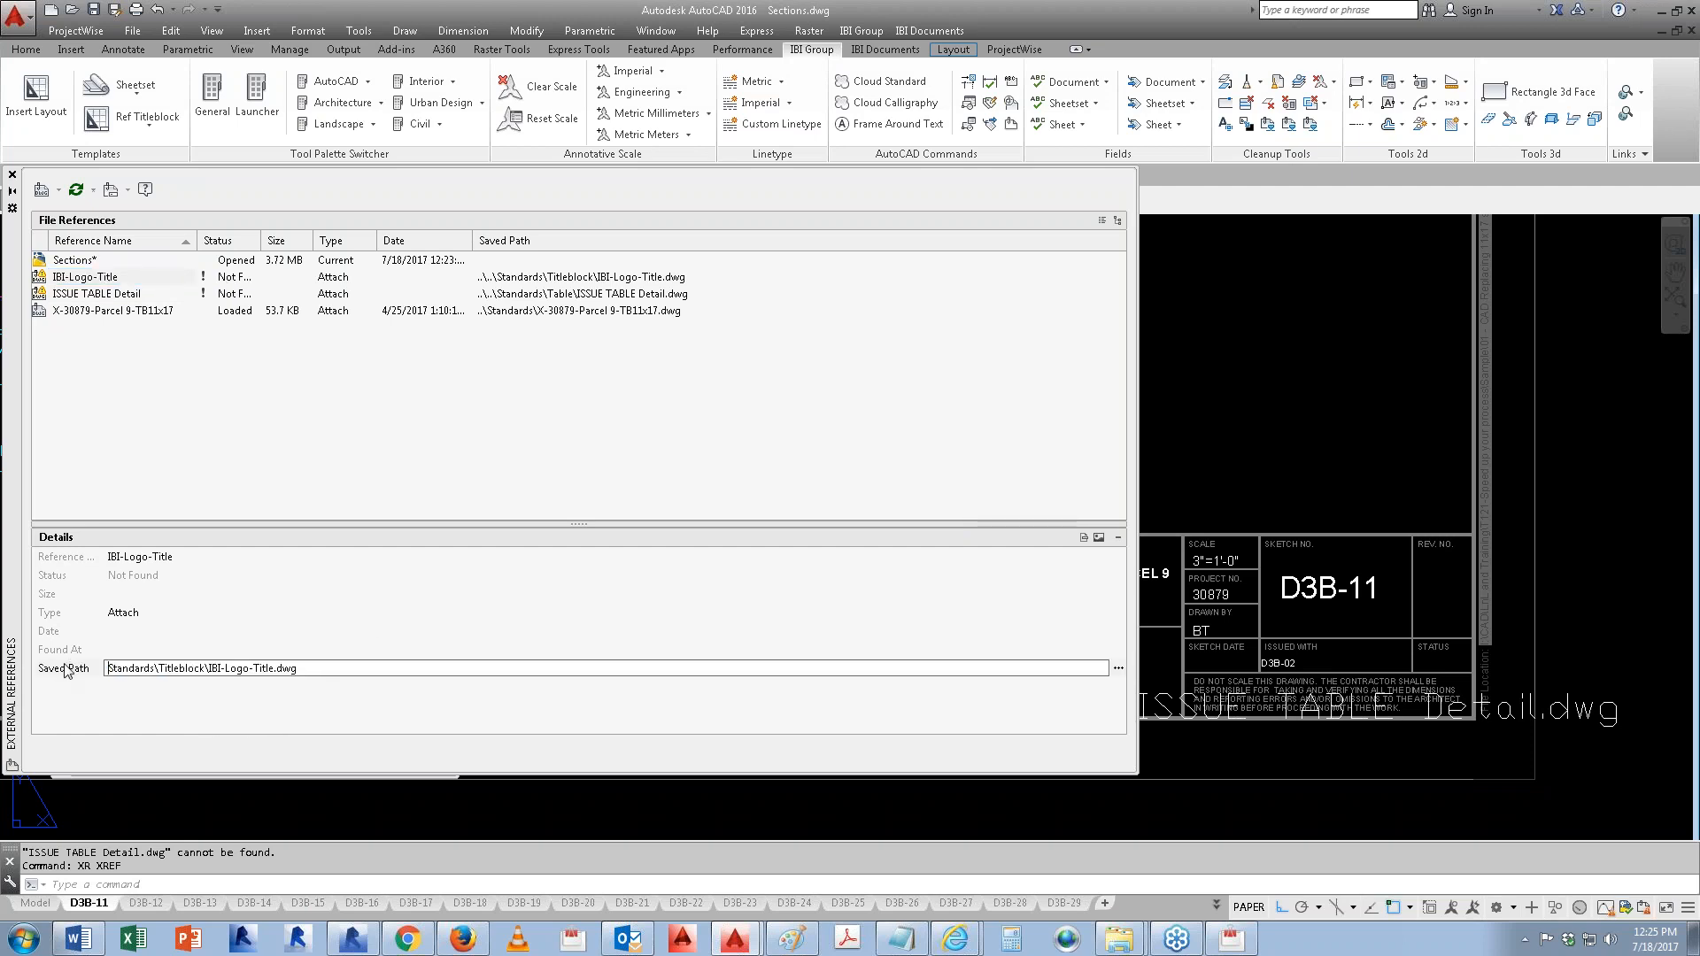
pyautogui.write('..\\')
pyautogui.press('Return')
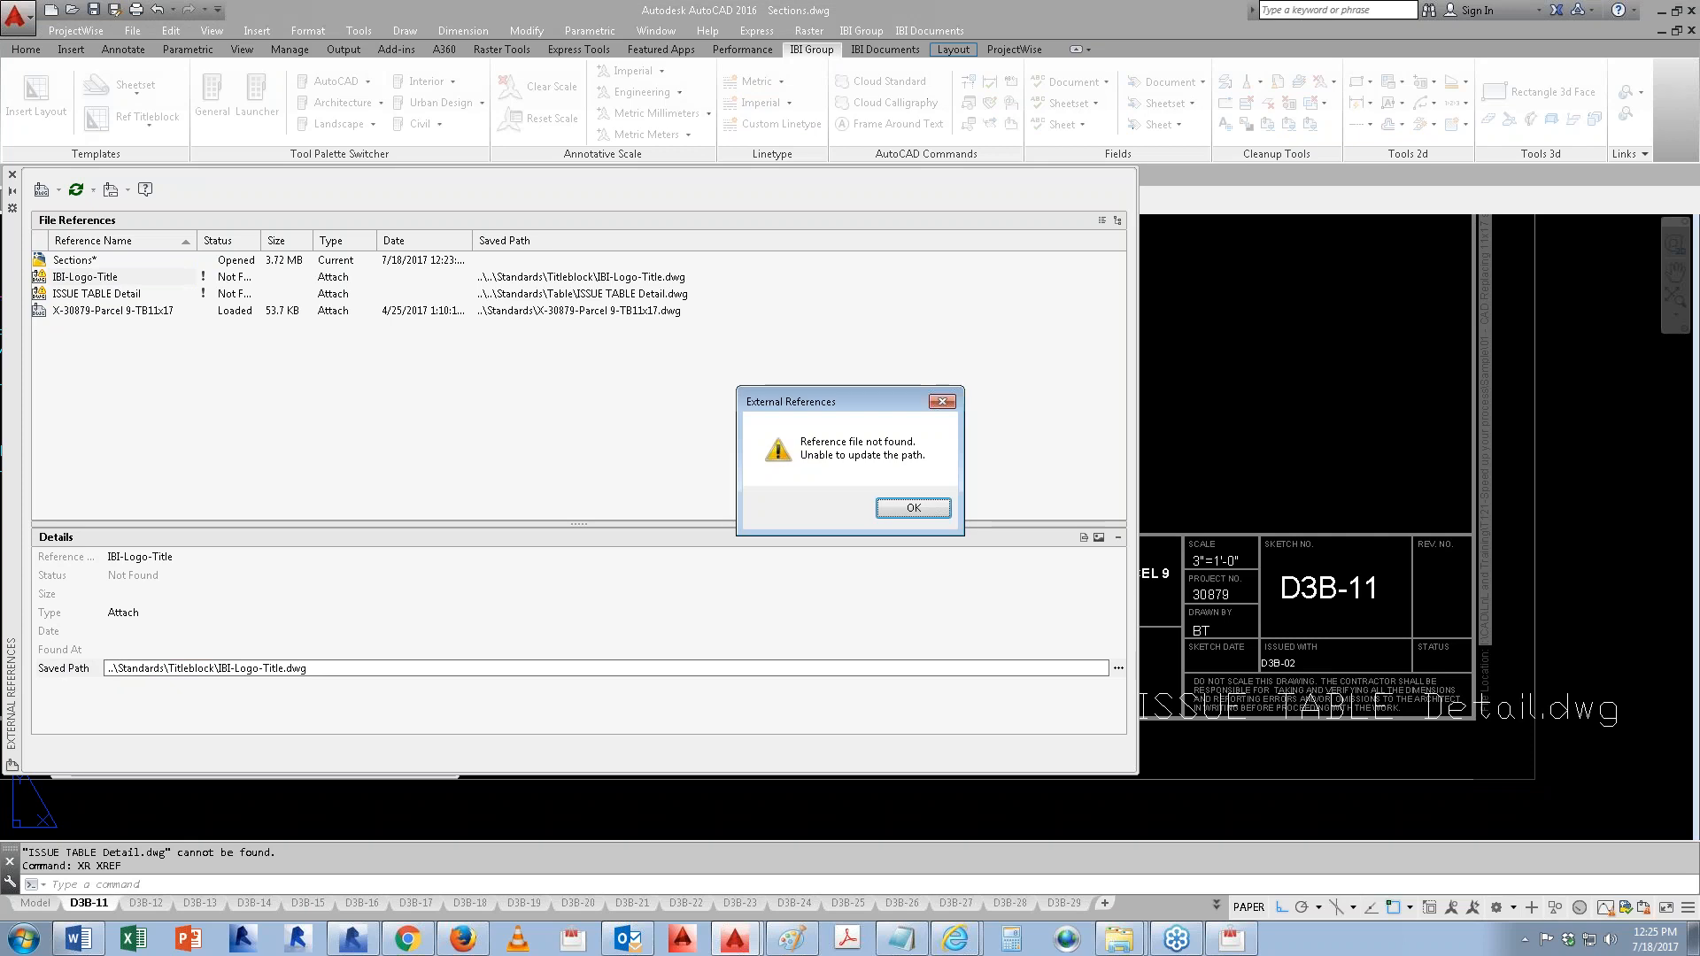
pyautogui.click(913, 507)
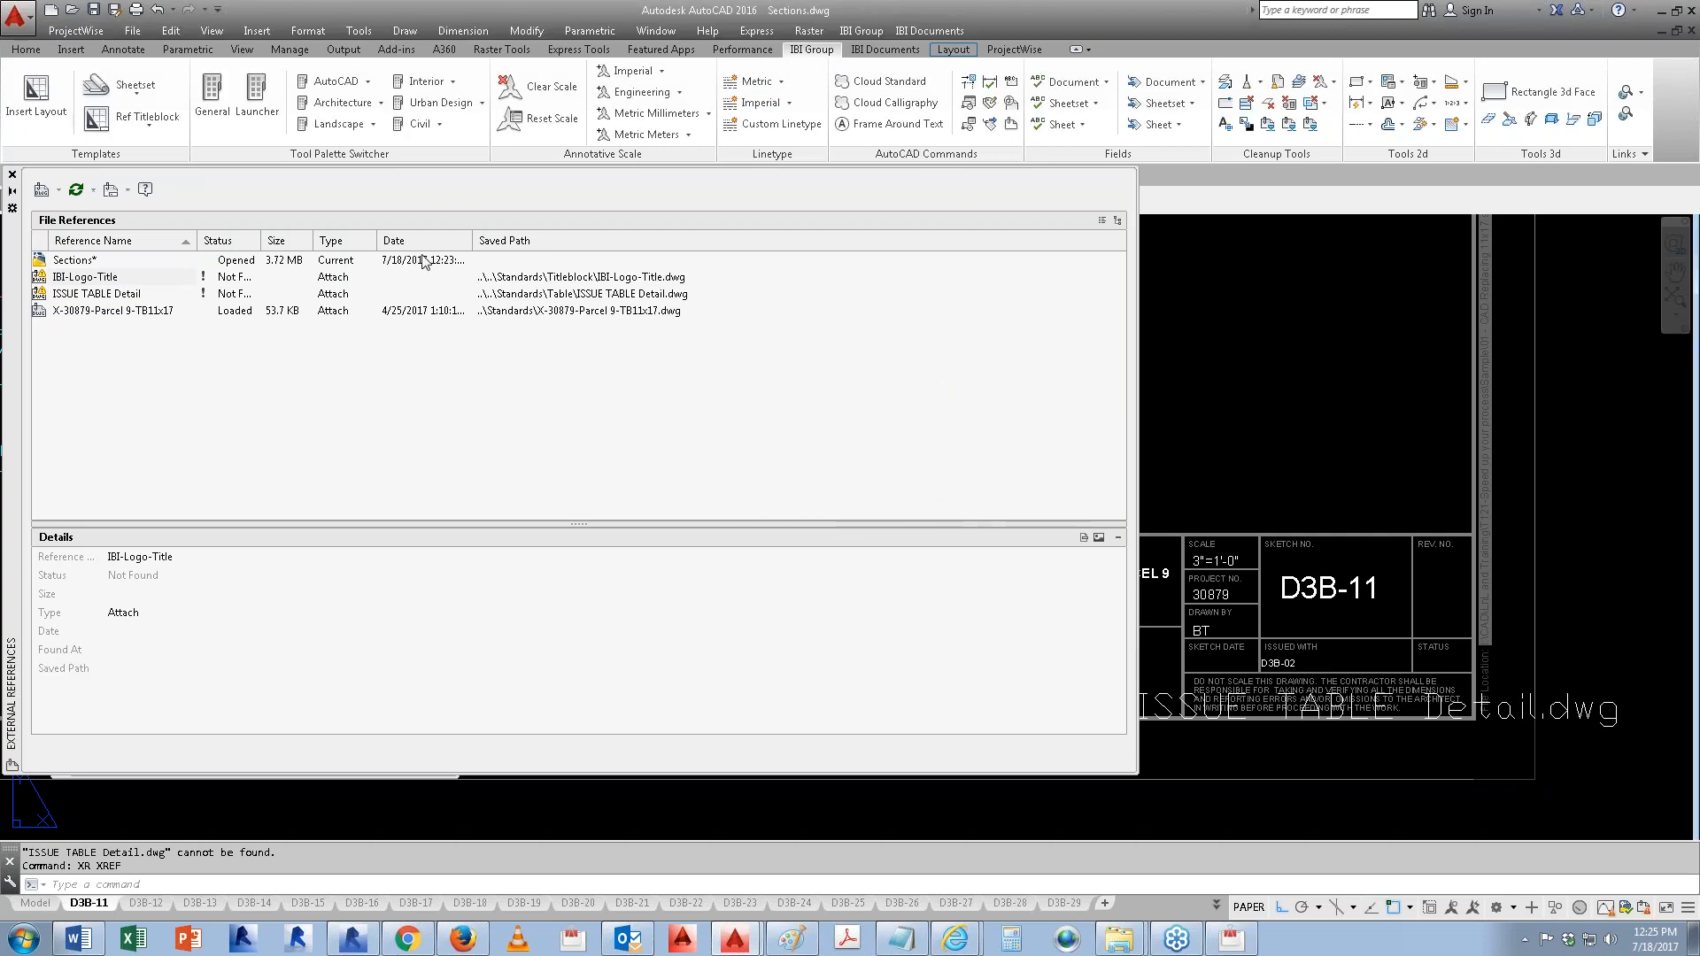
pyautogui.click(12, 174)
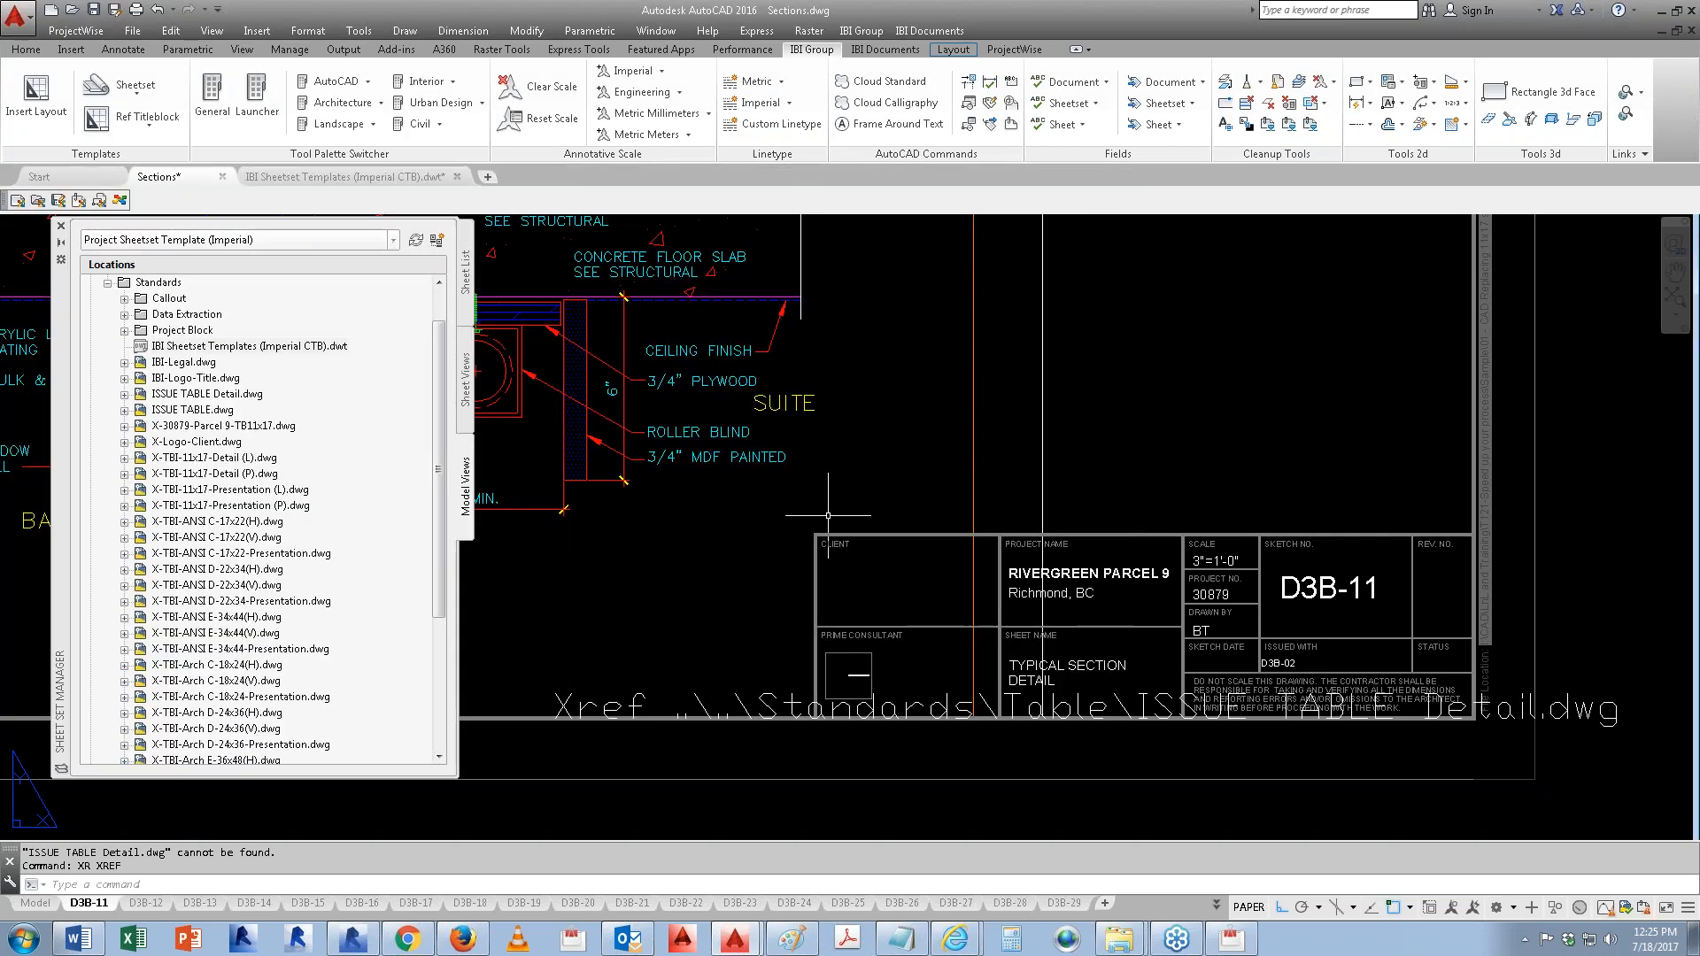
# Step: Open the classic Xref Manager with the CLASSICXREF command and select the IBI-Logo-Title reference
pyautogui.write('classo')
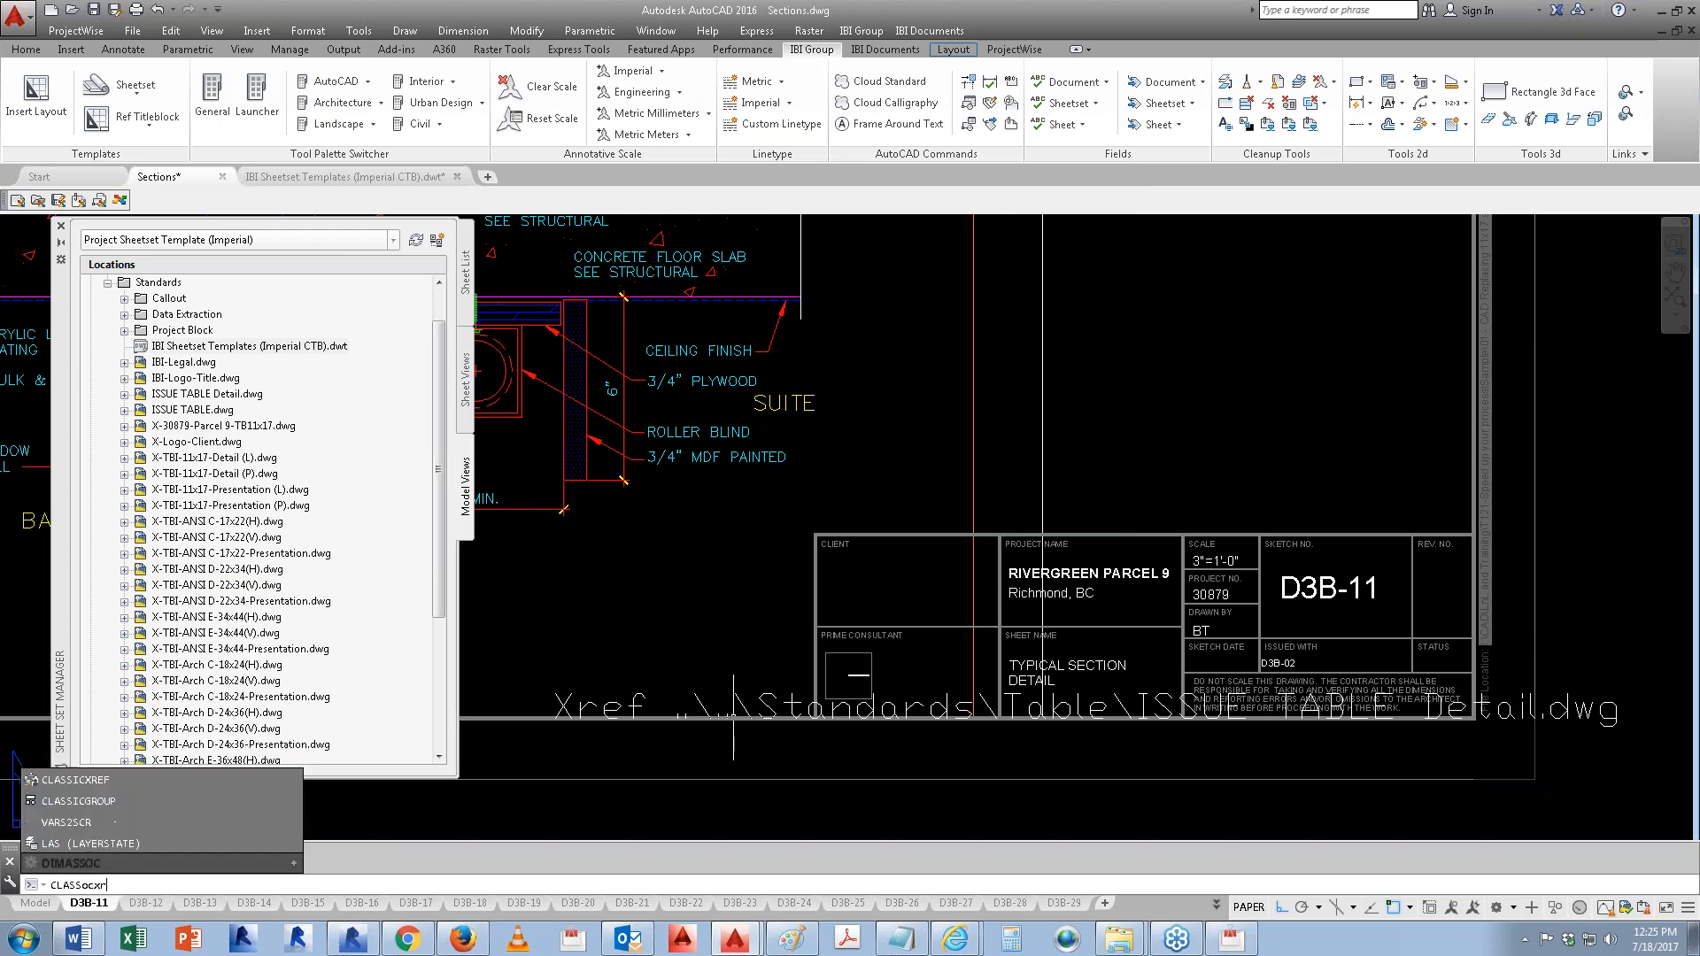
pyautogui.press('BackSpace')
pyautogui.press('BackSpace')
pyautogui.write('c')
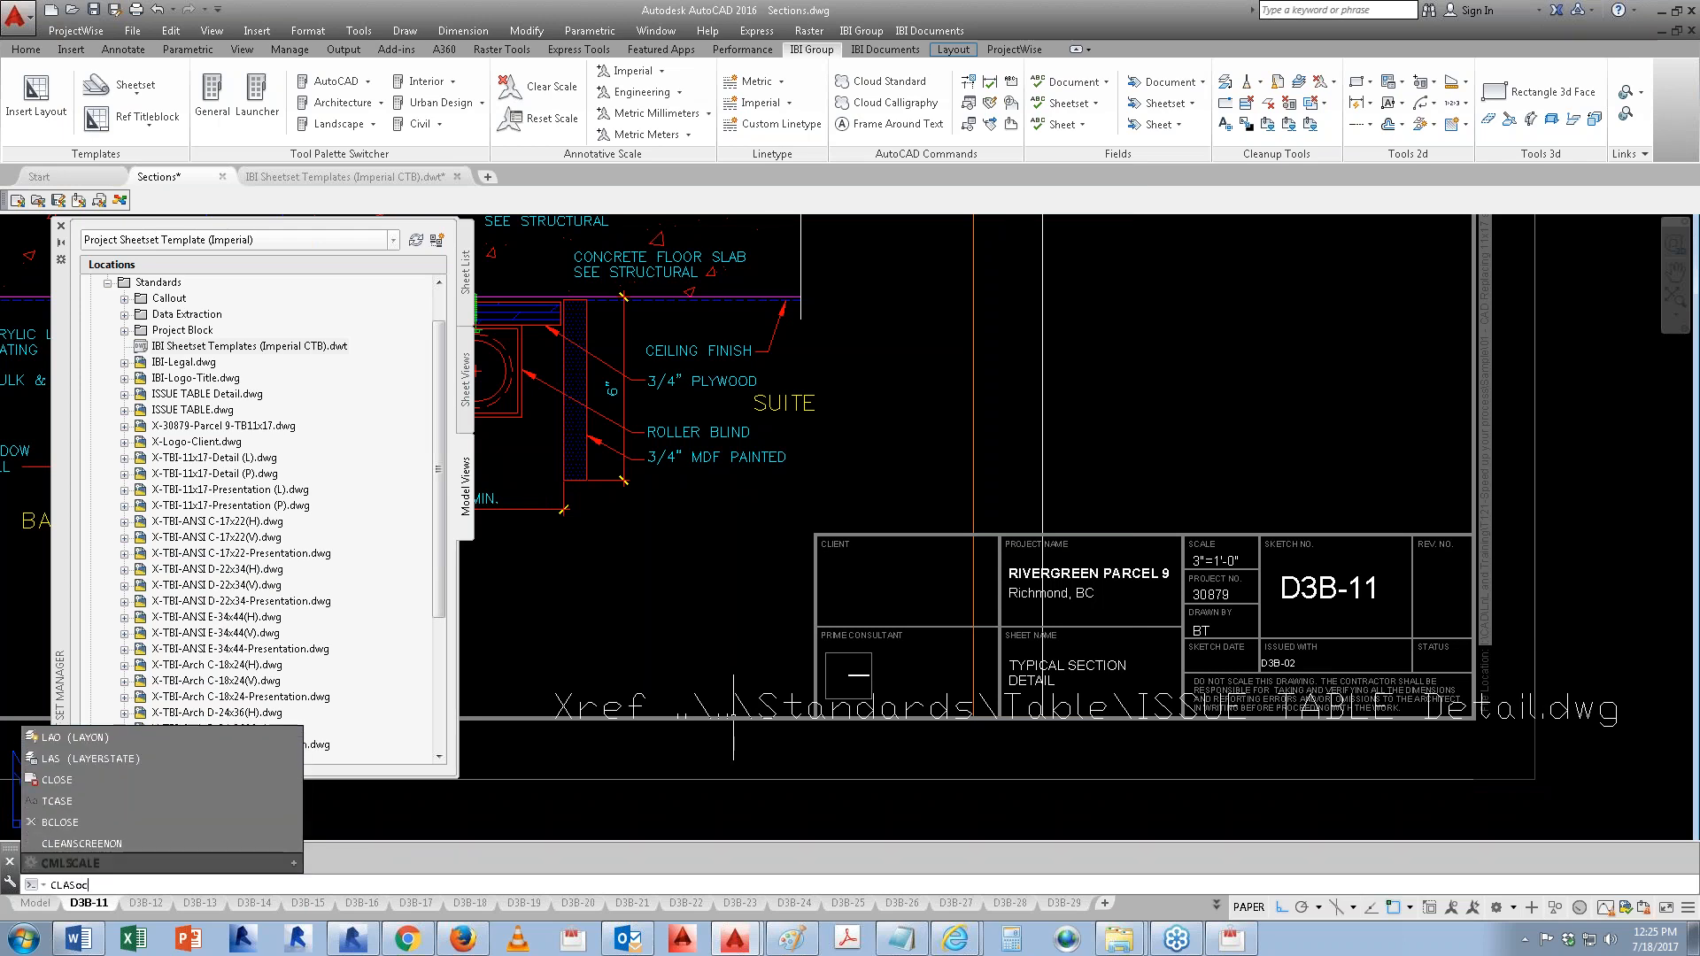
pyautogui.write('i')
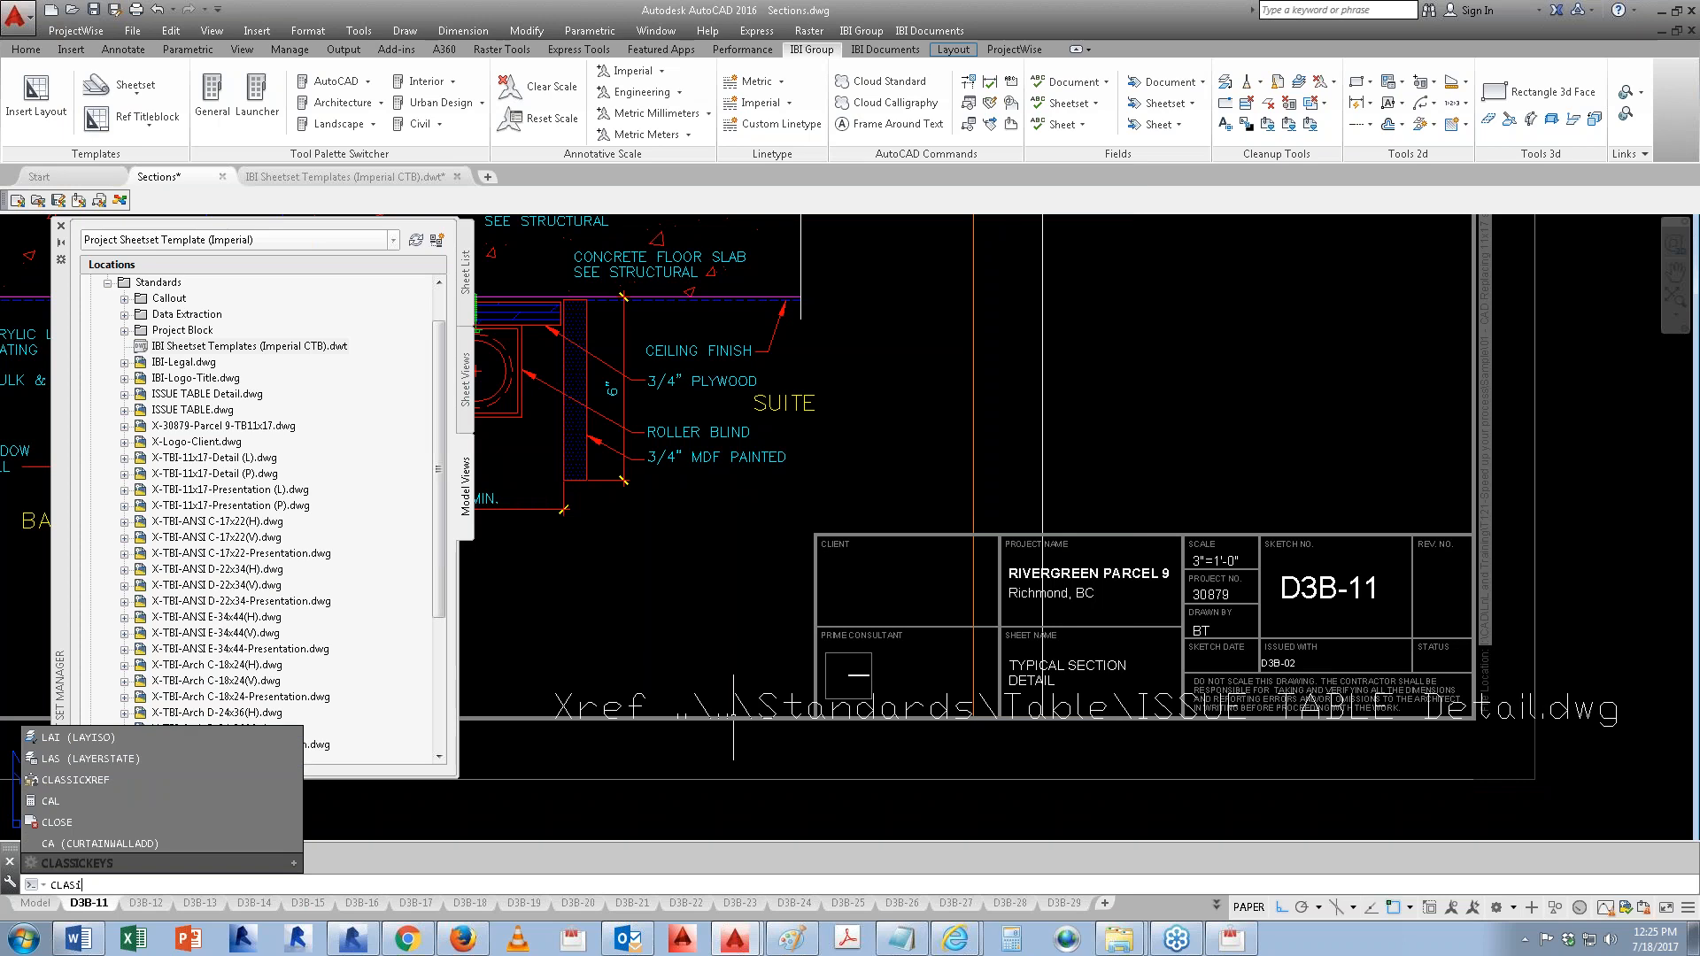
pyautogui.write('Sic')
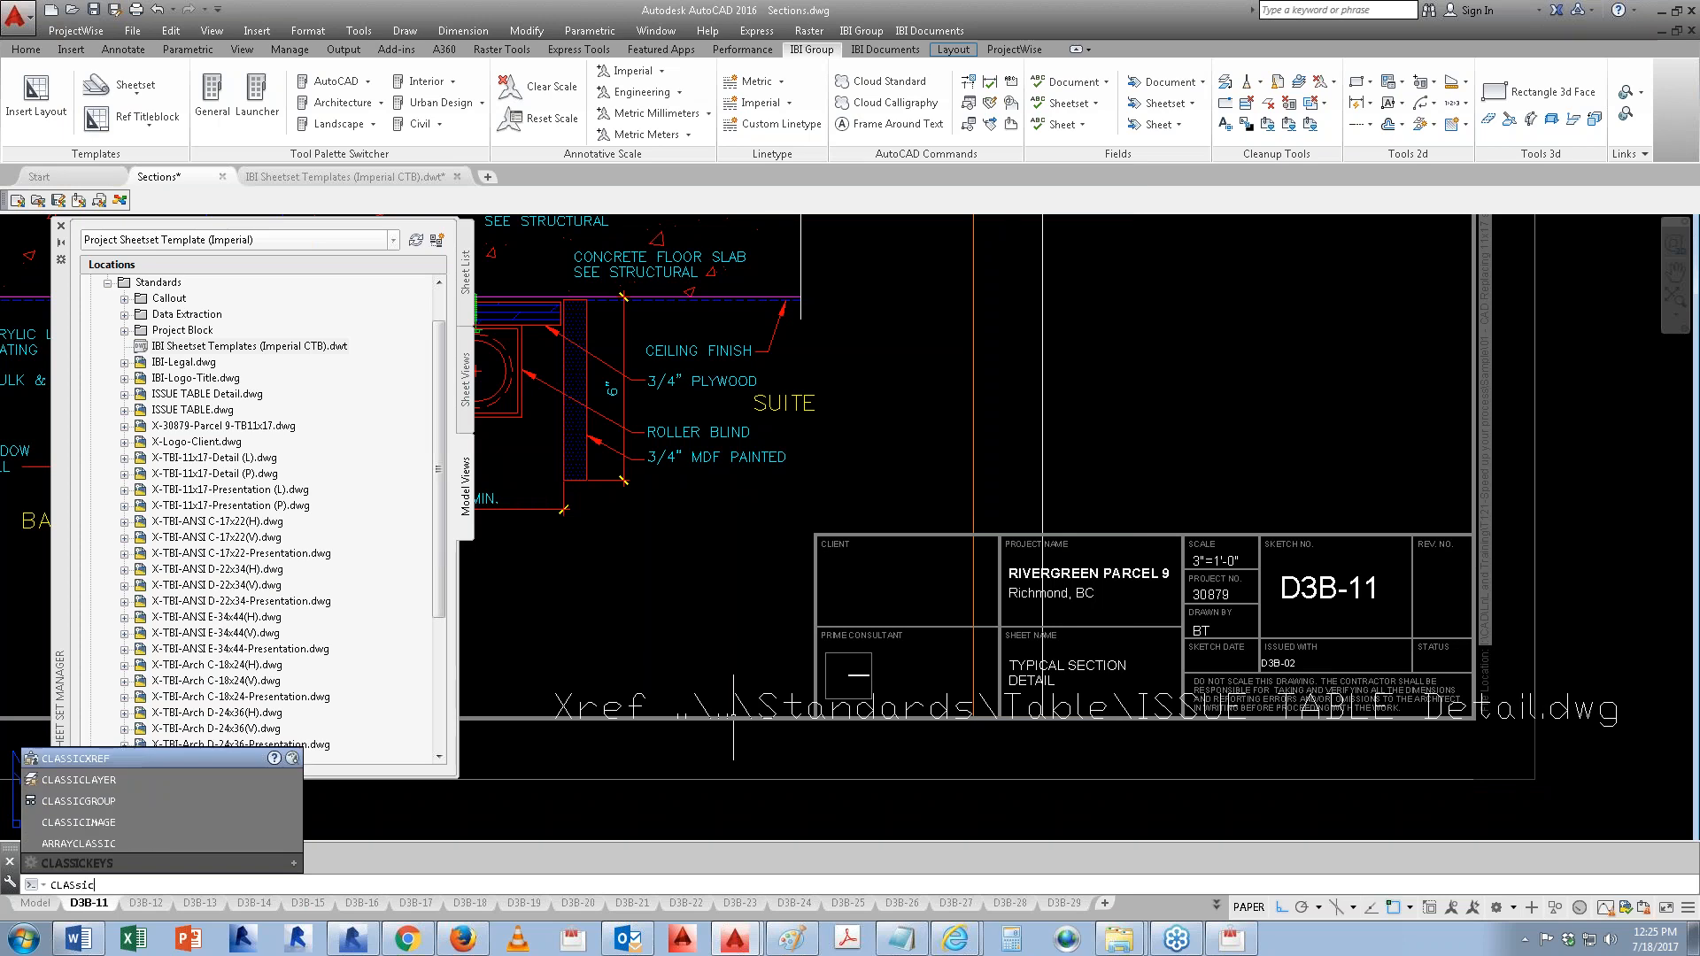
pyautogui.write('xre')
pyautogui.press('Return')
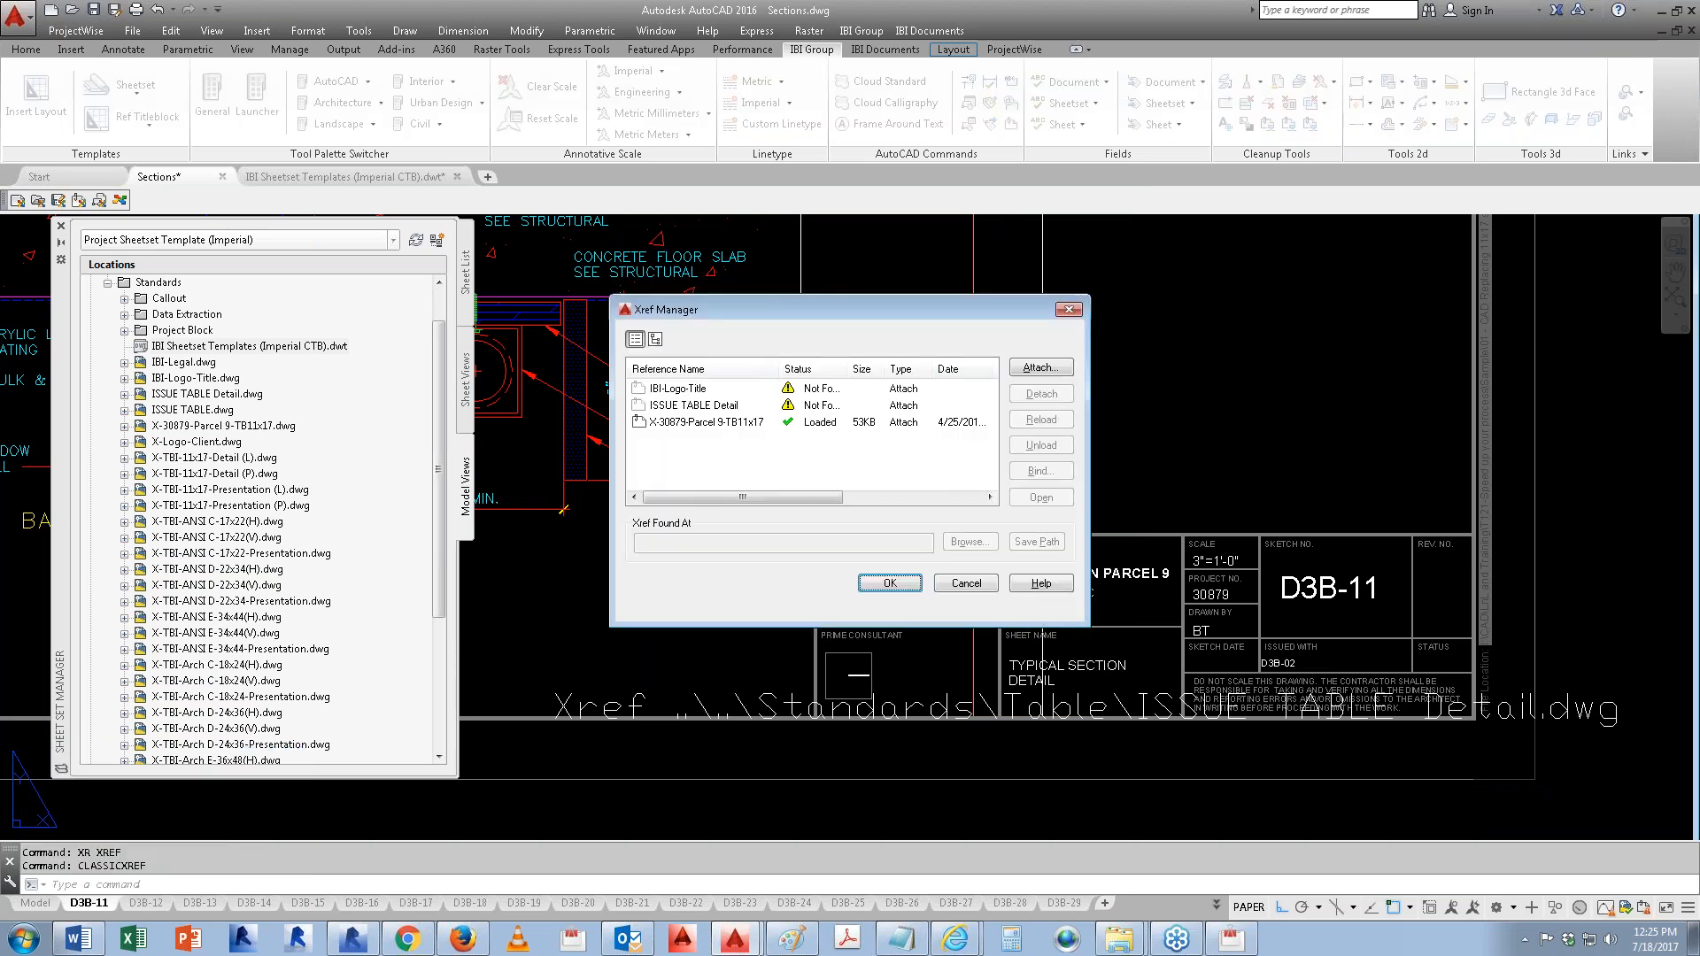
pyautogui.click(690, 389)
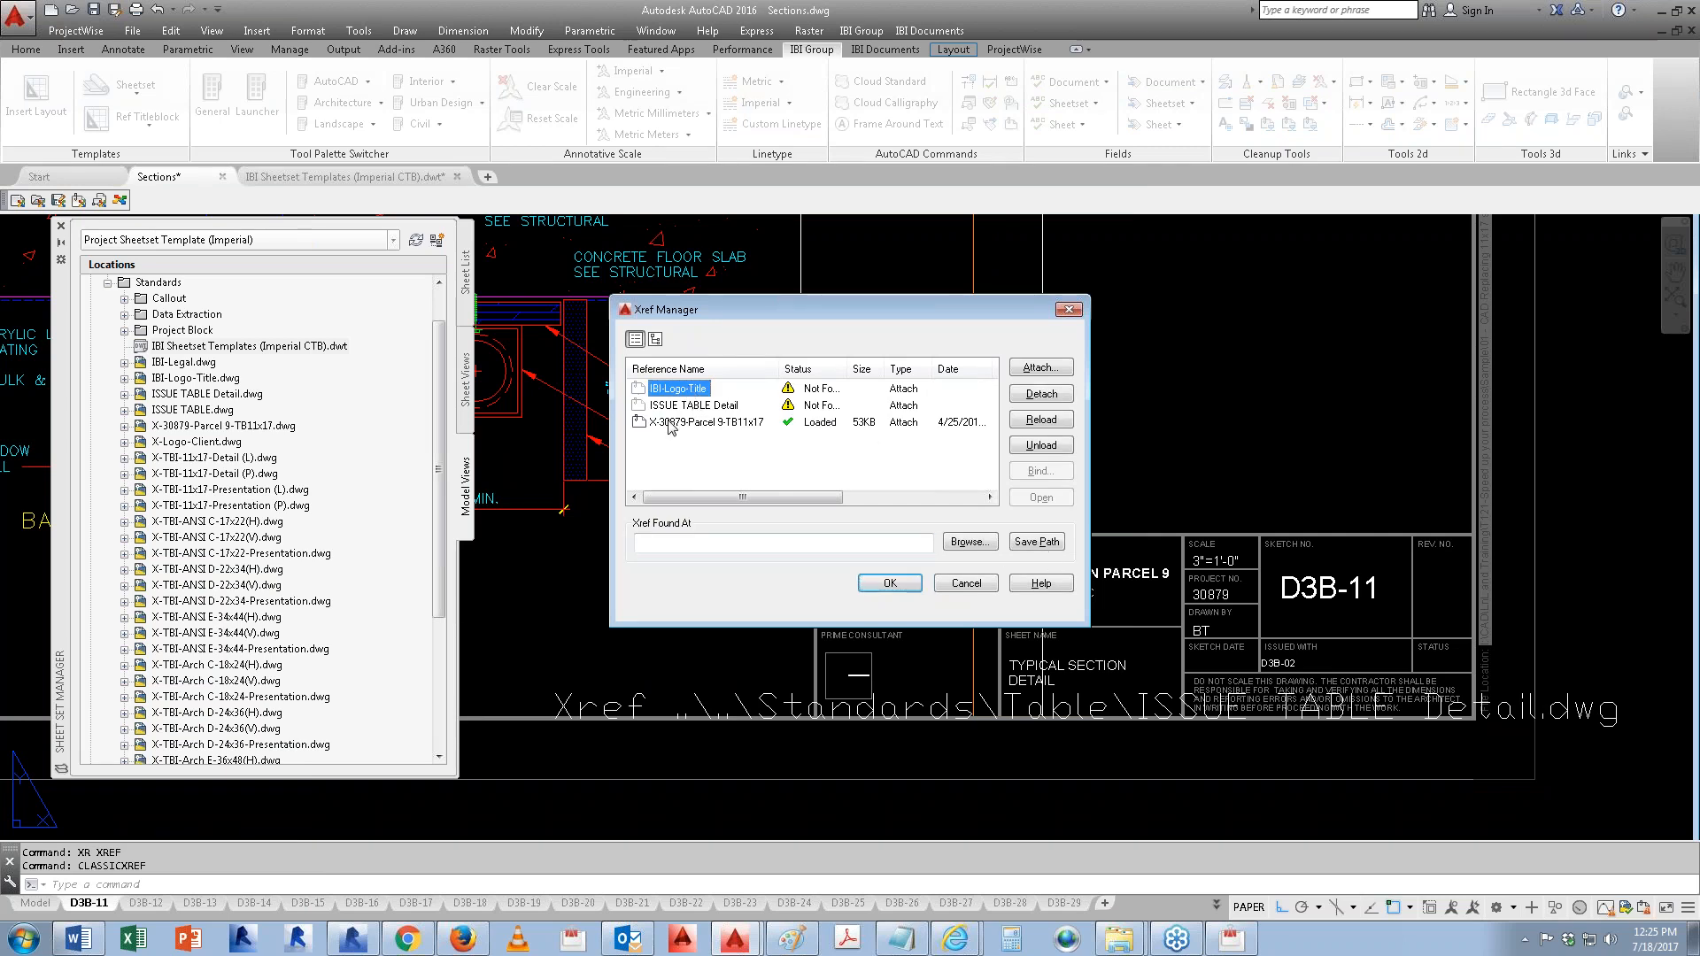
# Step: Try to save the path of the 01 - CAD Replacing 11x17 sheet\Standards folder, copied from Explorer, as the IBI-Logo-Title xref's location
pyautogui.click(1138, 942)
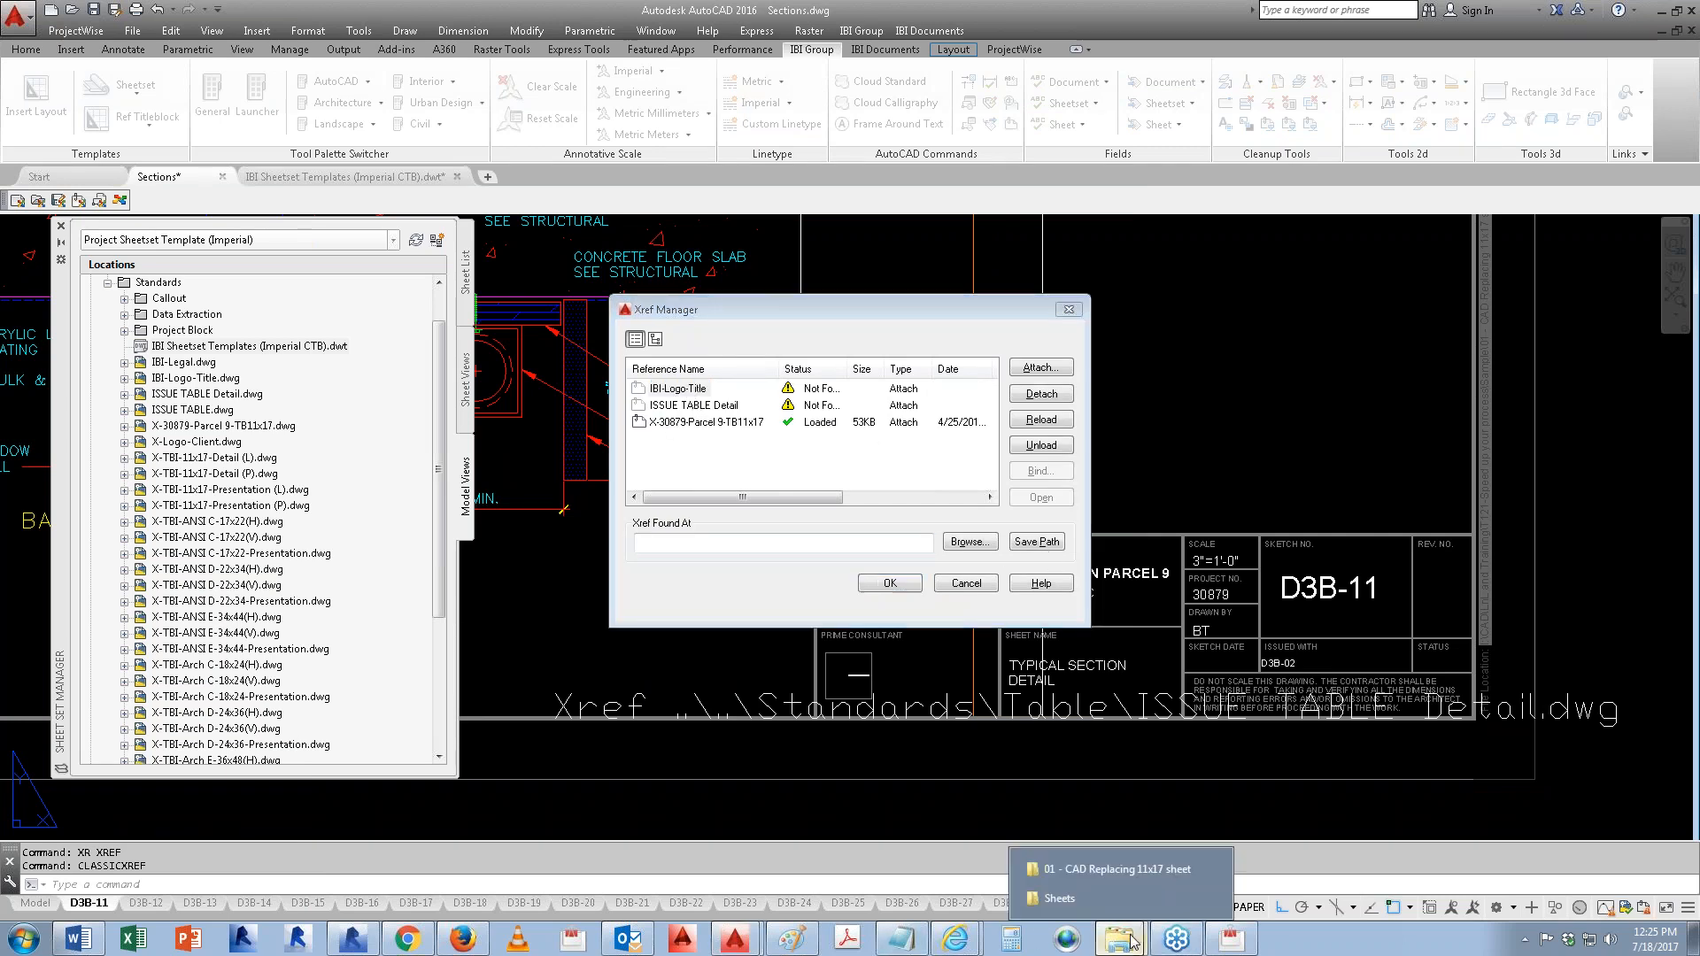
pyautogui.click(1067, 870)
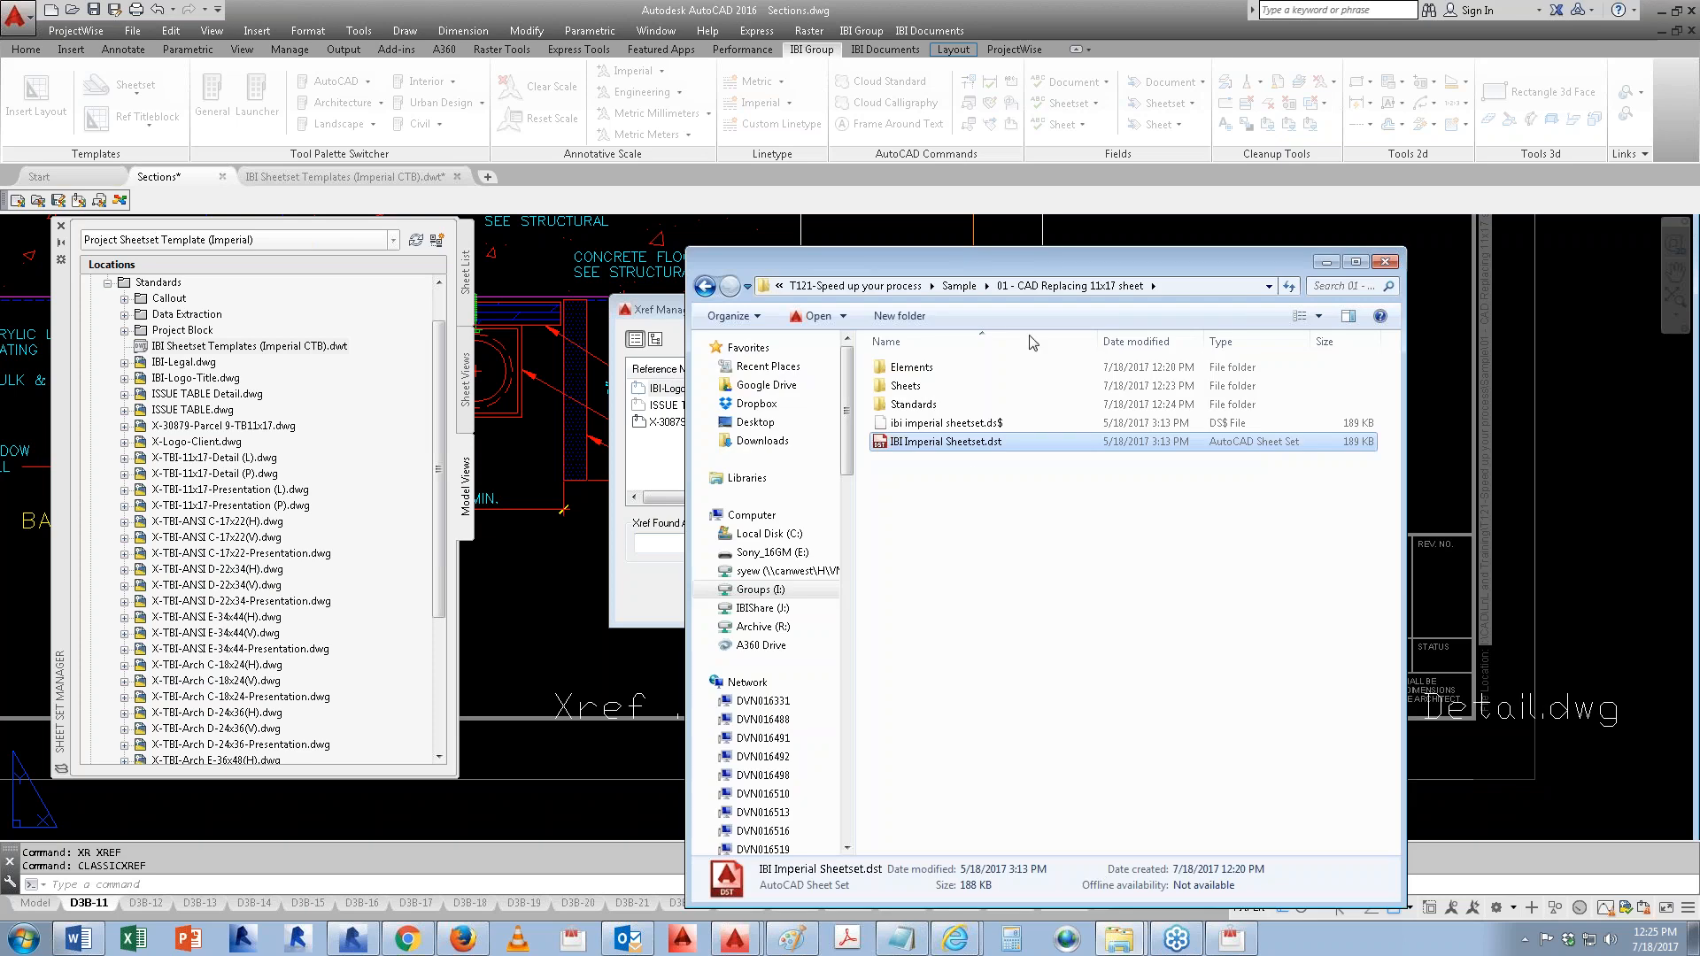
pyautogui.doubleClick(912, 404)
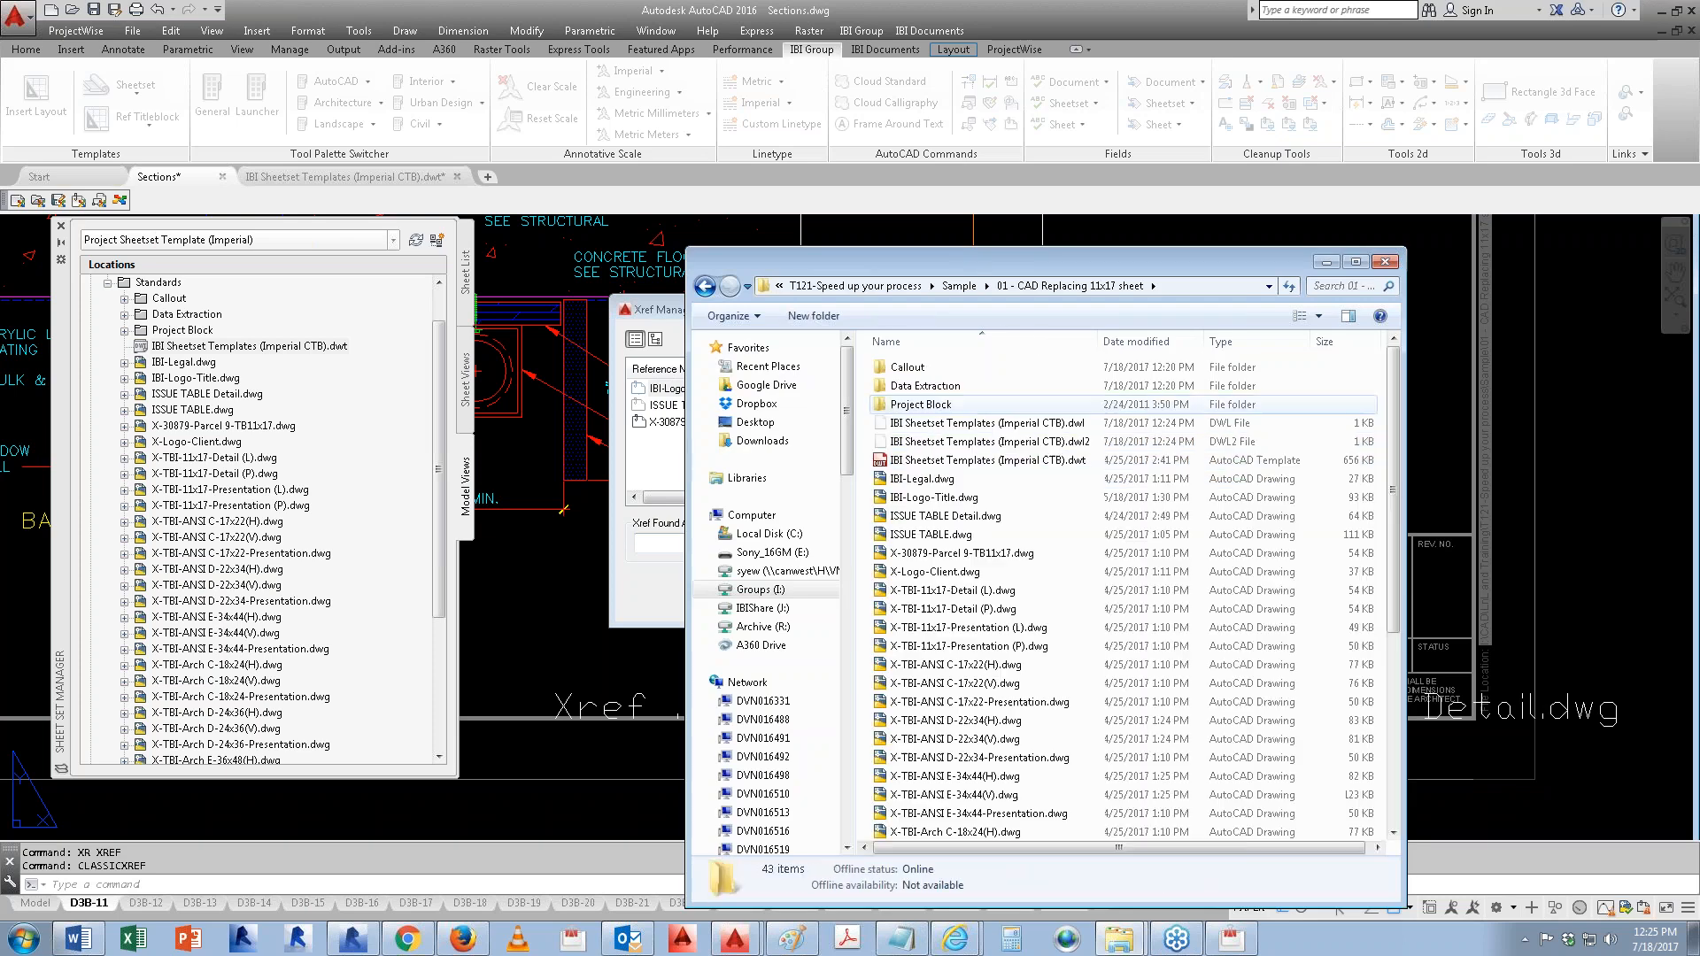
pyautogui.click(1244, 288)
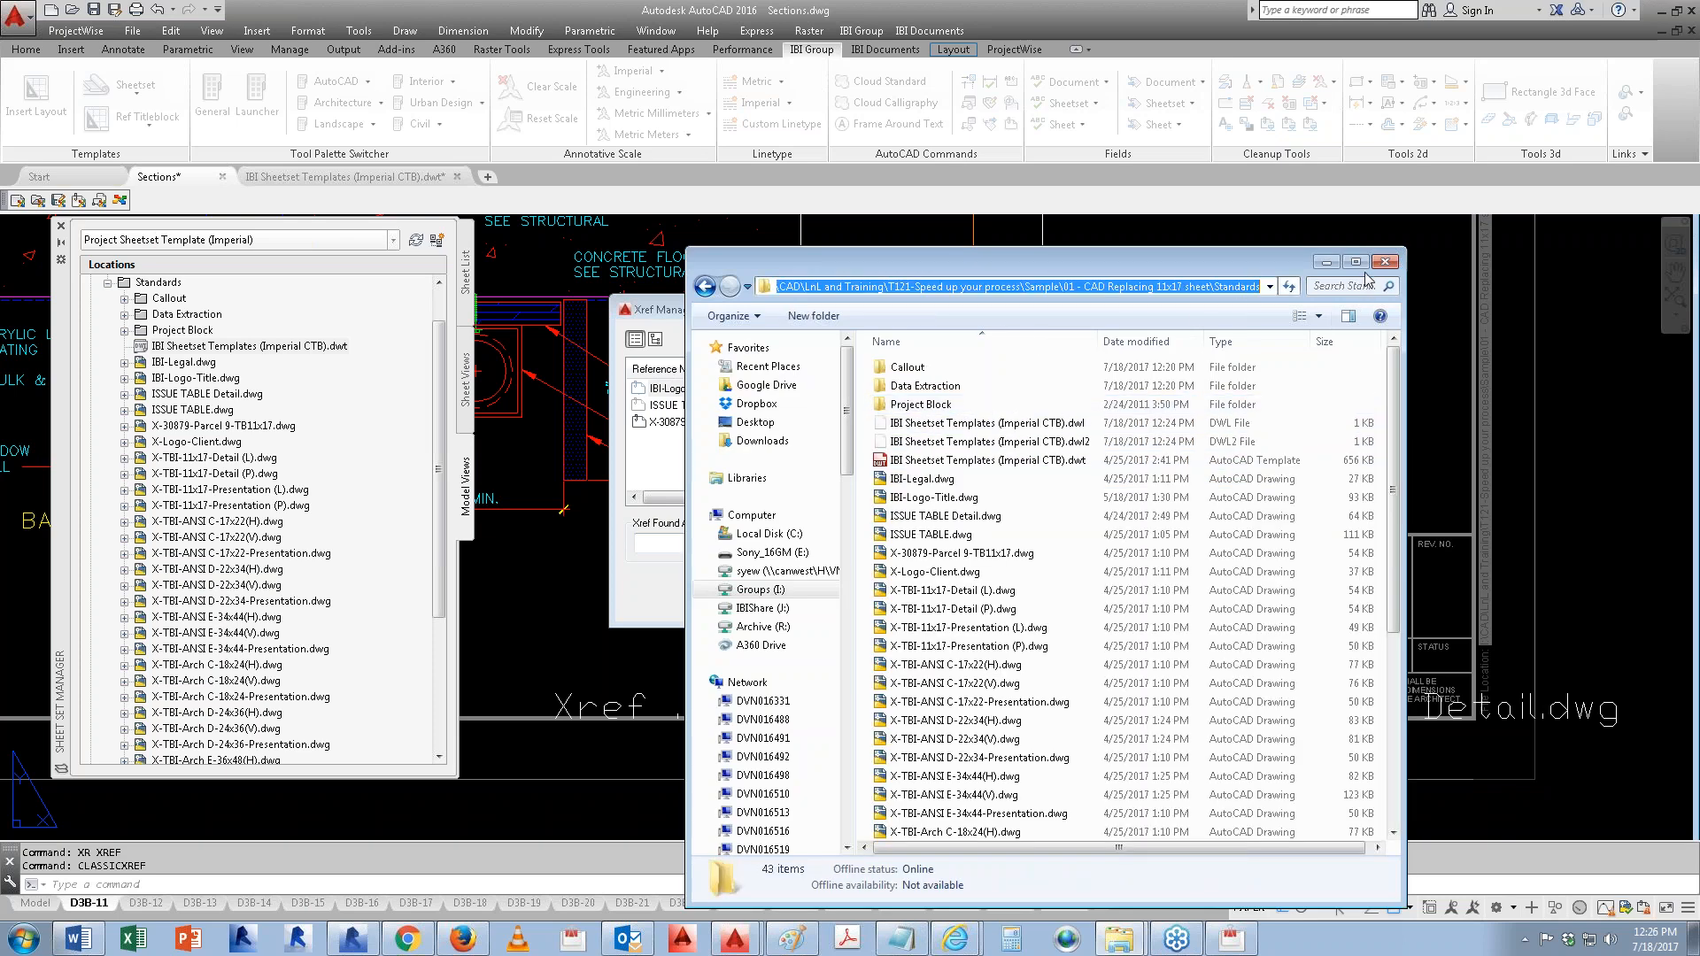
pyautogui.click(1326, 262)
pyautogui.click(679, 540)
pyautogui.hotkey('ctrl', 'v')
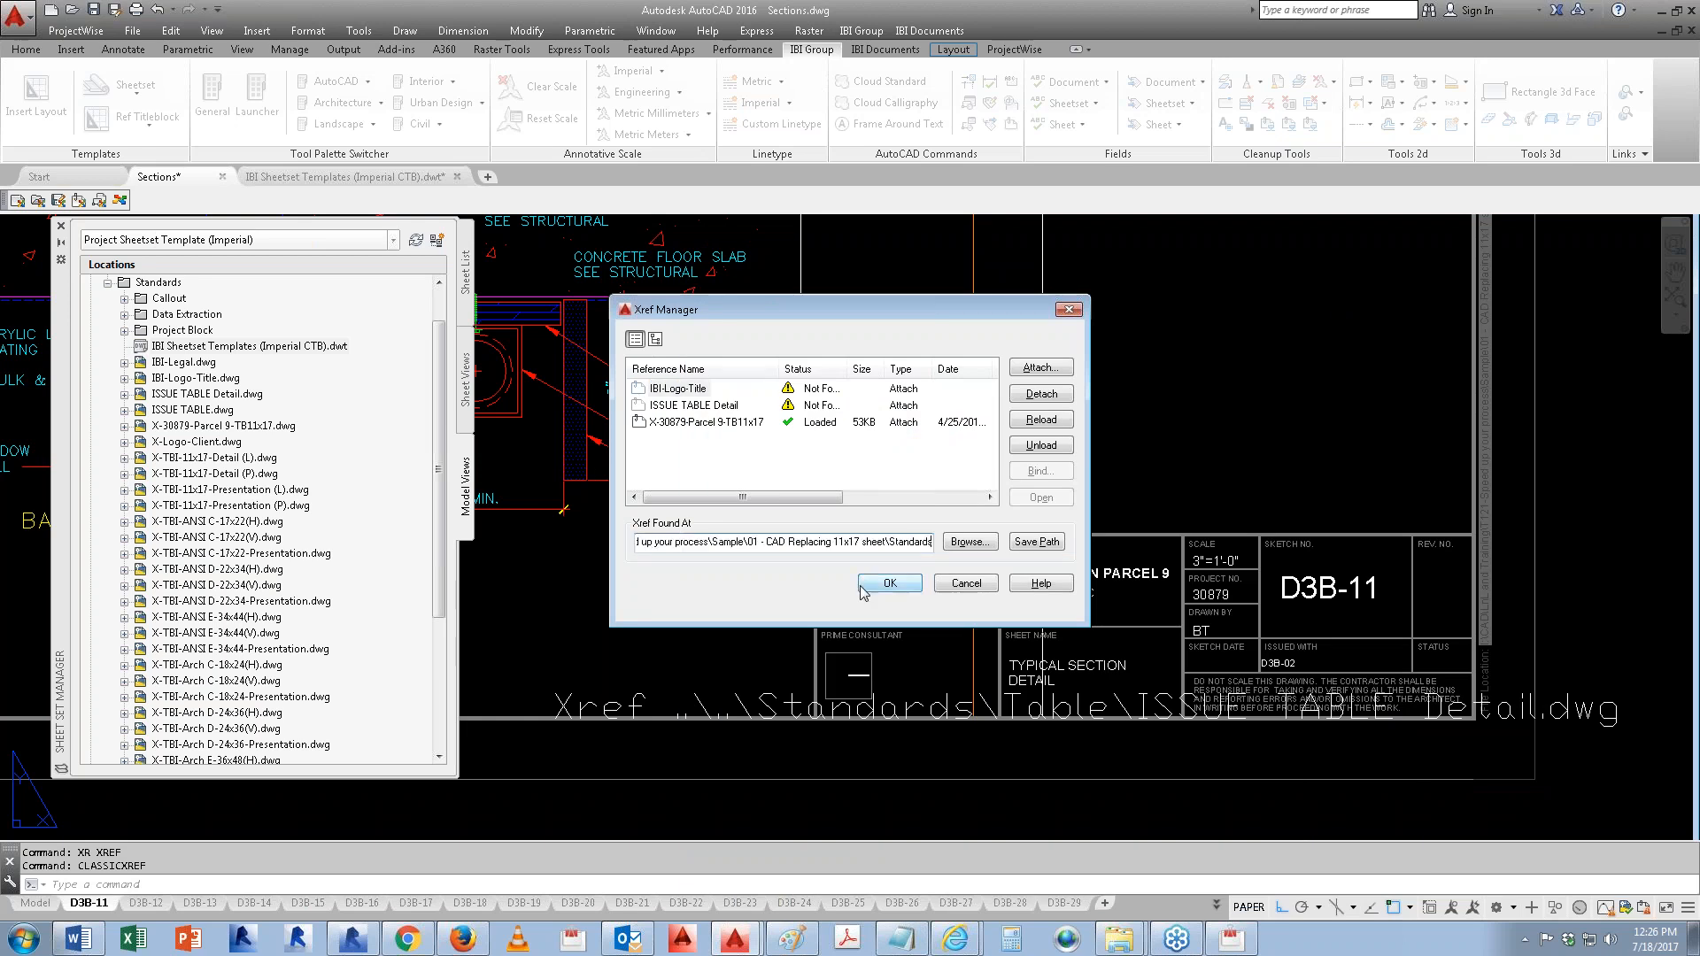
pyautogui.click(1064, 543)
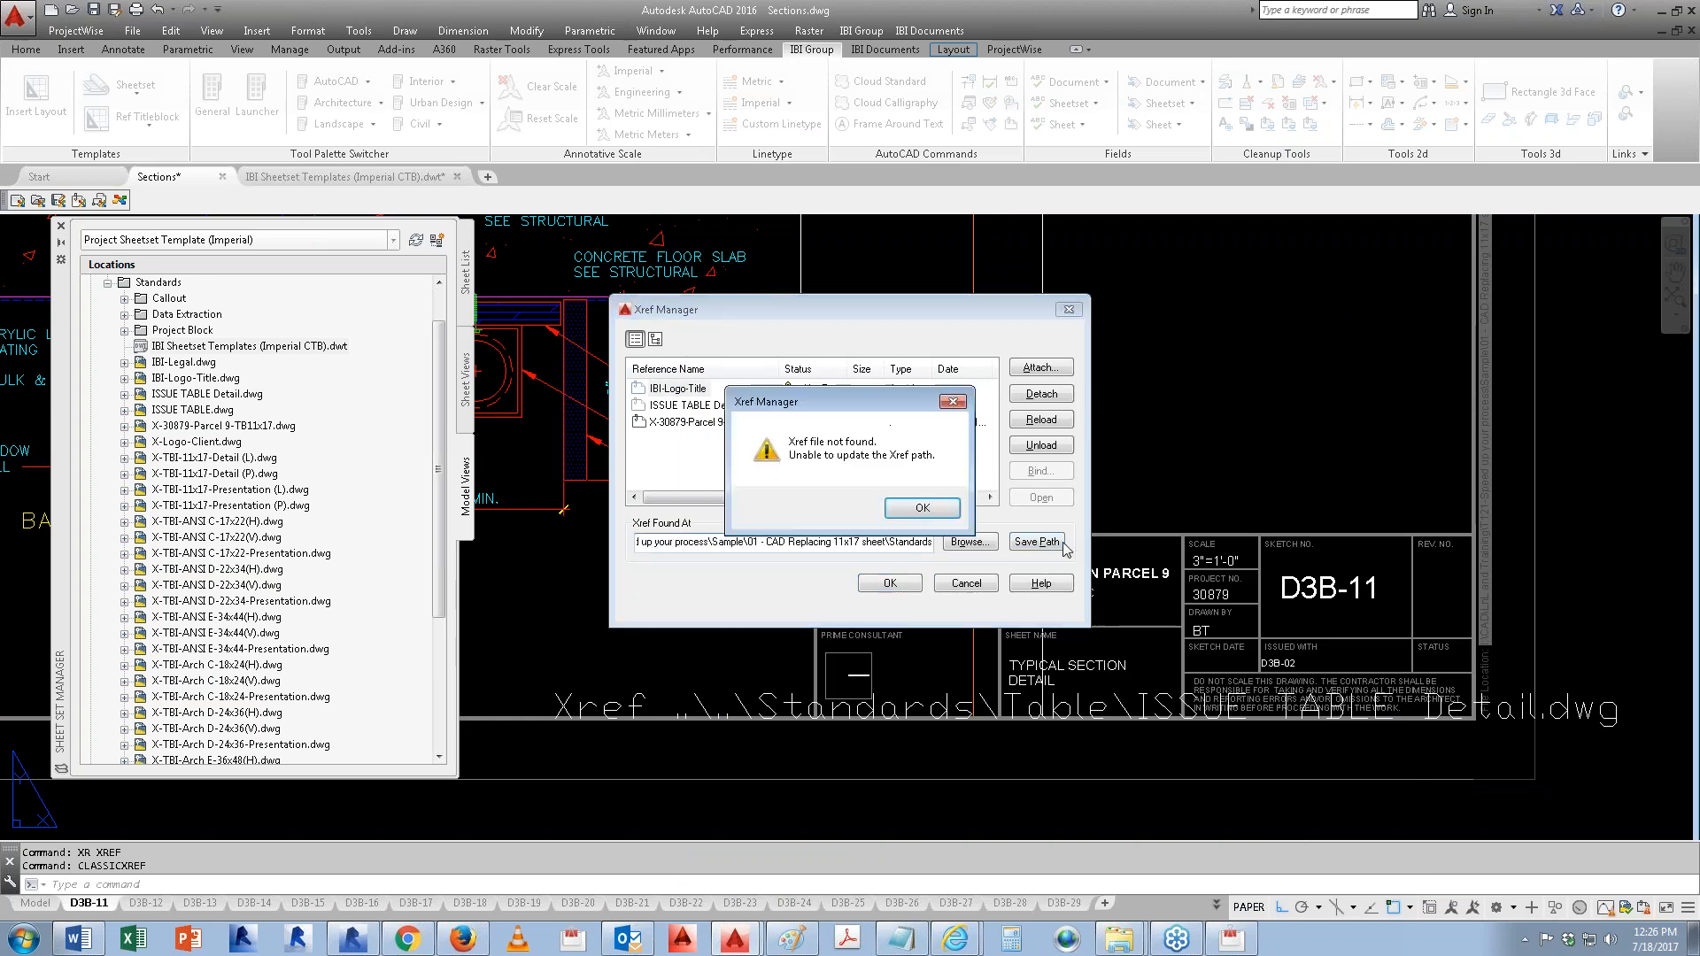
pyautogui.click(897, 510)
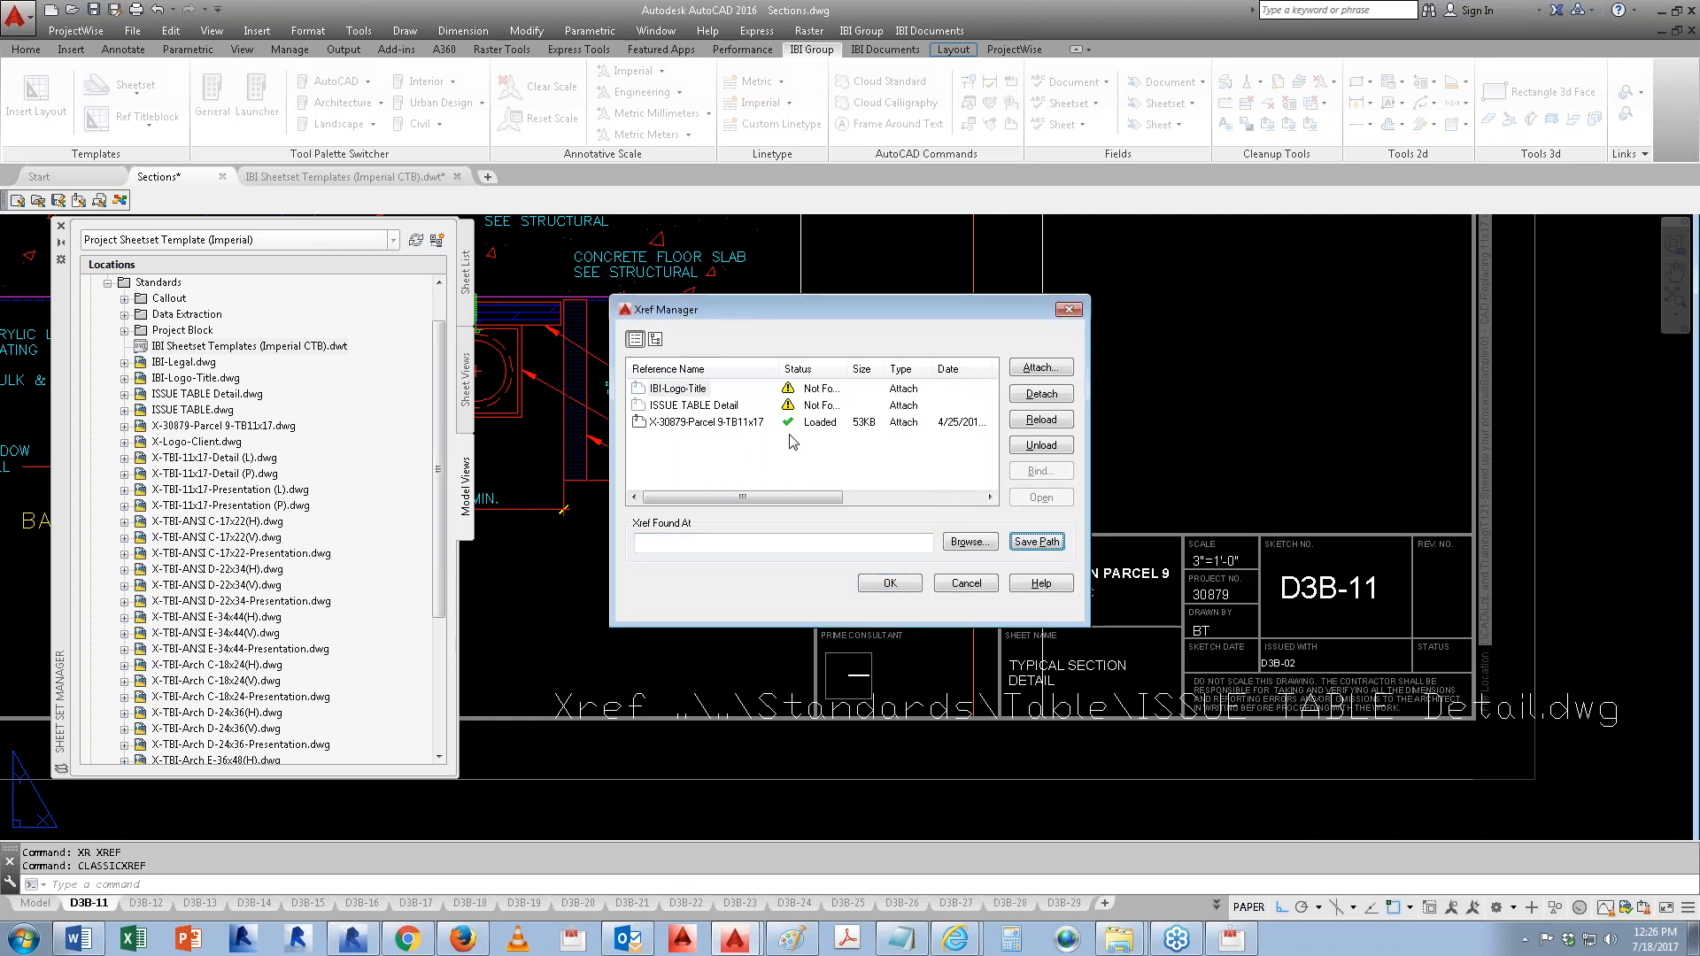
# Step: Cancel the Xref Manager and save Sections.dwg
pyautogui.click(1119, 939)
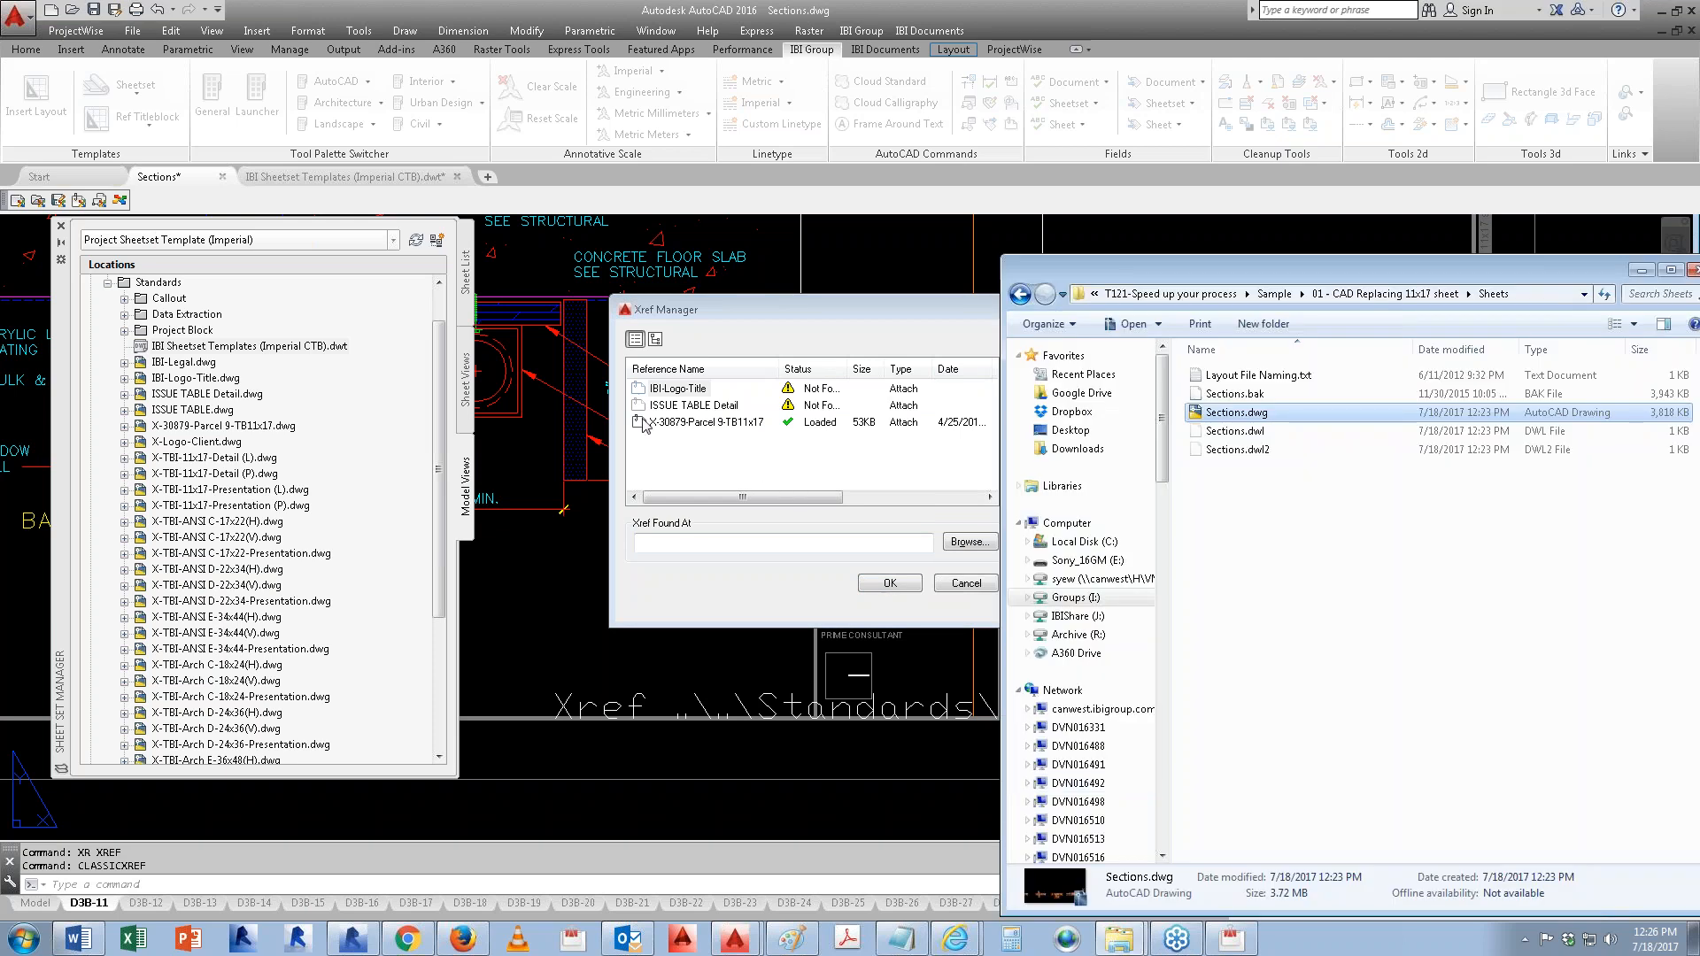
pyautogui.click(958, 588)
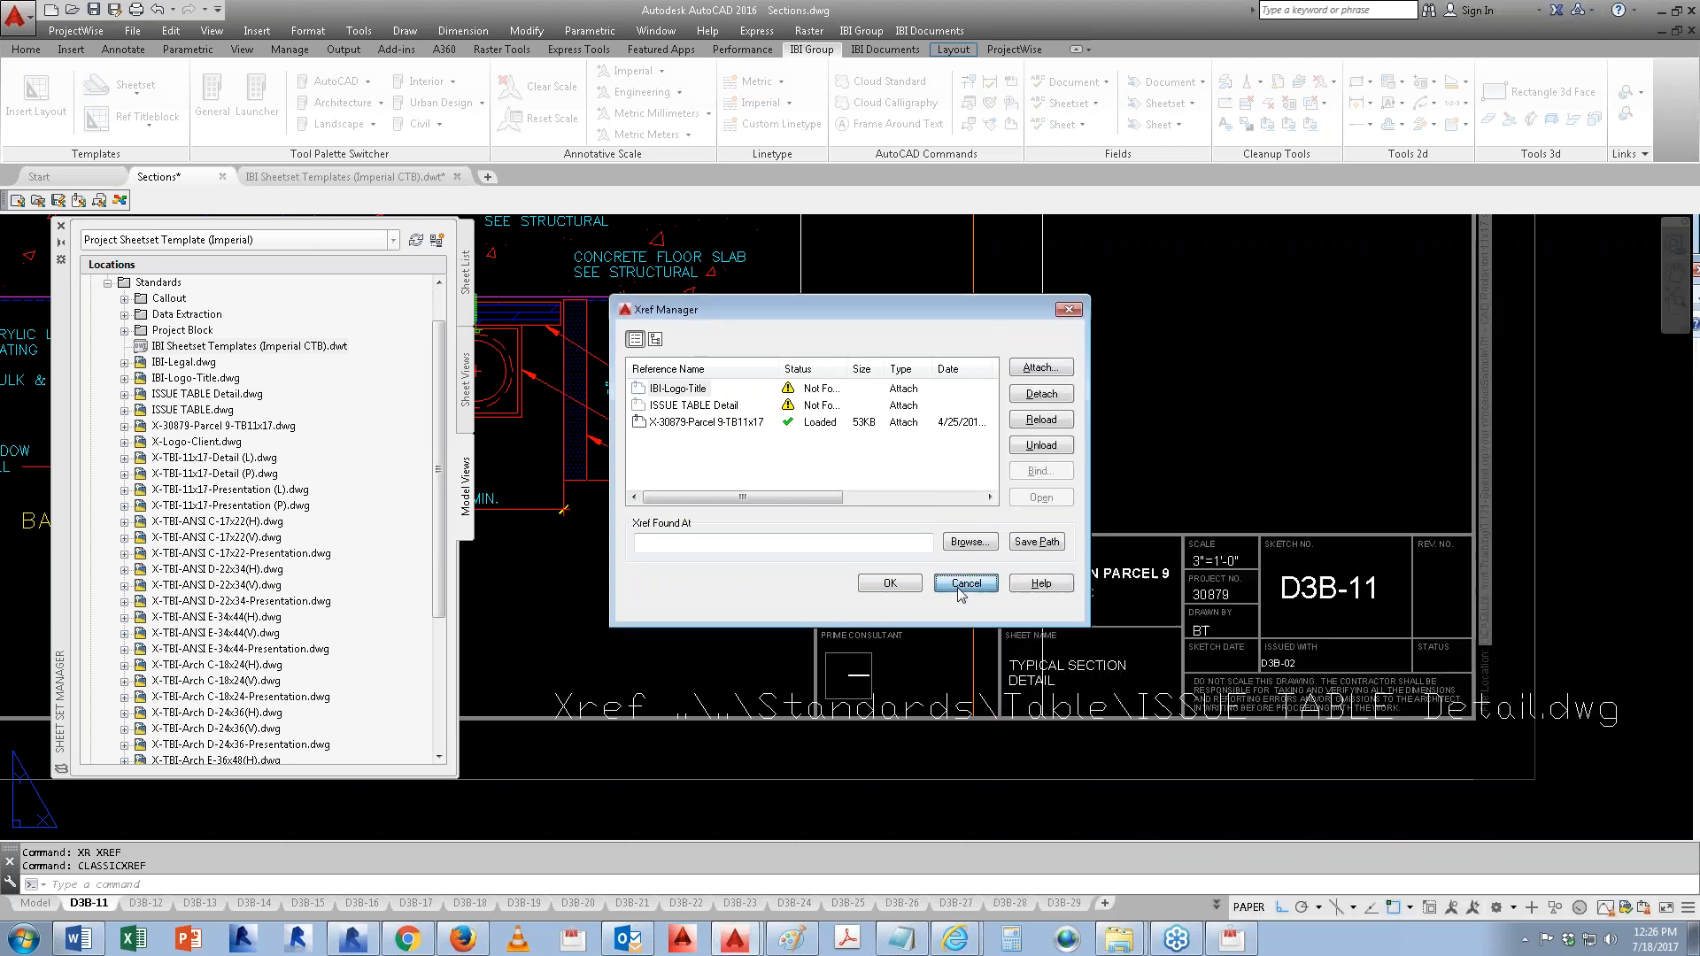
pyautogui.hotkey('ctrl', 's')
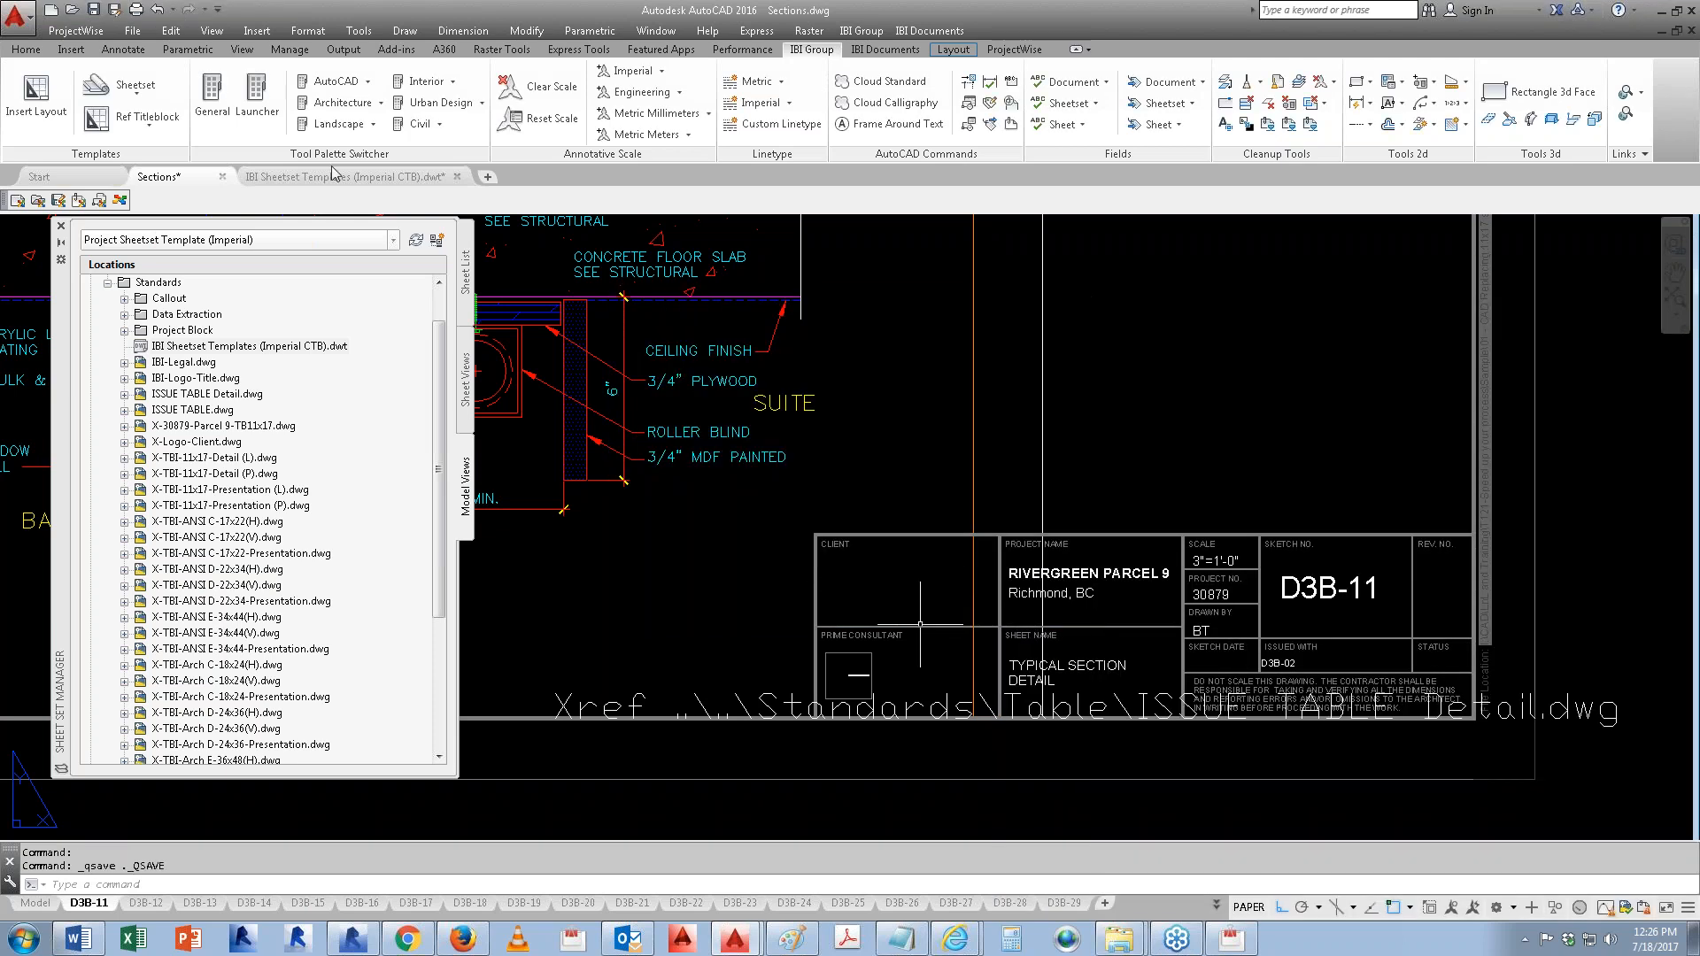
# Step: Close Sections.dwg, switch to Reference Manager and add that drawing from the Sheets folder with only its first-level xrefs
pyautogui.click(219, 177)
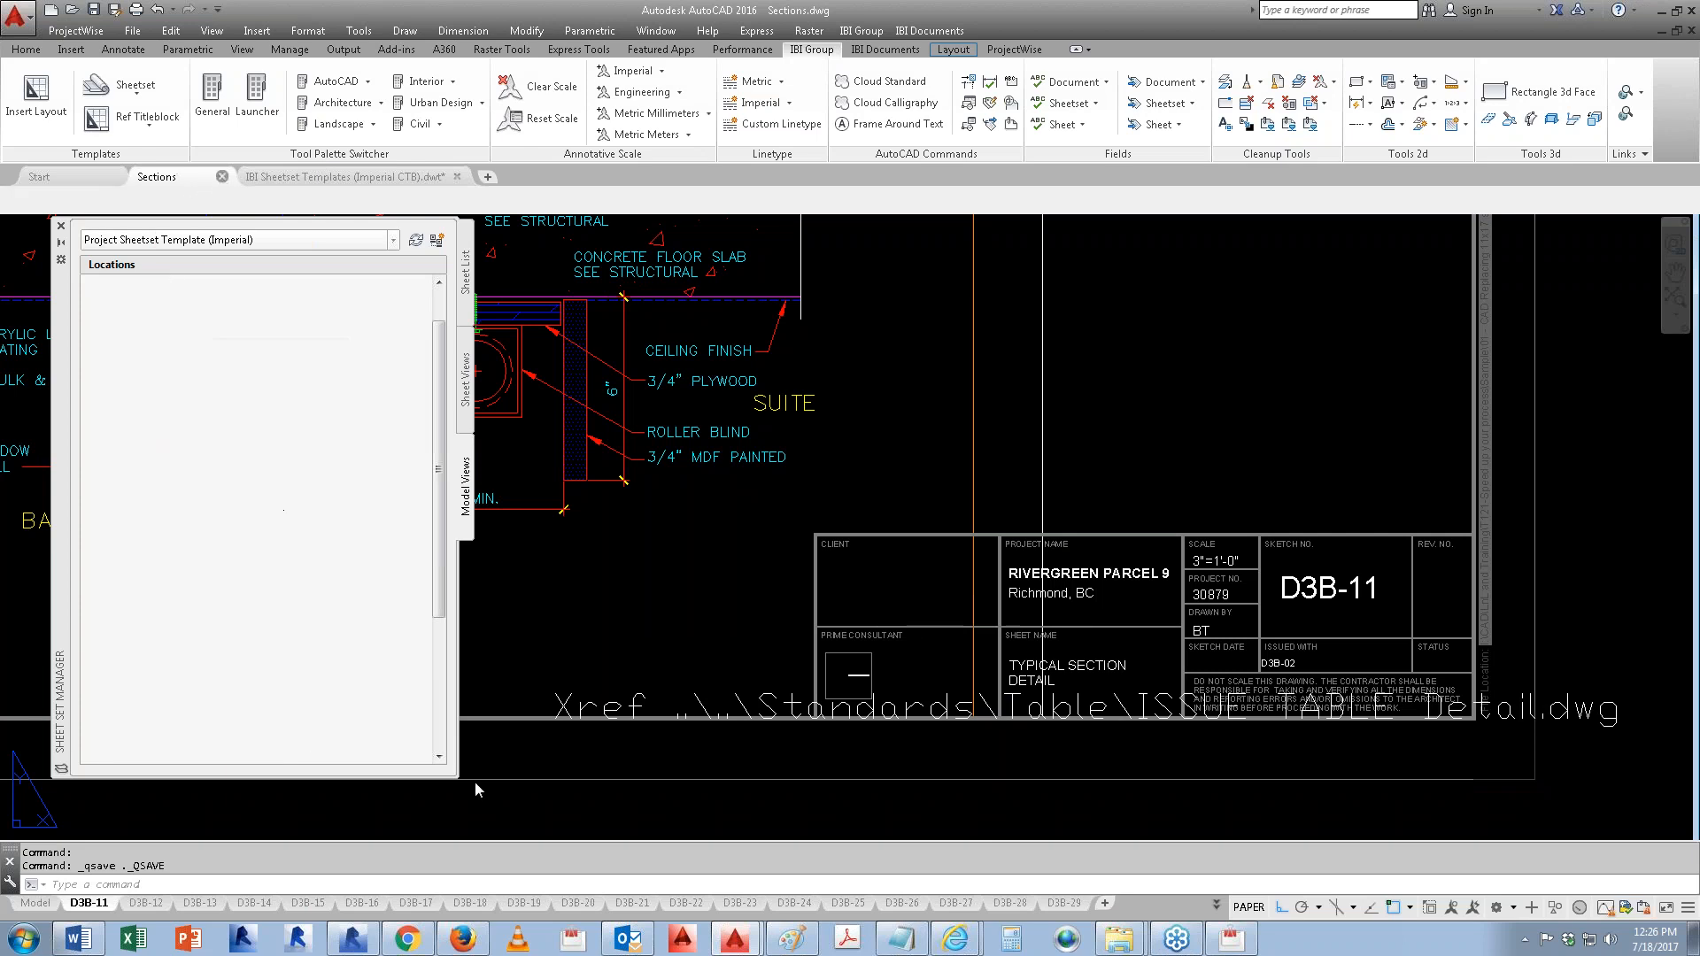
pyautogui.click(566, 940)
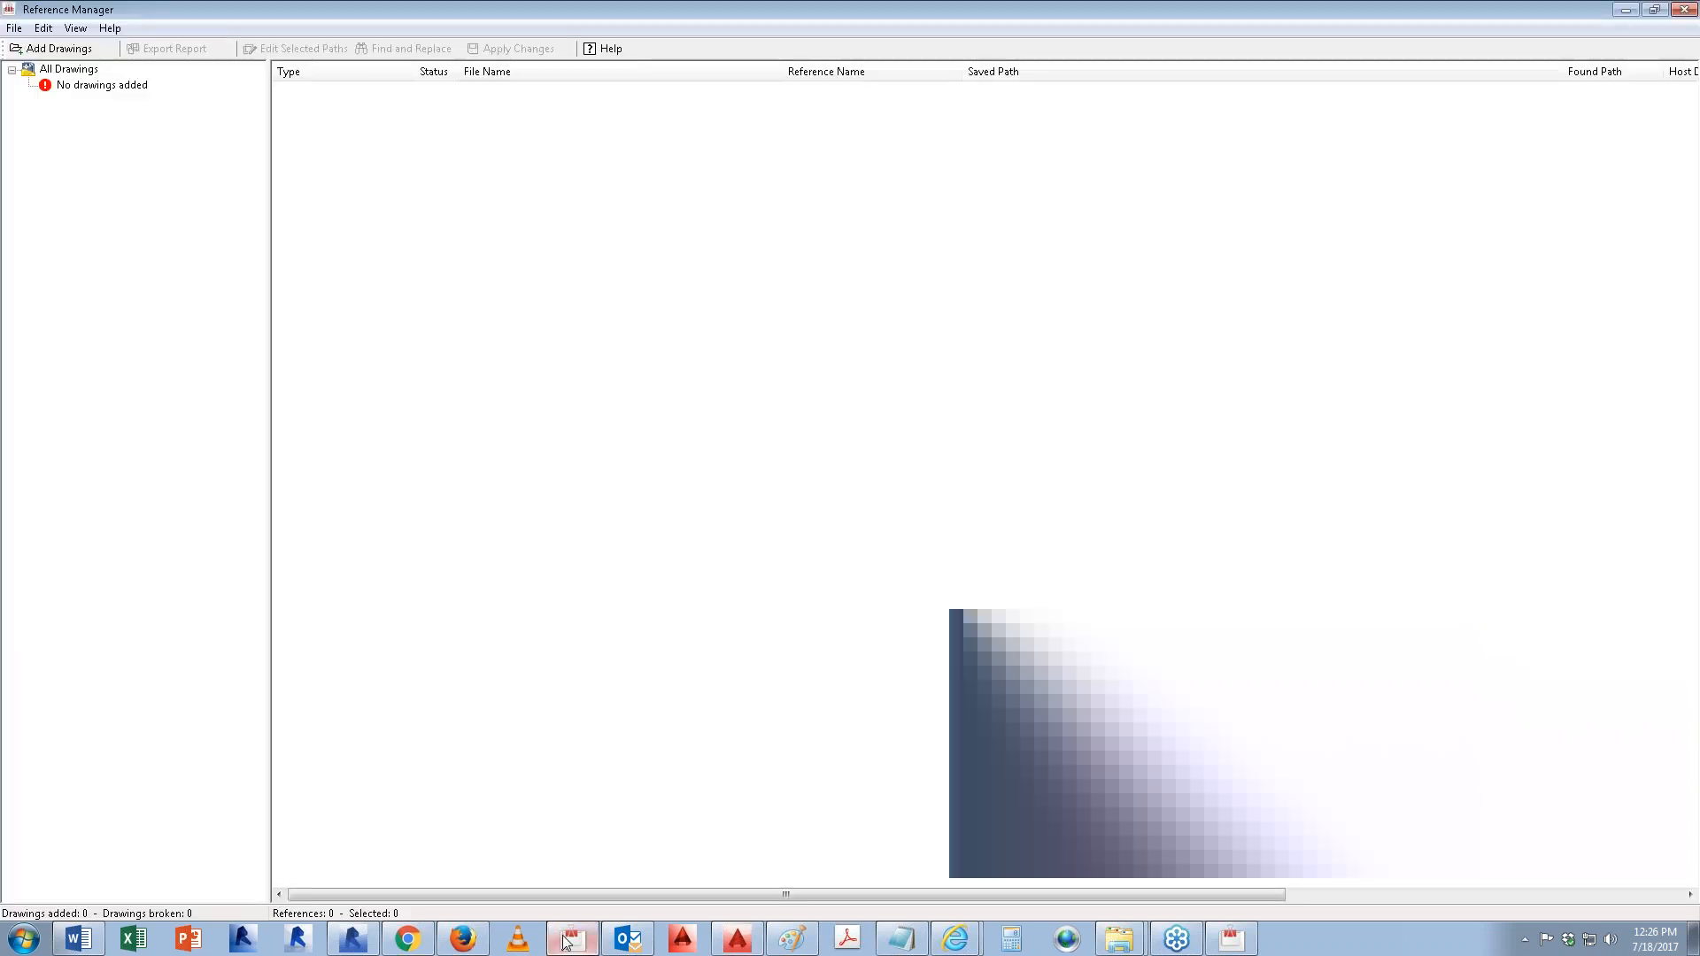
pyautogui.moveTo(1119, 939)
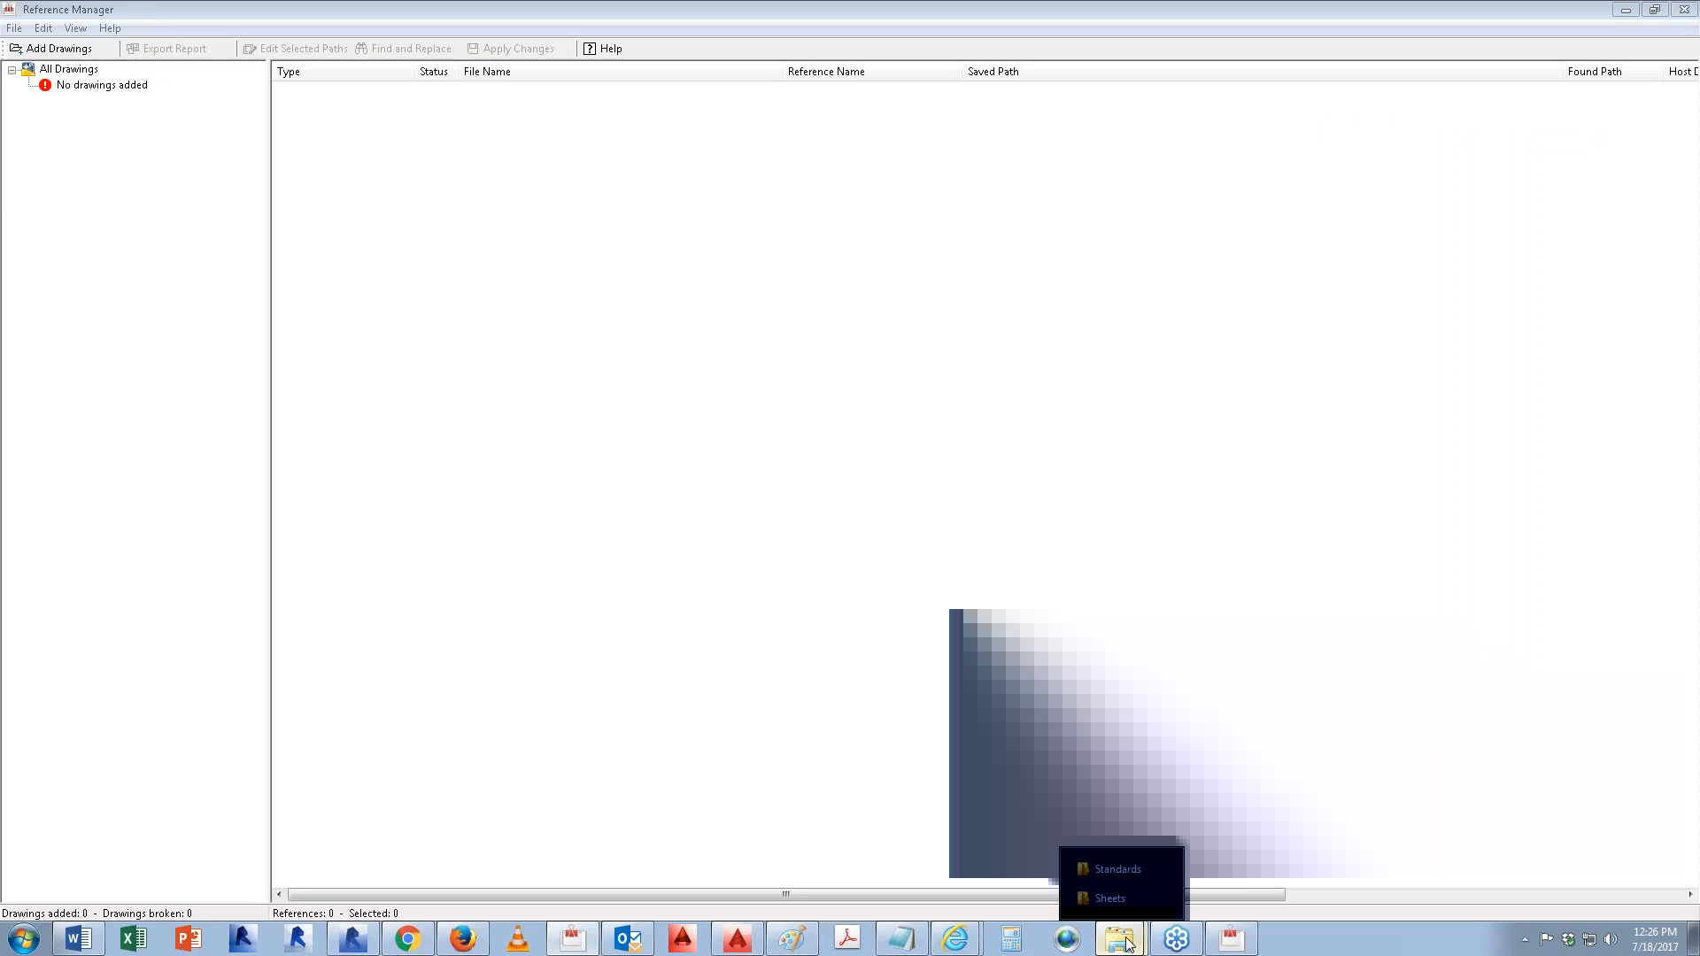
pyautogui.click(1111, 899)
pyautogui.moveTo(1254, 414); pyautogui.dragTo(697, 448)
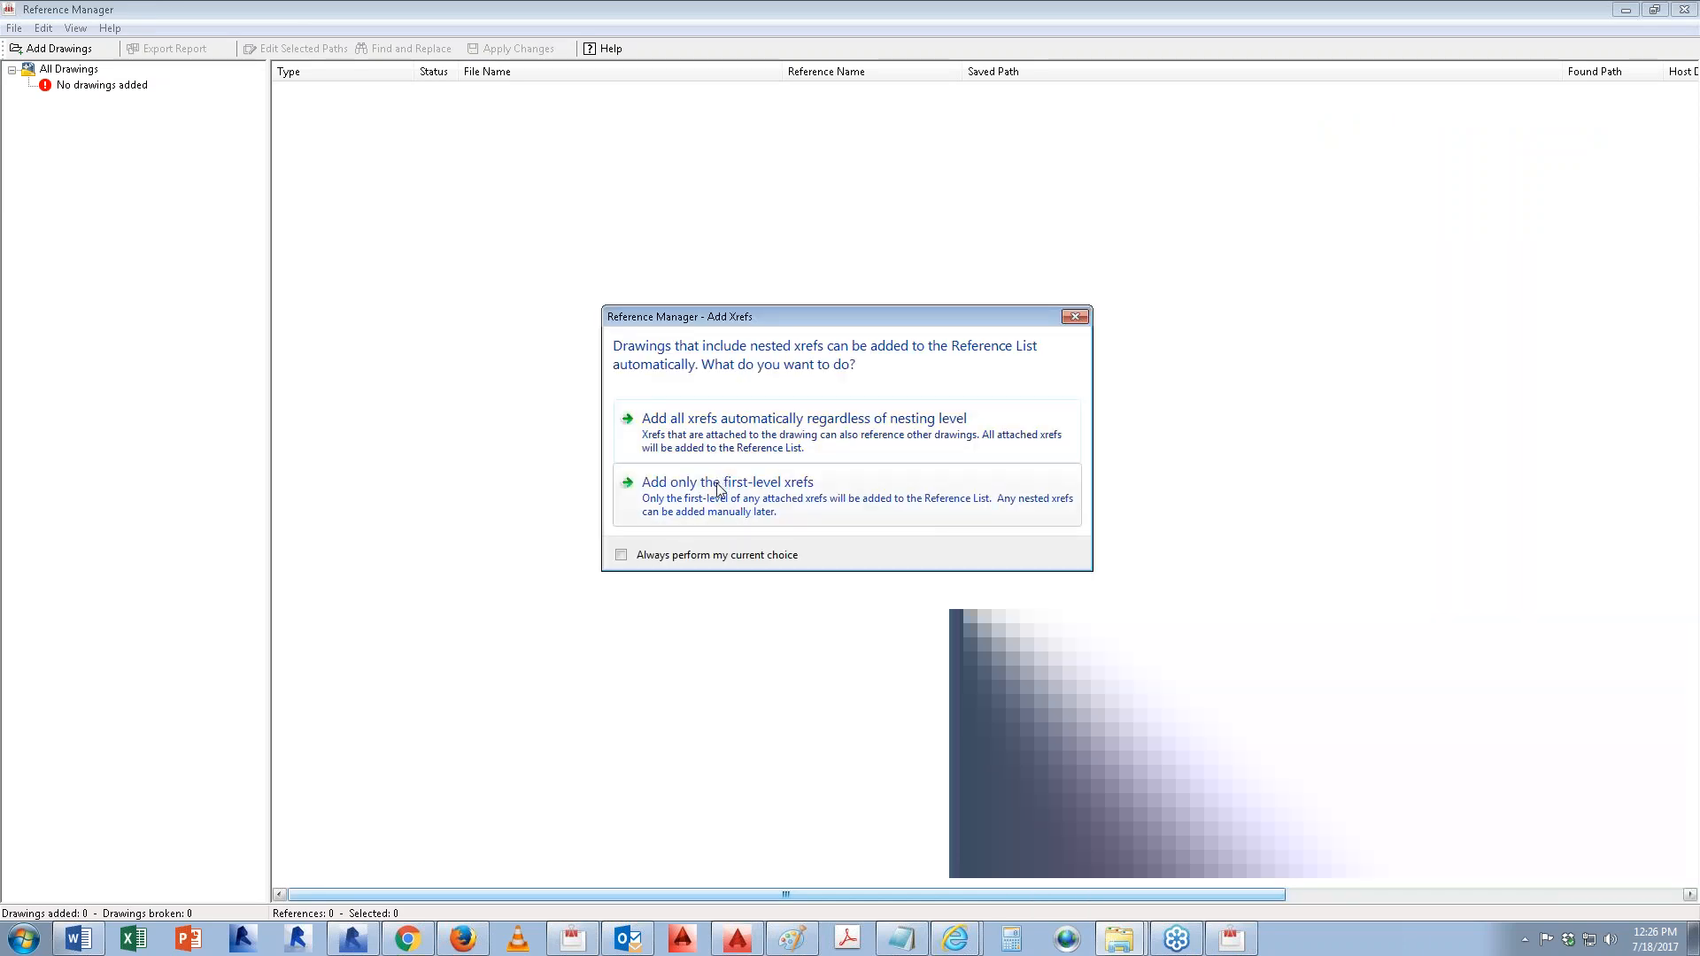
pyautogui.click(719, 484)
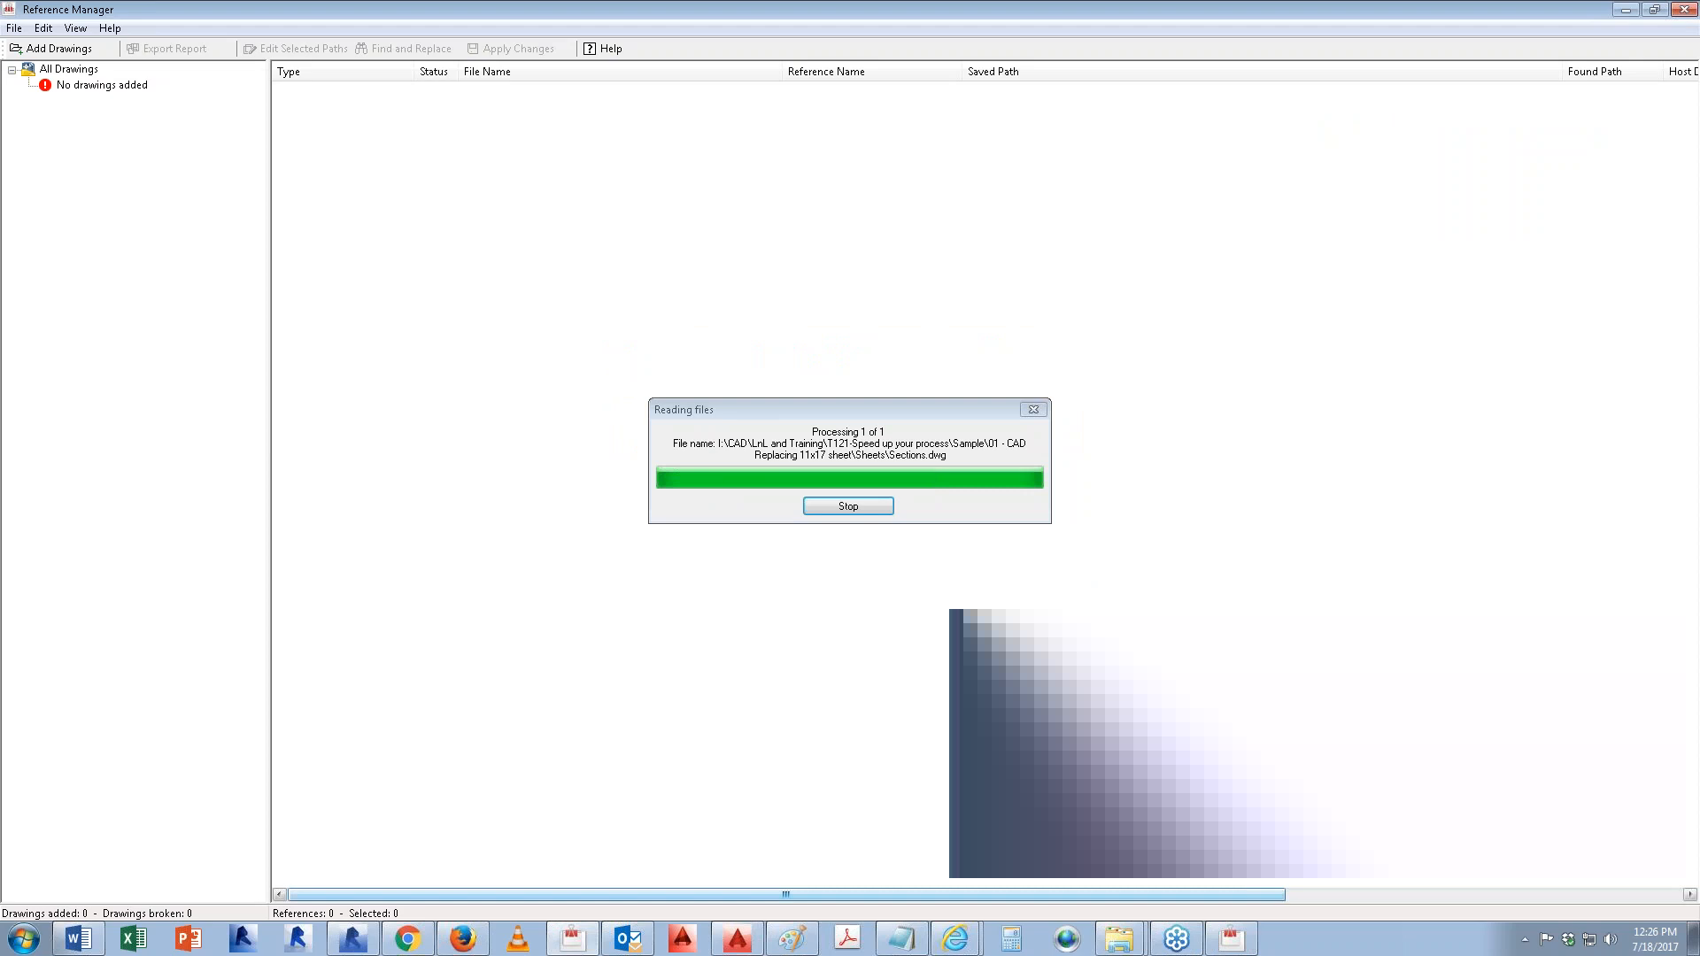
# Step: Set the IBI-Logo-Title xref's saved path to ..\Standards\Titleblock
pyautogui.rightClick(476, 115)
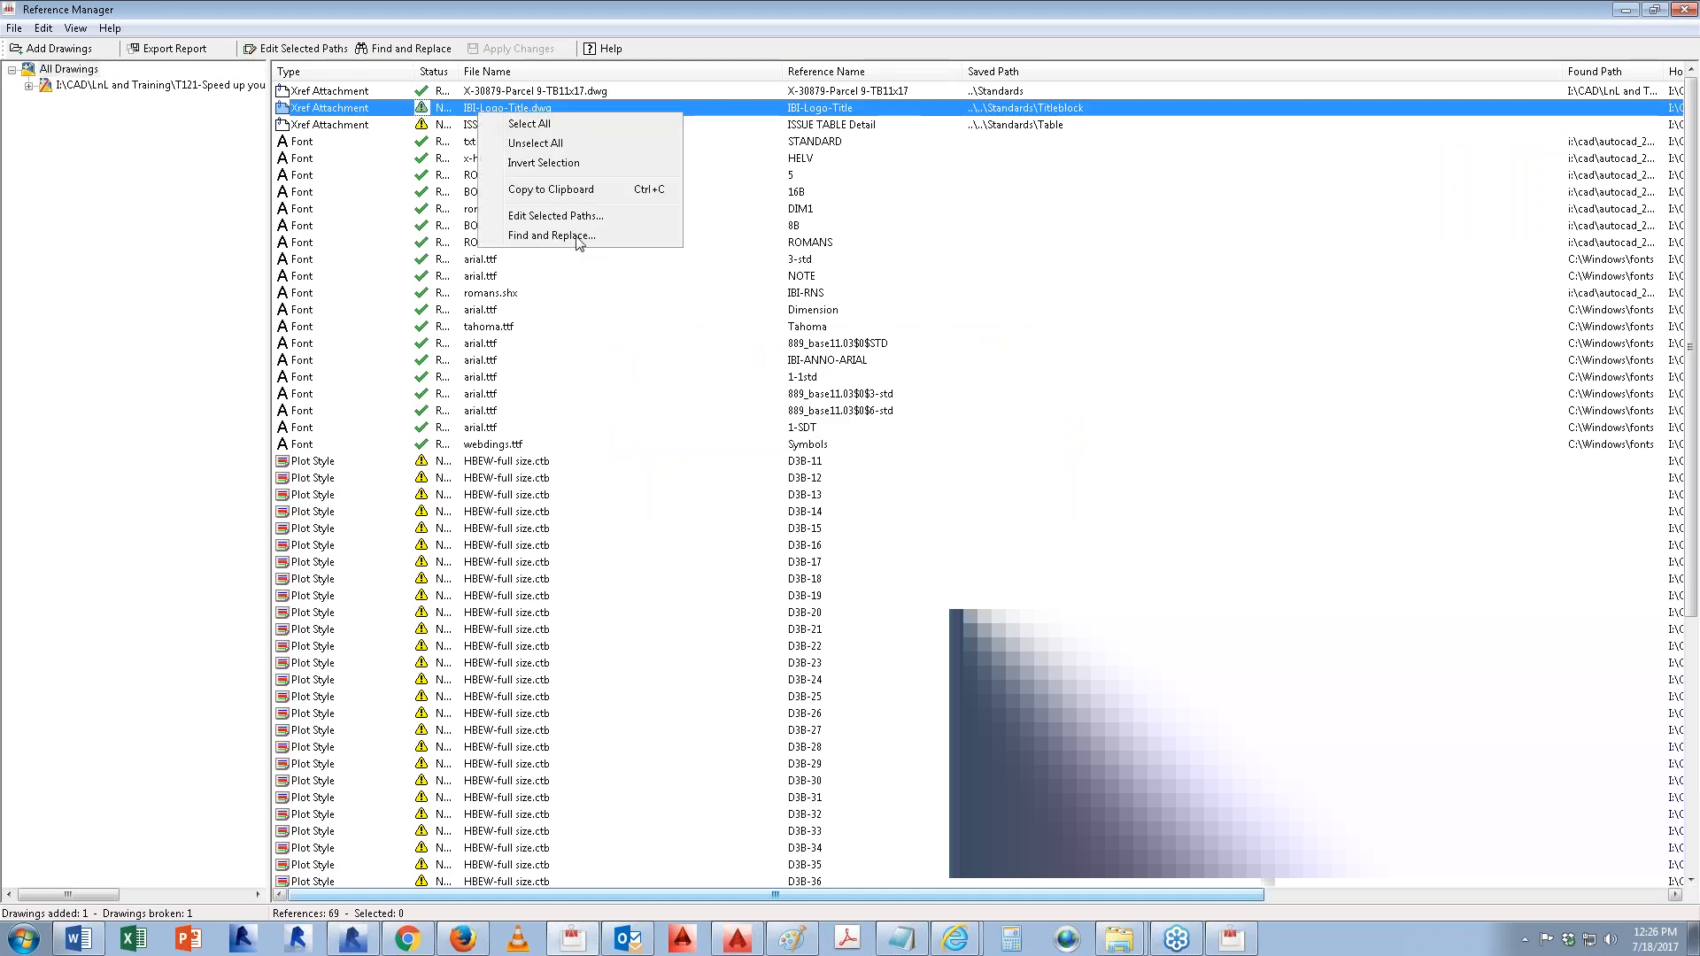
pyautogui.click(575, 226)
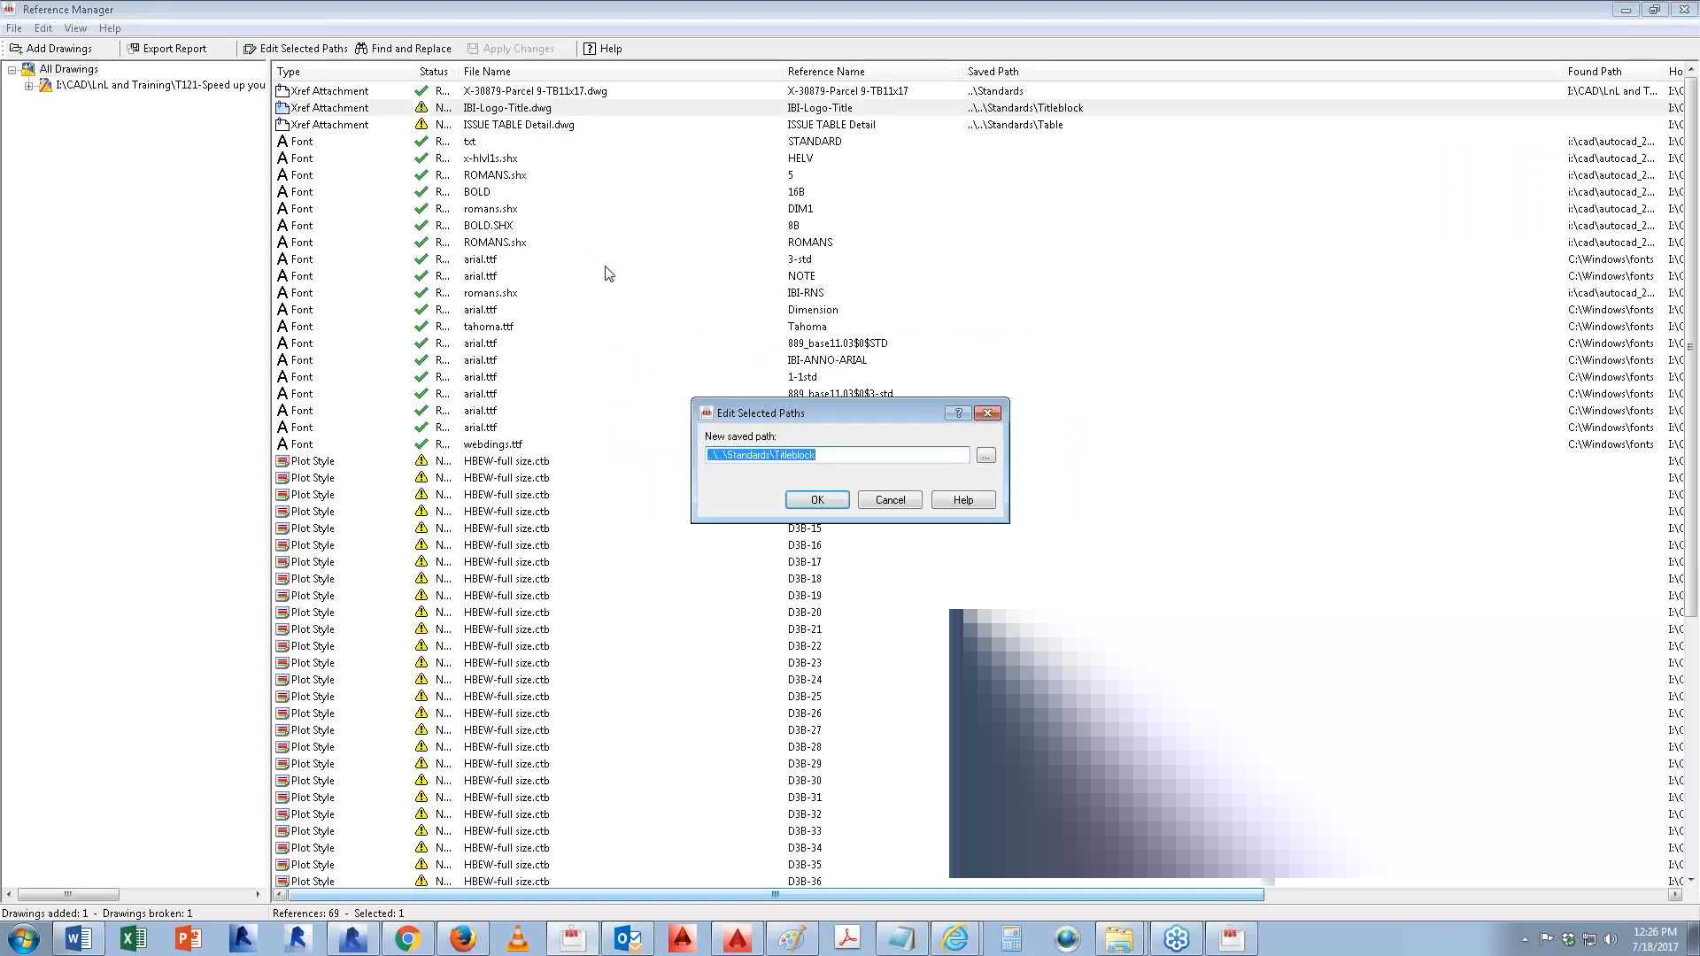
pyautogui.click(717, 455)
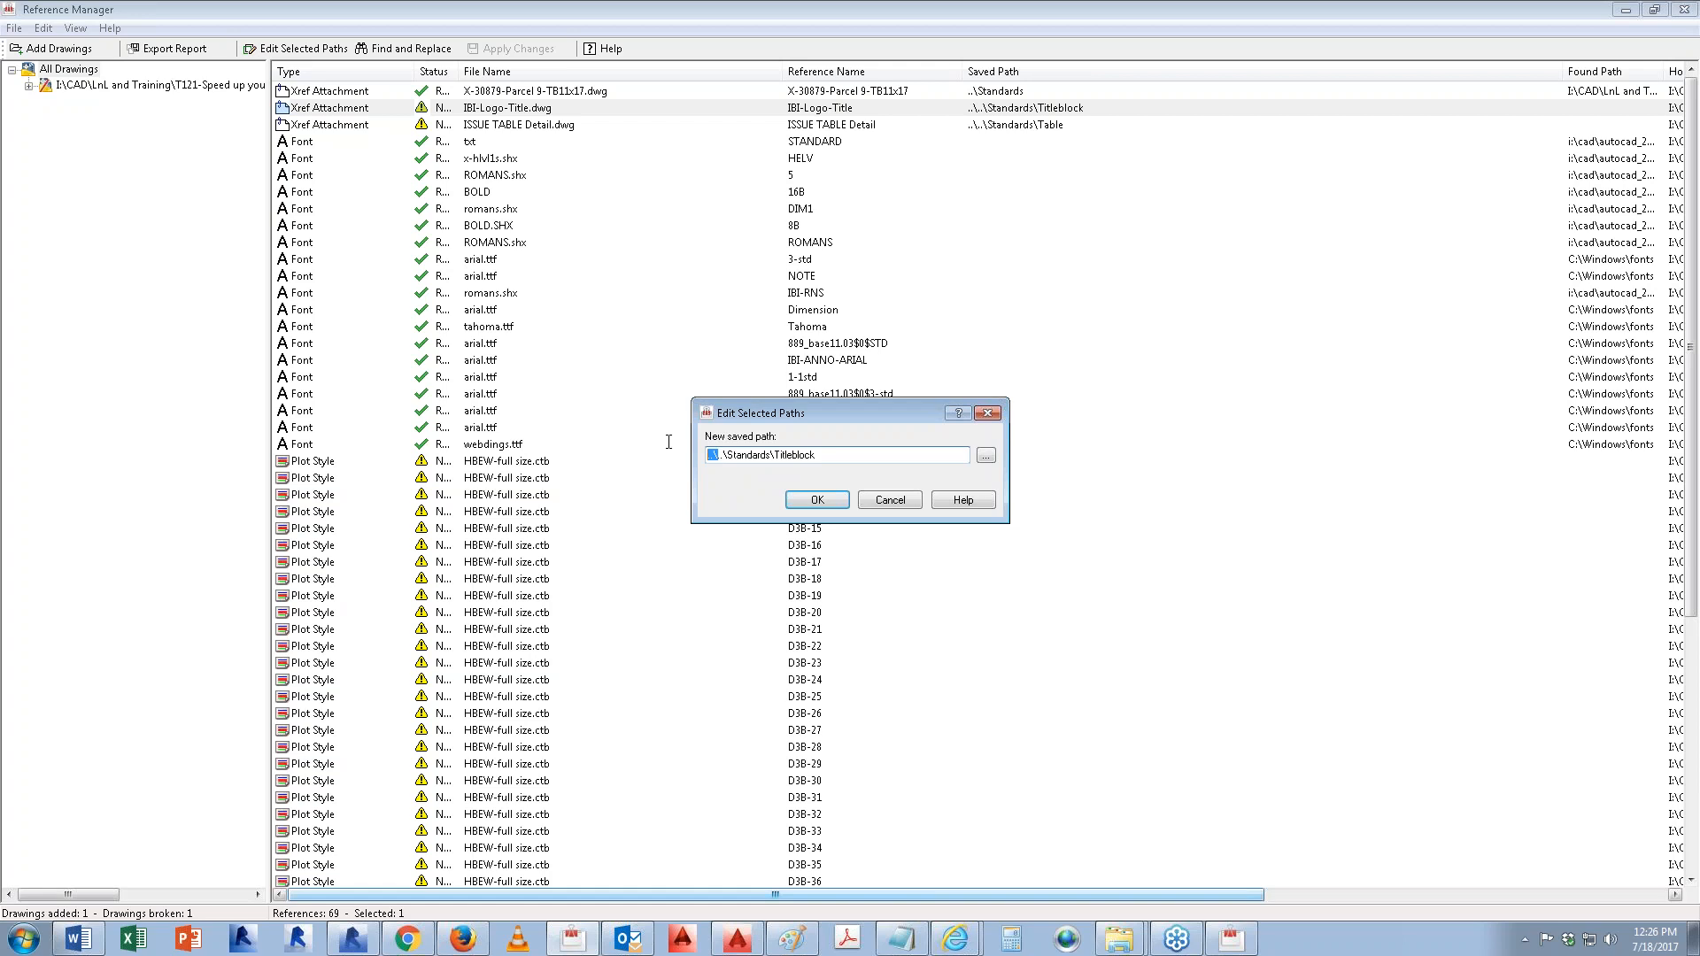
pyautogui.press('Delete')
pyautogui.write('.')
pyautogui.click(833, 497)
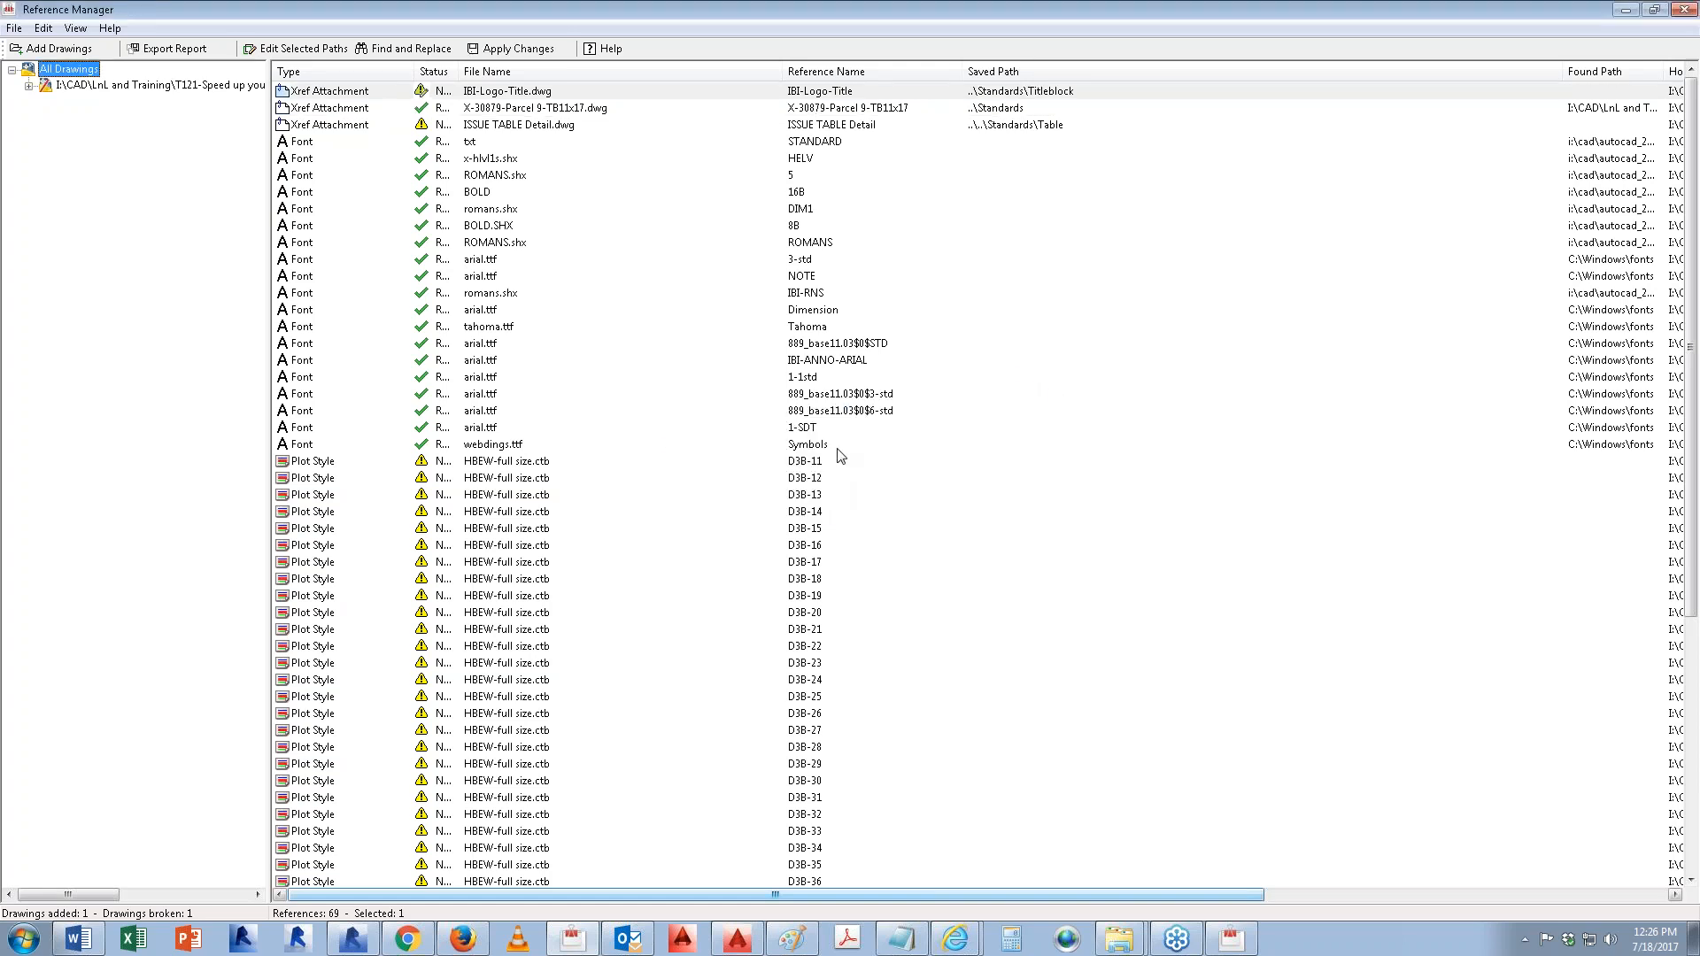
# Step: Set the ISSUE TABLE Detail xref's saved path to ..\Standards\Table
pyautogui.rightClick(475, 126)
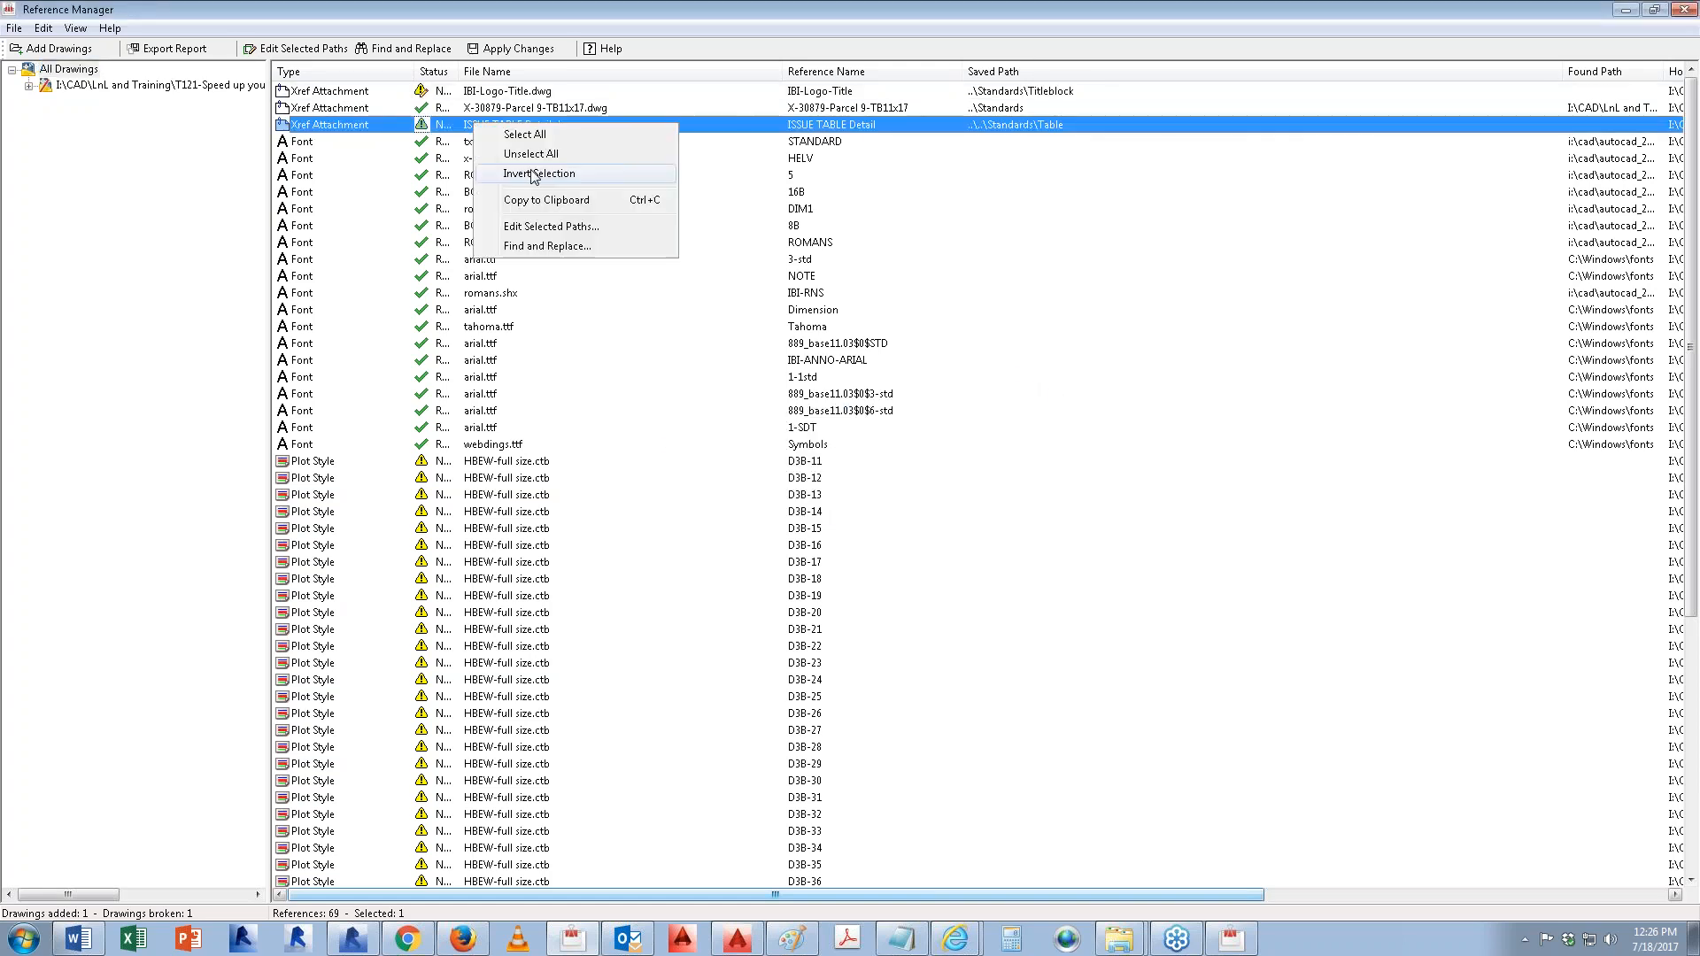
pyautogui.click(550, 227)
pyautogui.click(713, 454)
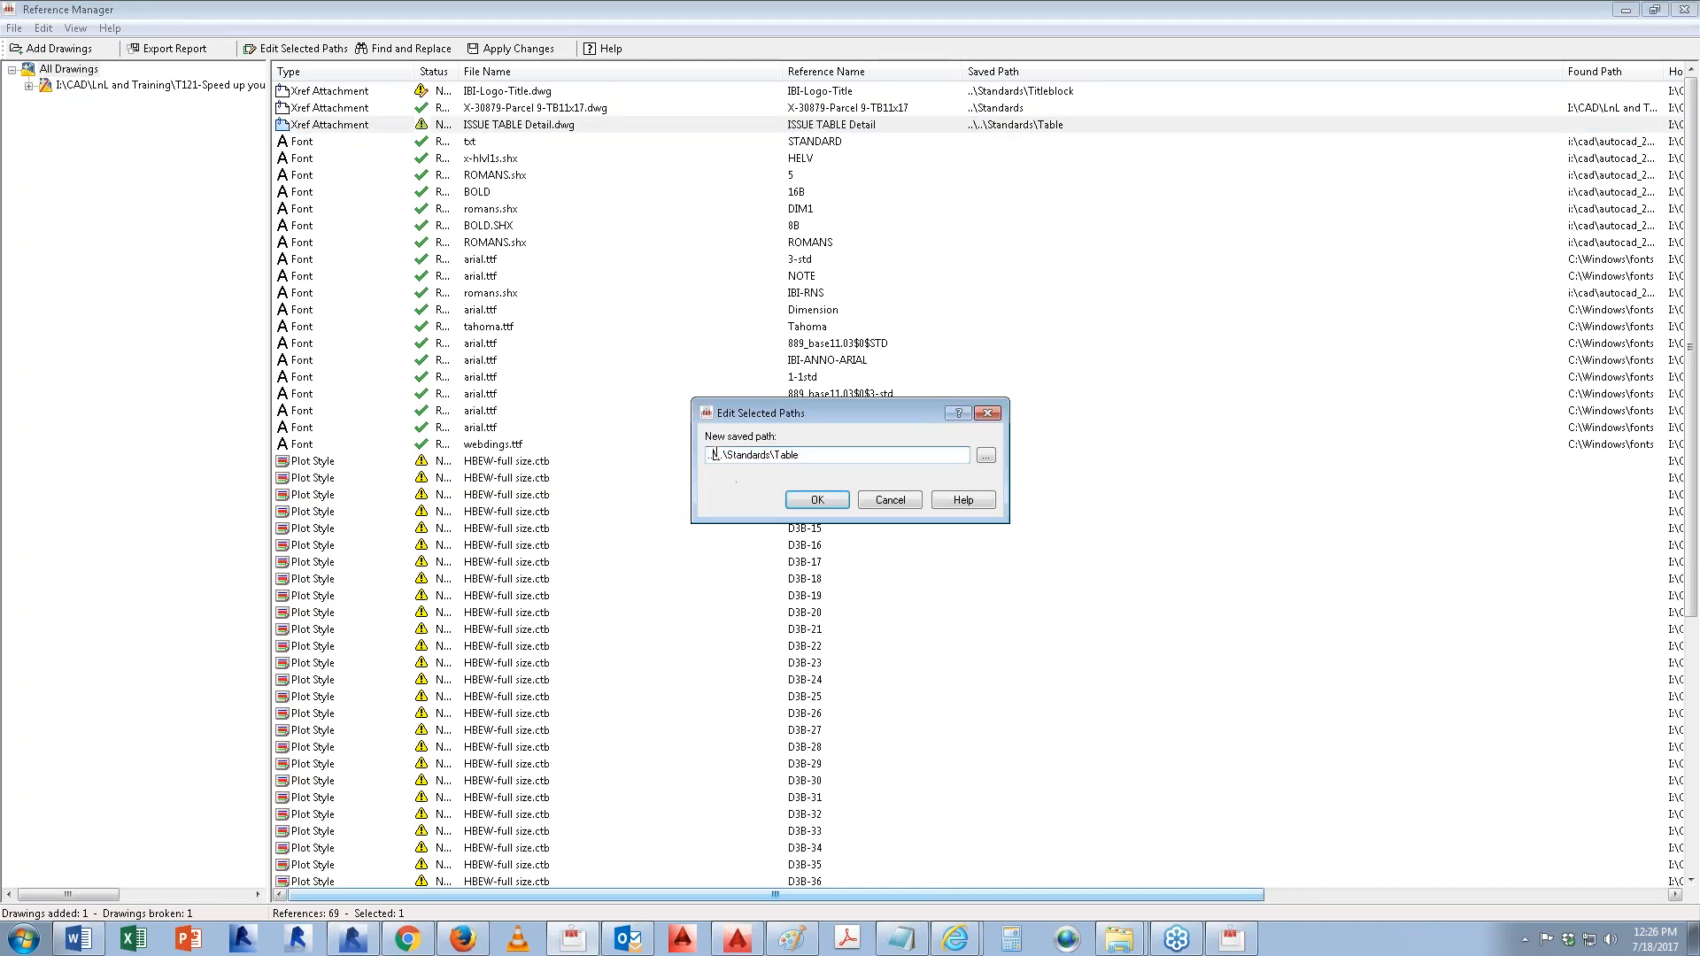
pyautogui.press('Delete')
pyautogui.press('Return')
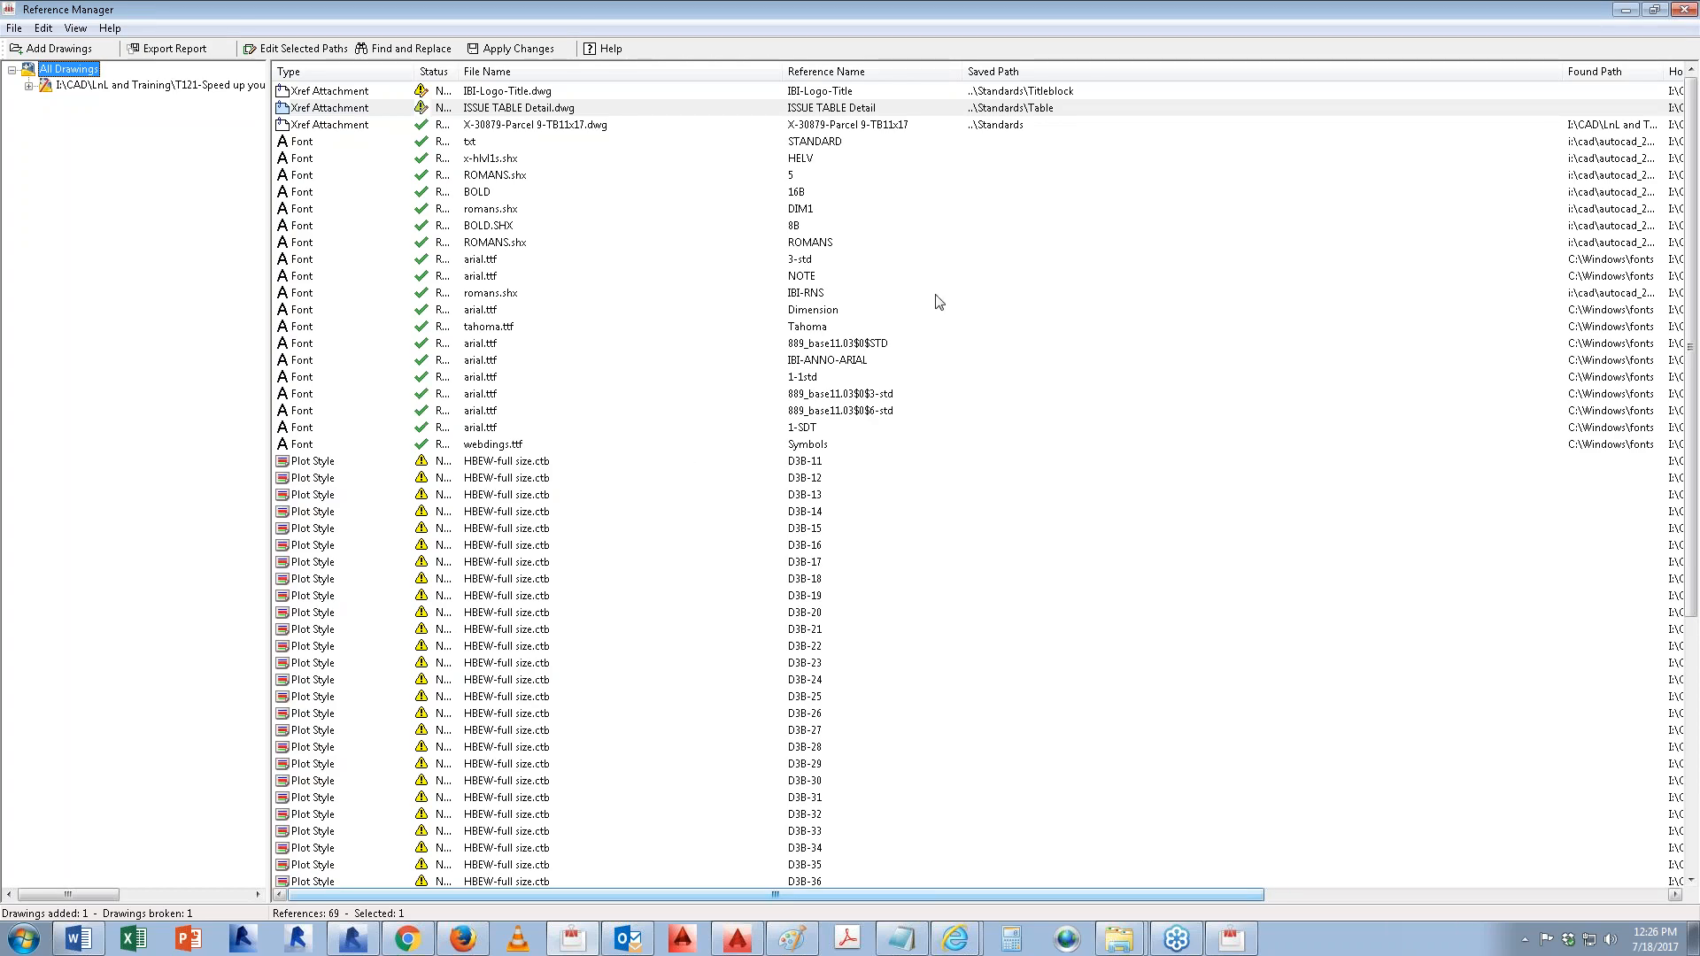
# Step: Remove the Table subfolder from the ISSUE TABLE Detail xref's saved path, leaving ..\Standards
pyautogui.rightClick(1018, 107)
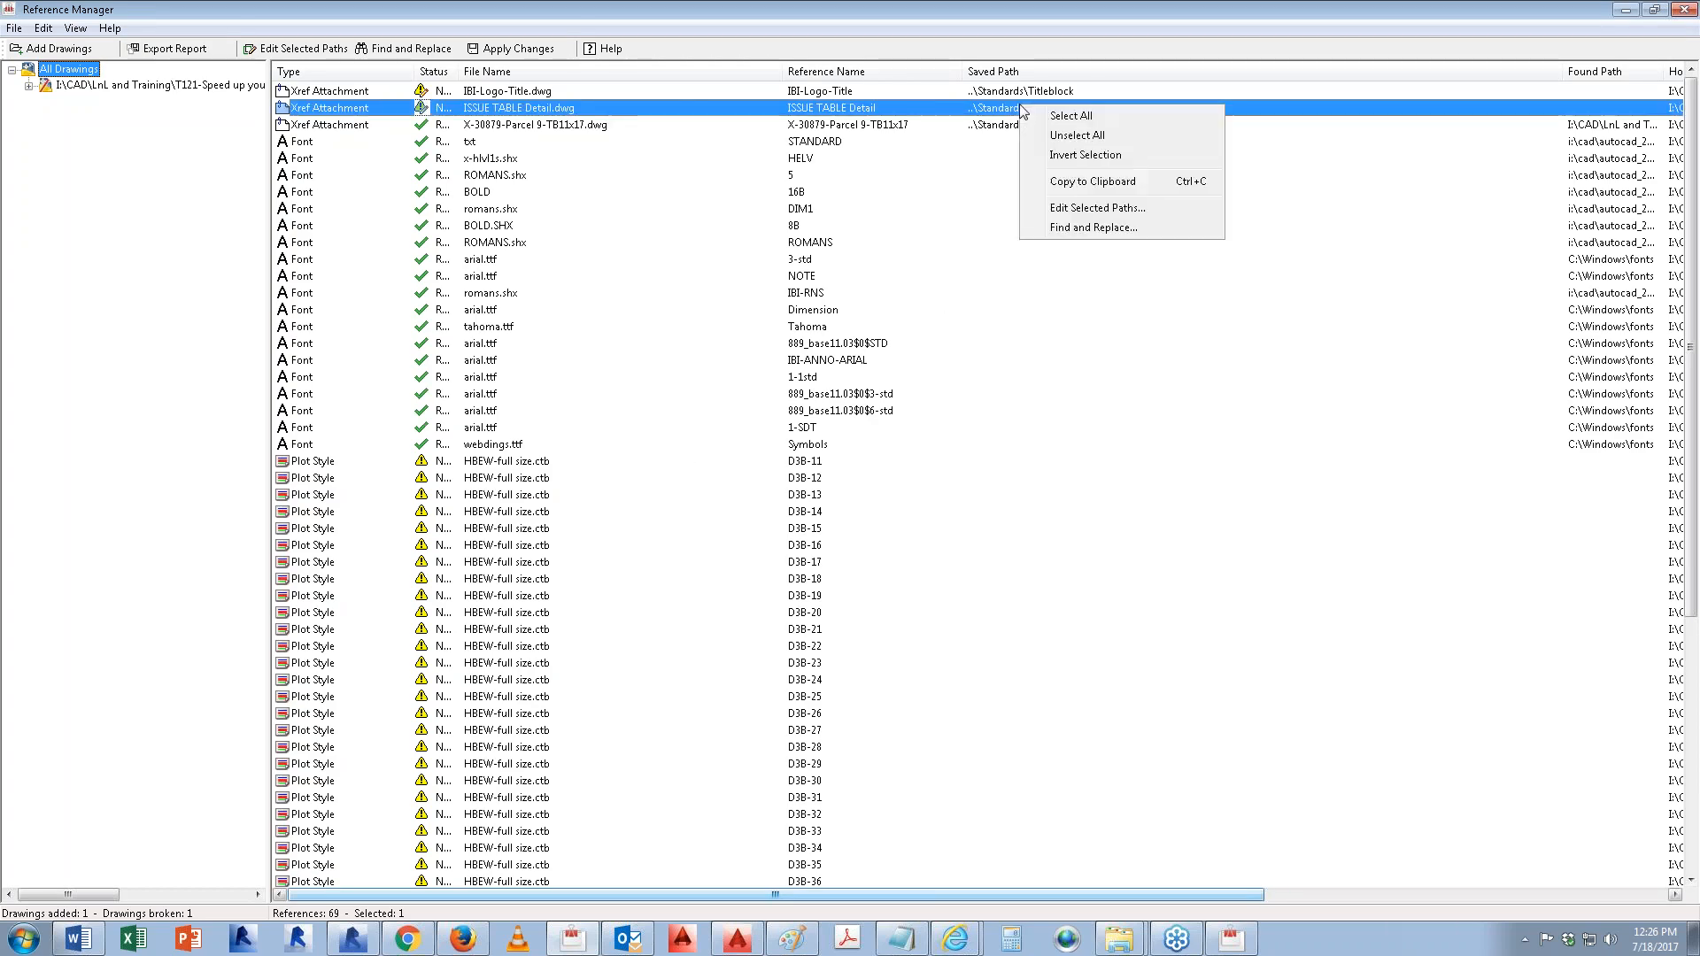
pyautogui.click(1096, 217)
pyautogui.moveTo(765, 455); pyautogui.dragTo(834, 455)
pyautogui.press('BackSpace')
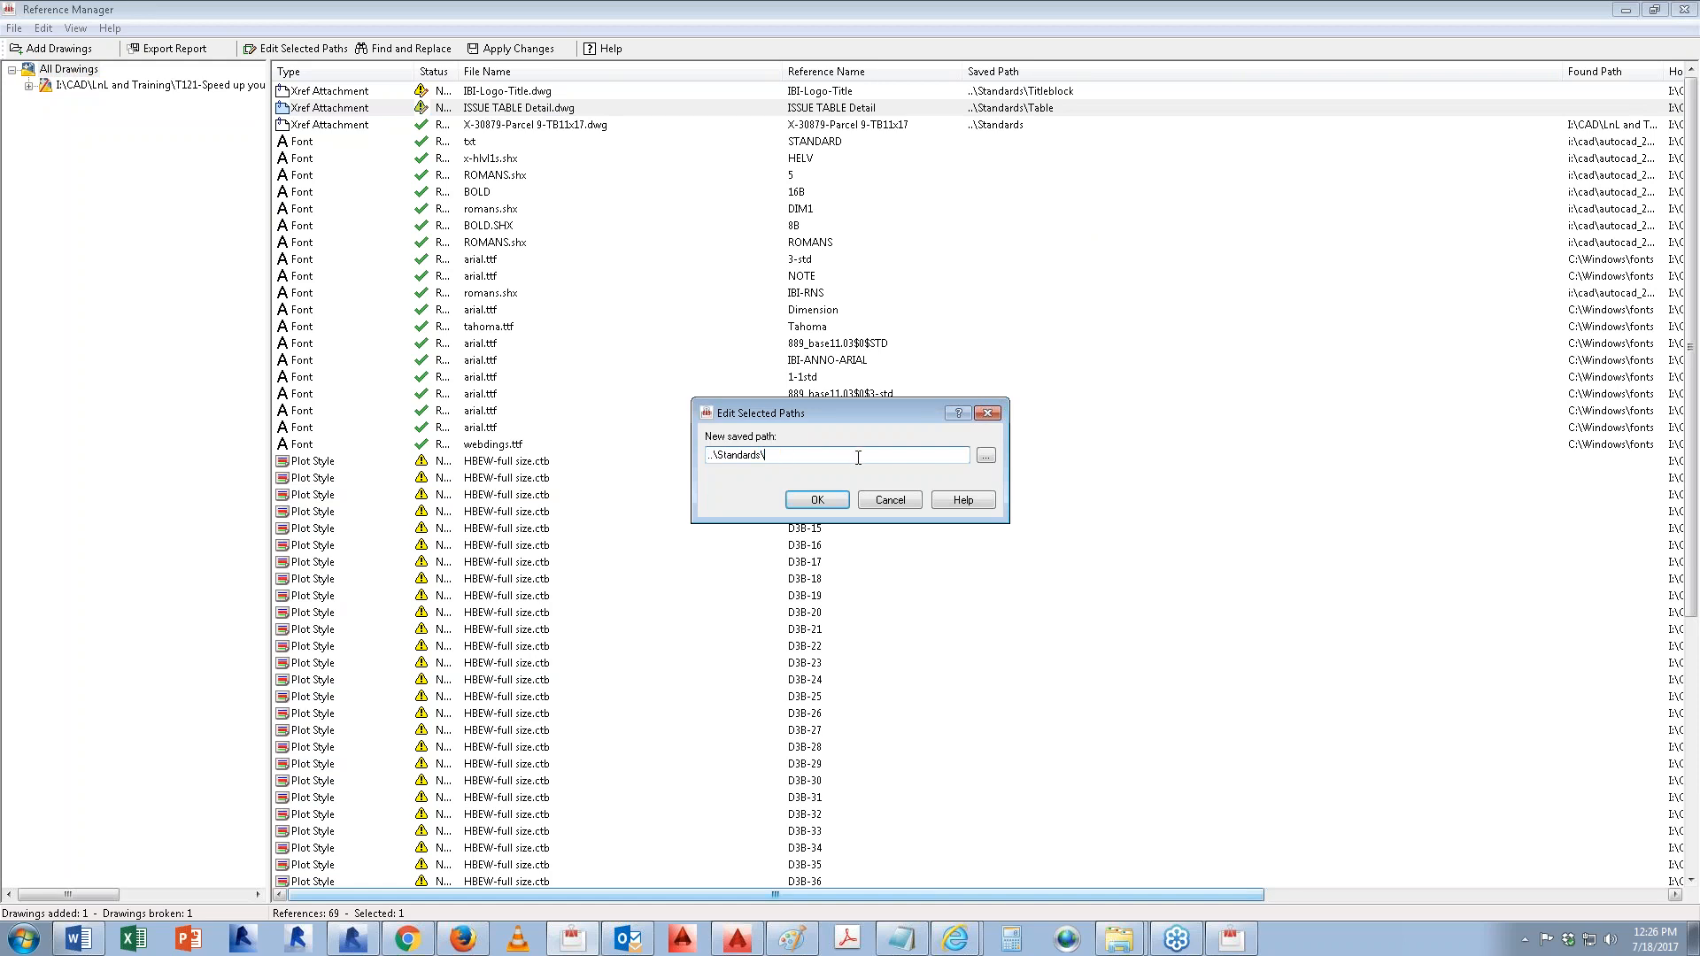
pyautogui.click(801, 502)
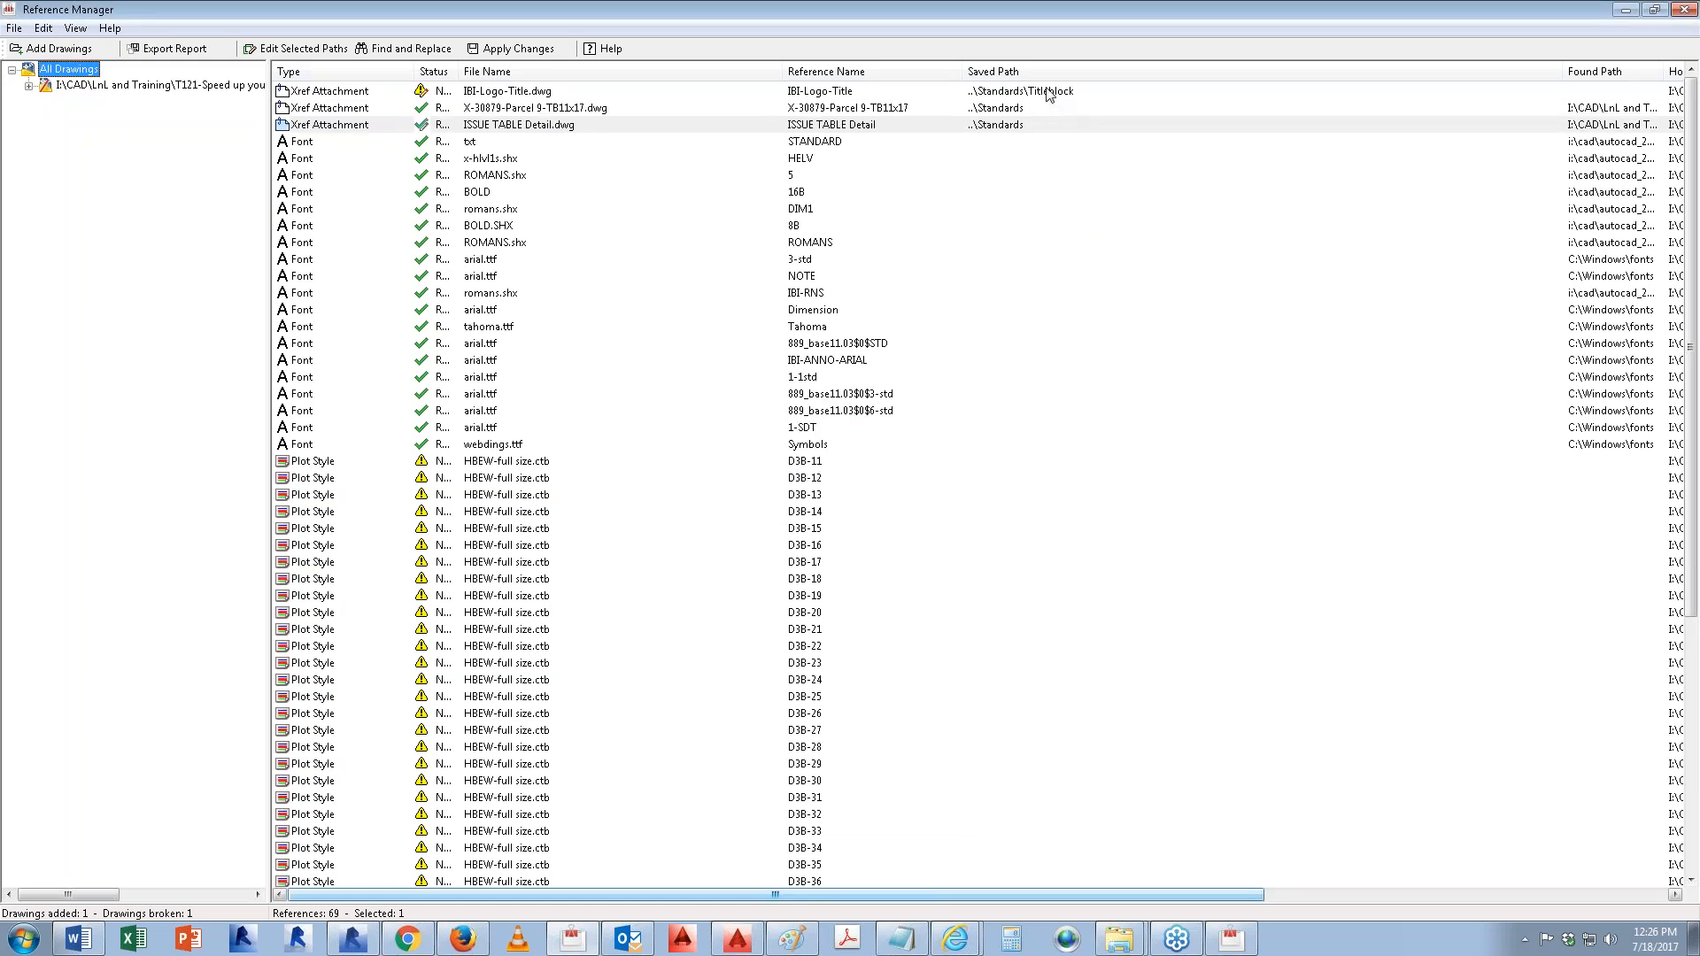
# Step: Remove the Titleblock subfolder from the IBI-Logo-Title xref's saved path, leaving ..\Standards
pyautogui.rightClick(1048, 91)
pyautogui.click(1123, 192)
pyautogui.moveTo(760, 455); pyautogui.dragTo(866, 466)
pyautogui.press('Delete')
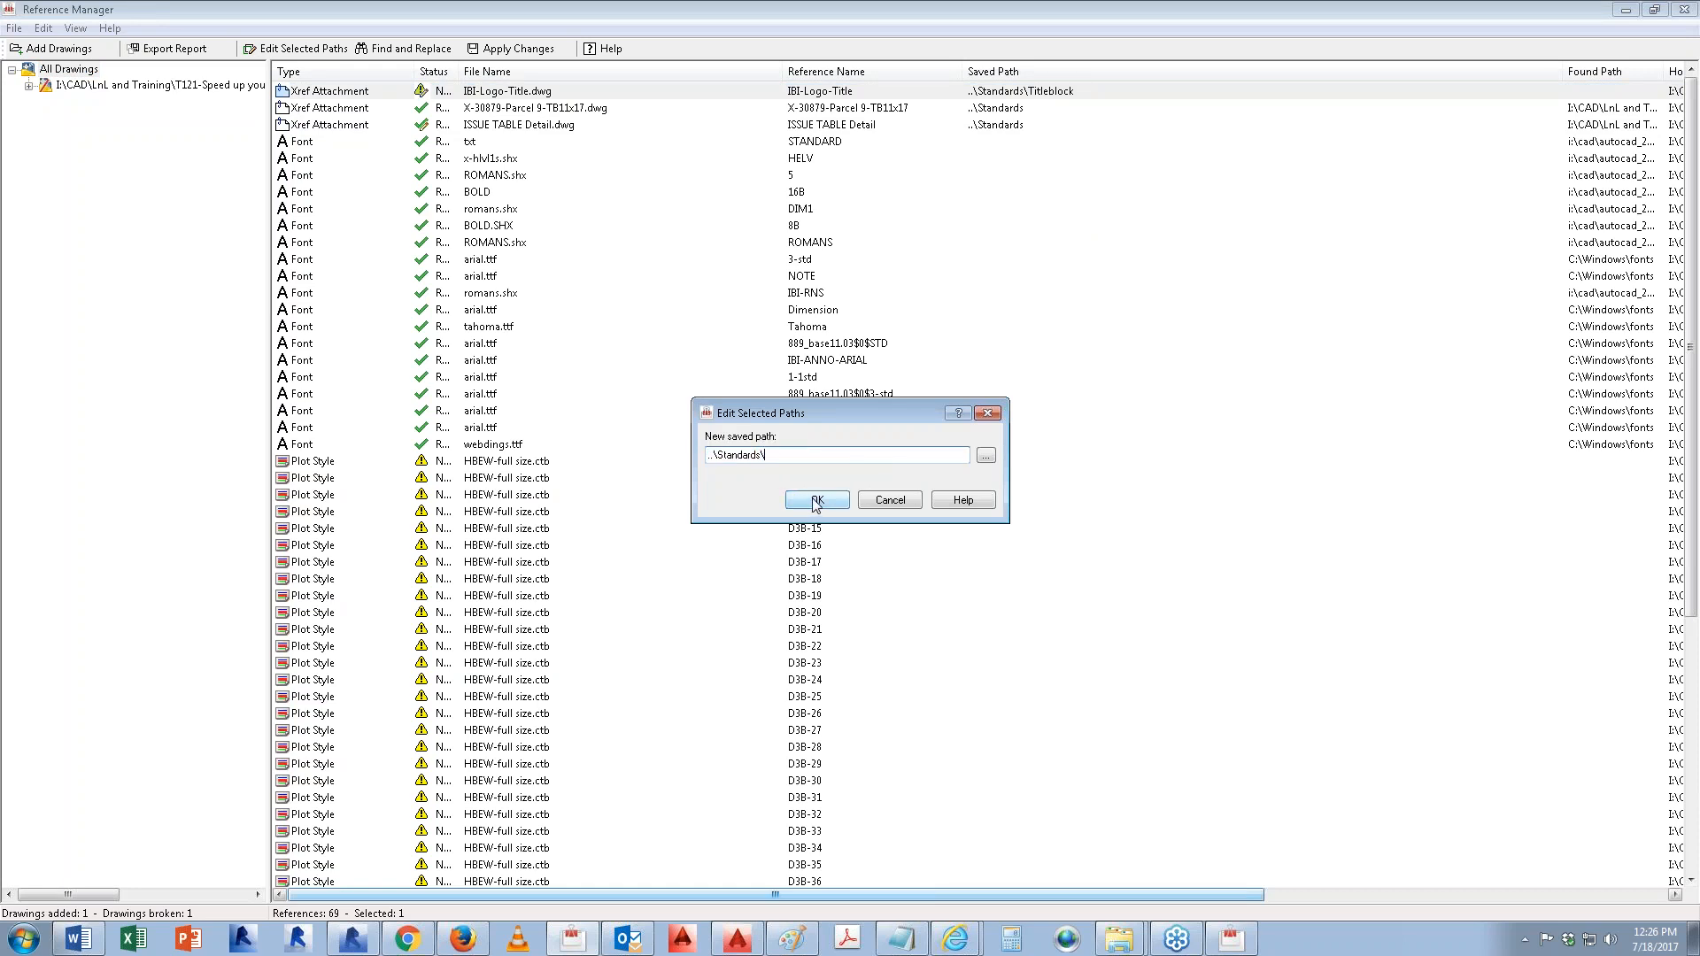
pyautogui.click(816, 500)
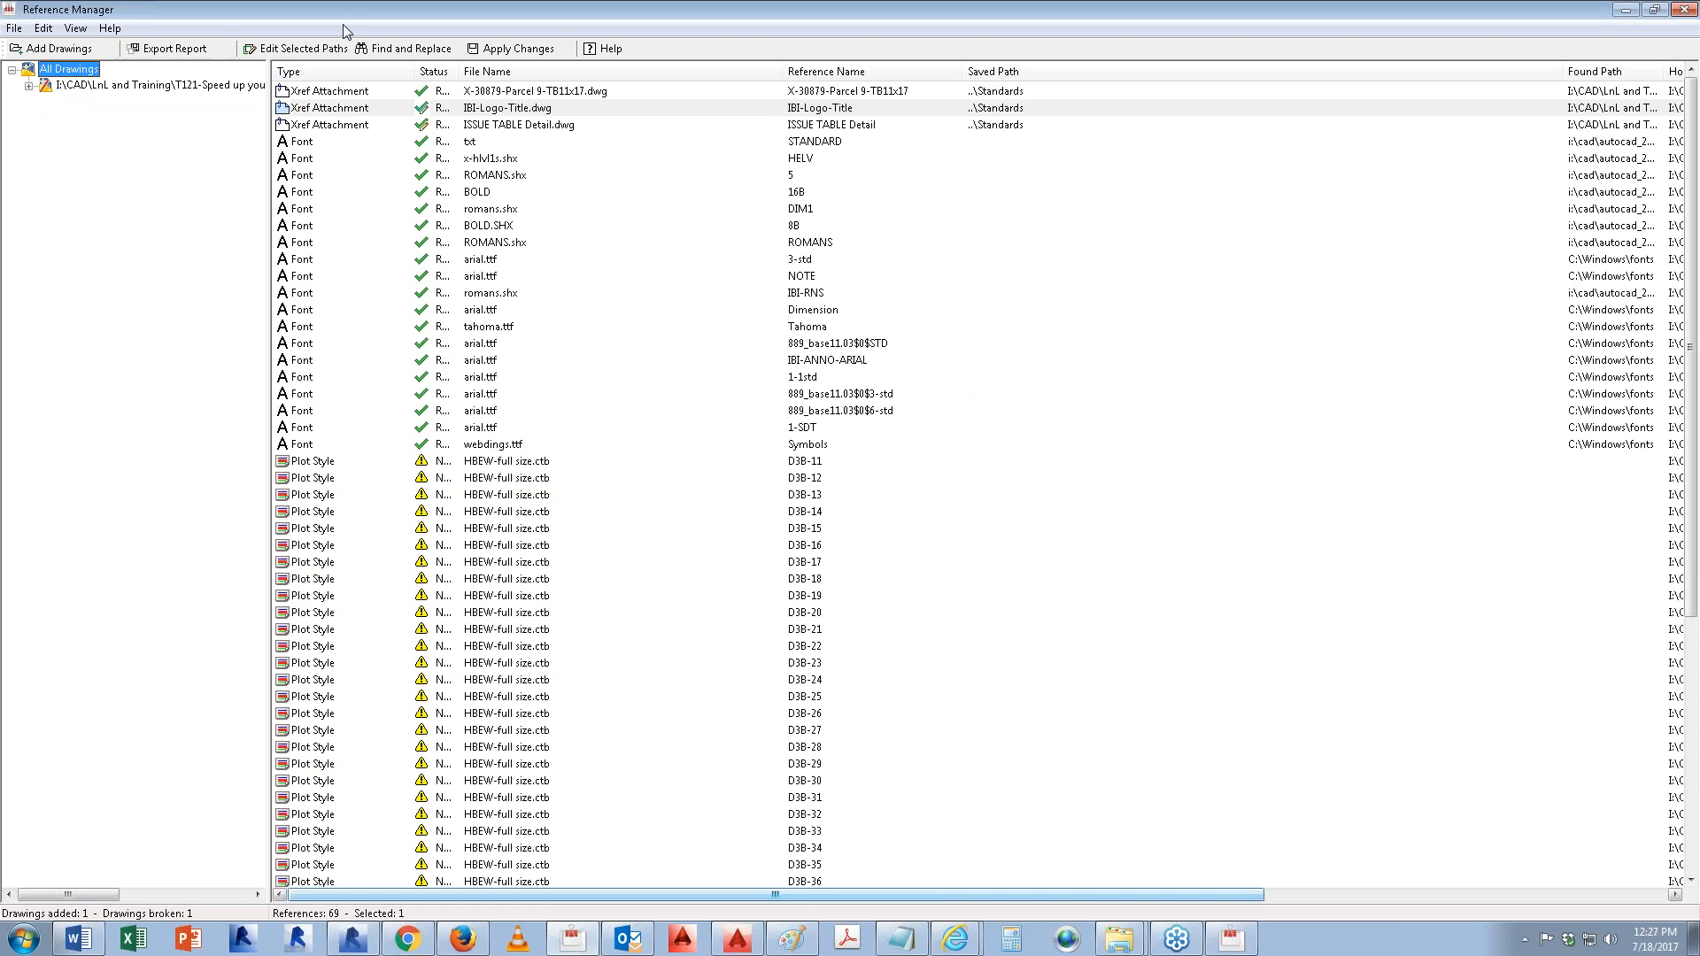
# Step: Apply the path changes to the host drawing and close Reference Manager
pyautogui.click(518, 48)
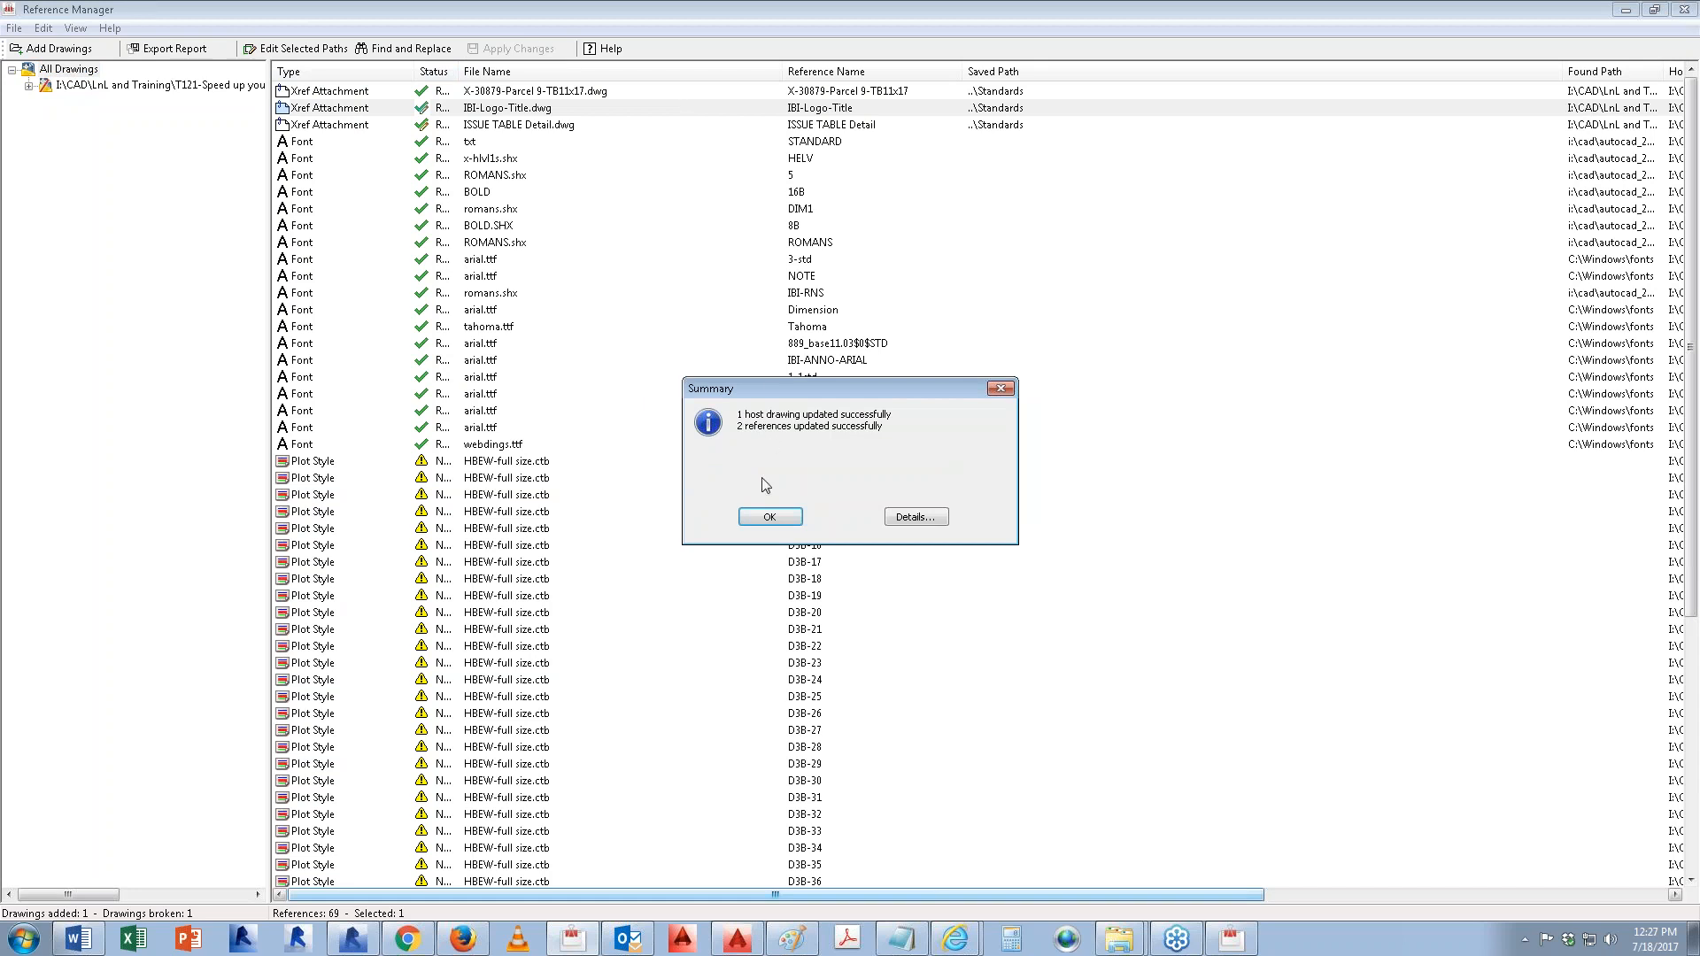
pyautogui.click(769, 517)
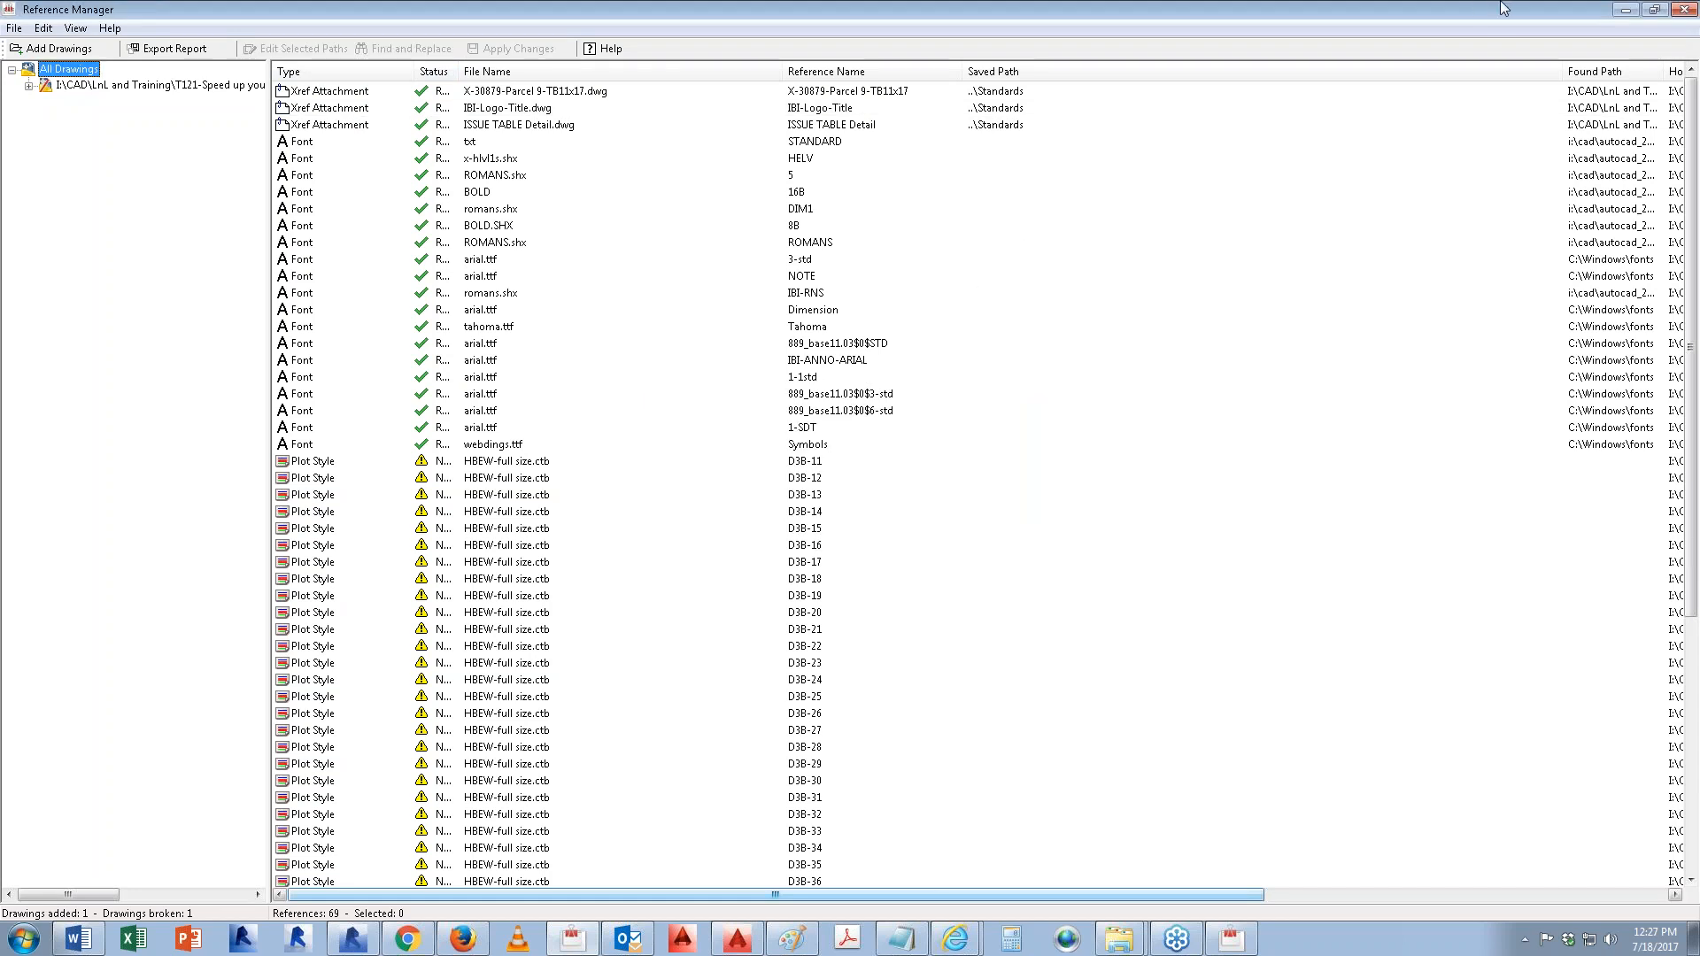
pyautogui.click(1676, 8)
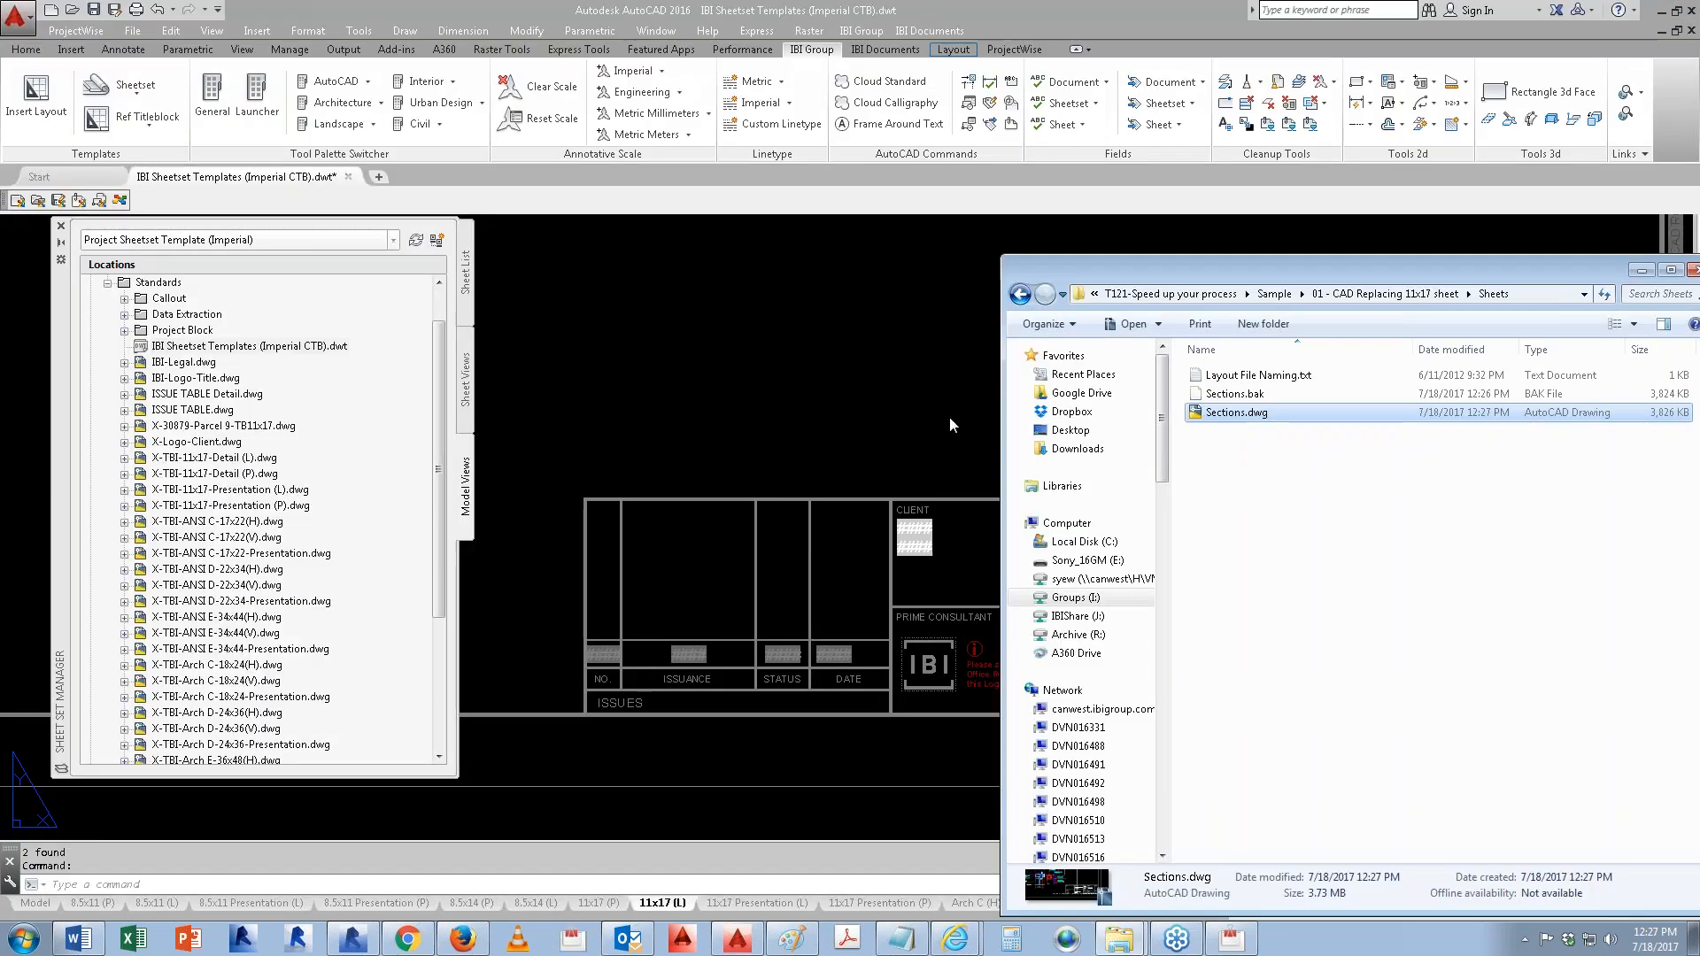
# Step: Reopen Sections.dwg from the Sheets folder in AutoCAD, check the title block on layout D3B-12, and return to D3B-11
pyautogui.doubleClick(1235, 412)
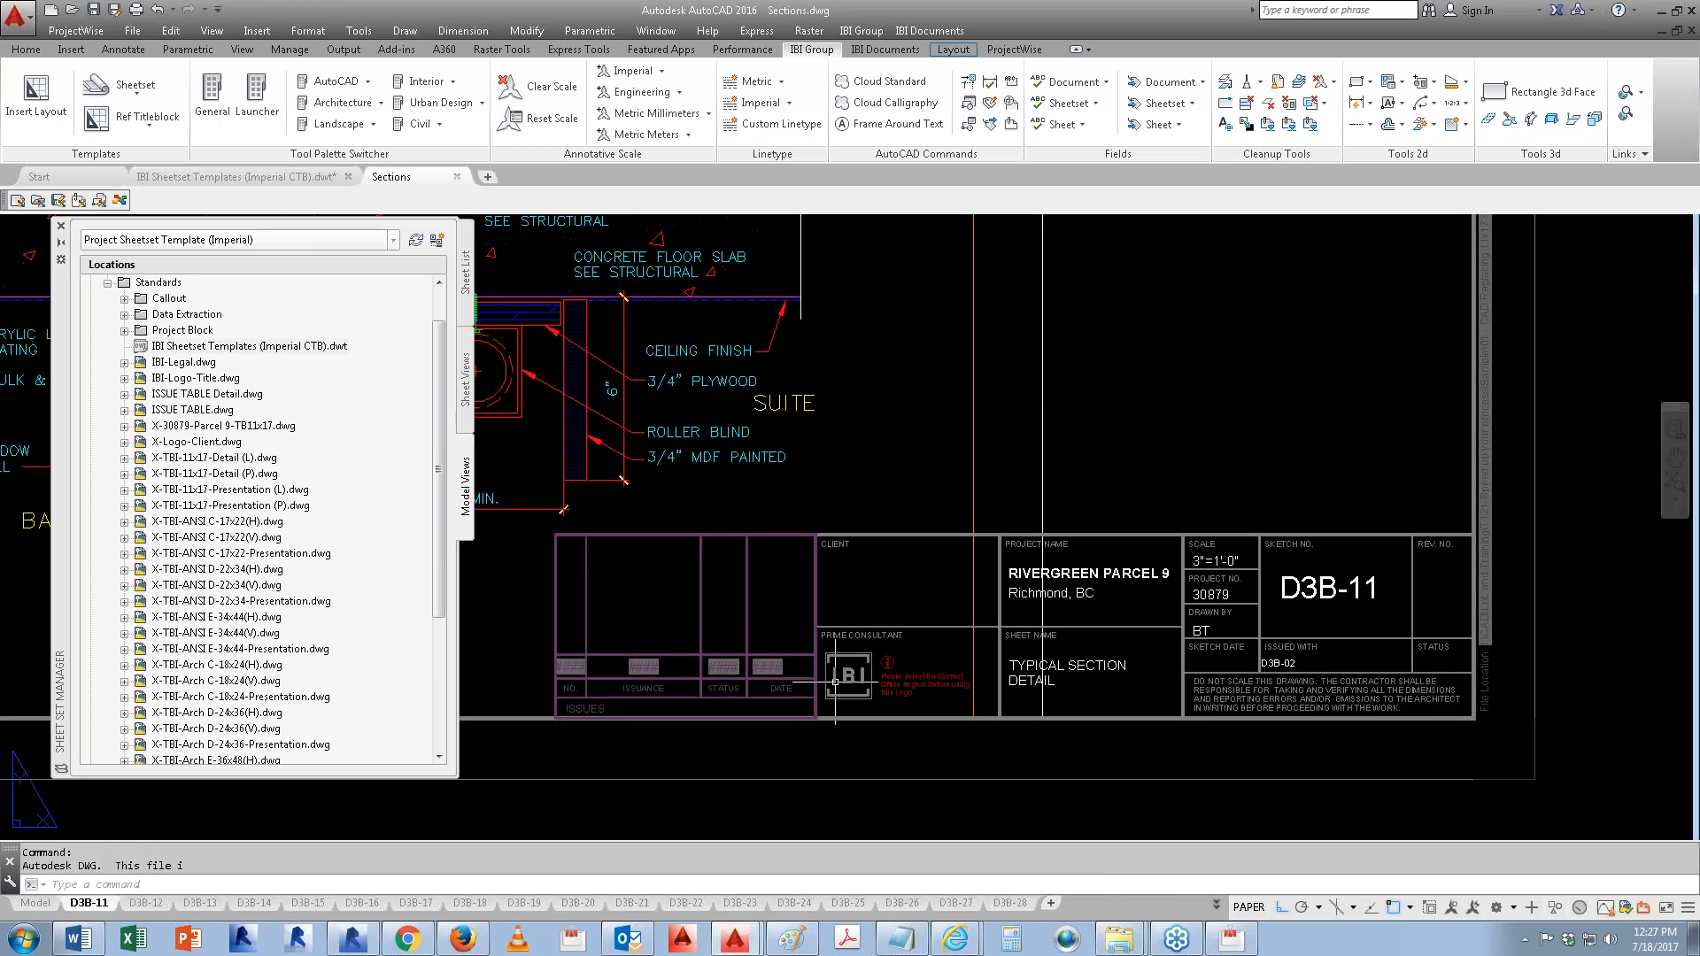
pyautogui.click(145, 903)
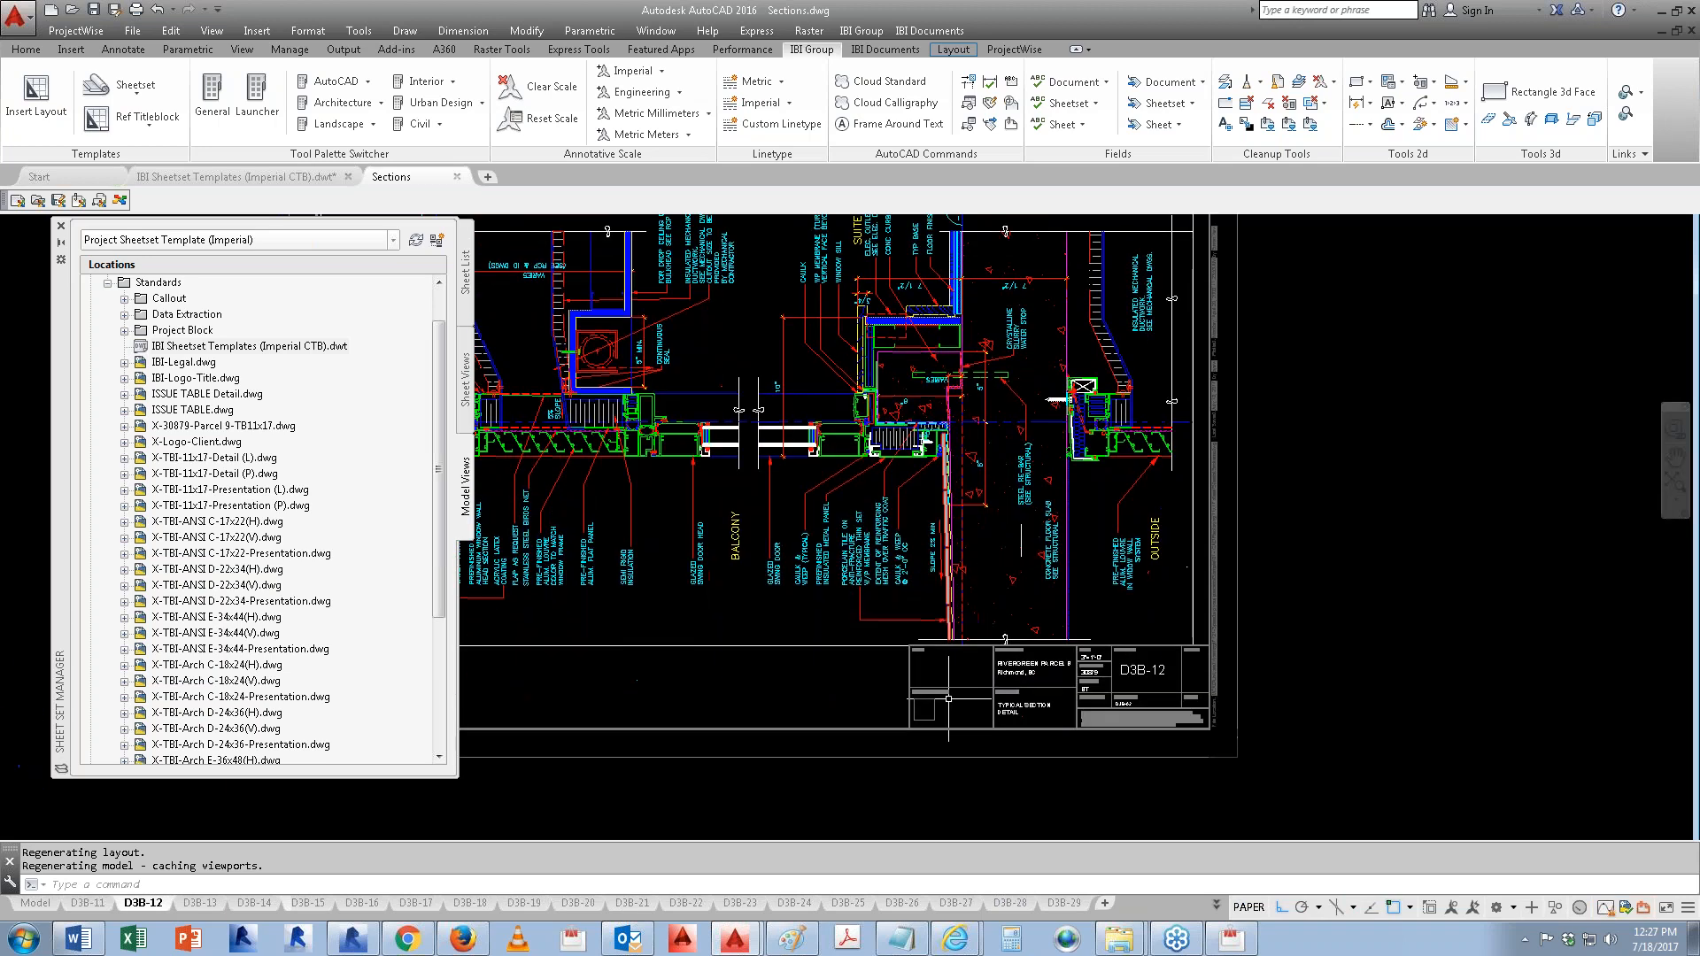
pyautogui.click(88, 903)
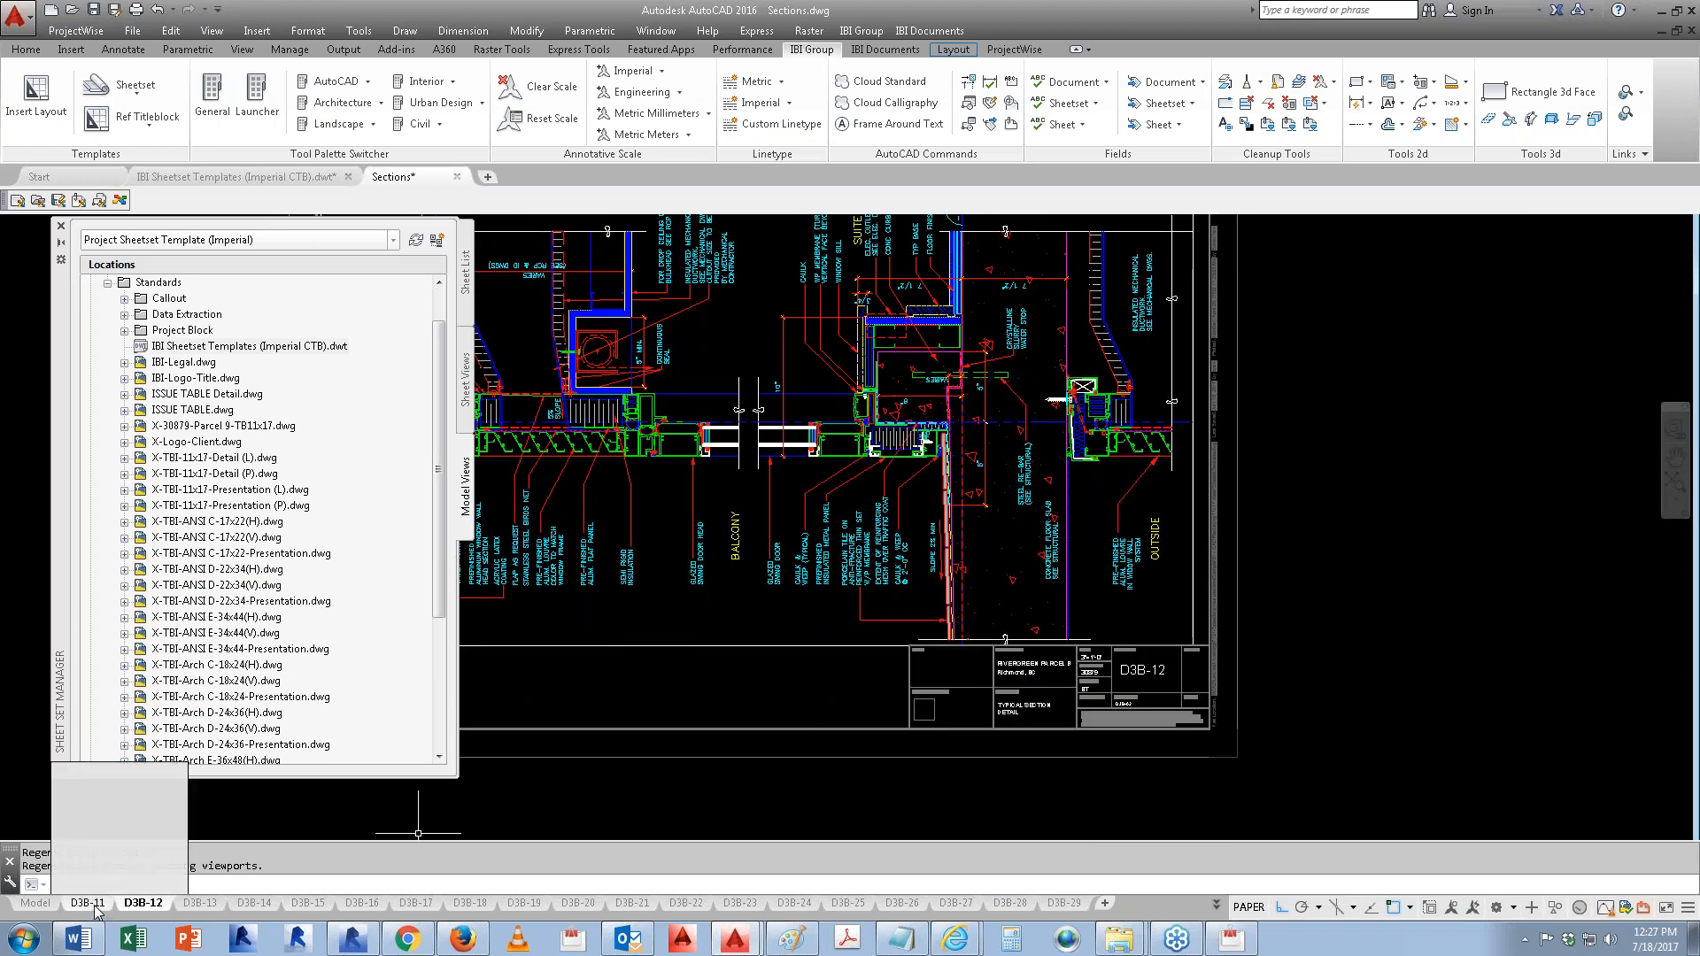
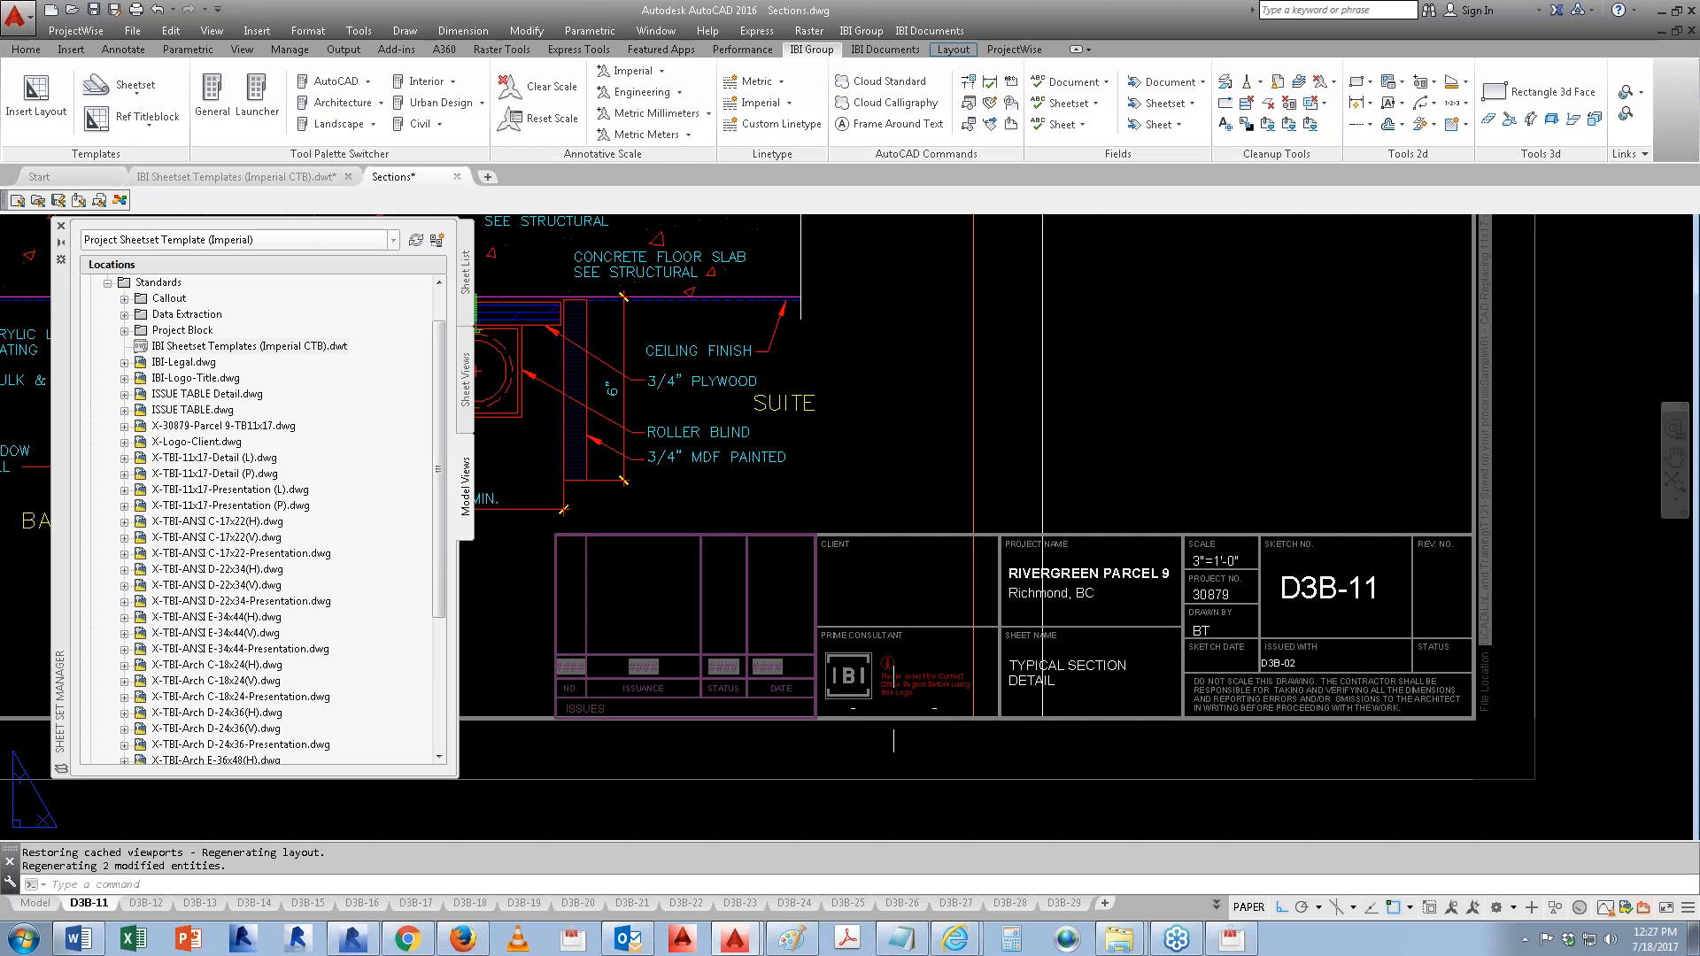
# Step: Copy the logo and issues table xrefs from layout D3B-11 to all layouts with the Copy to all Layouts utility
pyautogui.click(897, 691)
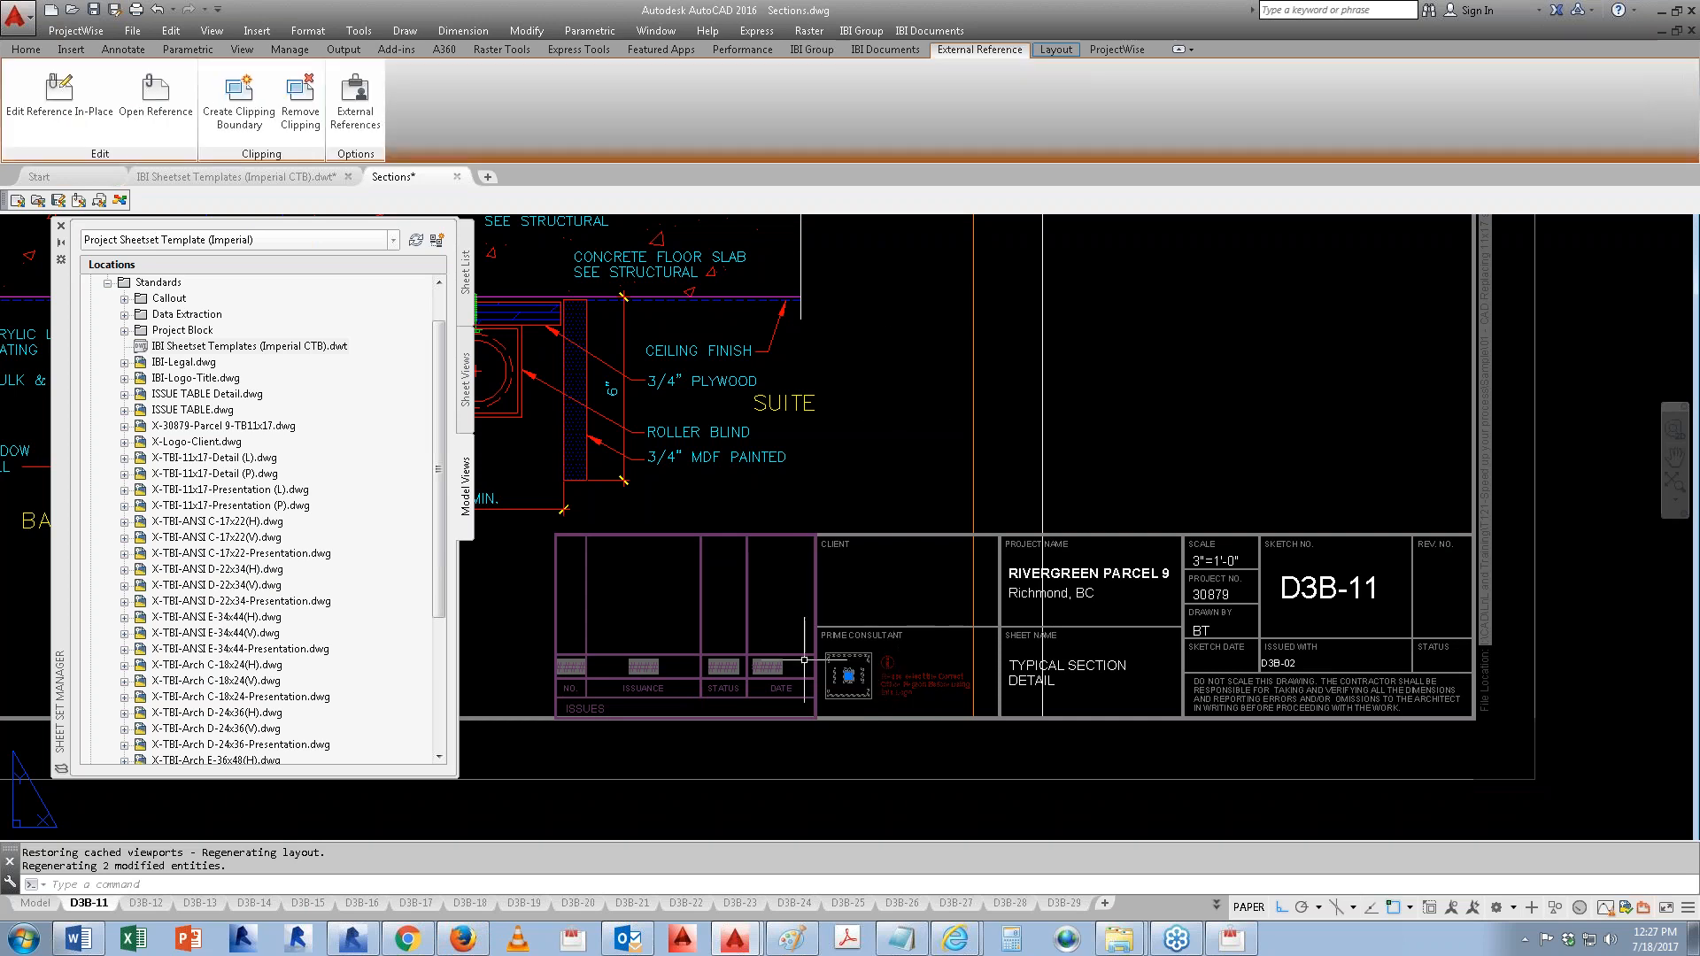
pyautogui.click(502, 519)
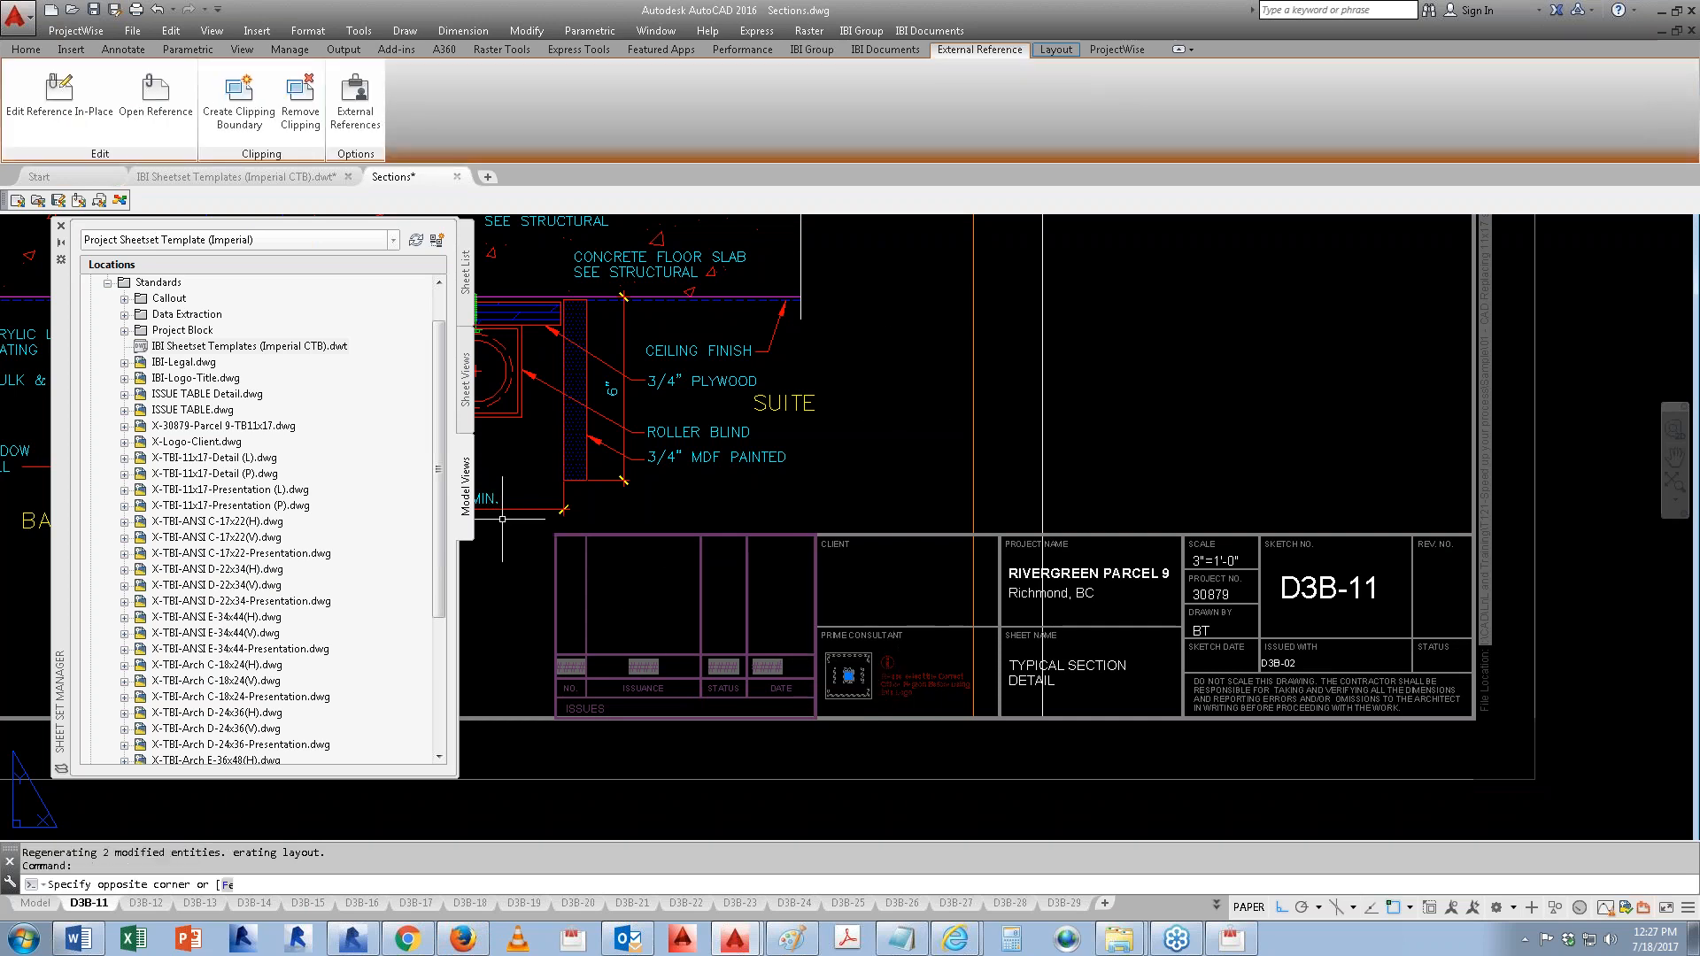
pyautogui.click(846, 748)
pyautogui.click(861, 30)
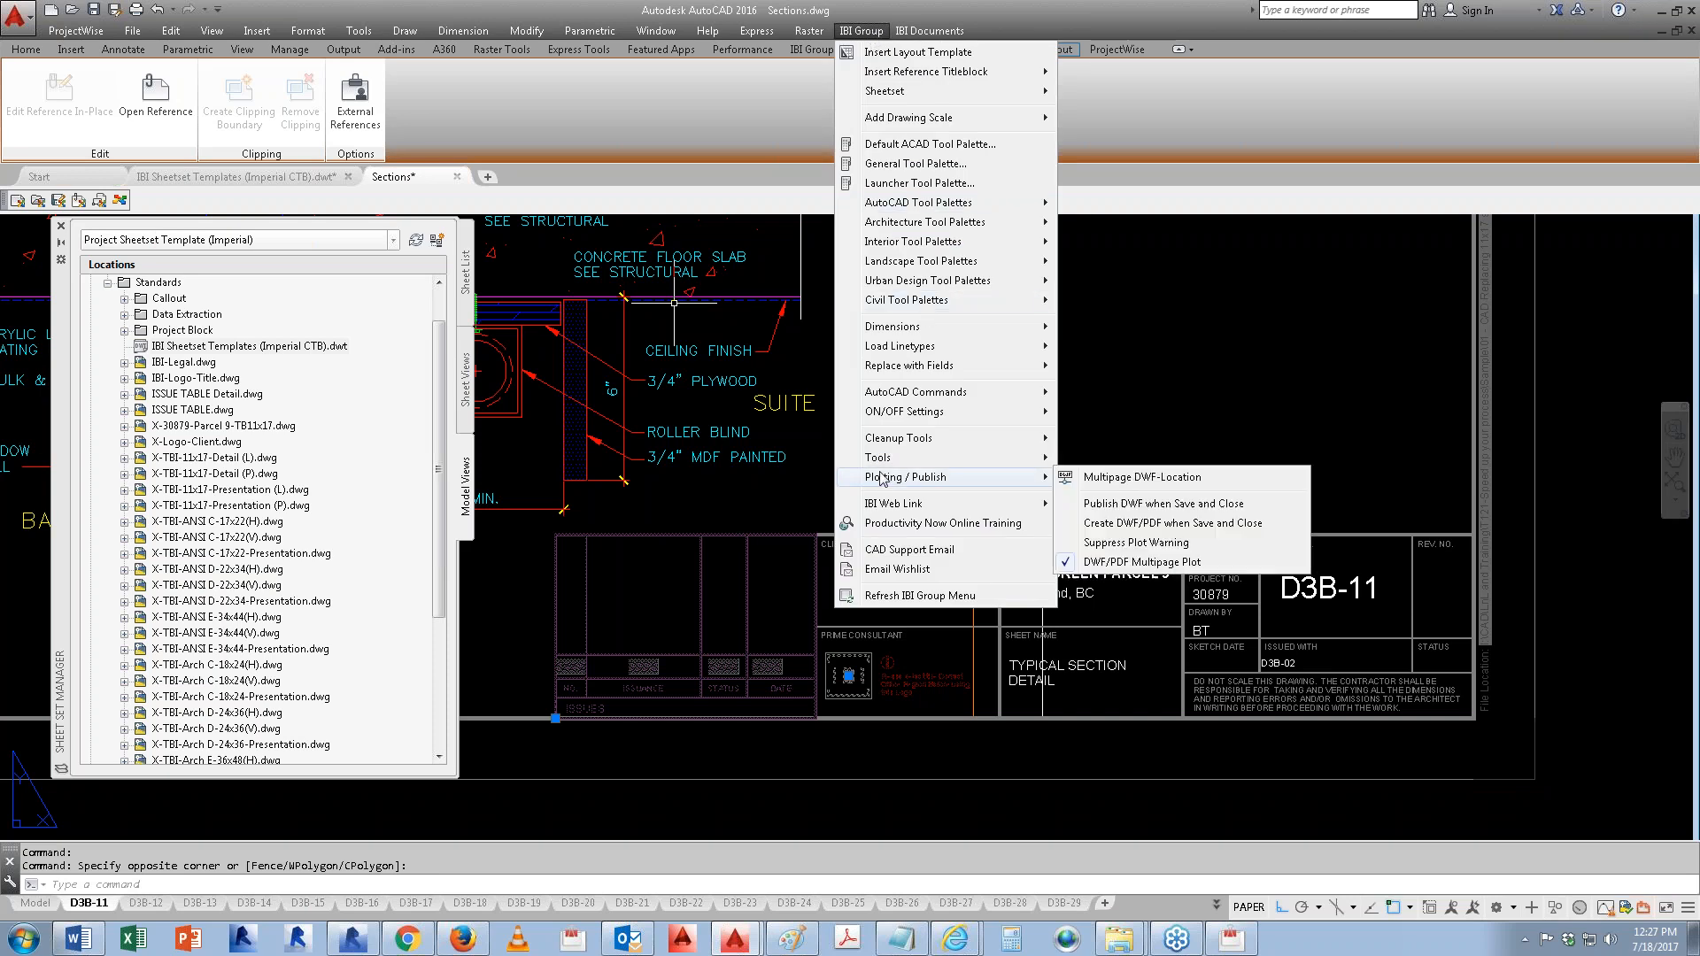
pyautogui.moveTo(881, 462)
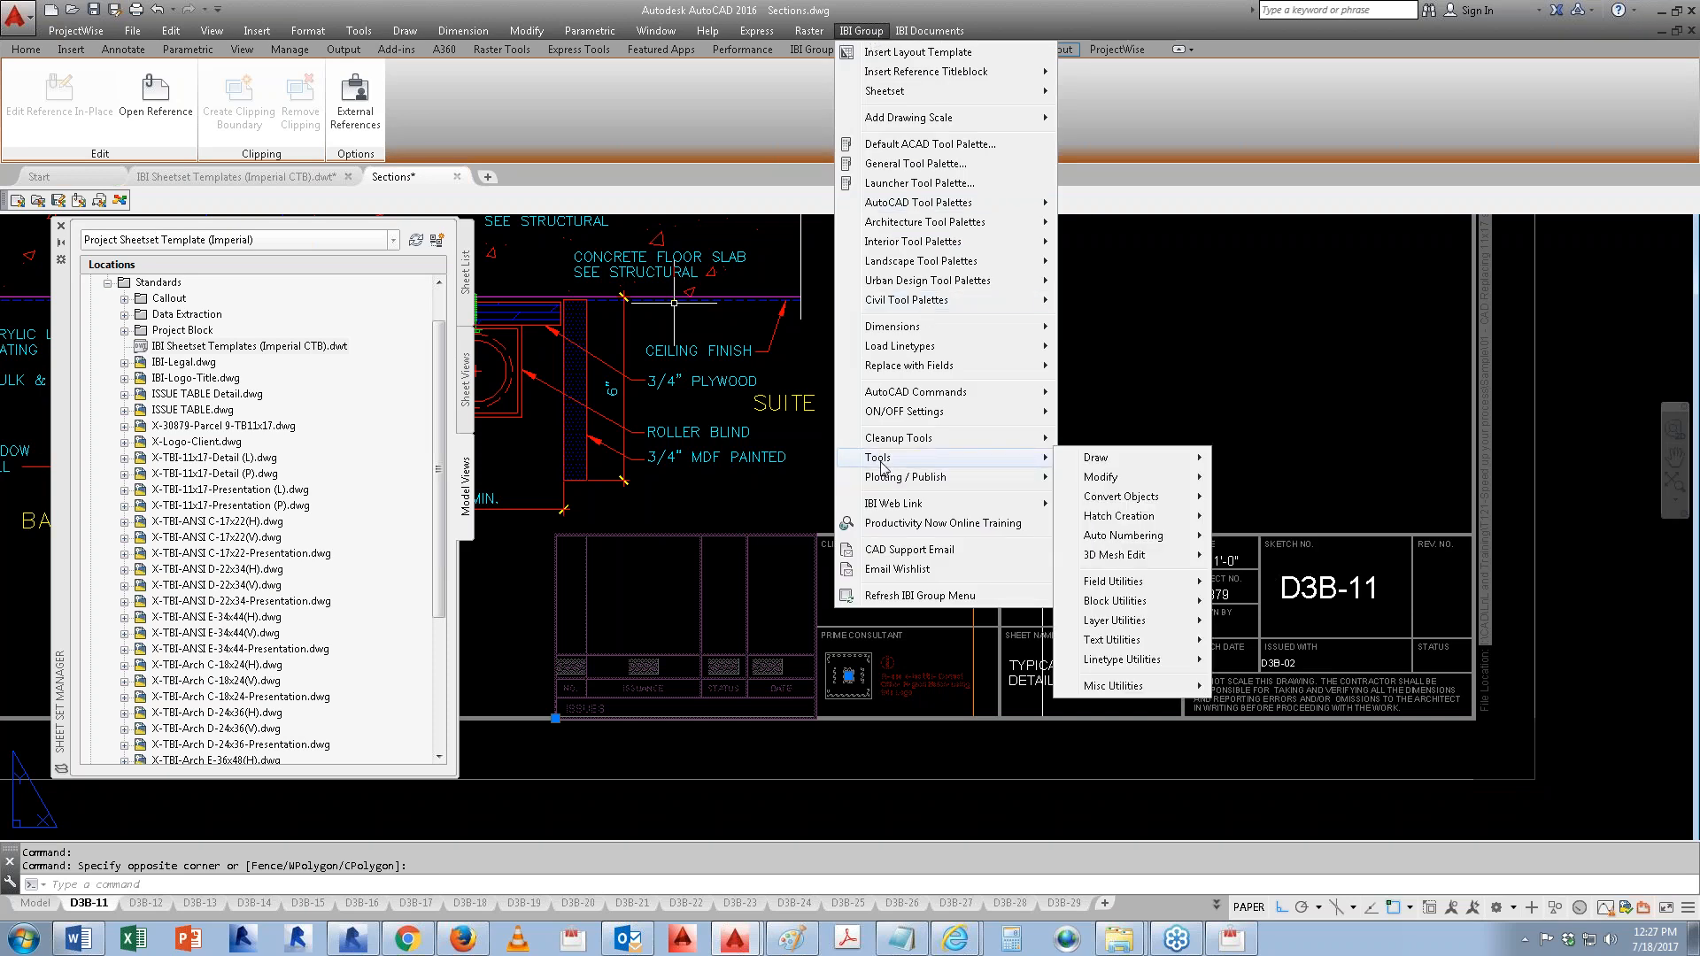
pyautogui.moveTo(1150, 686)
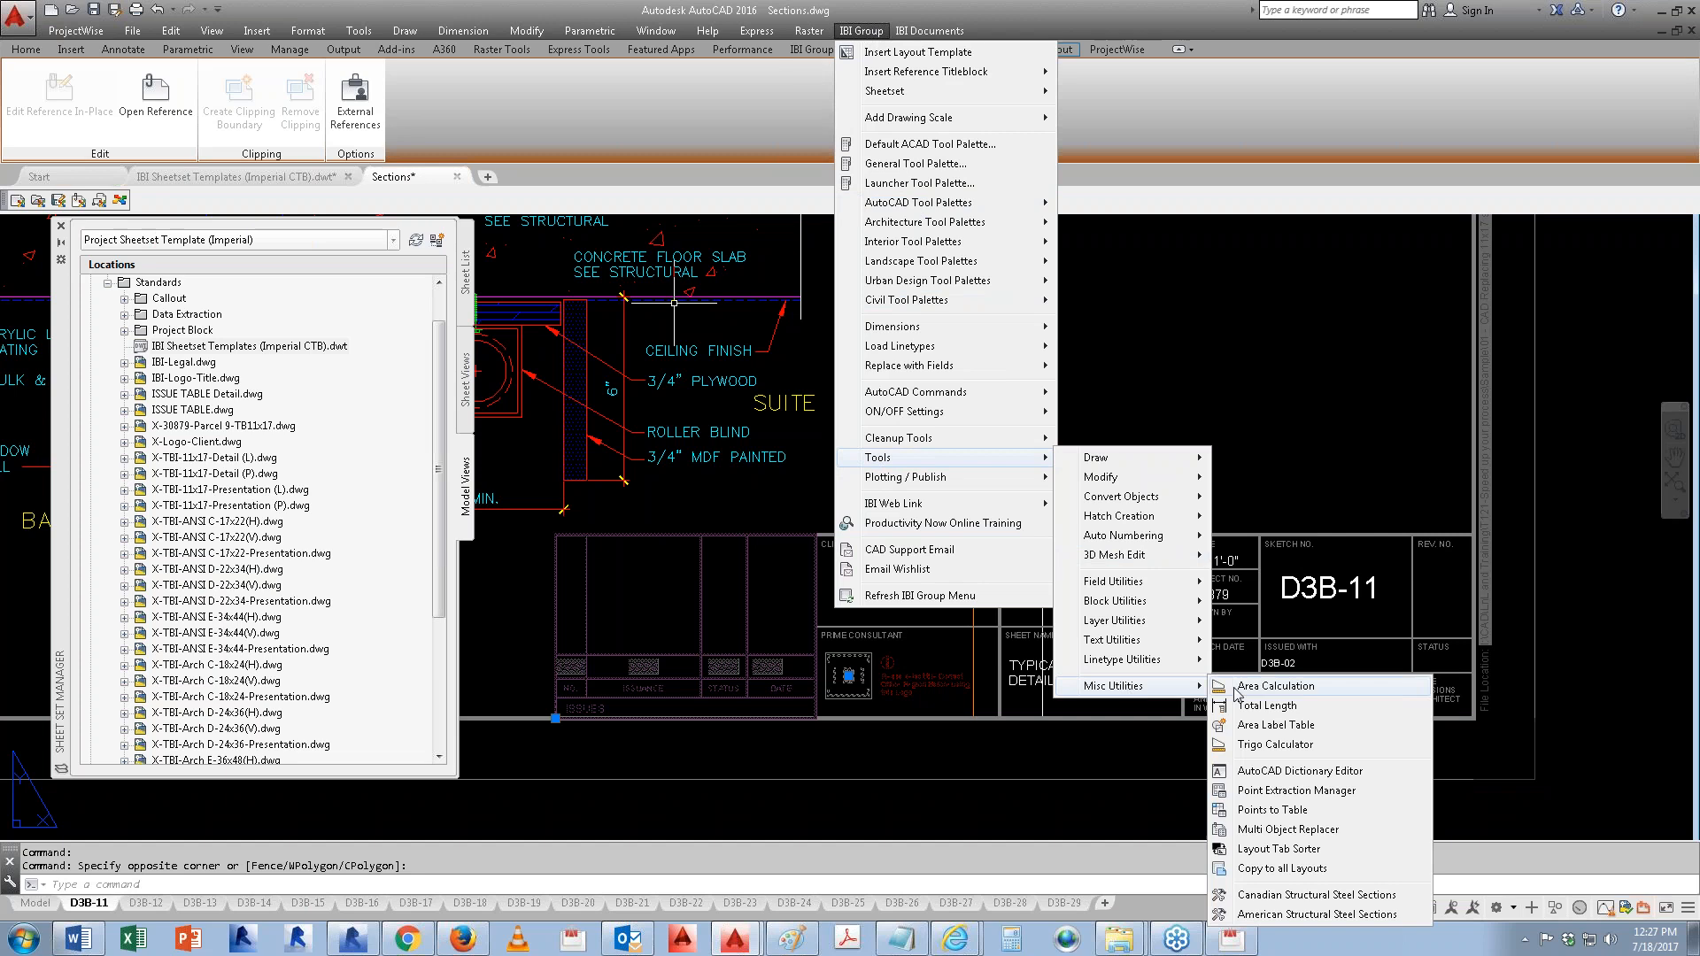
pyautogui.click(1264, 870)
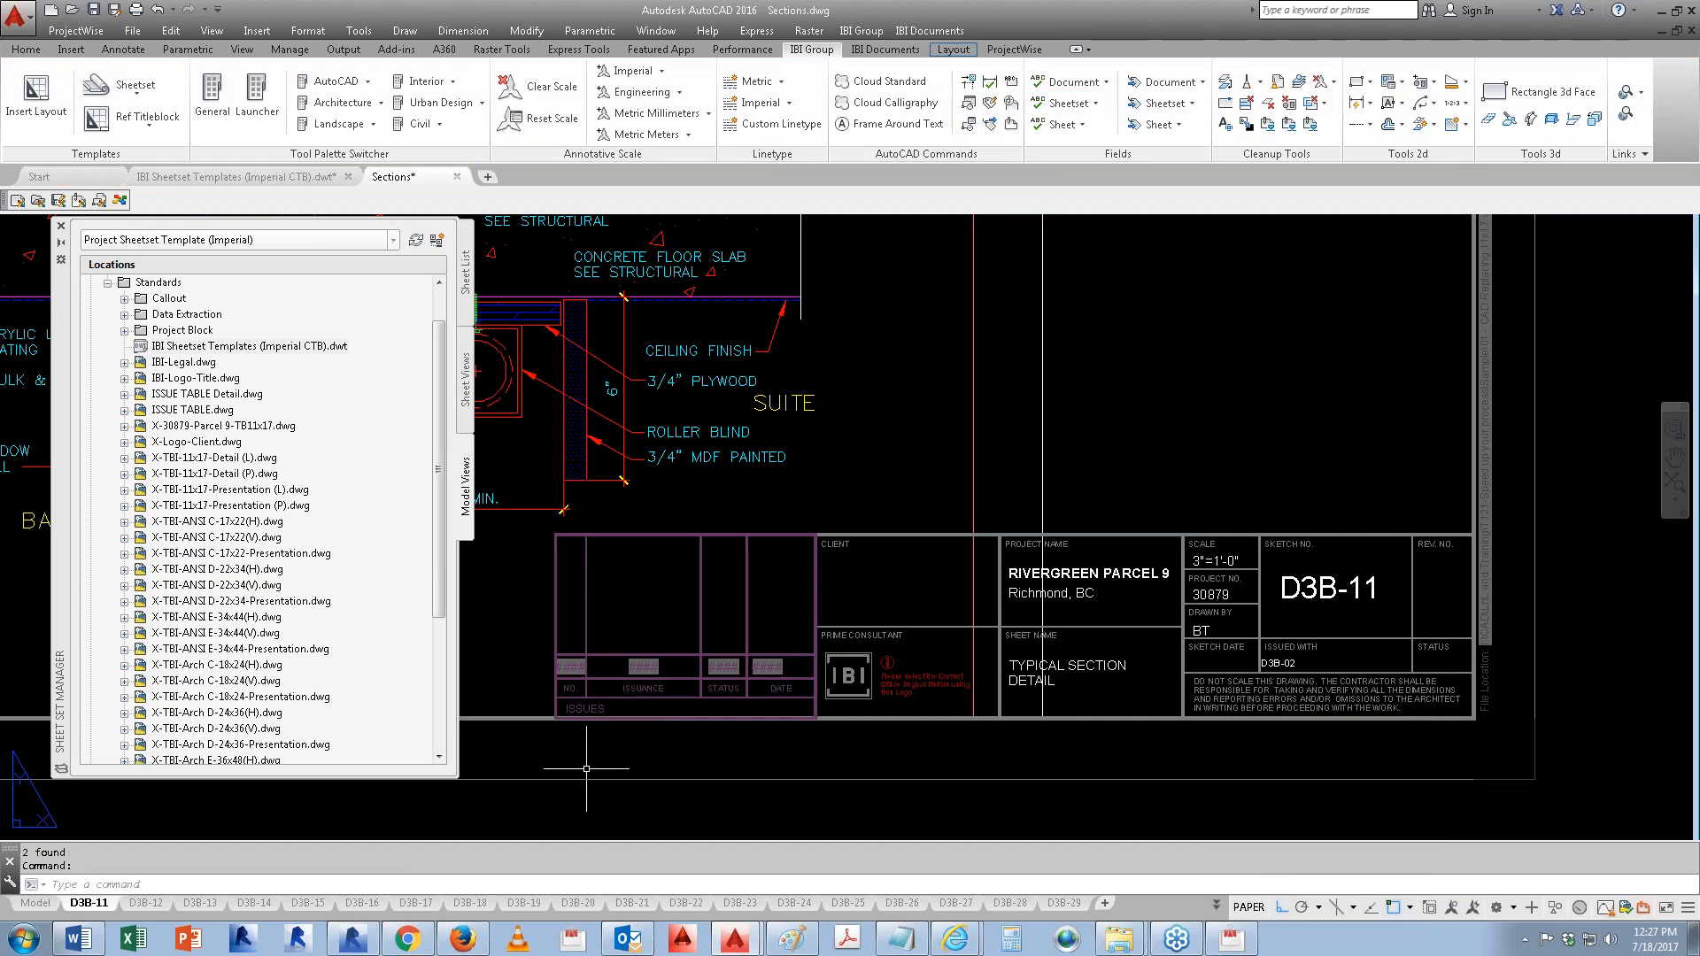
# Step: Check layout D3B-12's title block for the copied logo and issues table
pyautogui.click(131, 902)
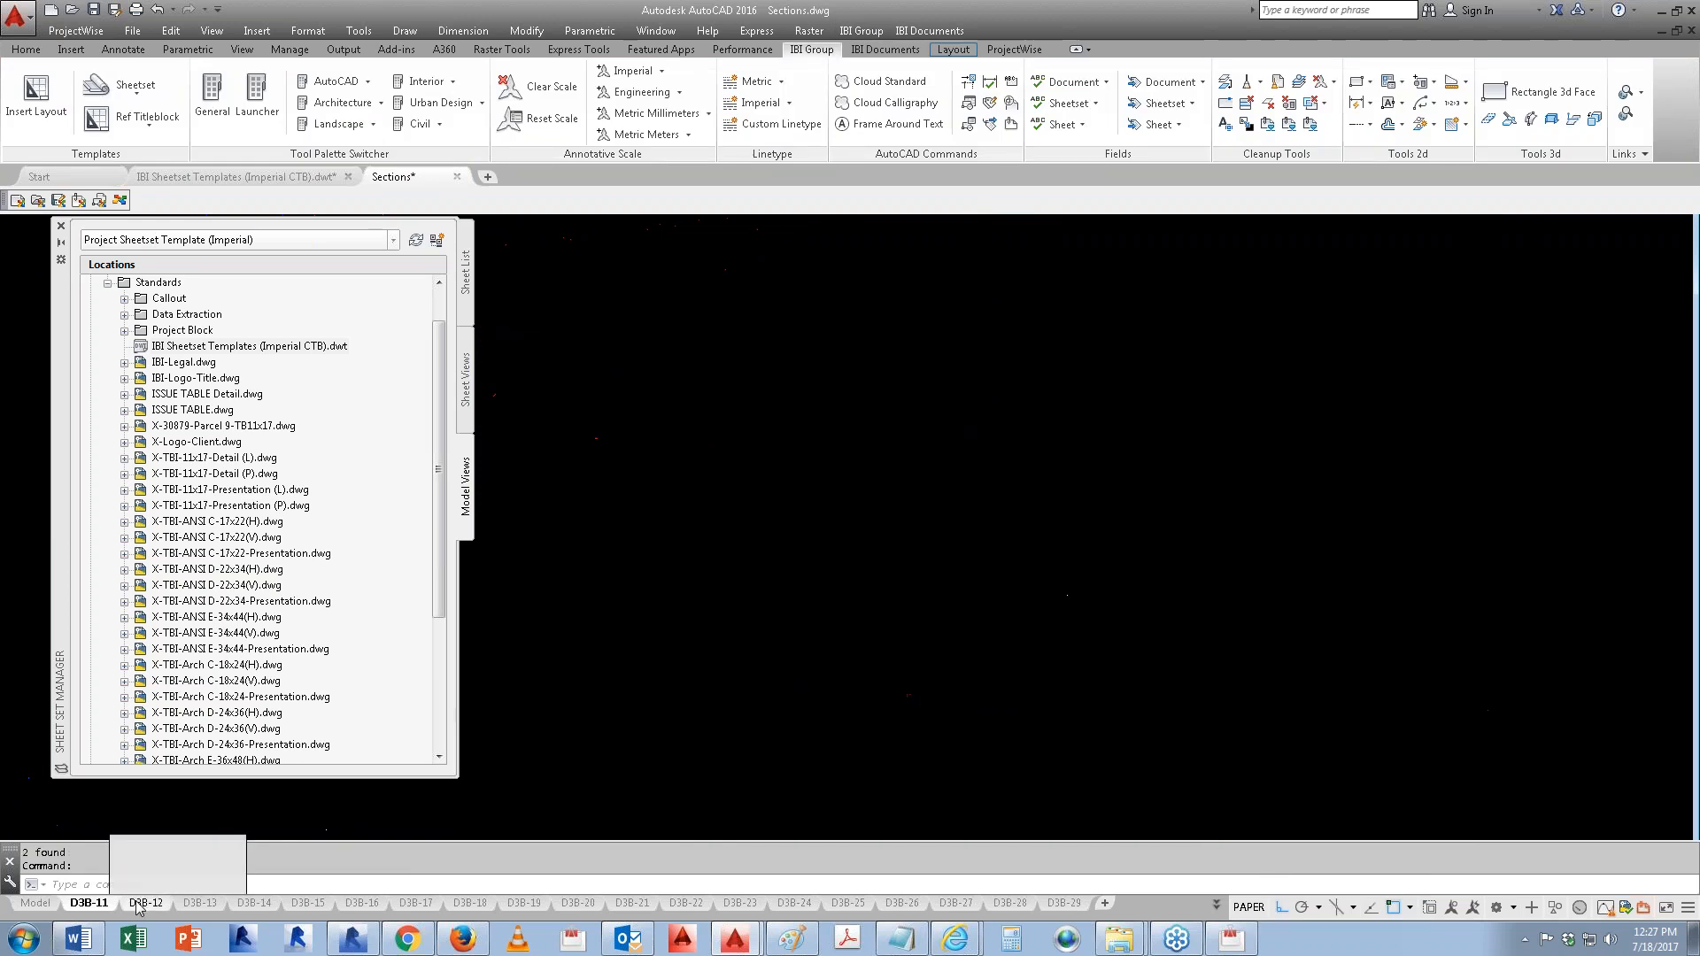
pyautogui.scroll(3, 891, 717)
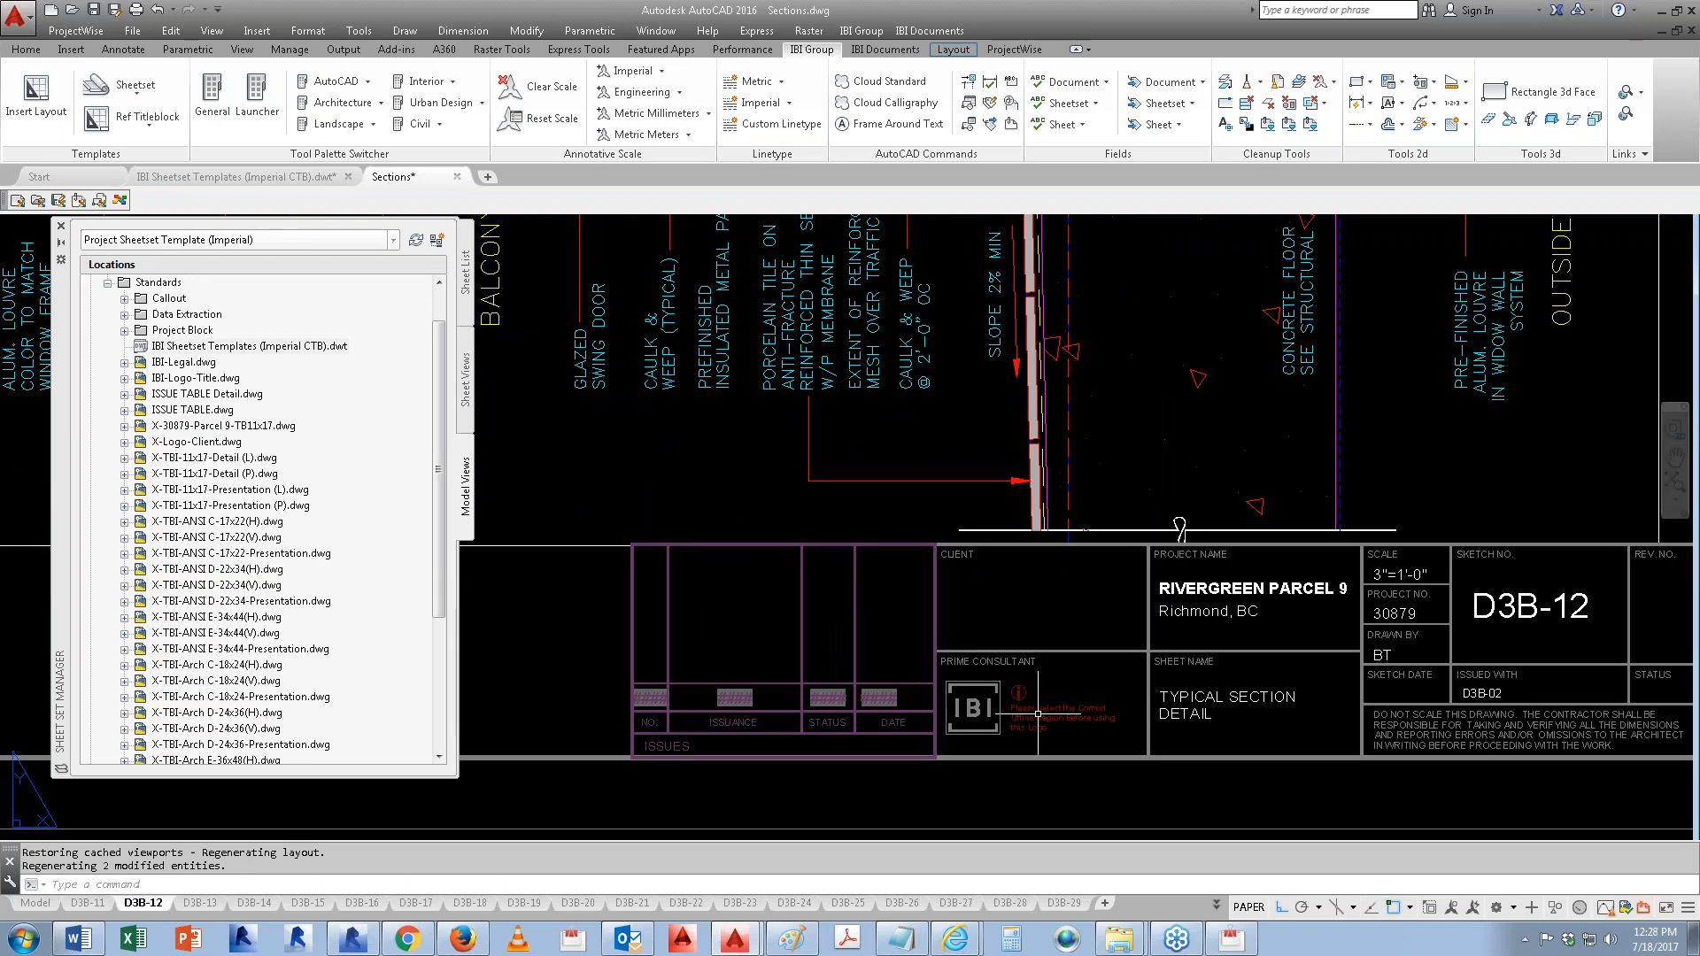
pyautogui.scroll(-4, 1070, 725)
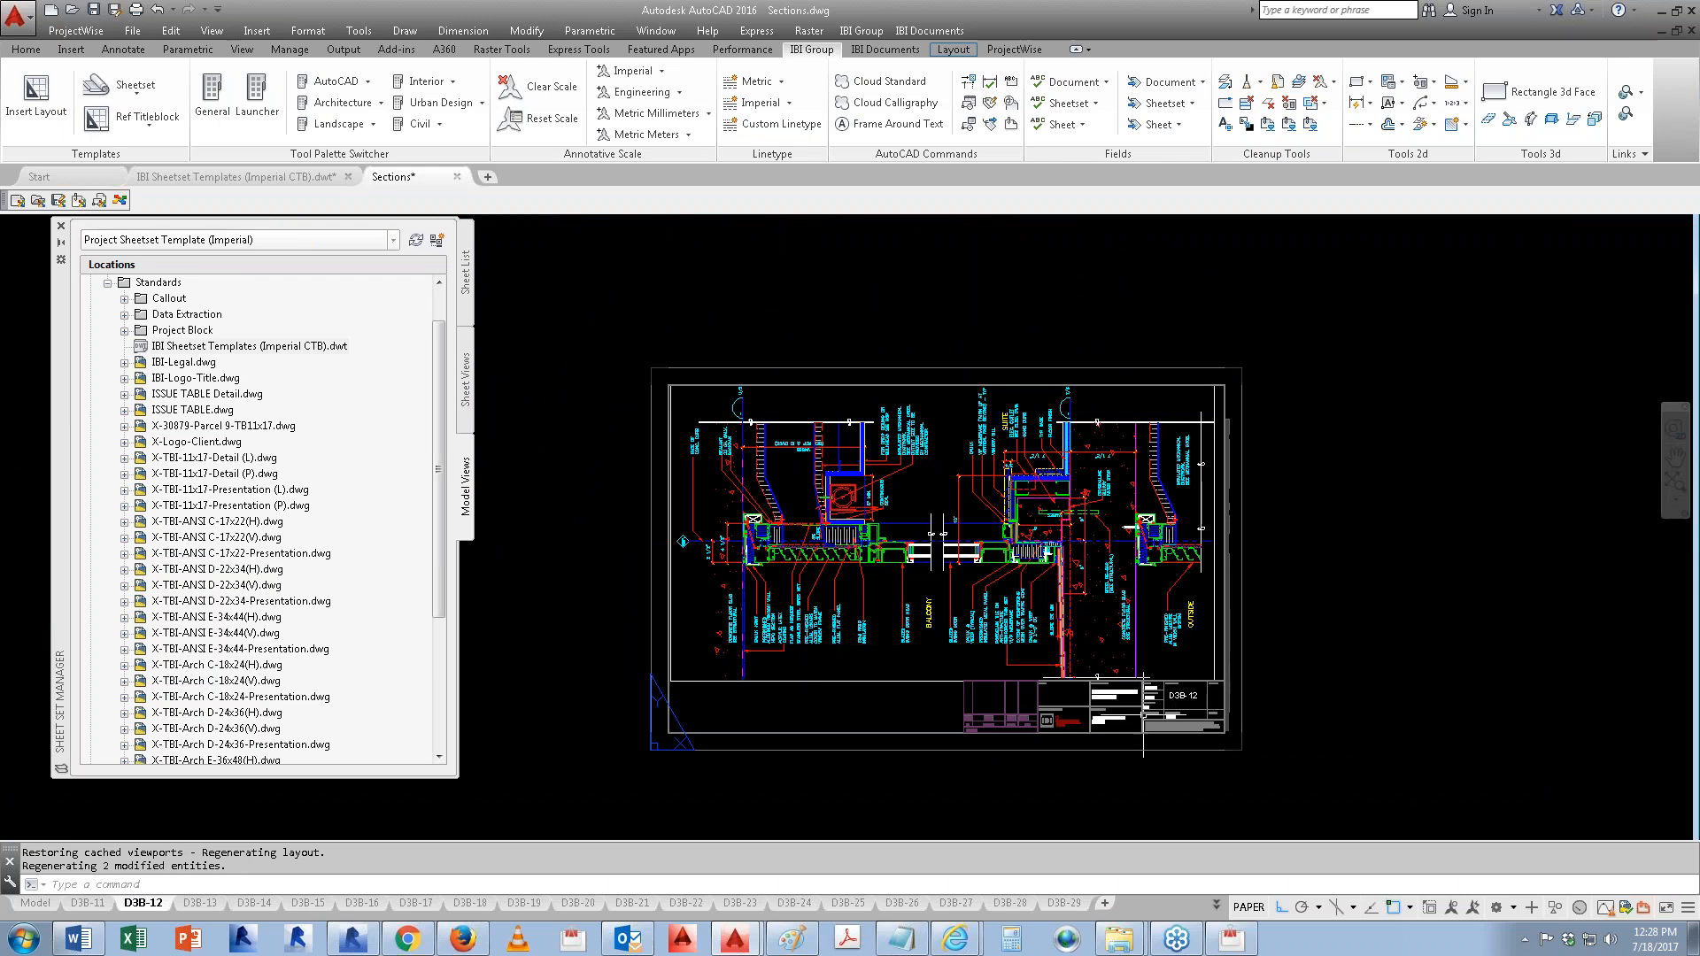
pyautogui.scroll(2, 1169, 719)
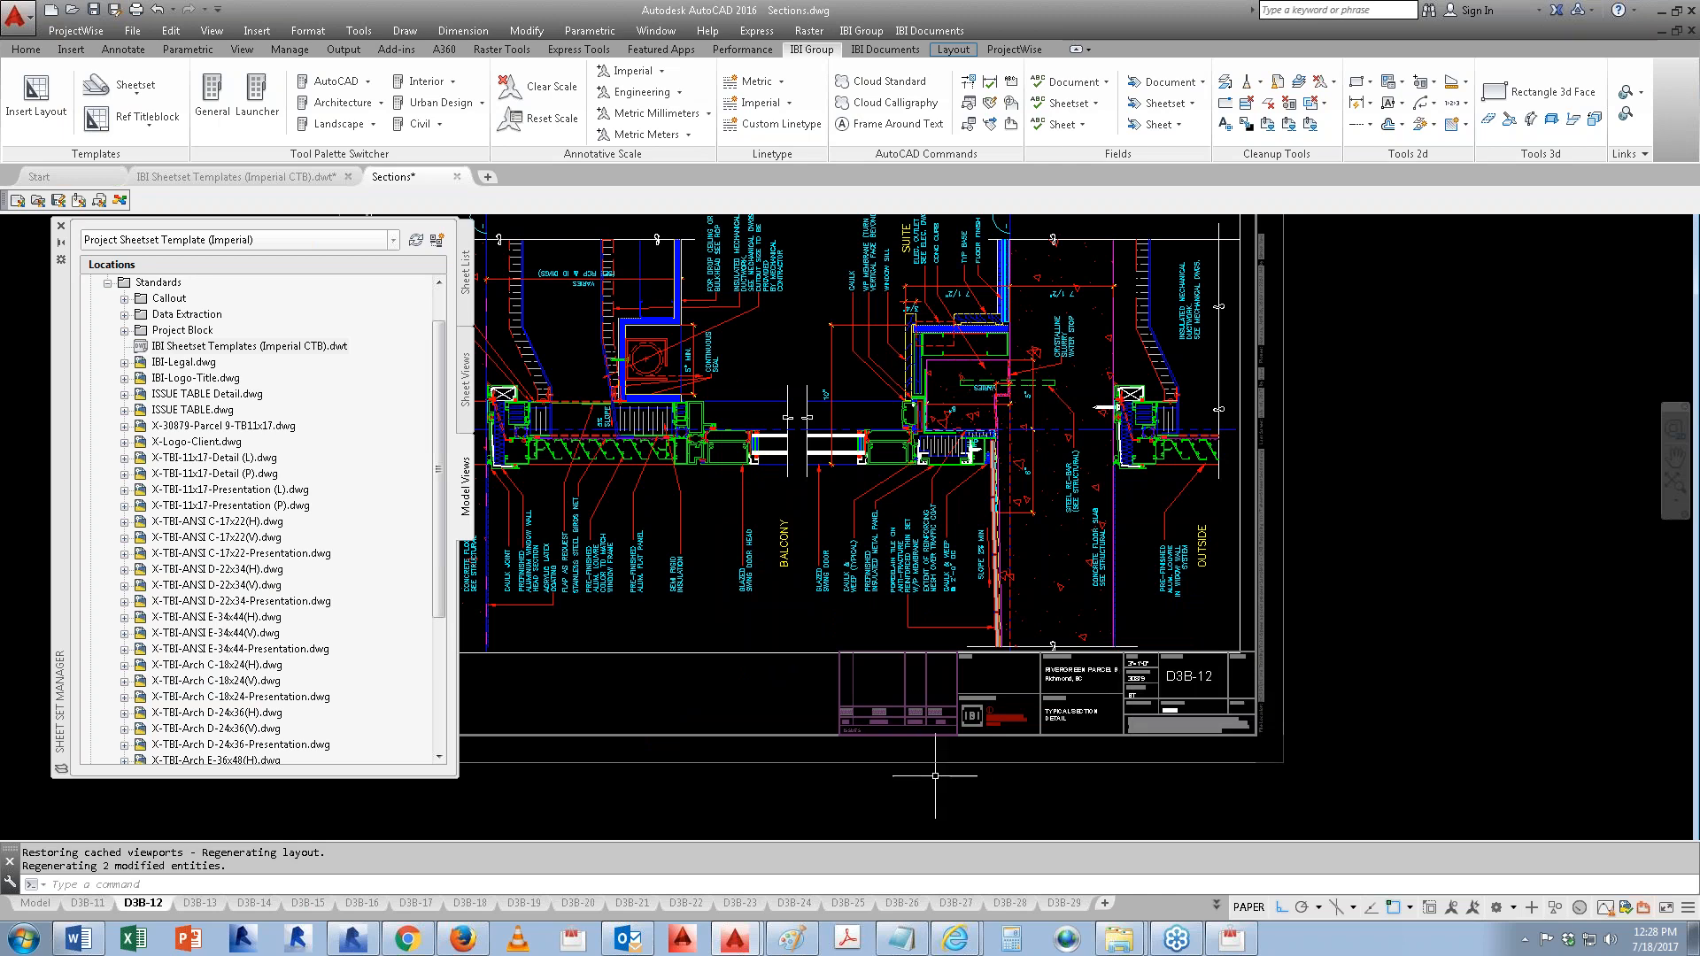
pyautogui.scroll(2, 940, 767)
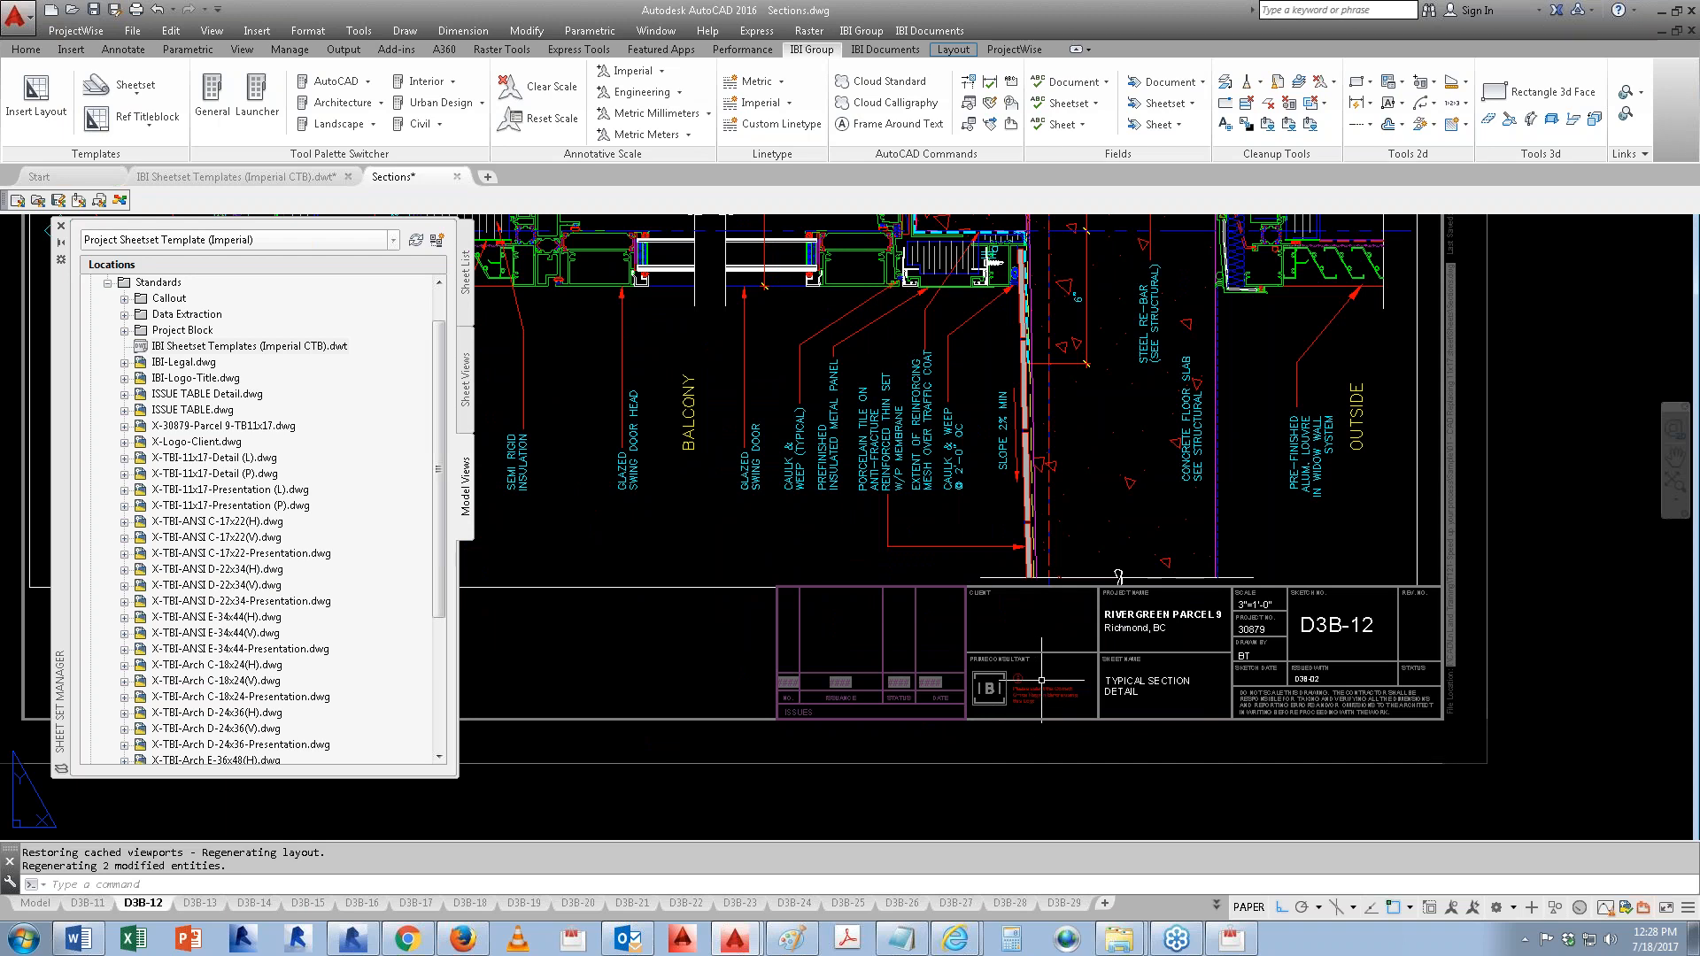
# Step: Open the external references list with the XR command and bind the X-30879-Parcel 9-TB11x17 xref into the drawing
pyautogui.write('xr')
pyautogui.press('Return')
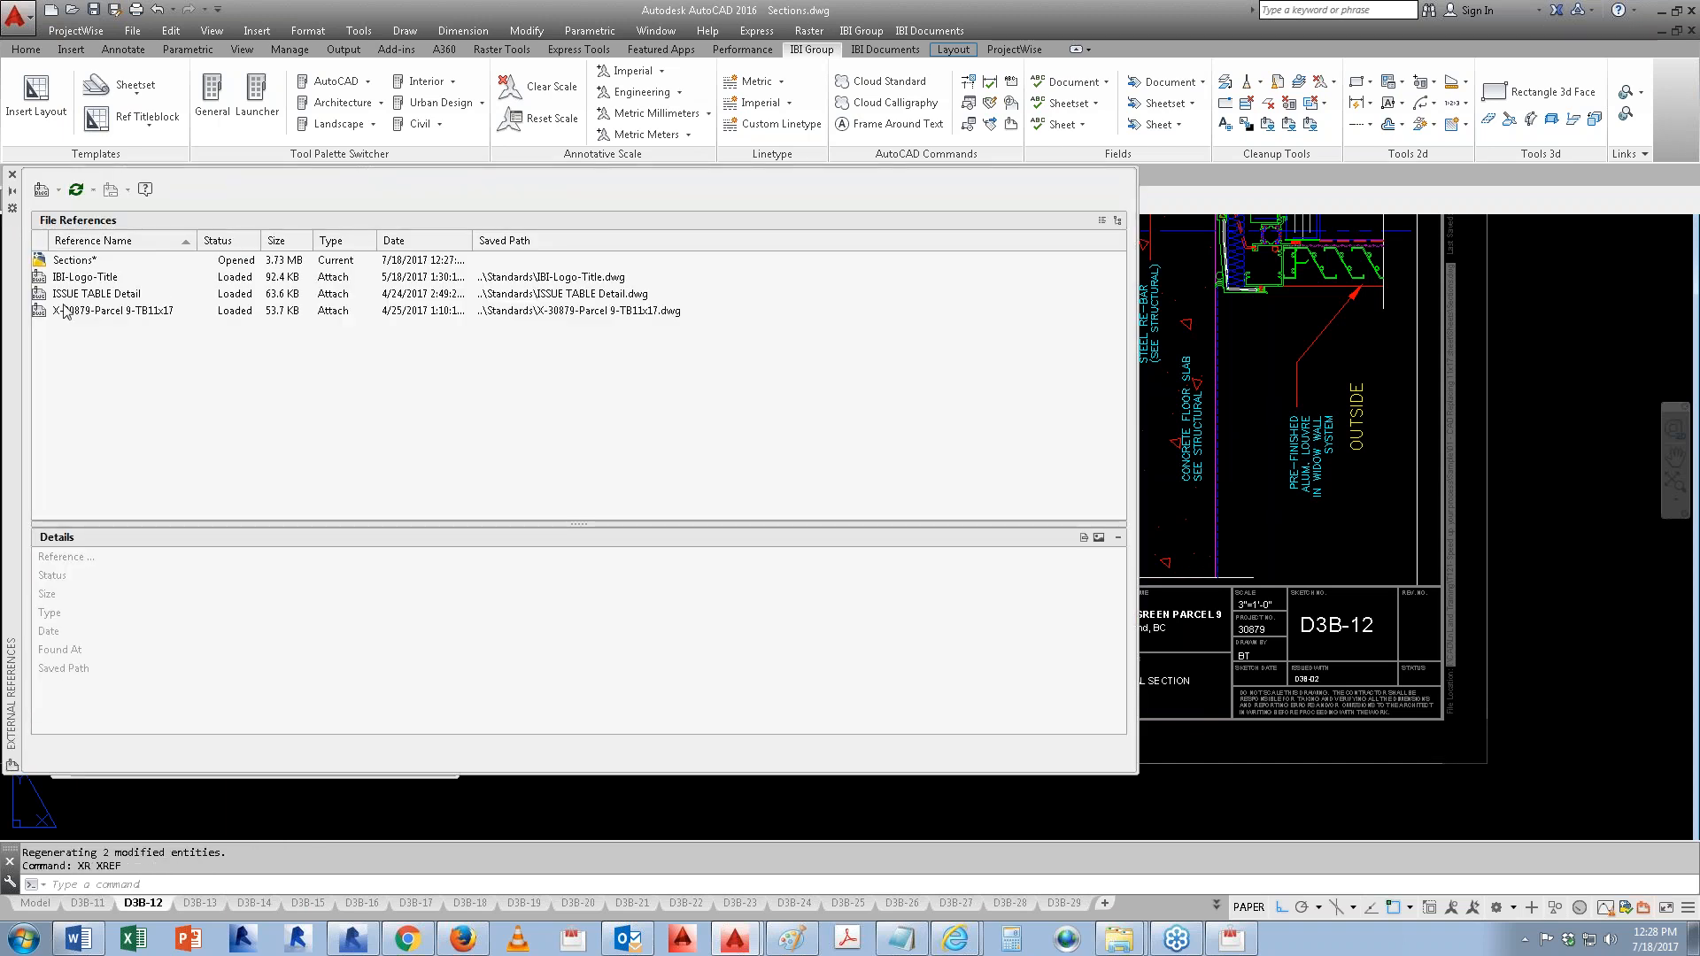
pyautogui.rightClick(81, 313)
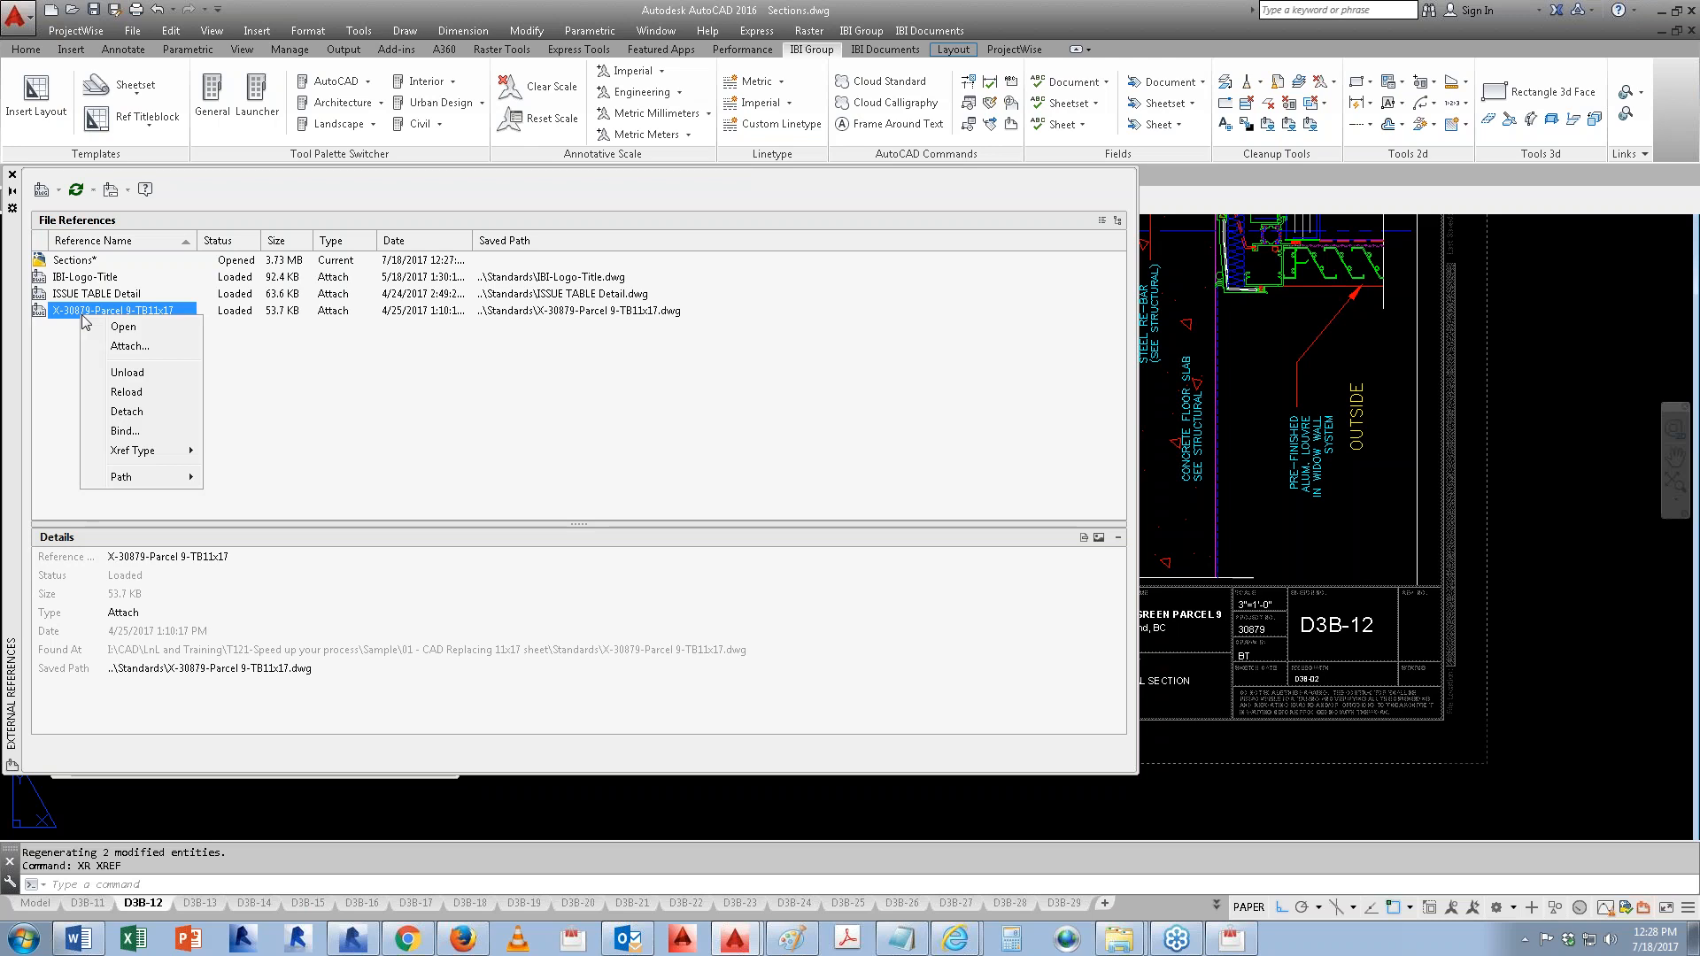
pyautogui.click(125, 431)
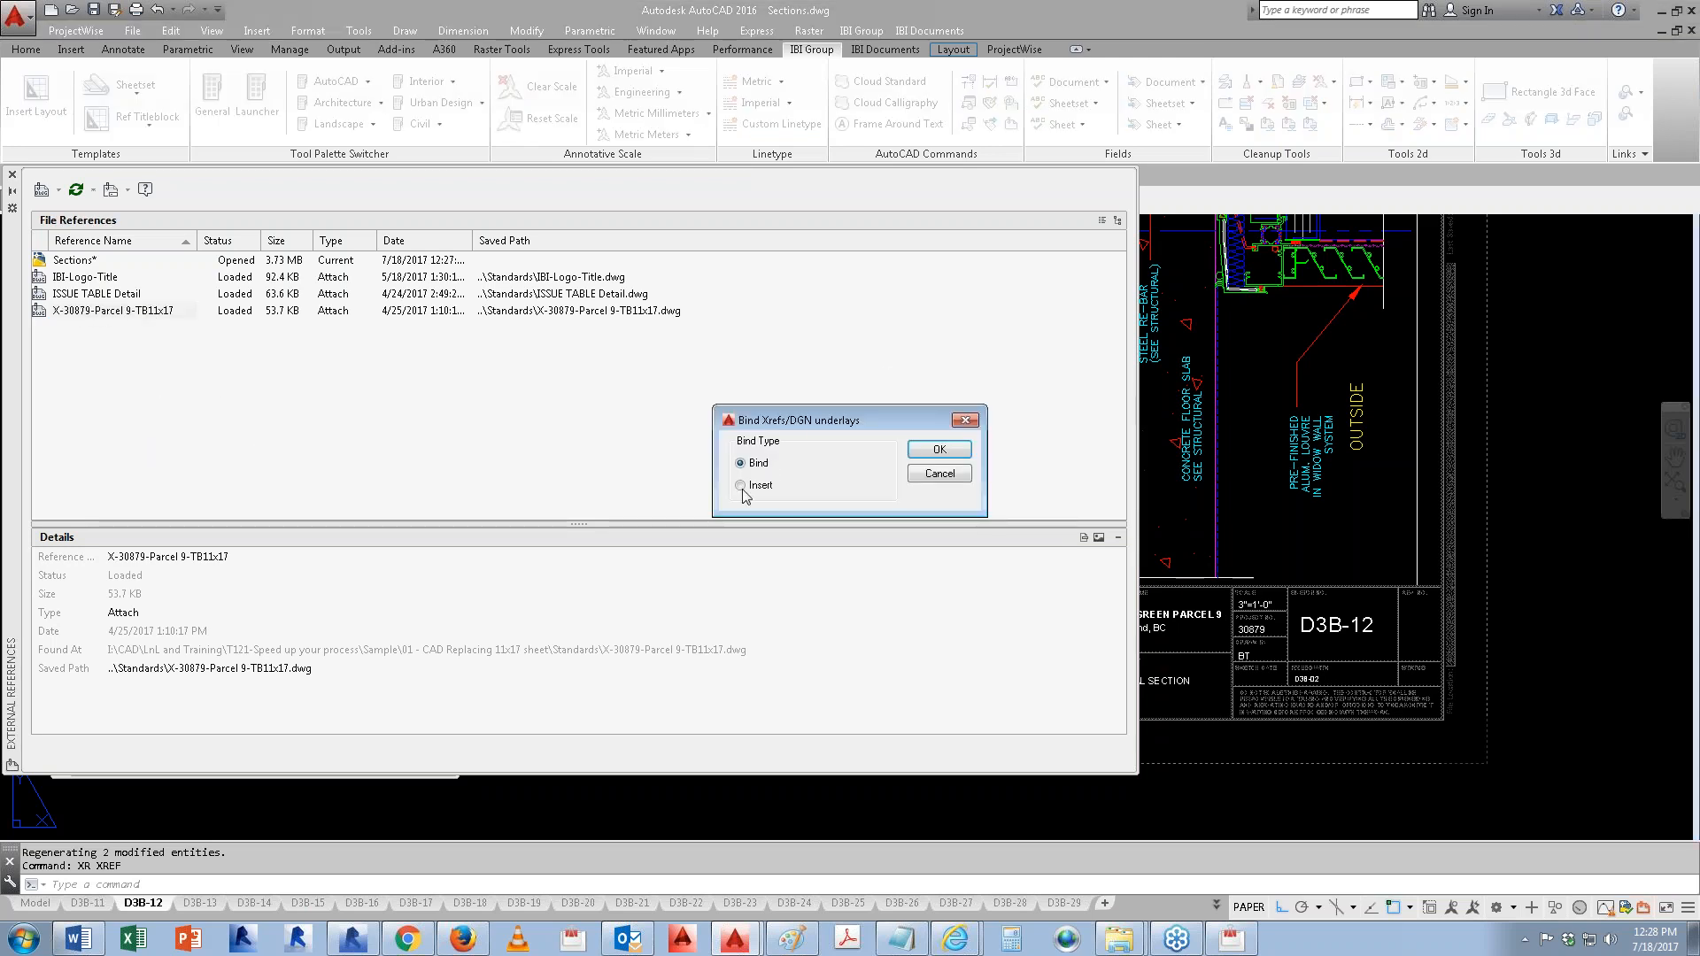
pyautogui.click(940, 451)
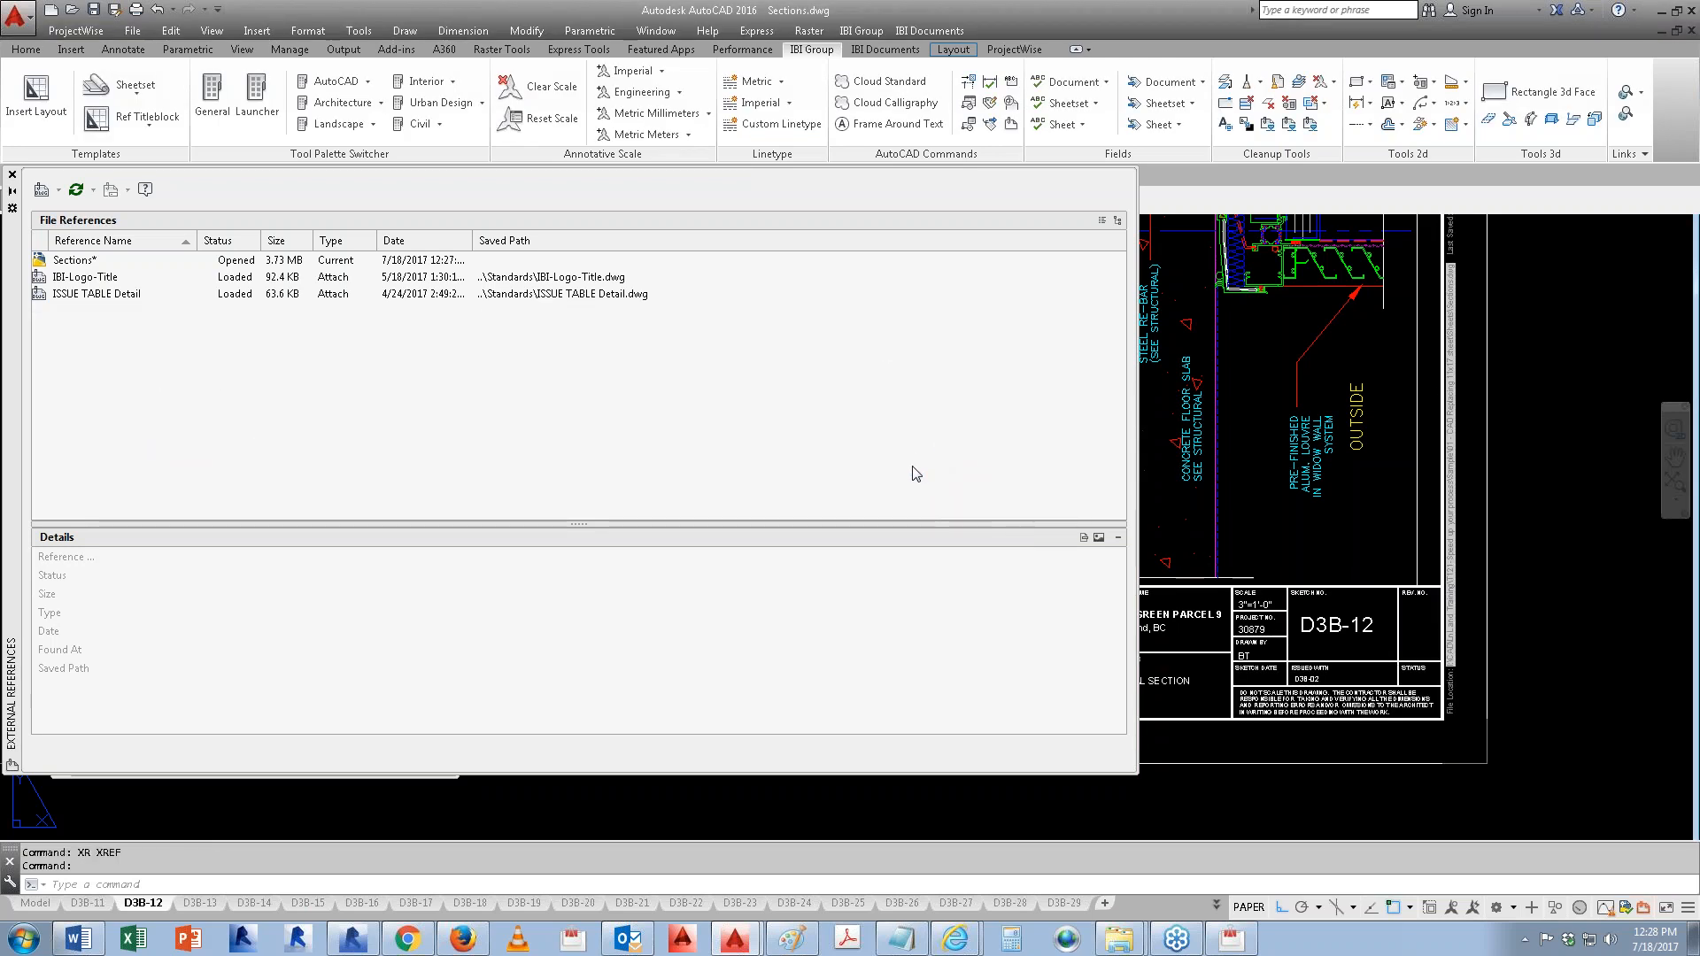
# Step: Close the external references list and delete the block X-30879-Parcel 9-TB11x17 from the Sections drawing
pyautogui.click(12, 174)
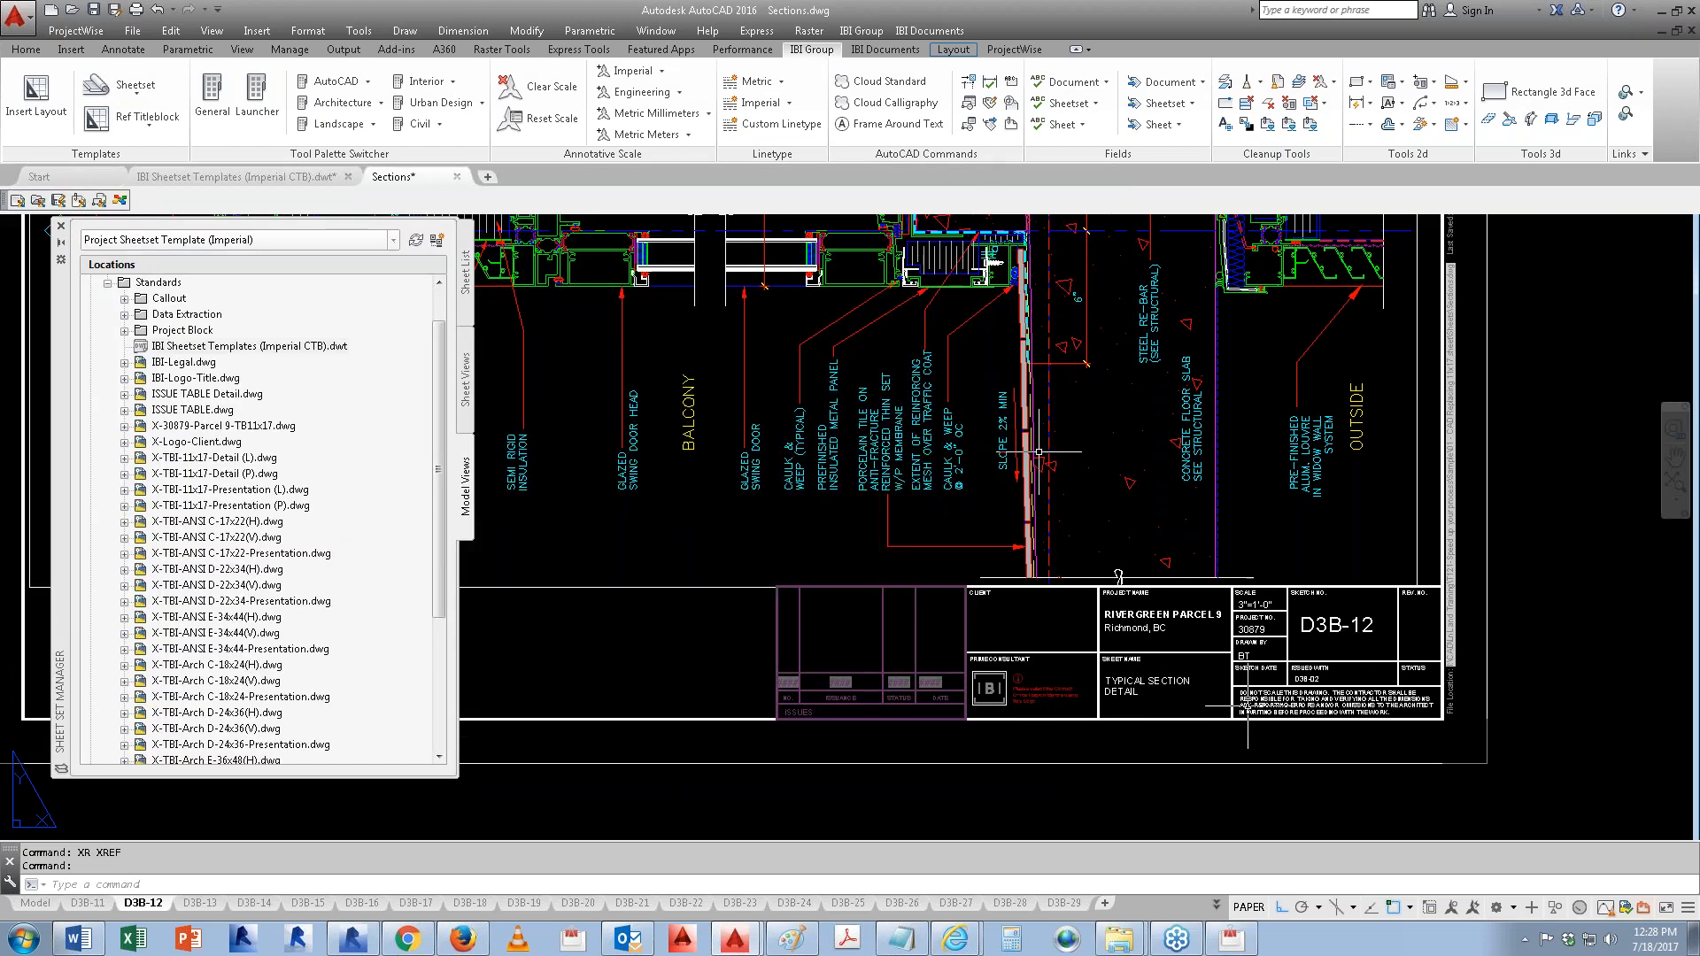
pyautogui.click(861, 30)
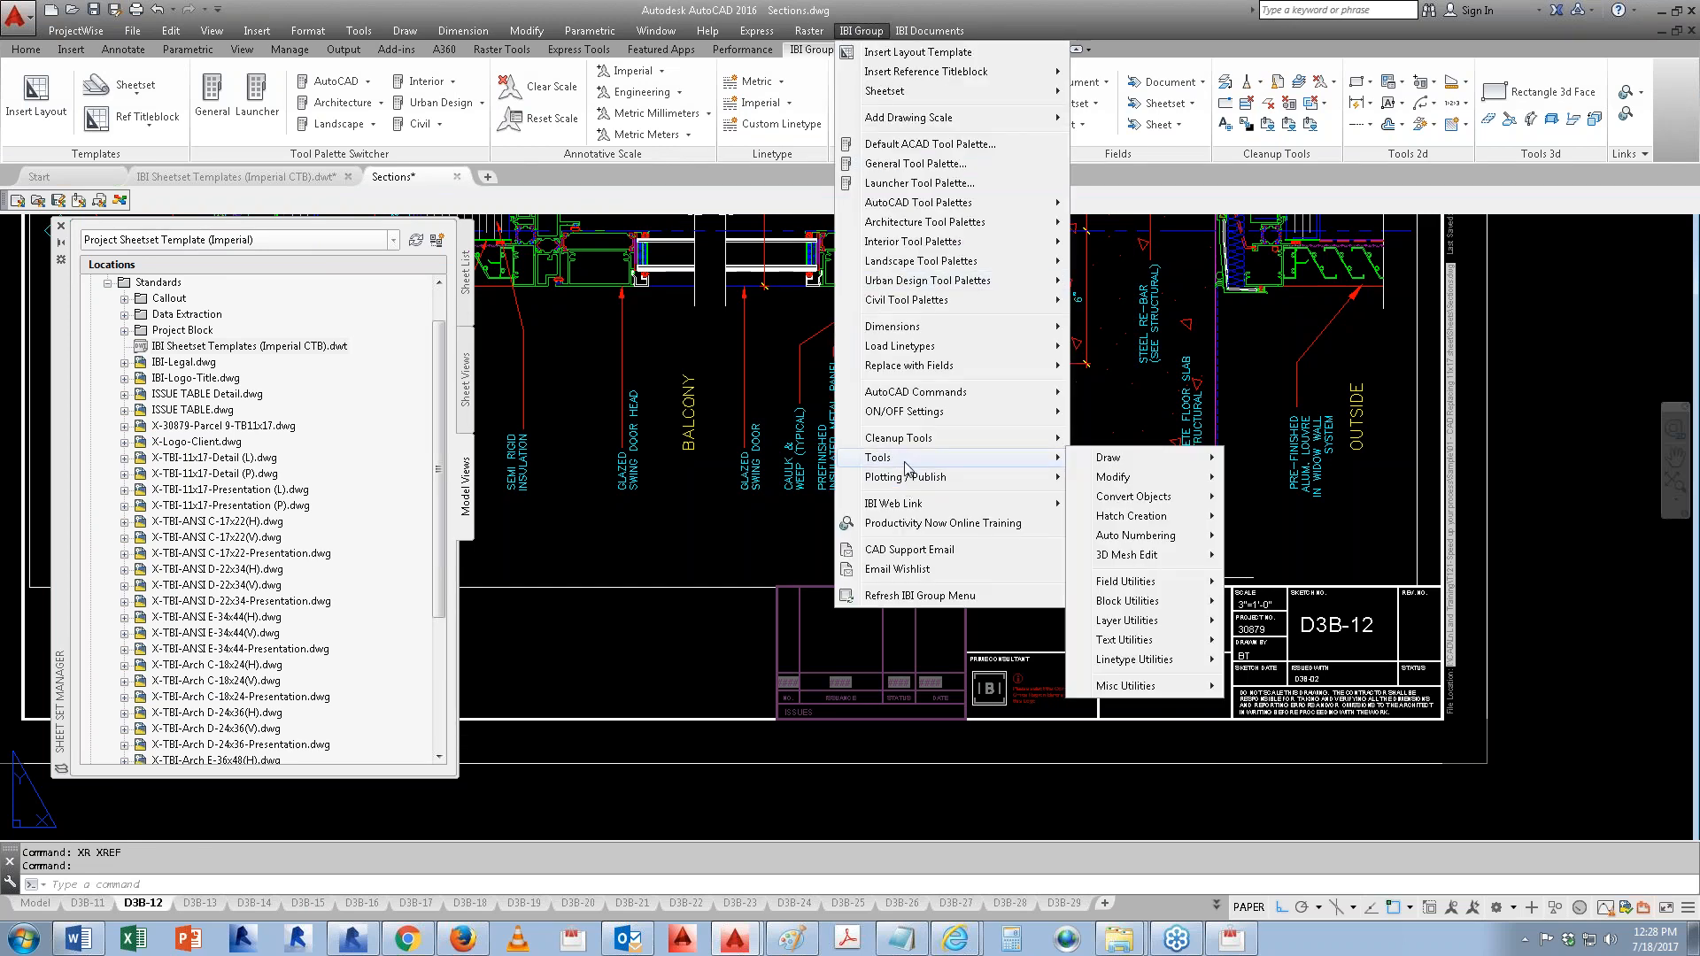
pyautogui.moveTo(1150, 605)
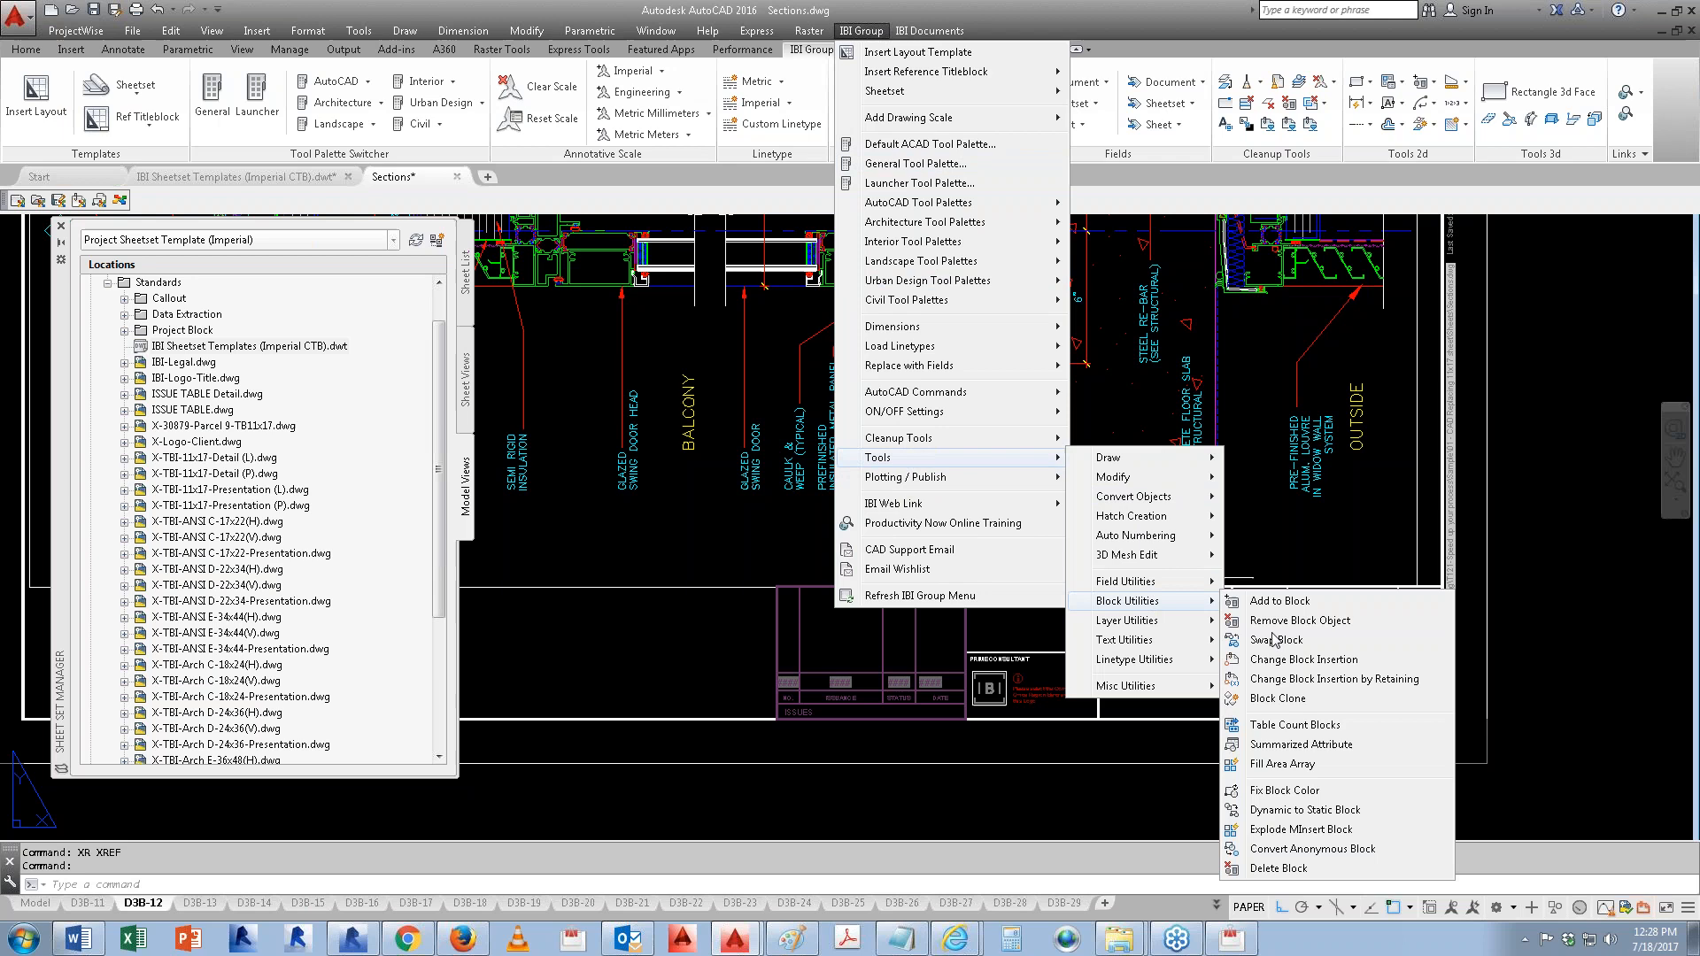
pyautogui.click(1272, 872)
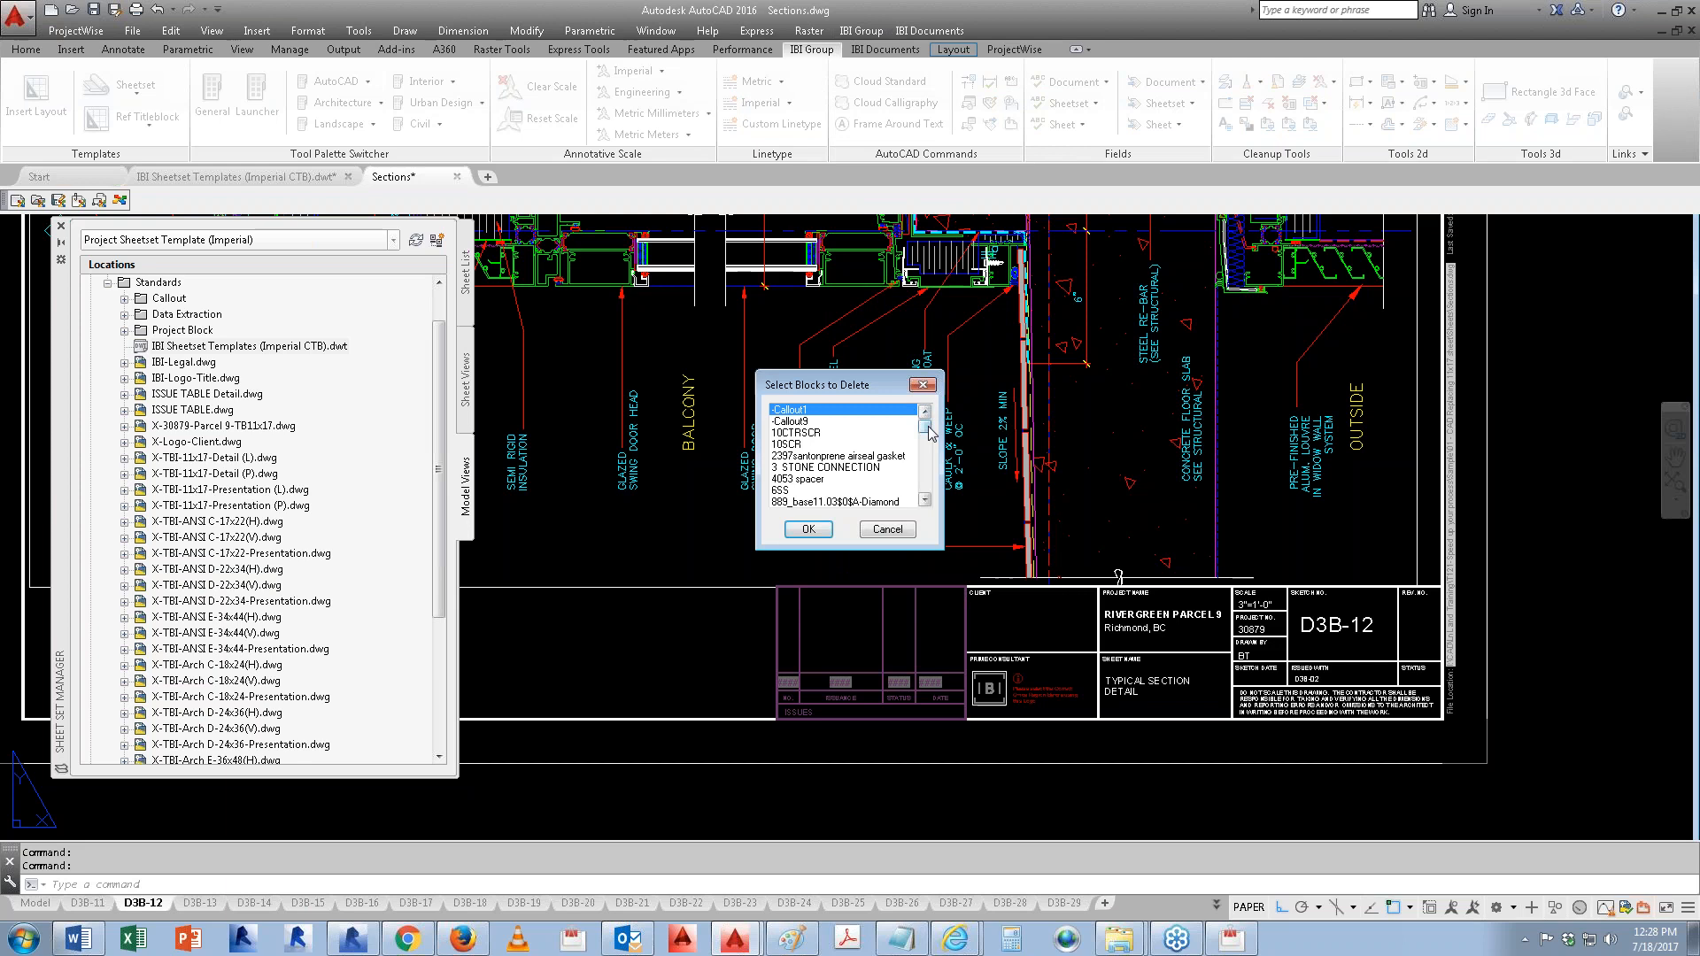
pyautogui.moveTo(925, 427); pyautogui.dragTo(930, 496)
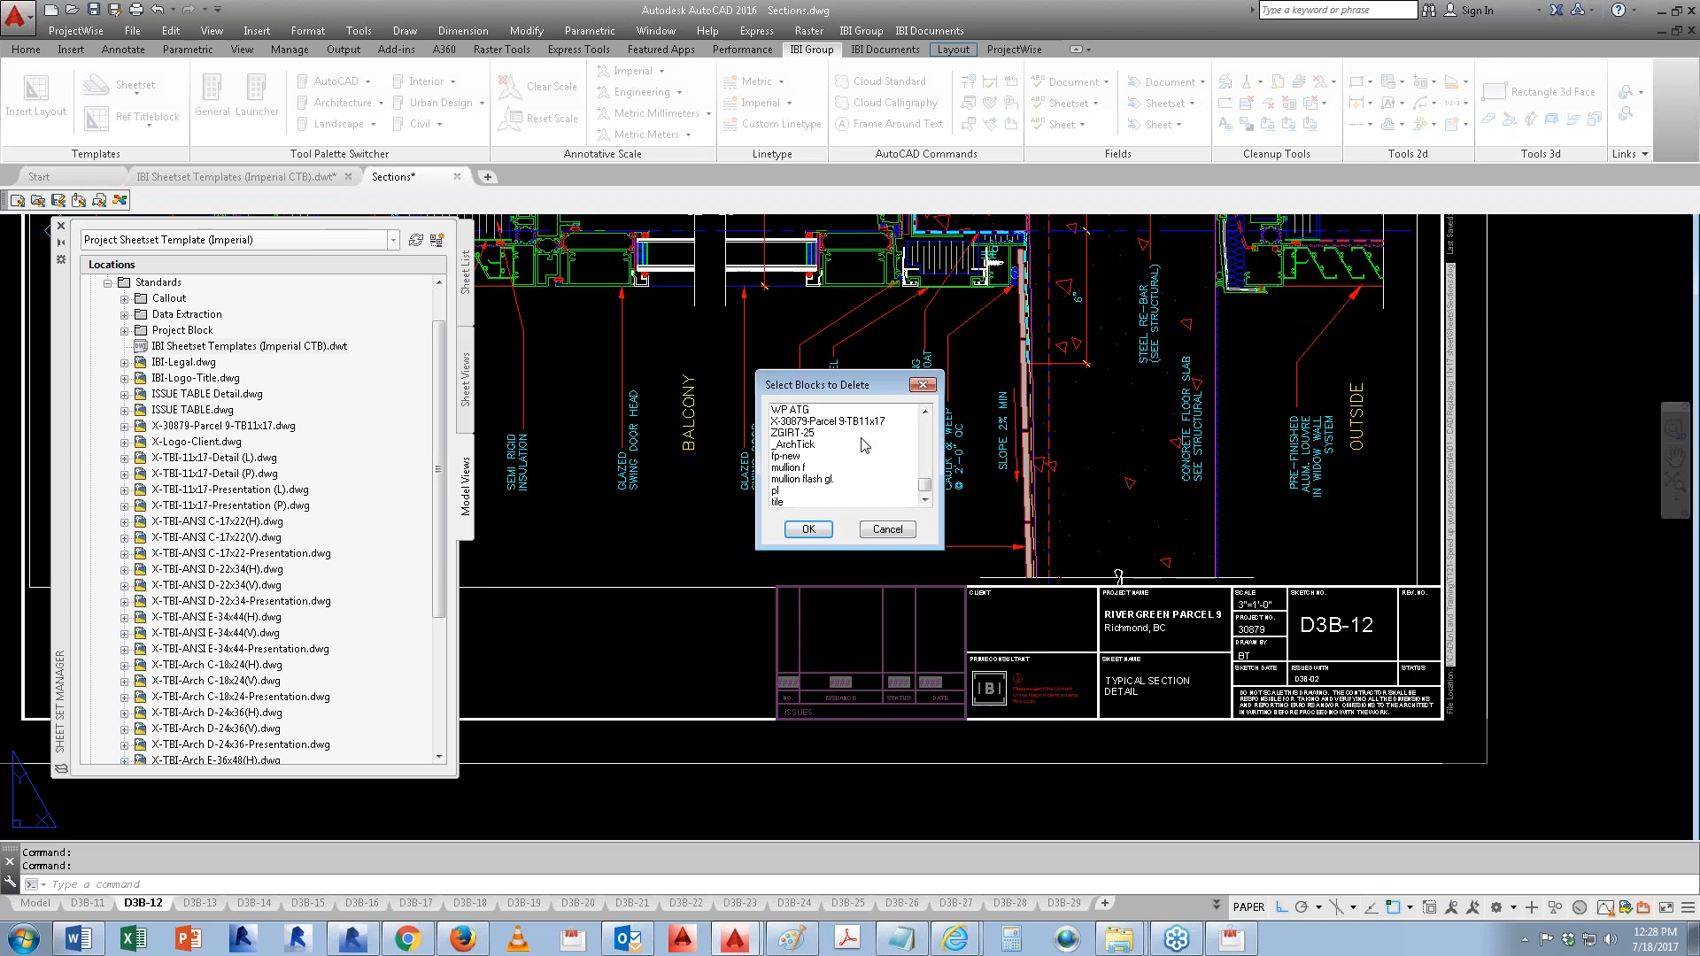
pyautogui.click(832, 421)
pyautogui.click(809, 529)
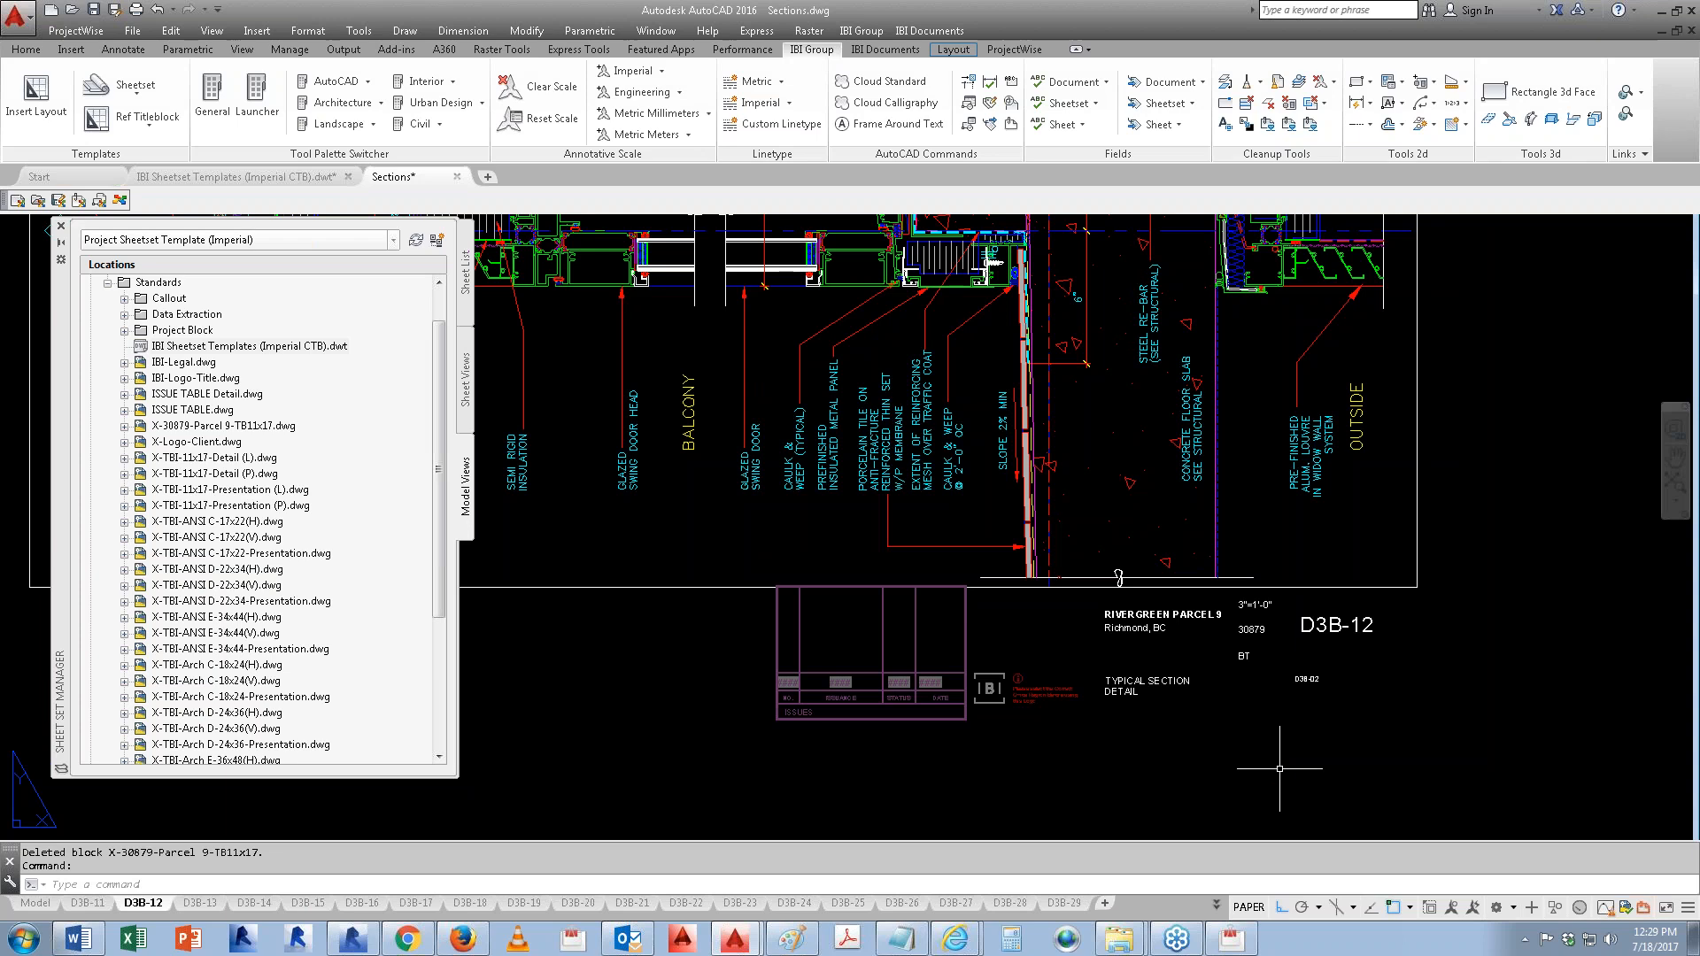
# Step: Switch to layout D3B-11 and open the IBI Sheetset Templates (Imperial CTB).dwt template
pyautogui.click(100, 909)
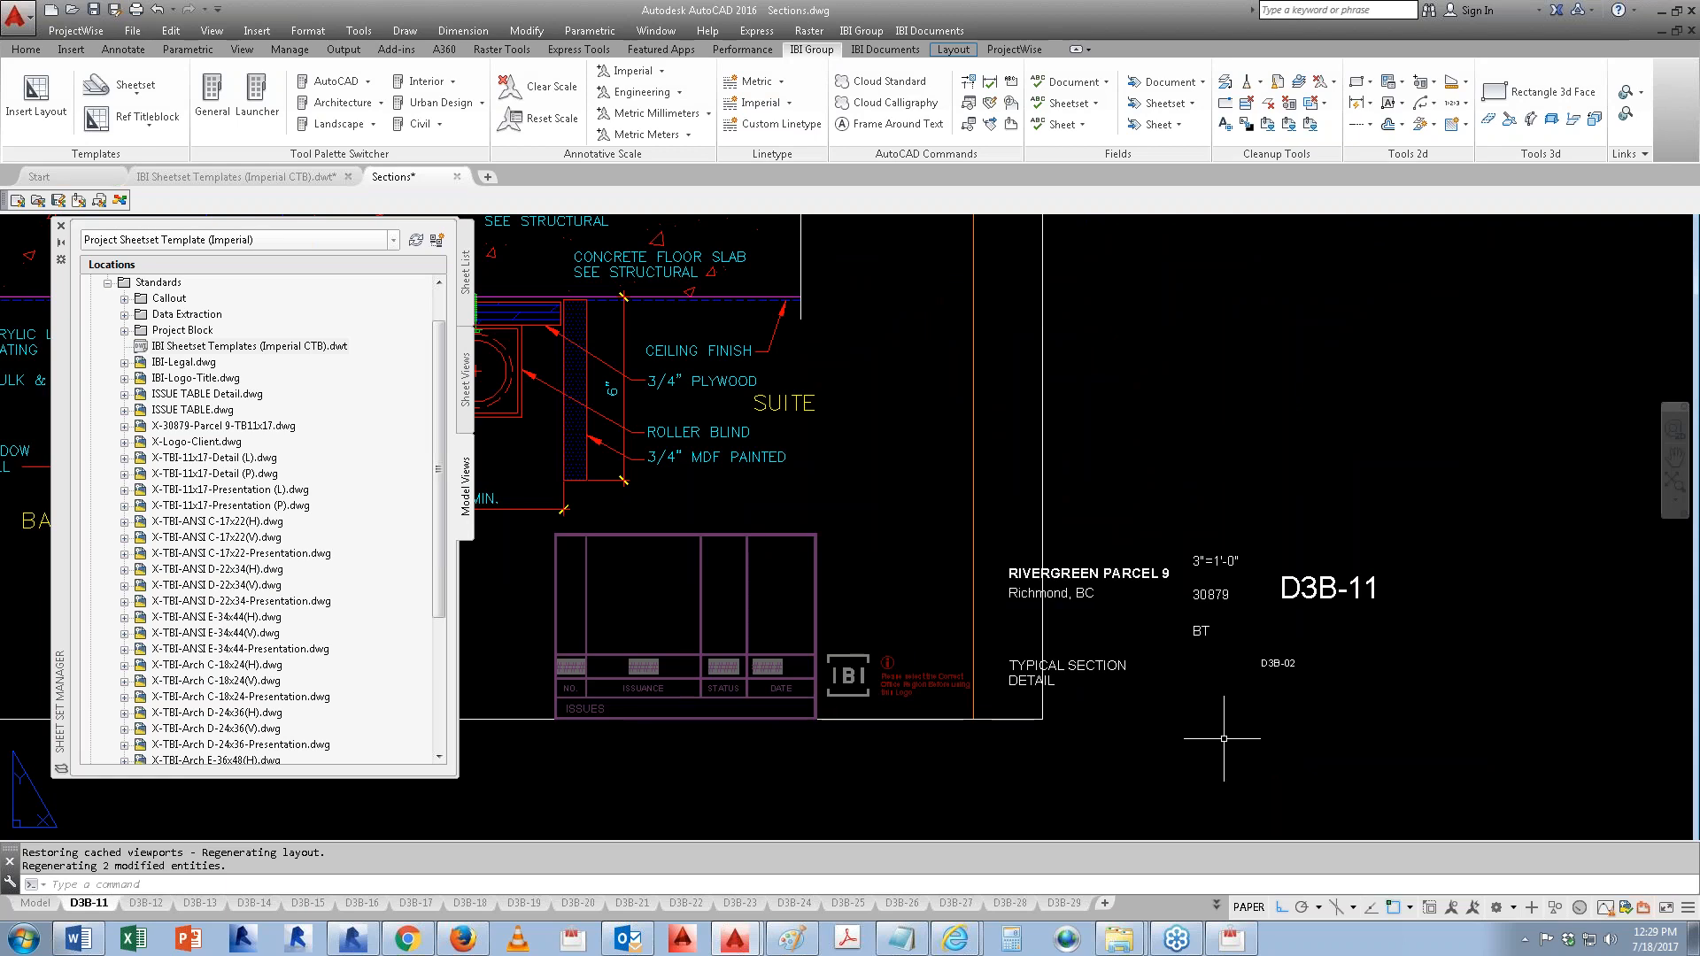
pyautogui.moveTo(1049, 715); pyautogui.dragTo(1178, 699, button='middle')
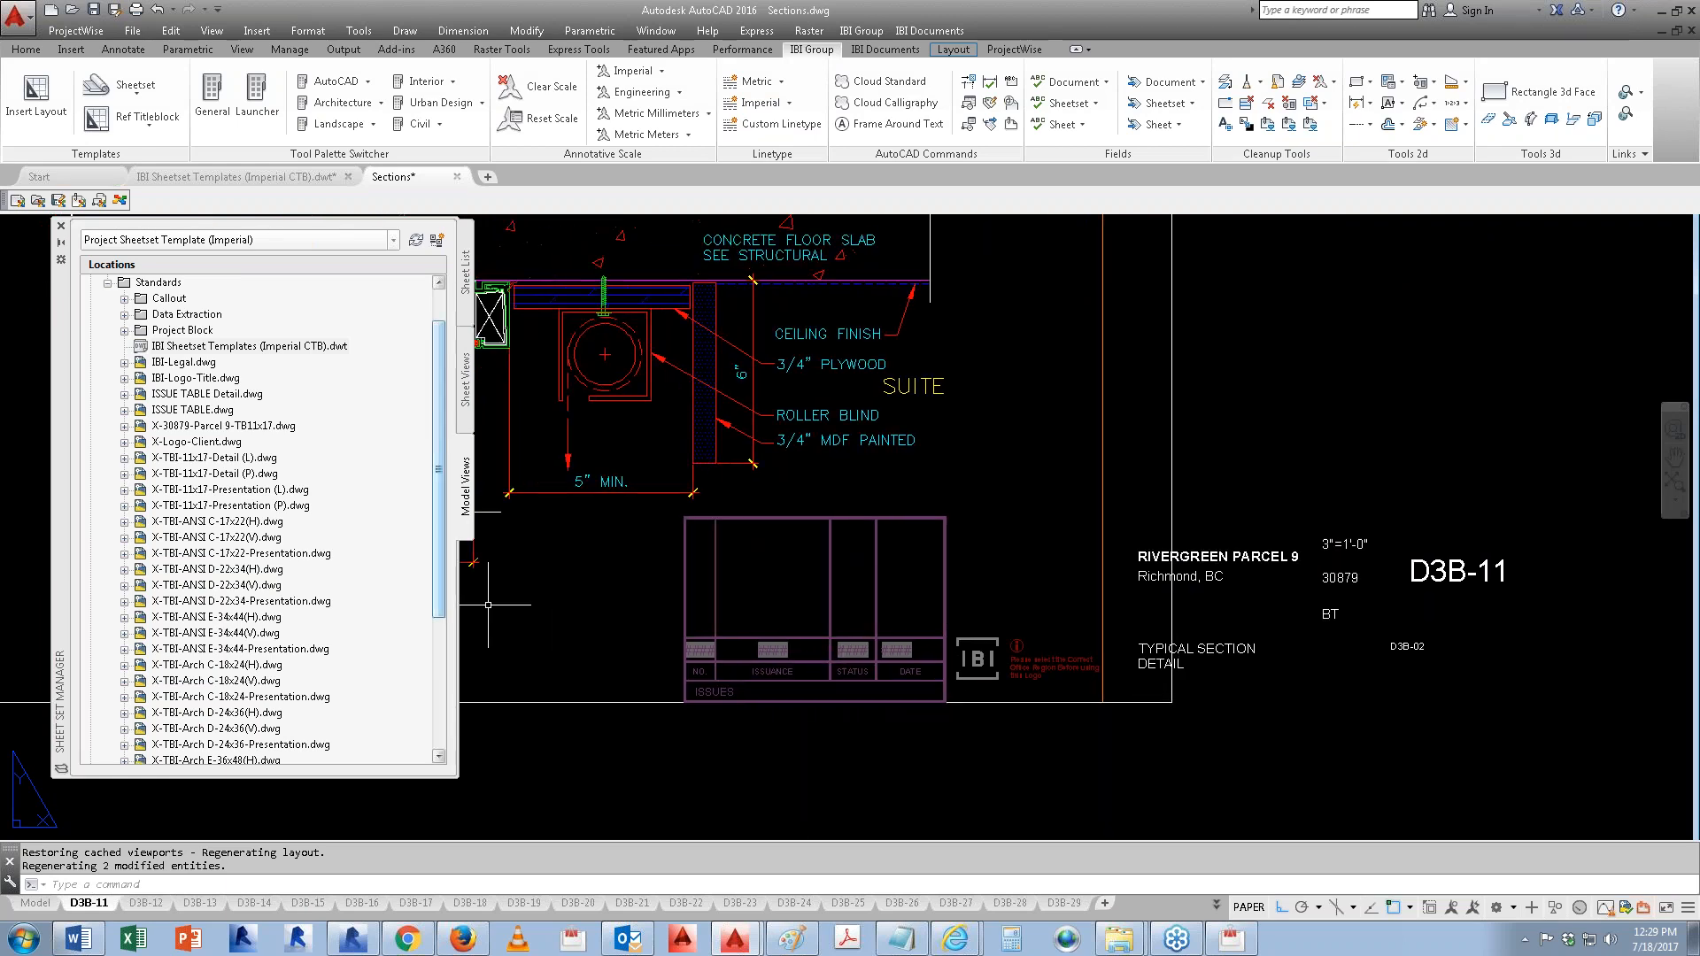
pyautogui.doubleClick(209, 346)
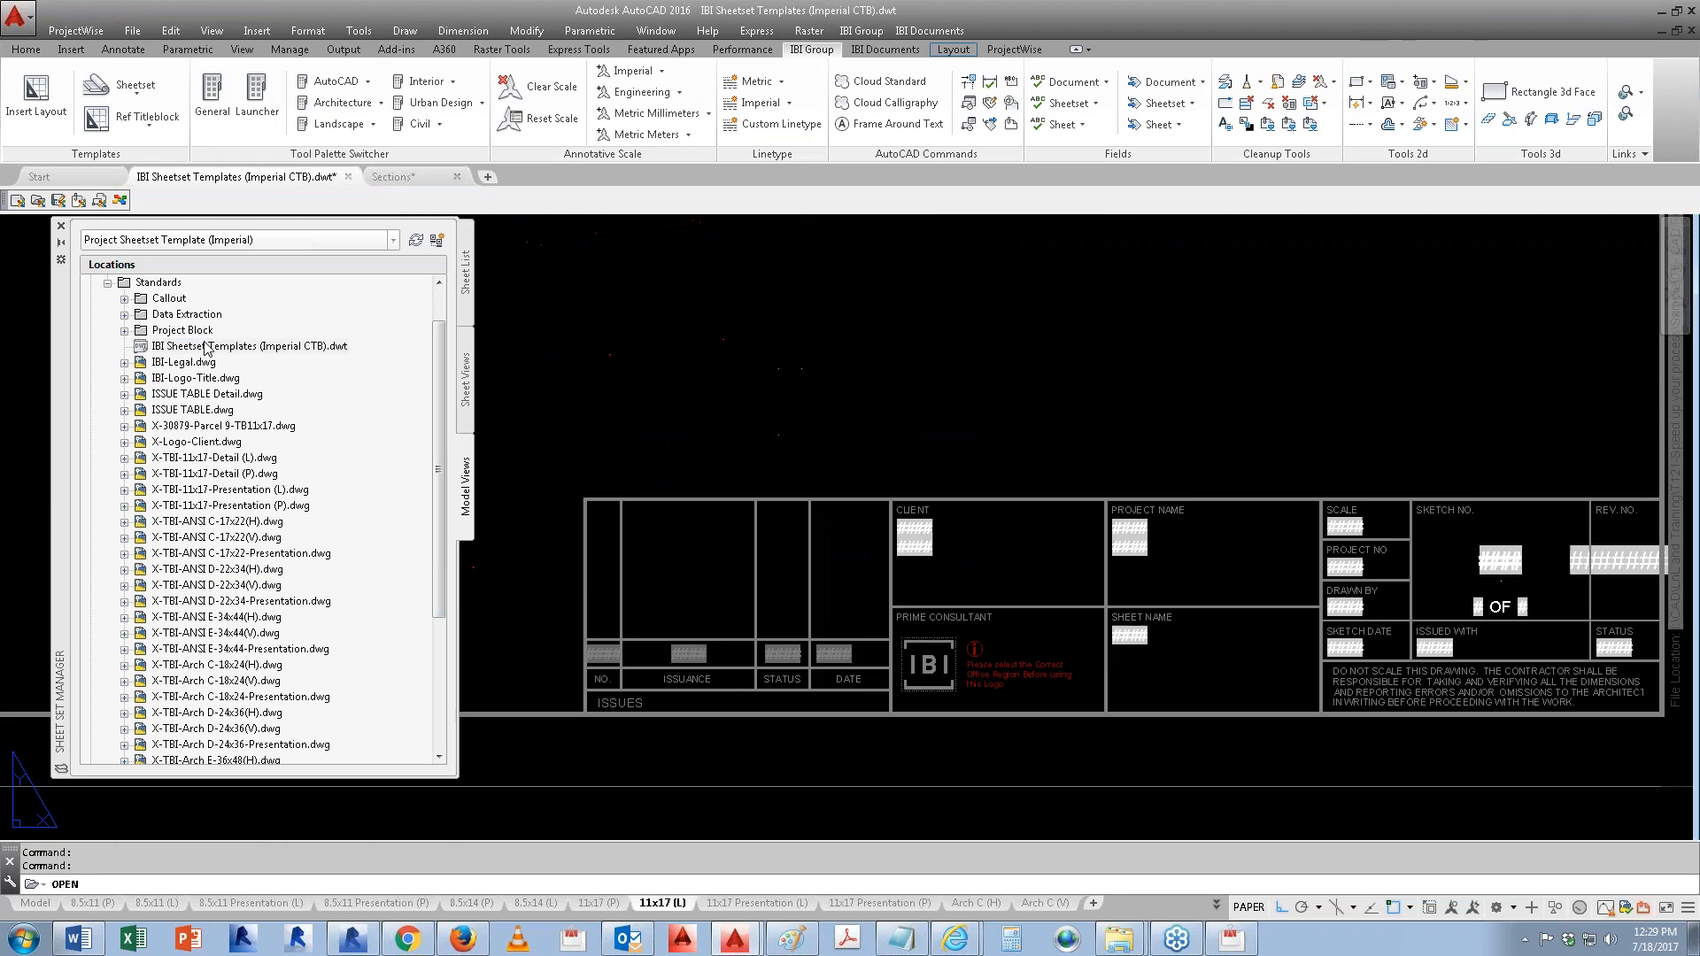
# Step: Examine the details of the X-TBI-11x17-Detail (L) entry in the template's external references, then close the list
pyautogui.write('xr')
pyautogui.press('Return')
pyautogui.press('Return')
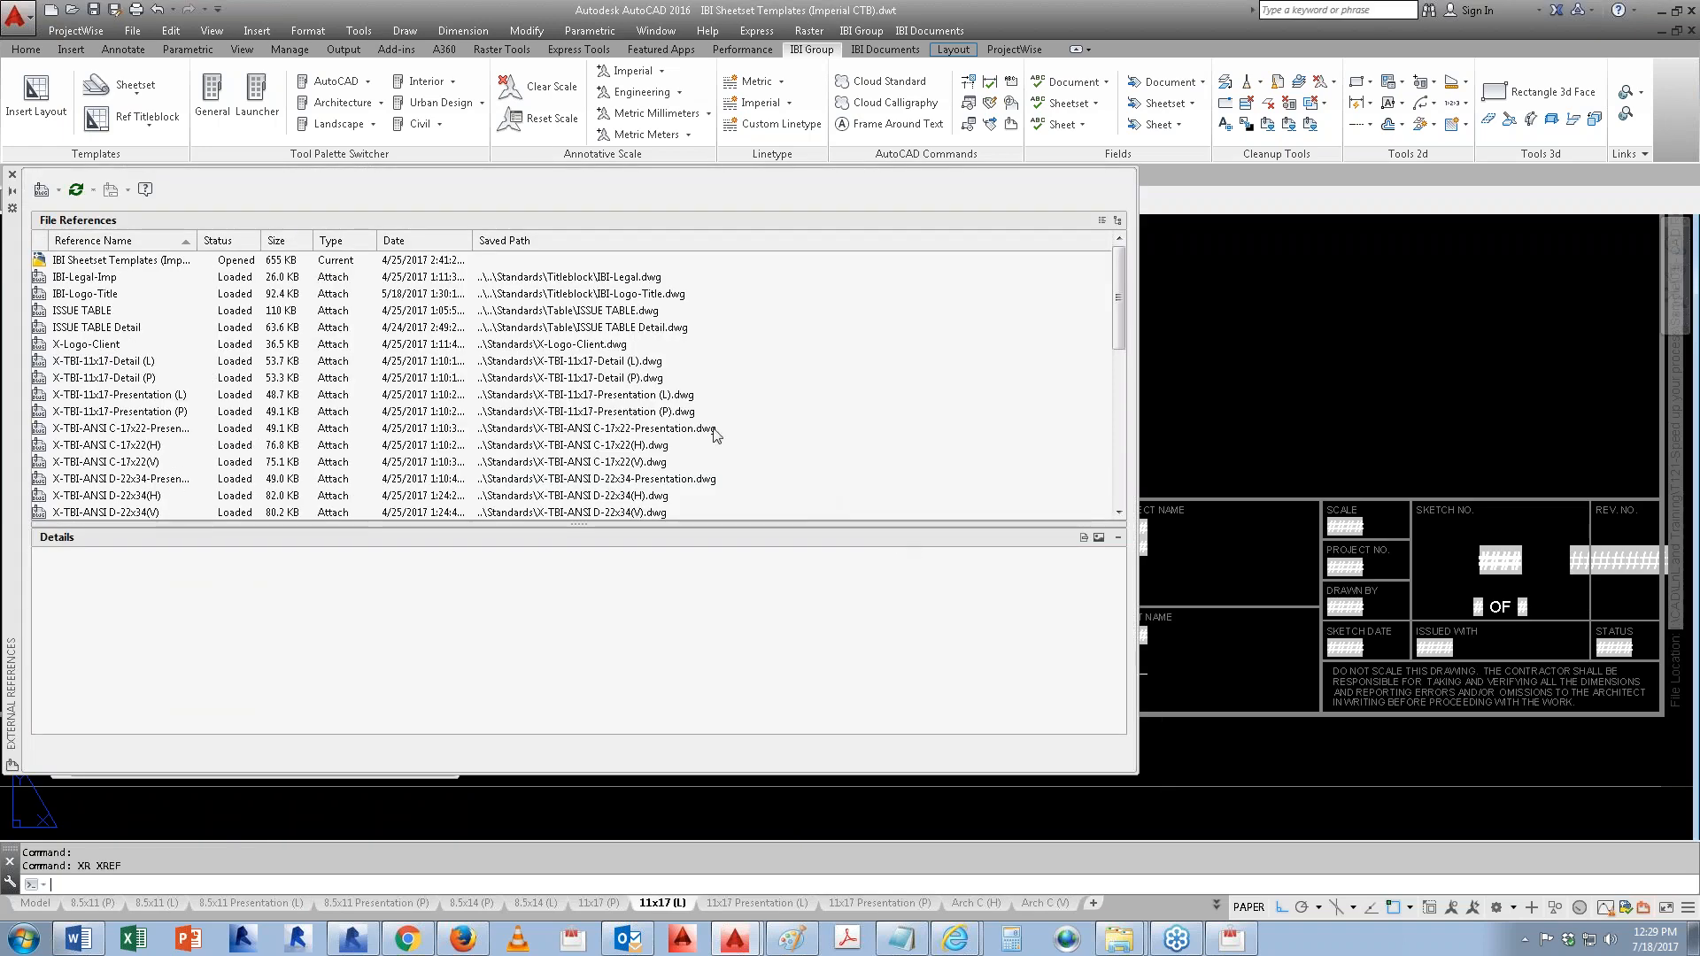
pyautogui.click(115, 364)
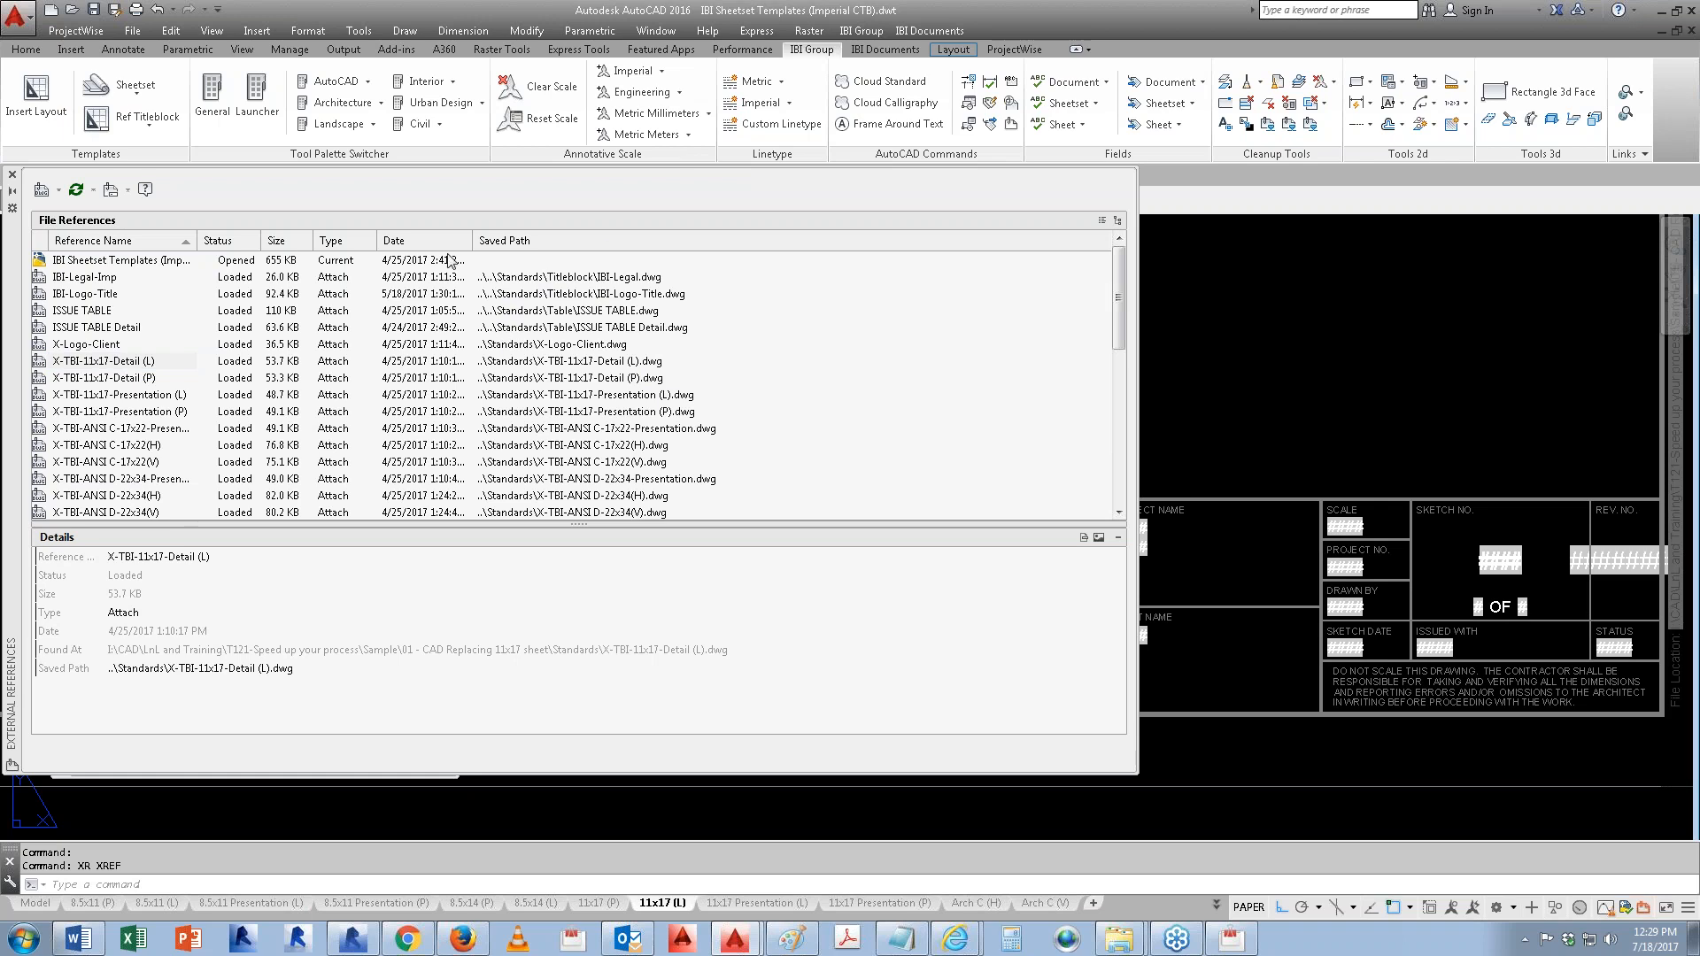
pyautogui.click(12, 174)
# Step: Copy the title block reference from the 11x17 (L) template layout with base point 0,0
pyautogui.click(1160, 586)
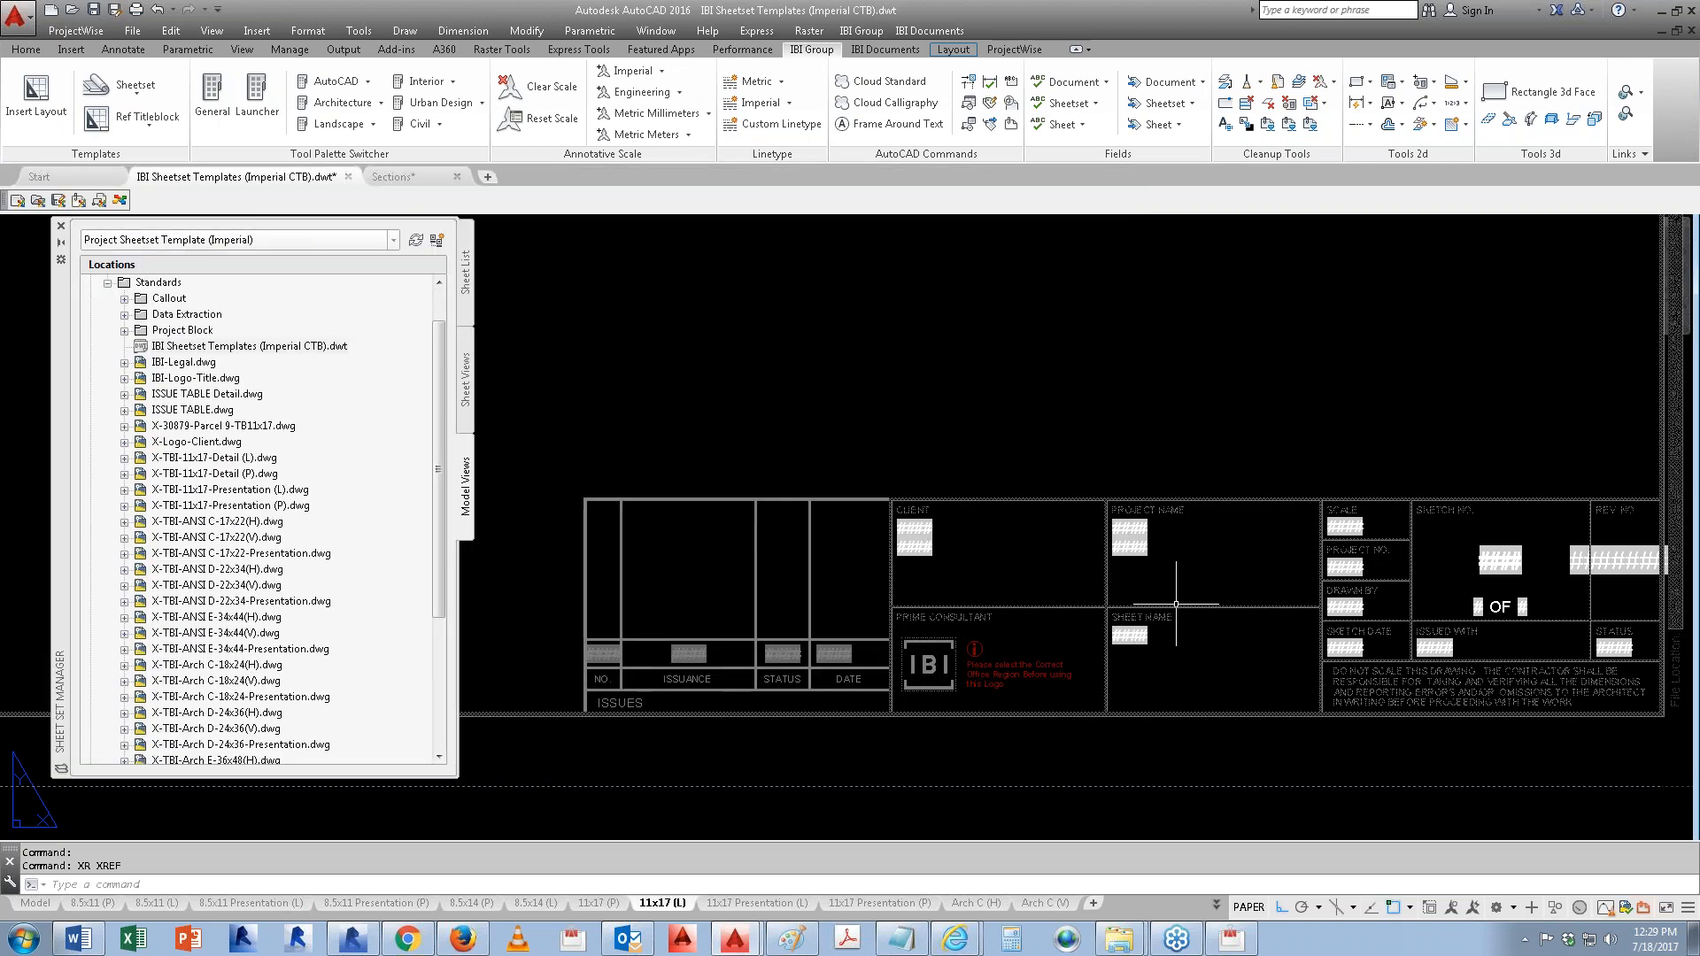
pyautogui.click(177, 39)
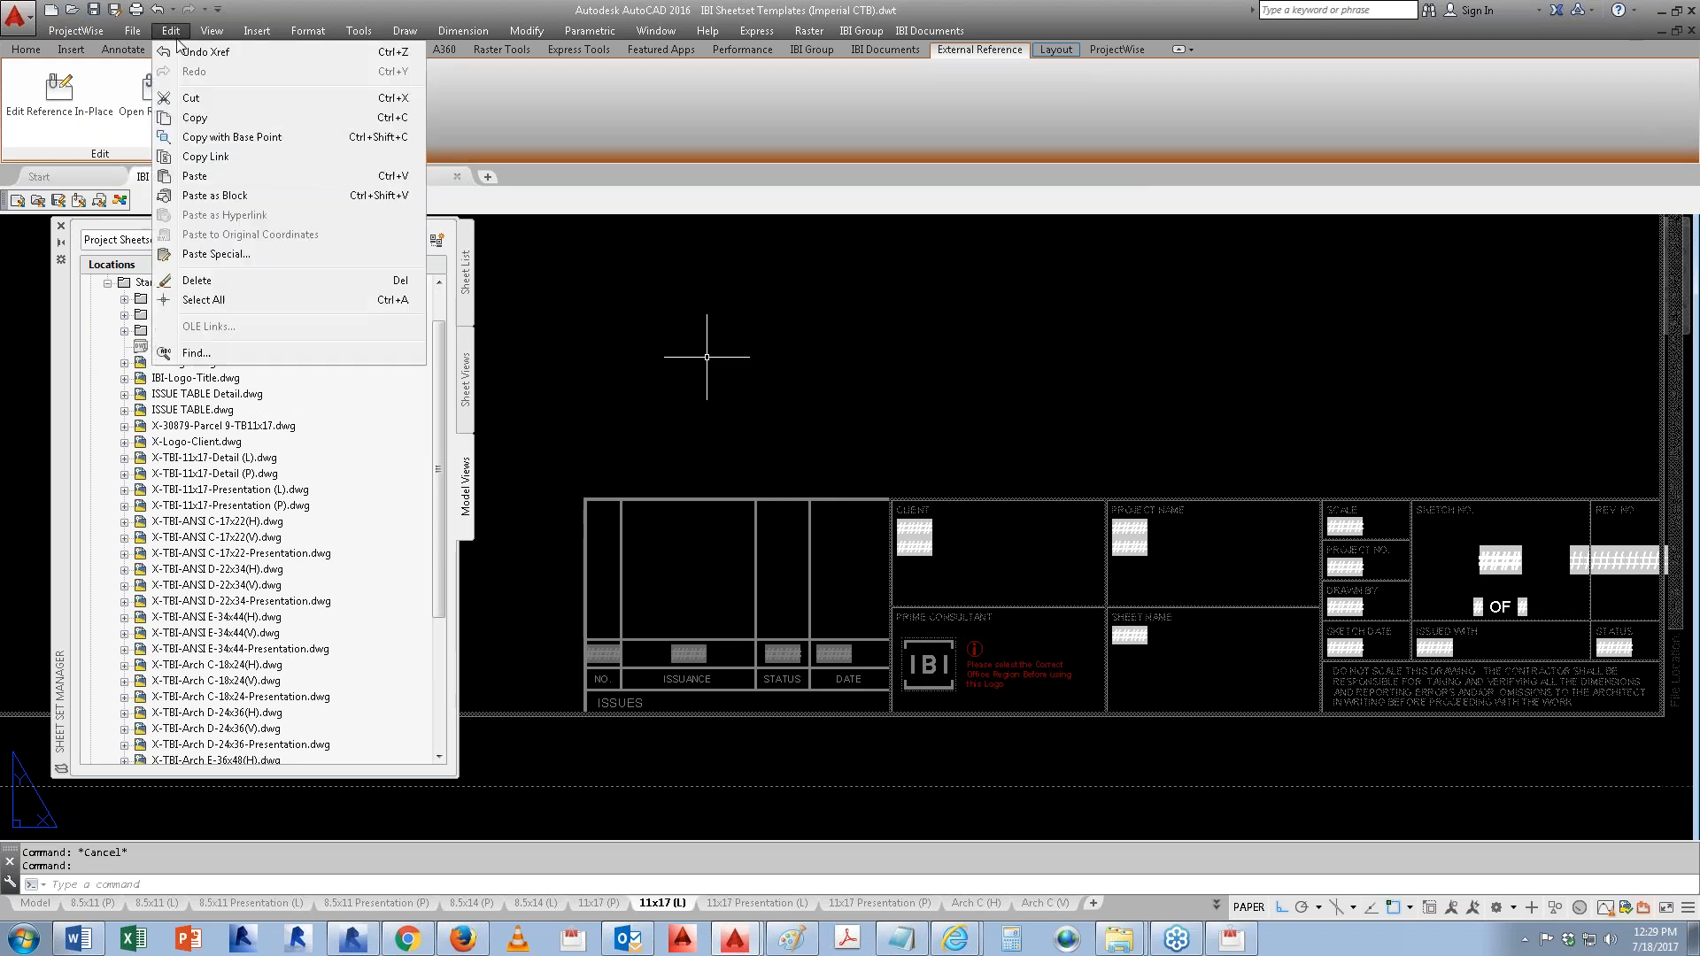
pyautogui.click(231, 138)
pyautogui.write('0,0')
pyautogui.press('Return')
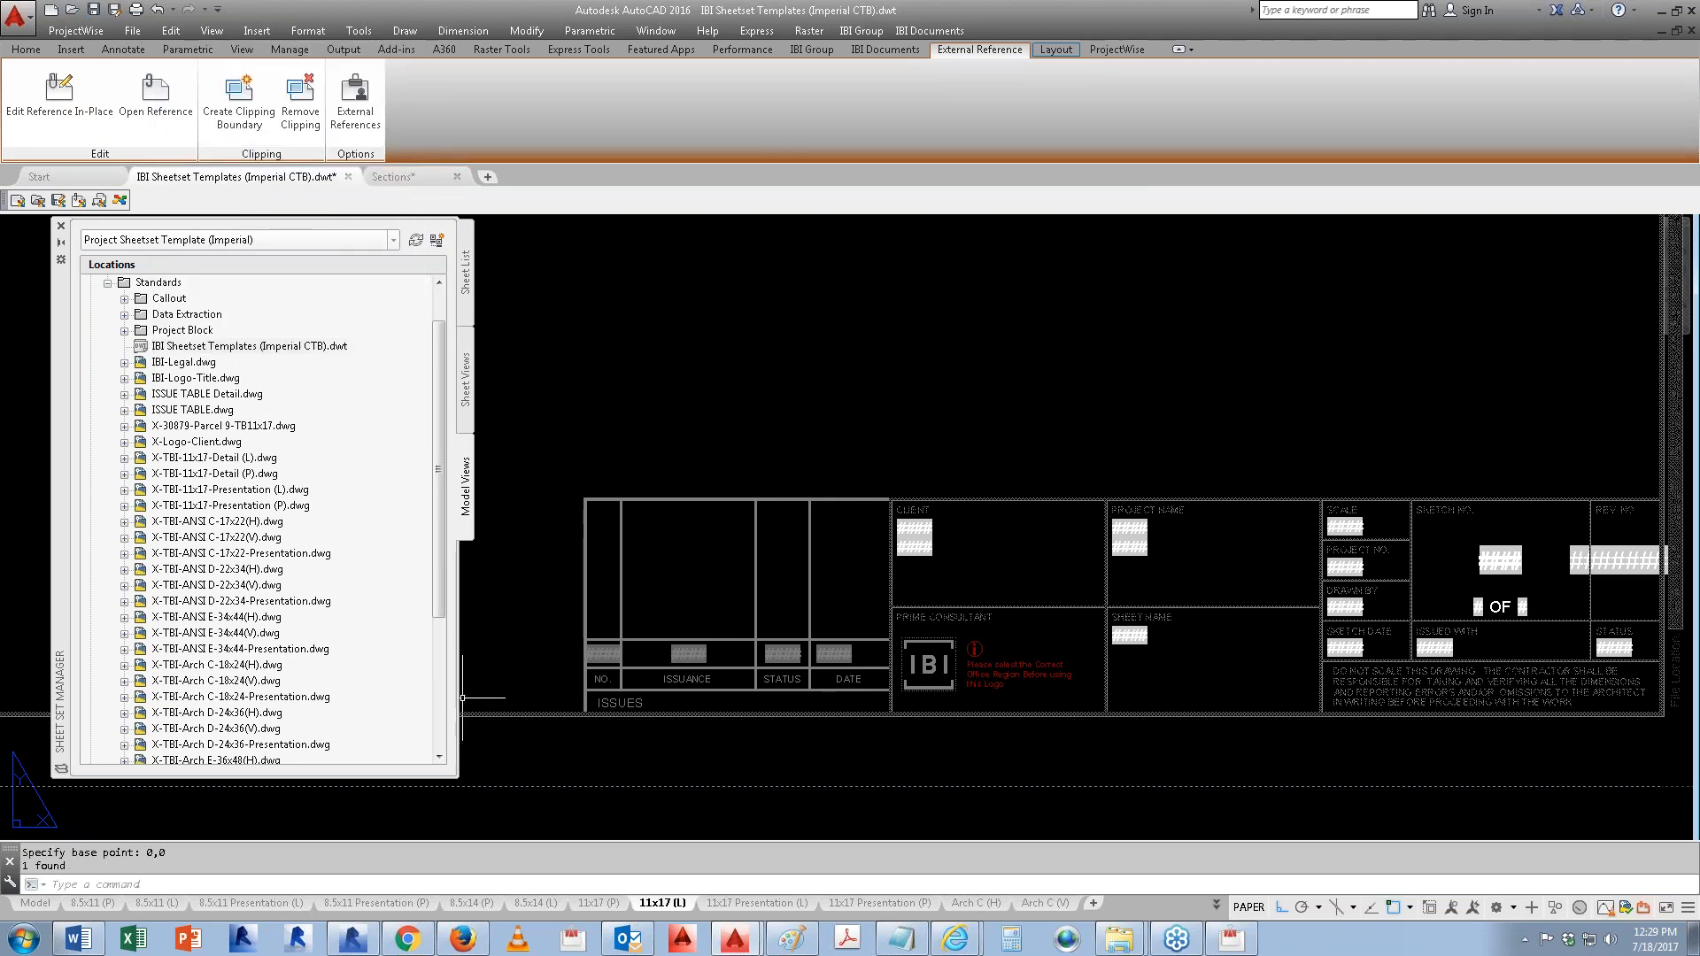
# Step: Paste the copied title block reference to its original coordinates on layout D3B-11 of the Sections drawing
pyautogui.click(393, 176)
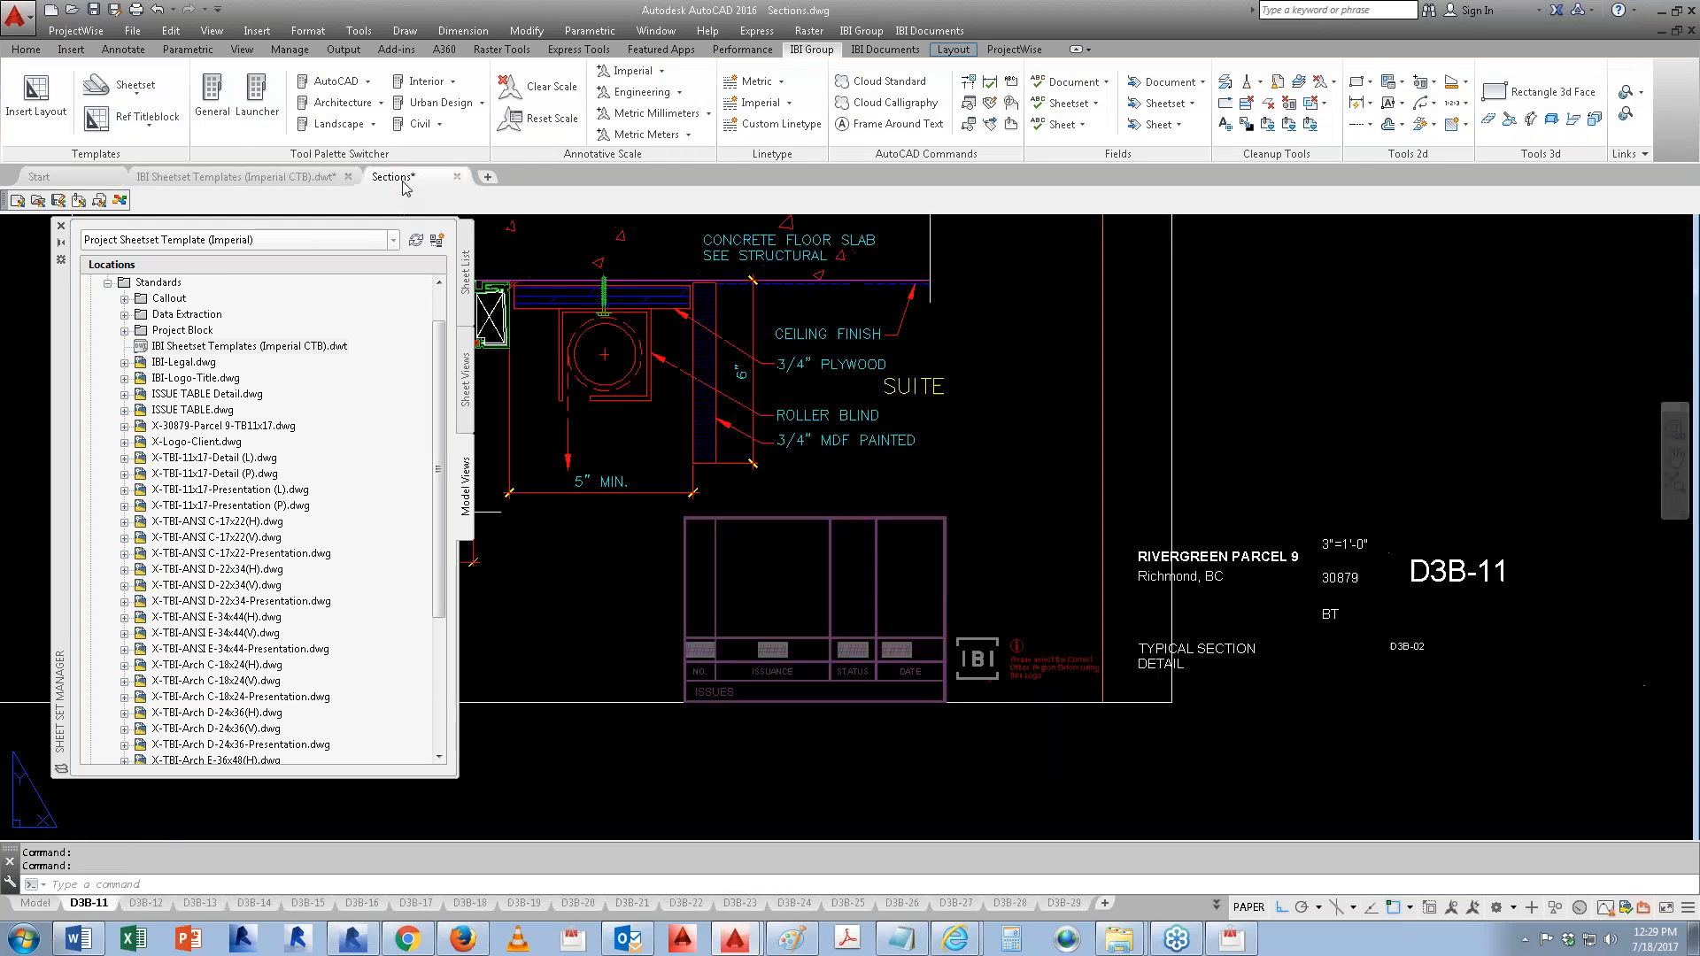
pyautogui.click(160, 34)
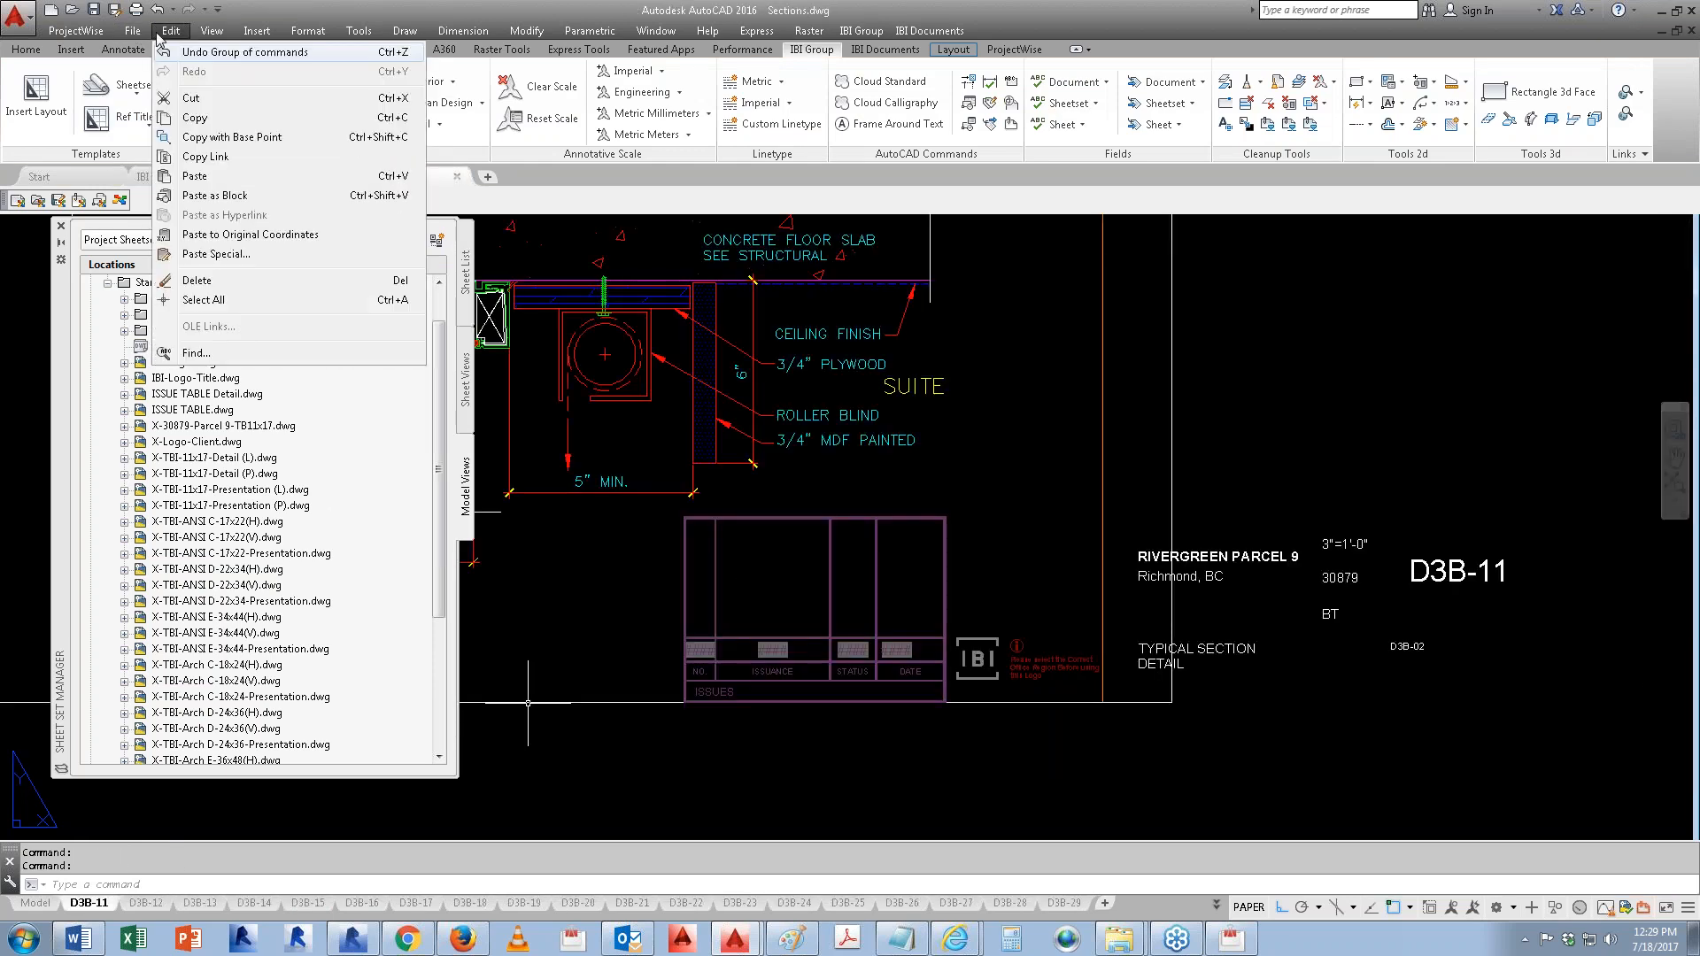
pyautogui.click(235, 234)
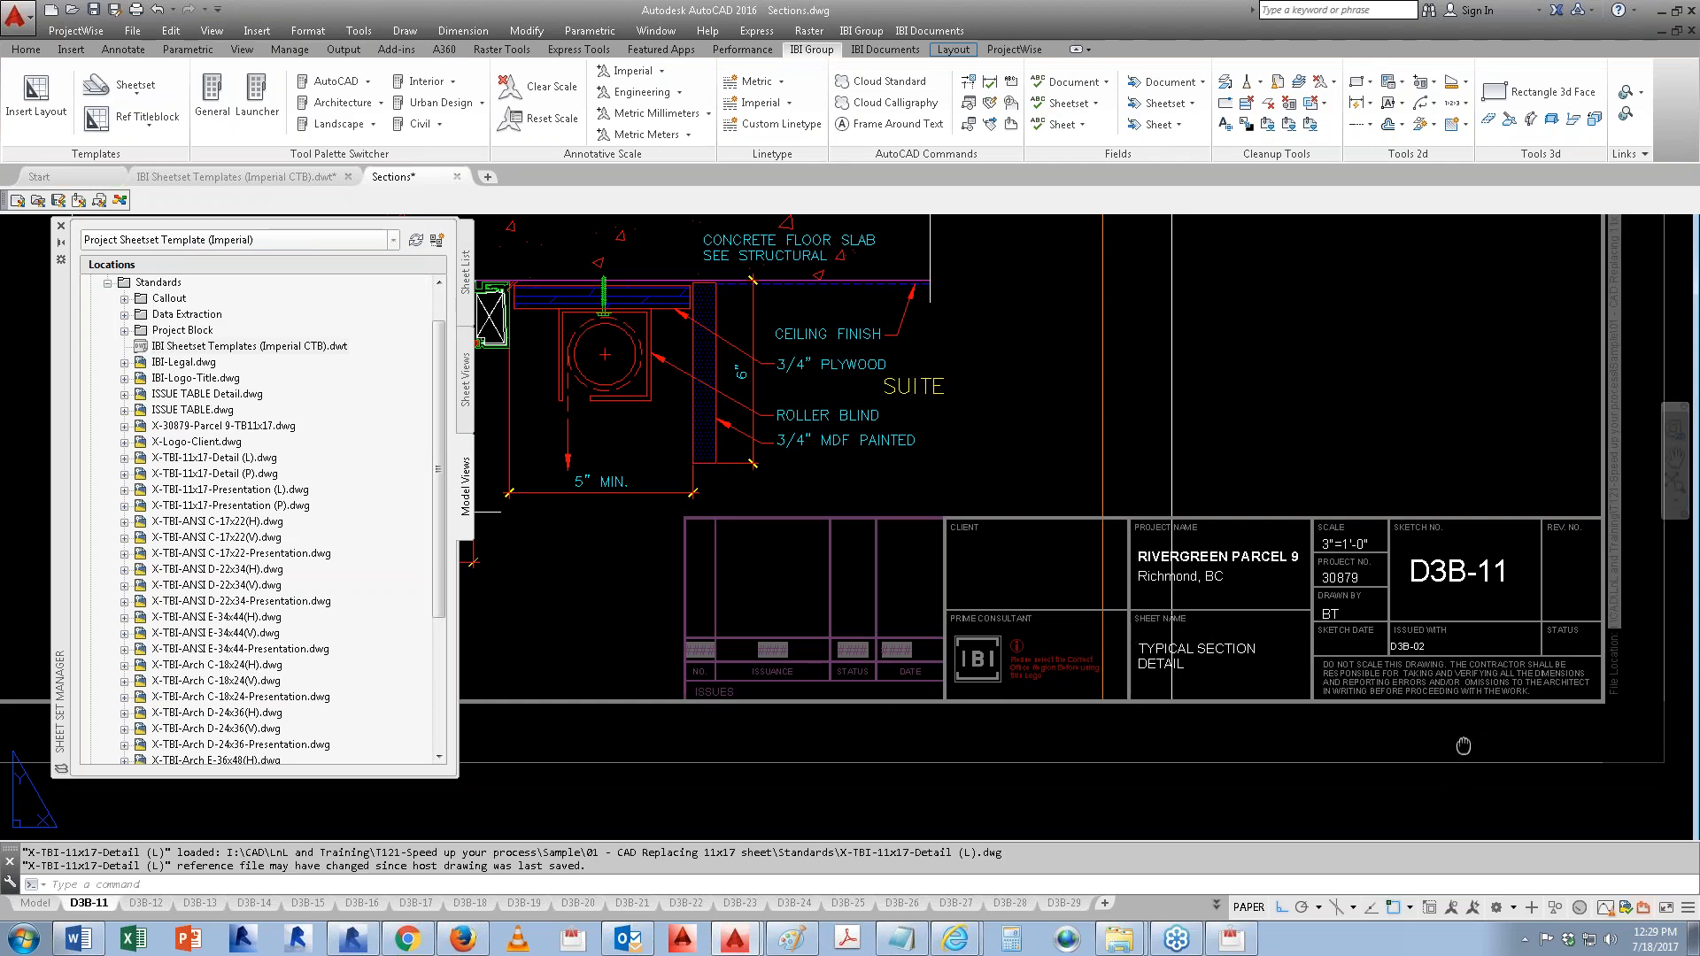
pyautogui.moveTo(1463, 747); pyautogui.dragTo(1336, 753, button='middle')
pyautogui.press('Escape')
pyautogui.press('Escape')
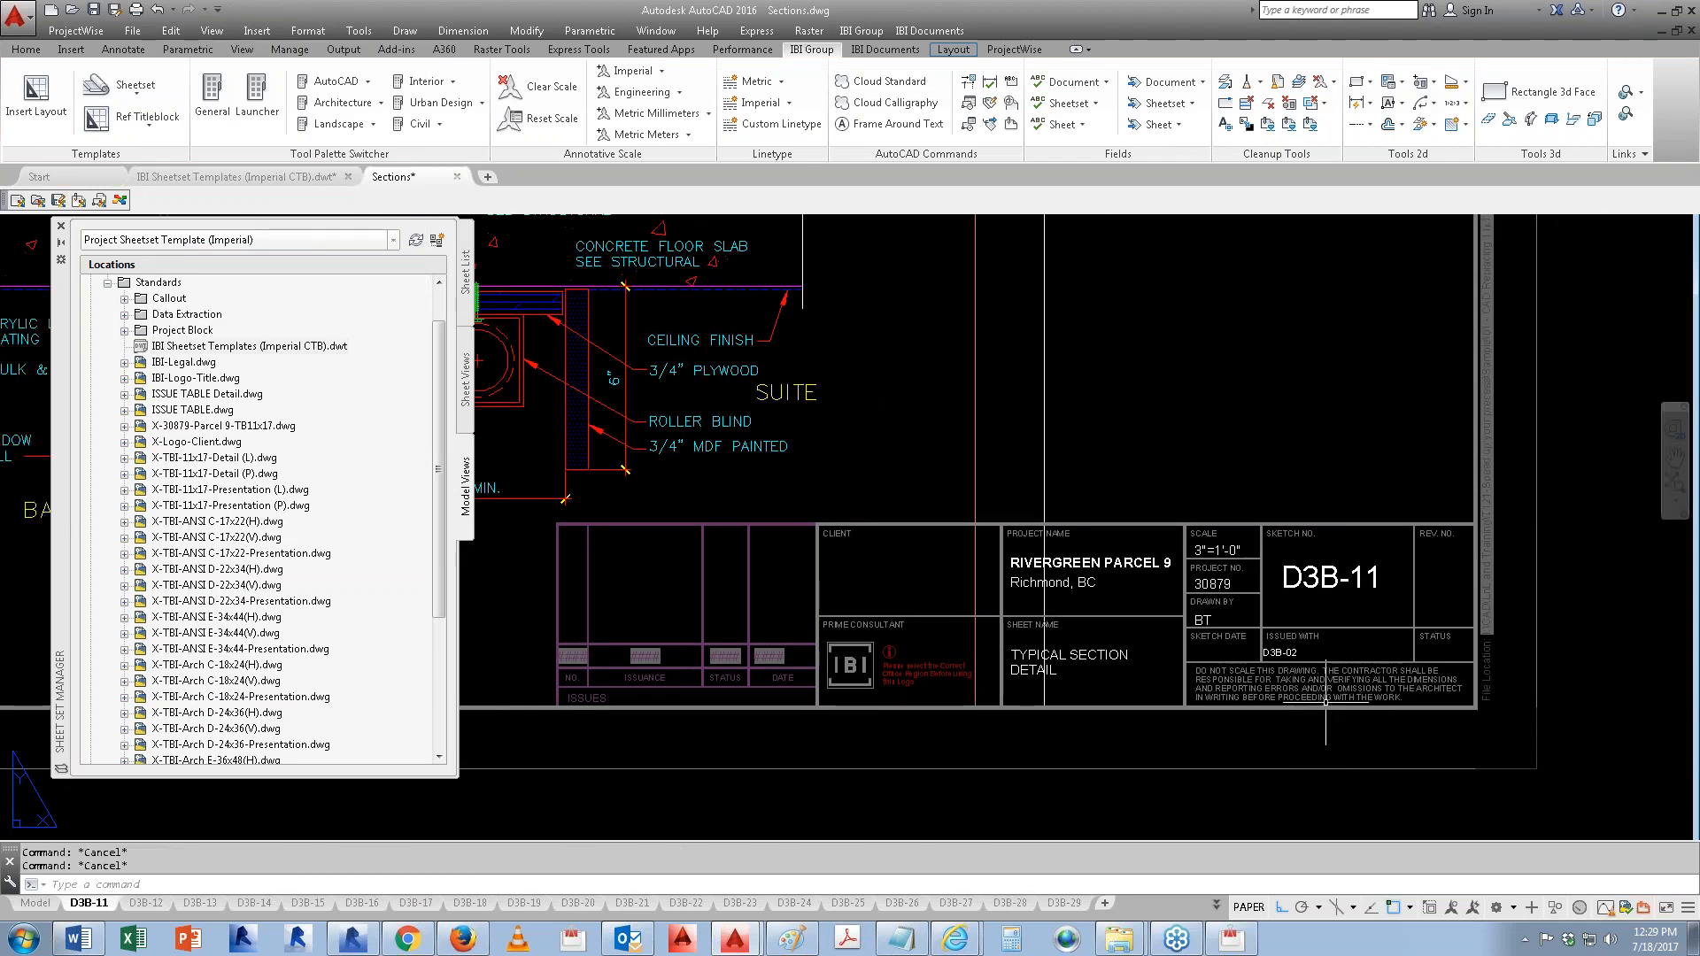
# Step: Copy the title block reference from D3B-11 to all layouts and check it on D3B-12 and D3B-13
pyautogui.click(1328, 706)
pyautogui.click(860, 30)
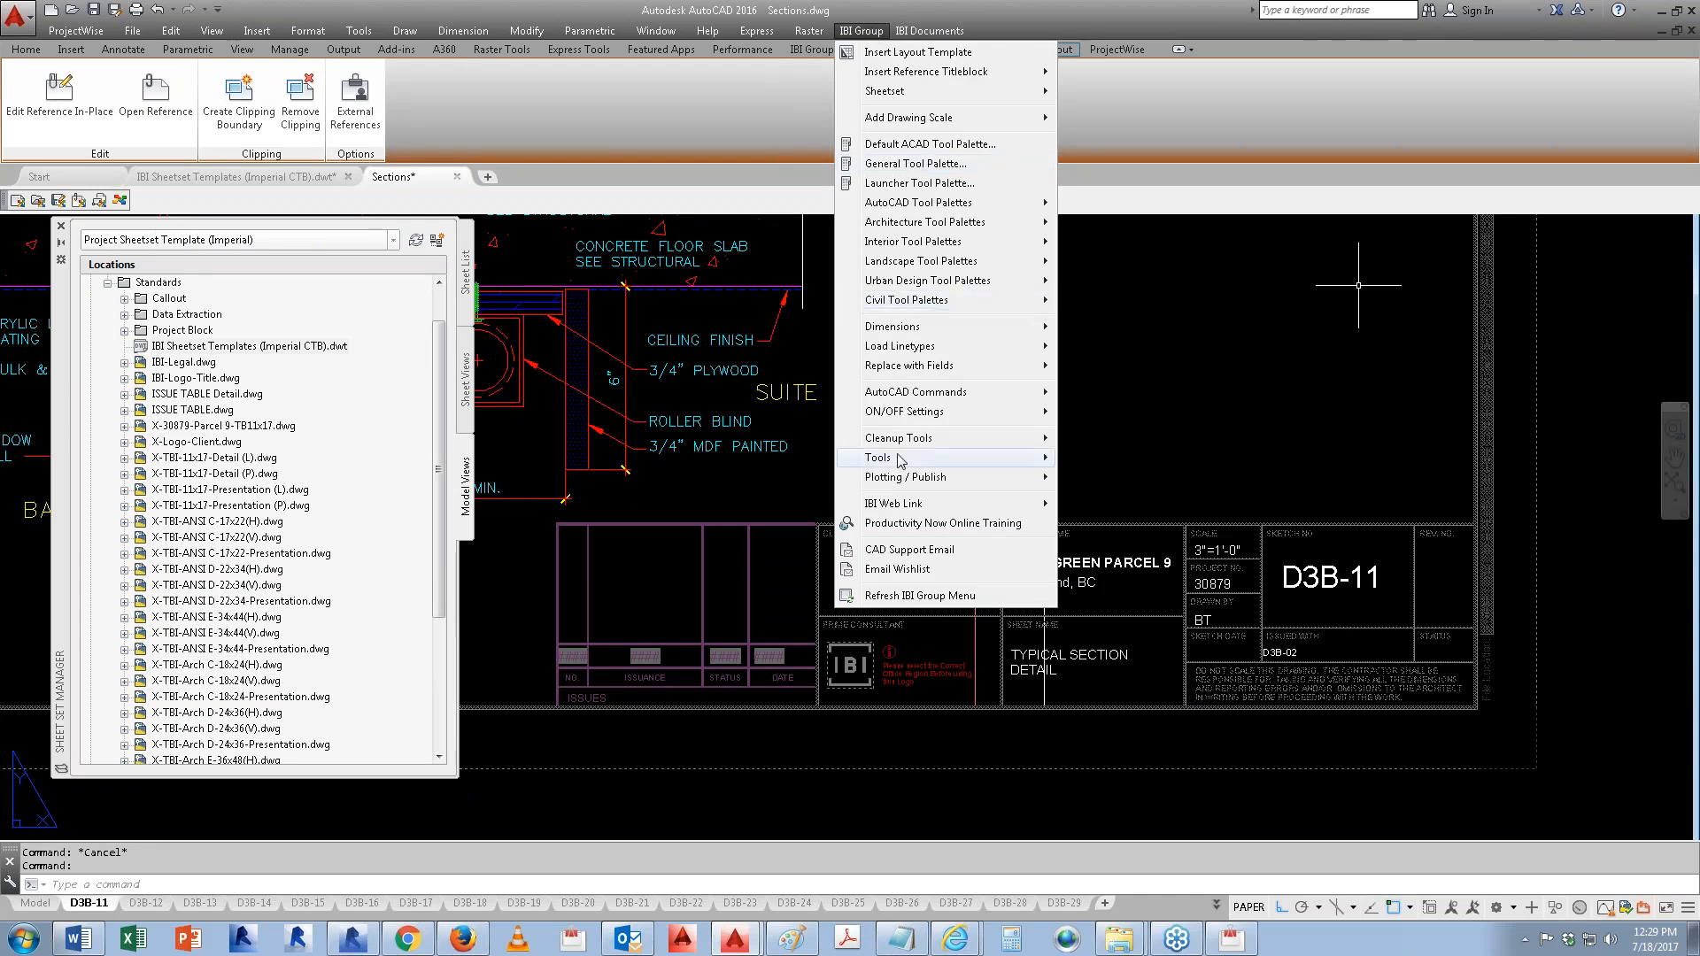
pyautogui.moveTo(902, 460)
pyautogui.moveTo(1151, 687)
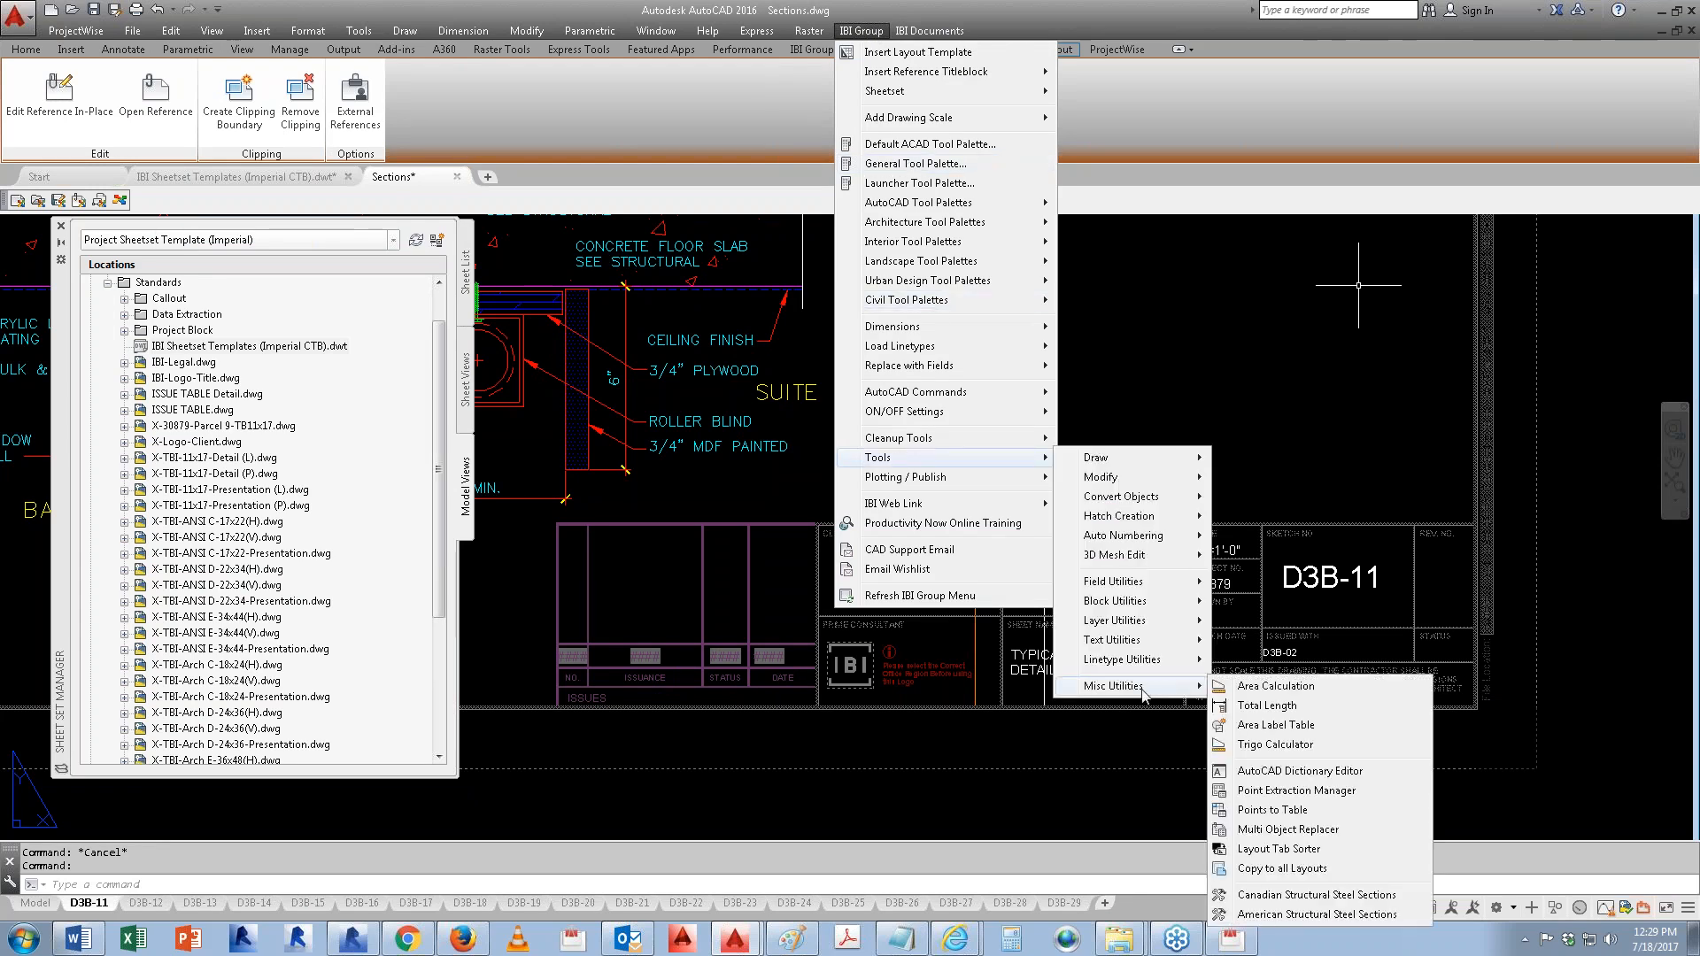
pyautogui.click(1273, 869)
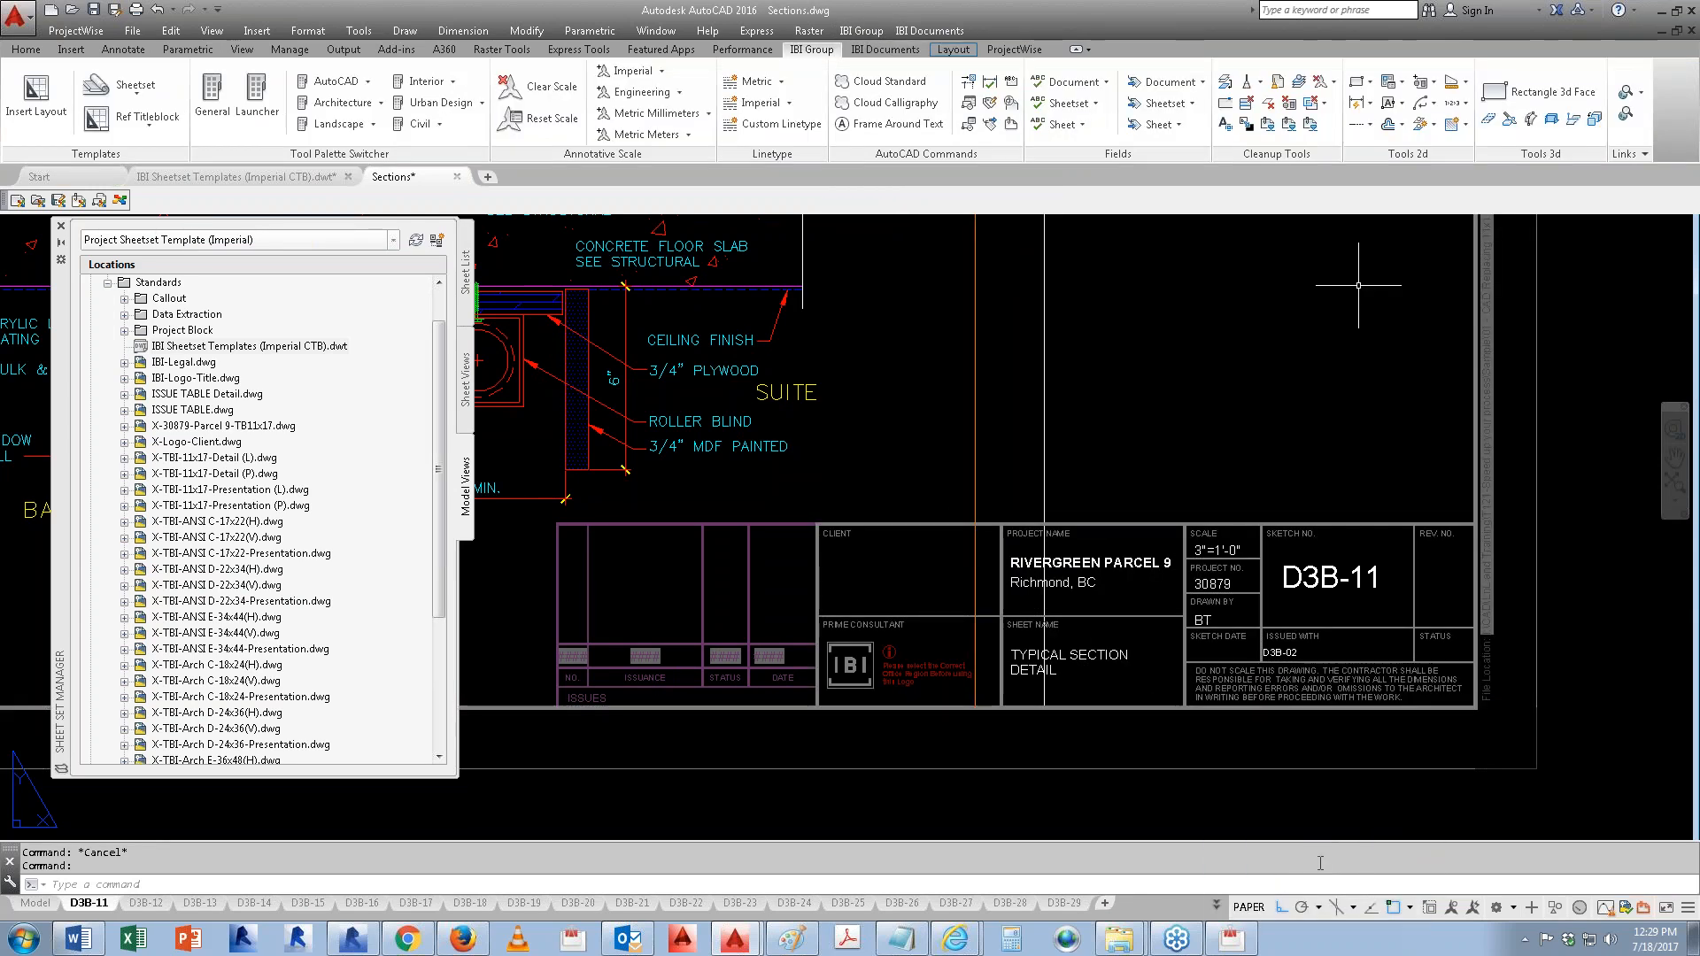
pyautogui.click(145, 902)
pyautogui.click(200, 902)
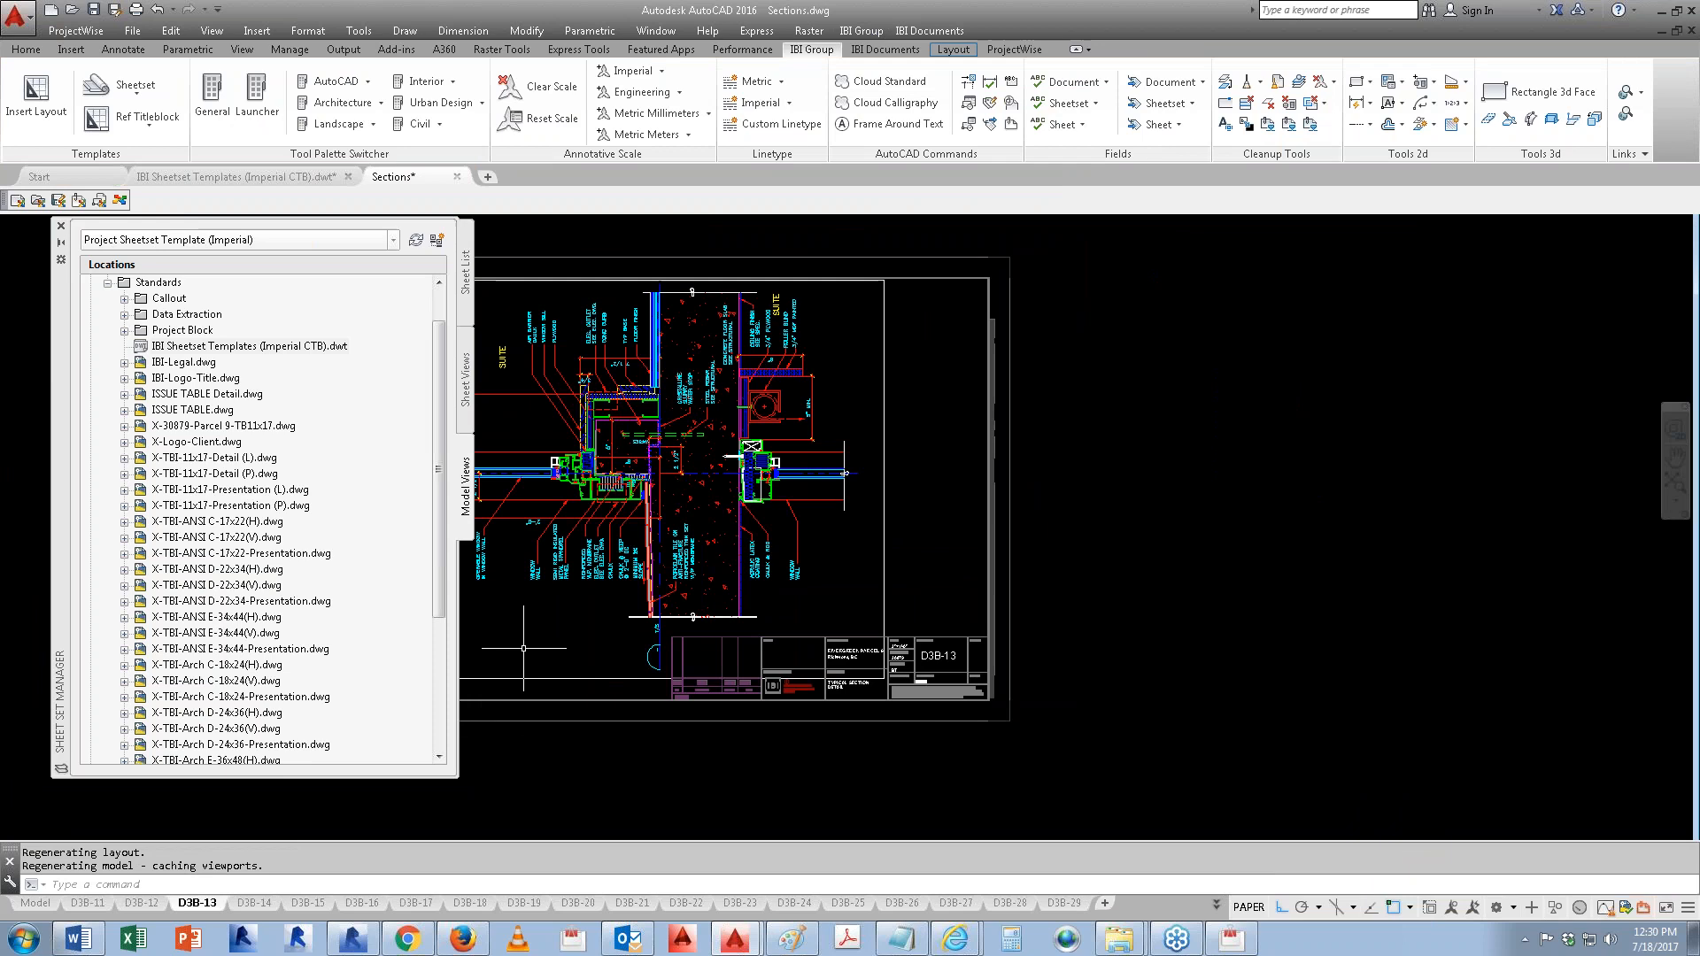
pyautogui.scroll(2, 818, 621)
# Step: Undo the copying of the title block to all layouts and return to layout D3B-11
pyautogui.hotkey('ctrl', 'z')
pyautogui.hotkey('ctrl', 'z')
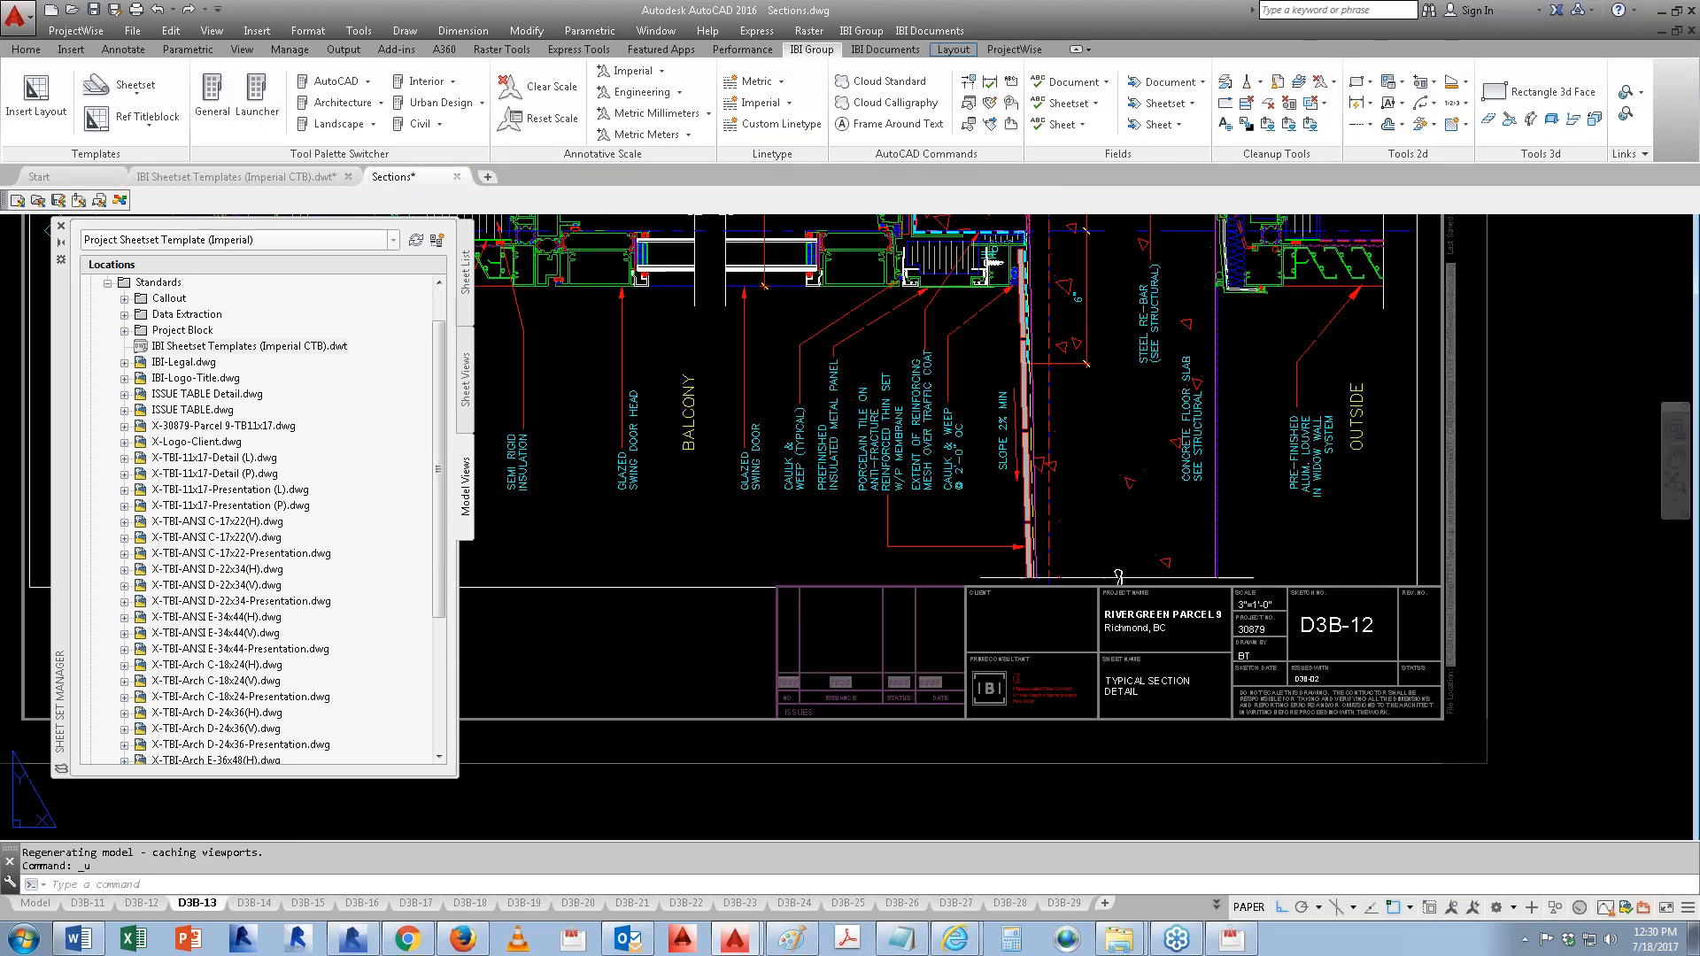
pyautogui.hotkey('ctrl', 'z')
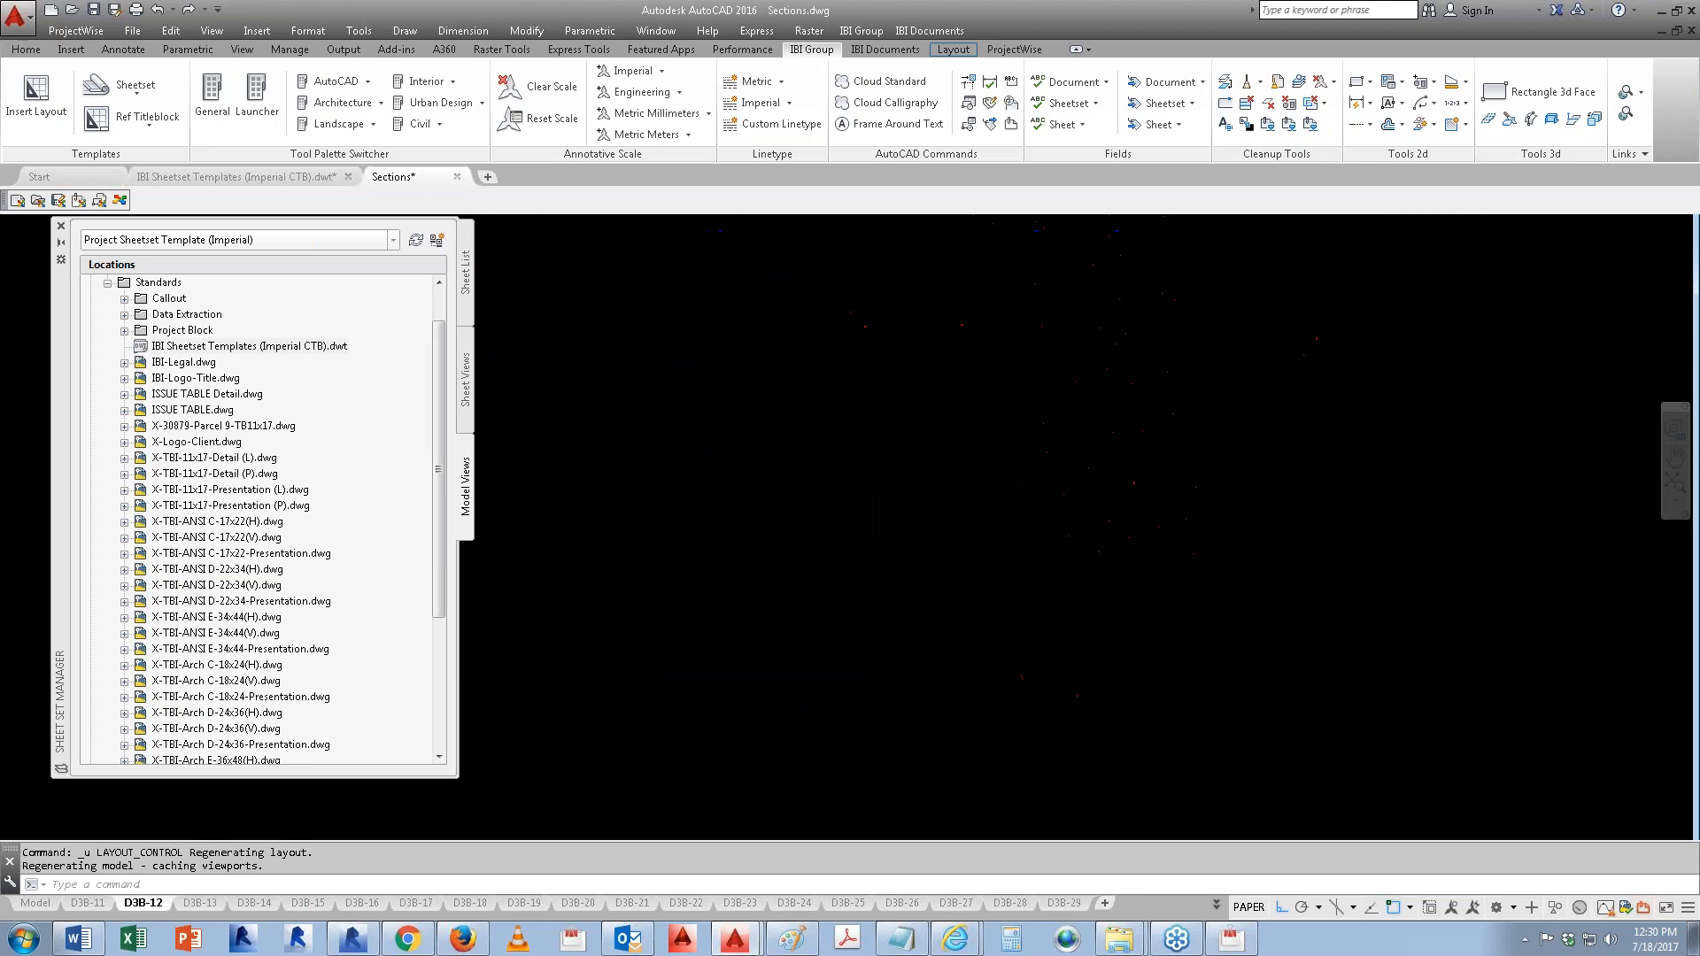
pyautogui.hotkey('ctrl', 'z')
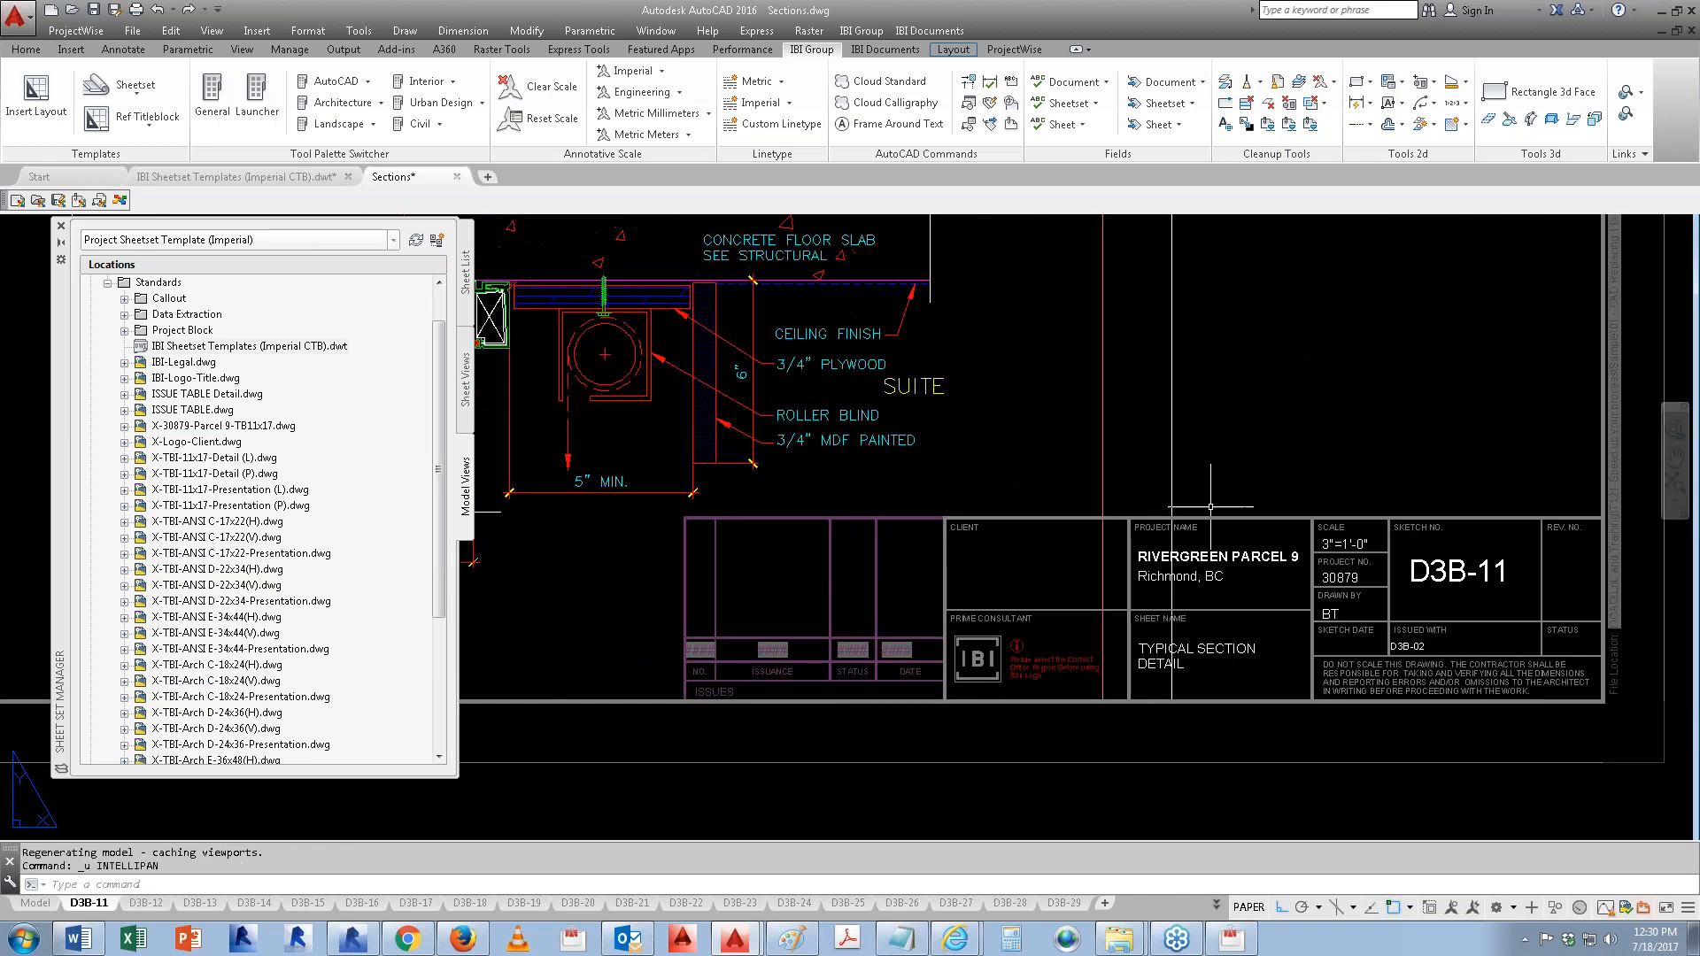
pyautogui.click(144, 903)
pyautogui.click(88, 903)
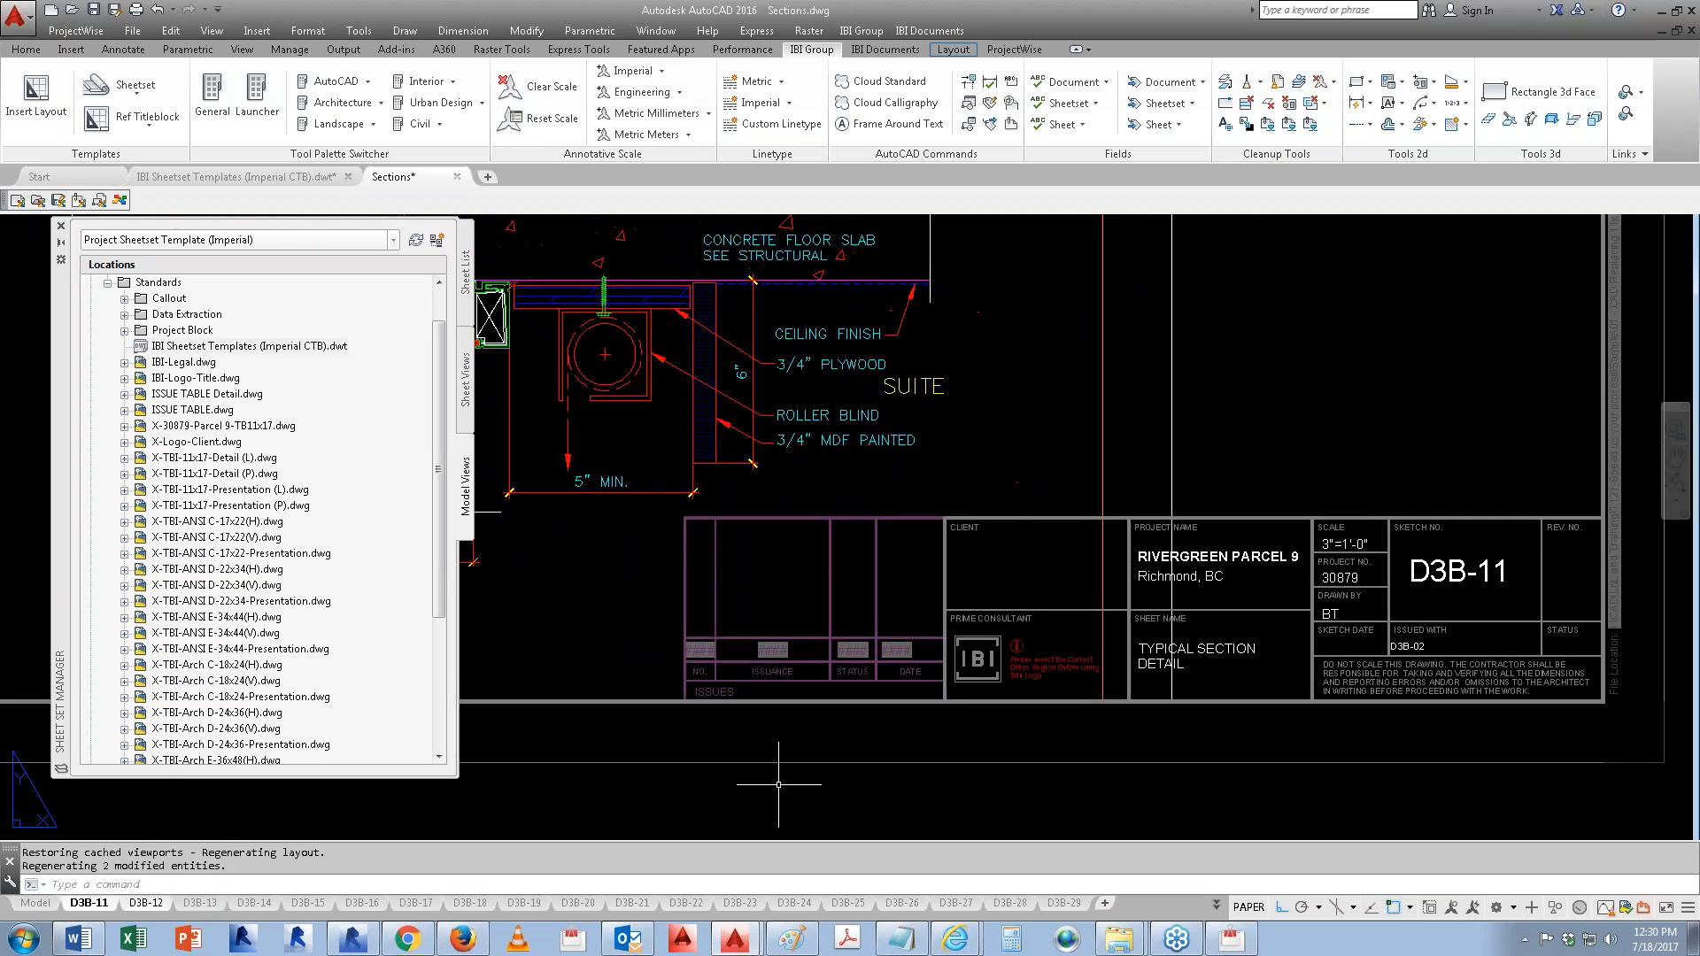
pyautogui.click(1259, 680)
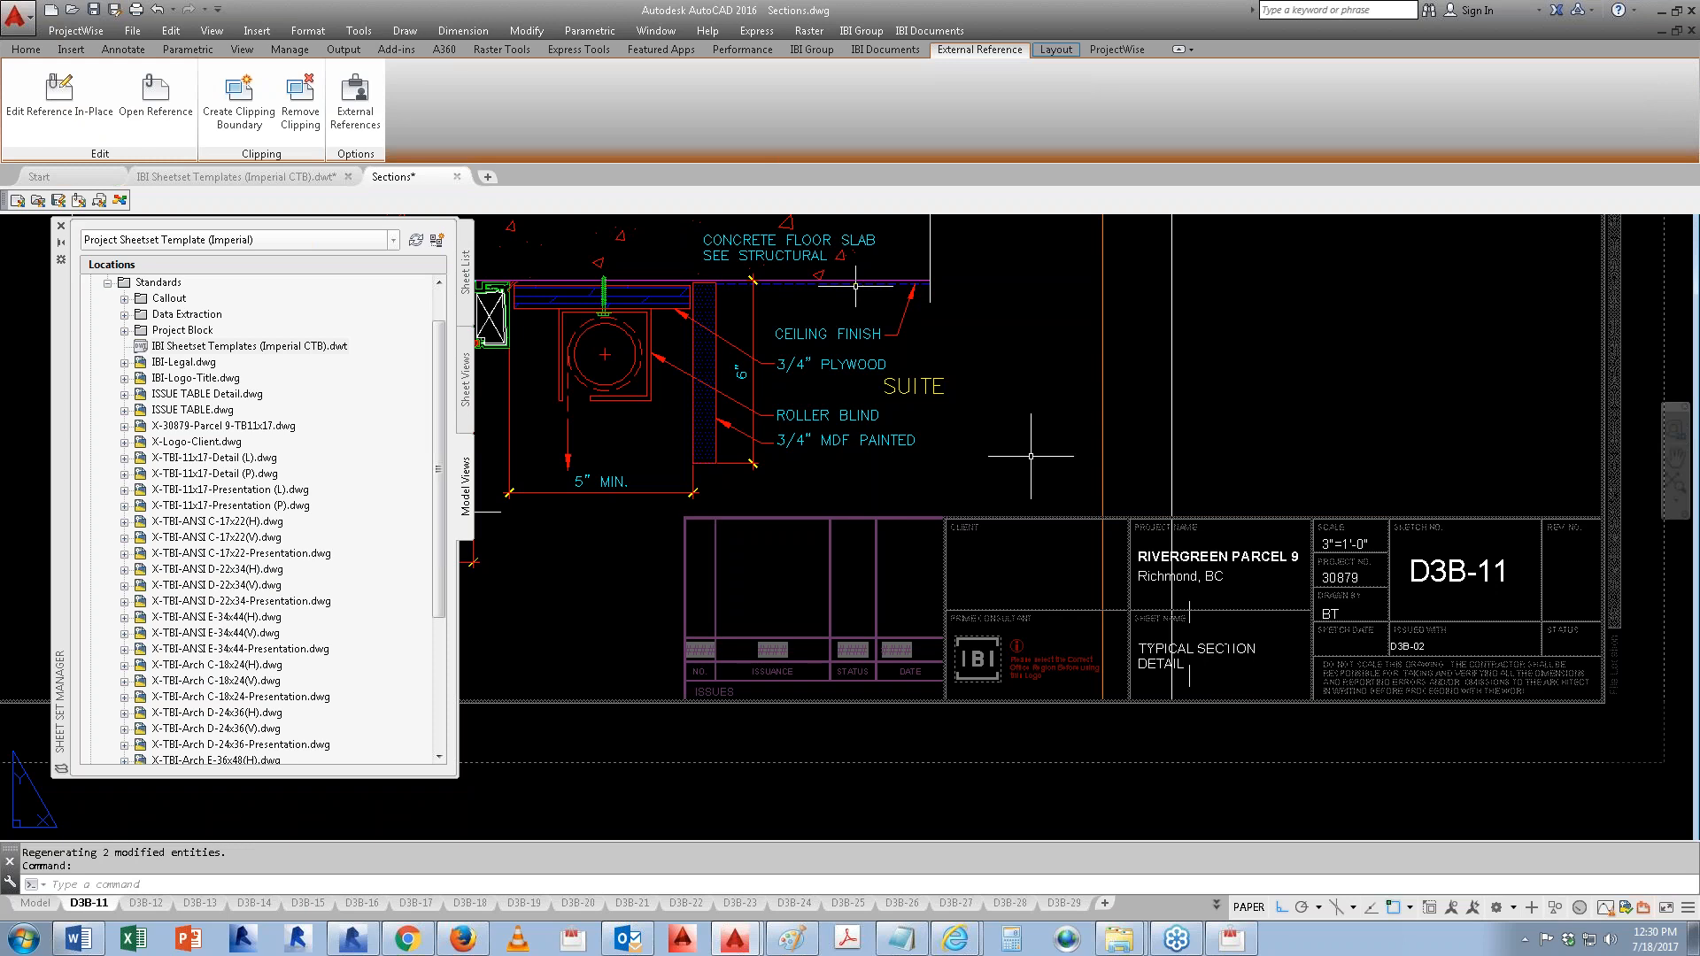
pyautogui.click(861, 31)
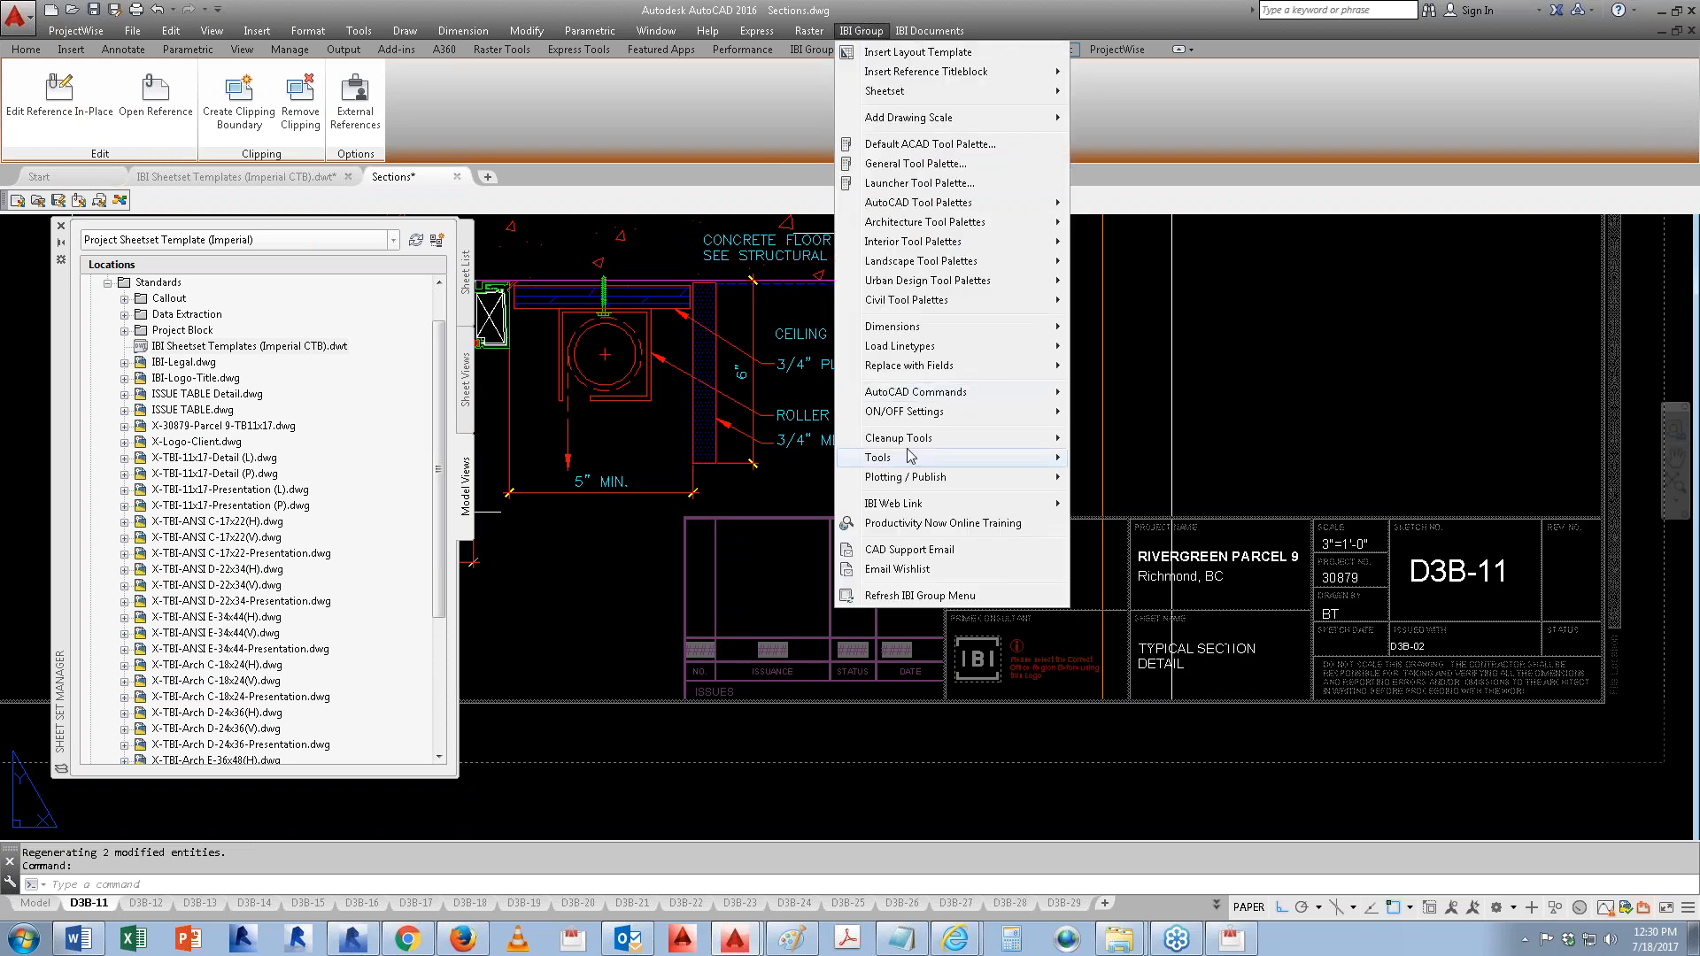
pyautogui.moveTo(900, 457)
pyautogui.moveTo(1147, 687)
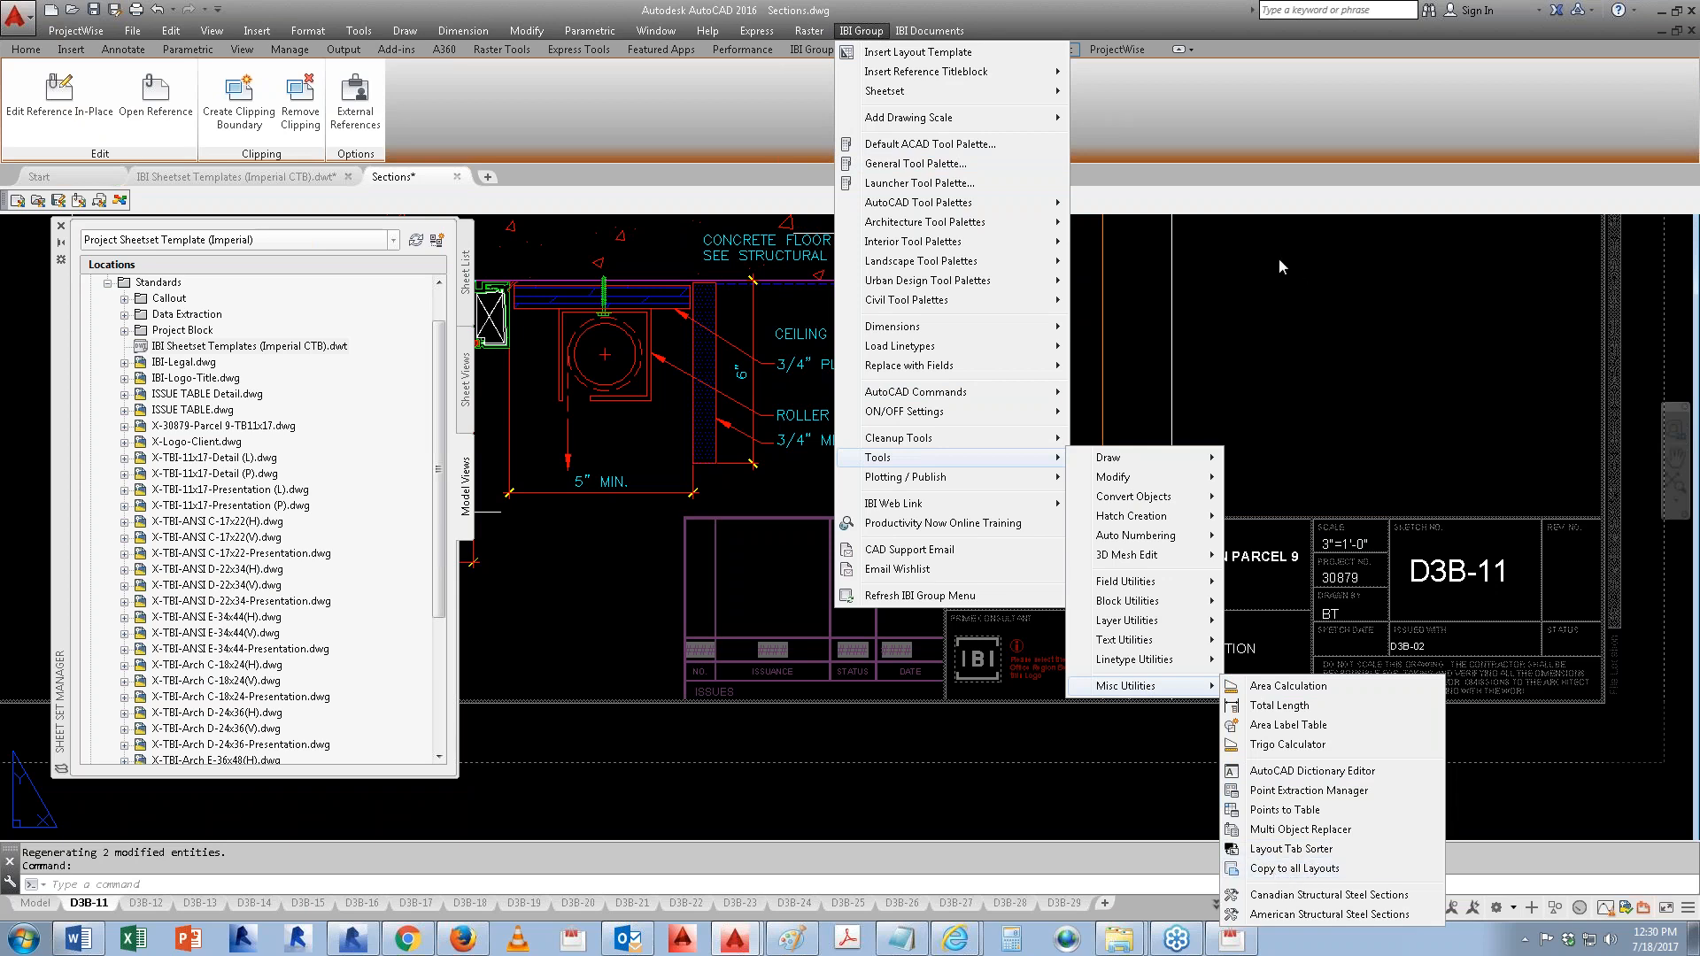
pyautogui.press('Escape')
pyautogui.press('Escape')
pyautogui.press('Escape')
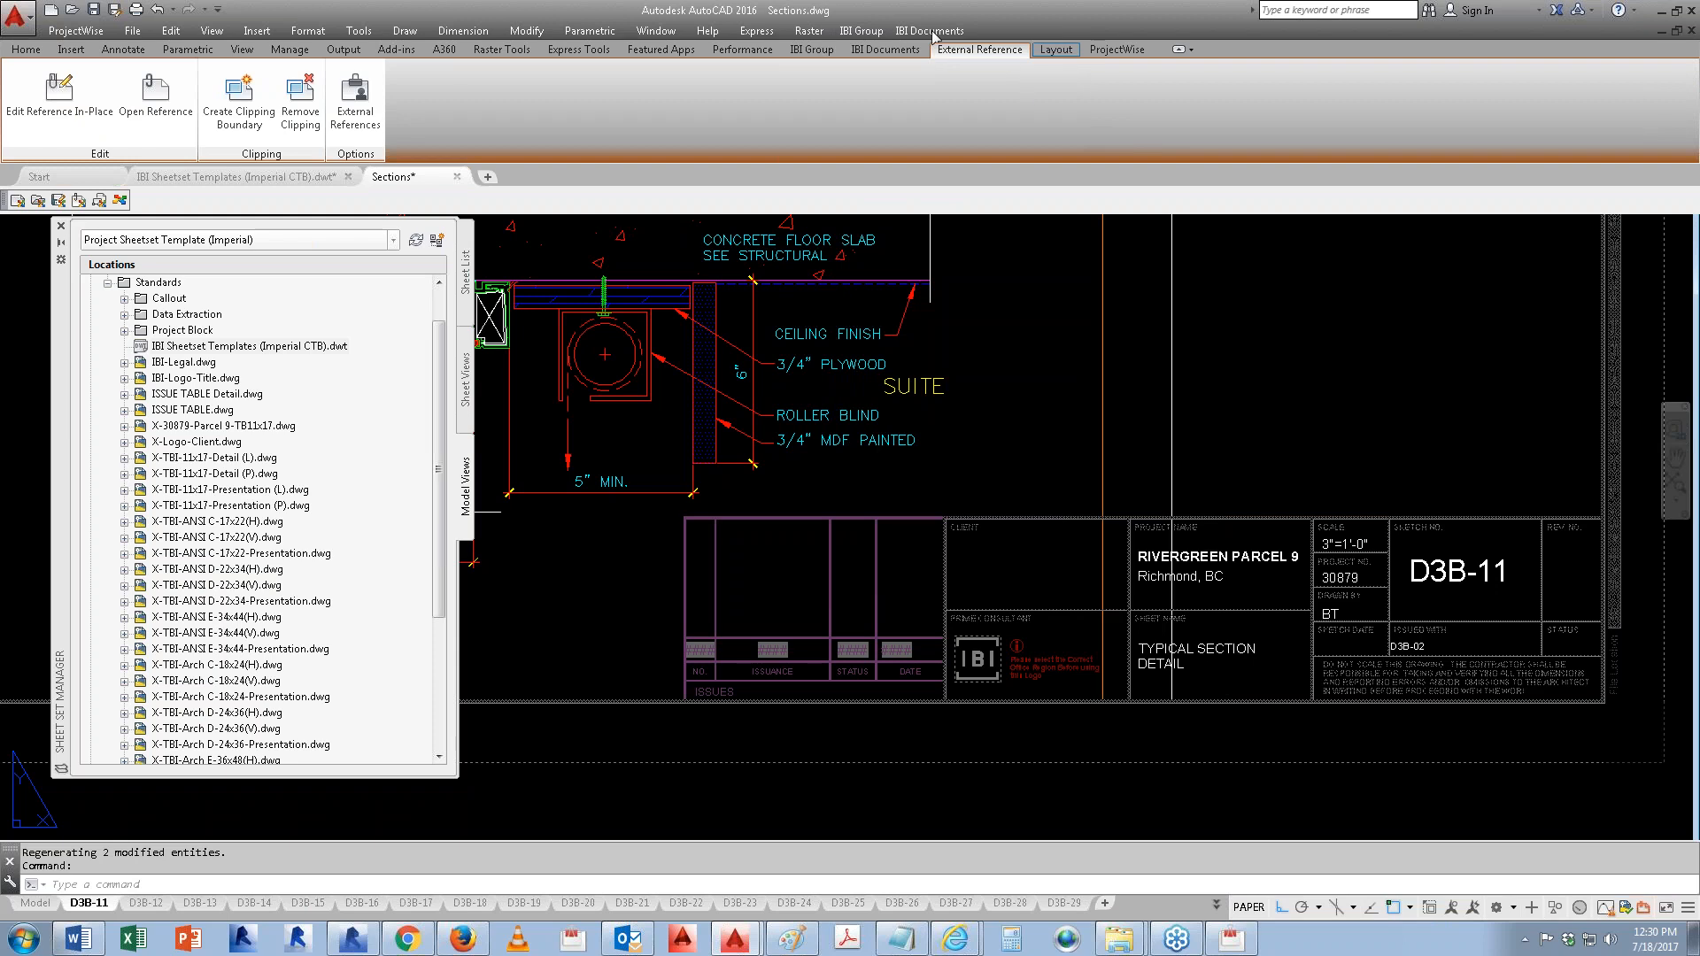
pyautogui.click(811, 50)
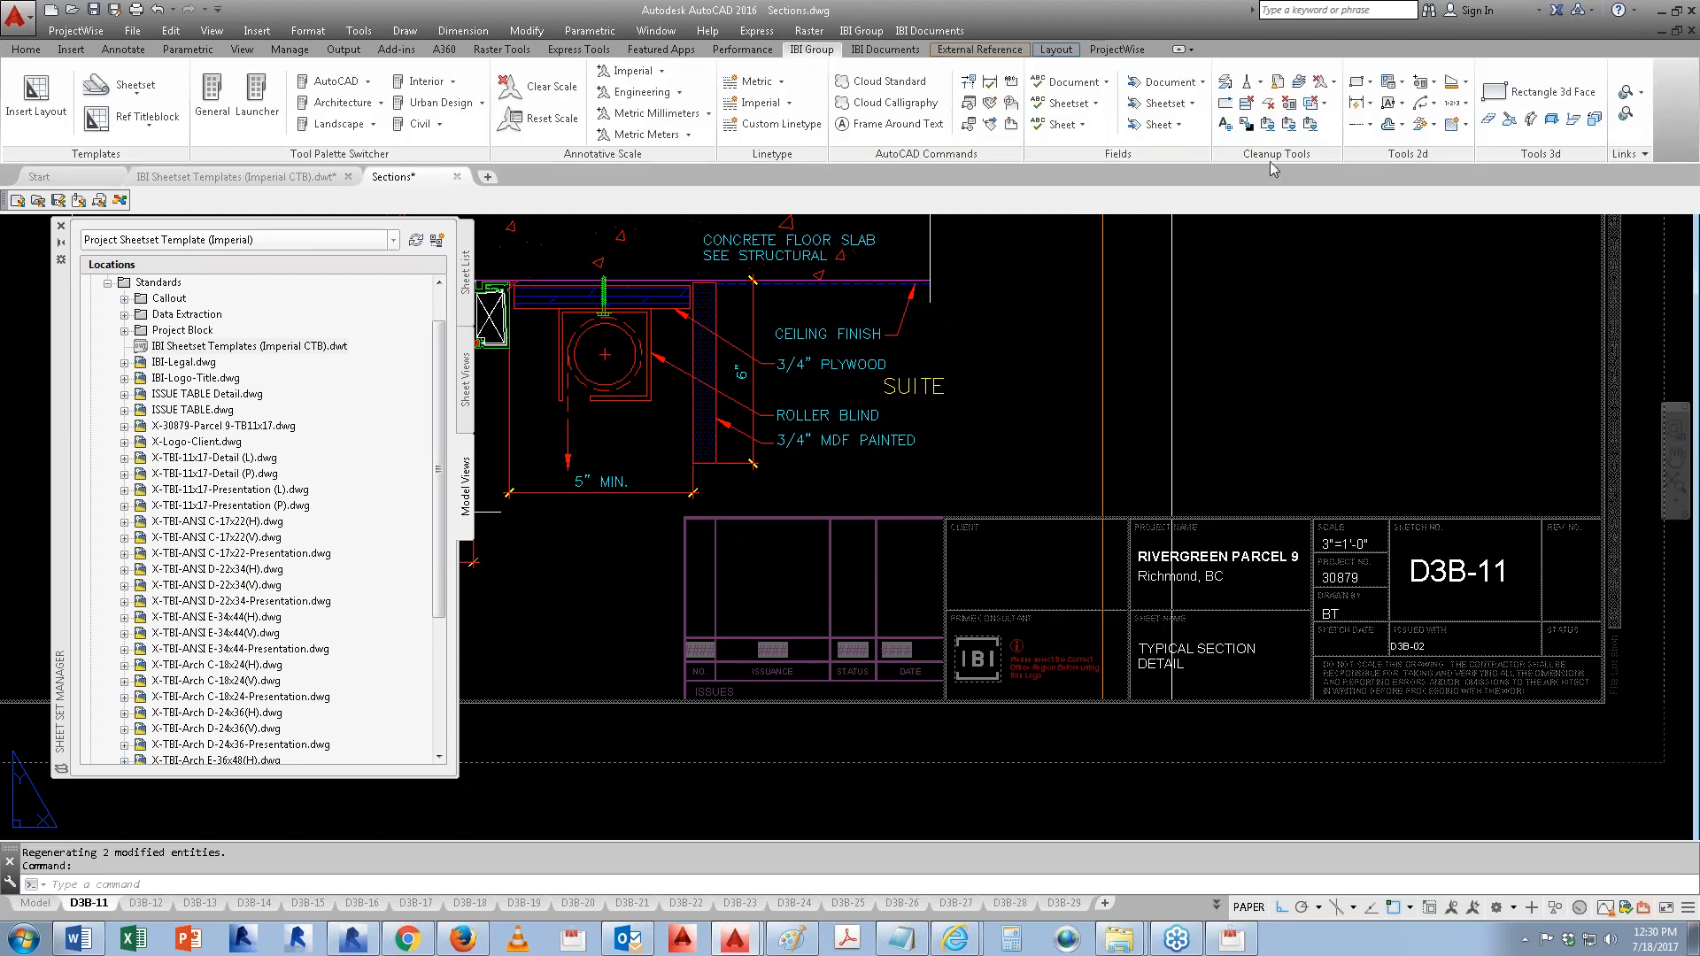
pyautogui.click(1465, 82)
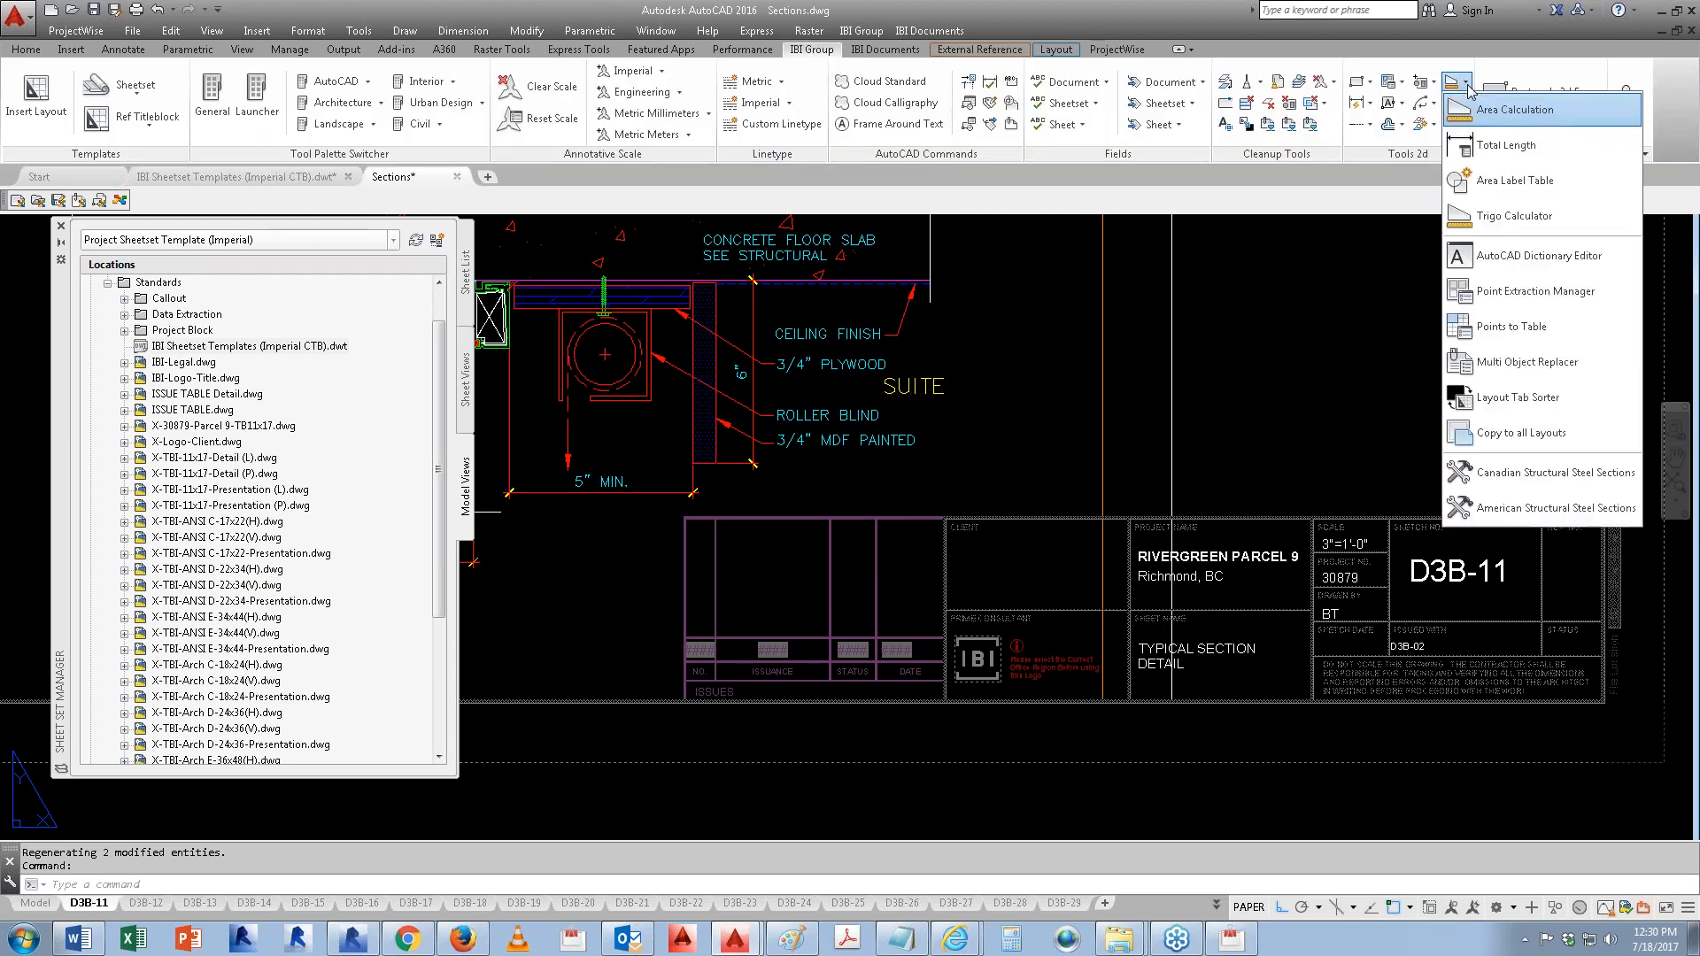
pyautogui.click(1509, 434)
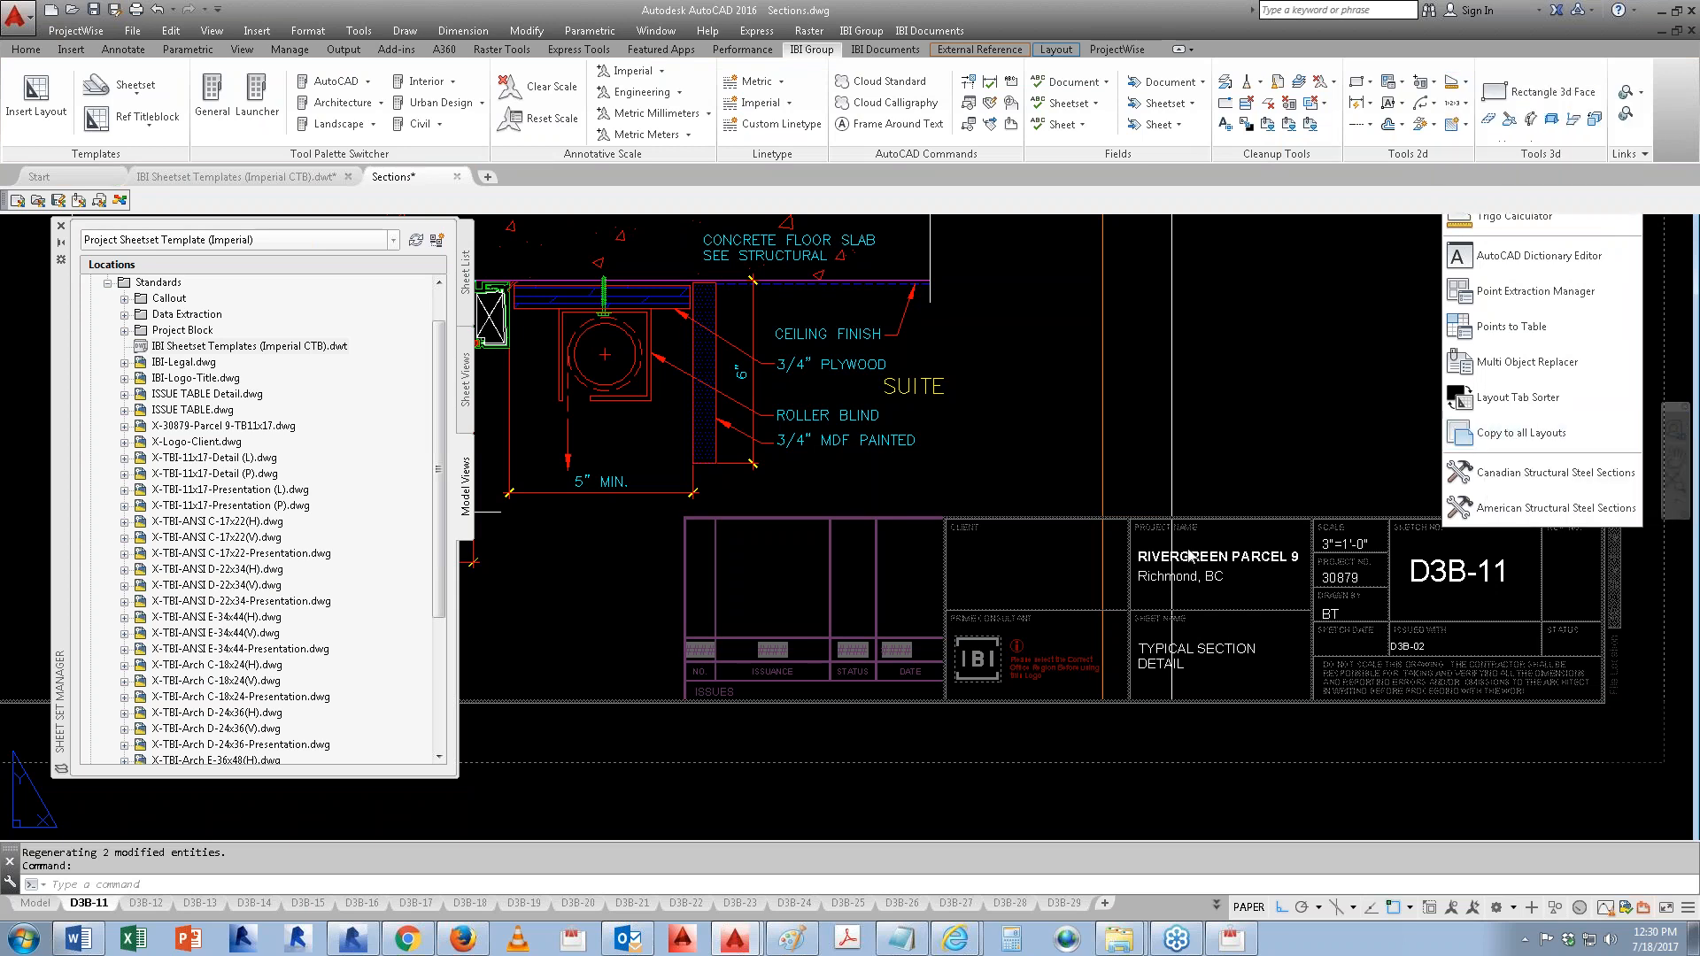
pyautogui.click(1223, 515)
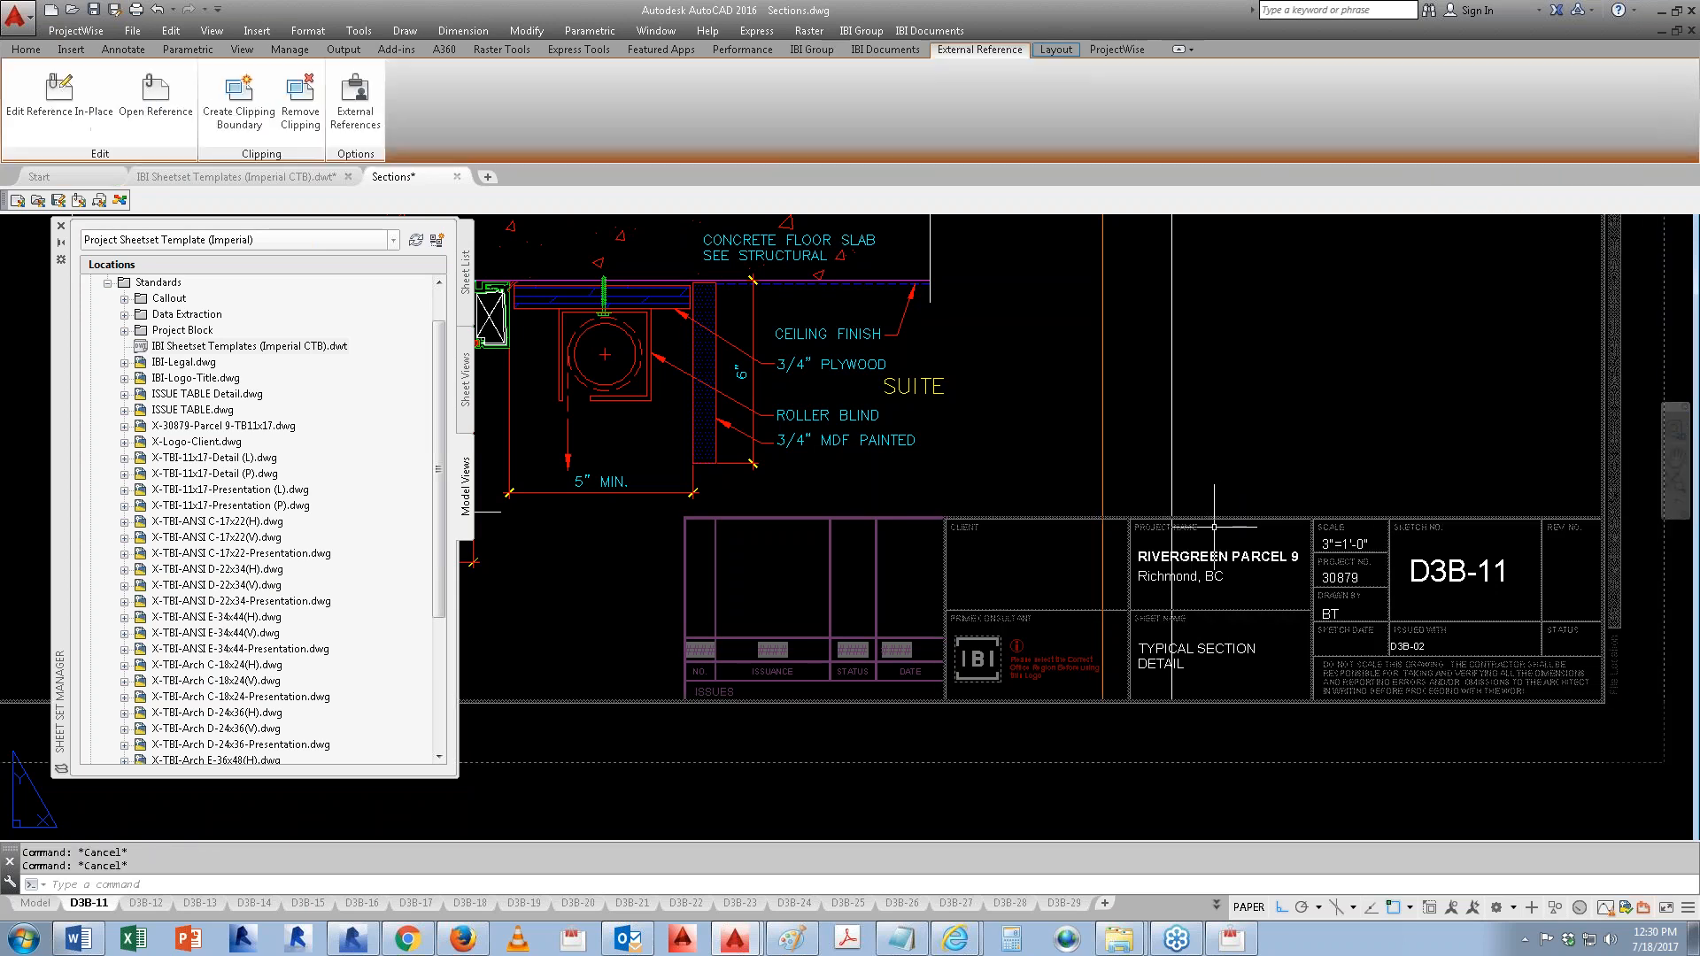
pyautogui.click(873, 31)
pyautogui.moveTo(916, 457)
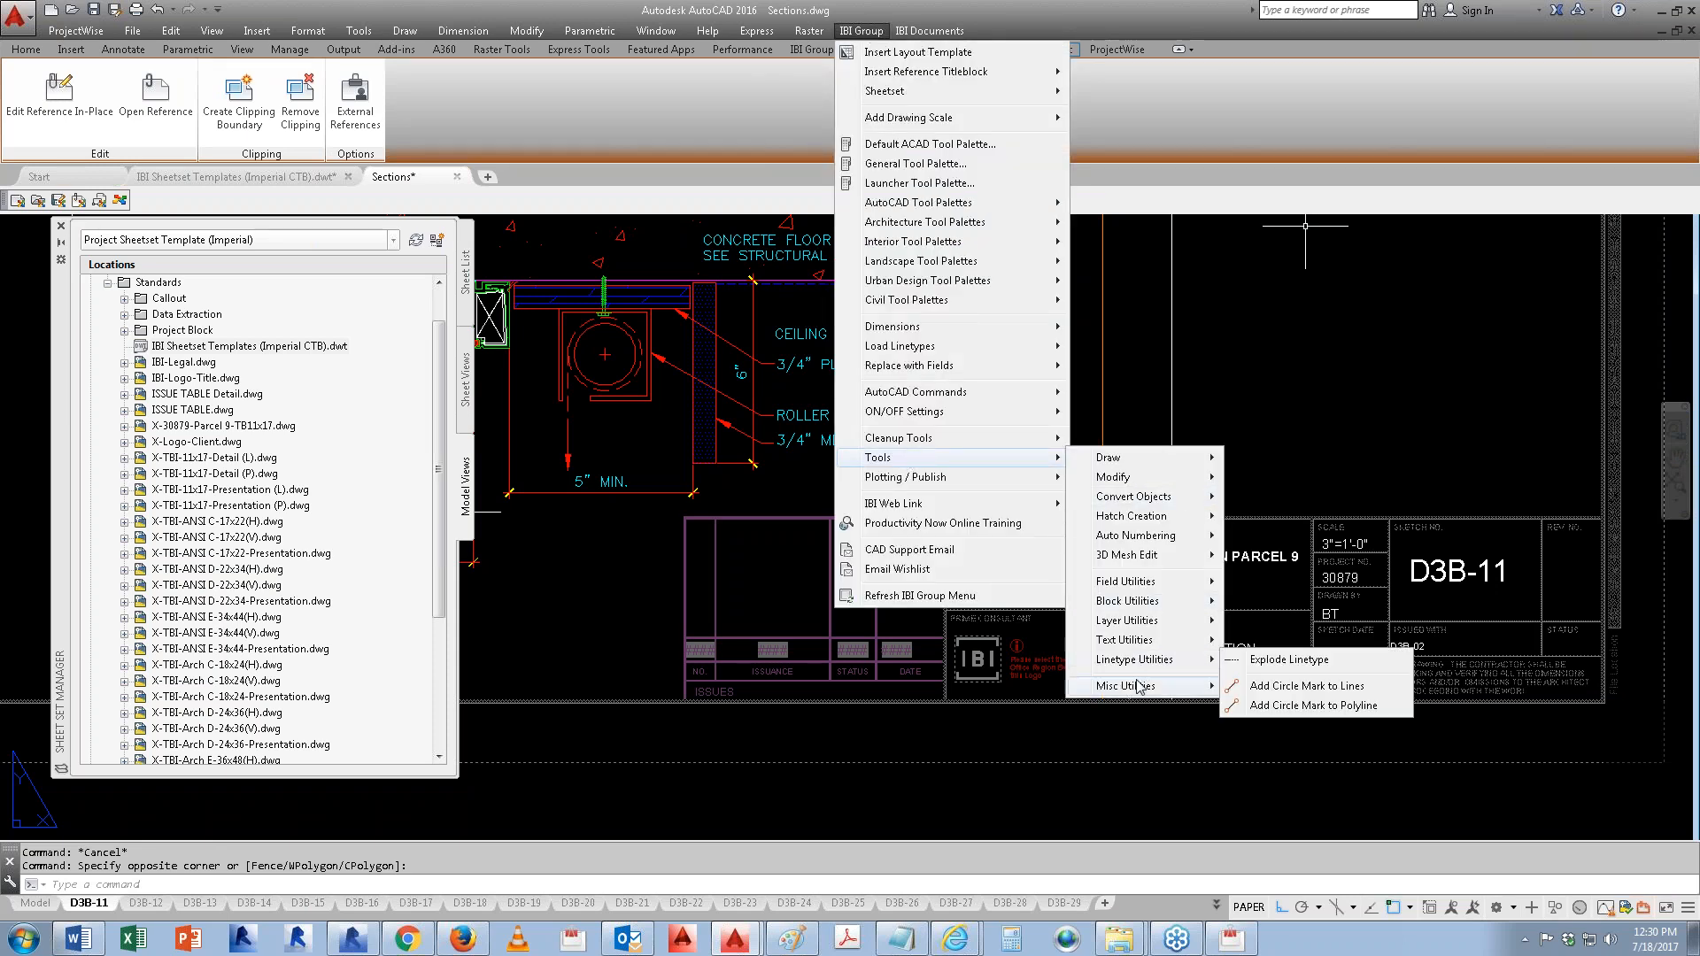
pyautogui.click(1301, 868)
# Step: Go to layout D3B-12 and try to detach the X-TBI-11x17-Detail (L) external reference
pyautogui.click(145, 903)
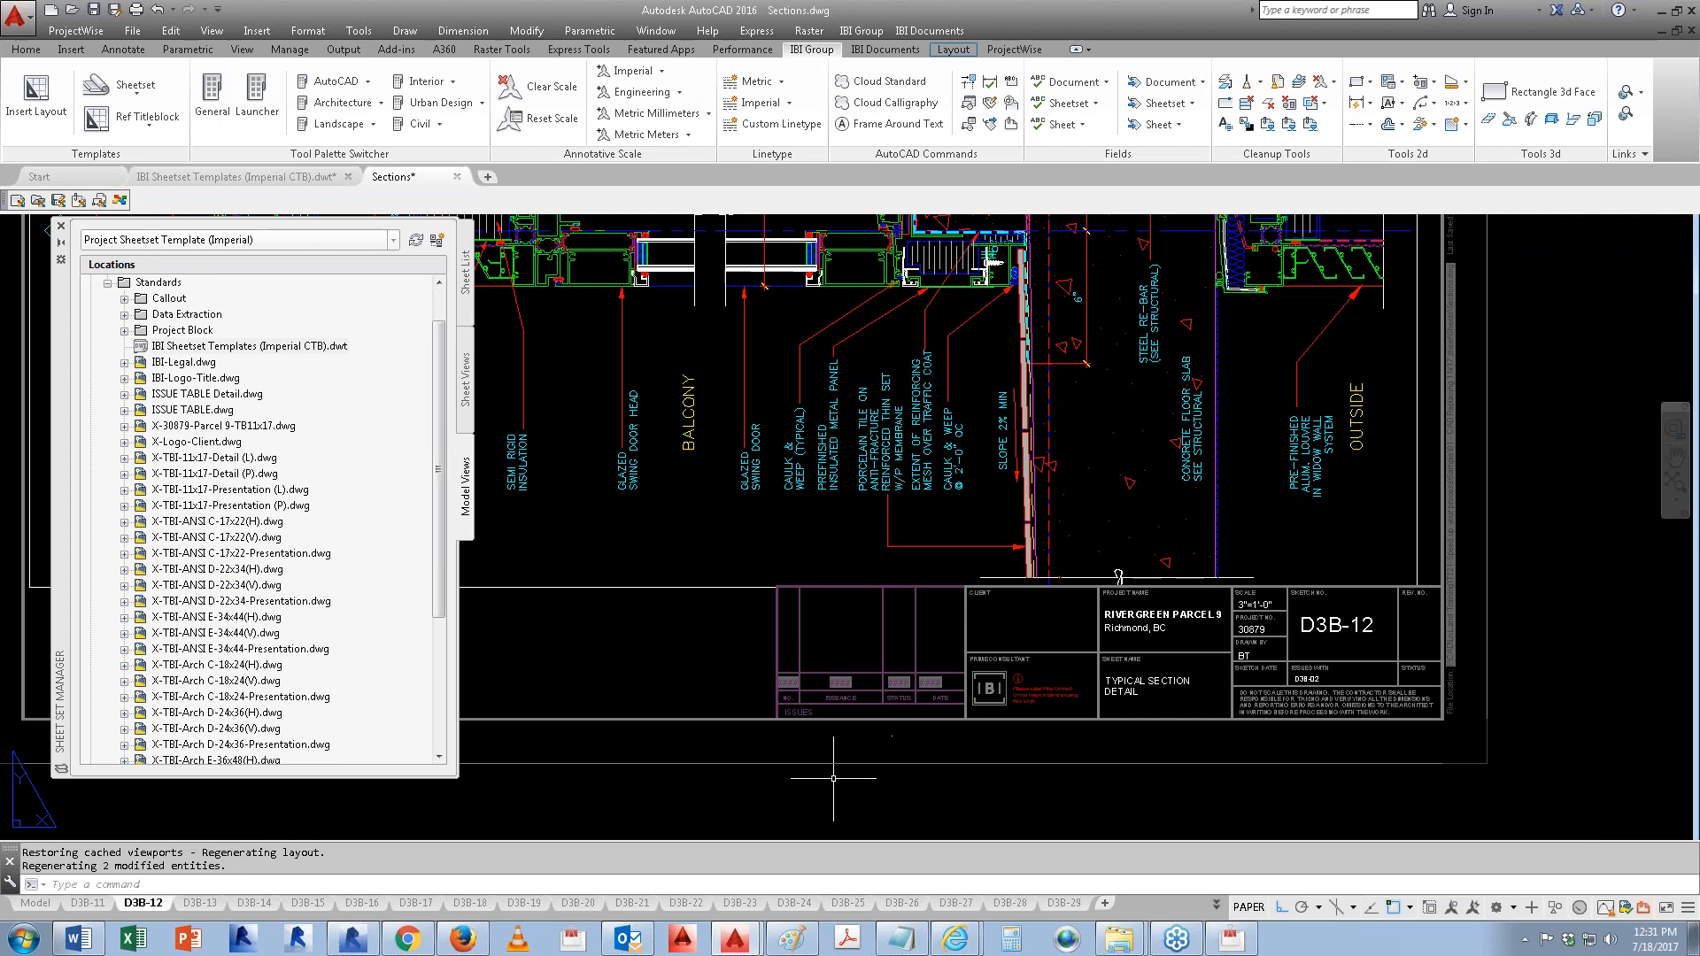
pyautogui.write('xr')
pyautogui.press('Return')
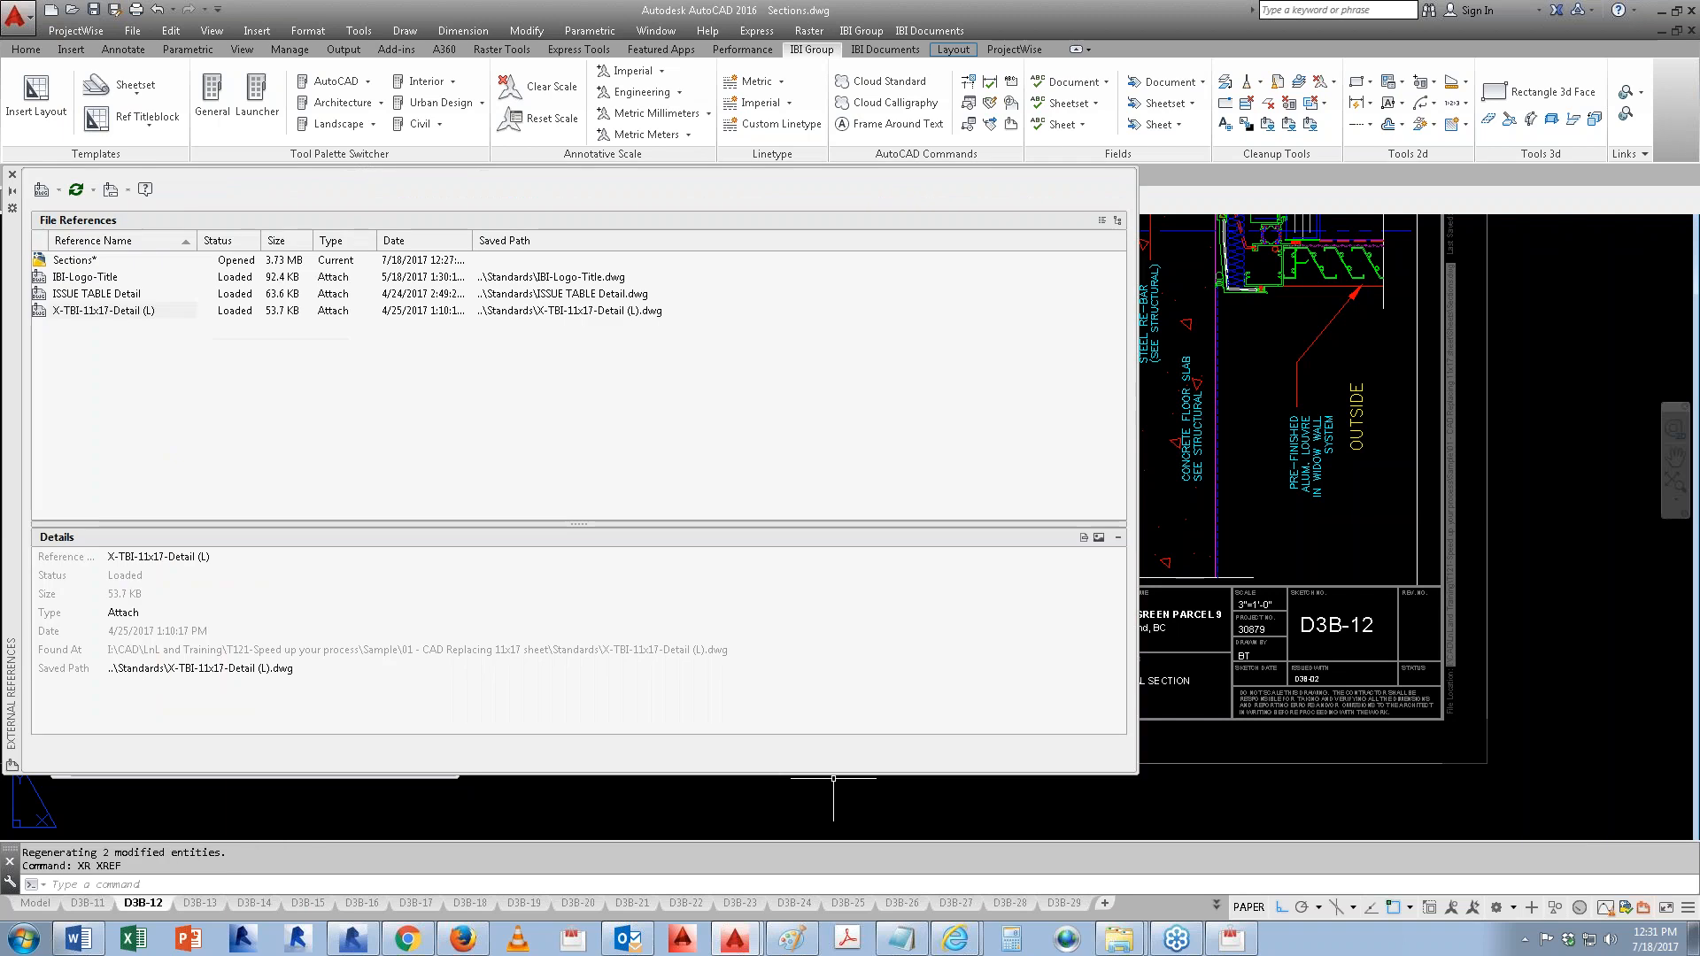
pyautogui.rightClick(106, 315)
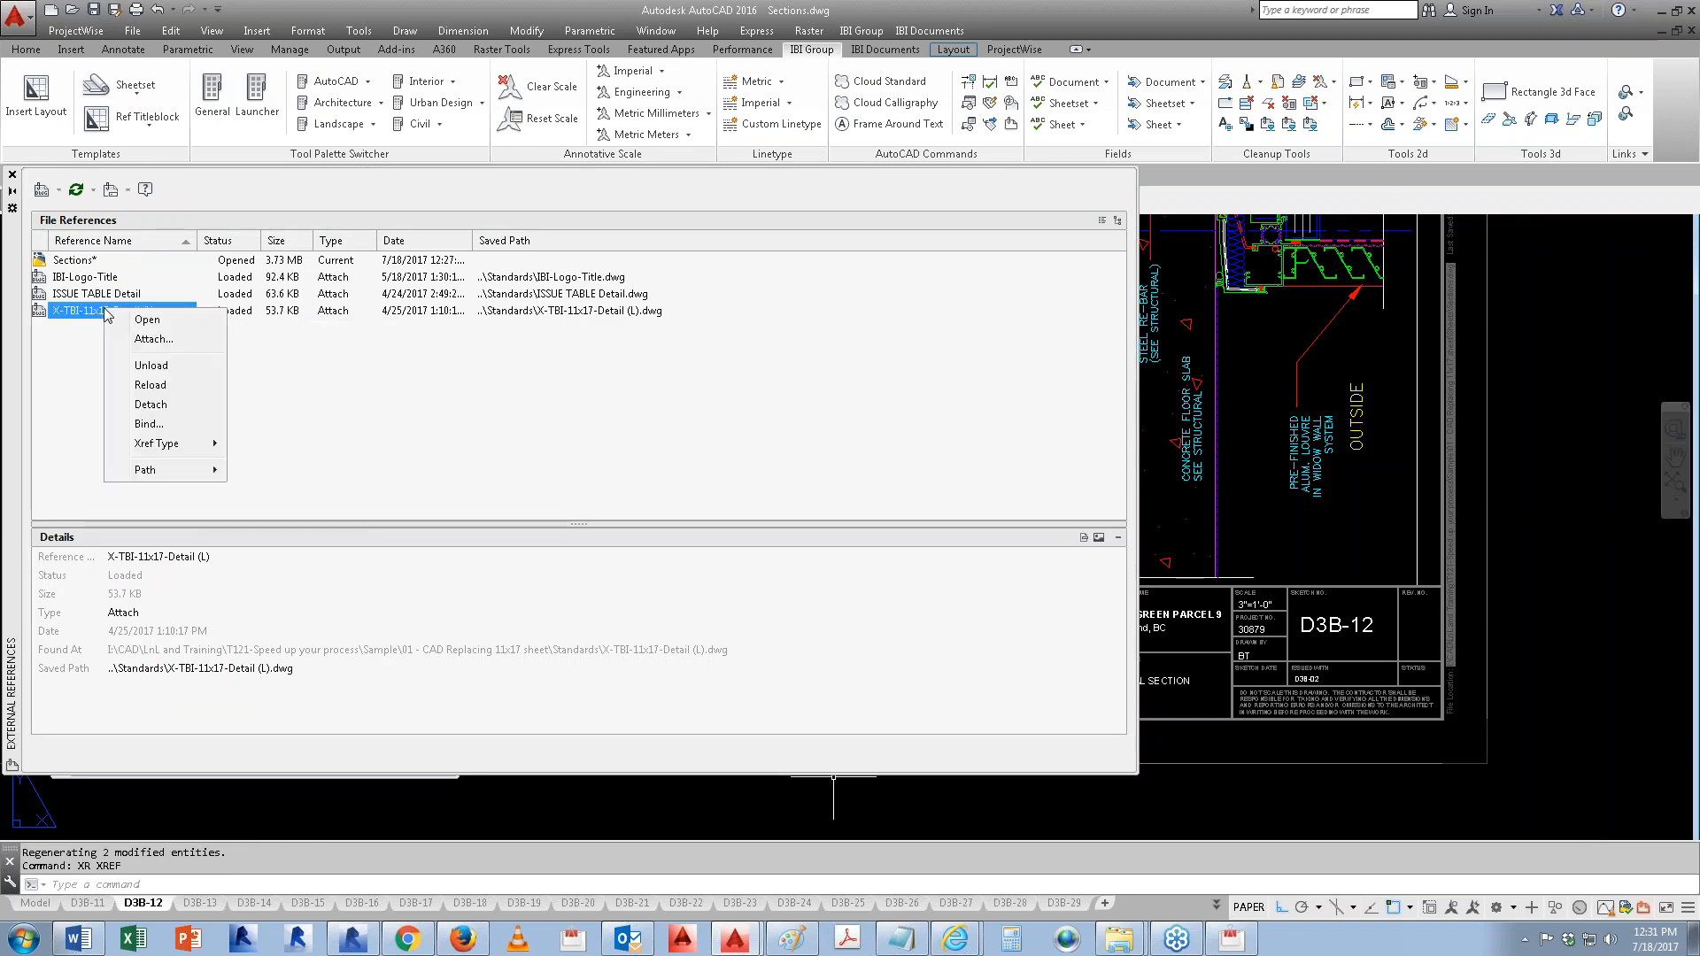
pyautogui.click(166, 414)
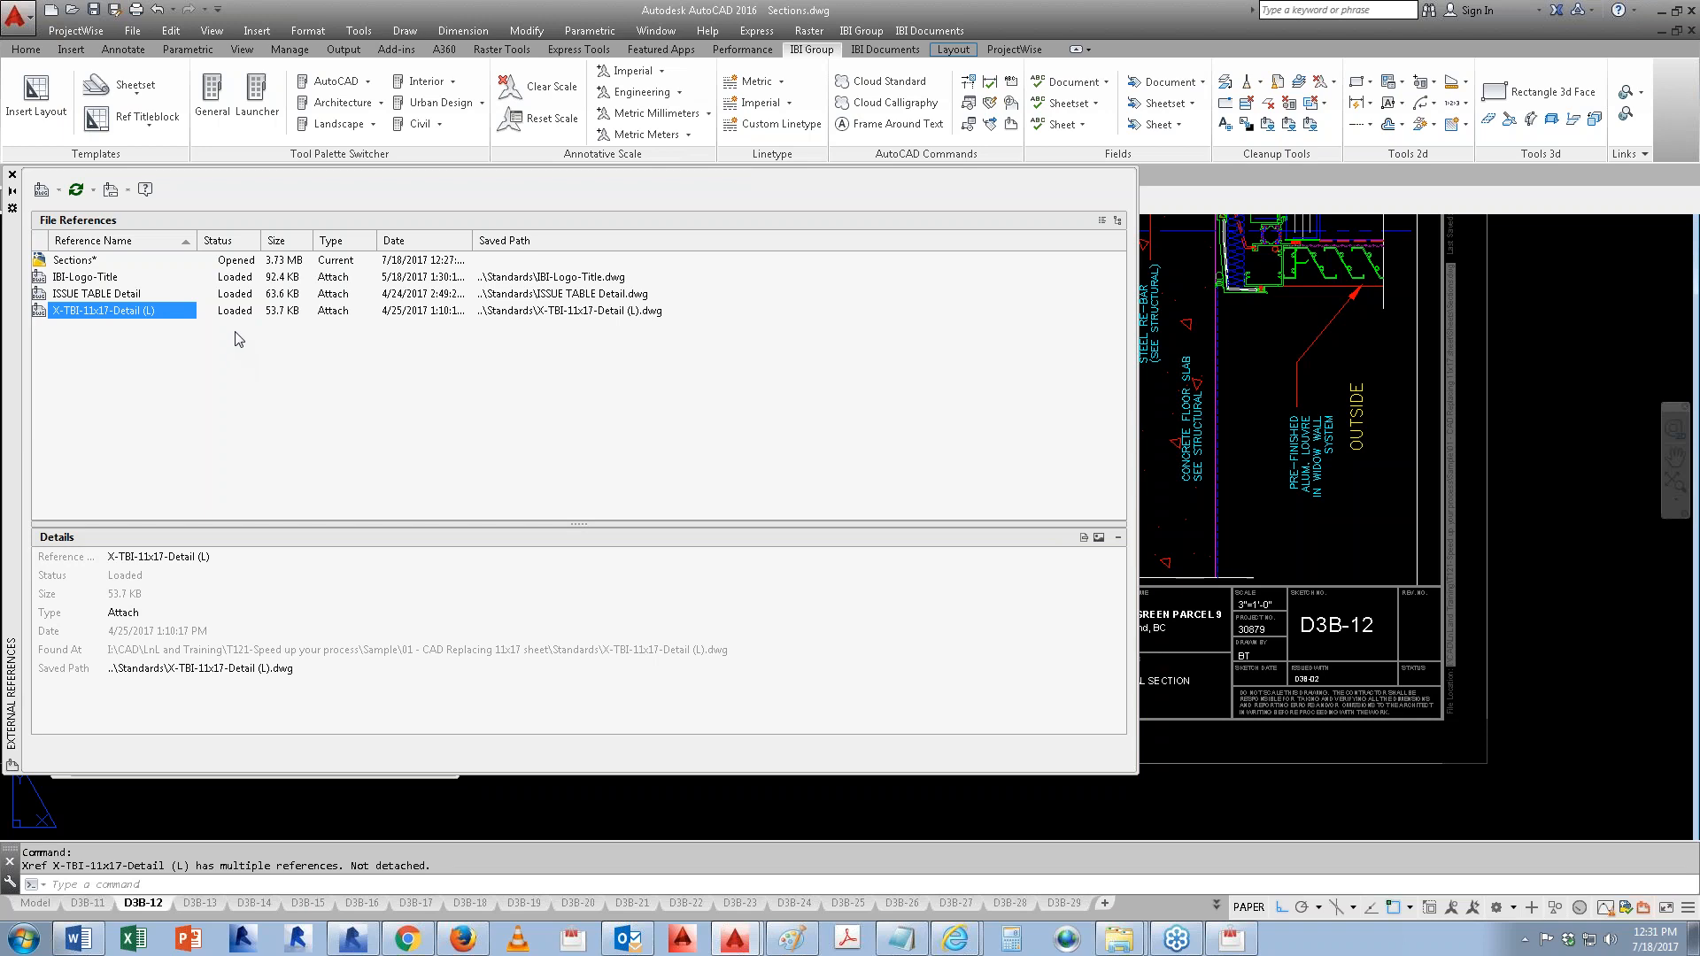
pyautogui.click(12, 174)
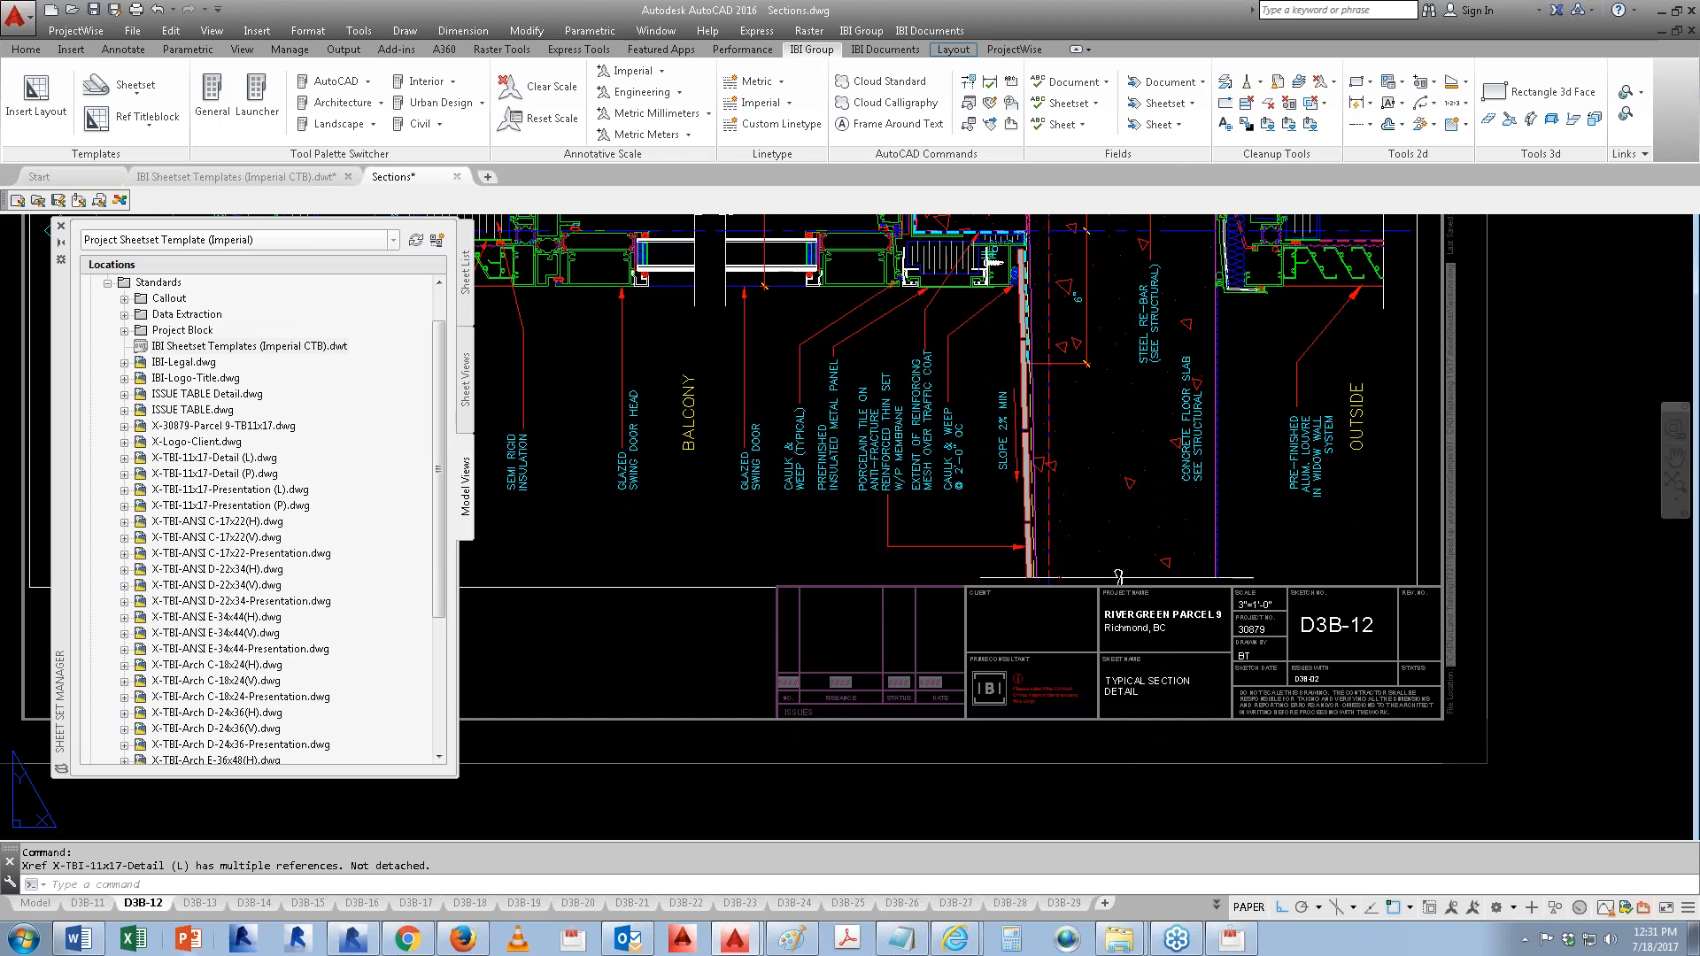
# Step: Switch to the Word agenda and highlight the line "Cut off unwanted drawing from plan using Revit"
pyautogui.click(96, 941)
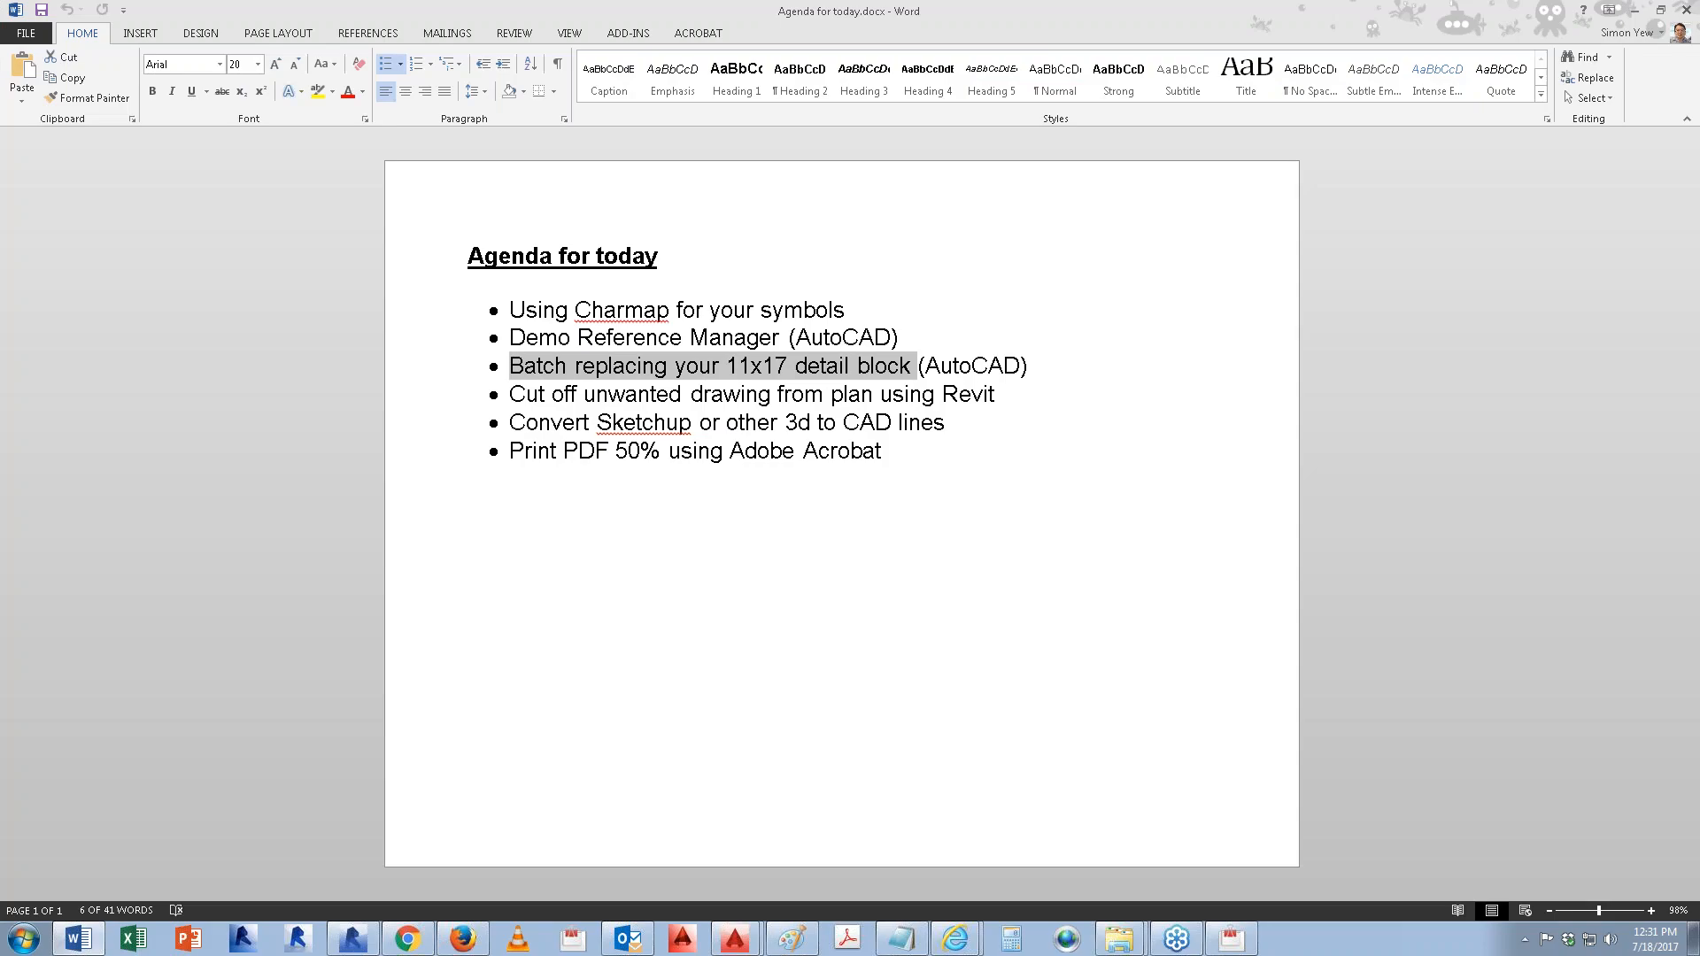
pyautogui.moveTo(518, 393); pyautogui.dragTo(977, 386)
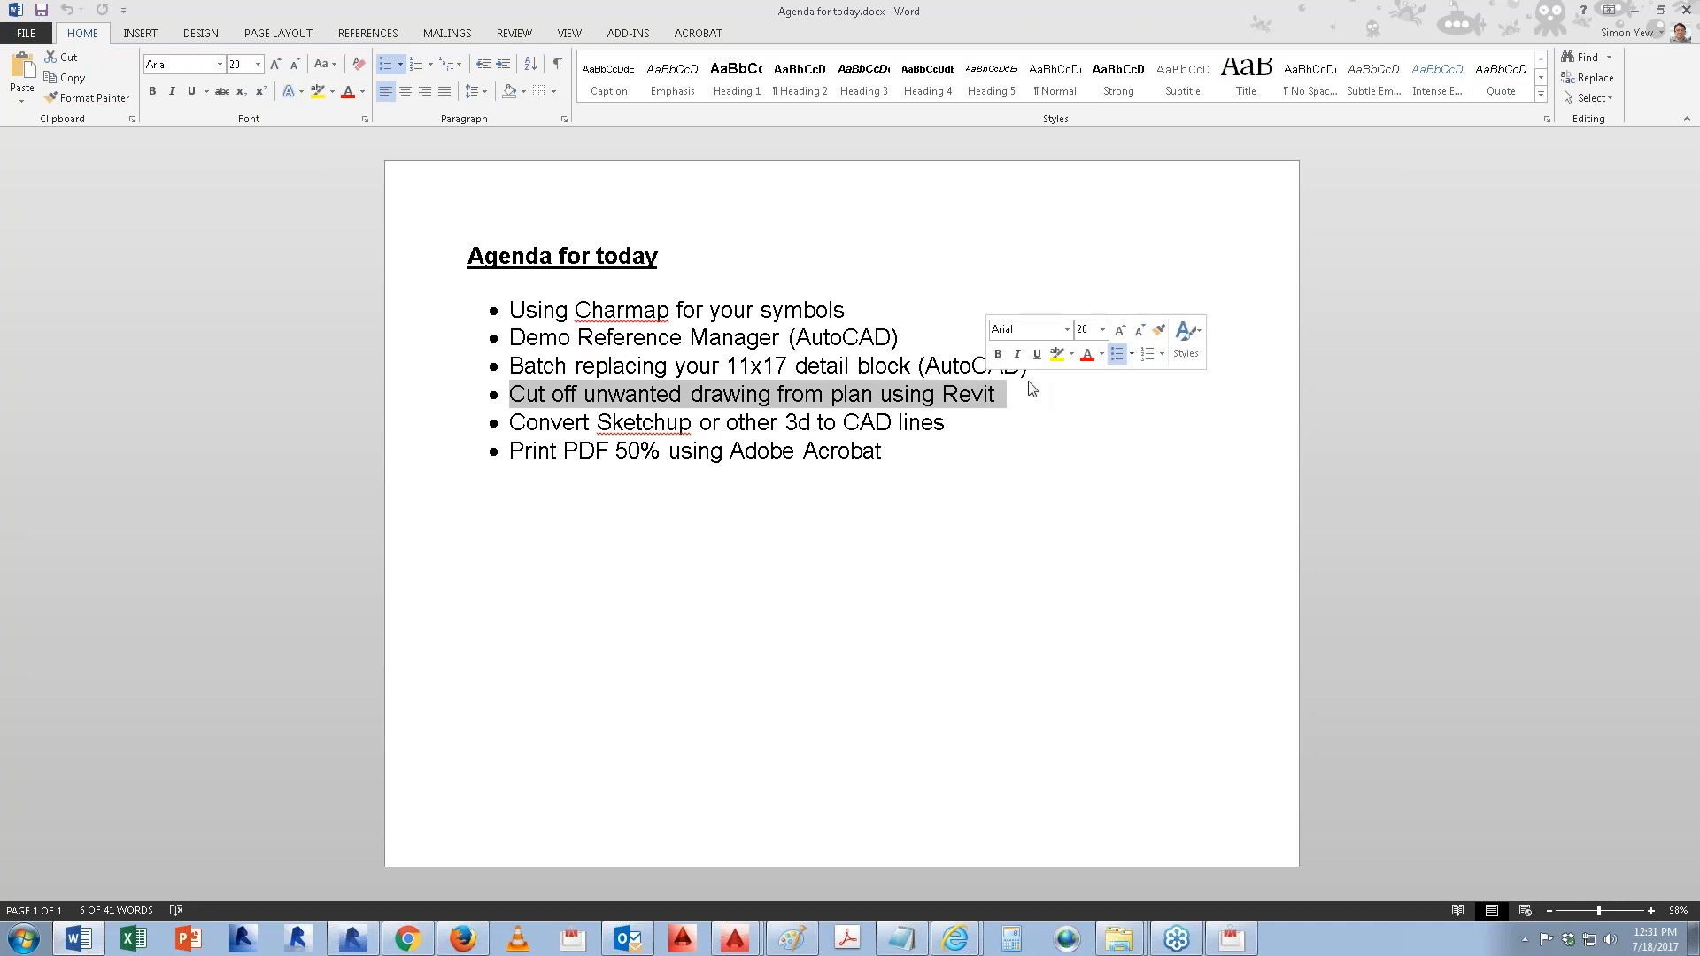
pyautogui.click(1635, 13)
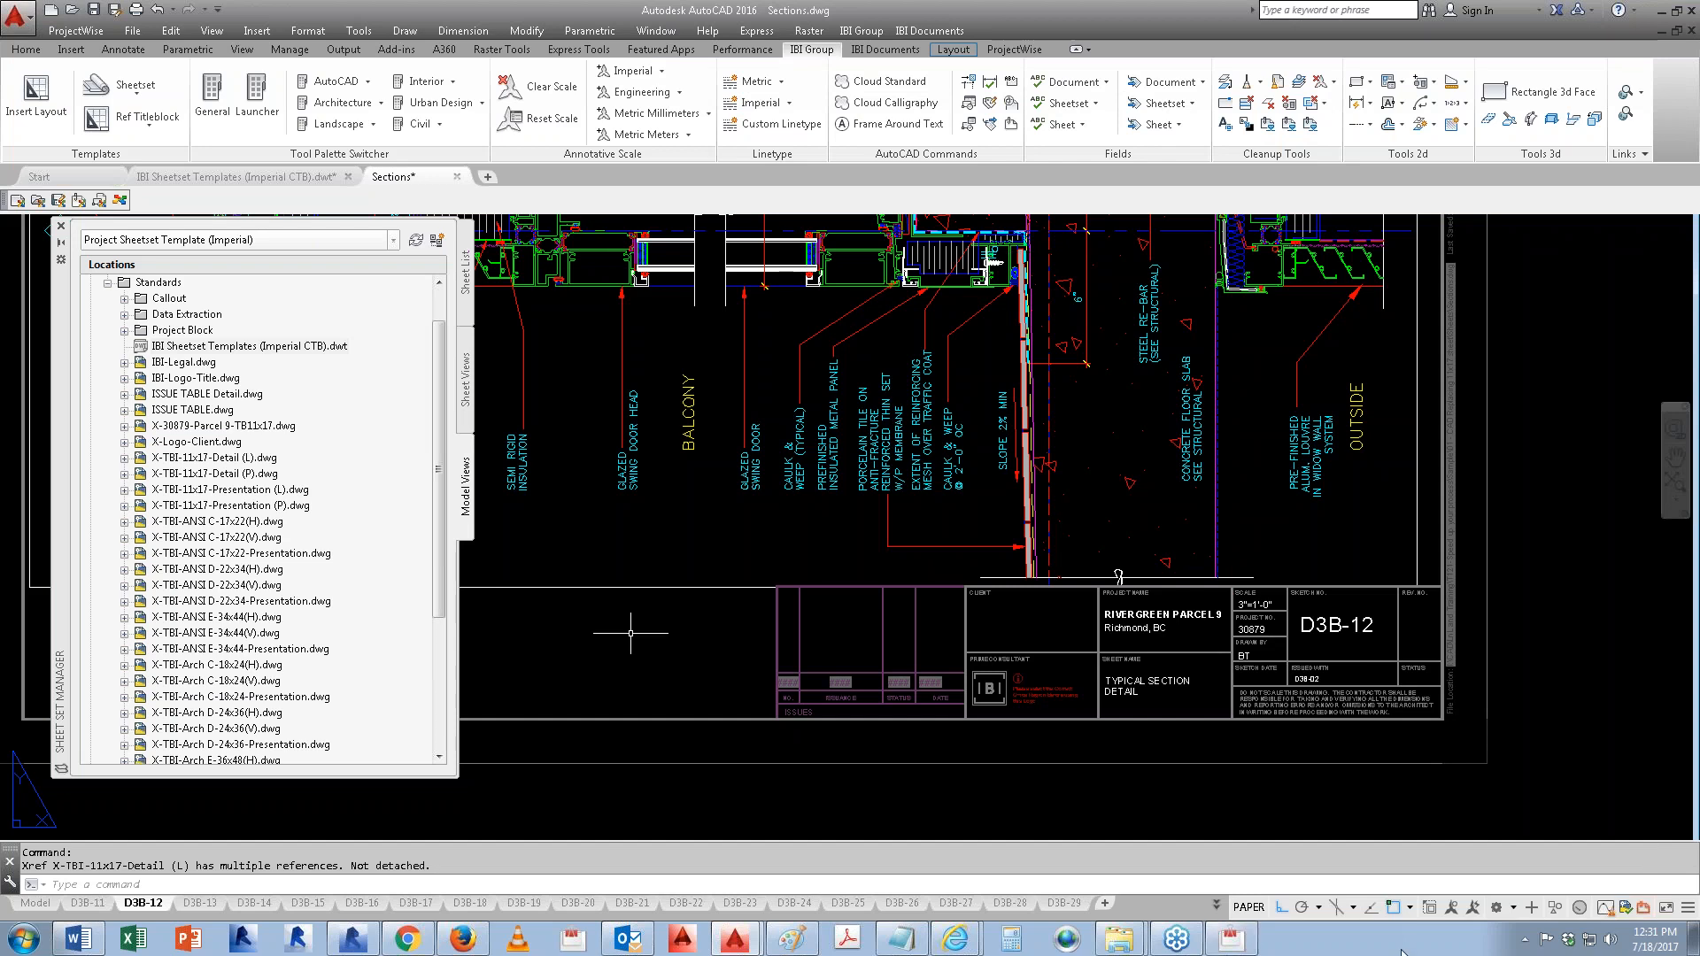
# Step: In File Explorer, open the "02 - Cut off unwanted CAD plan using Revit" folder inside the T121 Sample folder
pyautogui.click(1119, 939)
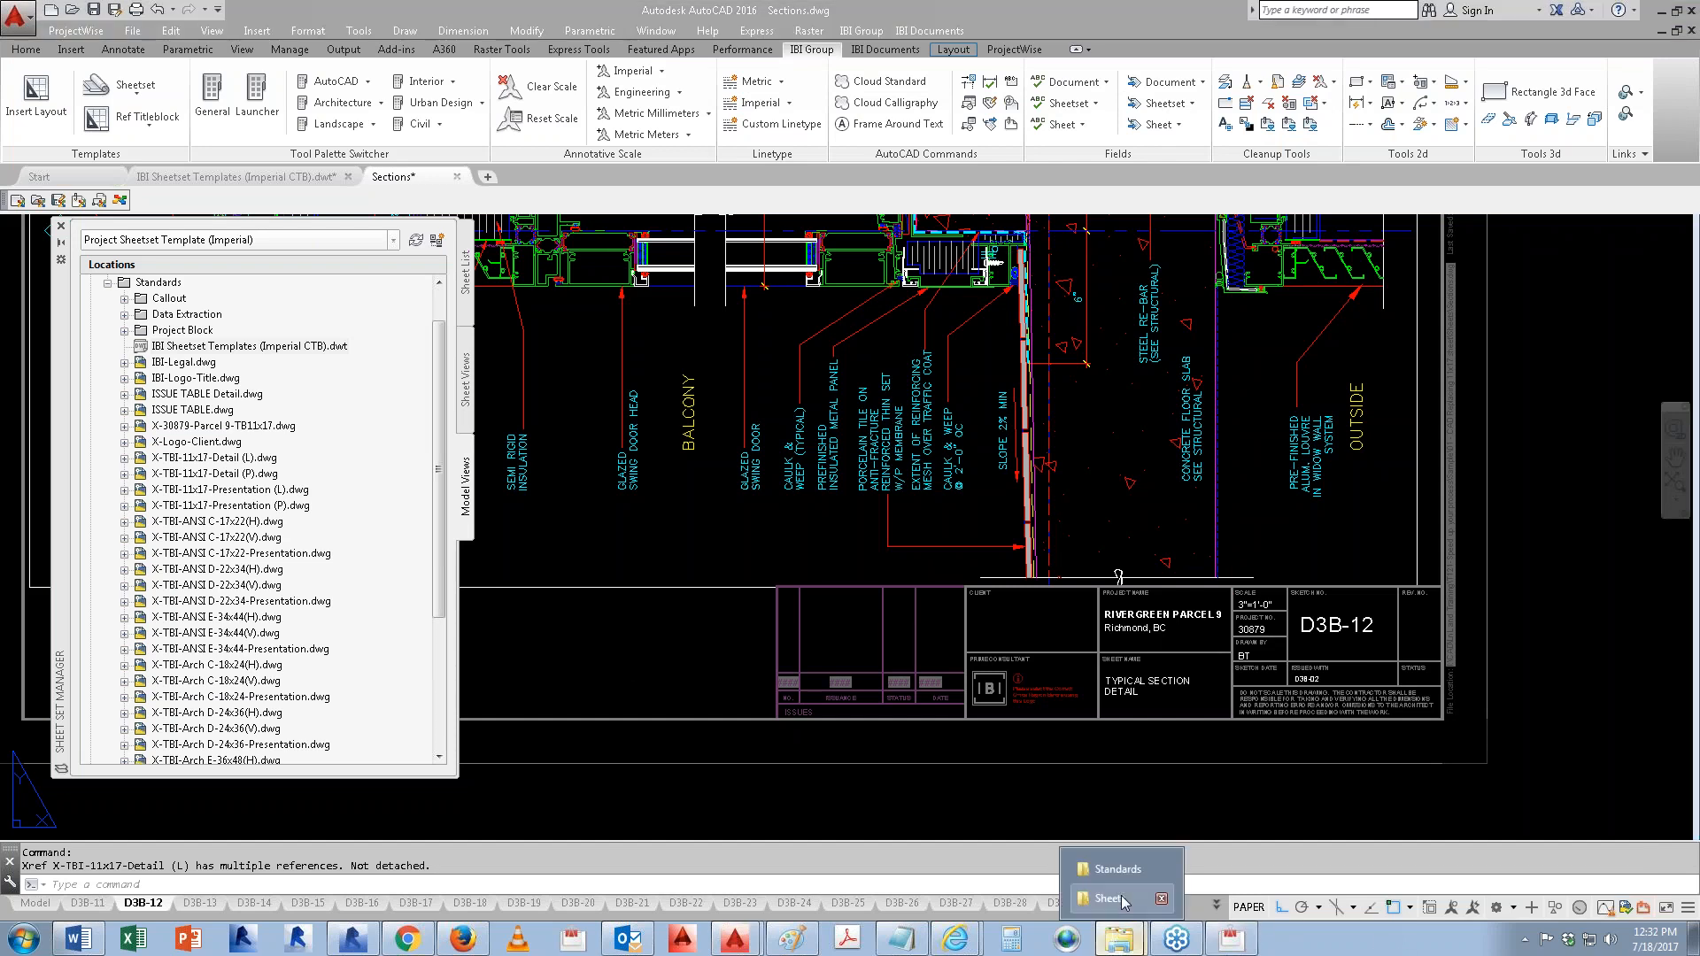
pyautogui.click(1109, 898)
pyautogui.moveTo(1252, 268); pyautogui.dragTo(786, 133)
pyautogui.click(872, 168)
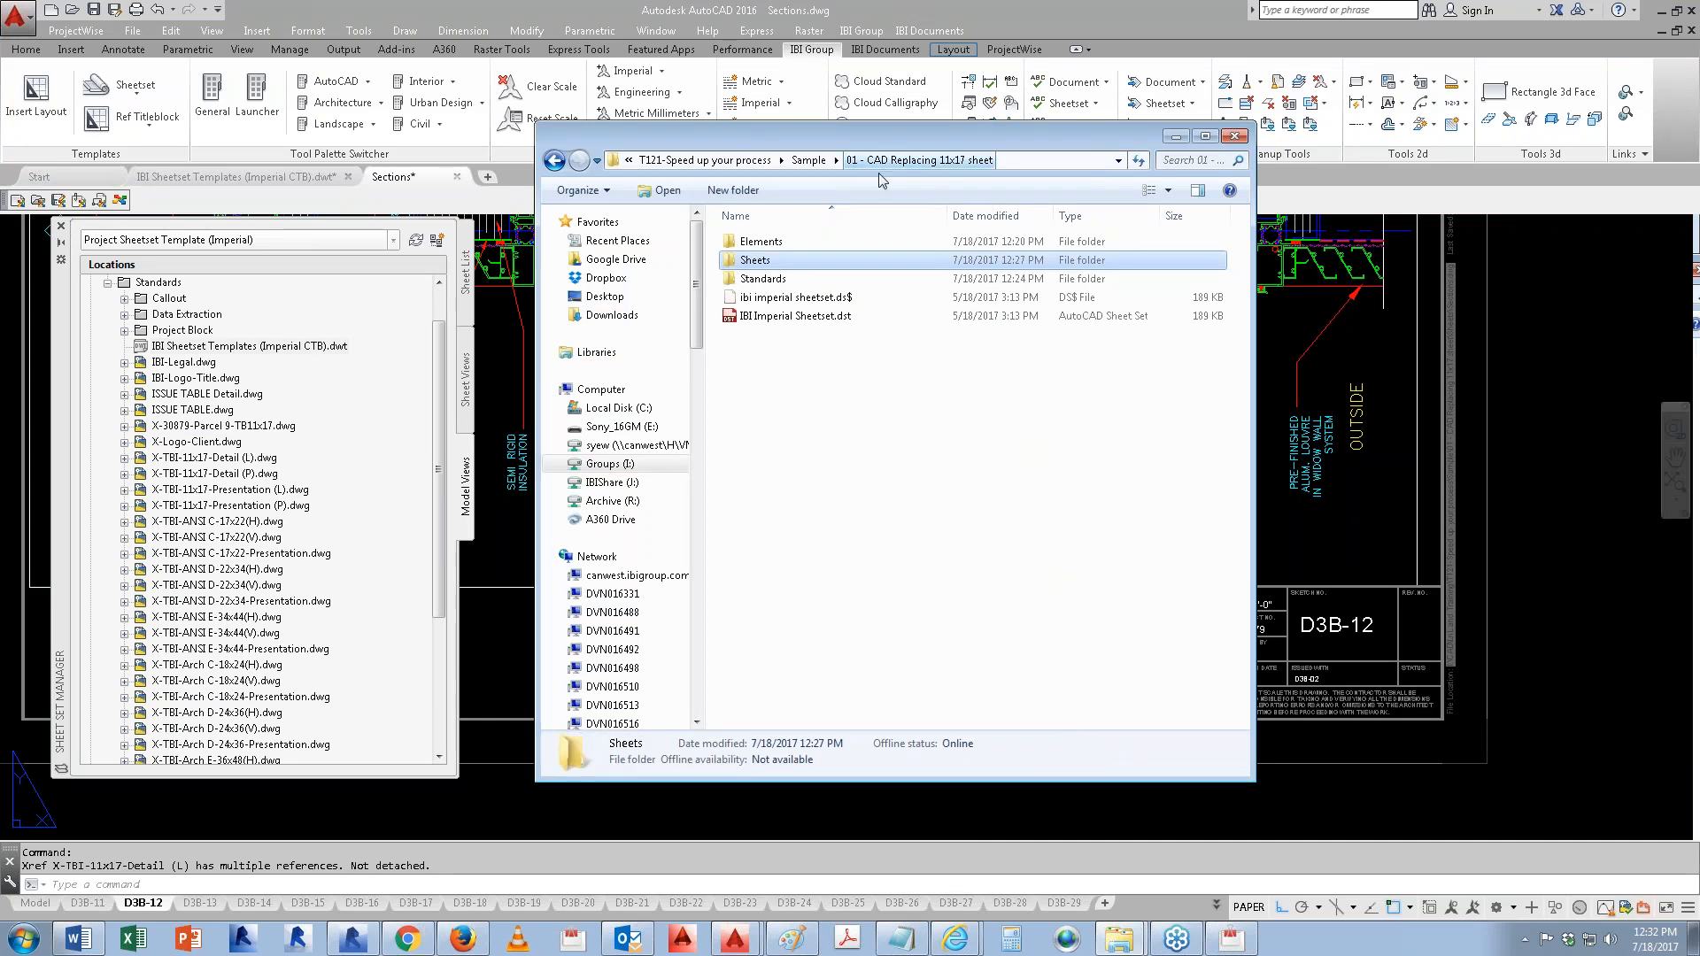
pyautogui.click(808, 160)
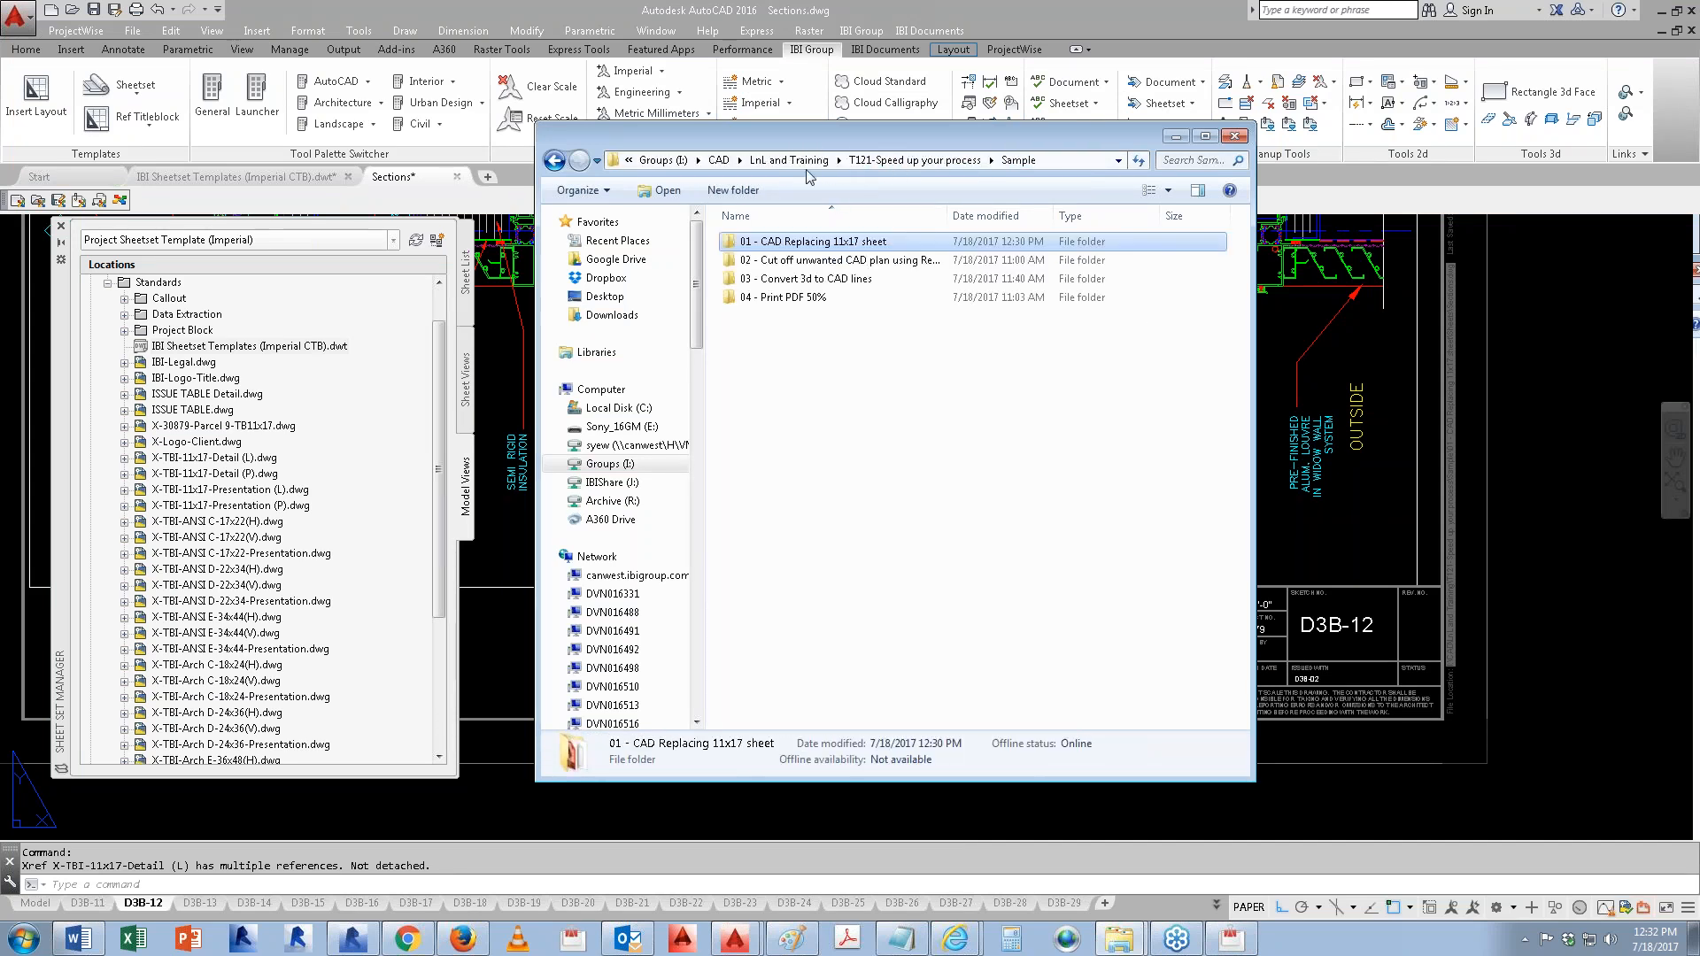
pyautogui.doubleClick(781, 262)
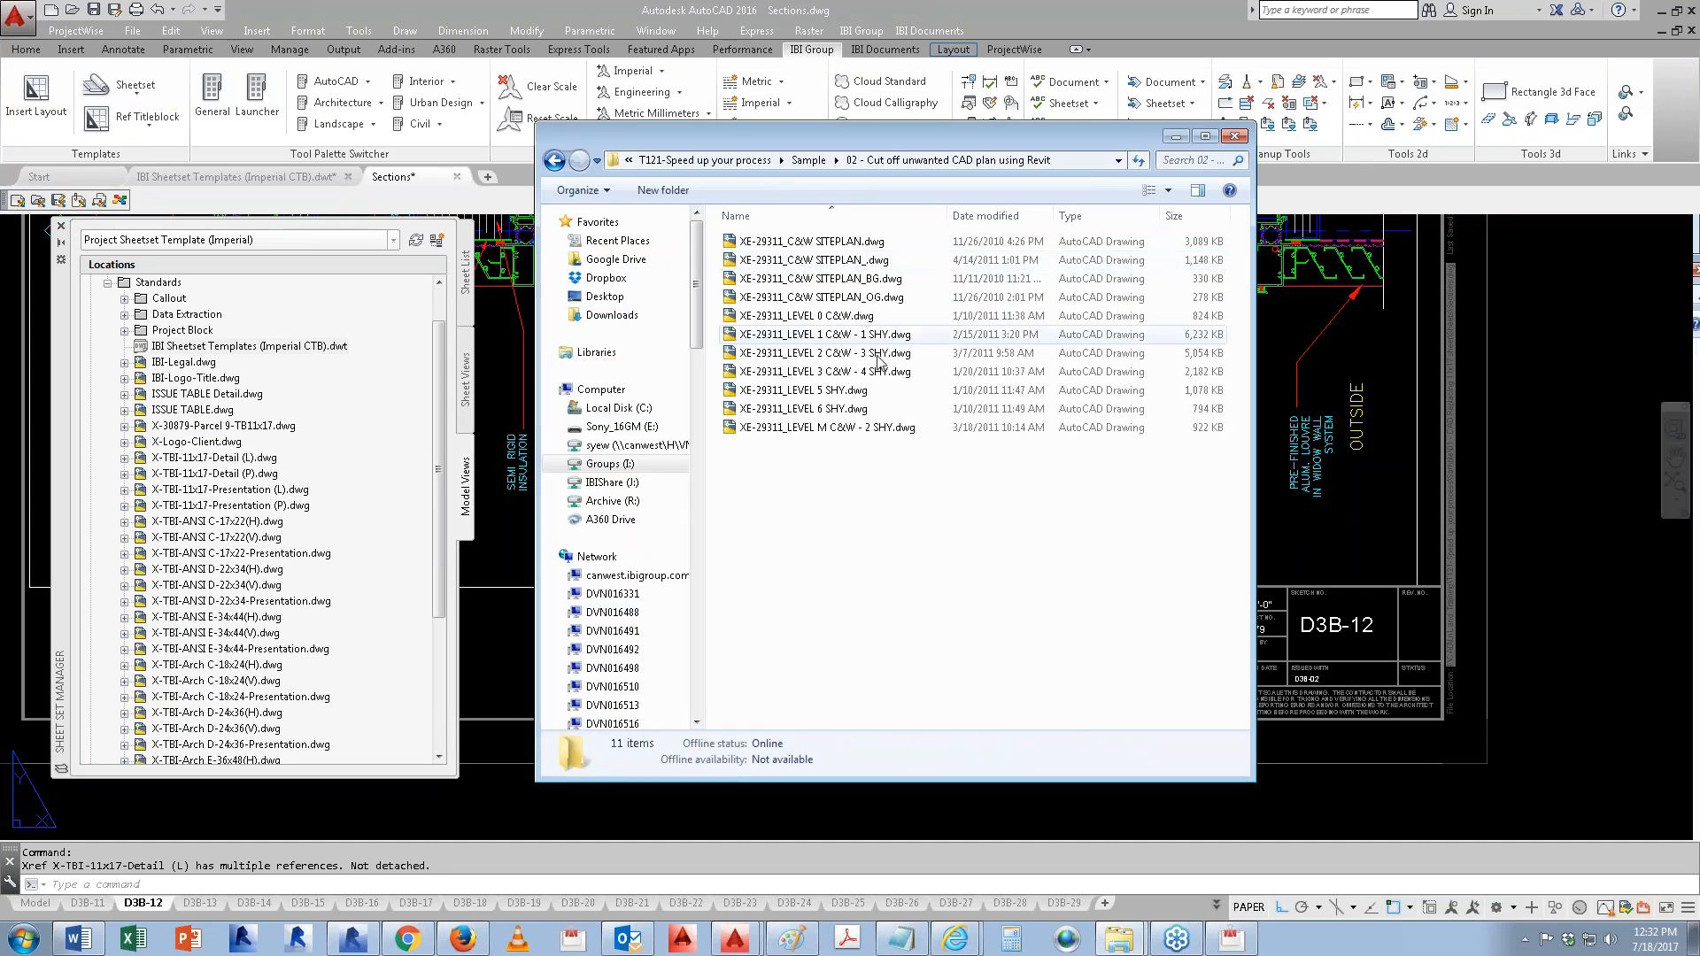
# Step: Open XE-29311_LEVEL 1 C&W - 1 SHY.dwg in AutoCAD without proxy graphics and examine the building floor plan
pyautogui.doubleClick(822, 334)
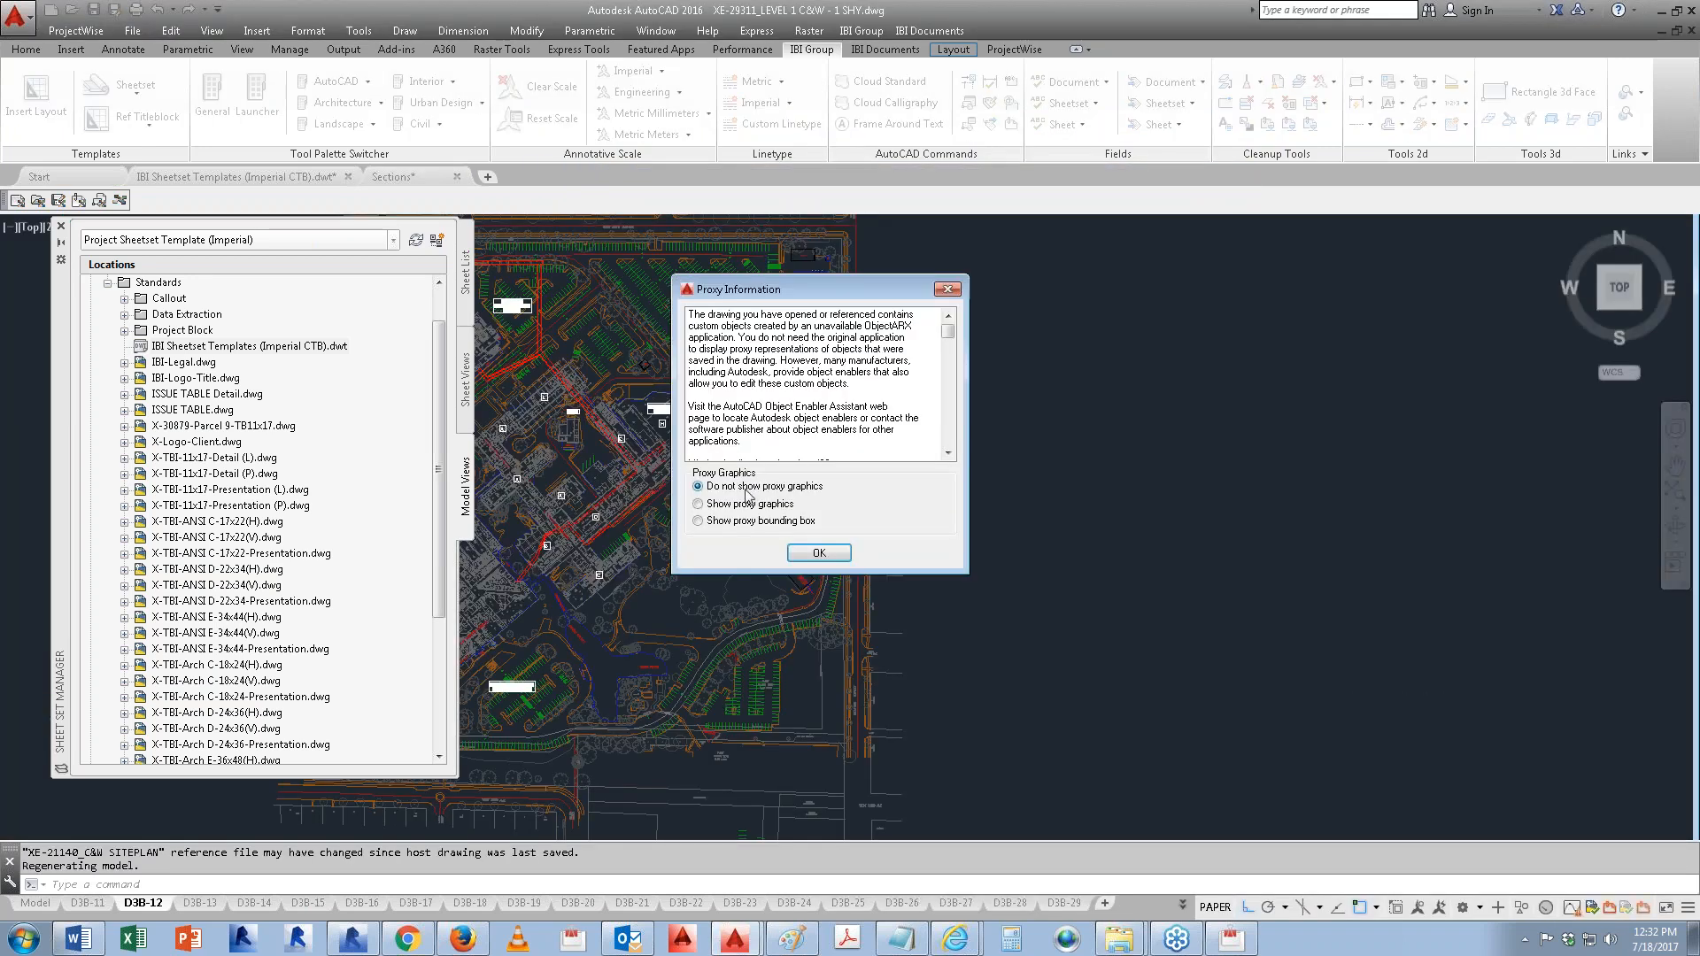
pyautogui.click(818, 555)
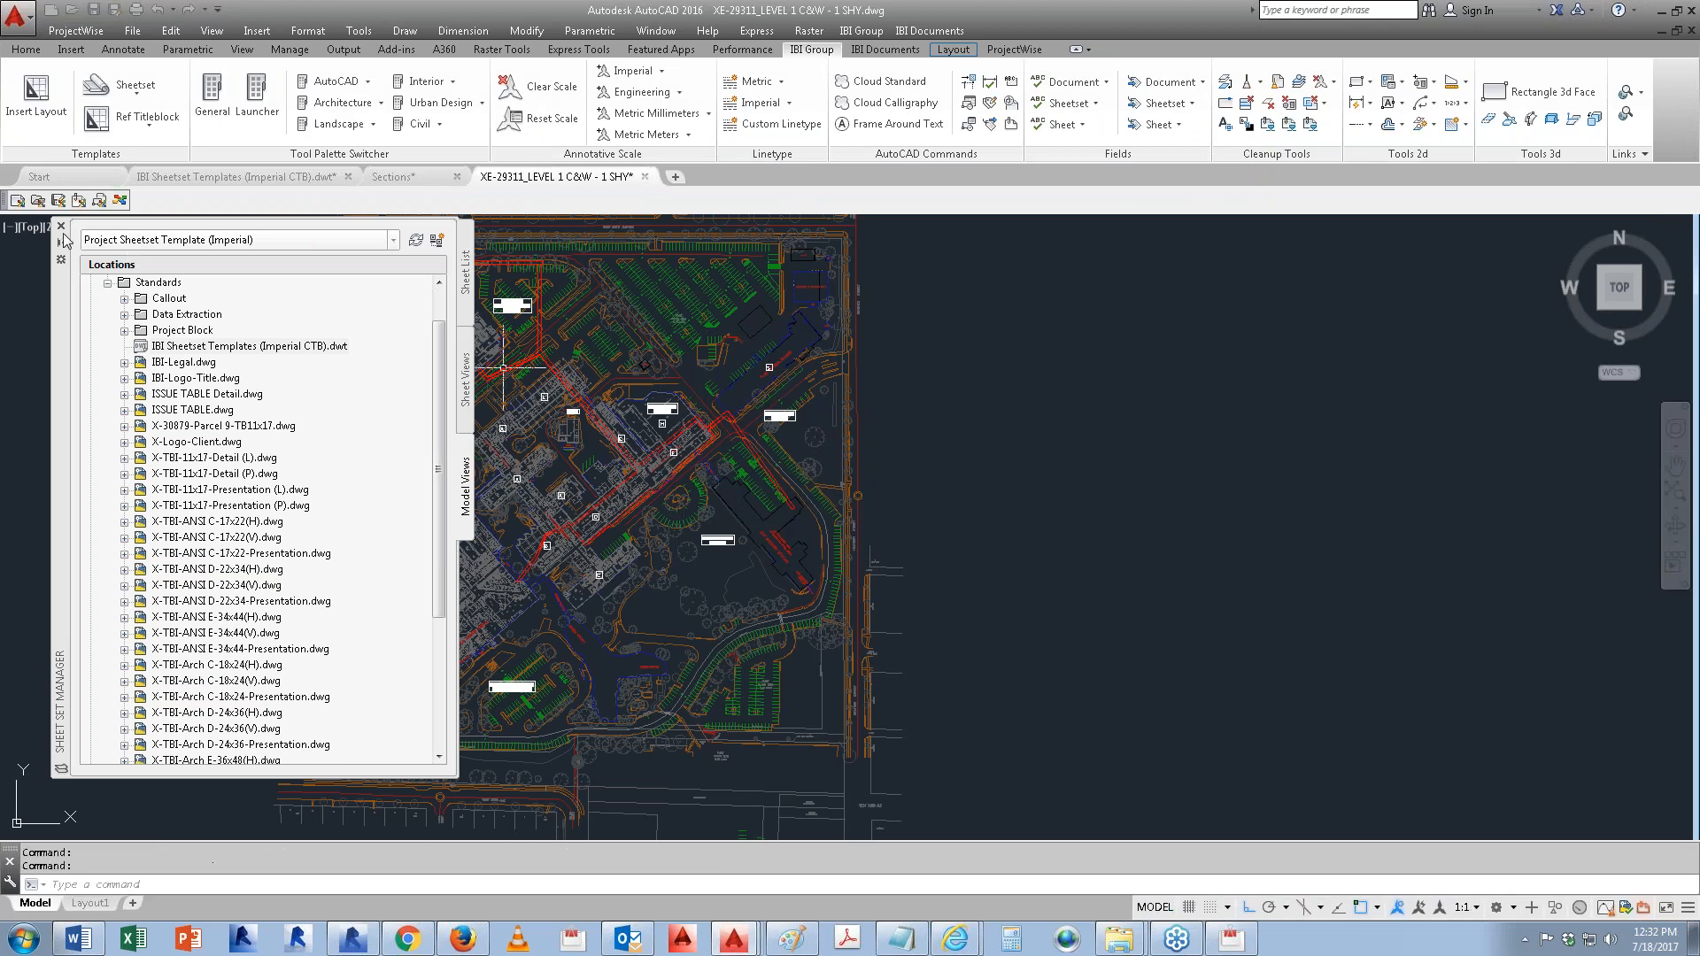
pyautogui.click(61, 226)
pyautogui.moveTo(705, 610); pyautogui.dragTo(1005, 617, button='middle')
pyautogui.scroll(8, 1005, 617)
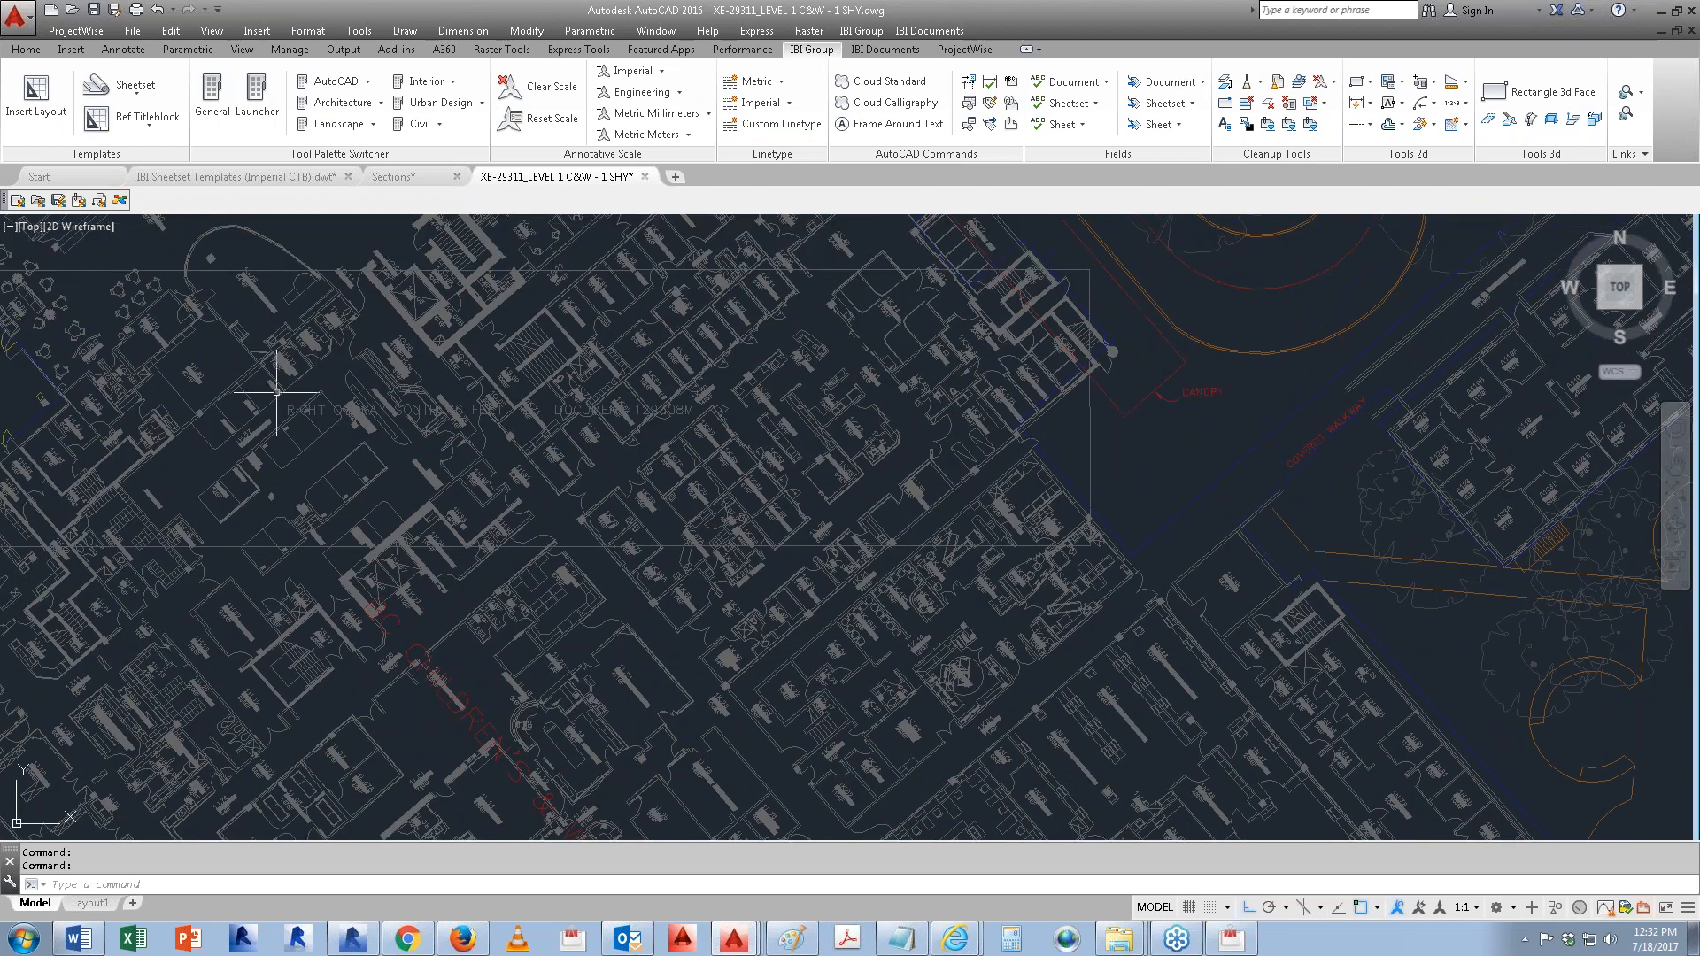
pyautogui.scroll(-5, 654, 576)
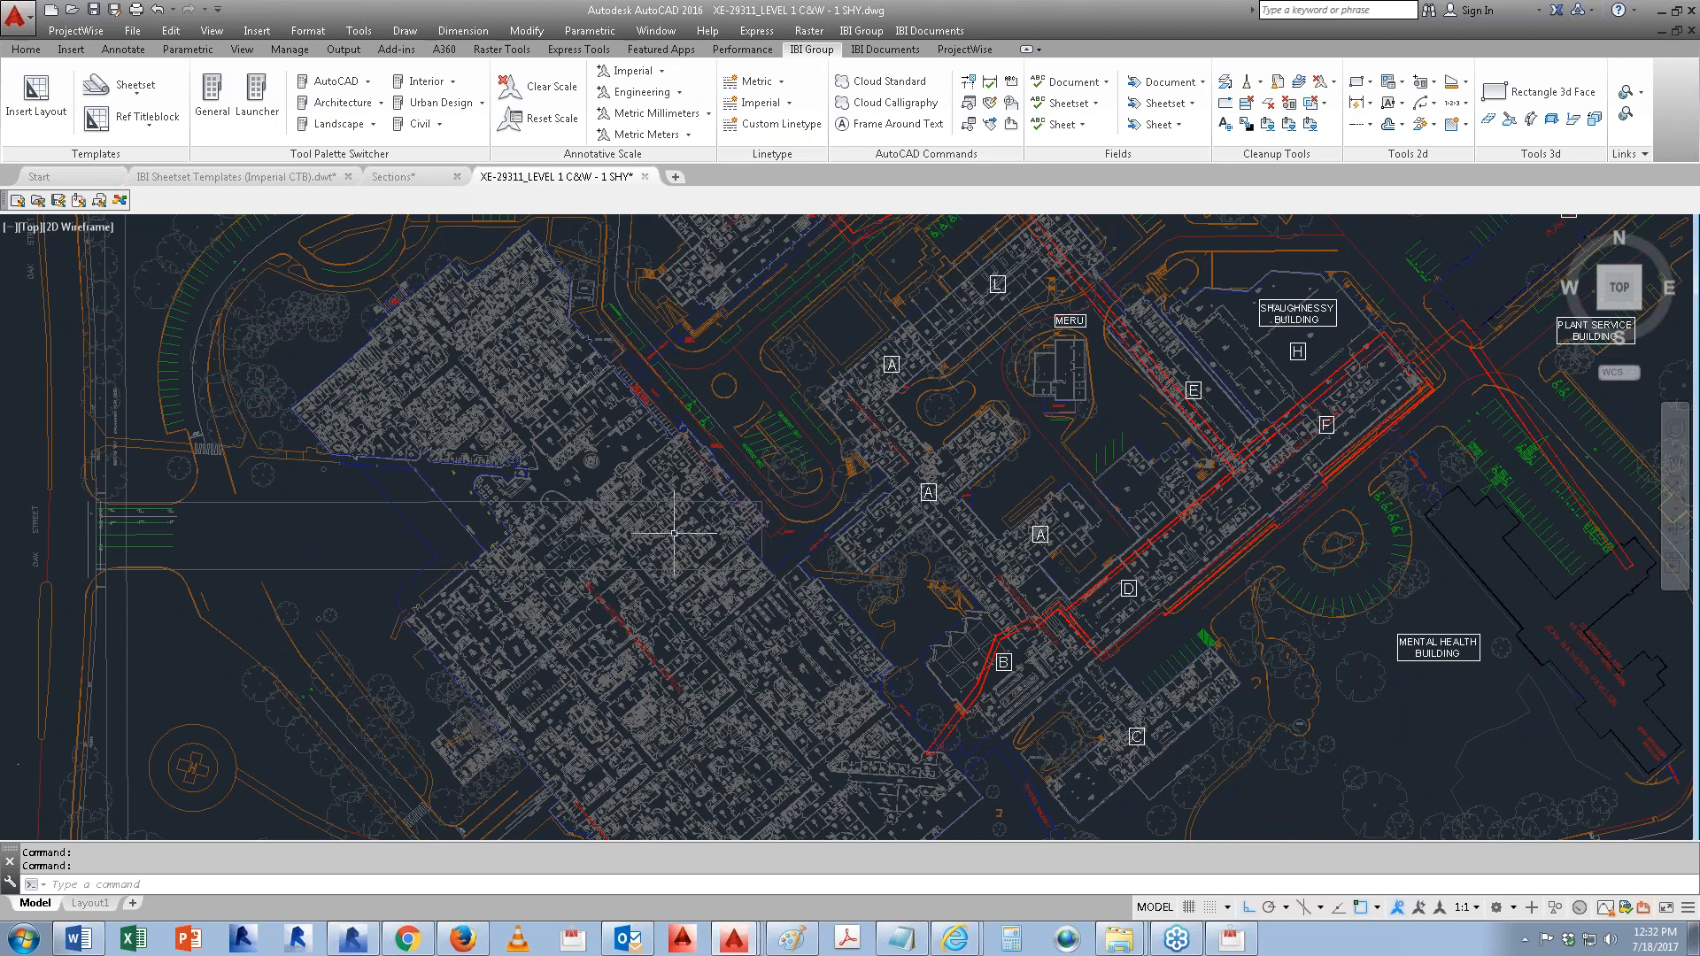
pyautogui.scroll(-4, 699, 558)
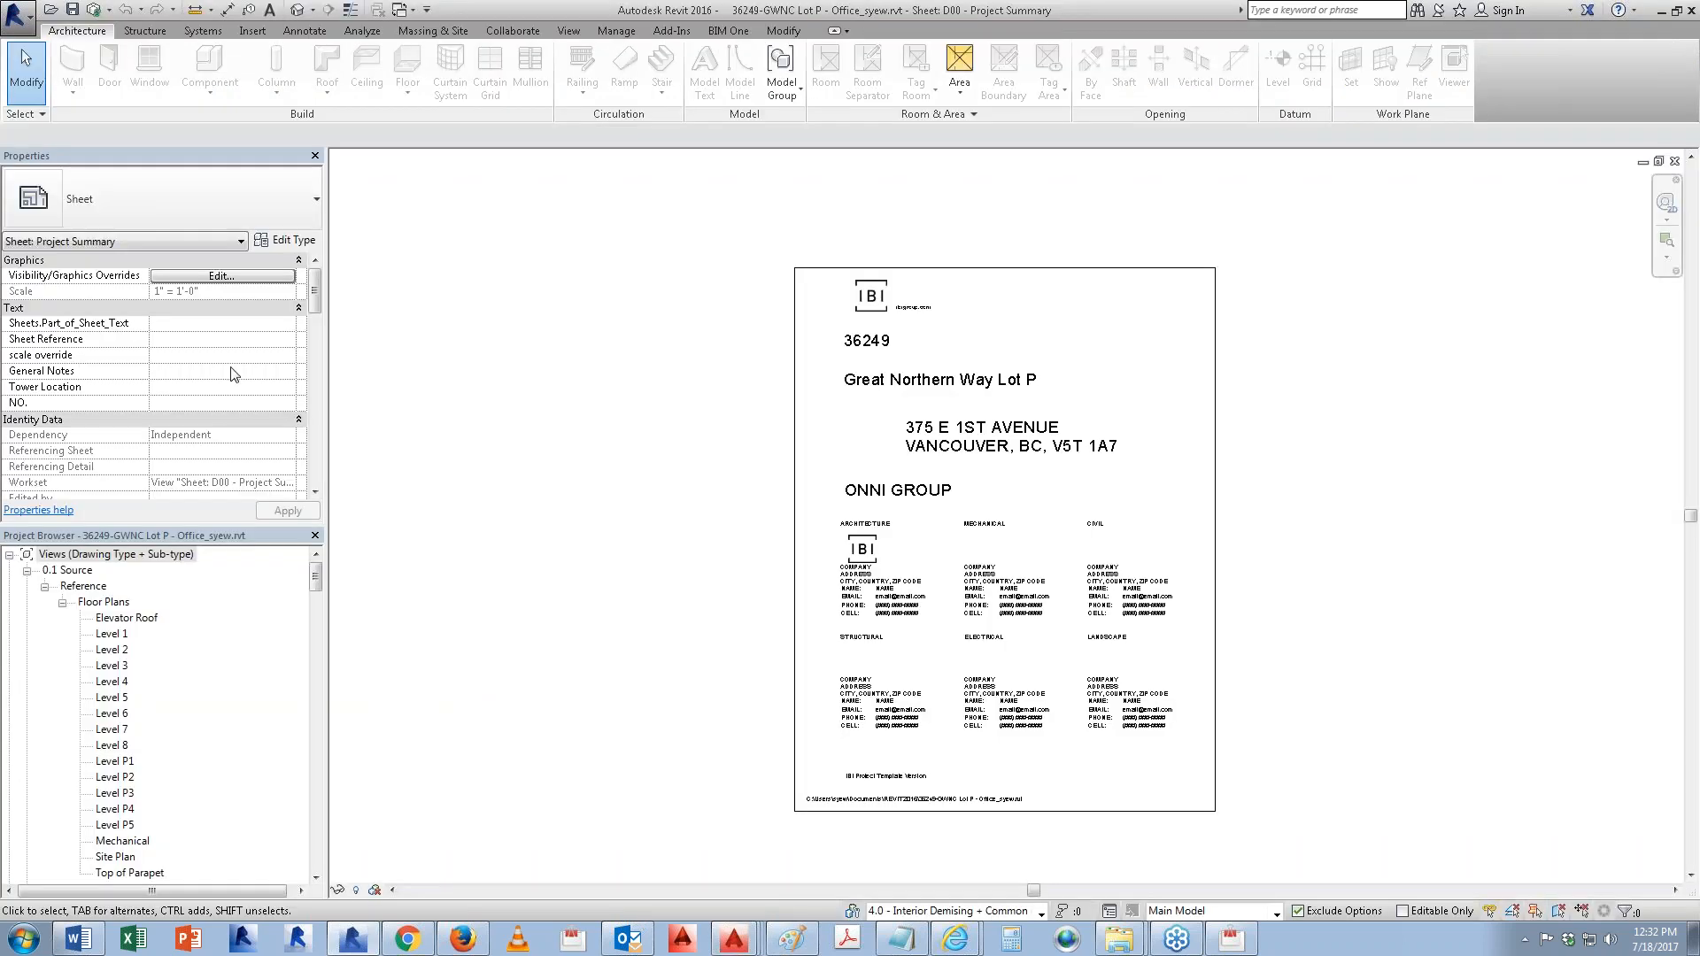
# Step: In Revit, create a new project from the IBI-Arch2016-WDM template and open the 02-Level_Plan floor plan
pyautogui.click(13, 14)
pyautogui.moveTo(66, 94)
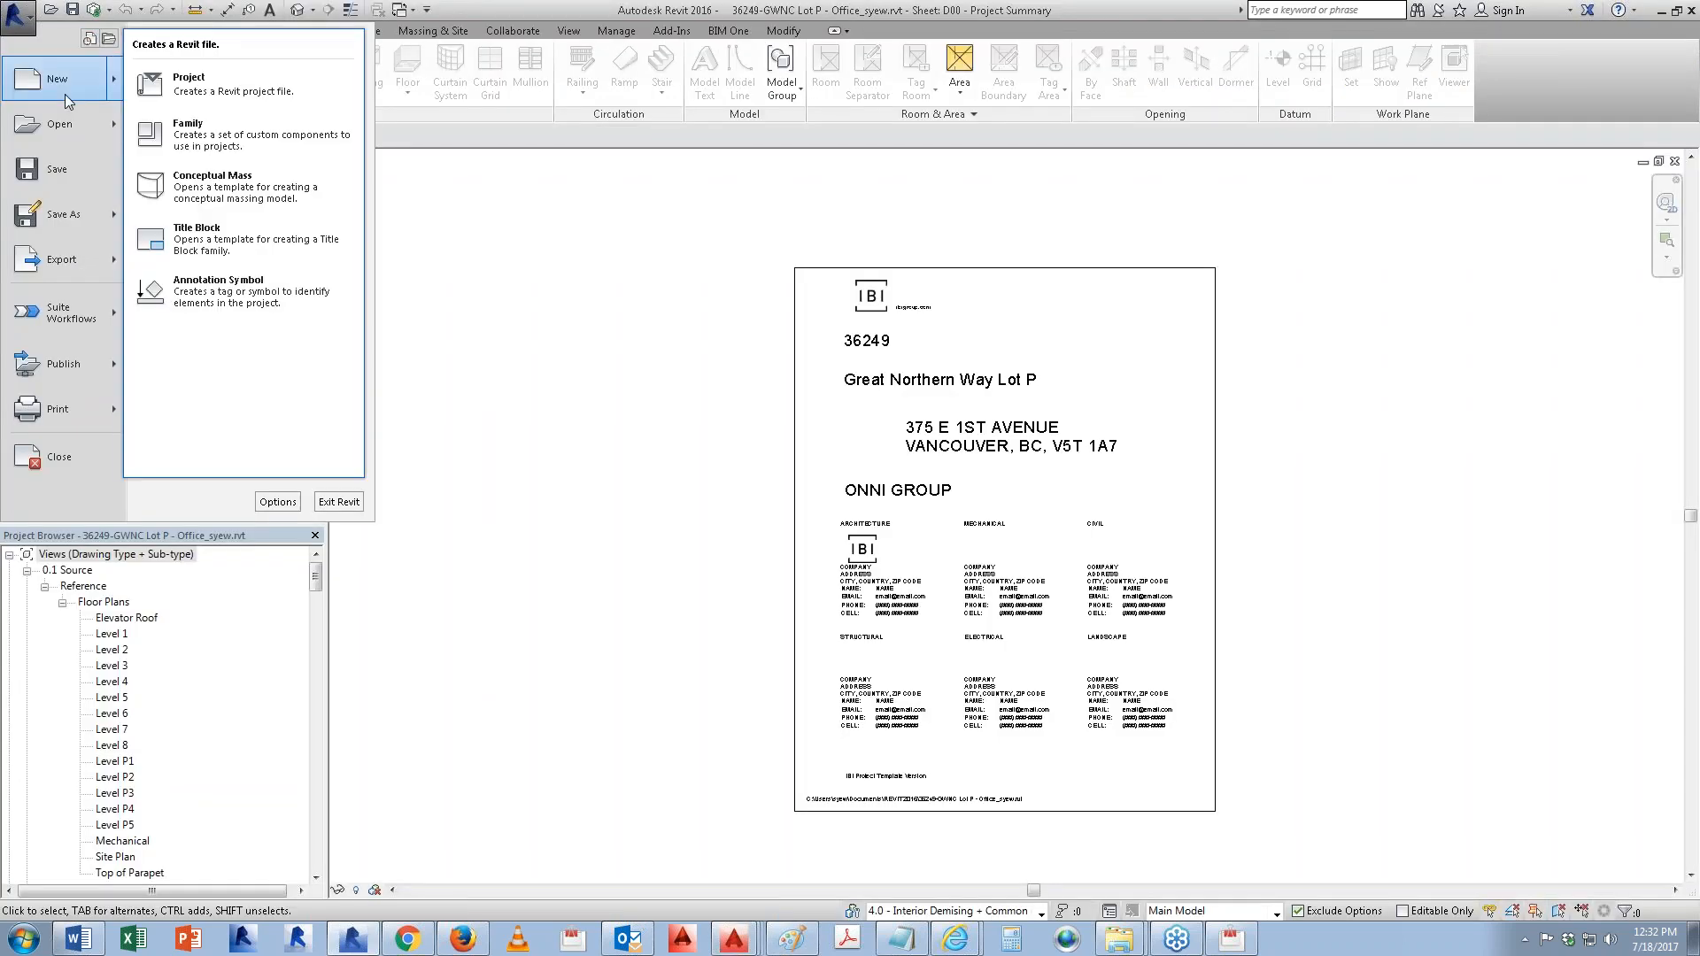
pyautogui.click(188, 84)
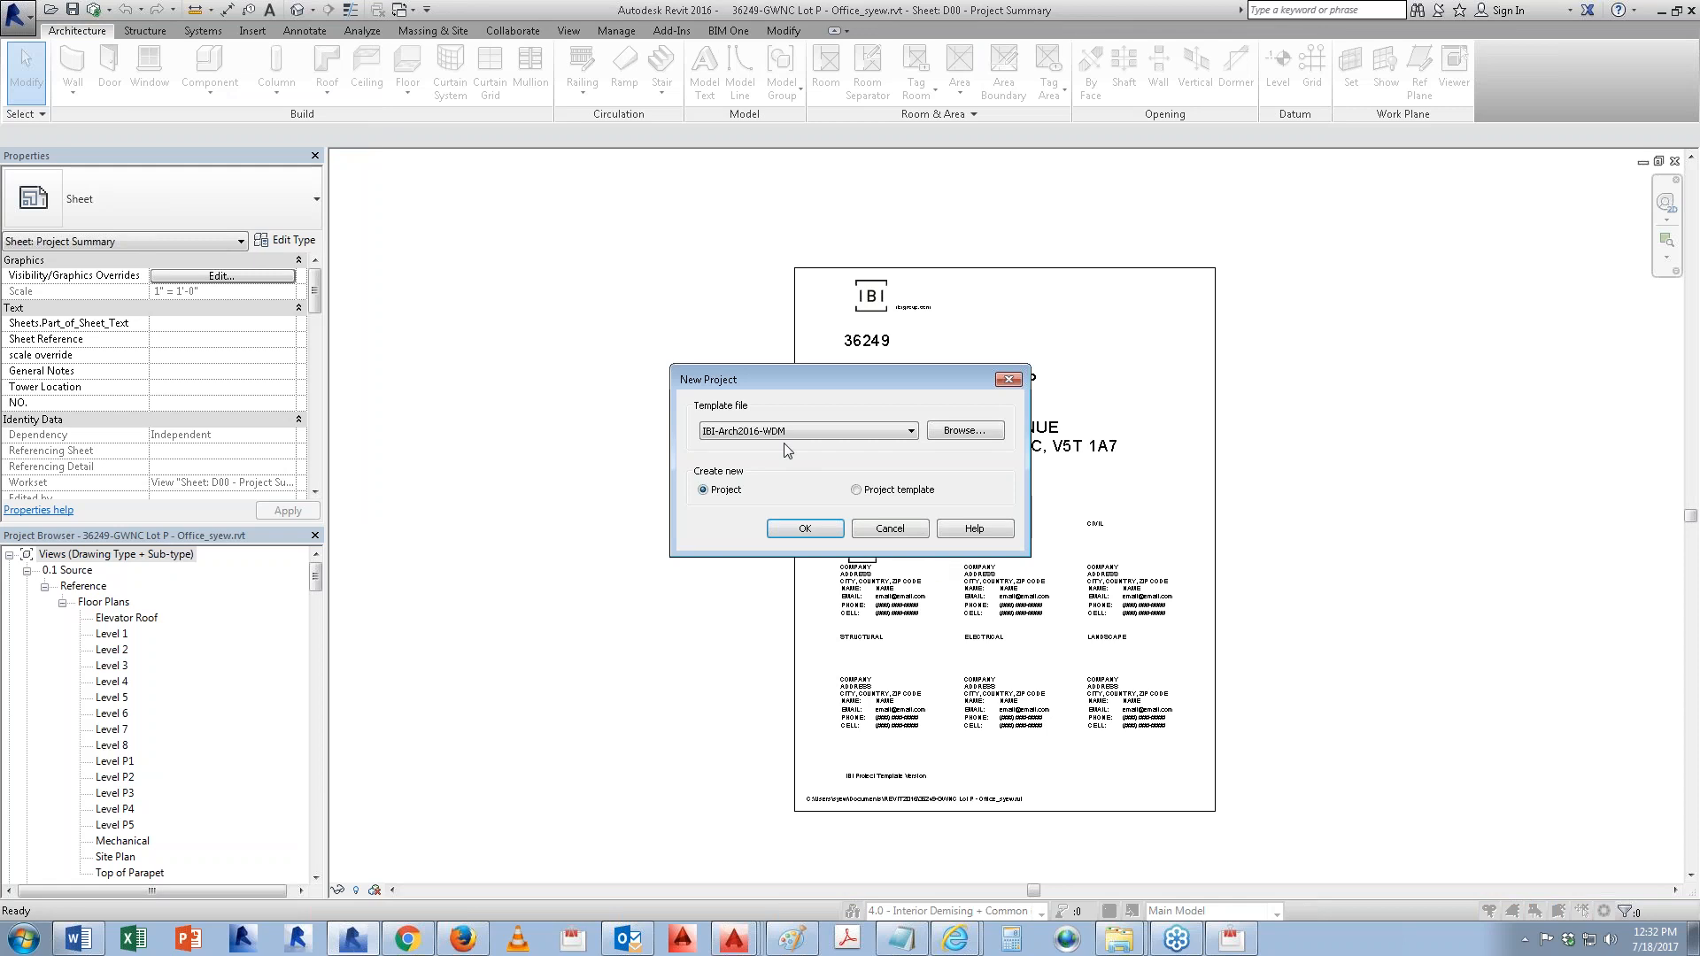
pyautogui.click(801, 529)
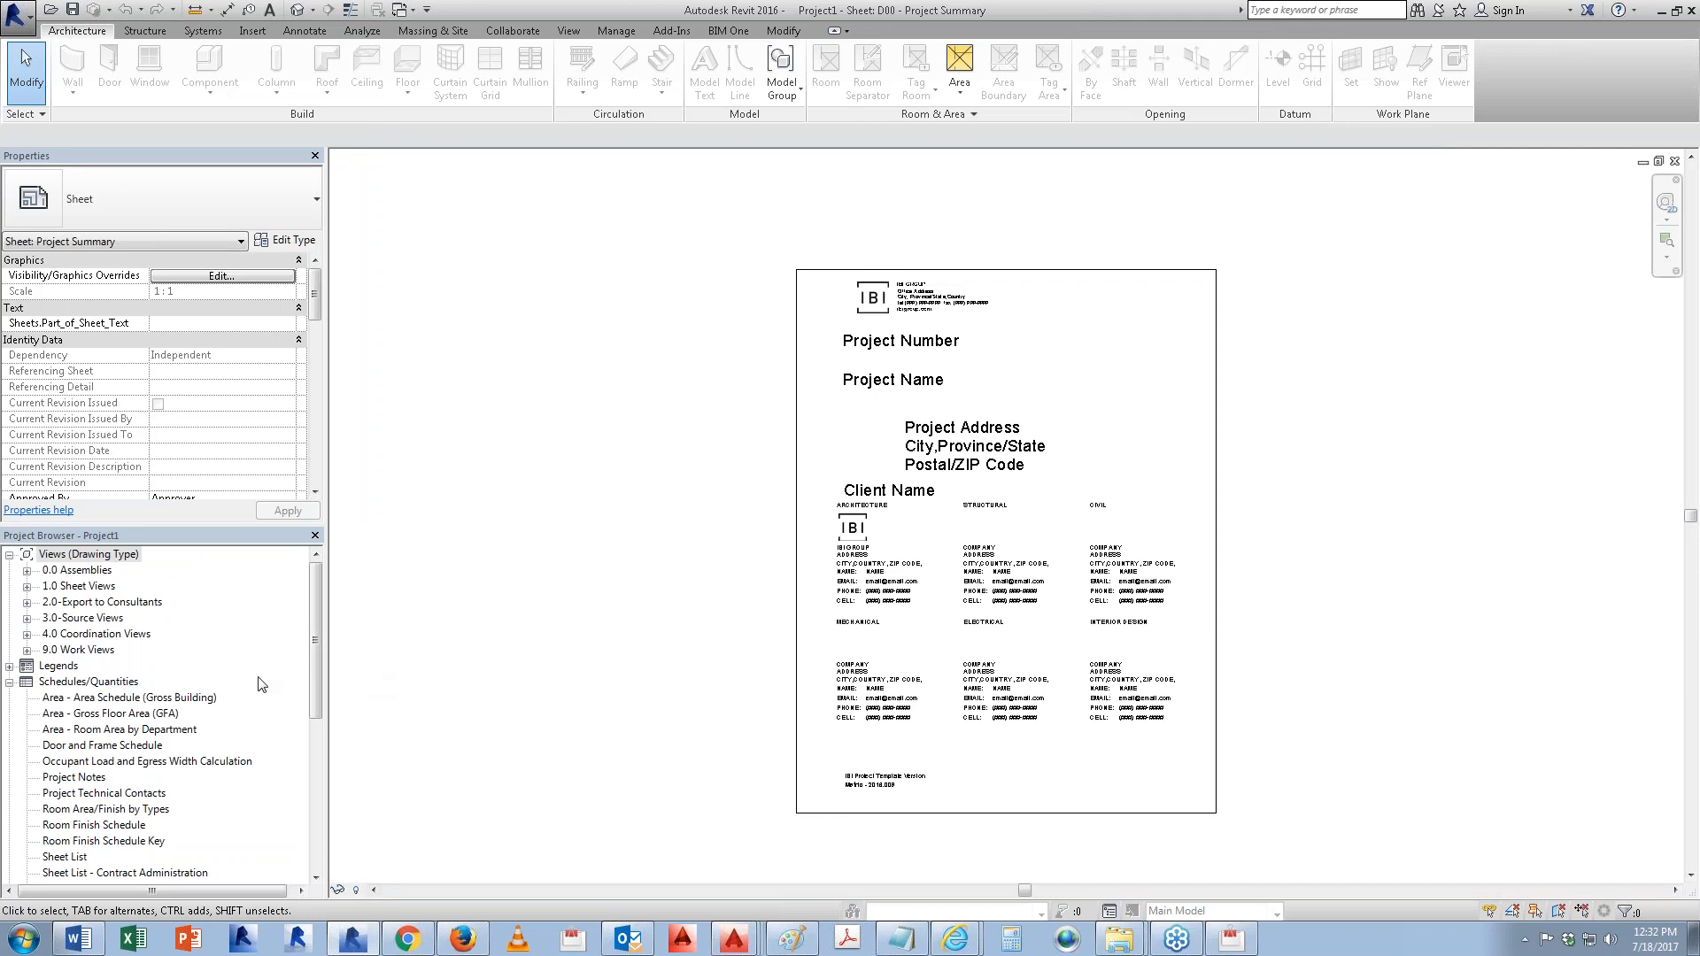
pyautogui.doubleClick(85, 586)
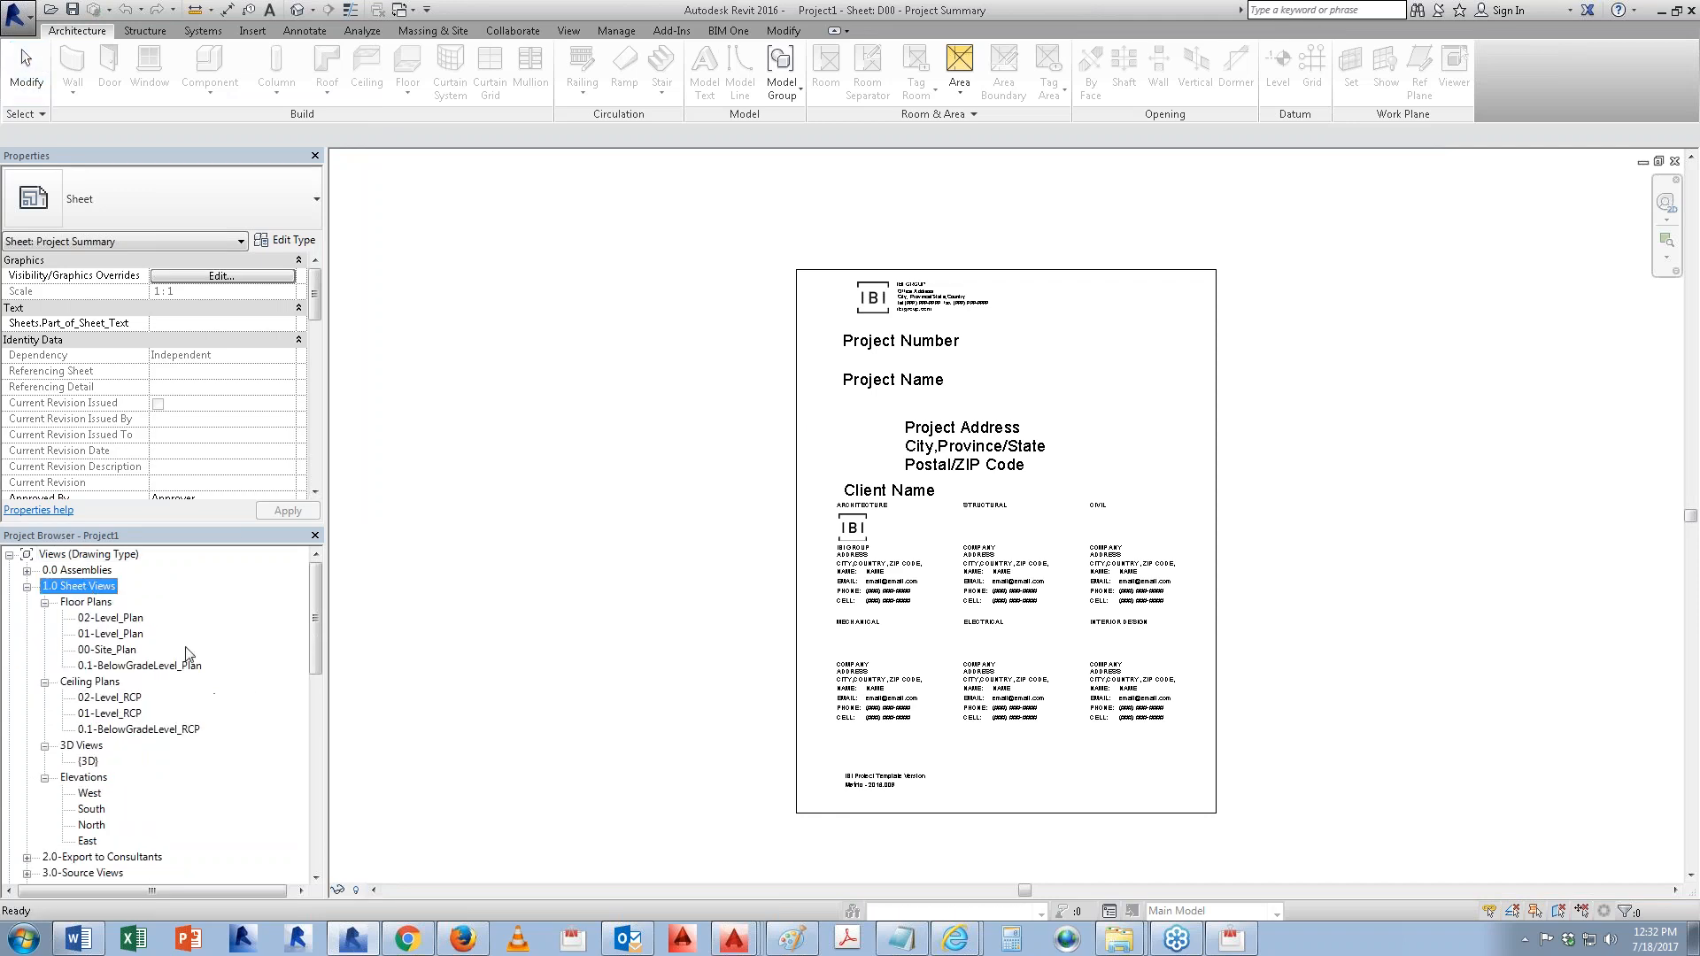
pyautogui.doubleClick(115, 618)
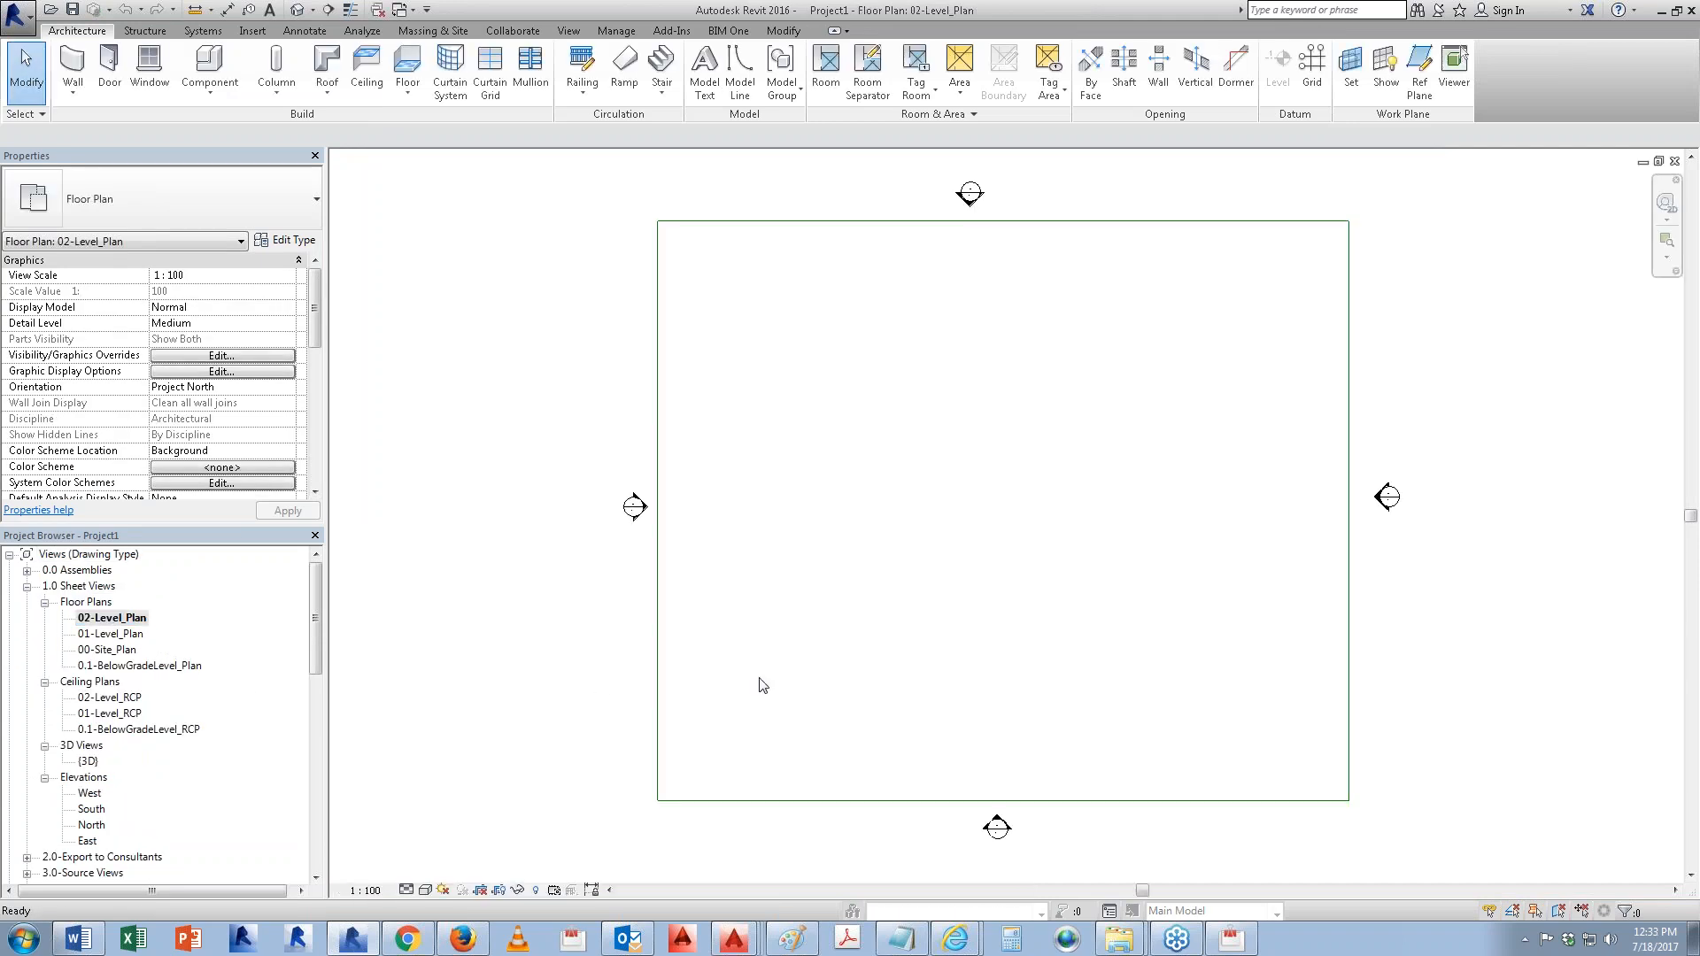
pyautogui.moveTo(1420, 744); pyautogui.dragTo(1257, 417)
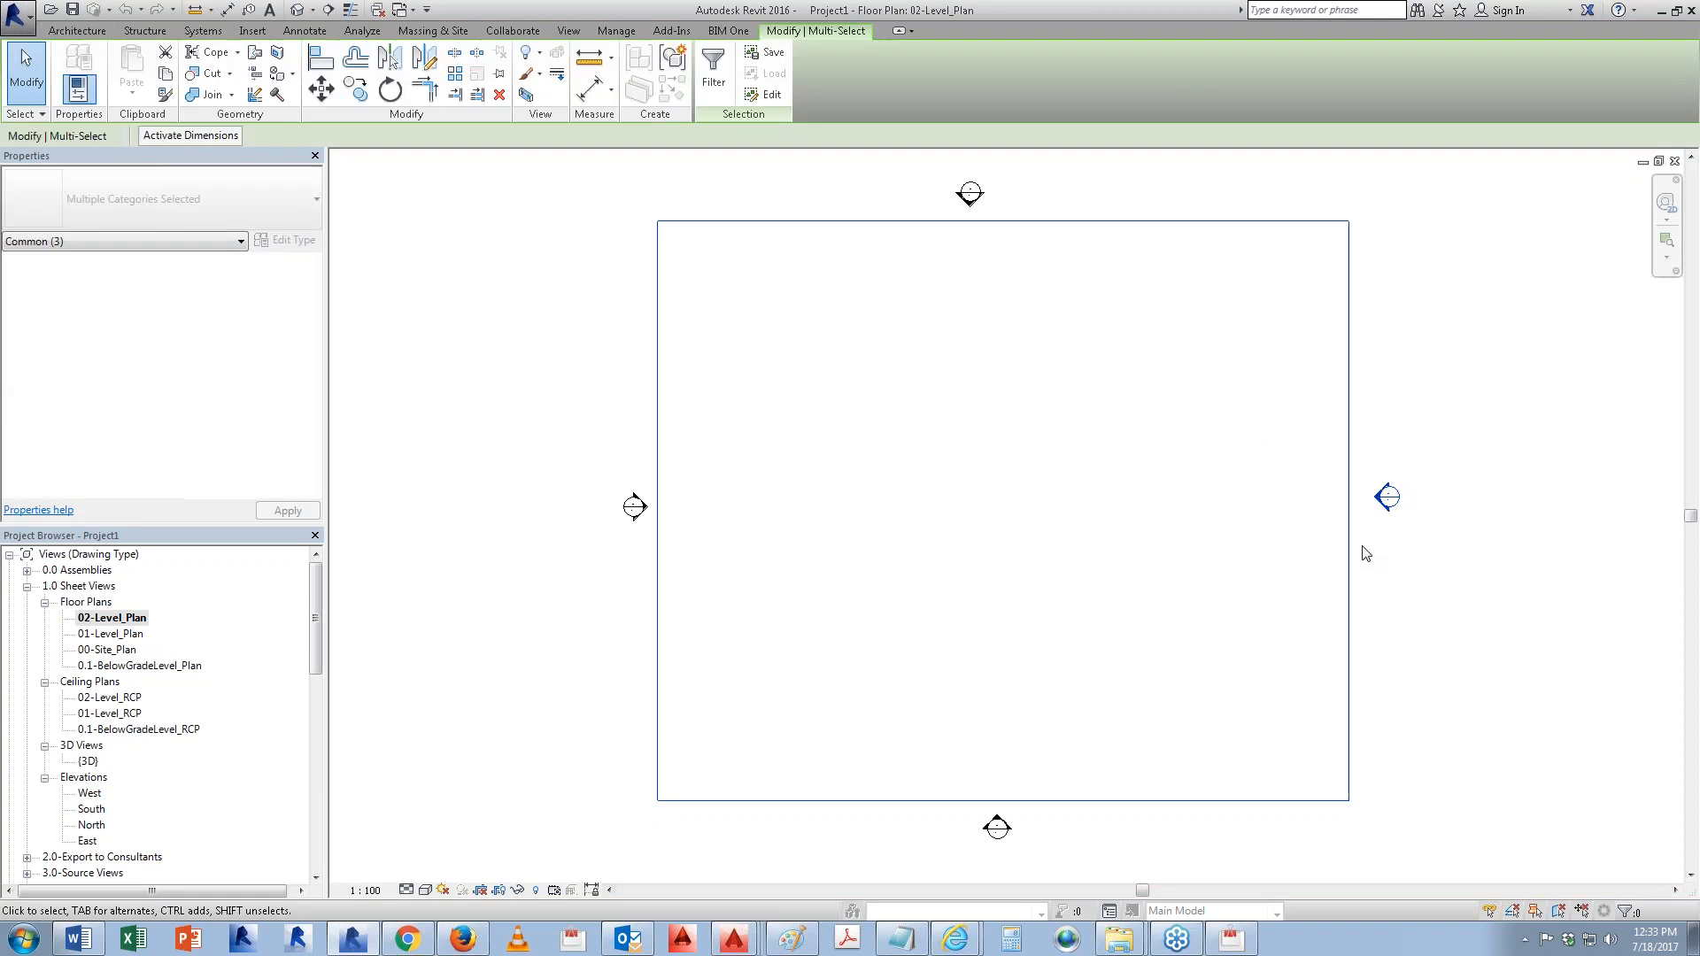
pyautogui.rightClick(1352, 528)
pyautogui.moveTo(1439, 213)
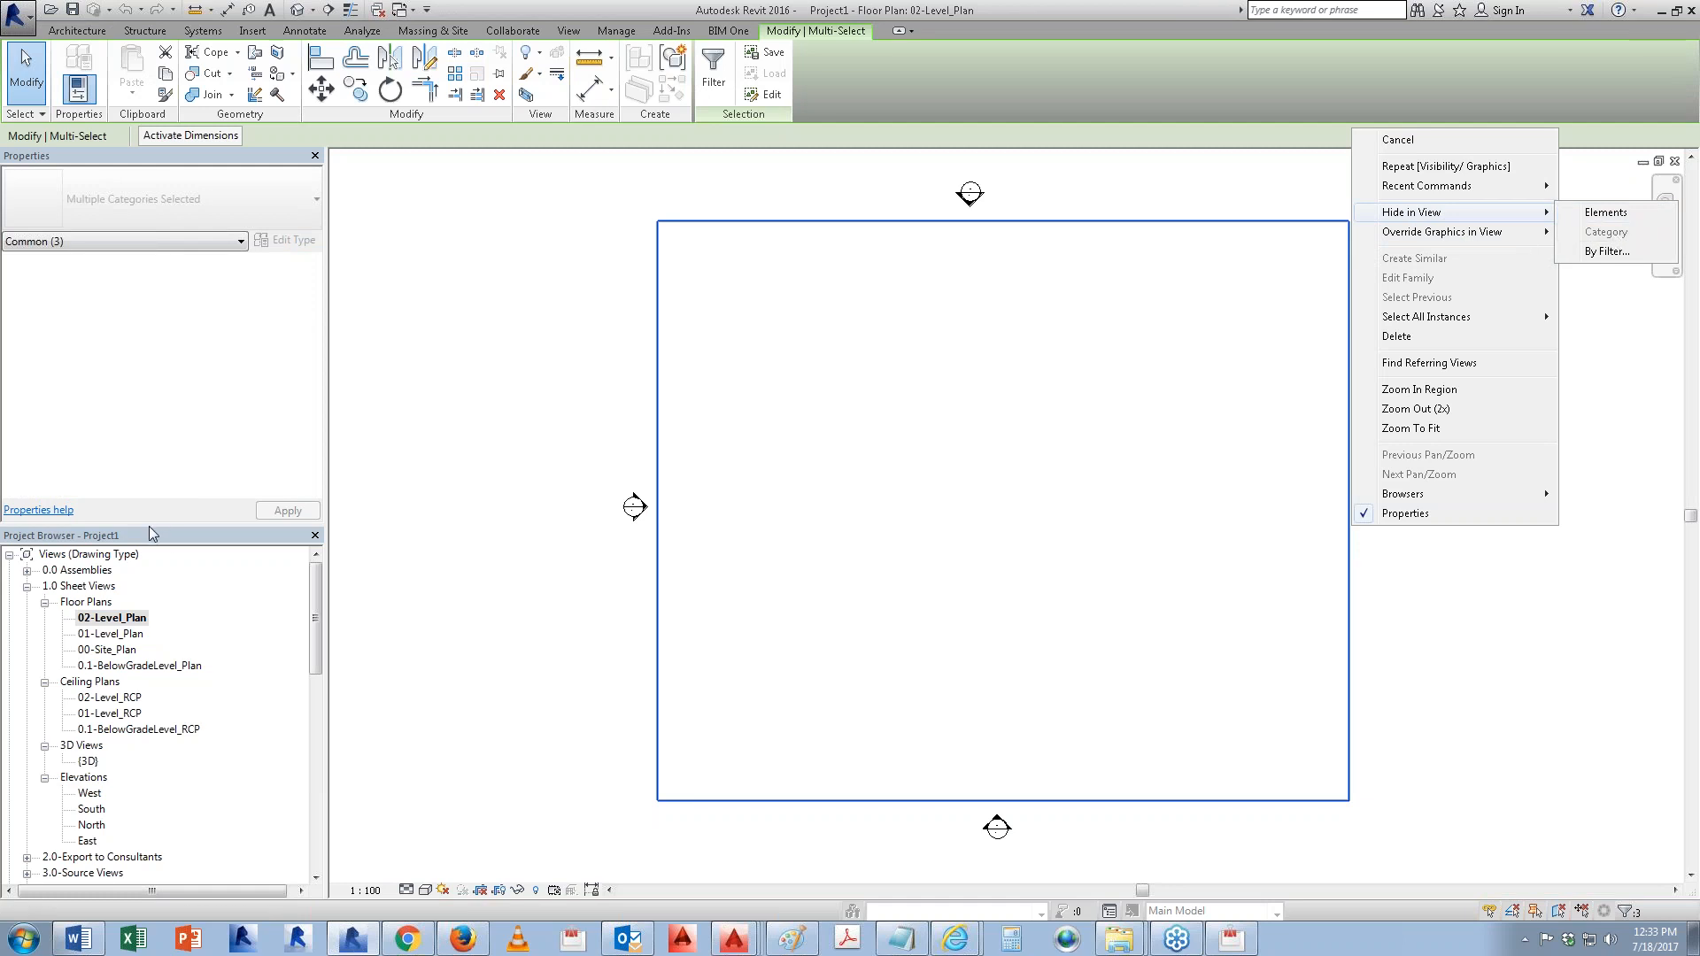
pyautogui.click(416, 611)
# Step: Set the view template of the 02-Level_Plan view to <None>
pyautogui.moveTo(317, 289); pyautogui.dragTo(324, 398)
pyautogui.click(238, 404)
pyautogui.click(763, 409)
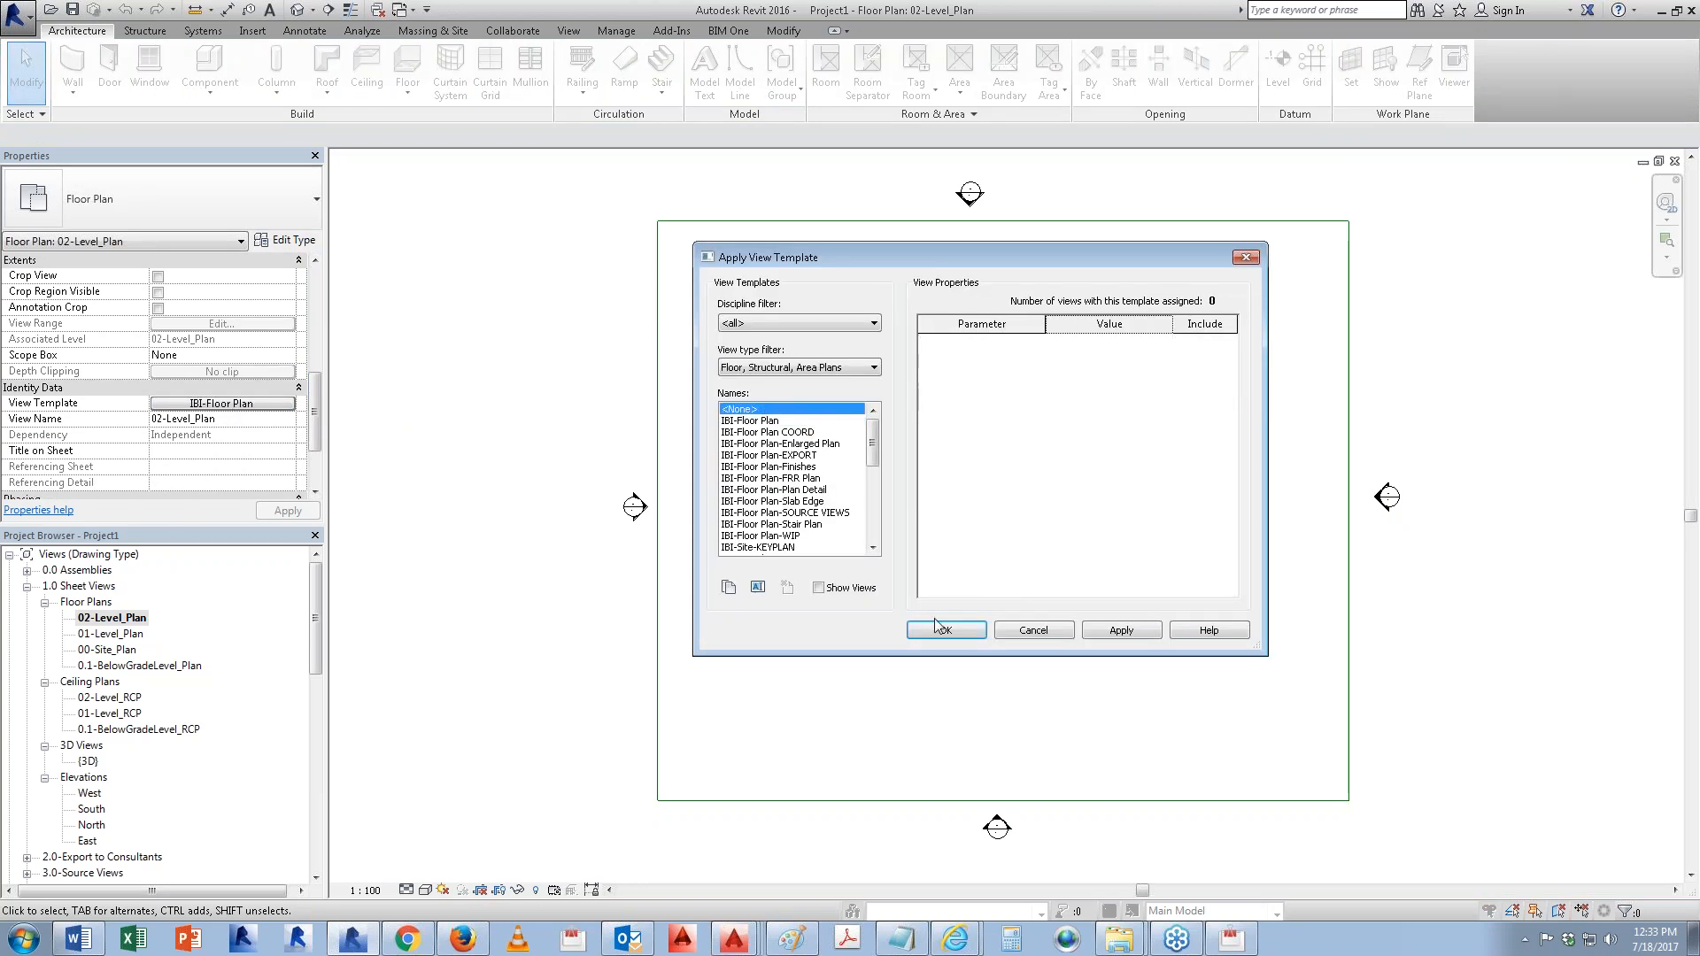
pyautogui.click(943, 629)
# Step: Hide the categories of the green boundary rectangle and the elevation markers in the 02-Level_Plan view
pyautogui.moveTo(1541, 539); pyautogui.dragTo(1192, 411)
pyautogui.rightClick(1384, 431)
pyautogui.moveTo(1437, 512)
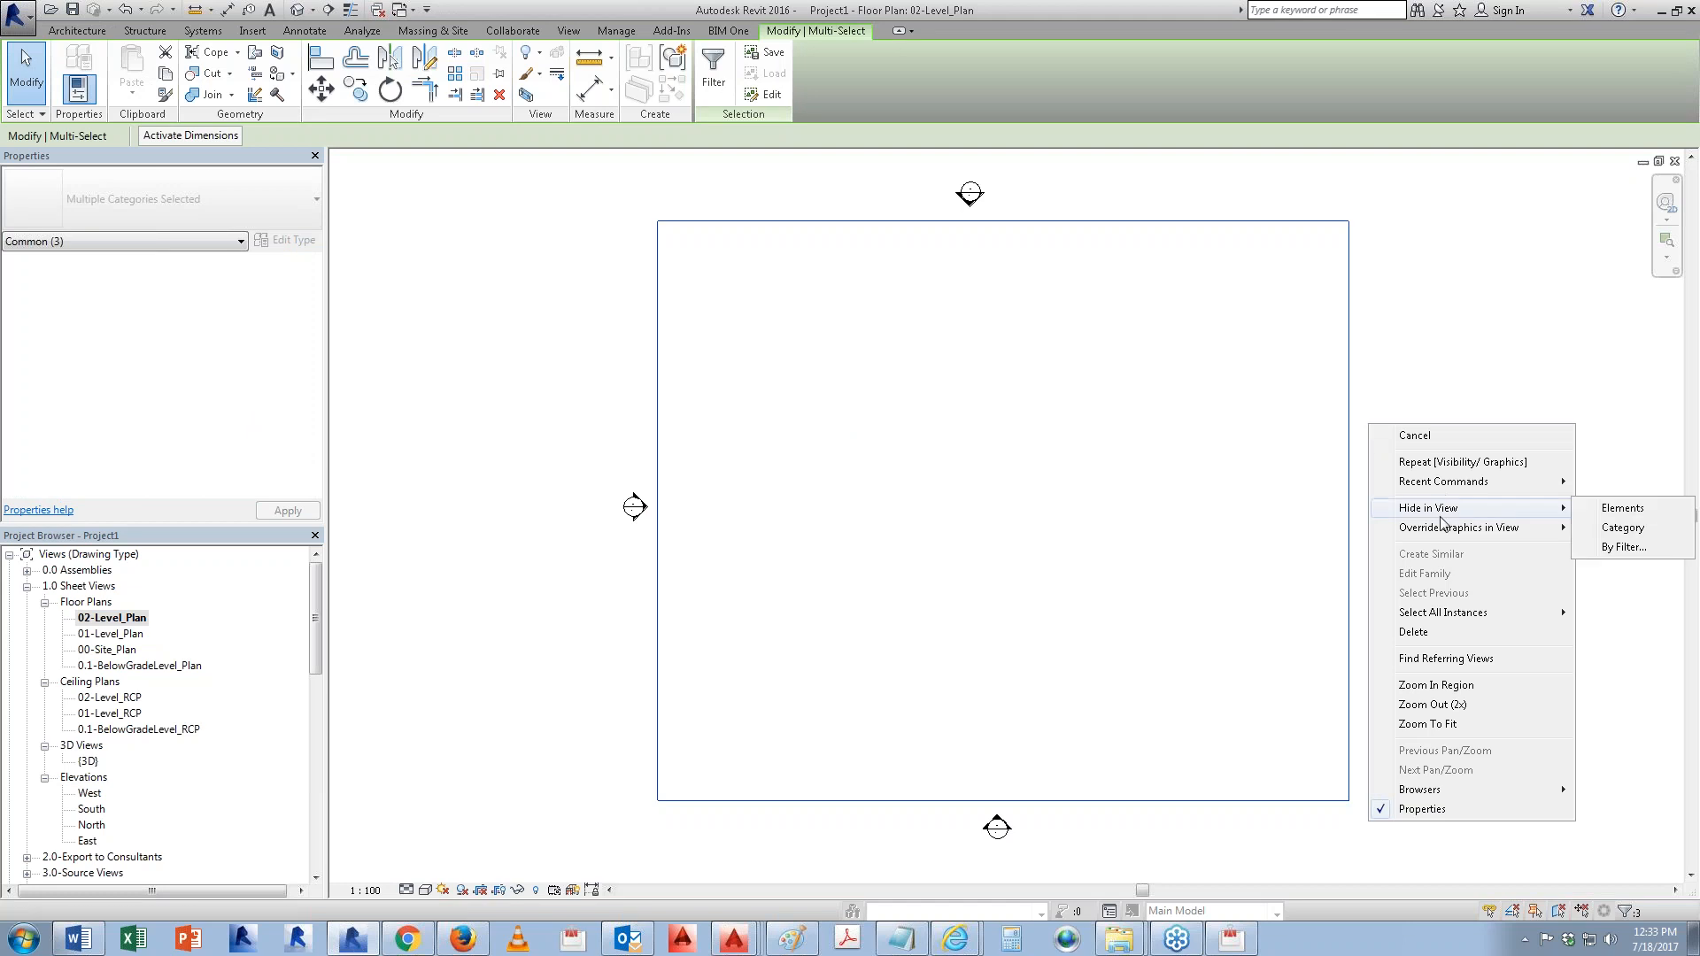
pyautogui.click(1635, 531)
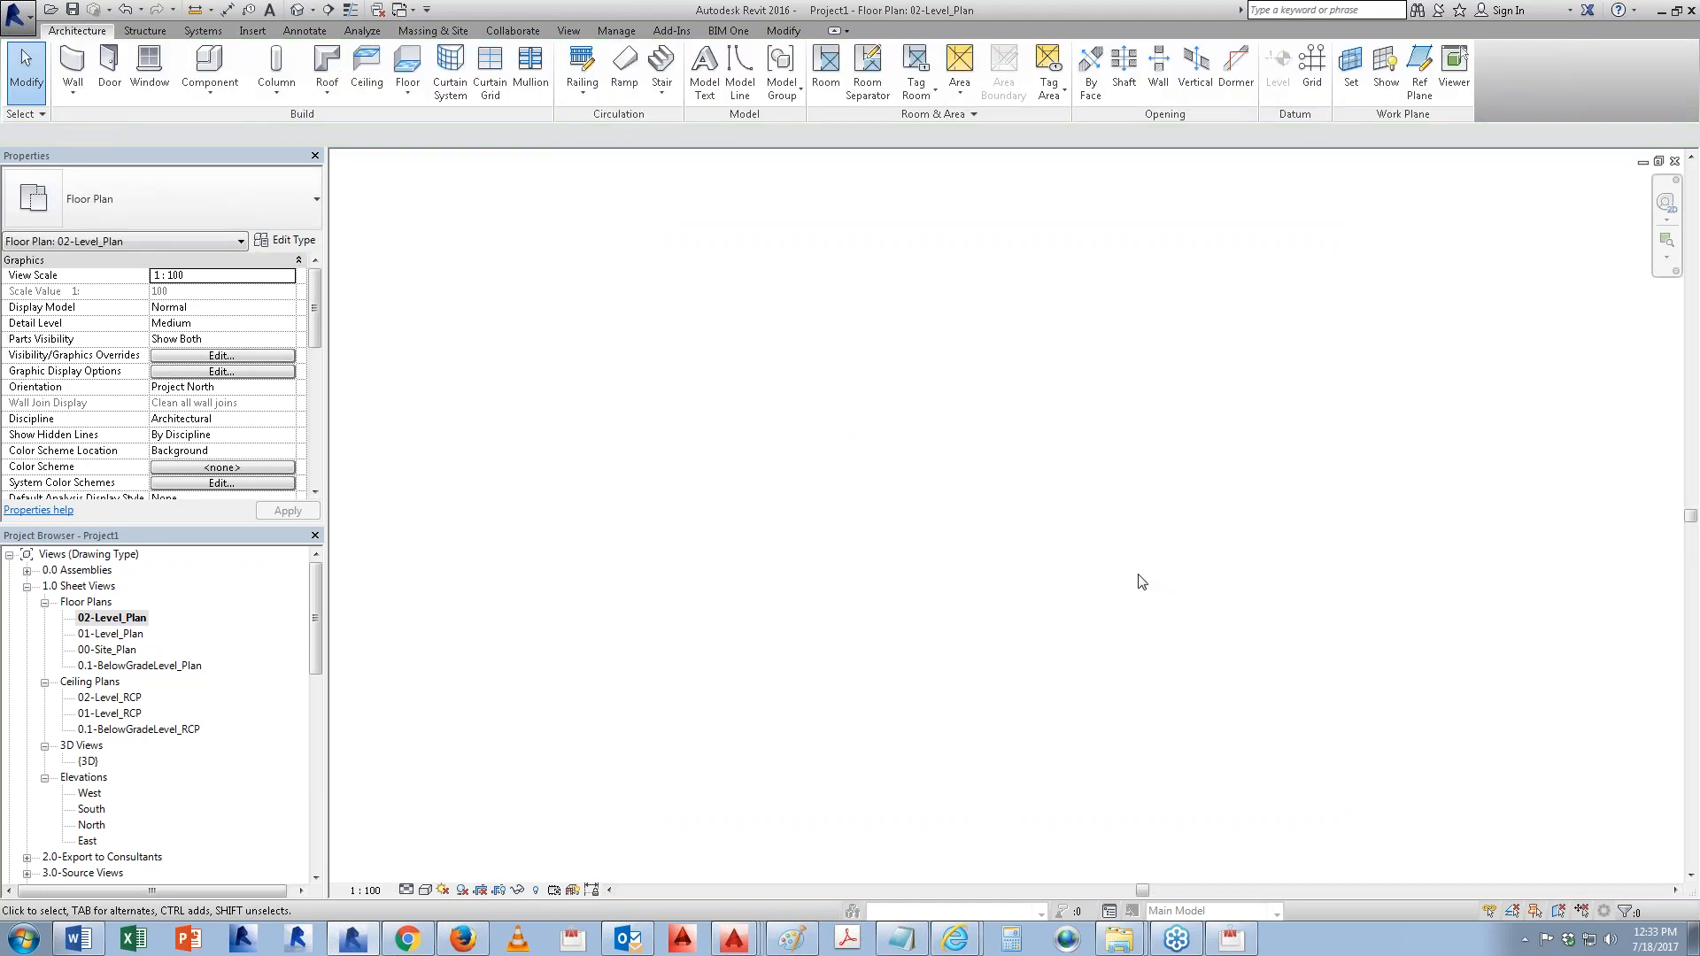
# Step: Start linking a CAD file into 02-Level_Plan and restrict the link to the current view only
pyautogui.click(252, 31)
pyautogui.click(135, 80)
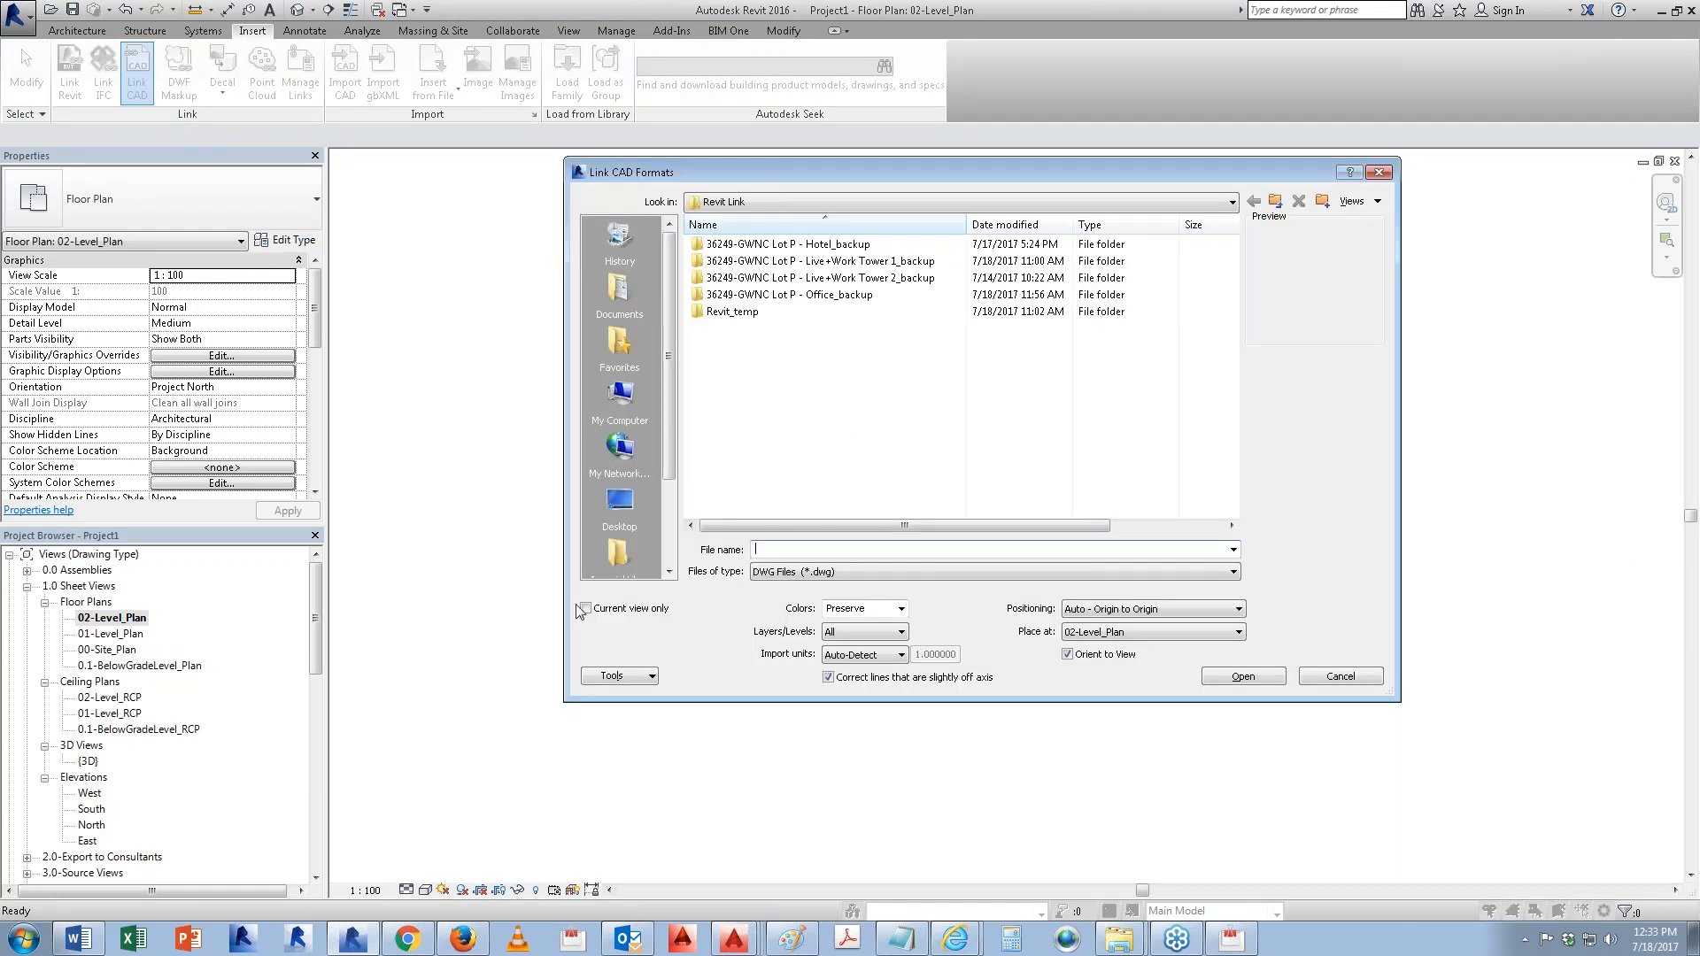
pyautogui.click(599, 608)
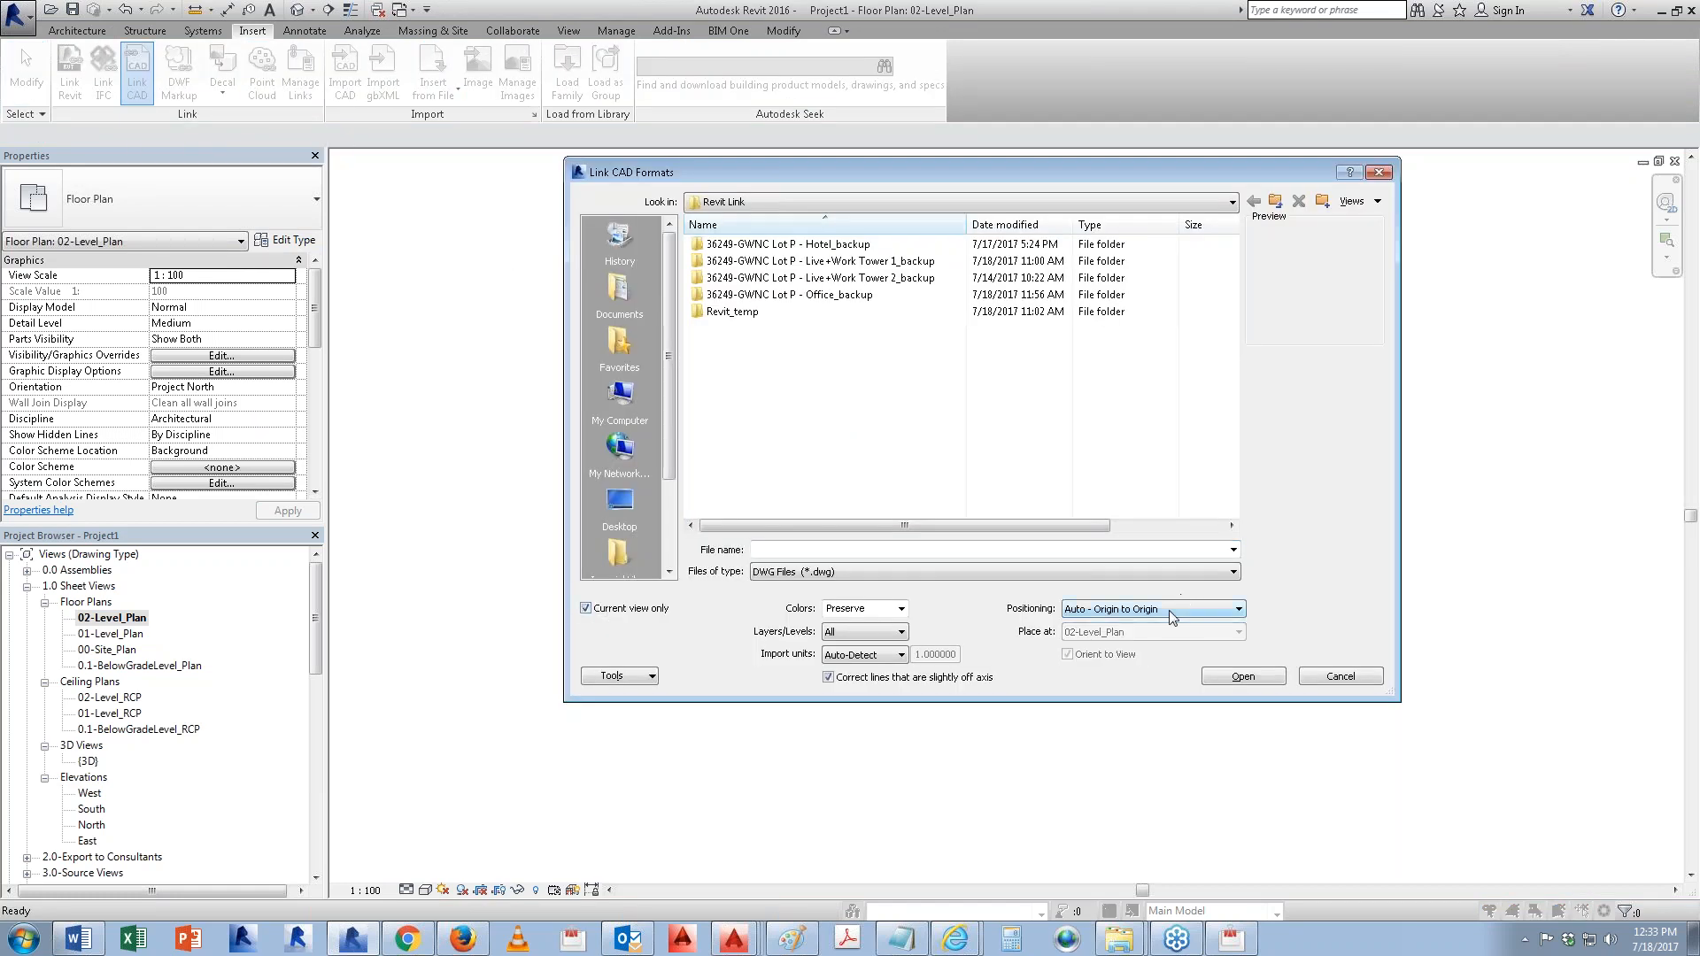
# Step: Browse the Groups (I:) drive to LnL and Training > T121-Speed up your process > Sample > 02 - Cut off unwanted CAD plan using Revit
pyautogui.click(617, 503)
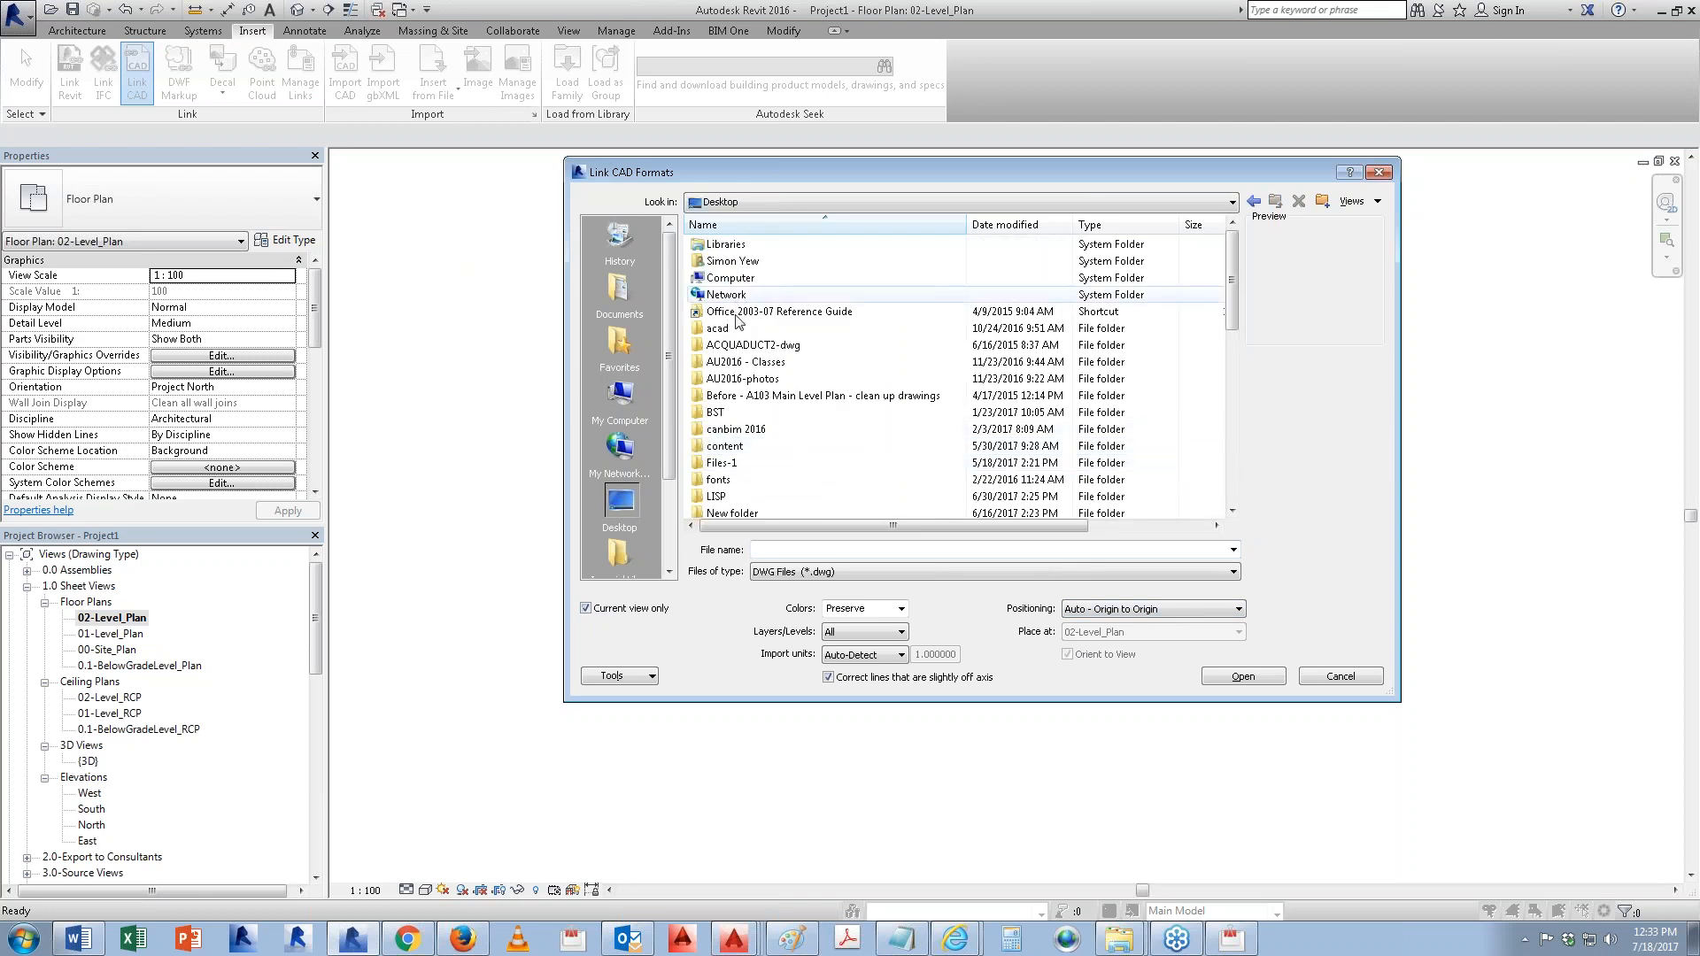
pyautogui.doubleClick(736, 280)
pyautogui.doubleClick(780, 377)
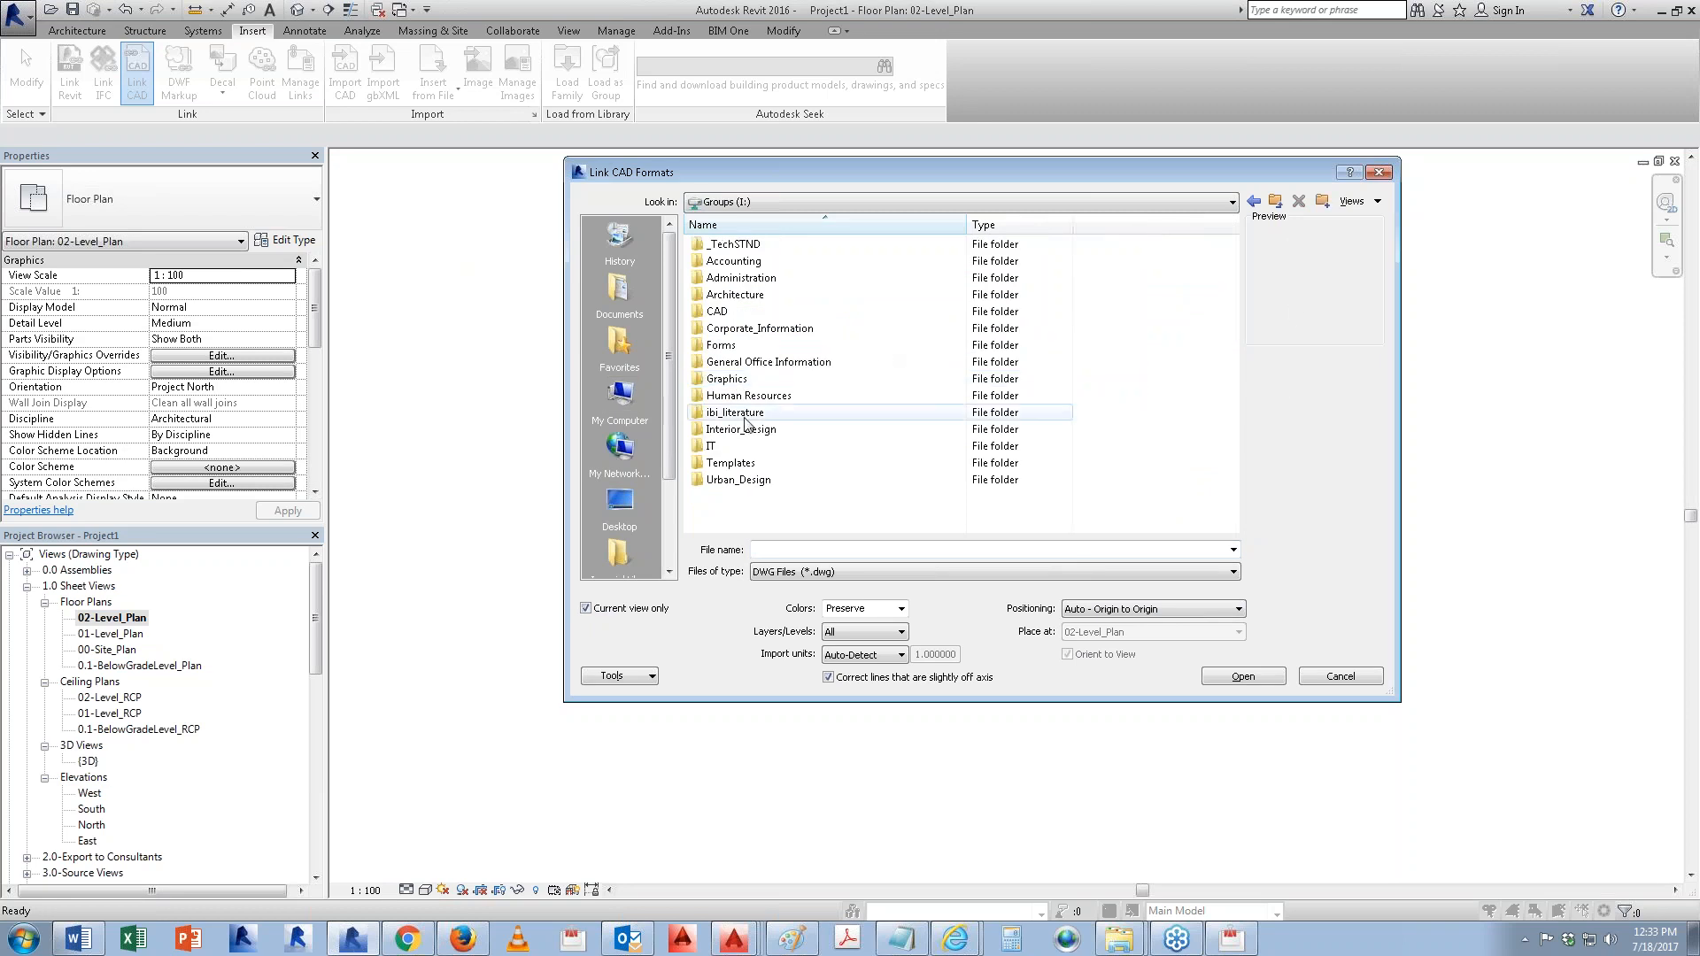
pyautogui.doubleClick(713, 327)
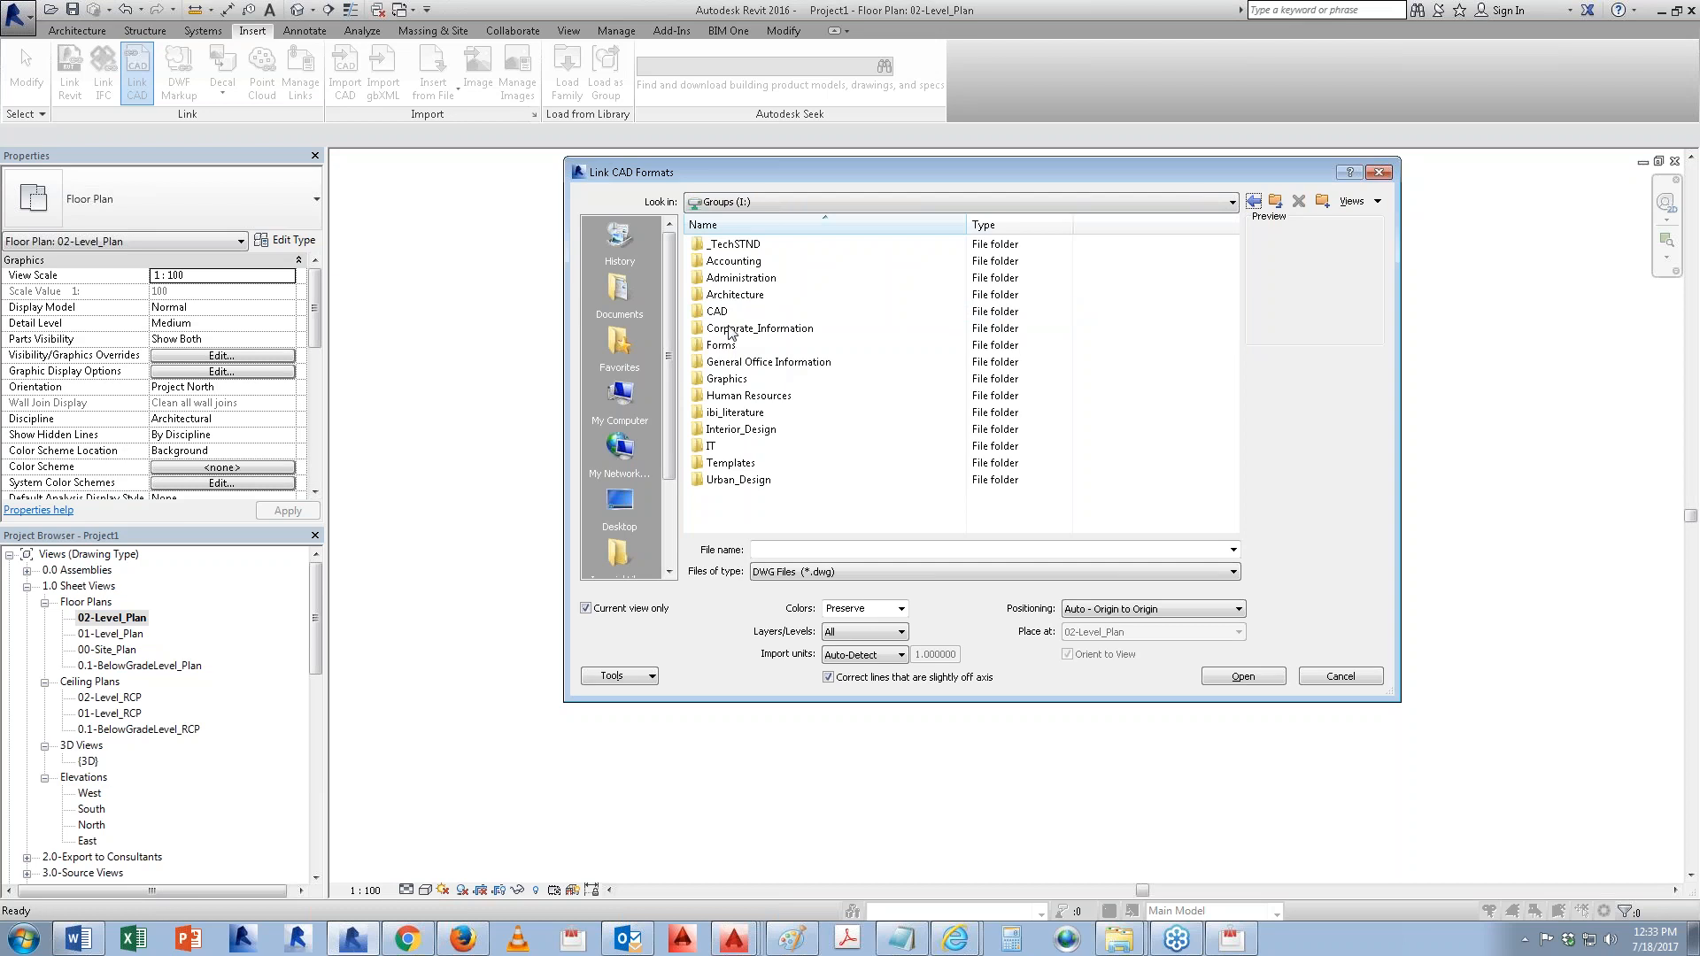
pyautogui.doubleClick(717, 310)
pyautogui.scroll(-1, 1231, 290)
pyautogui.click(738, 379)
pyautogui.doubleClick(737, 377)
pyautogui.moveTo(1233, 253); pyautogui.dragTo(1230, 510)
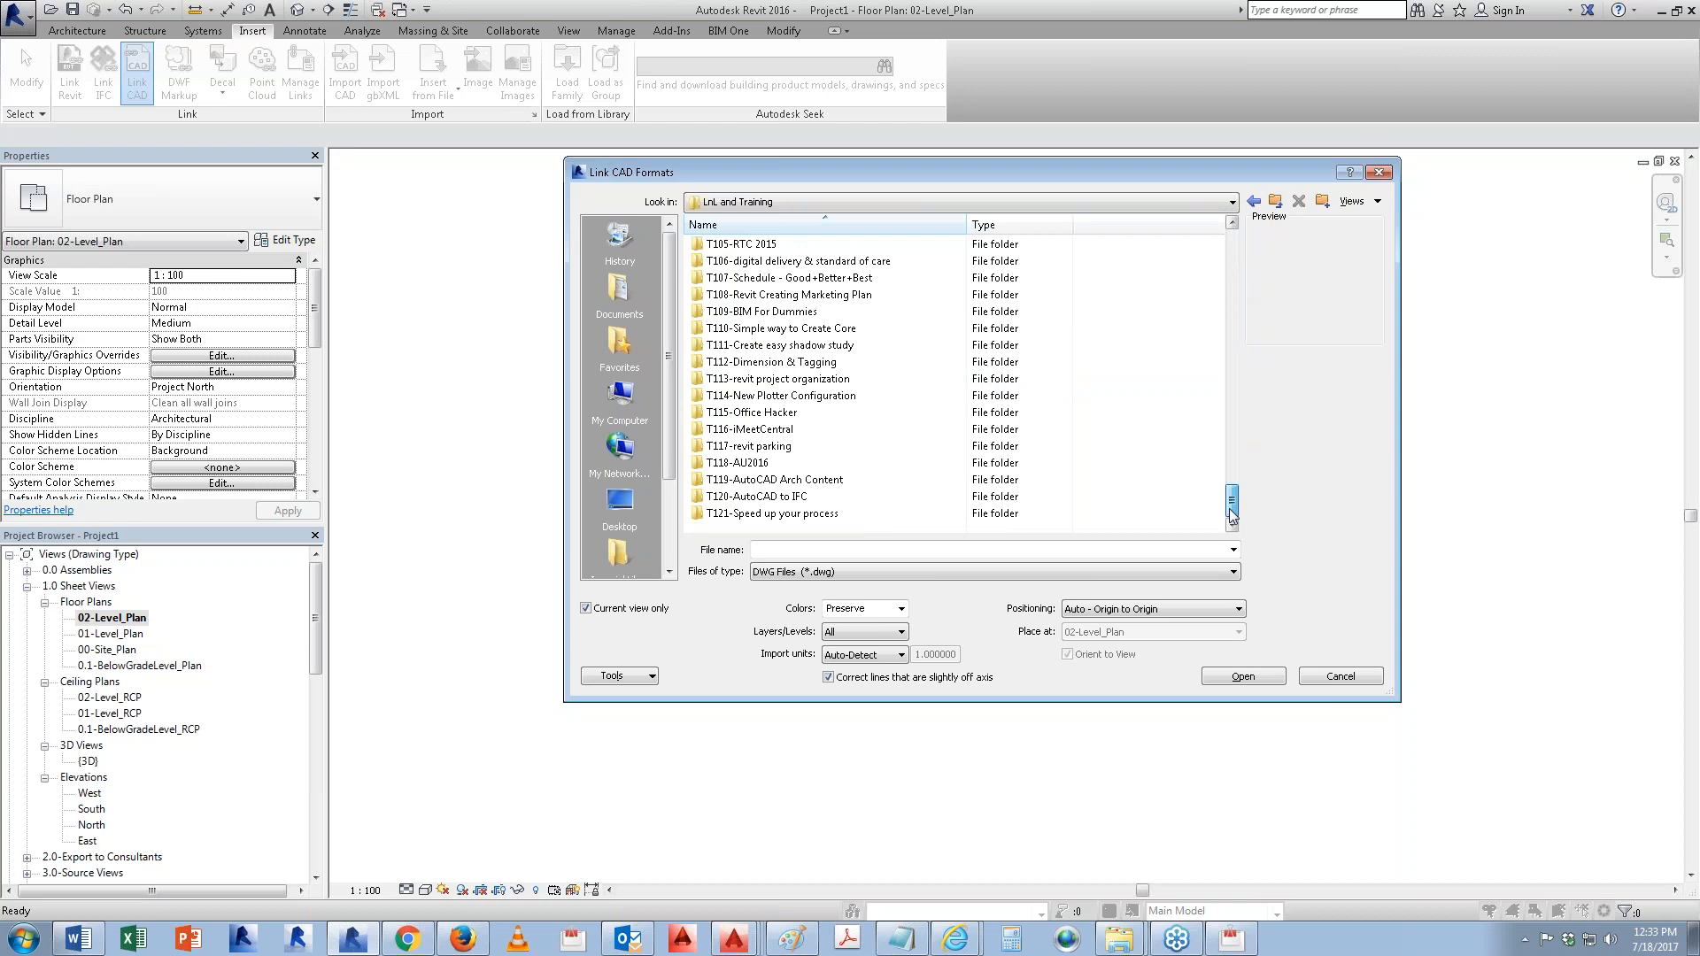
pyautogui.doubleClick(806, 513)
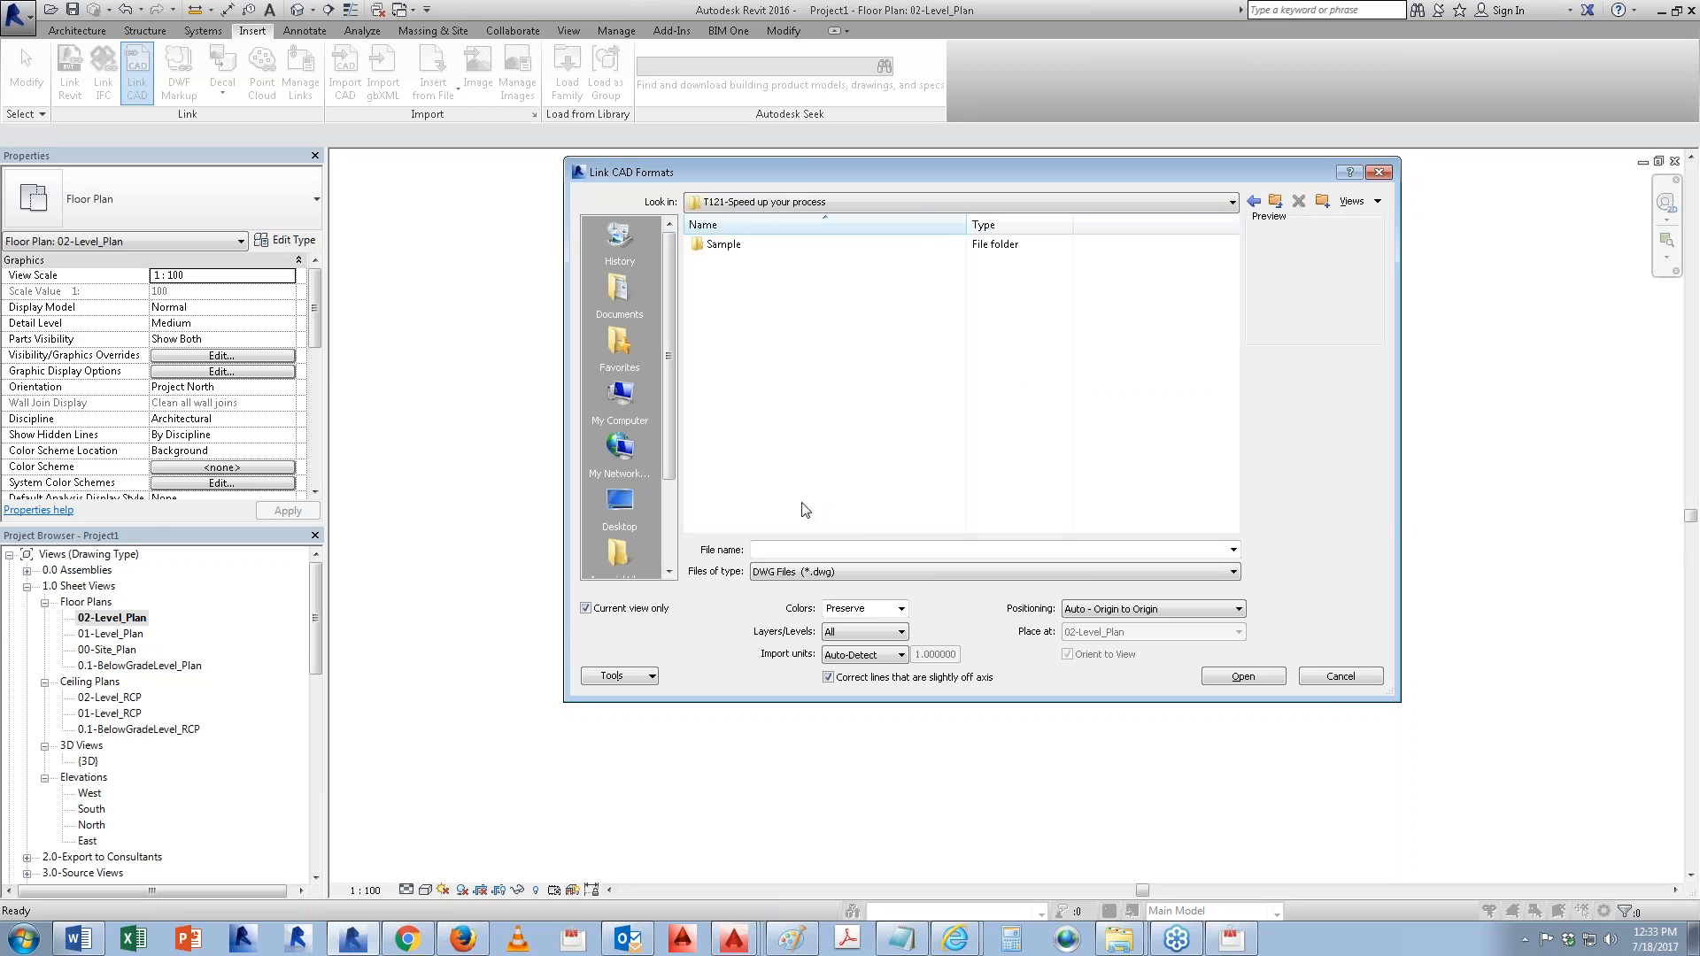
pyautogui.doubleClick(740, 250)
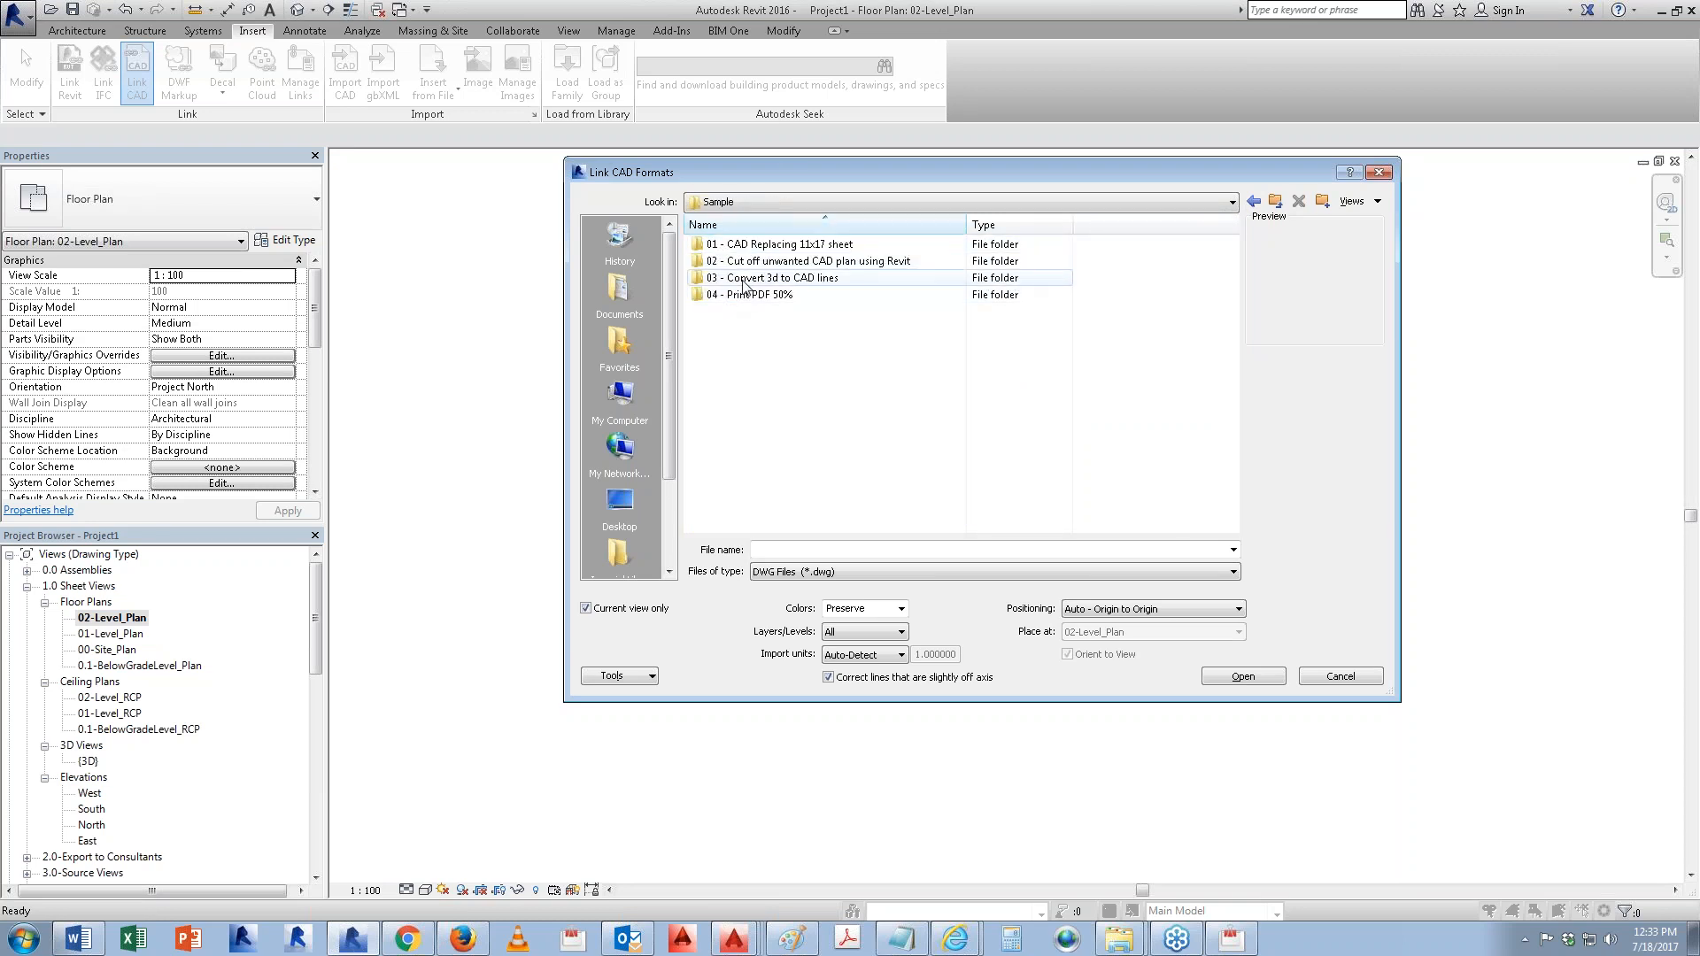
pyautogui.doubleClick(744, 264)
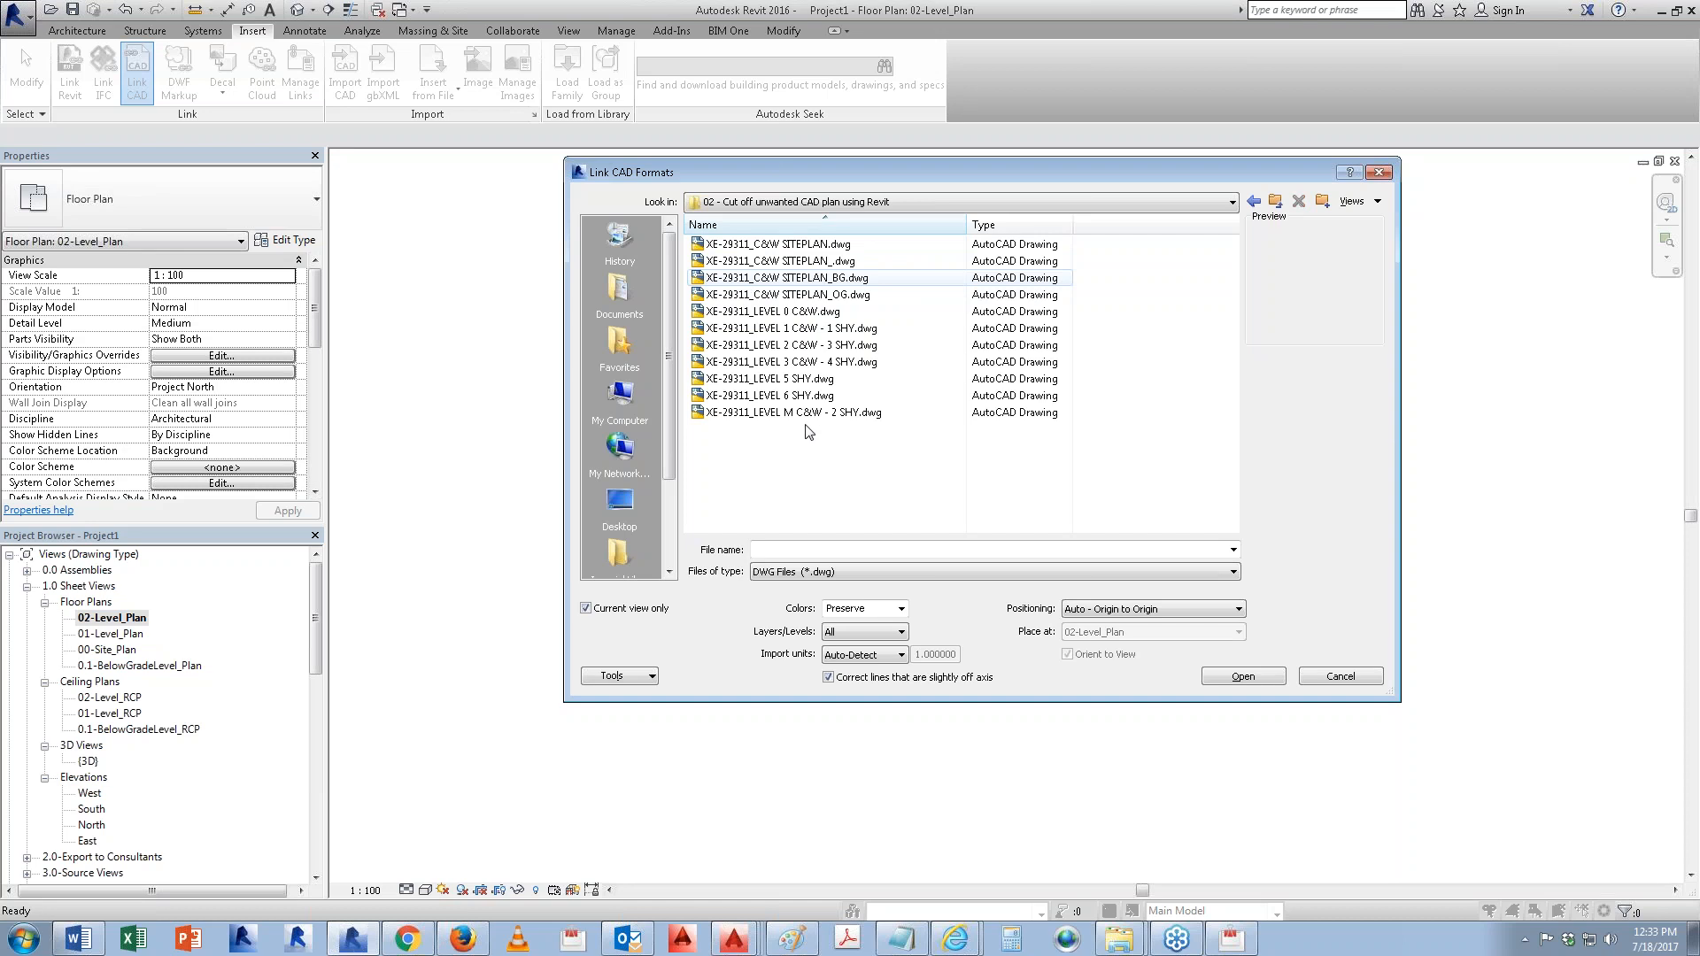
# Step: Show the Date modified and Size columns in the list of DWG files
pyautogui.rightClick(1125, 226)
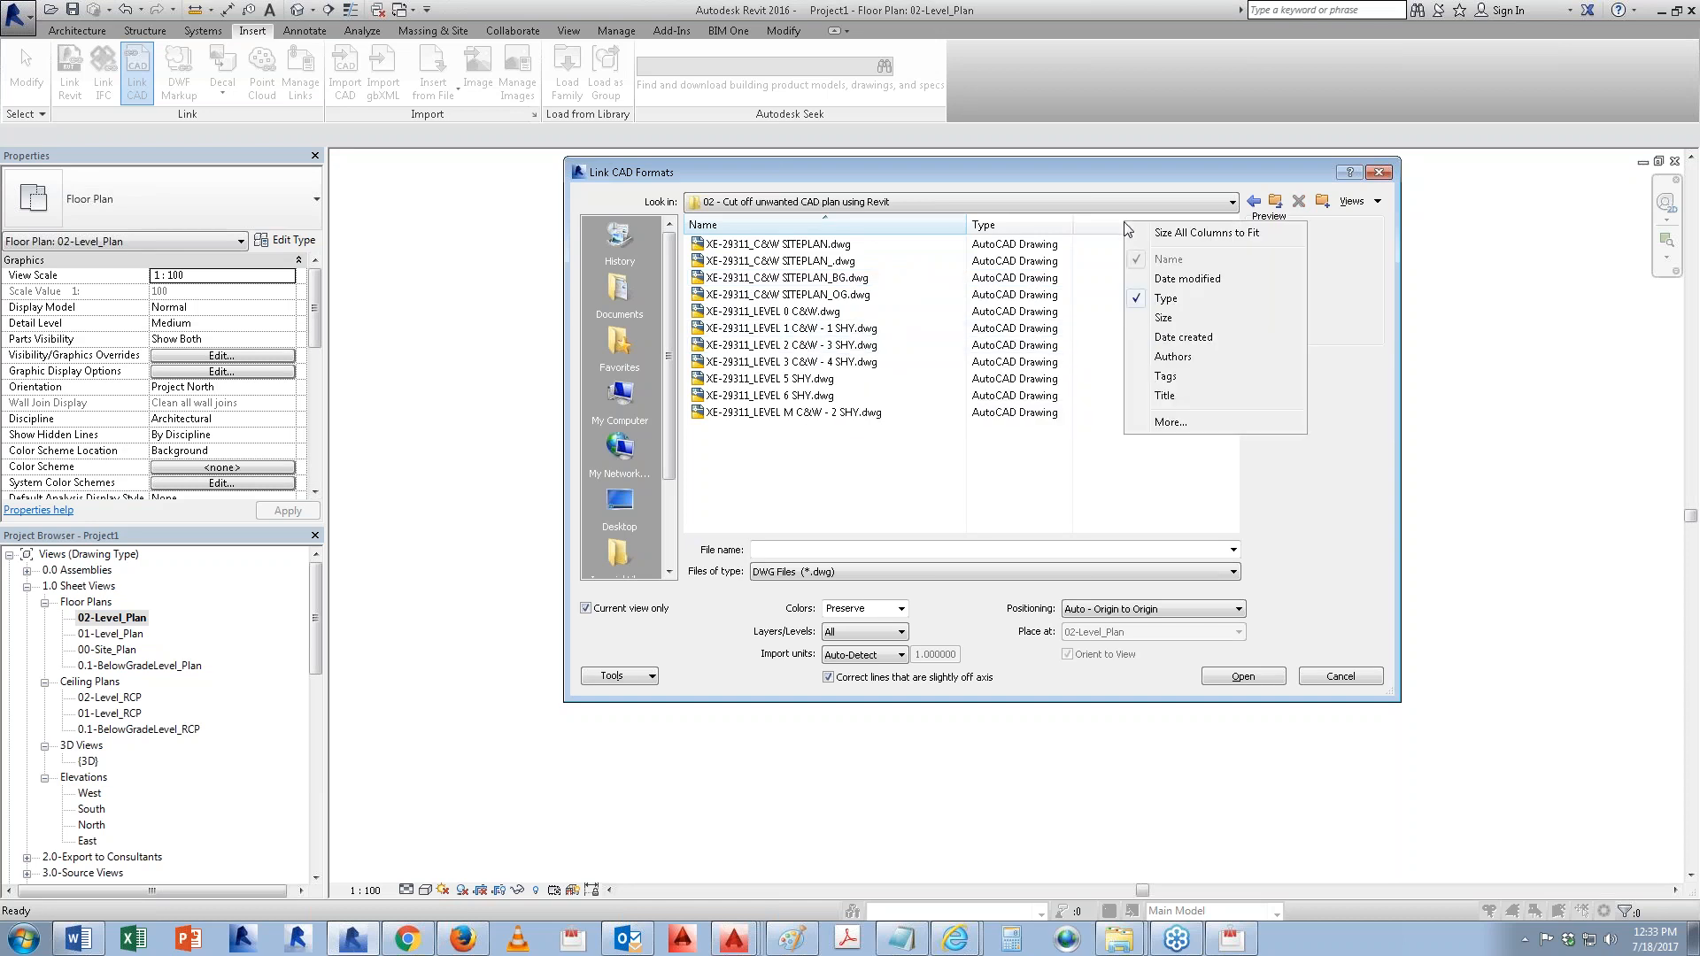
pyautogui.click(1188, 279)
pyautogui.rightClick(1081, 232)
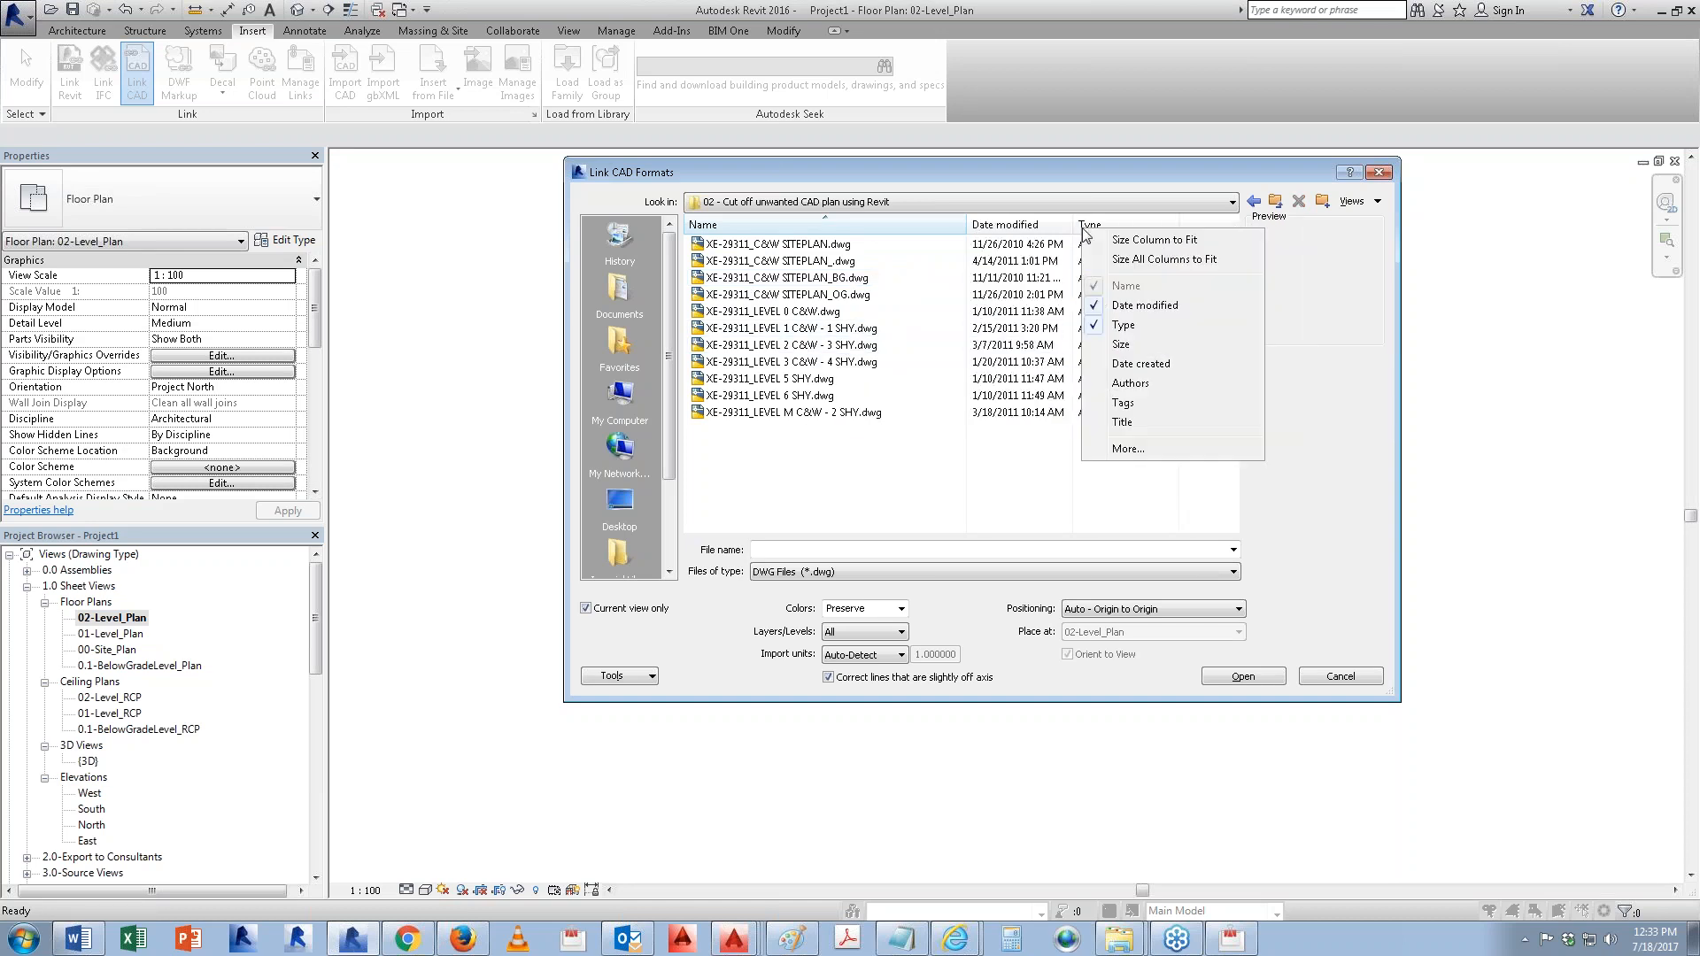
pyautogui.click(1137, 365)
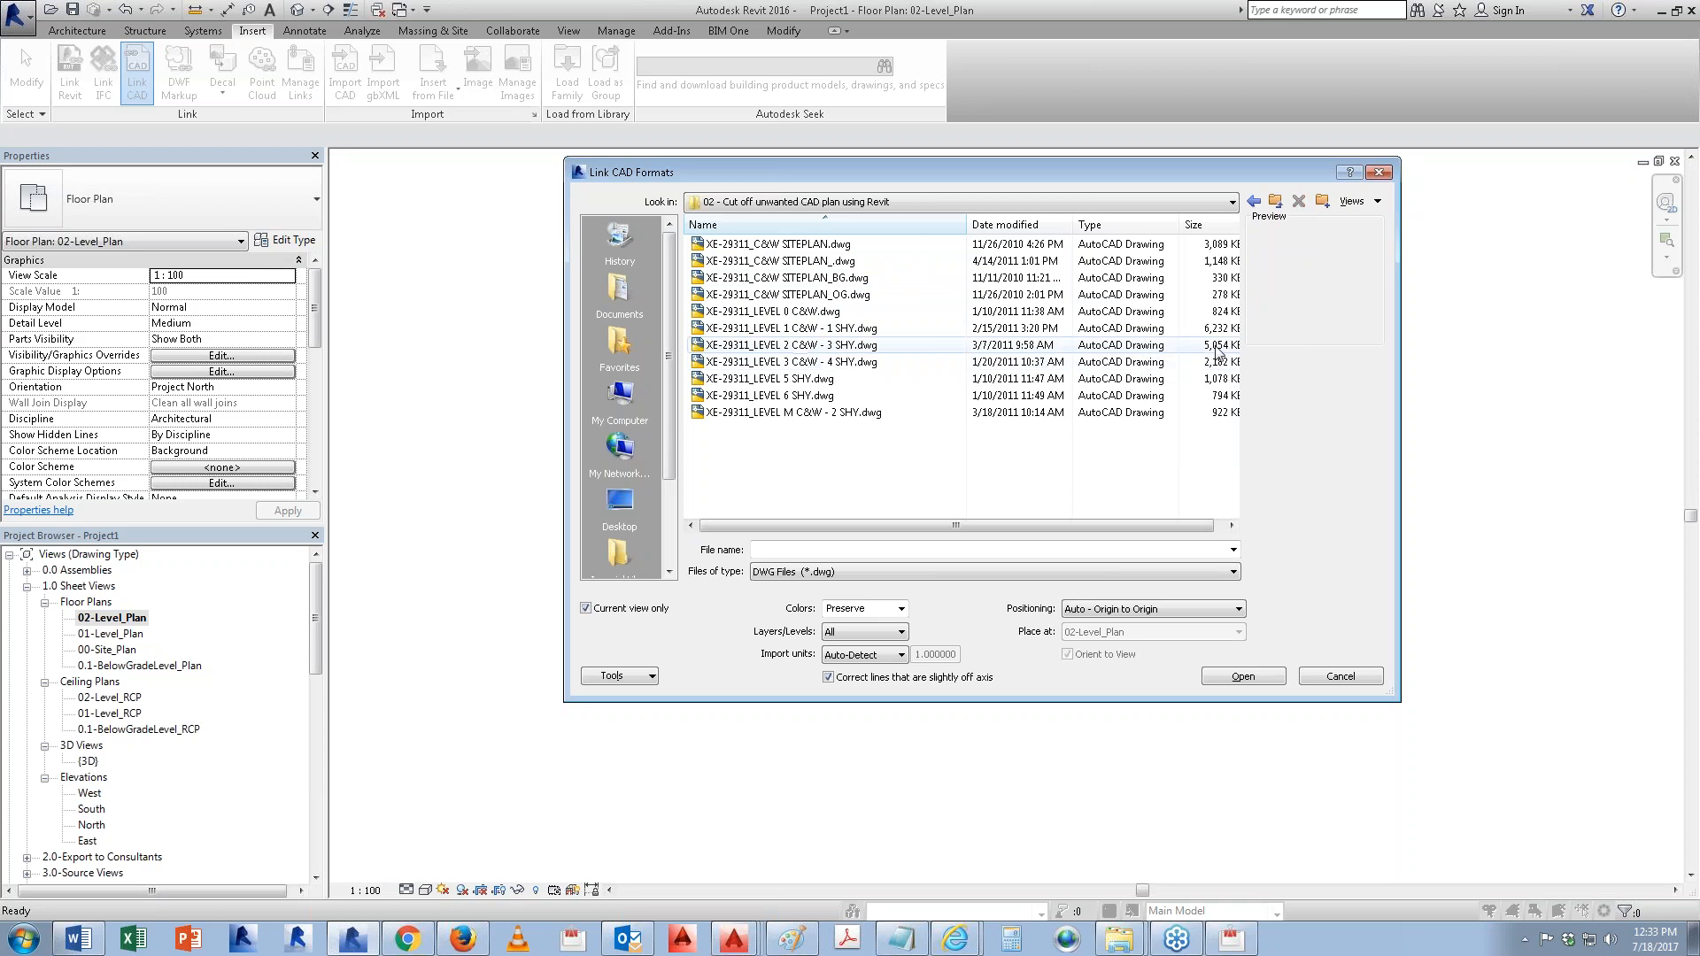
# Step: Link XE-29311_LEVEL 1 C&W - 1 SHY.dwg with all layers, auto-detected units and the correction of slightly off-axis lines turned off
pyautogui.click(1194, 330)
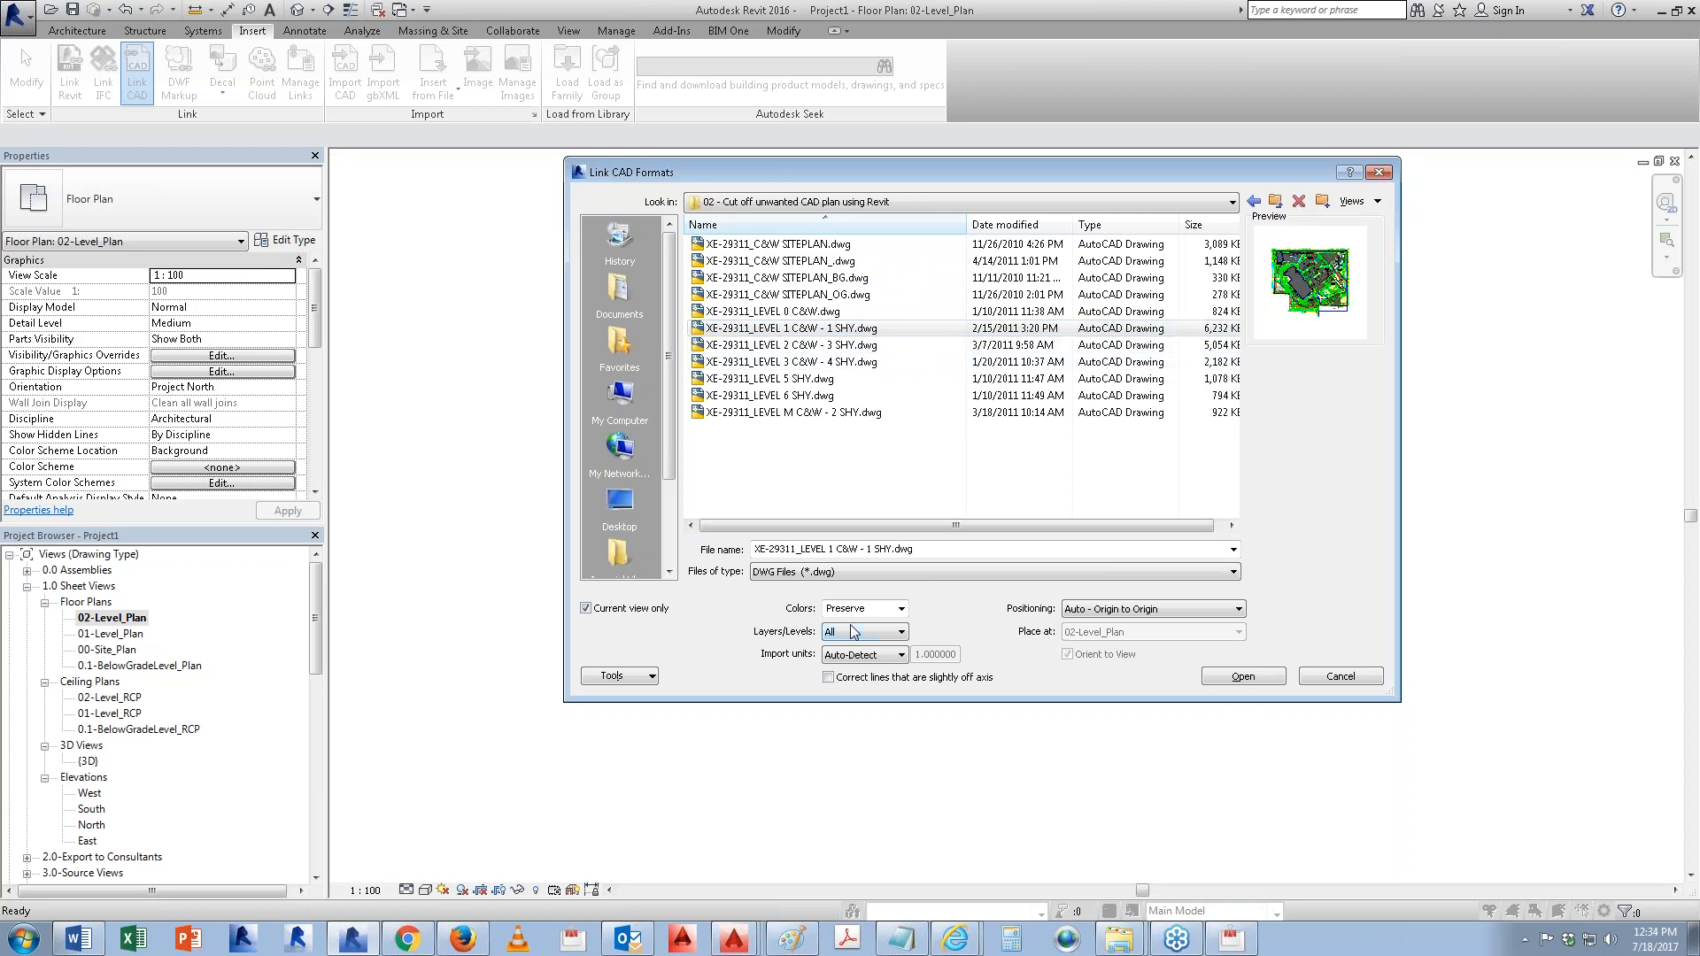
pyautogui.click(829, 677)
pyautogui.click(863, 631)
pyautogui.click(851, 654)
pyautogui.click(1217, 676)
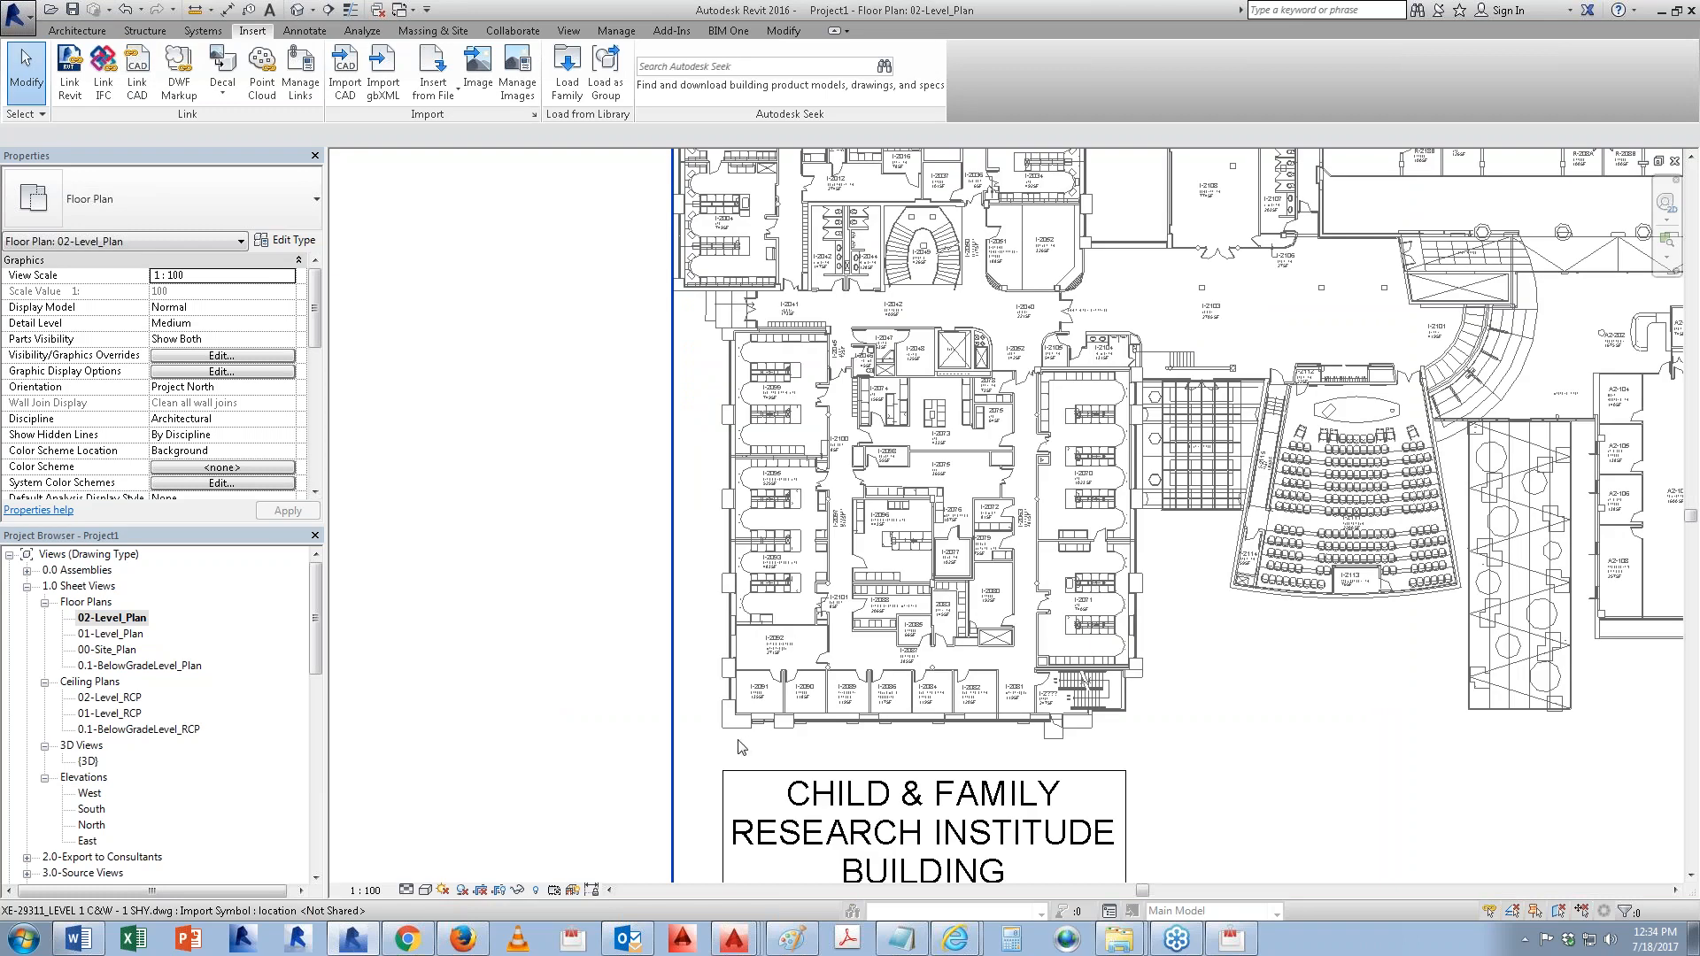
# Step: Examine the linked CAD plan and its extent within the 02-Level_Plan view
pyautogui.scroll(-8, 742, 748)
pyautogui.moveTo(1163, 801); pyautogui.dragTo(925, 385, button='middle')
pyautogui.scroll(-1, 850, 571)
pyautogui.scroll(2, 803, 599)
pyautogui.scroll(2, 808, 588)
pyautogui.scroll(1, 896, 522)
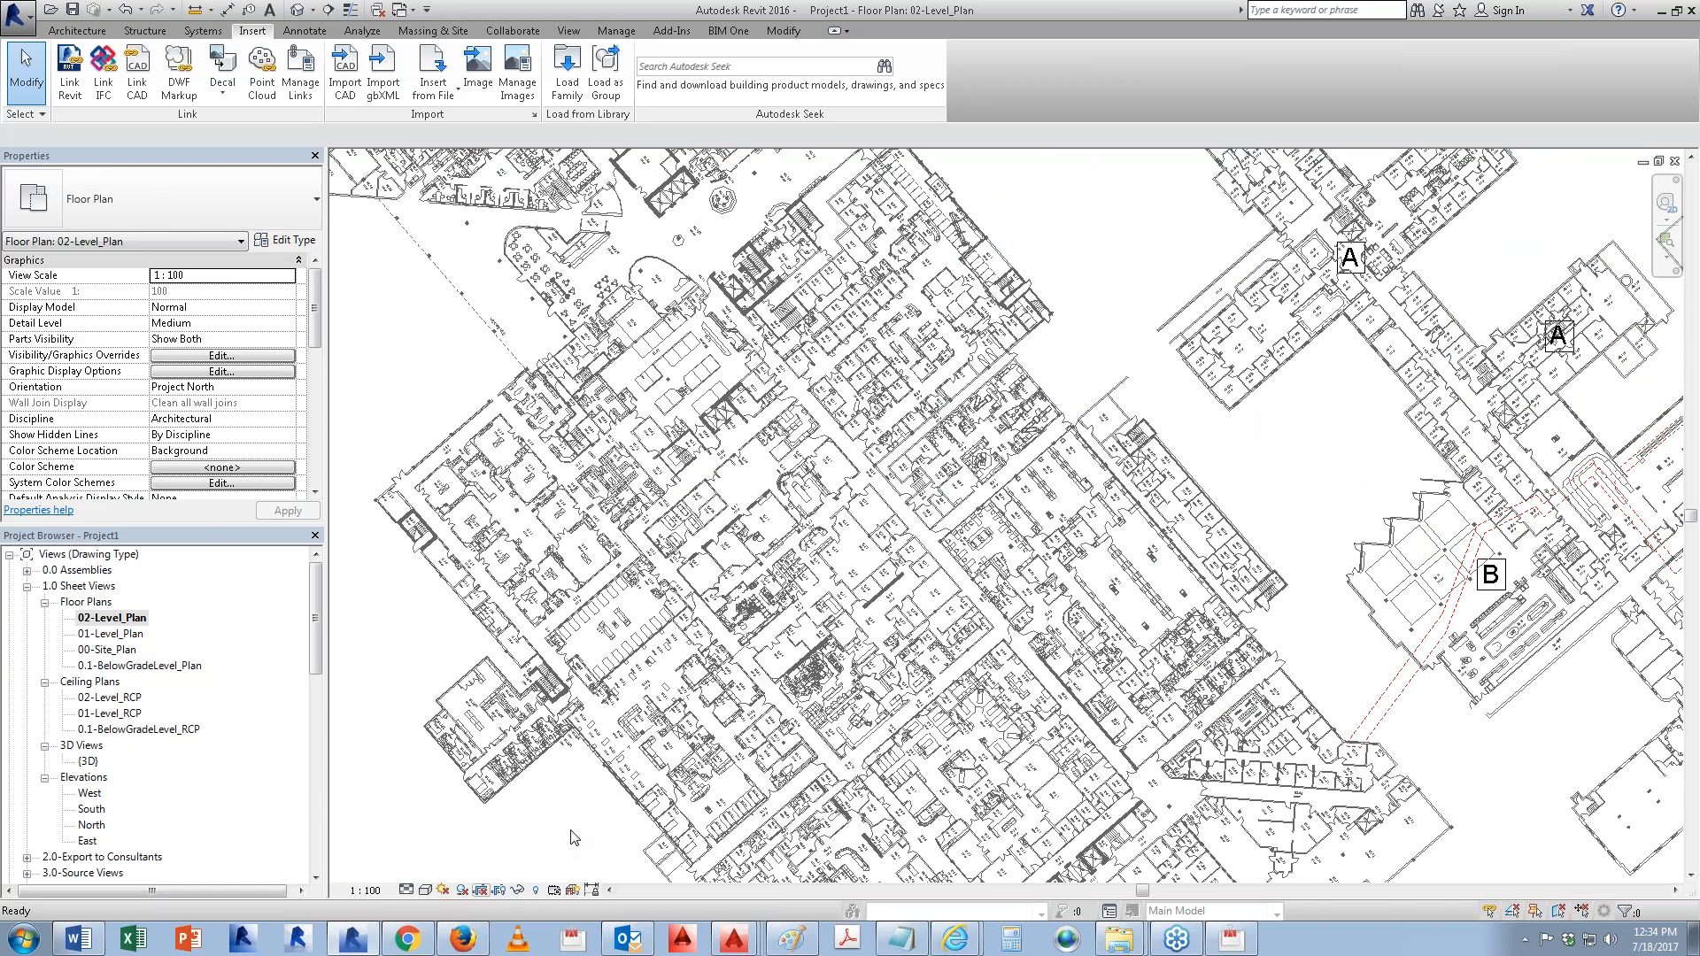
pyautogui.scroll(-3, 683, 770)
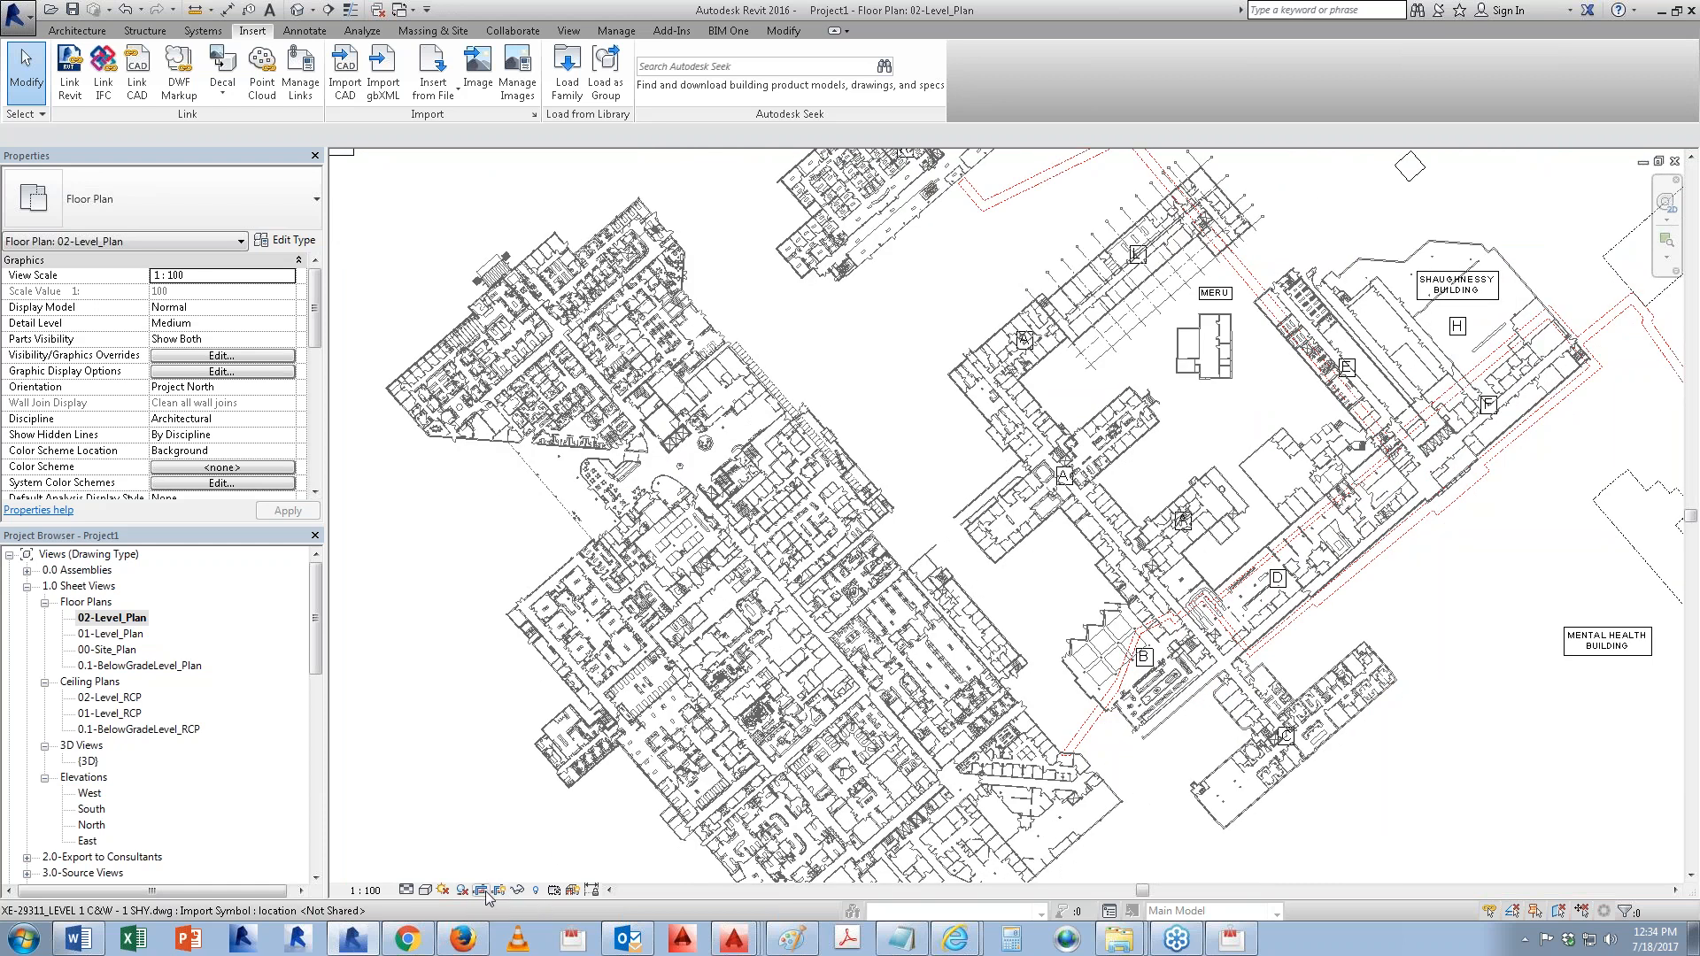
pyautogui.scroll(-2, 871, 674)
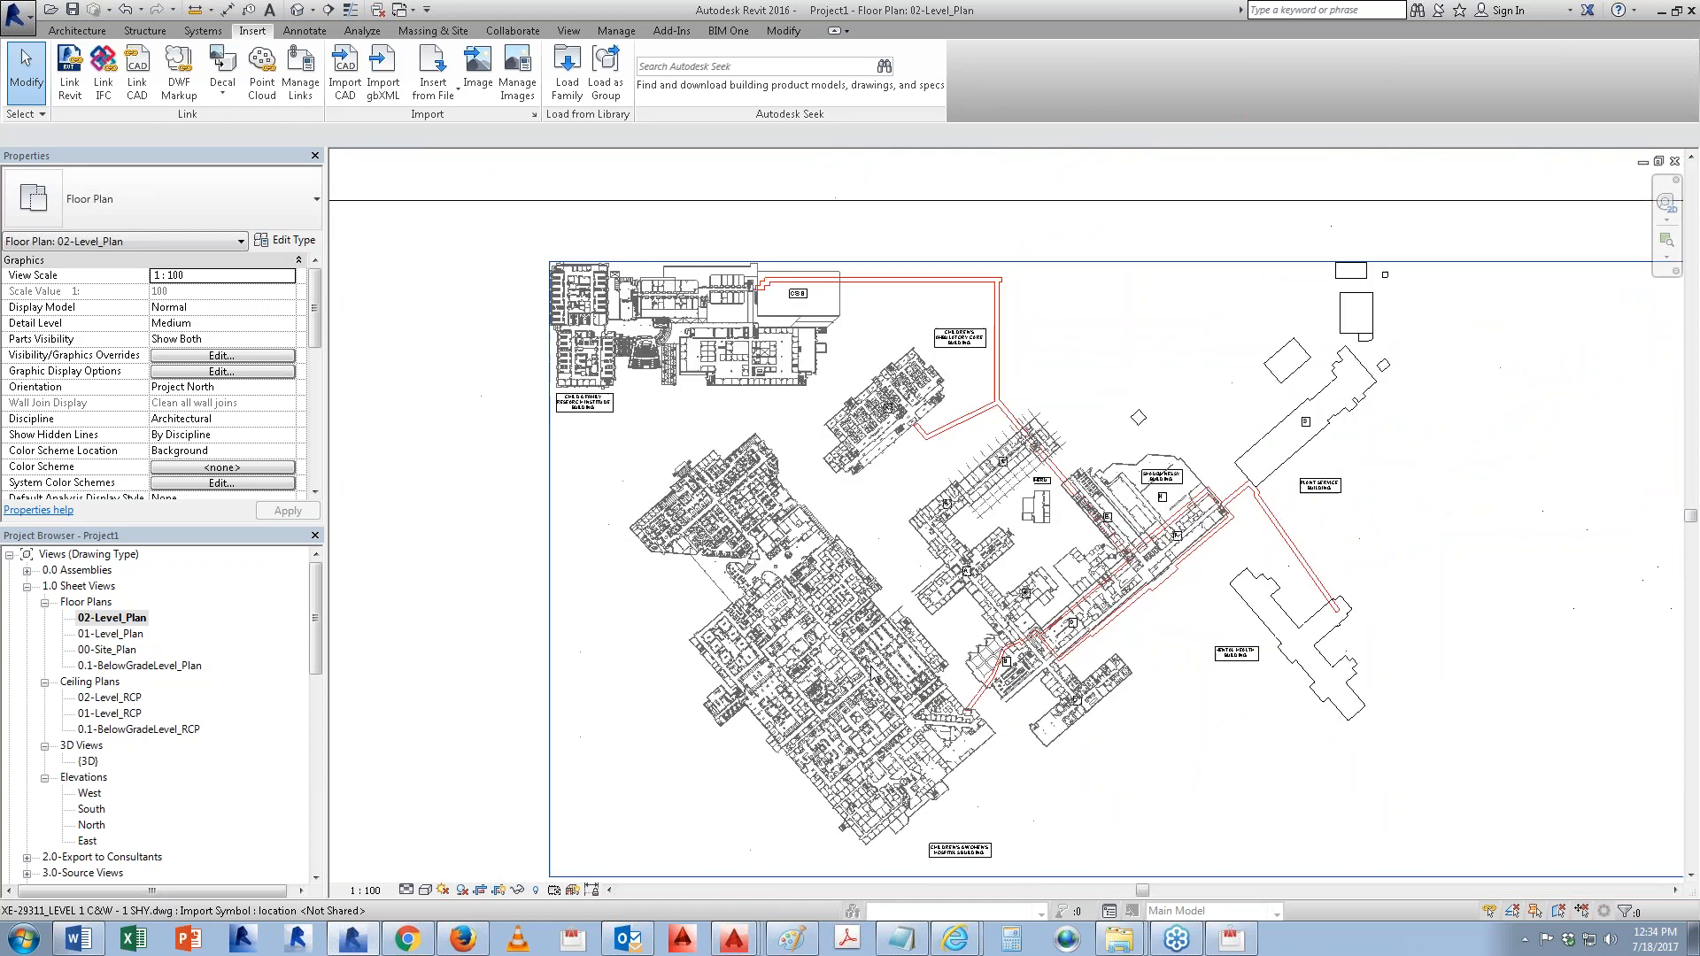
pyautogui.scroll(-1, 871, 674)
# Step: Pull the left and right edges of the view's crop region inward onto the large building of the linked plan
pyautogui.click(1014, 845)
pyautogui.scroll(-2, 876, 574)
pyautogui.moveTo(597, 588); pyautogui.dragTo(842, 588)
pyautogui.scroll(-2, 539, 569)
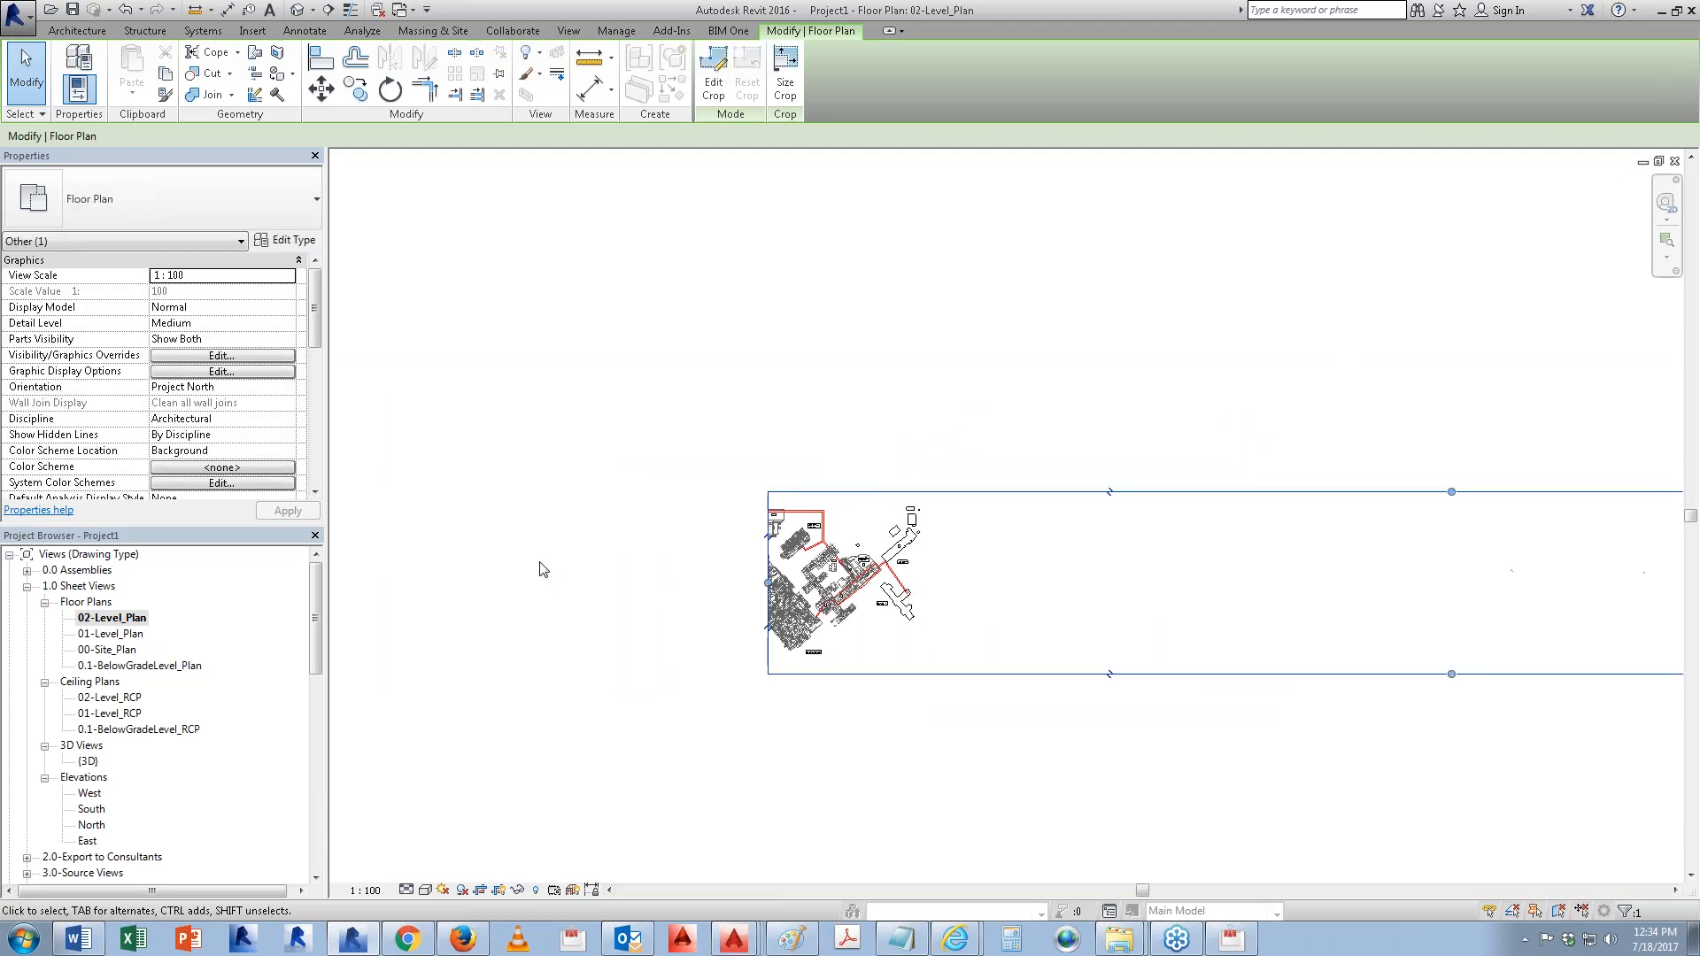
pyautogui.moveTo(1525, 617); pyautogui.dragTo(1236, 596, button='middle')
pyautogui.scroll(-1, 1226, 591)
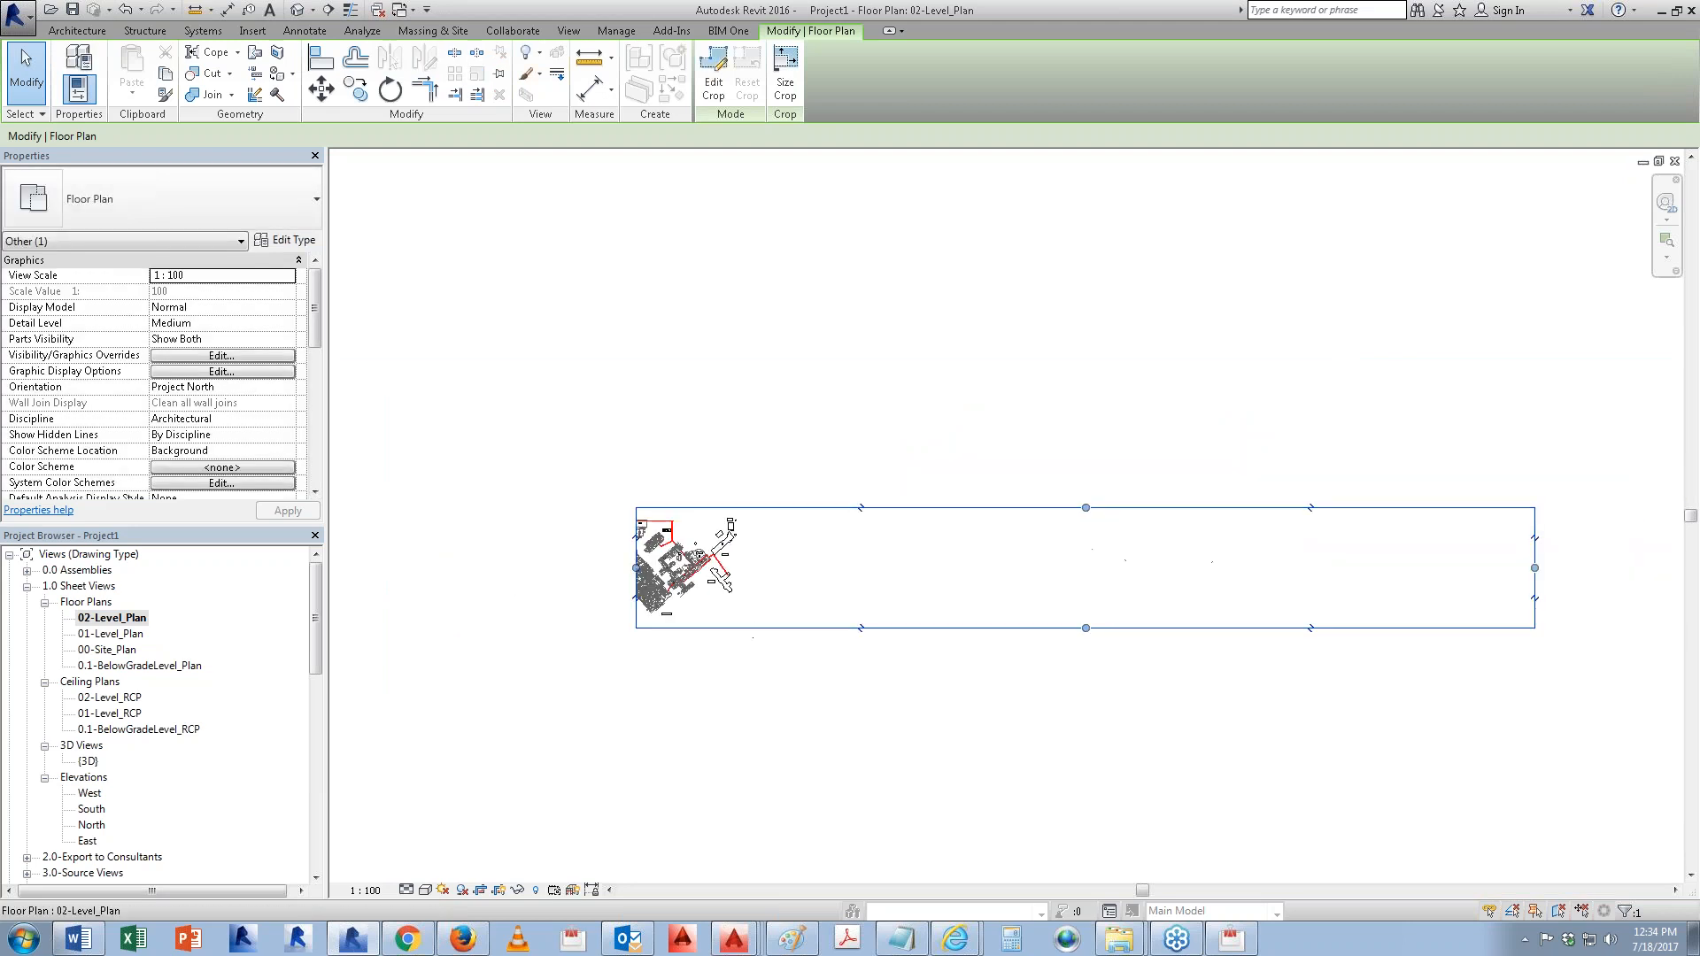
pyautogui.moveTo(1538, 573); pyautogui.dragTo(658, 567)
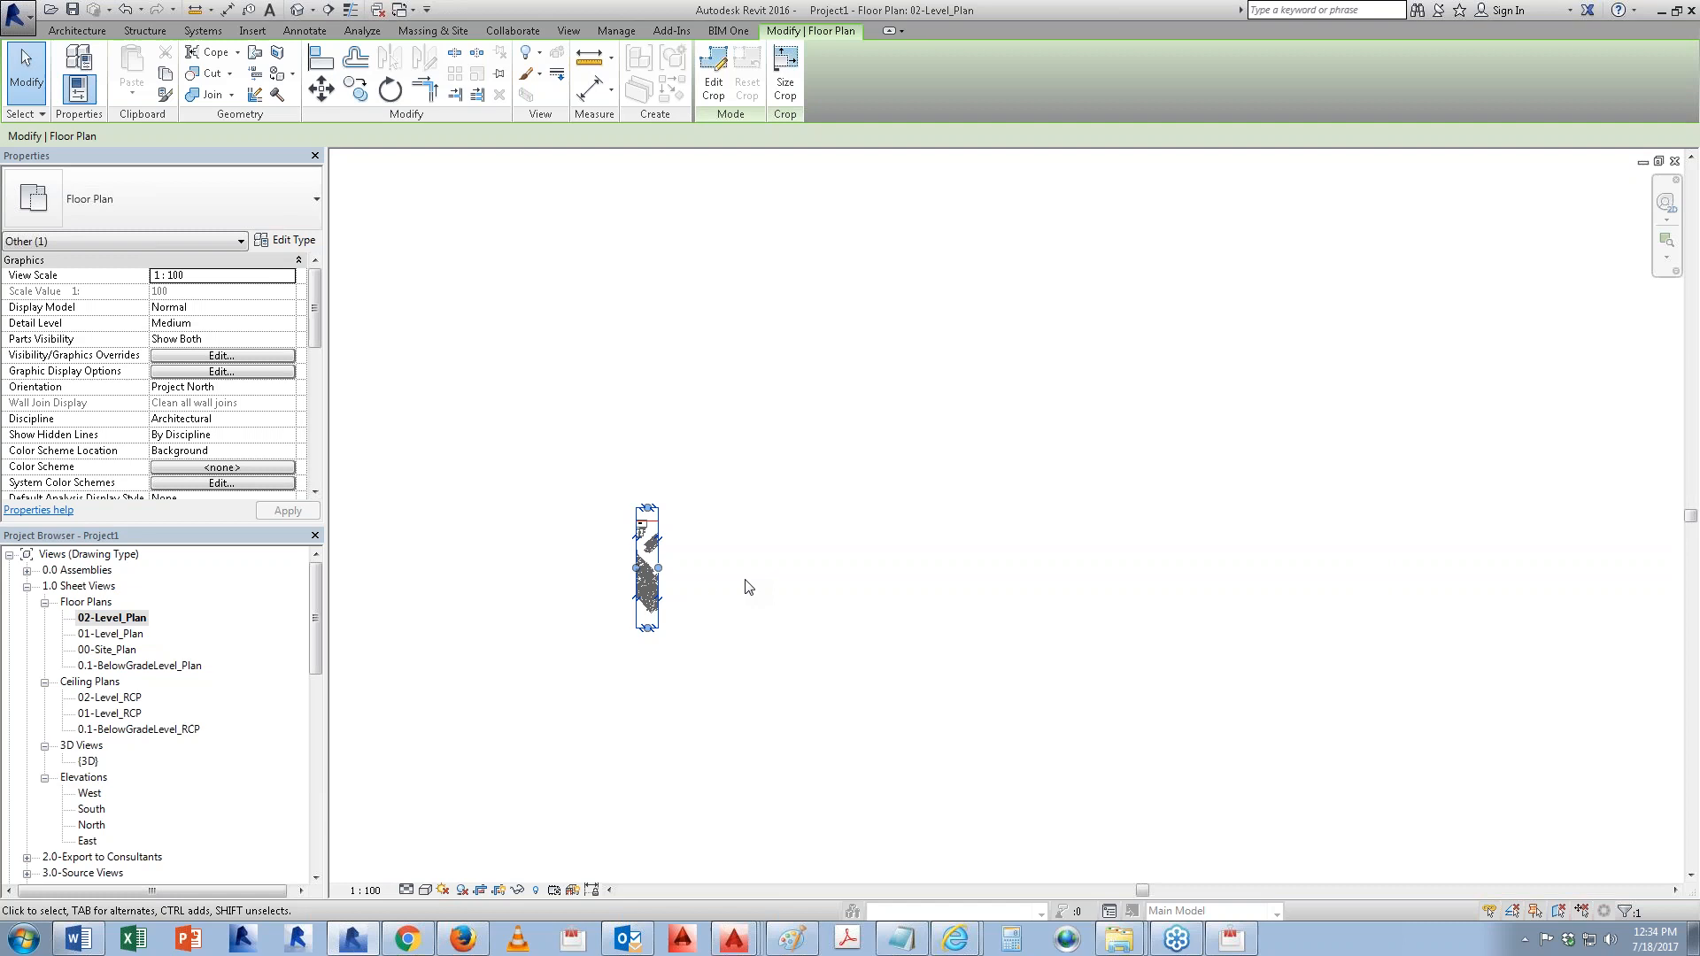
# Step: Pull the lower and upper edges of the crop region inward so it frames only the middle of the large building
pyautogui.scroll(5, 638, 600)
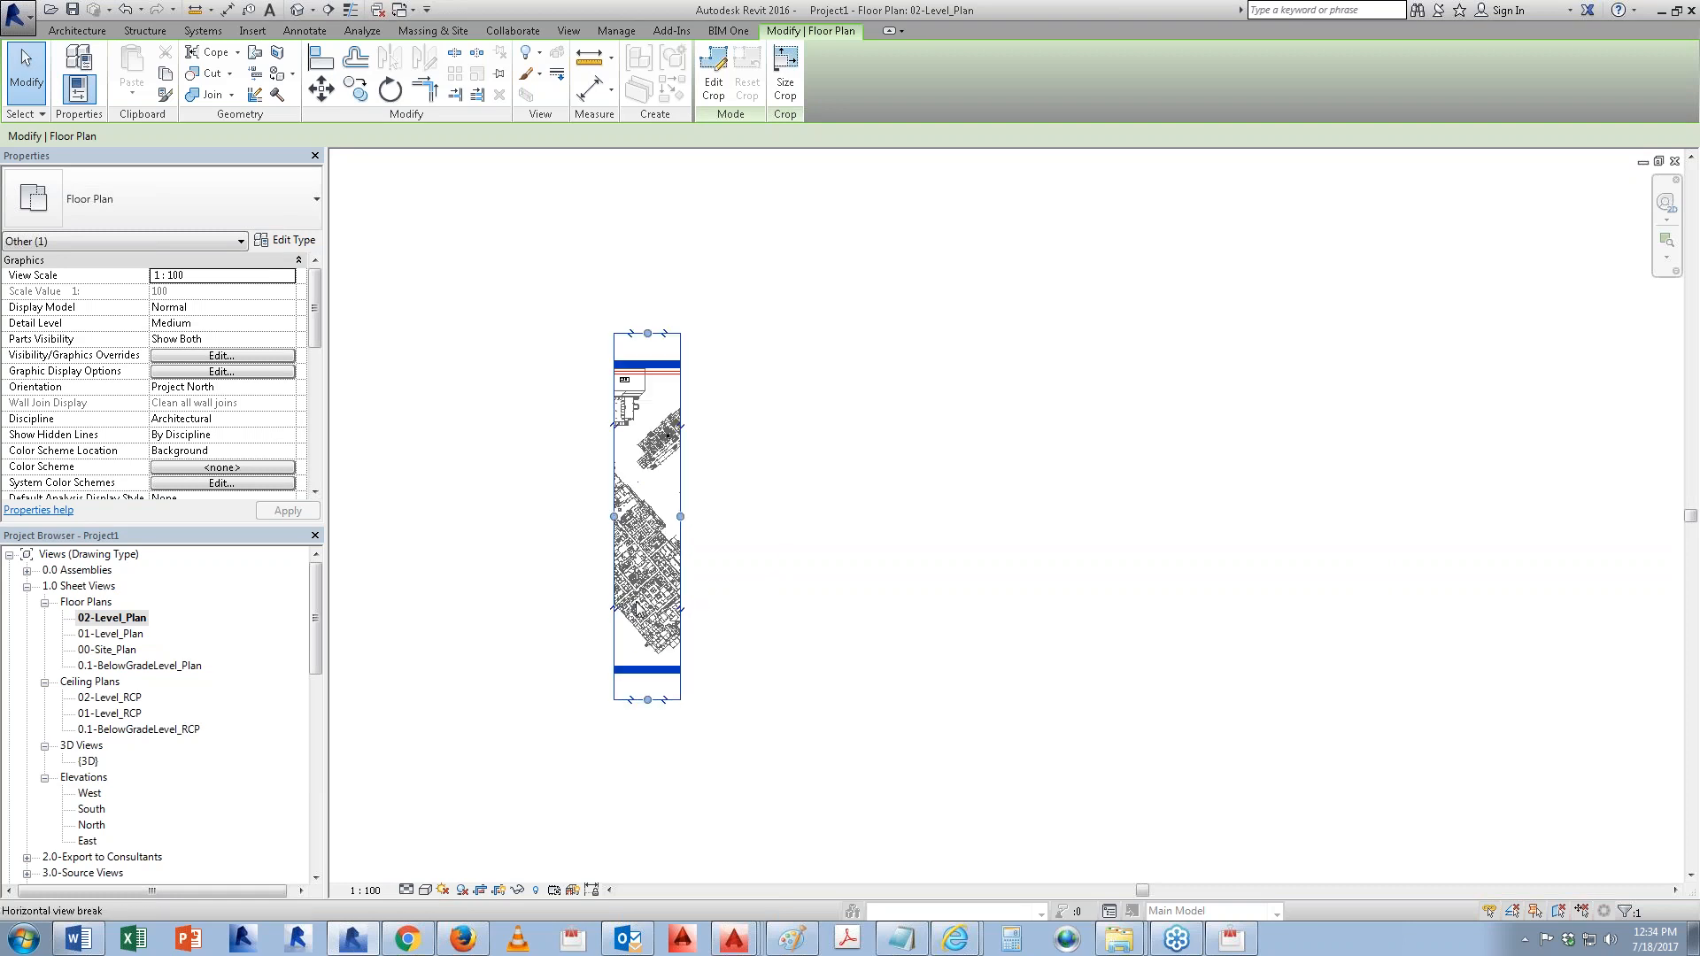
pyautogui.moveTo(649, 713); pyautogui.dragTo(647, 598)
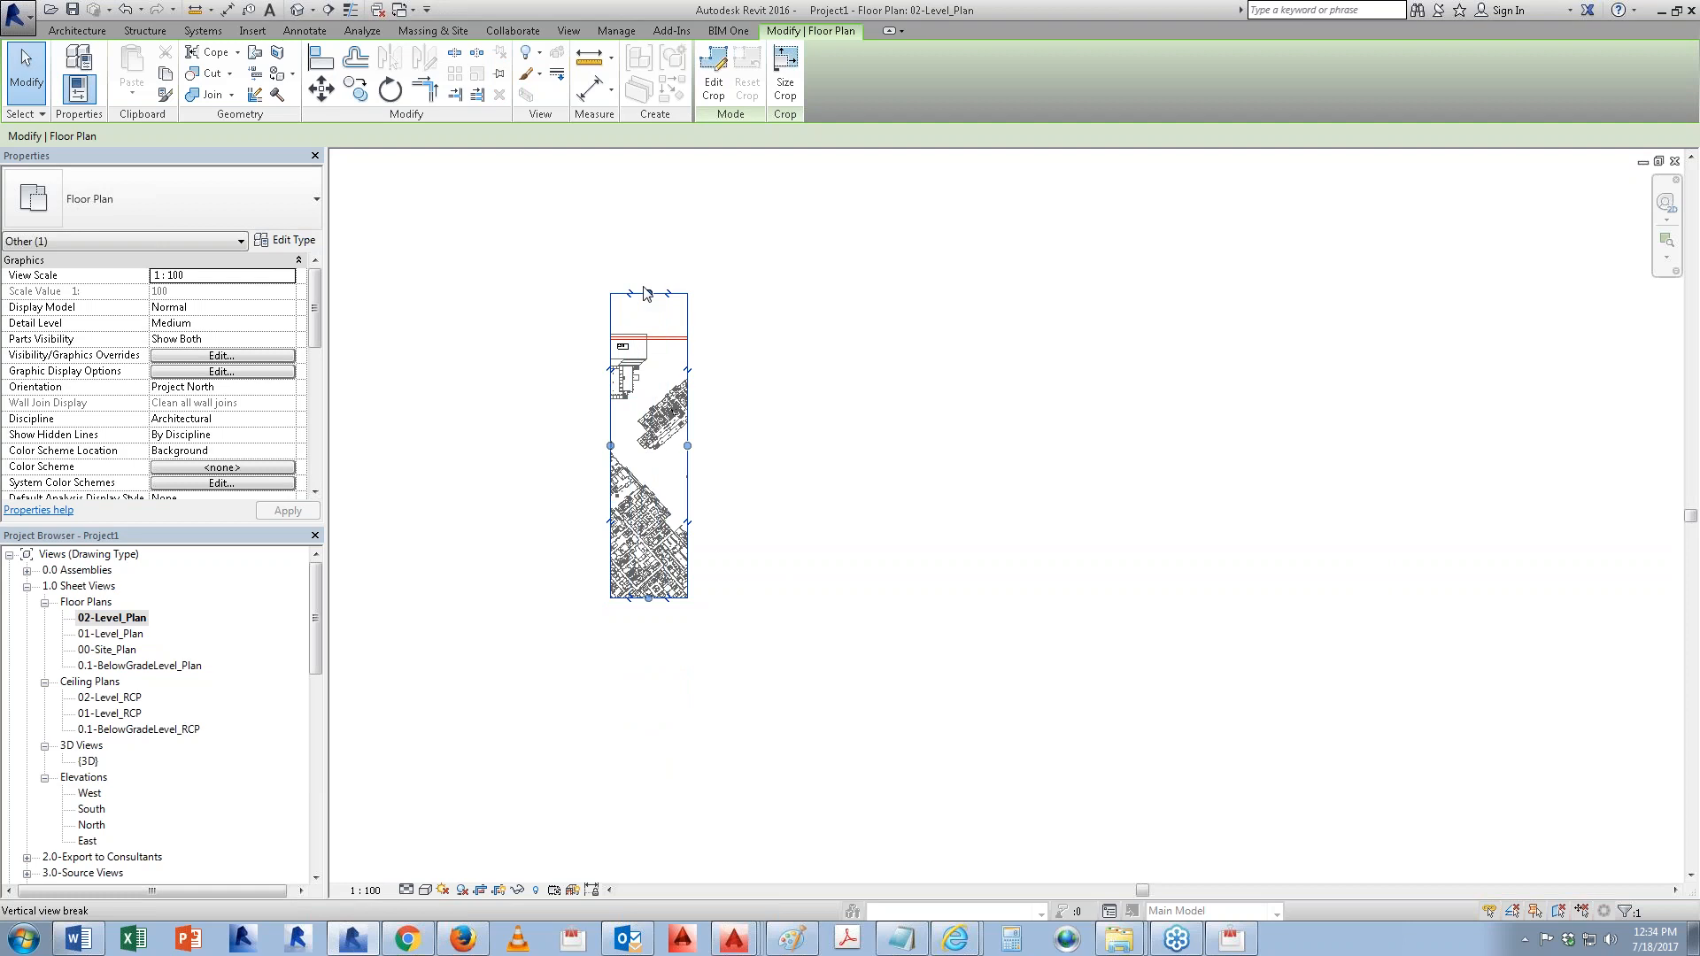
pyautogui.moveTo(648, 293); pyautogui.dragTo(652, 522)
pyautogui.scroll(4, 618, 598)
pyautogui.scroll(1, 553, 540)
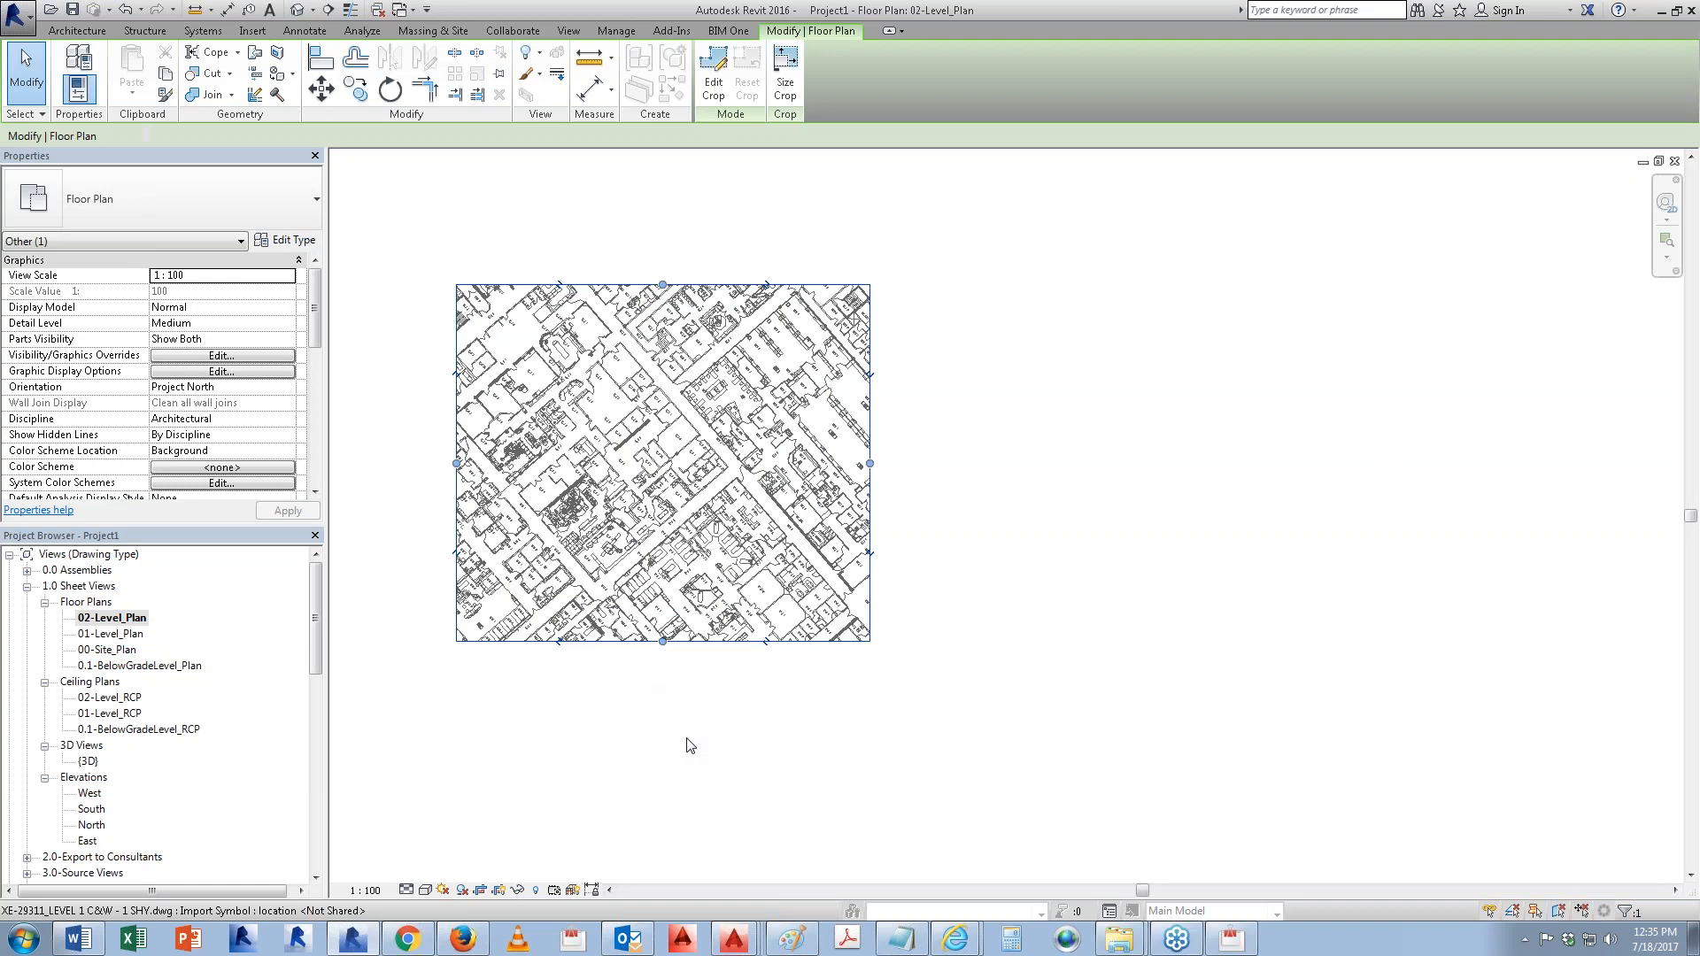
pyautogui.click(736, 737)
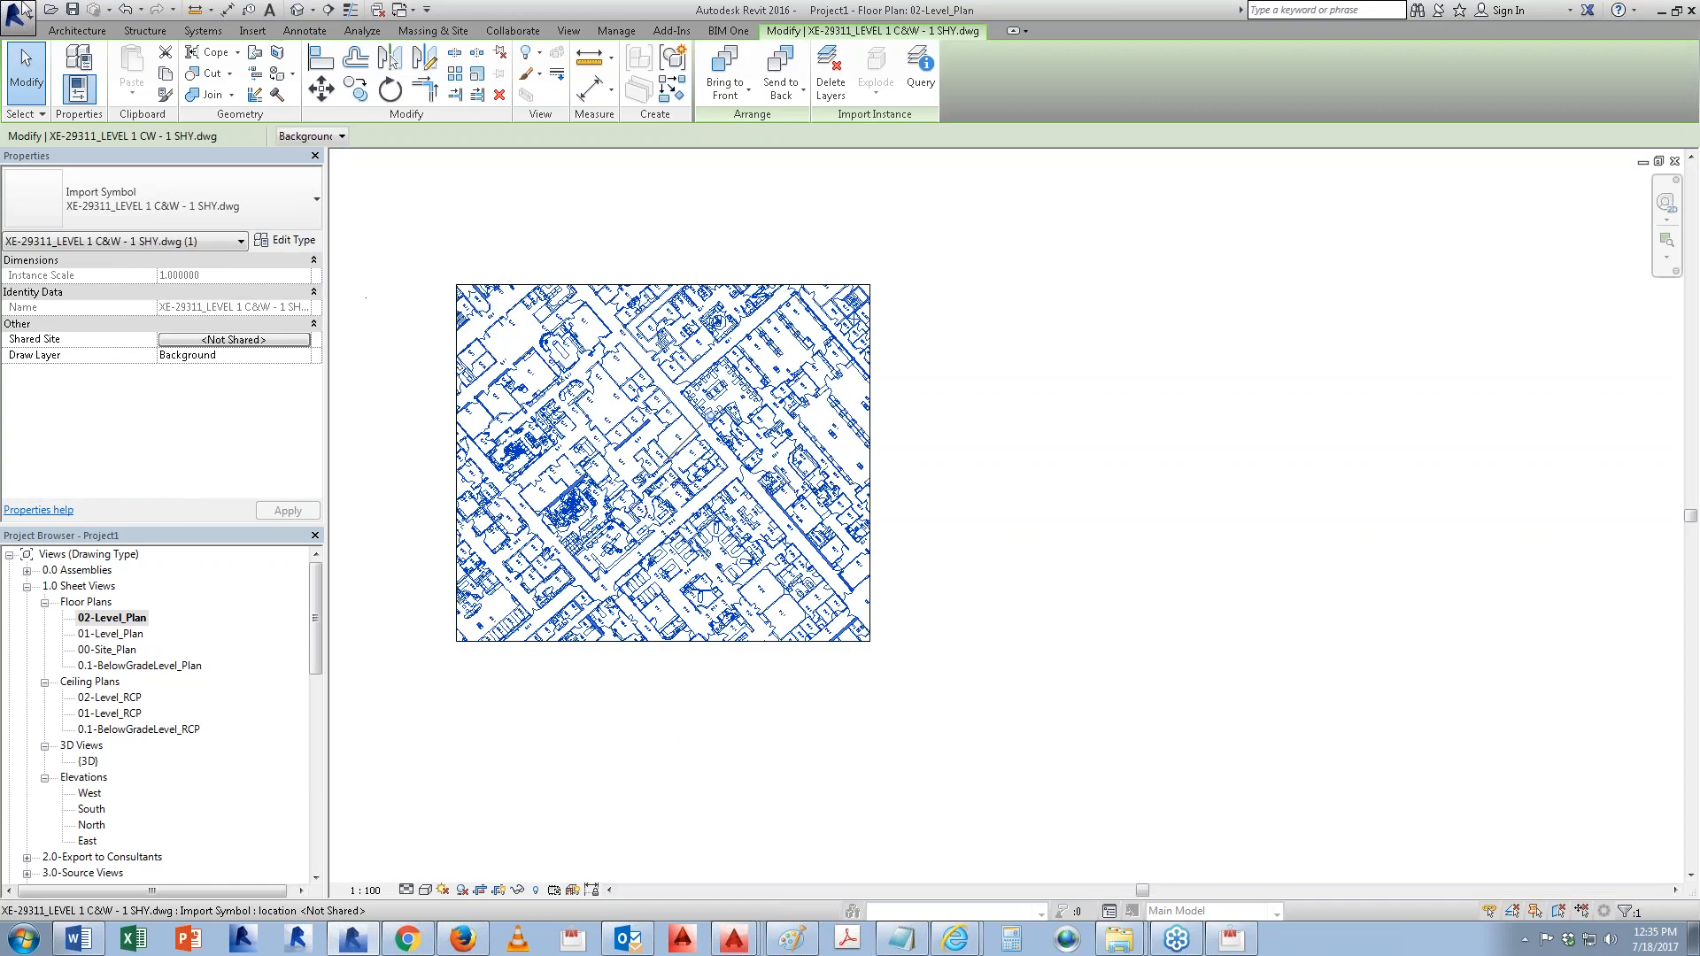
# Step: Export the current view as AutoCAD 2013 DWG named Project1 - Floor Plan - 02-Level_Plan, without exporting views and links as external references
pyautogui.click(10, 18)
pyautogui.moveTo(63, 265)
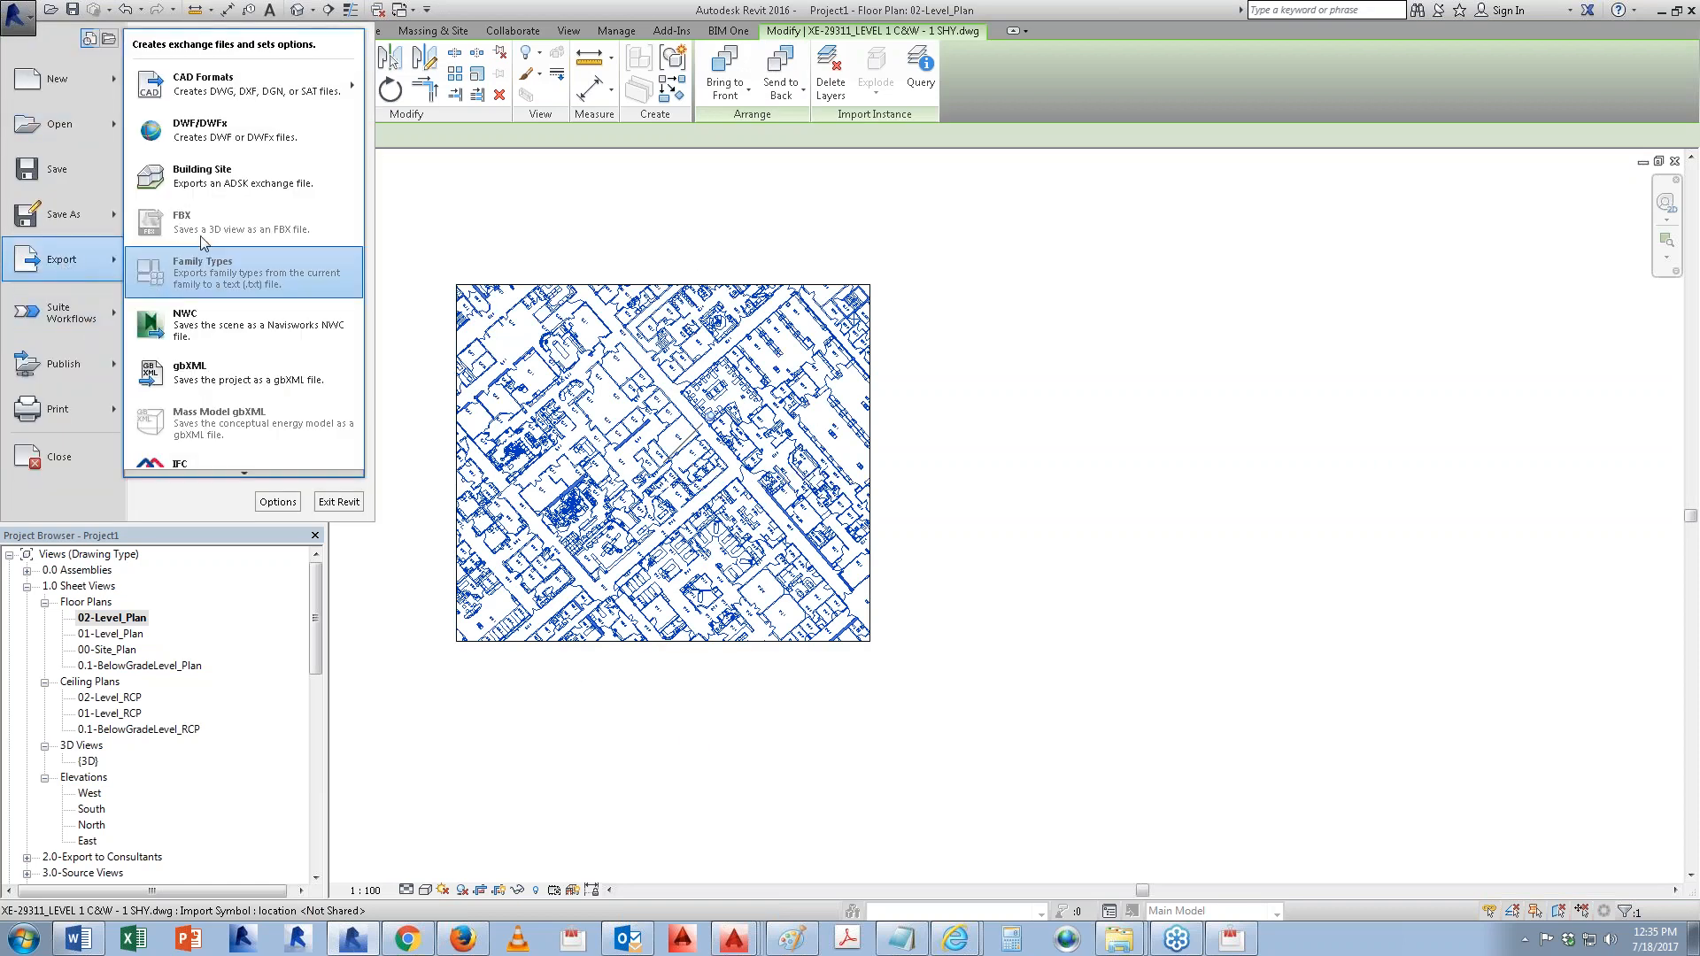
pyautogui.moveTo(221, 85)
pyautogui.click(403, 75)
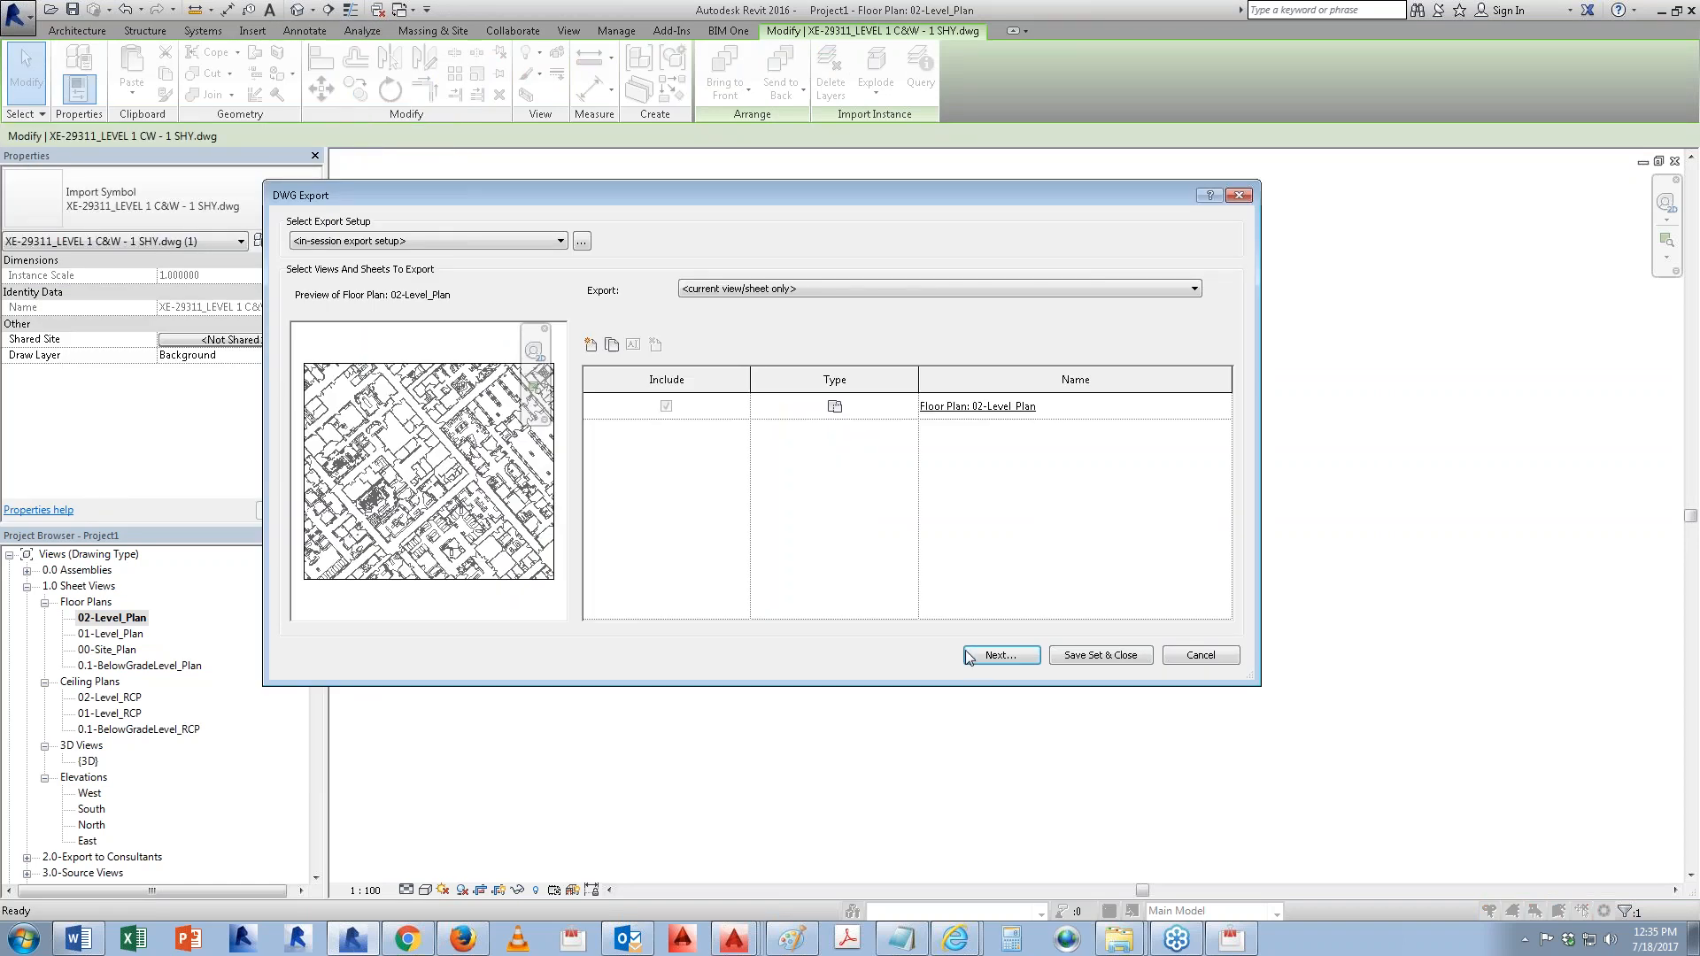
pyautogui.click(998, 657)
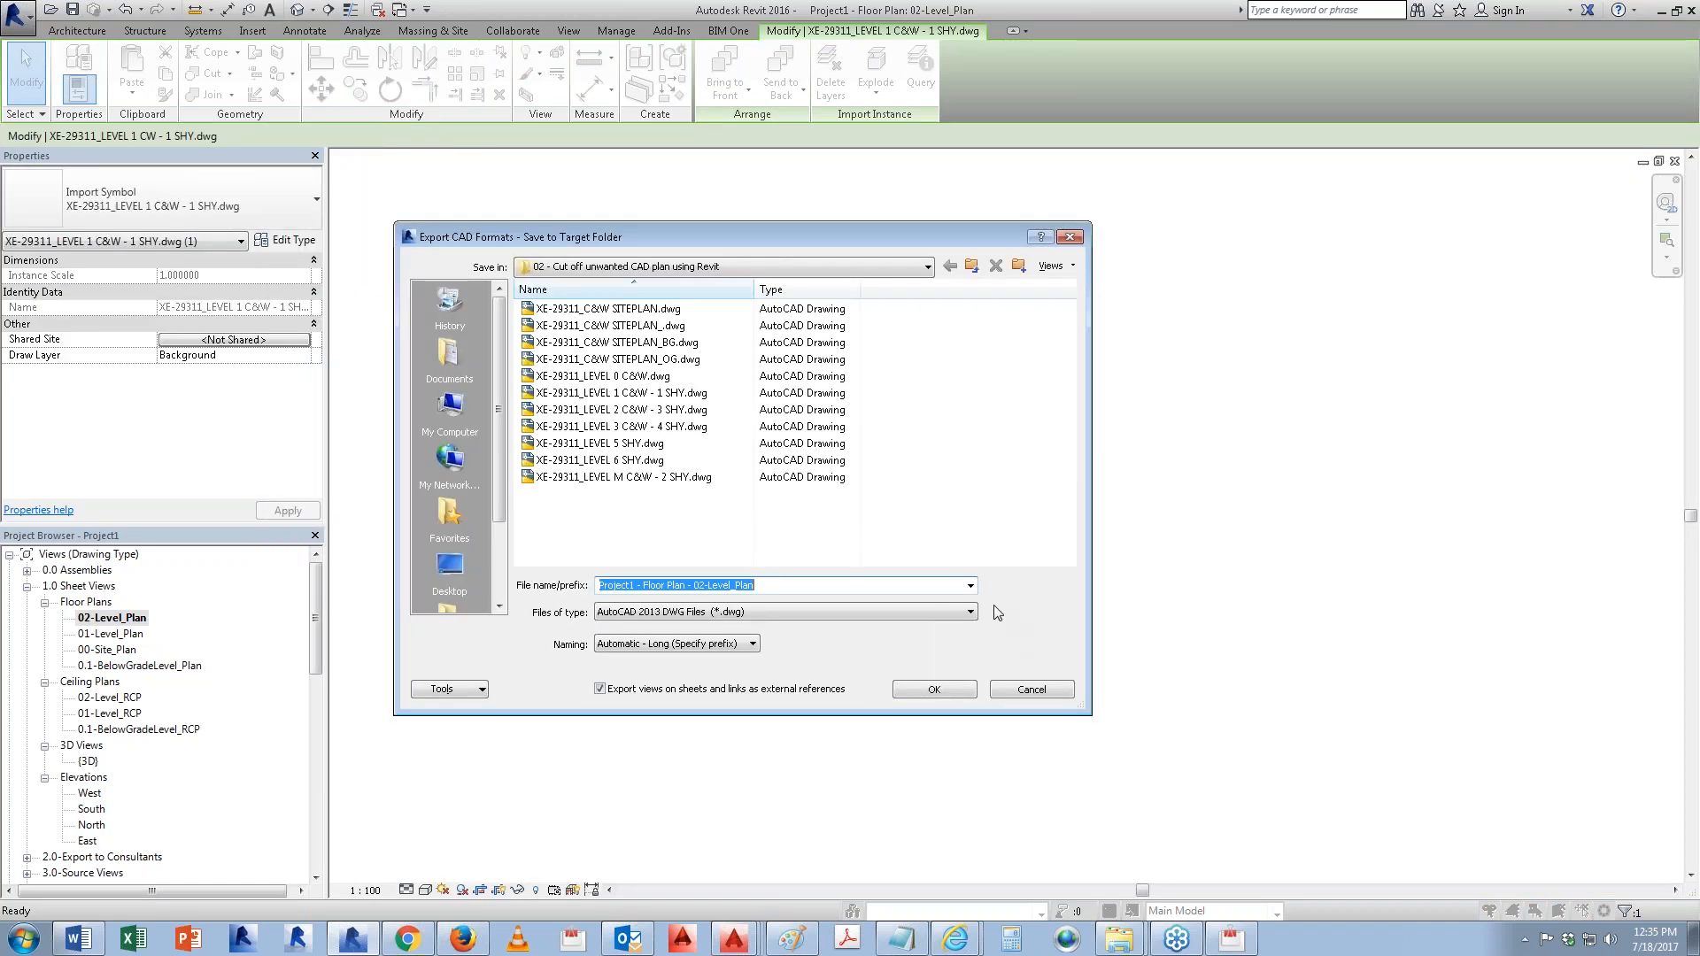
pyautogui.click(620, 692)
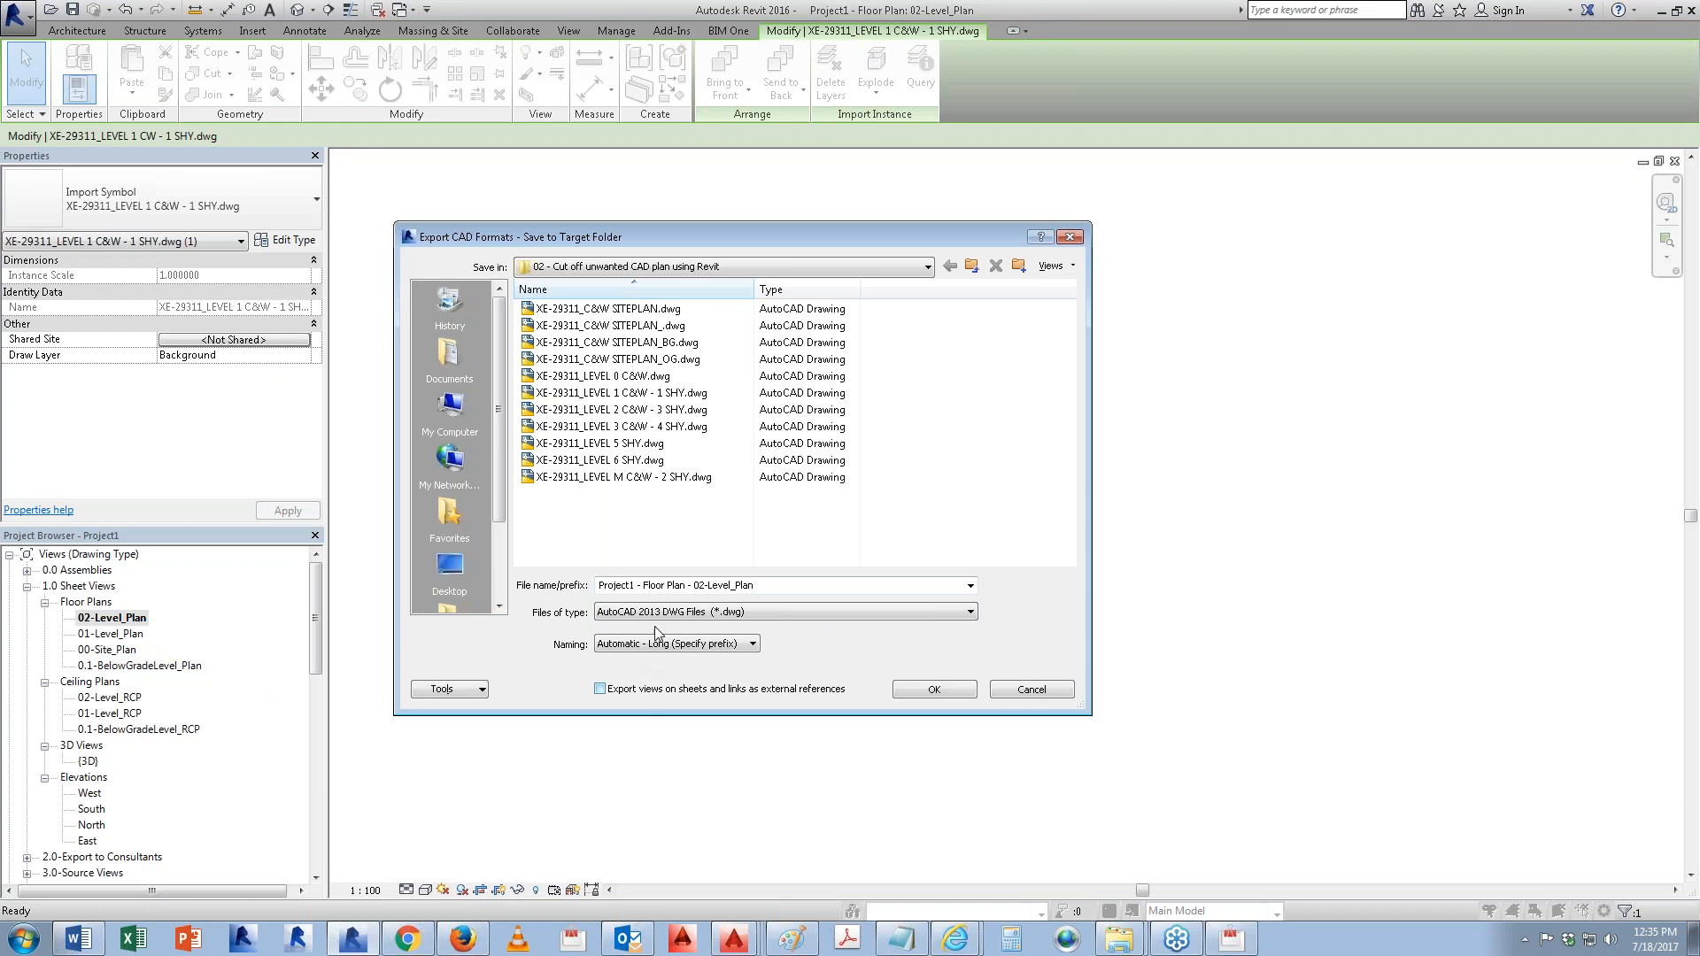
pyautogui.click(934, 689)
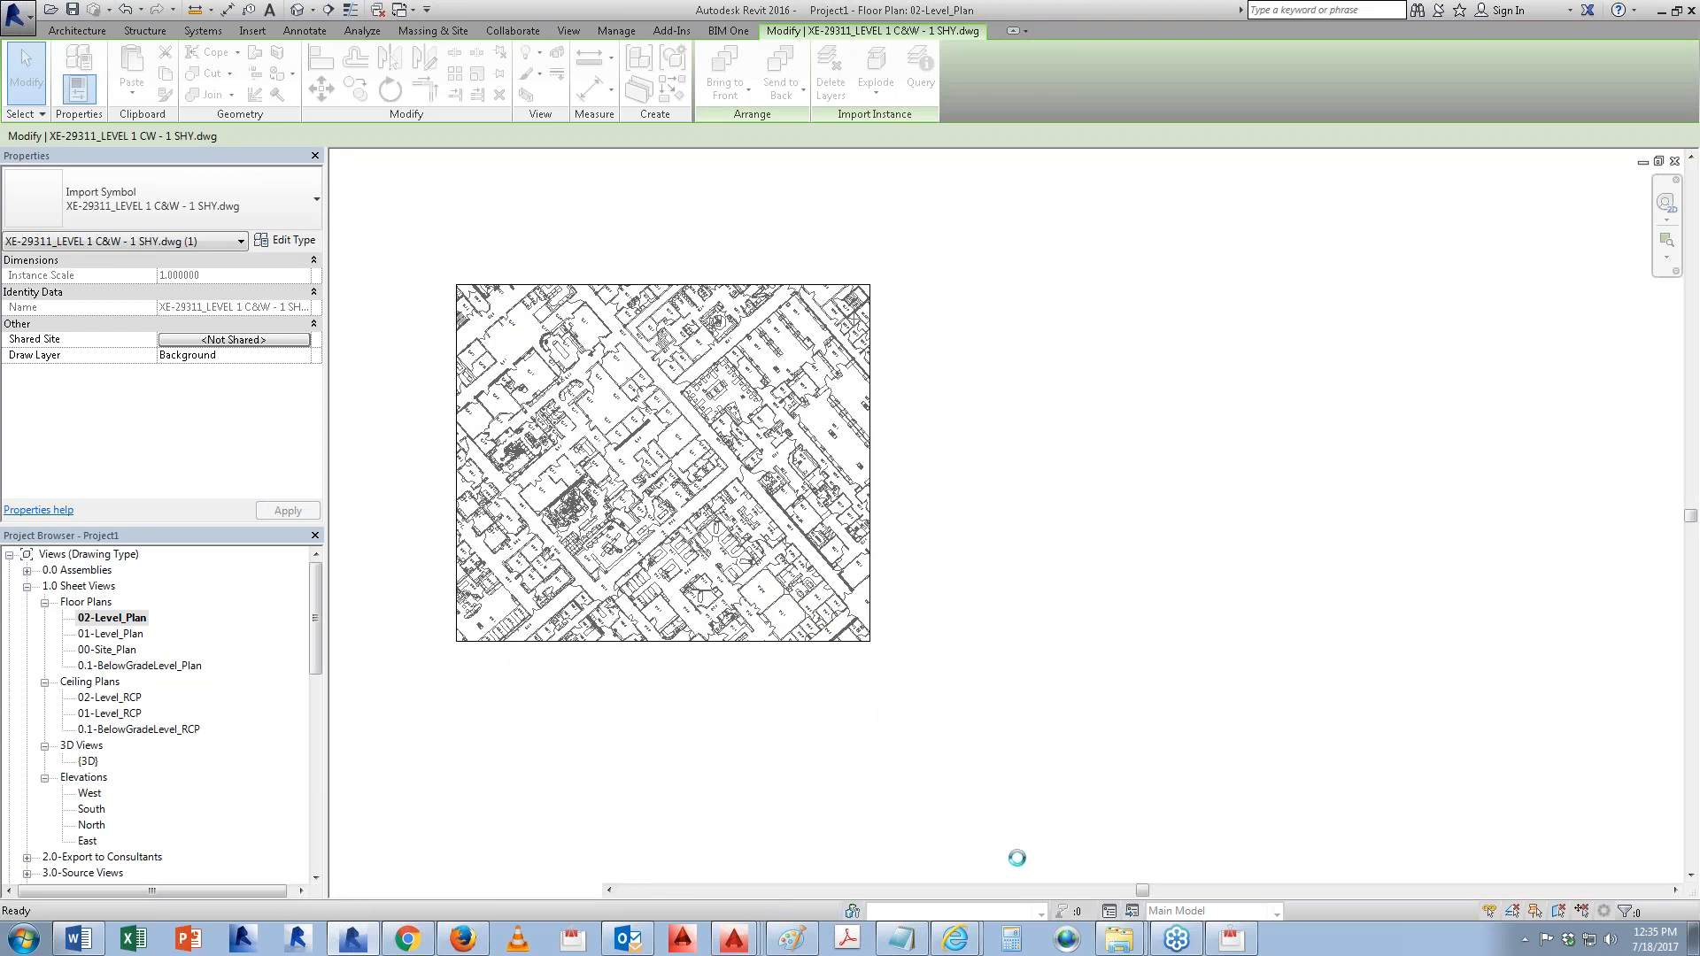
# Step: Open the exported Project1 - Floor Plan - 02-Level_Plan.dwg in AutoCAD from its folder and inspect the cropped plan
pyautogui.moveTo(1119, 938)
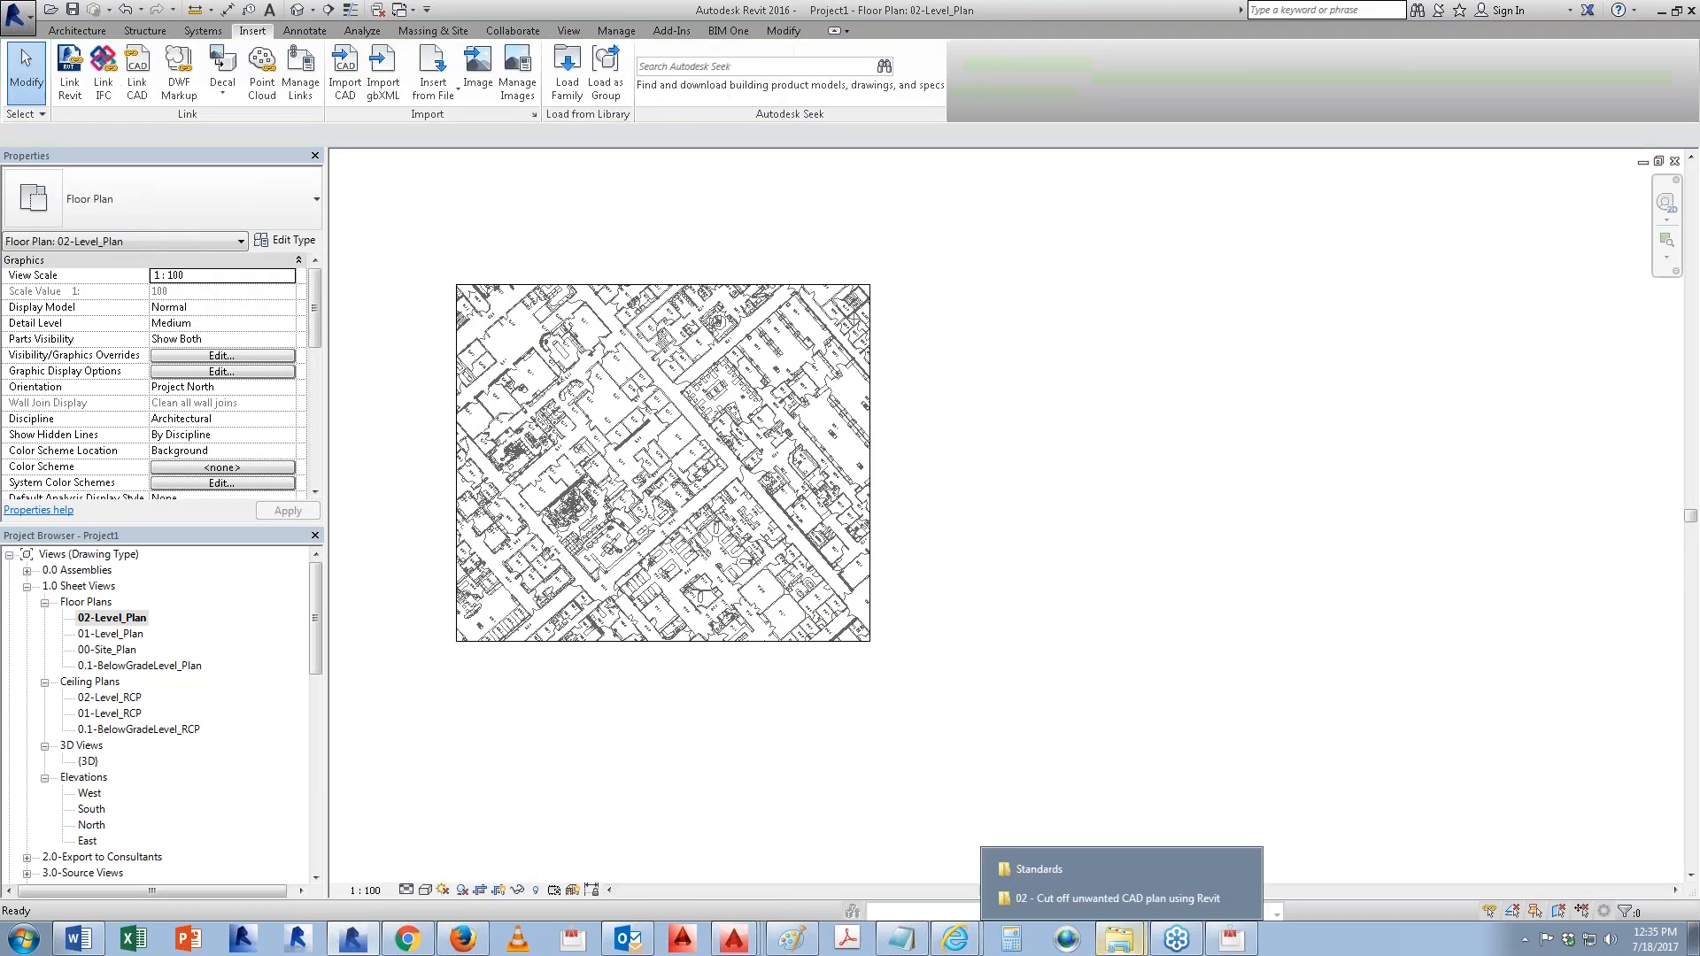
pyautogui.click(1102, 899)
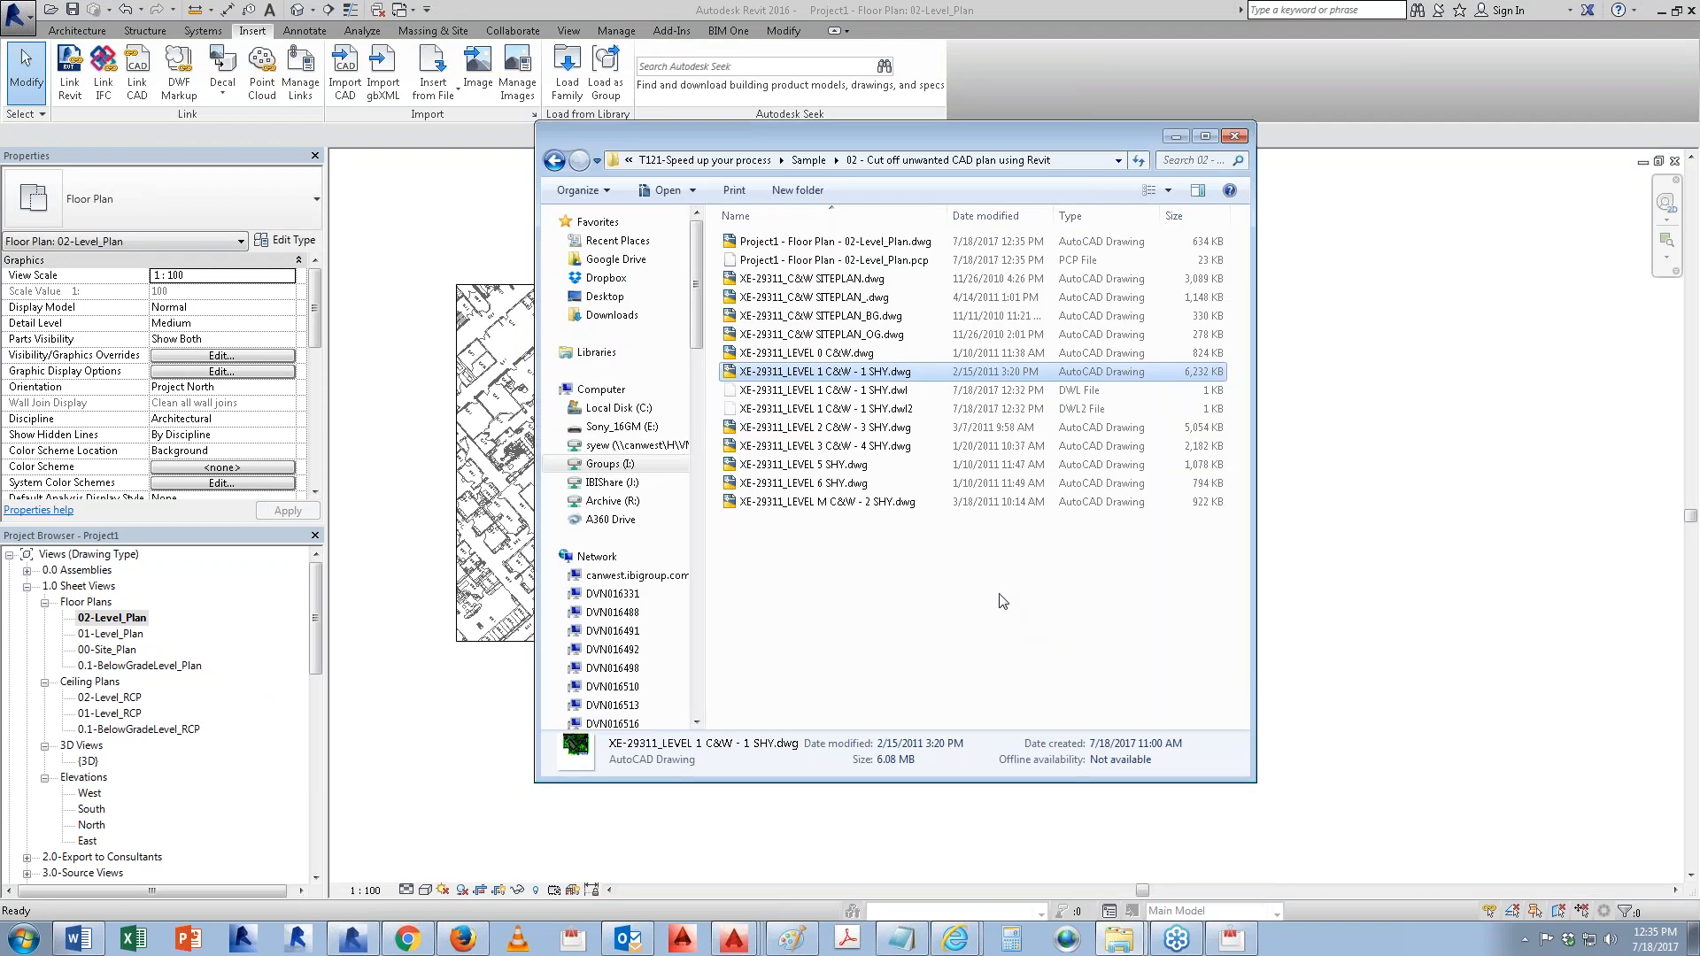
pyautogui.doubleClick(837, 242)
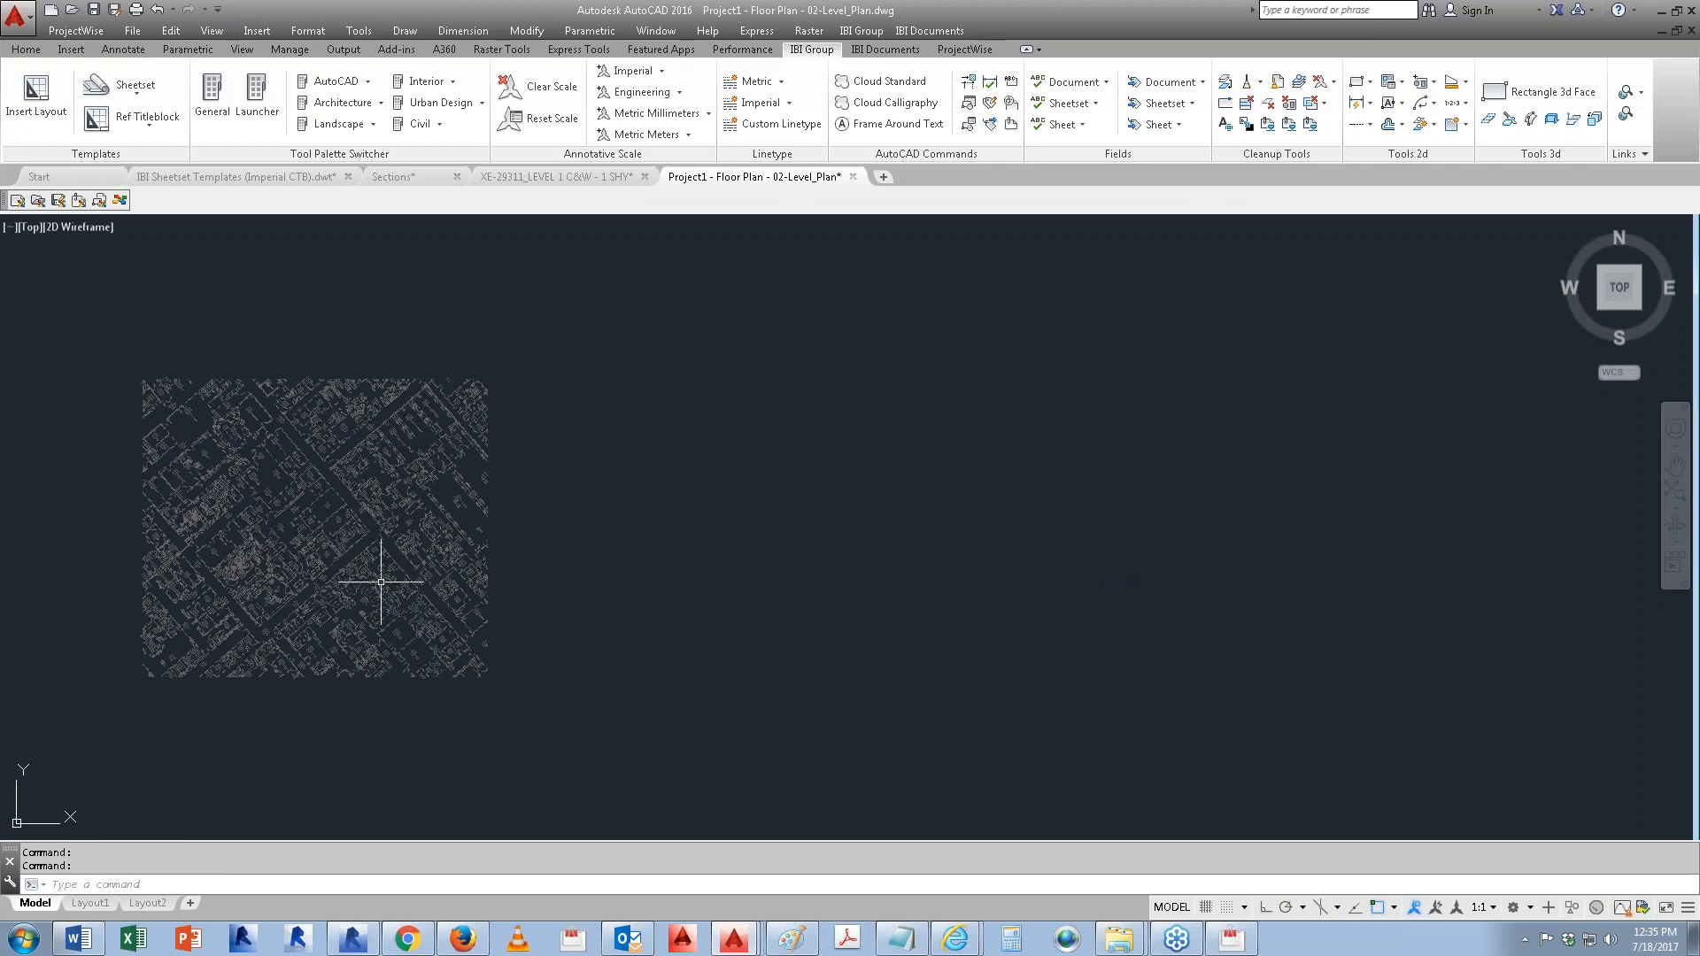
pyautogui.moveTo(488, 579); pyautogui.dragTo(731, 623, button='middle')
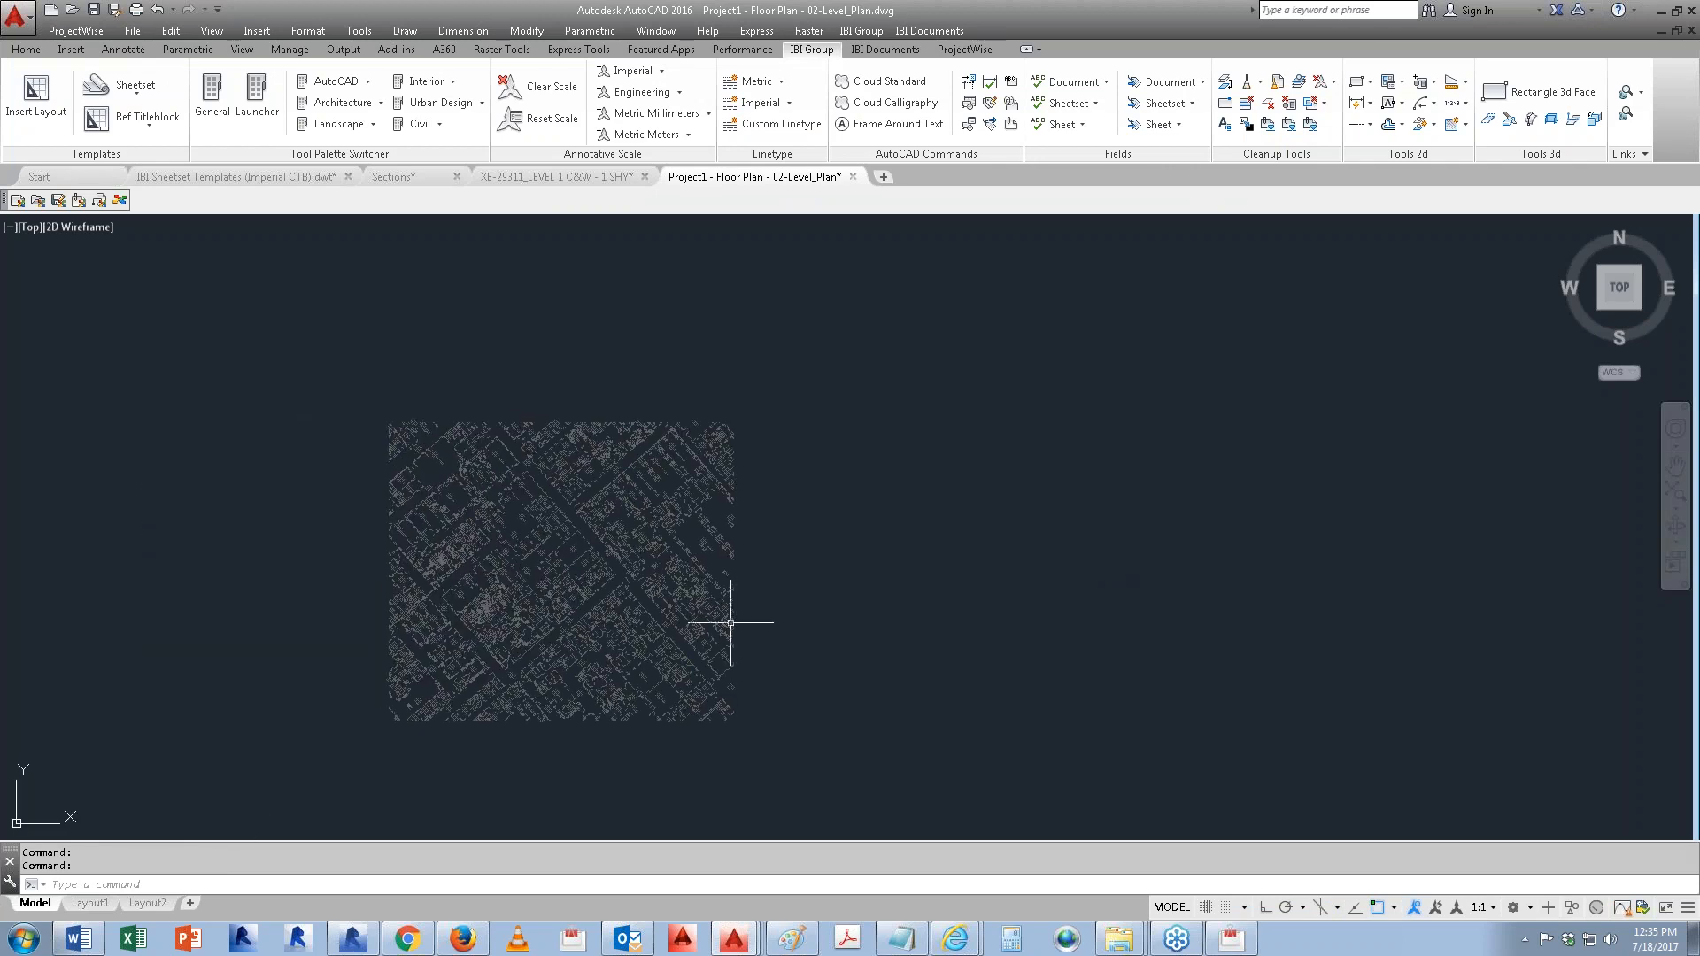
pyautogui.press('Escape')
pyautogui.press('Escape')
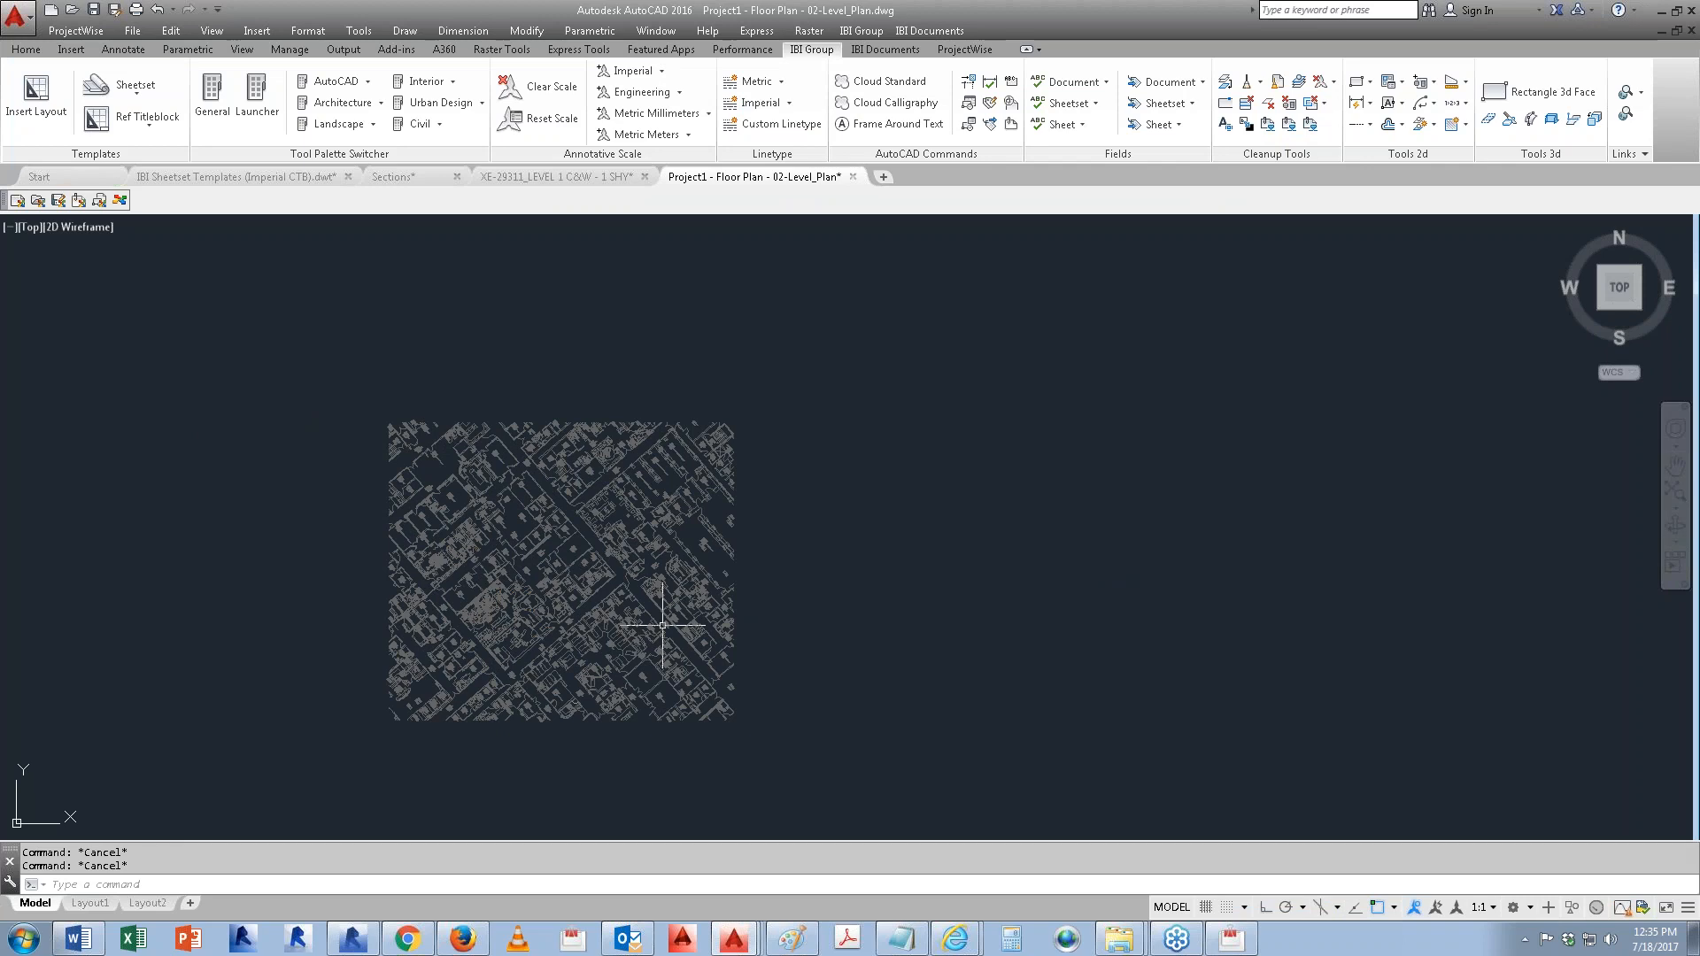
# Step: Switch back to Revit, edit the crop region of the 02-Level_Plan view and delete its rectangular boundary lines
pyautogui.click(1665, 11)
pyautogui.click(524, 659)
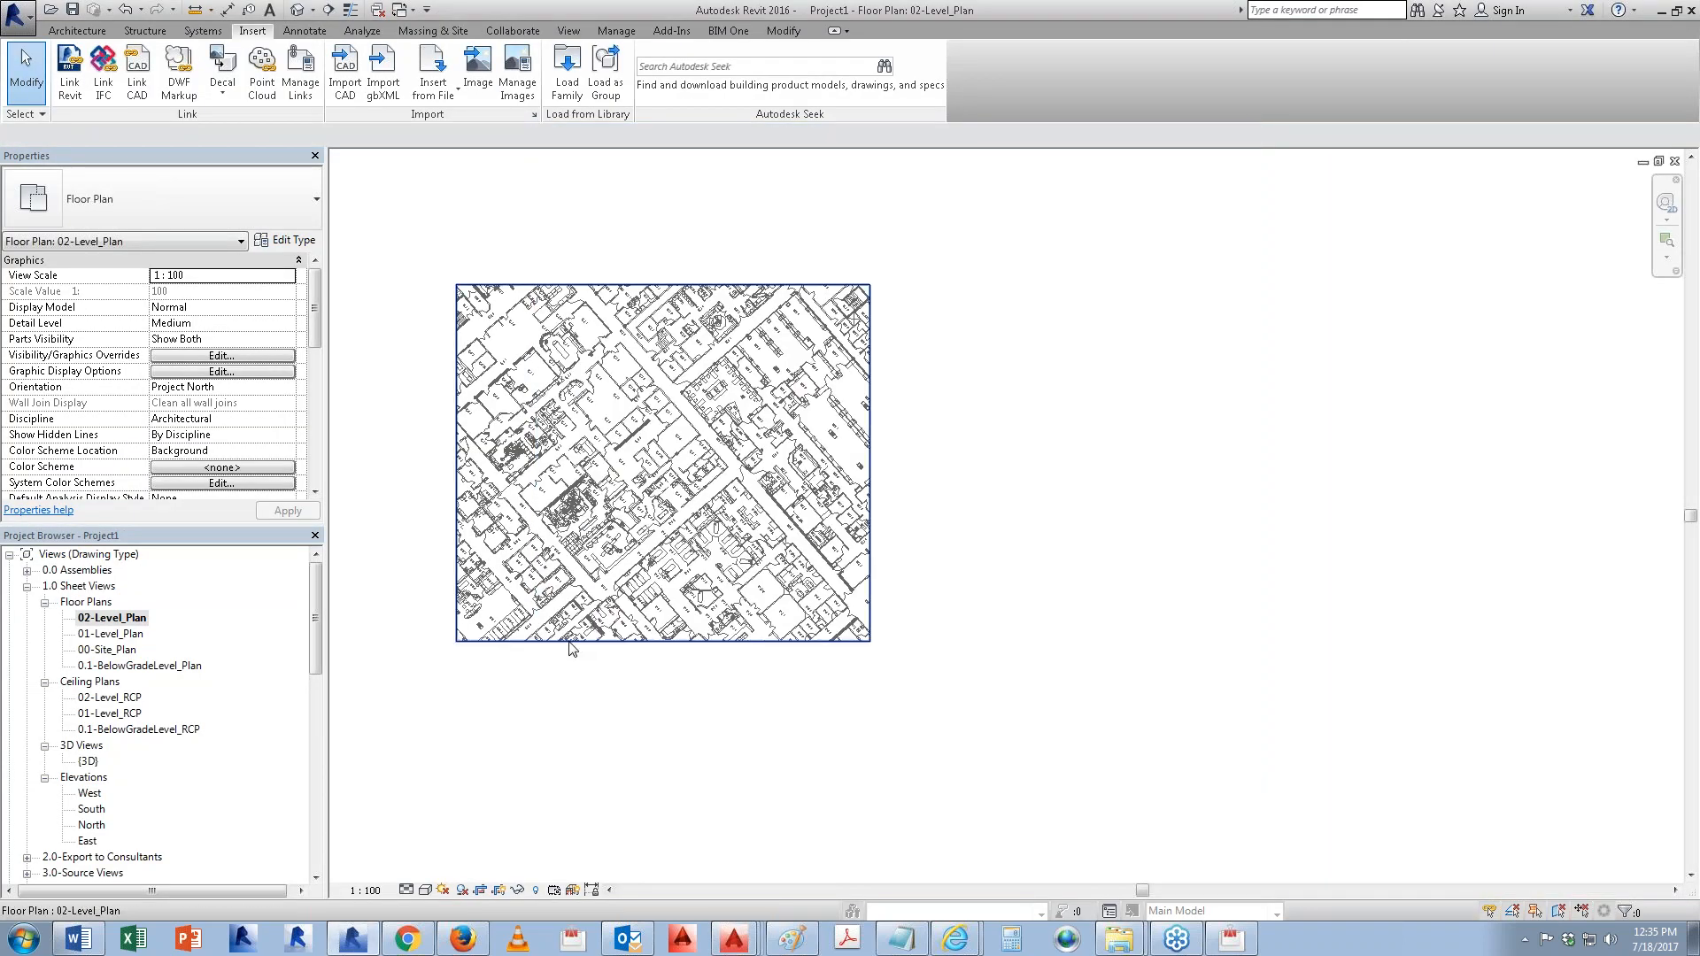
pyautogui.click(570, 642)
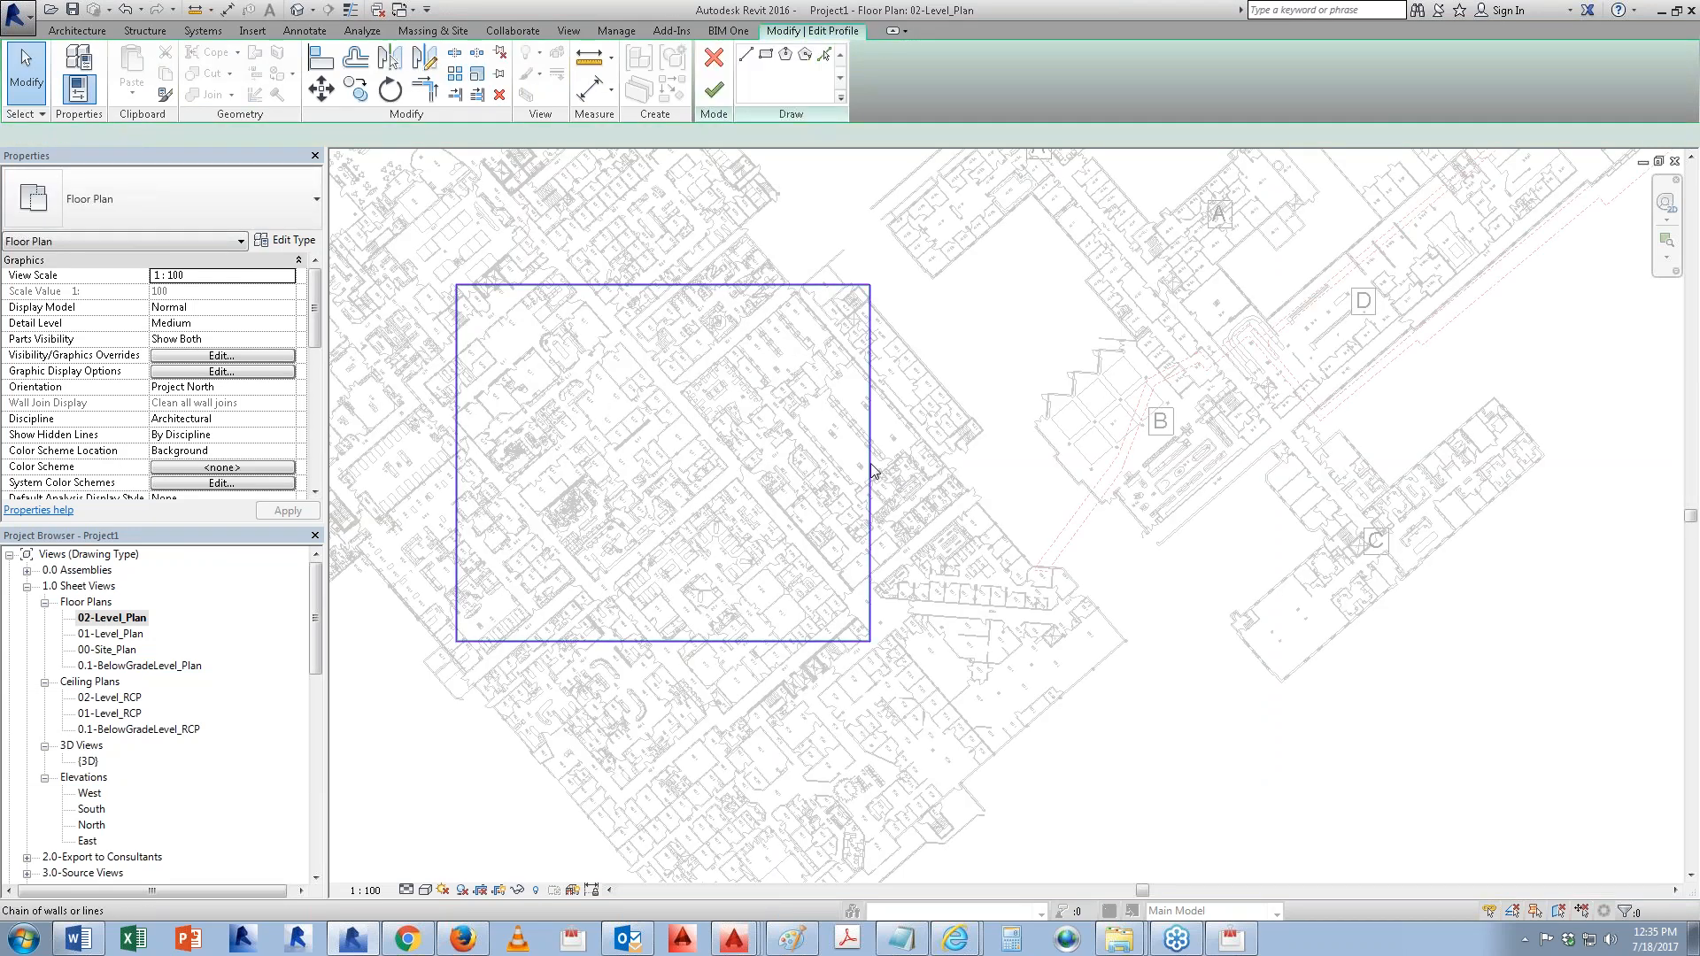
# Step: Sketch three connected lines of a rotated rectangular crop outline following the diagonal corridors around one wing of the linked plan
pyautogui.click(747, 56)
pyautogui.scroll(3, 512, 366)
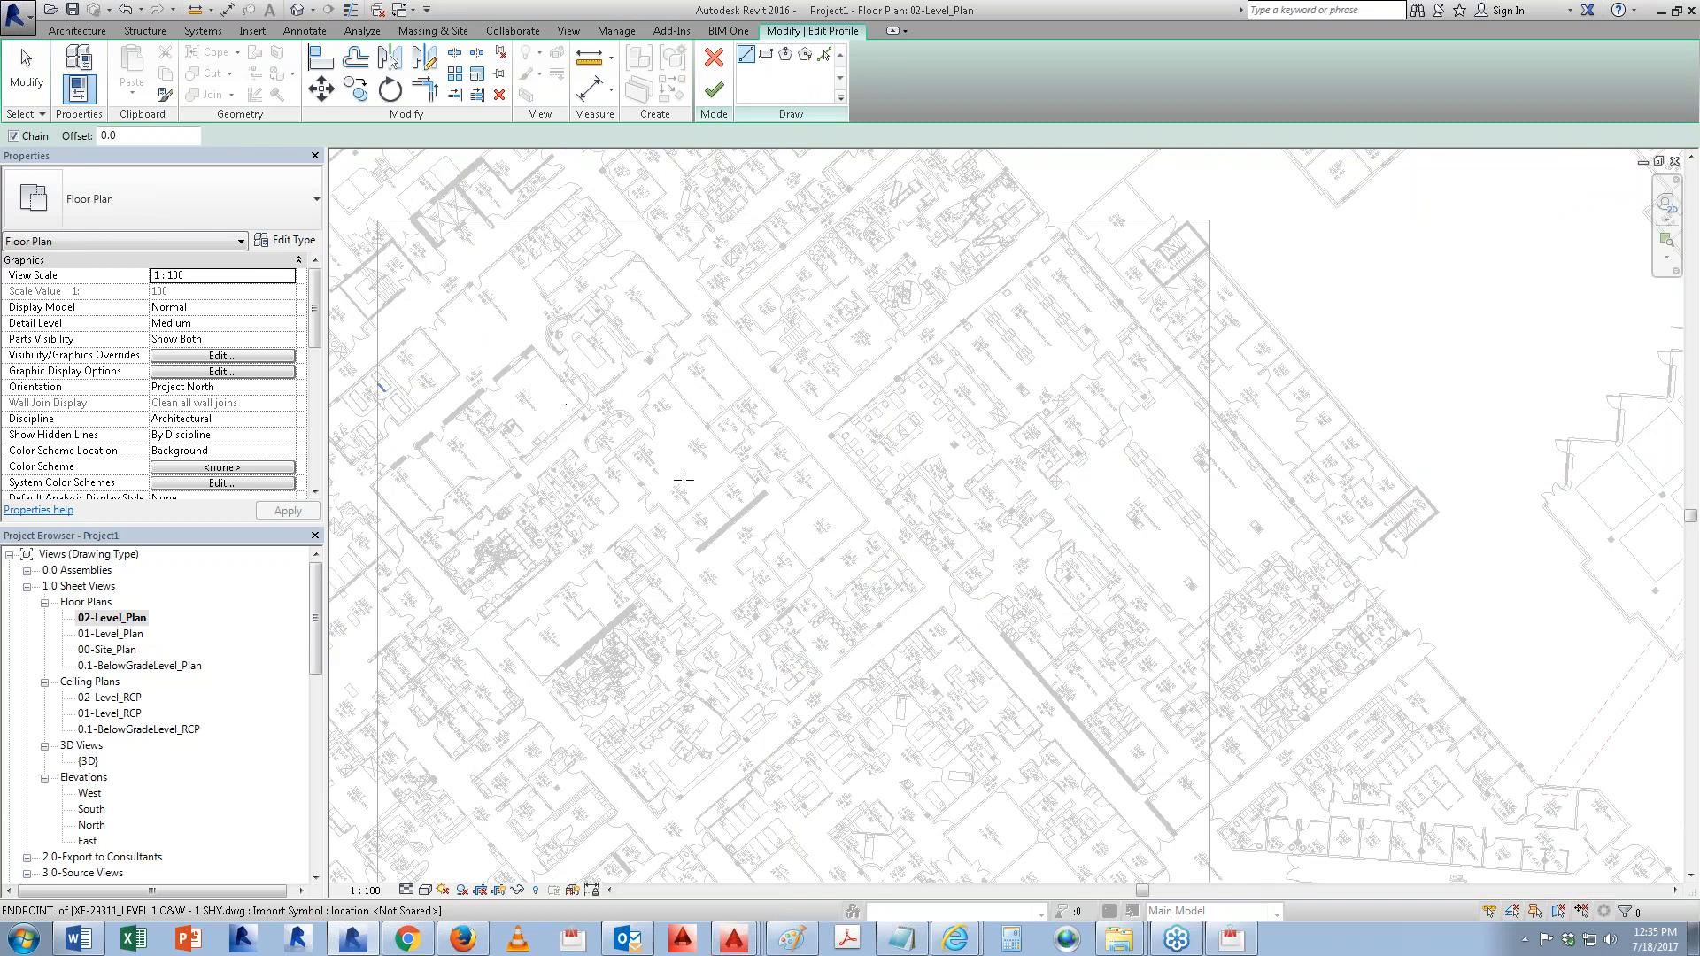
pyautogui.click(724, 267)
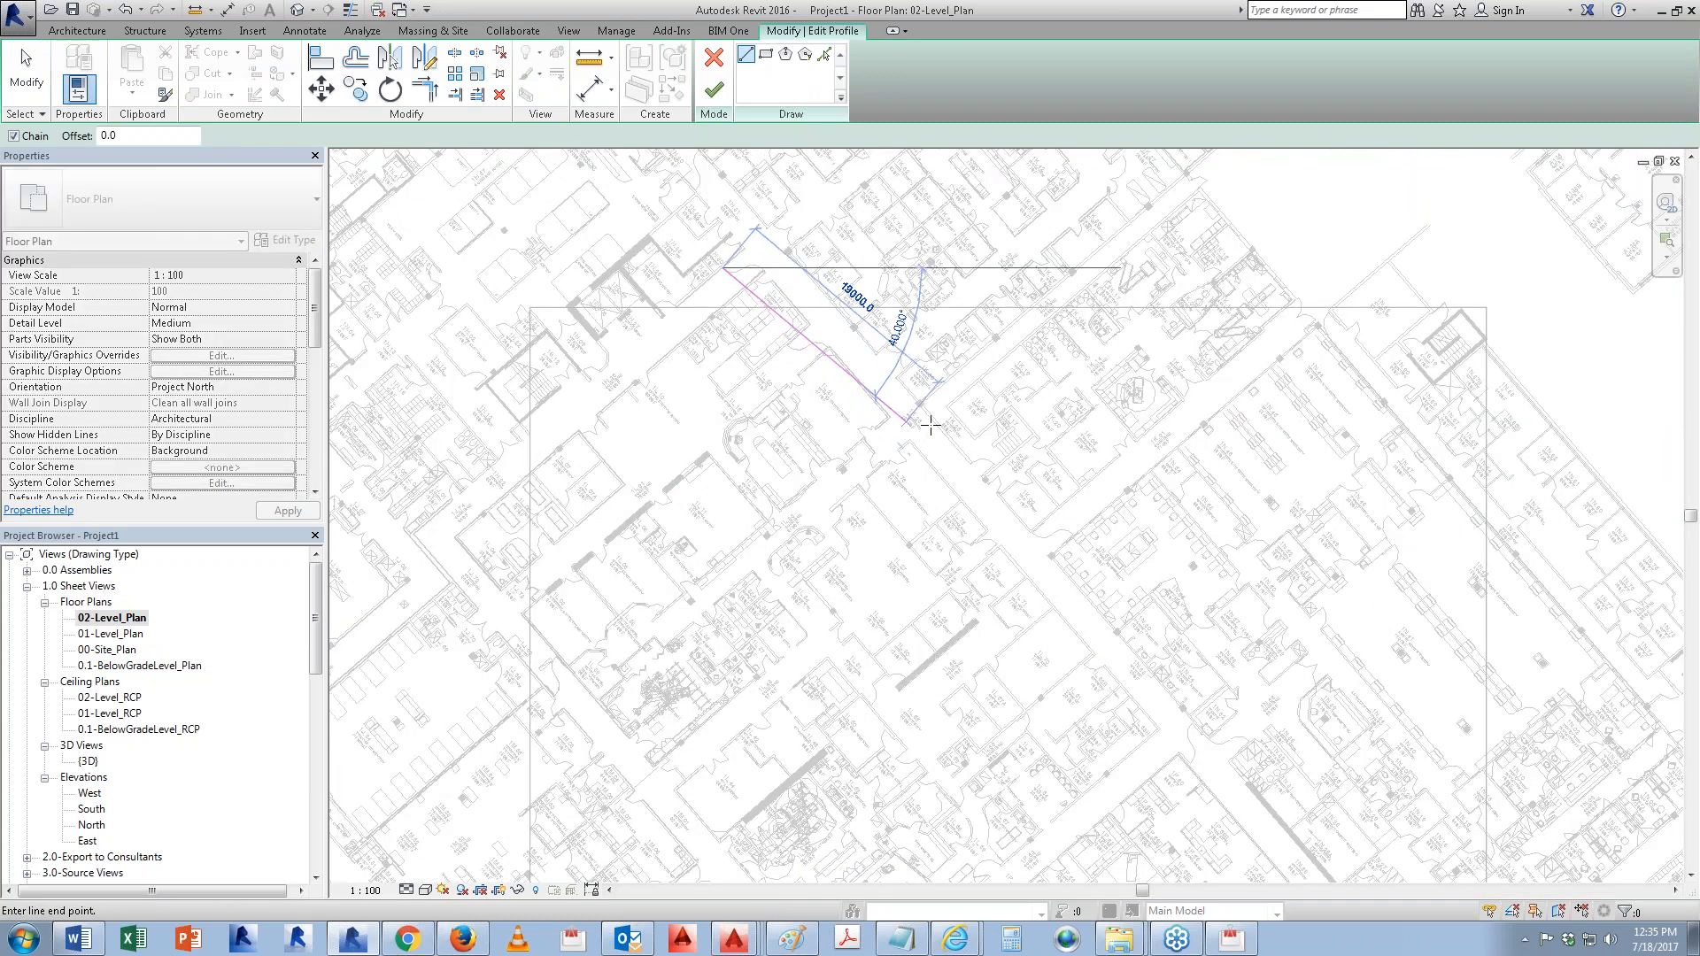
pyautogui.press('Escape')
pyautogui.click(799, 286)
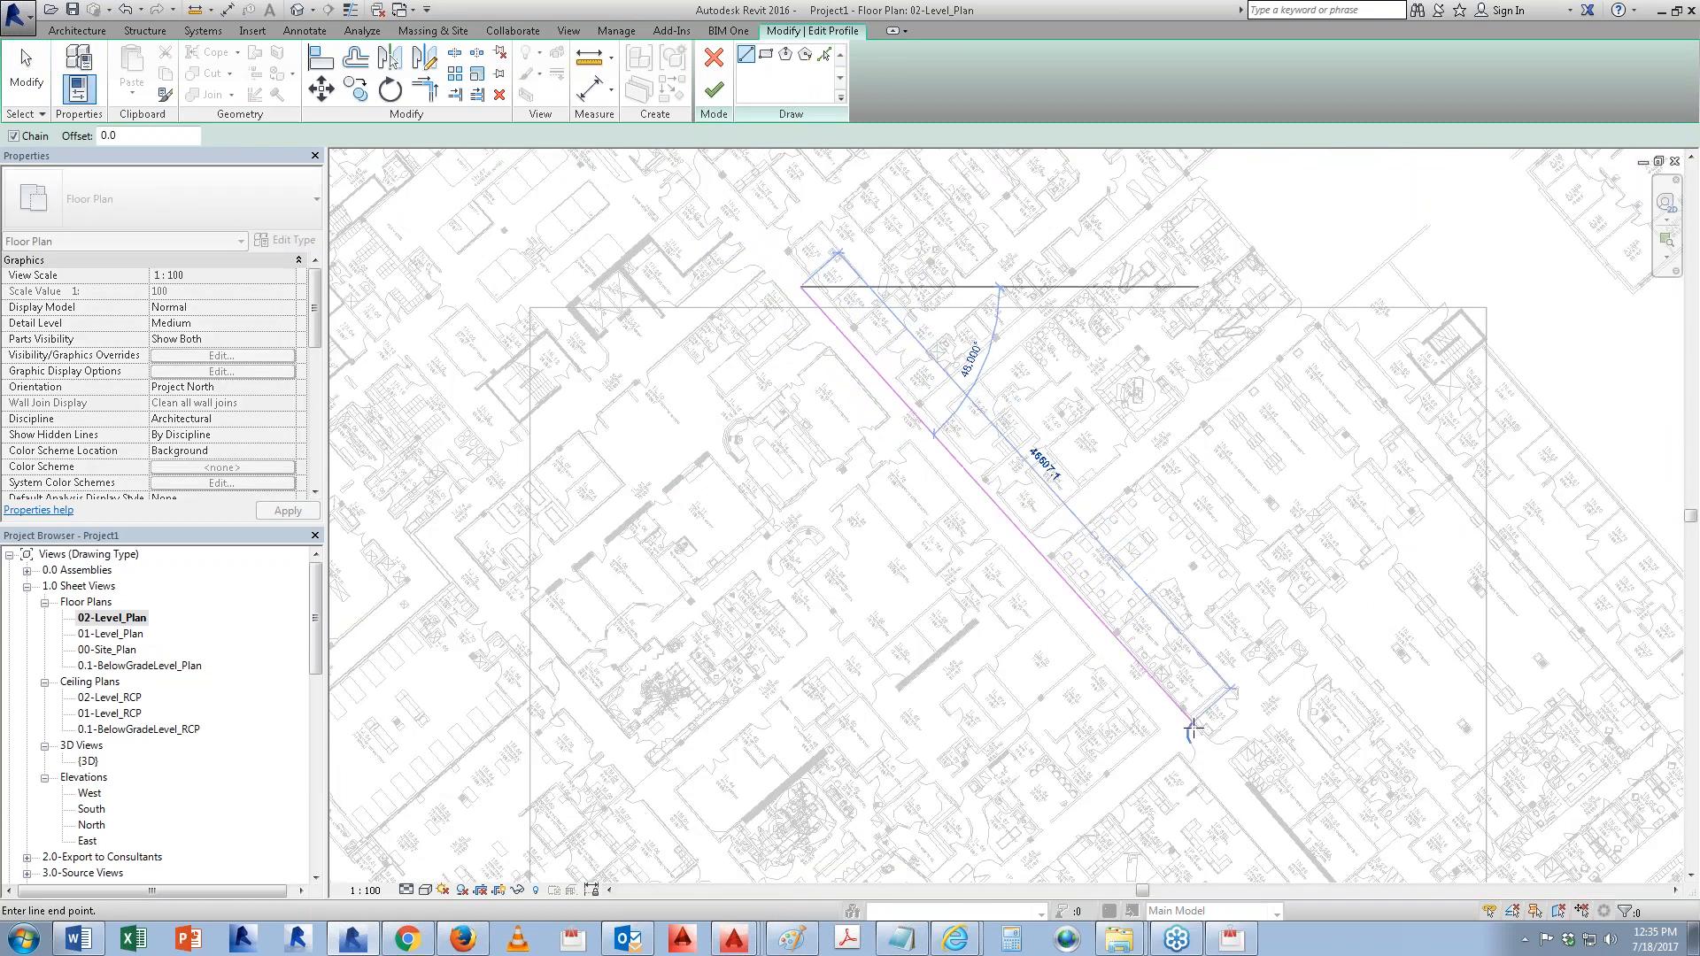
pyautogui.click(1173, 749)
pyautogui.moveTo(1101, 721); pyautogui.dragTo(1170, 620, button='middle')
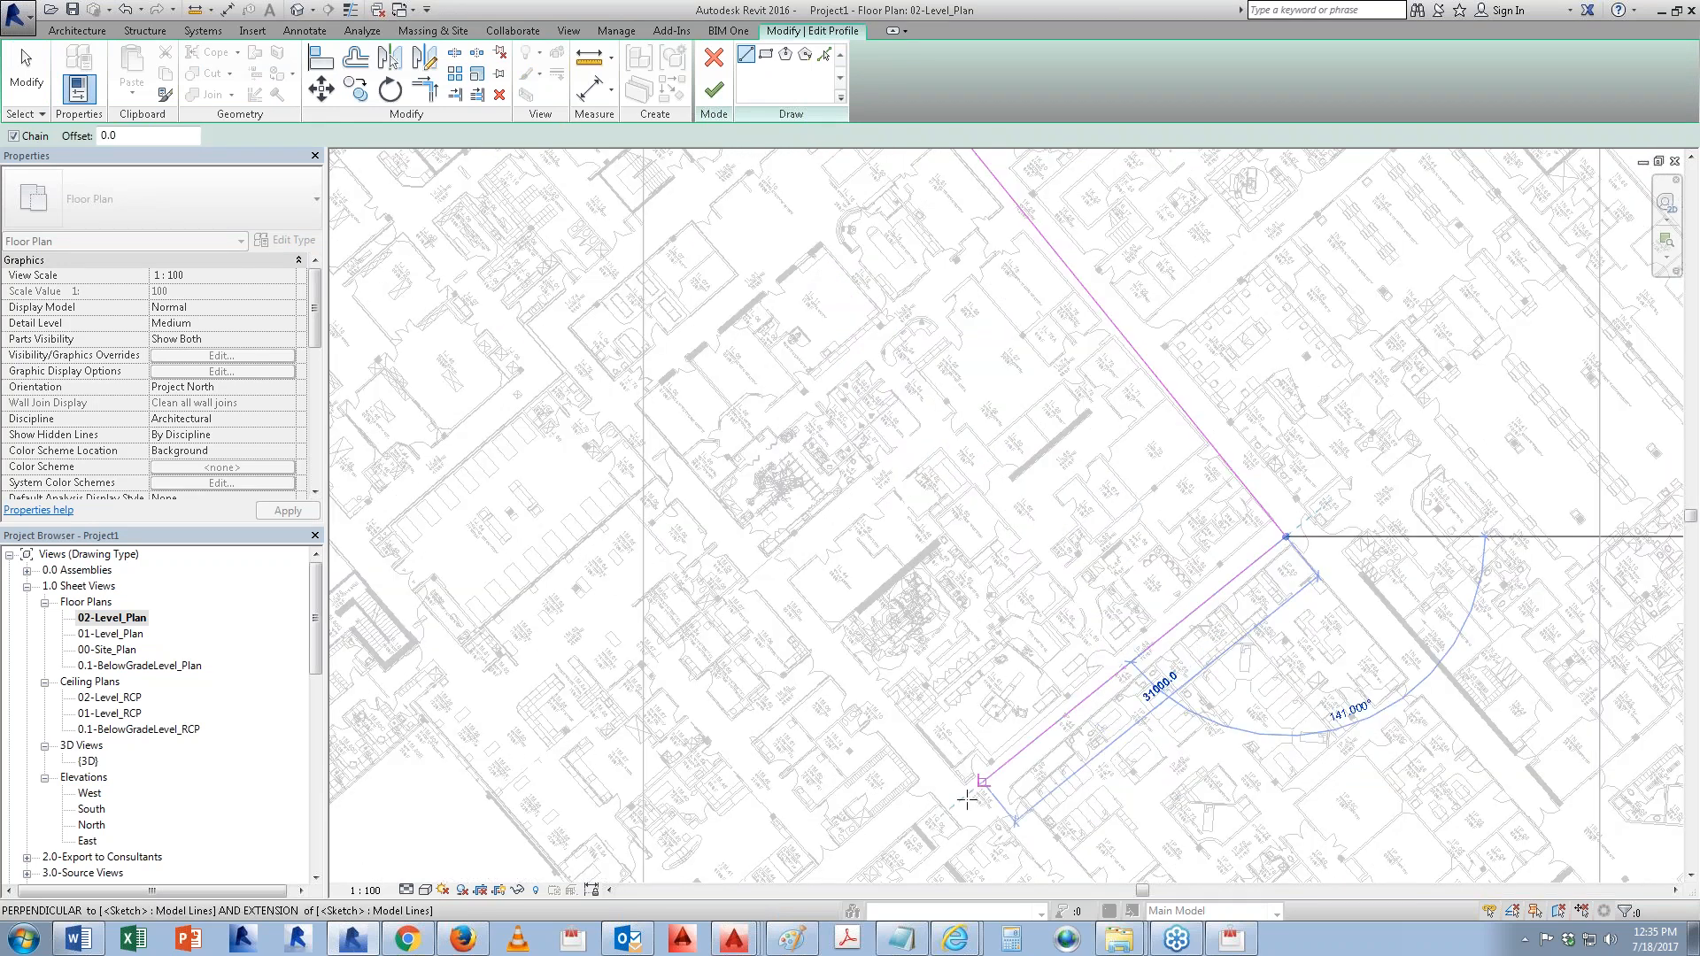
pyautogui.click(955, 806)
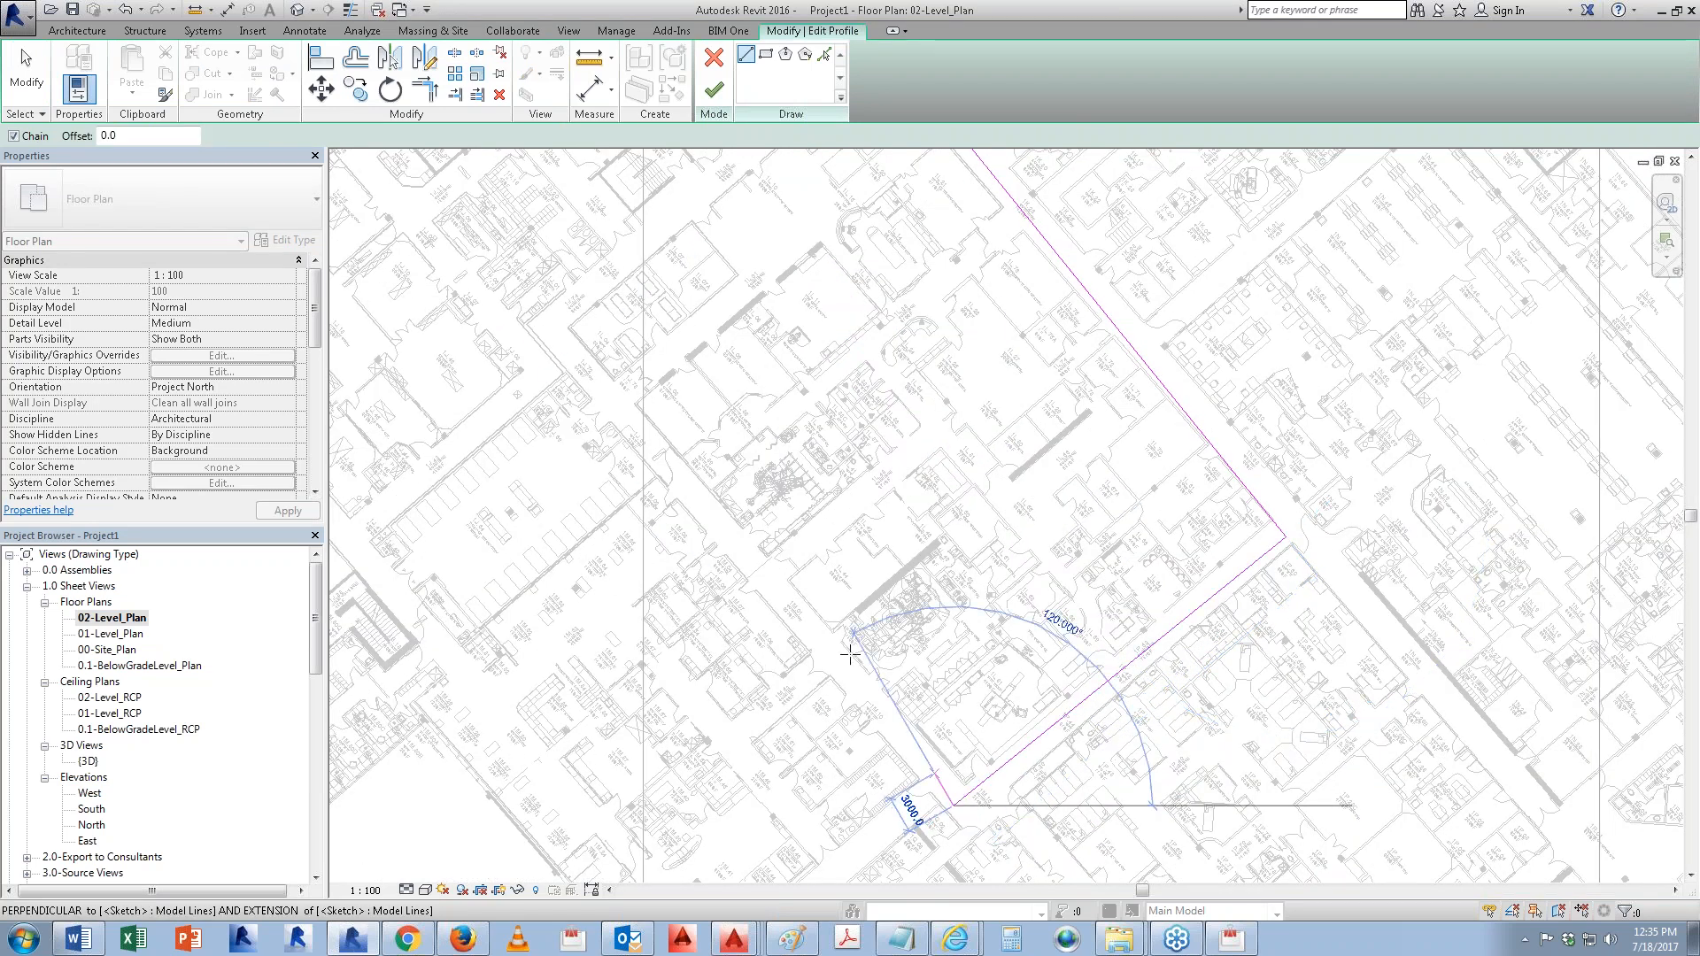
pyautogui.click(541, 329)
# Step: Close the crop outline with a fourth line, trim its open corner to the first line, and finish the crop edit
pyautogui.moveTo(615, 280); pyautogui.dragTo(686, 623, button='middle')
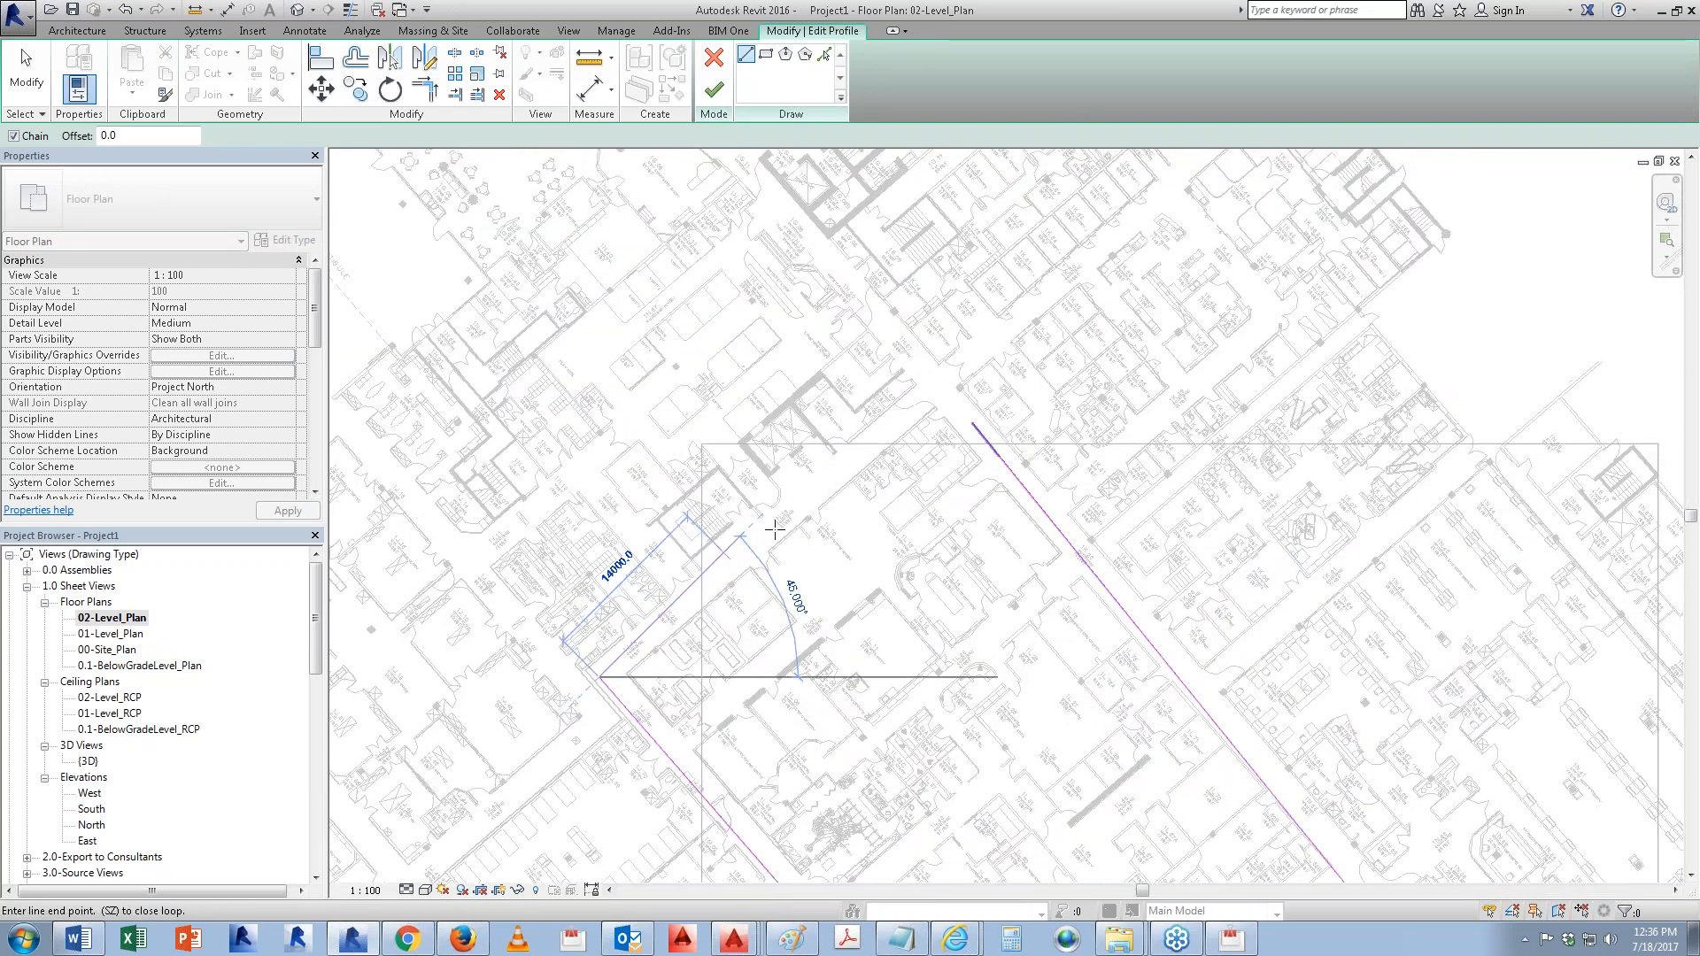
pyautogui.click(924, 383)
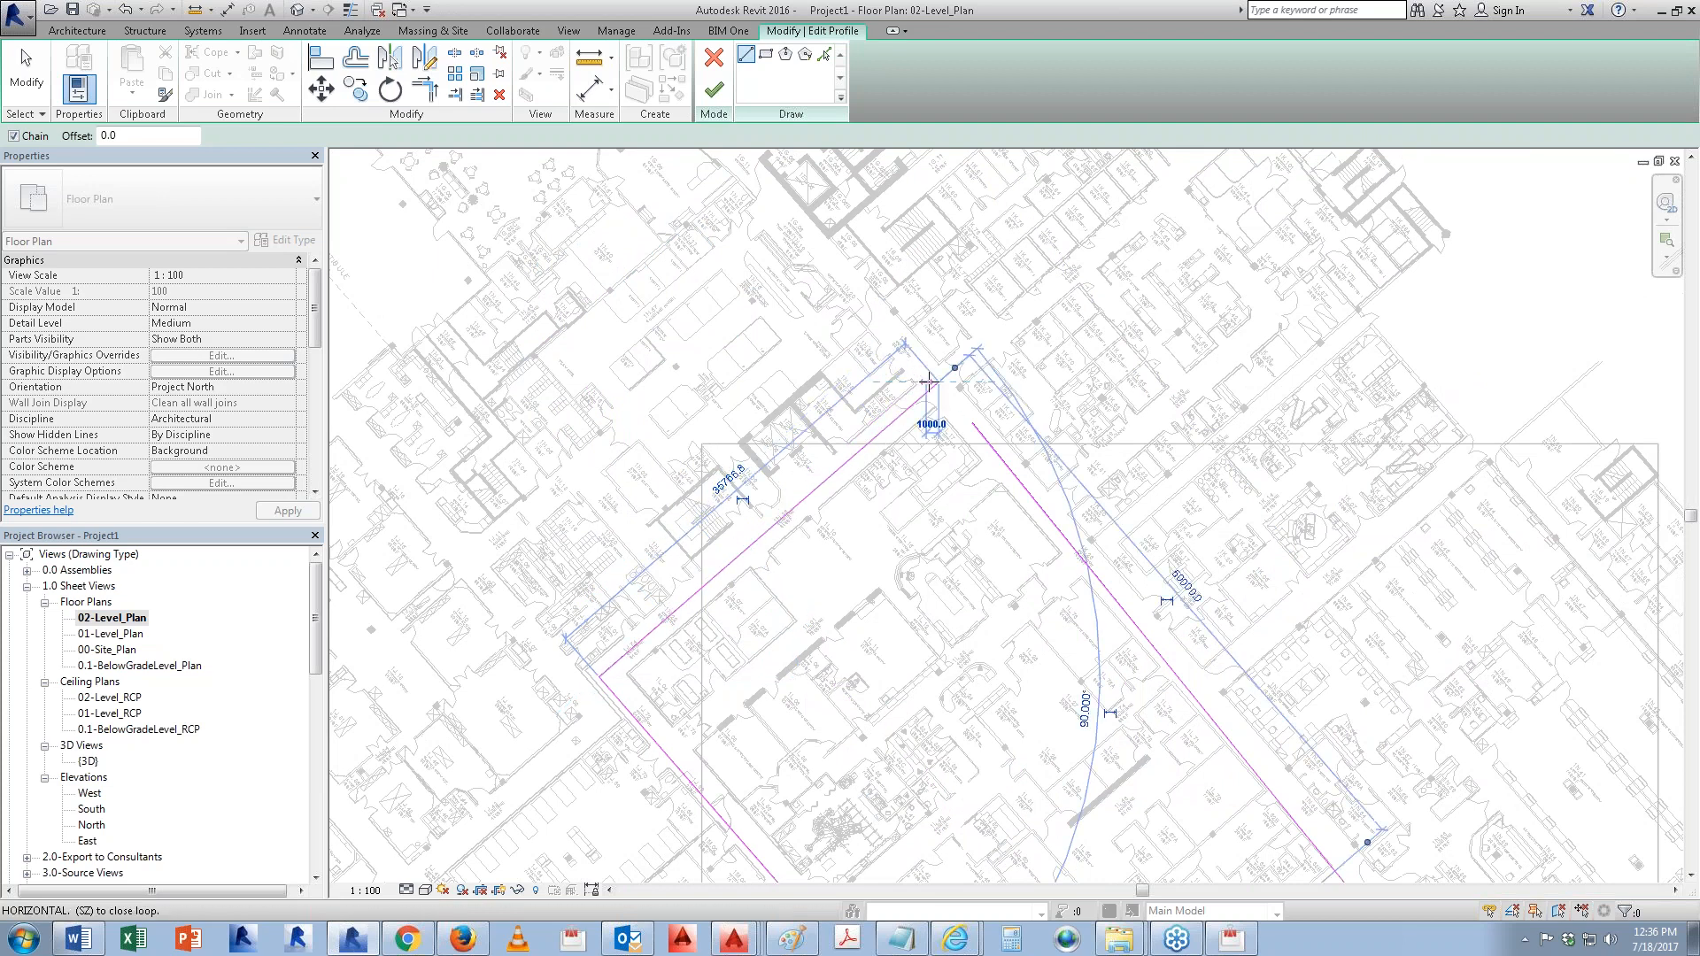
pyautogui.press('Escape')
pyautogui.press('Escape')
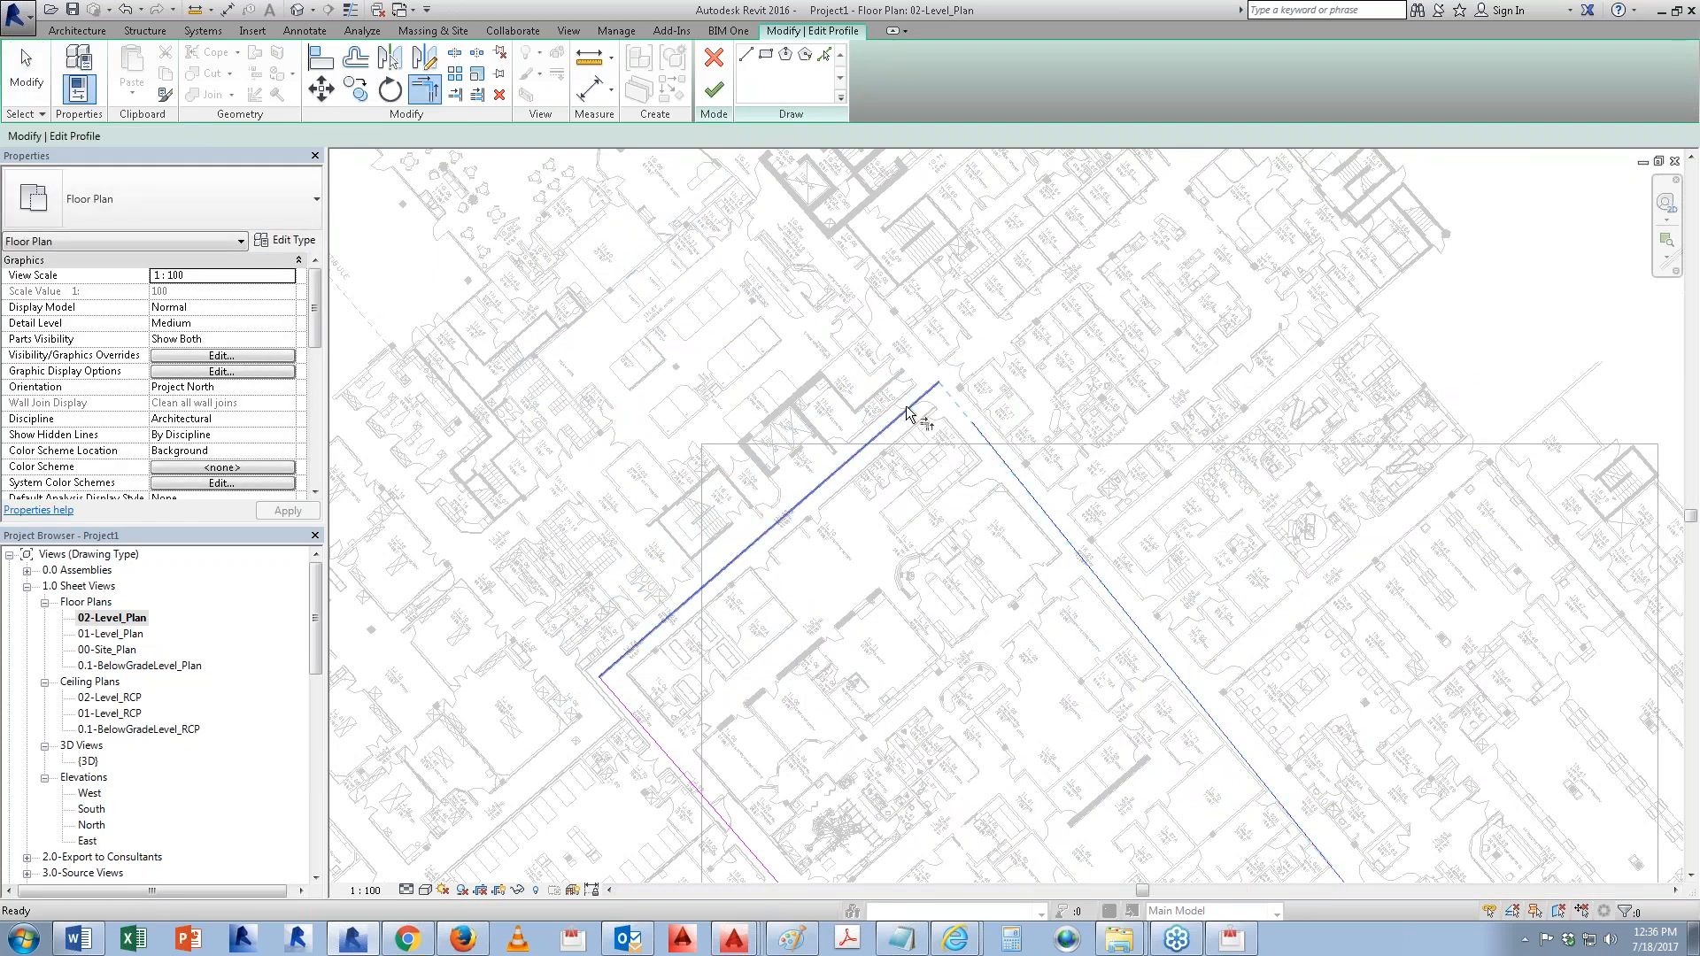
pyautogui.click(714, 88)
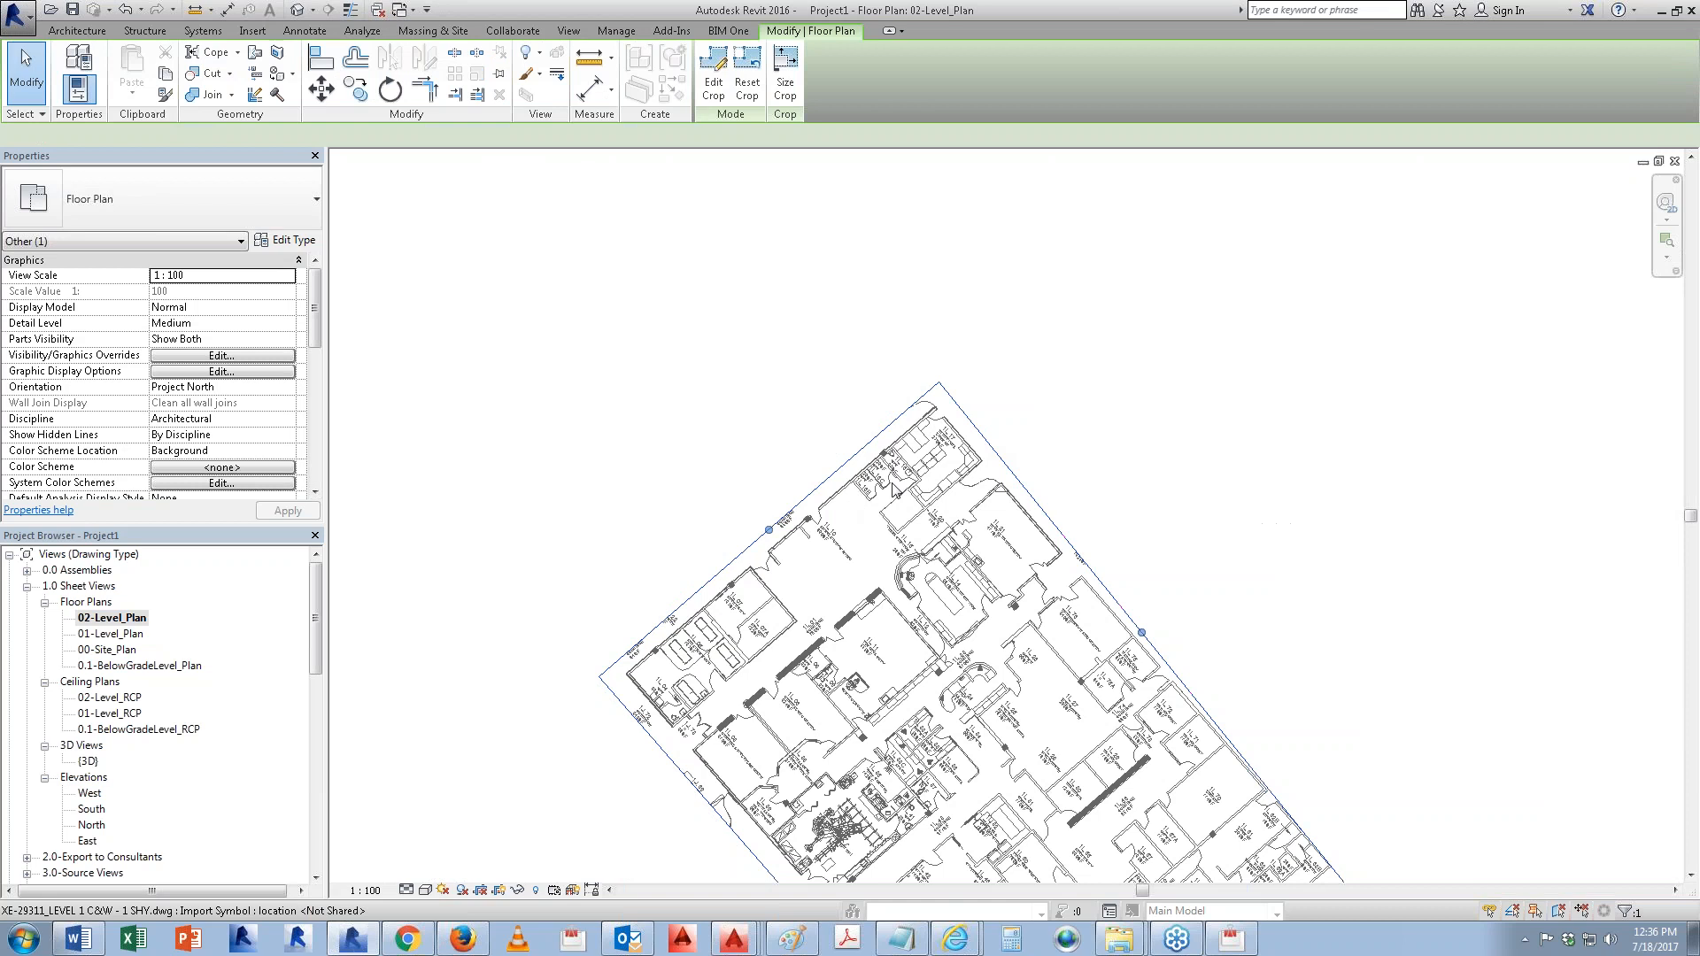
pyautogui.scroll(-3, 865, 449)
pyautogui.press('Escape')
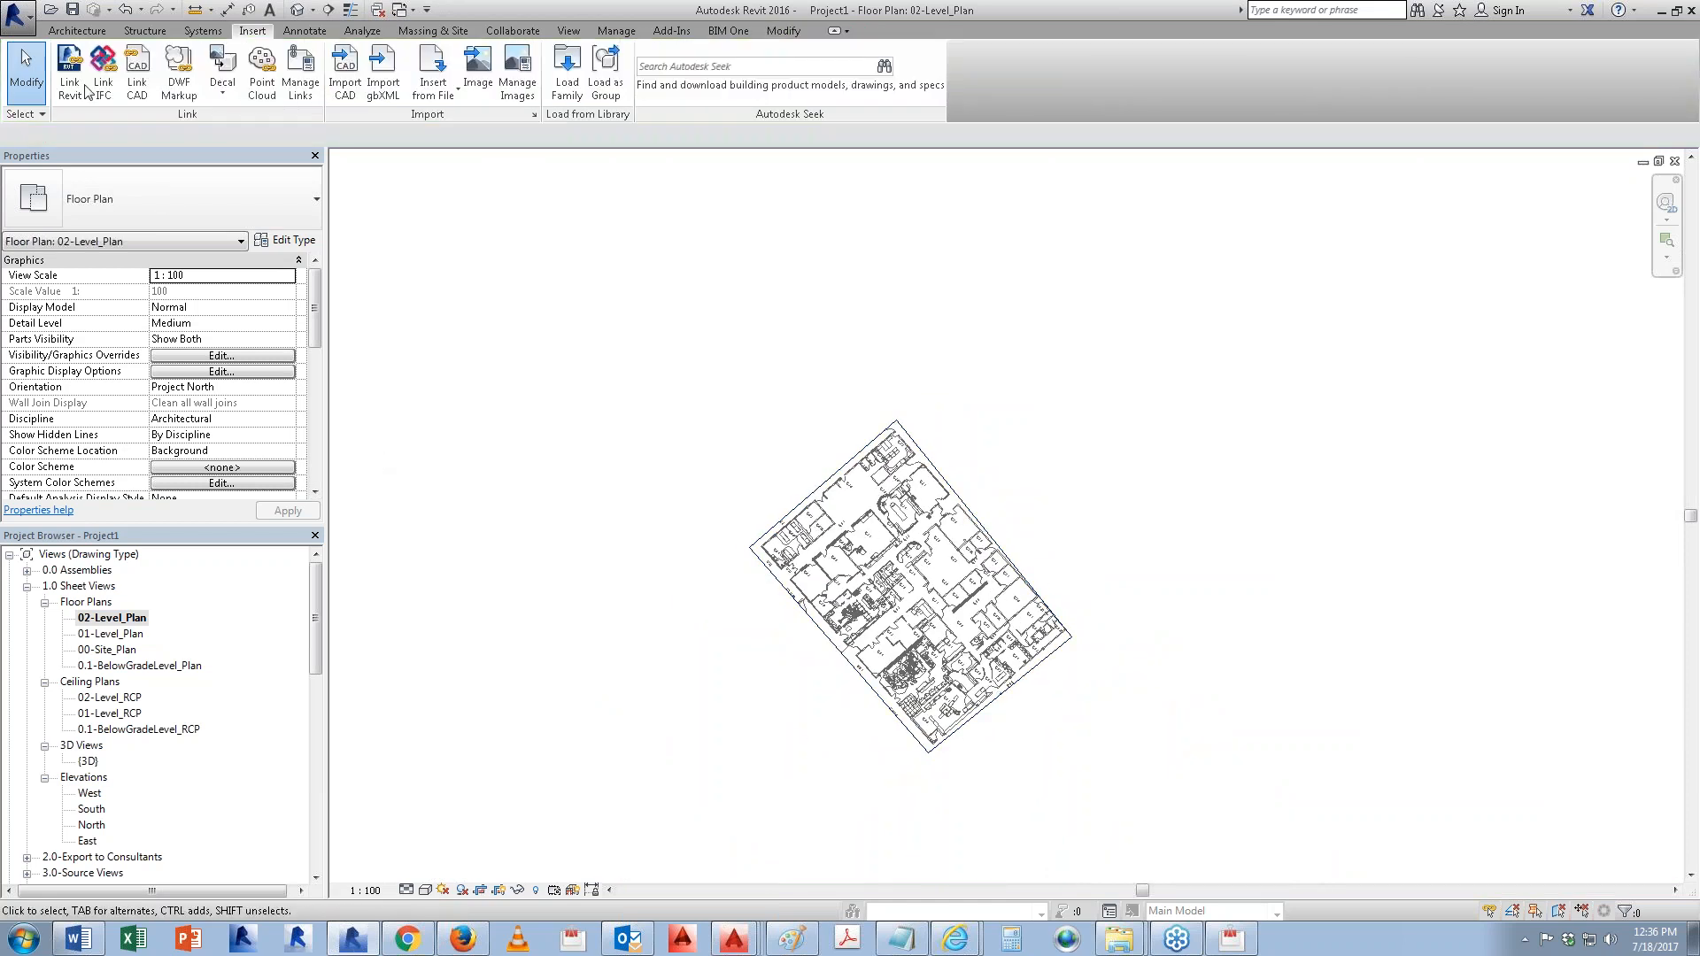
# Step: Export the current view as AutoCAD 2013 DWG named Project1 - Floor Plan - 02-Level_Plan02, without exporting views and links as external references
pyautogui.click(9, 13)
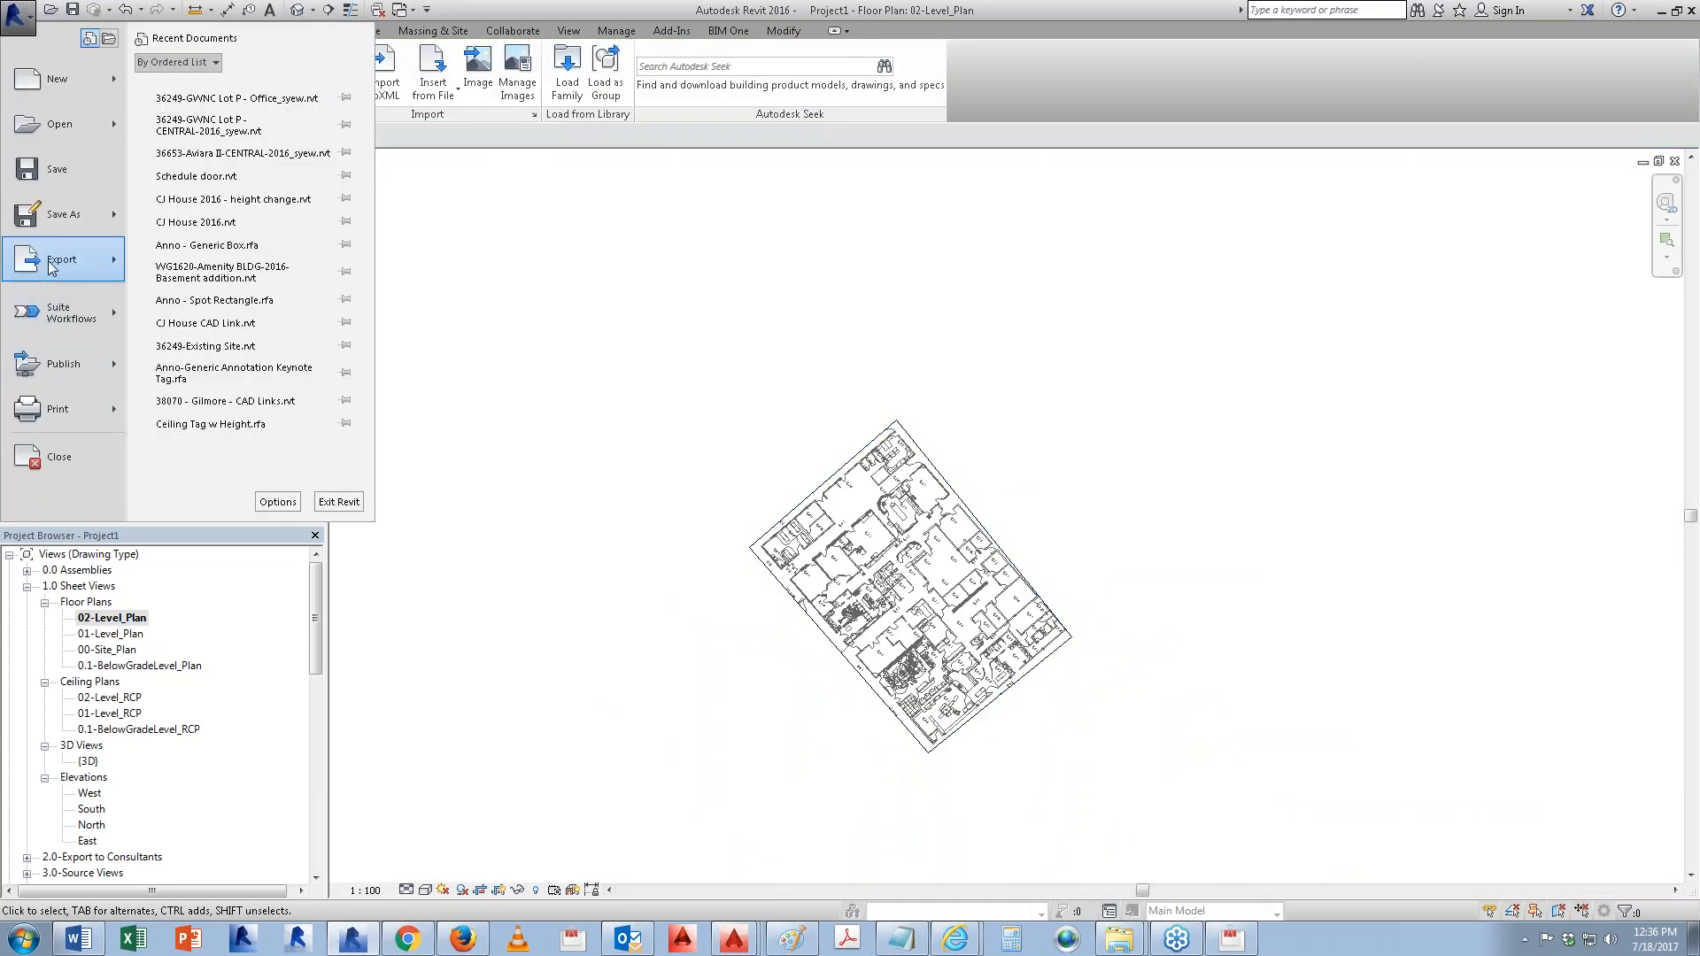
pyautogui.moveTo(50, 265)
pyautogui.moveTo(256, 93)
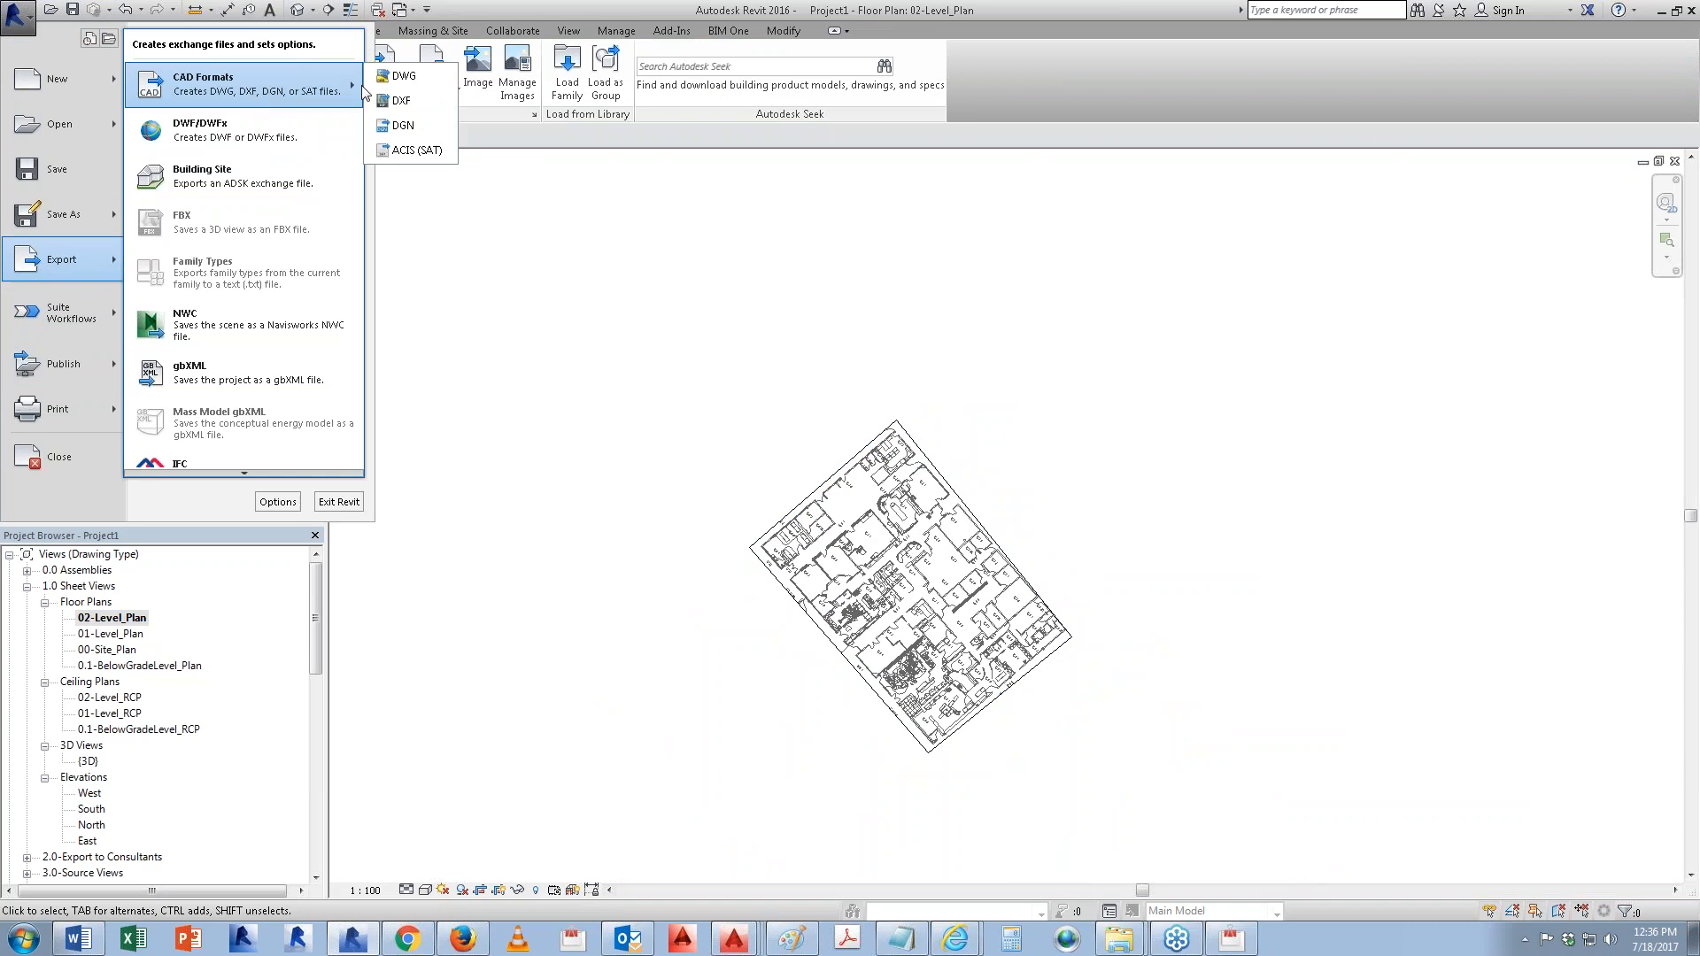
pyautogui.click(403, 78)
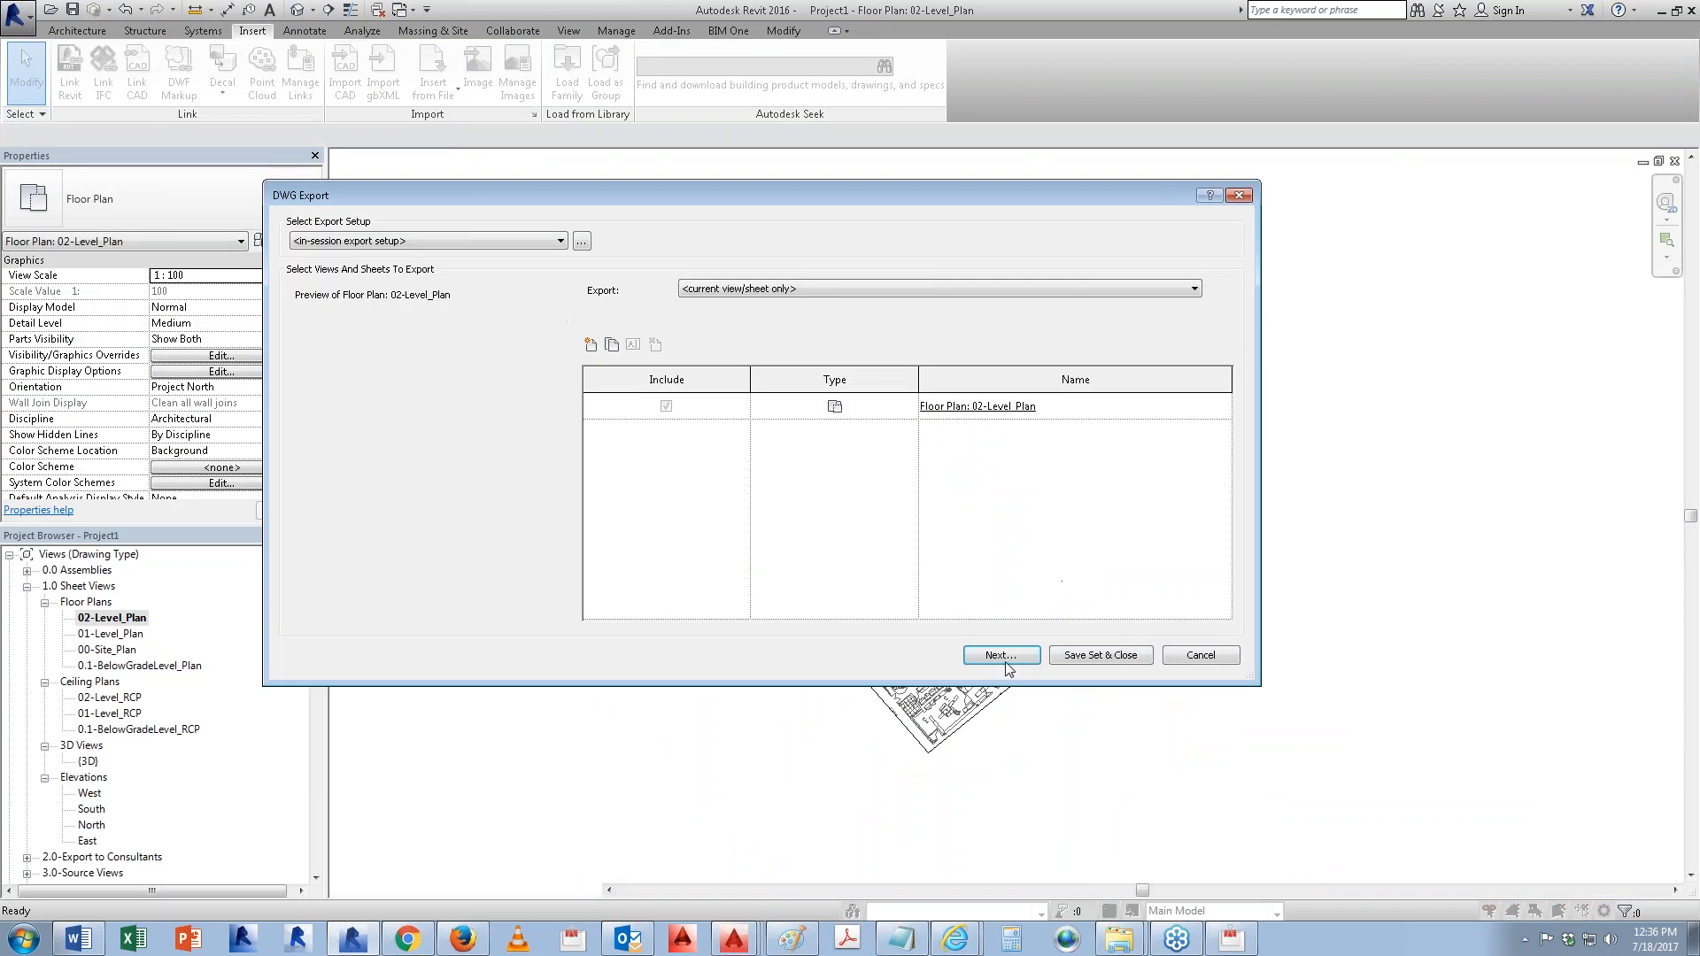
pyautogui.click(1059, 567)
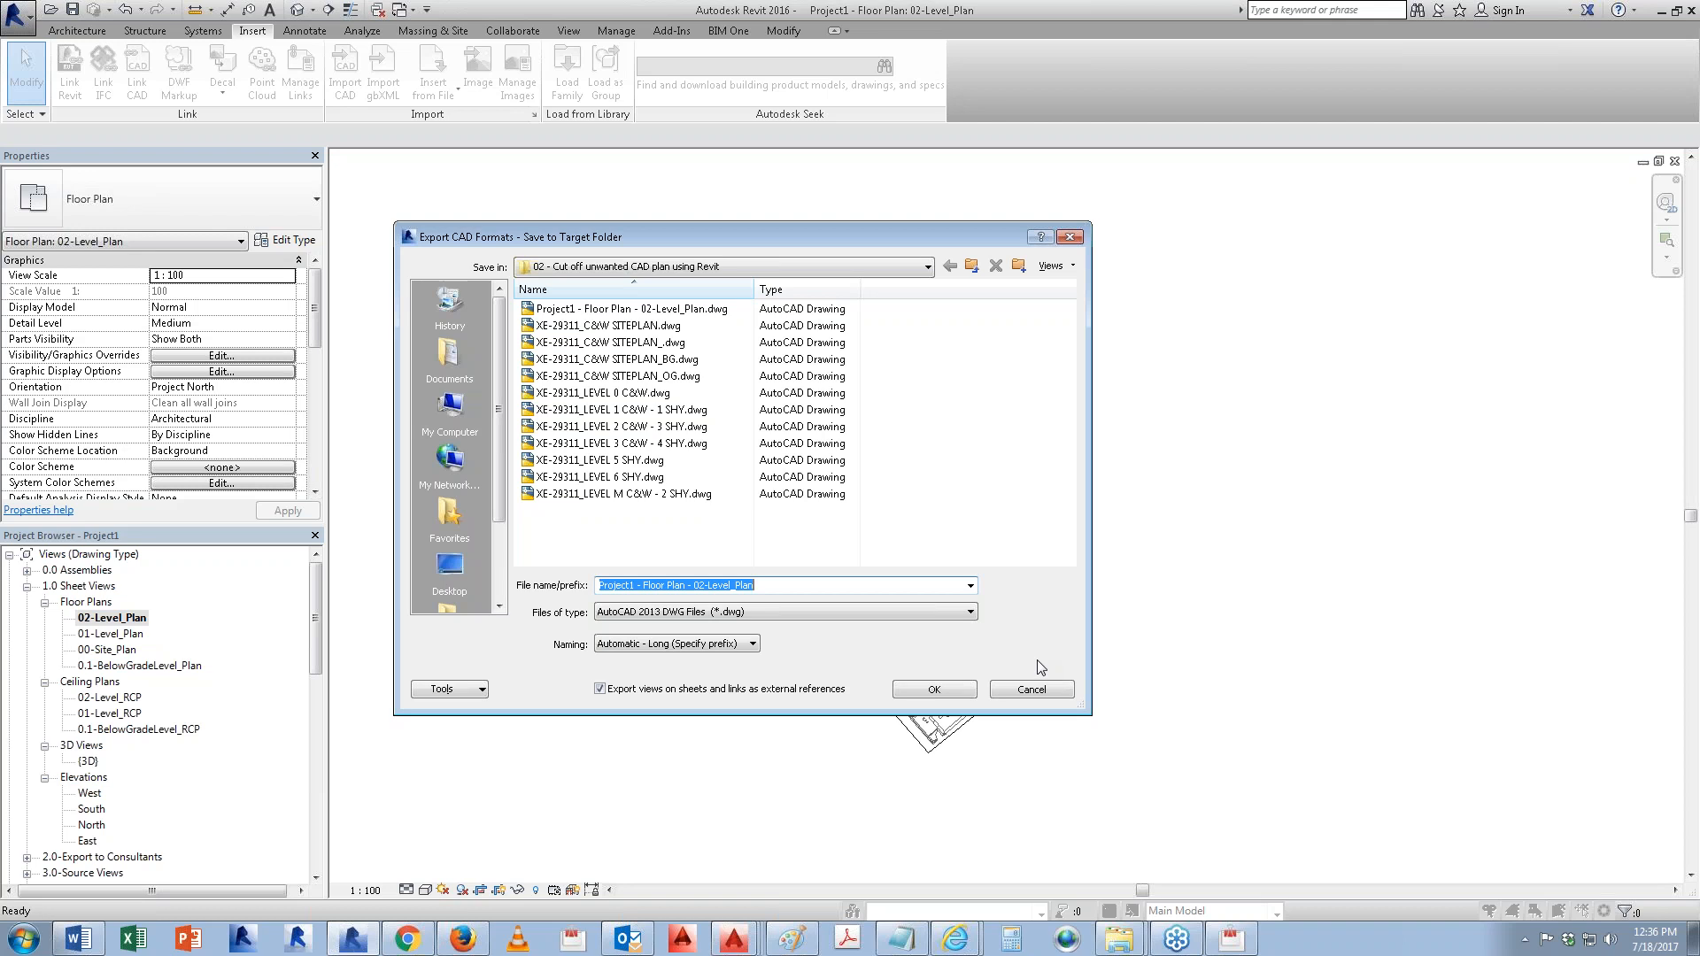
pyautogui.click(624, 692)
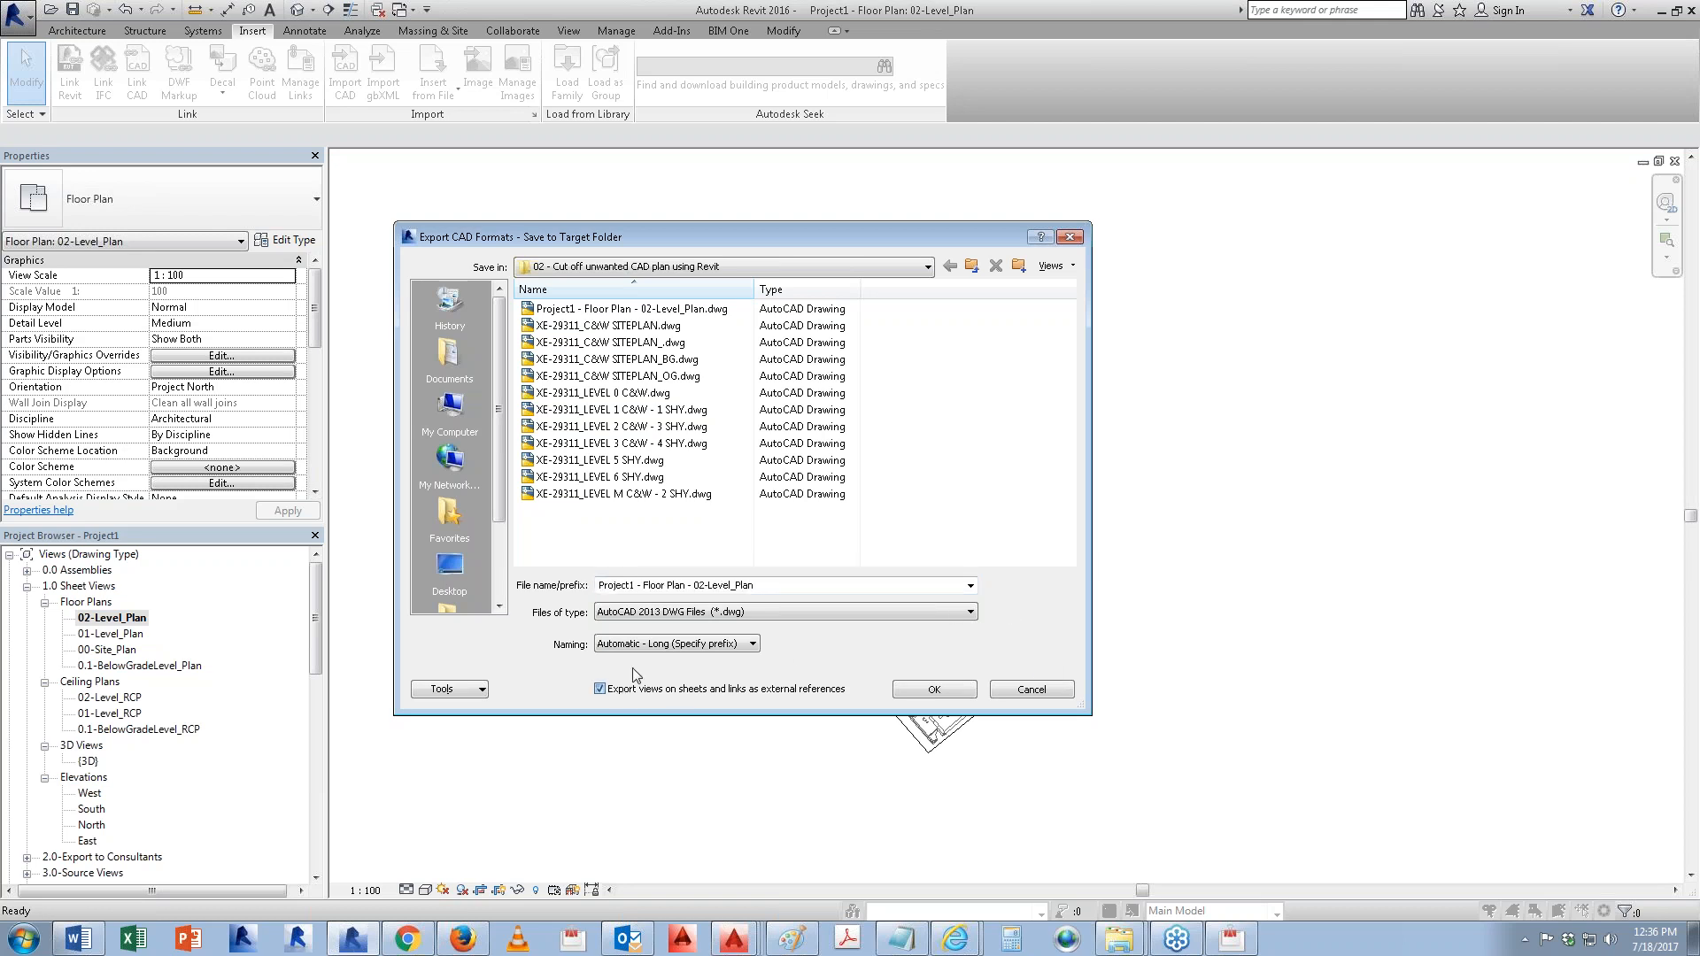
pyautogui.click(797, 588)
pyautogui.click(793, 590)
pyautogui.press('Return')
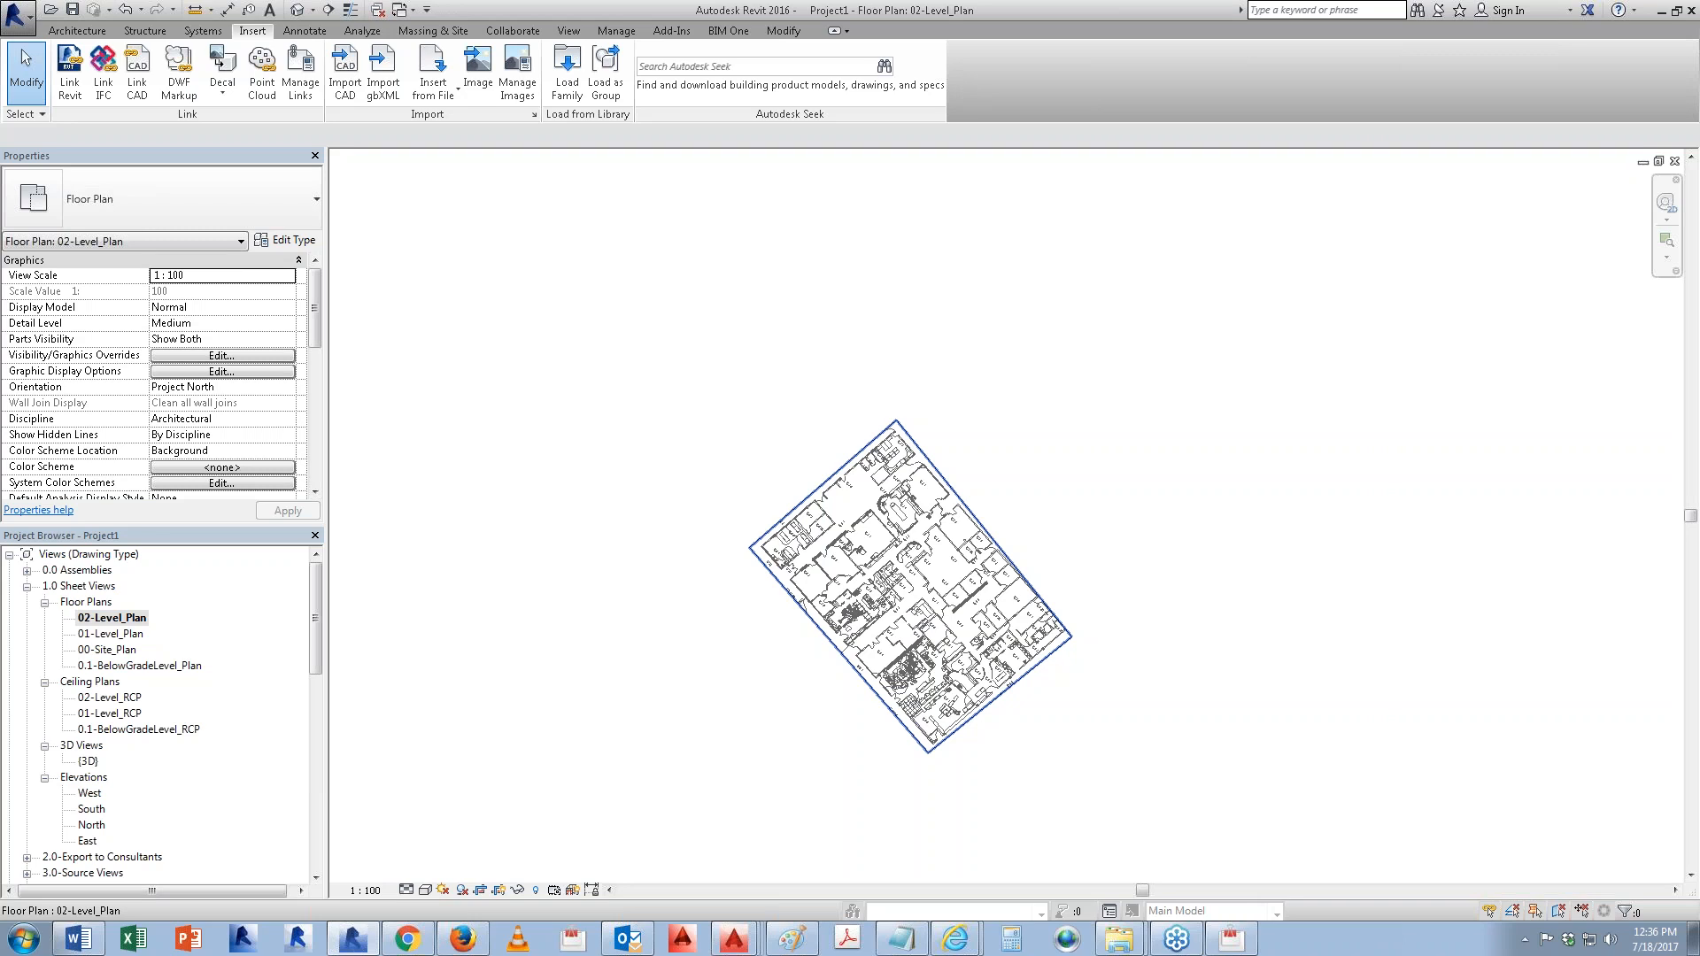
# Step: Open Project1 - Floor Plan - 02-Level_Plan02.dwg in AutoCAD from the export folder and inspect the angled crop of the plan
pyautogui.click(1661, 12)
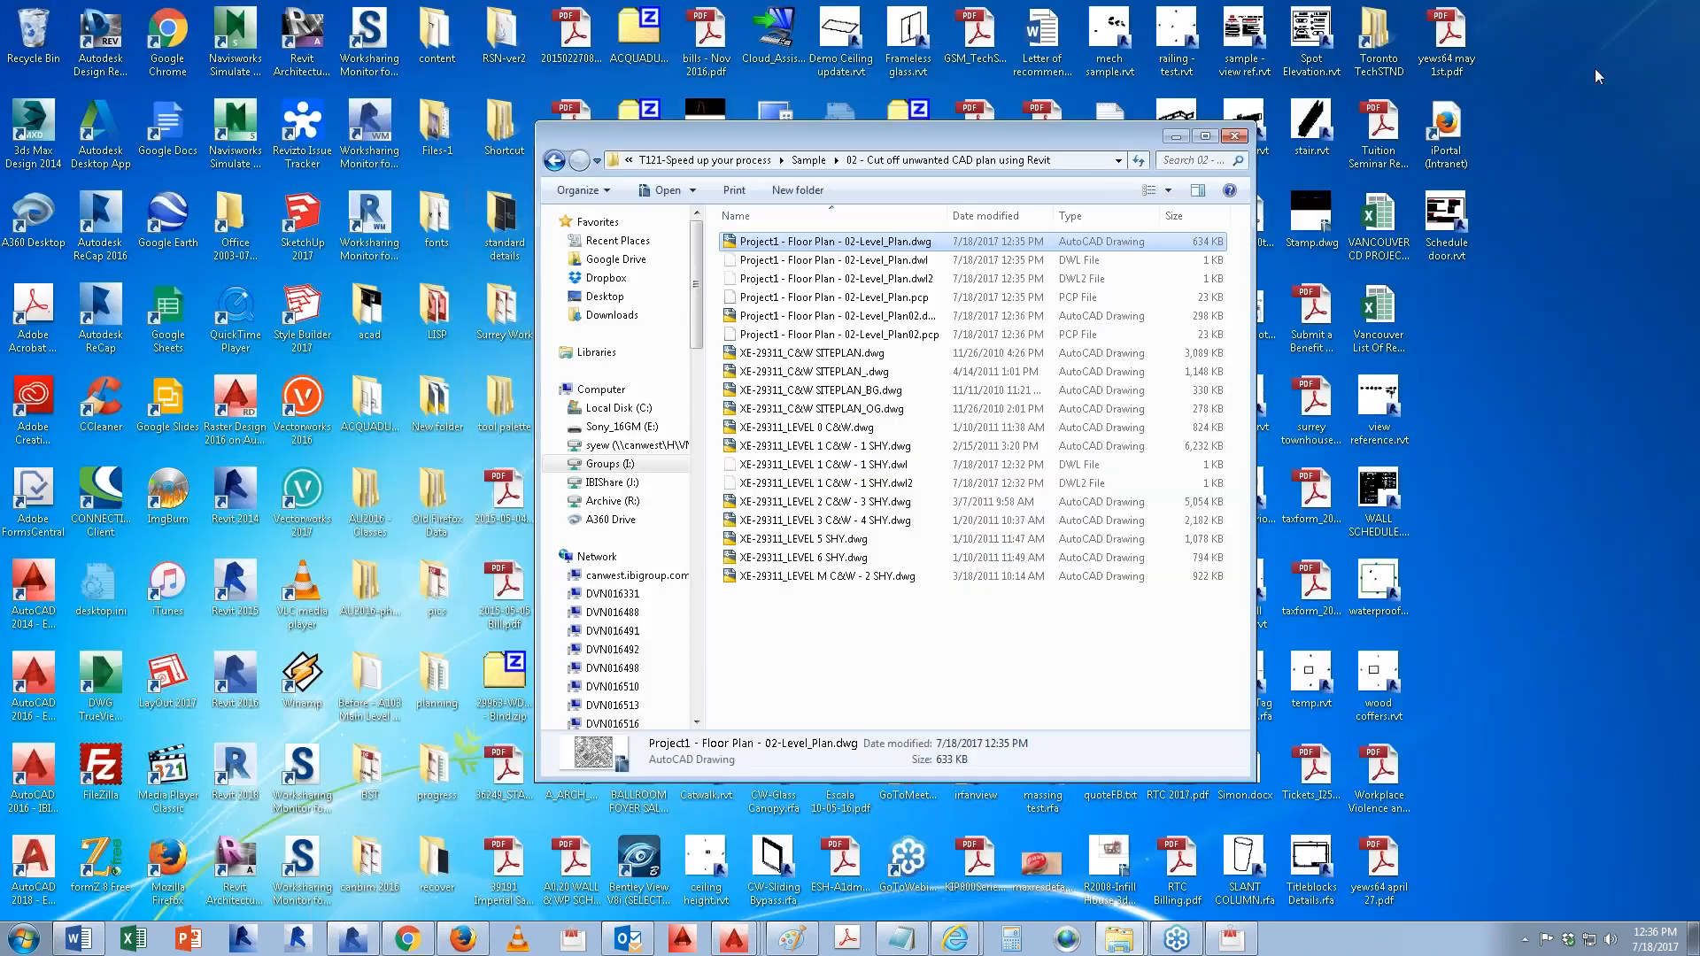
pyautogui.doubleClick(770, 317)
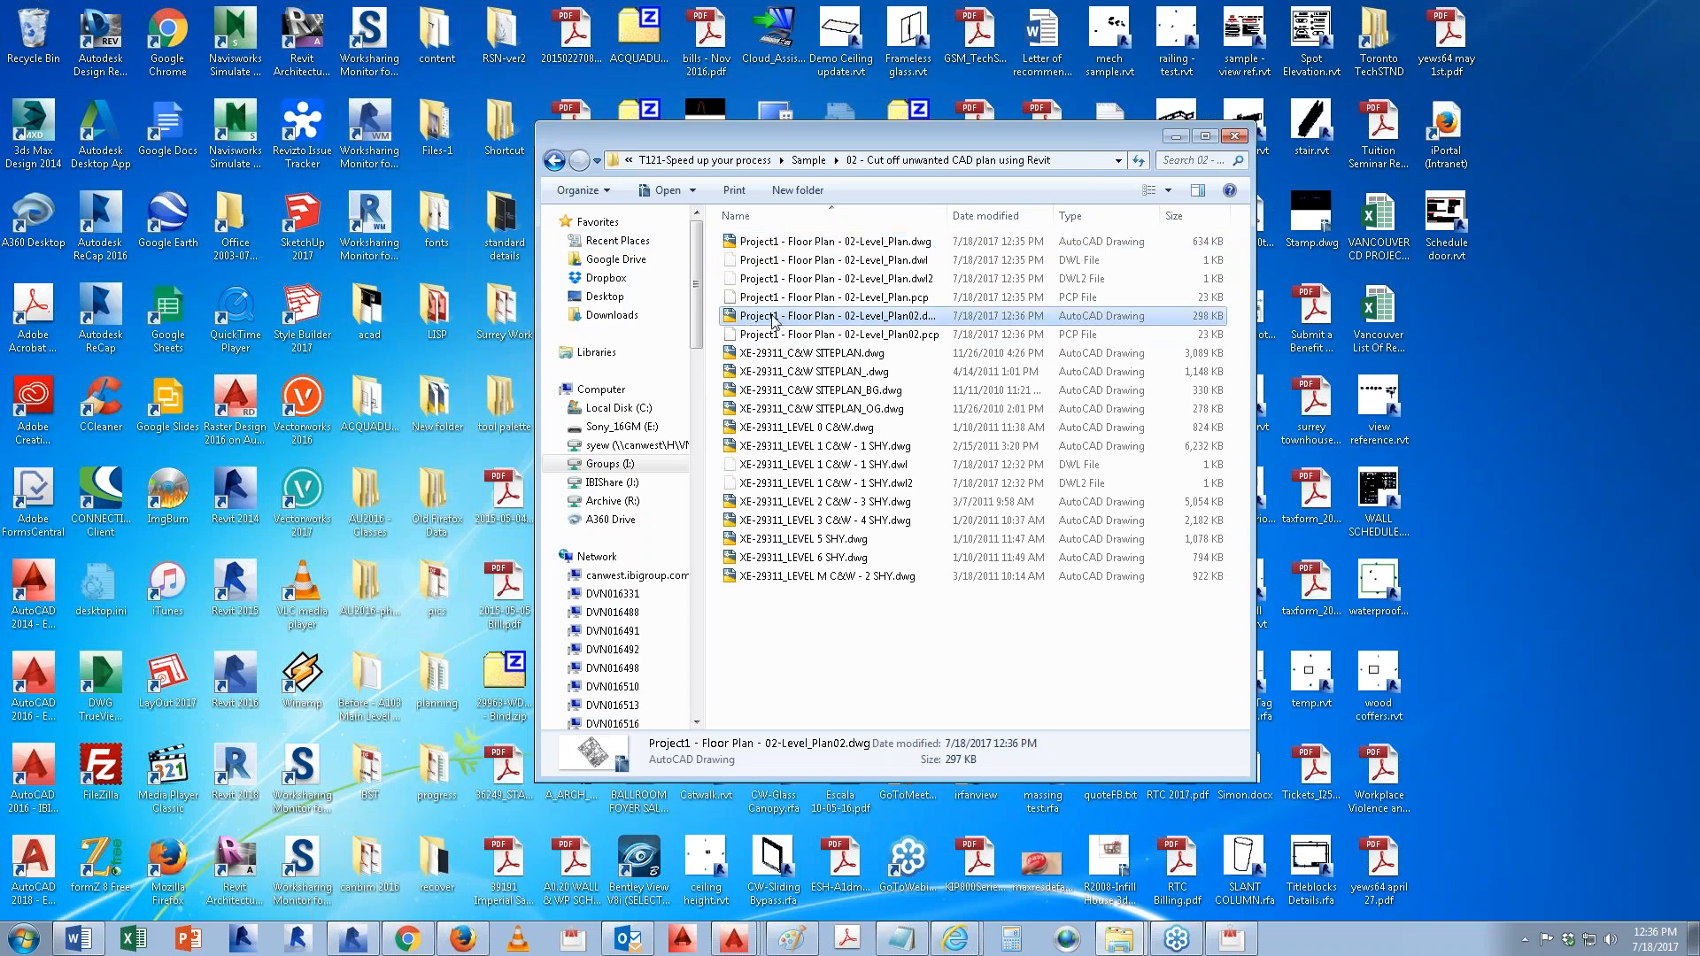
pyautogui.moveTo(682, 589); pyautogui.dragTo(1074, 695, button='middle')
pyautogui.scroll(8, 615, 474)
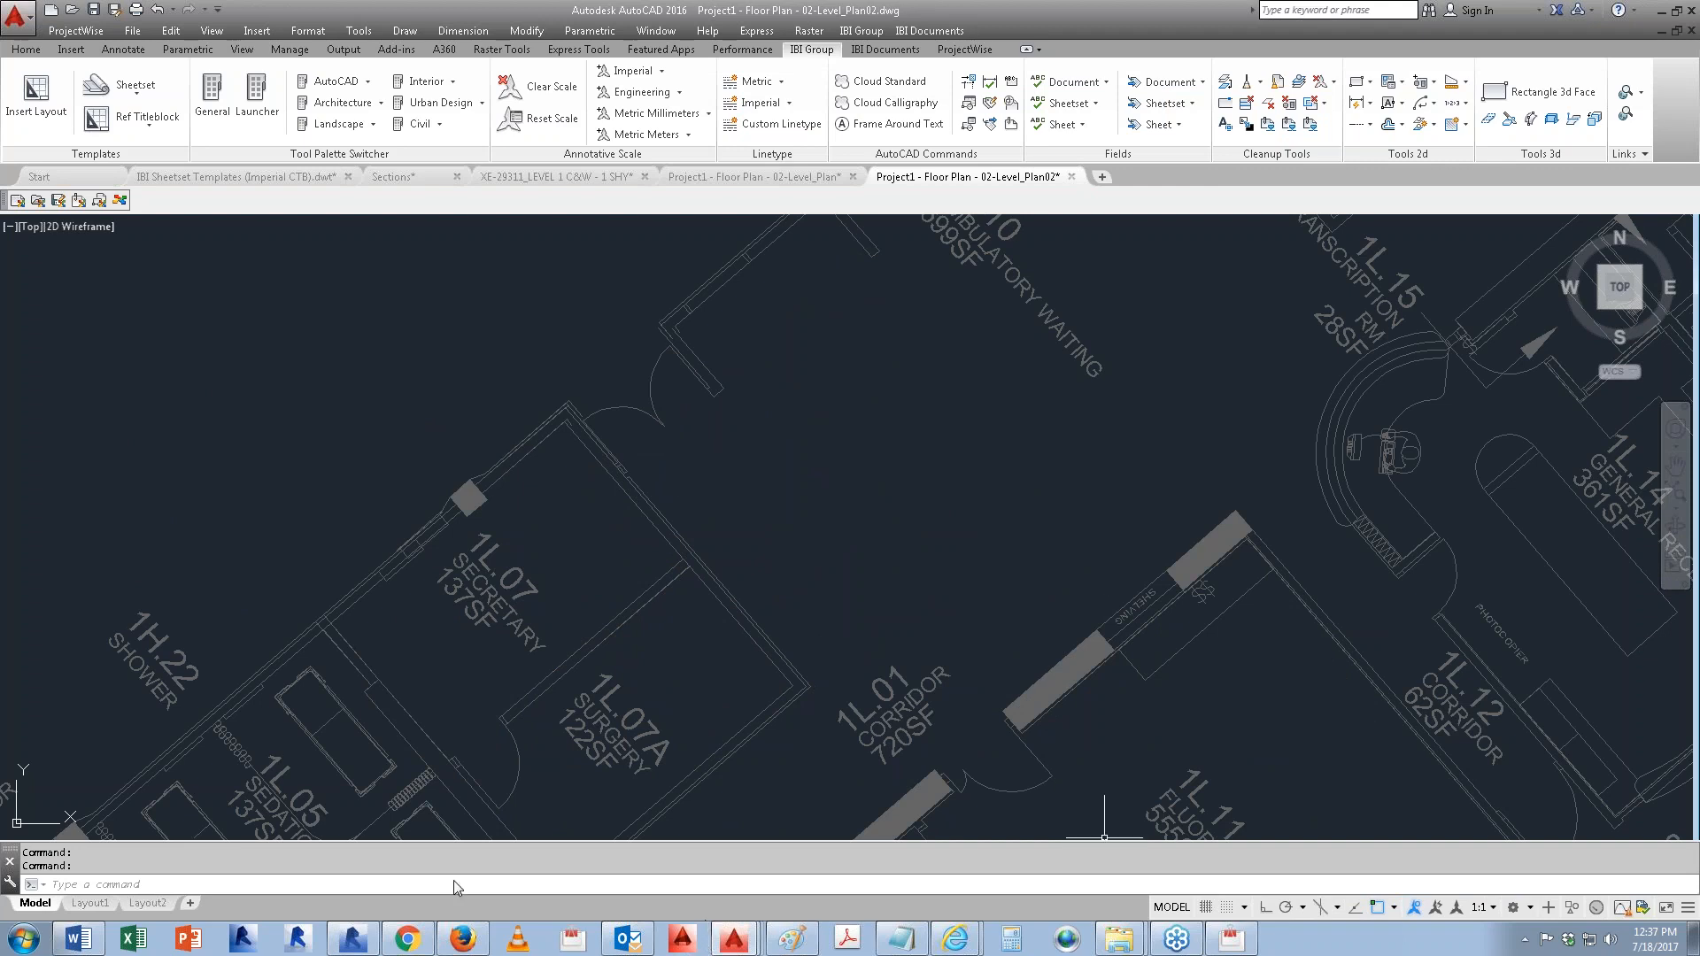
# Step: Return to the file browser and go from the Sample folder into 03 - Convert 3d to CAD lines
pyautogui.hotkey('alt', 'Tab')
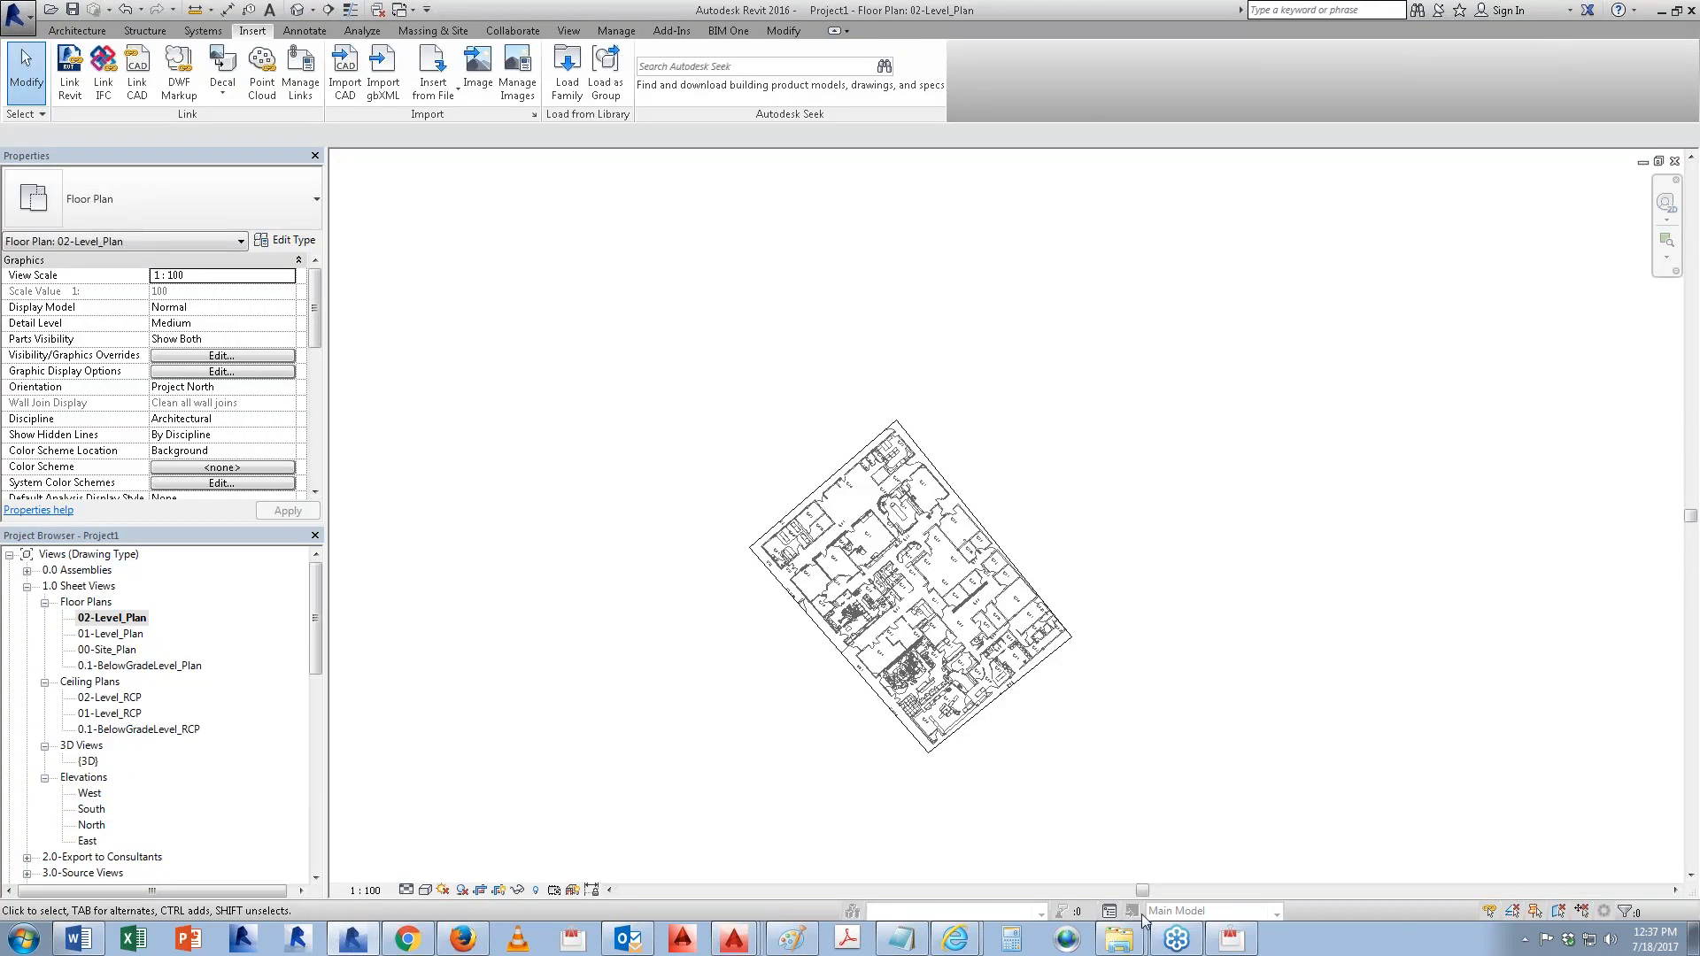
pyautogui.moveTo(1123, 931)
pyautogui.click(1104, 895)
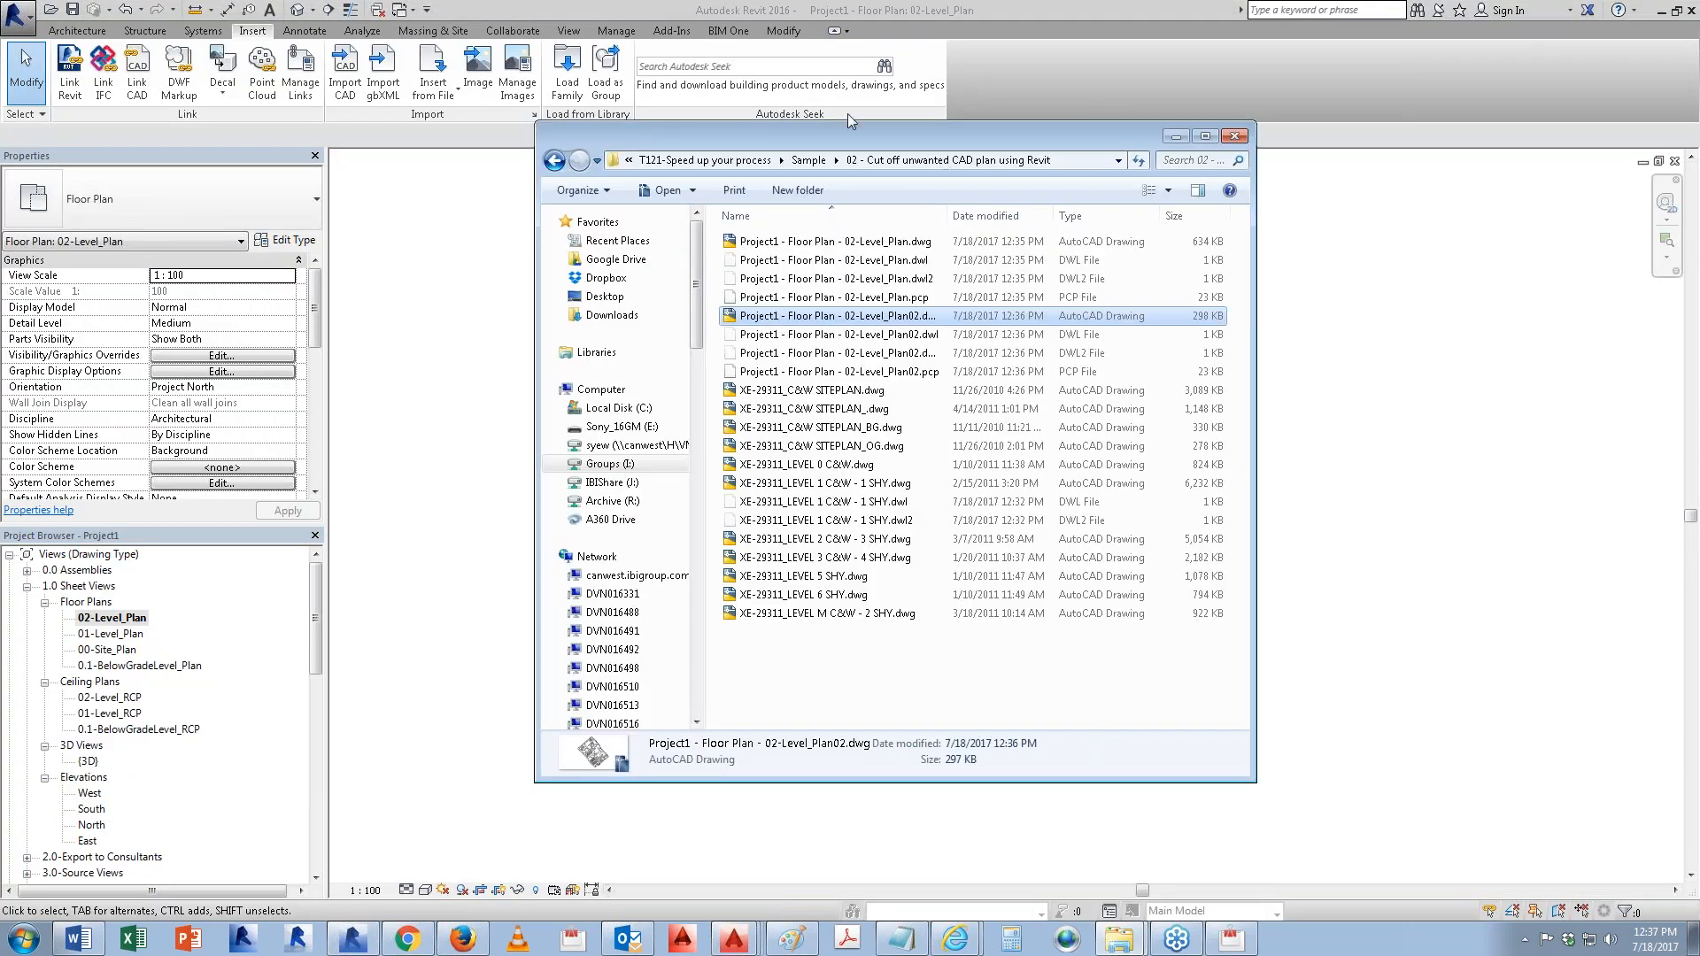
pyautogui.click(807, 160)
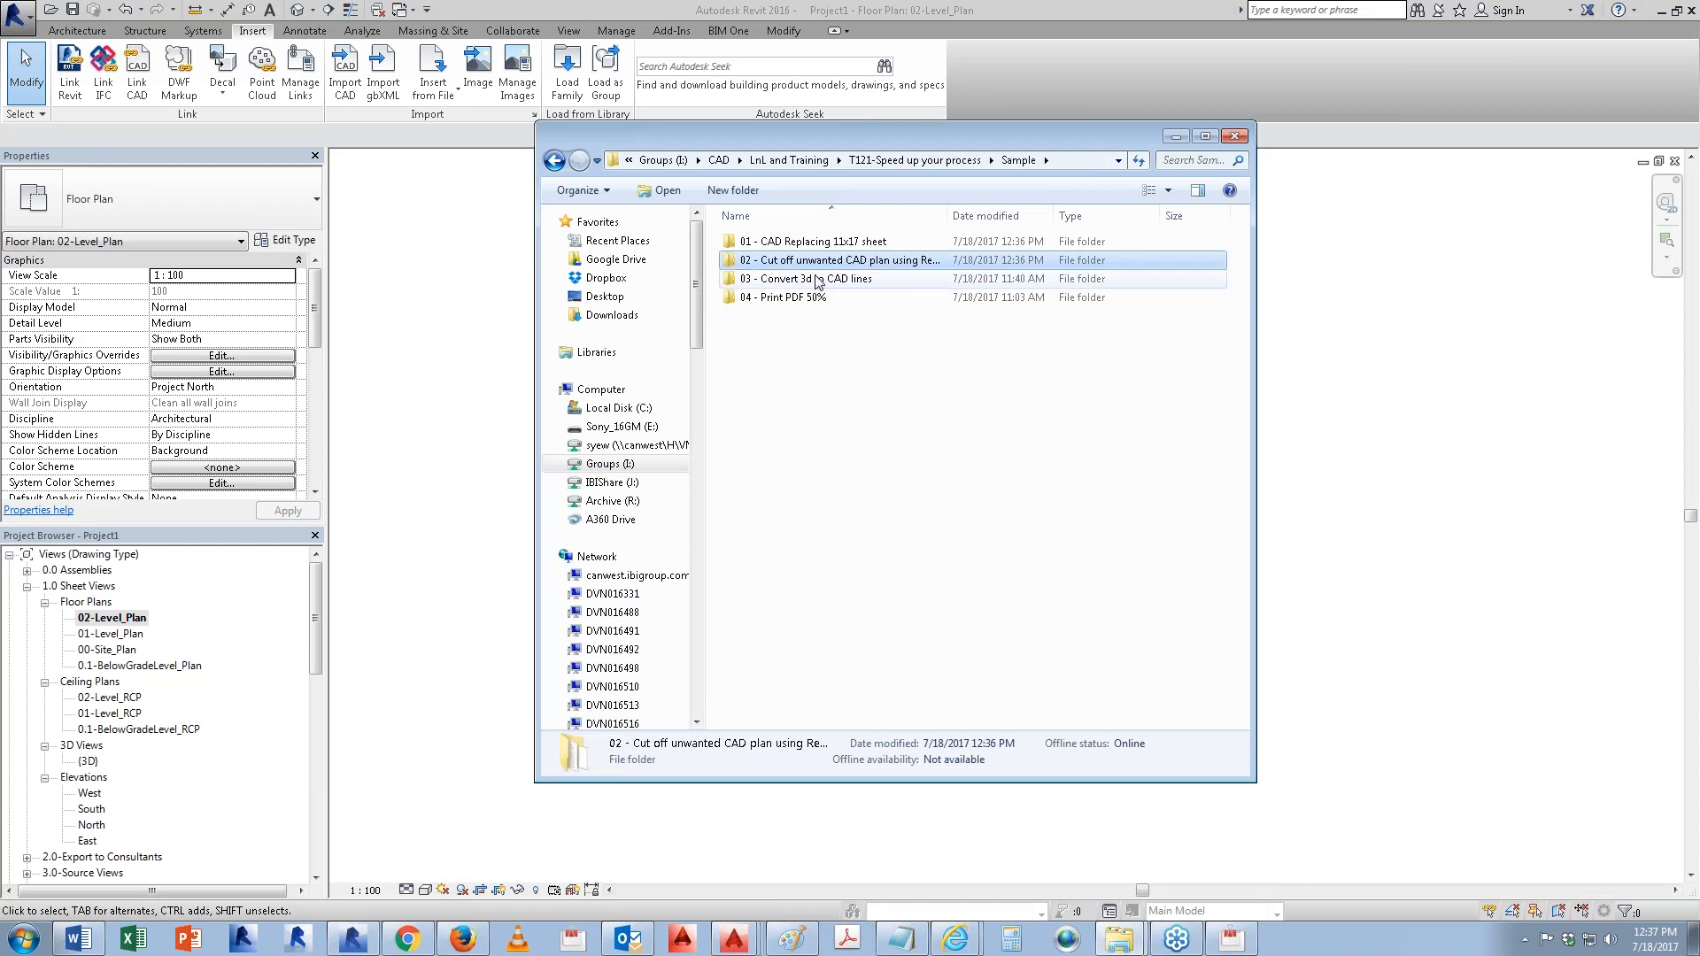
pyautogui.doubleClick(813, 280)
pyautogui.doubleClick(822, 281)
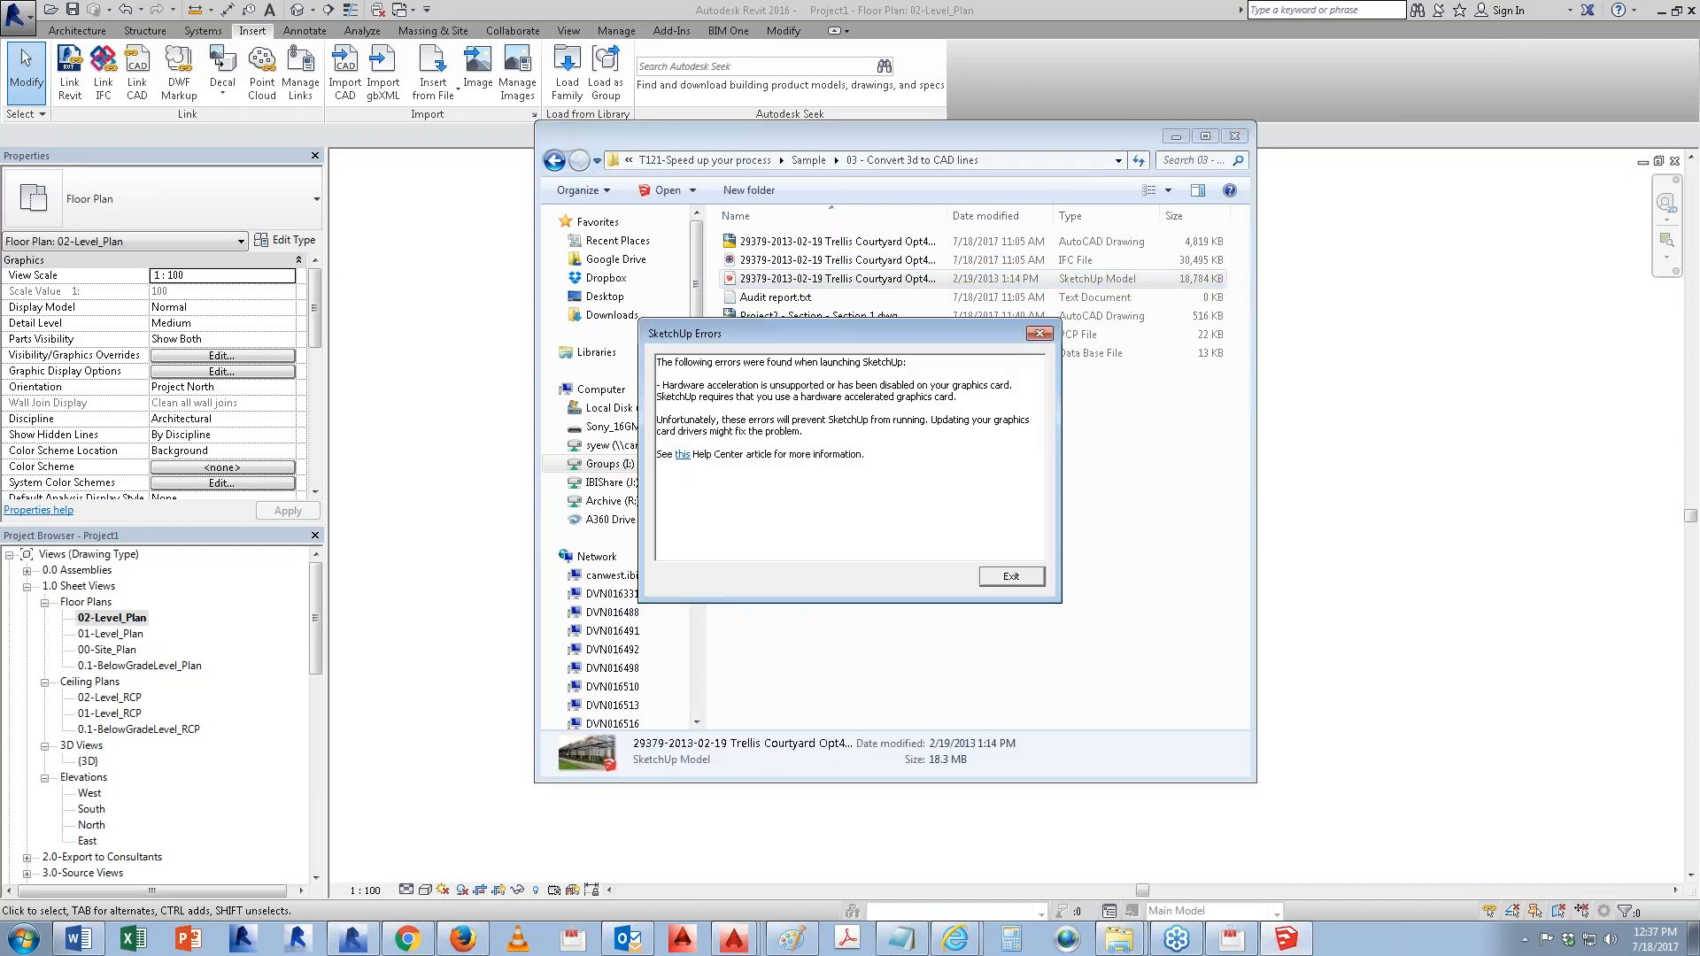
pyautogui.click(1011, 576)
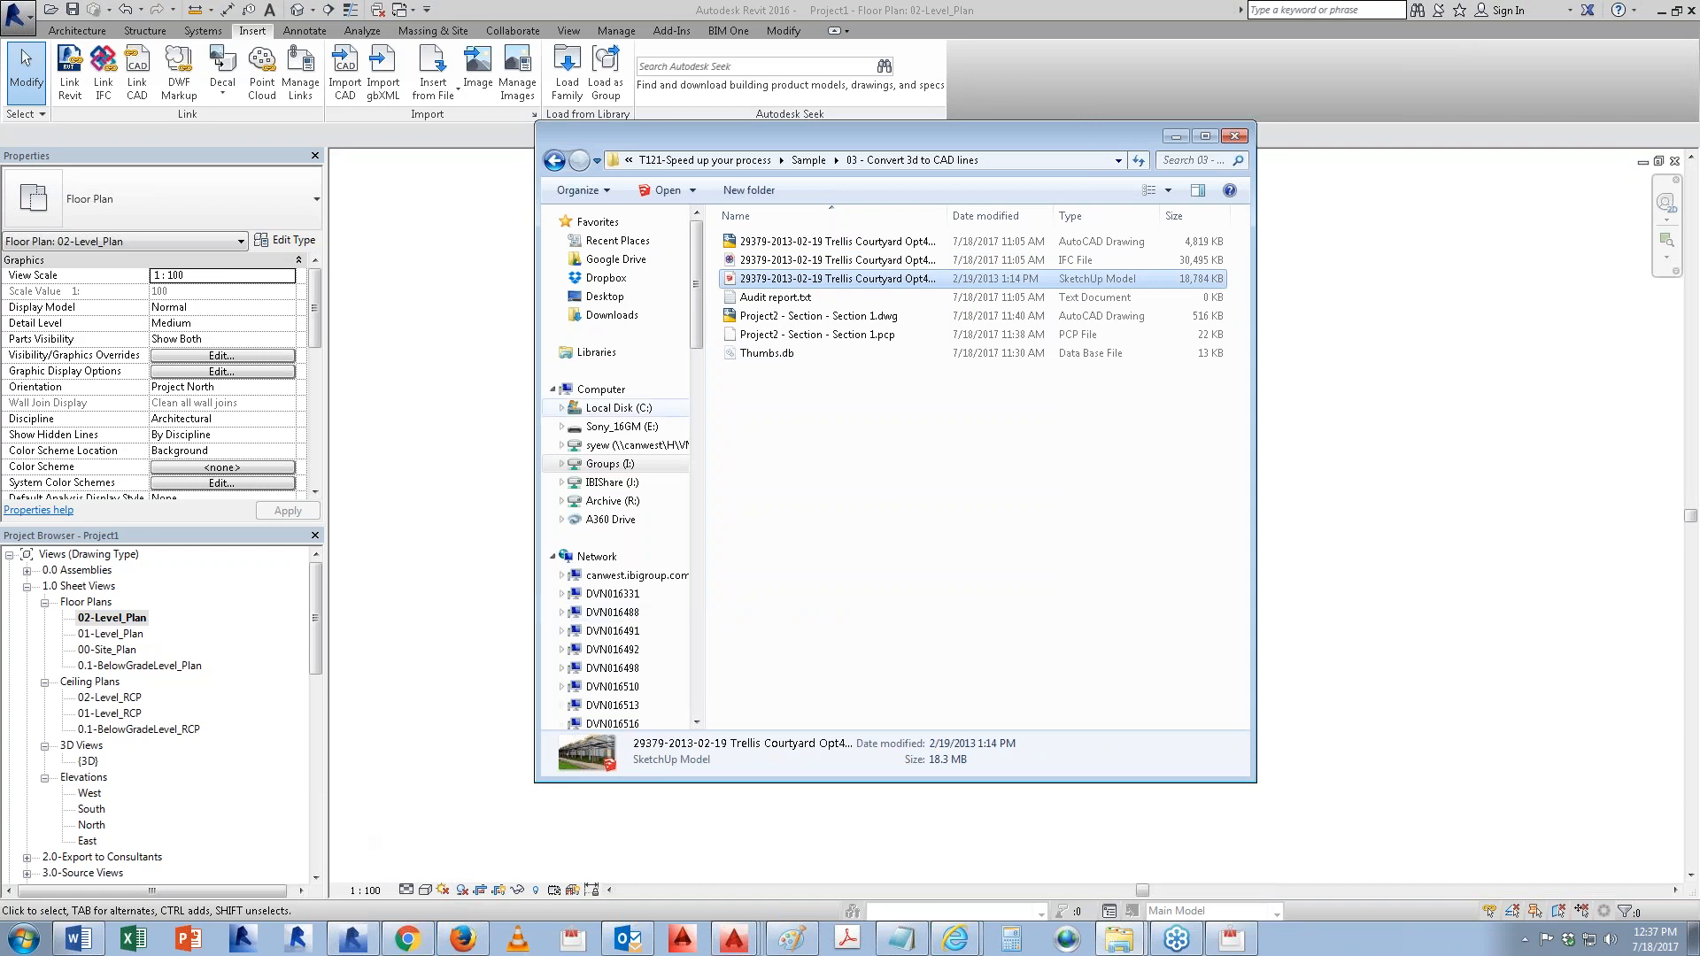
pyautogui.doubleClick(855, 279)
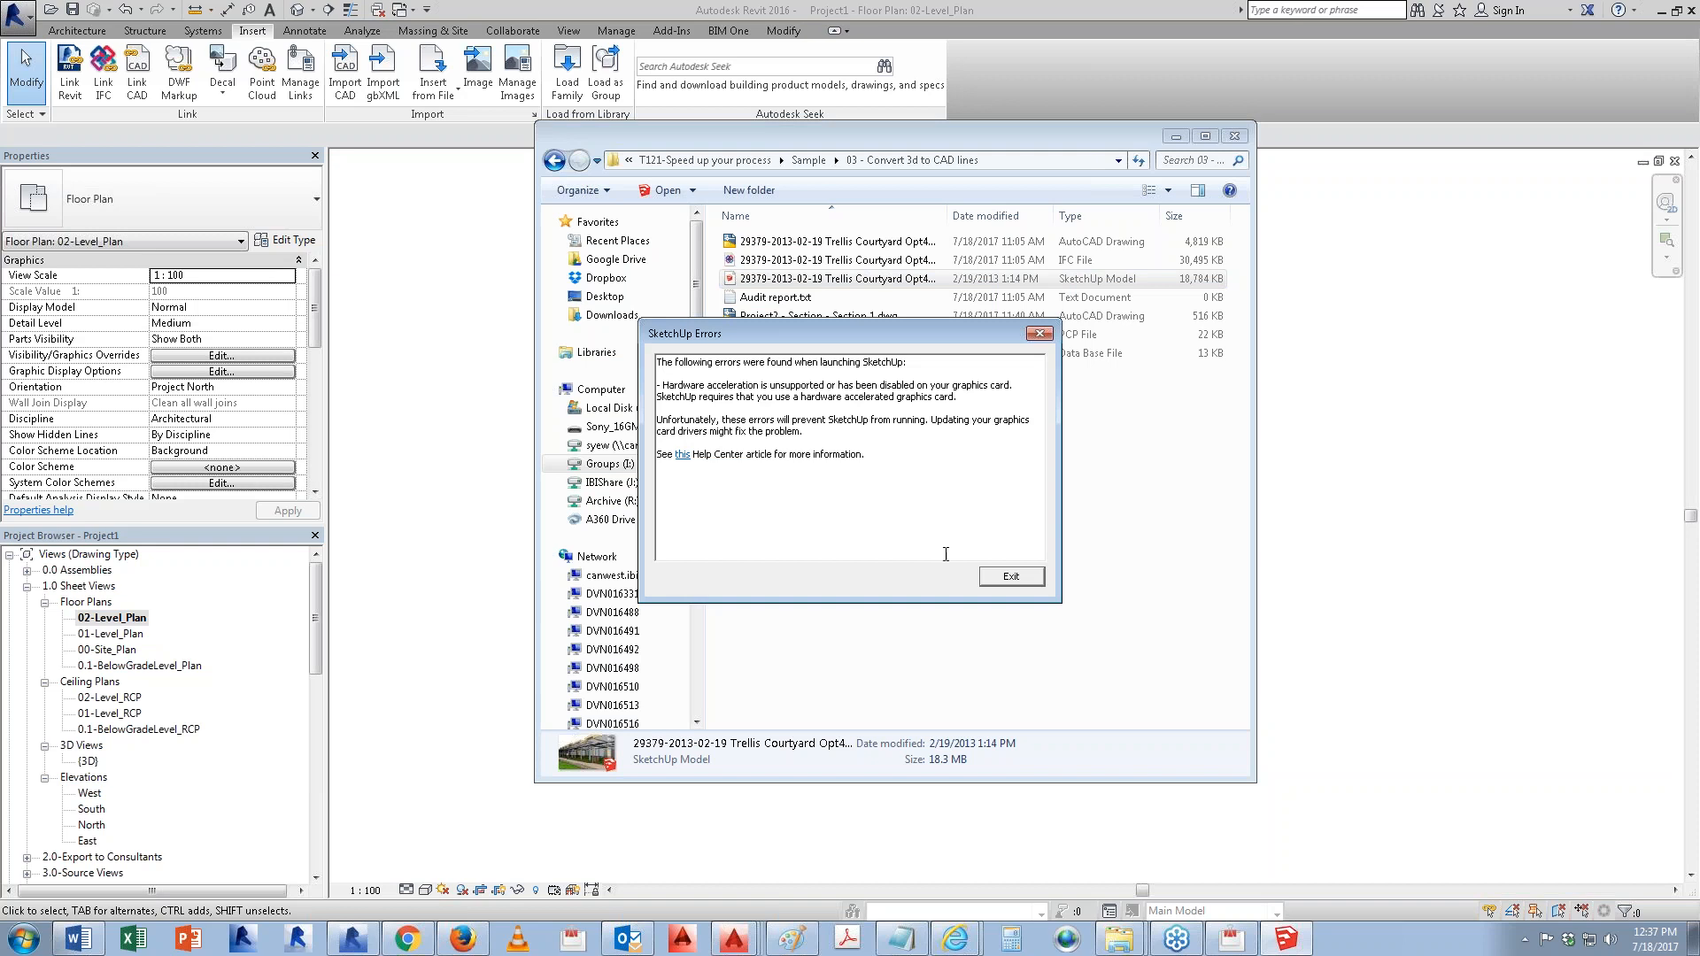
pyautogui.click(1011, 577)
pyautogui.doubleClick(811, 241)
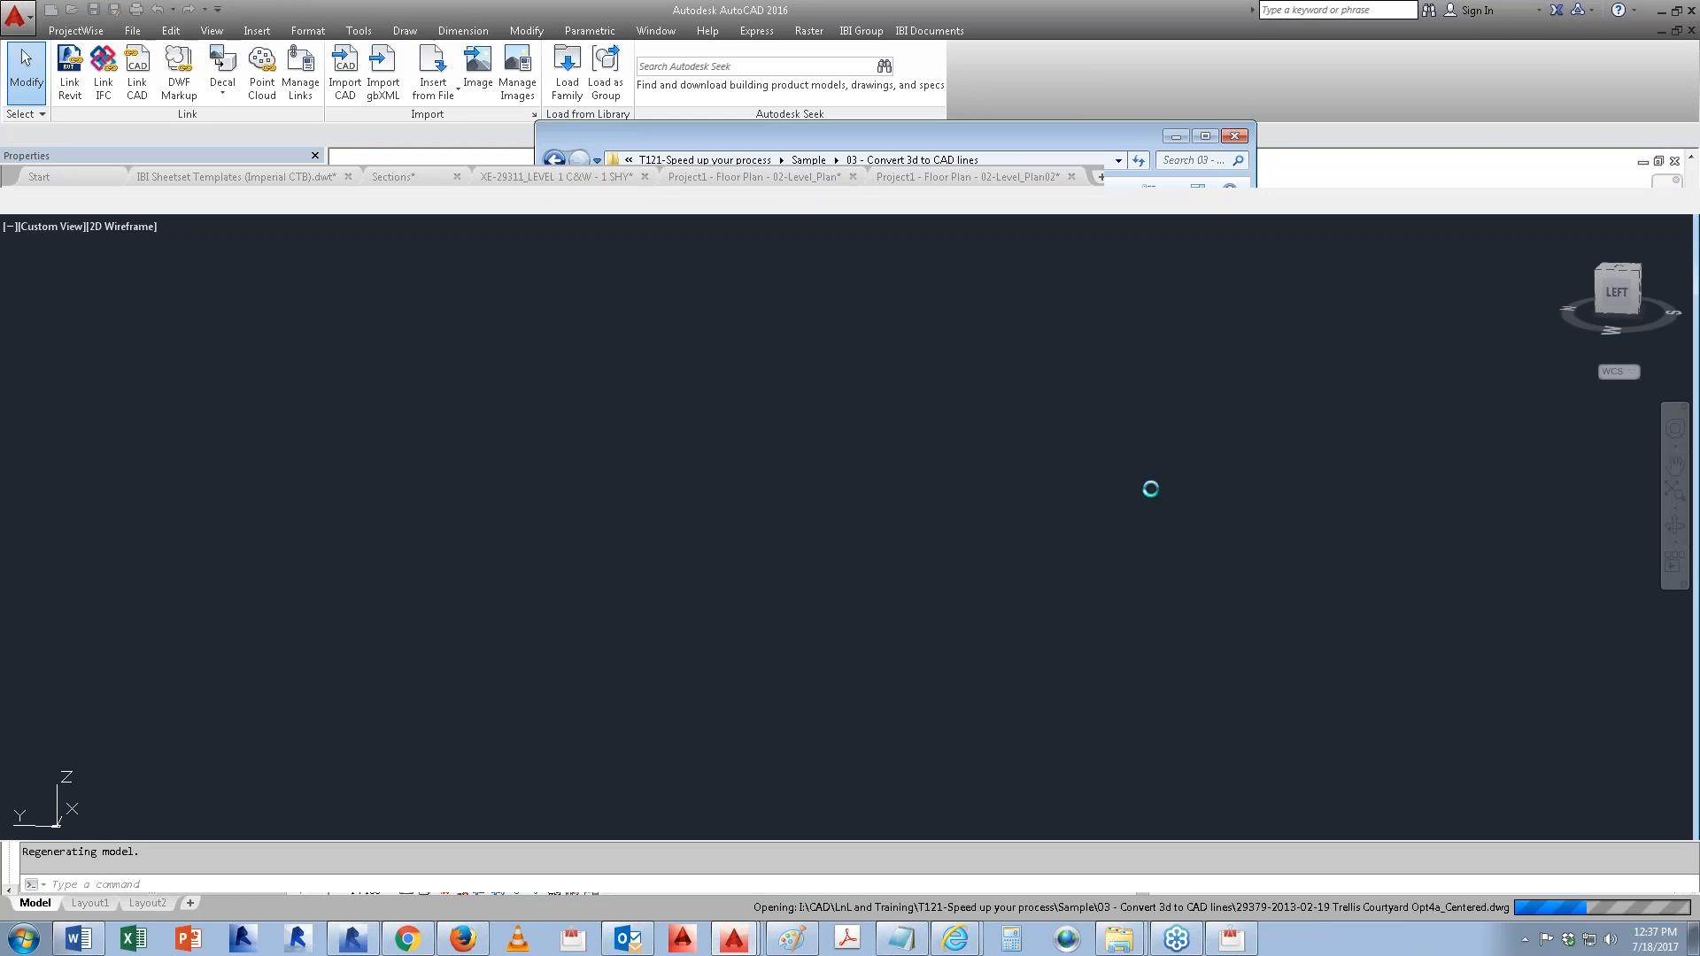
pyautogui.scroll(-10, 1069, 496)
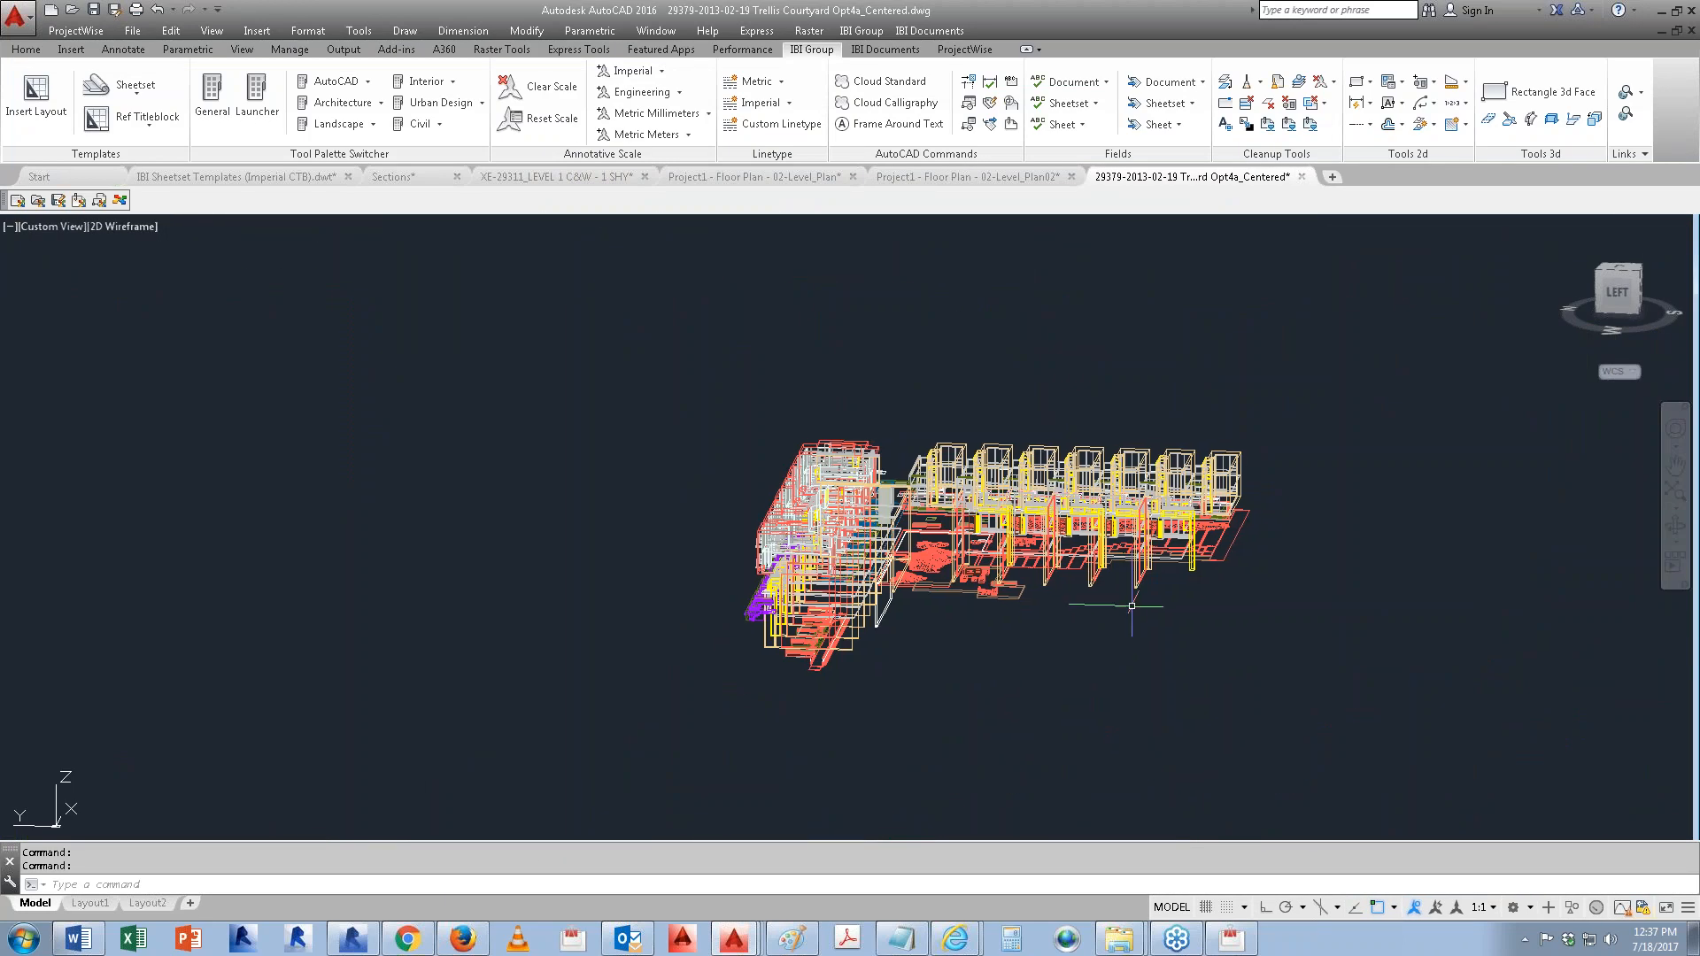
pyautogui.scroll(2, 1132, 606)
pyautogui.write('SHA')
pyautogui.press('Return')
pyautogui.write('co')
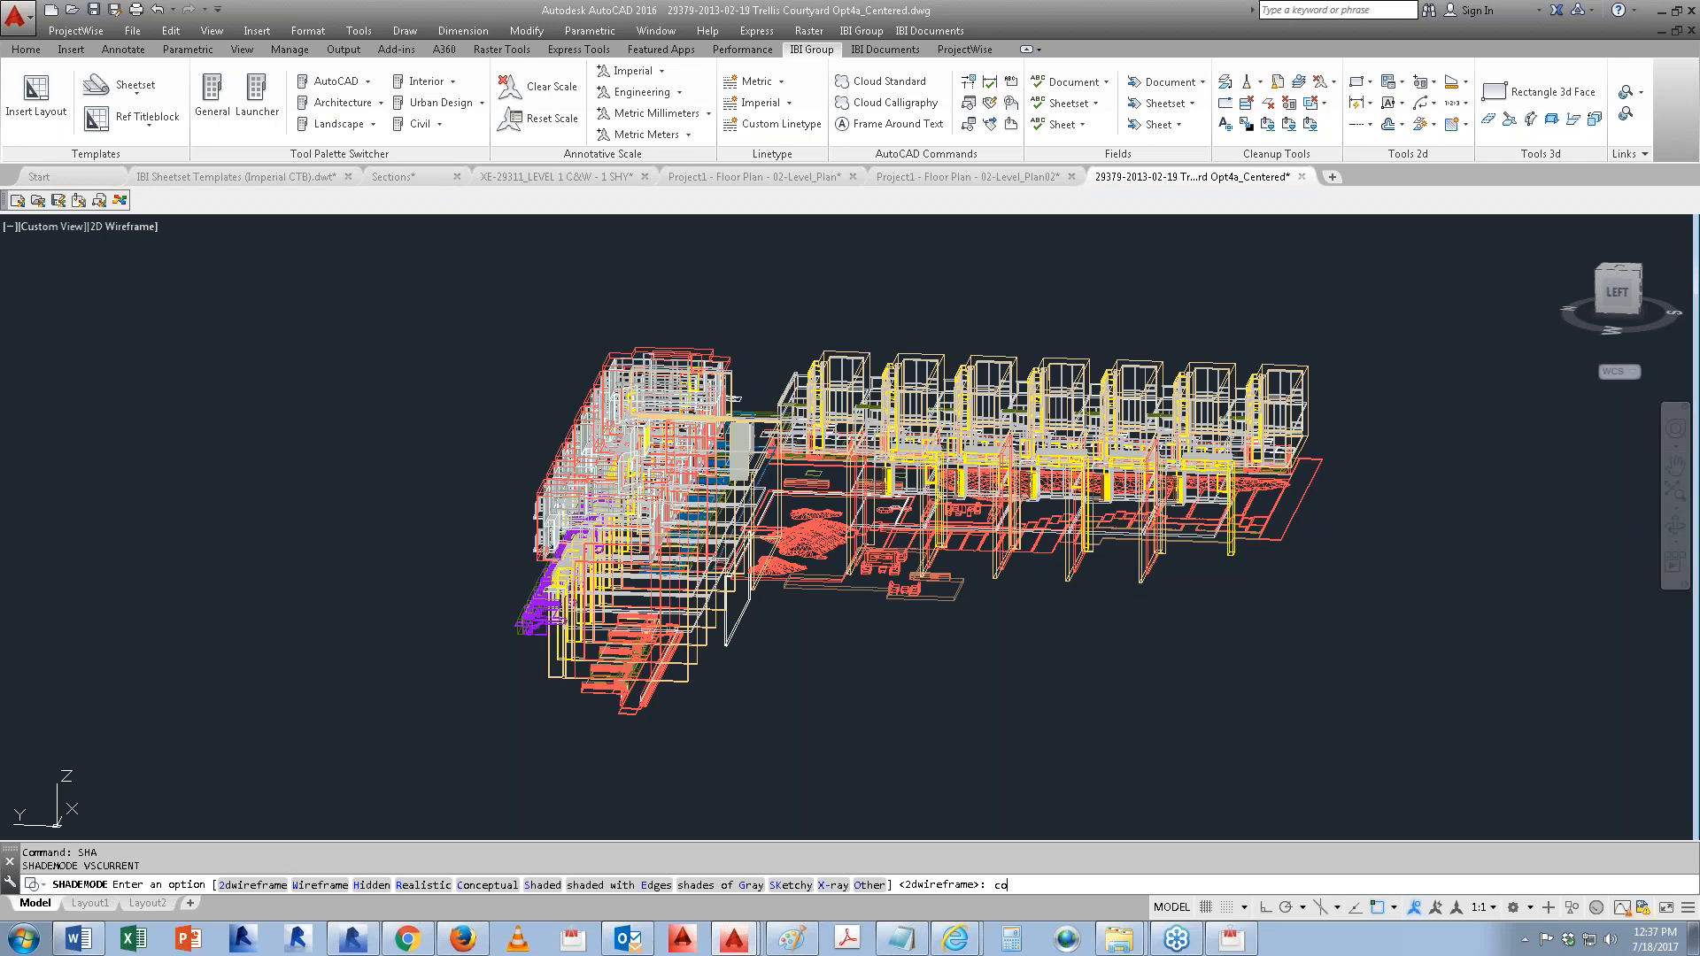
pyautogui.press('Return')
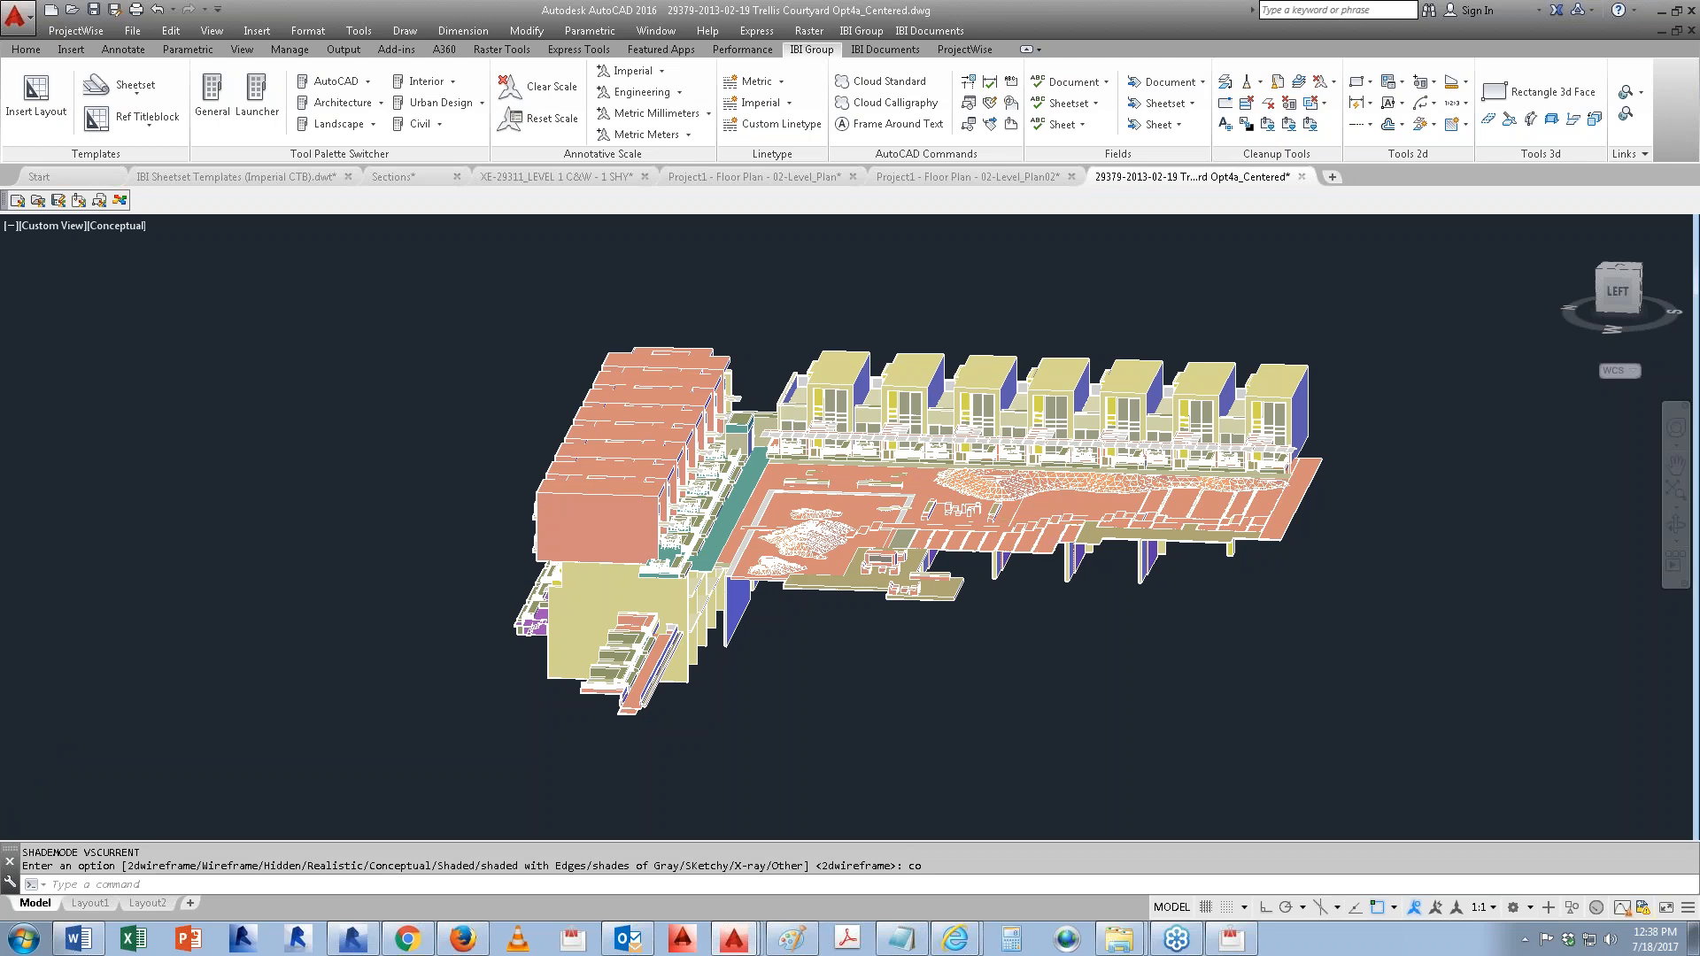
pyautogui.scroll(2, 1134, 466)
pyautogui.scroll(2, 1130, 465)
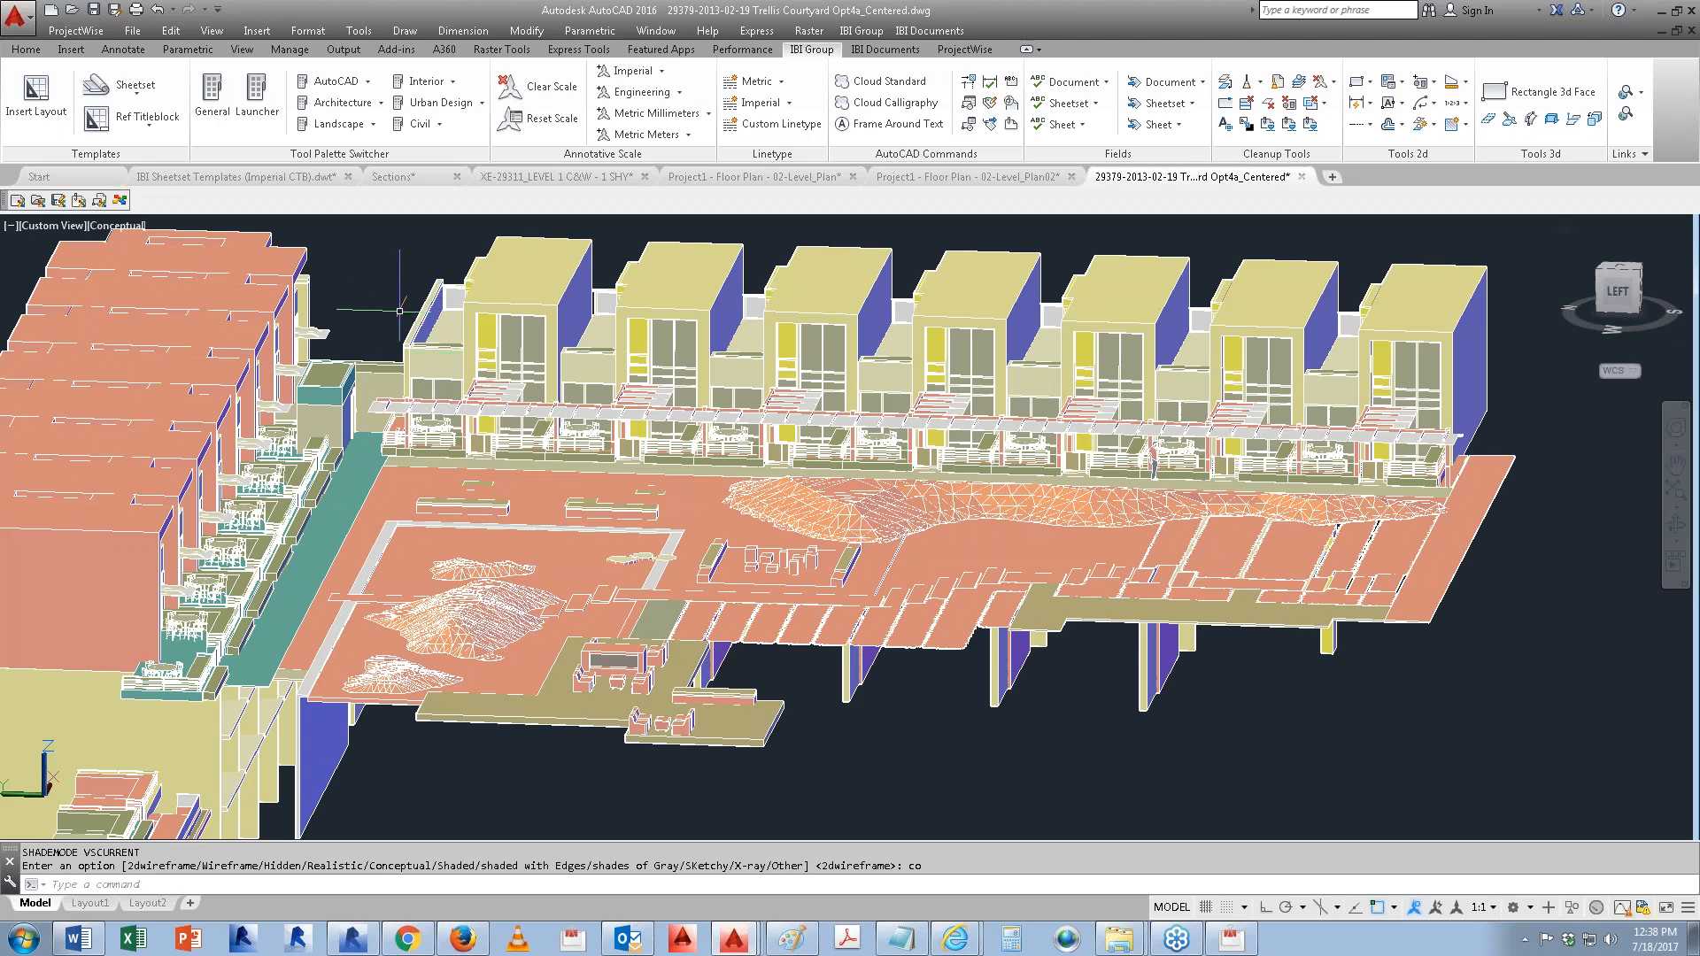
pyautogui.press('Escape')
pyautogui.press('Escape')
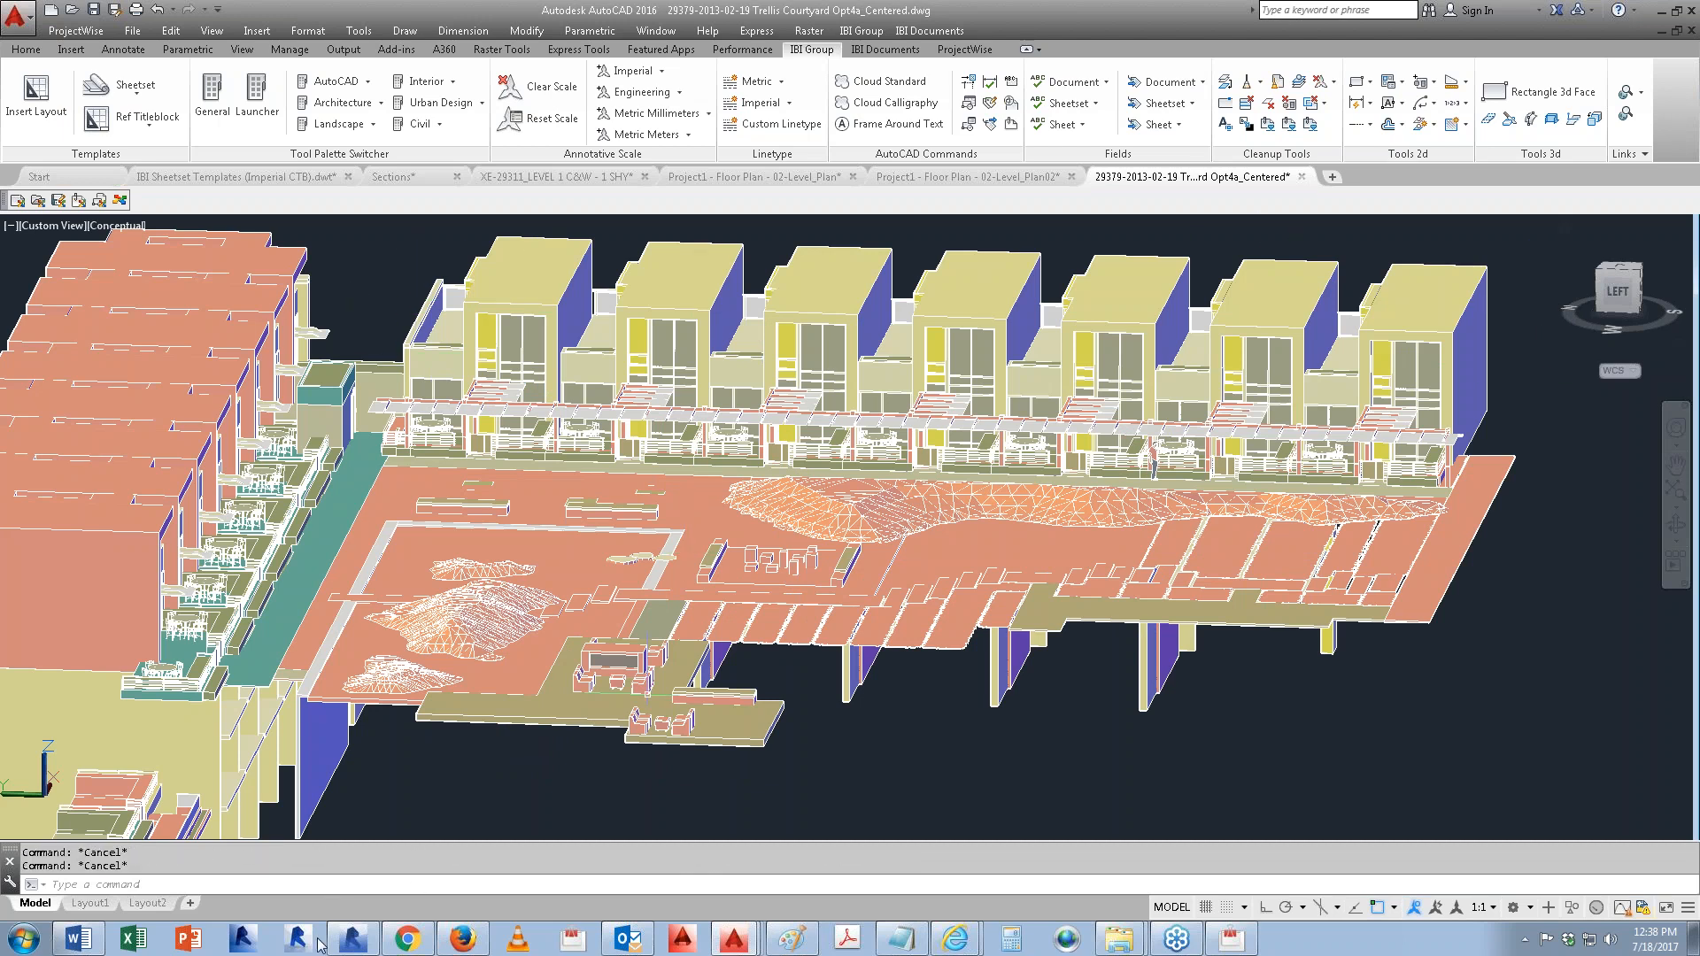
# Step: Switch to Revit and open the 01-Level_Plan floor plan view
pyautogui.click(347, 946)
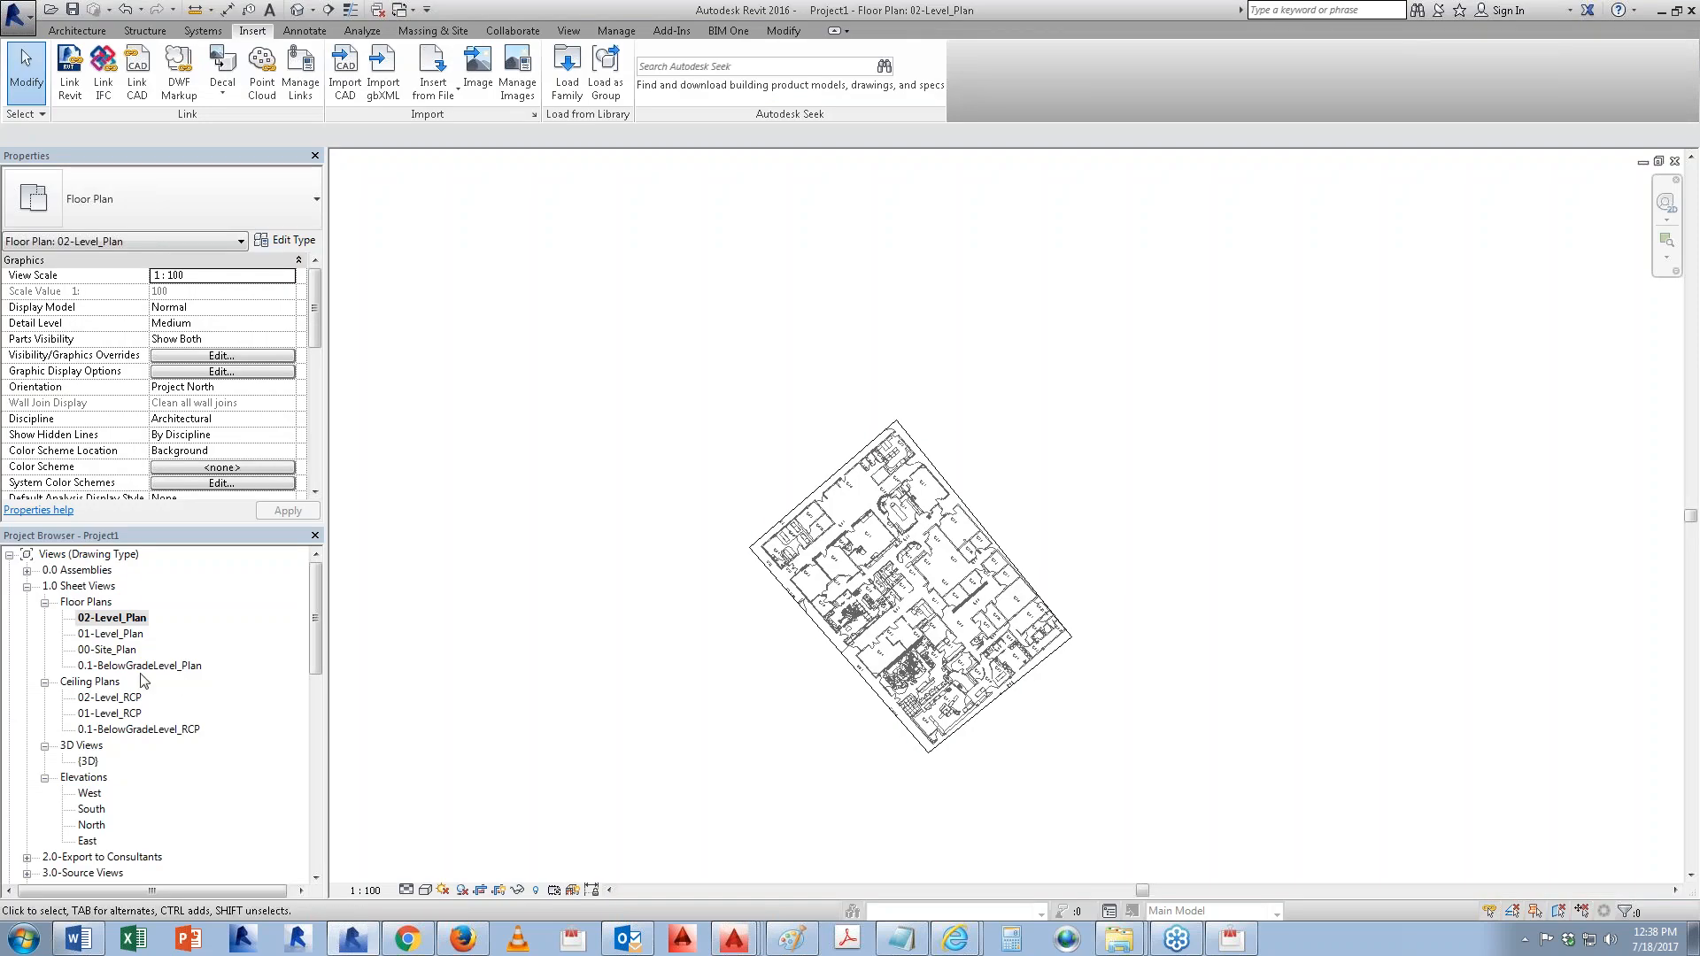
pyautogui.doubleClick(108, 634)
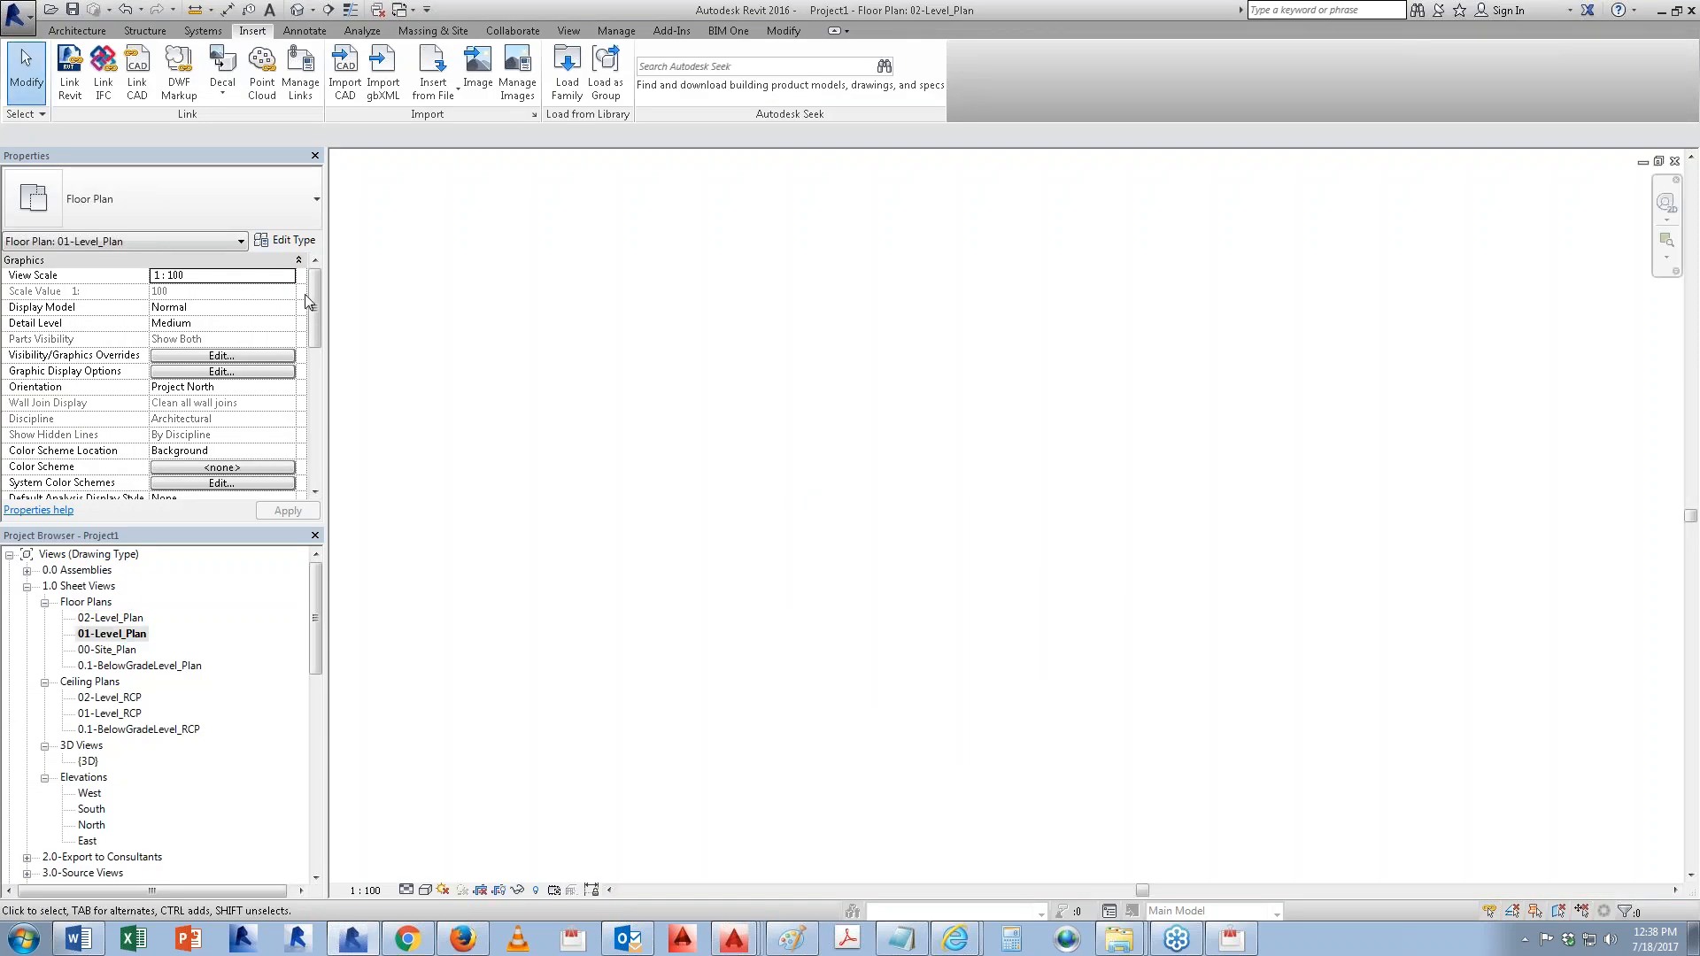
# Step: Remove the view template from the 01-Level_Plan view by setting it to <None>
pyautogui.moveTo(312, 306); pyautogui.dragTo(313, 442)
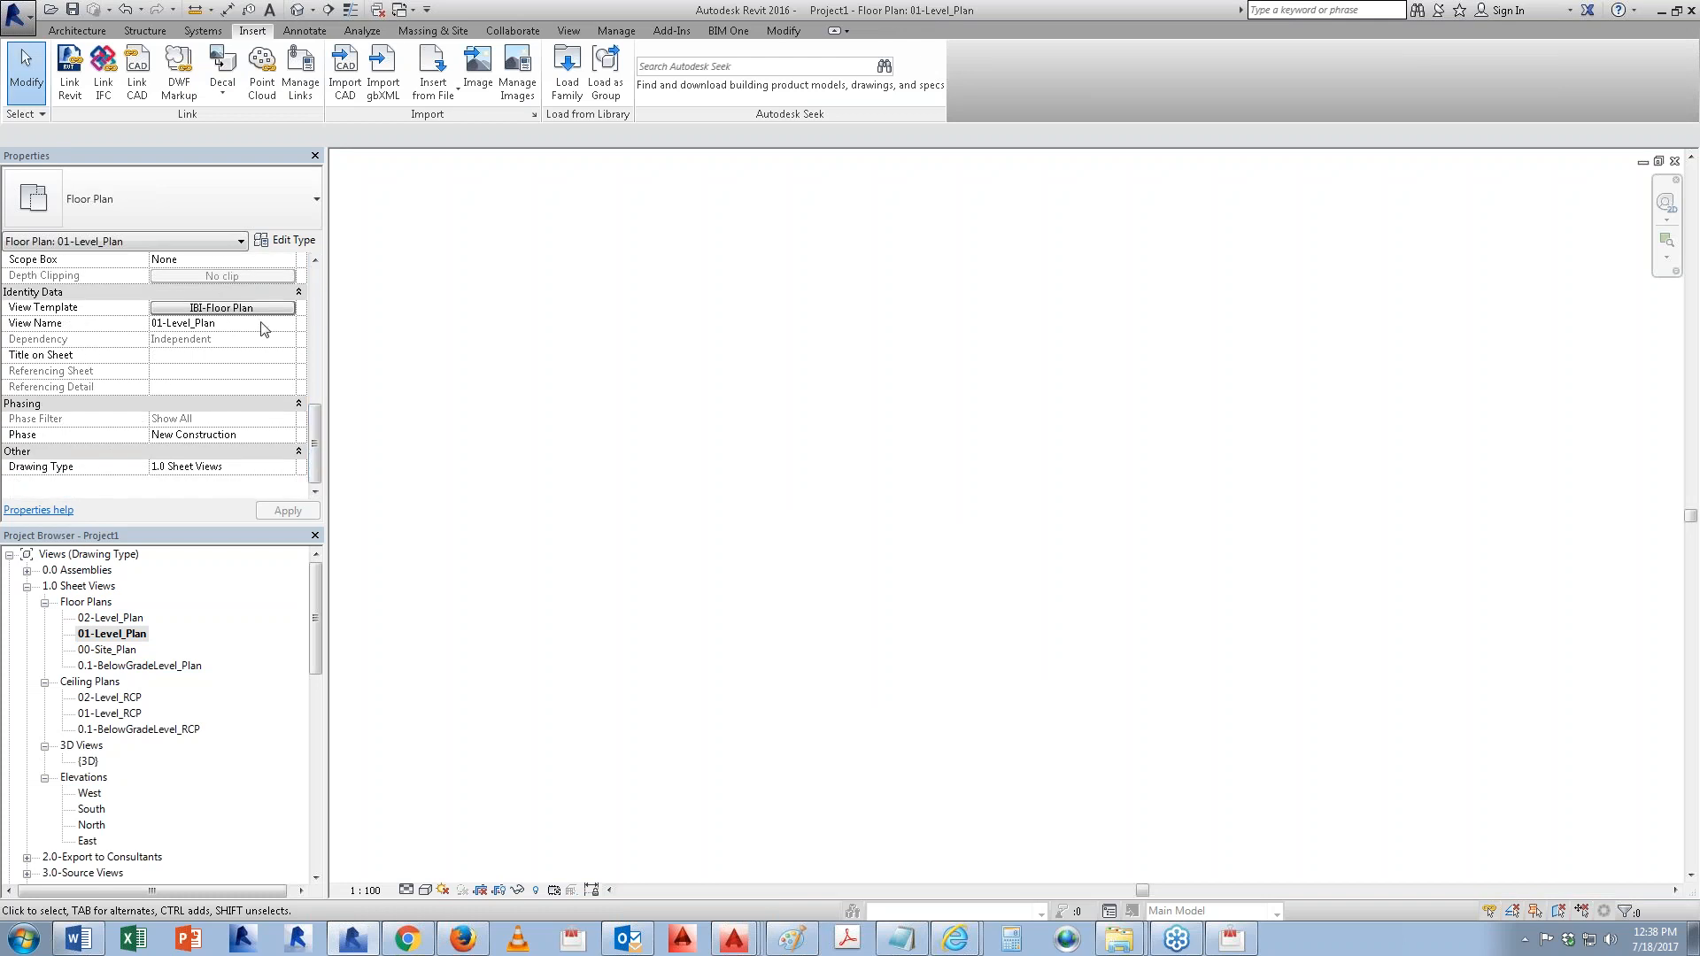
pyautogui.click(251, 310)
pyautogui.click(748, 409)
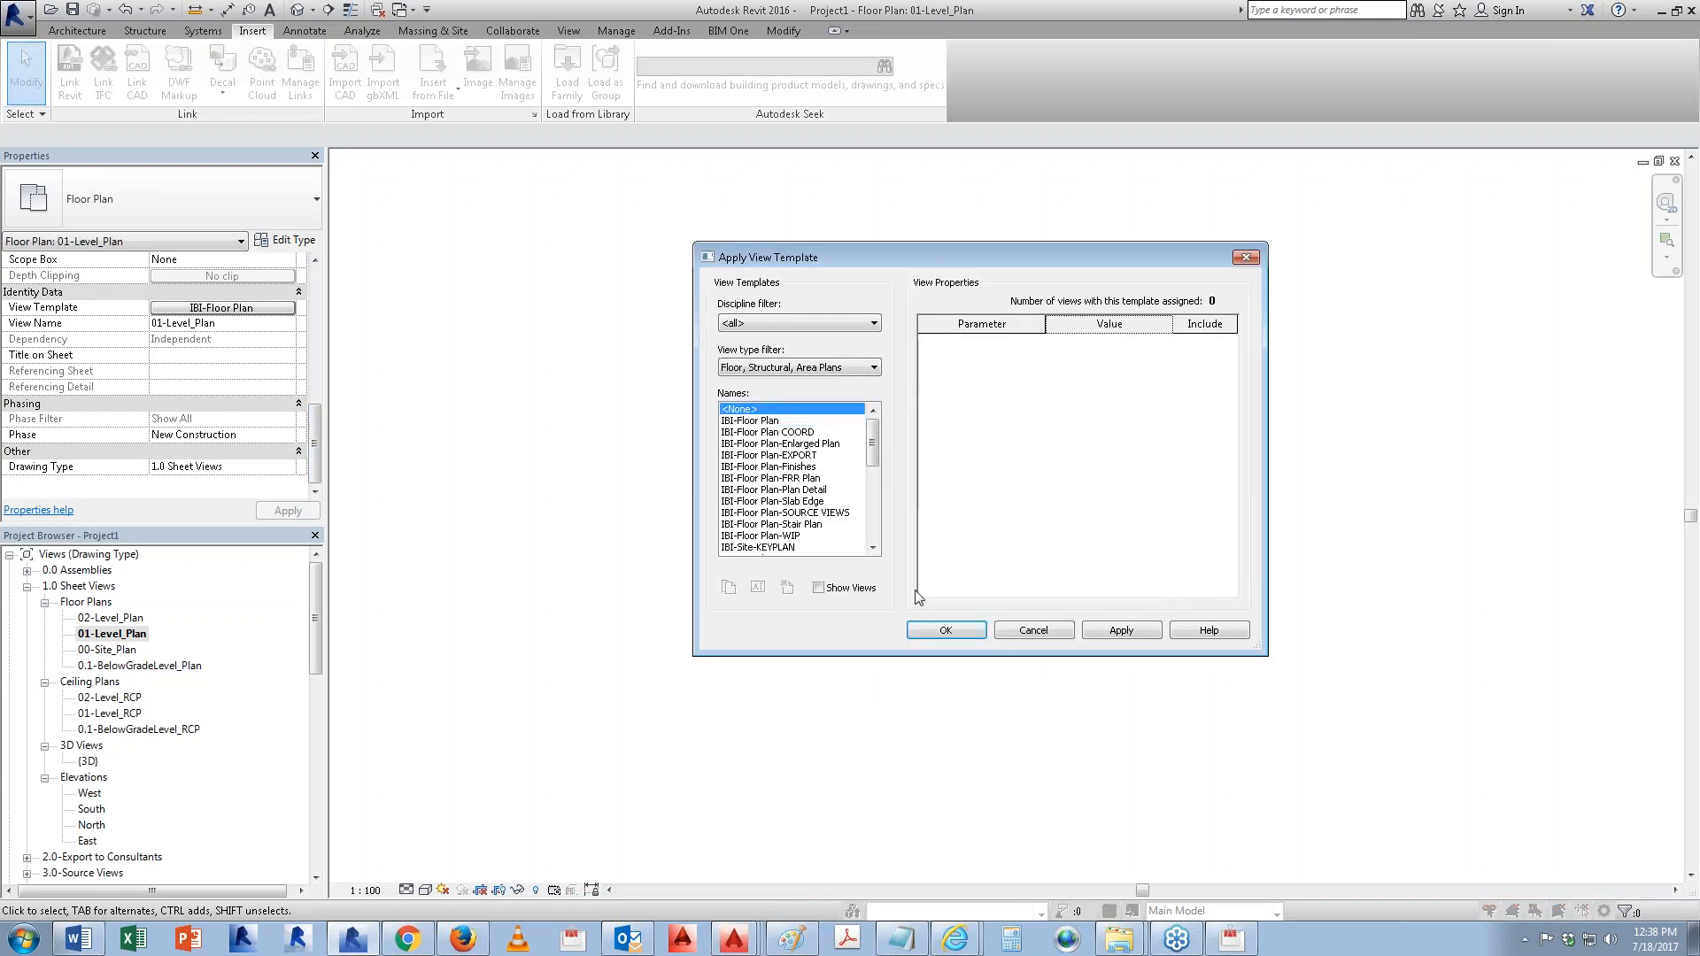
pyautogui.click(945, 630)
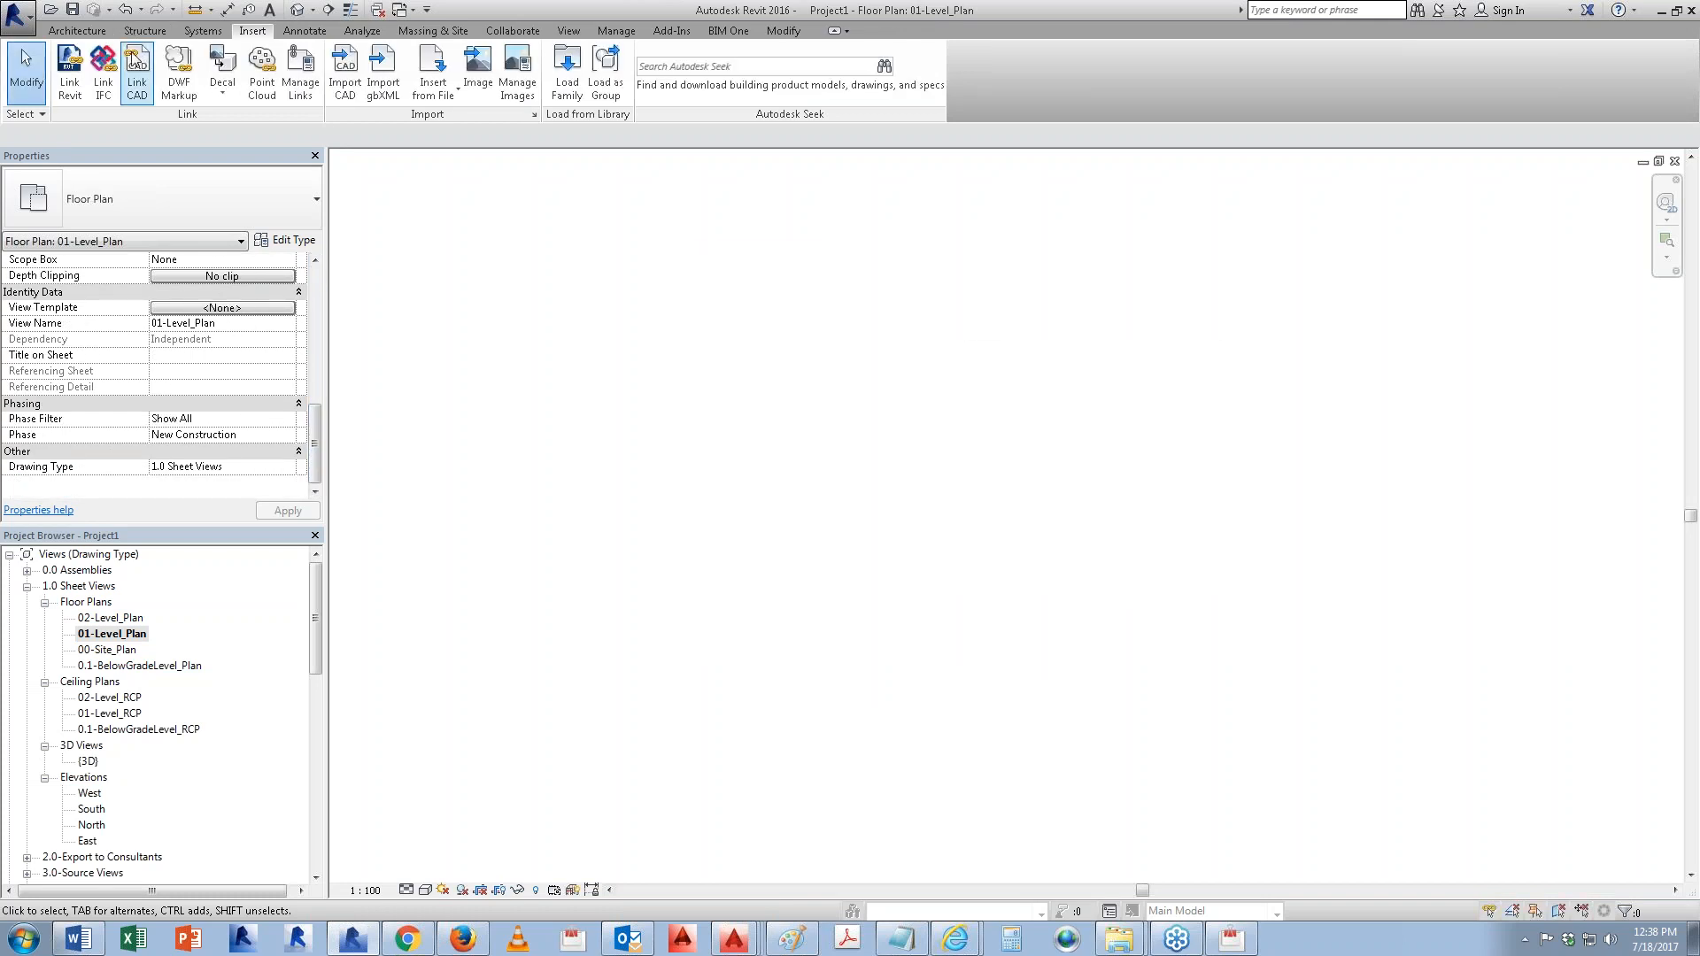
pyautogui.click(137, 71)
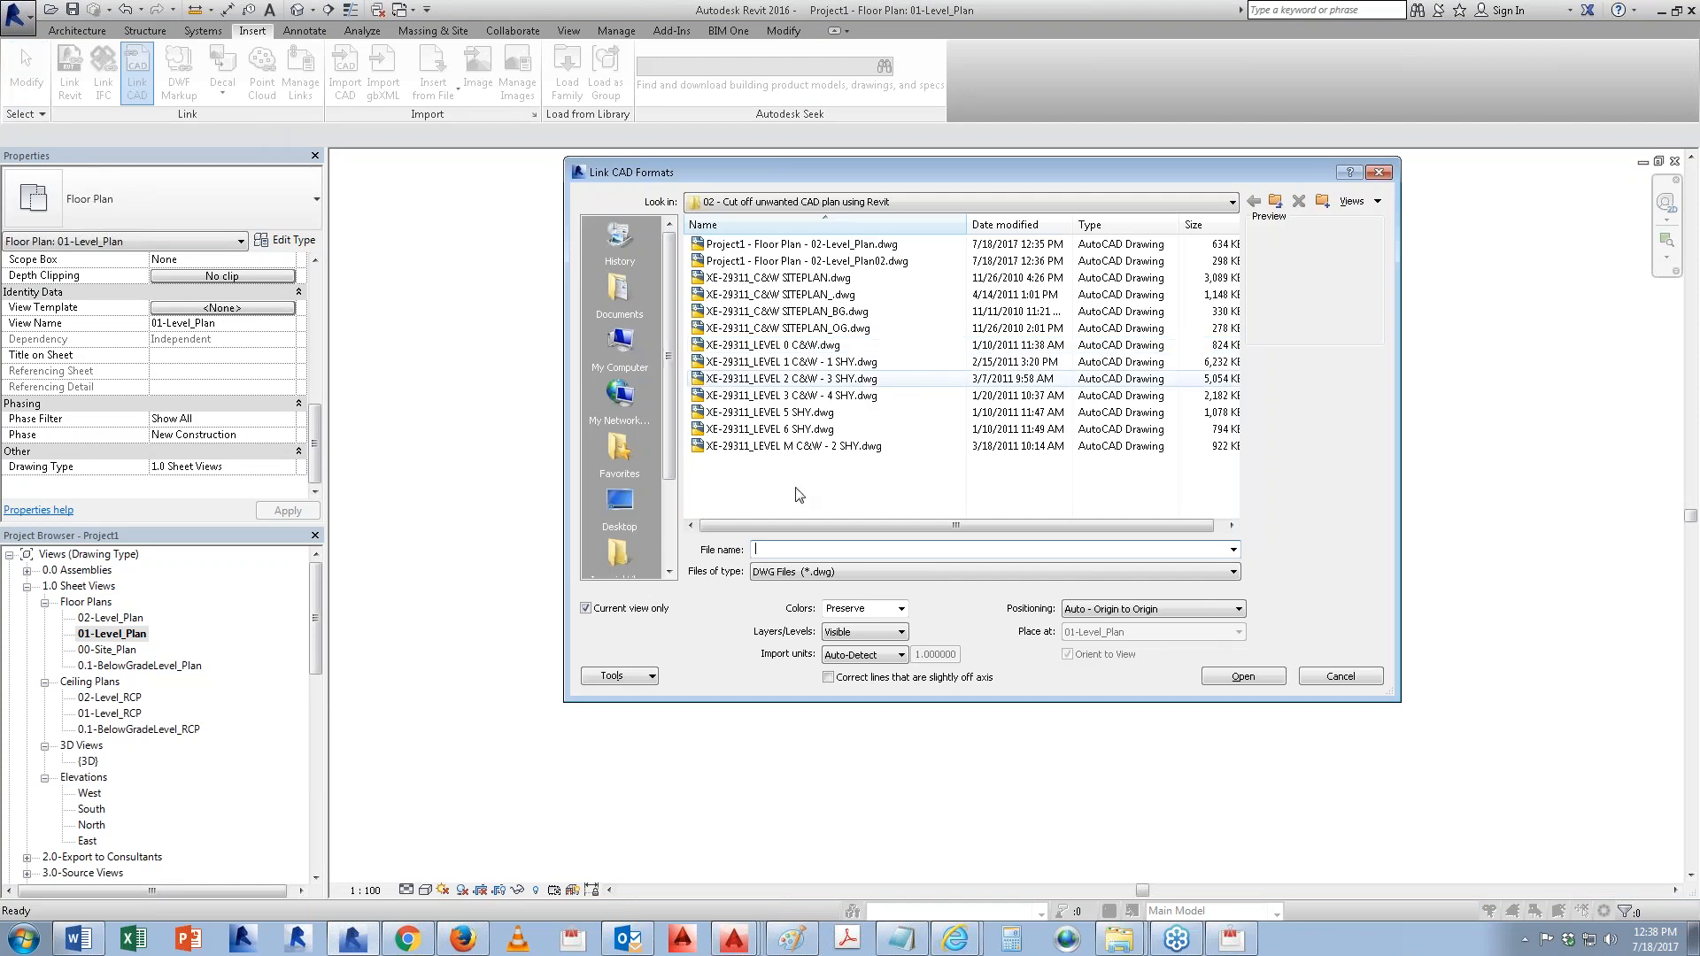
pyautogui.click(1135, 203)
pyautogui.scroll(3, 853, 267)
pyautogui.click(812, 334)
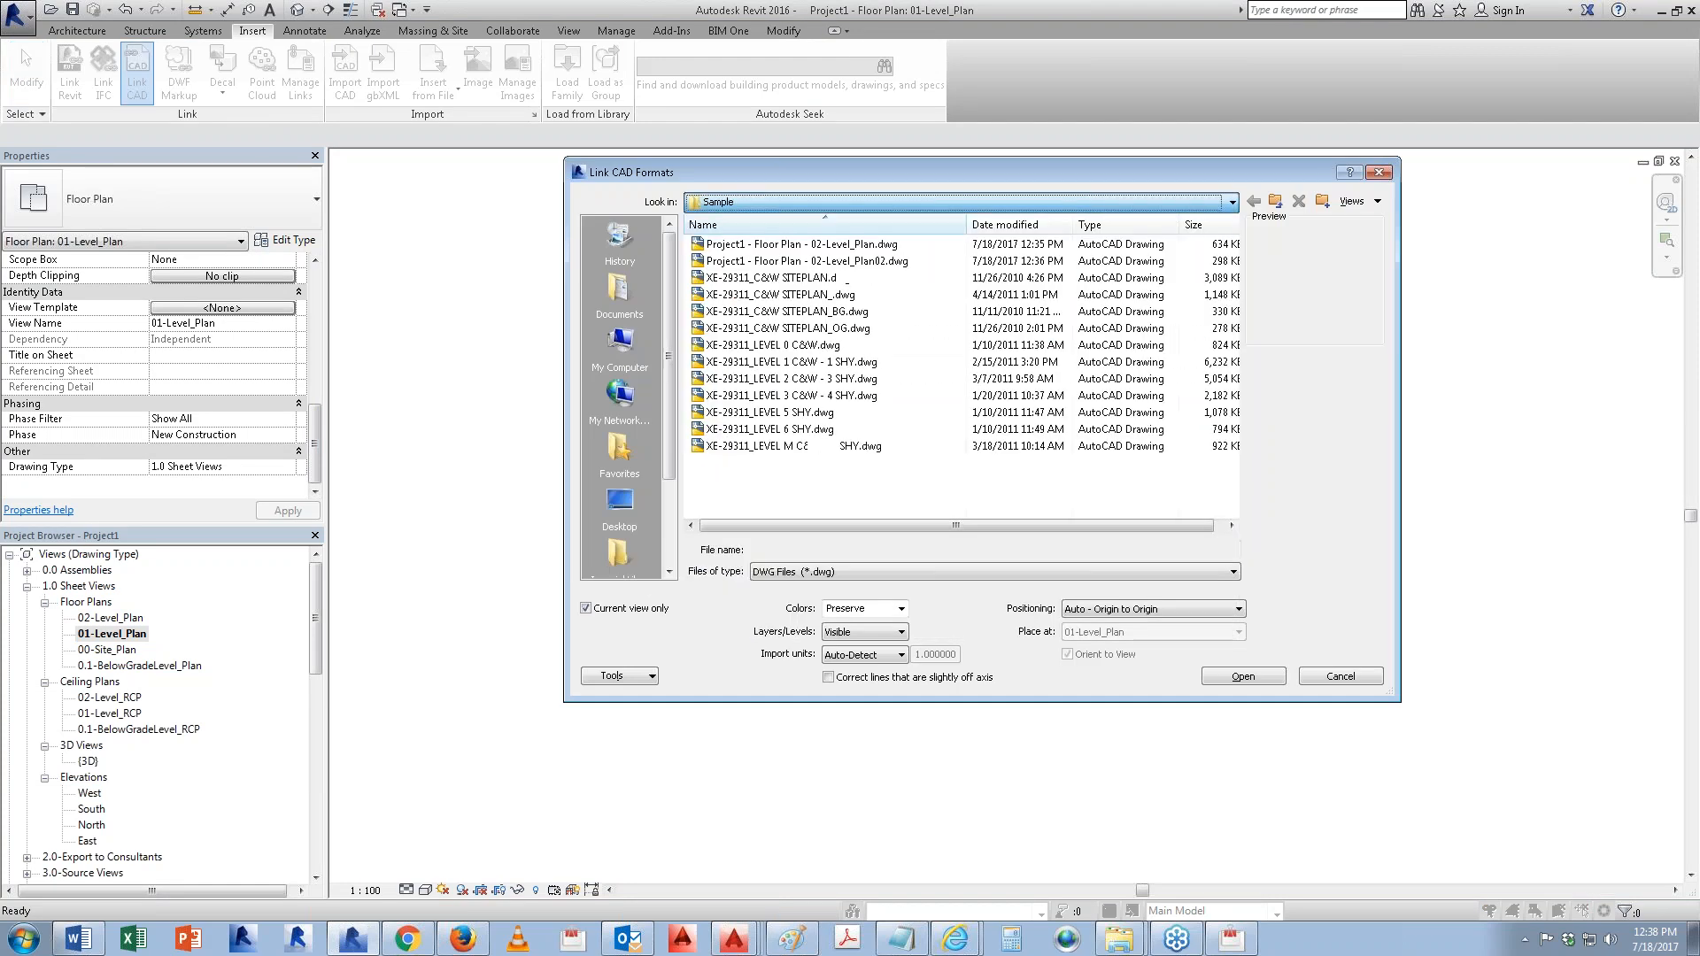
pyautogui.doubleClick(763, 278)
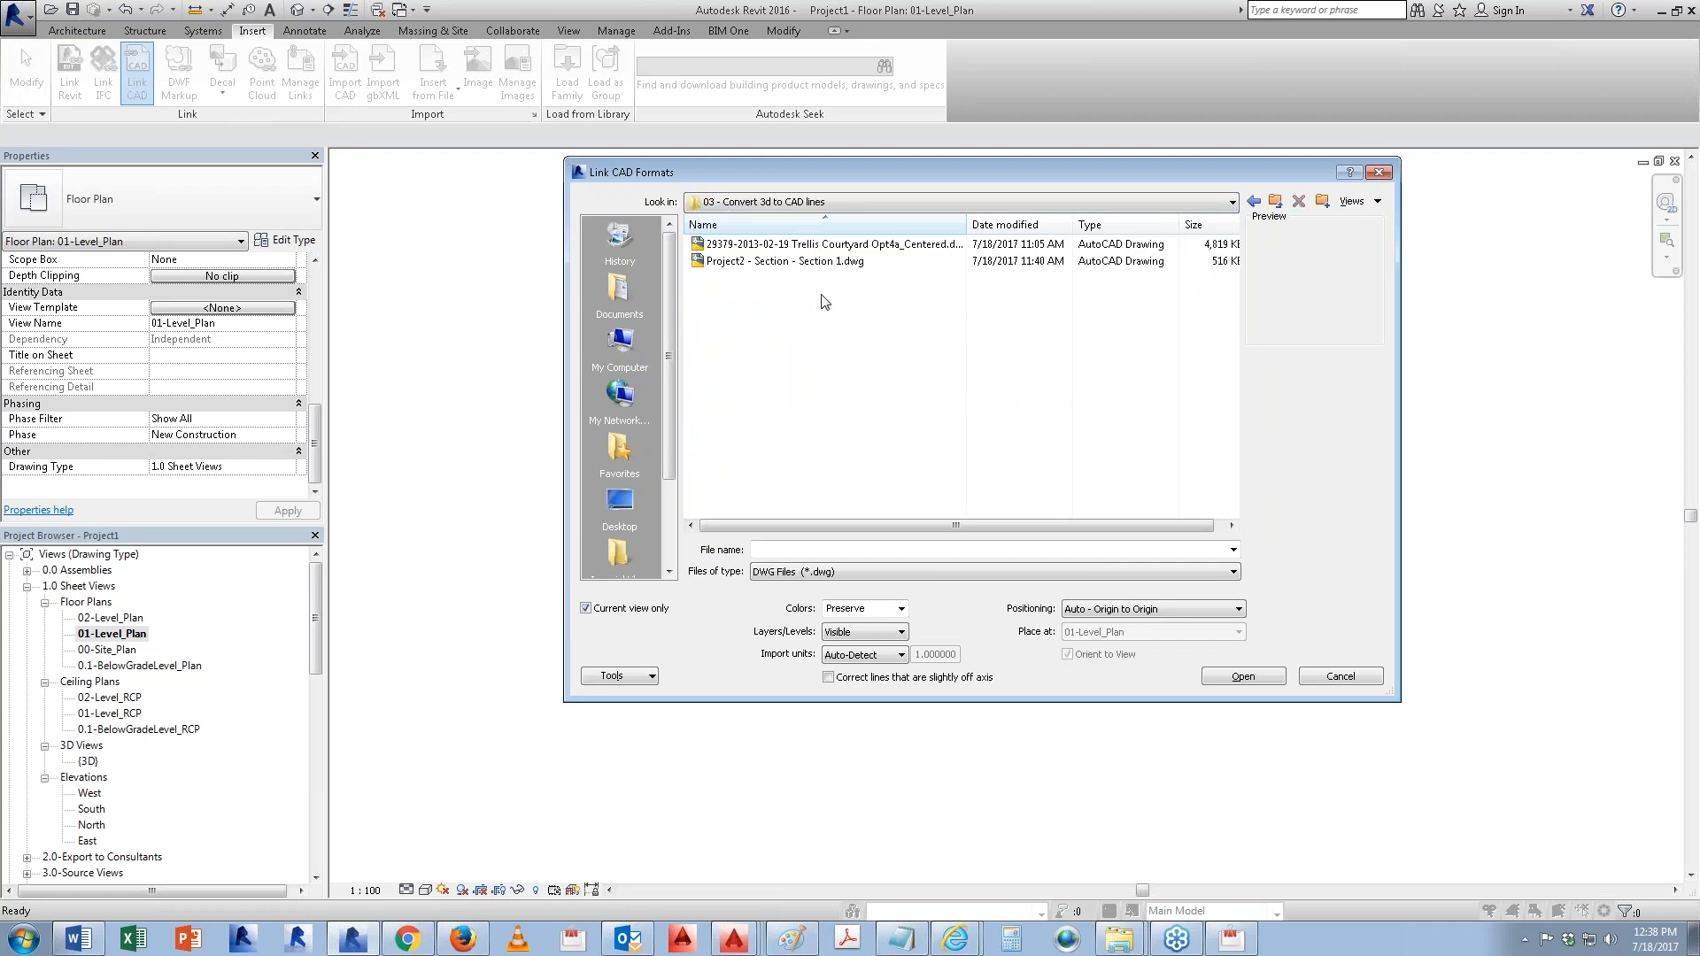
pyautogui.click(827, 244)
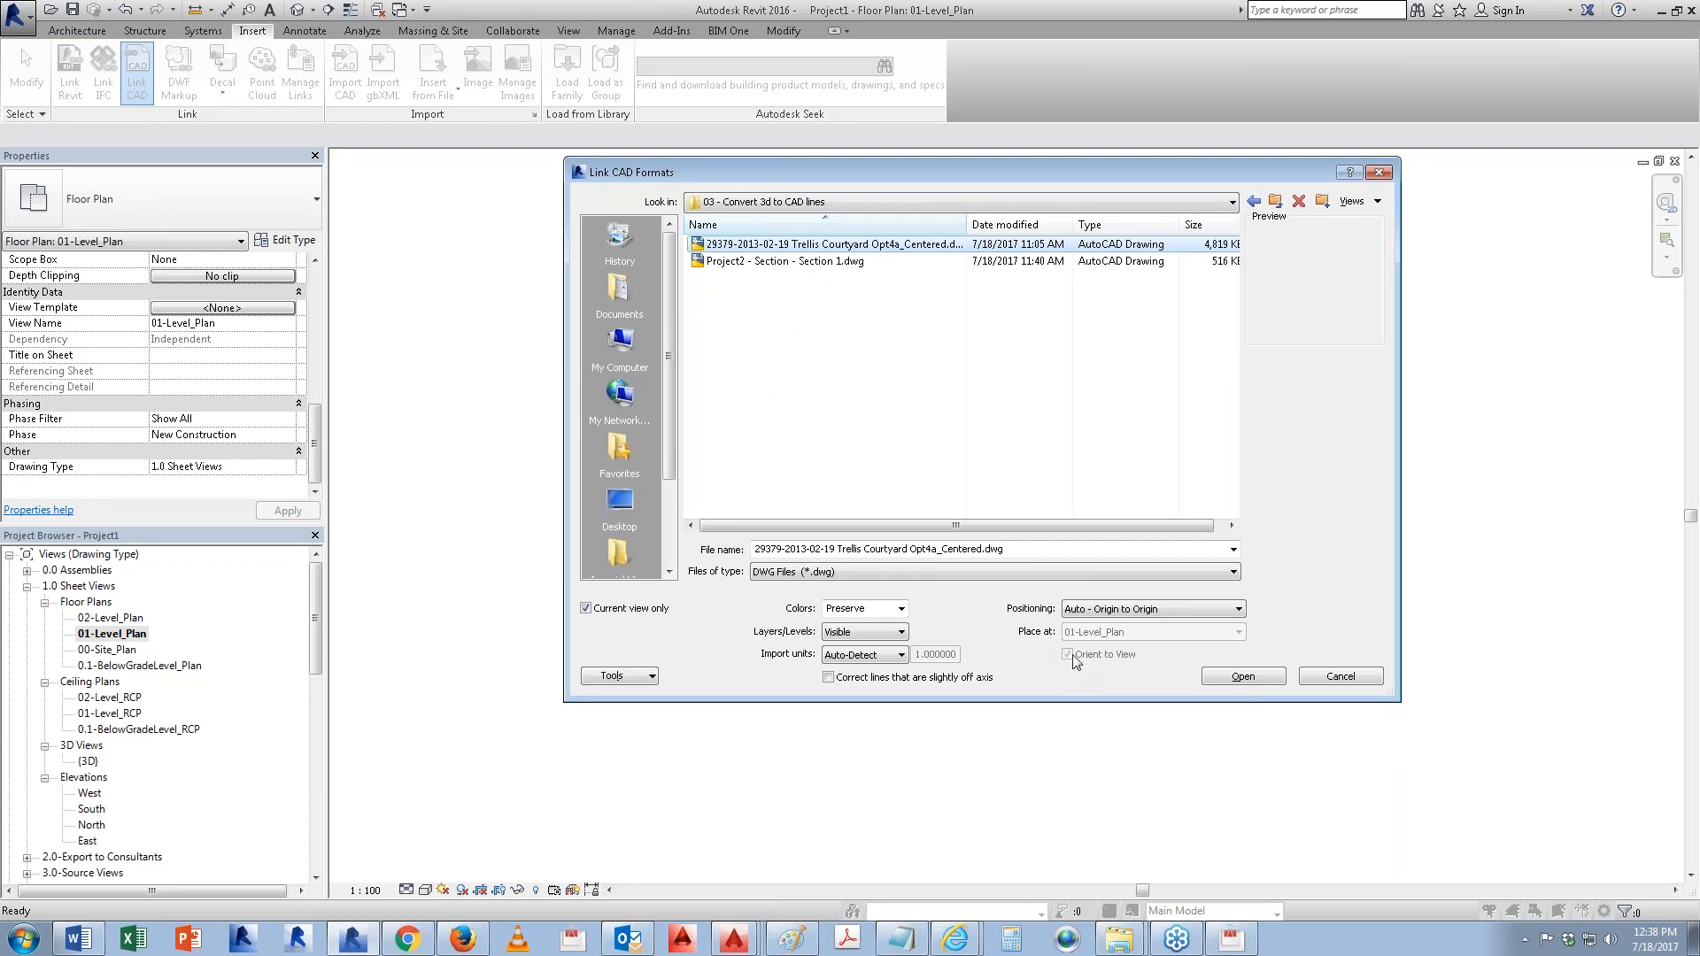
pyautogui.click(586, 609)
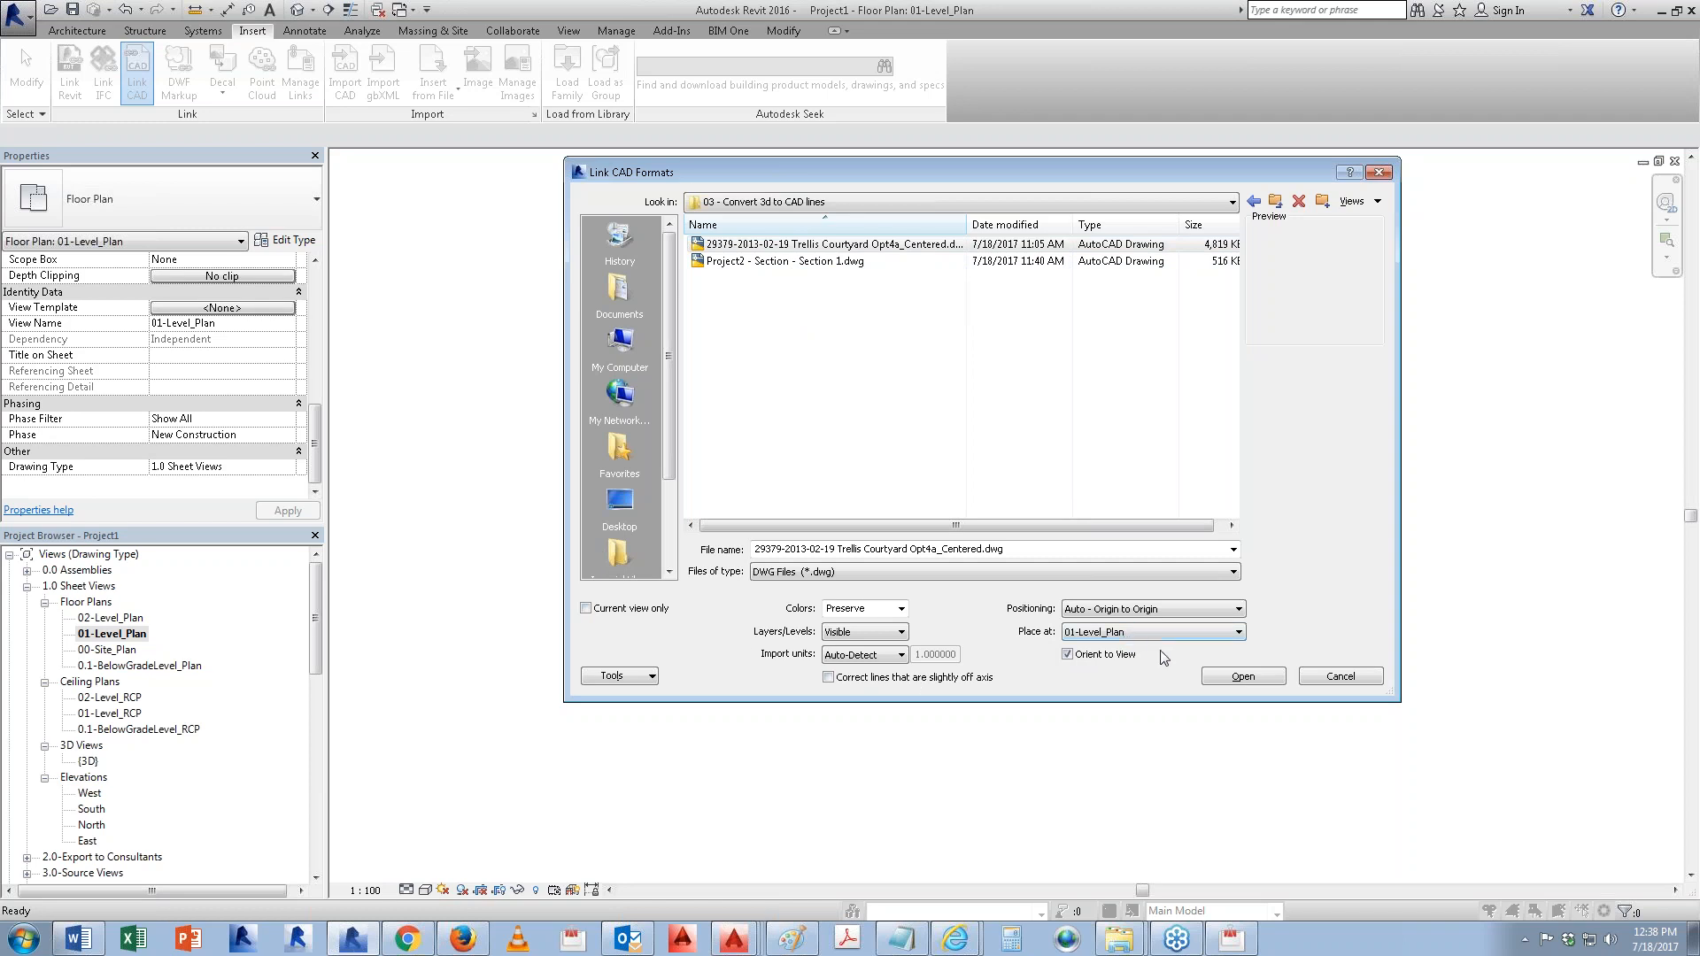
pyautogui.click(1248, 677)
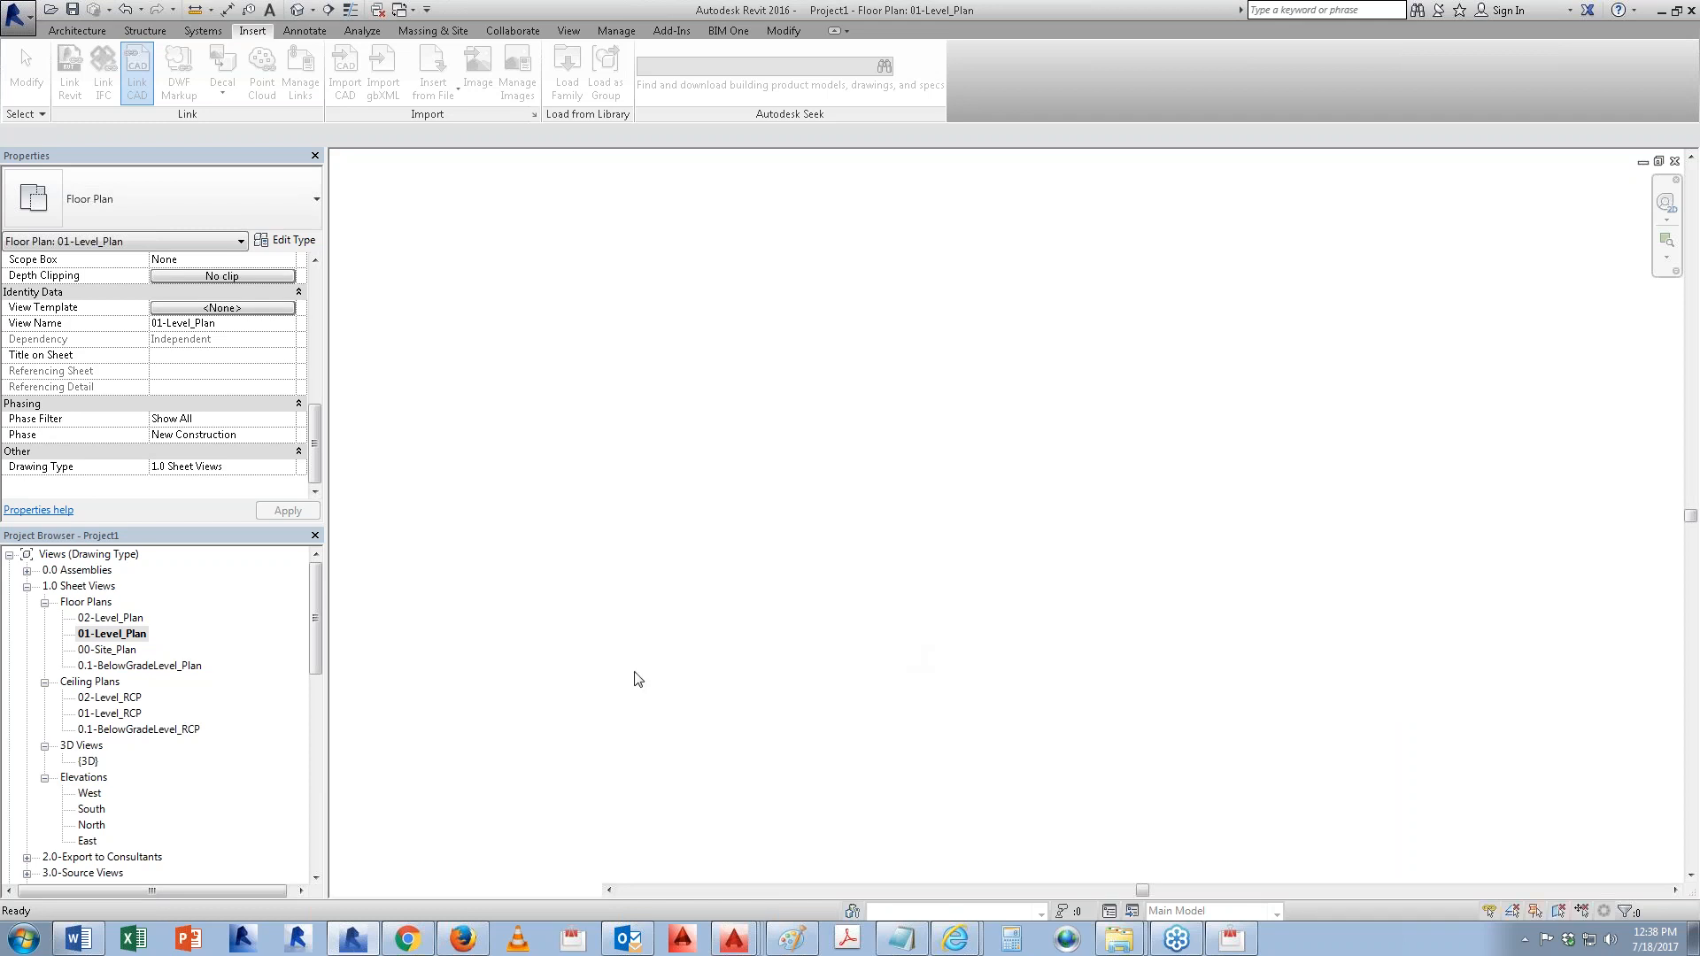
# Step: Hide the categories of the elevation marker and the rectangular boundary beside the linked drawing in the plan view
pyautogui.scroll(-3, 917, 626)
pyautogui.middleClick(917, 626)
pyautogui.middleClick(916, 626)
pyautogui.moveTo(881, 518); pyautogui.dragTo(655, 528, button='middle')
pyautogui.moveTo(767, 684); pyautogui.dragTo(600, 604)
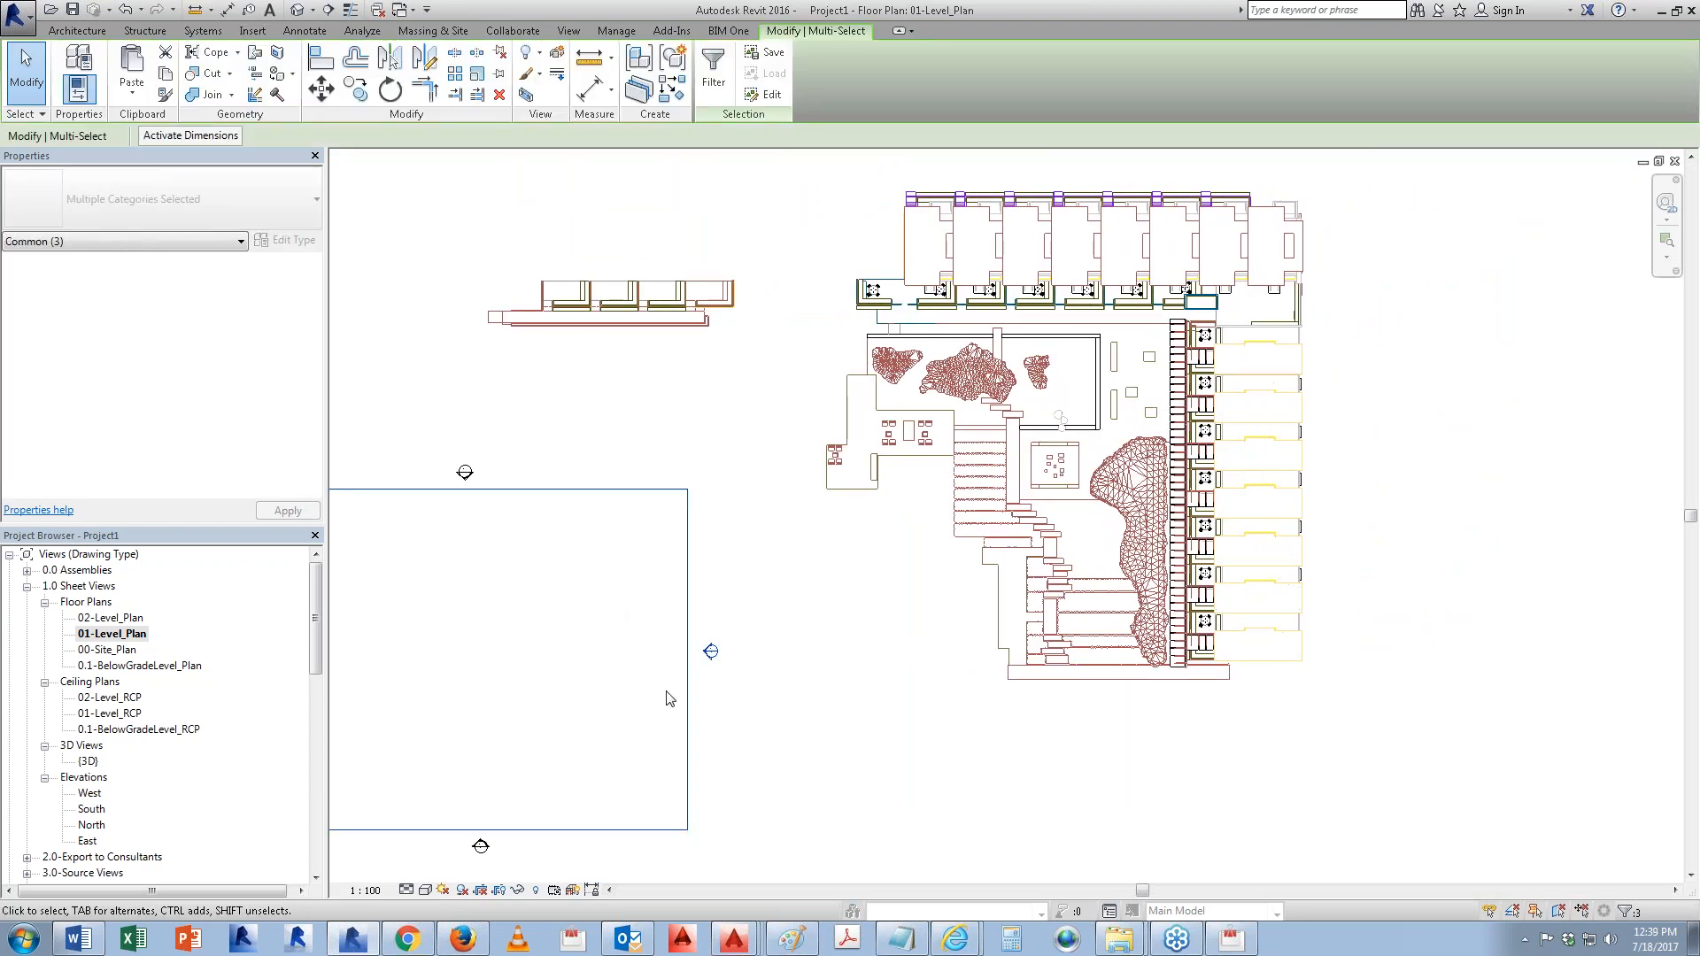
pyautogui.rightClick(692, 698)
pyautogui.moveTo(766, 390)
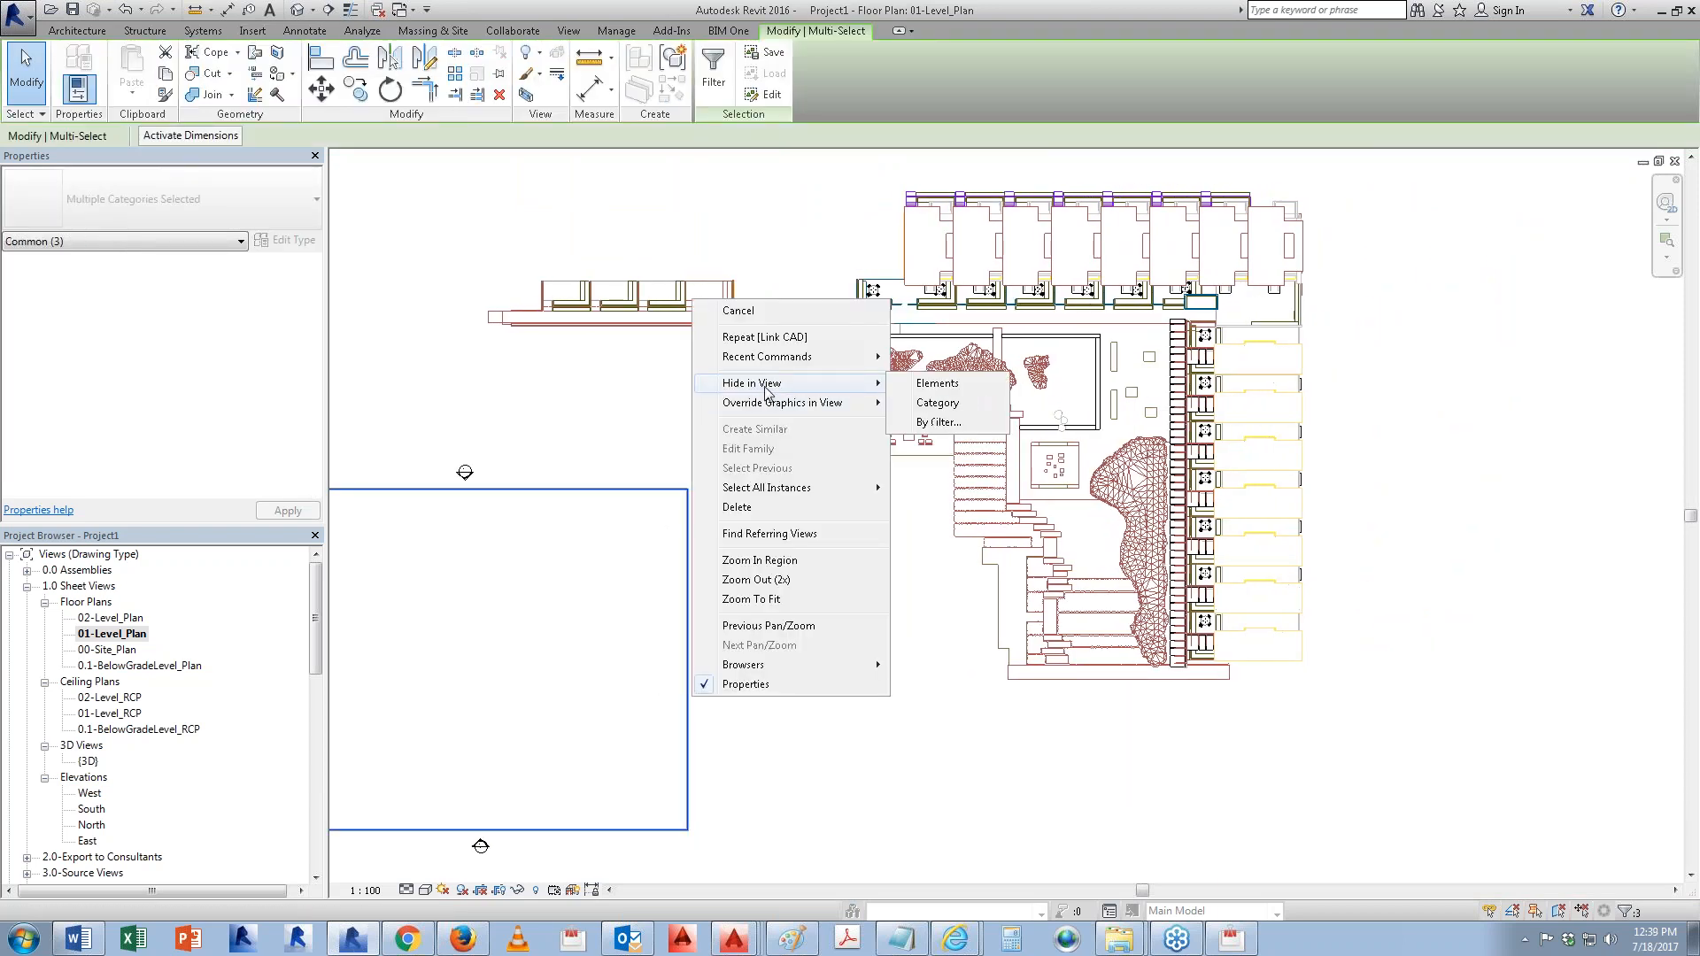
pyautogui.click(944, 402)
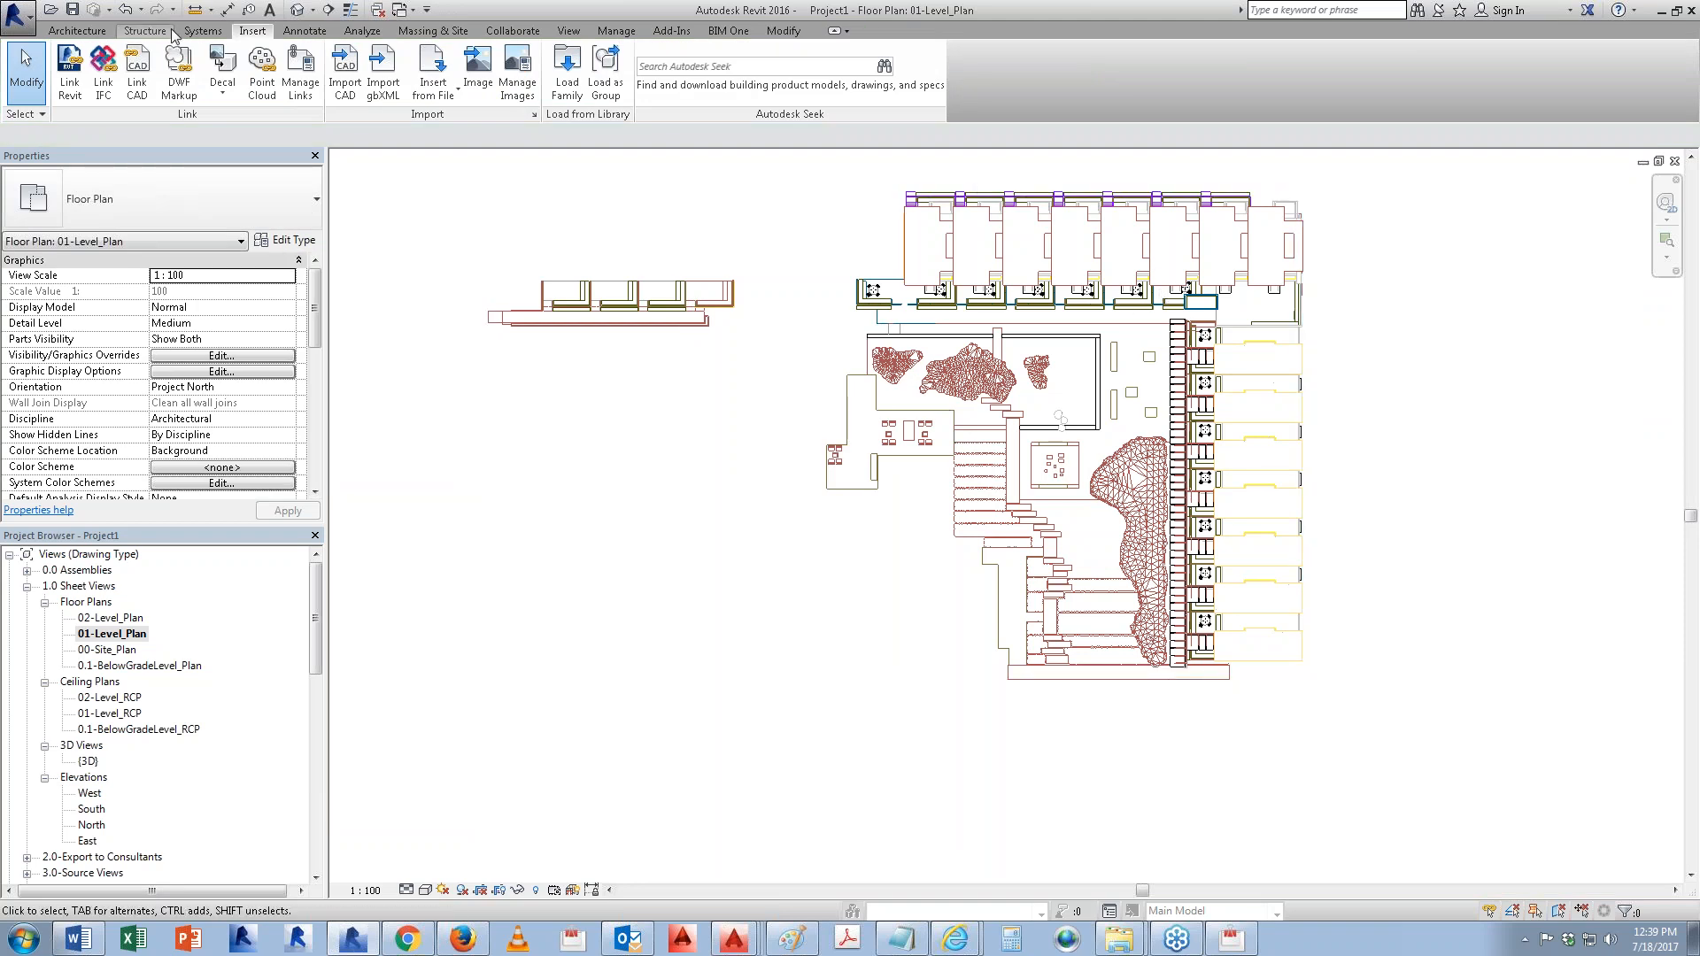
# Step: Draw a vertical section line through the courtyard plan, from below its lower edge to above the upper row of units
pyautogui.click(77, 30)
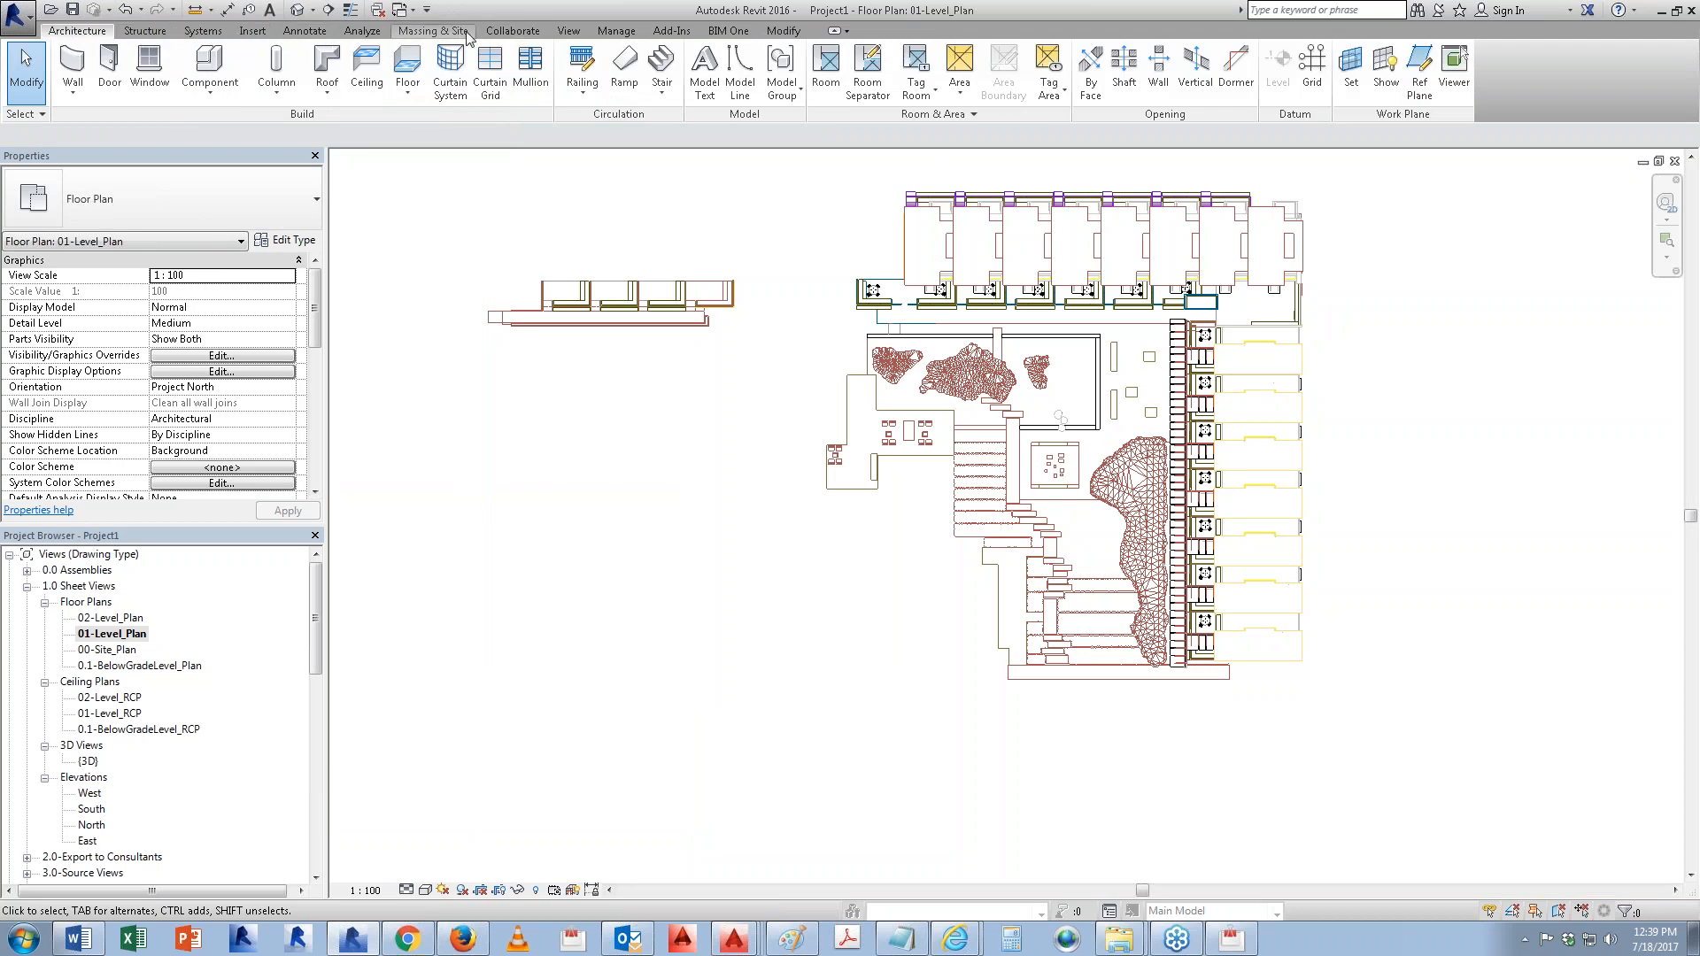
pyautogui.click(328, 10)
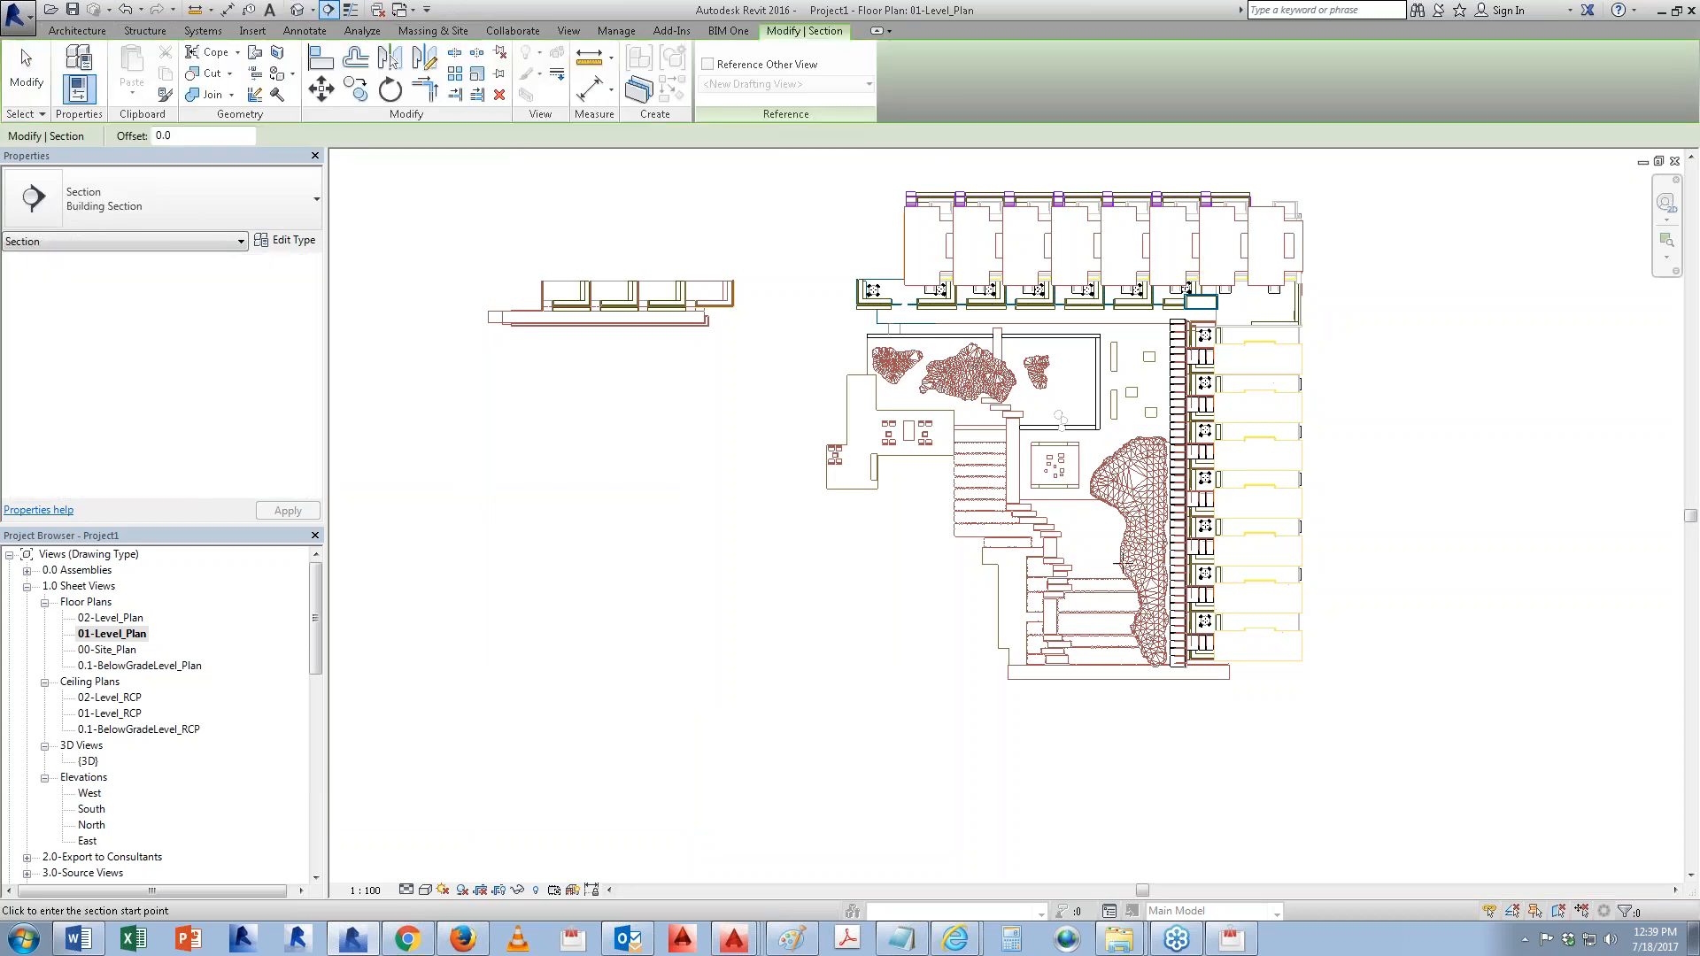
pyautogui.click(1074, 719)
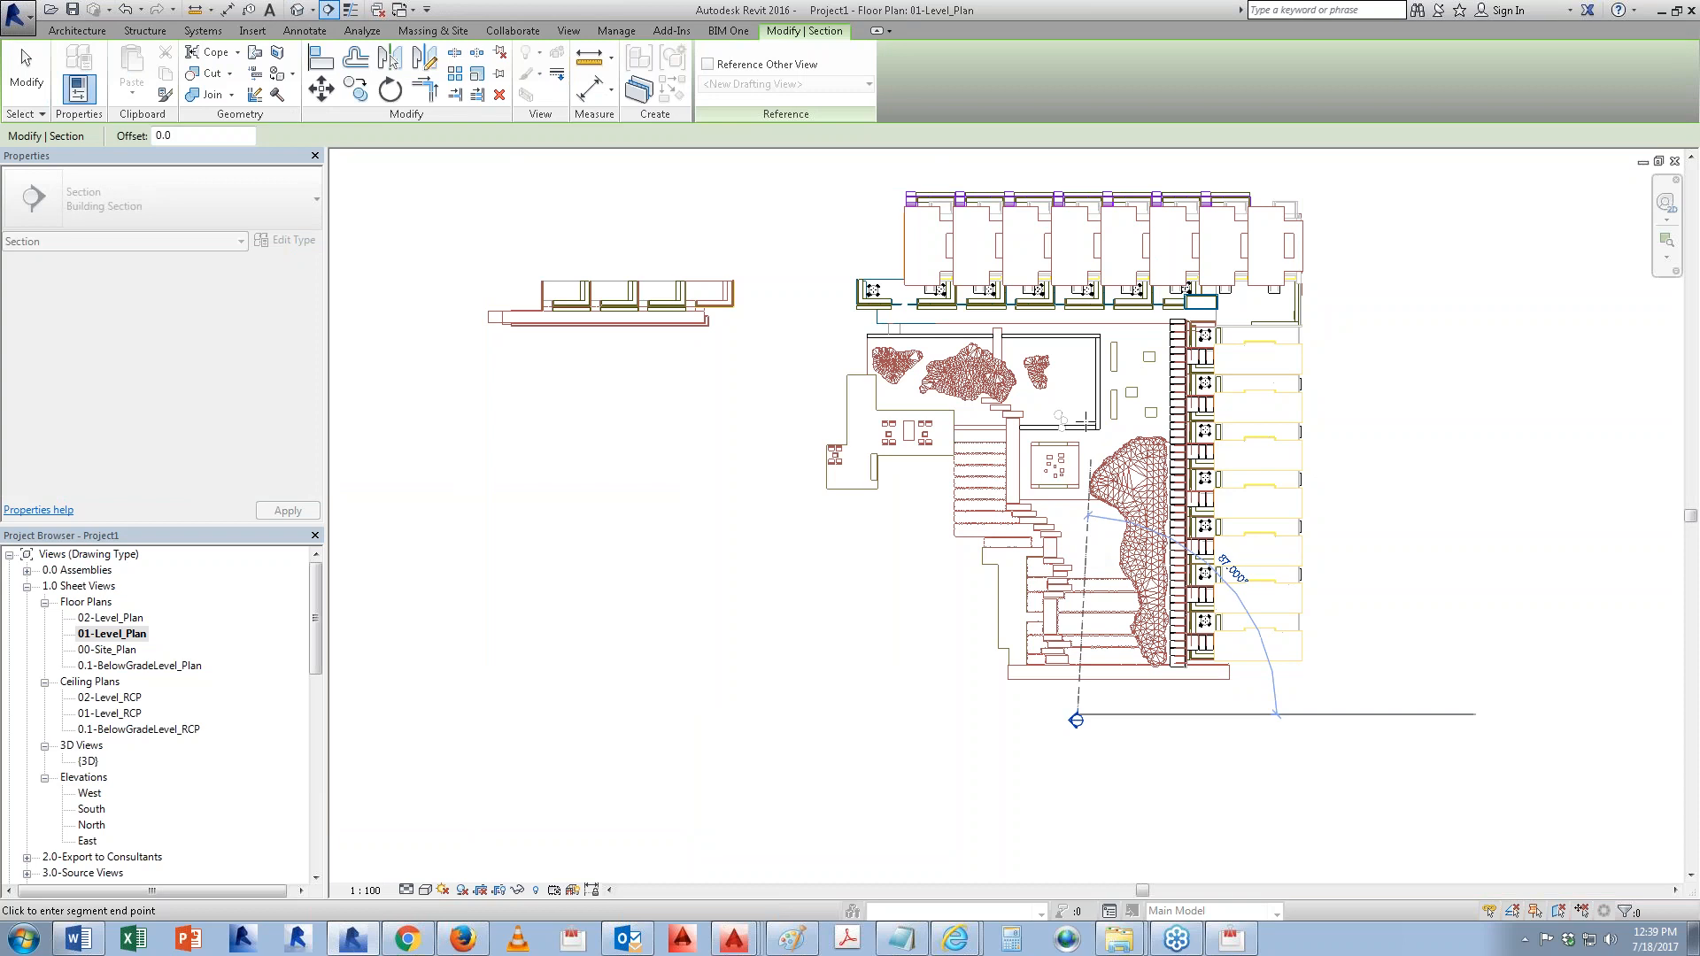
pyautogui.click(1065, 159)
pyautogui.press('Escape')
# Step: Open the section view of the new section line
pyautogui.click(1079, 711)
pyautogui.rightClick(1079, 559)
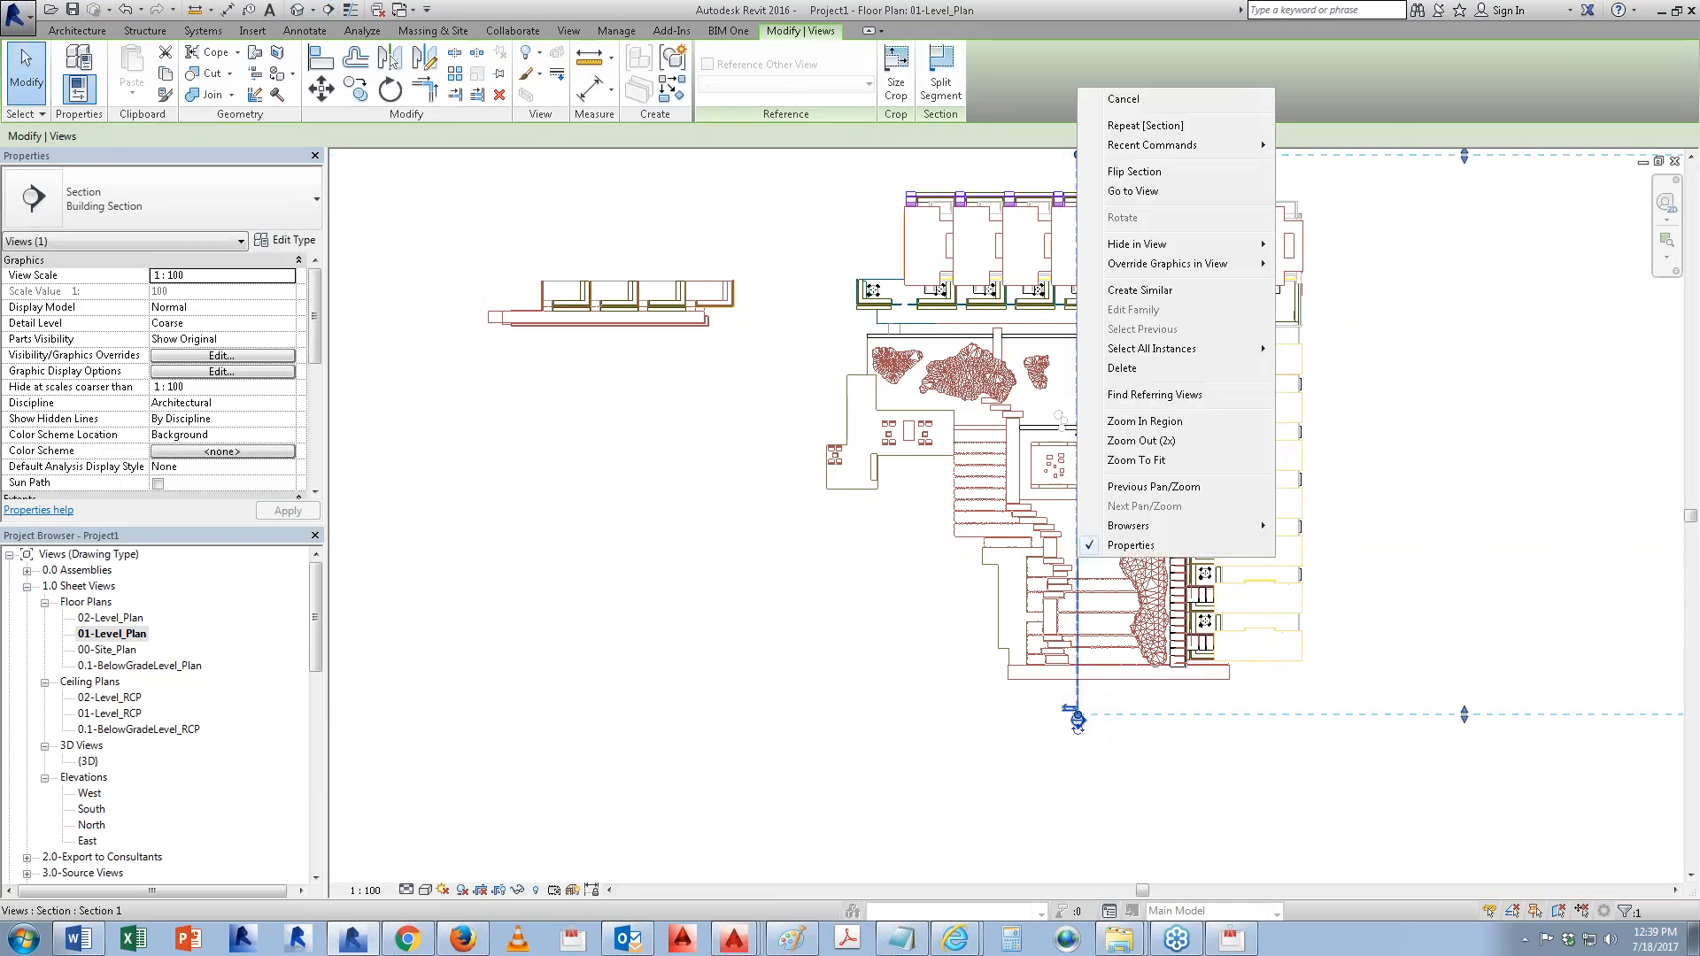
pyautogui.click(1142, 192)
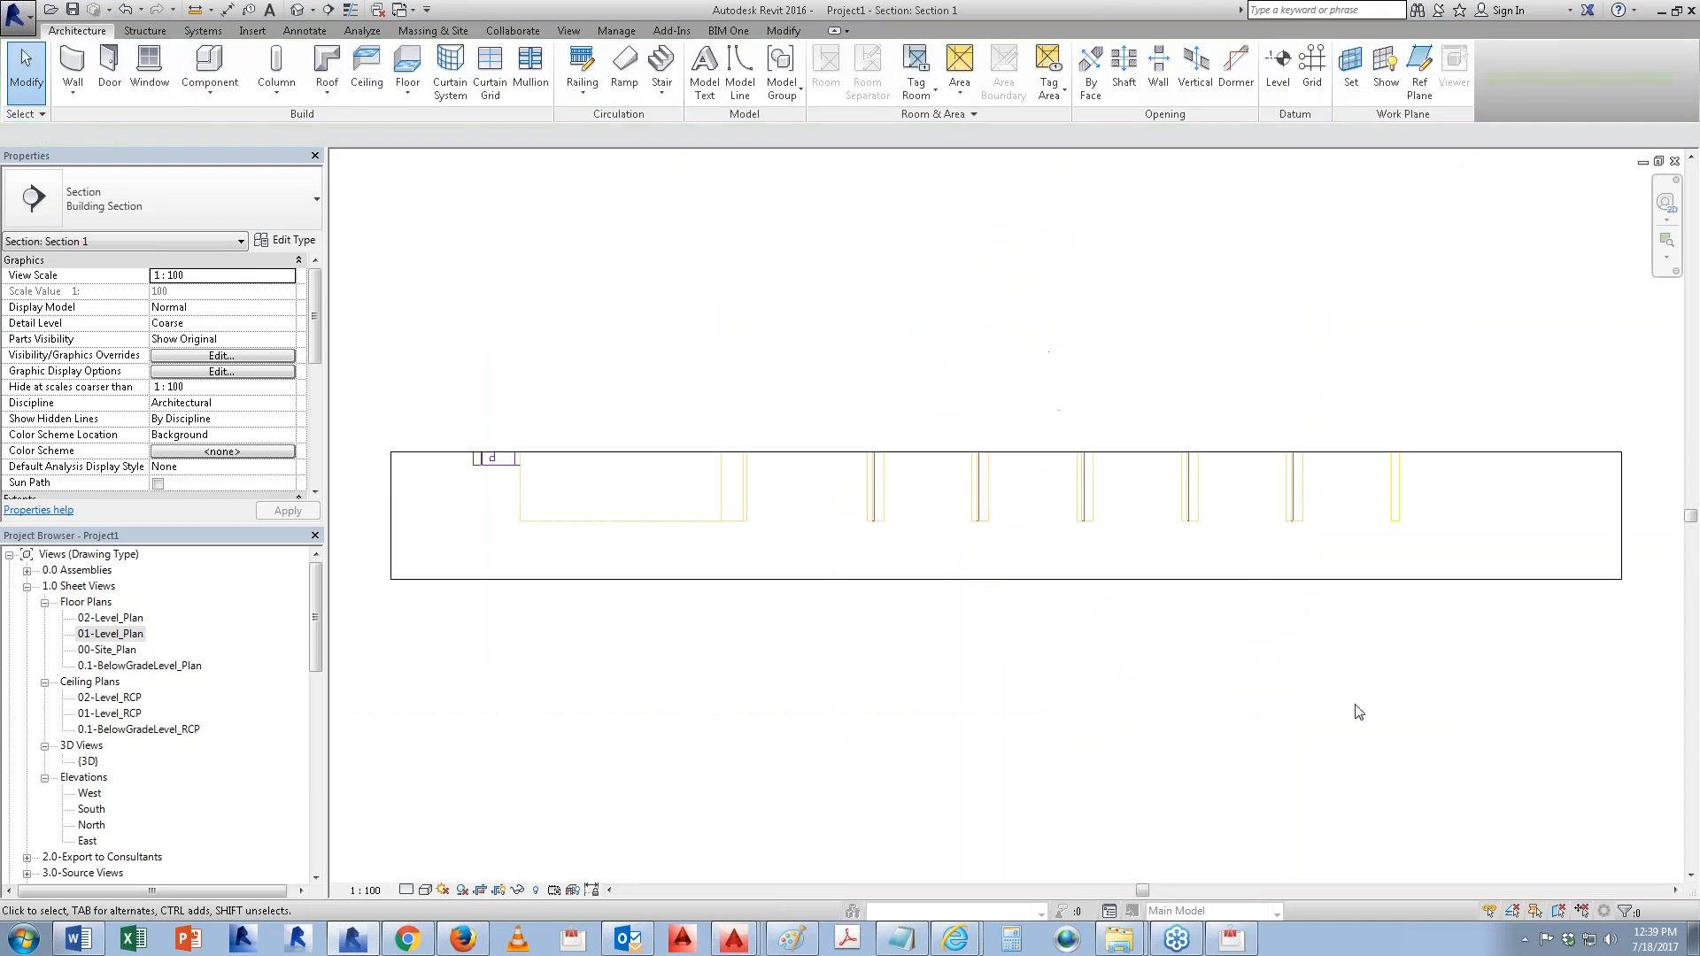
# Step: Resize the section's crop region by moving its upper and lower edges to frame only the building's upper part
pyautogui.click(1074, 456)
pyautogui.scroll(-1, 1040, 487)
pyautogui.moveTo(1027, 478); pyautogui.dragTo(1028, 252)
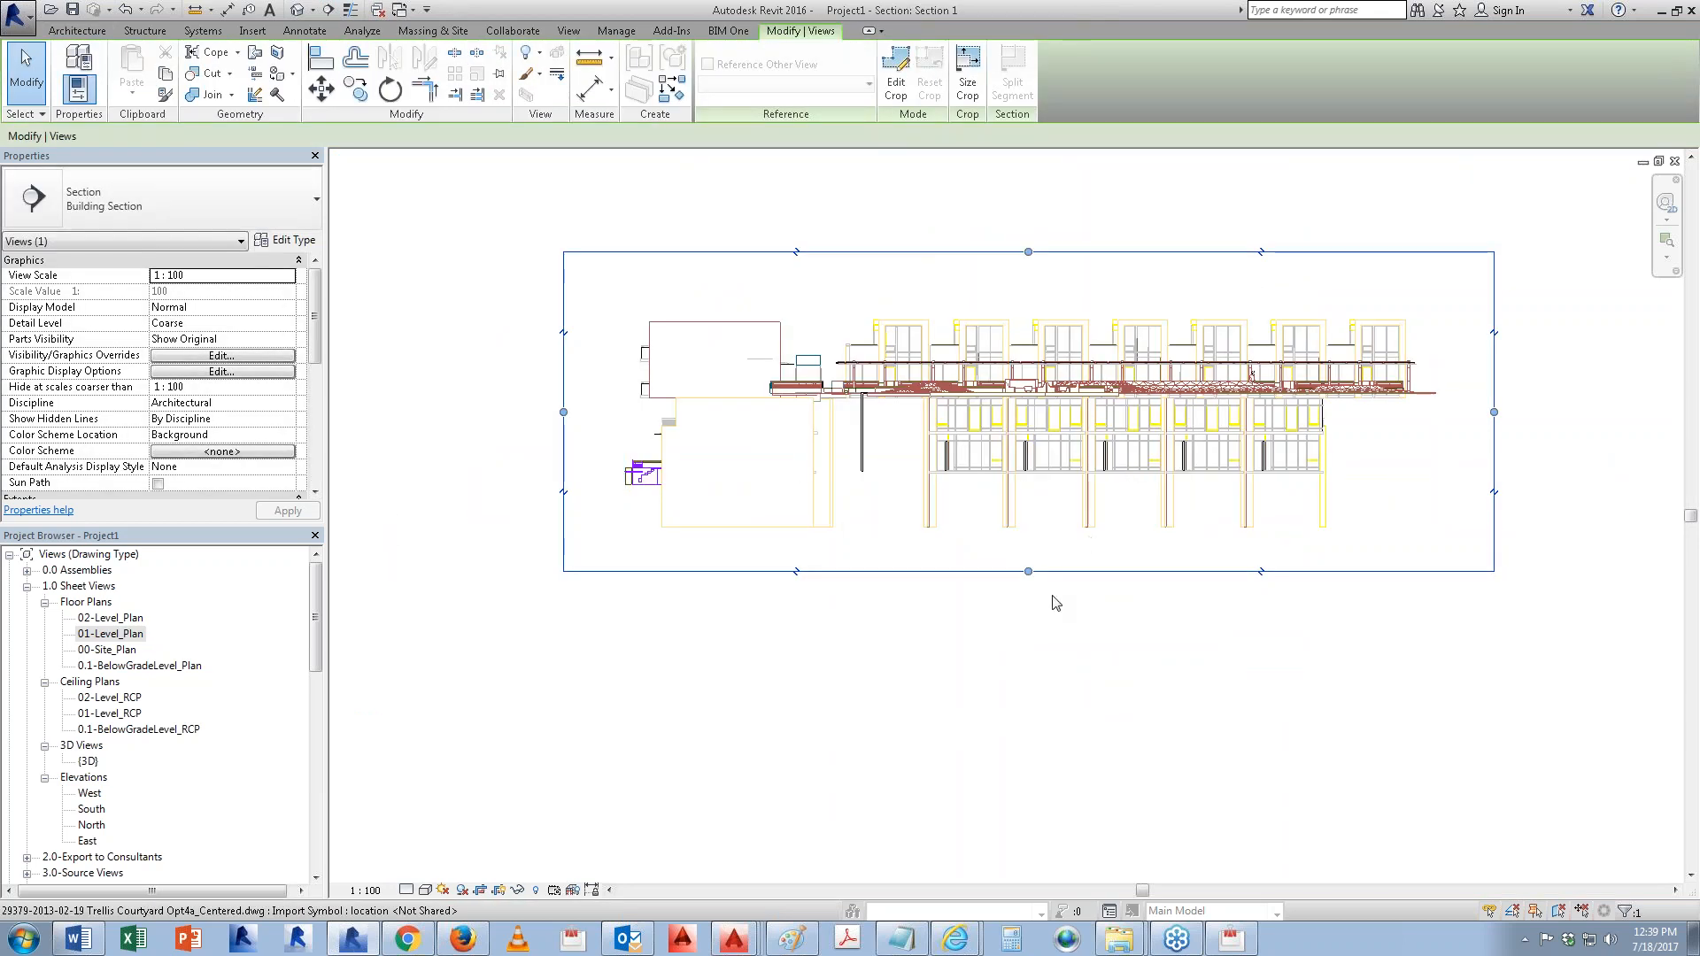
pyautogui.moveTo(1027, 572); pyautogui.dragTo(1028, 405)
pyautogui.moveTo(1030, 253); pyautogui.dragTo(1024, 306)
pyautogui.click(1139, 561)
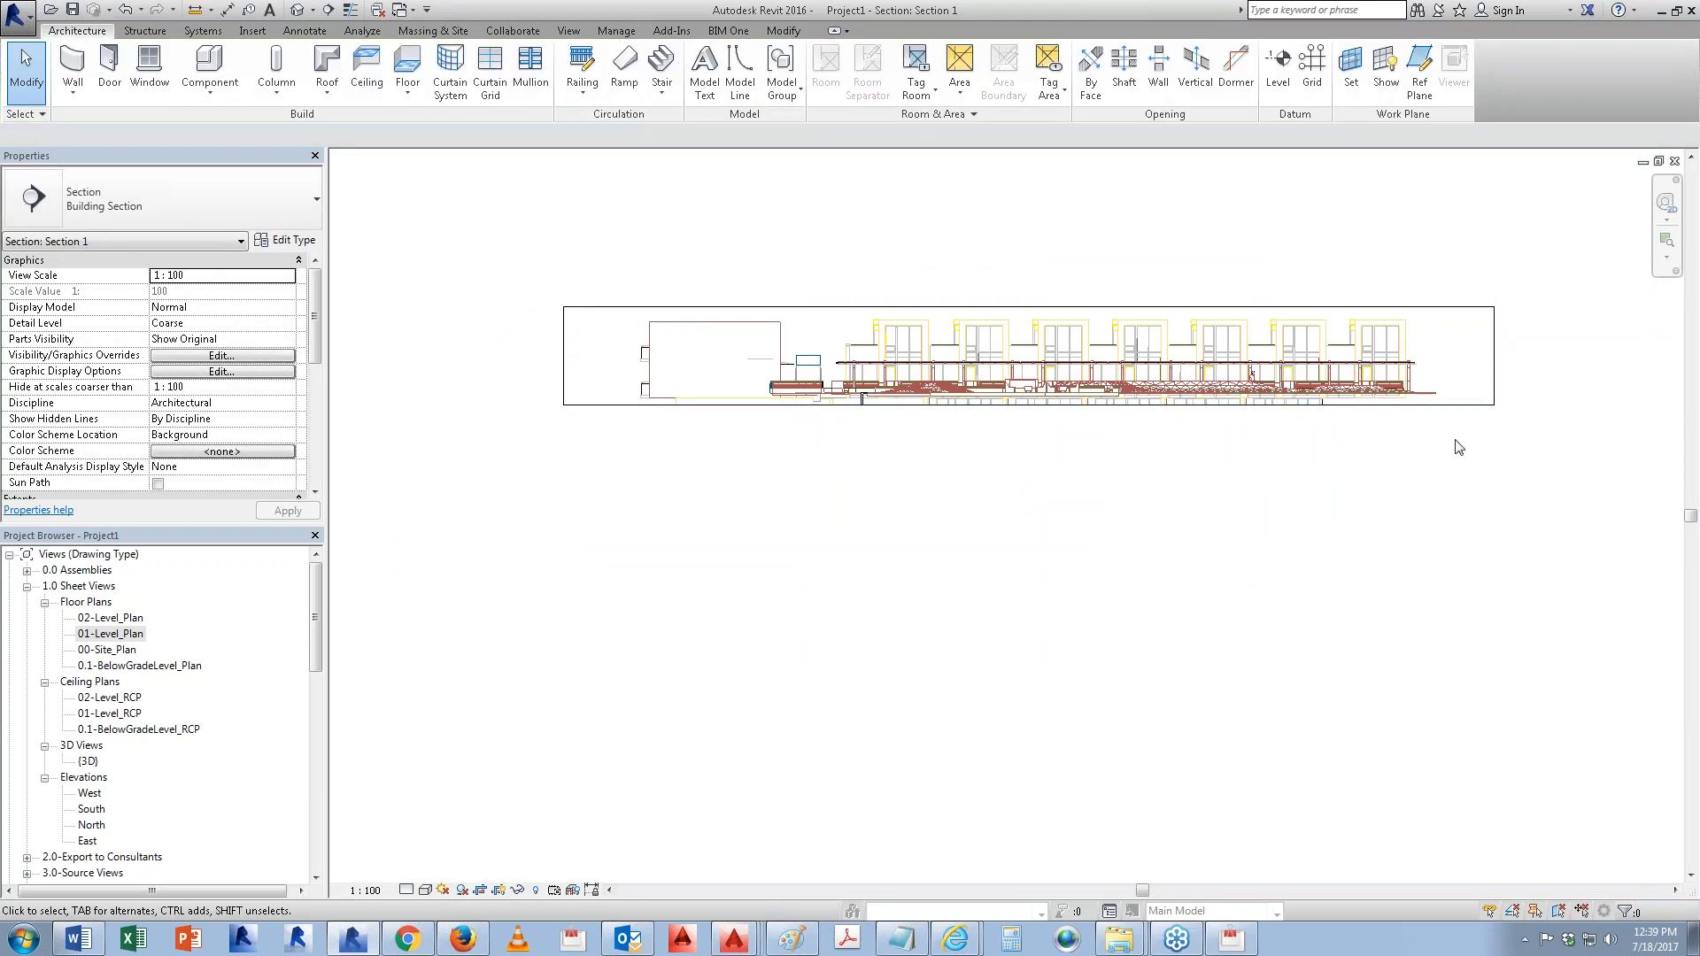
# Step: Select the linked Trellis Courtyard DWG in the section view
pyautogui.scroll(3, 1305, 361)
pyautogui.scroll(1, 1297, 354)
pyautogui.click(1141, 466)
pyautogui.rightClick(1140, 466)
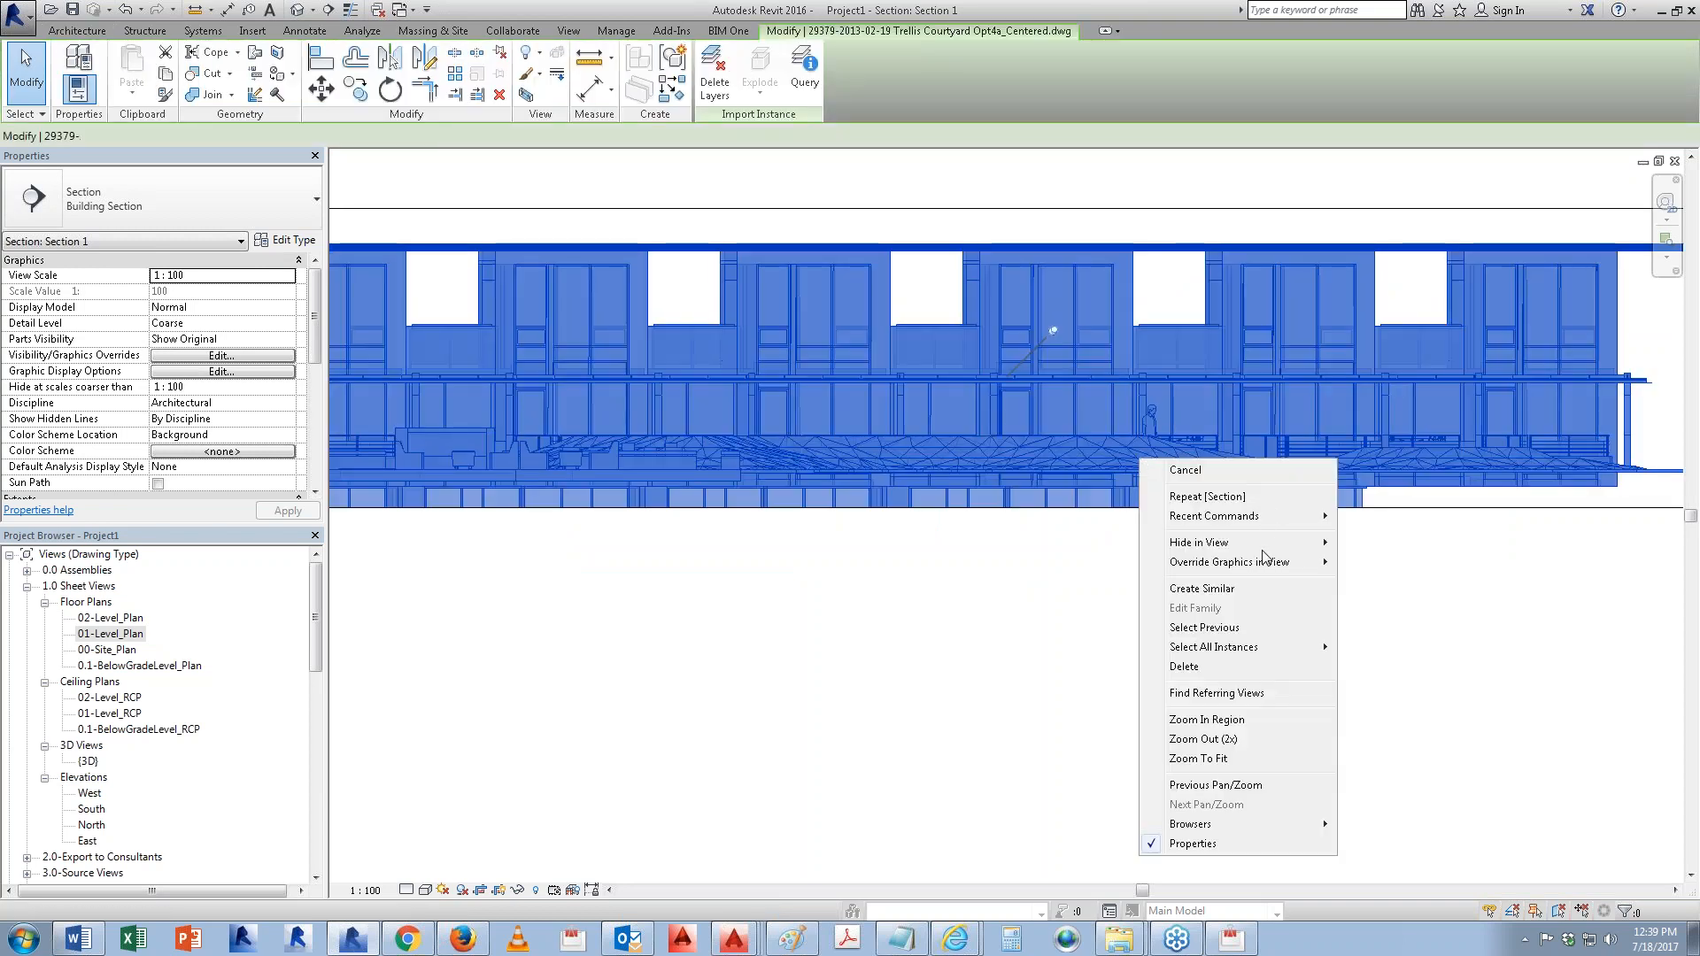
pyautogui.moveTo(1262, 562)
pyautogui.click(1397, 564)
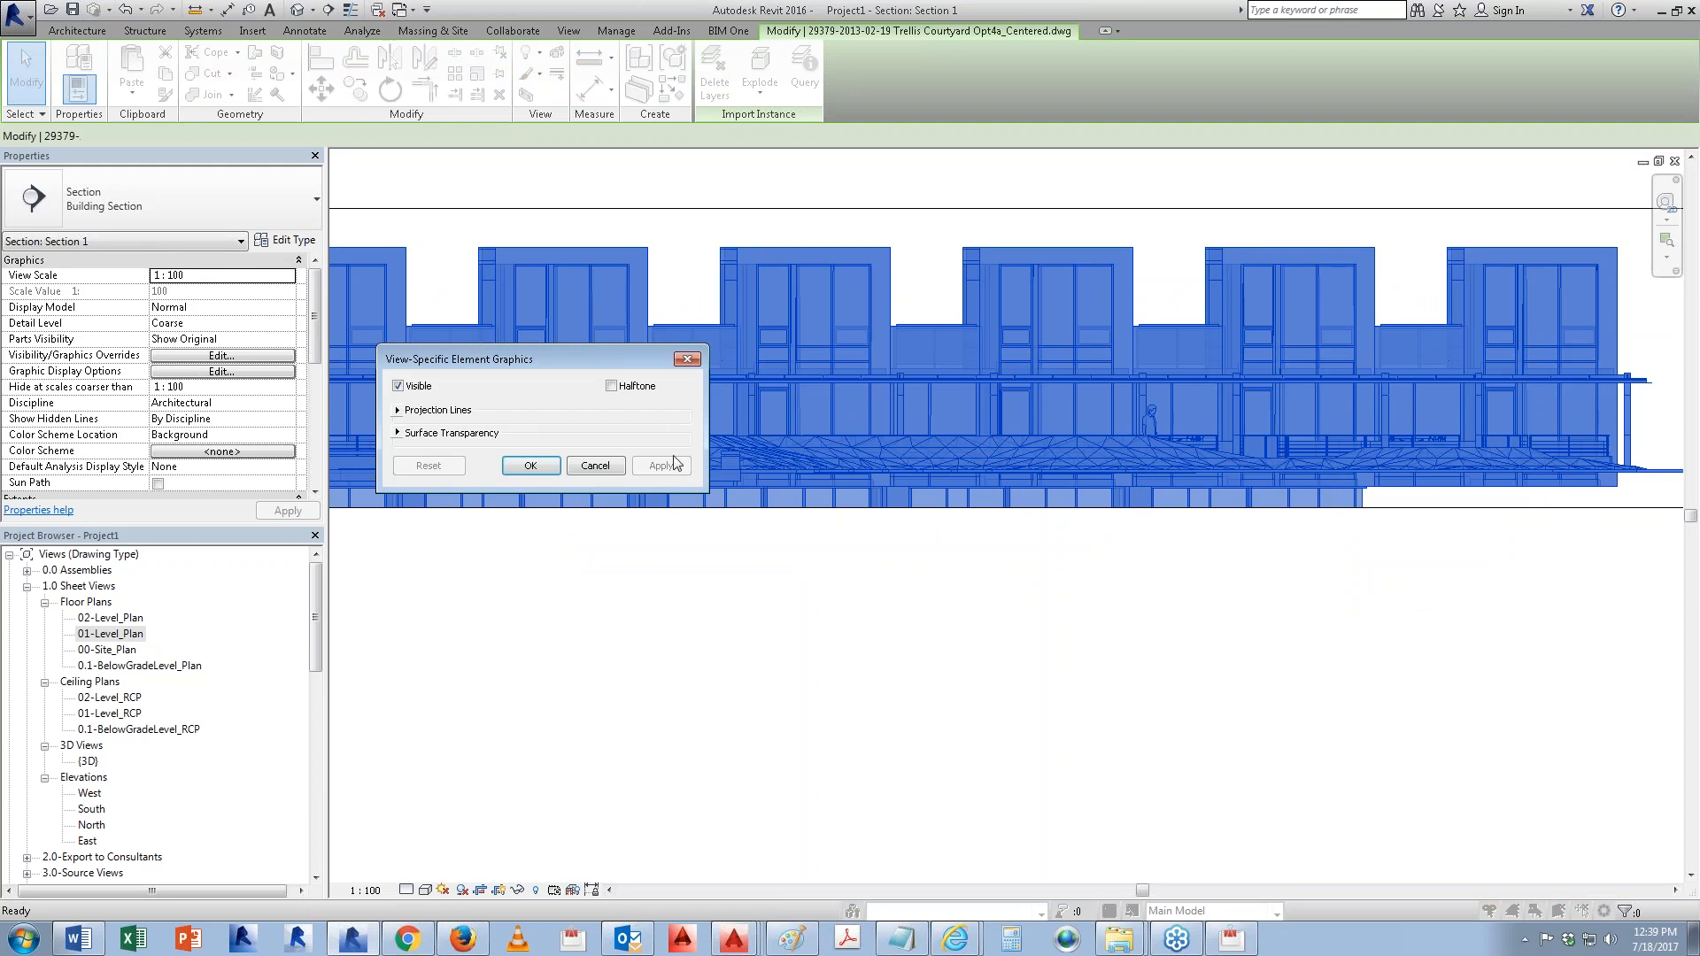
pyautogui.click(619, 467)
# Step: Override the linked DWG's graphics by element in the section view, with projection line weight 1 and color Black
pyautogui.rightClick(740, 412)
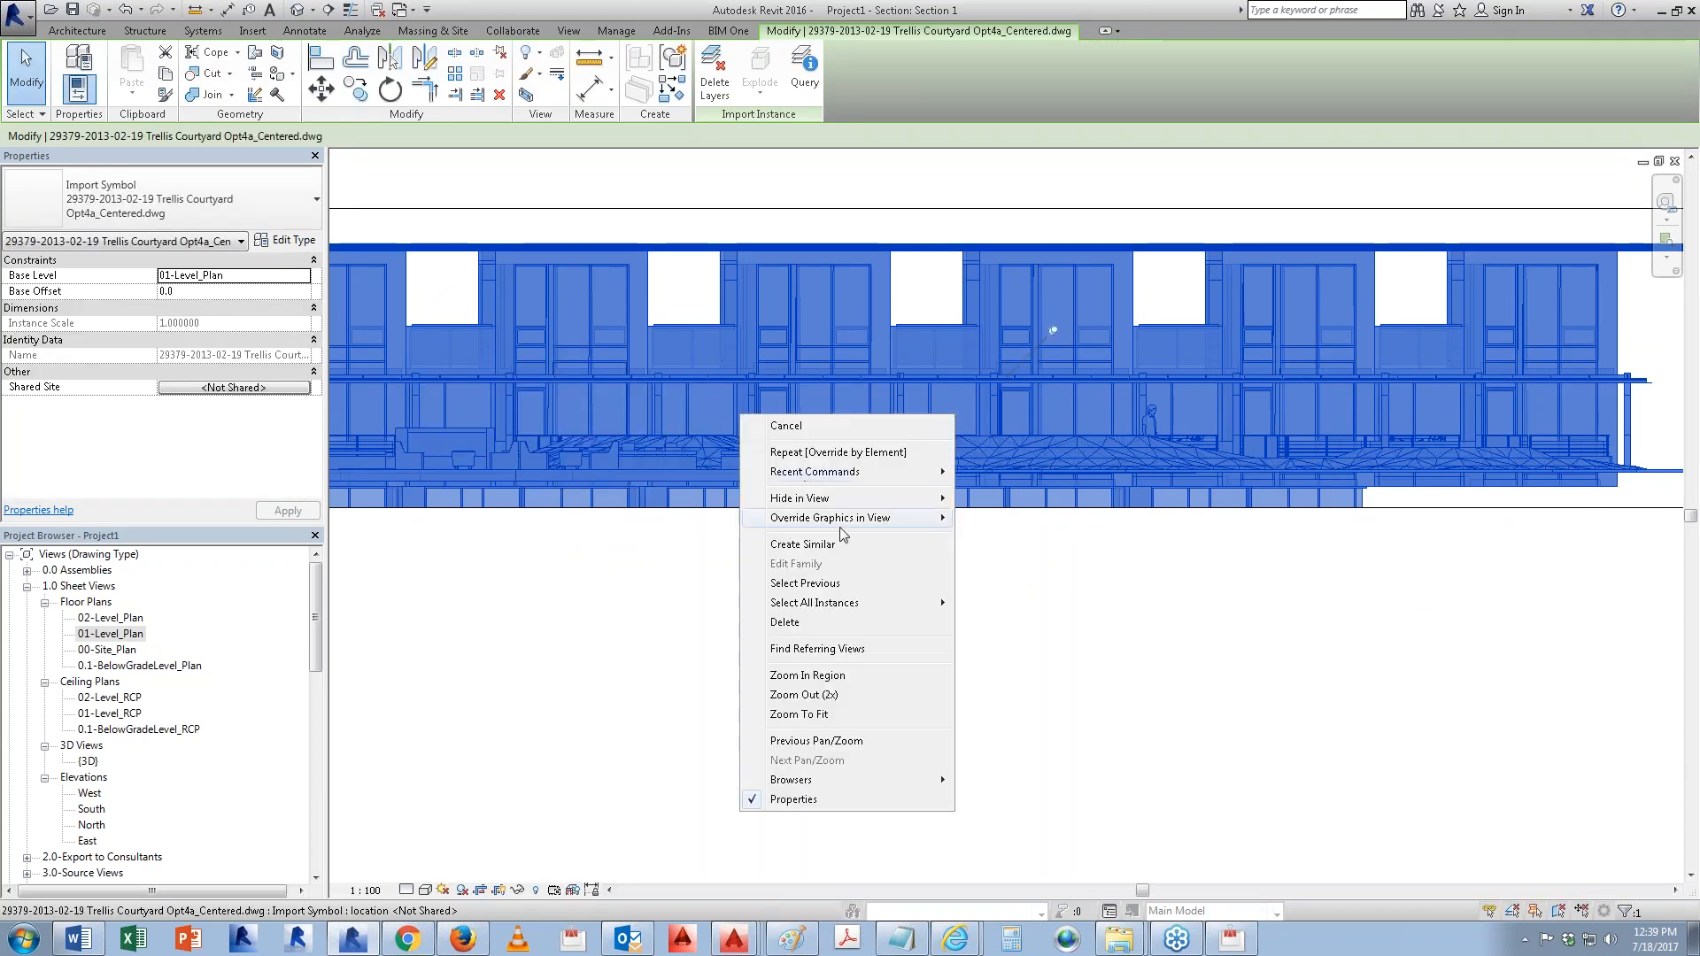
pyautogui.moveTo(844, 524)
pyautogui.click(1035, 525)
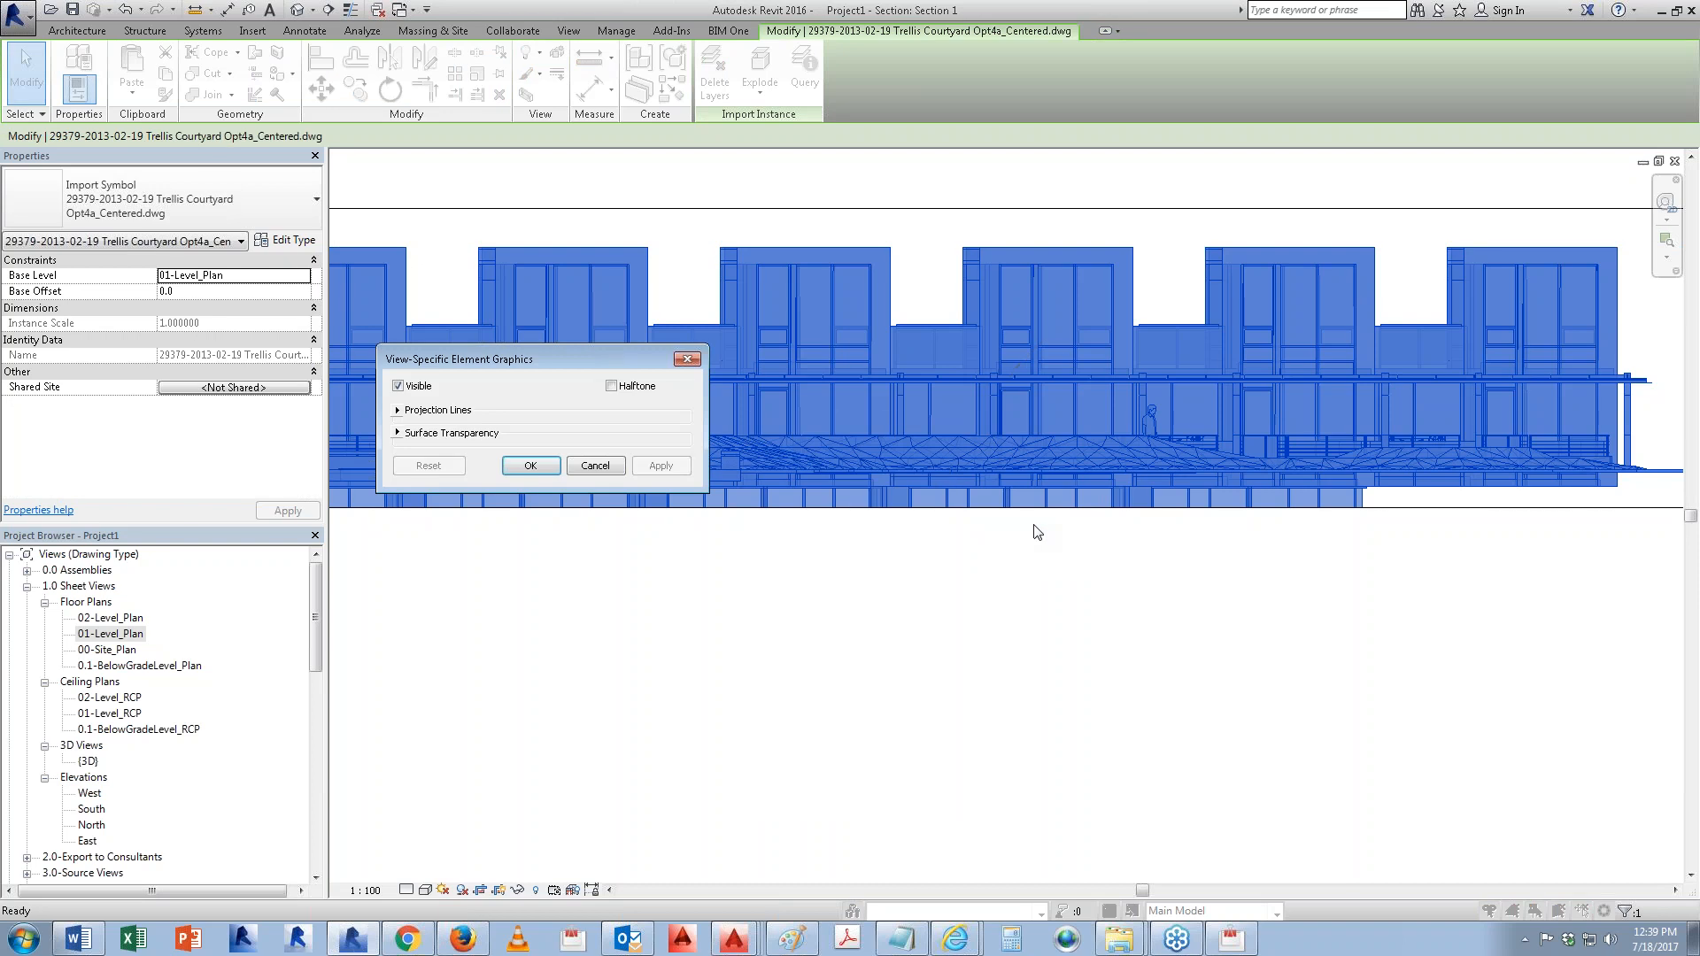
pyautogui.click(398, 410)
pyautogui.click(543, 432)
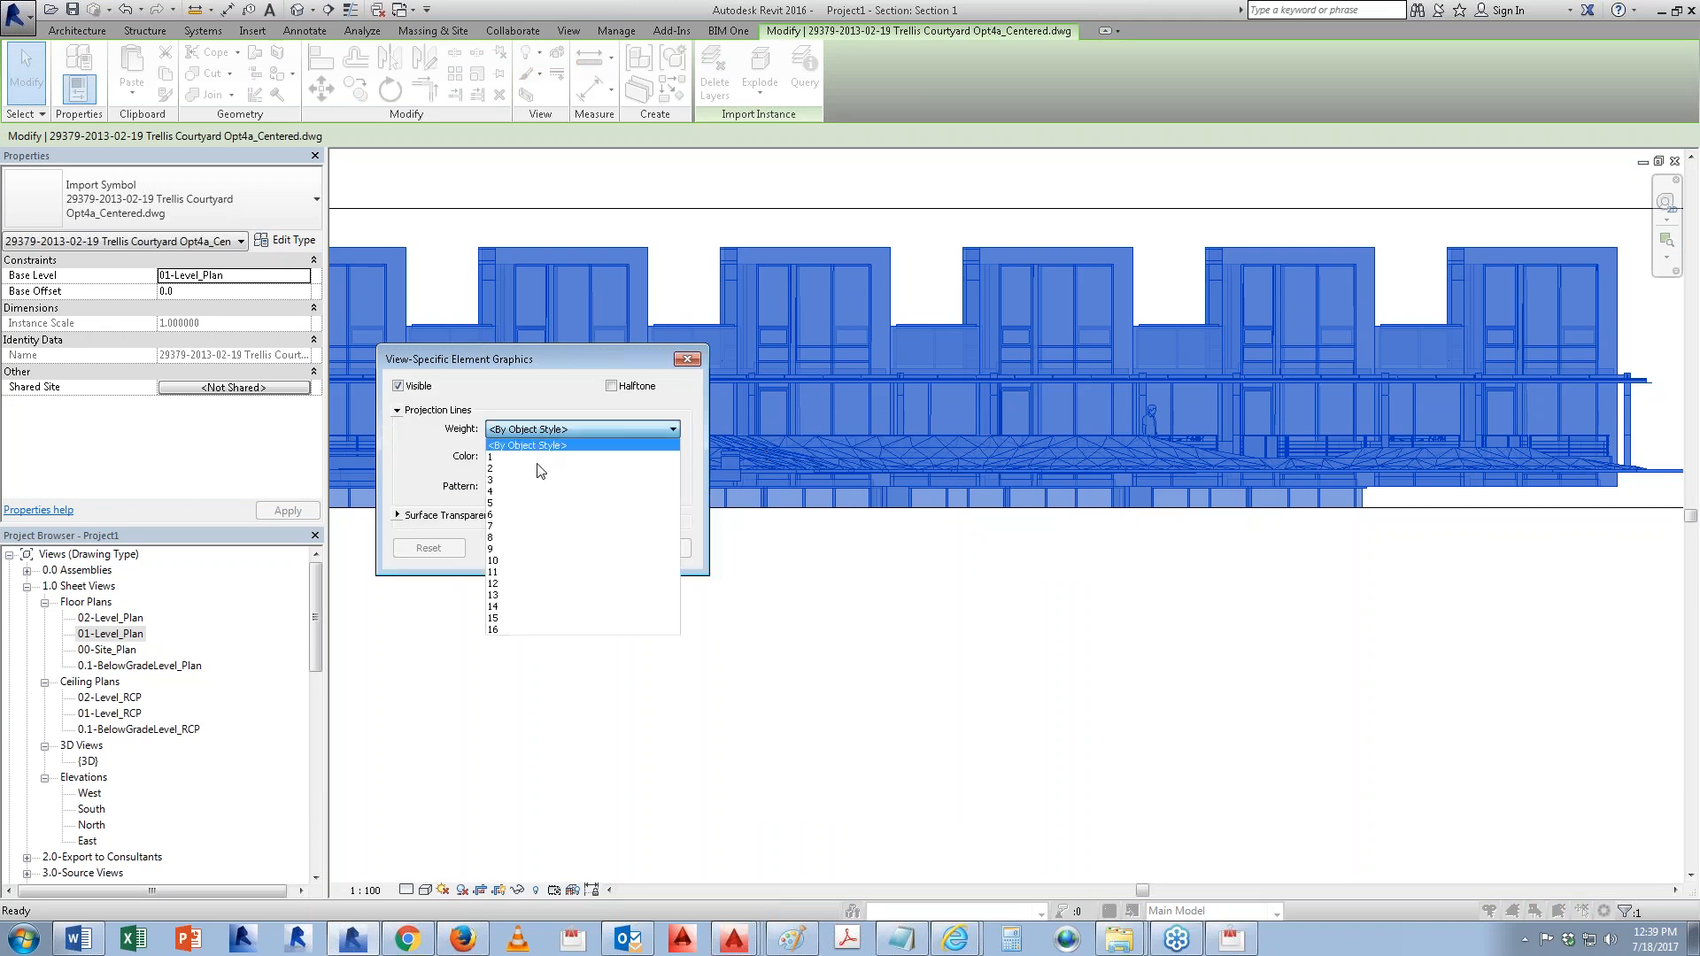
pyautogui.click(537, 463)
pyautogui.click(537, 457)
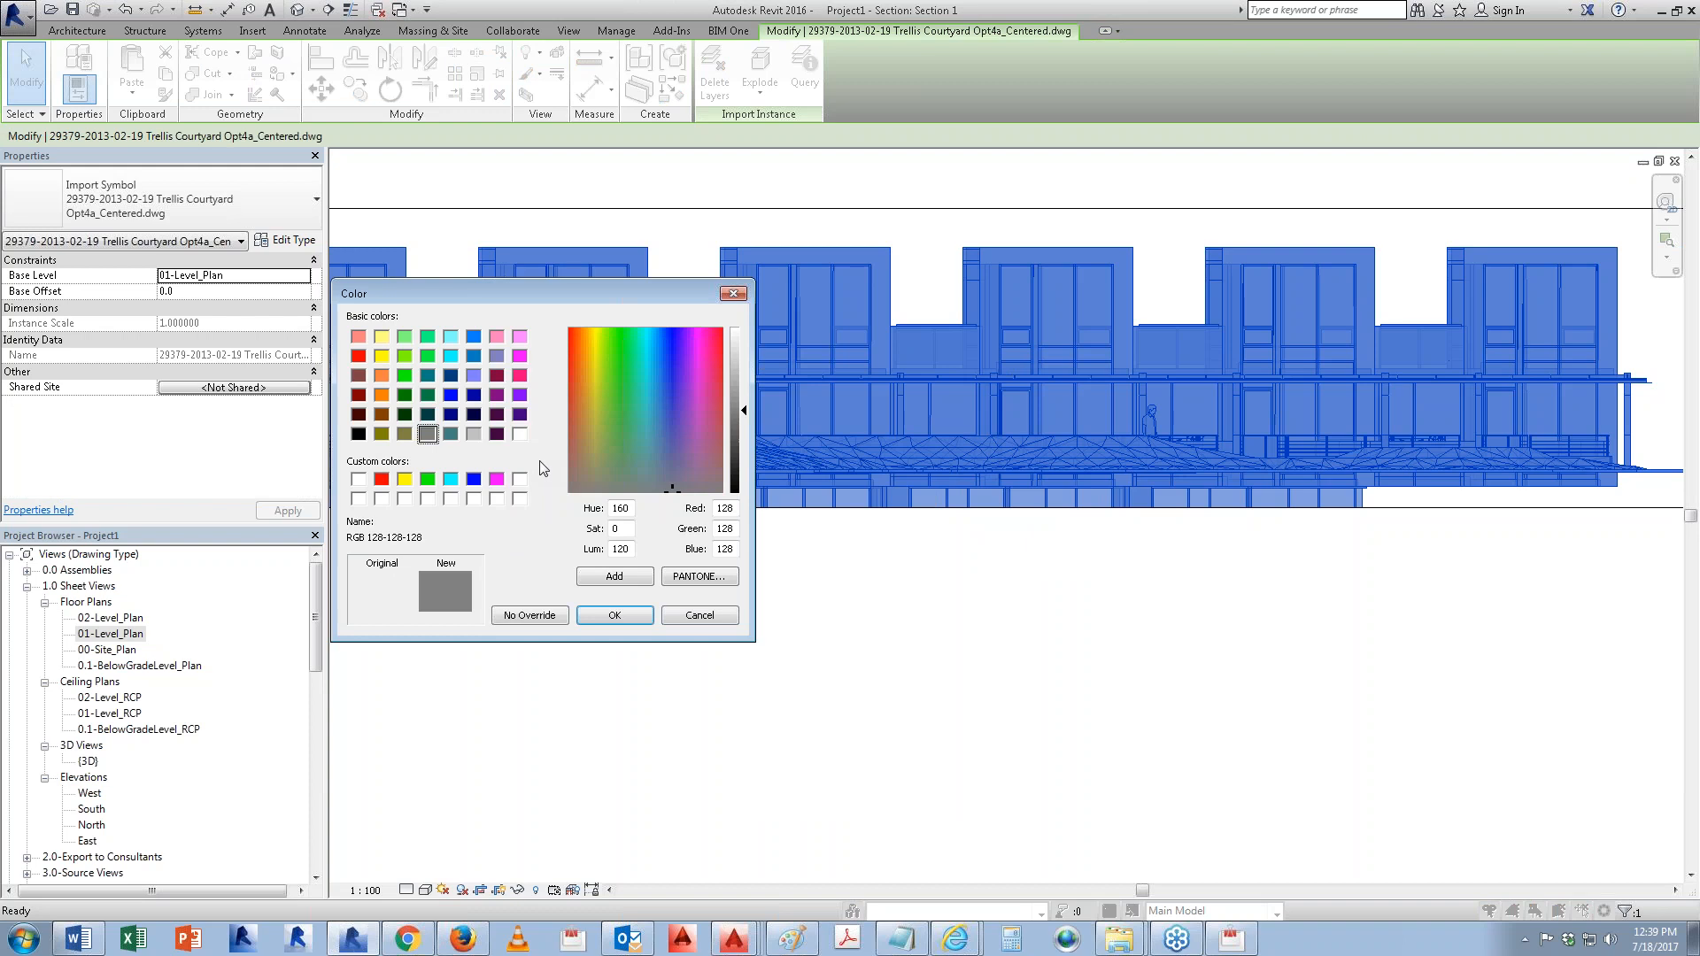
pyautogui.click(359, 434)
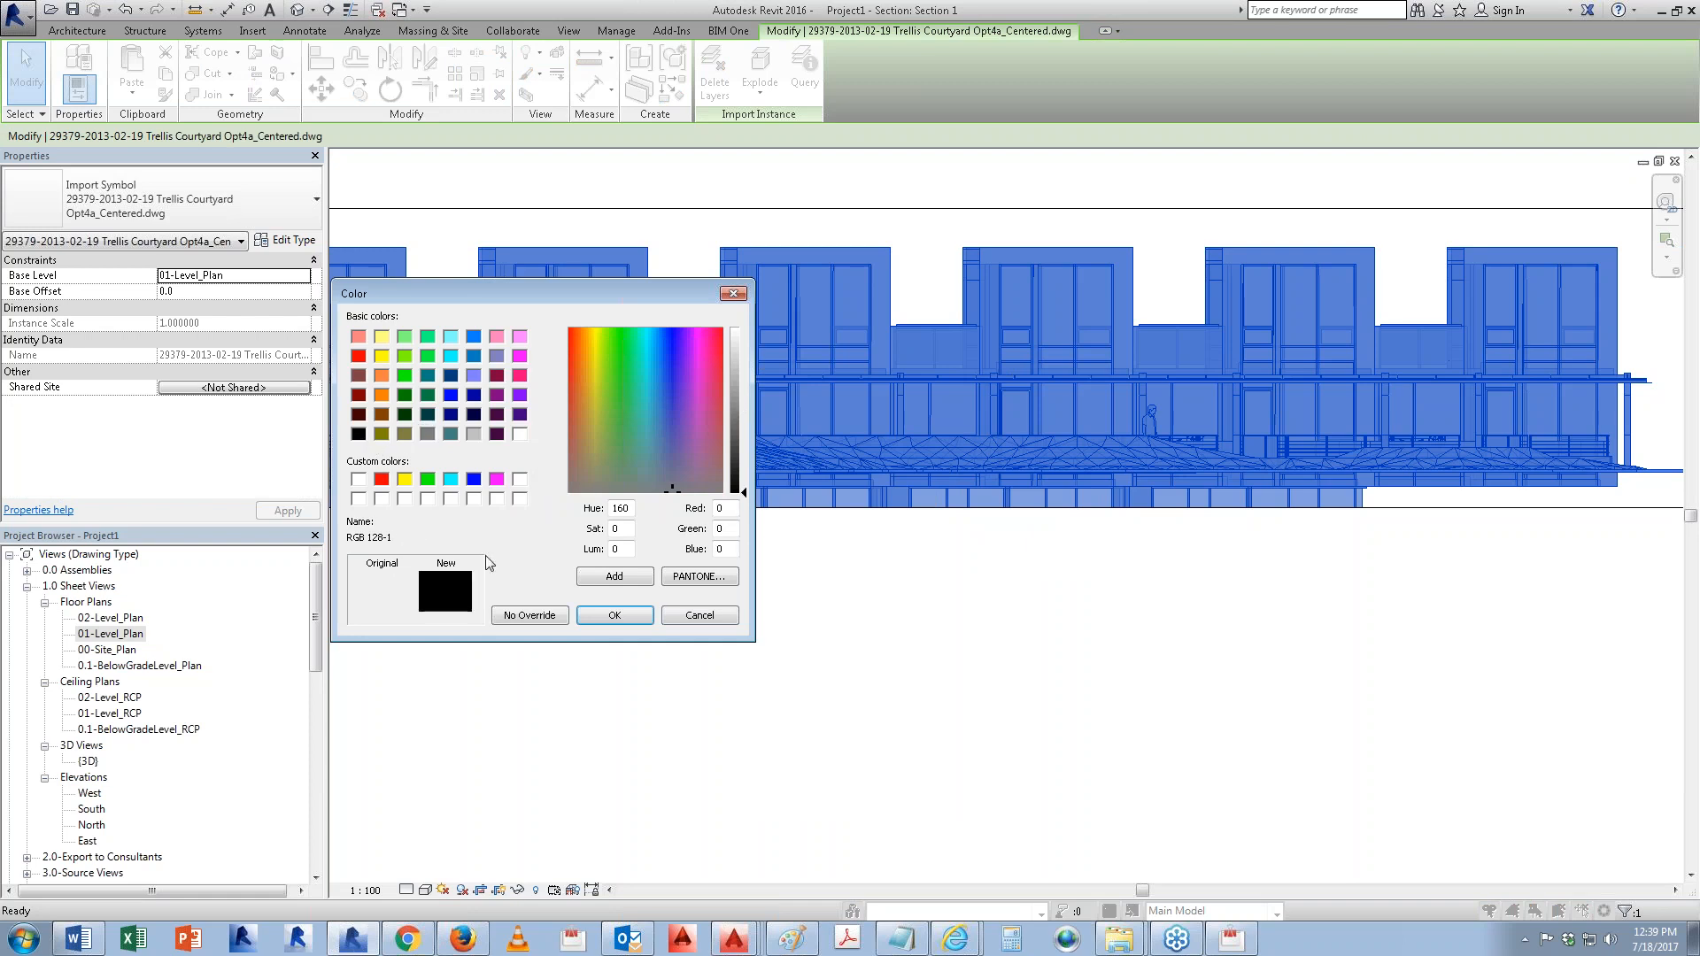
pyautogui.click(614, 616)
pyautogui.click(662, 549)
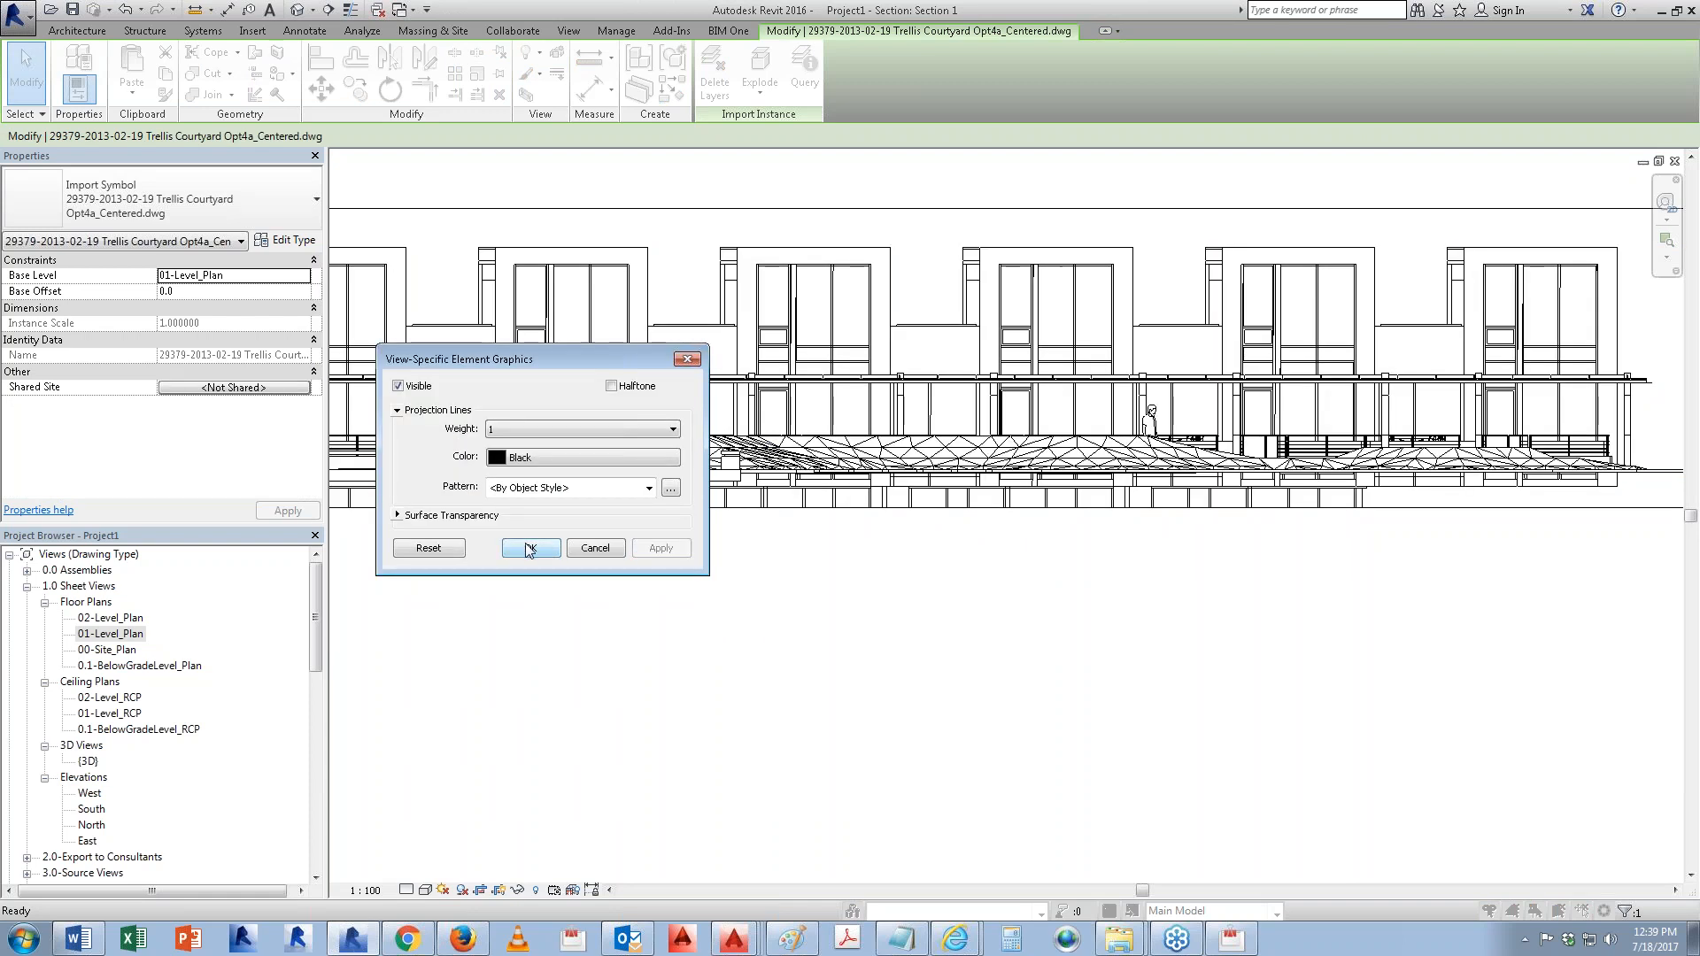
pyautogui.click(530, 548)
pyautogui.click(1283, 676)
# Step: Export the section view to DWG as Project1 - Section - Section 1 in 03 - Convert 3d to CAD lines, without external references
pyautogui.scroll(-2, 1286, 667)
pyautogui.moveTo(947, 611); pyautogui.dragTo(1389, 630, button='middle')
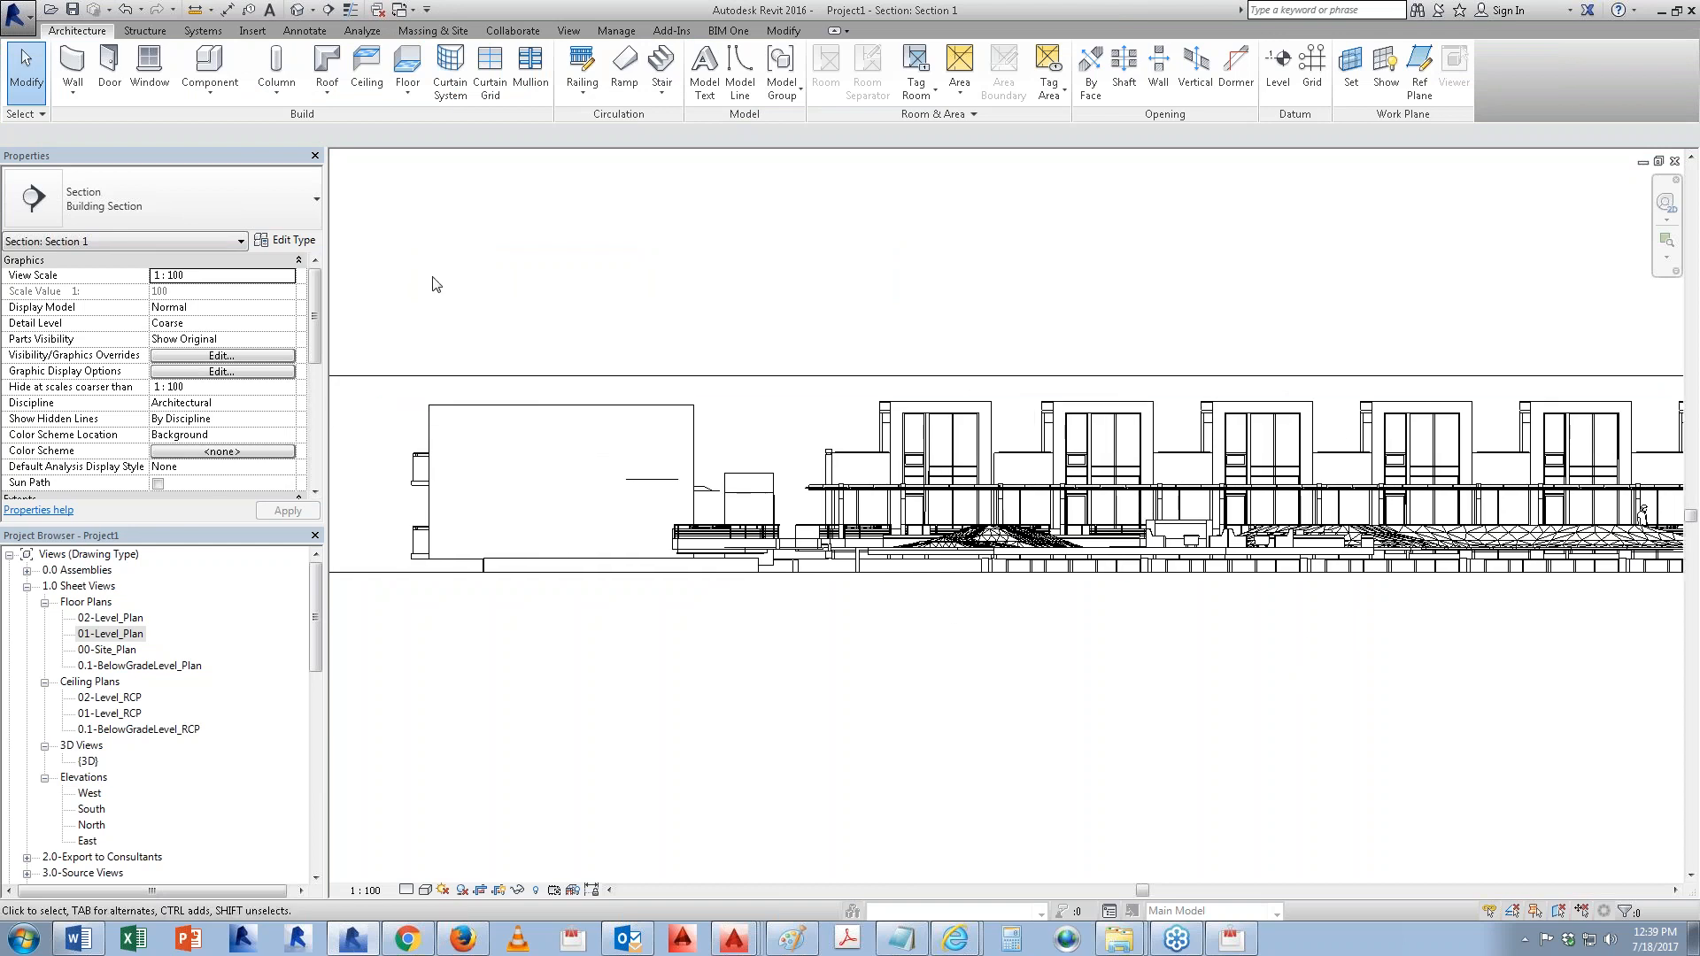
pyautogui.scroll(-1, 646, 604)
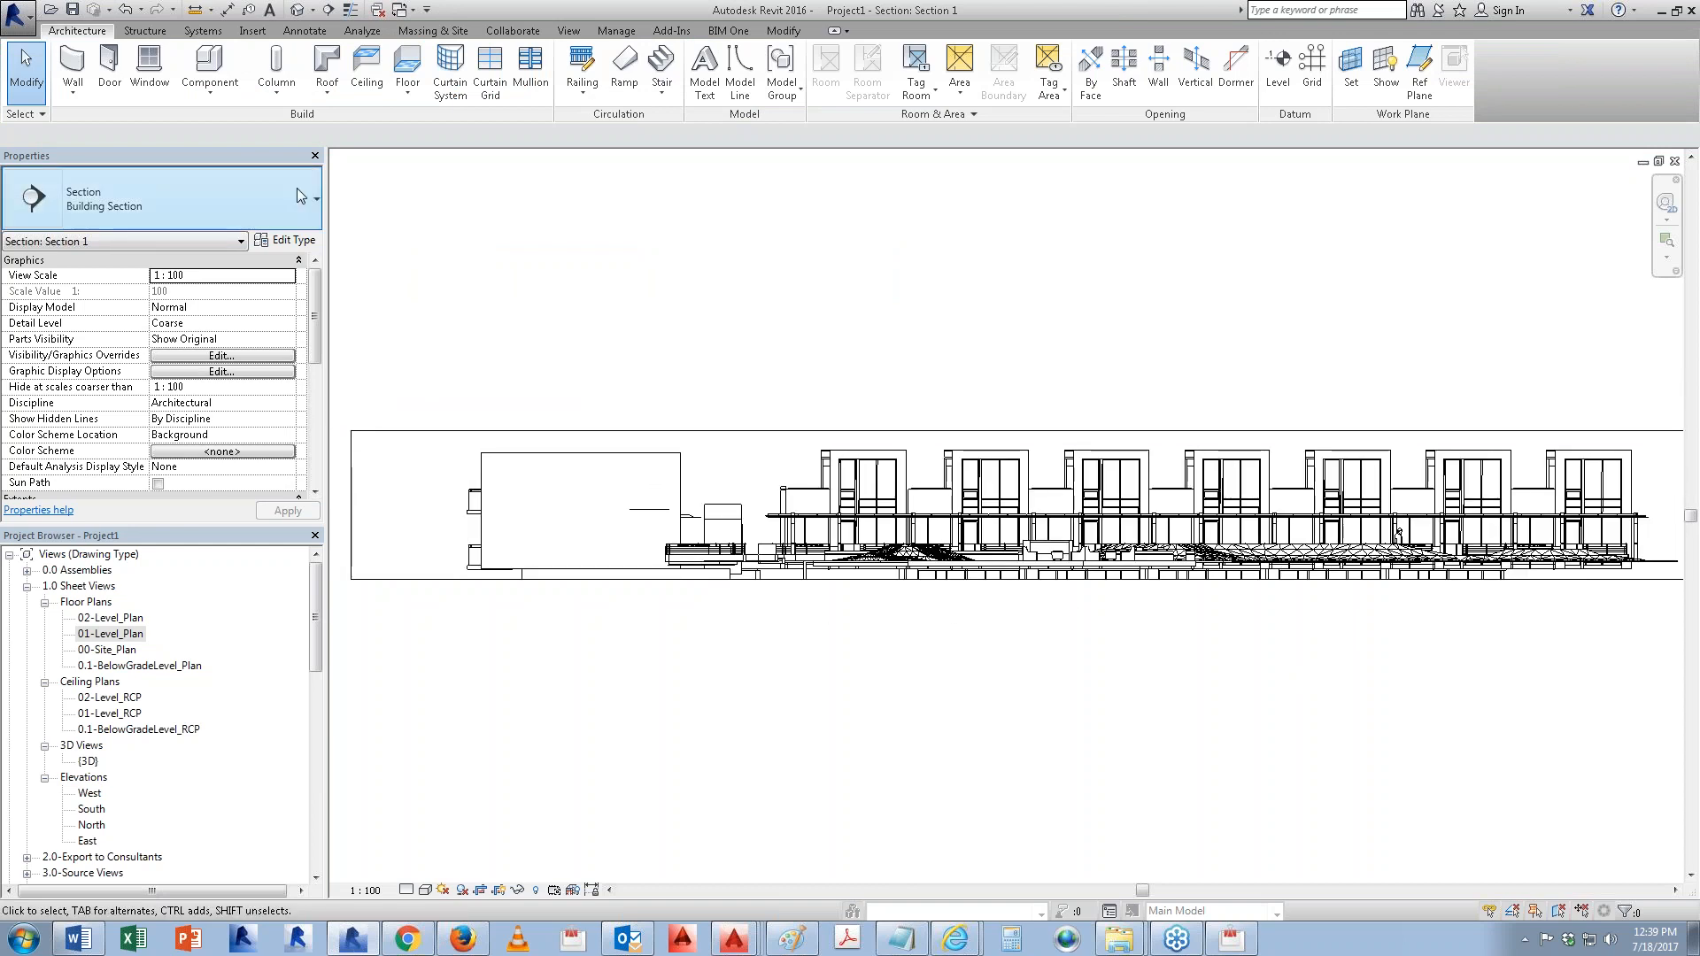
pyautogui.click(16, 15)
pyautogui.moveTo(69, 274)
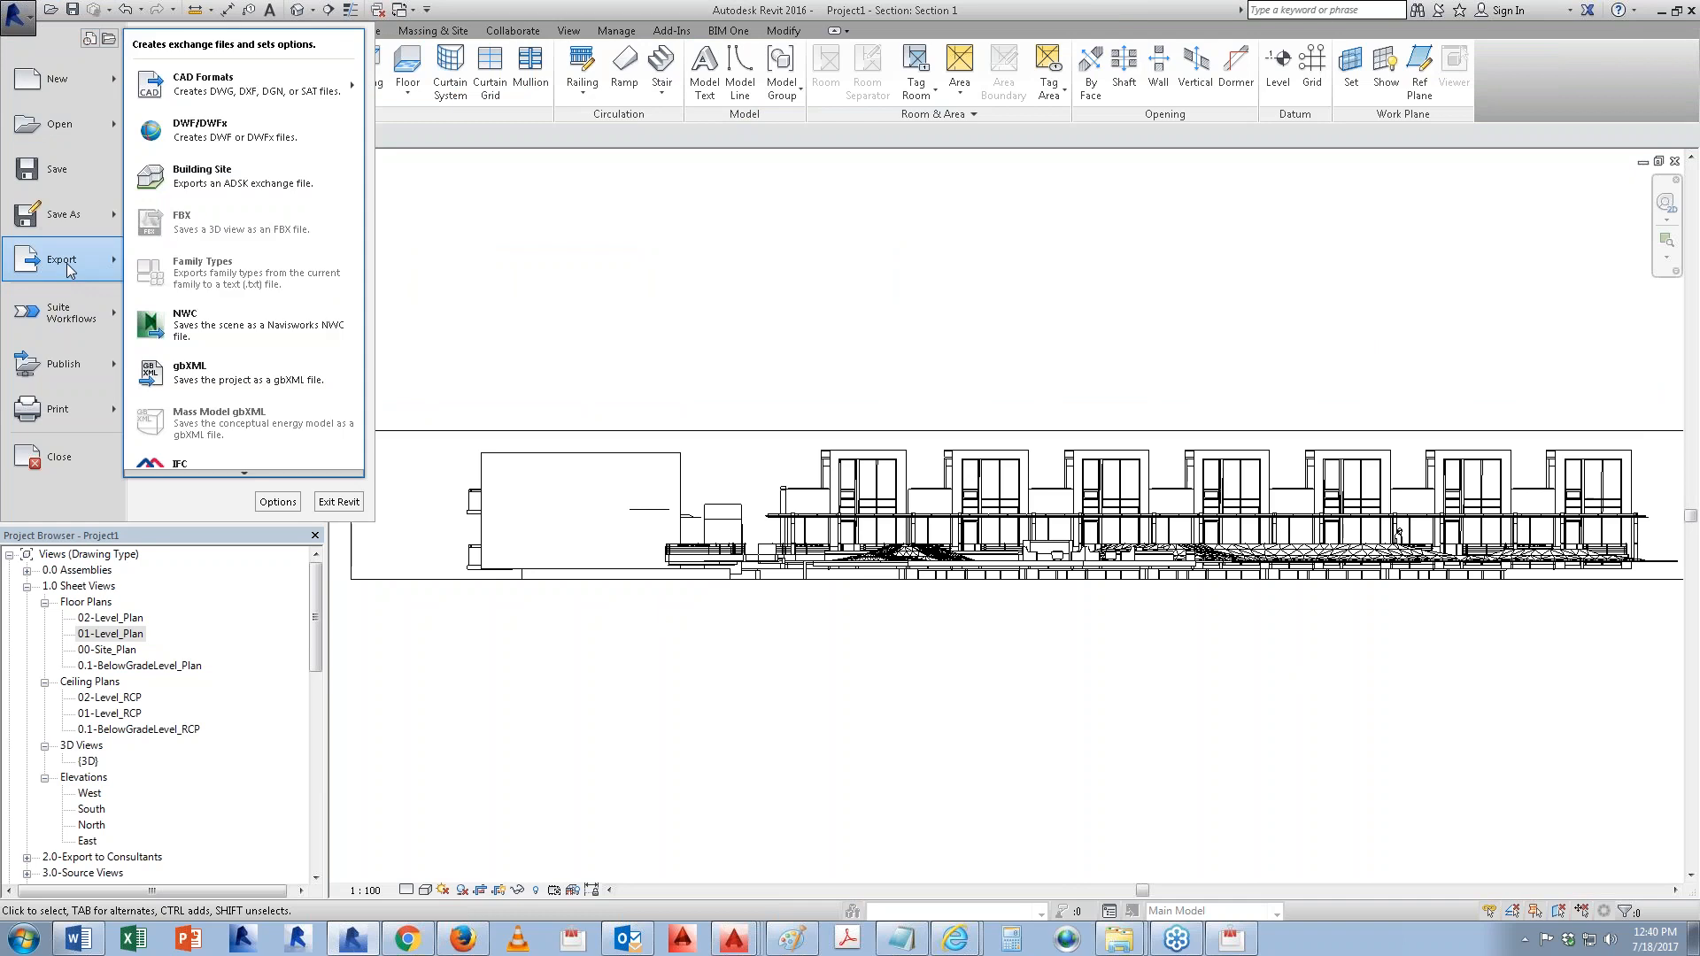
pyautogui.moveTo(264, 96)
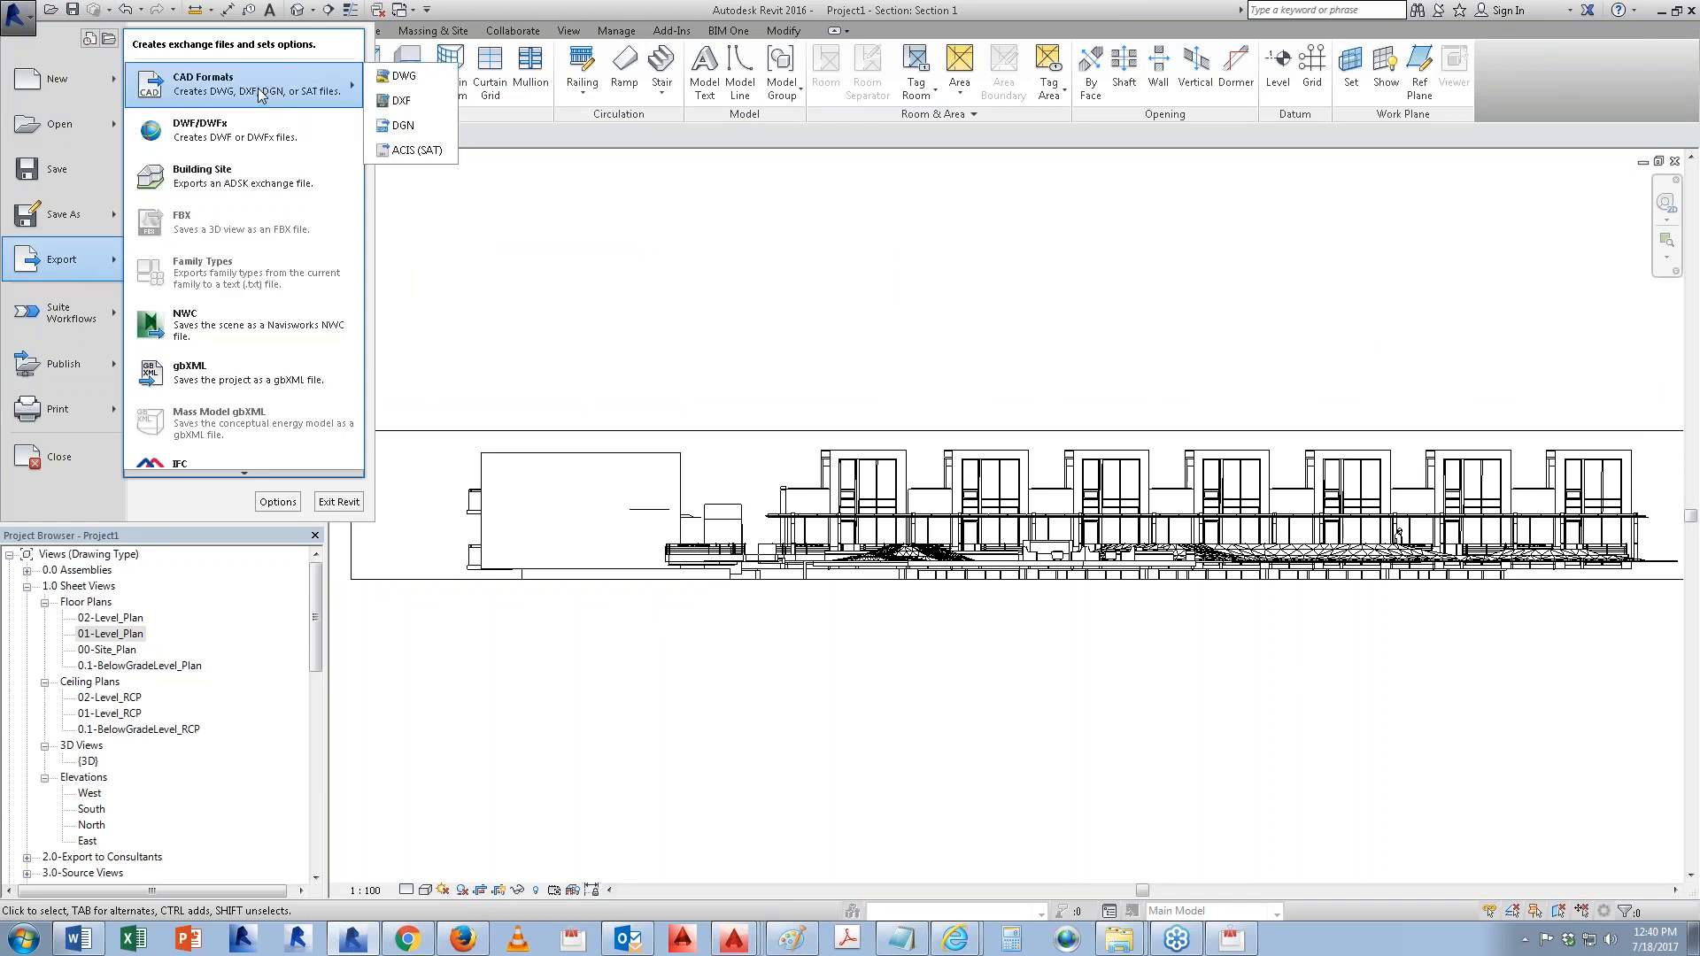
pyautogui.click(404, 77)
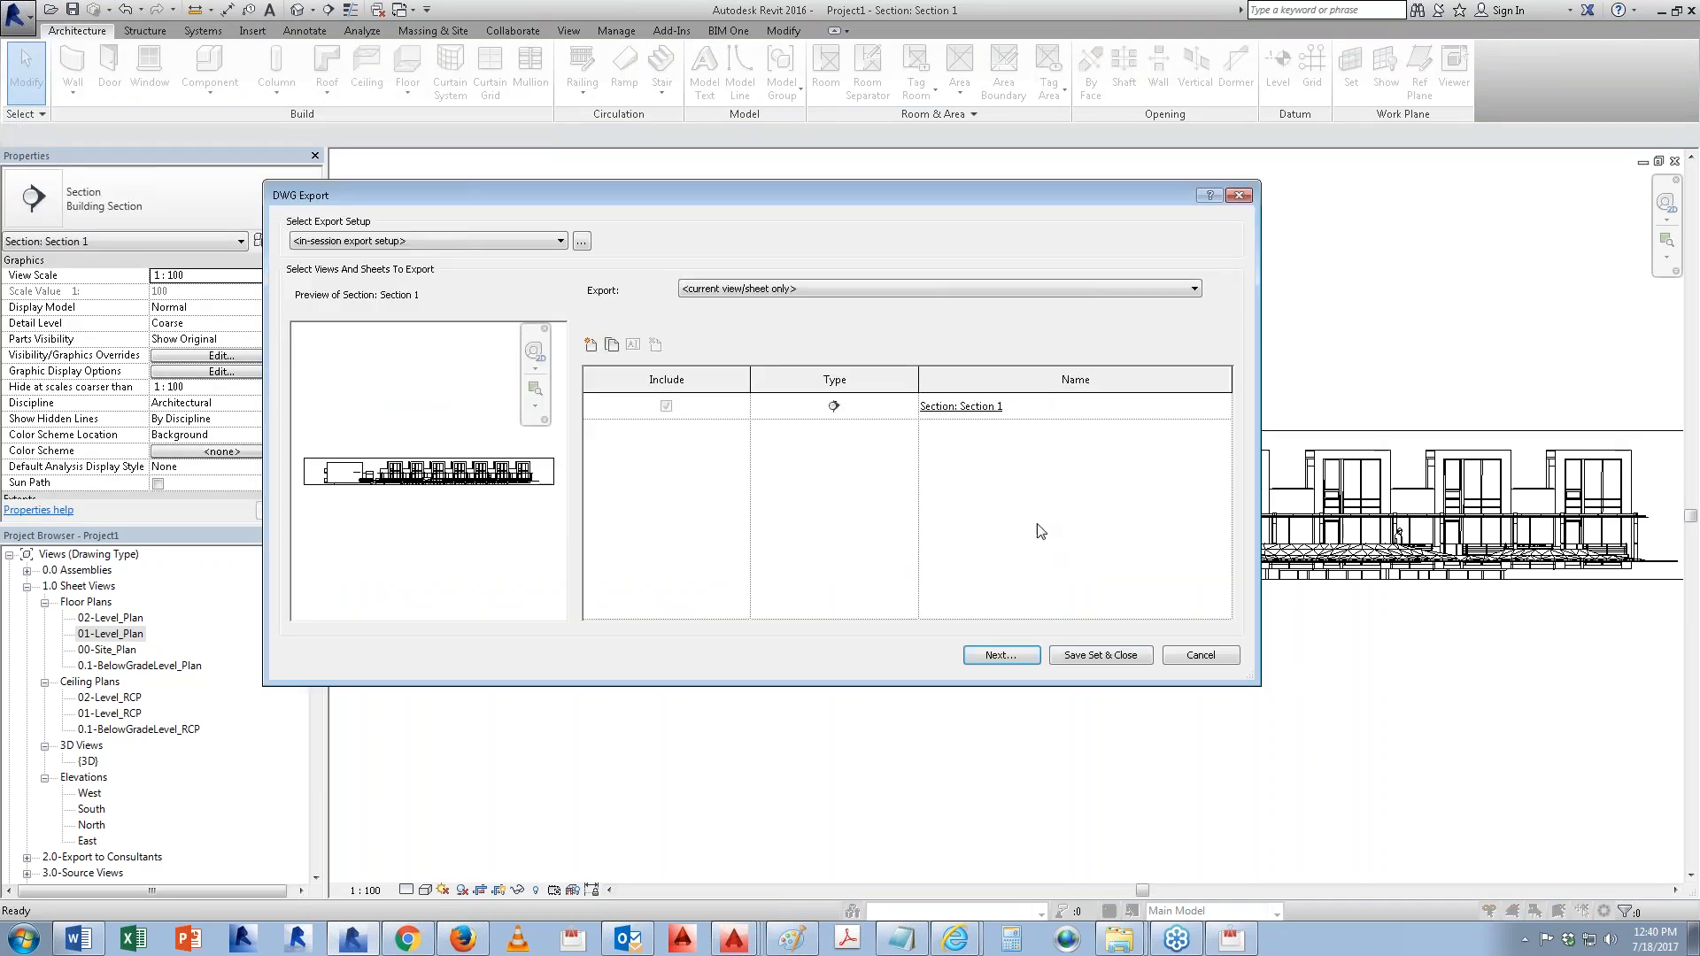
pyautogui.click(1000, 655)
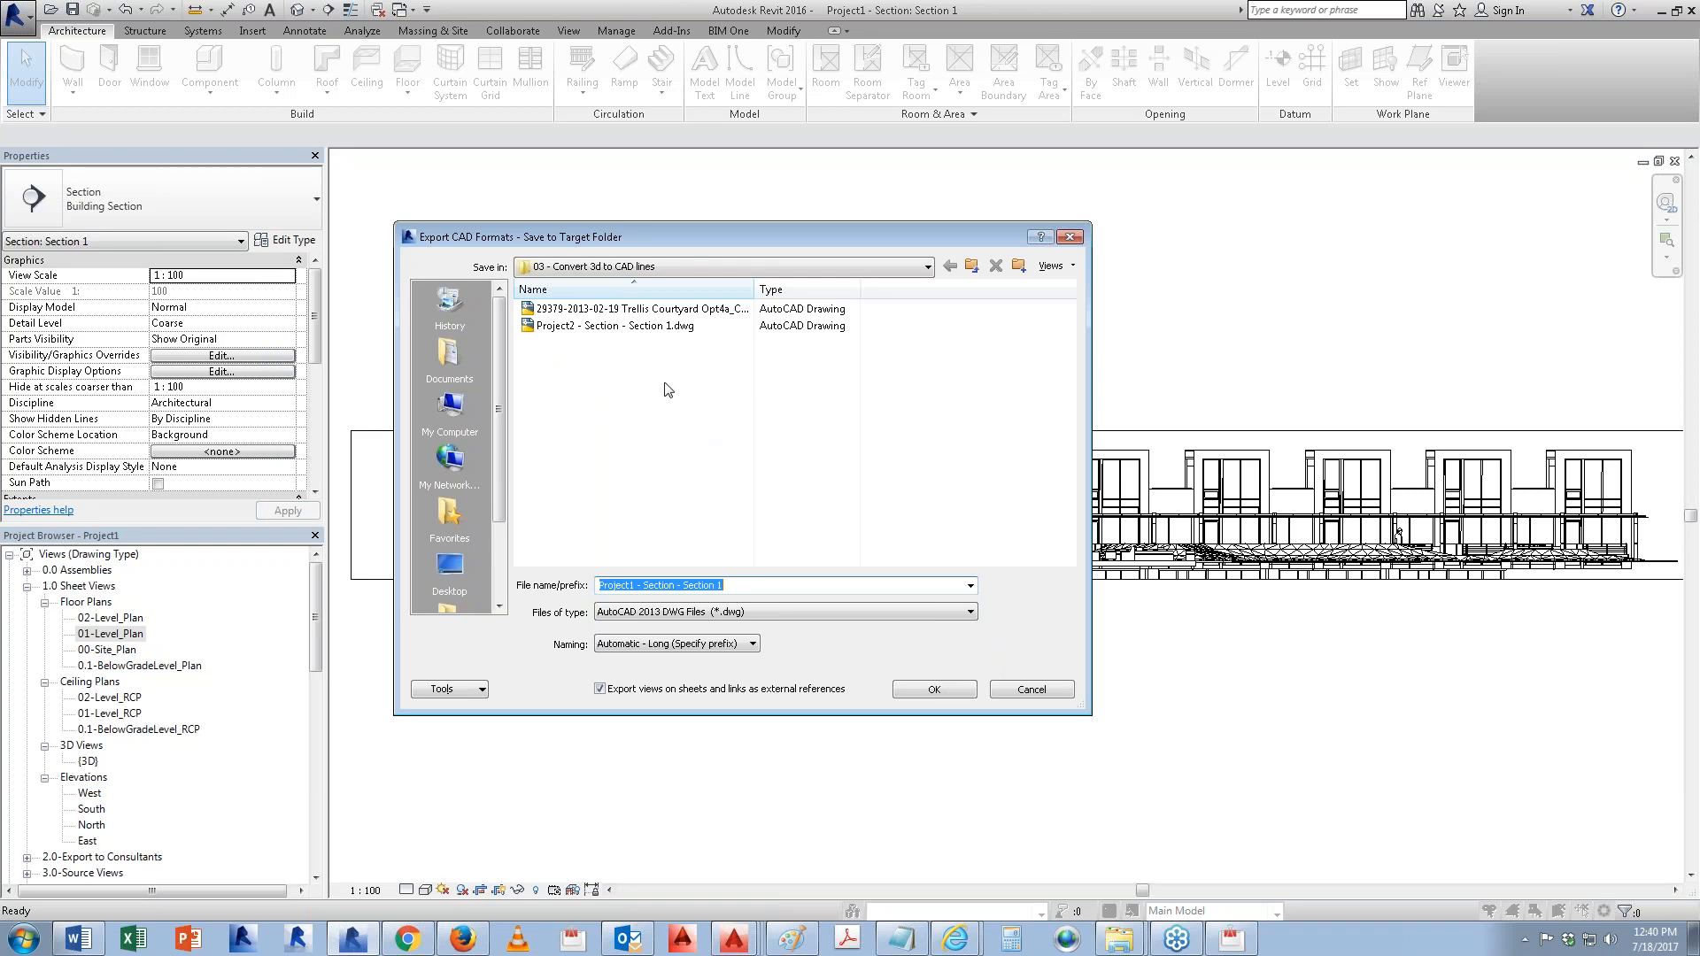
pyautogui.click(622, 691)
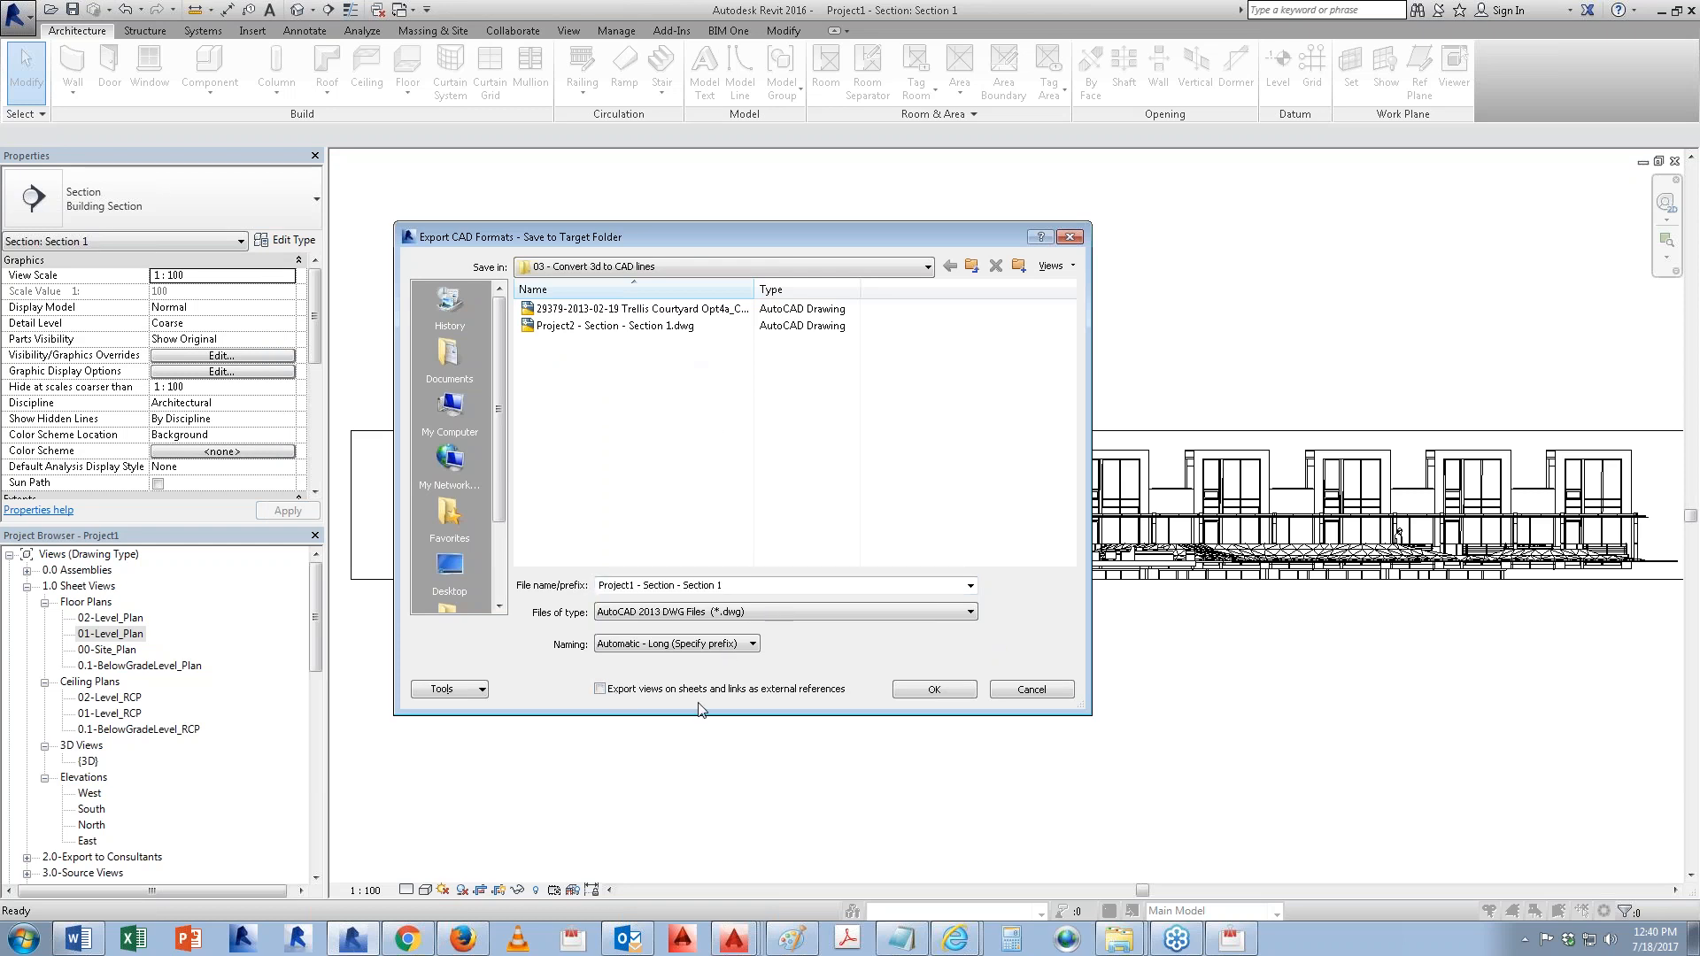
pyautogui.click(923, 691)
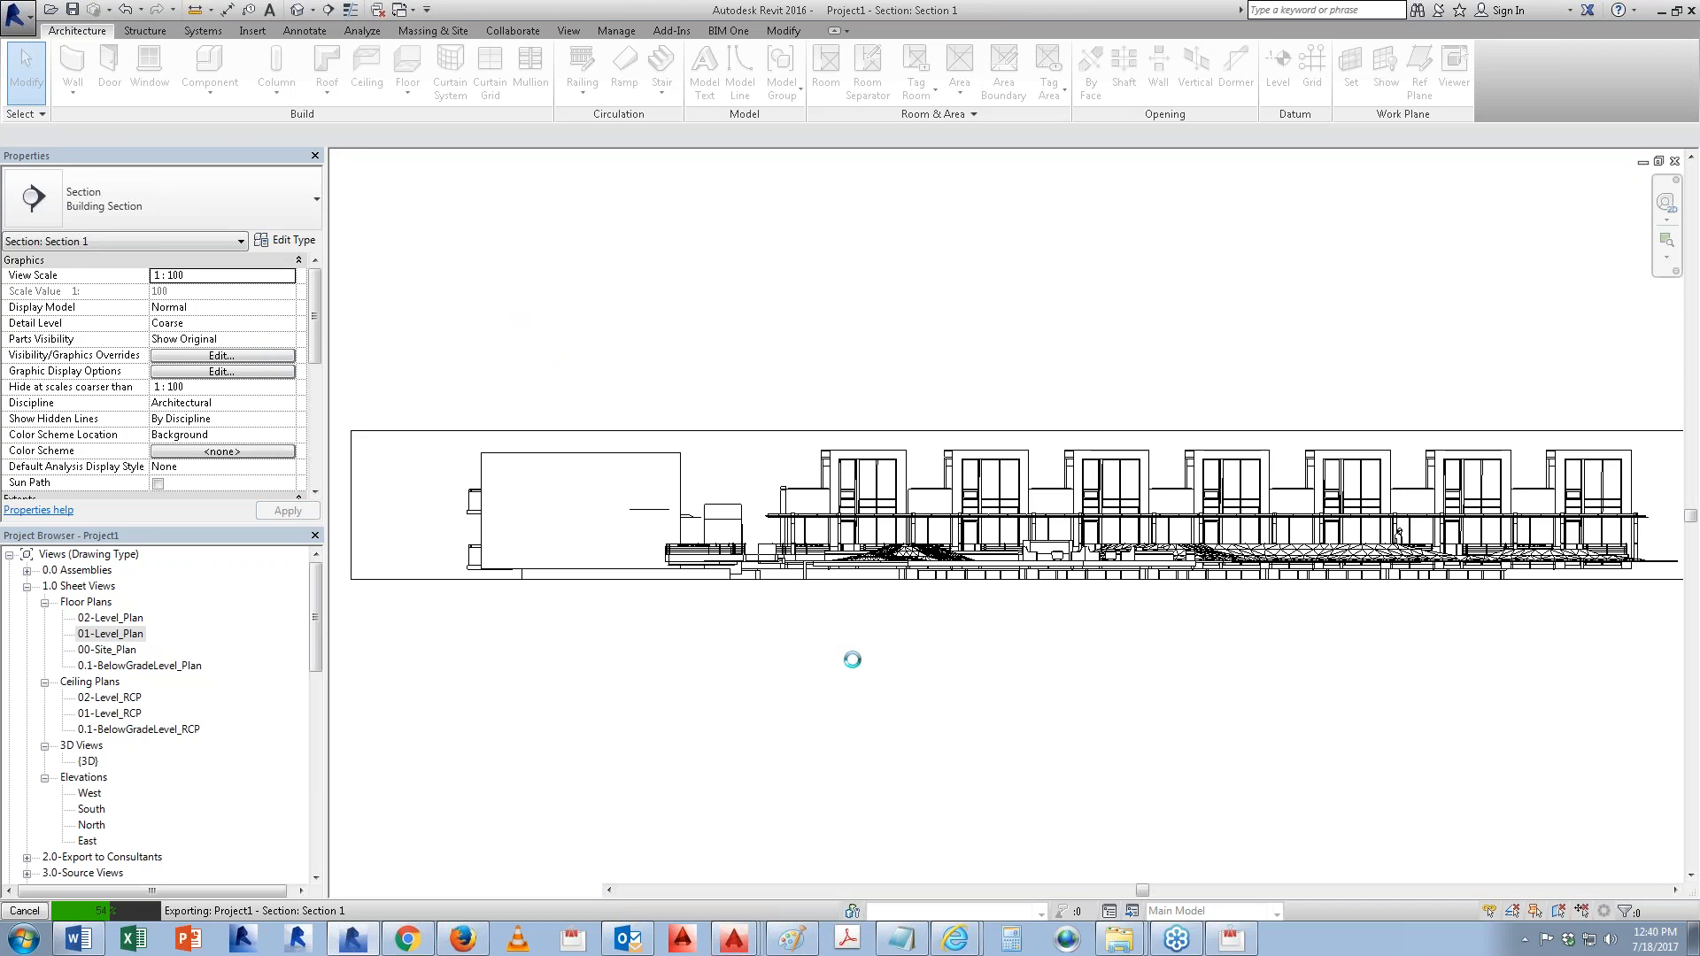
pyautogui.click(739, 942)
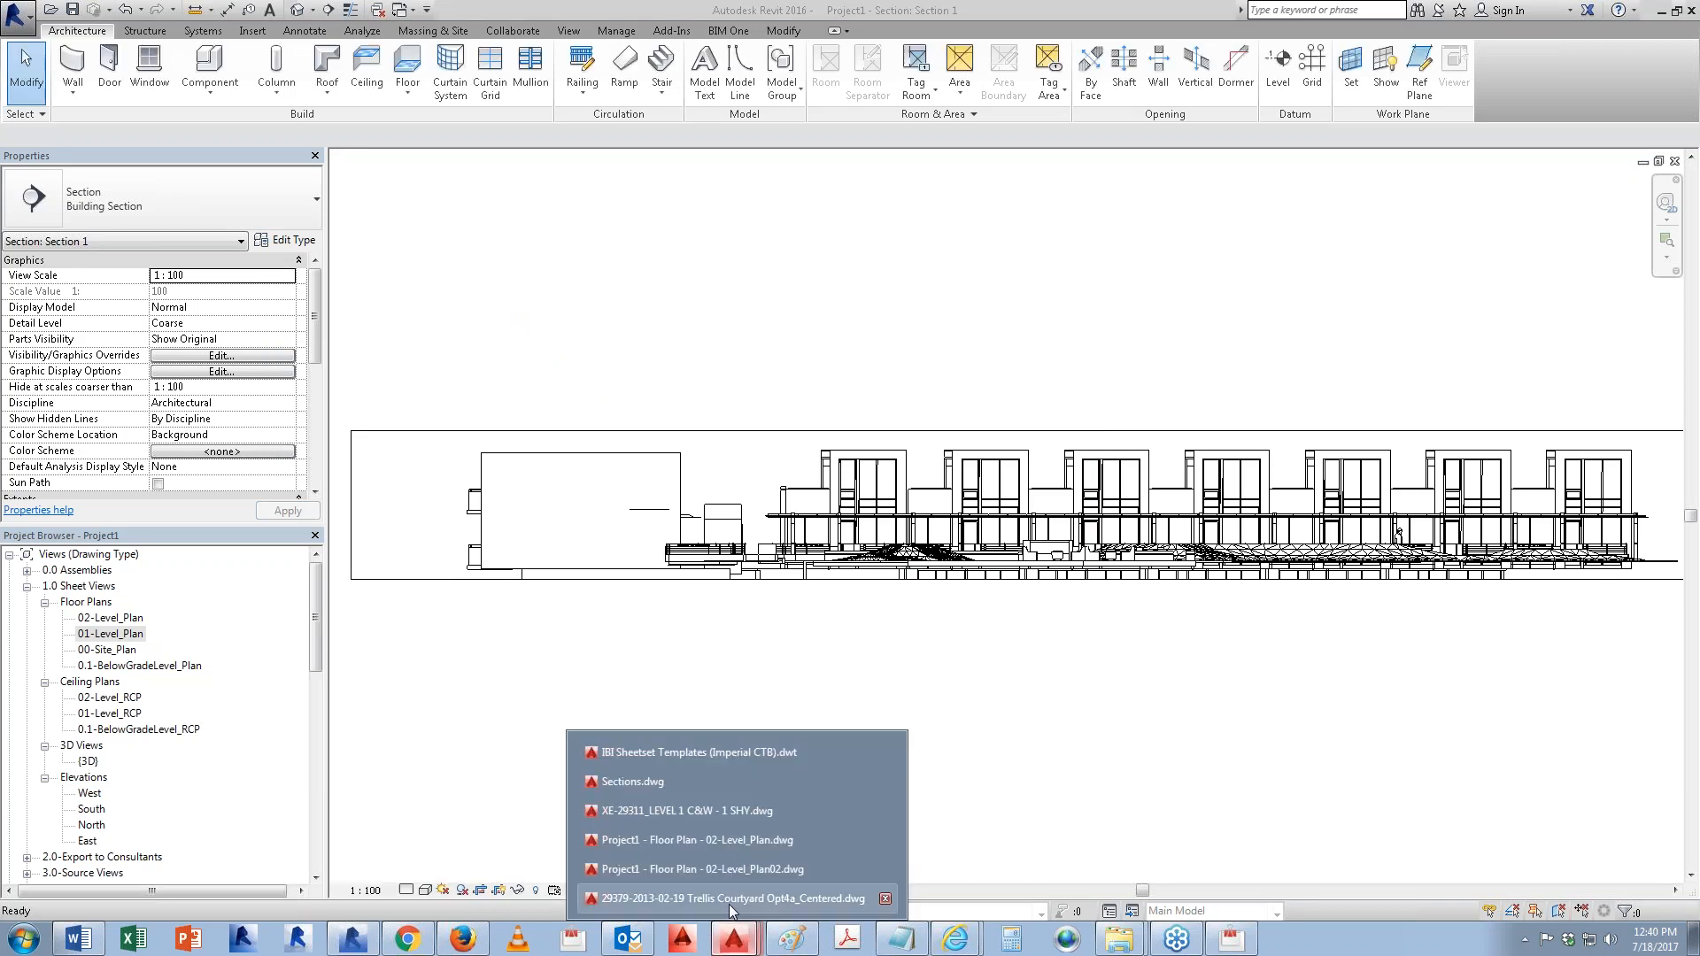
pyautogui.click(1115, 936)
pyautogui.click(1101, 899)
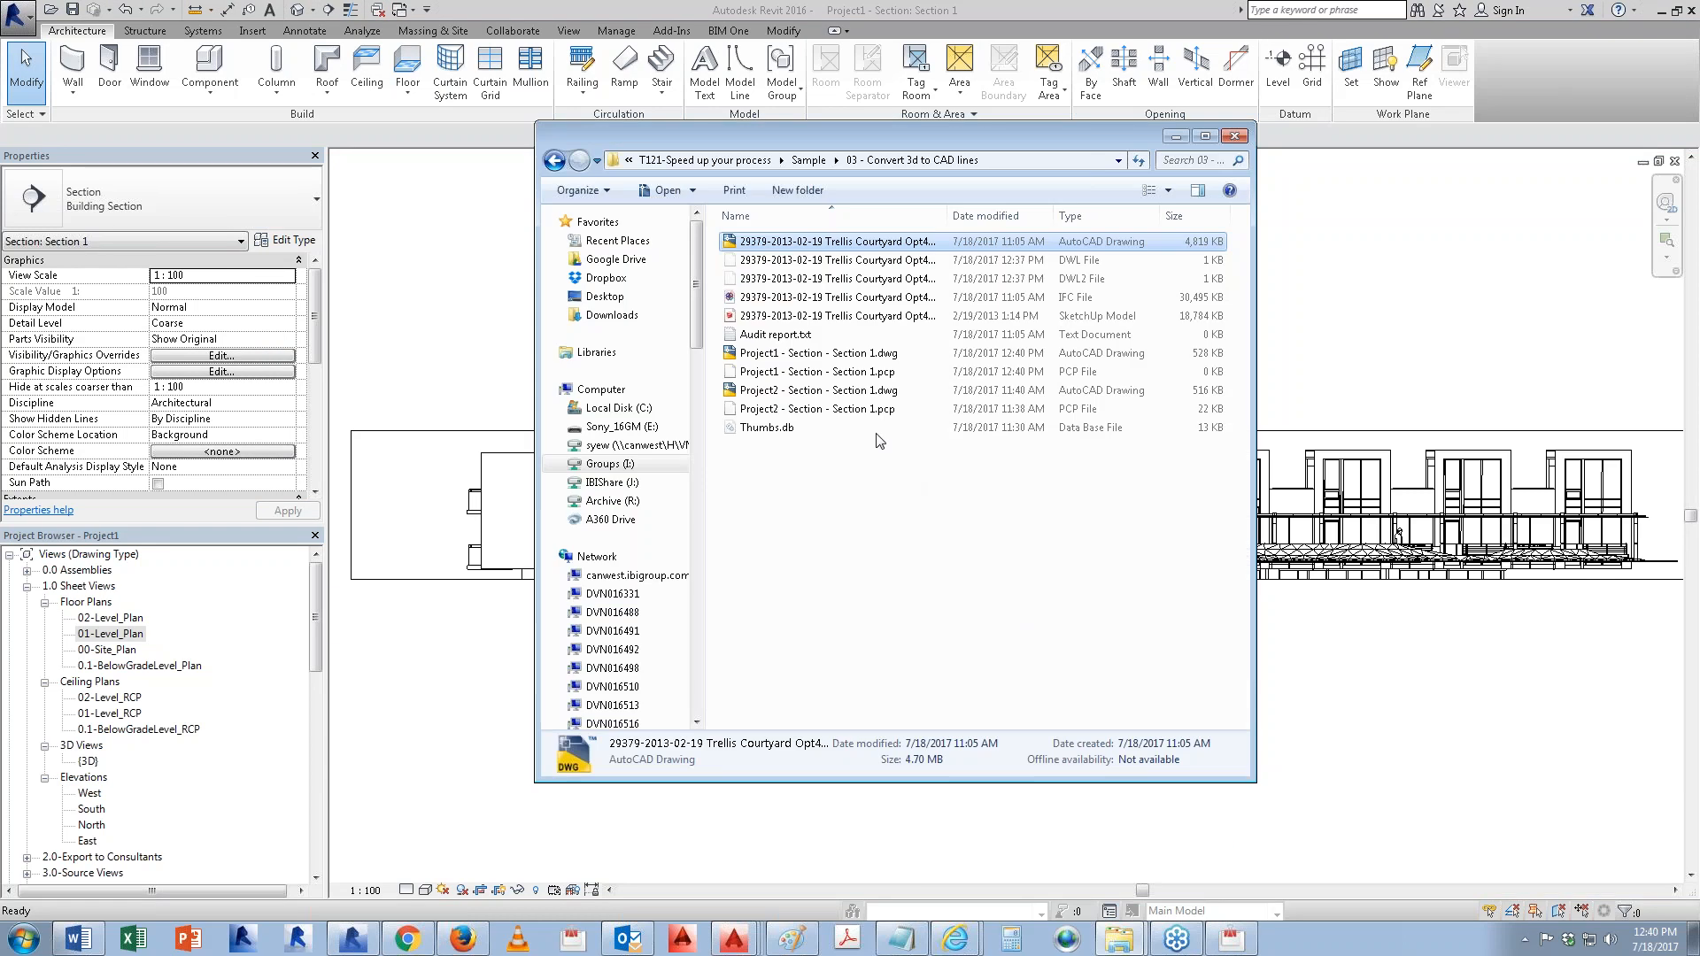
pyautogui.doubleClick(797, 397)
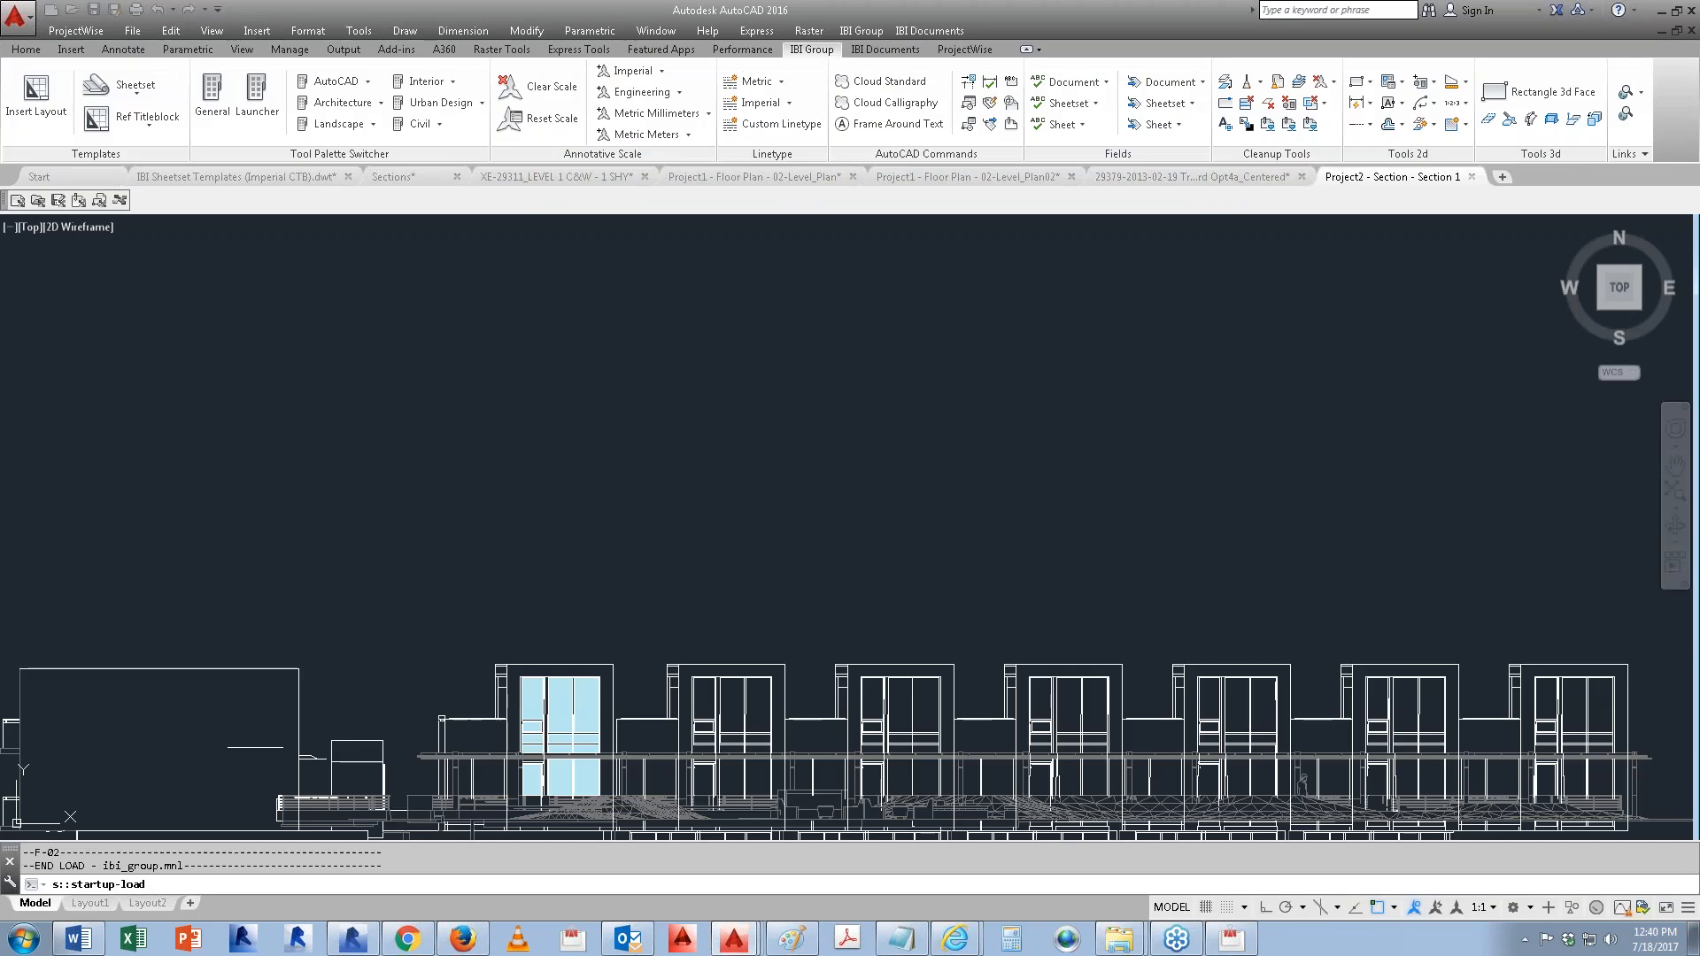
pyautogui.moveTo(978, 608); pyautogui.dragTo(995, 493, button='middle')
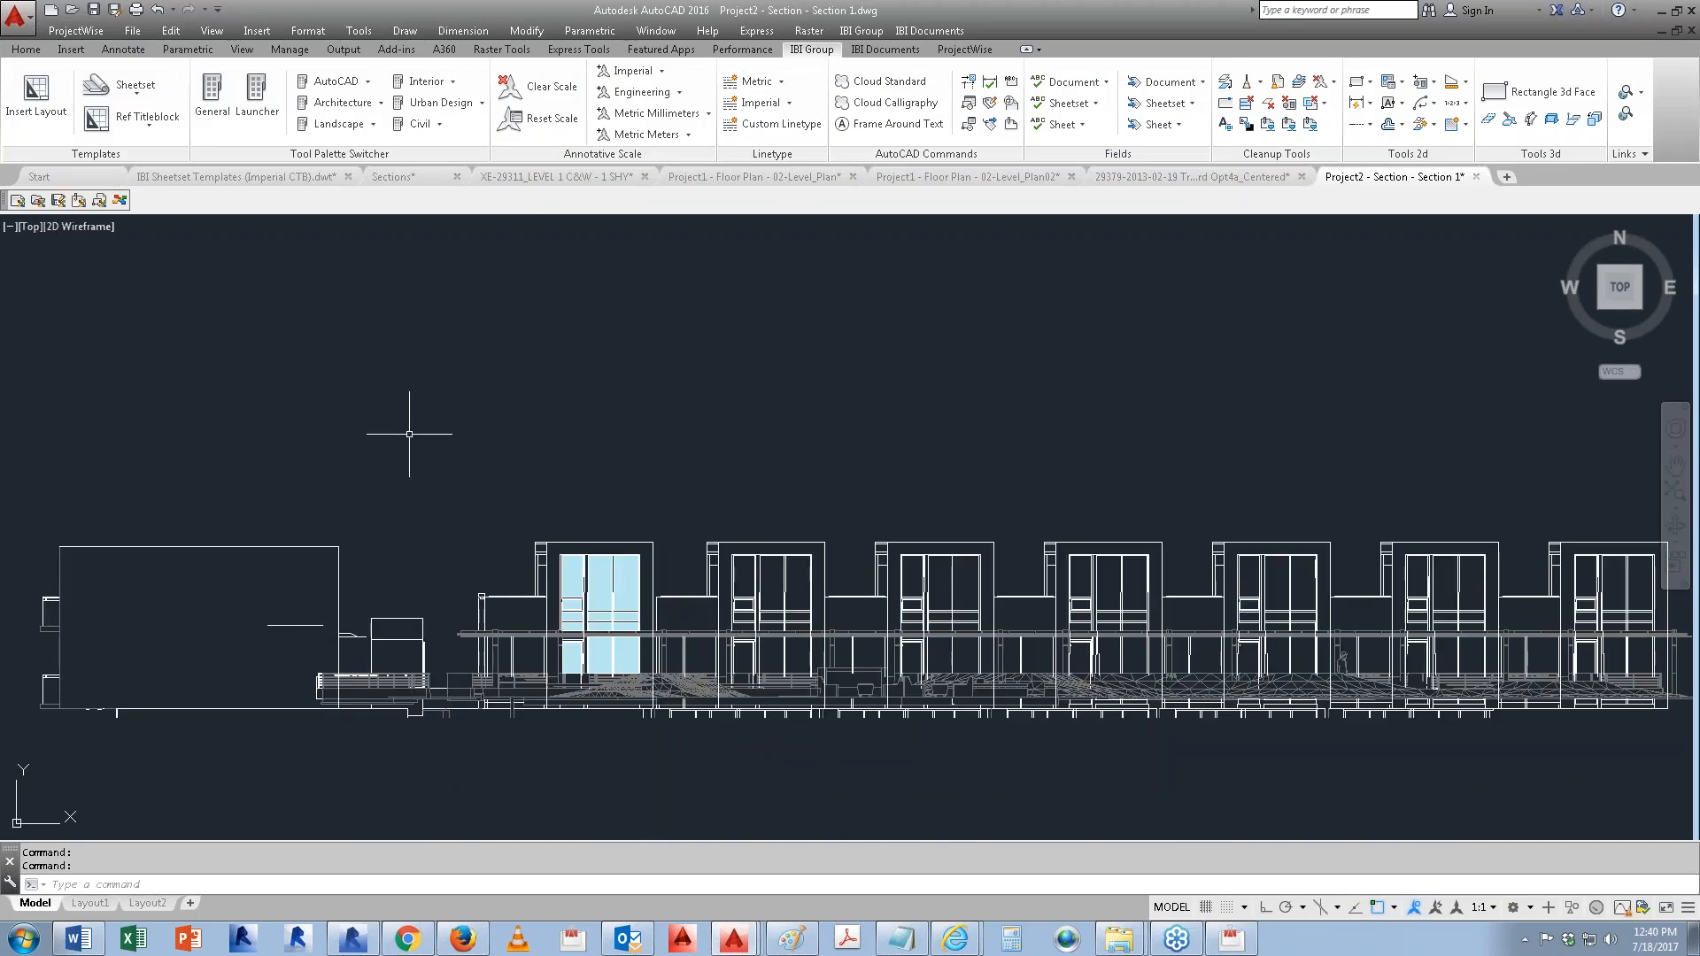
pyautogui.click(1476, 177)
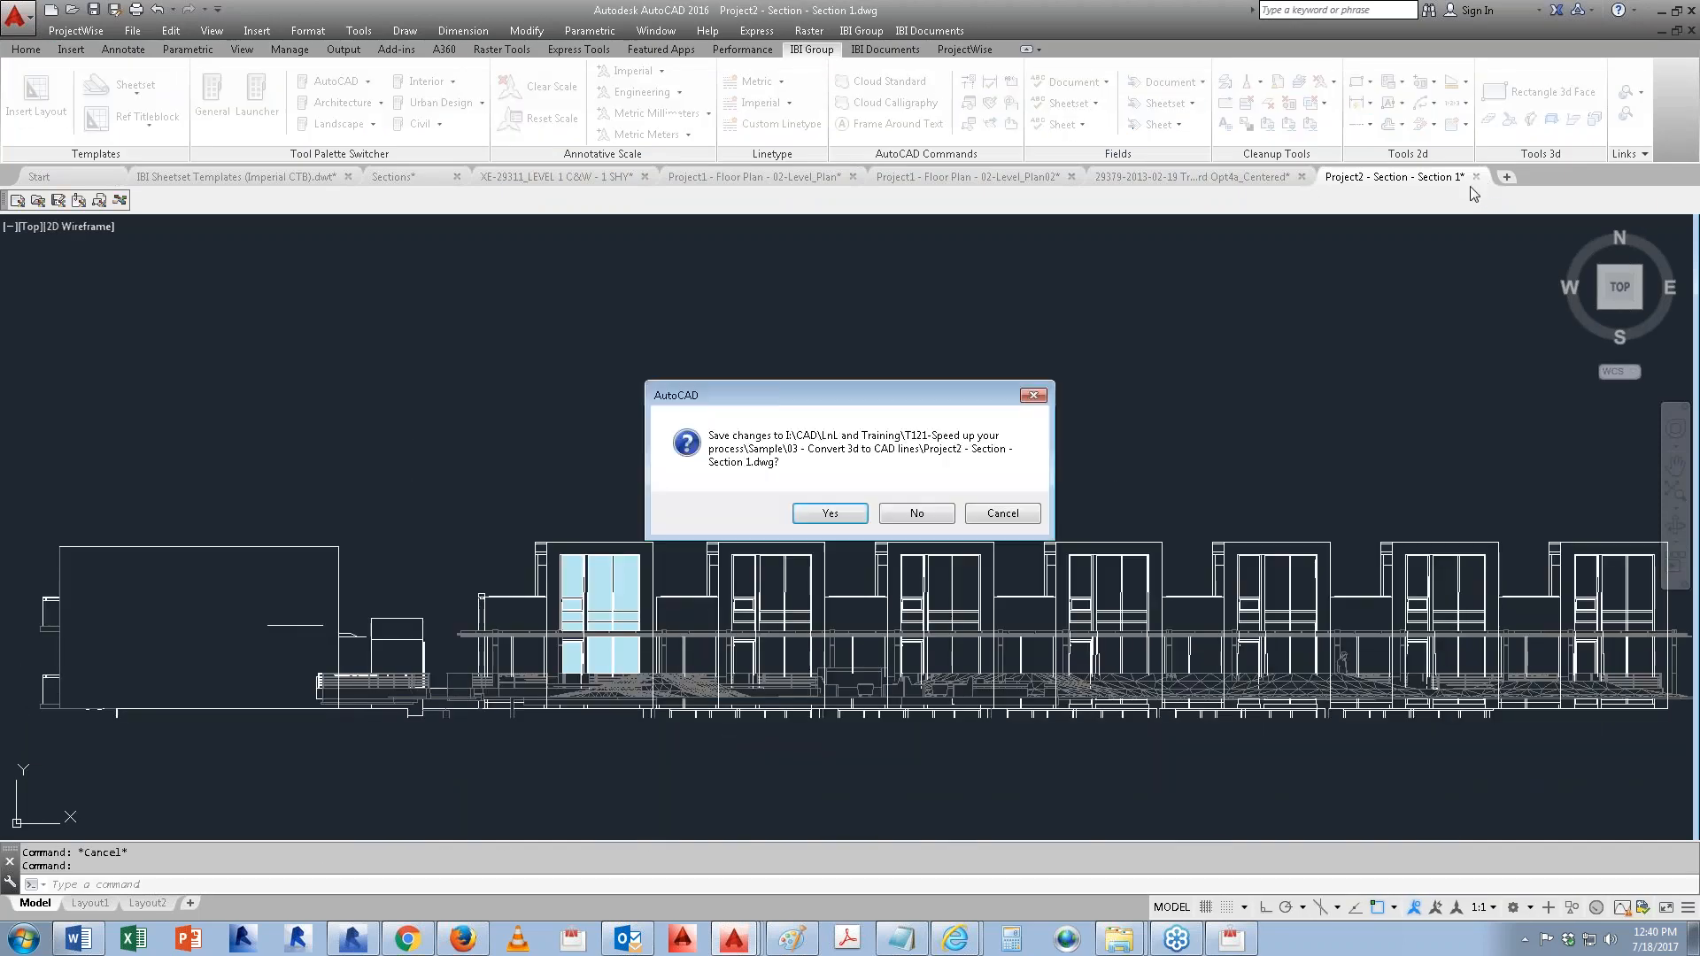
pyautogui.click(1014, 509)
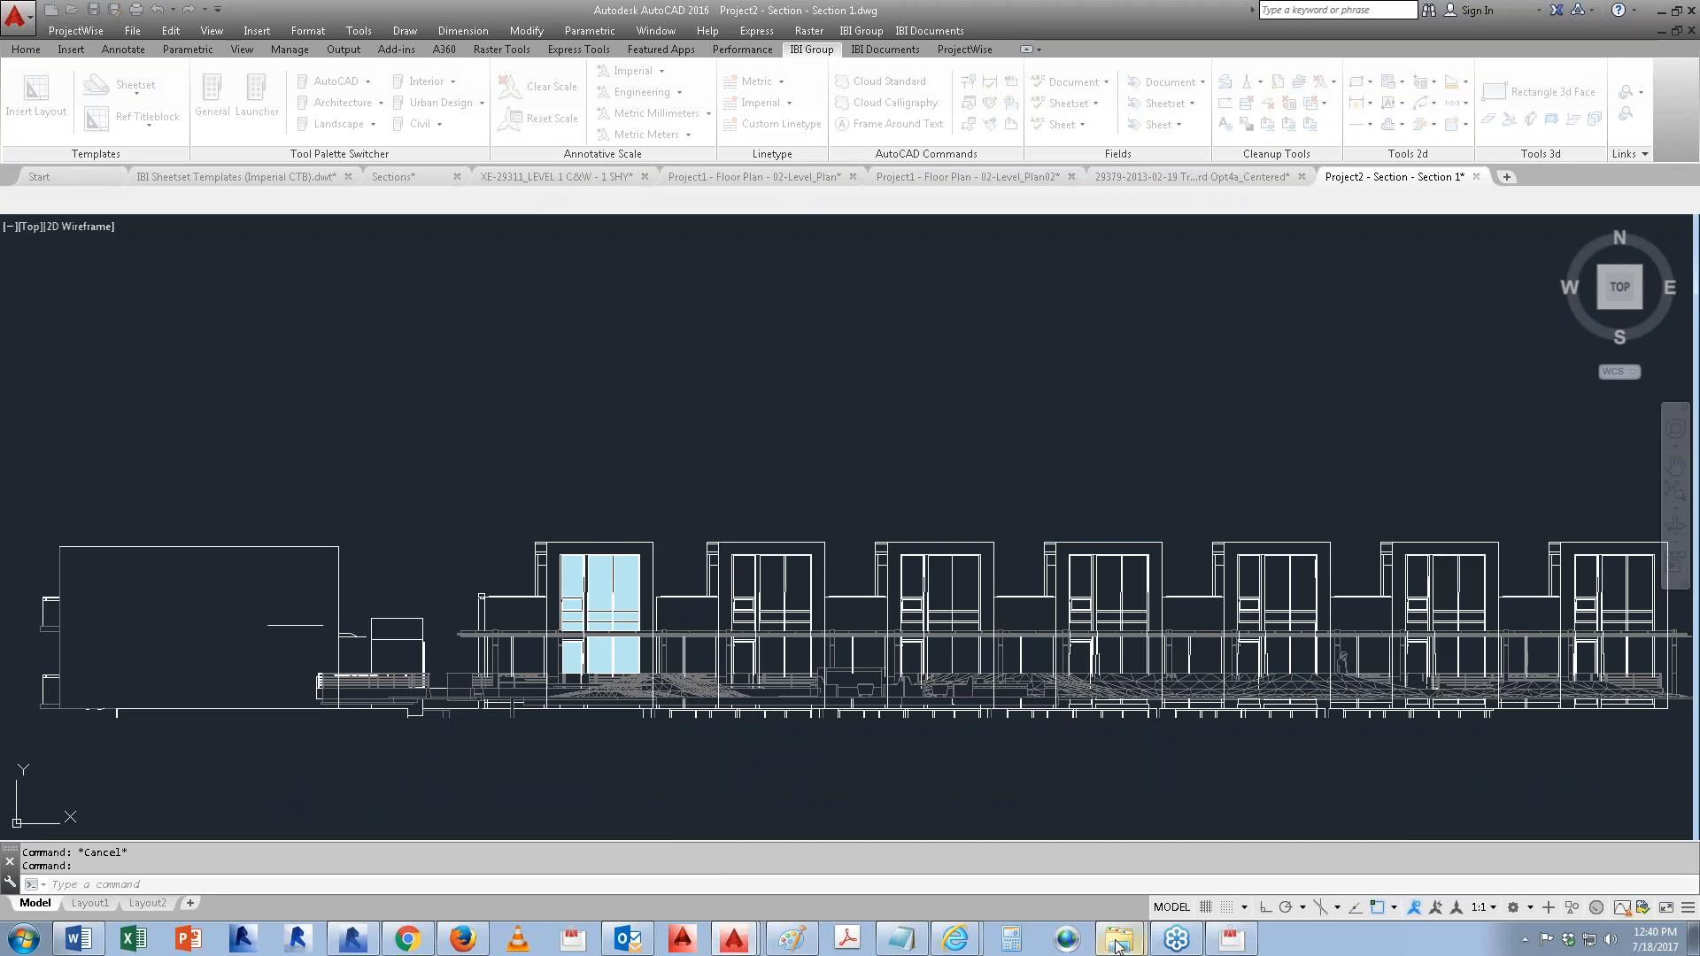
# Step: Open Project1 - Section - Section 1.dwg from the 03 - Convert 3d to CAD lines folder in AutoCAD
pyautogui.moveTo(1120, 940)
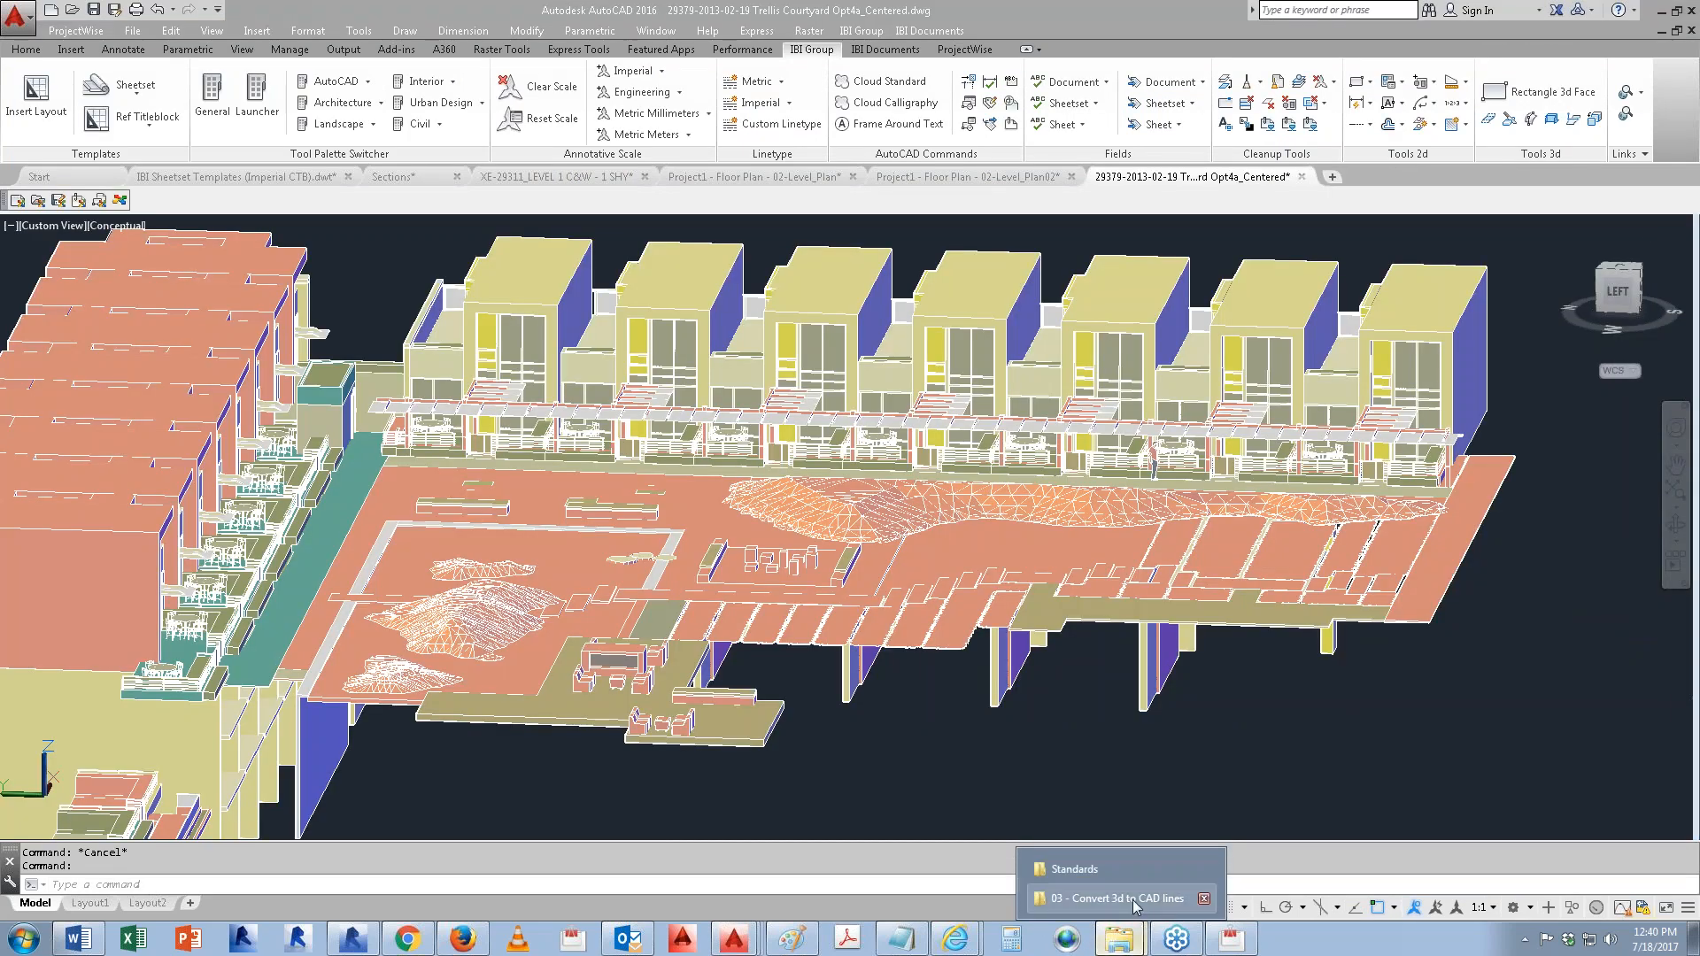
pyautogui.click(1119, 898)
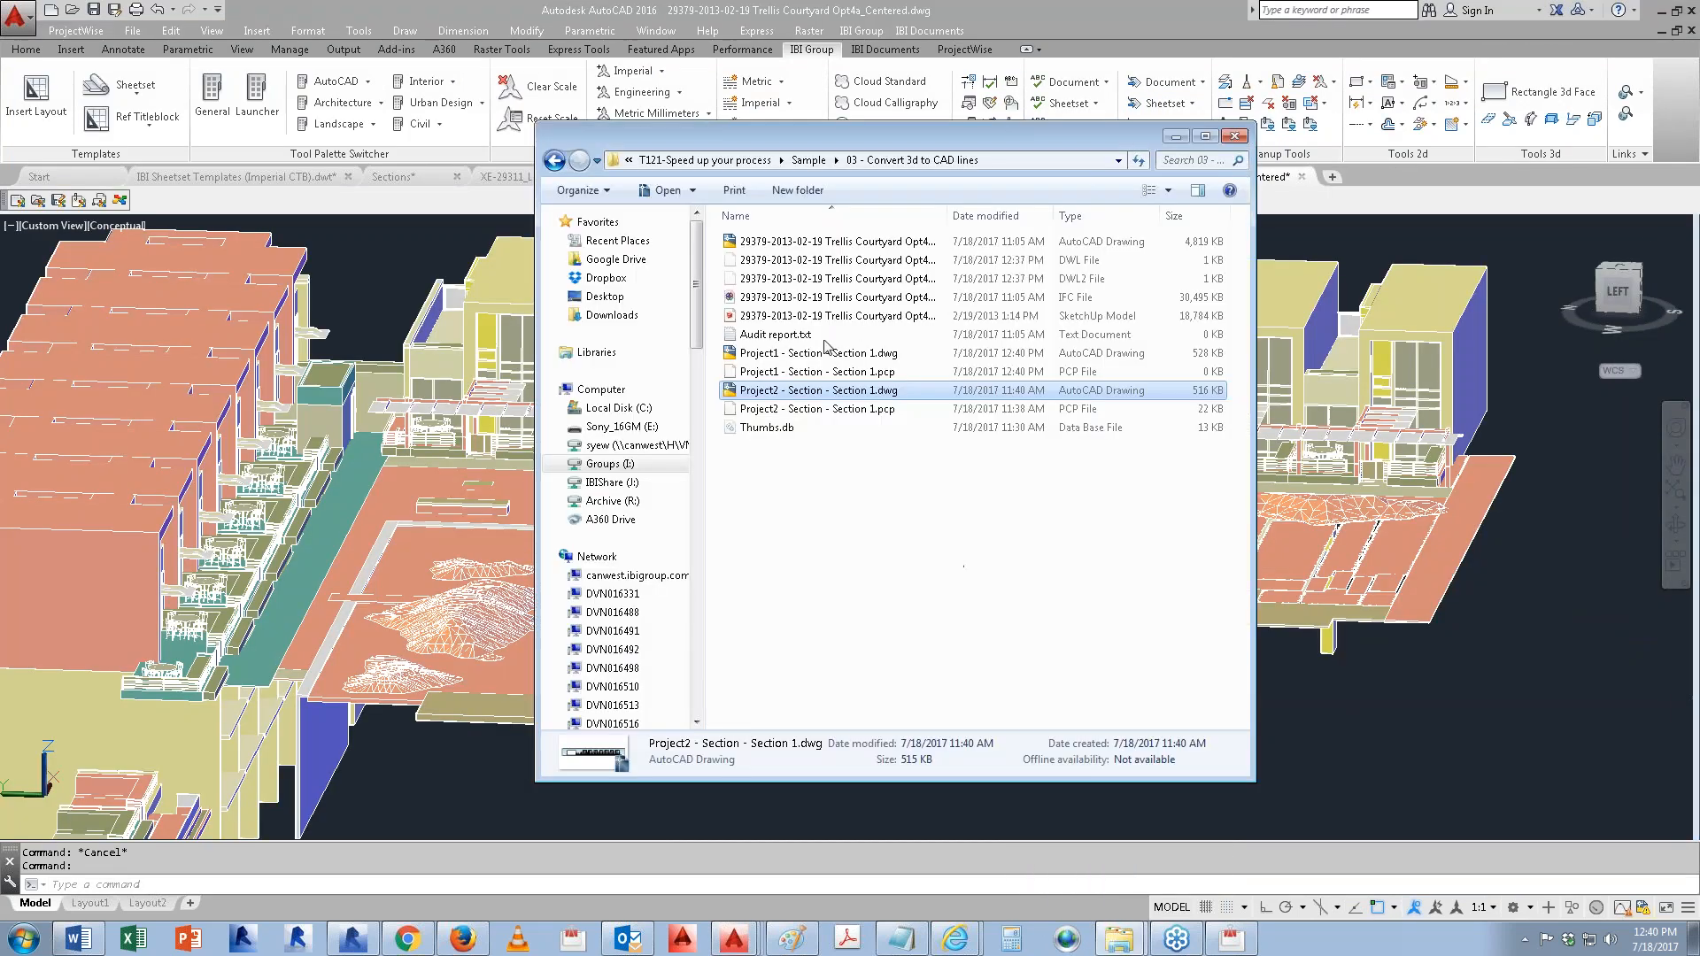
pyautogui.doubleClick(826, 352)
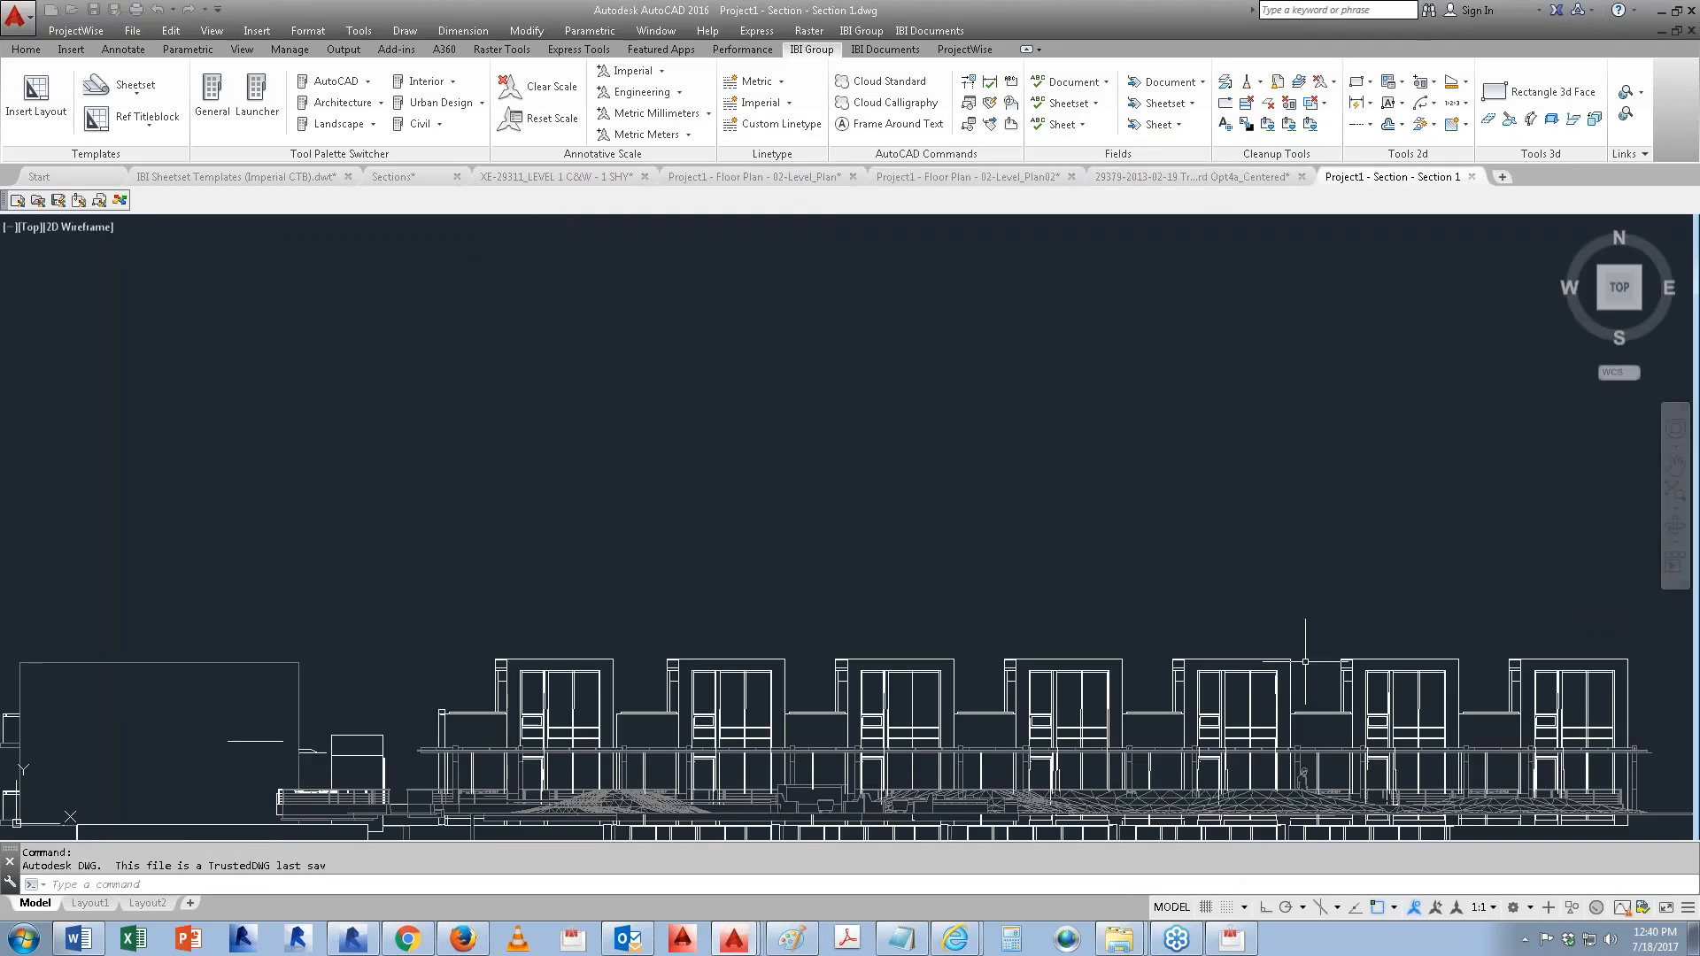
pyautogui.scroll(7, 1017, 482)
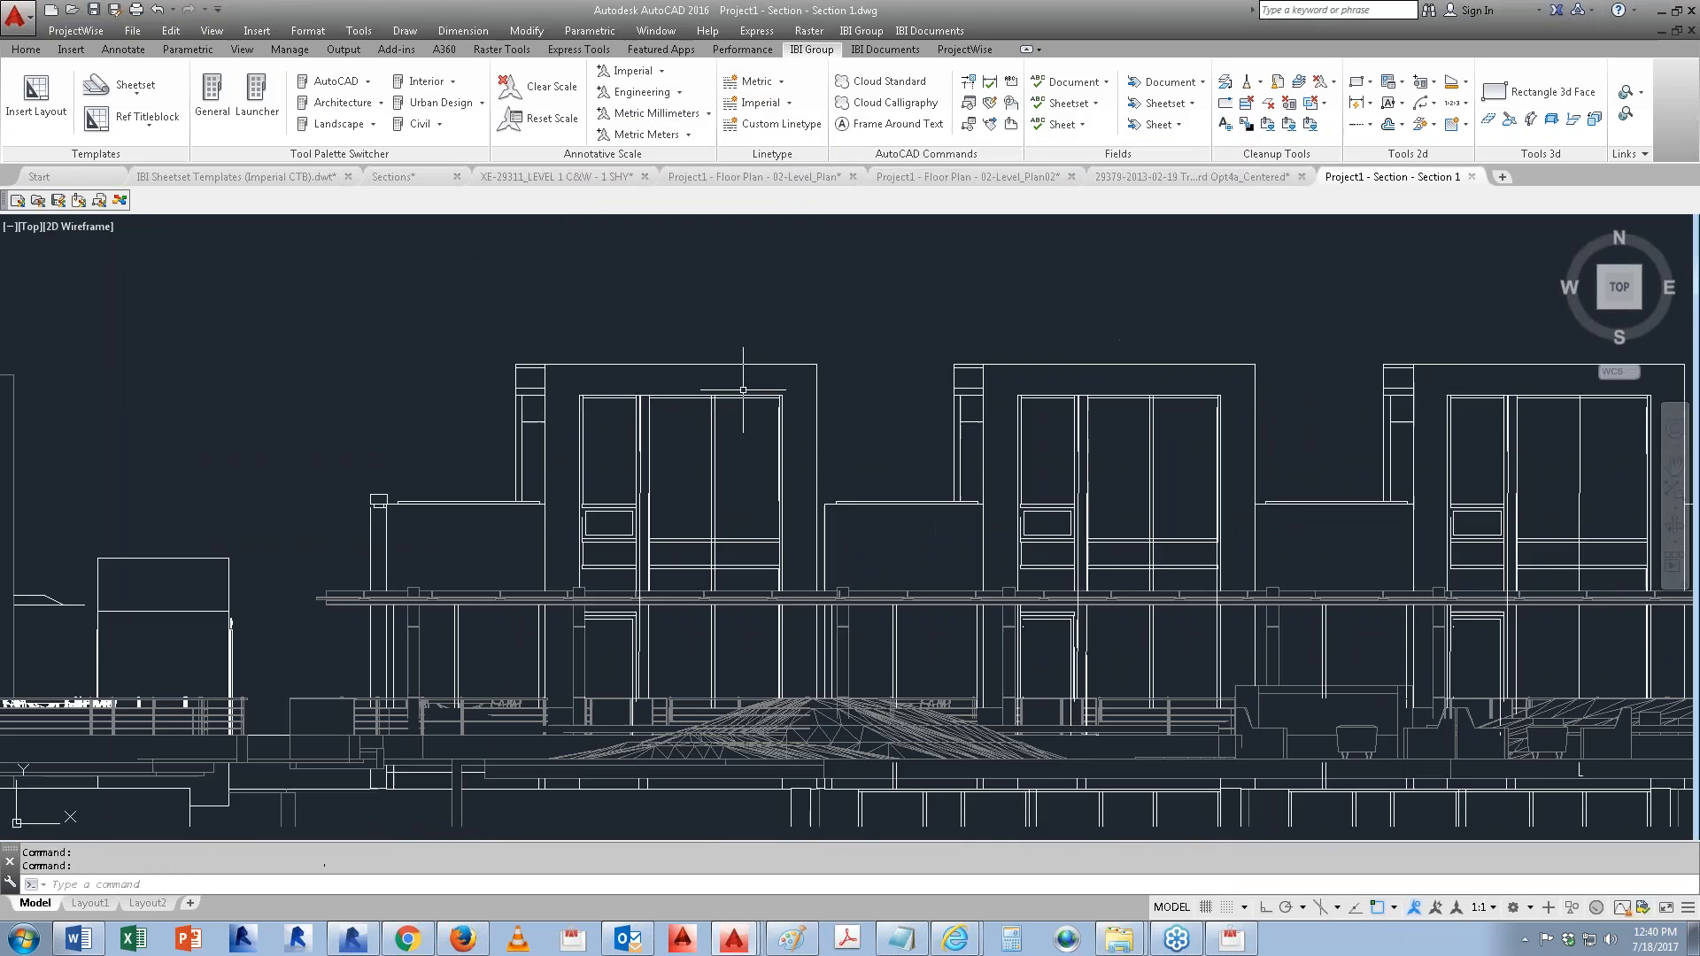
# Step: Explode the exported linework repeatedly at the first tall unit's roofline and select its top edge to check the result
pyautogui.write('x')
pyautogui.click(694, 360)
pyautogui.click(588, 292)
pyautogui.press('Return')
pyautogui.click(635, 373)
pyautogui.click(570, 308)
pyautogui.write('x')
pyautogui.press('Return')
pyautogui.click(559, 369)
pyautogui.click(501, 312)
pyautogui.write('x')
pyautogui.press('Return')
pyautogui.click(581, 367)
pyautogui.click(554, 326)
pyautogui.write('x')
pyautogui.press('Return')
pyautogui.click(617, 368)
pyautogui.click(613, 313)
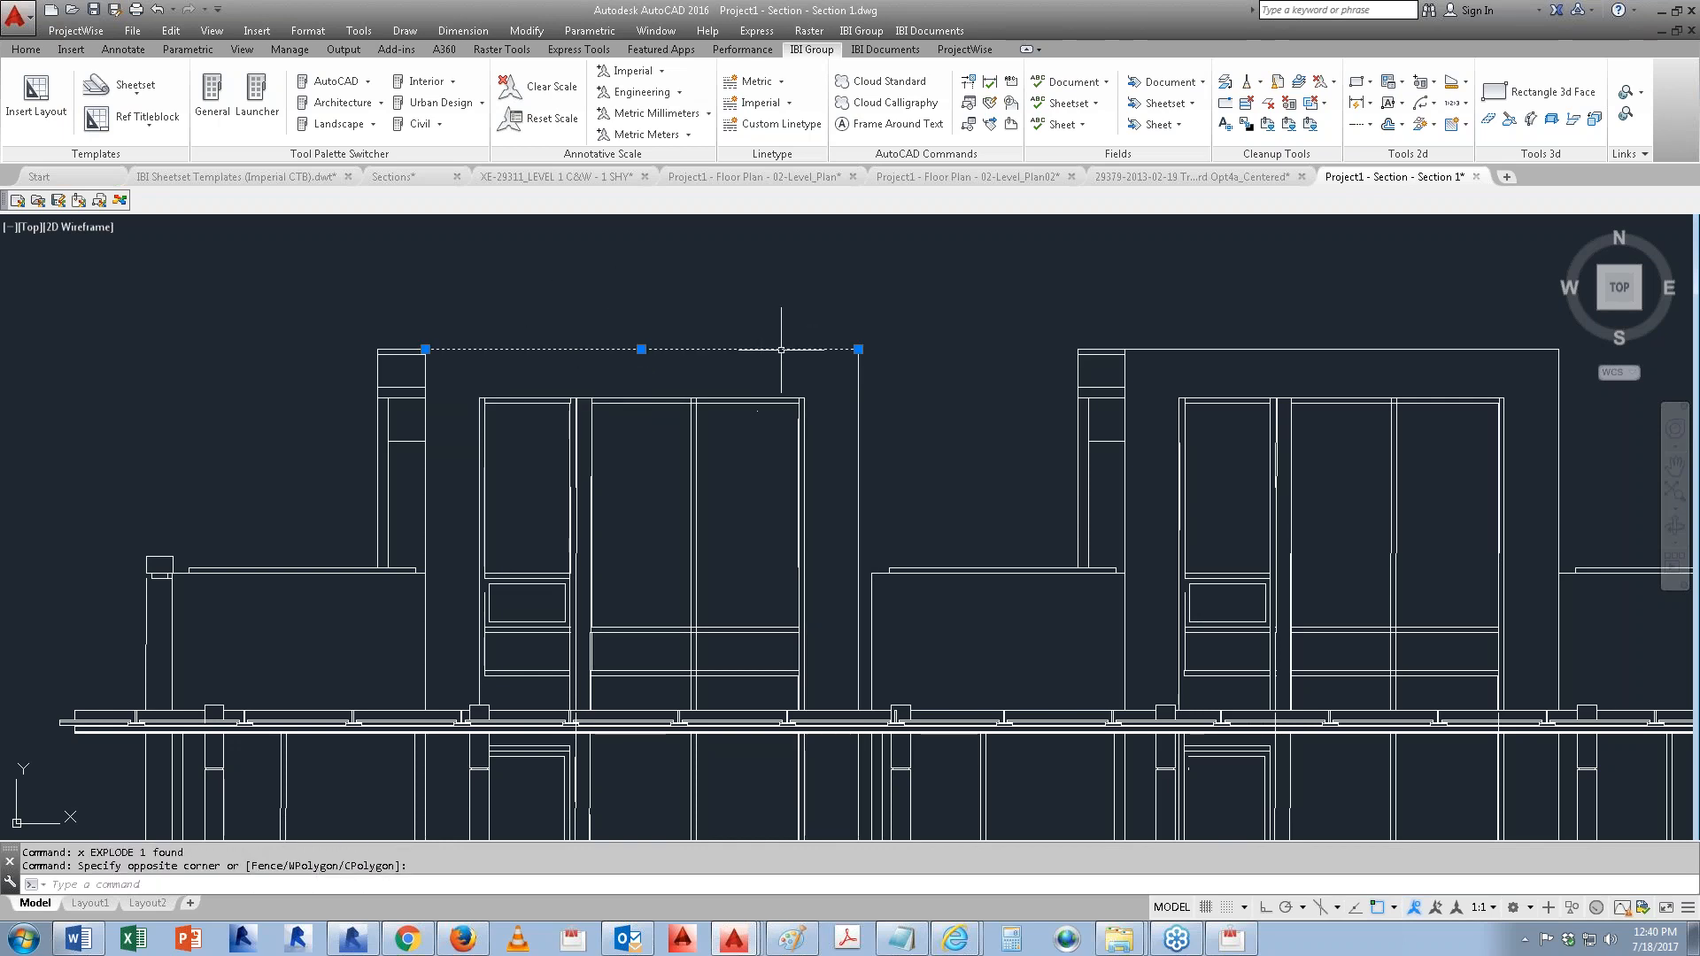
pyautogui.scroll(-5, 785, 349)
pyautogui.scroll(-2, 781, 350)
pyautogui.press('Escape')
pyautogui.moveTo(1082, 555); pyautogui.dragTo(1075, 602, button='middle')
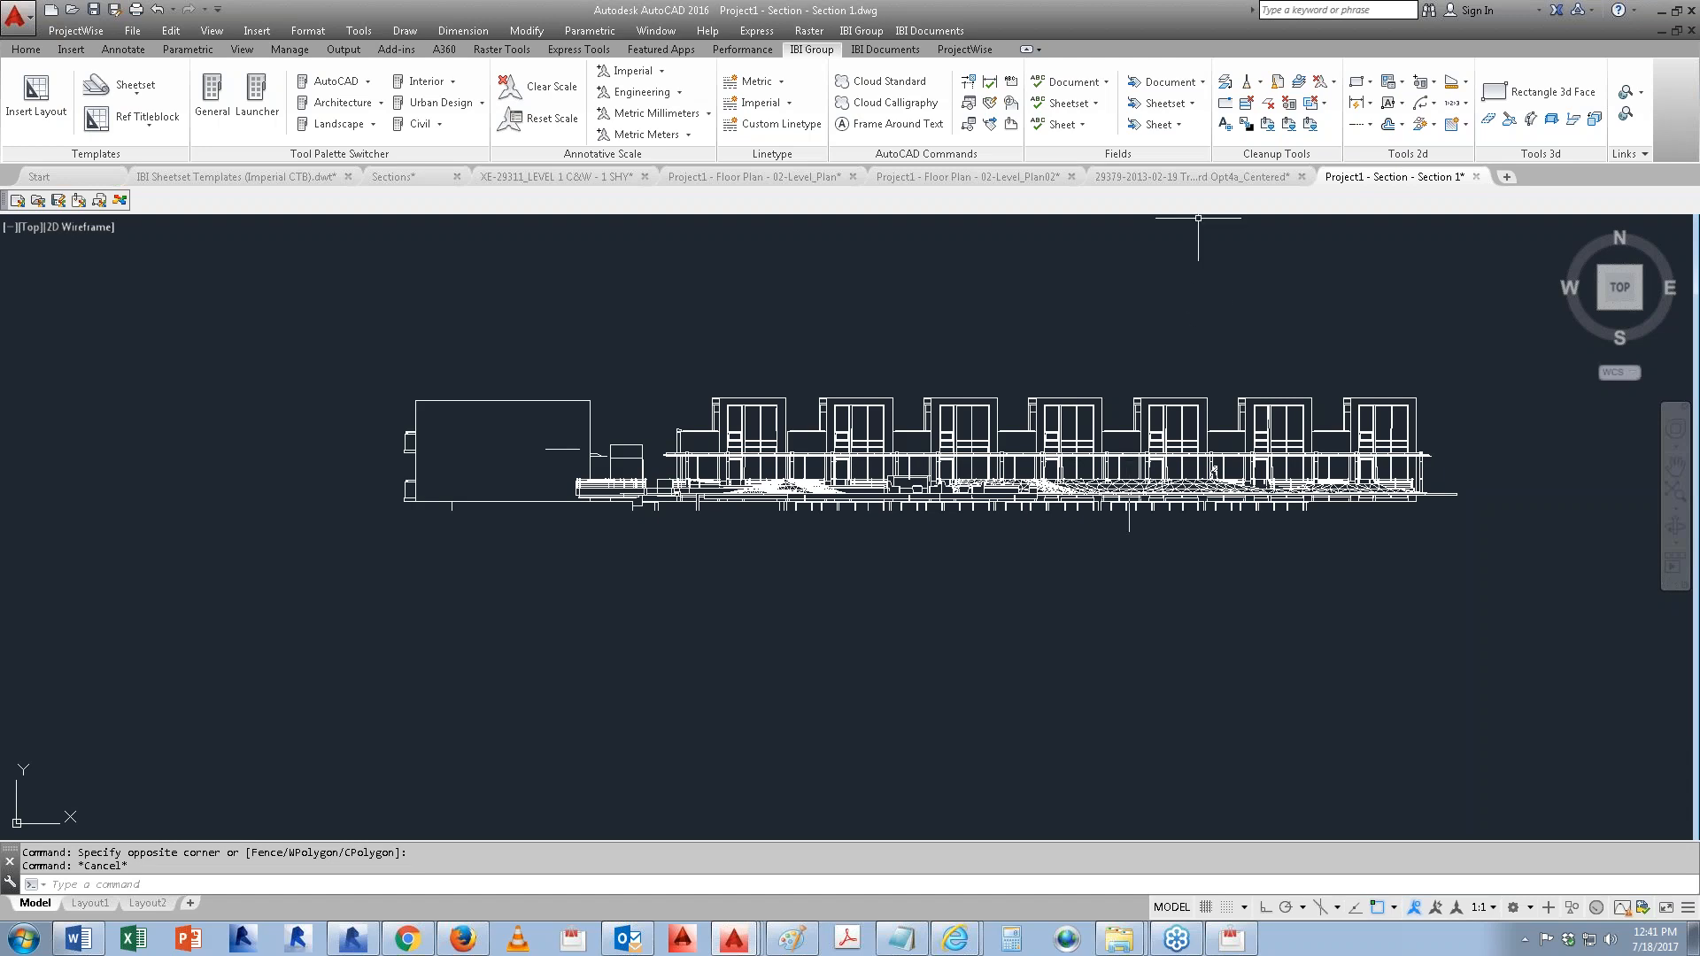
pyautogui.scroll(6, 763, 452)
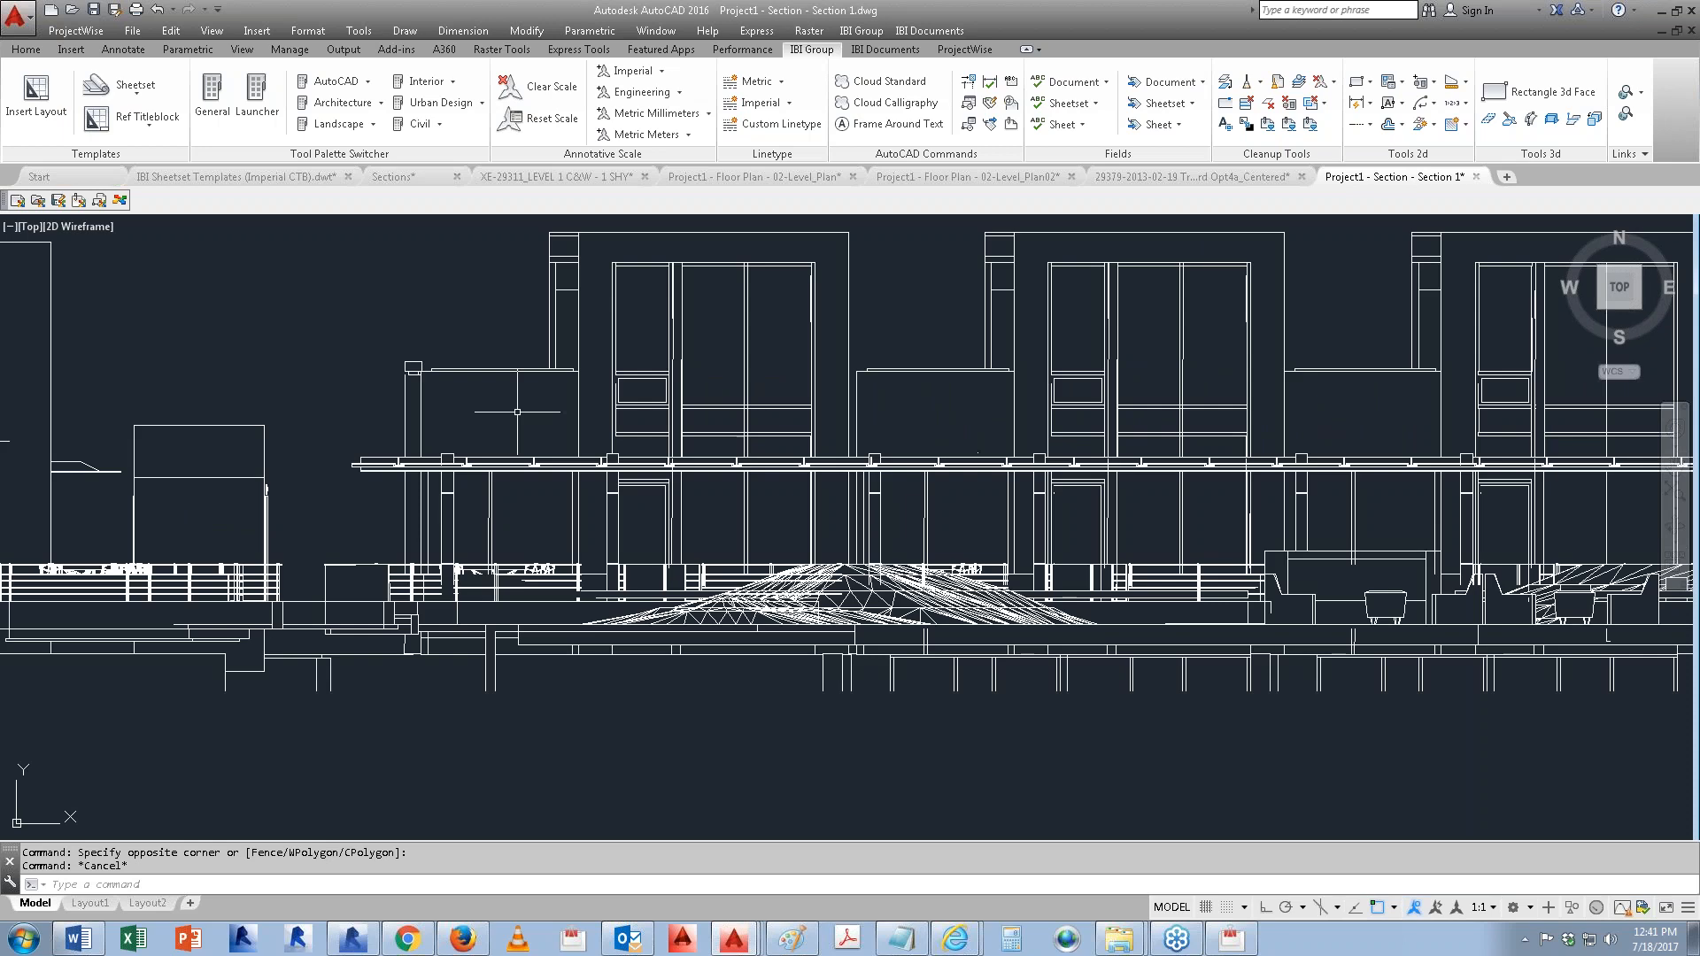
pyautogui.moveTo(482, 539); pyautogui.dragTo(546, 607, button='middle')
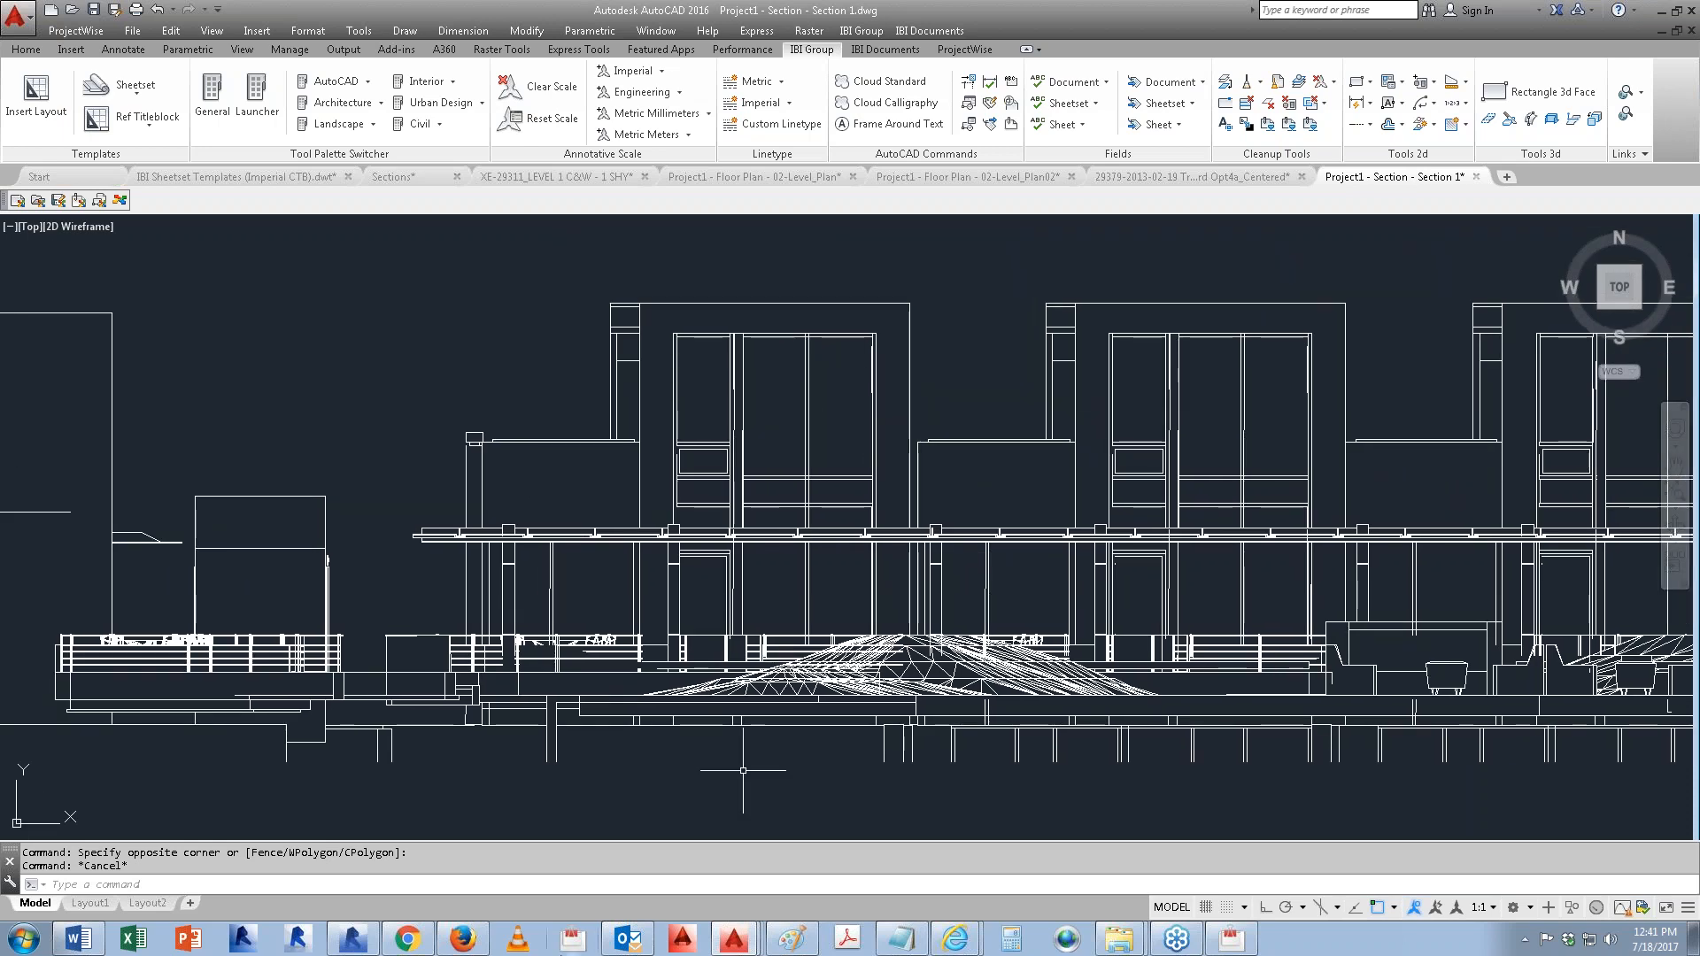
# Step: Switch to Revit and trace the first tall unit's left and top edges with Medium Lines detail lines picked from the linked DWG
pyautogui.click(353, 936)
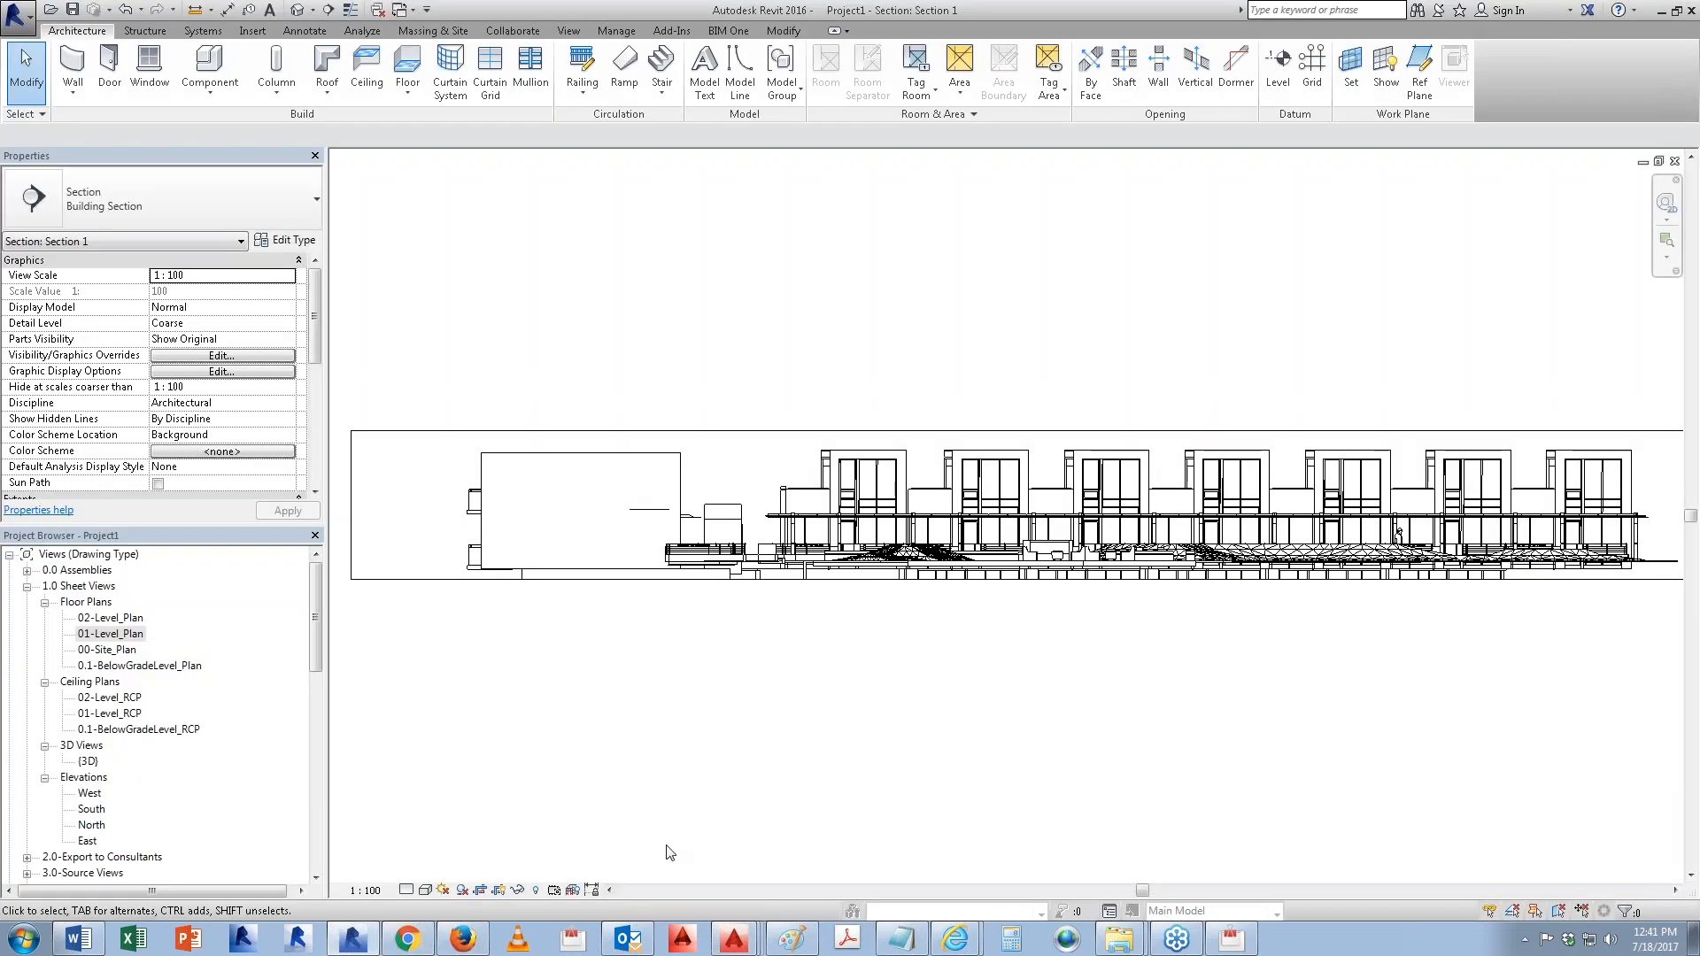
pyautogui.scroll(5, 721, 440)
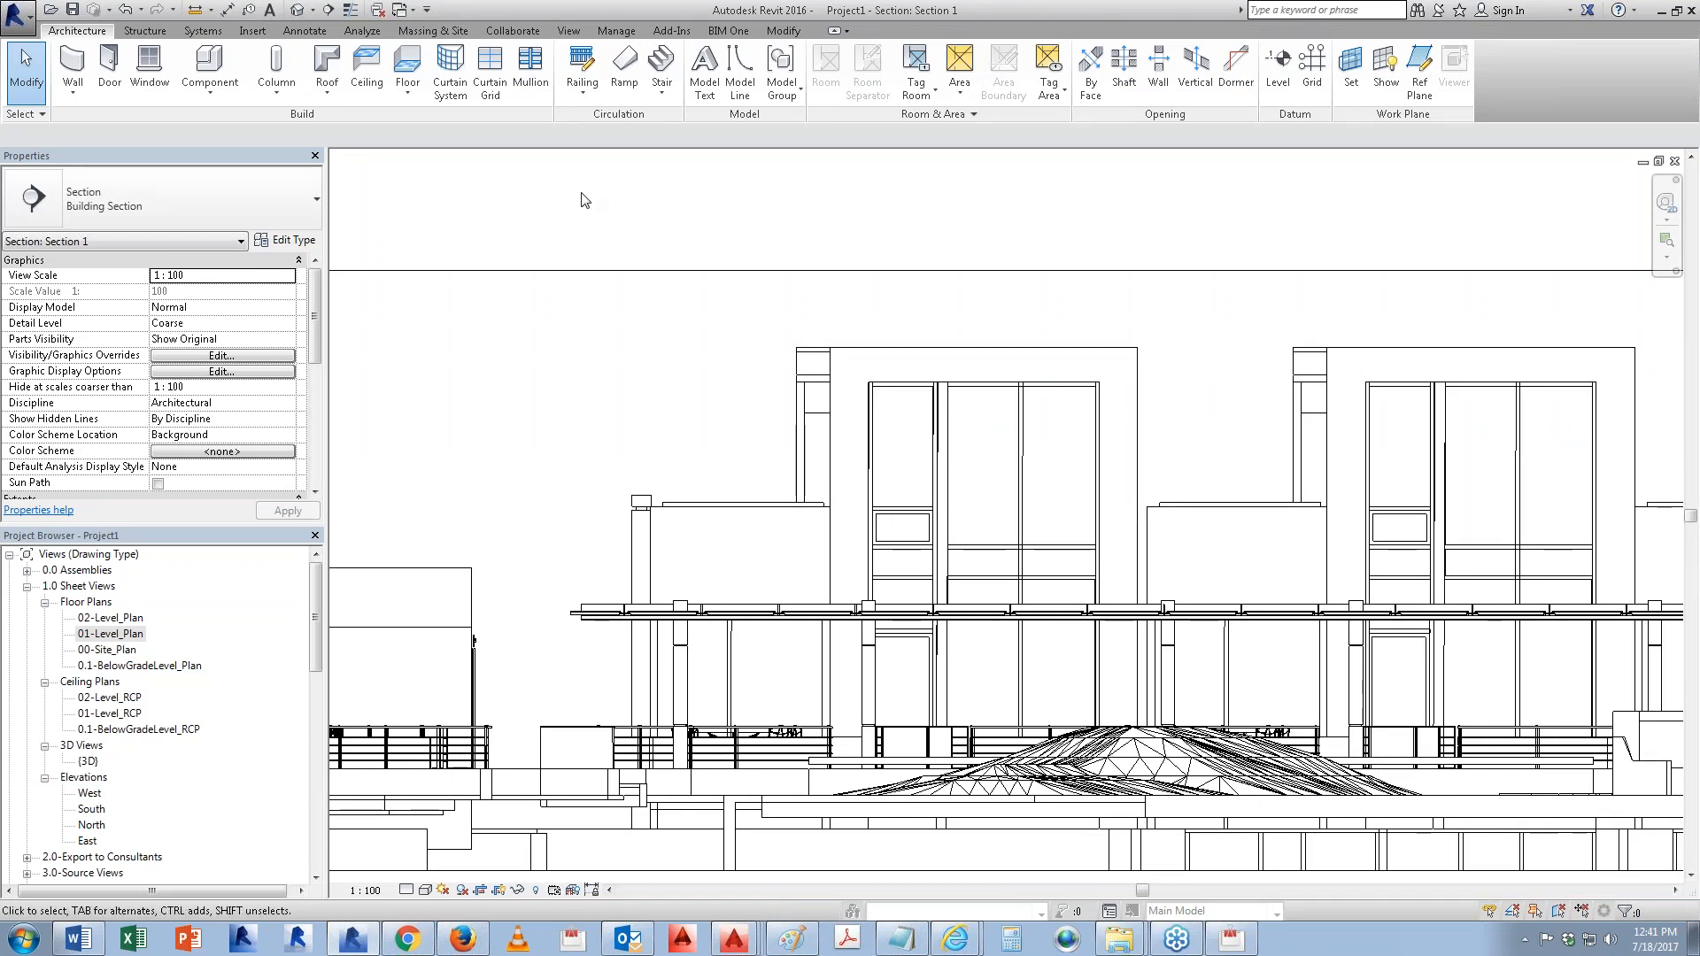
pyautogui.click(294, 34)
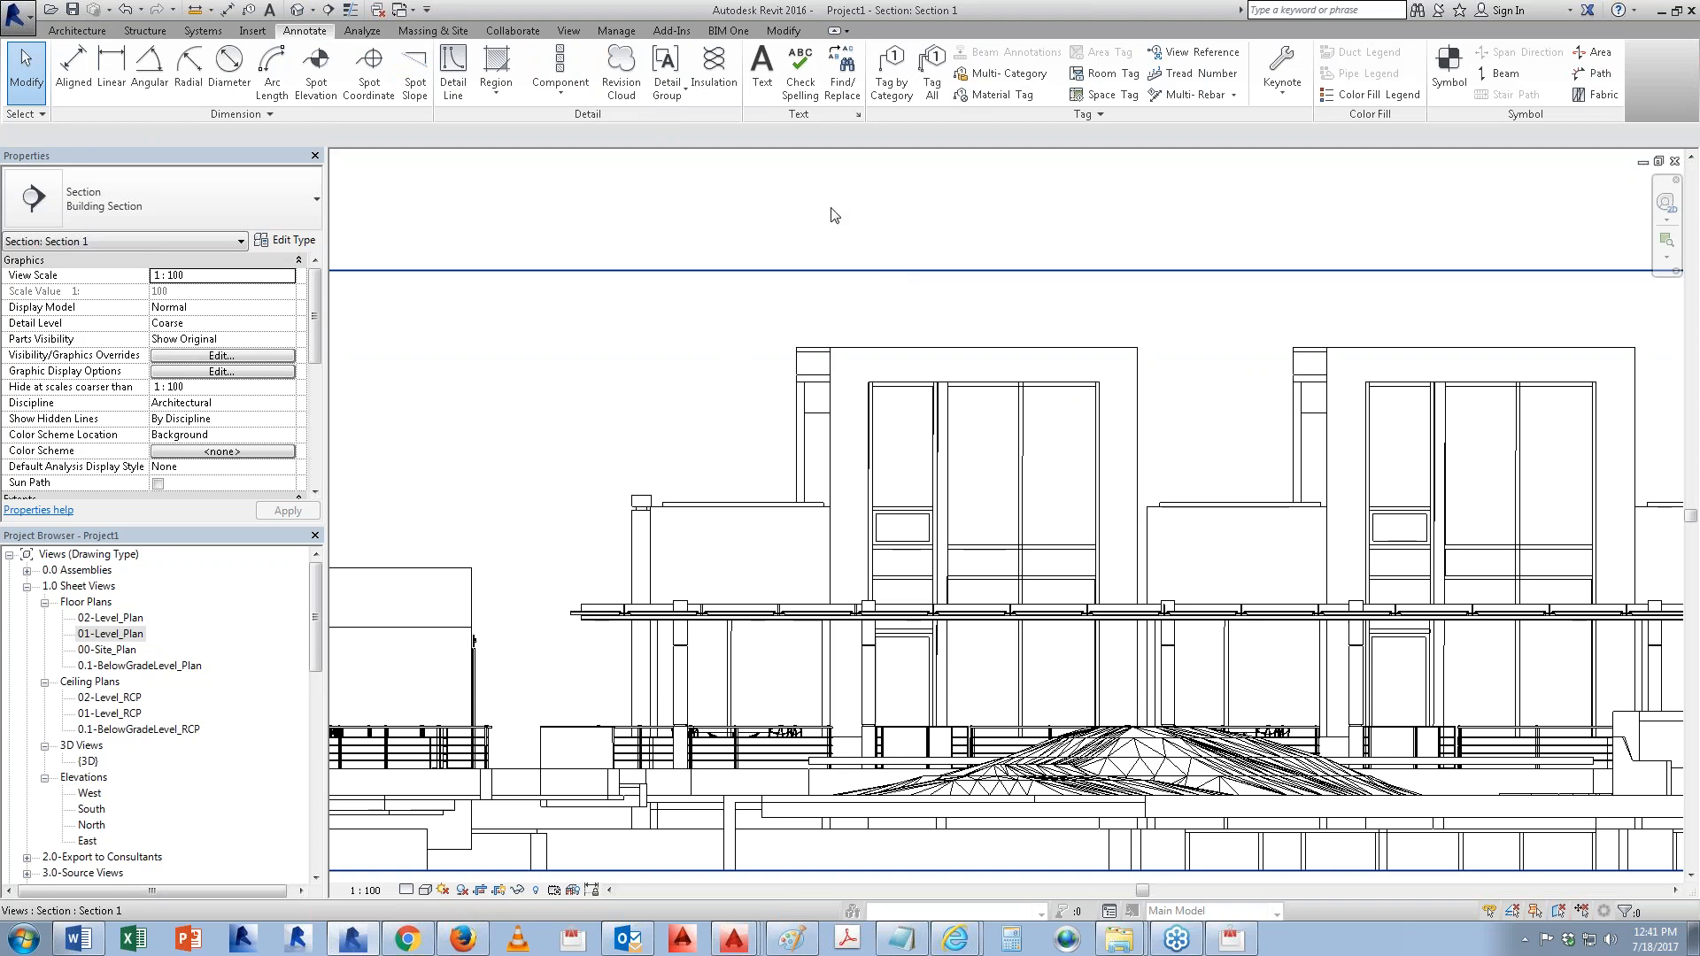
pyautogui.click(454, 75)
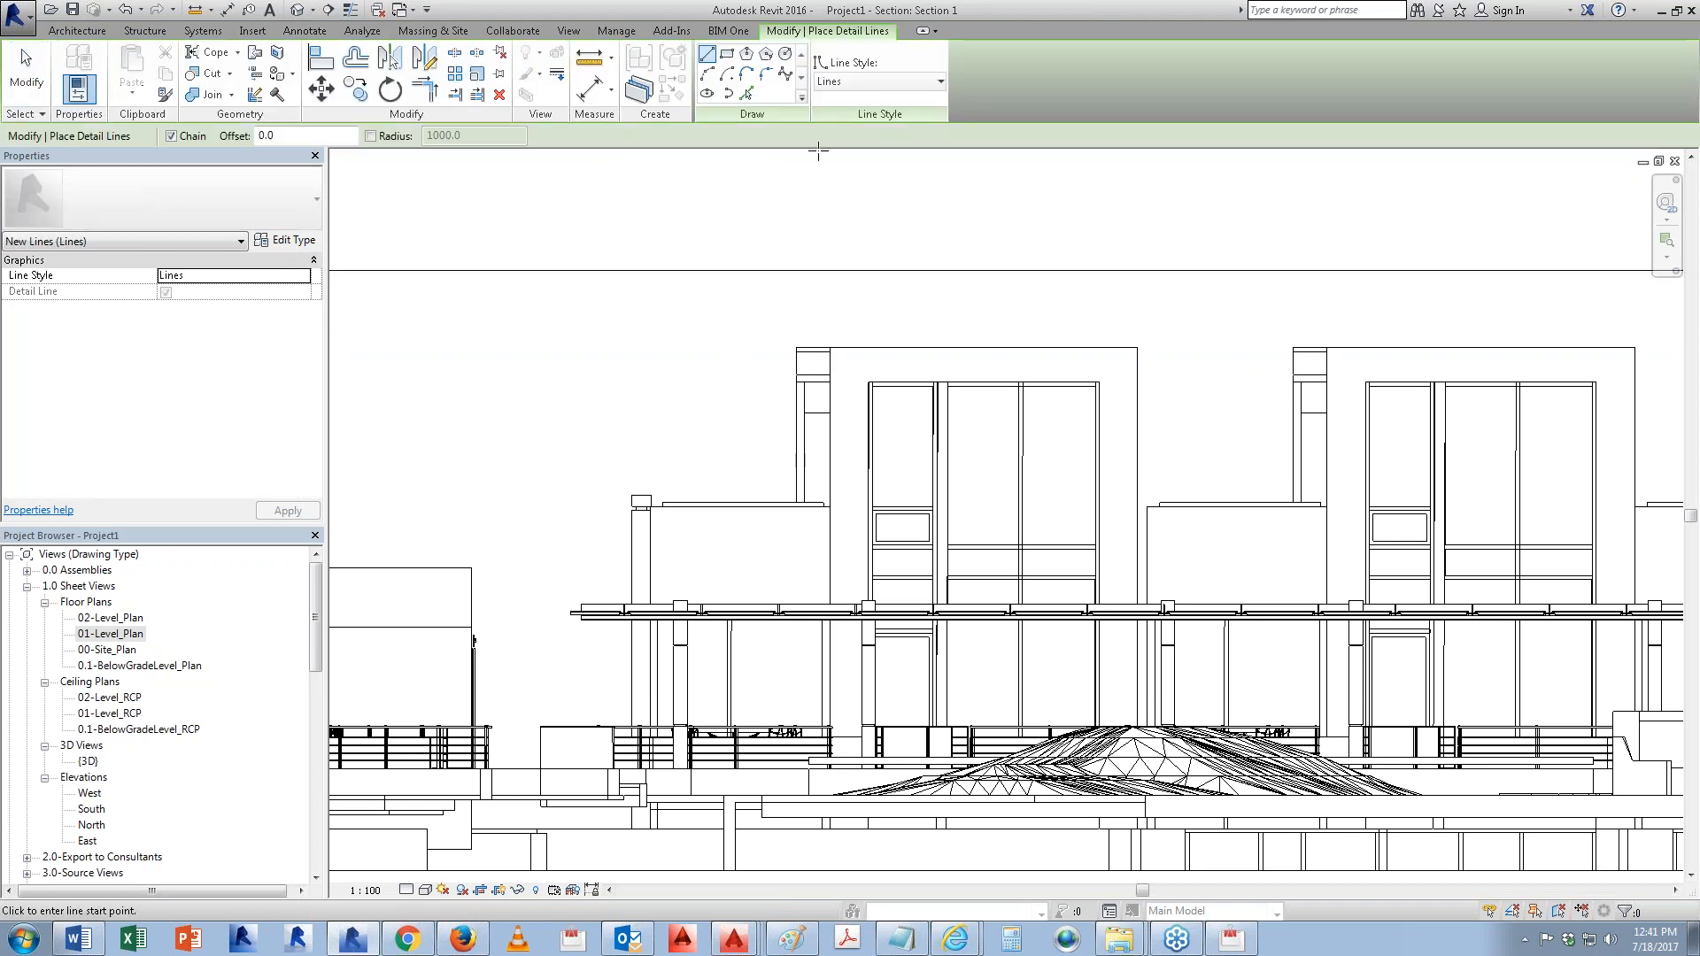
pyautogui.click(880, 82)
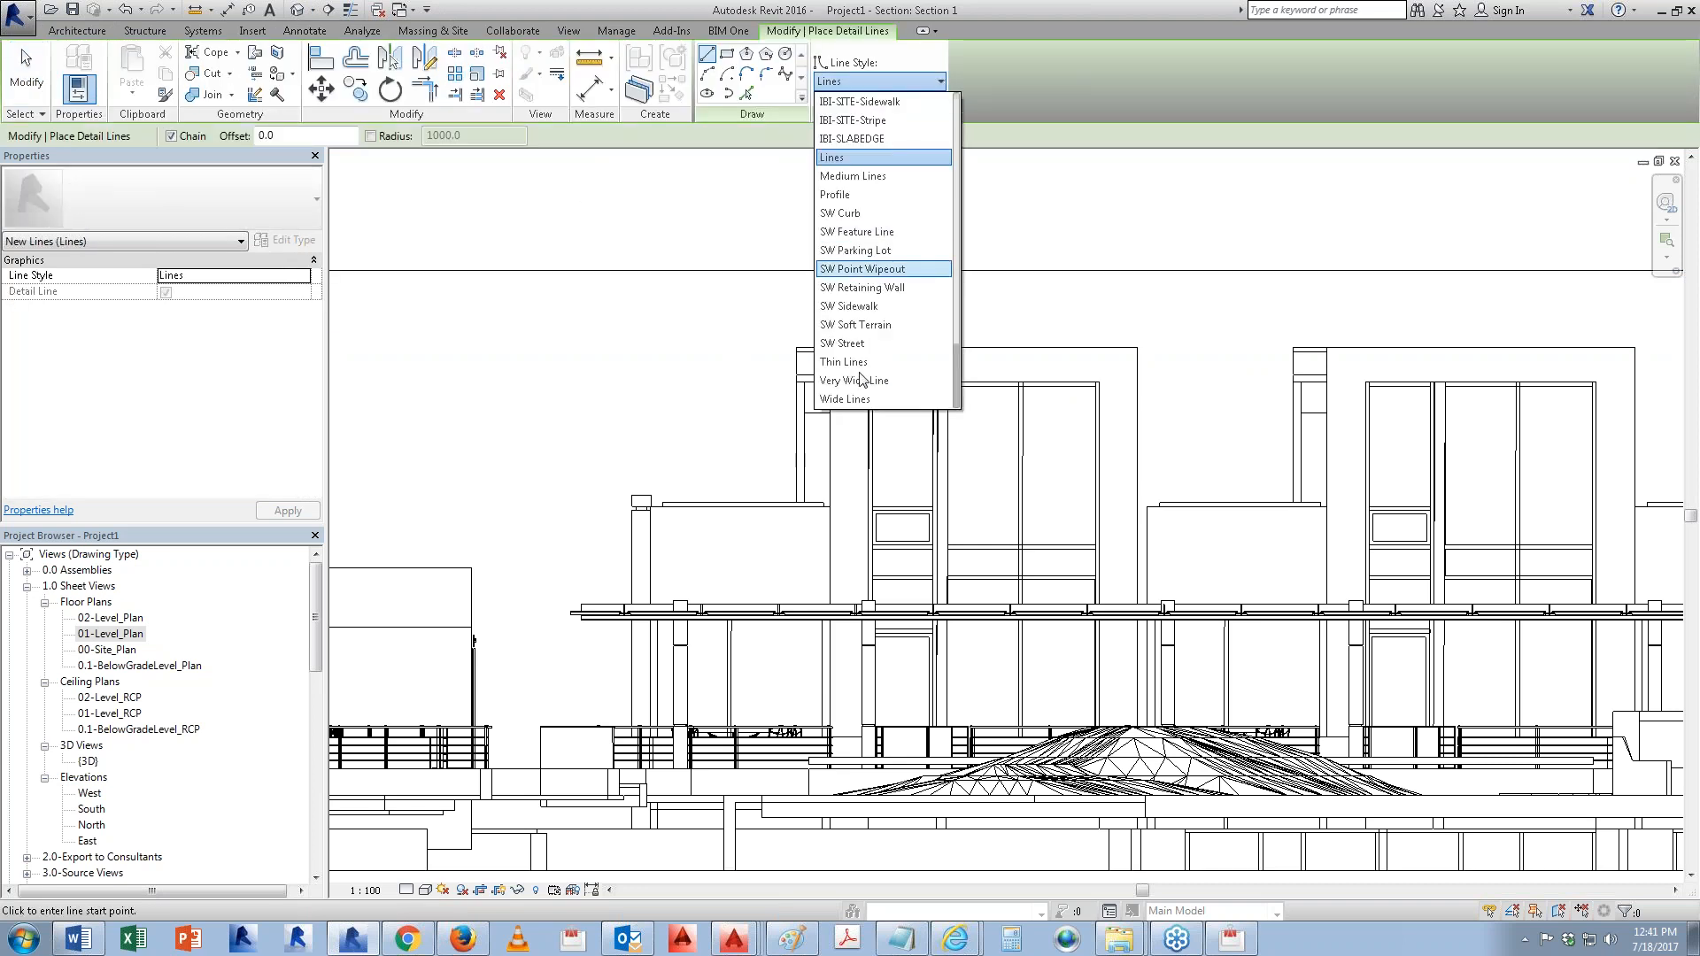
pyautogui.click(852, 176)
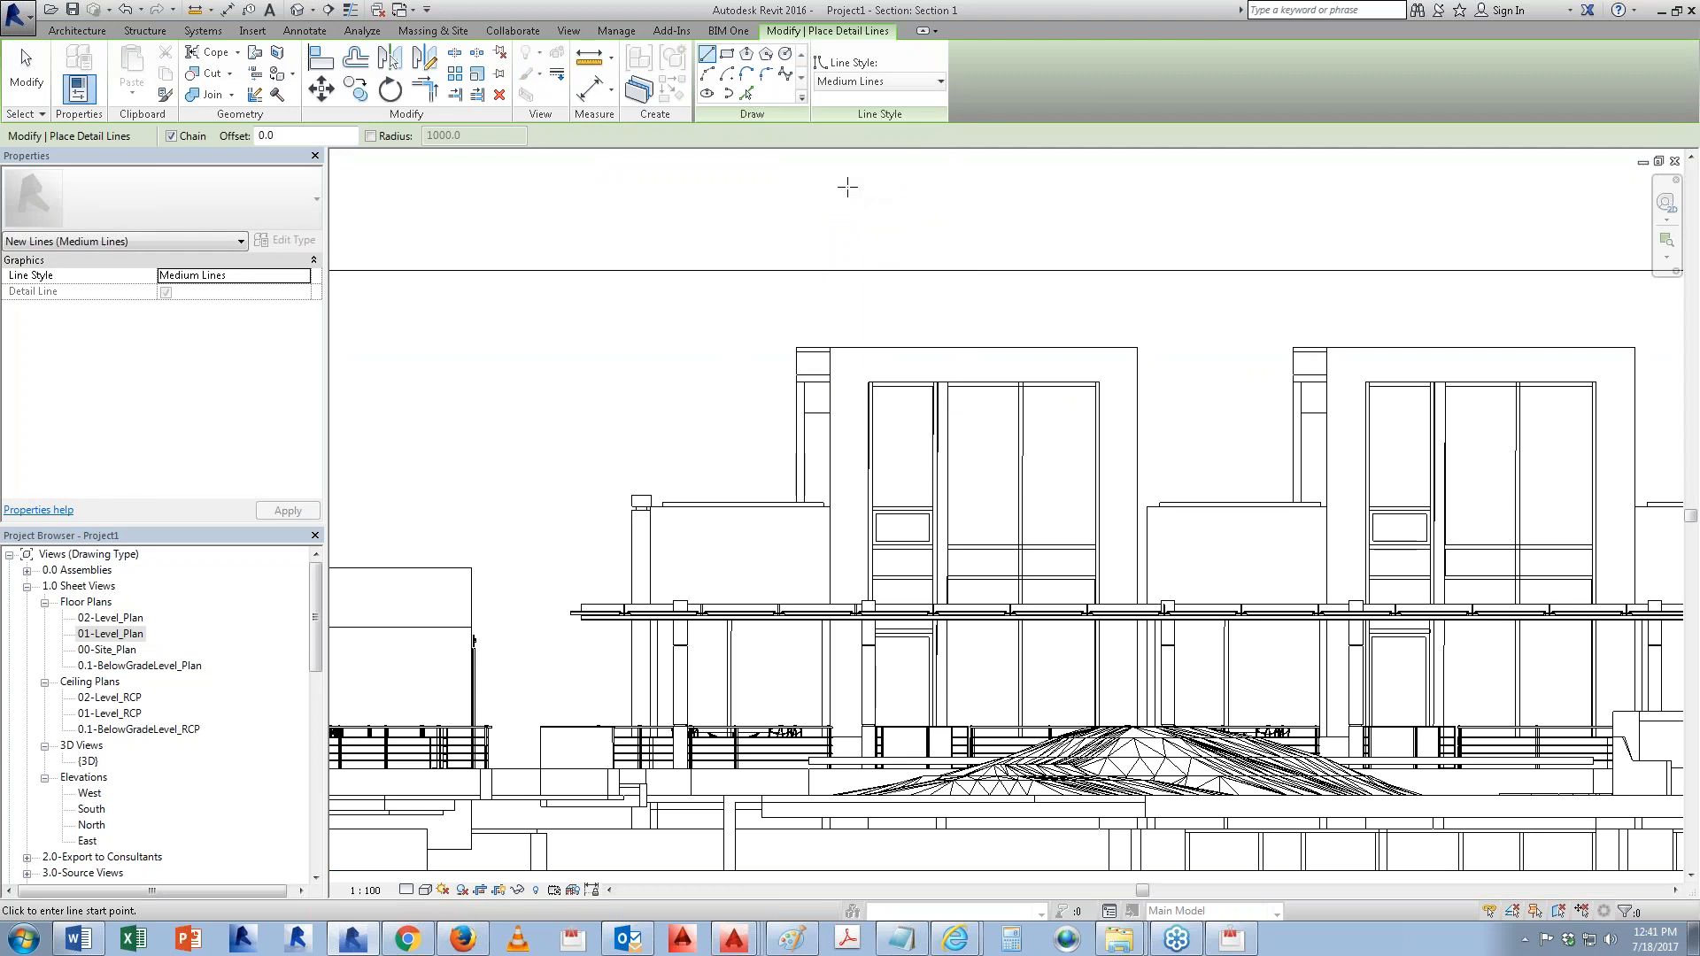
pyautogui.click(747, 93)
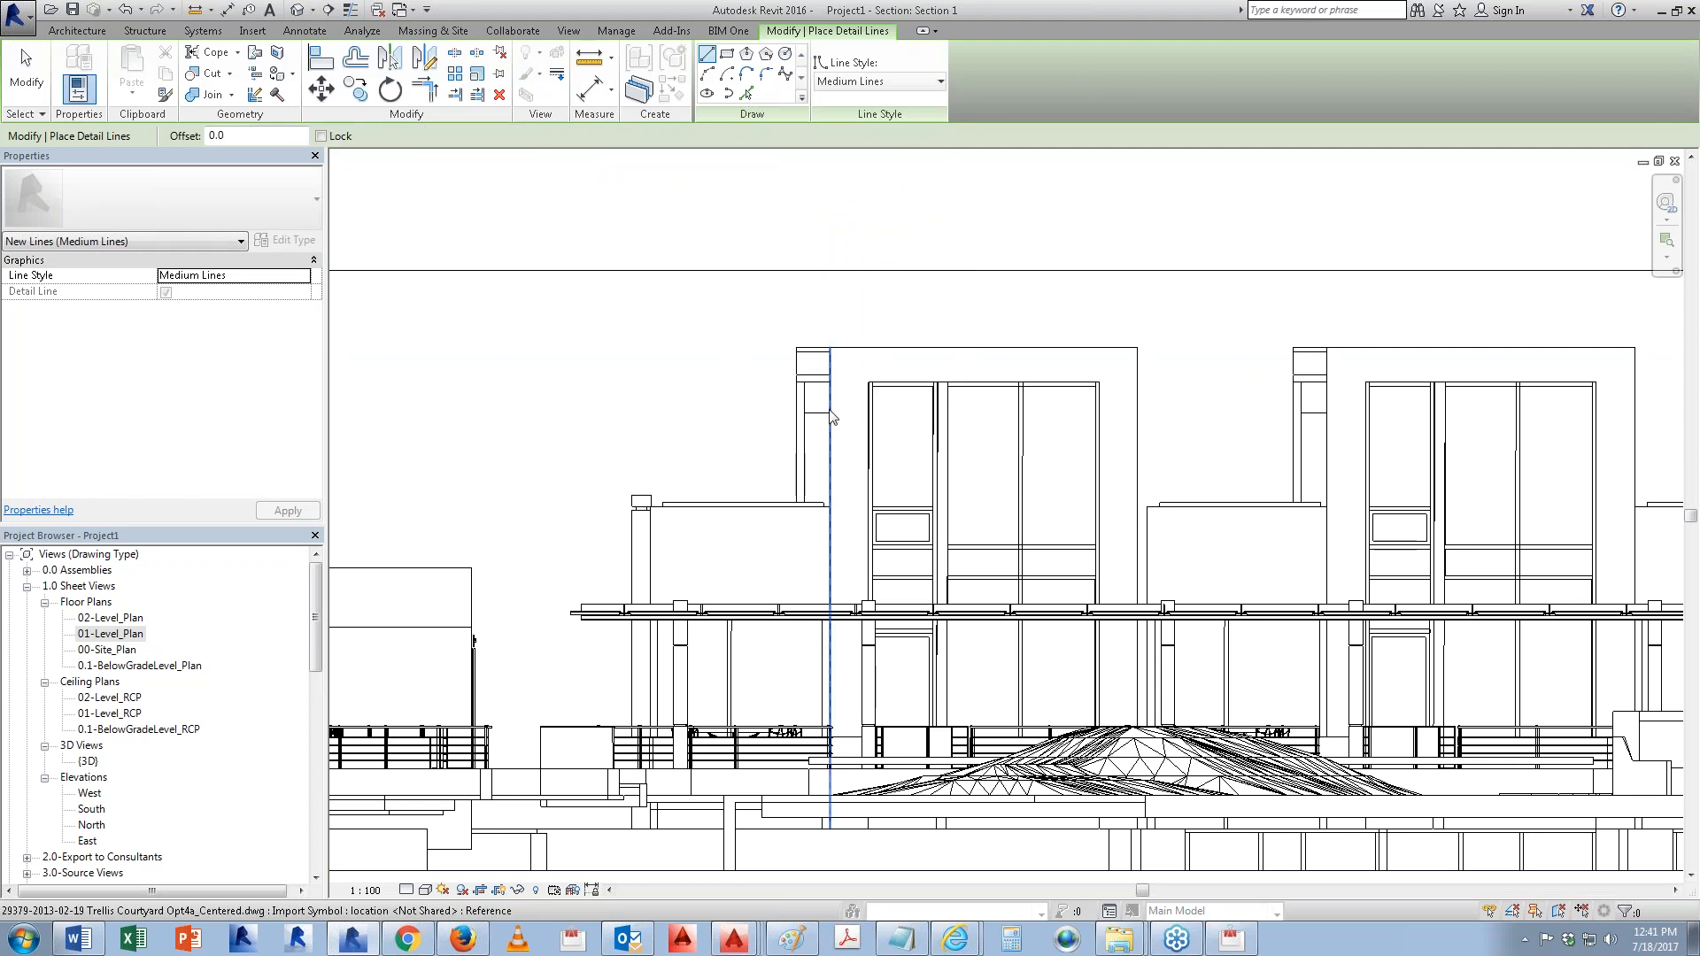
pyautogui.click(897, 353)
pyautogui.press('Escape')
pyautogui.press('Escape')
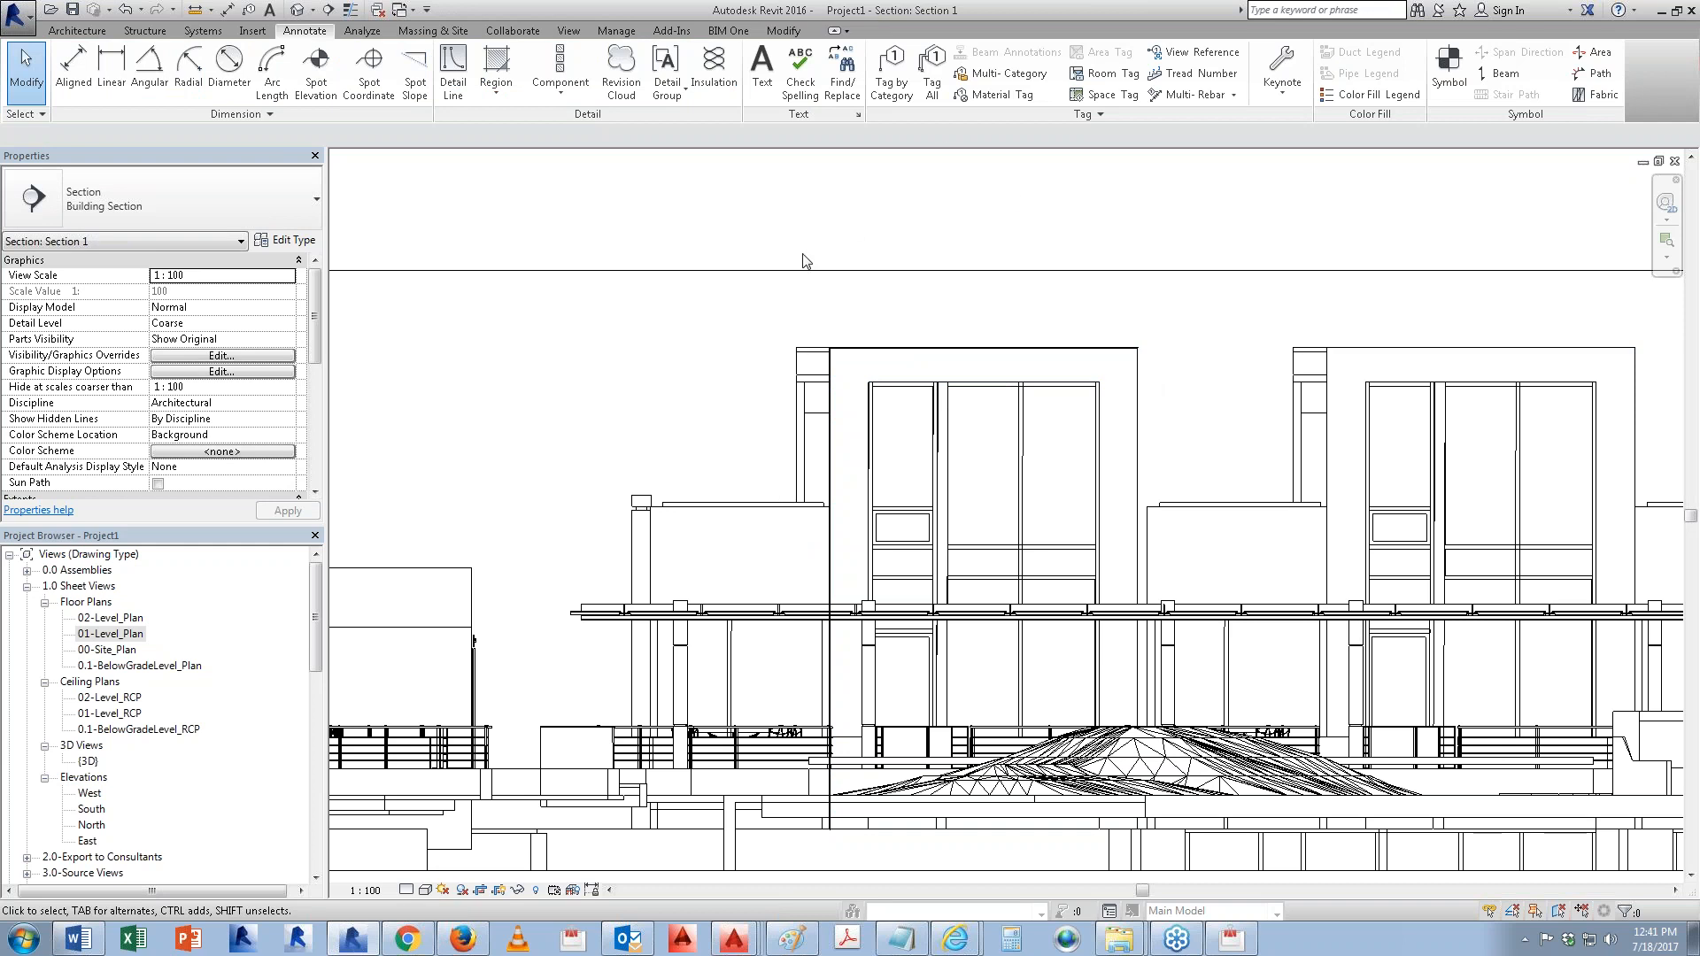
# Step: Change the line style of the two connected detail lines on the first unit to Wide Lines
pyautogui.press('Tab')
pyautogui.click(870, 351)
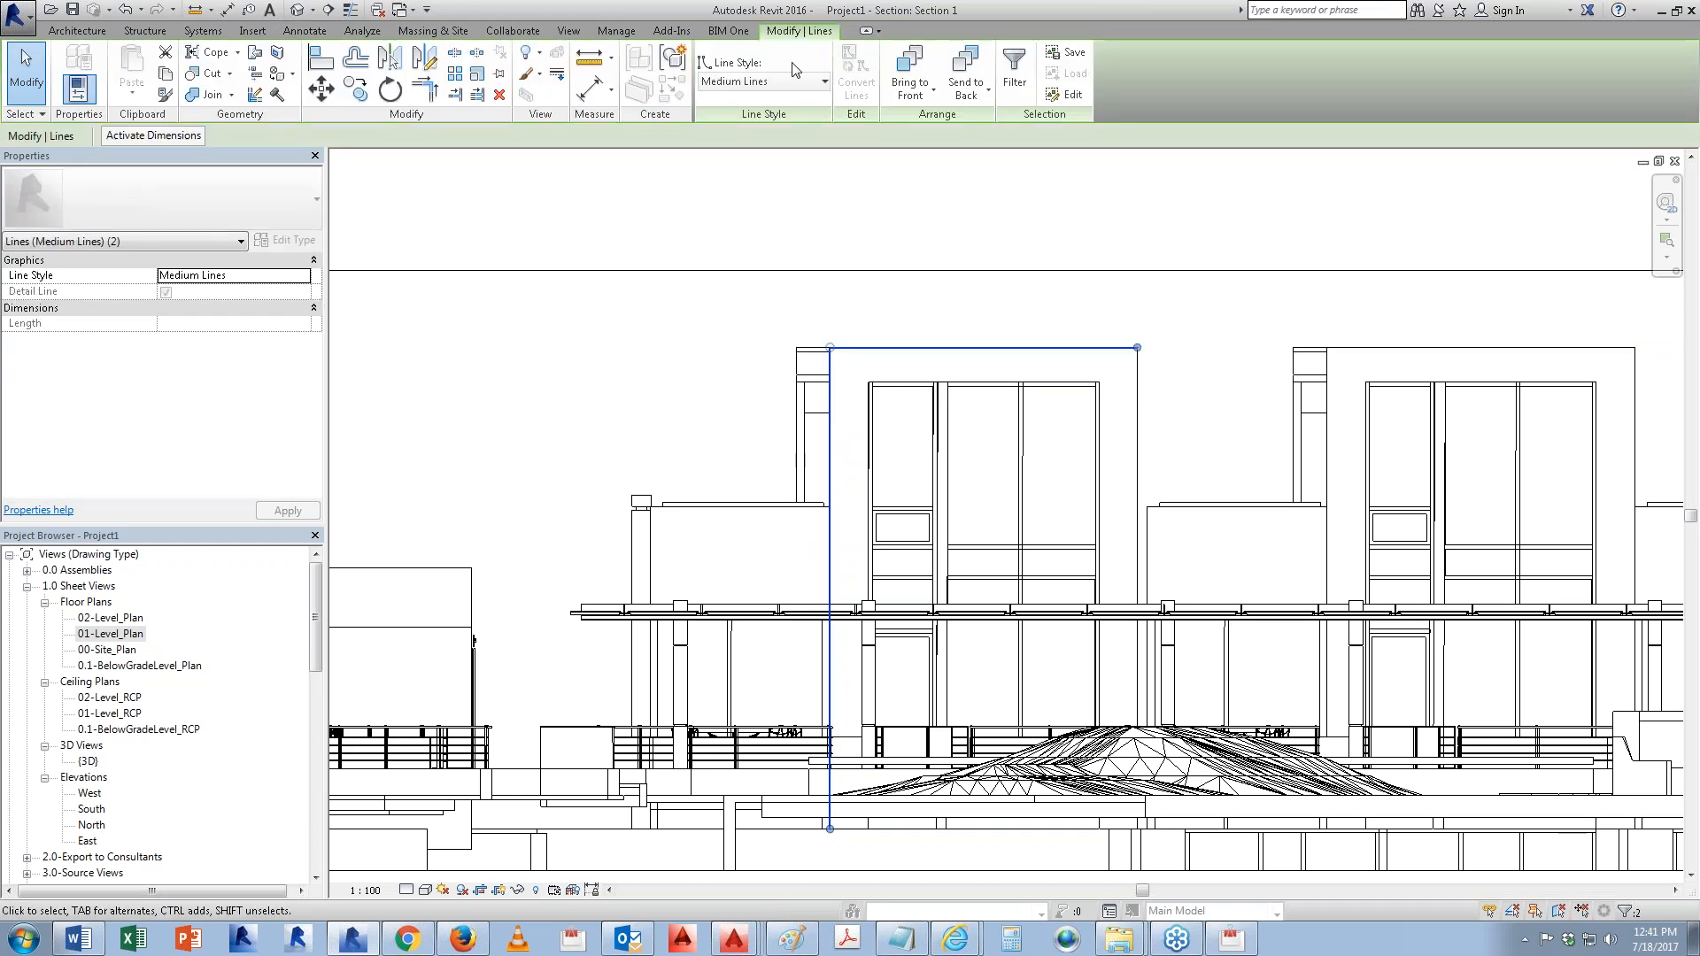
pyautogui.click(766, 81)
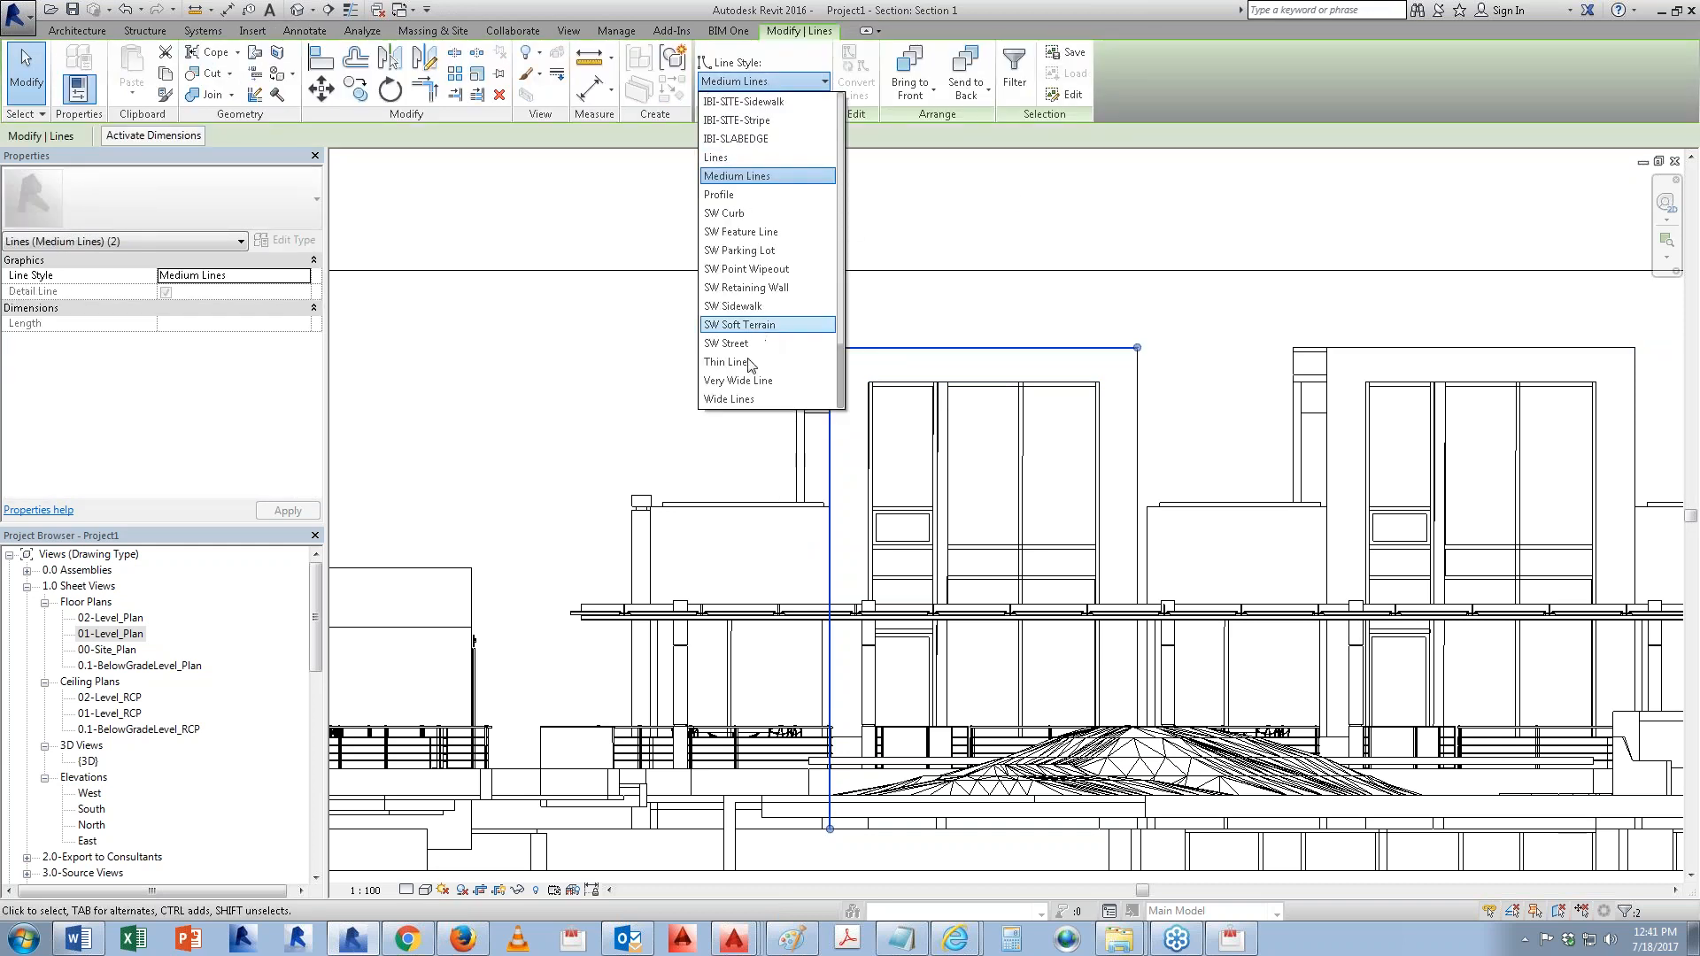
pyautogui.click(739, 400)
pyautogui.press('Escape')
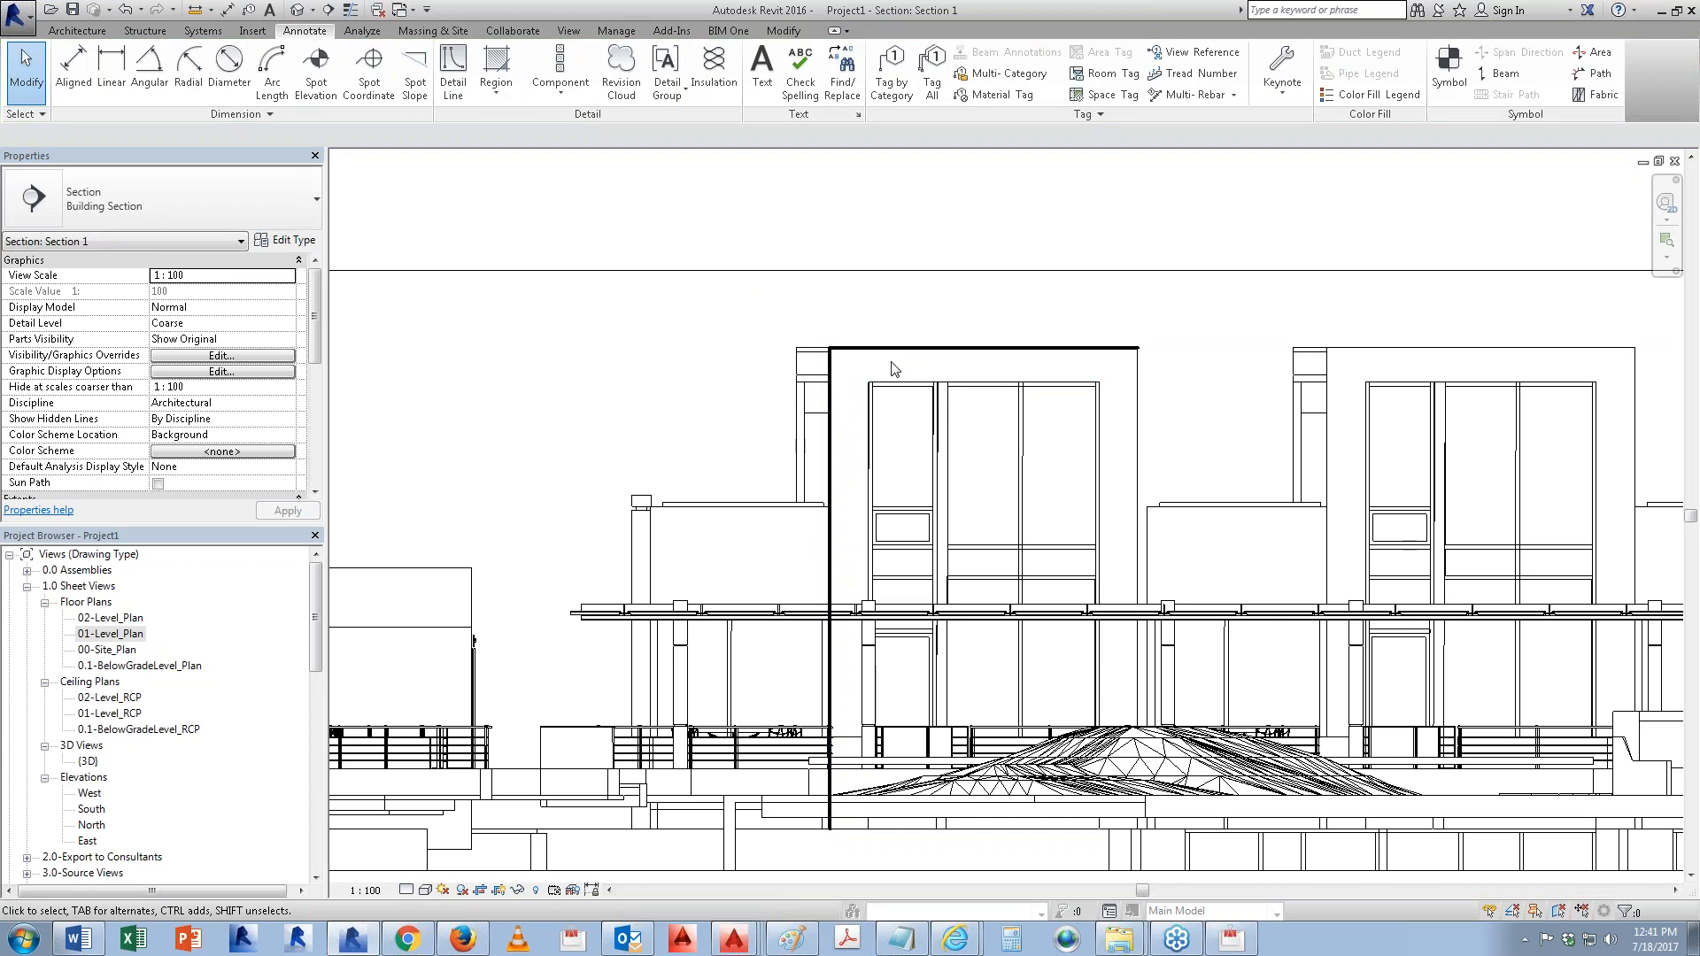
# Step: Trace the first unit's right edge and the second unit's left, top and right edges with picked Wide Lines detail lines
pyautogui.press('d')
pyautogui.press('l')
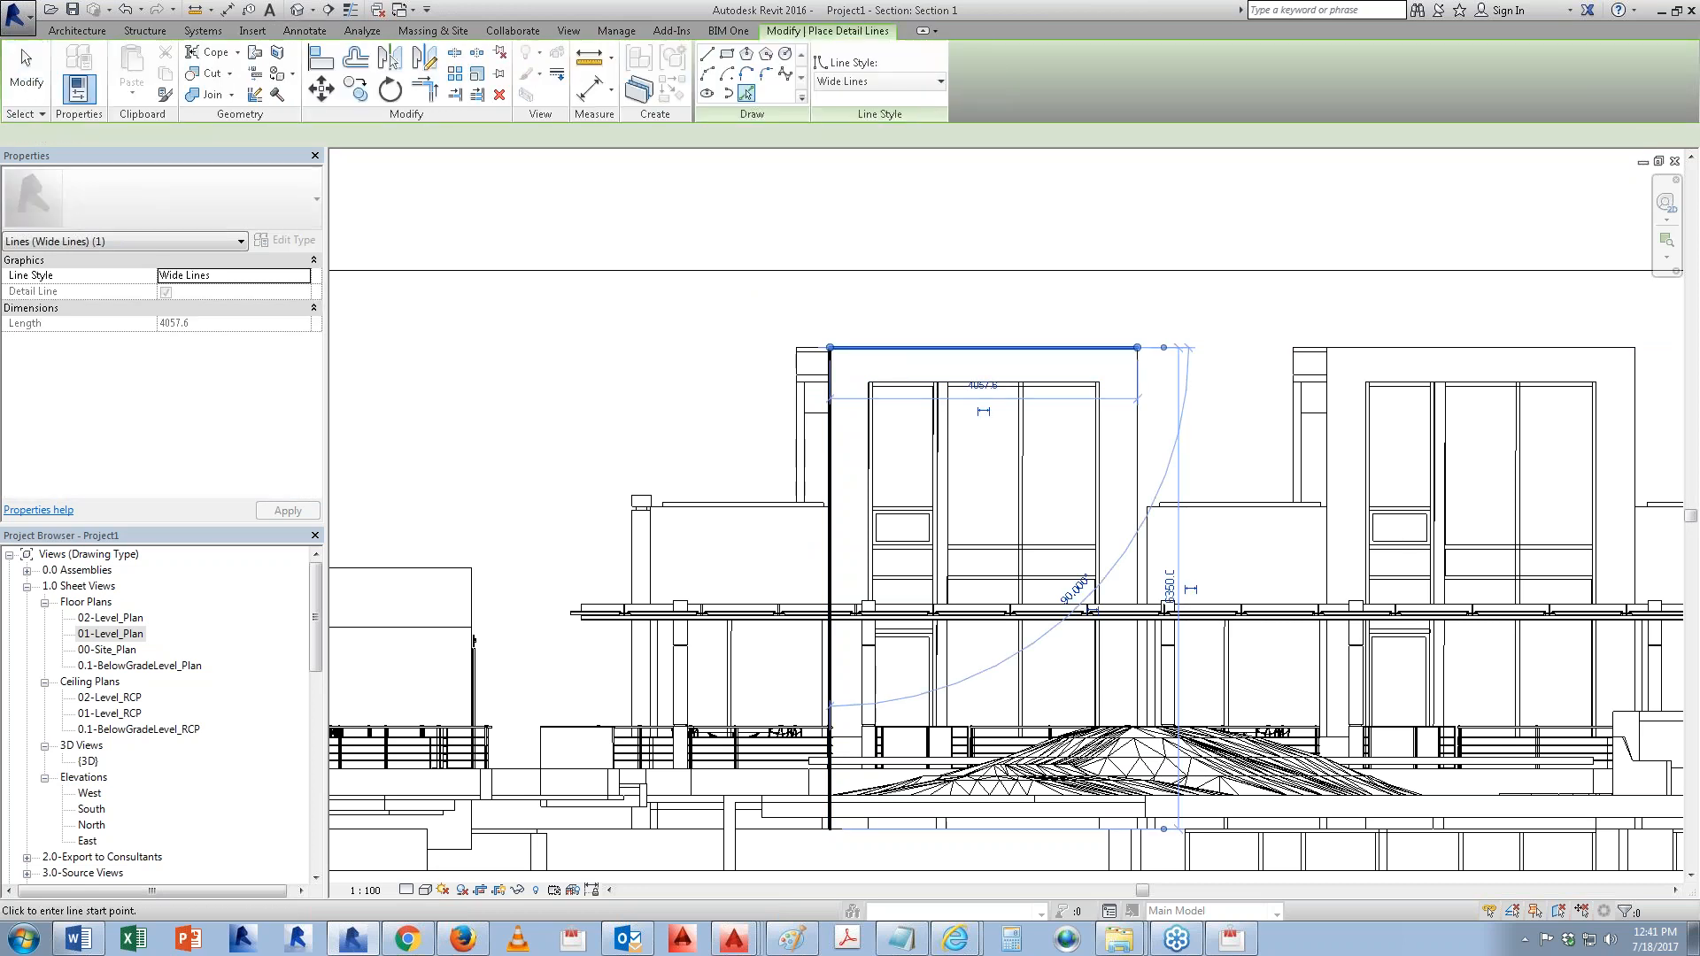
pyautogui.click(746, 93)
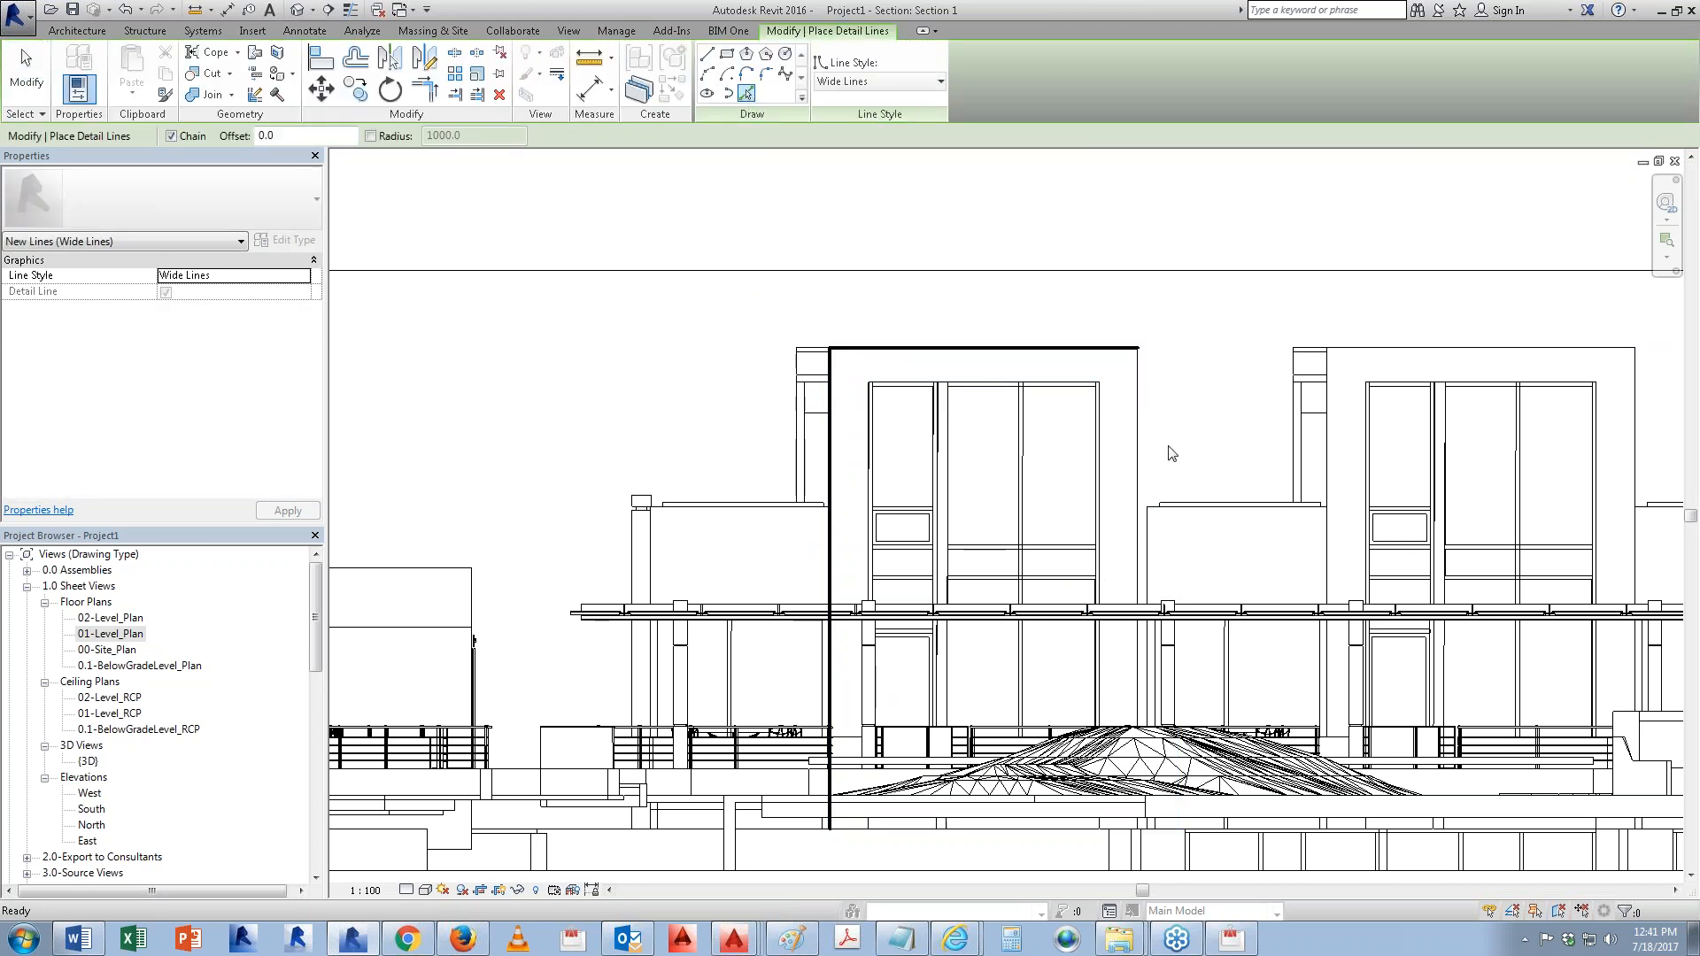
pyautogui.click(1148, 442)
pyautogui.click(1325, 440)
pyautogui.click(1496, 351)
pyautogui.click(1636, 401)
# Step: Trace the left, top and right edges of the third and fourth tall units with picked Wide Lines detail lines
pyautogui.moveTo(1649, 410); pyautogui.dragTo(855, 378, button='middle')
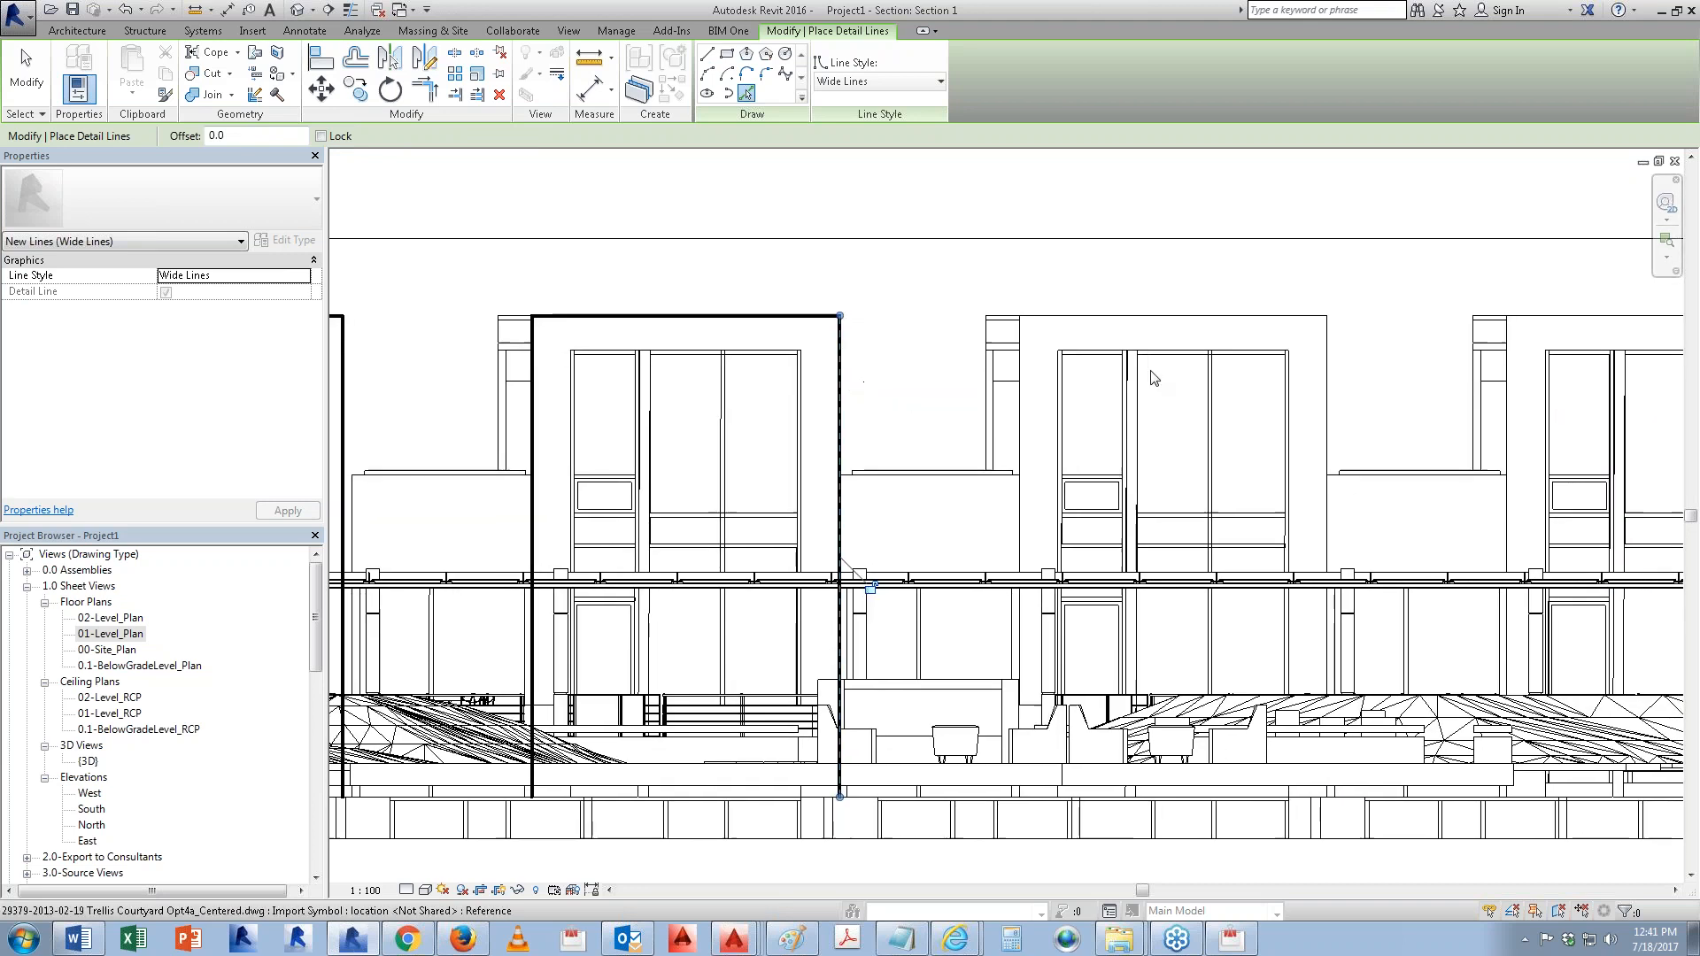
pyautogui.click(1021, 381)
pyautogui.click(1082, 318)
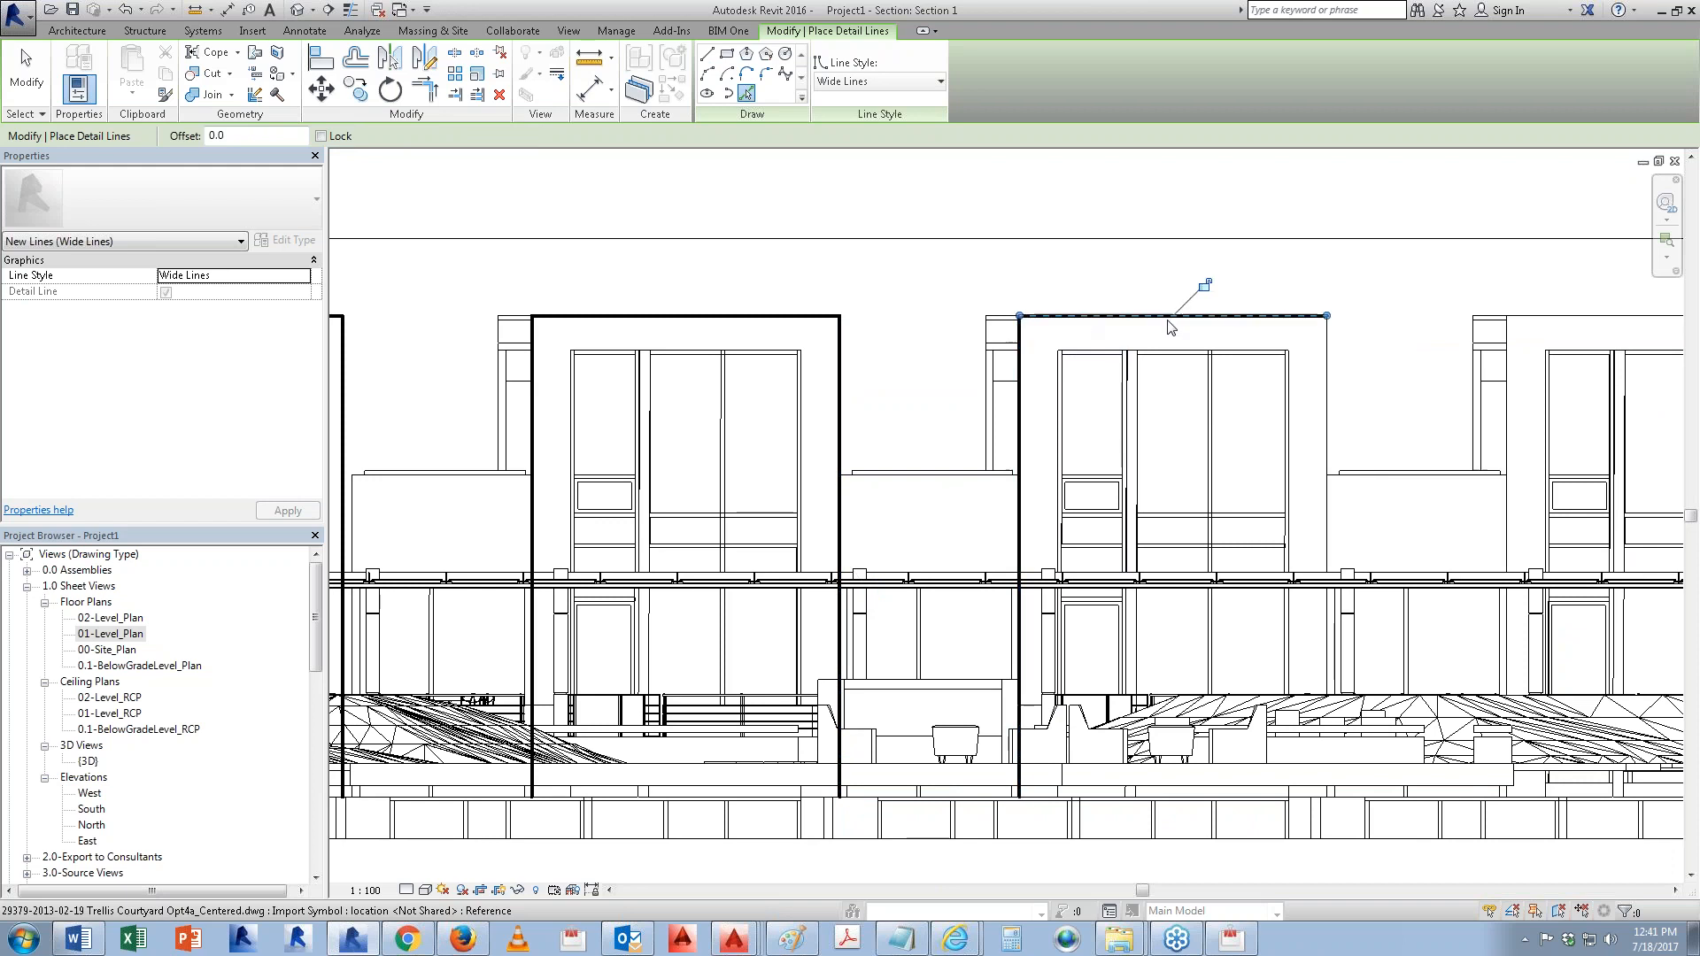
pyautogui.click(1326, 367)
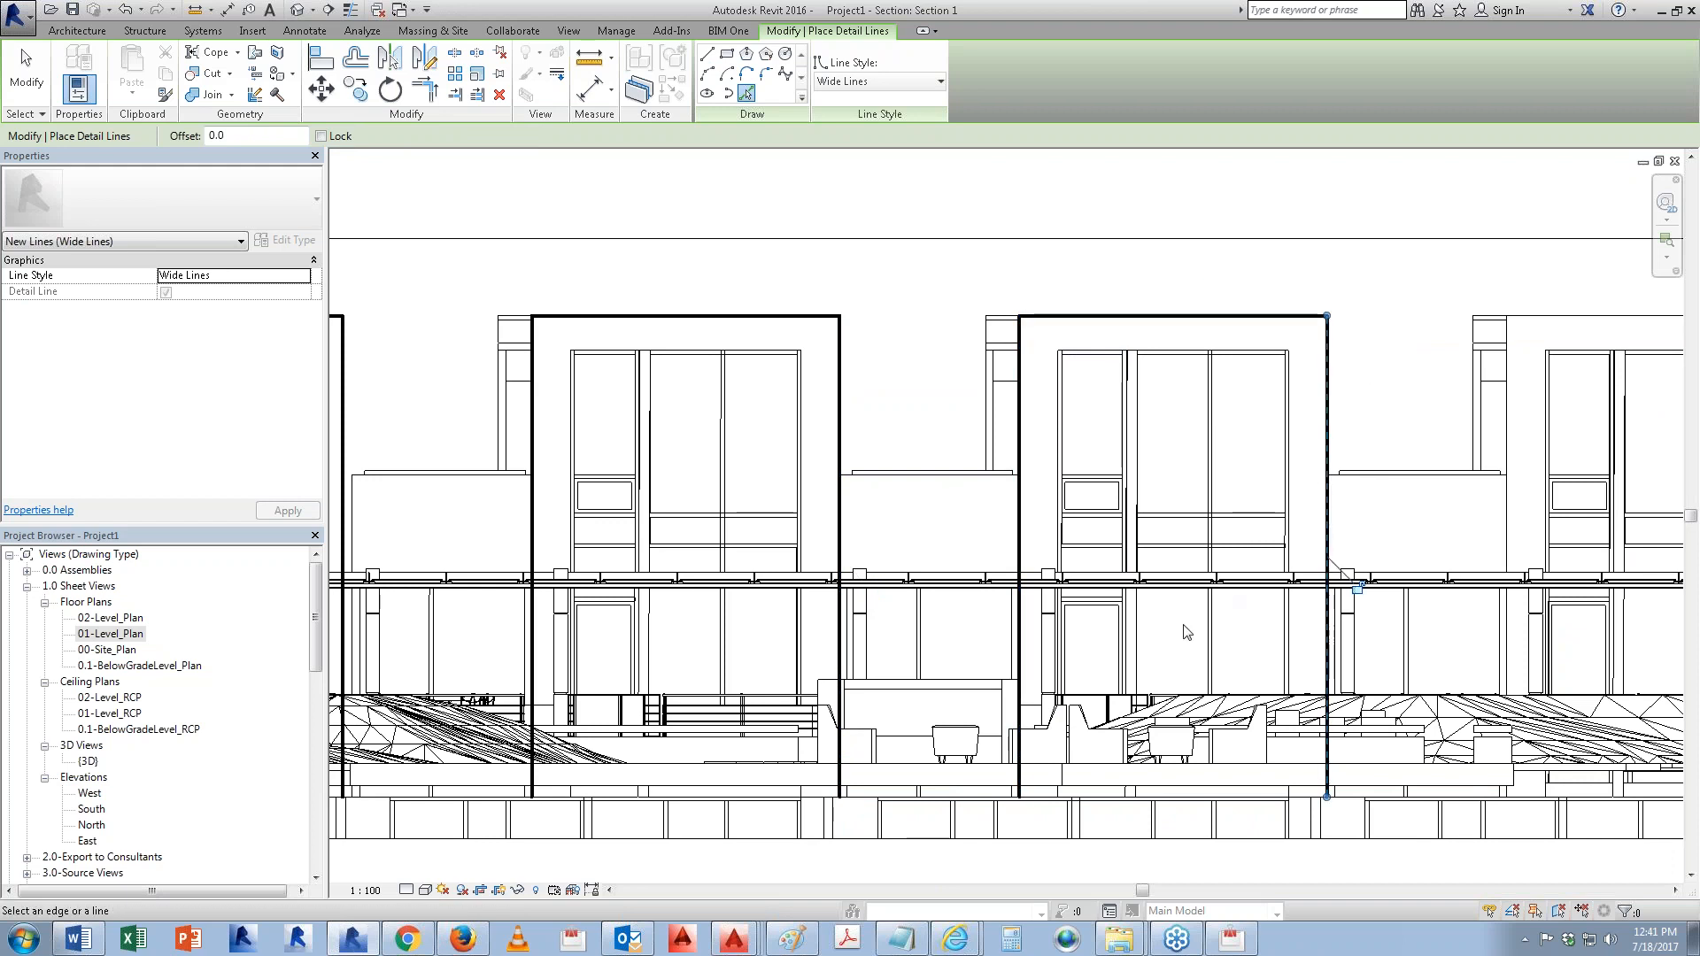
pyautogui.moveTo(1125, 623); pyautogui.dragTo(712, 639, button='middle')
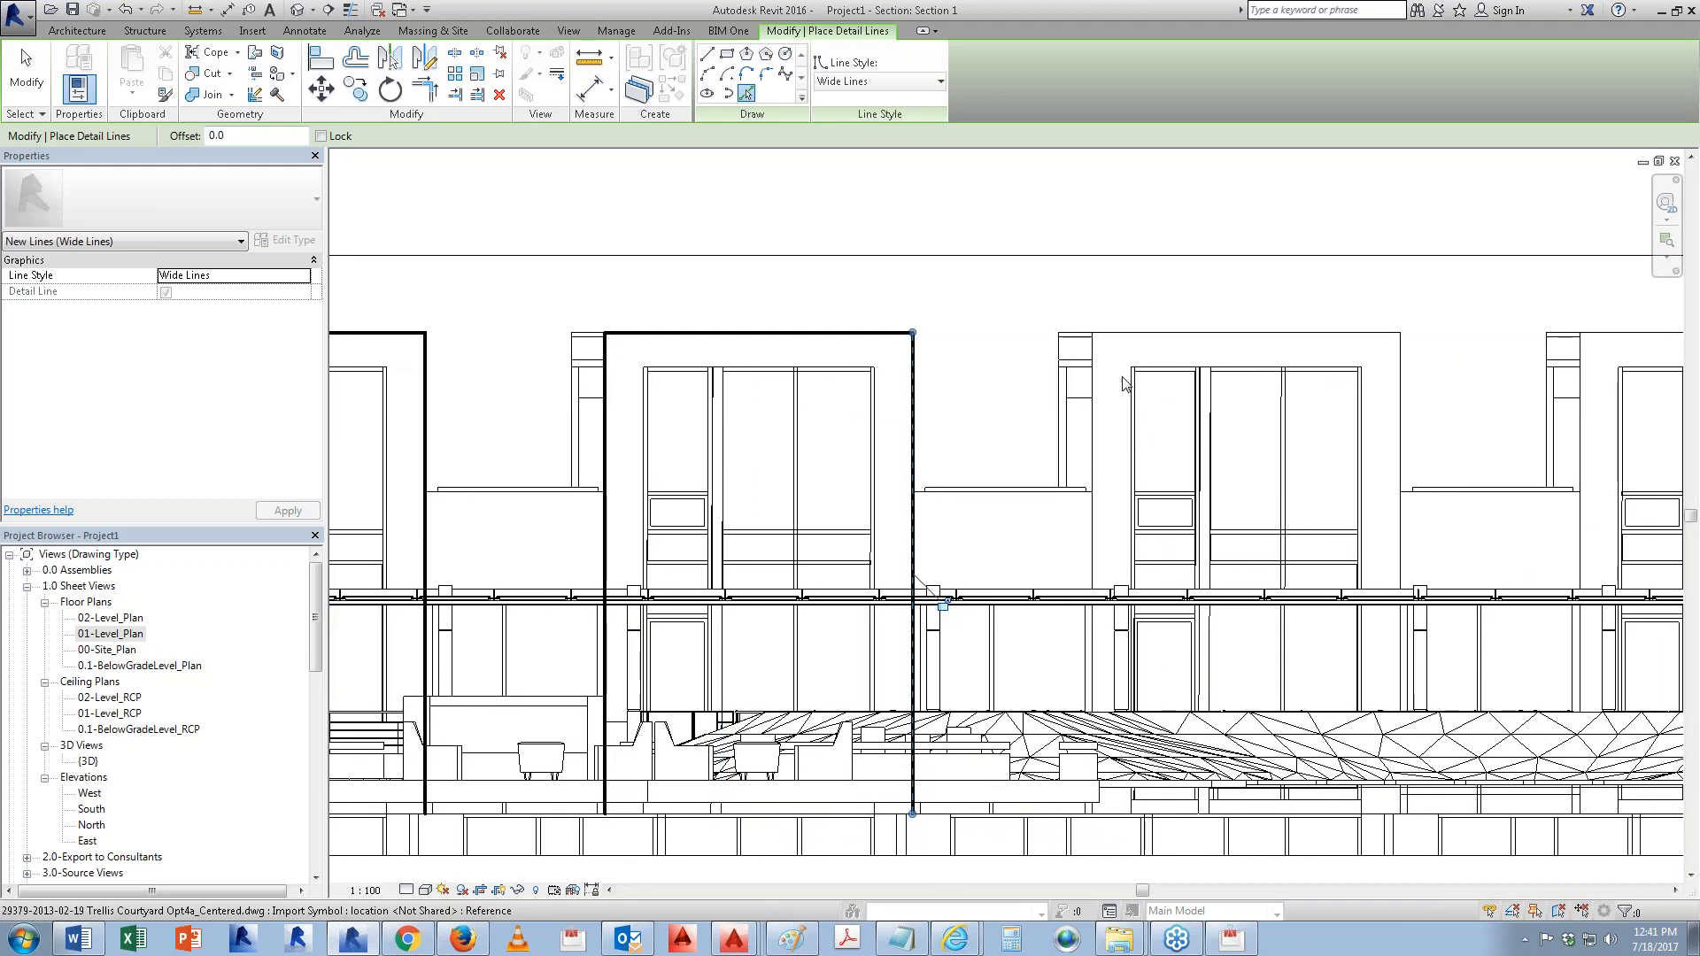
pyautogui.click(1096, 379)
pyautogui.click(1146, 337)
pyautogui.click(1405, 376)
pyautogui.moveTo(567, 460); pyautogui.dragTo(1505, 515, button='middle')
pyautogui.scroll(2, 659, 454)
pyautogui.press('Escape')
pyautogui.press('Escape')
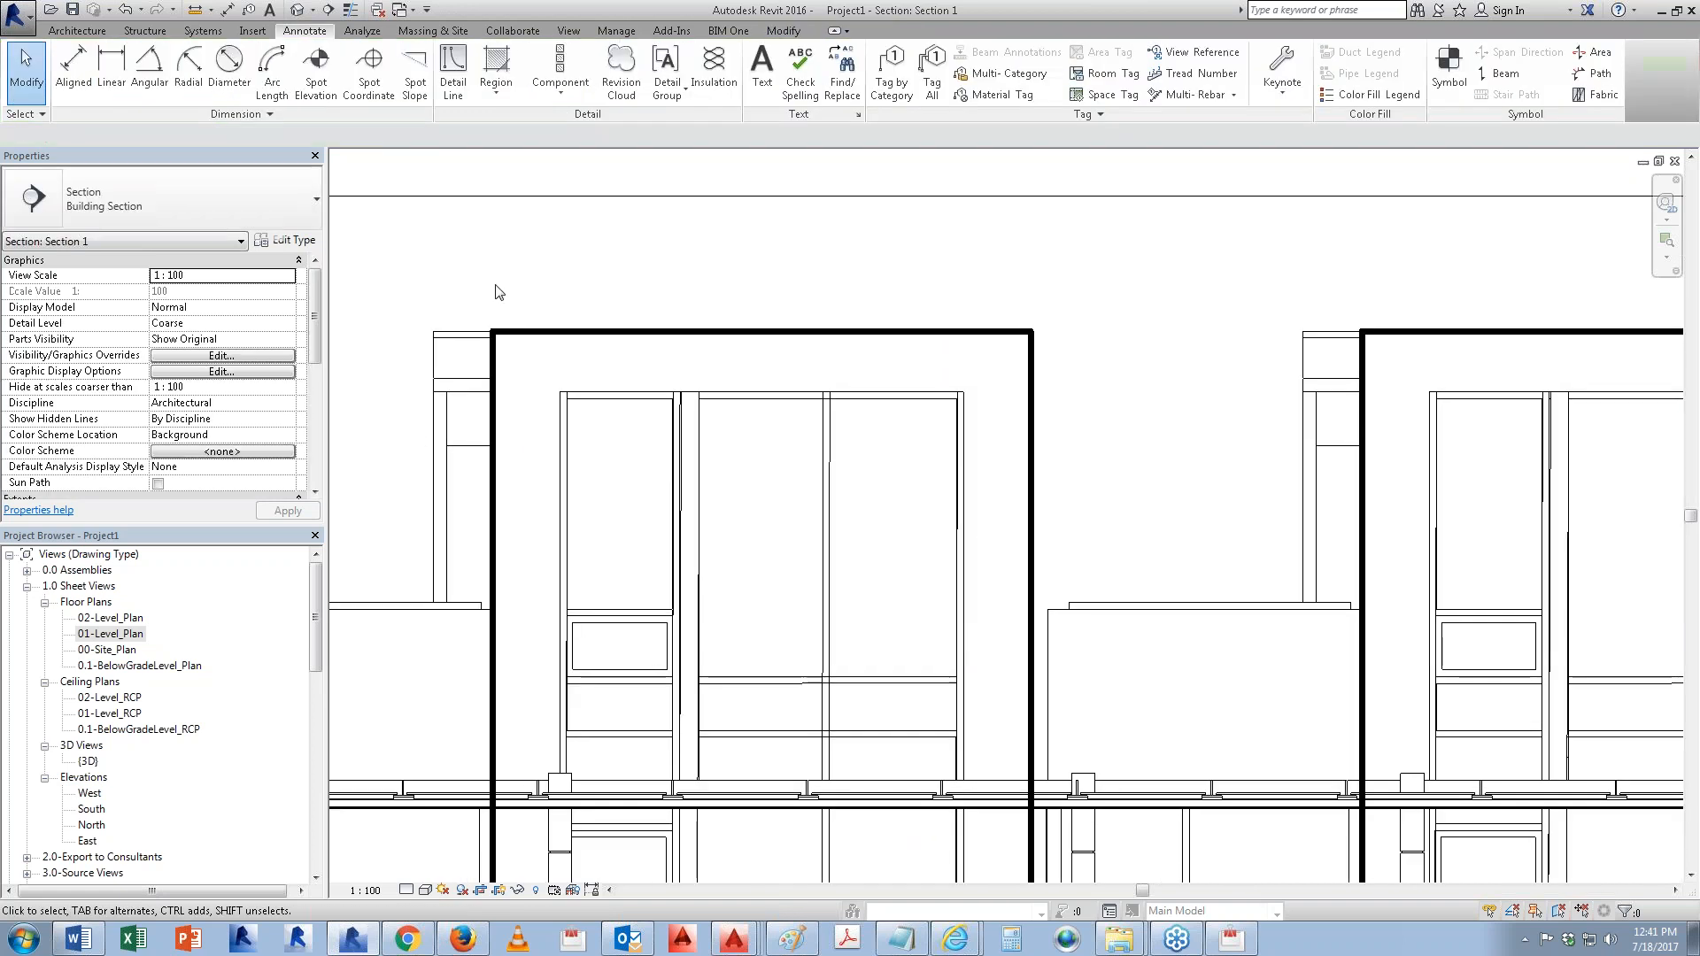
# Step: Start a filled region and duplicate the IBI_Solid-Grey type as a new type named "glass"
pyautogui.click(487, 70)
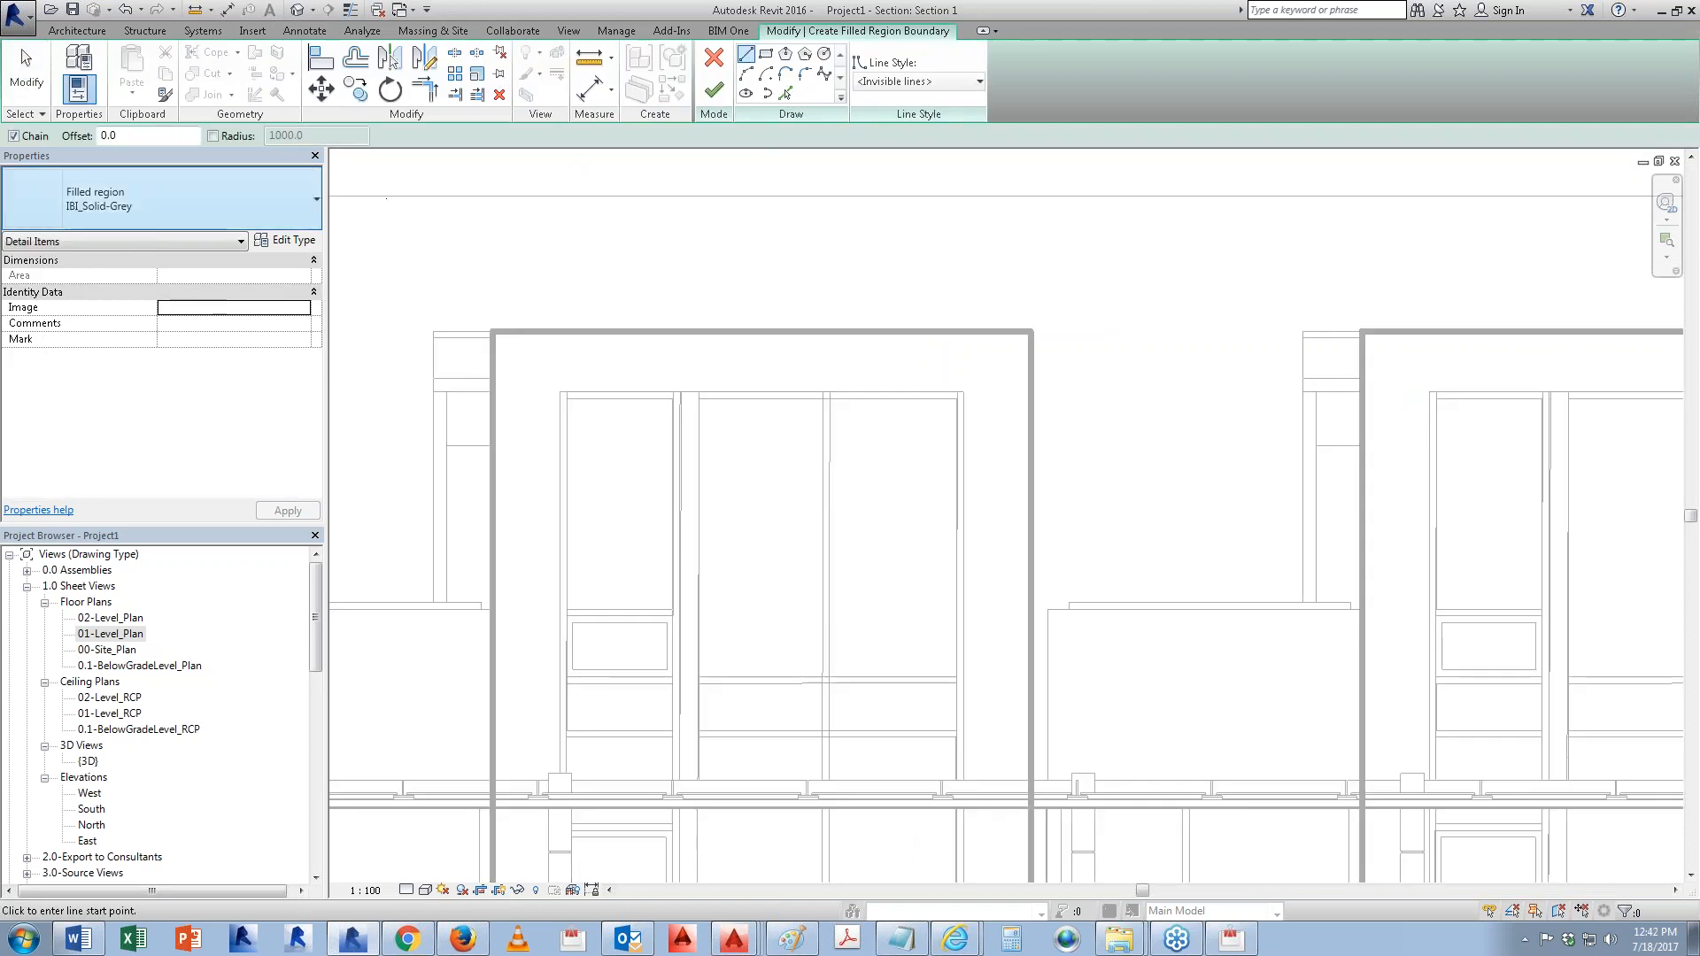
pyautogui.click(285, 240)
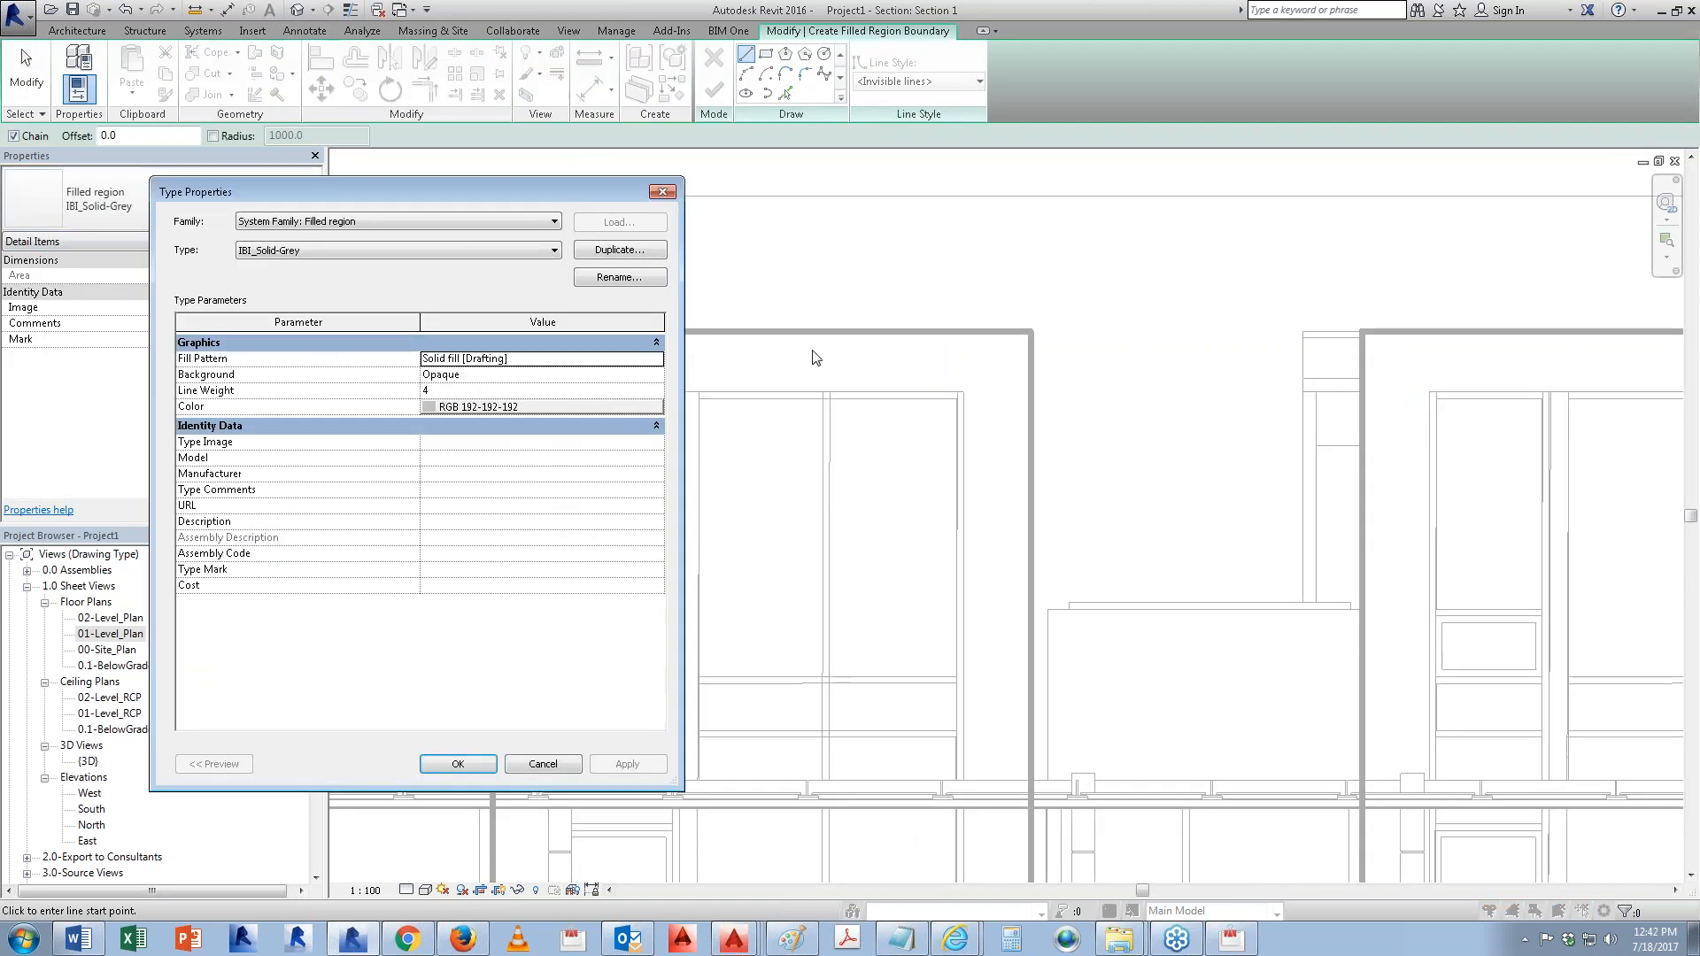
pyautogui.click(607, 253)
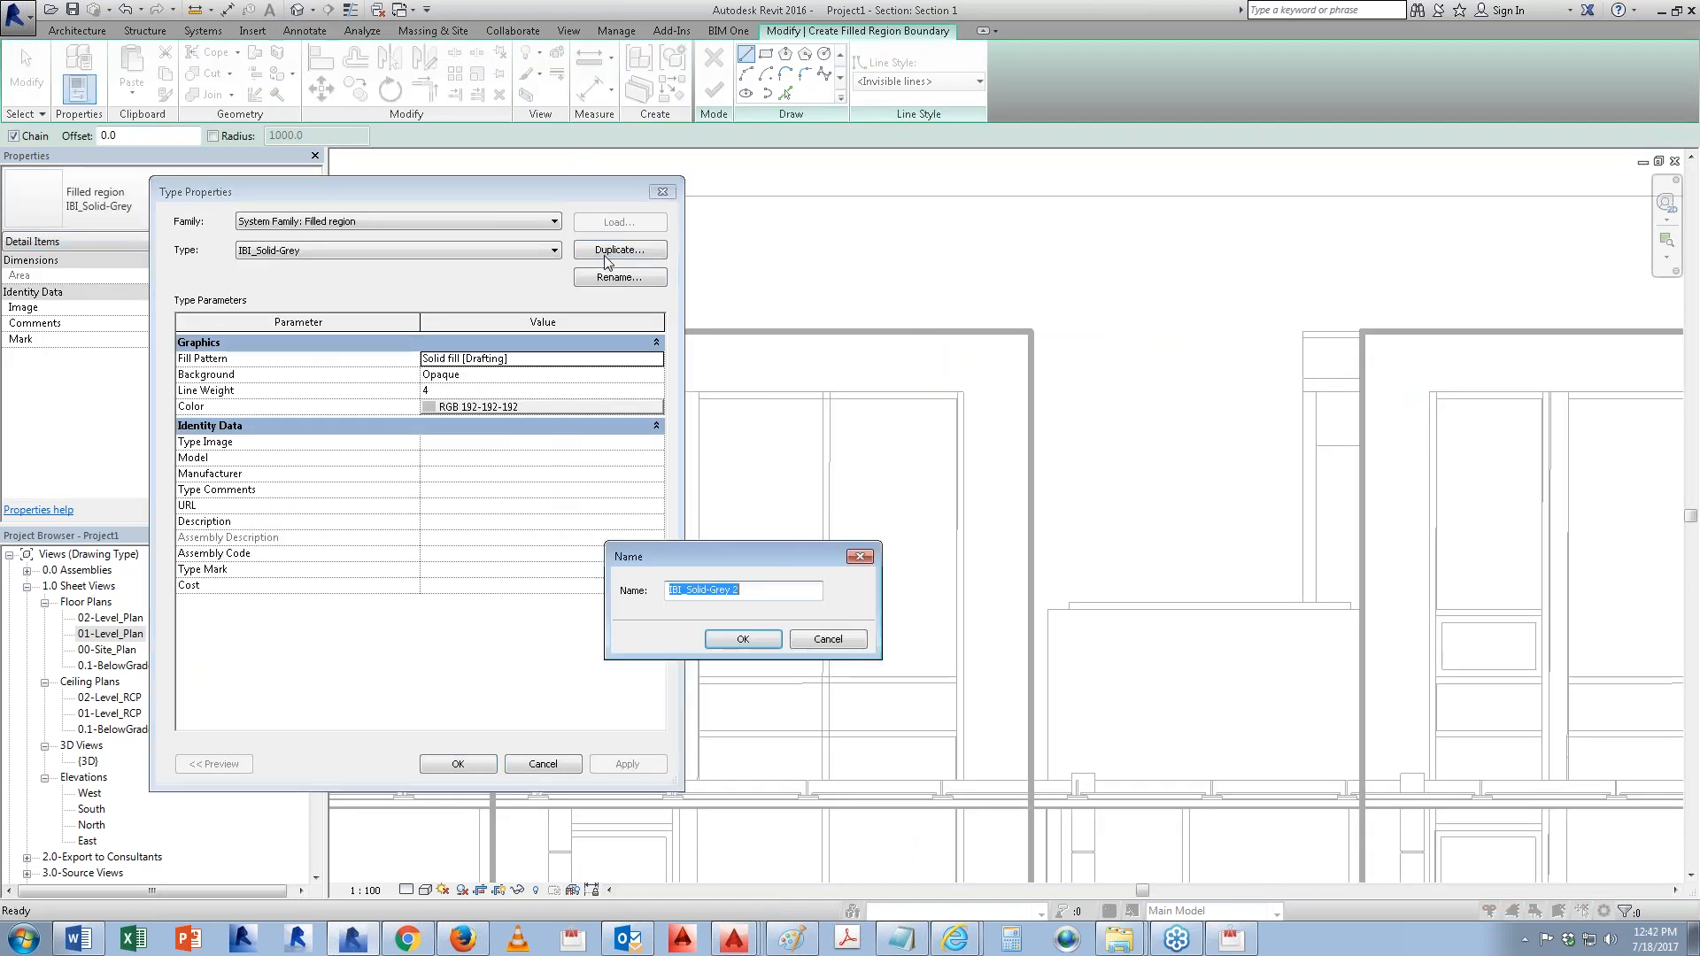
pyautogui.write('glass')
pyautogui.press('Return')
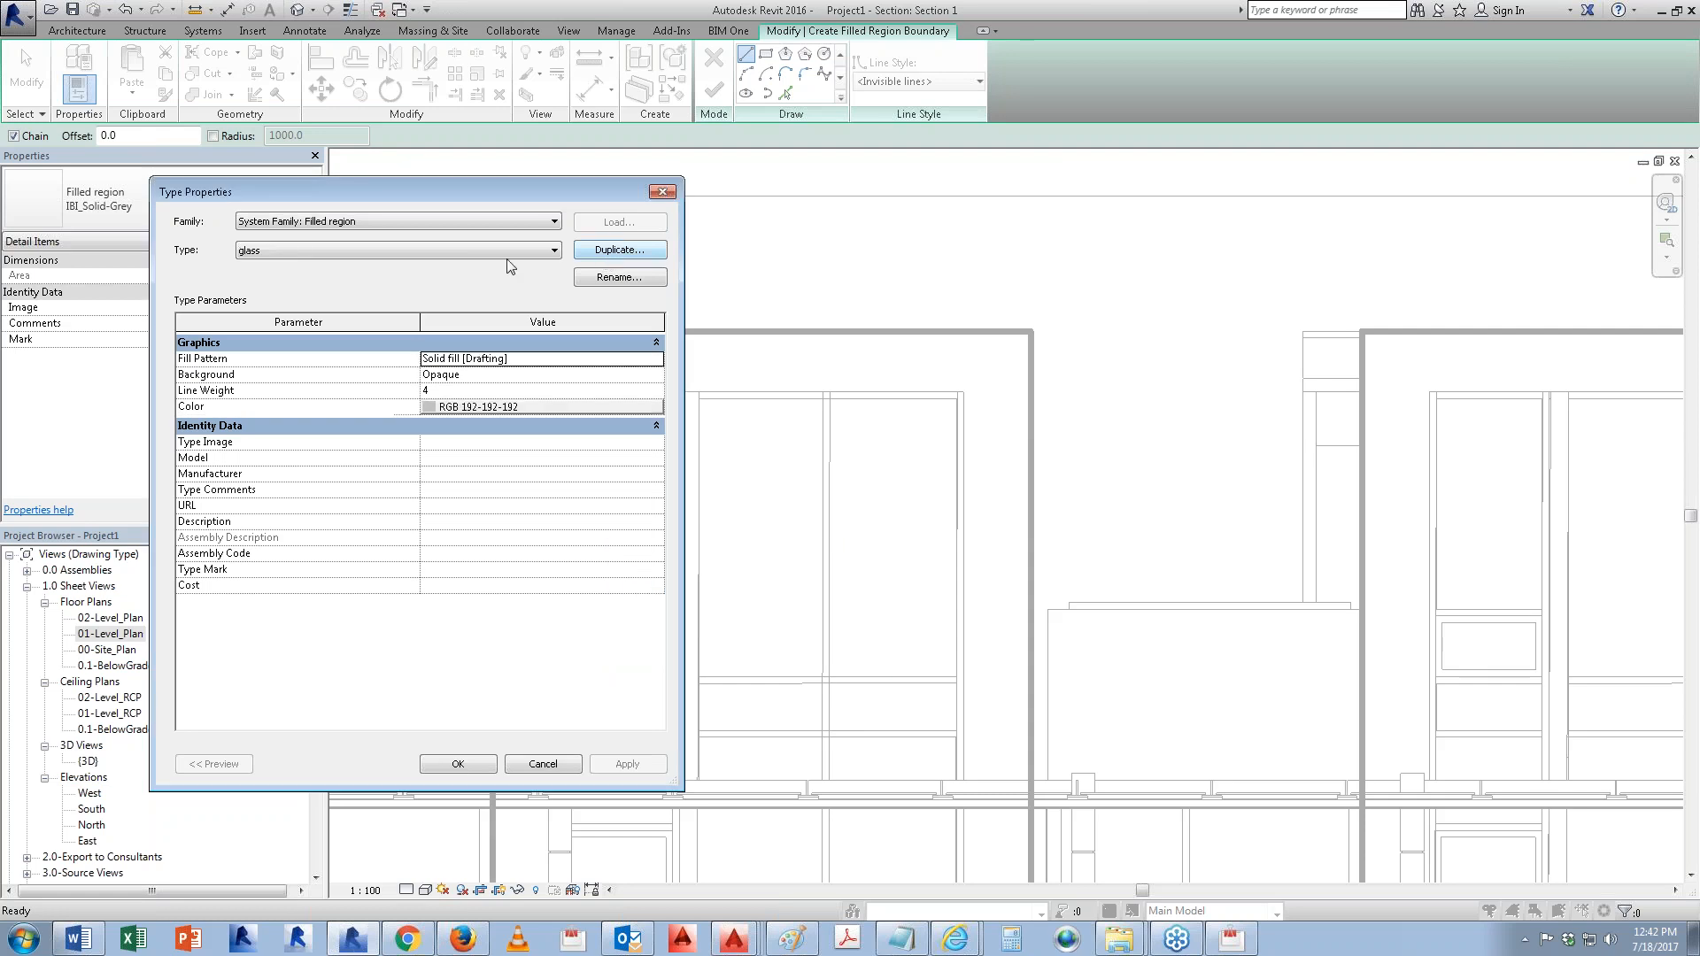
# Step: Define the glass filled region type with Solid fill, colour RGB 221-244-249 and line weight 1
pyautogui.click(657, 359)
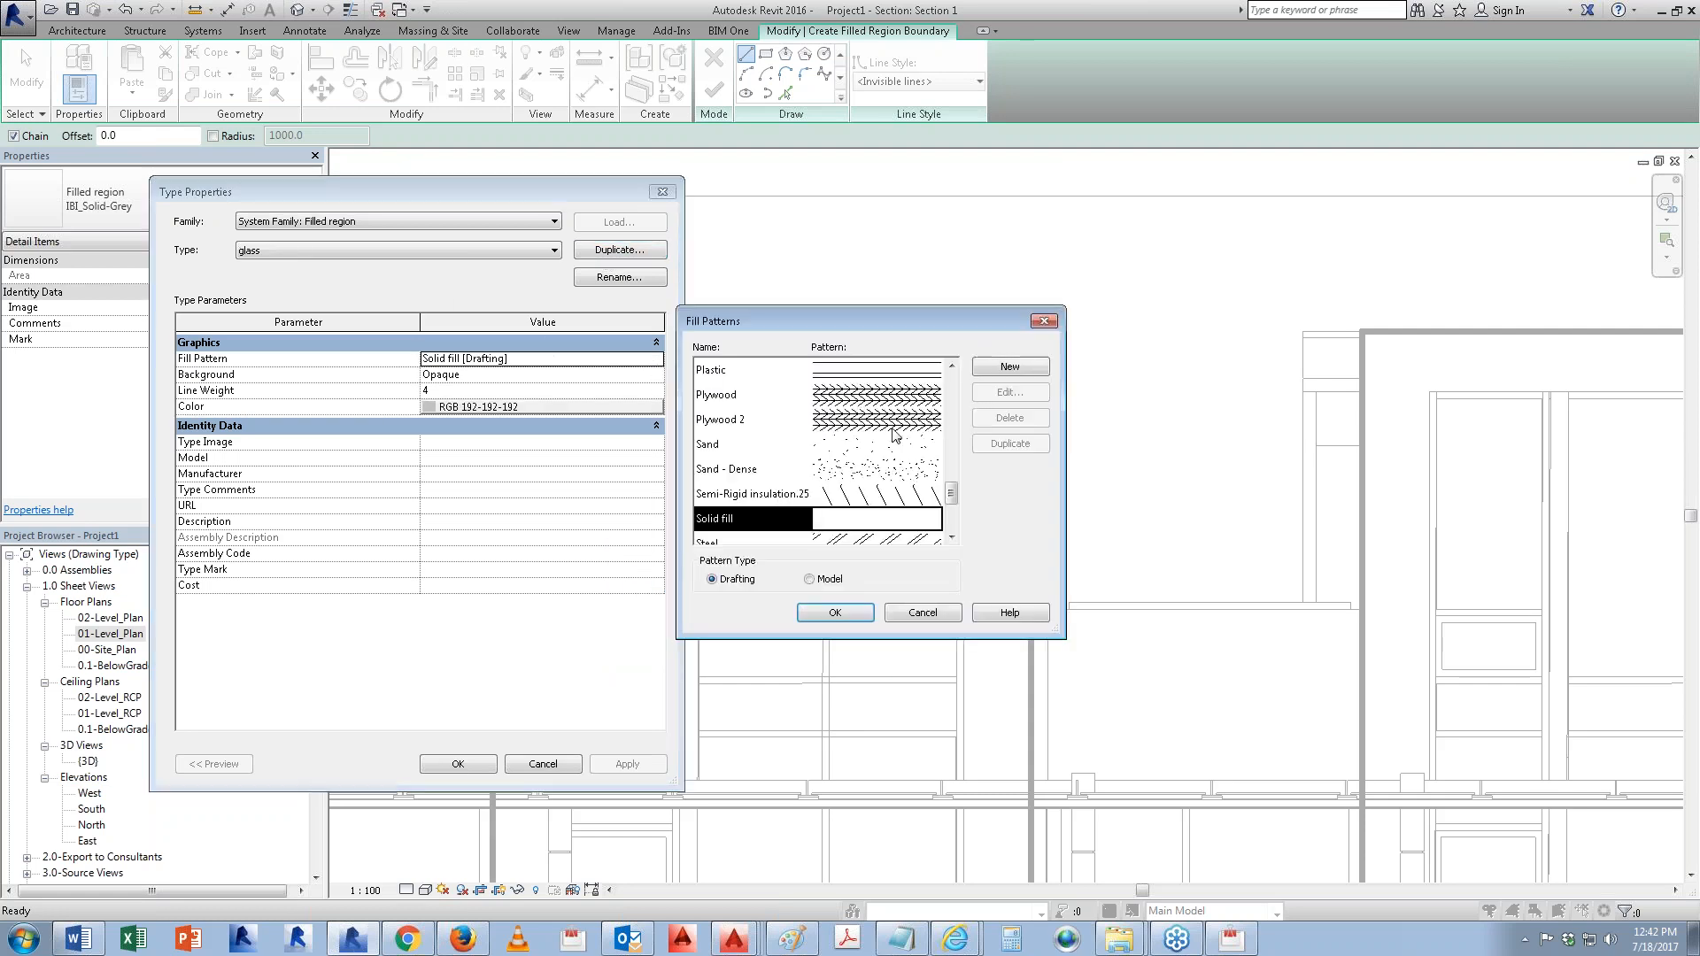
pyautogui.moveTo(954, 498)
pyautogui.mouseDown()
pyautogui.moveTo(956, 531)
pyautogui.moveTo(955, 513)
pyautogui.mouseUp()
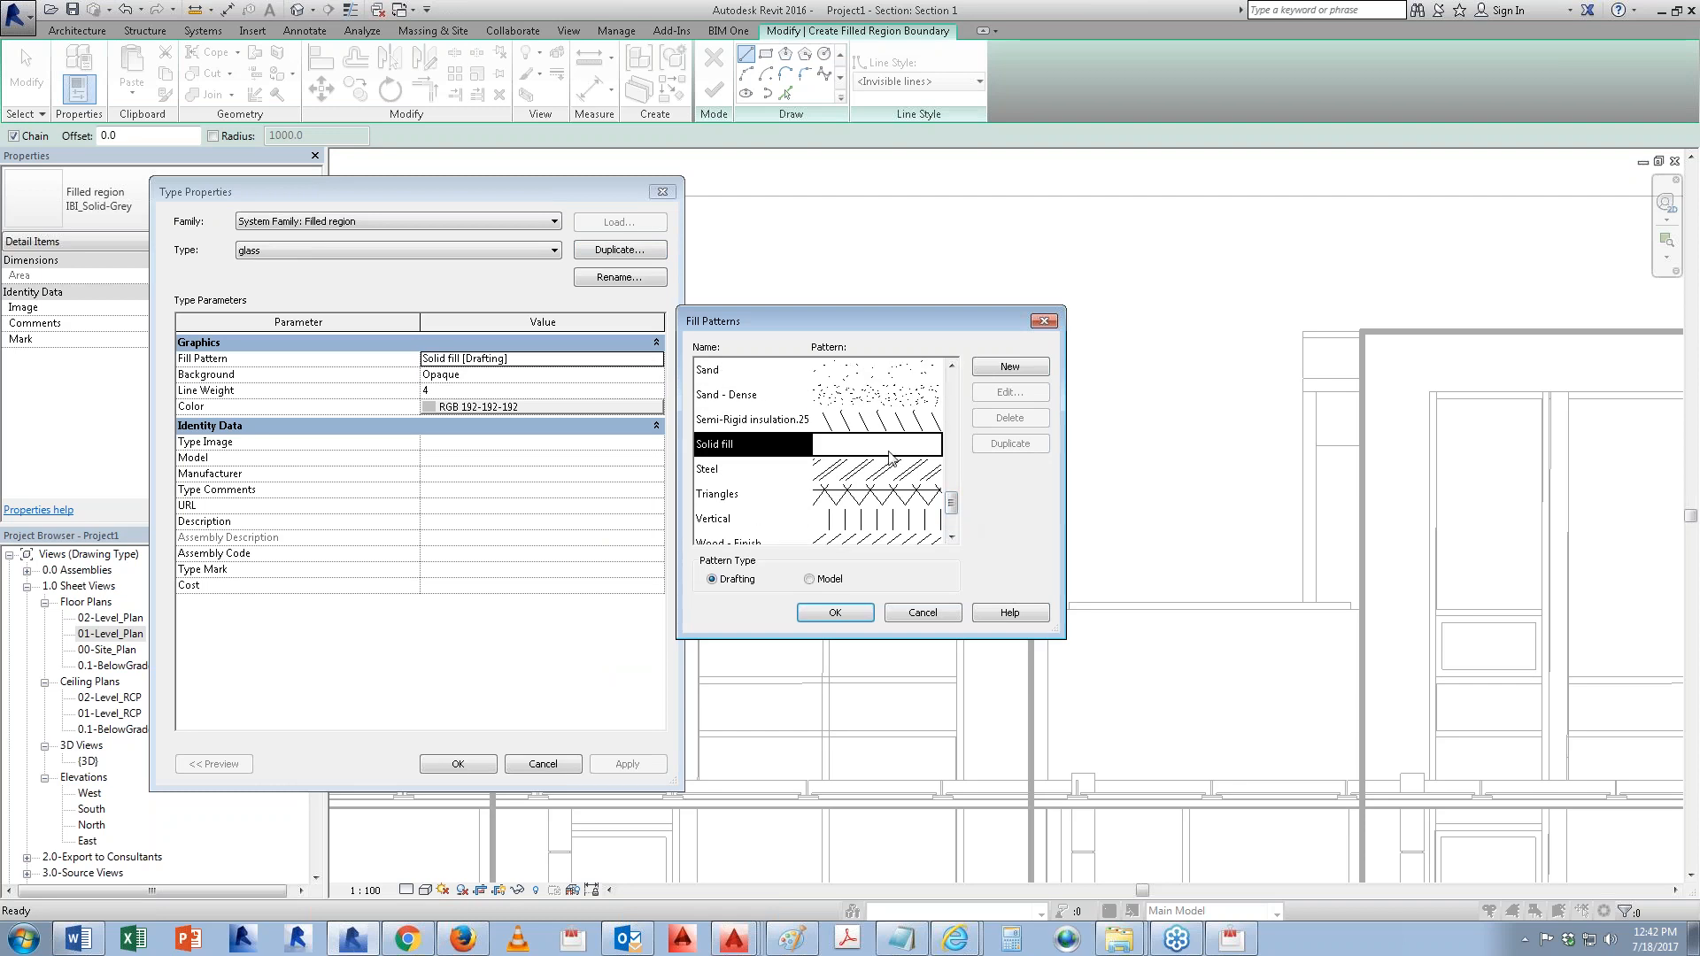
pyautogui.click(835, 612)
pyautogui.click(480, 408)
pyautogui.click(524, 408)
pyautogui.click(614, 367)
pyautogui.click(489, 639)
pyautogui.click(472, 391)
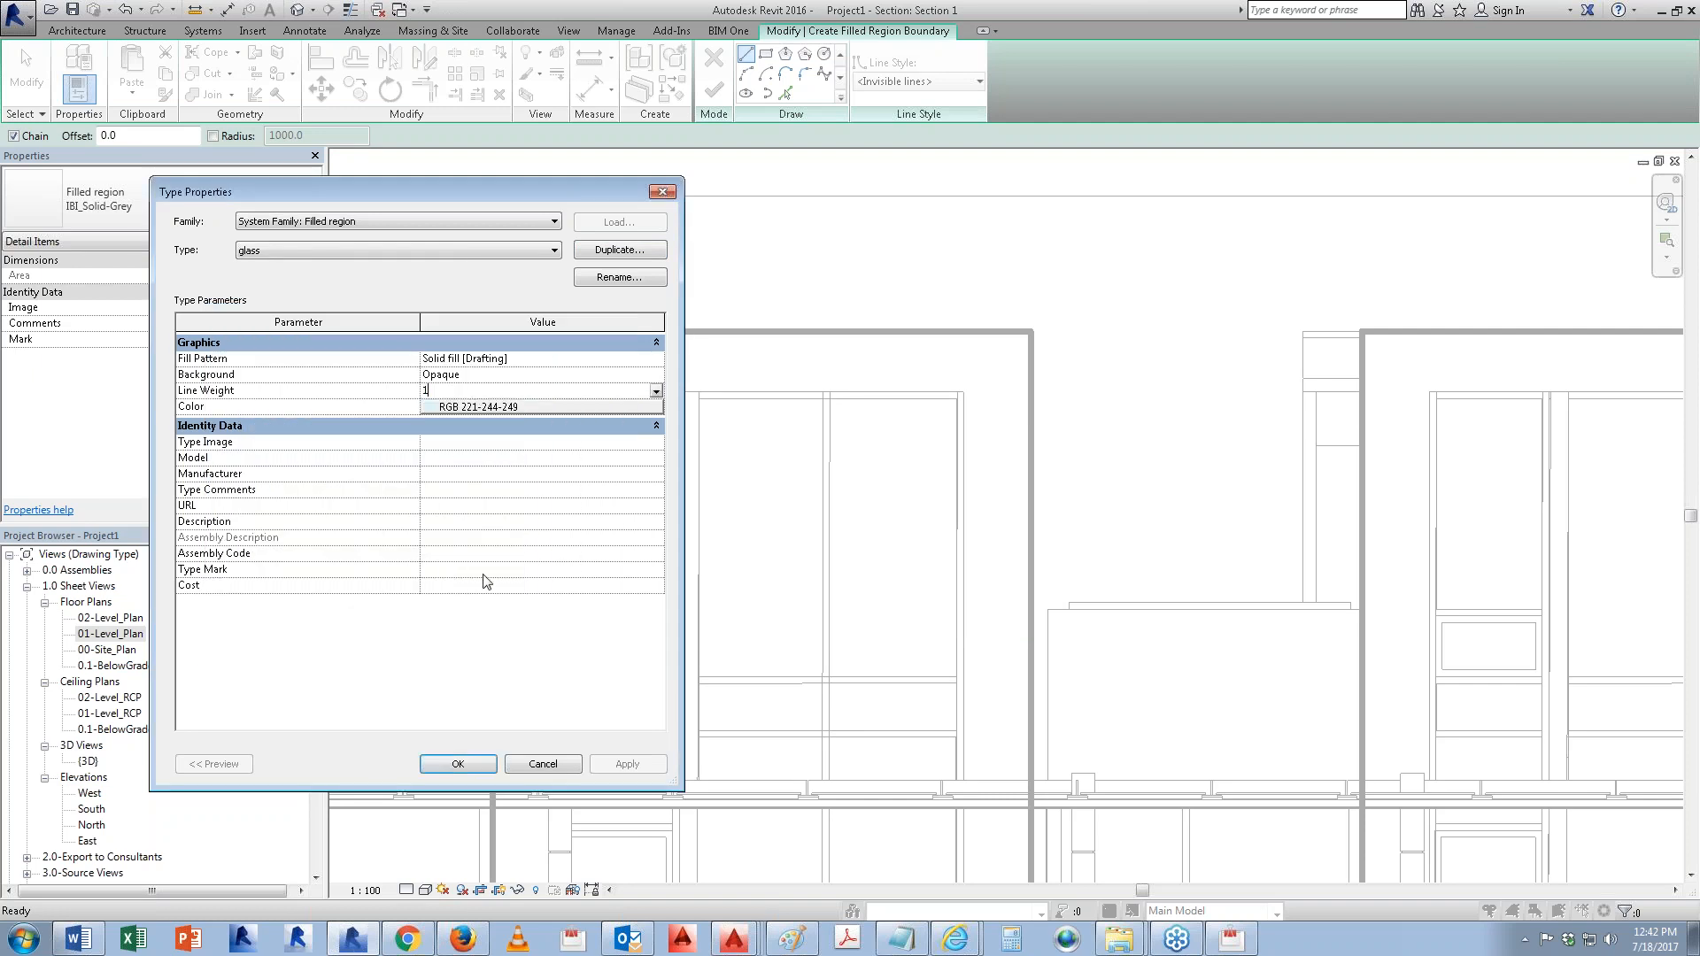
pyautogui.click(447, 760)
pyautogui.click(454, 763)
# Step: Sketch rectangles with invisible lines over the tall unit's two large upper window panes and finish the glass filled region
pyautogui.click(766, 54)
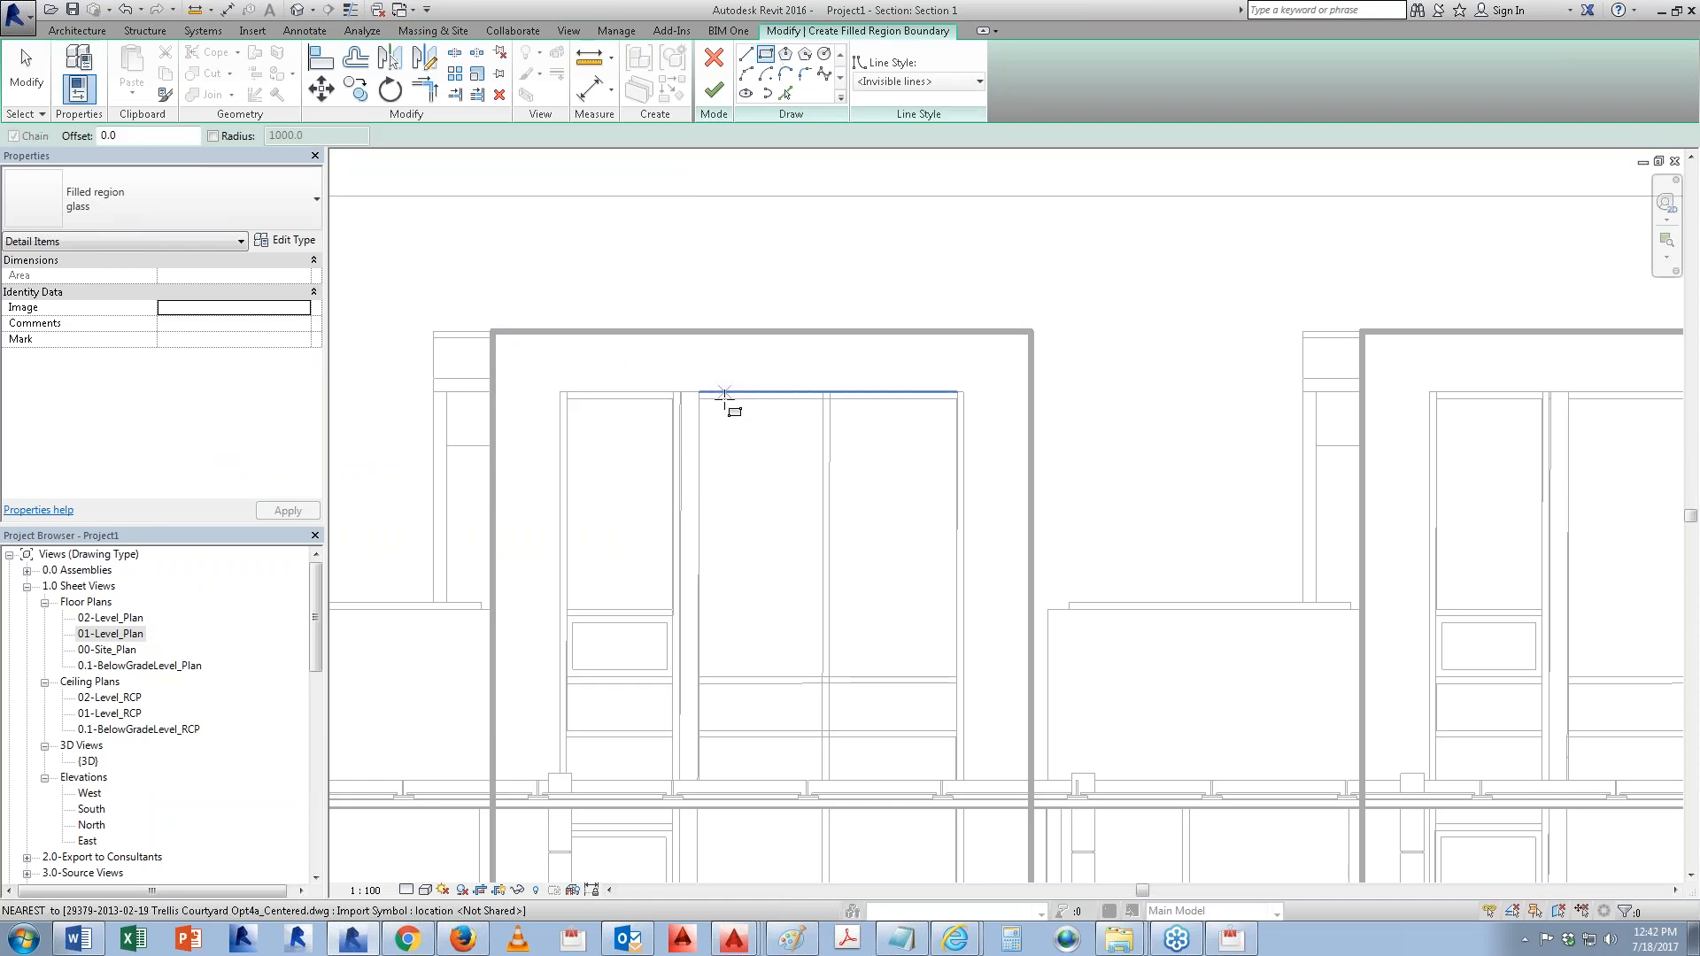
pyautogui.click(699, 398)
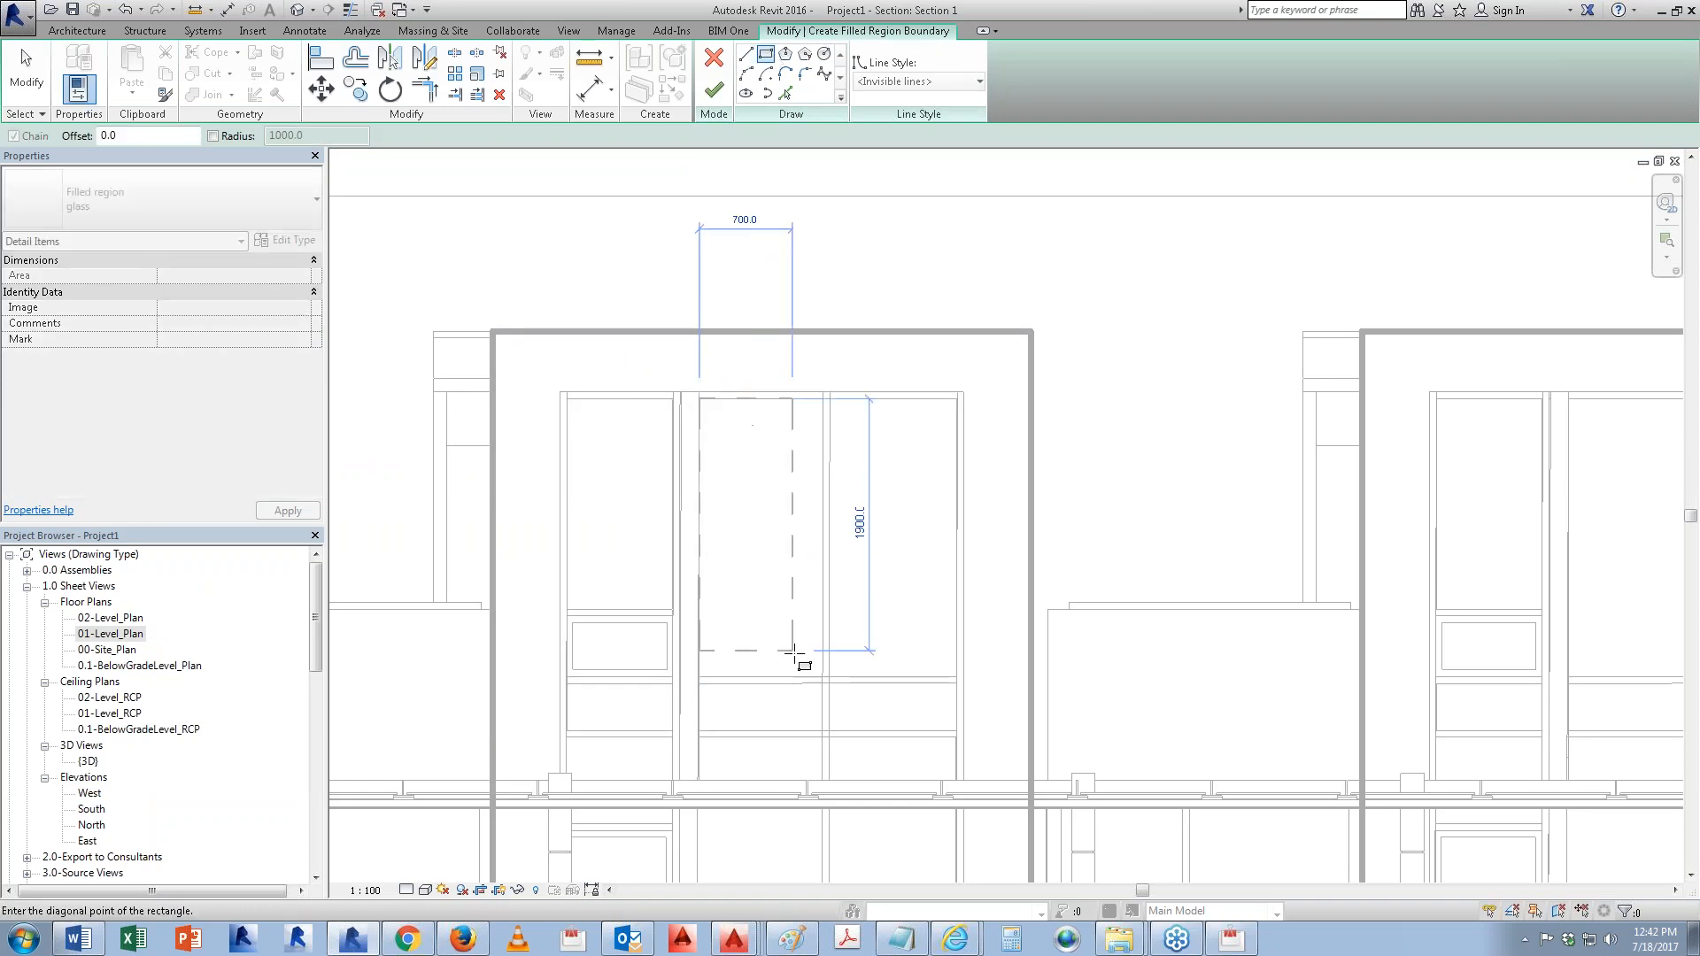
pyautogui.click(823, 677)
pyautogui.click(825, 398)
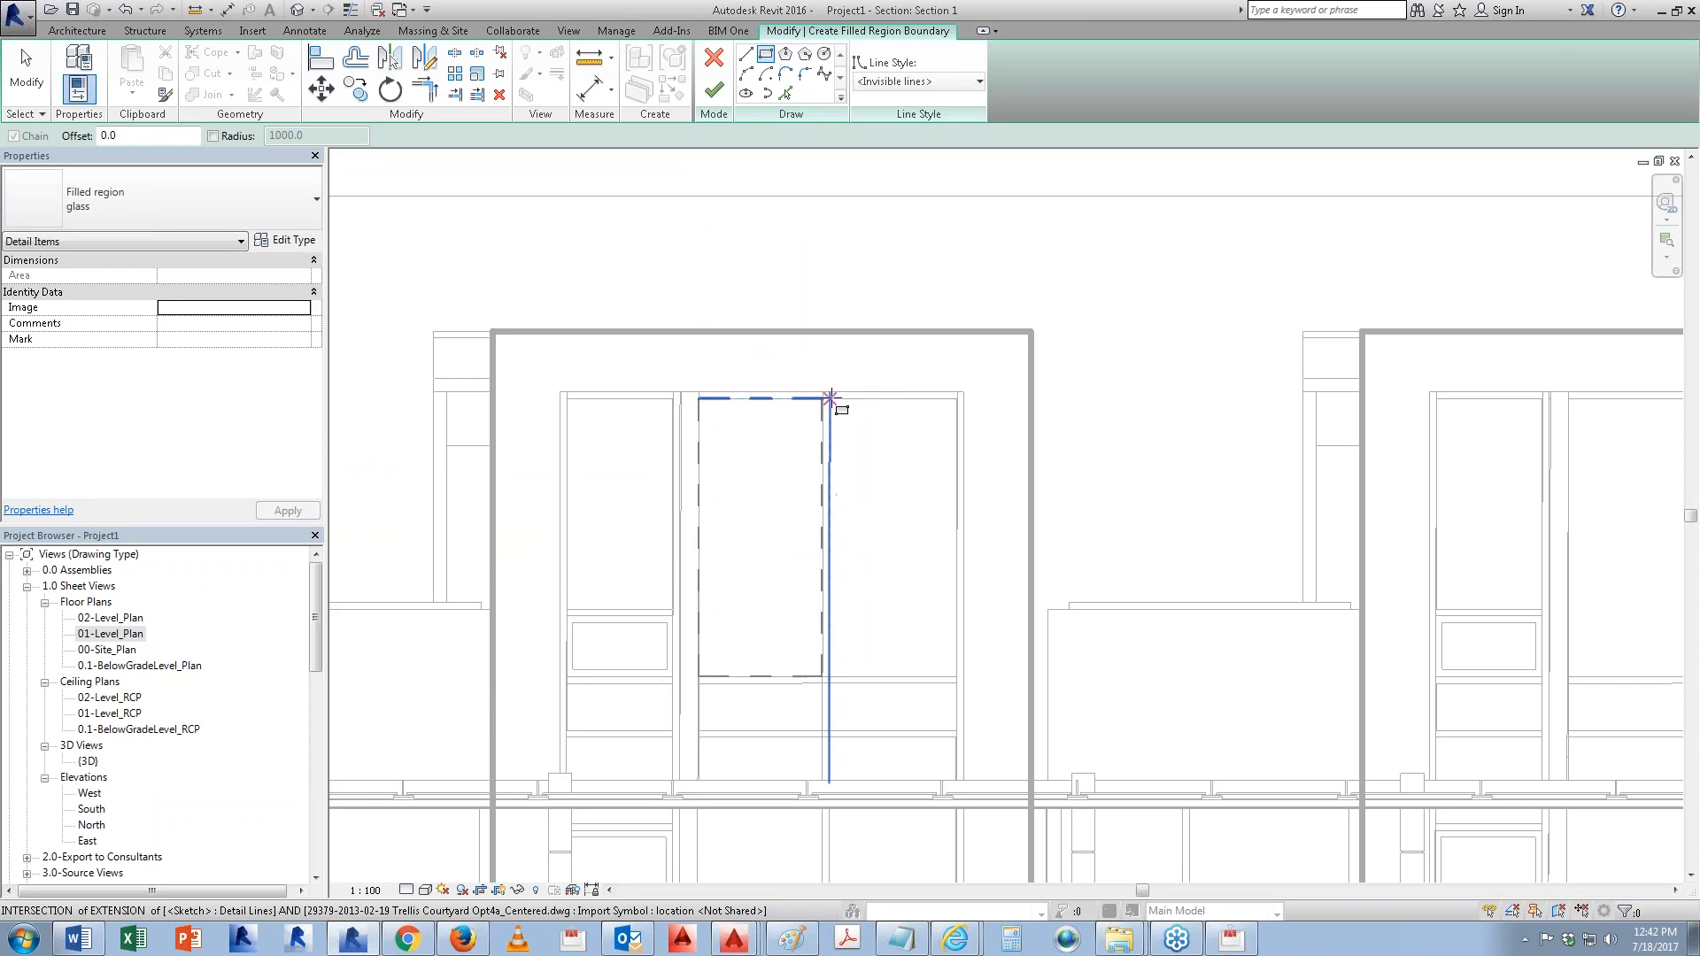
pyautogui.click(957, 676)
pyautogui.press('Escape')
pyautogui.moveTo(654, 343); pyautogui.dragTo(1129, 853)
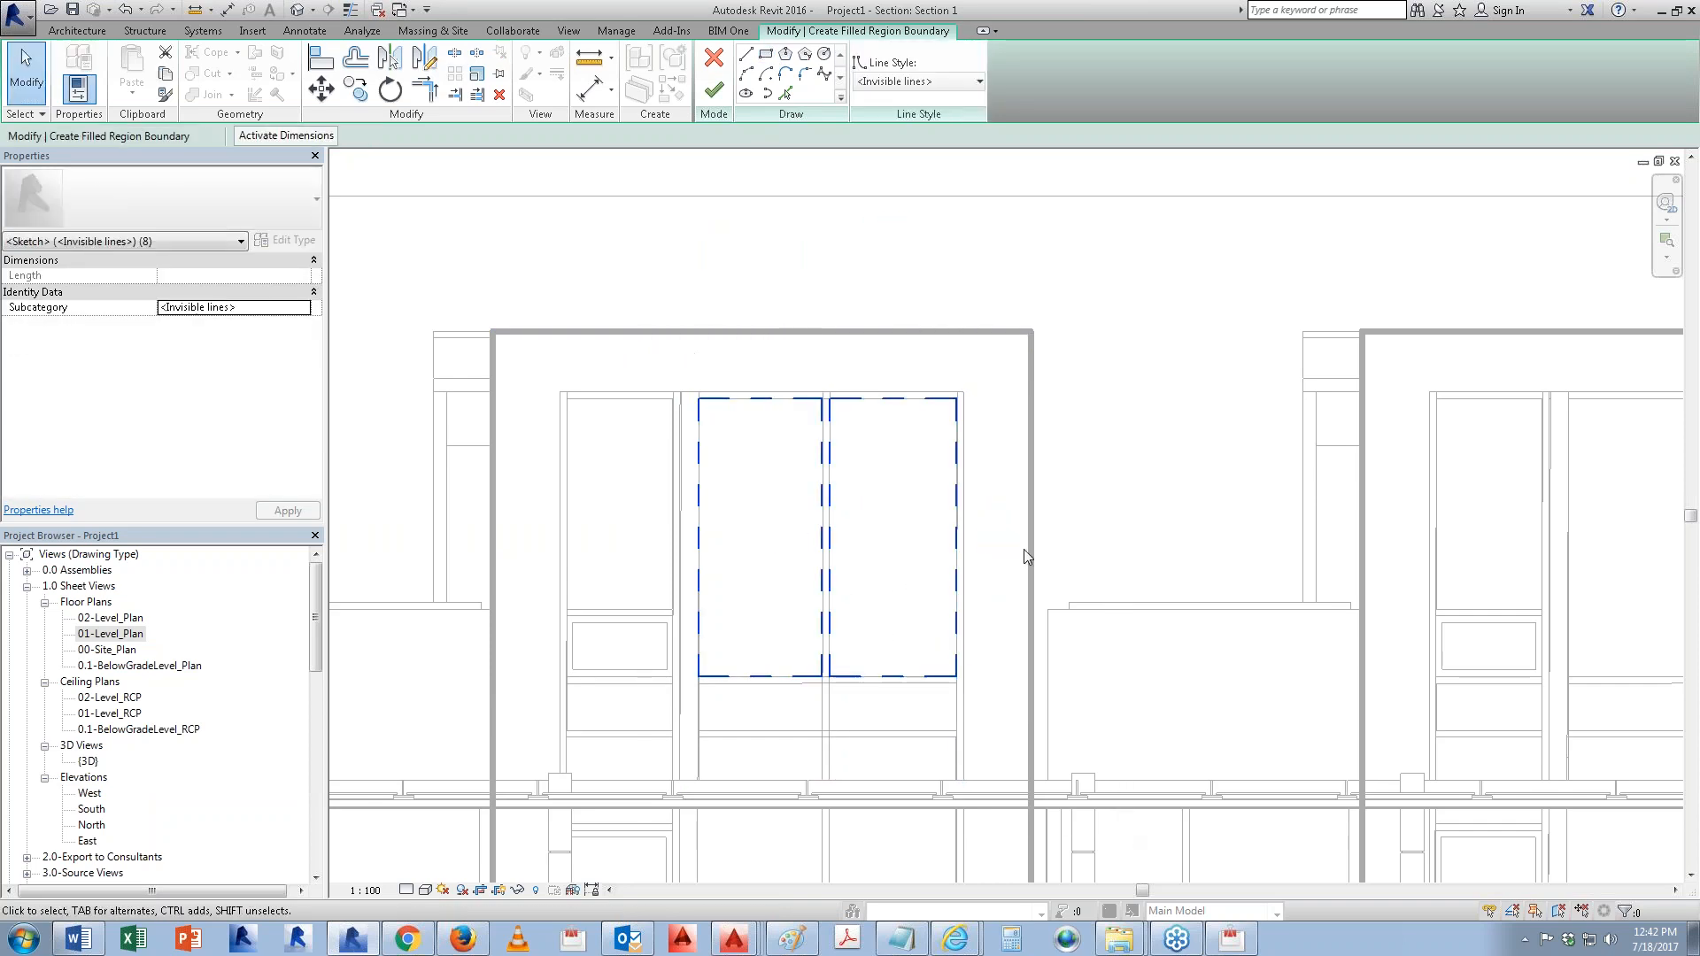
pyautogui.click(714, 91)
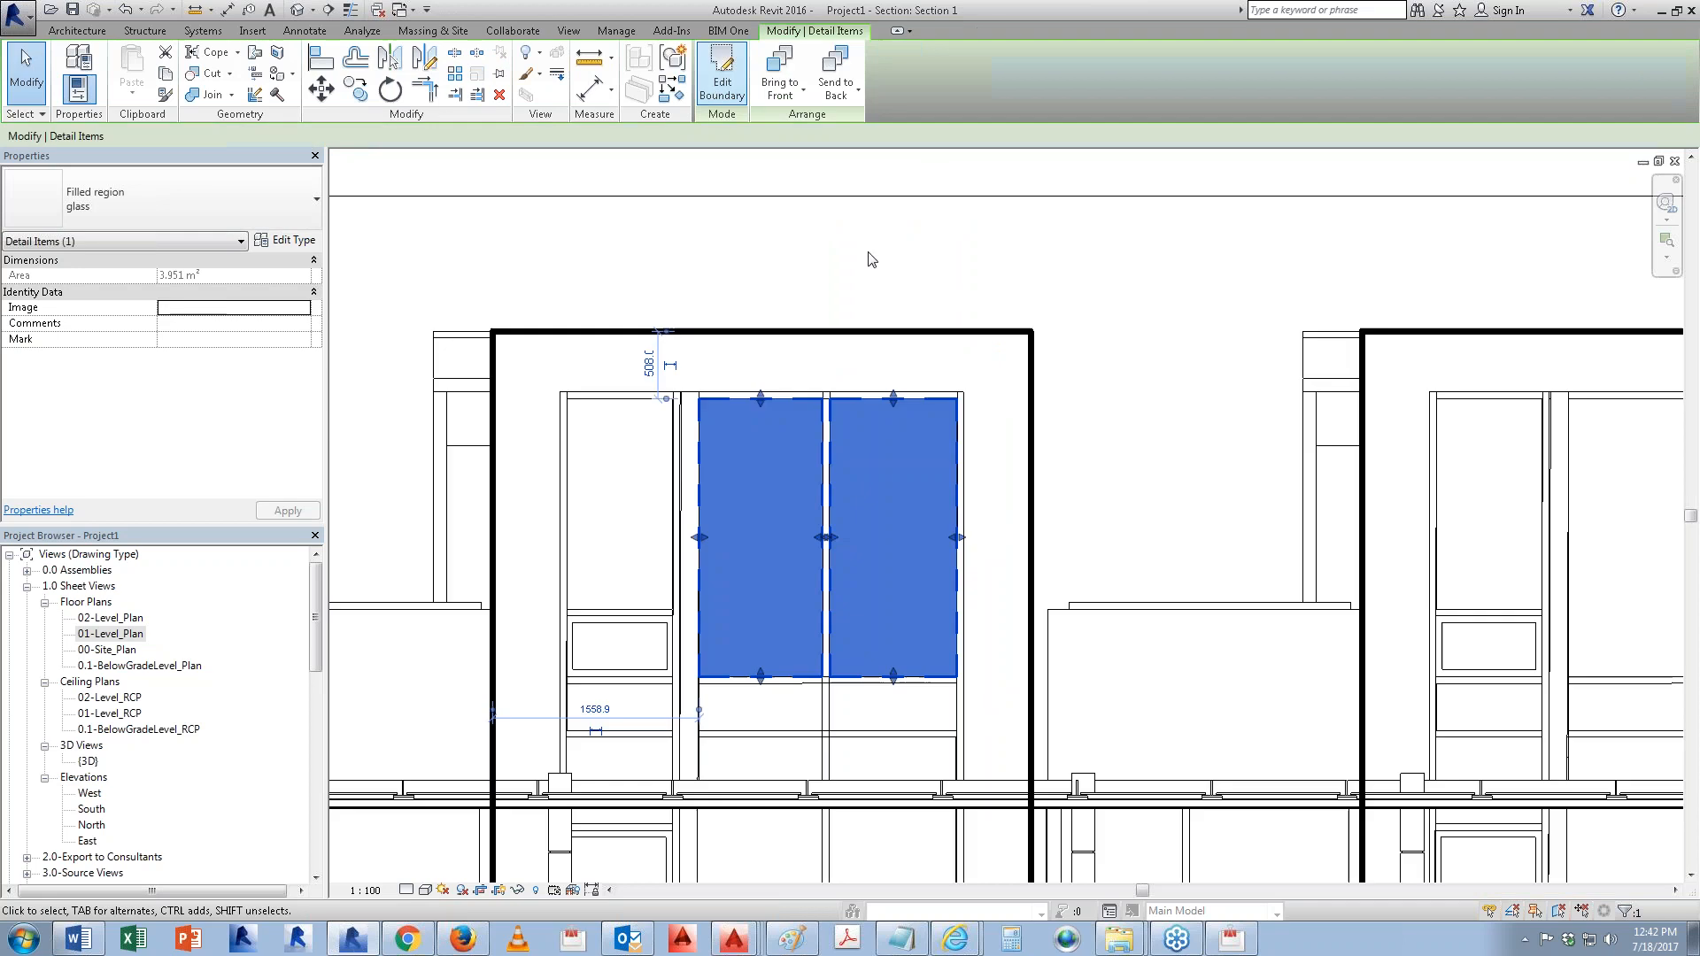
pyautogui.click(982, 377)
pyautogui.scroll(-3, 1033, 408)
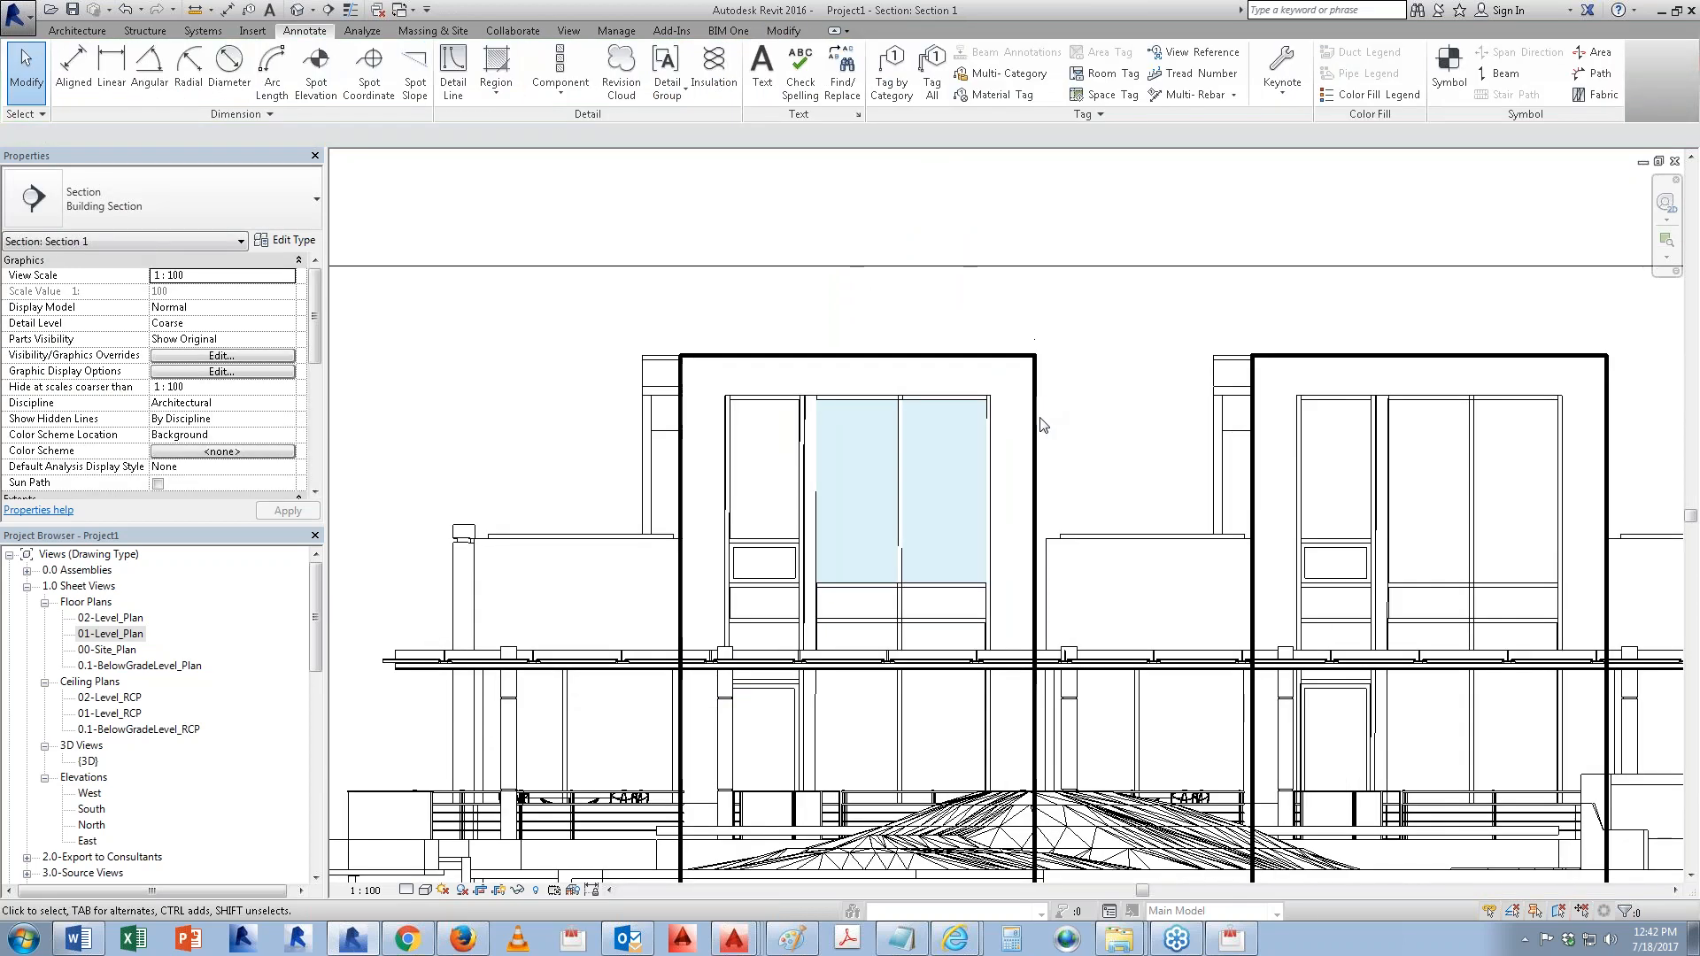
# Step: Set up a DWG export of the current section view with colours exported as Index color (255 colors)
pyautogui.click(16, 27)
pyautogui.moveTo(55, 267)
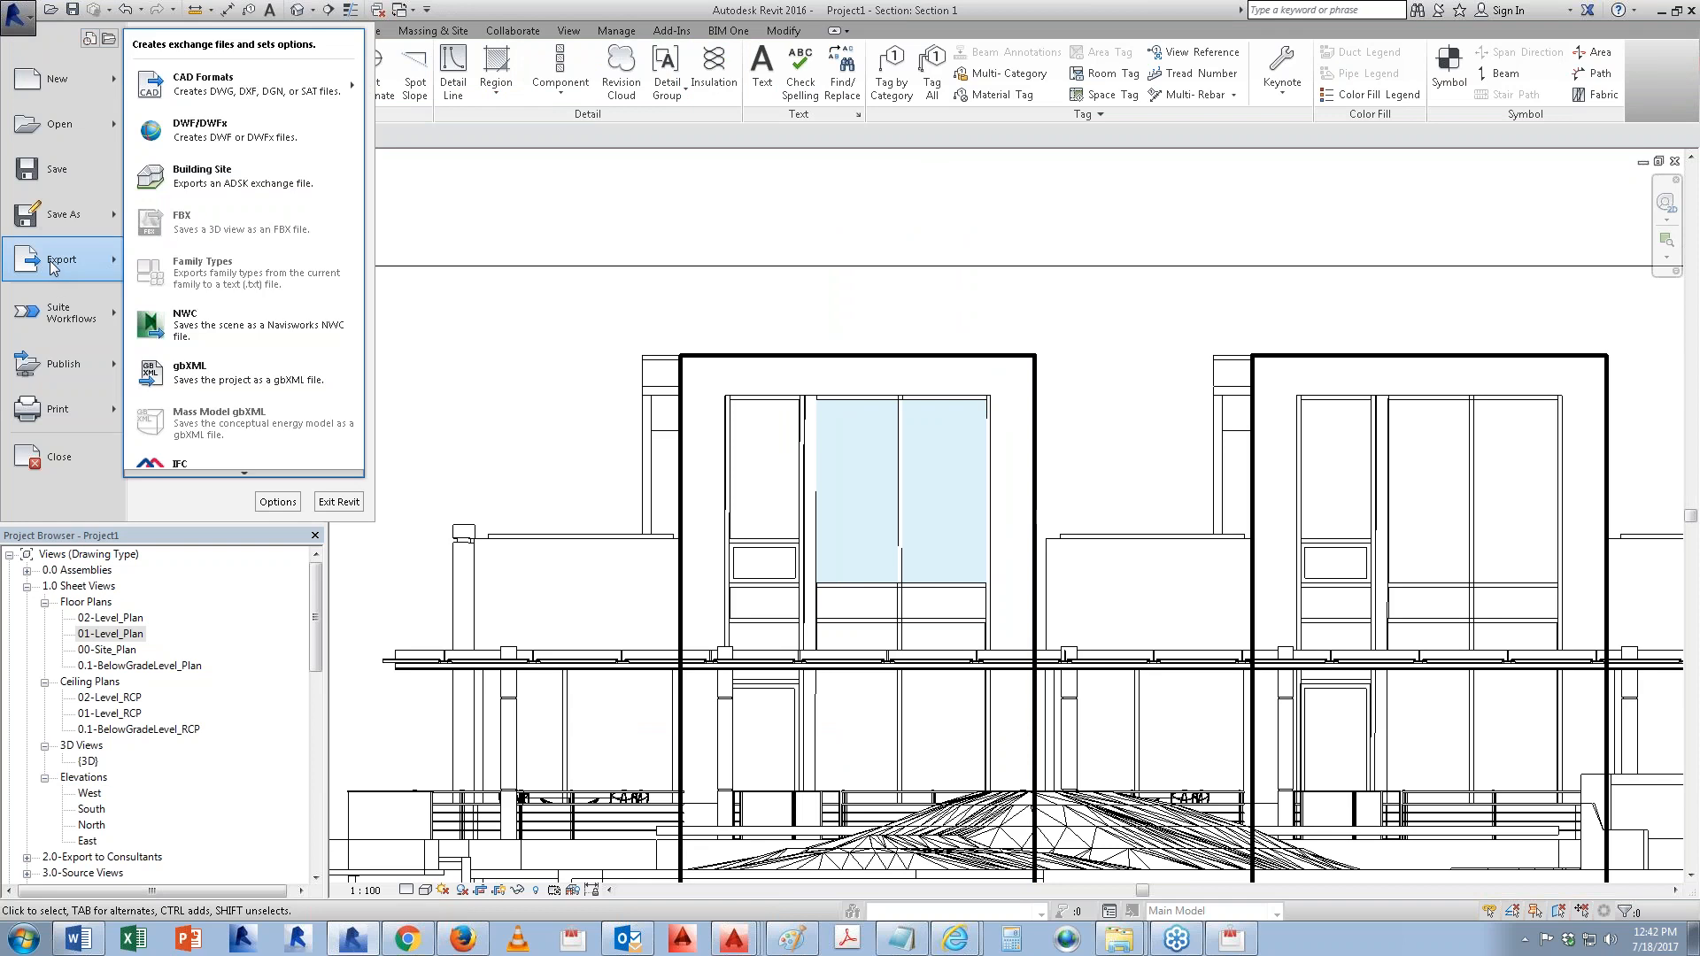
pyautogui.moveTo(252, 90)
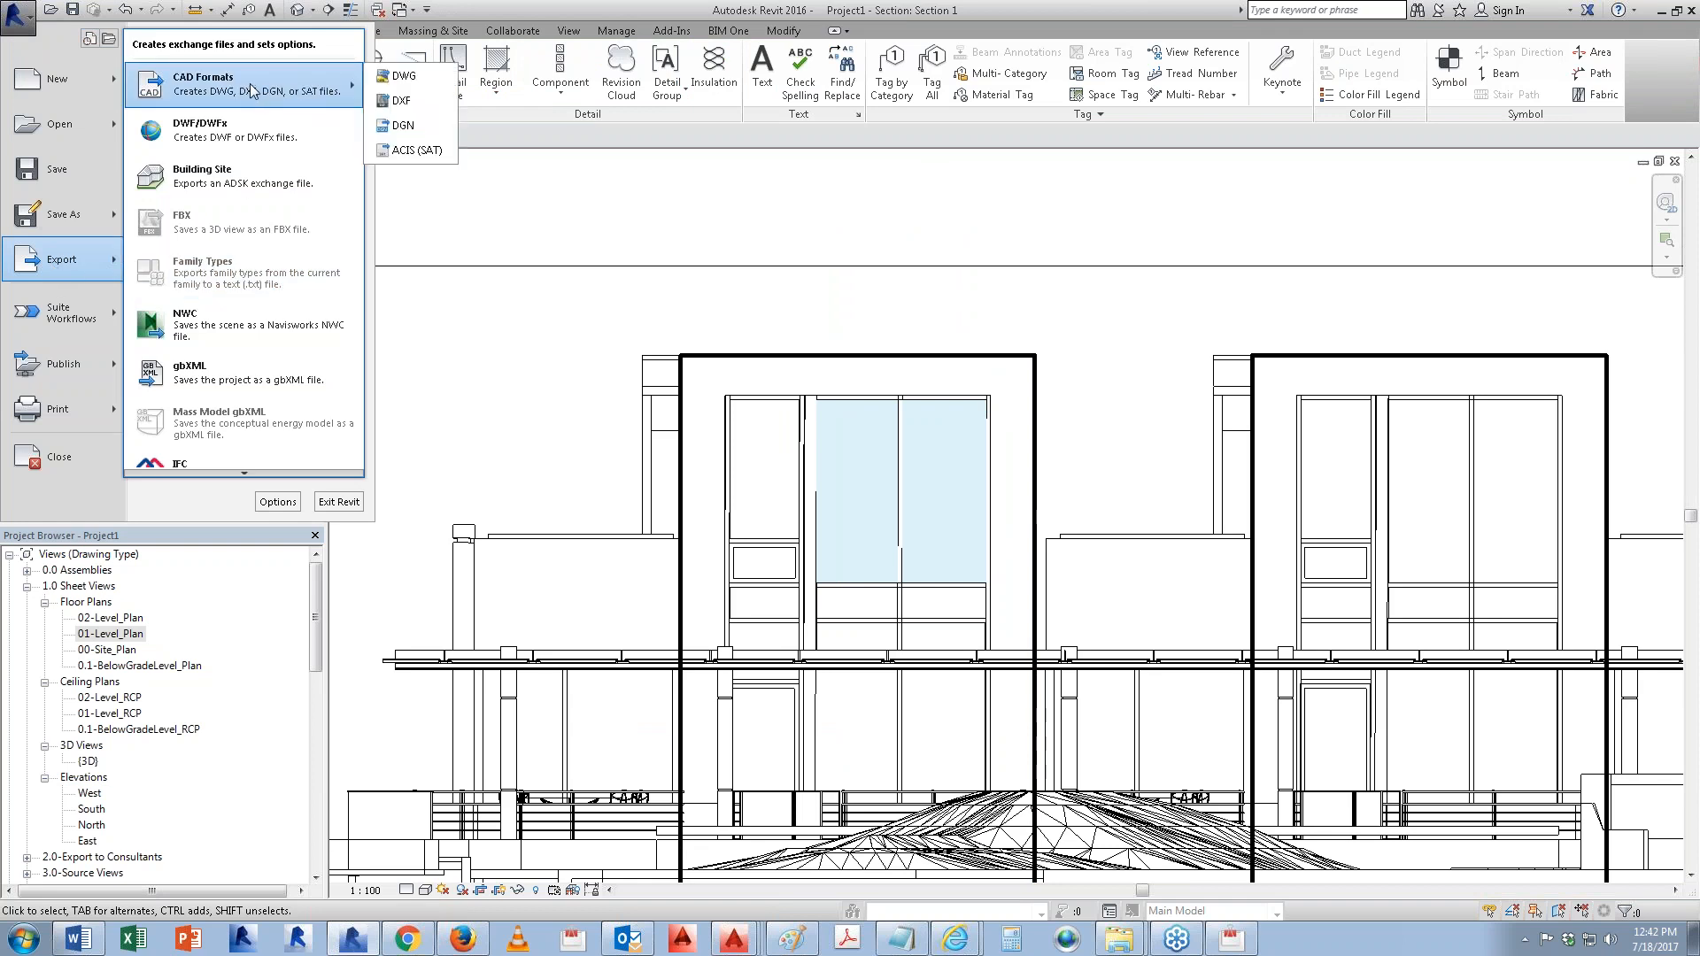
pyautogui.click(409, 76)
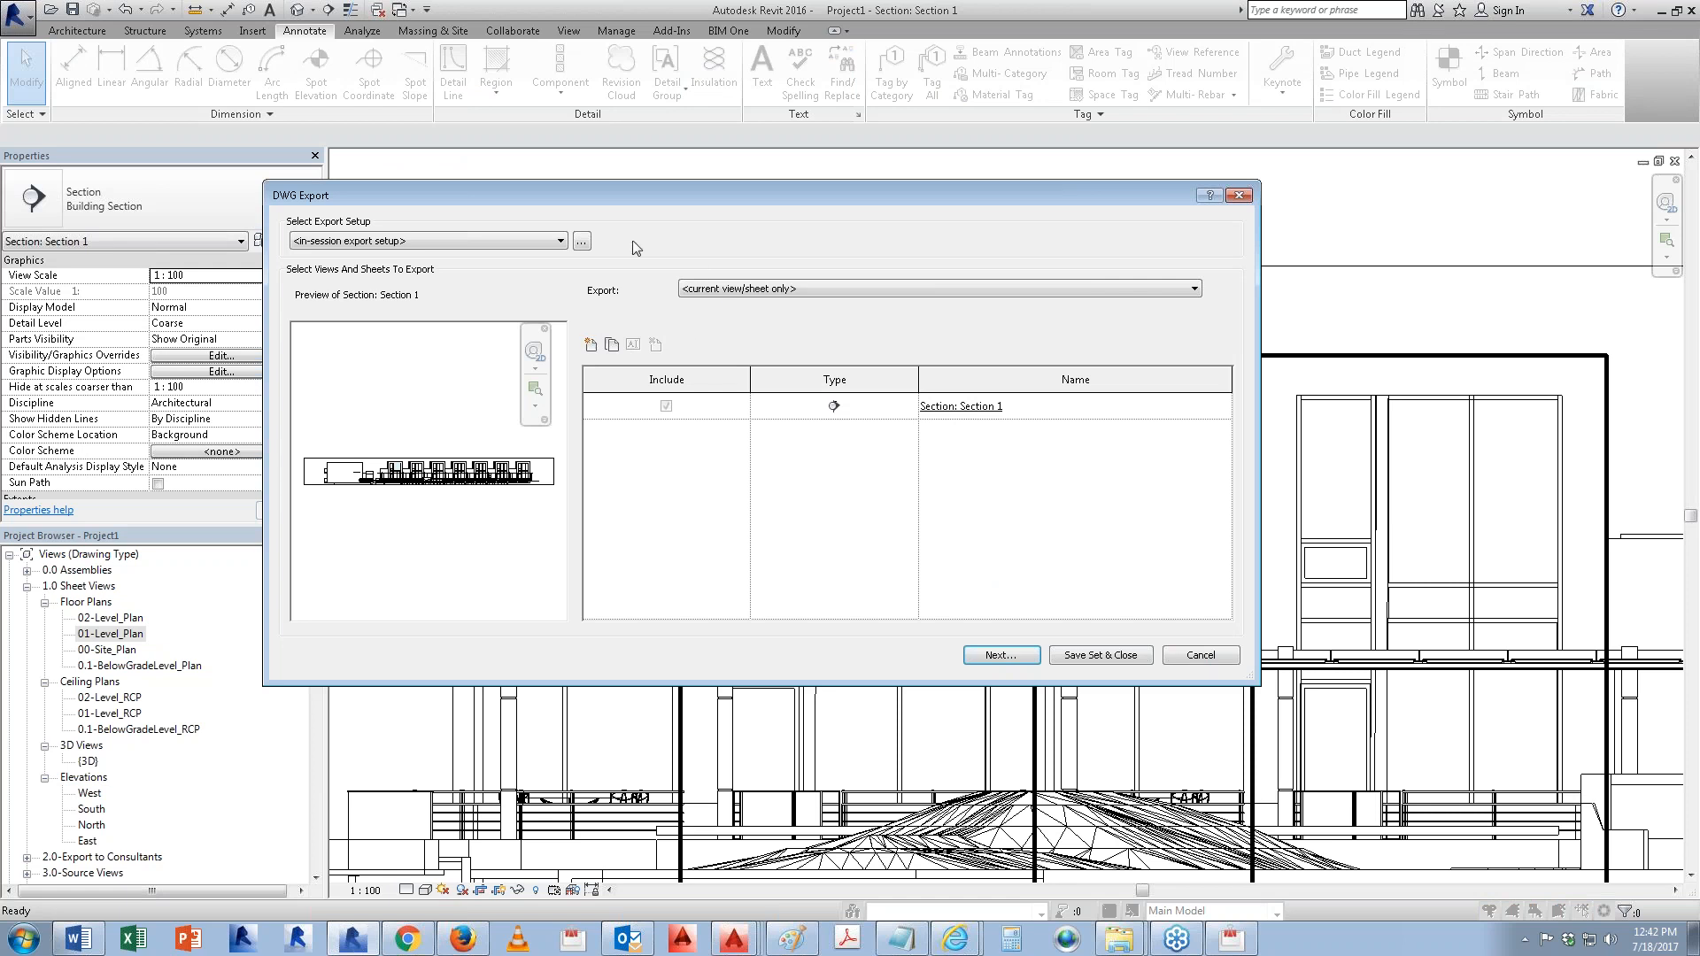
pyautogui.click(581, 242)
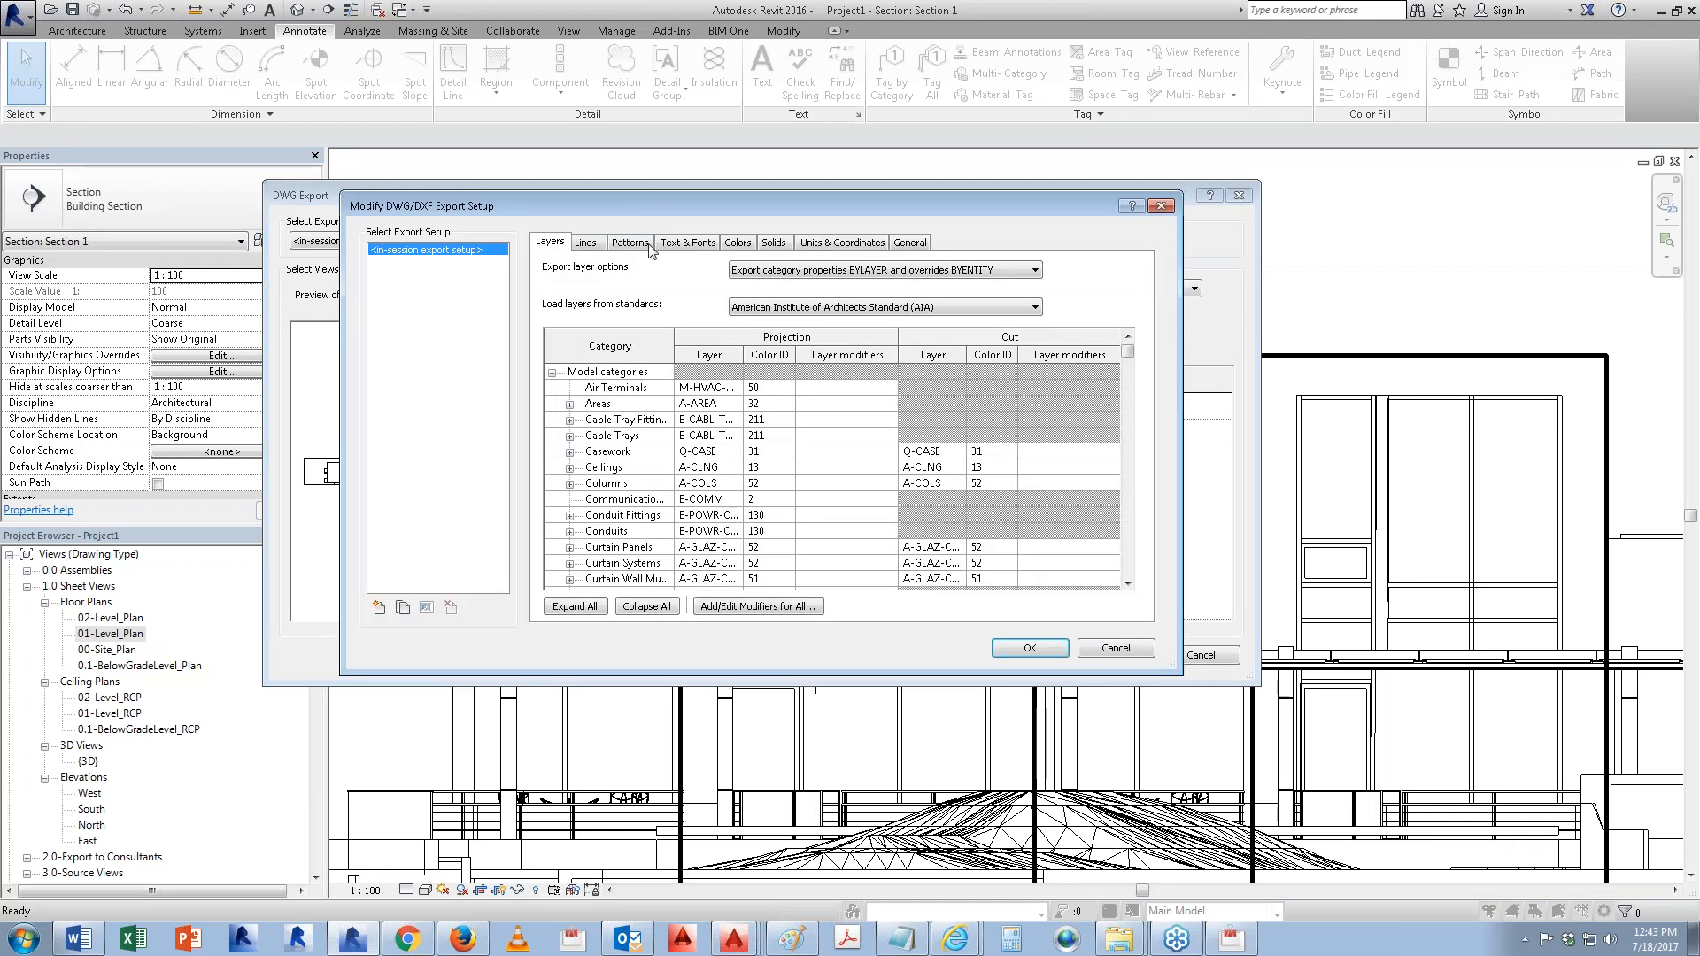
pyautogui.click(737, 243)
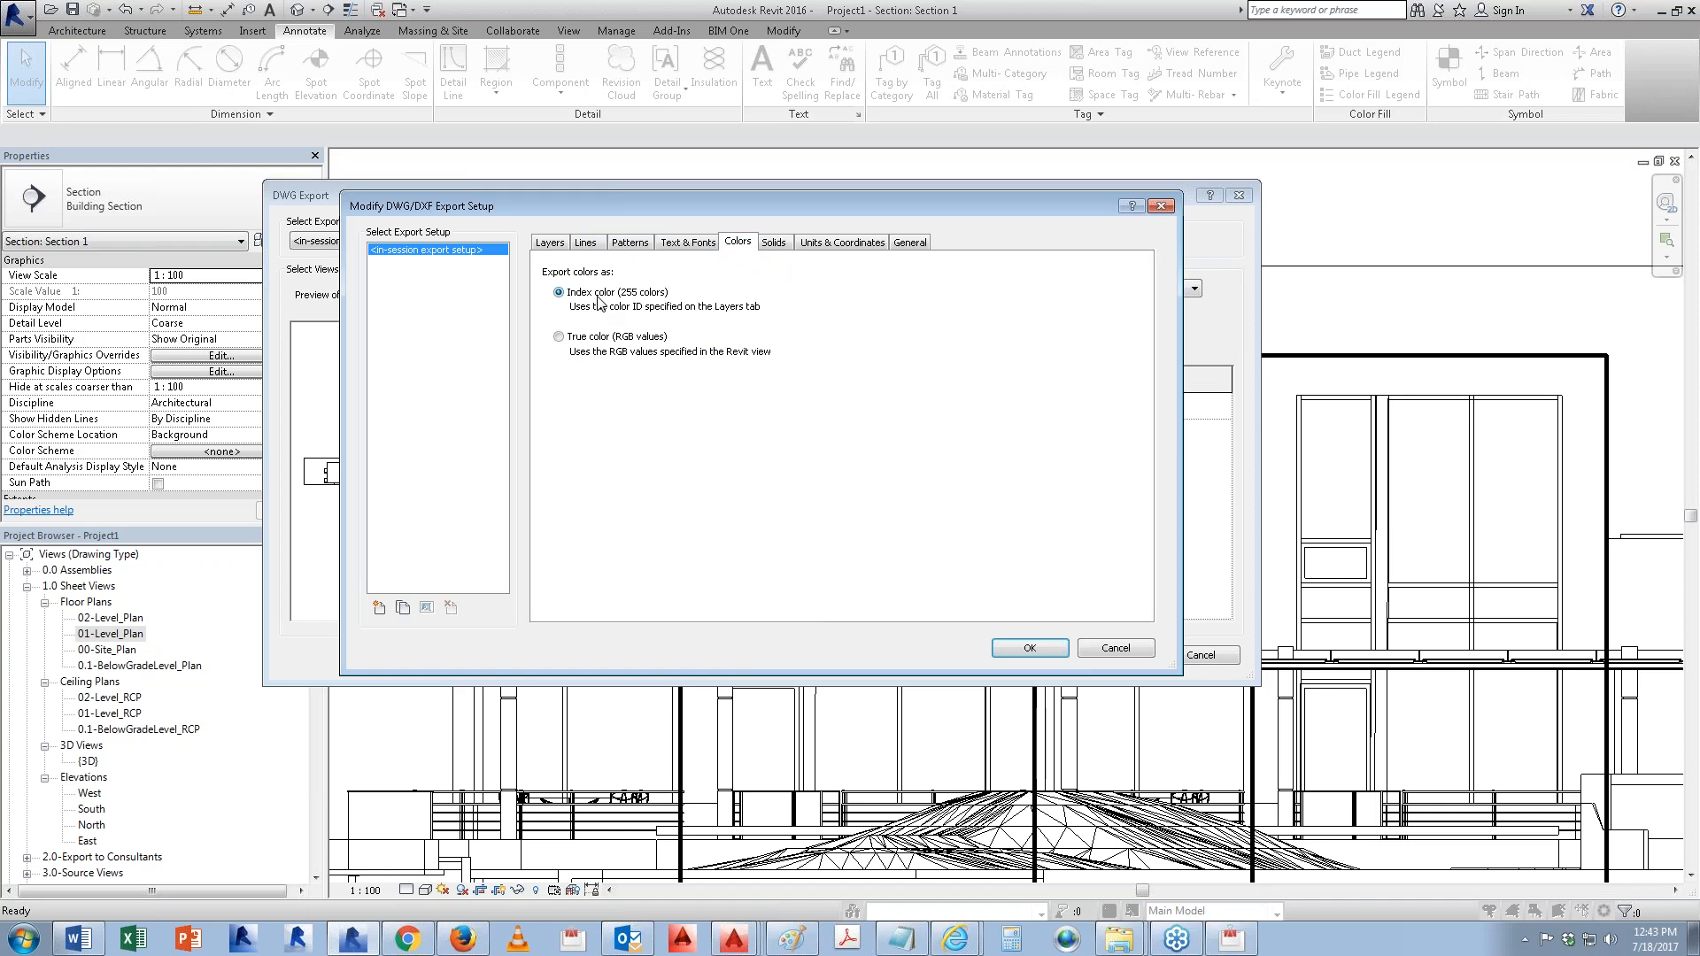
pyautogui.click(560, 338)
pyautogui.click(1026, 648)
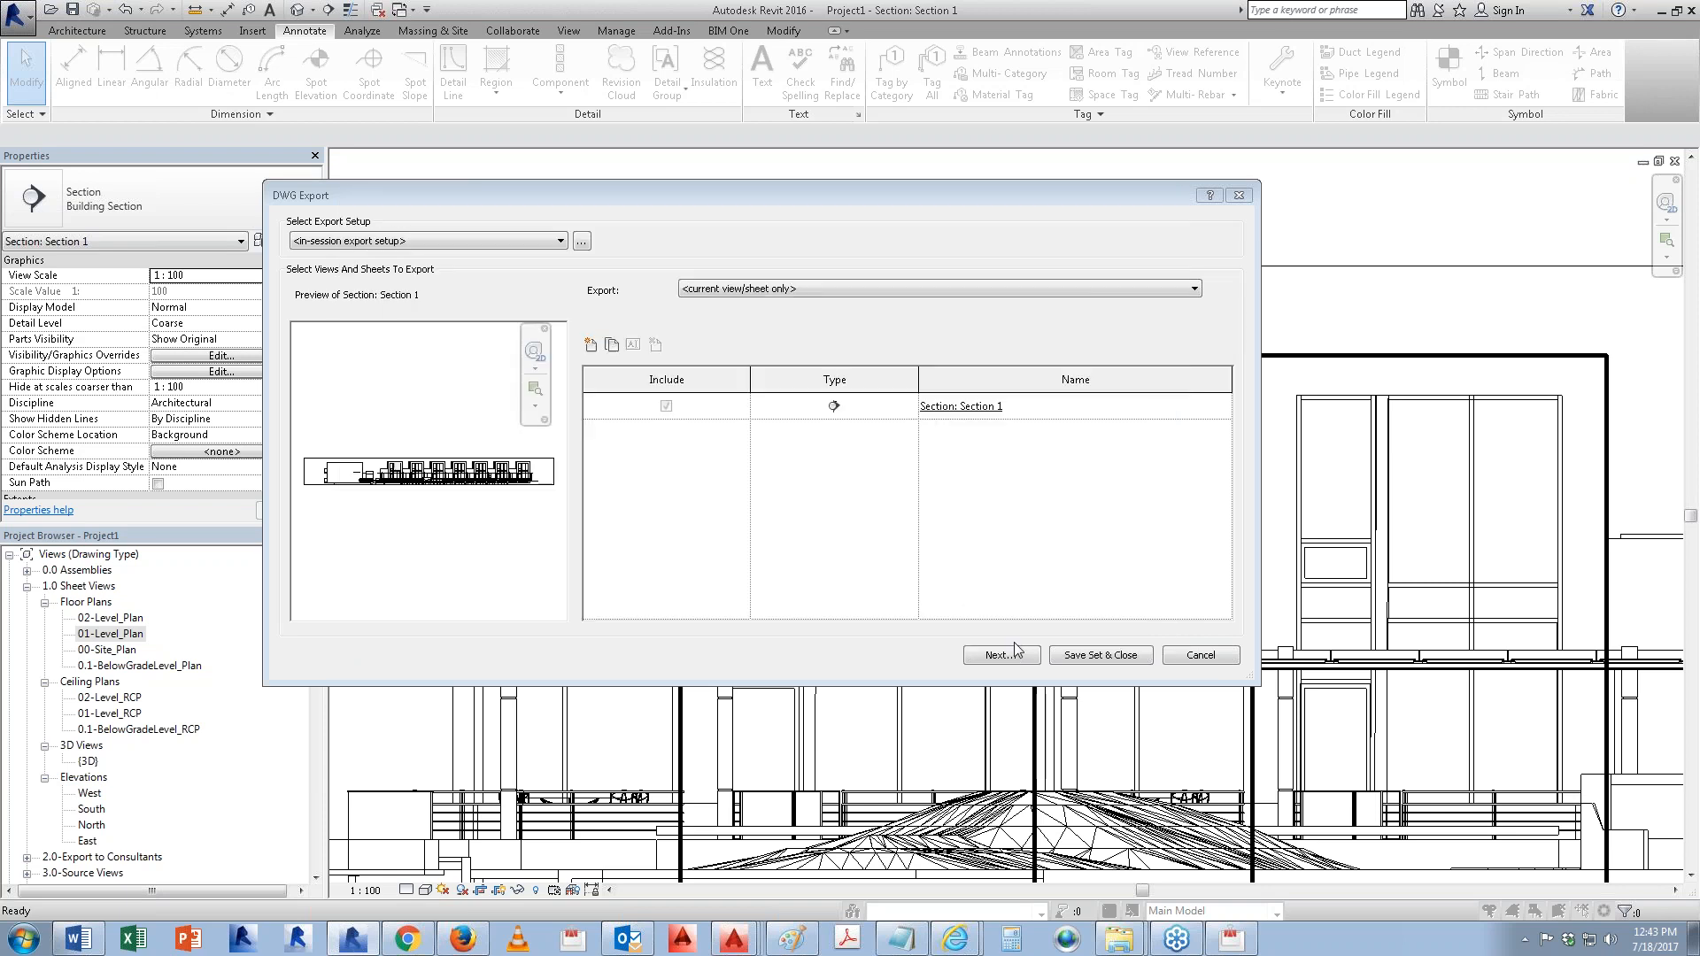
# Step: Export the section as "Project1 - Section - Section 1 (index)" without views and links as external references
pyautogui.click(1006, 659)
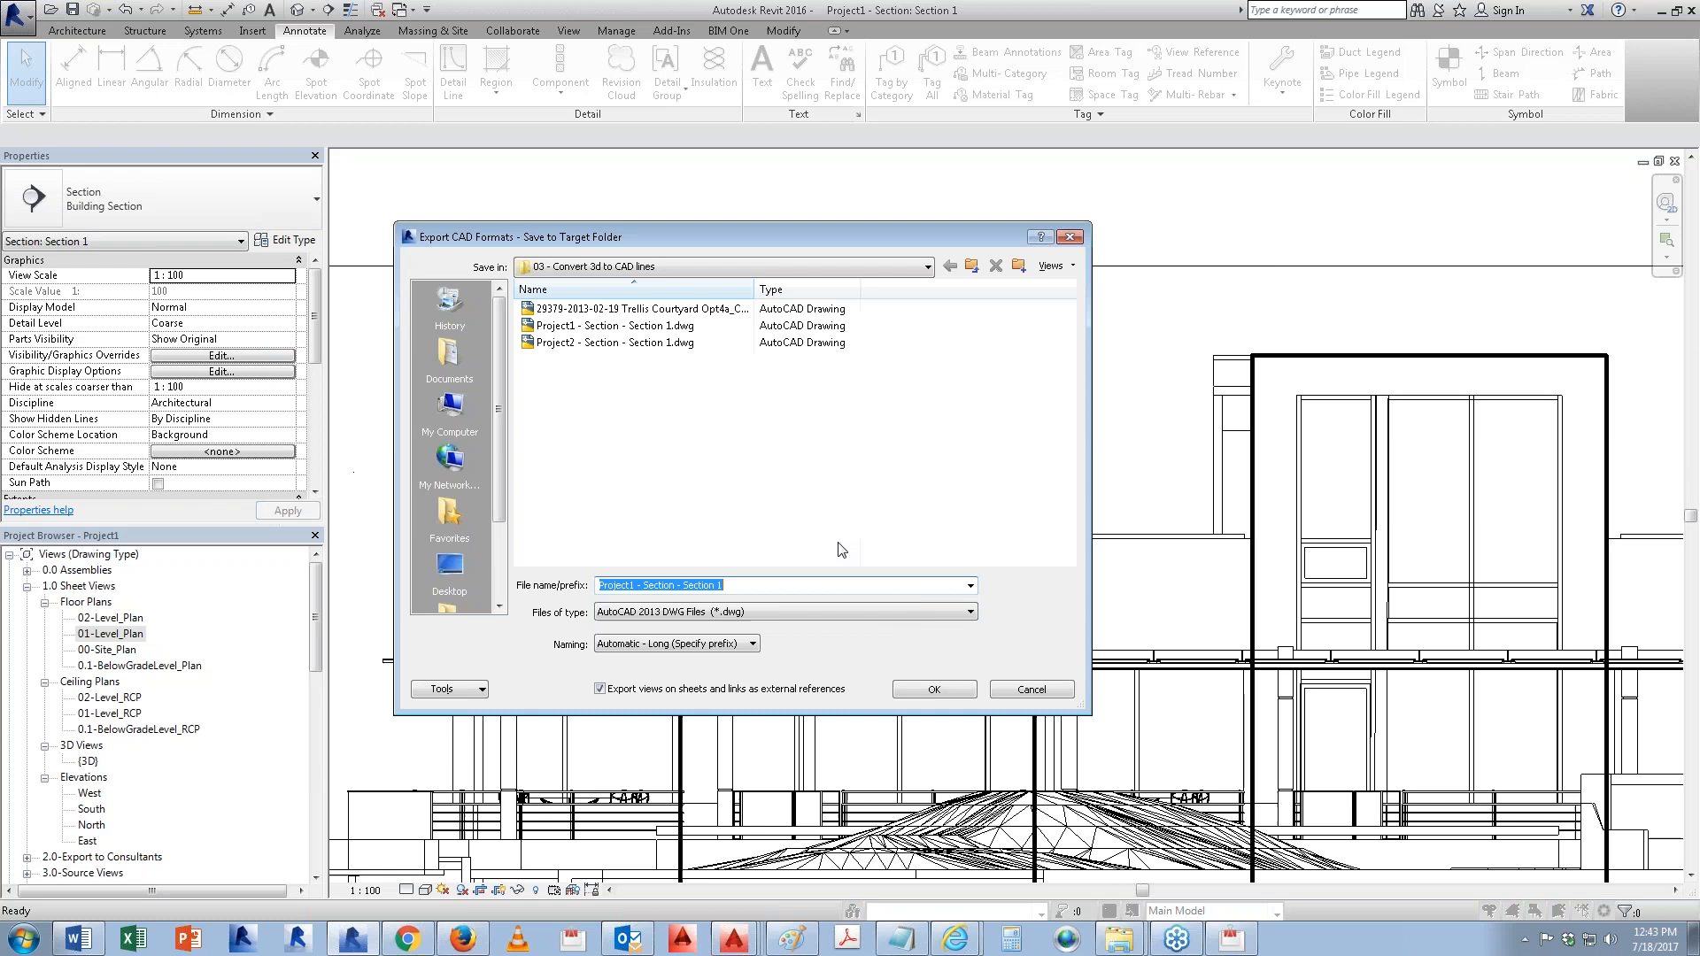
pyautogui.click(600, 689)
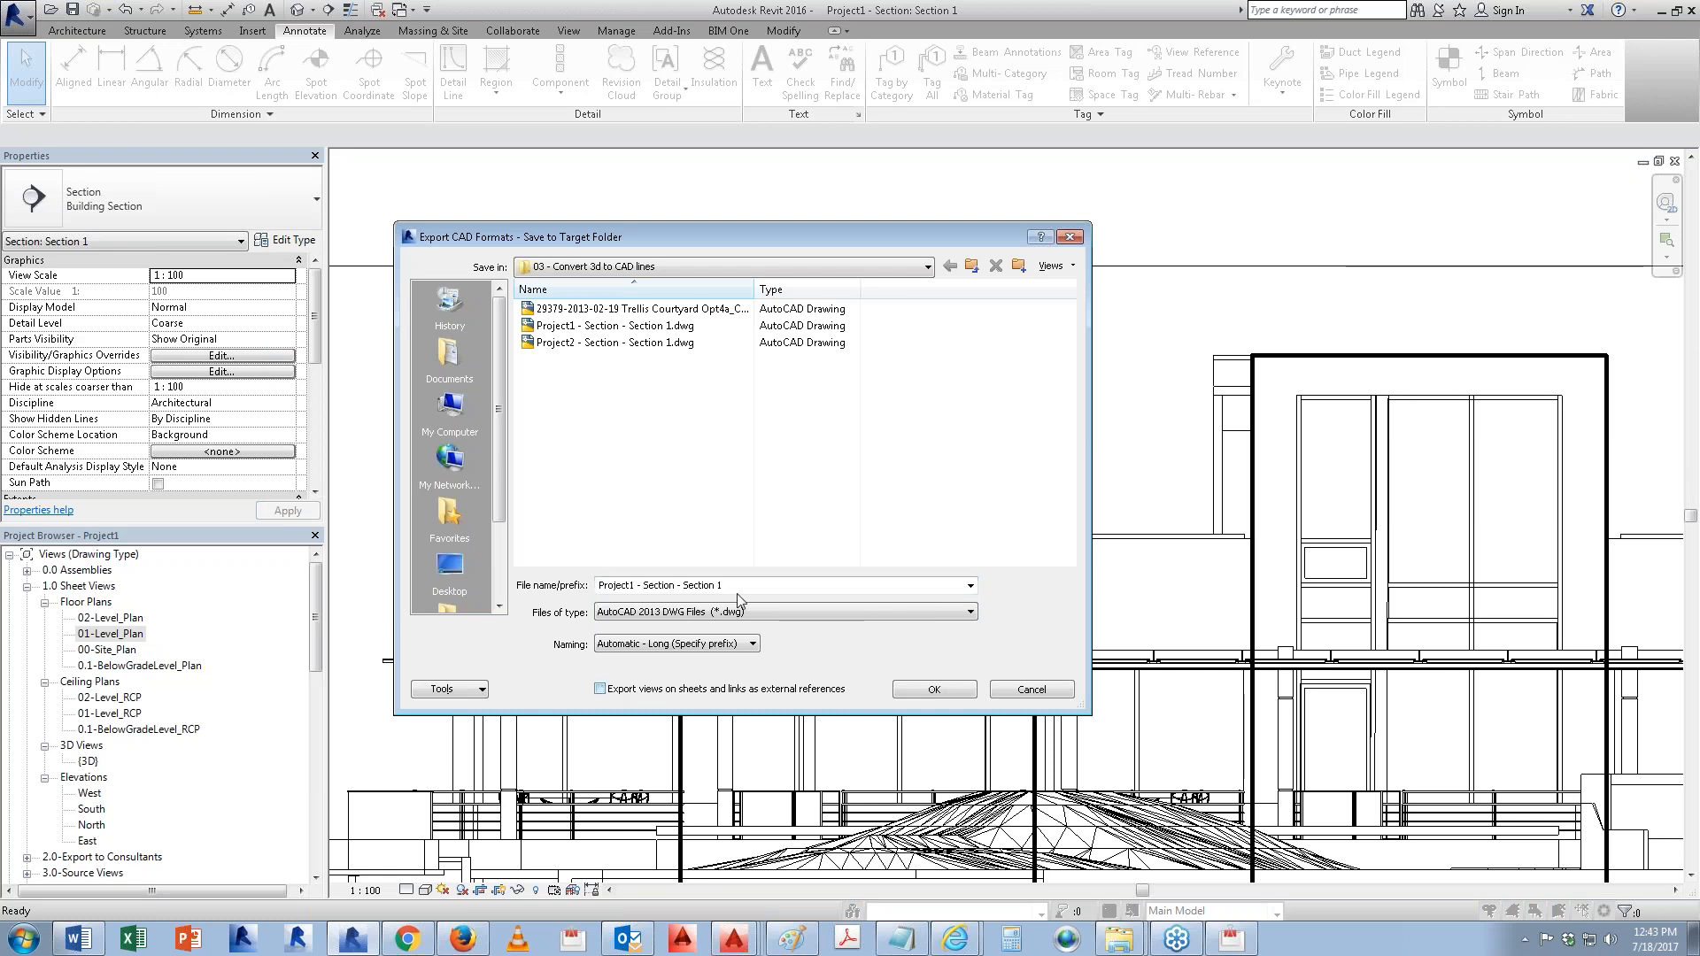
pyautogui.click(747, 587)
pyautogui.write('(')
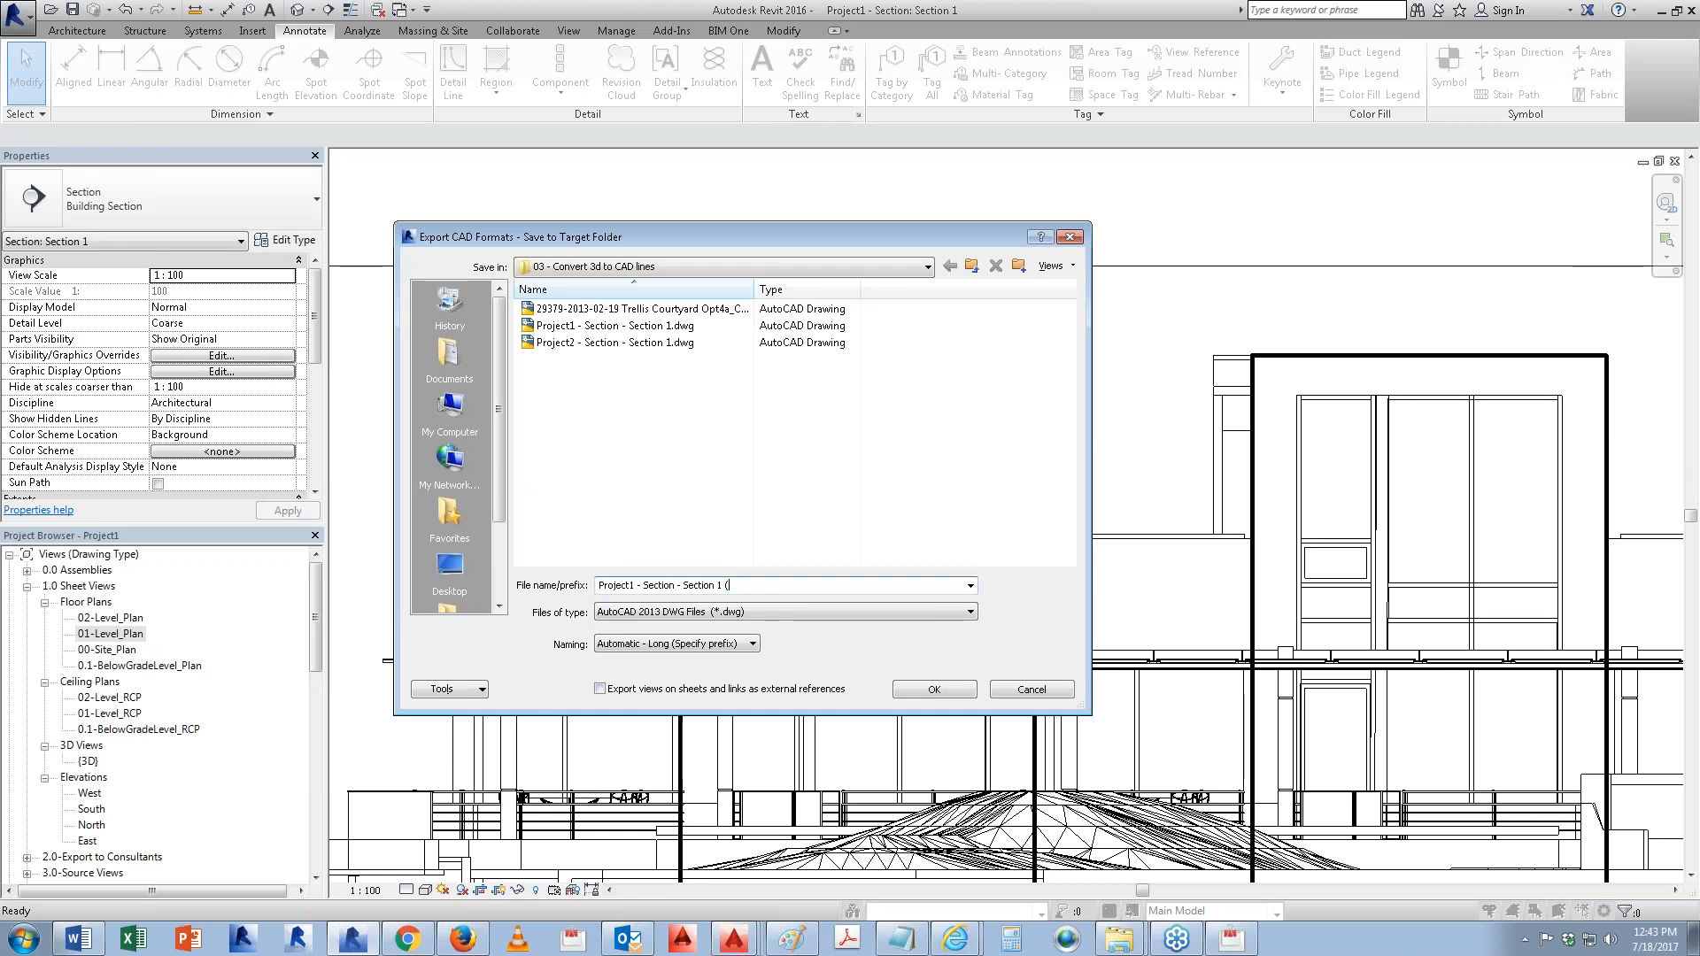
pyautogui.write('index')
pyautogui.press('Return')
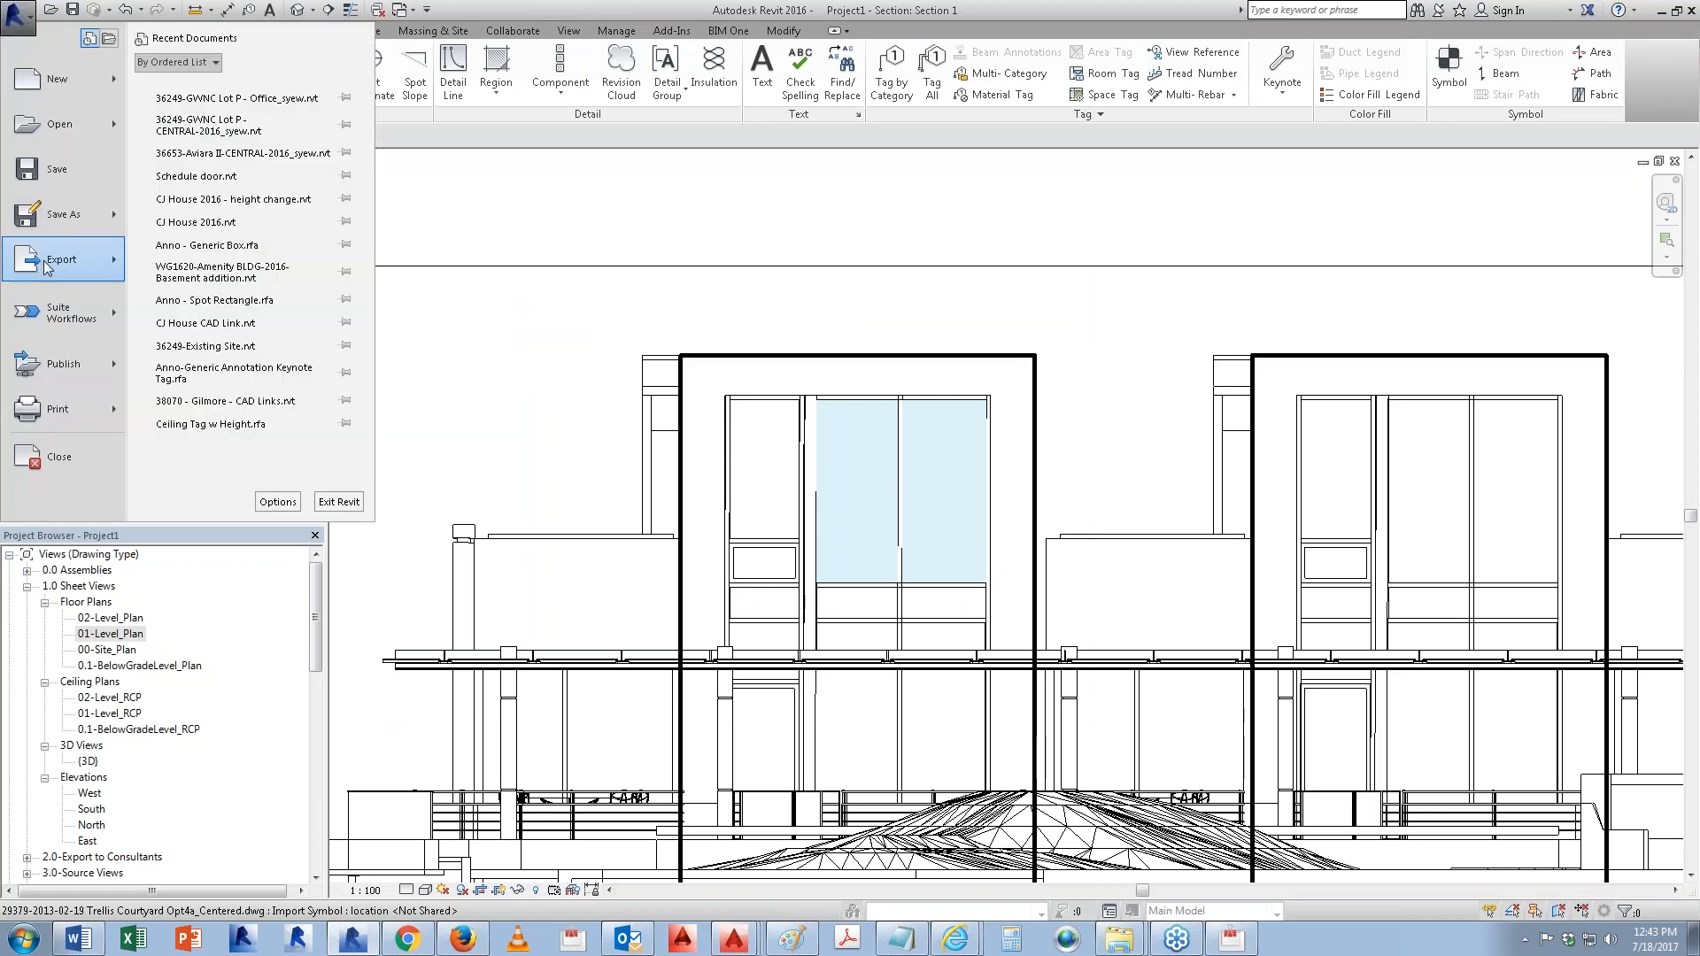
# Step: Set up another DWG export of the section view with colours exported as True color (RGB values)
pyautogui.moveTo(49, 267)
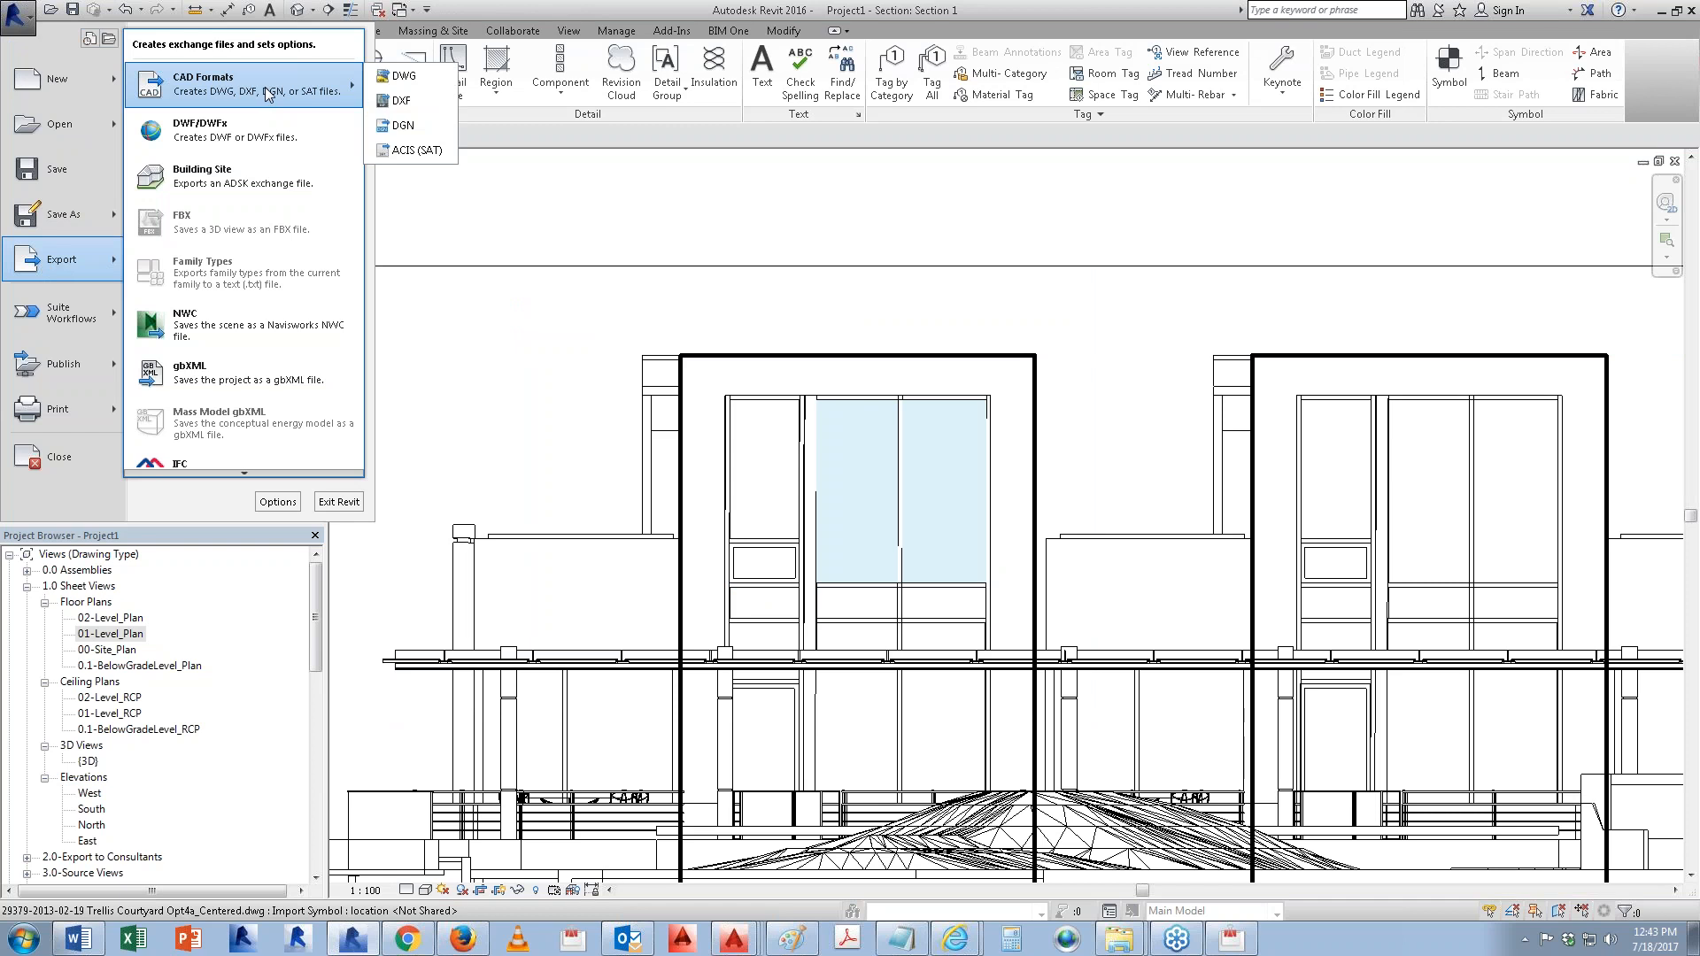
pyautogui.click(395, 71)
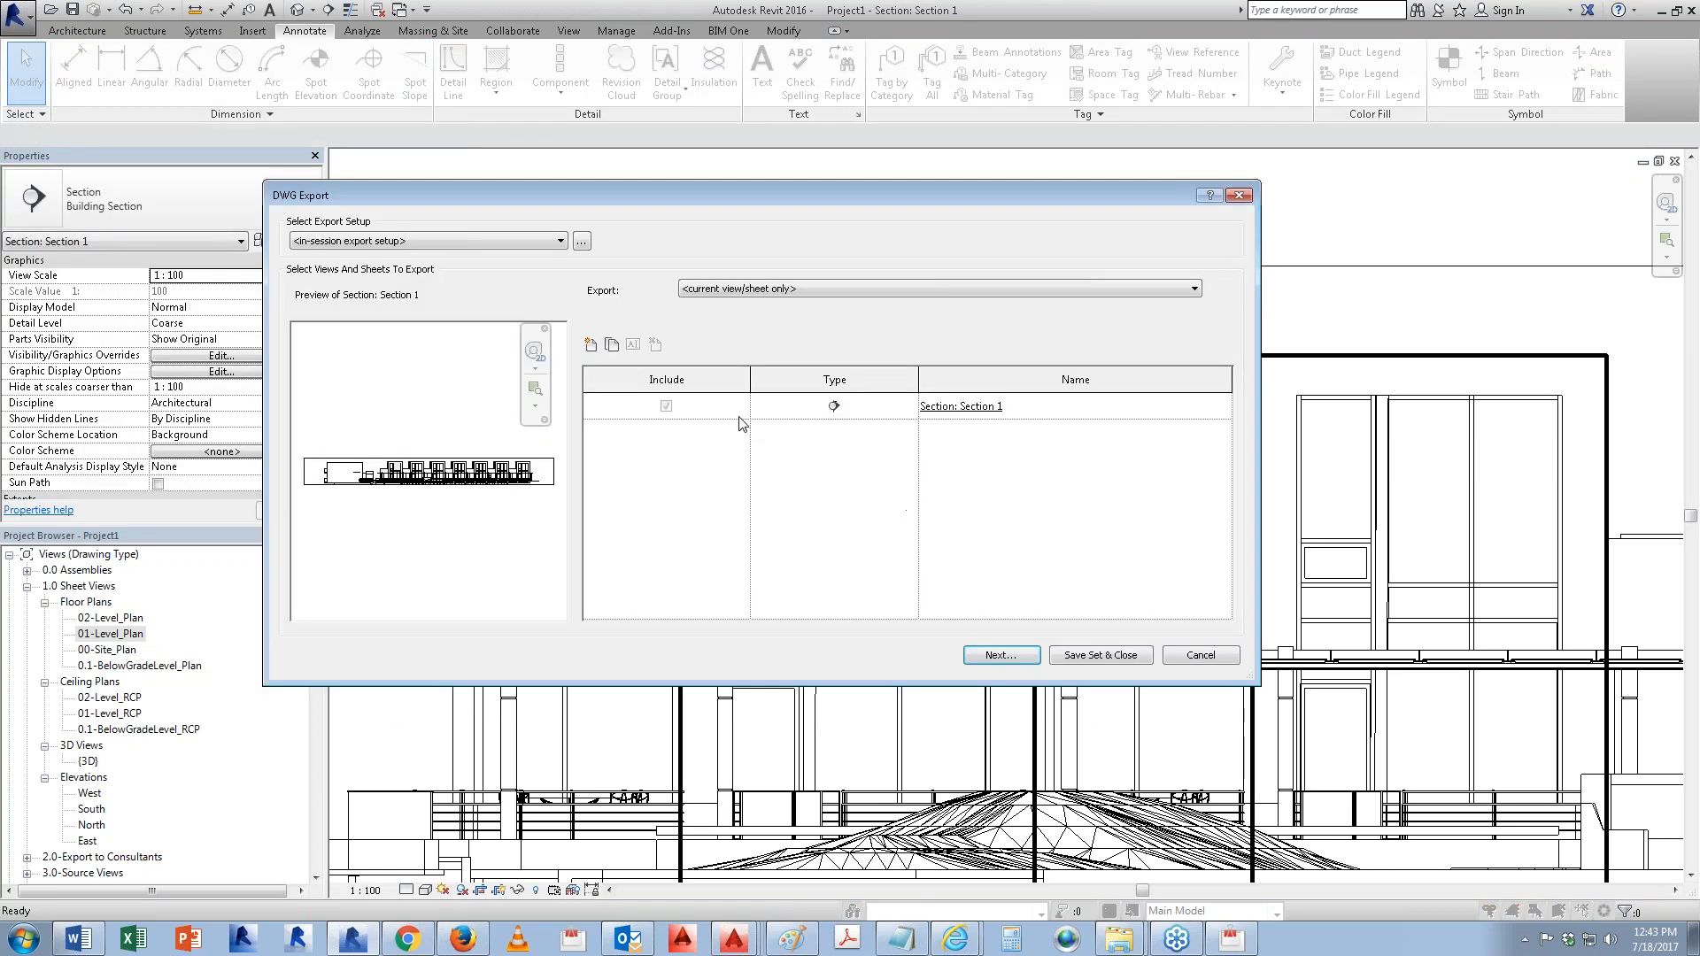
pyautogui.click(581, 241)
pyautogui.click(736, 242)
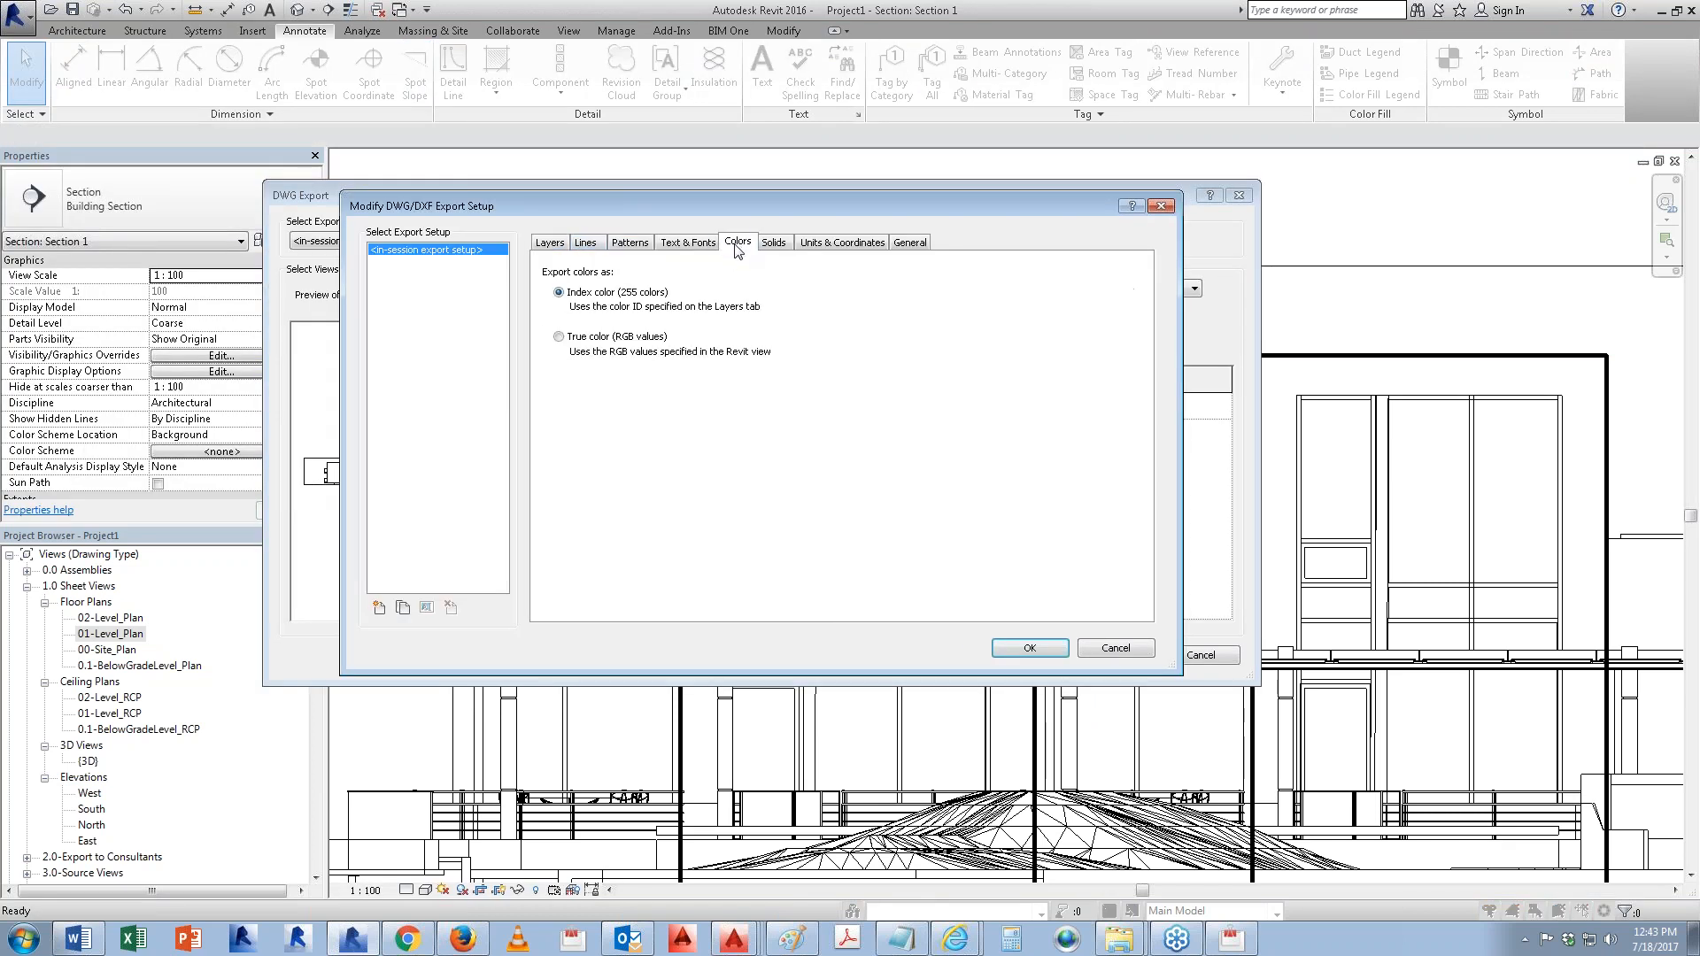
pyautogui.click(559, 336)
pyautogui.click(1040, 651)
# Step: Export the section as "Project1 - Section - Section 1 (true color)" without views and links as external references
pyautogui.click(1016, 654)
pyautogui.click(736, 581)
pyautogui.click(600, 688)
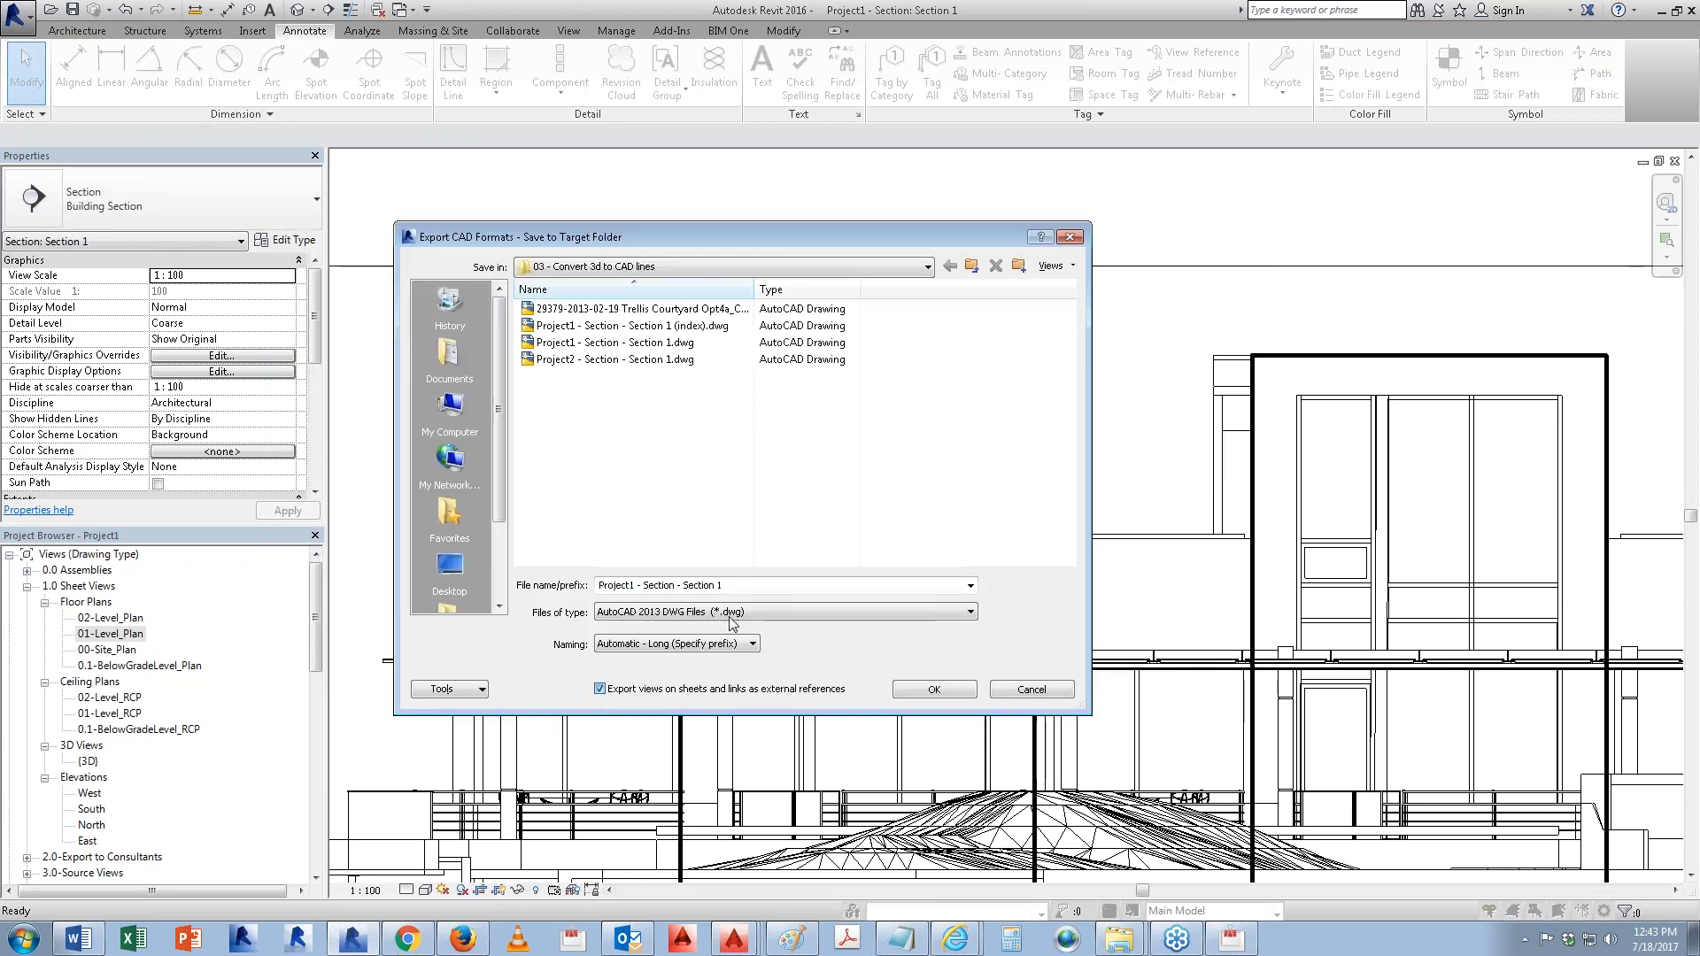
pyautogui.click(768, 584)
pyautogui.click(769, 584)
pyautogui.write('(true colo')
pyautogui.press('Return')
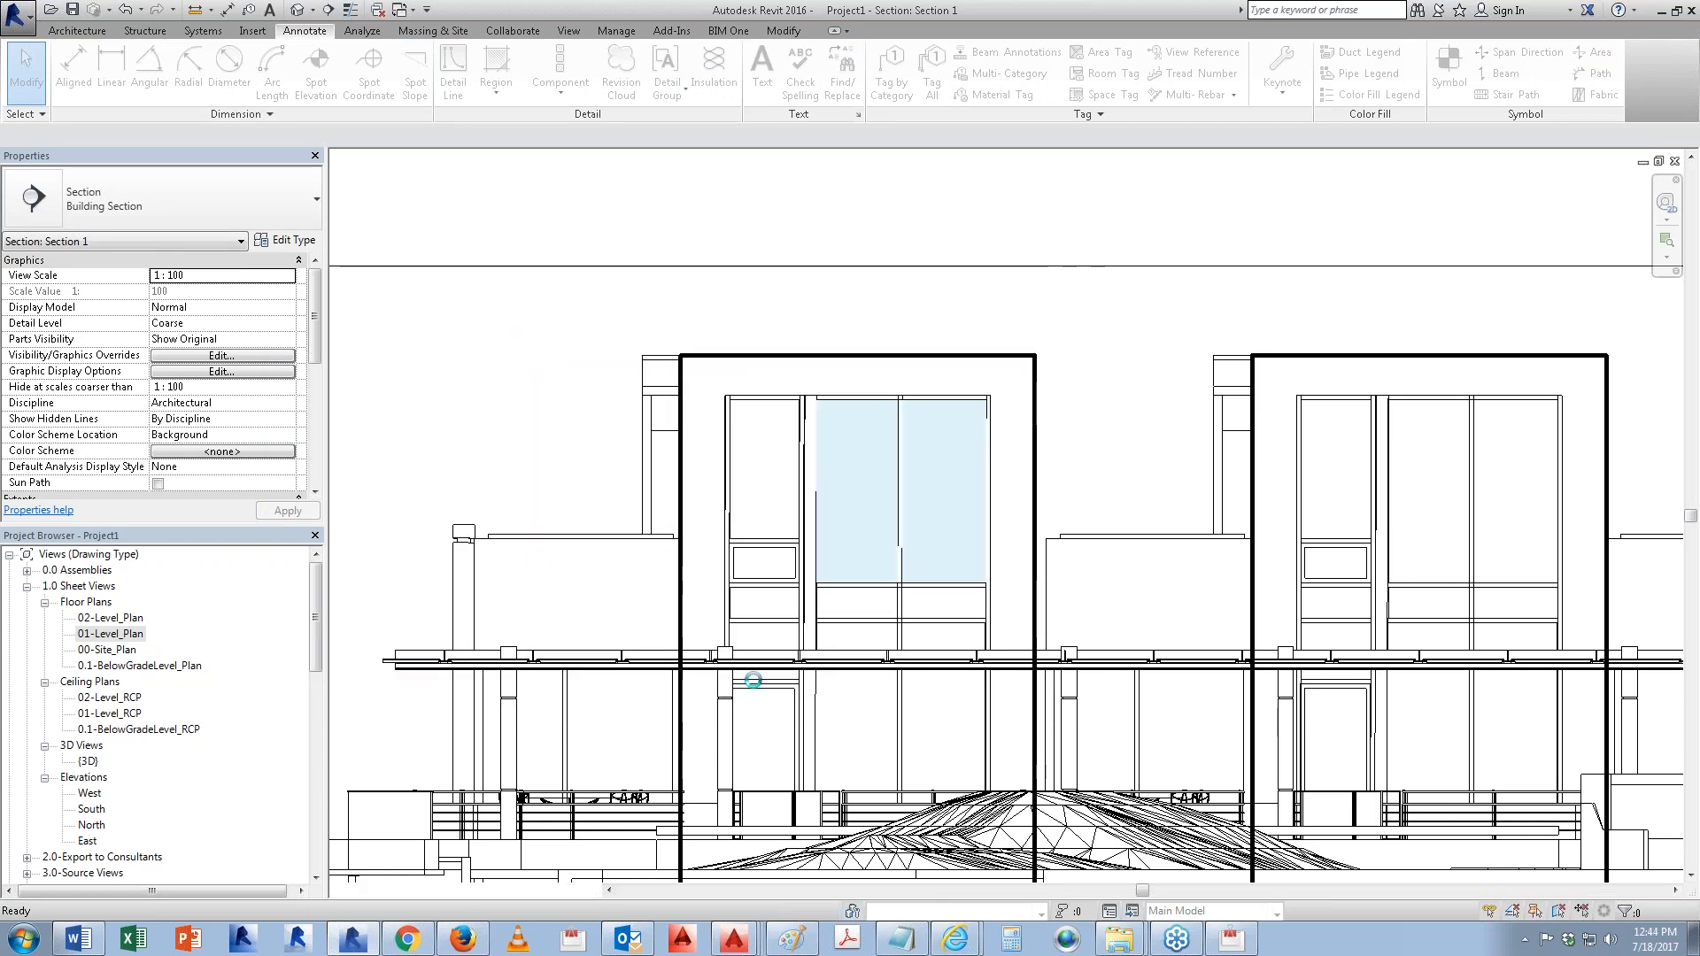
# Step: Open the "03 - Convert 3d to CAD lines" folder and select the exported "Project1 - Section - Section 1 (index).dwg"
pyautogui.moveTo(1118, 949)
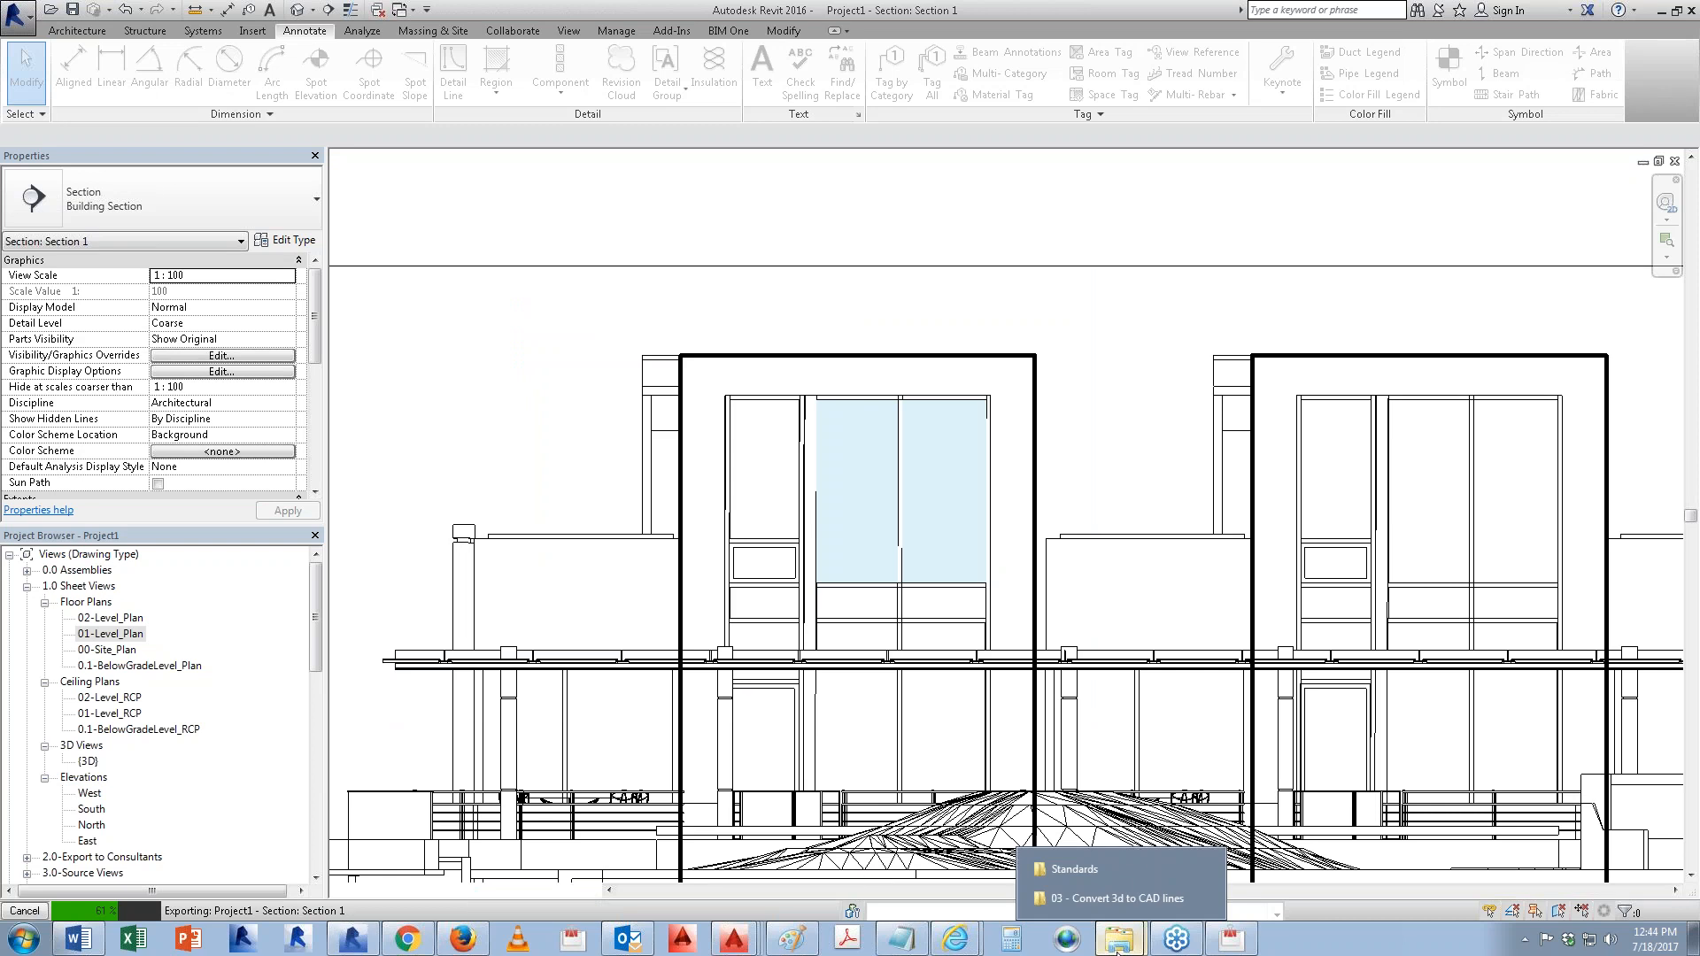
pyautogui.click(1104, 899)
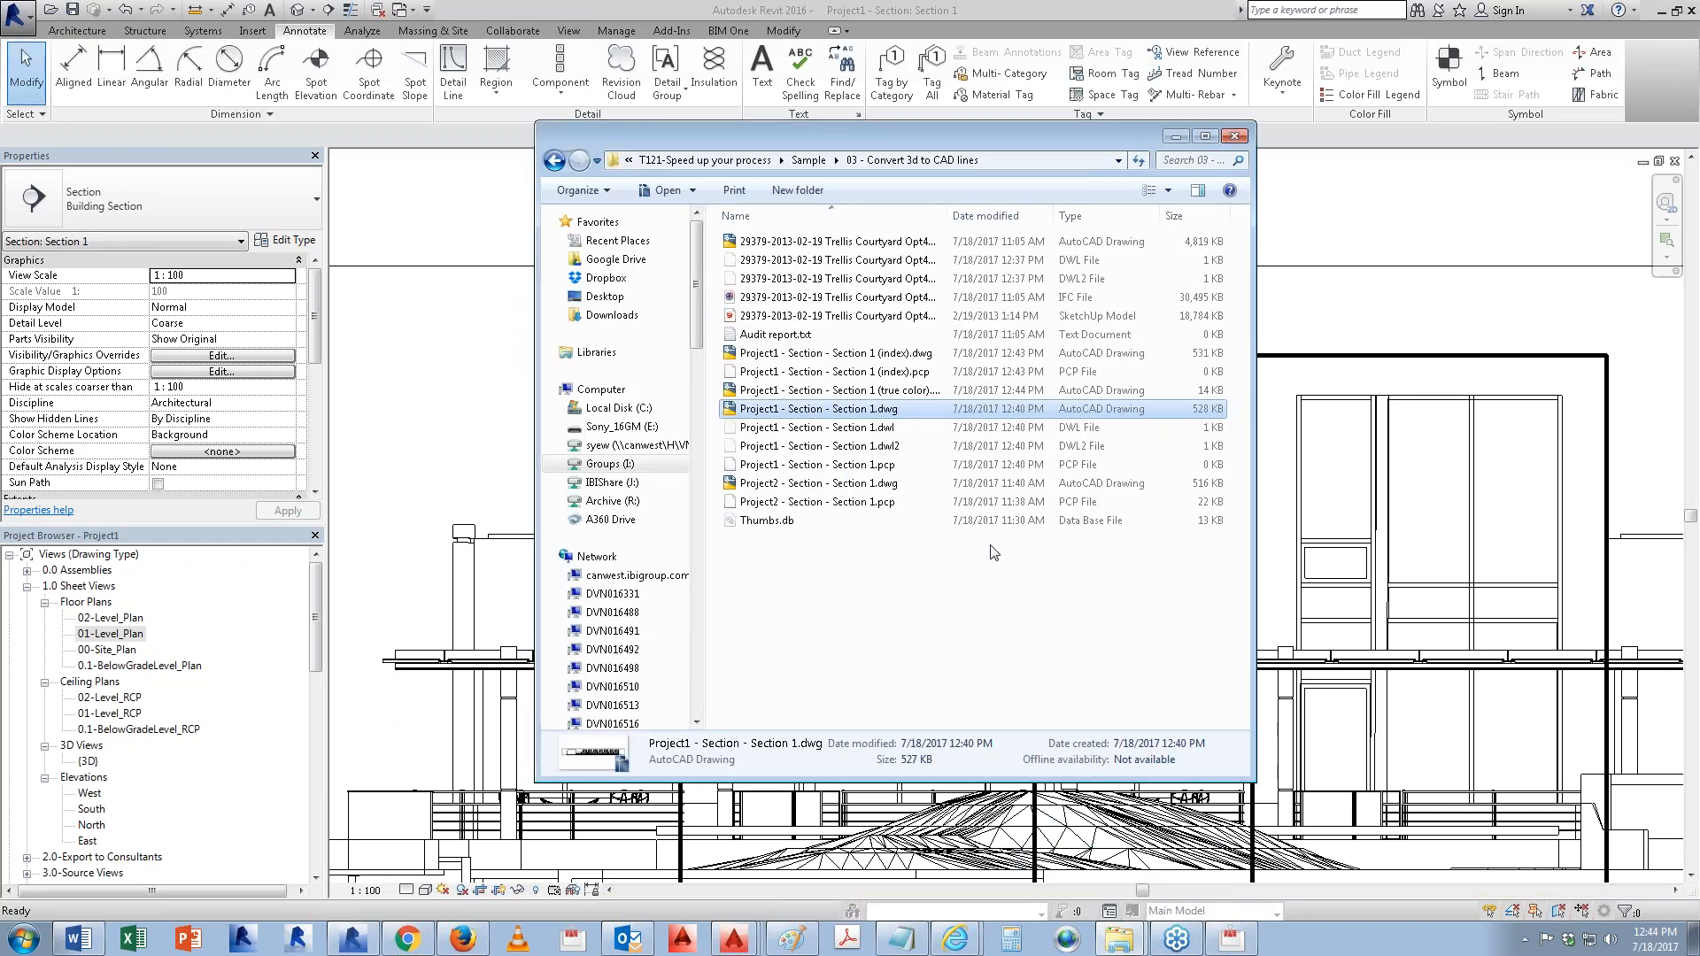
pyautogui.click(900, 357)
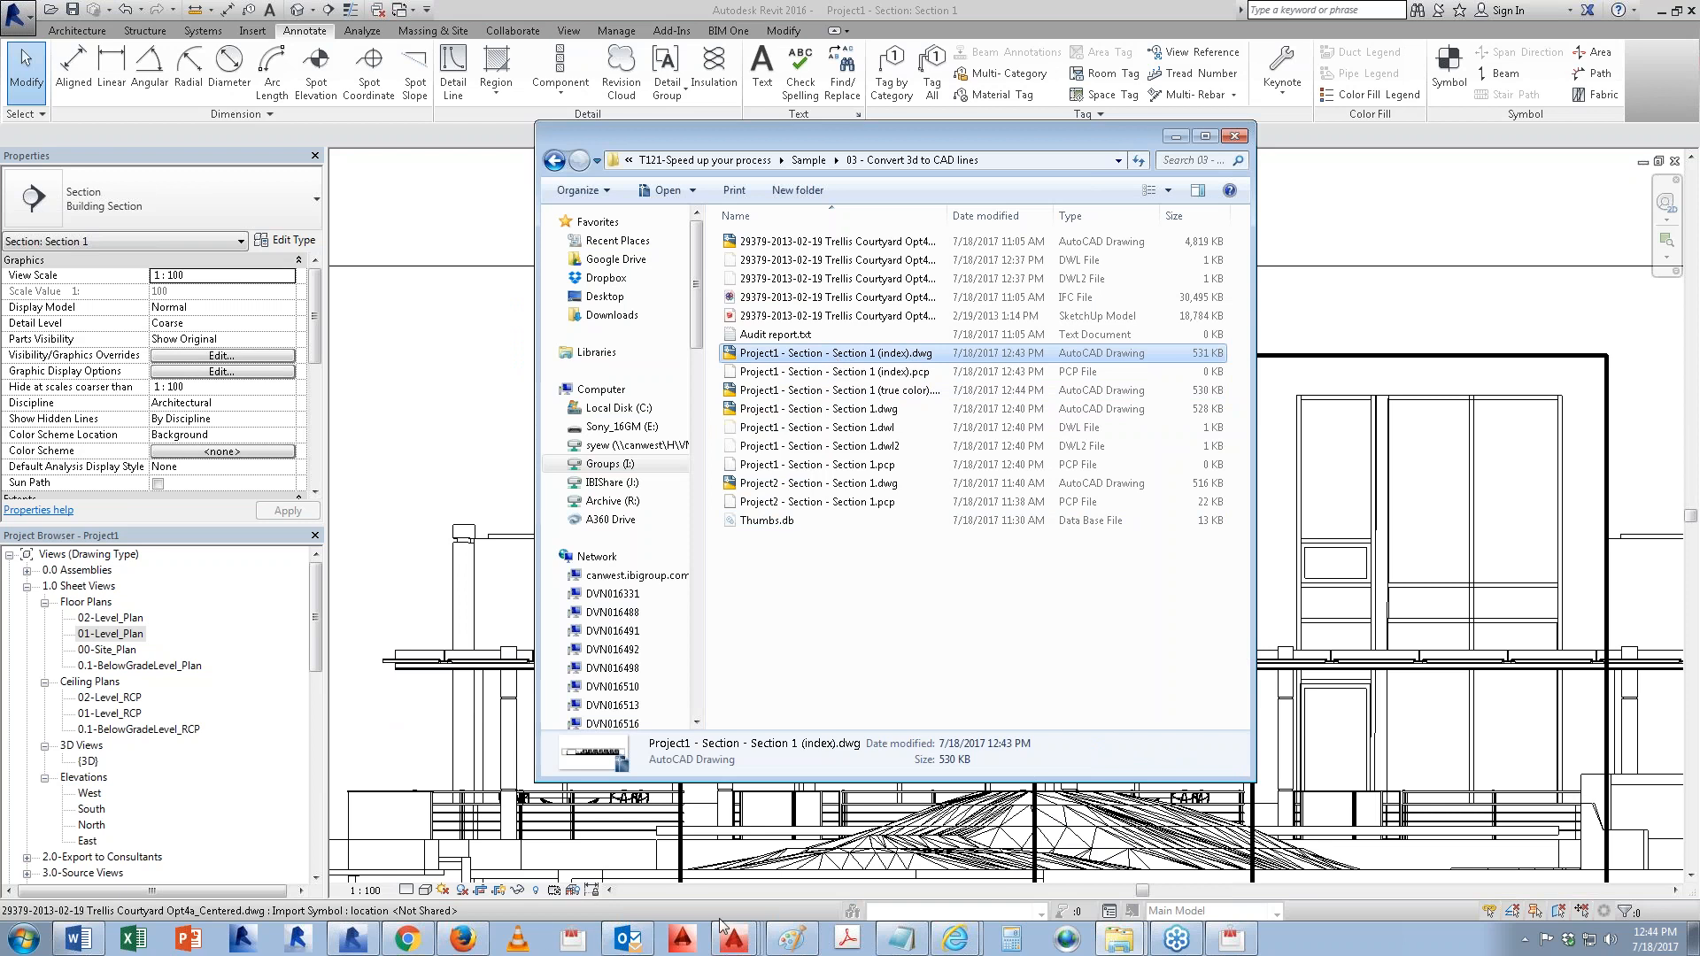
pyautogui.moveTo(730, 934)
pyautogui.click(775, 890)
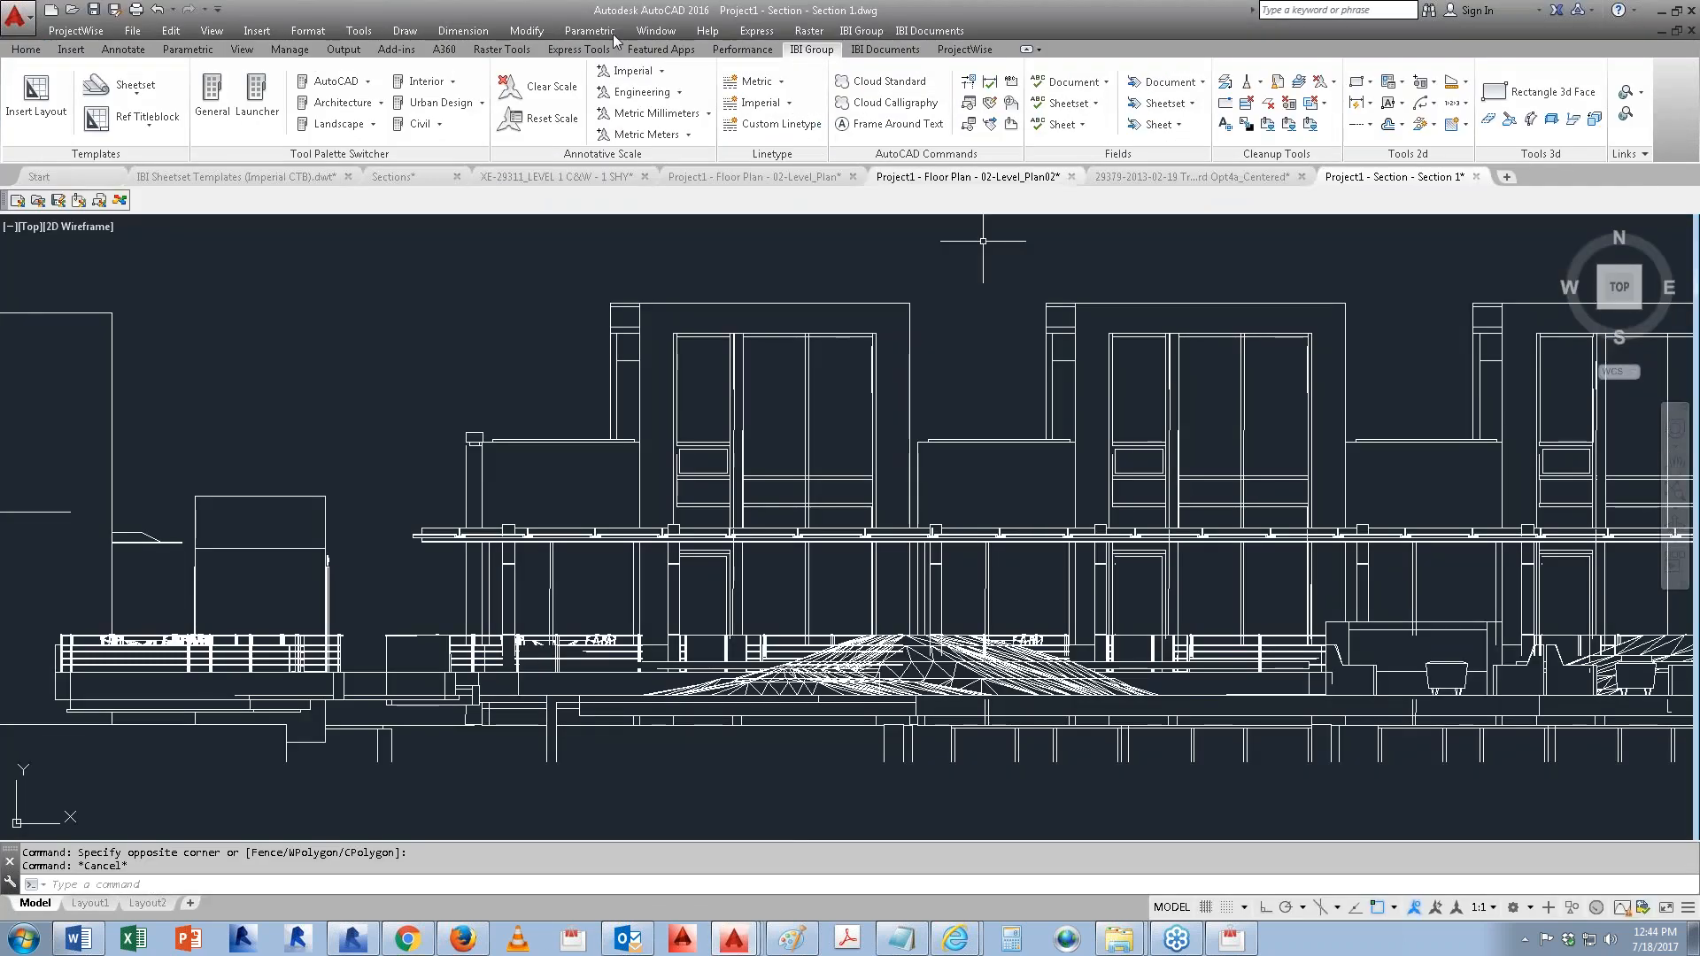
pyautogui.click(1476, 176)
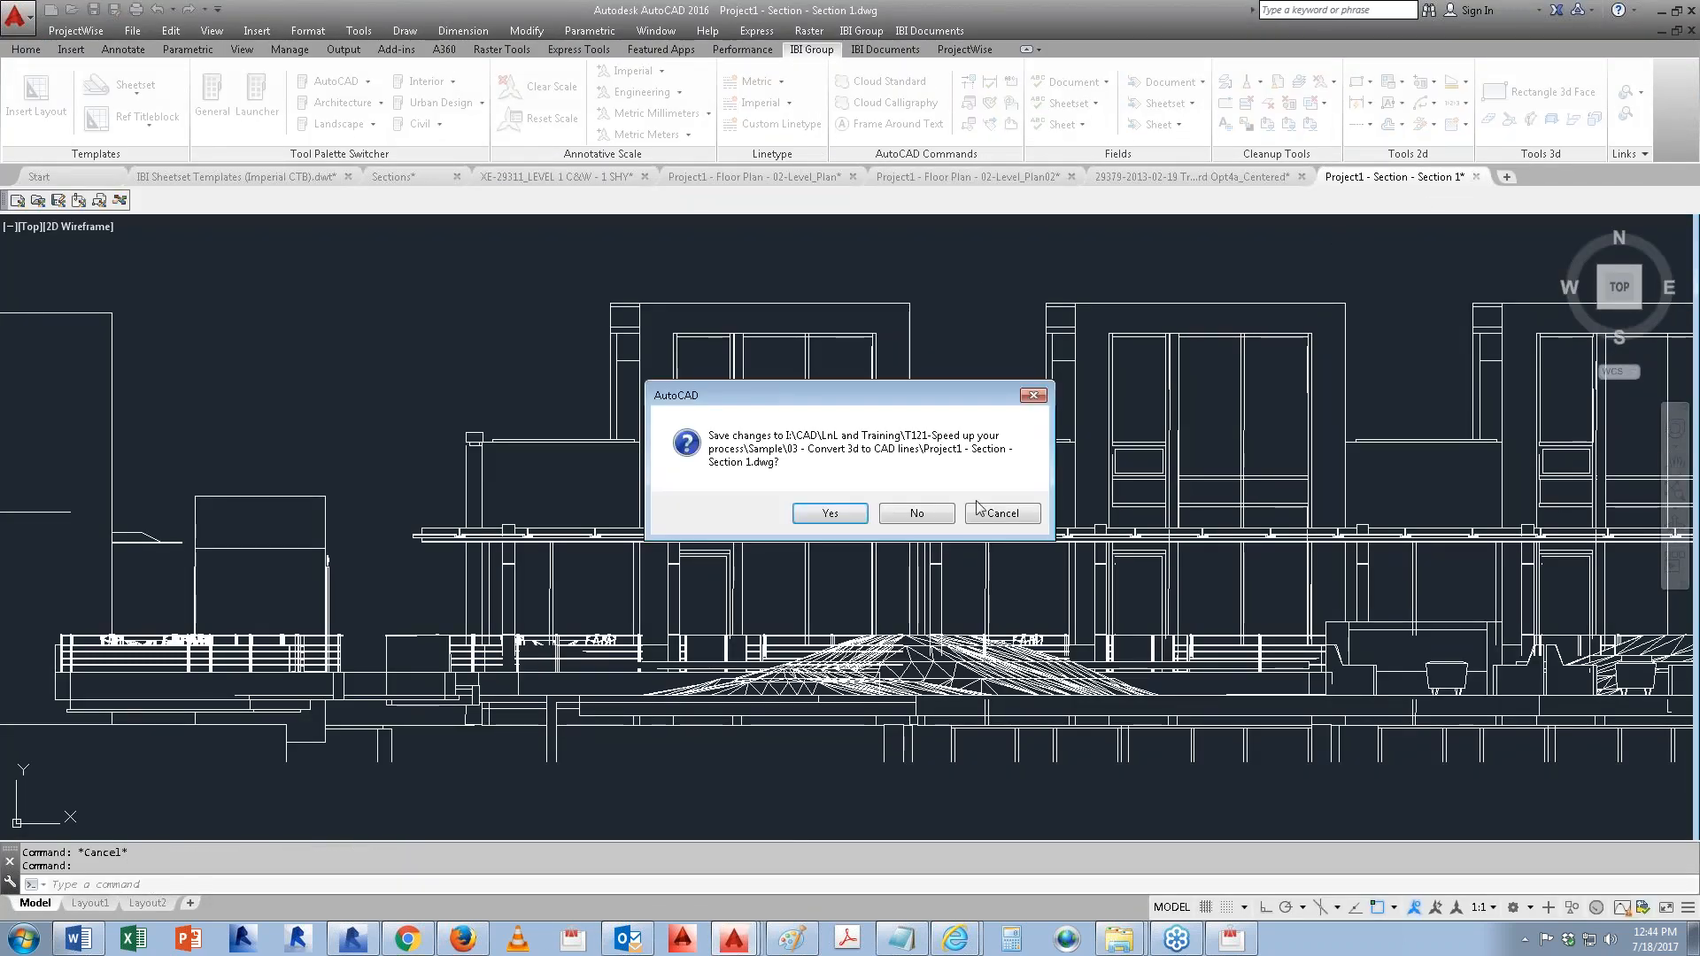
pyautogui.click(930, 512)
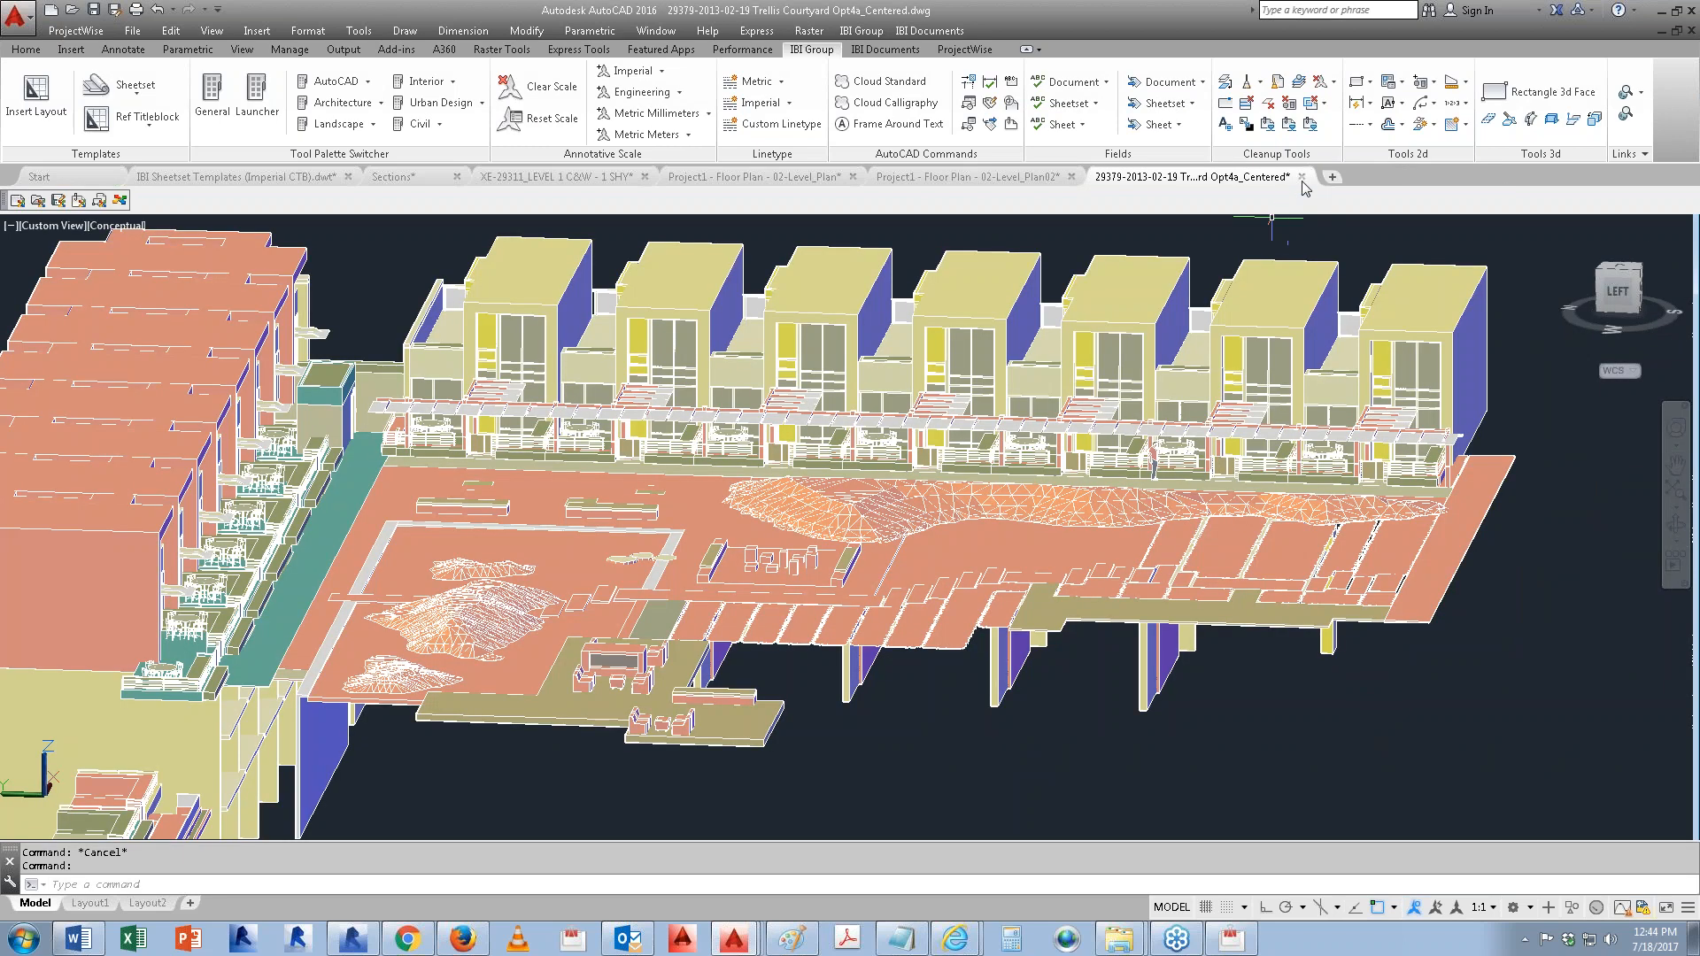
pyautogui.click(1302, 177)
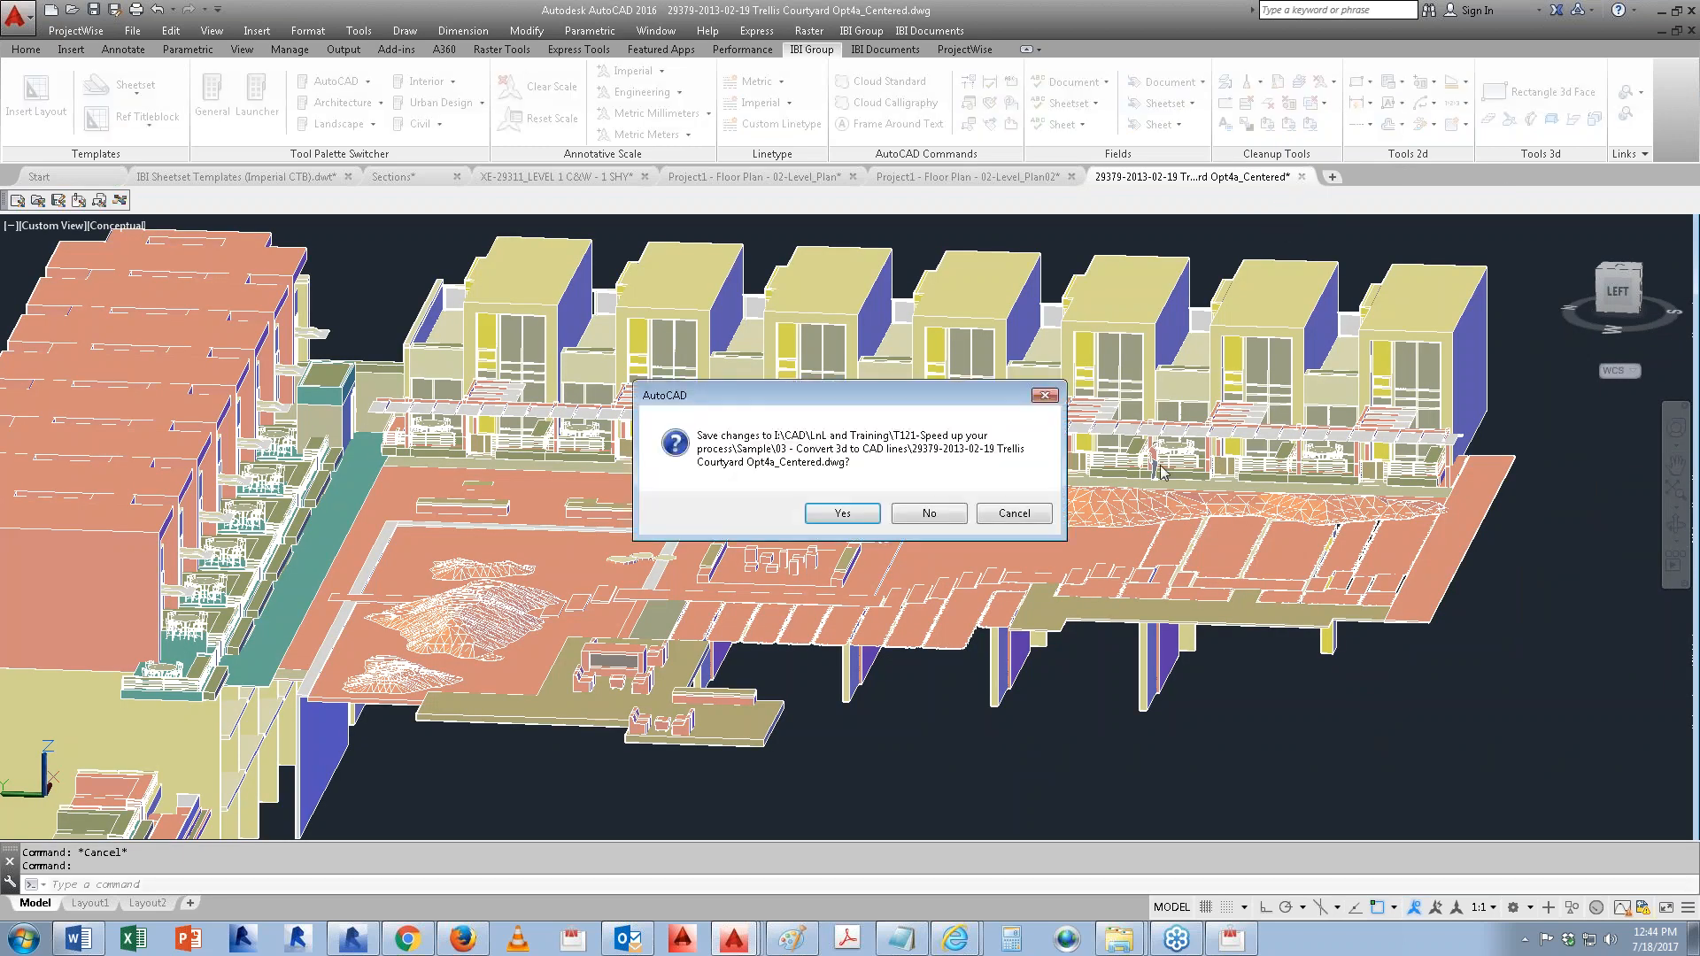
pyautogui.click(929, 512)
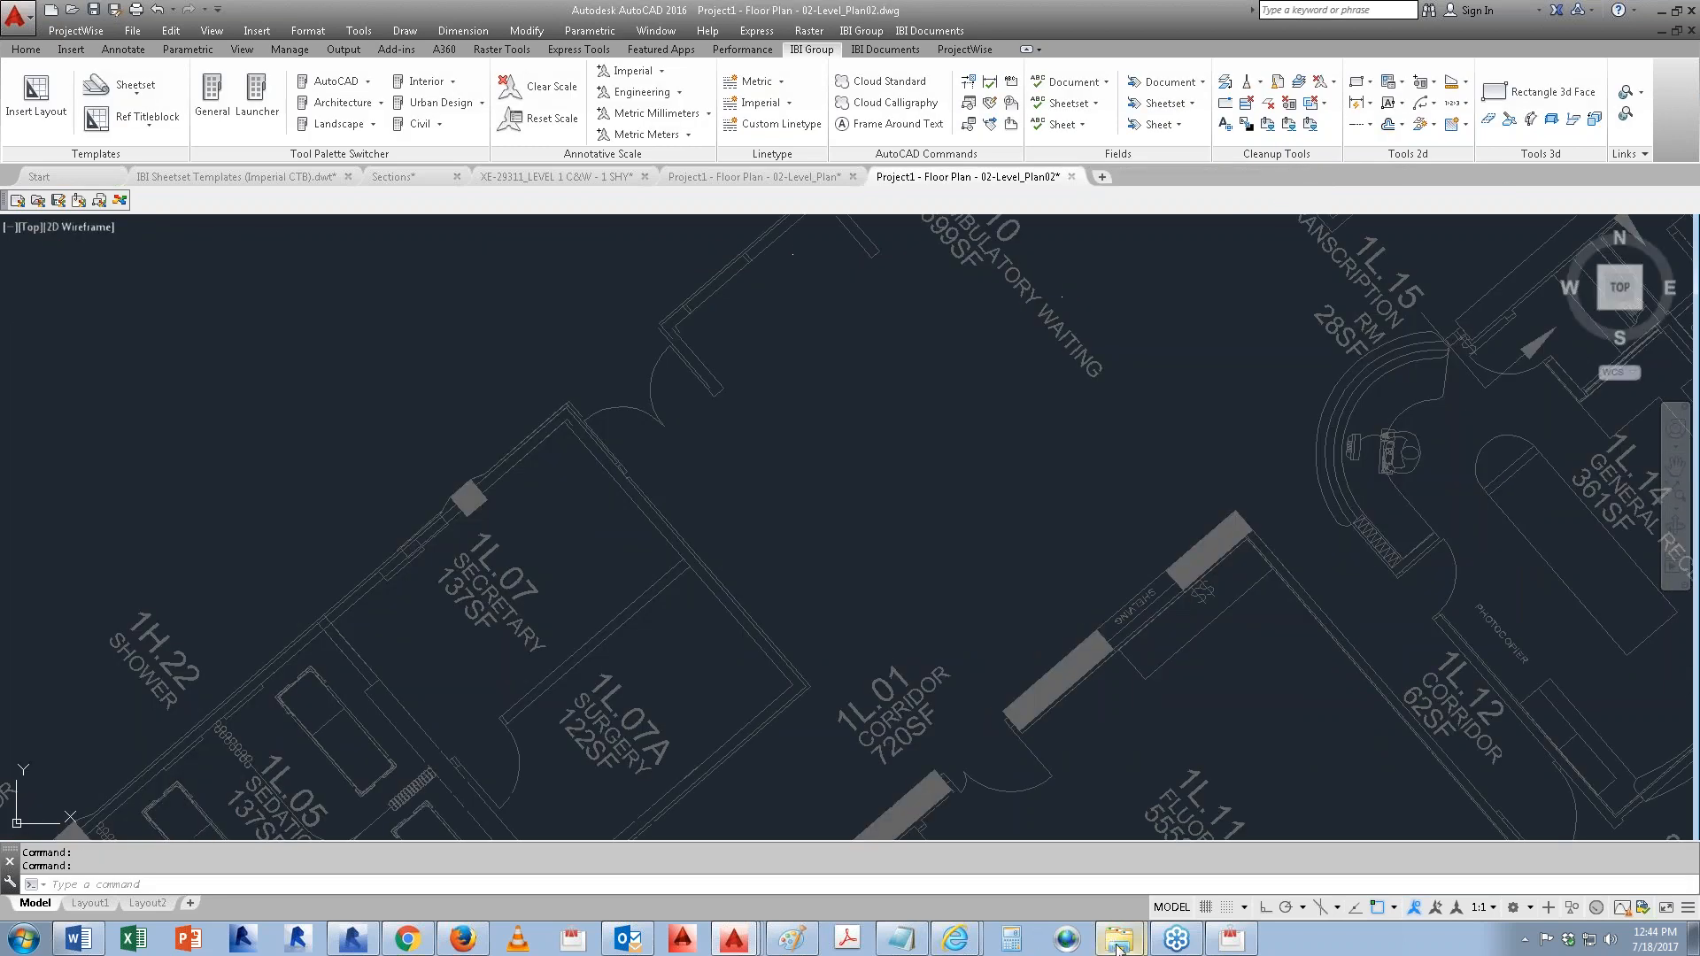
# Step: Open "Project1 - Section - Section 1 (index).dwg" from the "03 - Convert 3d to CAD lines" folder to examine the first building's glass
pyautogui.moveTo(1111, 940)
pyautogui.click(1142, 896)
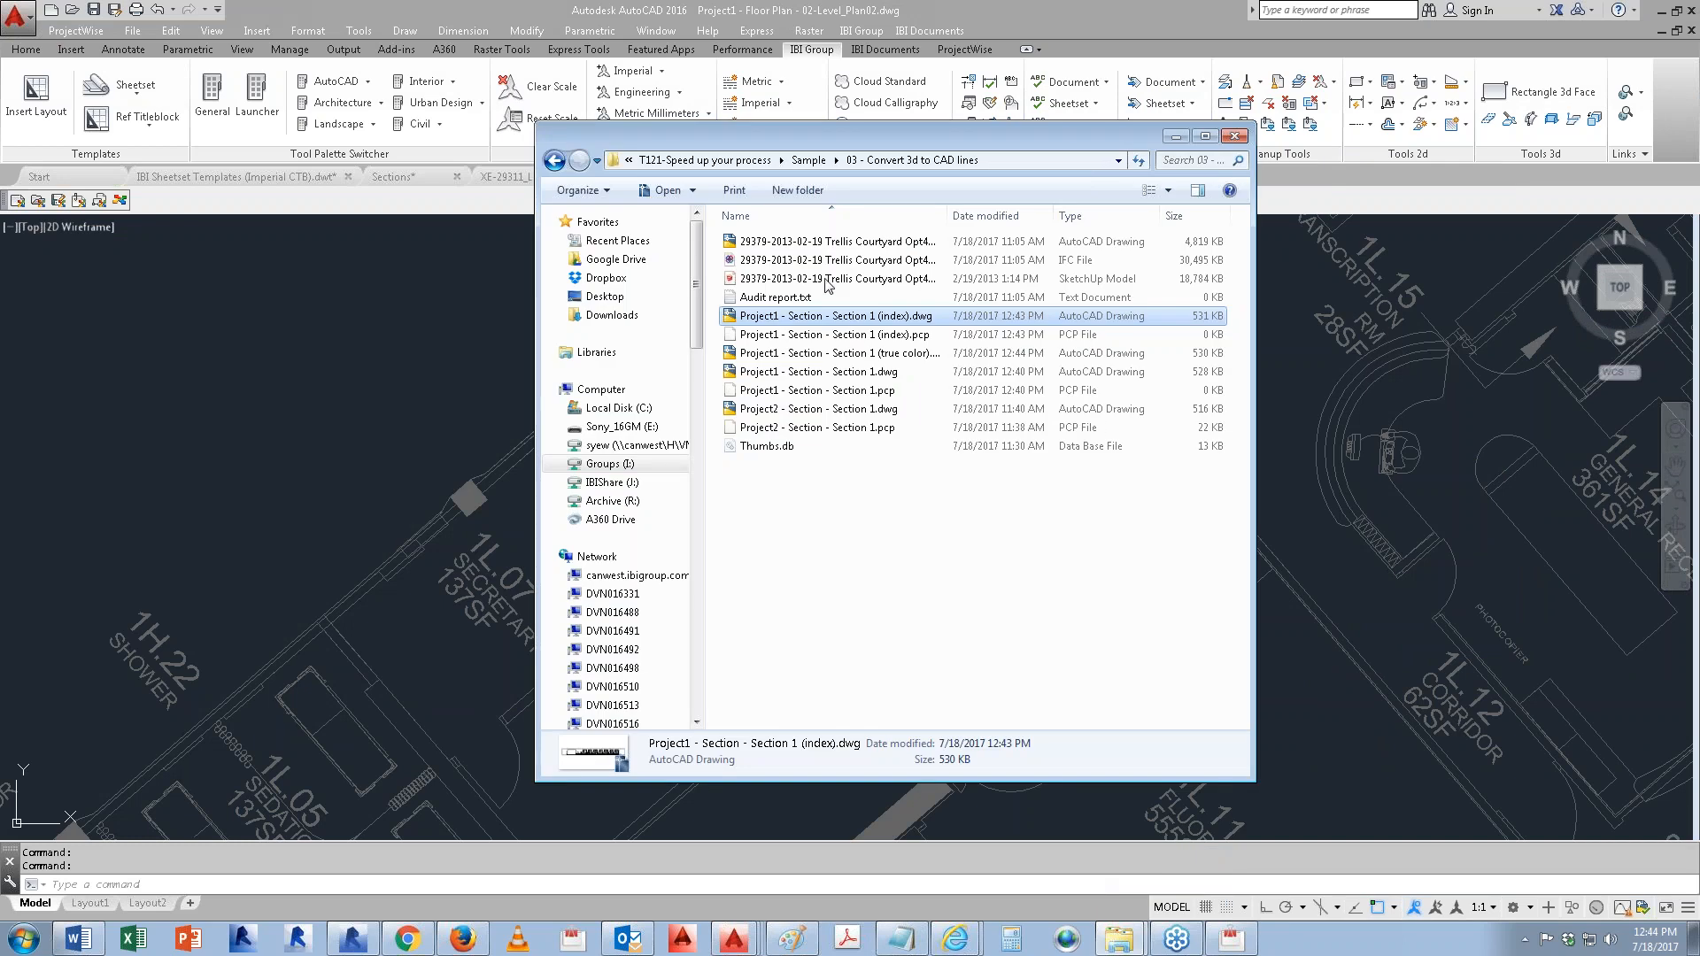
pyautogui.doubleClick(820, 315)
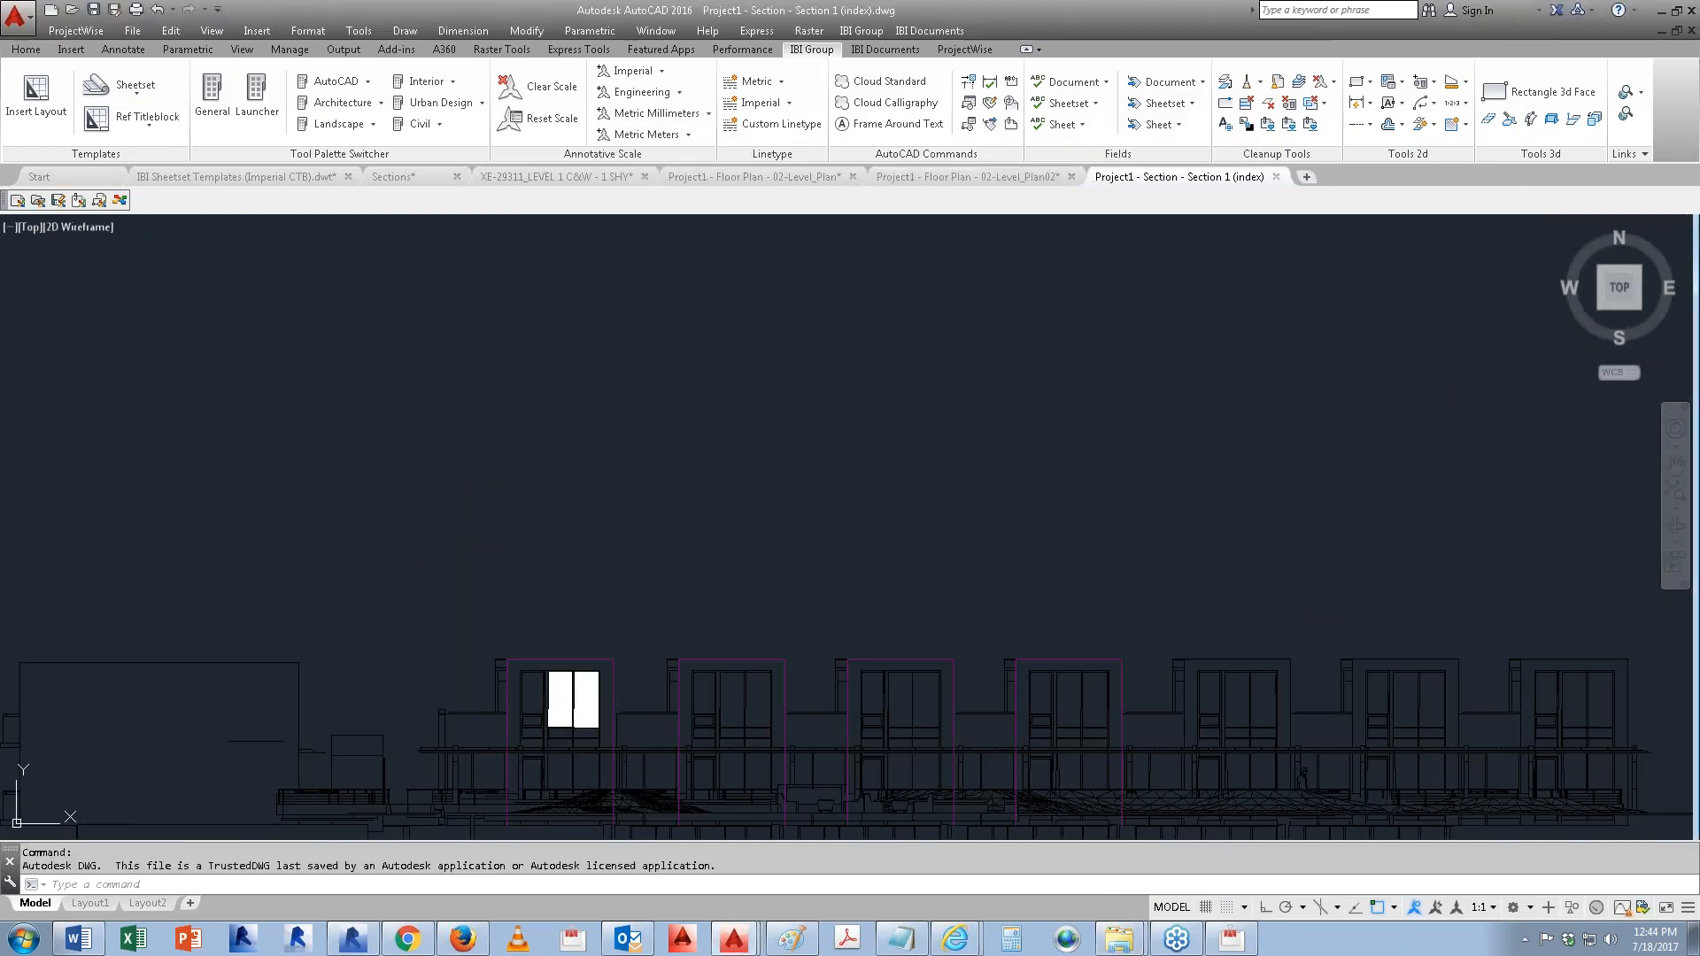
pyautogui.moveTo(773, 608); pyautogui.dragTo(888, 375, button='middle')
pyautogui.scroll(6, 746, 447)
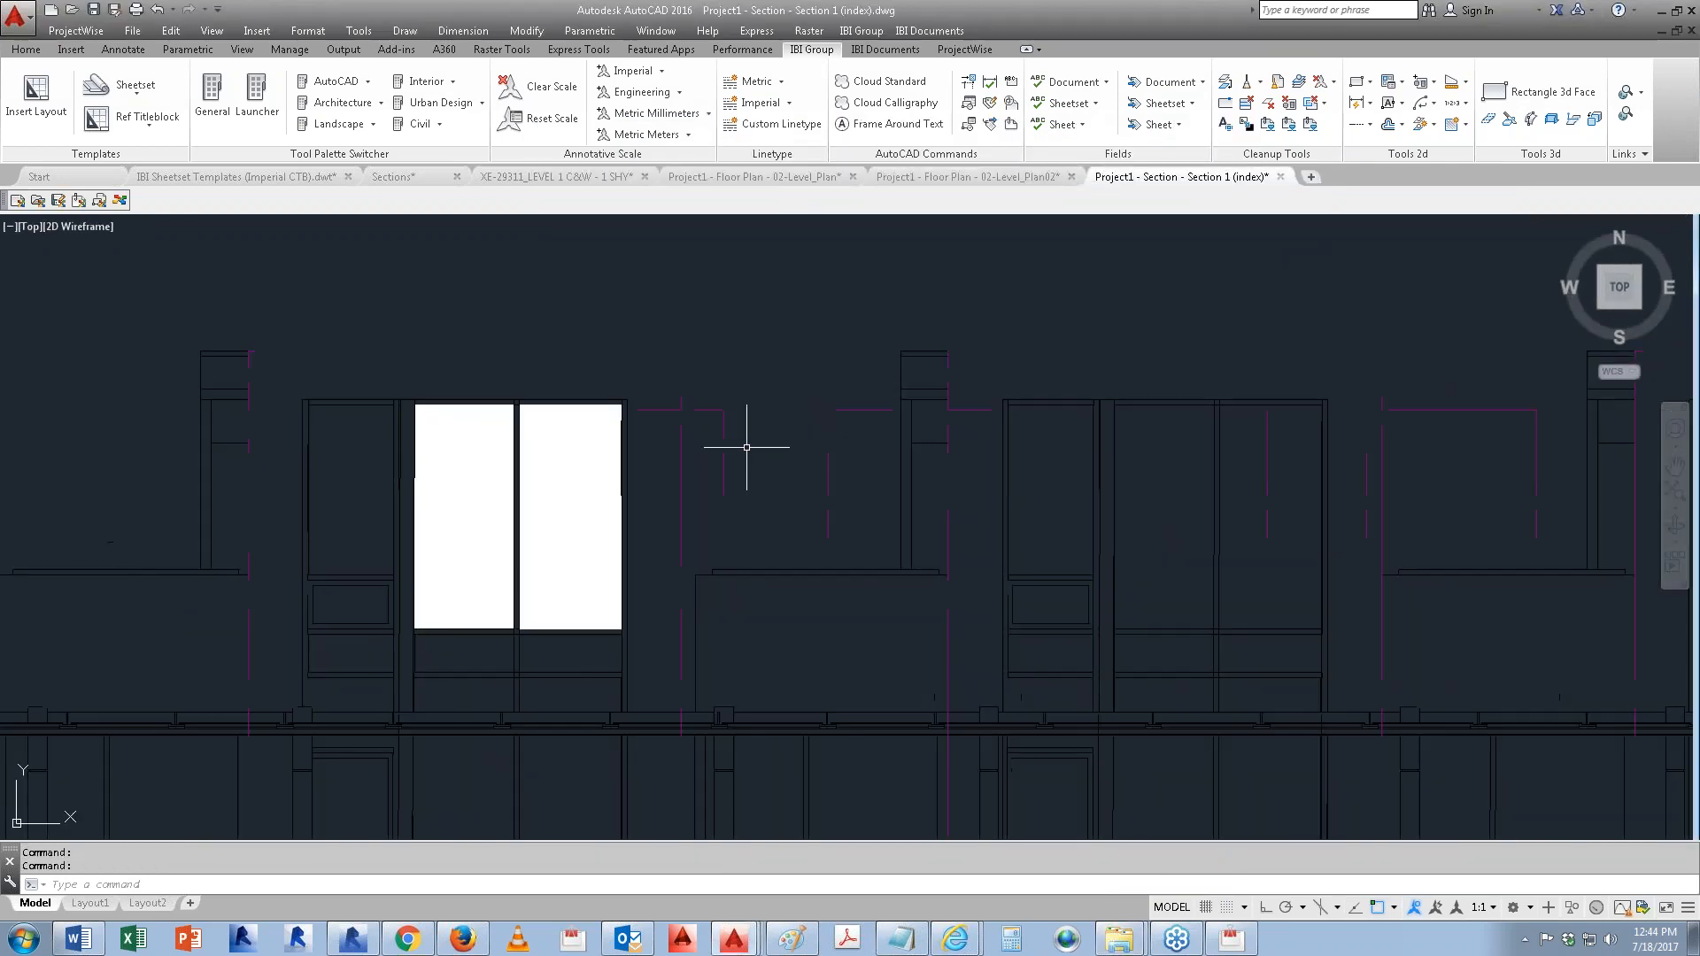
pyautogui.scroll(-2, 755, 451)
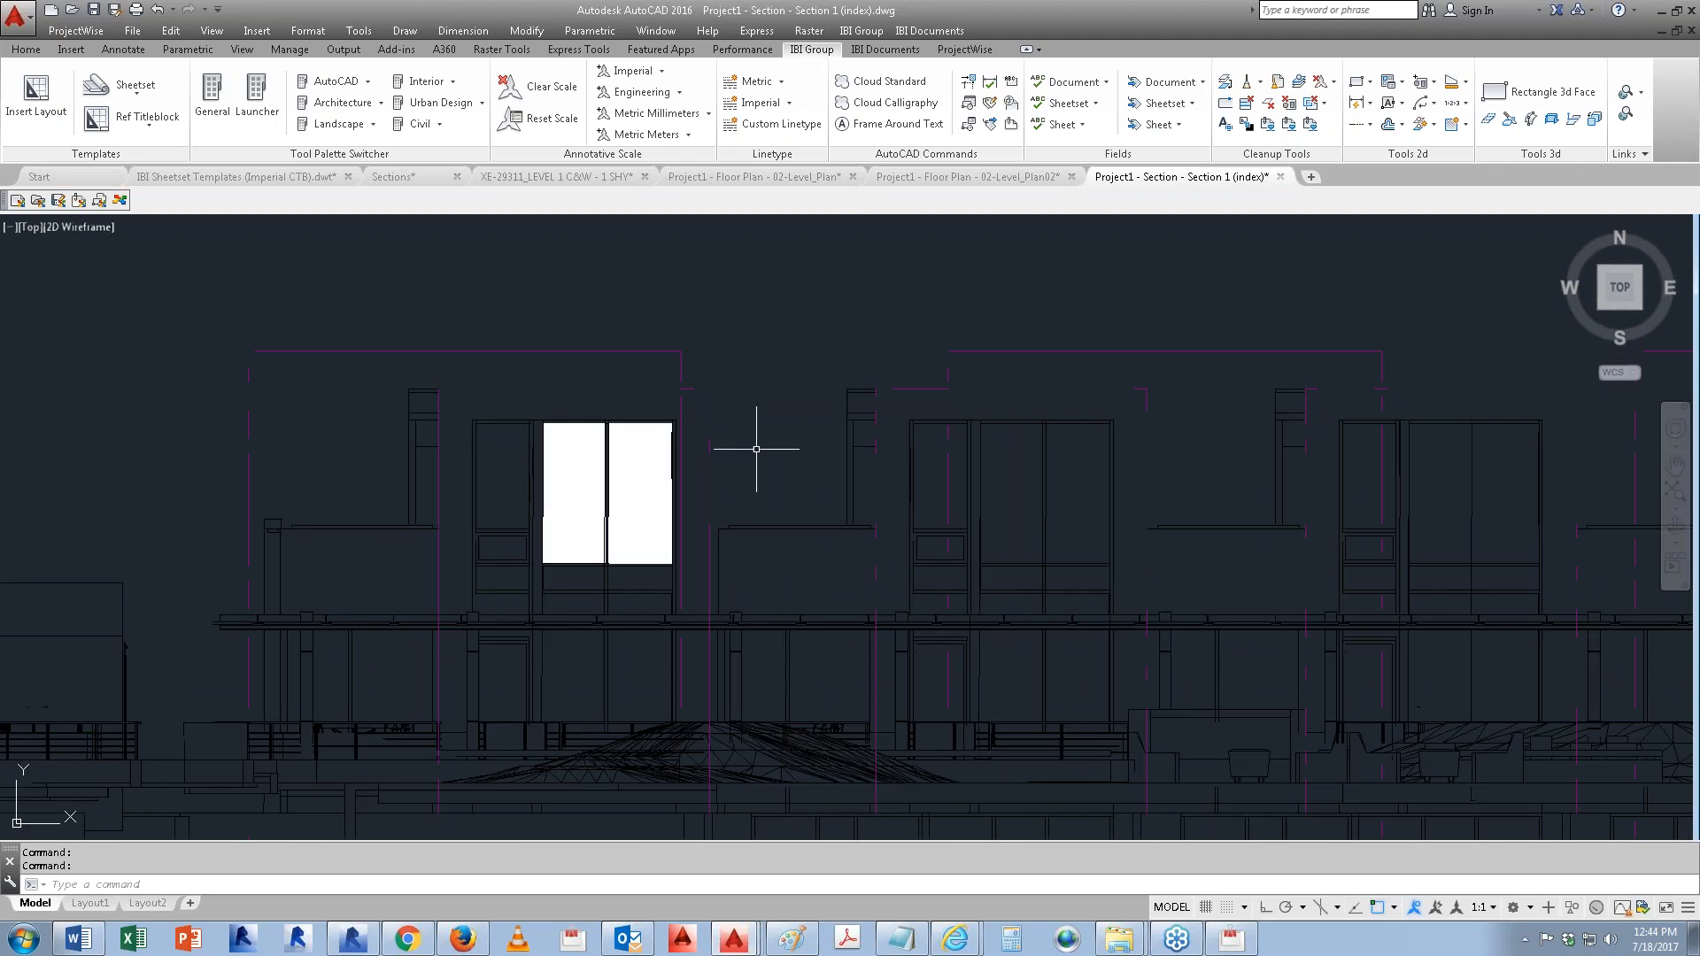
# Step: Inspect the solid glass hatch on the first building and review the colours and lineweights of the exported layers
pyautogui.click(653, 486)
pyautogui.click(690, 483)
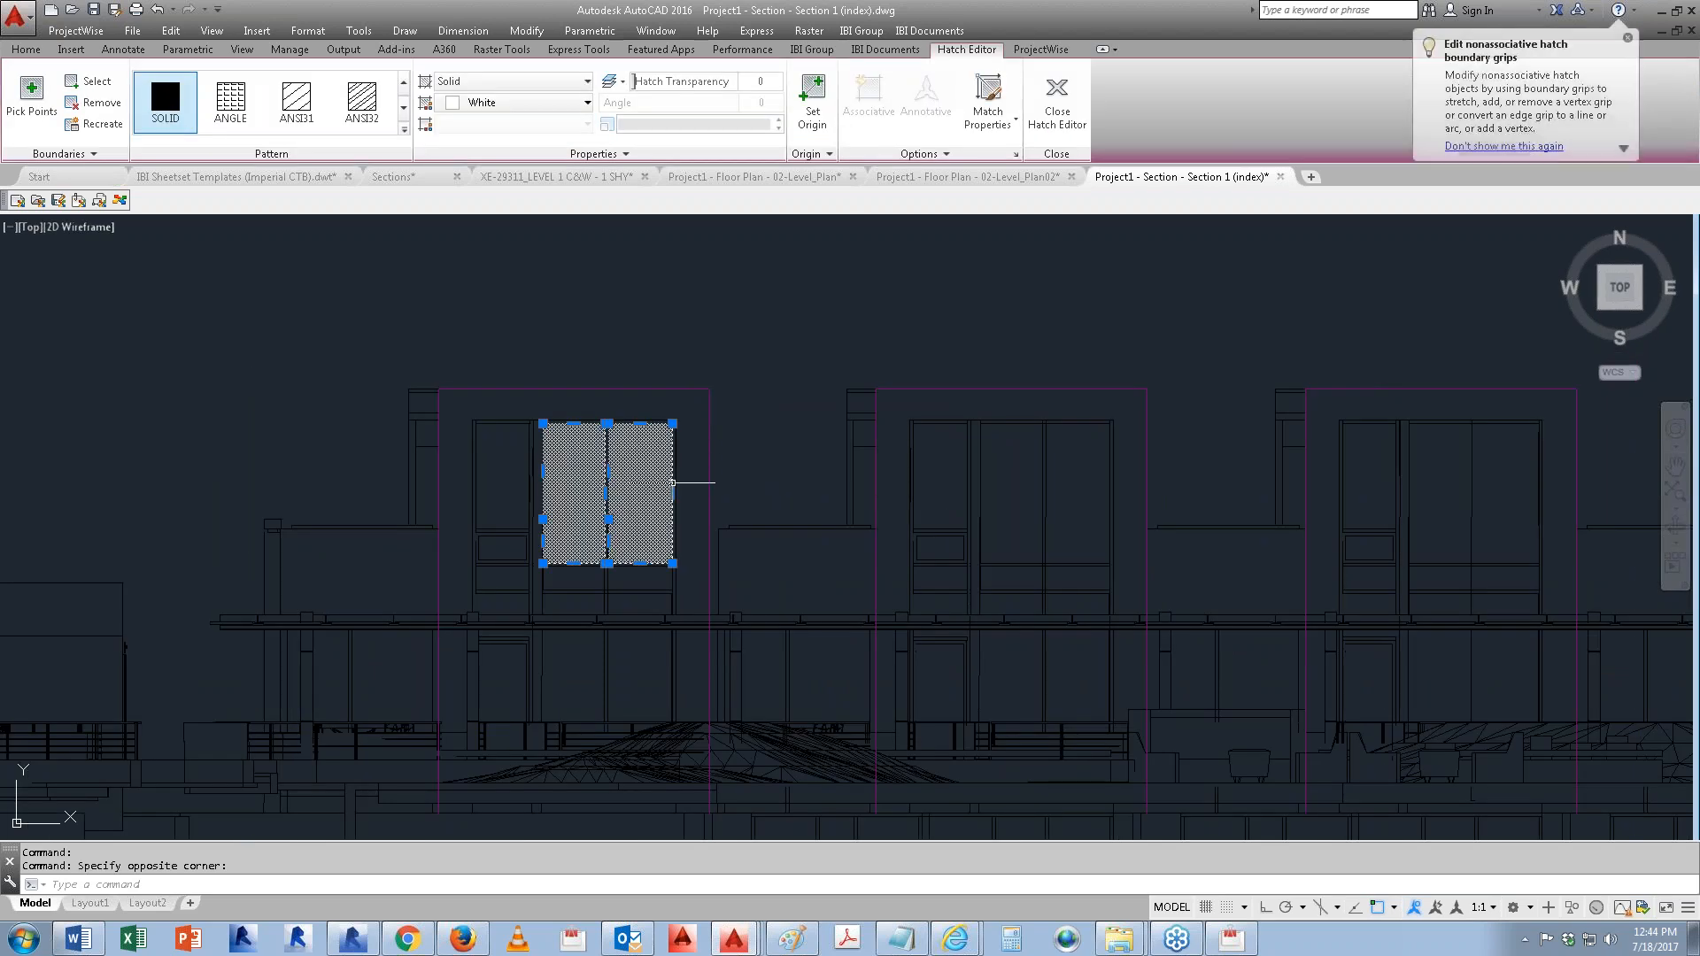
pyautogui.write('la')
pyautogui.press('Return')
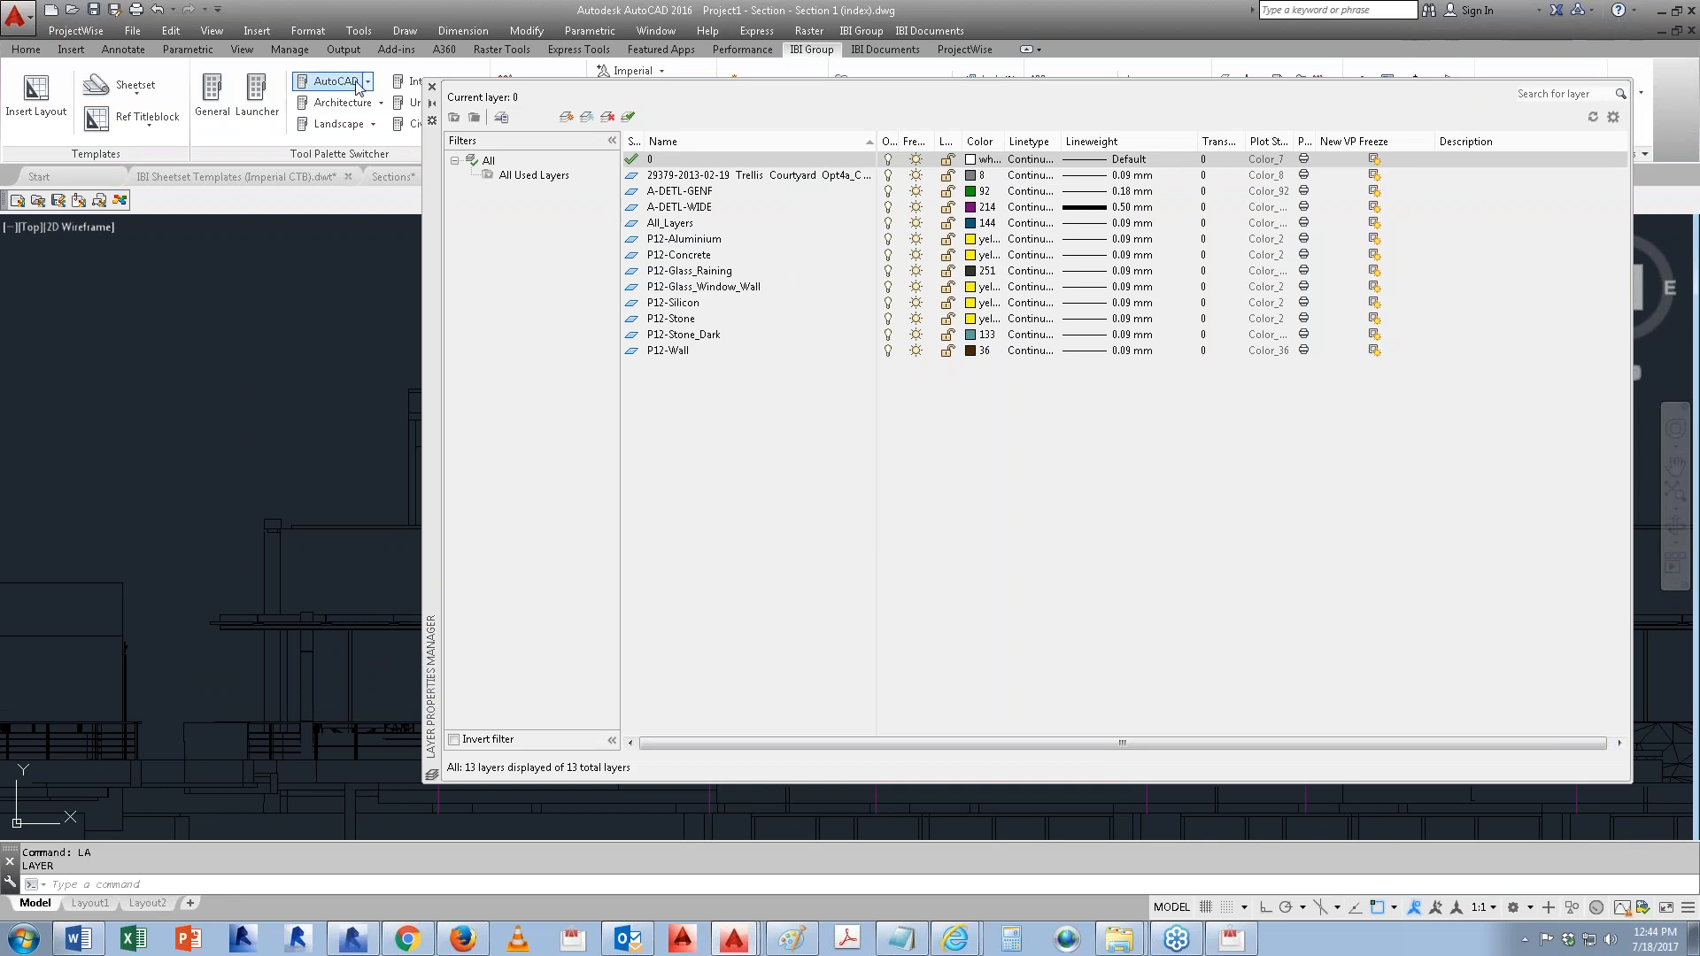
pyautogui.click(432, 86)
pyautogui.press('Escape')
pyautogui.press('Escape')
# Step: Start plotting the index drawing with the AIA Standard-Full.ctb plot style table
pyautogui.write('plot')
pyautogui.press('Return')
pyautogui.click(1027, 283)
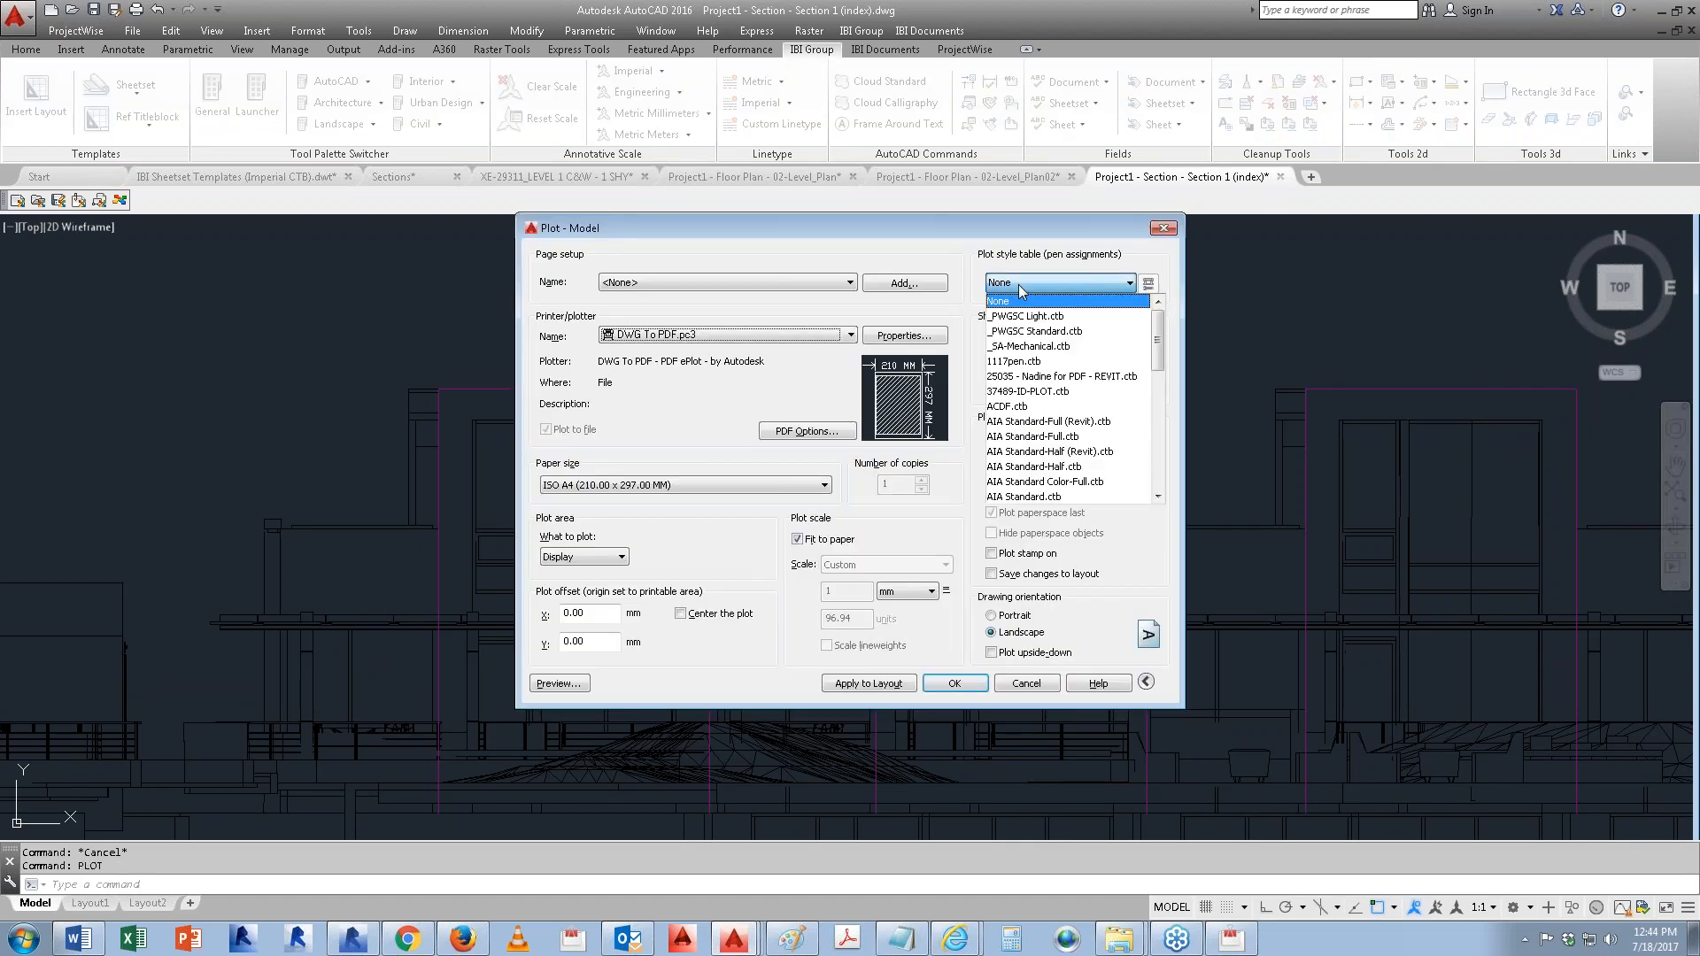
pyautogui.click(1044, 436)
pyautogui.click(842, 508)
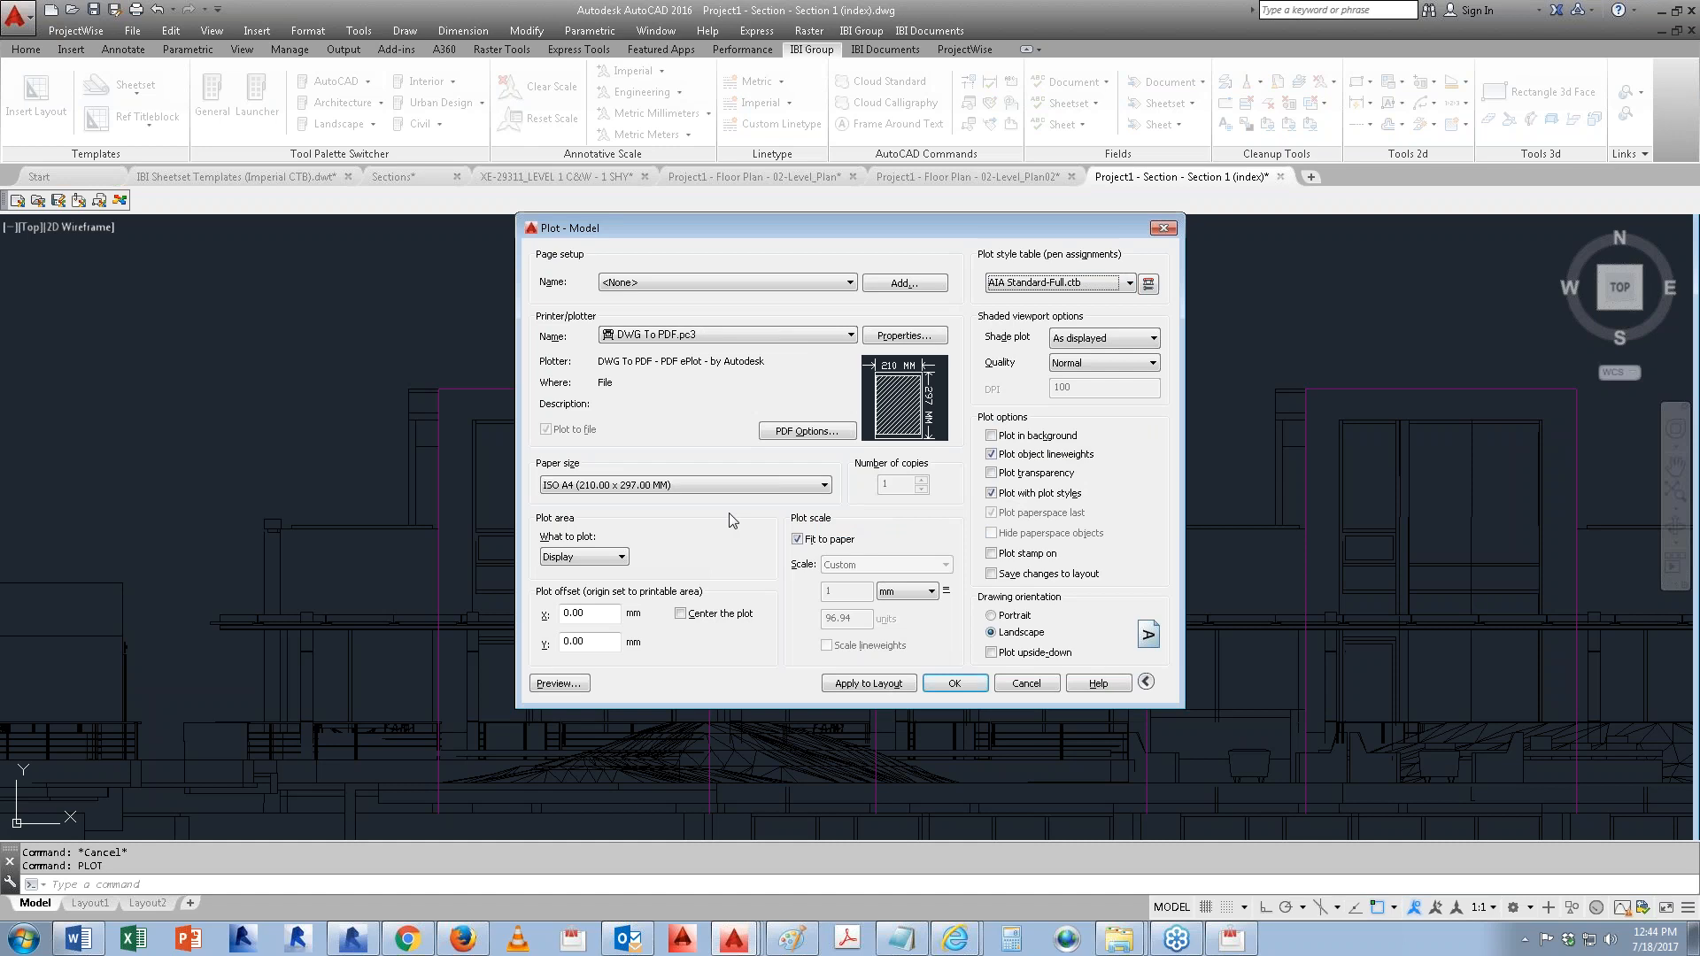
# Step: Set the plot area to a window around the first two buildings, preview the index plot and exit without printing
pyautogui.click(584, 556)
pyautogui.click(567, 611)
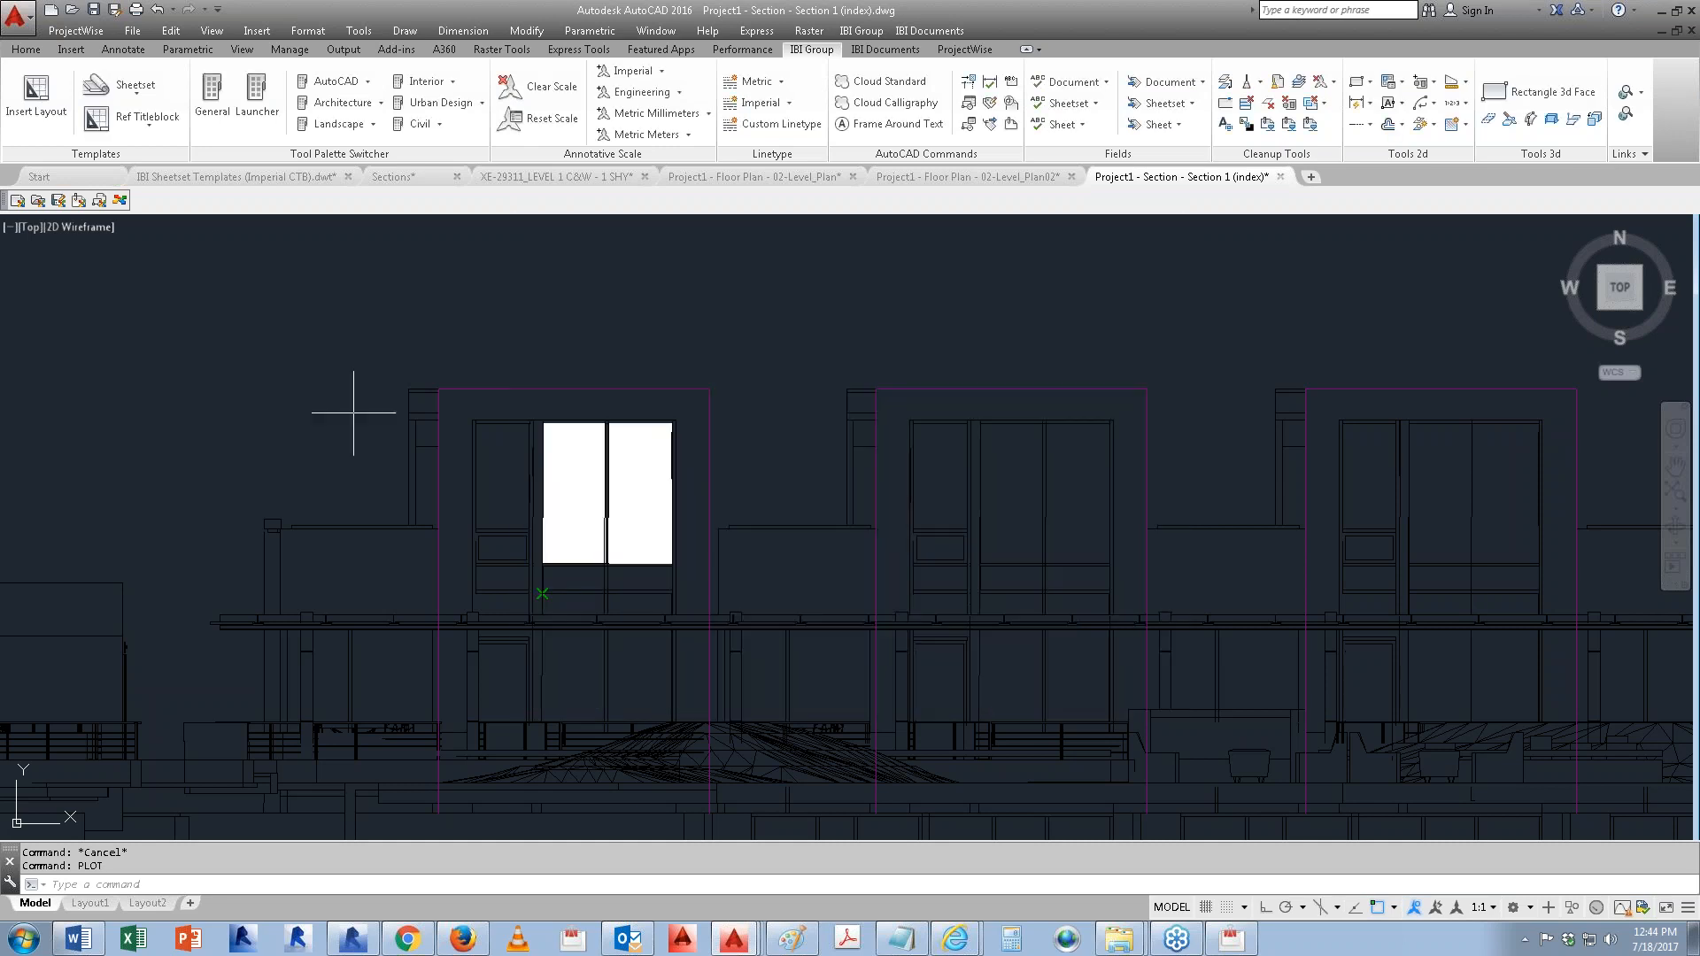
pyautogui.click(245, 335)
pyautogui.click(1279, 832)
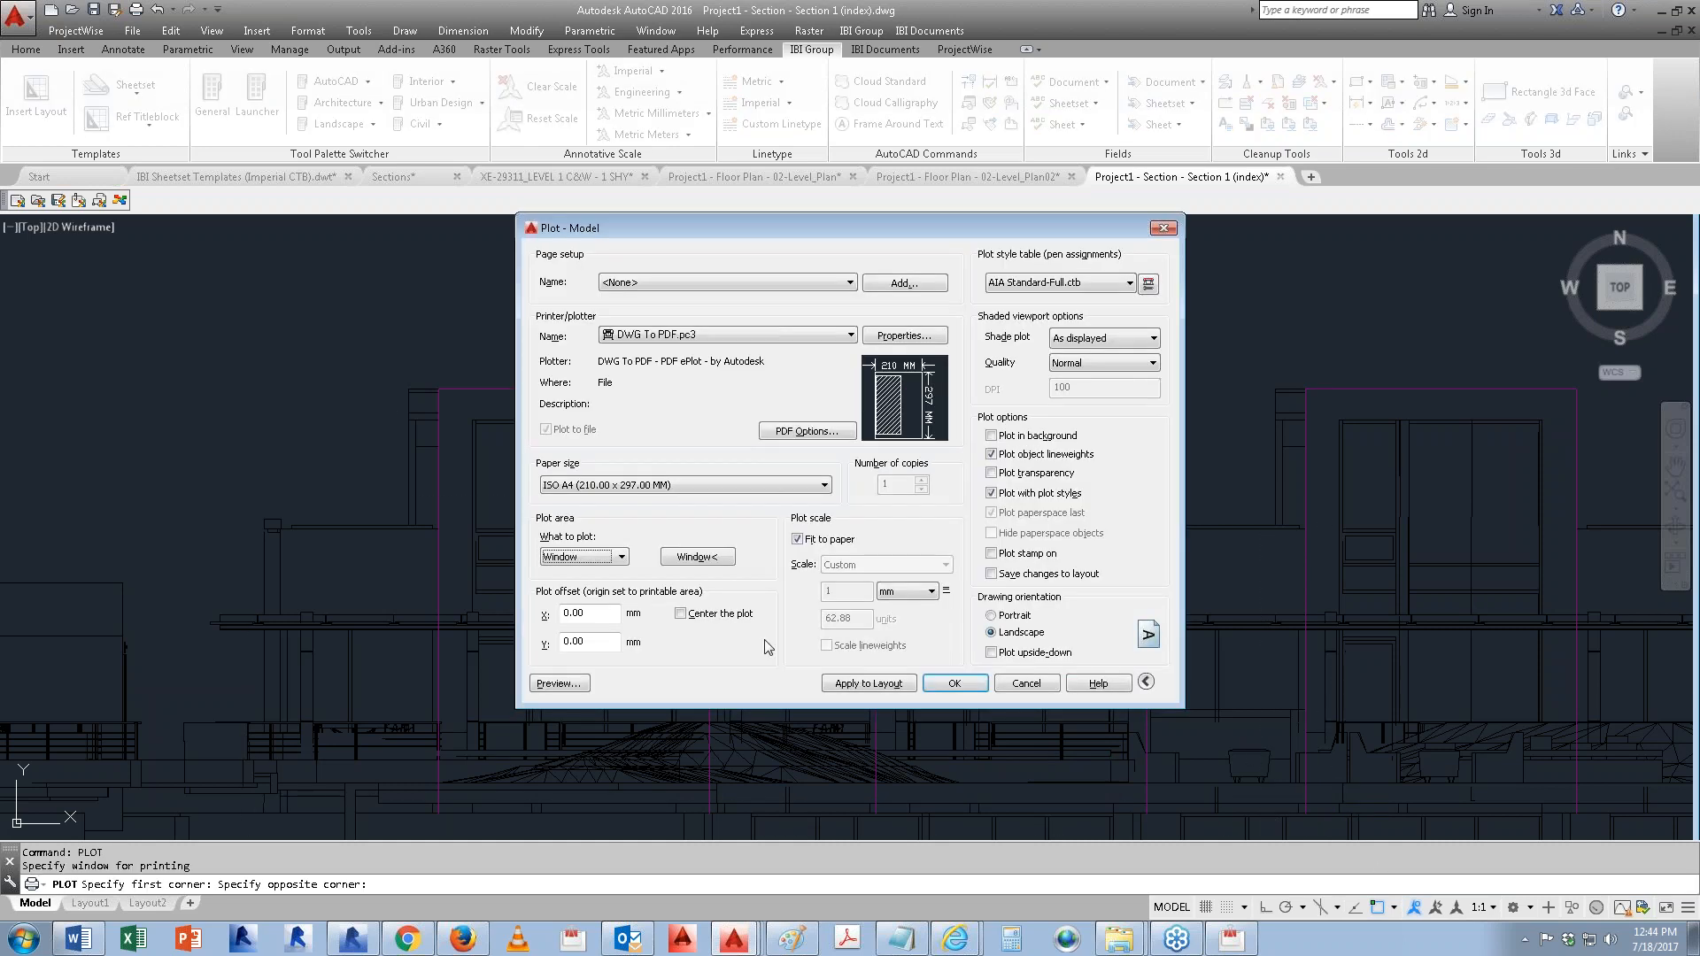
pyautogui.click(543, 684)
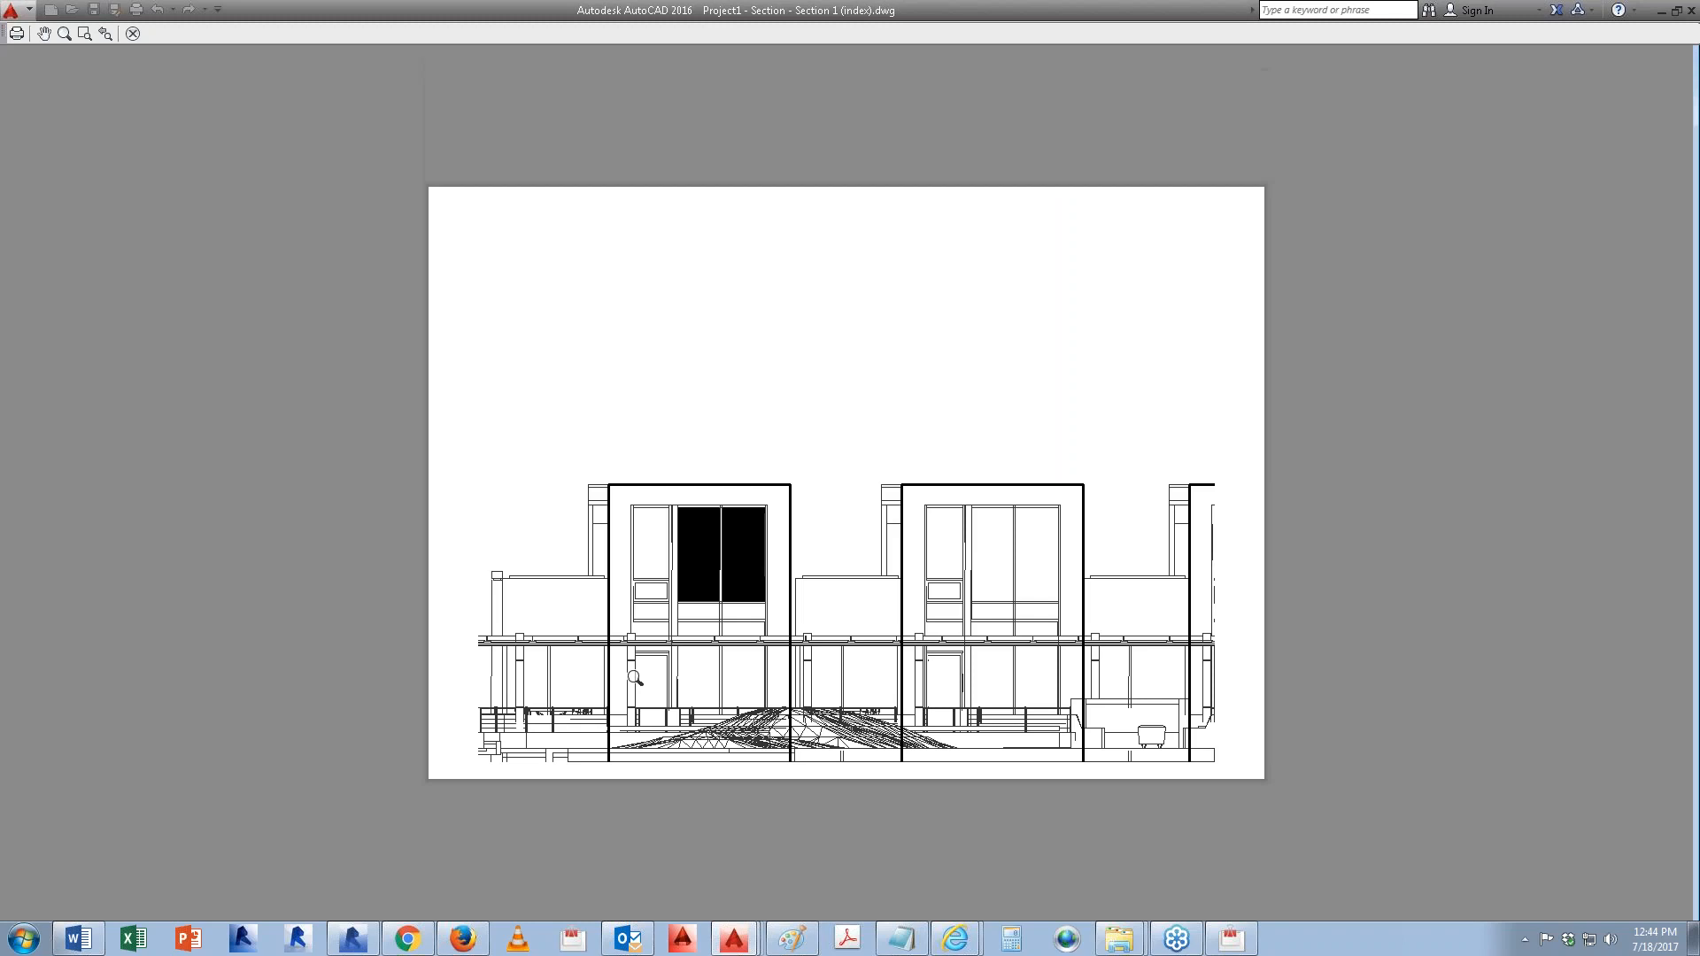
pyautogui.press('Escape')
# Step: Open the exported "Project1 - Section - Section 1 (true color)" drawing from the "03 - Convert 3d to CAD lines" folder
pyautogui.click(1120, 940)
pyautogui.click(1120, 876)
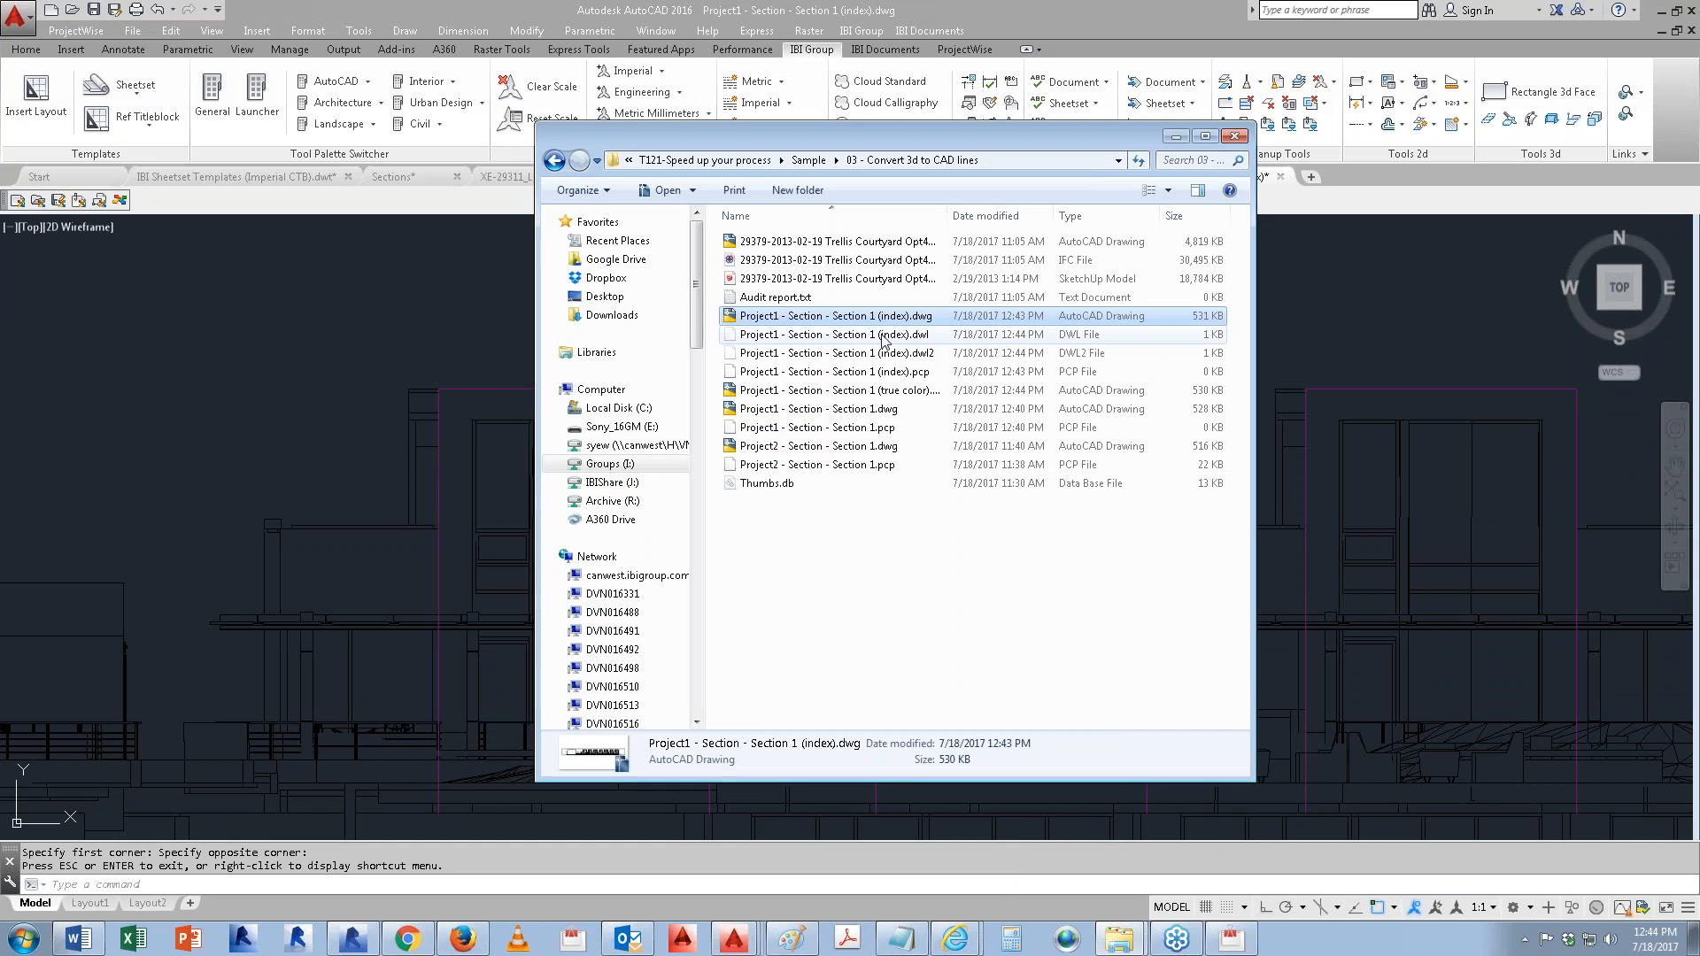
pyautogui.click(775, 396)
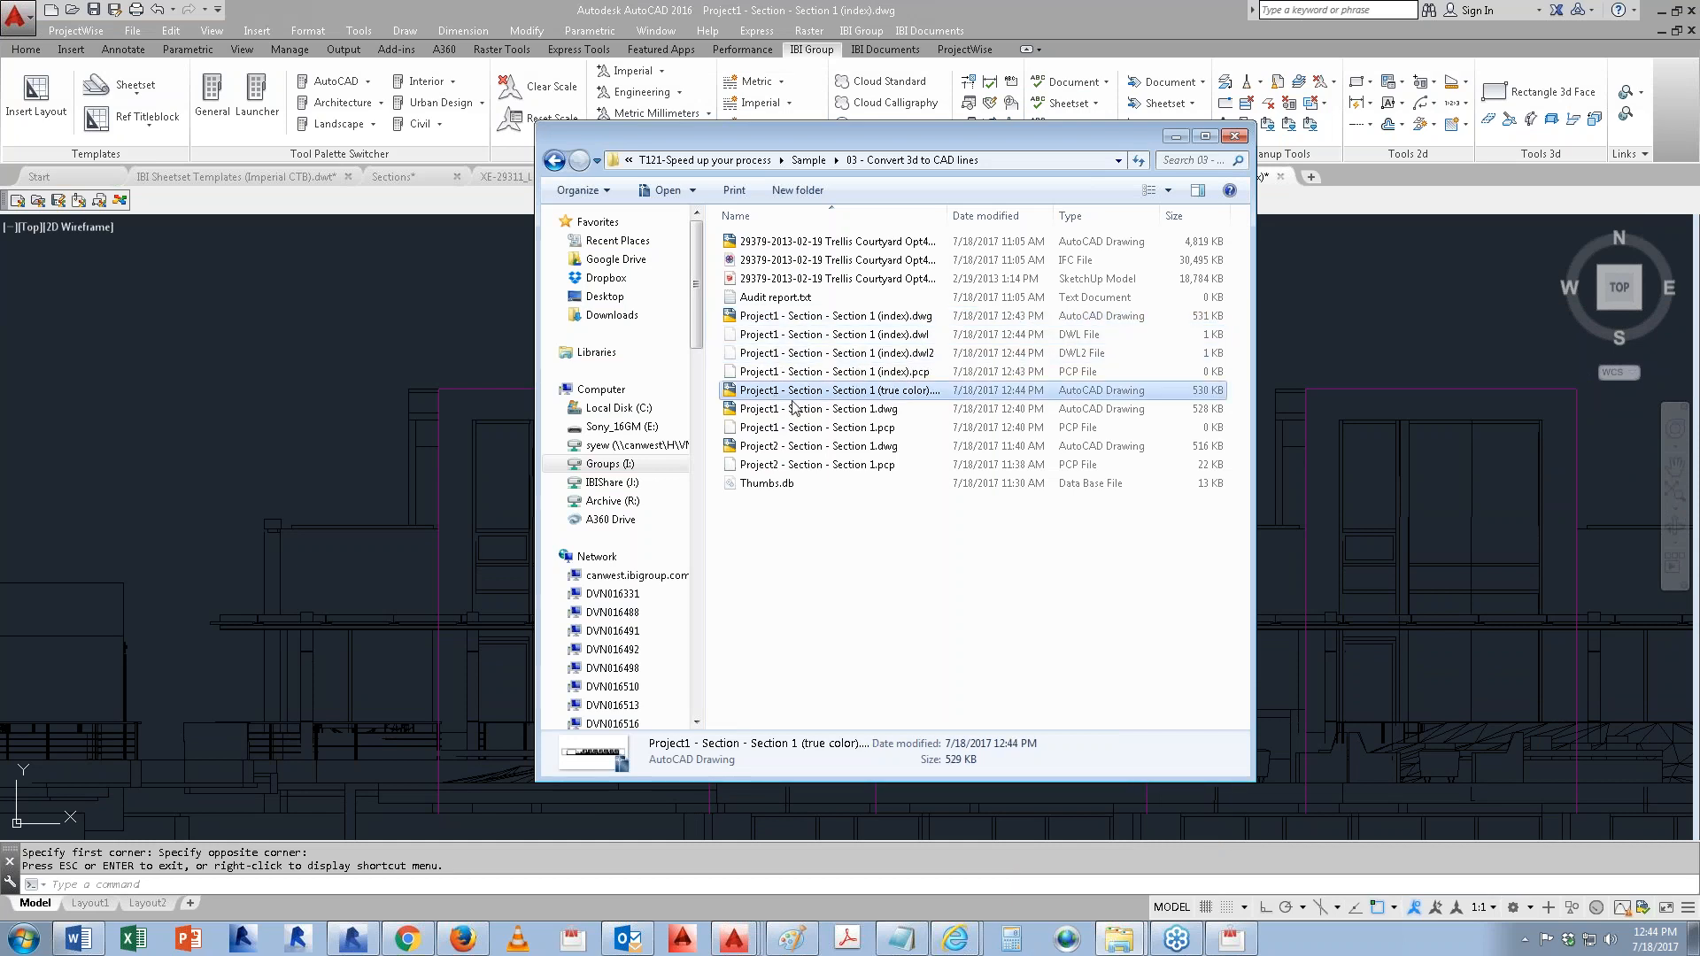
pyautogui.doubleClick(775, 390)
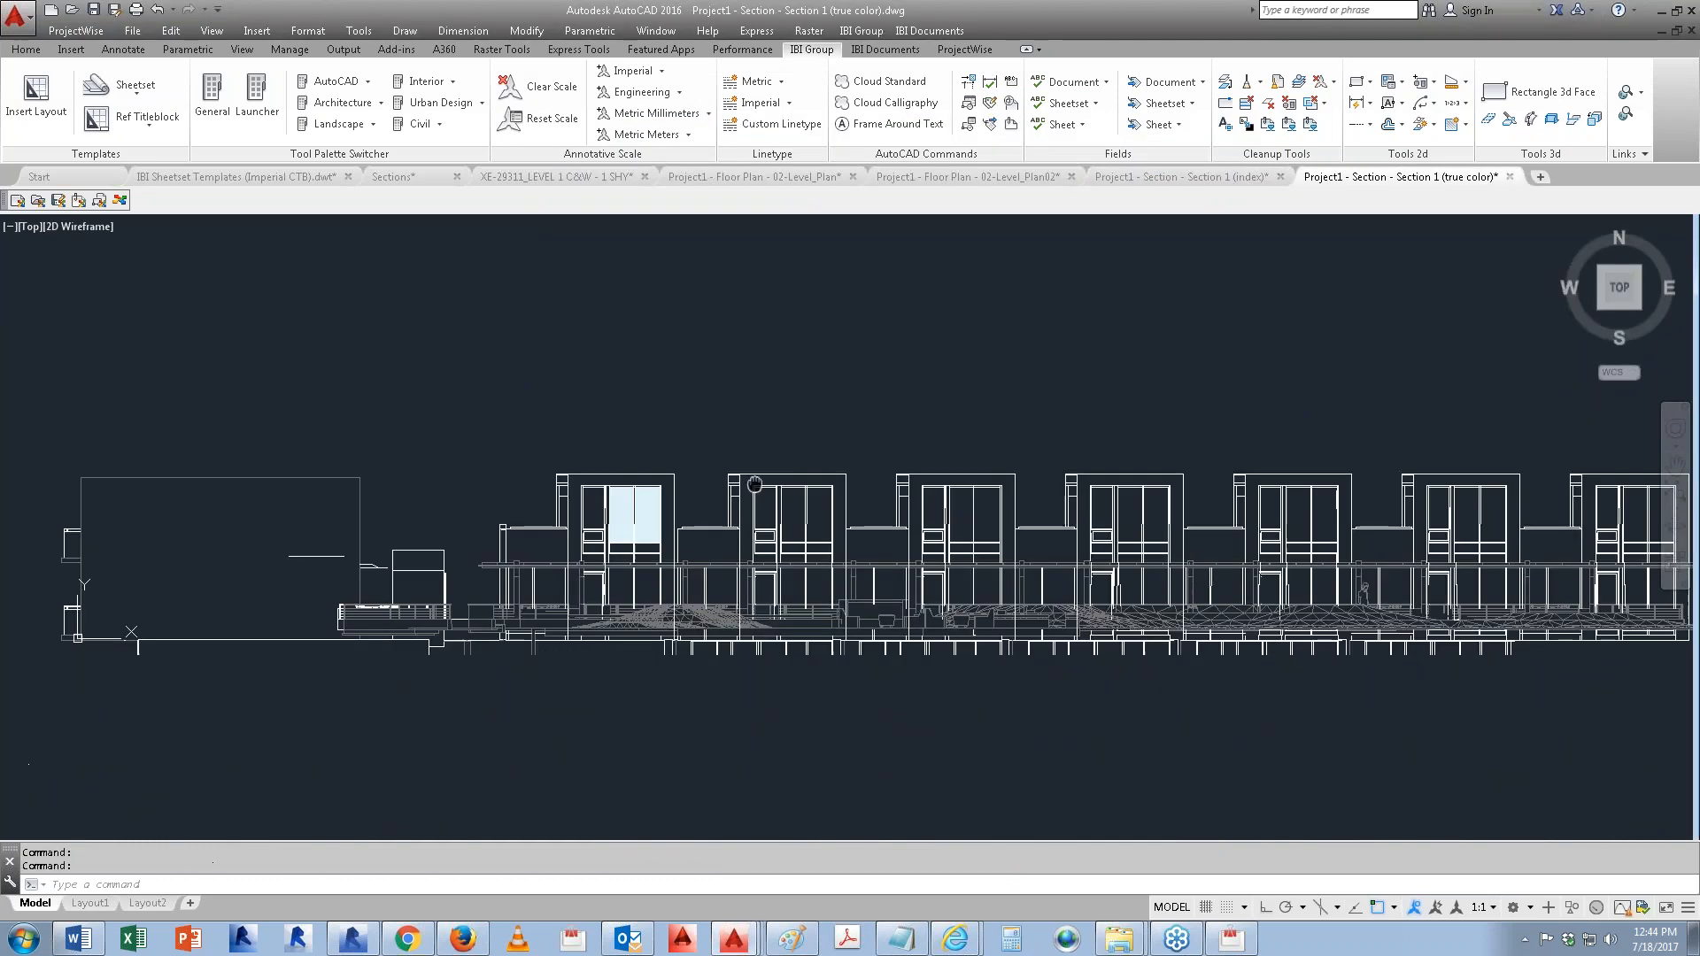
pyautogui.scroll(4, 619, 556)
# Step: Preview a window plot of the true color drawing's first two buildings to examine glass colour and outlines, then cancel the plot
pyautogui.write('plot')
pyautogui.press('Return')
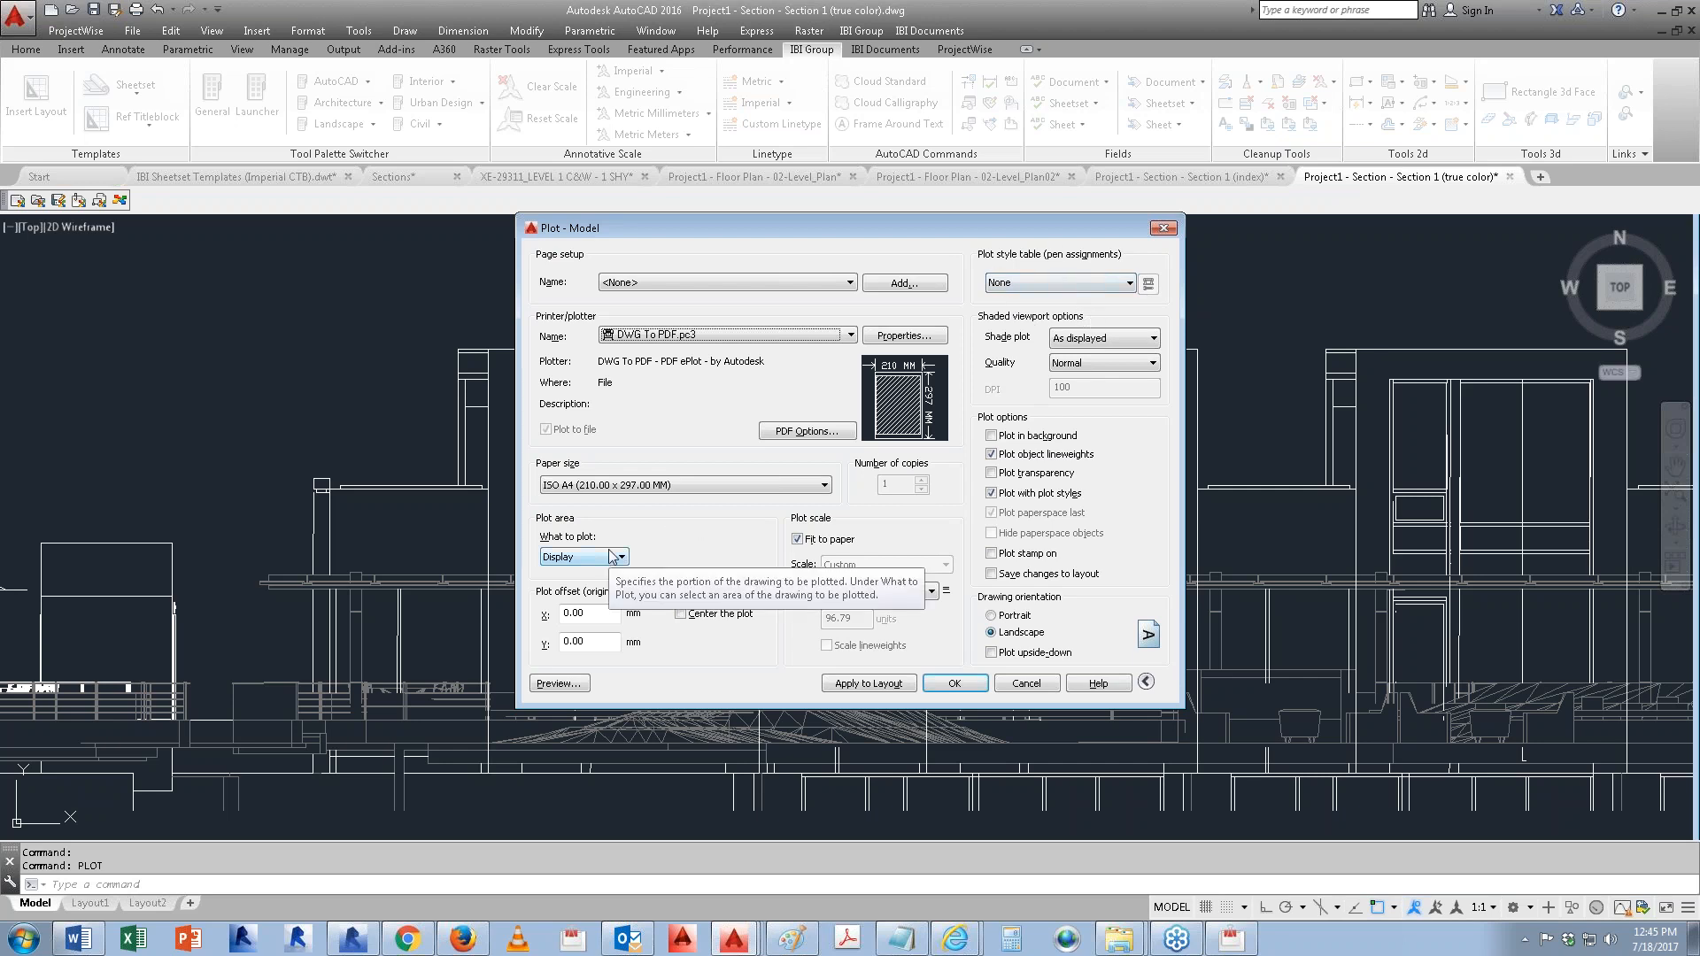
pyautogui.click(580, 558)
pyautogui.click(566, 611)
pyautogui.click(199, 318)
pyautogui.click(1302, 821)
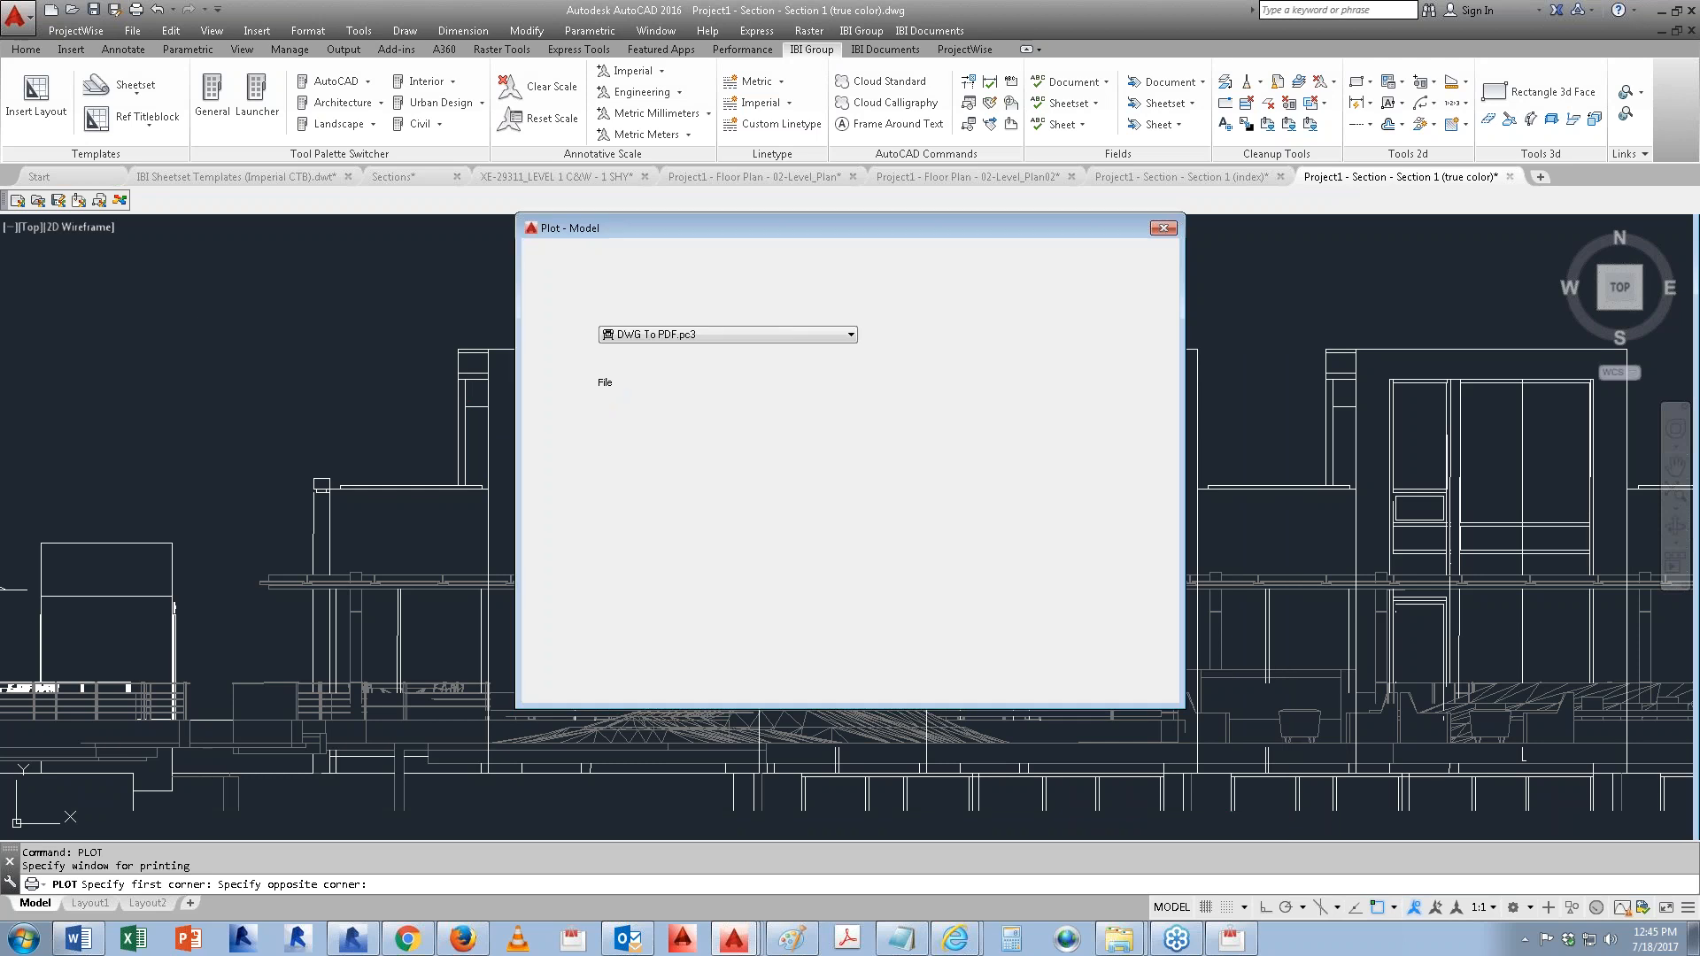
pyautogui.click(558, 684)
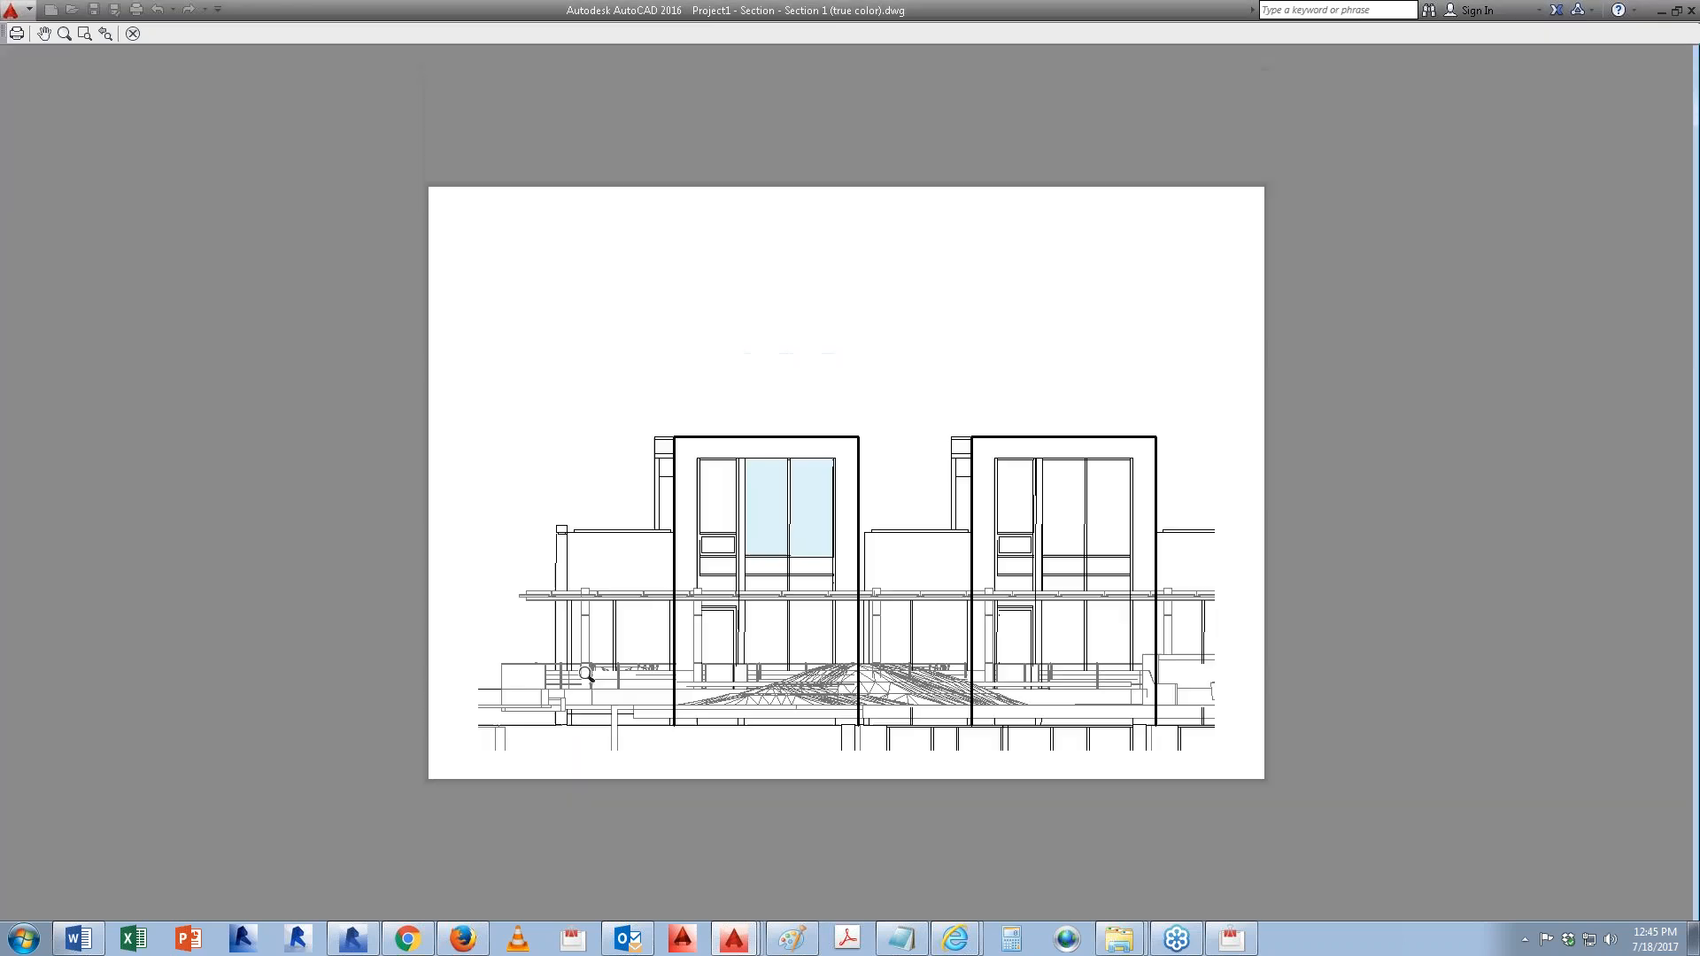
pyautogui.scroll(2, 779, 602)
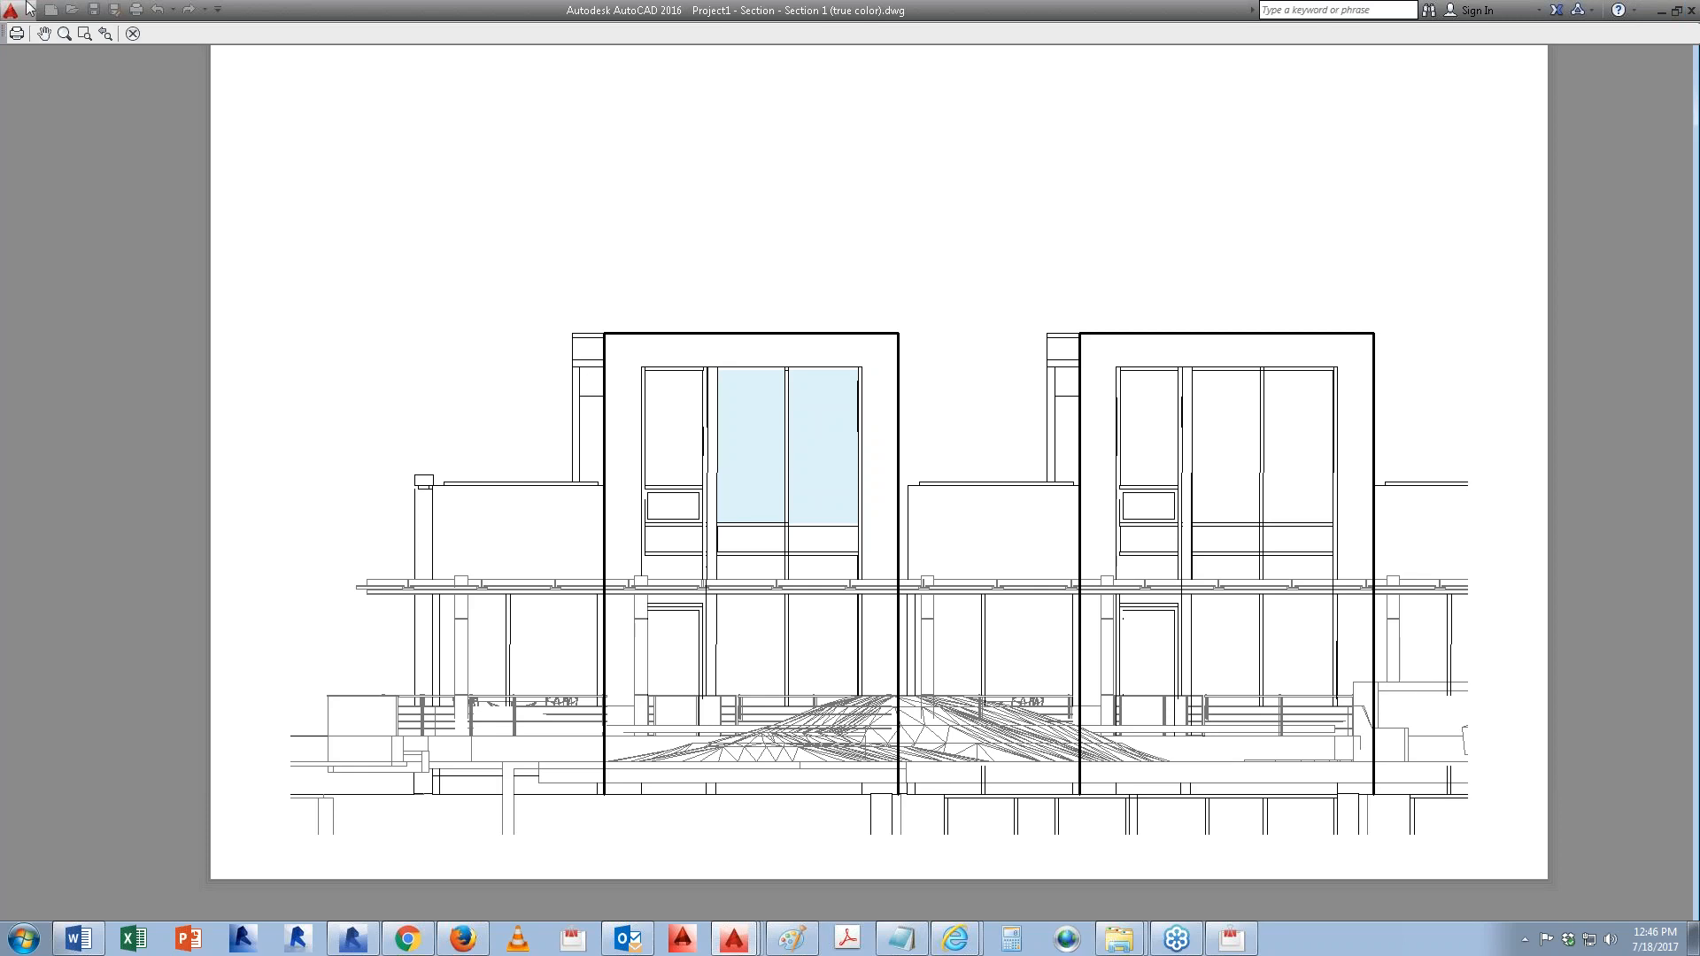
pyautogui.click(133, 33)
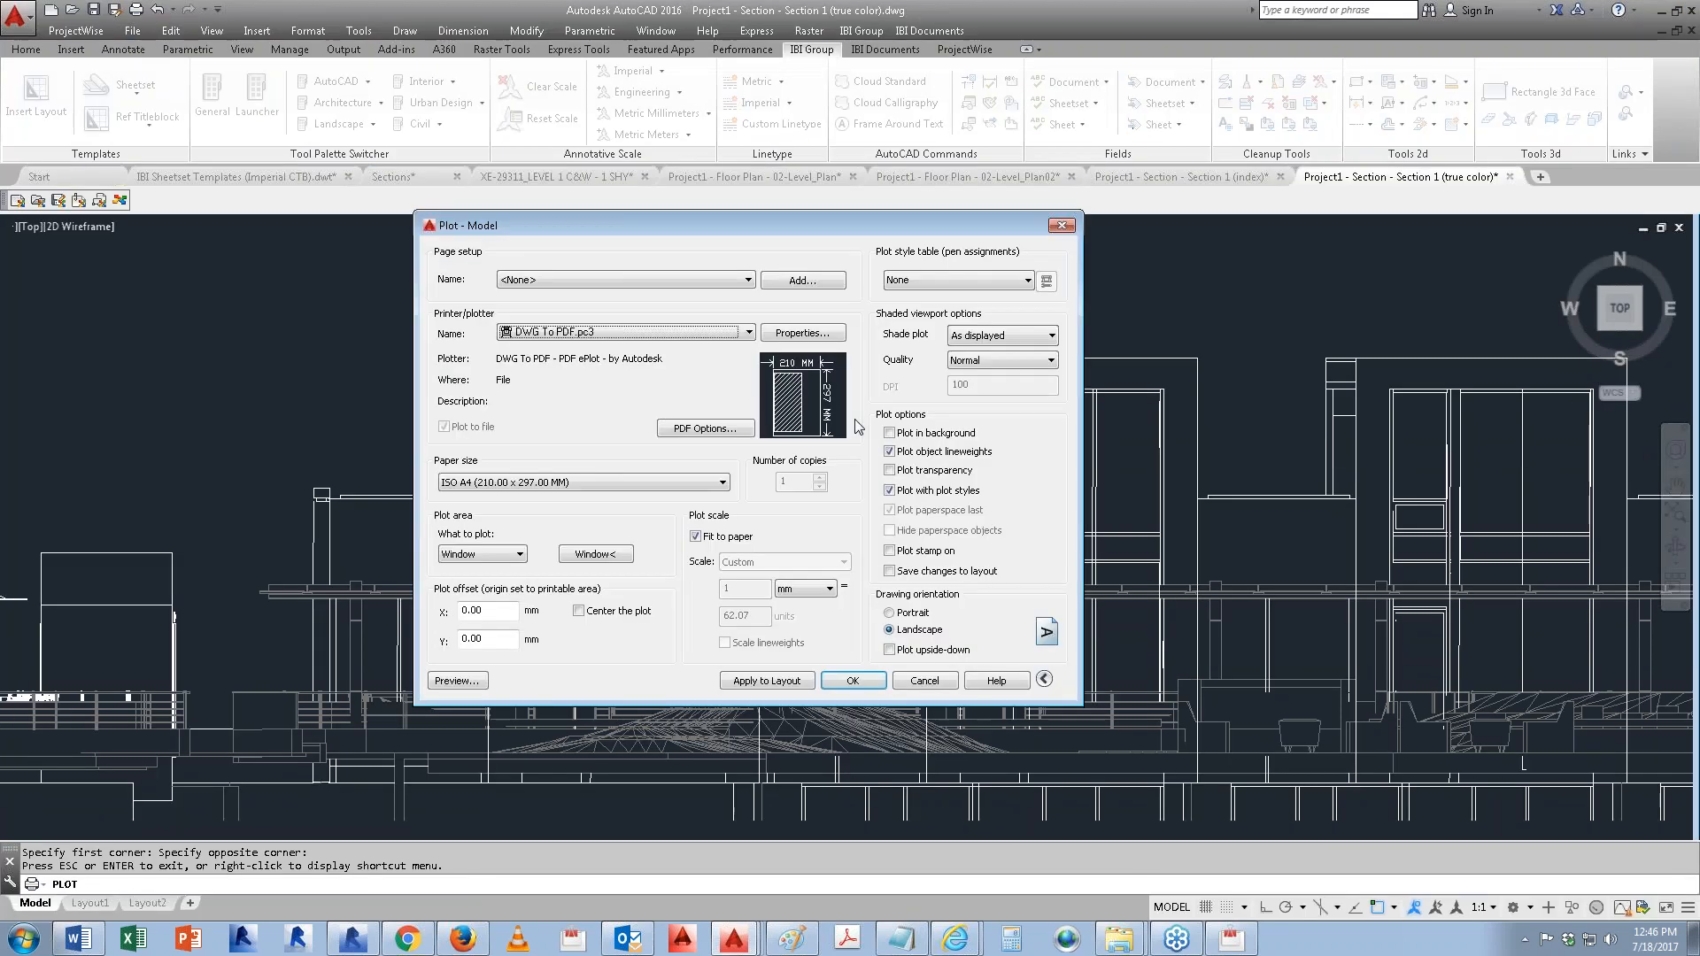
pyautogui.click(924, 681)
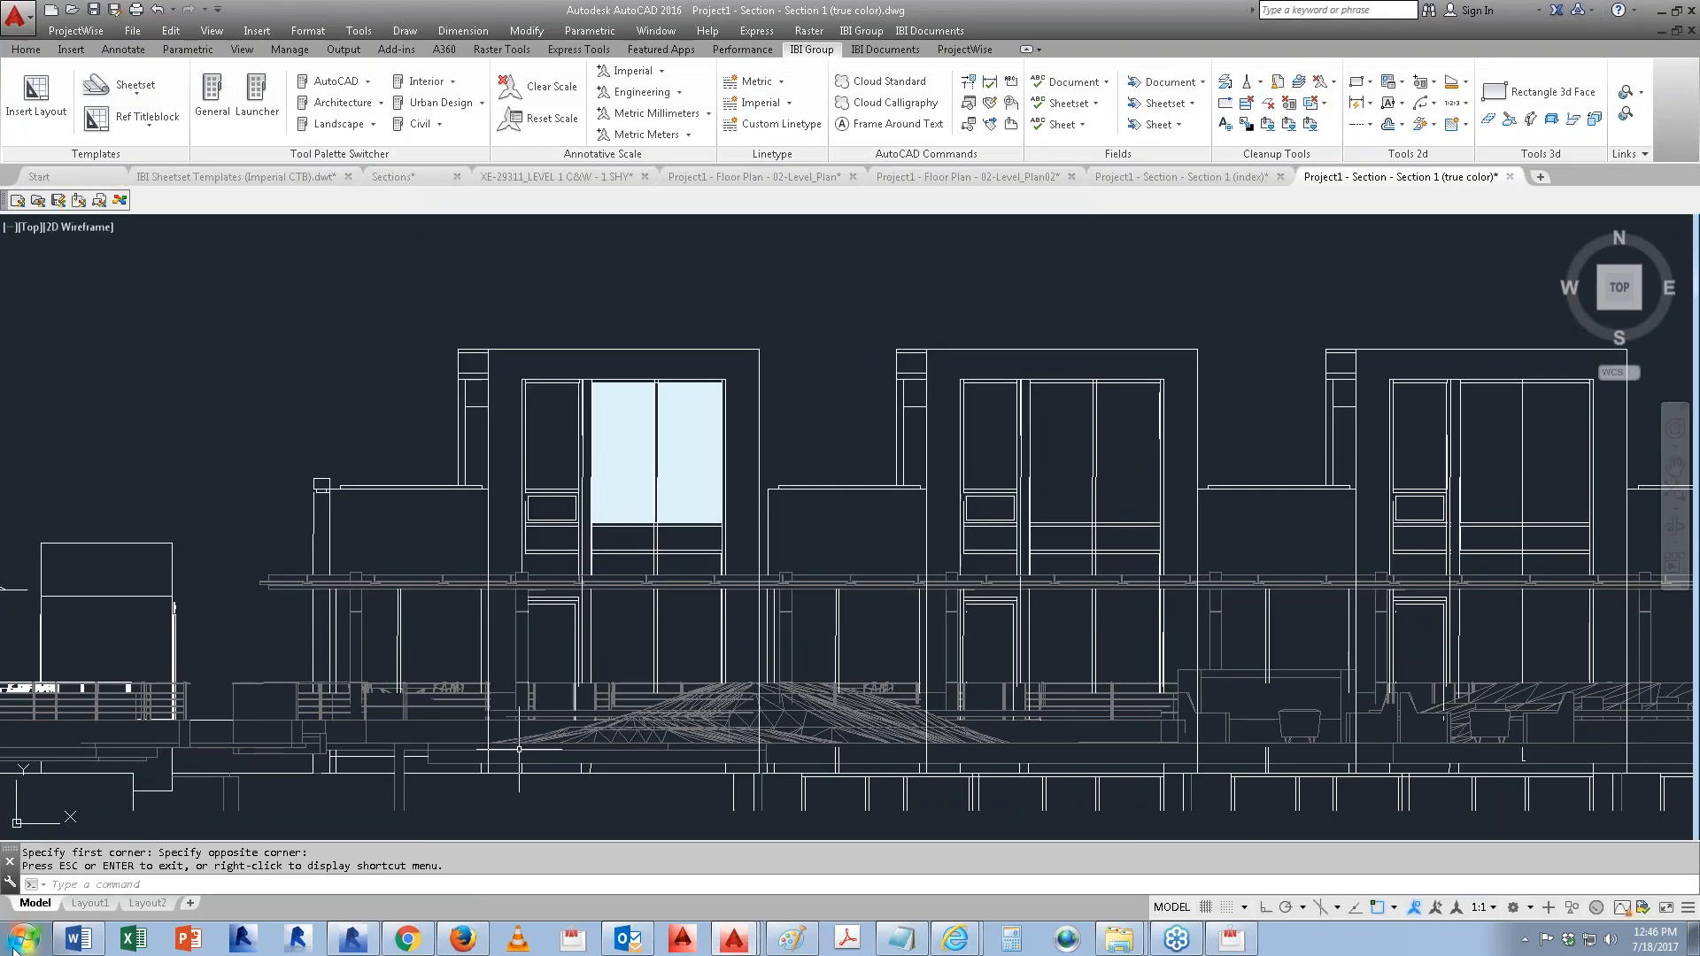
# Step: Switch to the Word agenda and highlight "Convert Sketchup or other 3d to CAD lines", then "Print PDF 50% using Adobe Acrobat"
pyautogui.click(78, 939)
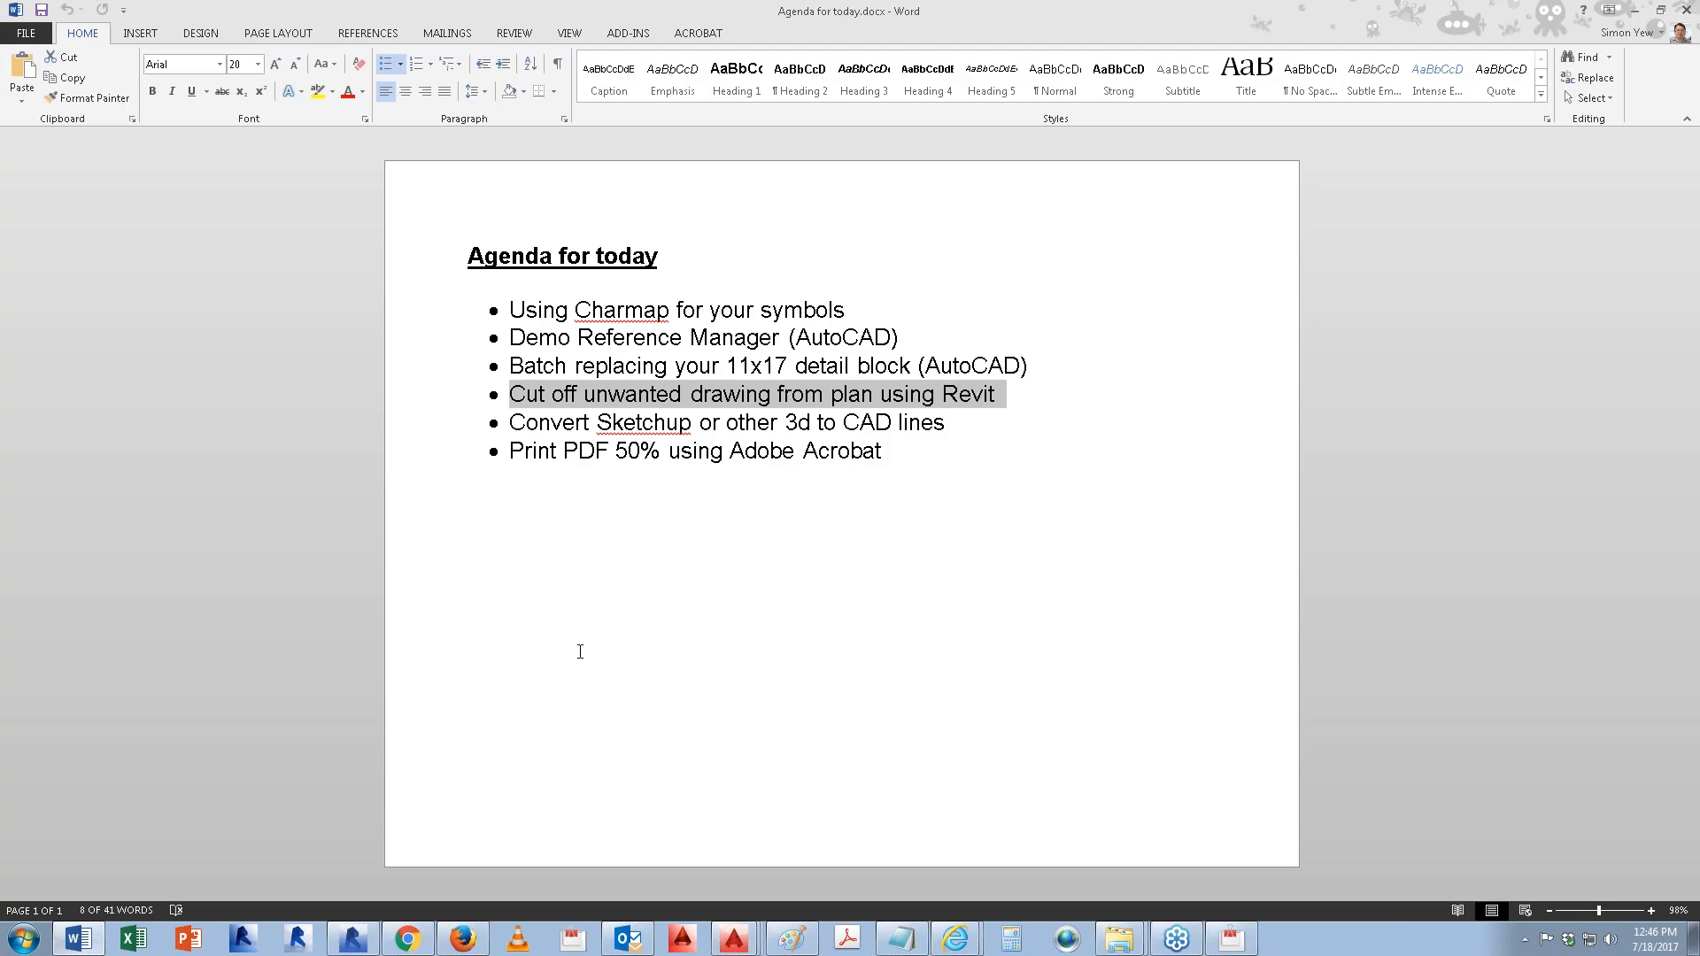
pyautogui.moveTo(944, 421); pyautogui.dragTo(508, 423)
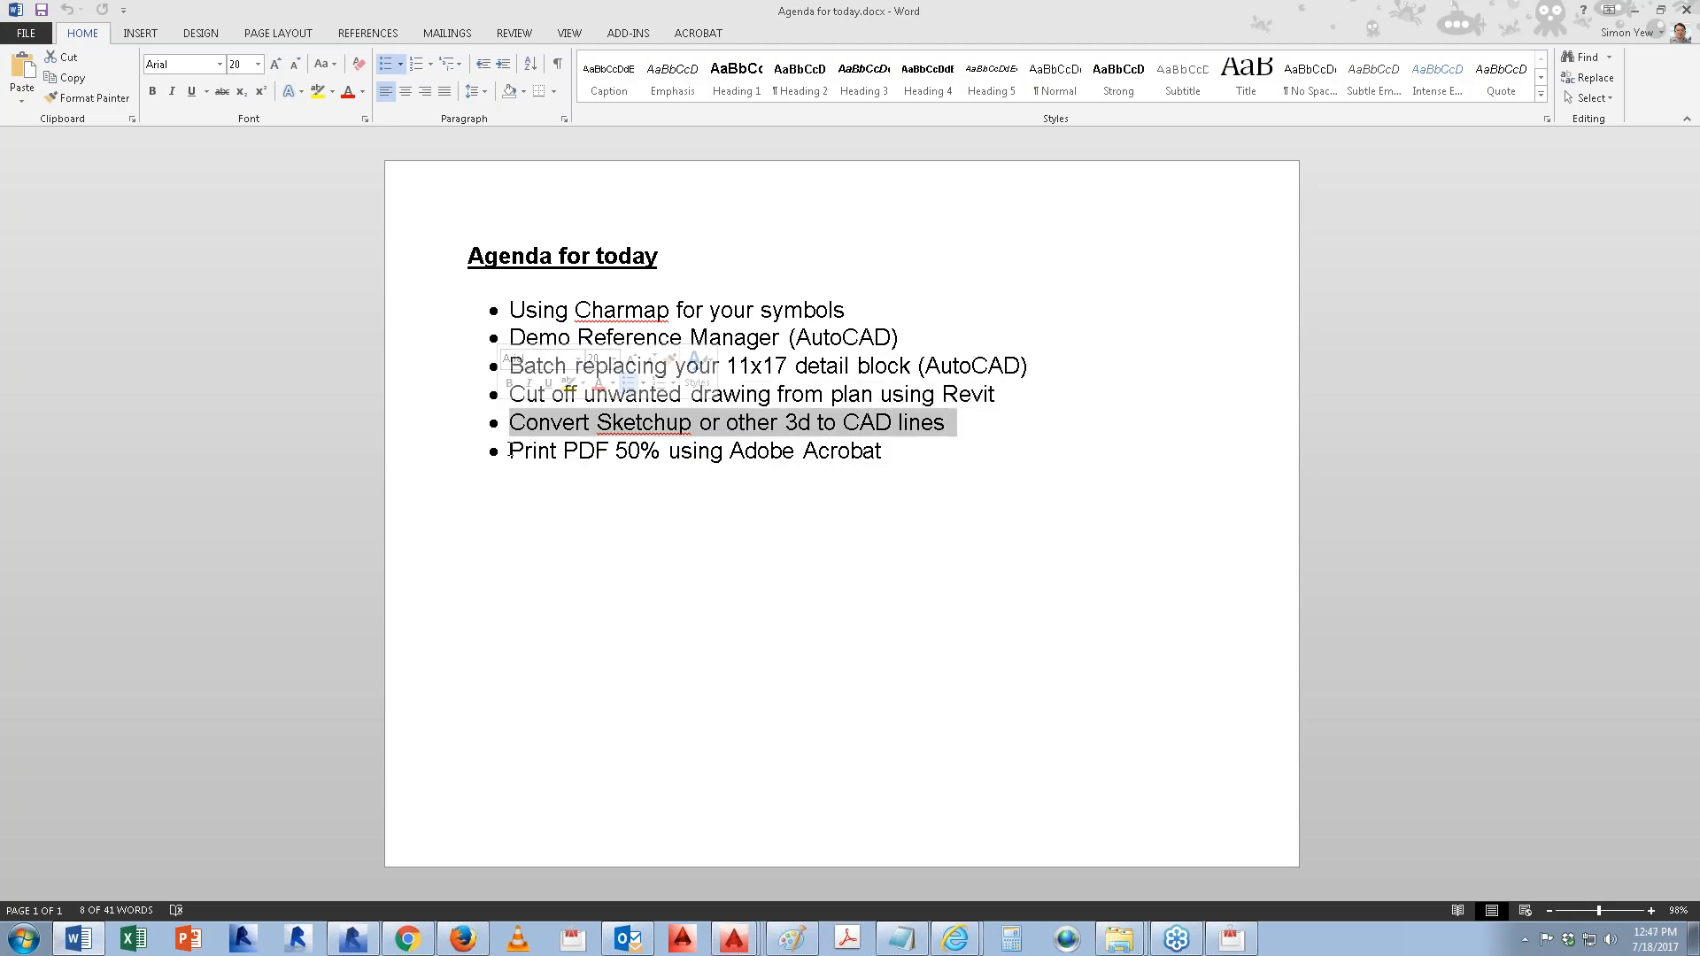
pyautogui.moveTo(509, 450); pyautogui.dragTo(893, 451)
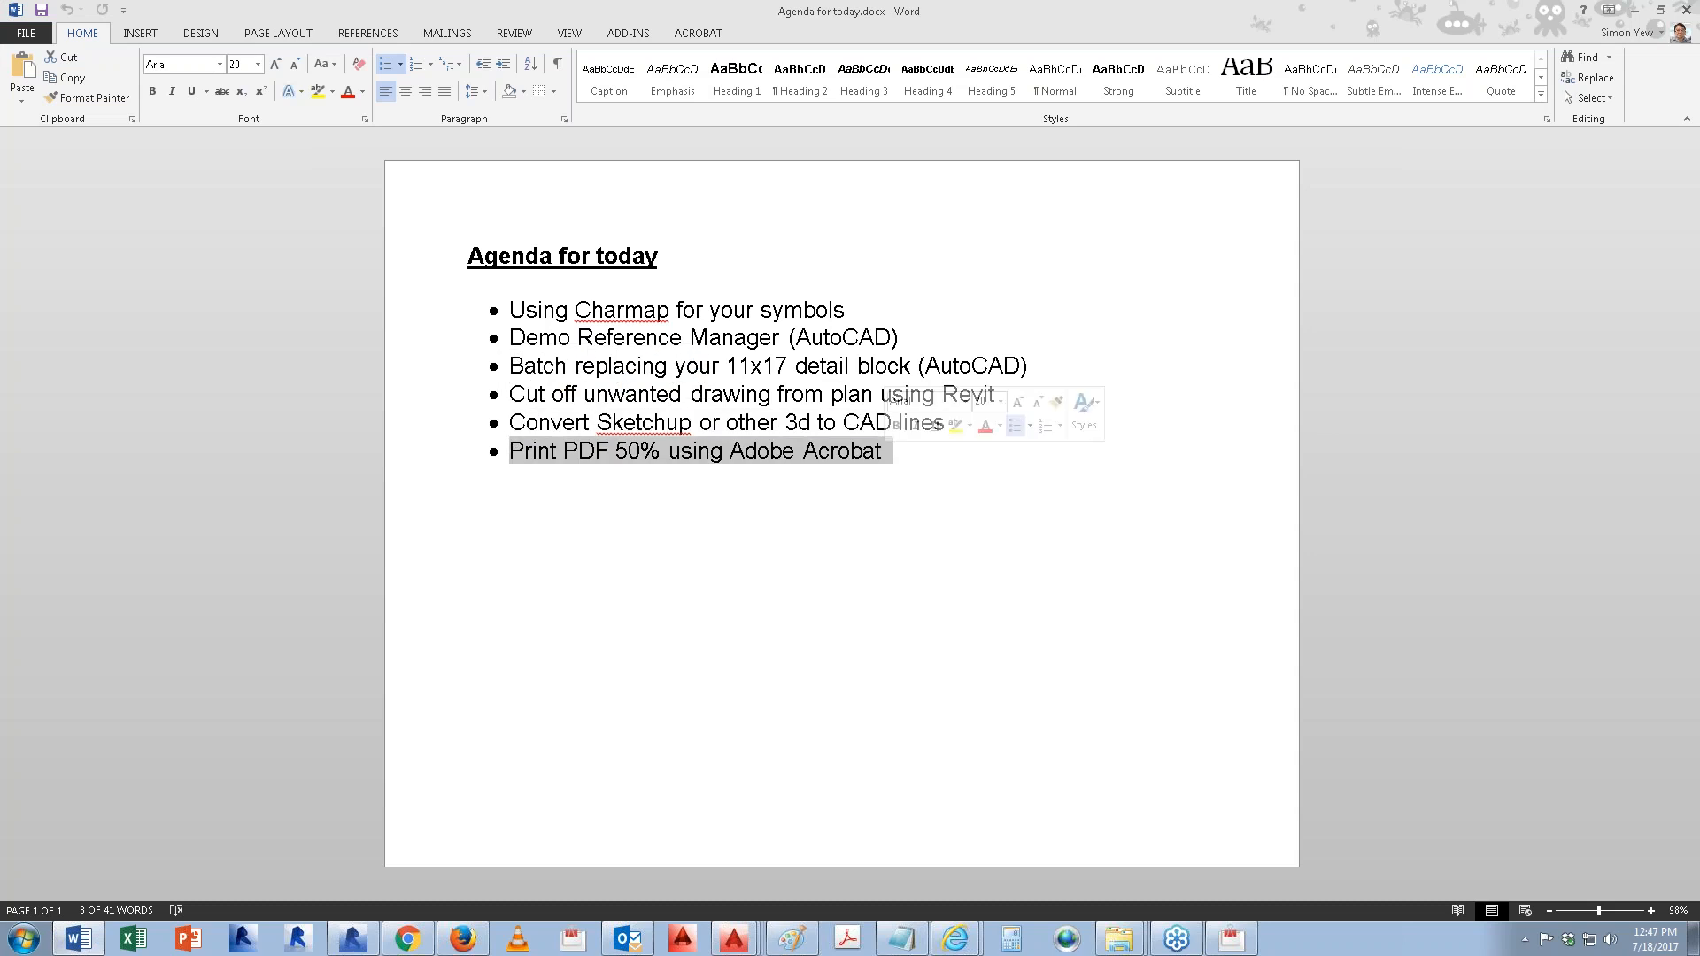
# Step: Minimize AutoCAD and bring the "03 - Convert 3d to CAD lines" folder window to the front
pyautogui.hotkey('alt', 'Tab')
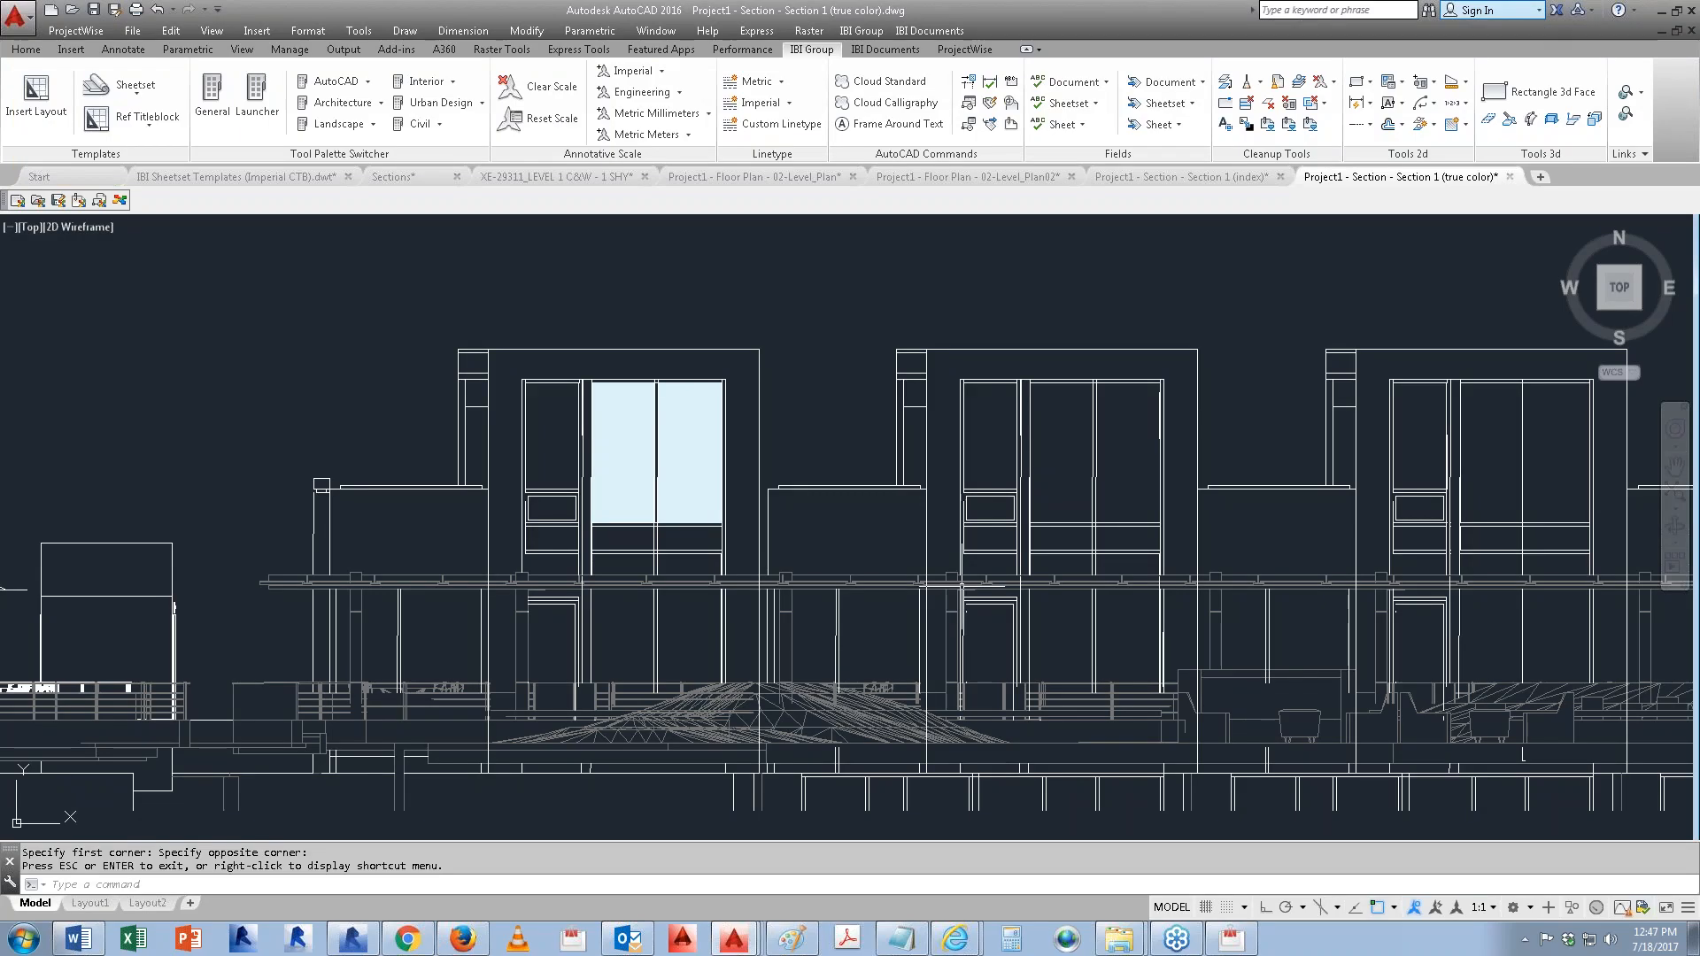
pyautogui.click(1661, 9)
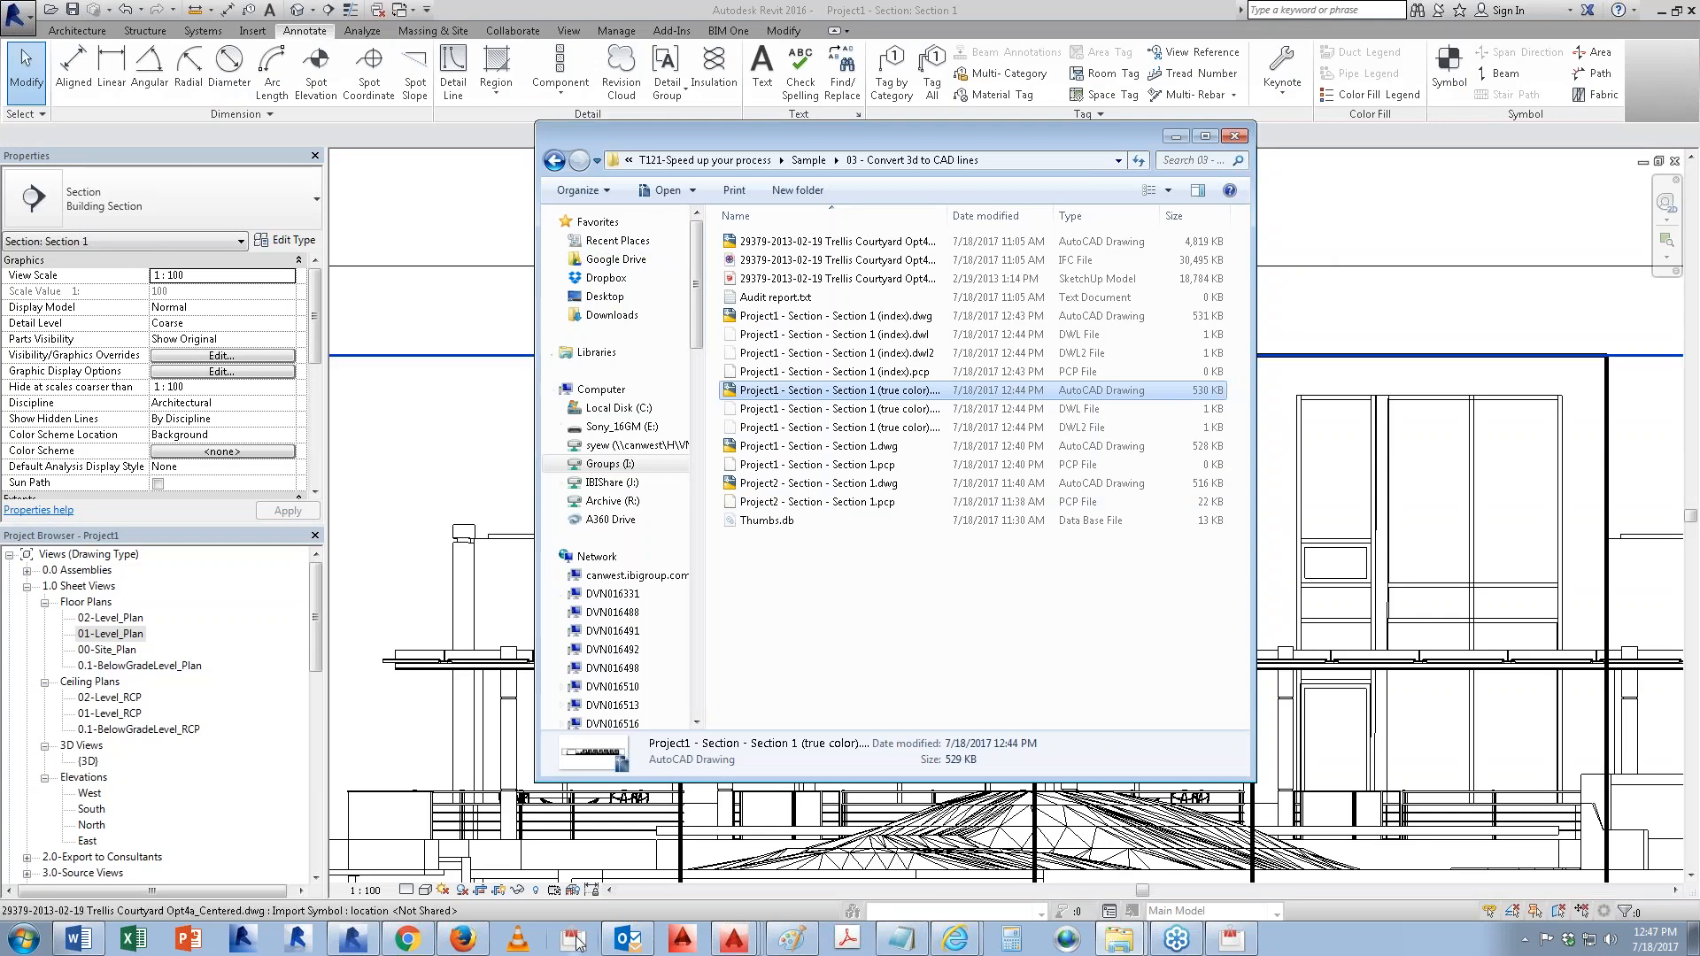
pyautogui.click(1111, 938)
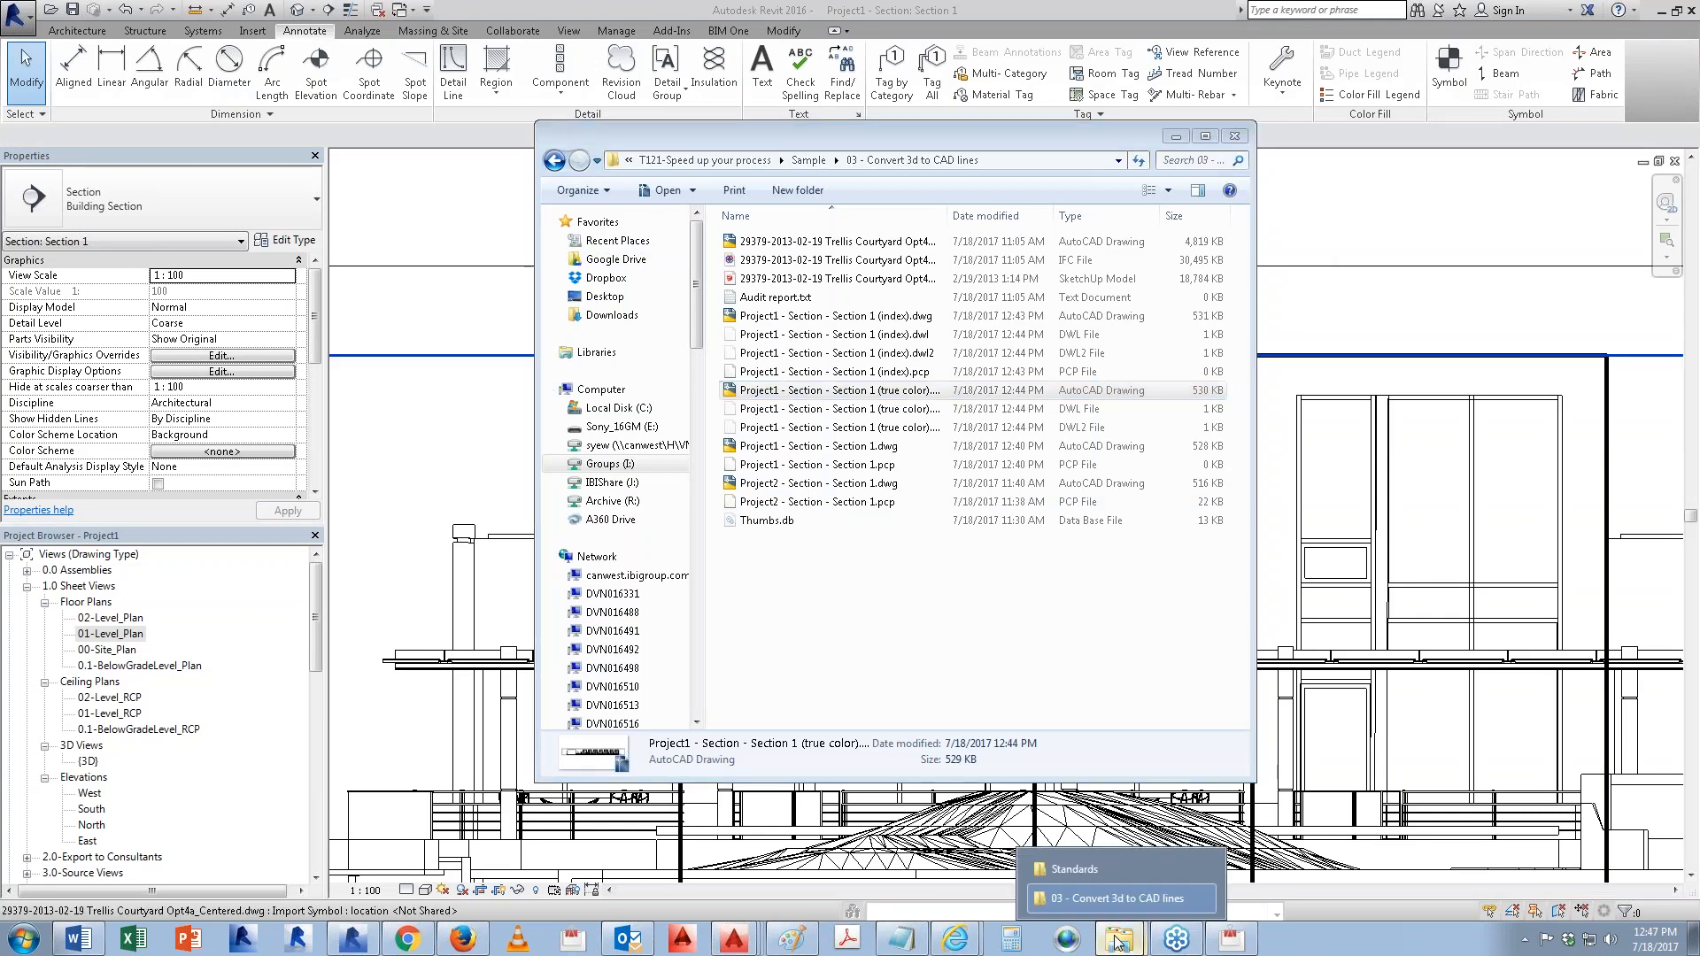
pyautogui.click(1085, 898)
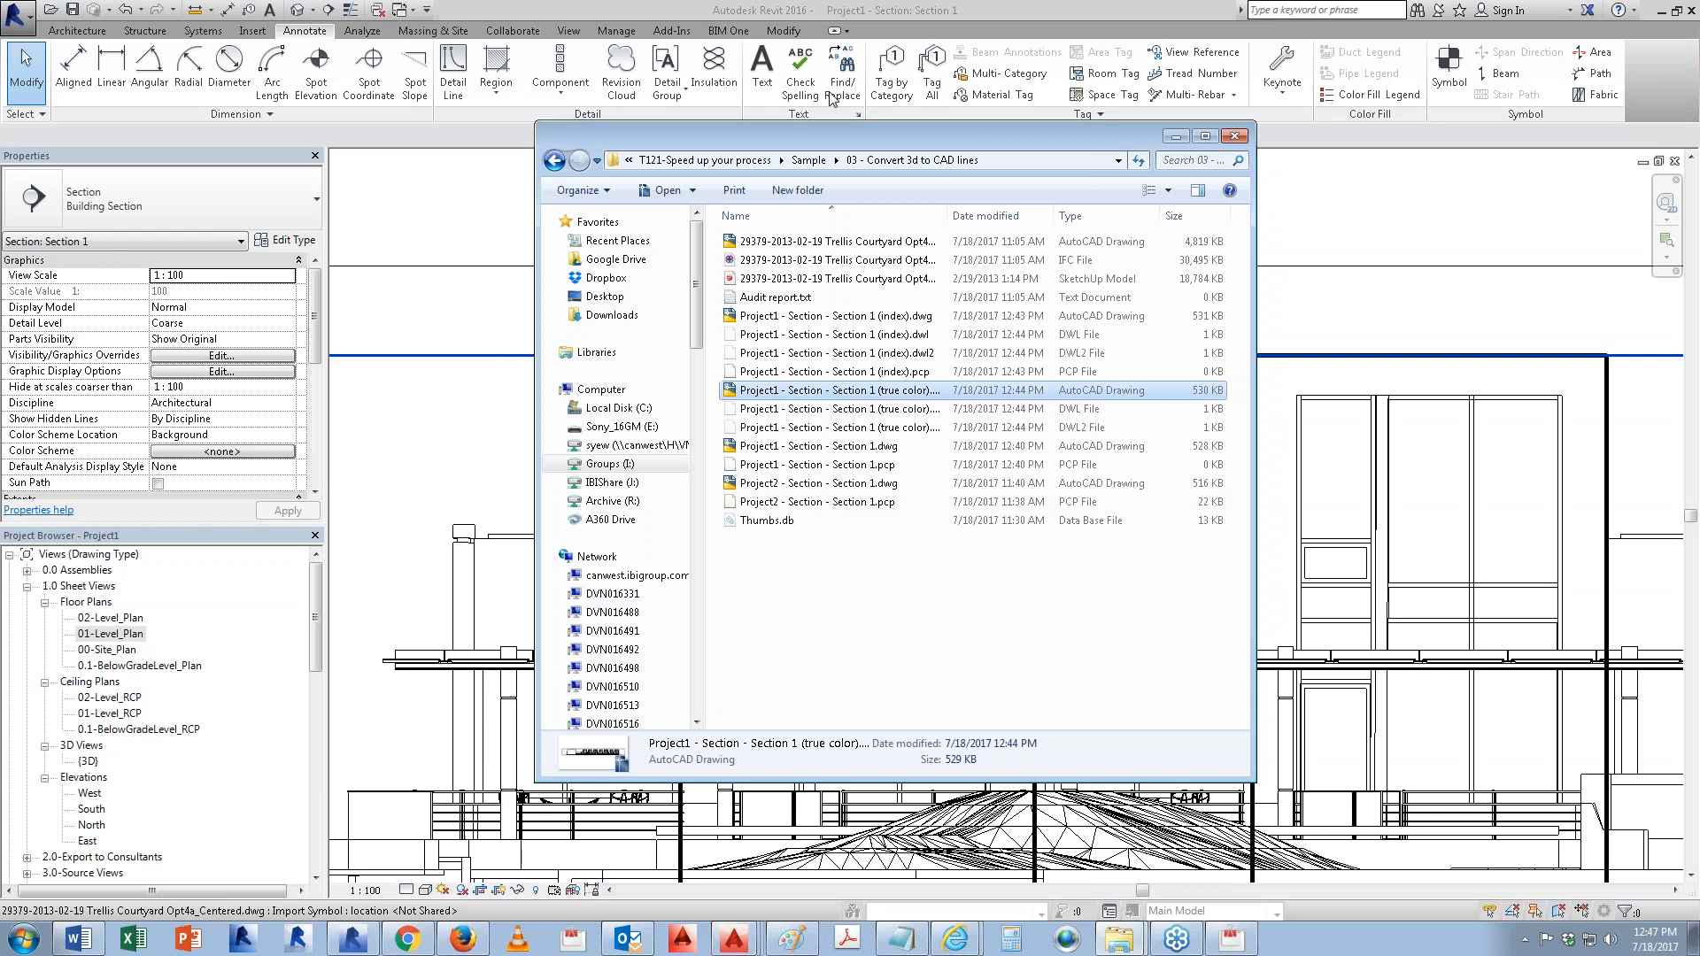
# Step: Open the "04 - Print PDF 50%" folder in Sample, view the Aviara II sheet "A1-03 - LEVEL P4 - OVERALL" PDF and close it
pyautogui.click(808, 160)
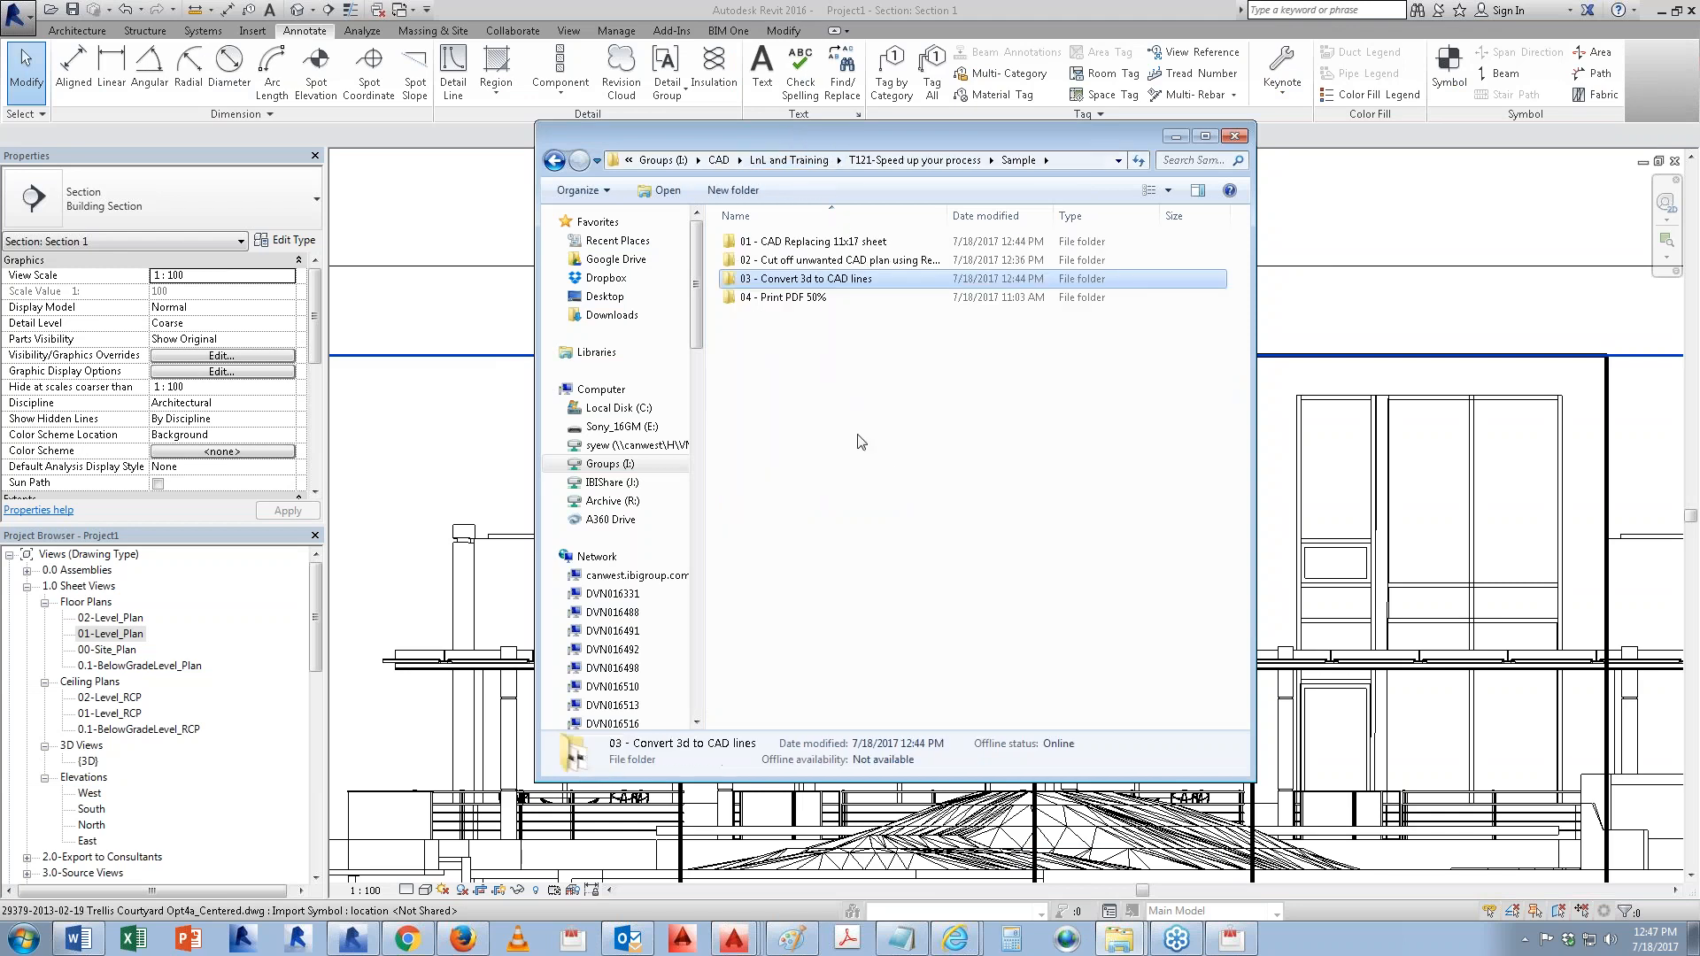
pyautogui.doubleClick(789, 298)
pyautogui.doubleClick(823, 317)
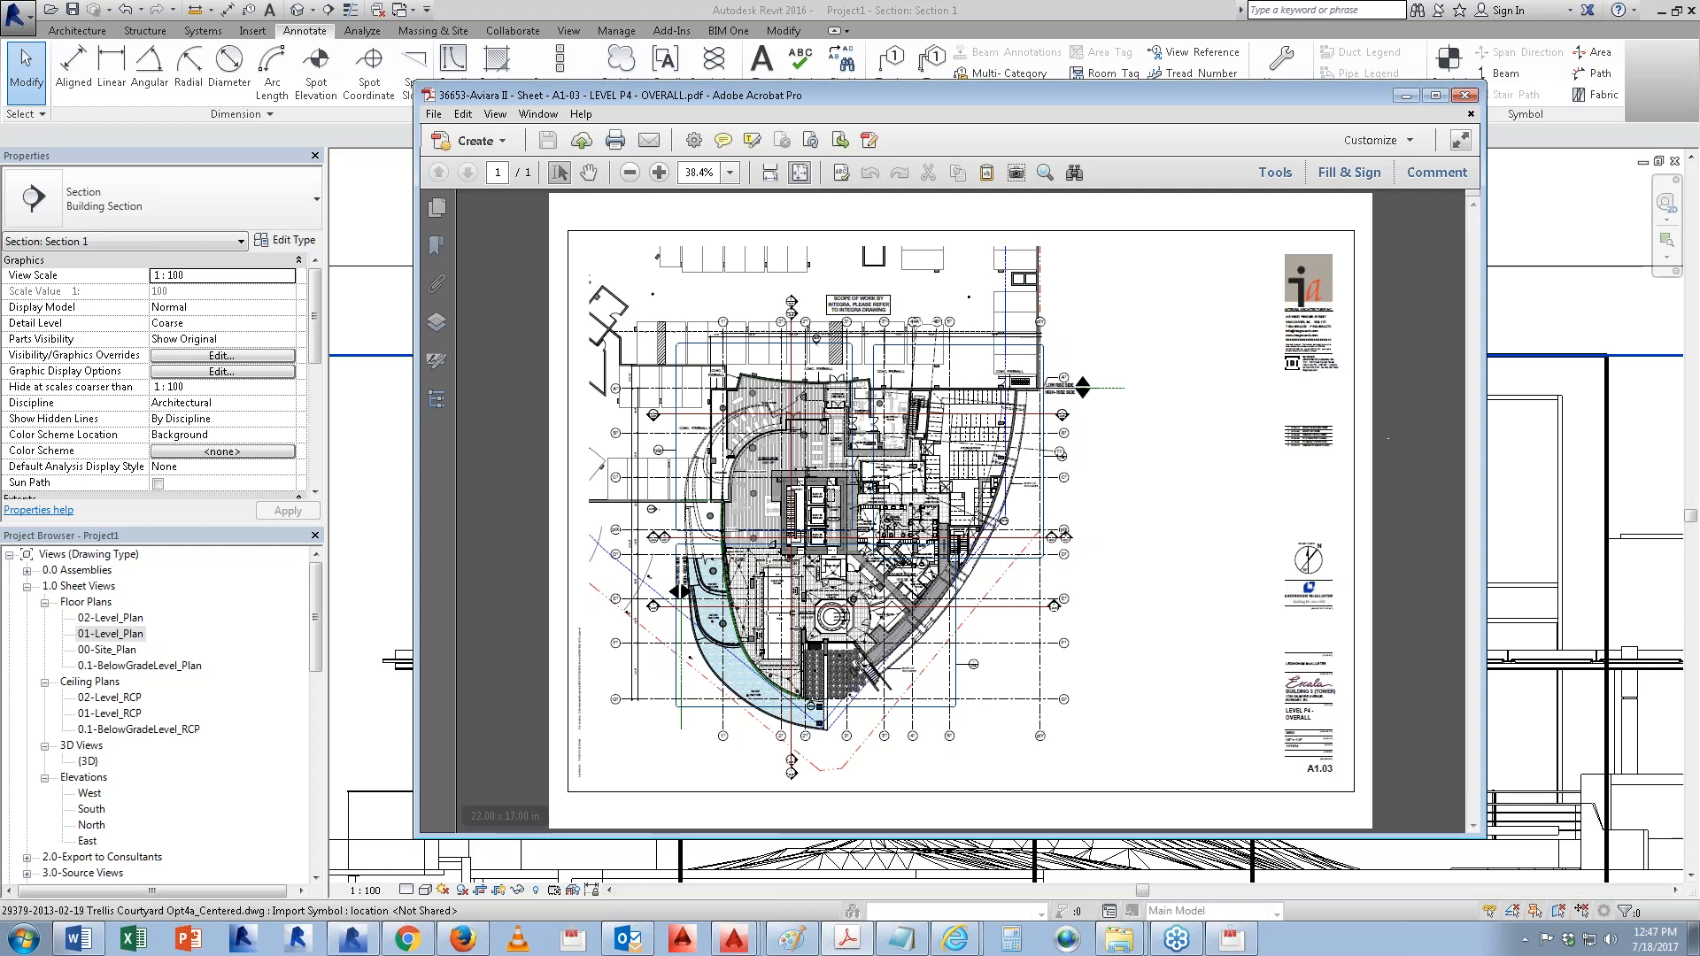
pyautogui.click(1465, 94)
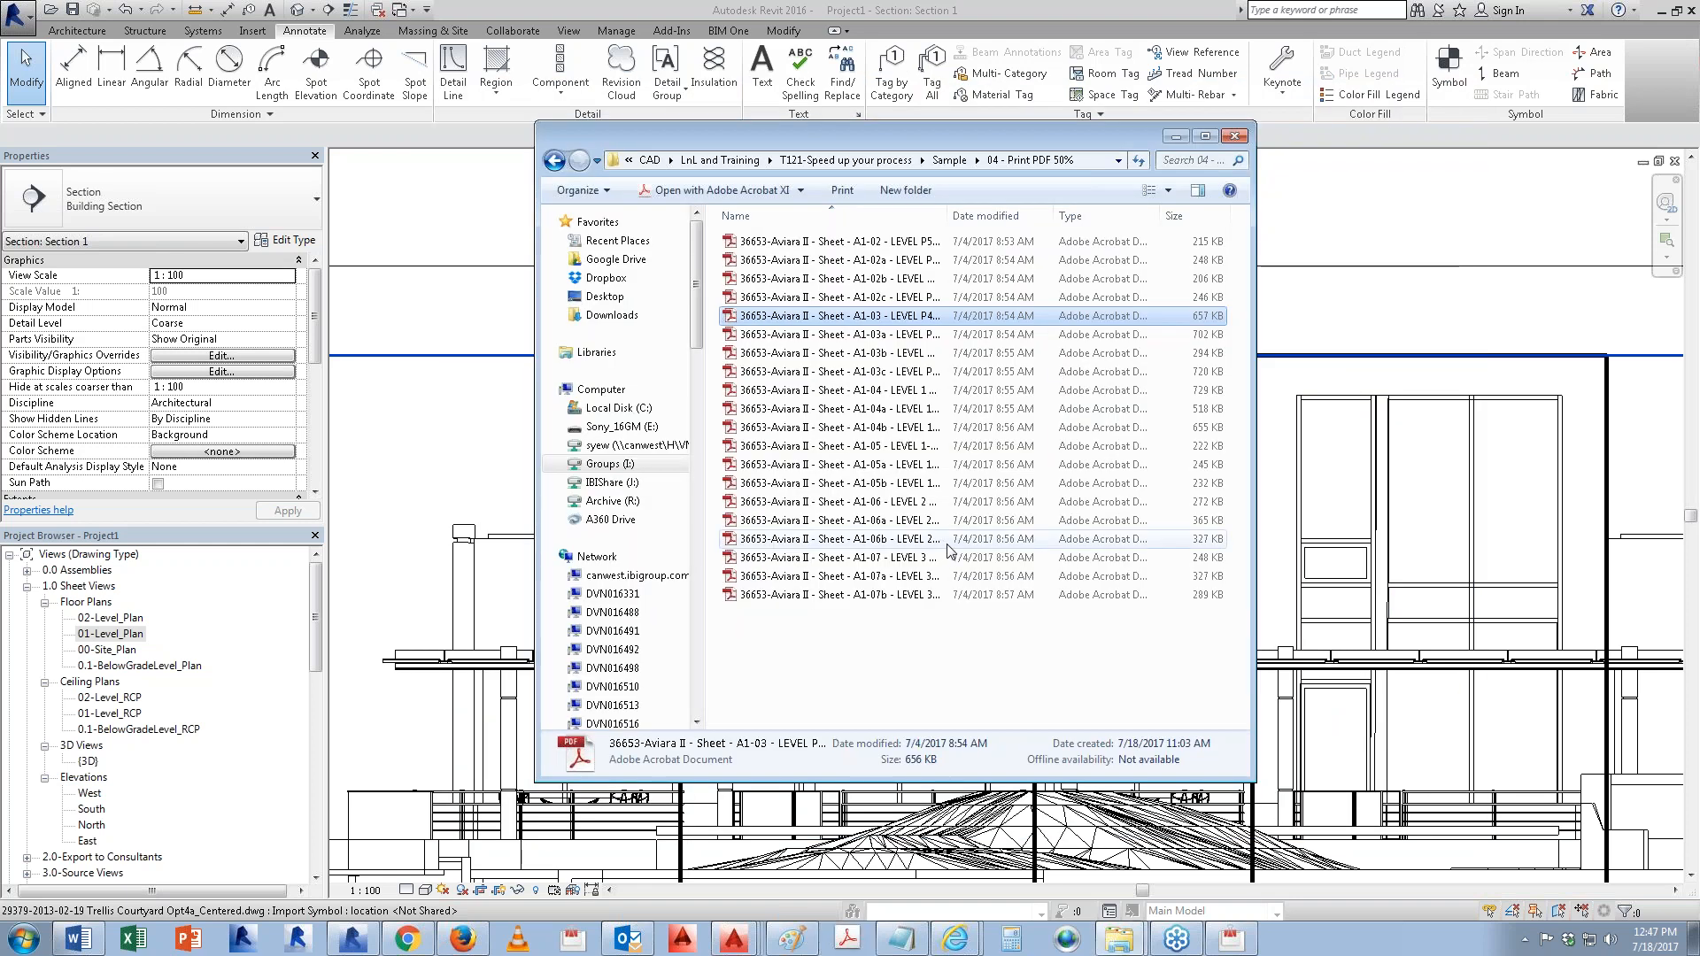
# Step: Open a new file explorer window and go through the desktop's Shortcut folder to the "36653 - Aviara II" project folder
pyautogui.press('super+e')
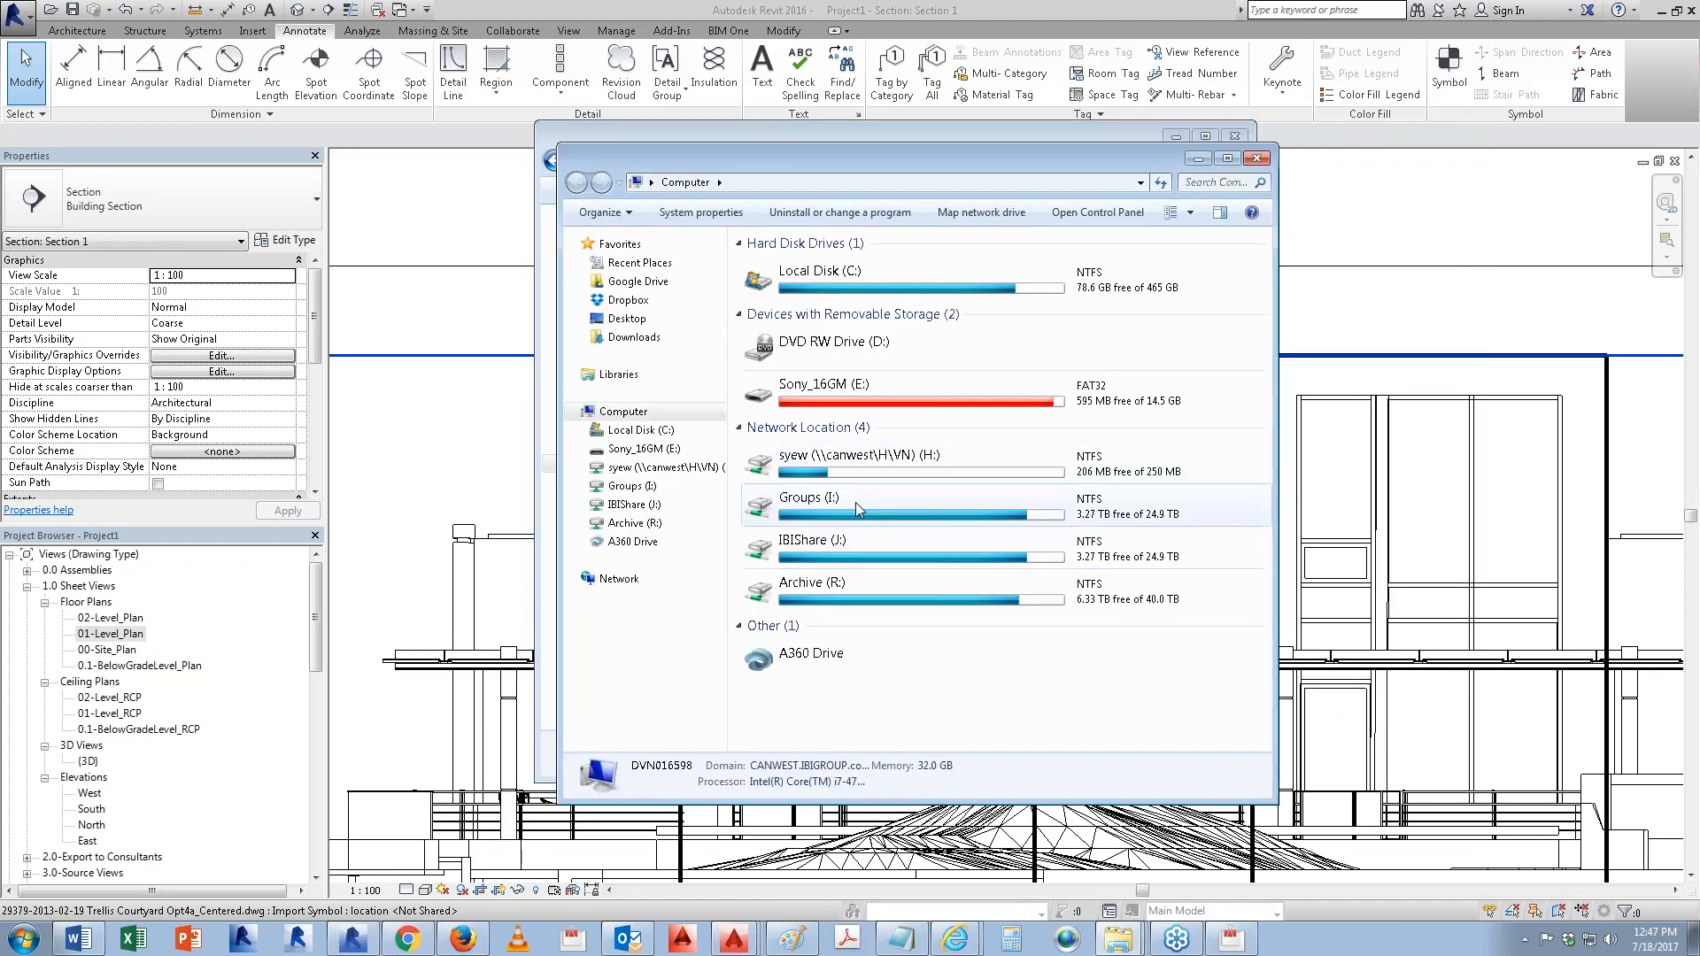
pyautogui.click(627, 318)
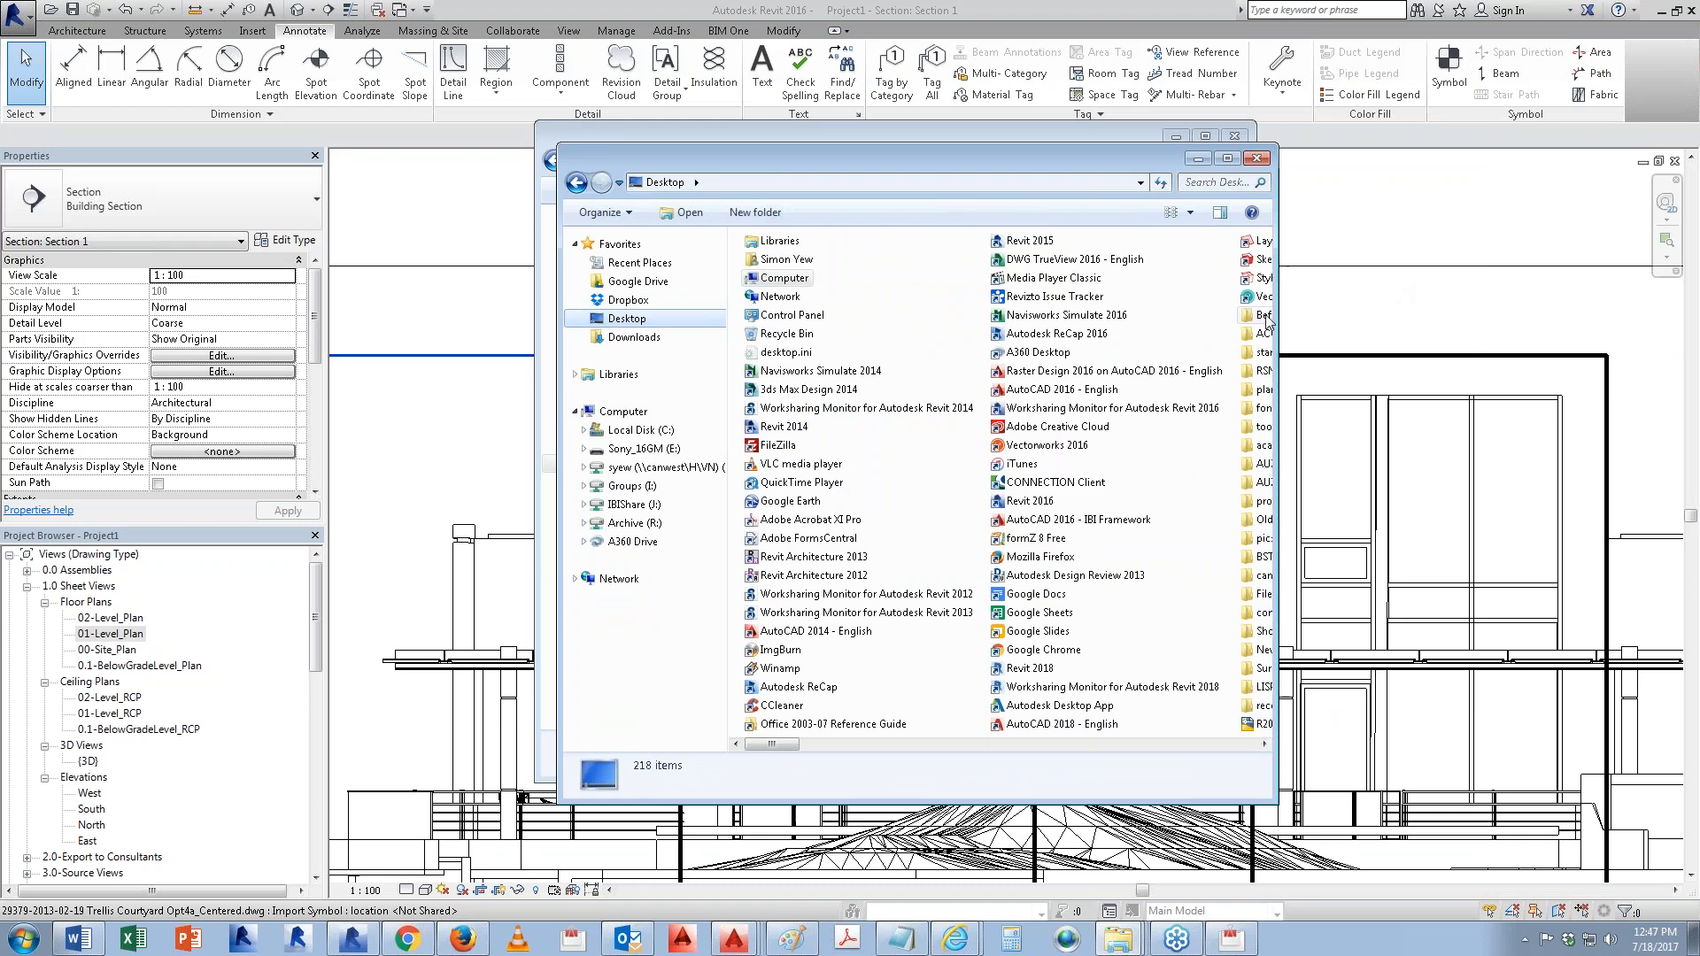
pyautogui.click(1018, 688)
pyautogui.click(1269, 508)
pyautogui.moveTo(1274, 507); pyautogui.dragTo(1601, 511)
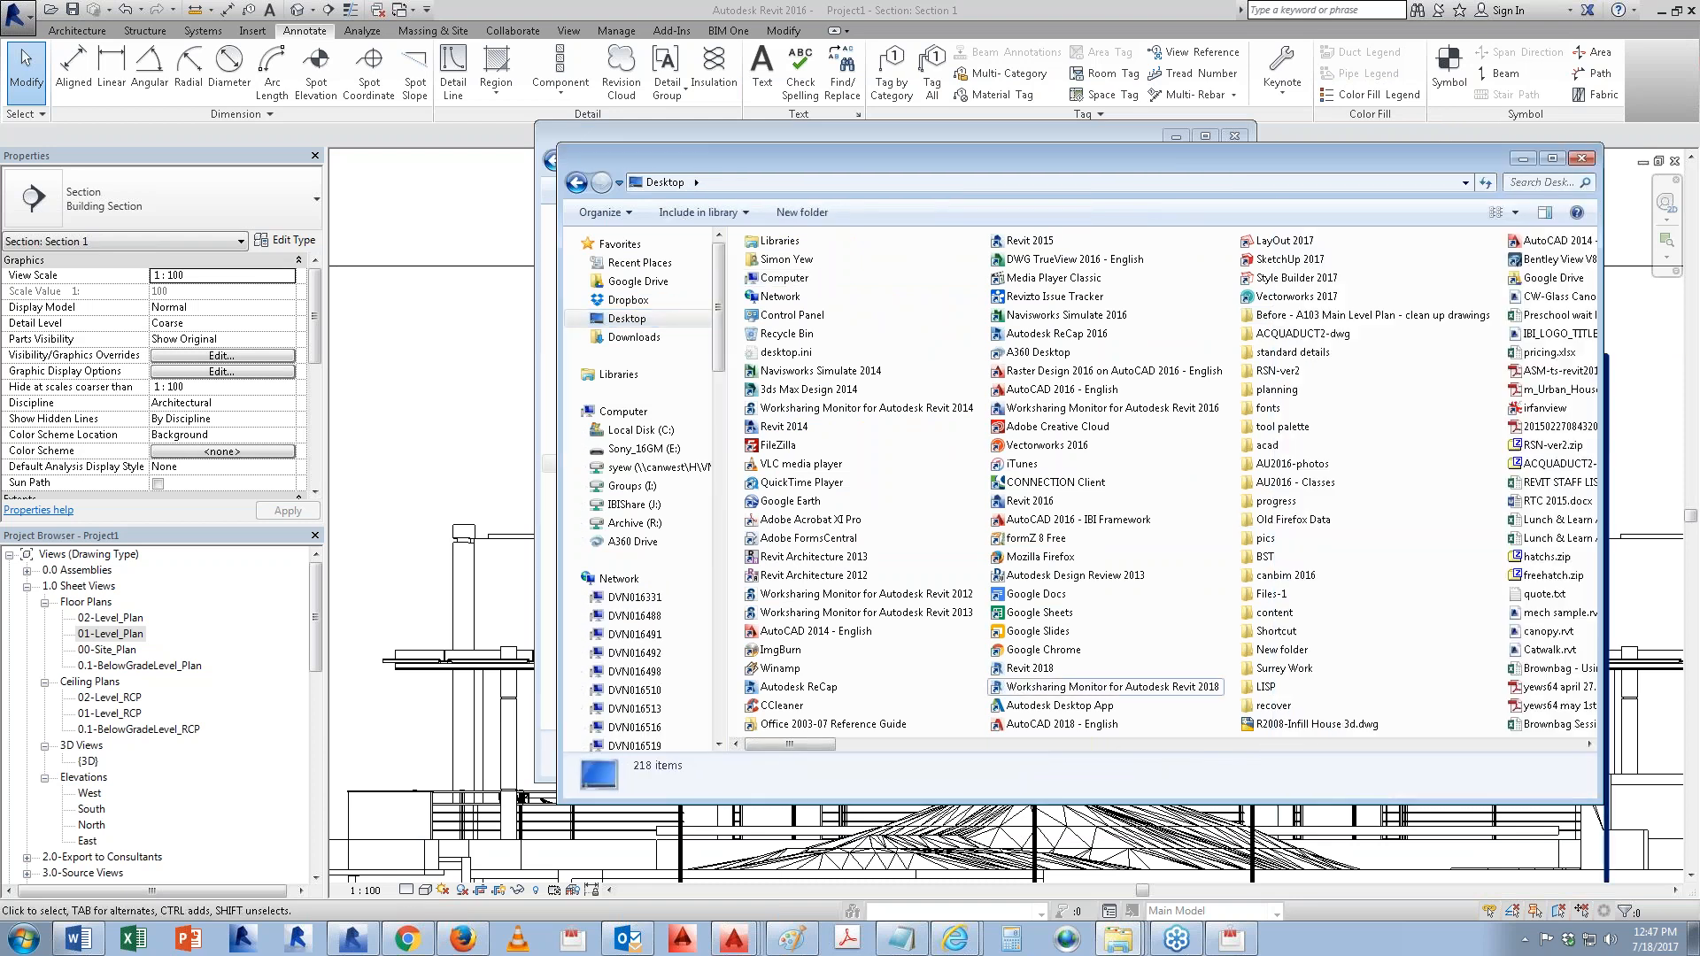
pyautogui.click(1266, 540)
pyautogui.click(1282, 634)
pyautogui.doubleClick(1282, 634)
pyautogui.scroll(-4, 847, 664)
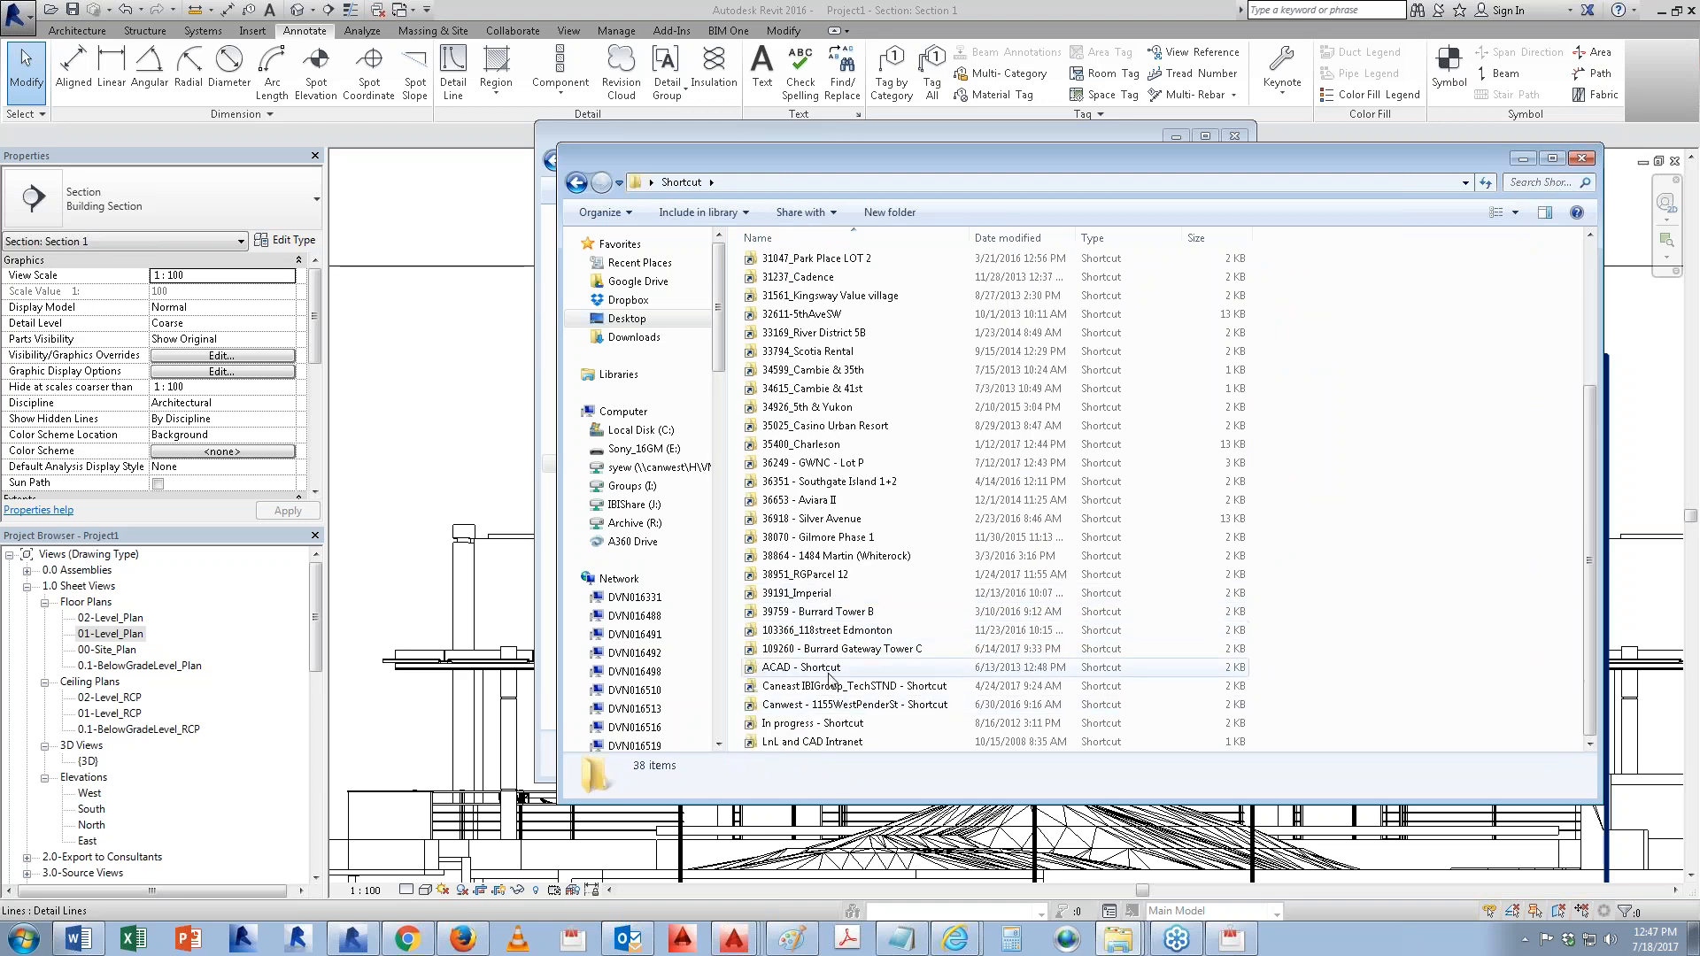
pyautogui.doubleClick(828, 503)
pyautogui.click(832, 182)
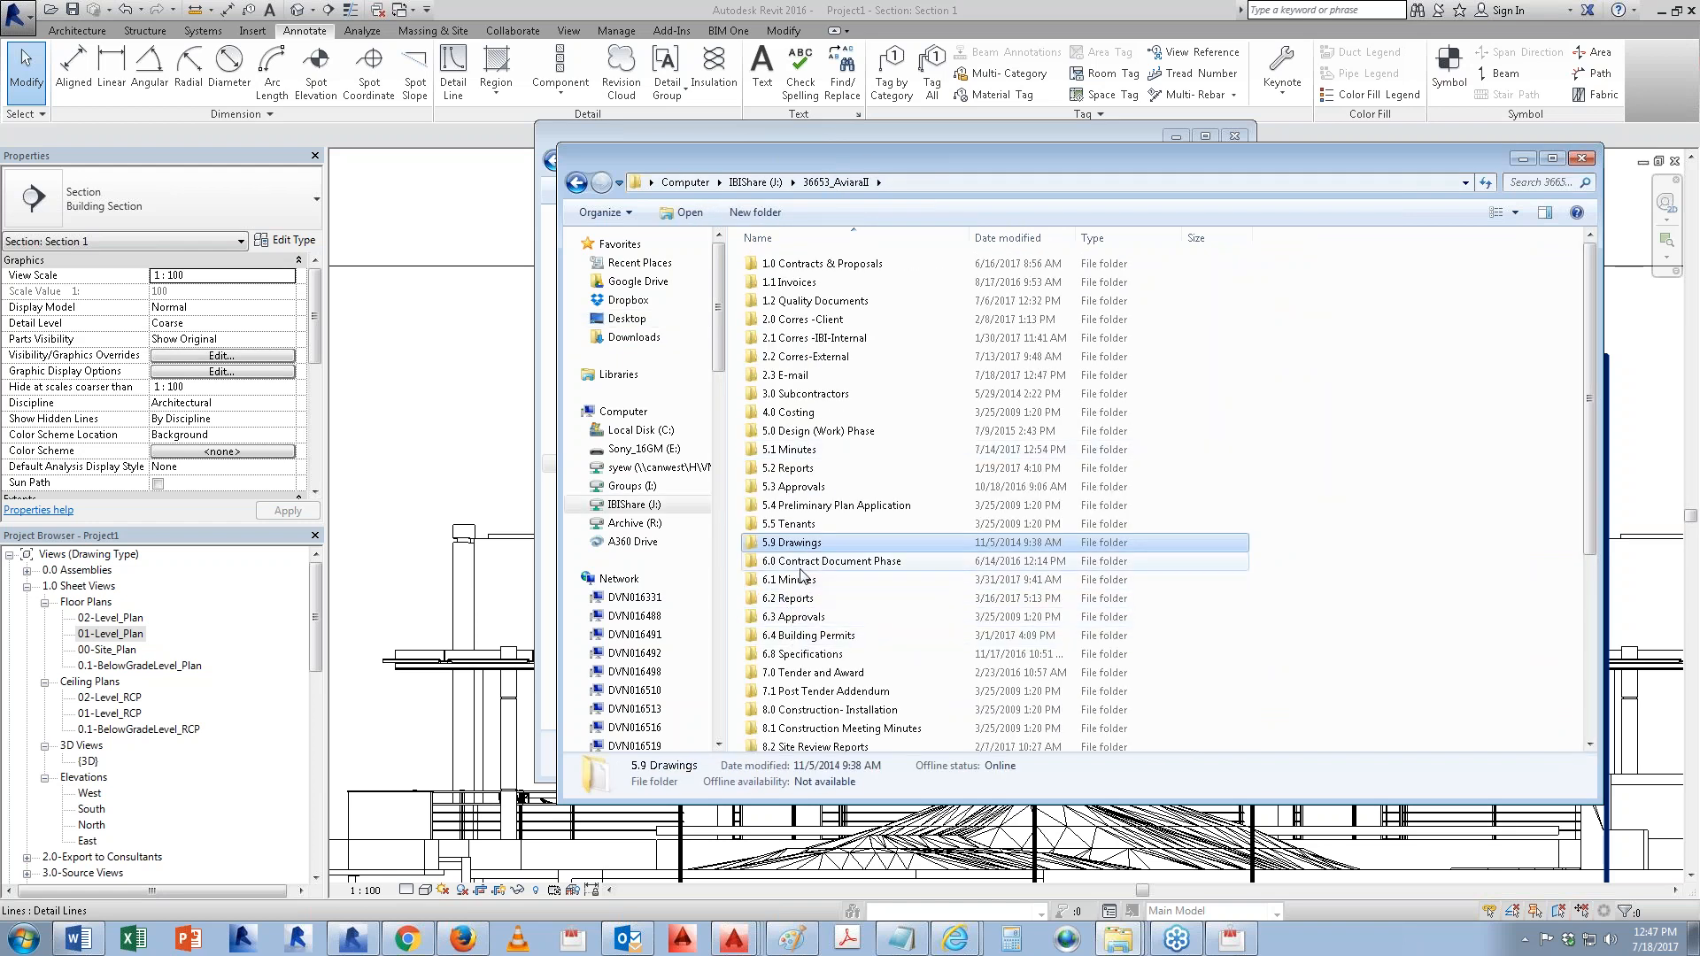
# Step: Browse to 5.9 Drawings, submissions, "2017-03-15_Reisssued IFC Grade to Roof", PDF, Individual, and open the "Full Size Arch E1" folder
pyautogui.doubleClick(793, 542)
pyautogui.doubleClick(790, 561)
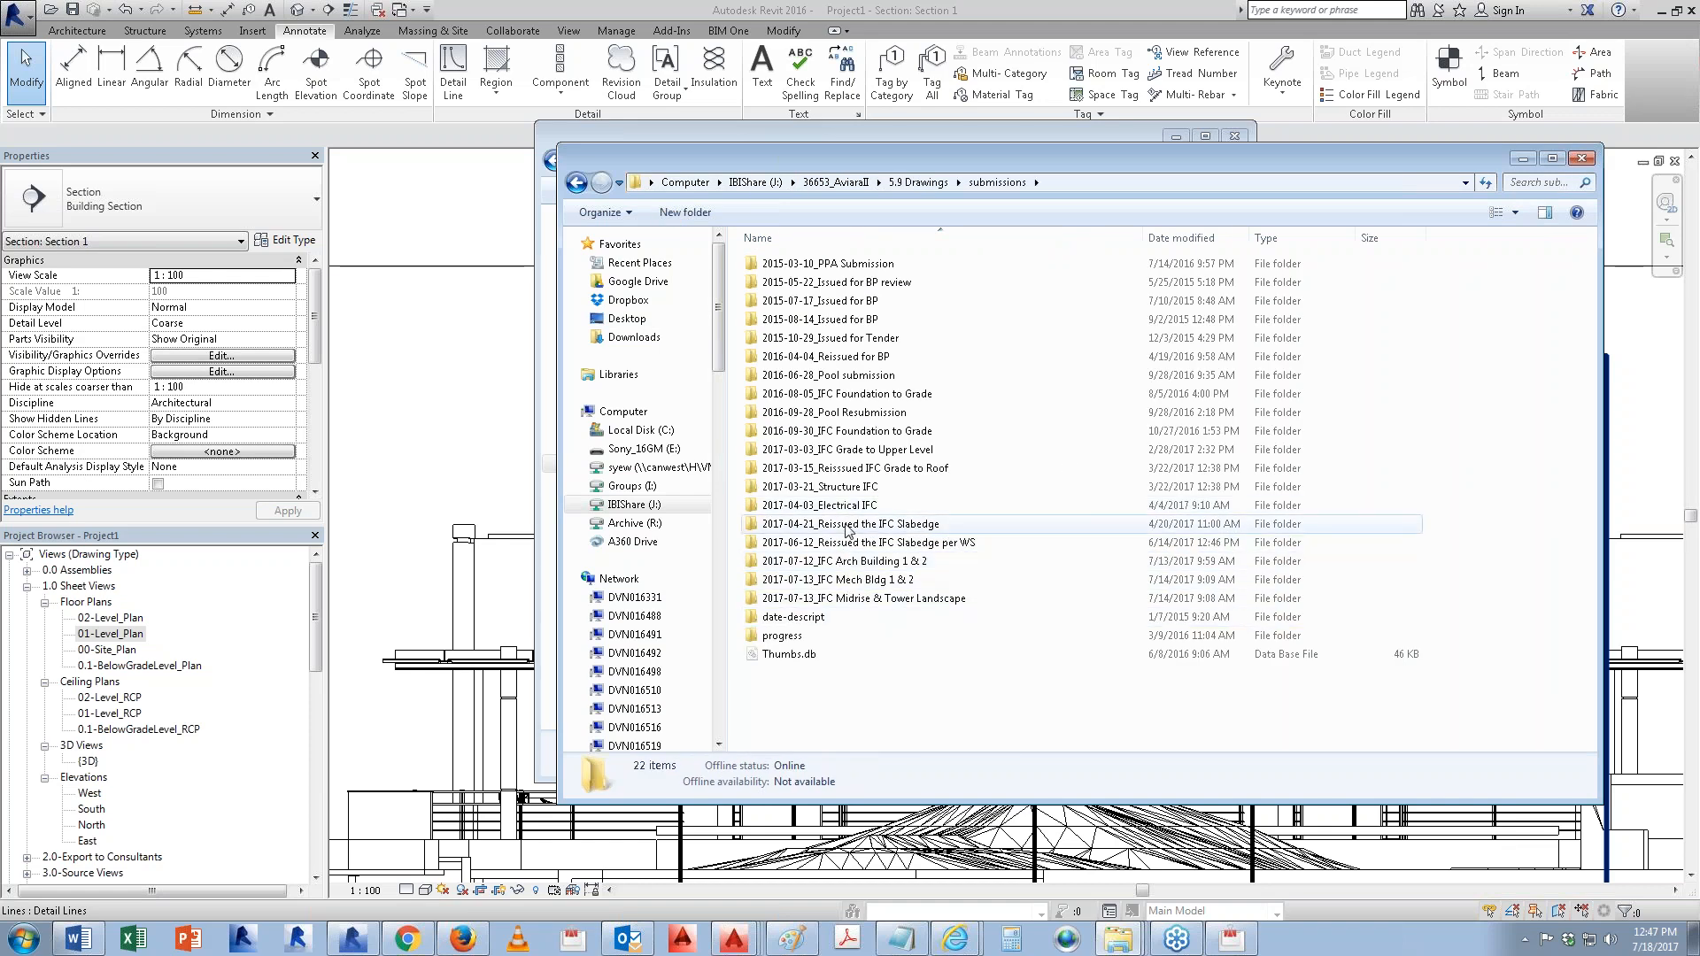
pyautogui.doubleClick(864, 467)
pyautogui.click(782, 266)
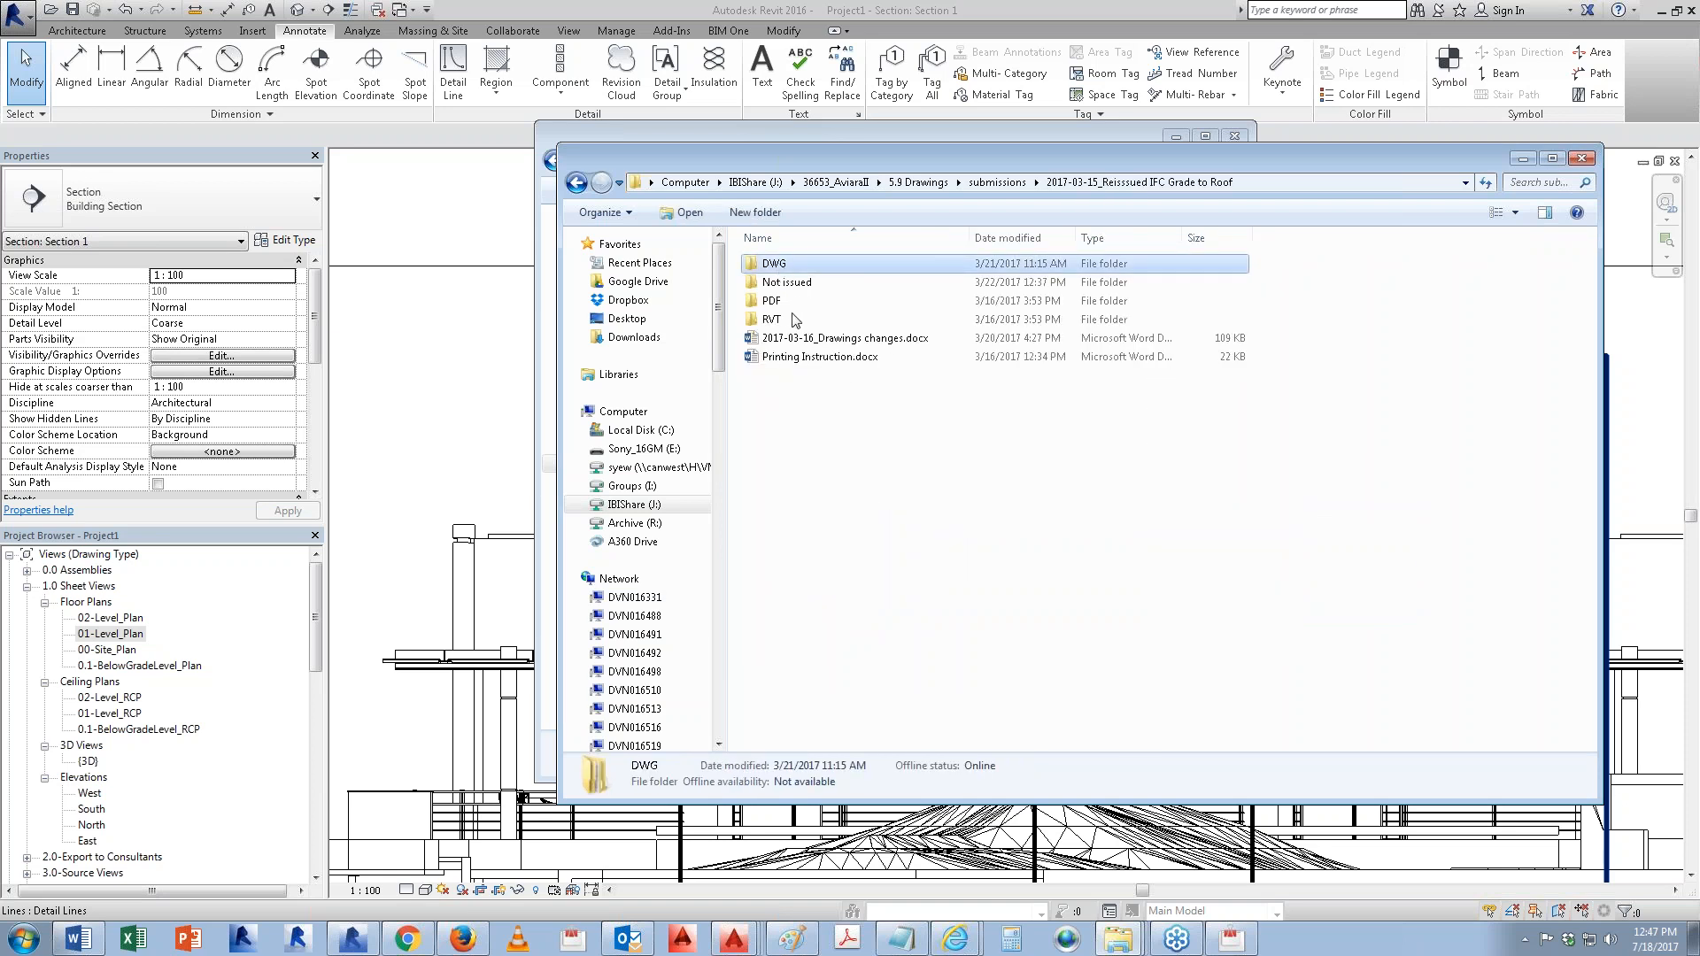
pyautogui.doubleClick(774, 302)
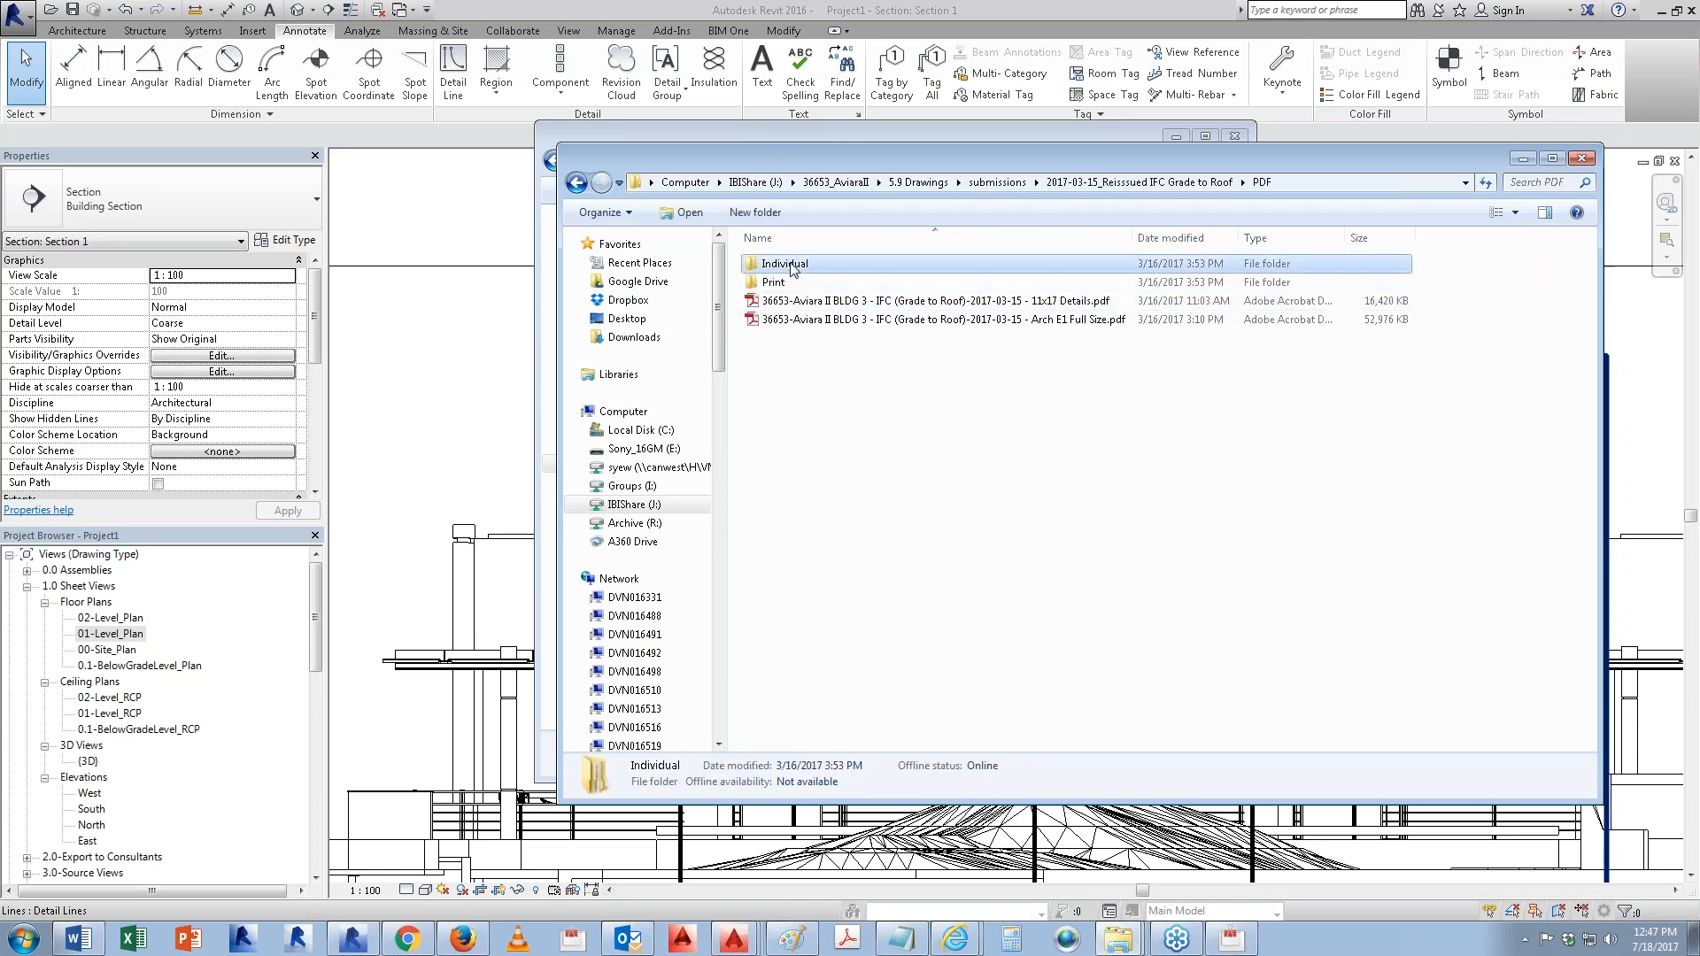
pyautogui.doubleClick(781, 264)
pyautogui.doubleClick(797, 281)
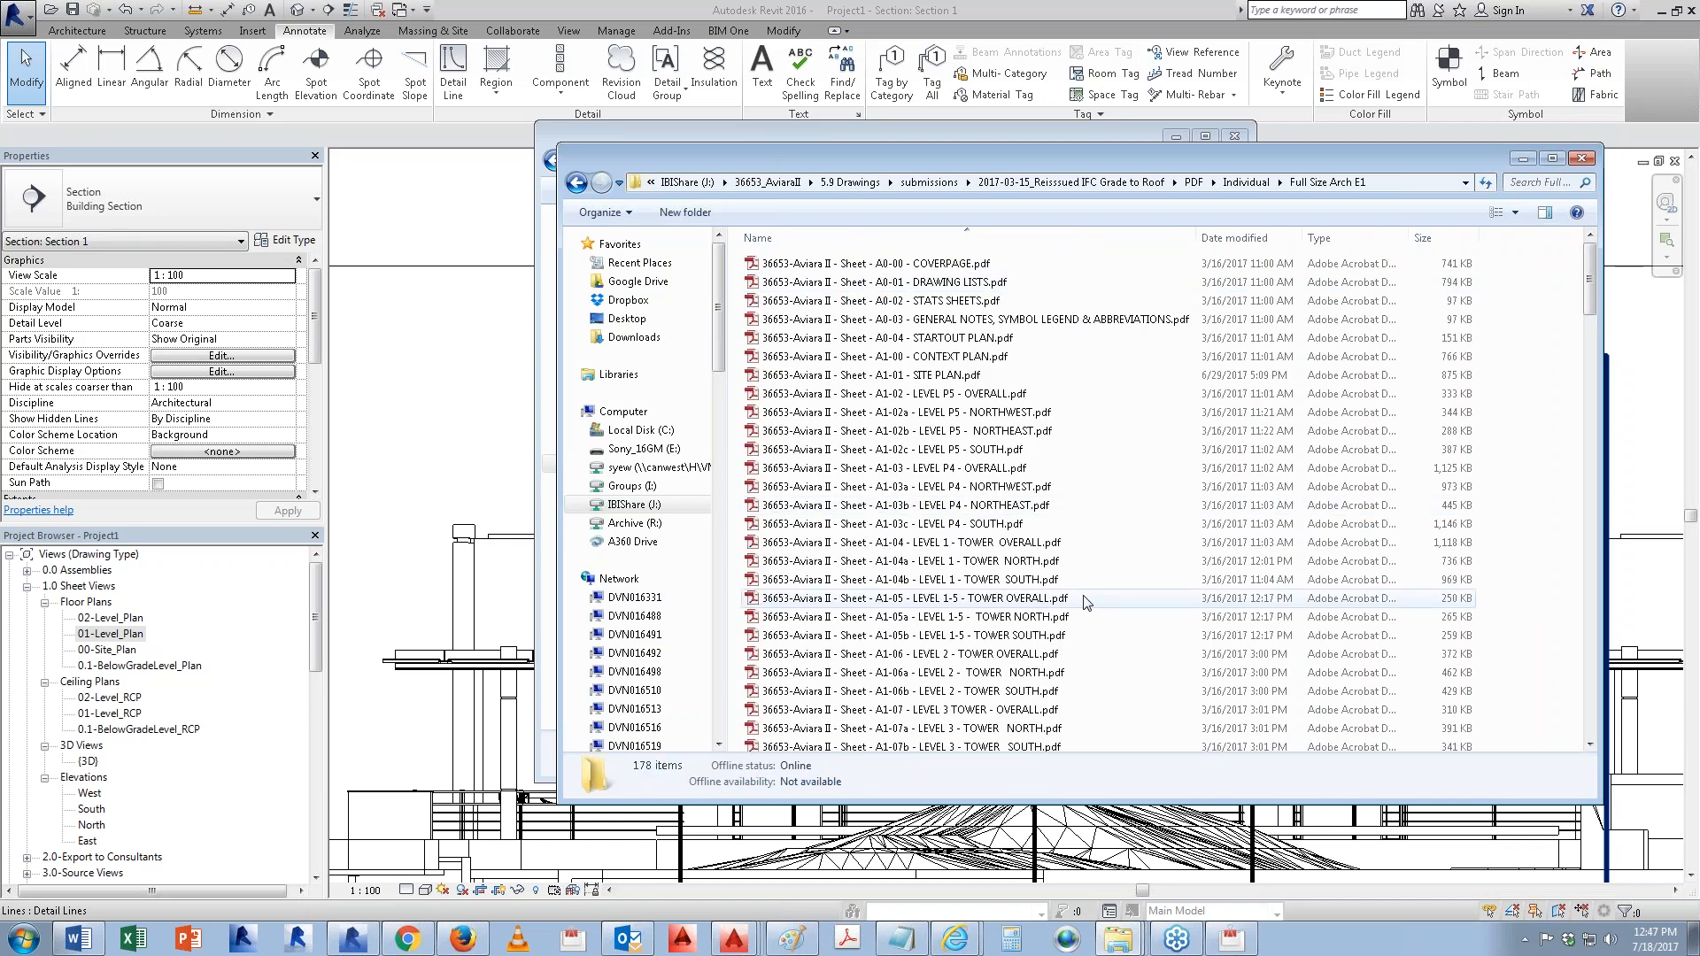
# Step: Combine the Aviara II sheet PDFs from "A1-00 - CONTEXT PLAN" through "A1-07 - LEVEL 3 TOWER - OVERALL" into one PDF with Acrobat
pyautogui.click(951, 356)
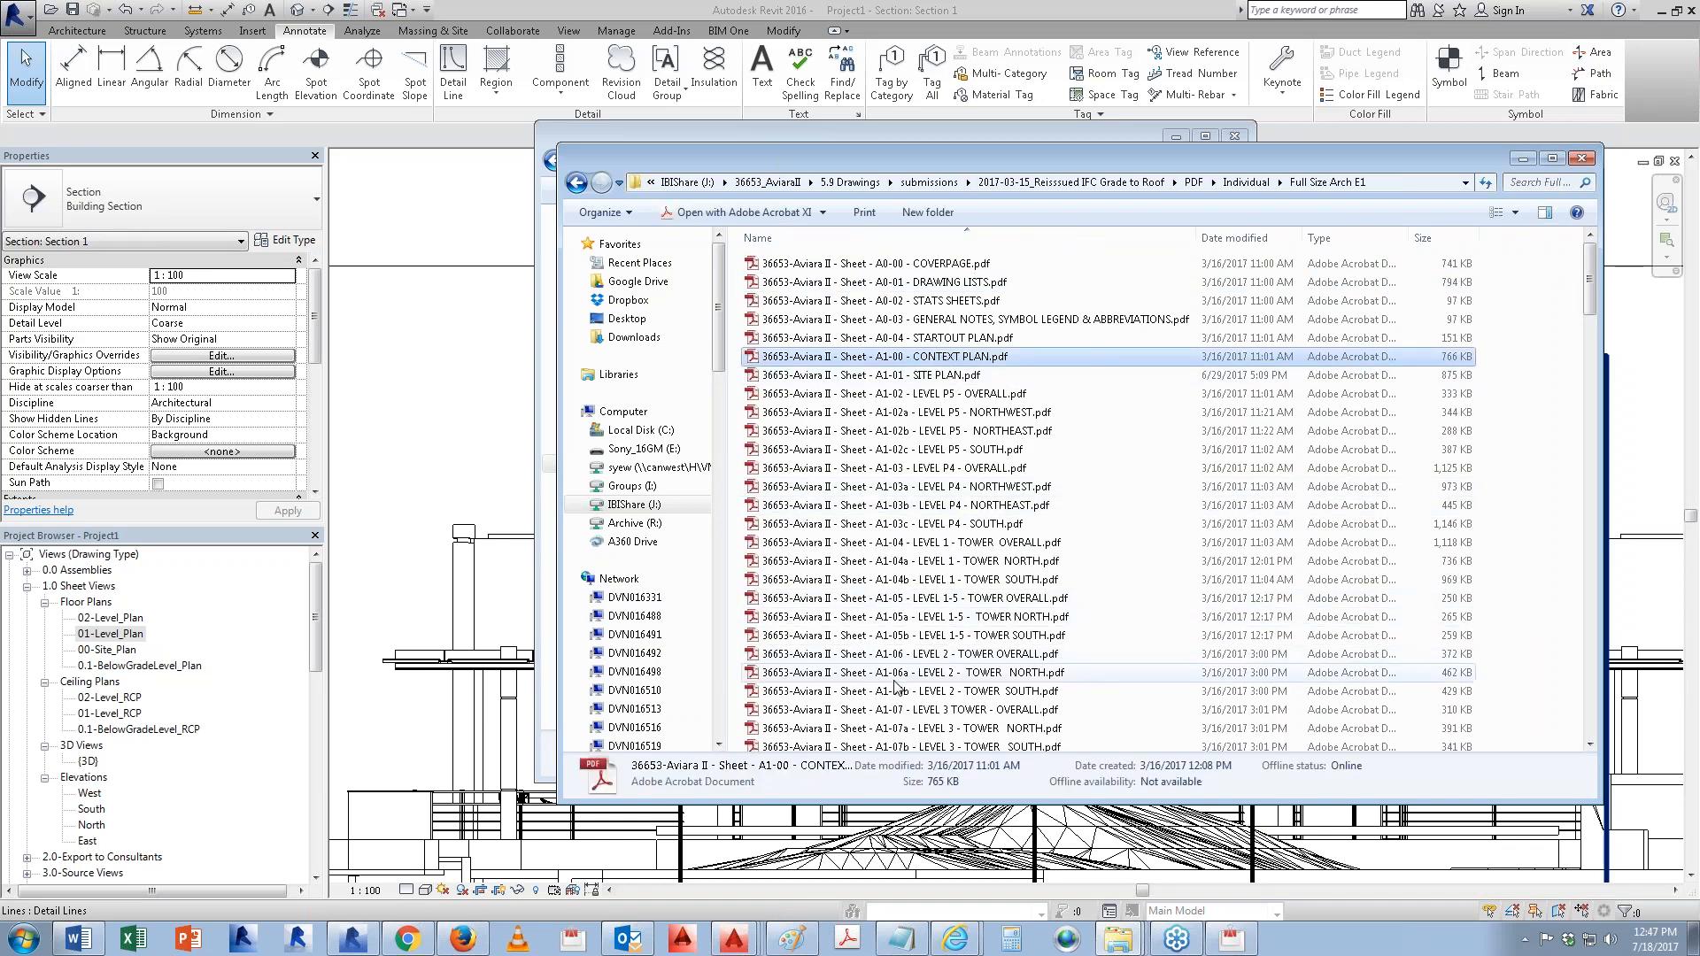
pyautogui.keyDown('shift'); pyautogui.click(905, 710); pyautogui.keyUp('shift')
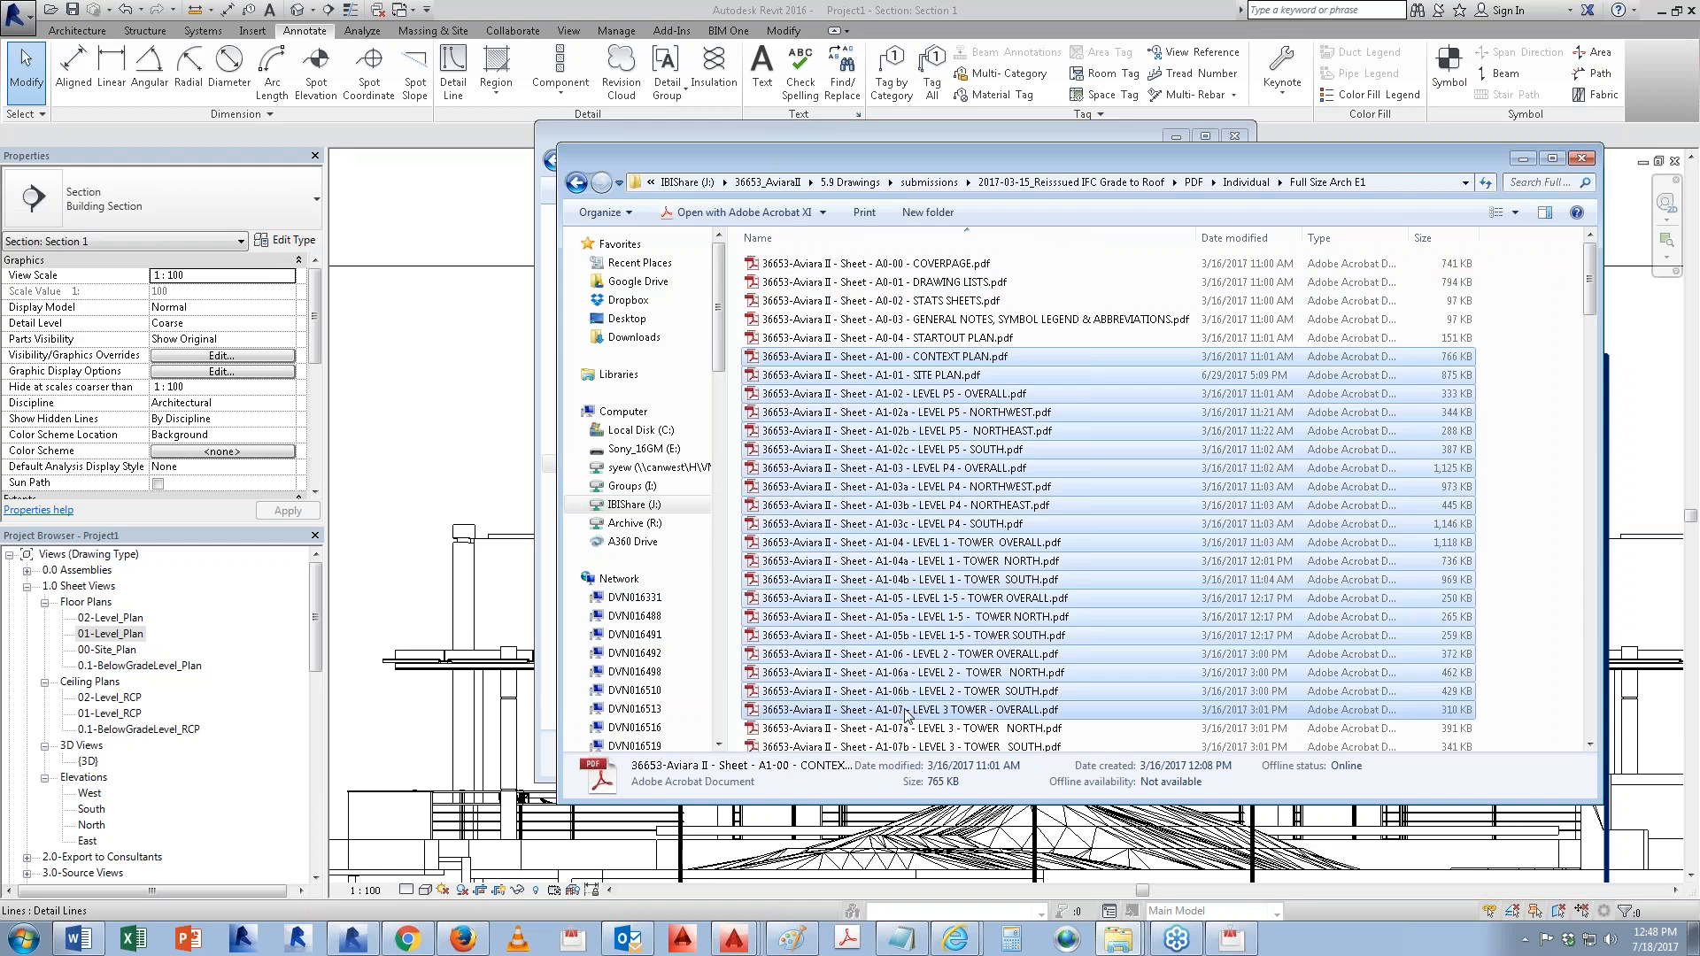
pyautogui.rightClick(1014, 505)
pyautogui.click(1089, 539)
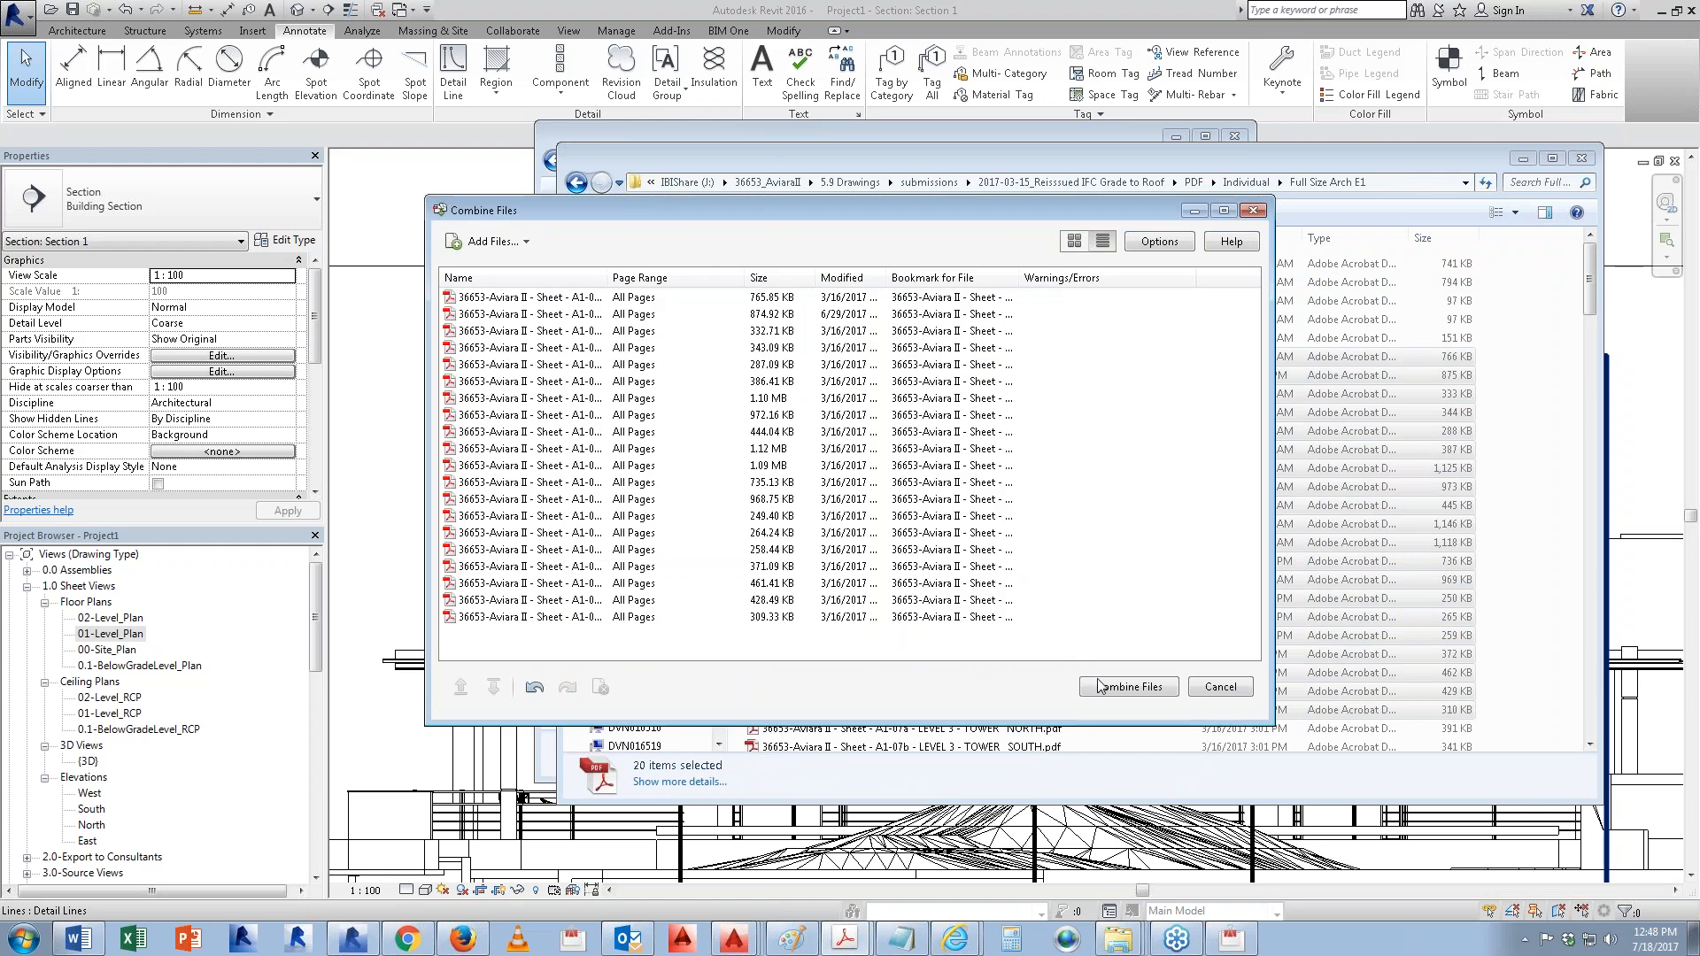
pyautogui.click(1102, 689)
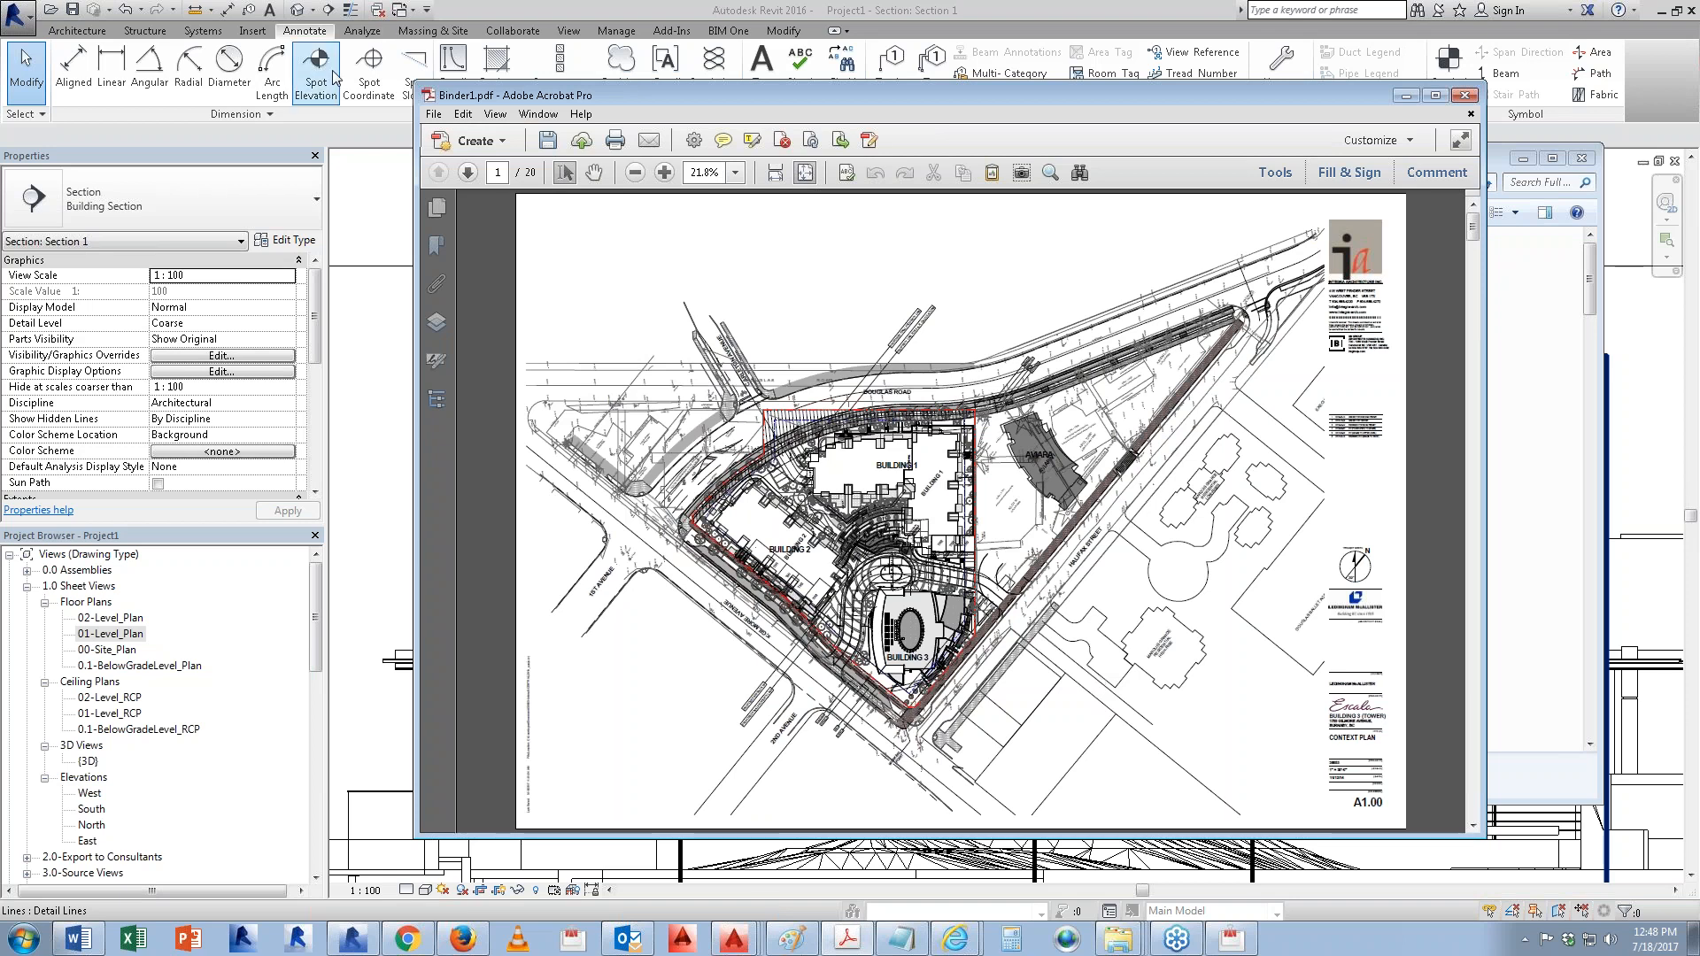
# Step: Start printing the combined PDF and choose Adobe PDF as the printer
pyautogui.click(435, 115)
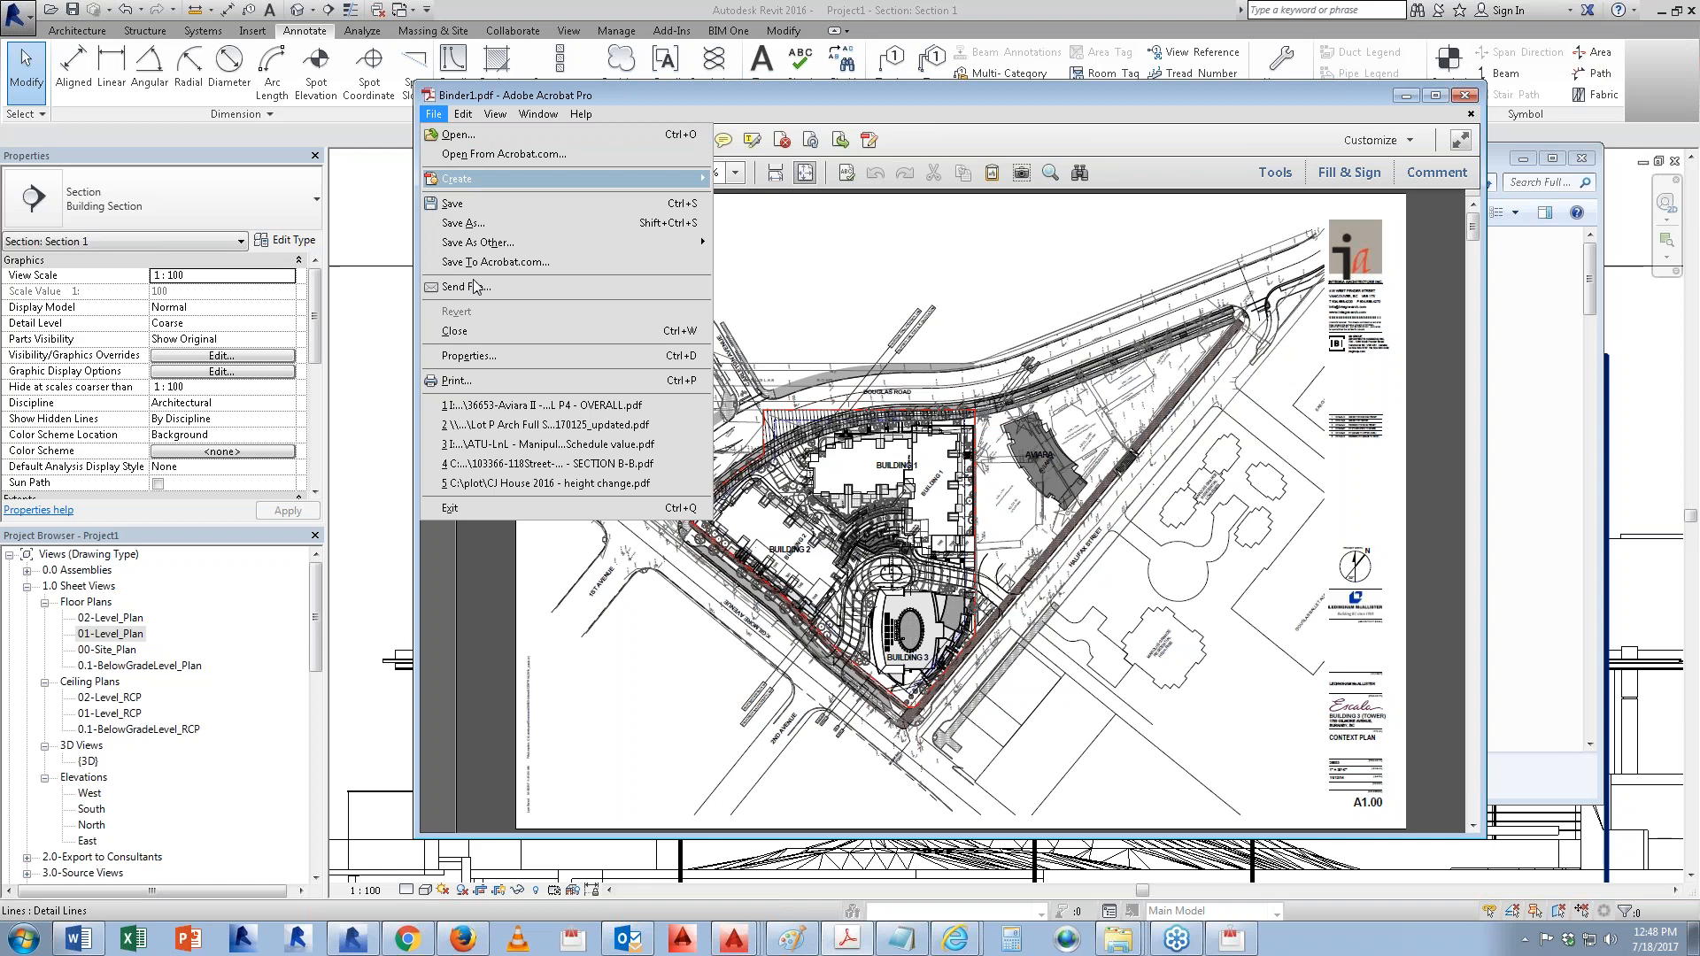
pyautogui.click(469, 383)
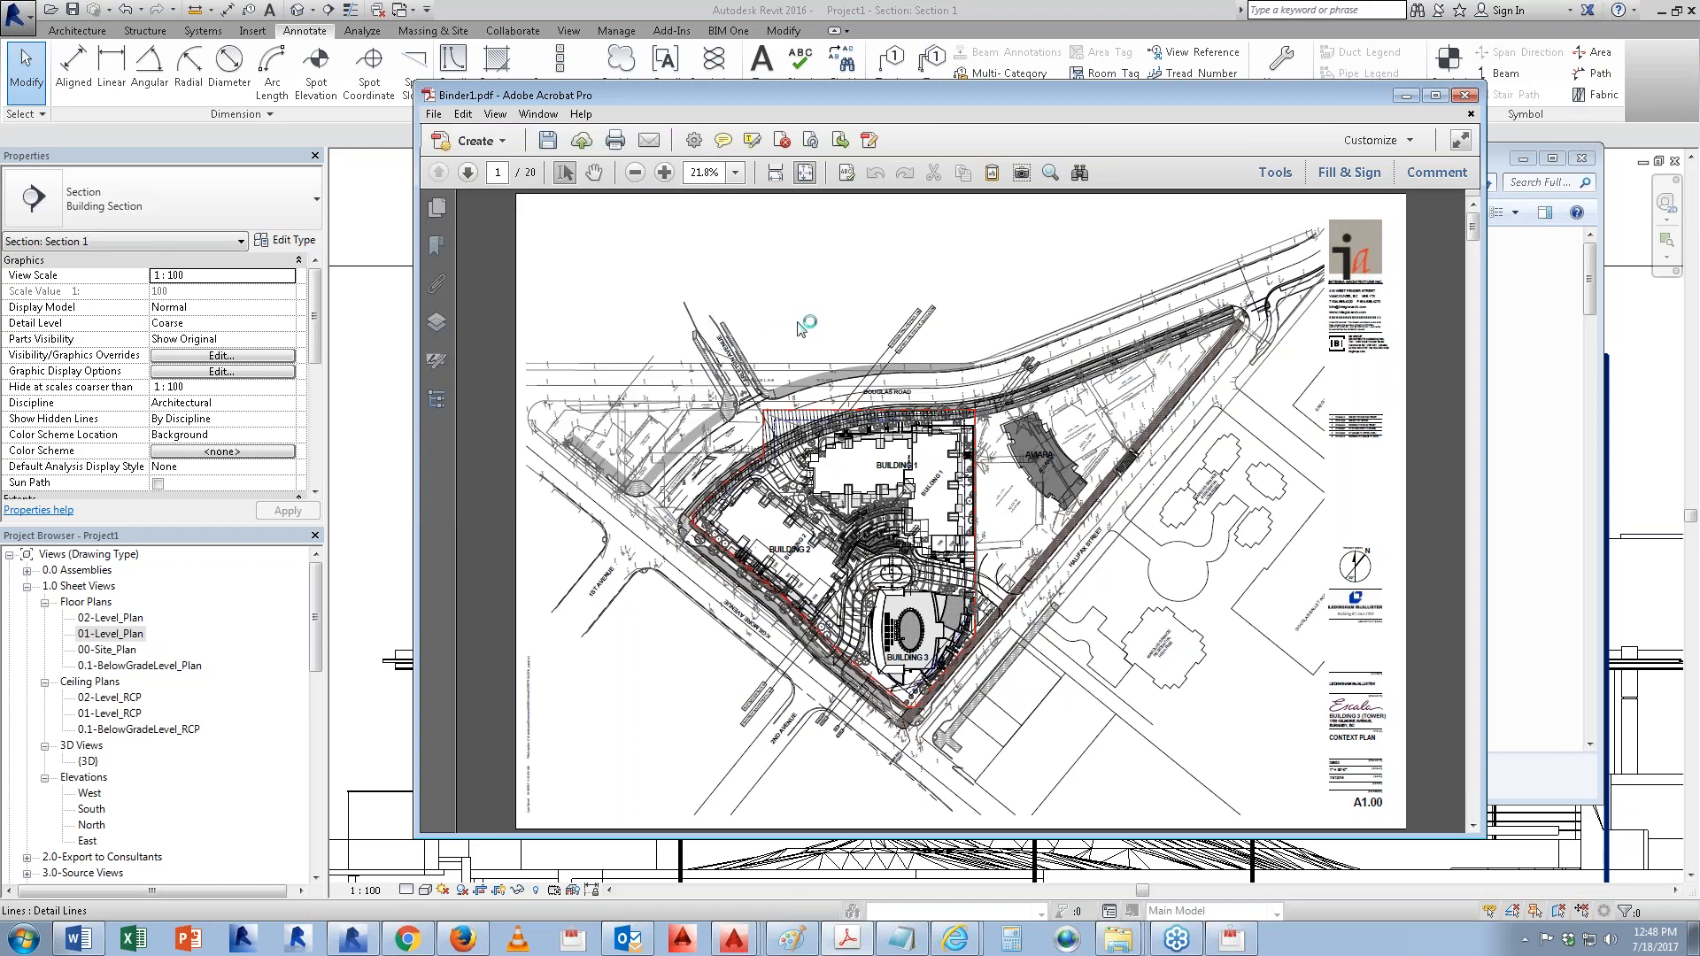
pyautogui.click(843, 220)
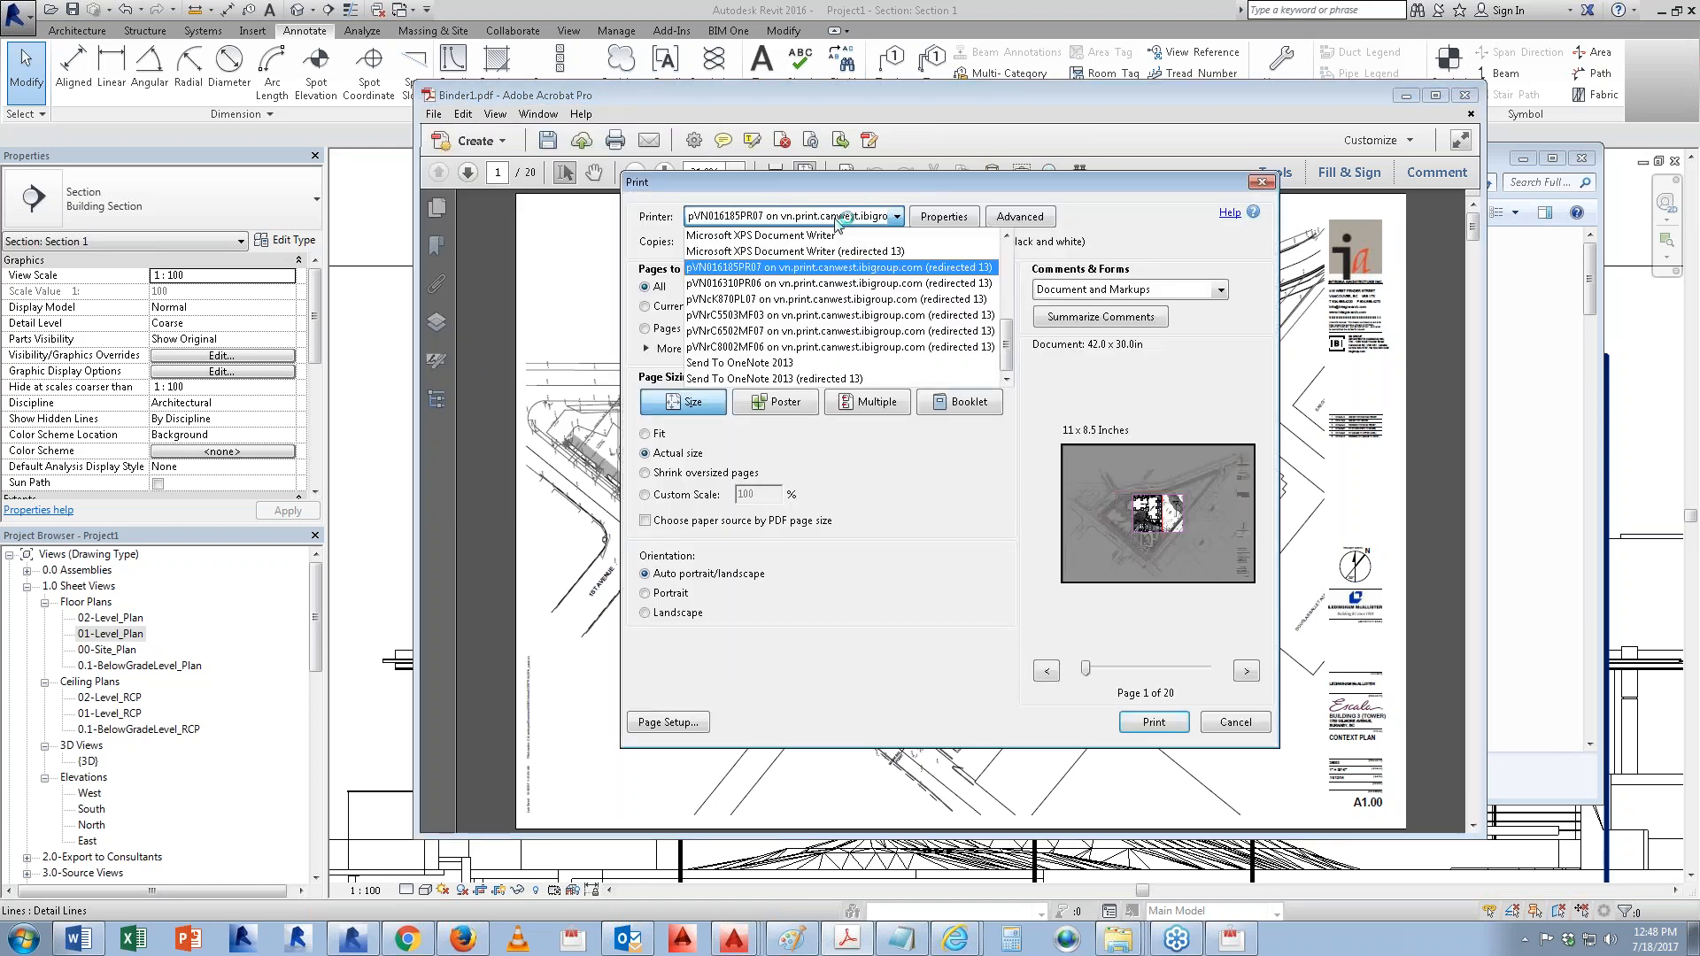
pyautogui.scroll(3, 779, 336)
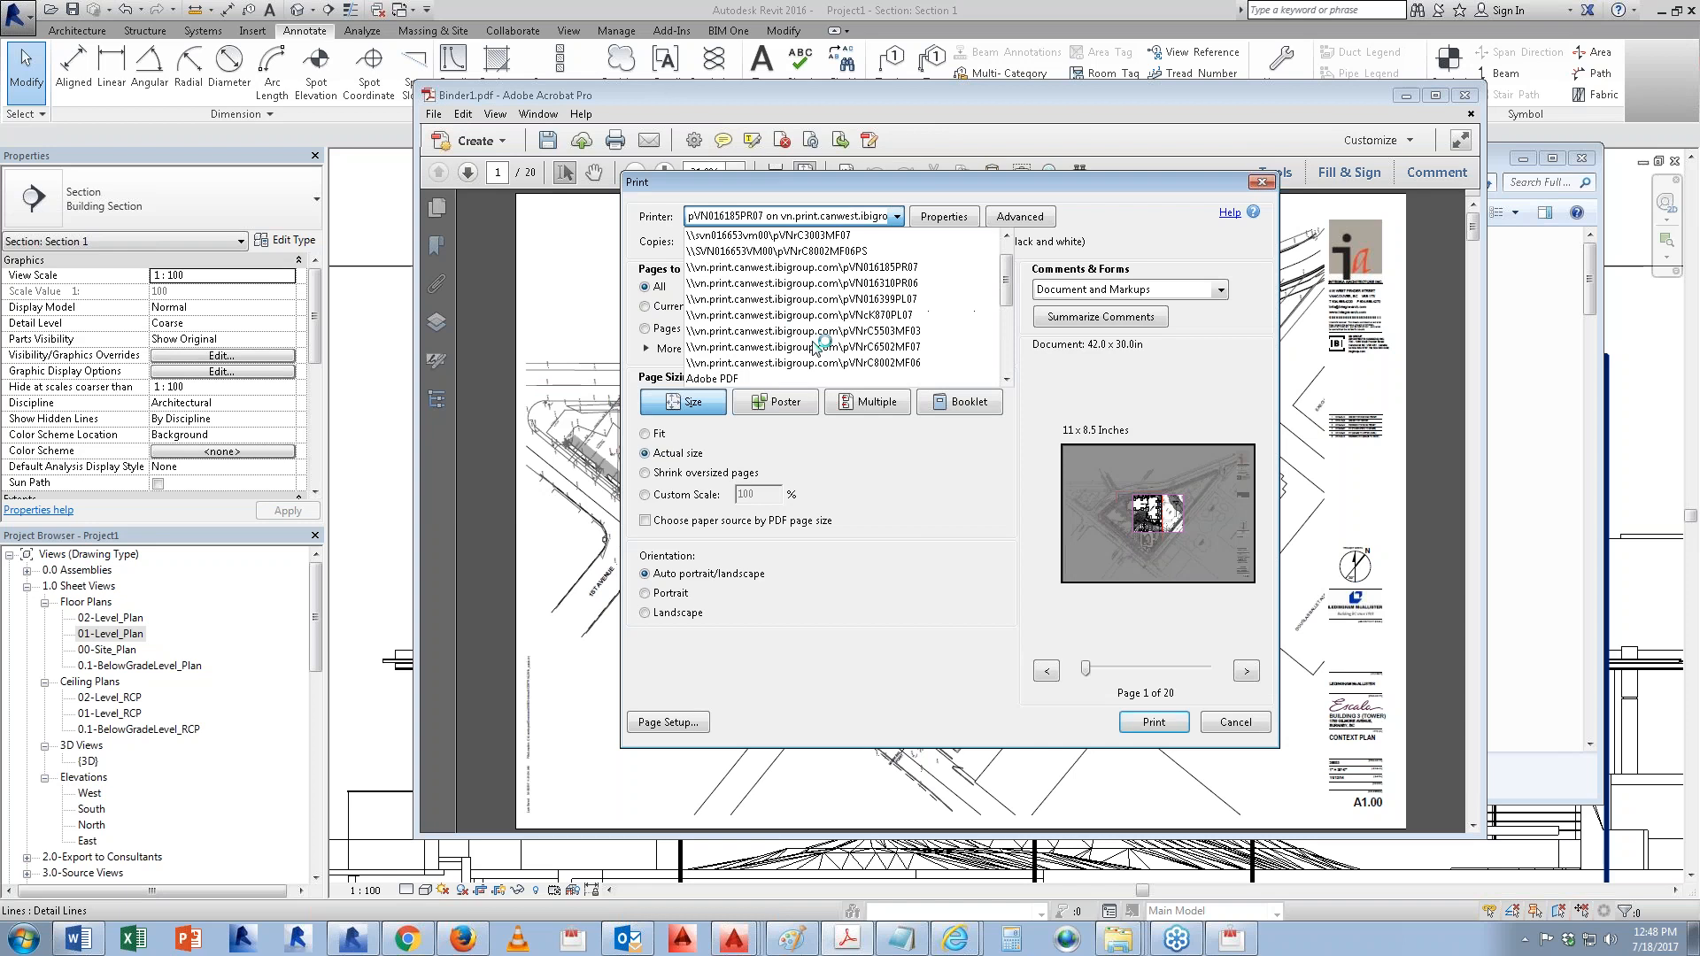
pyautogui.click(758, 317)
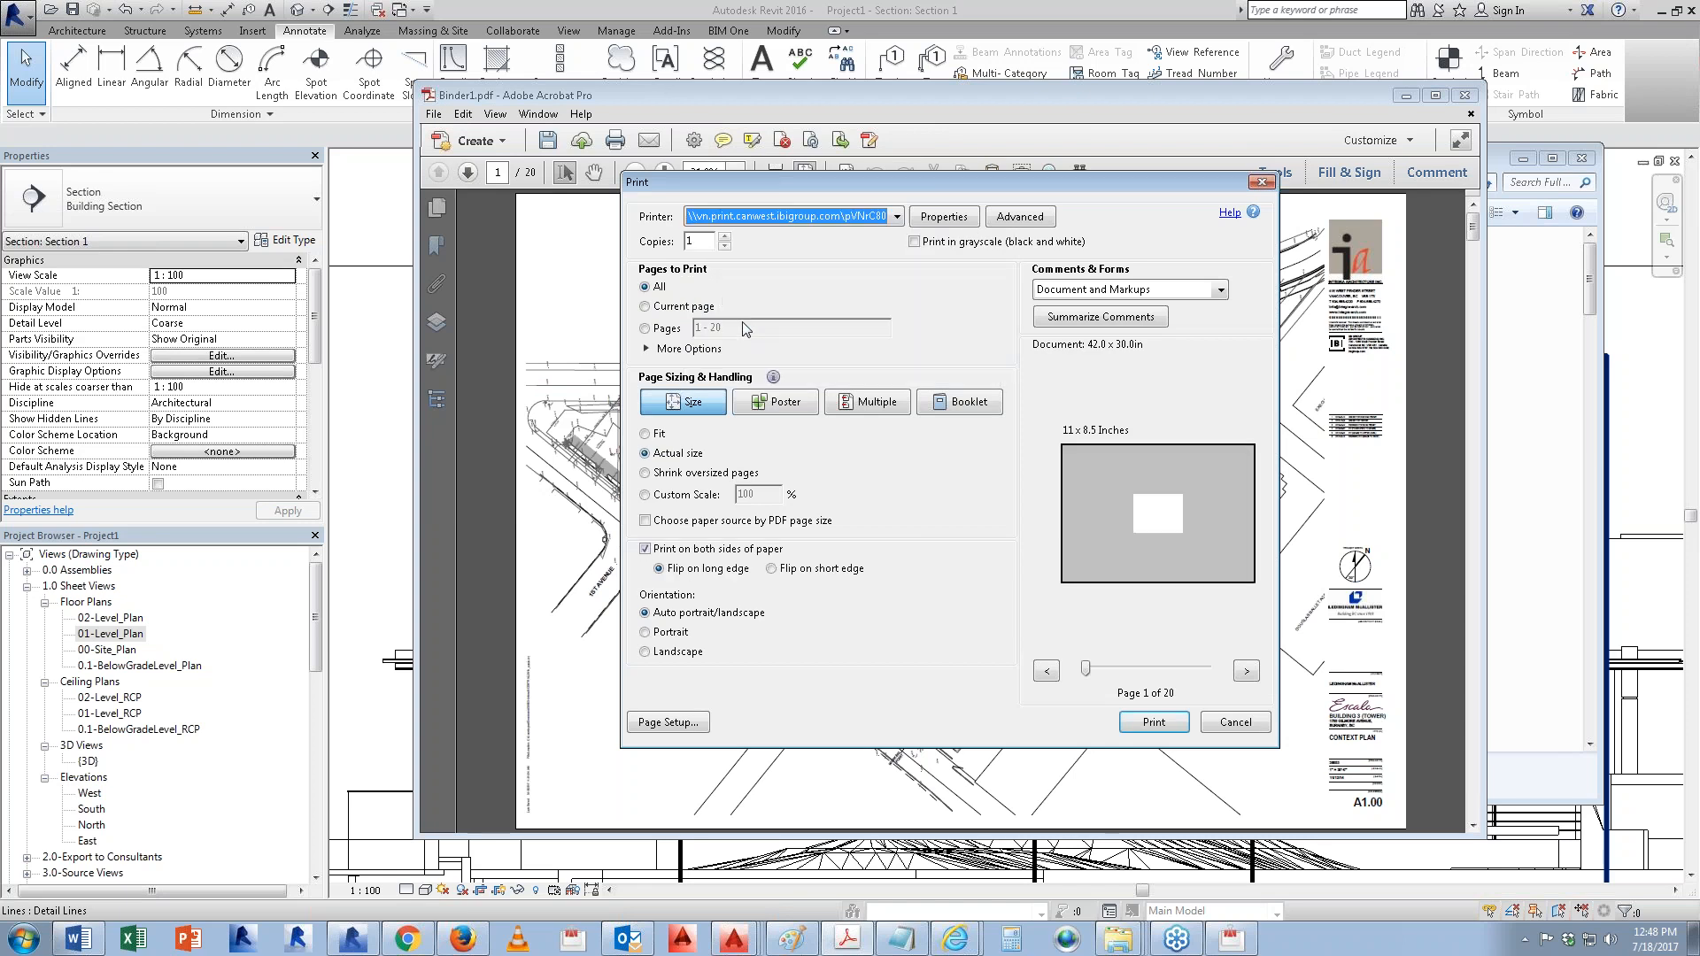
pyautogui.click(767, 222)
pyautogui.click(752, 251)
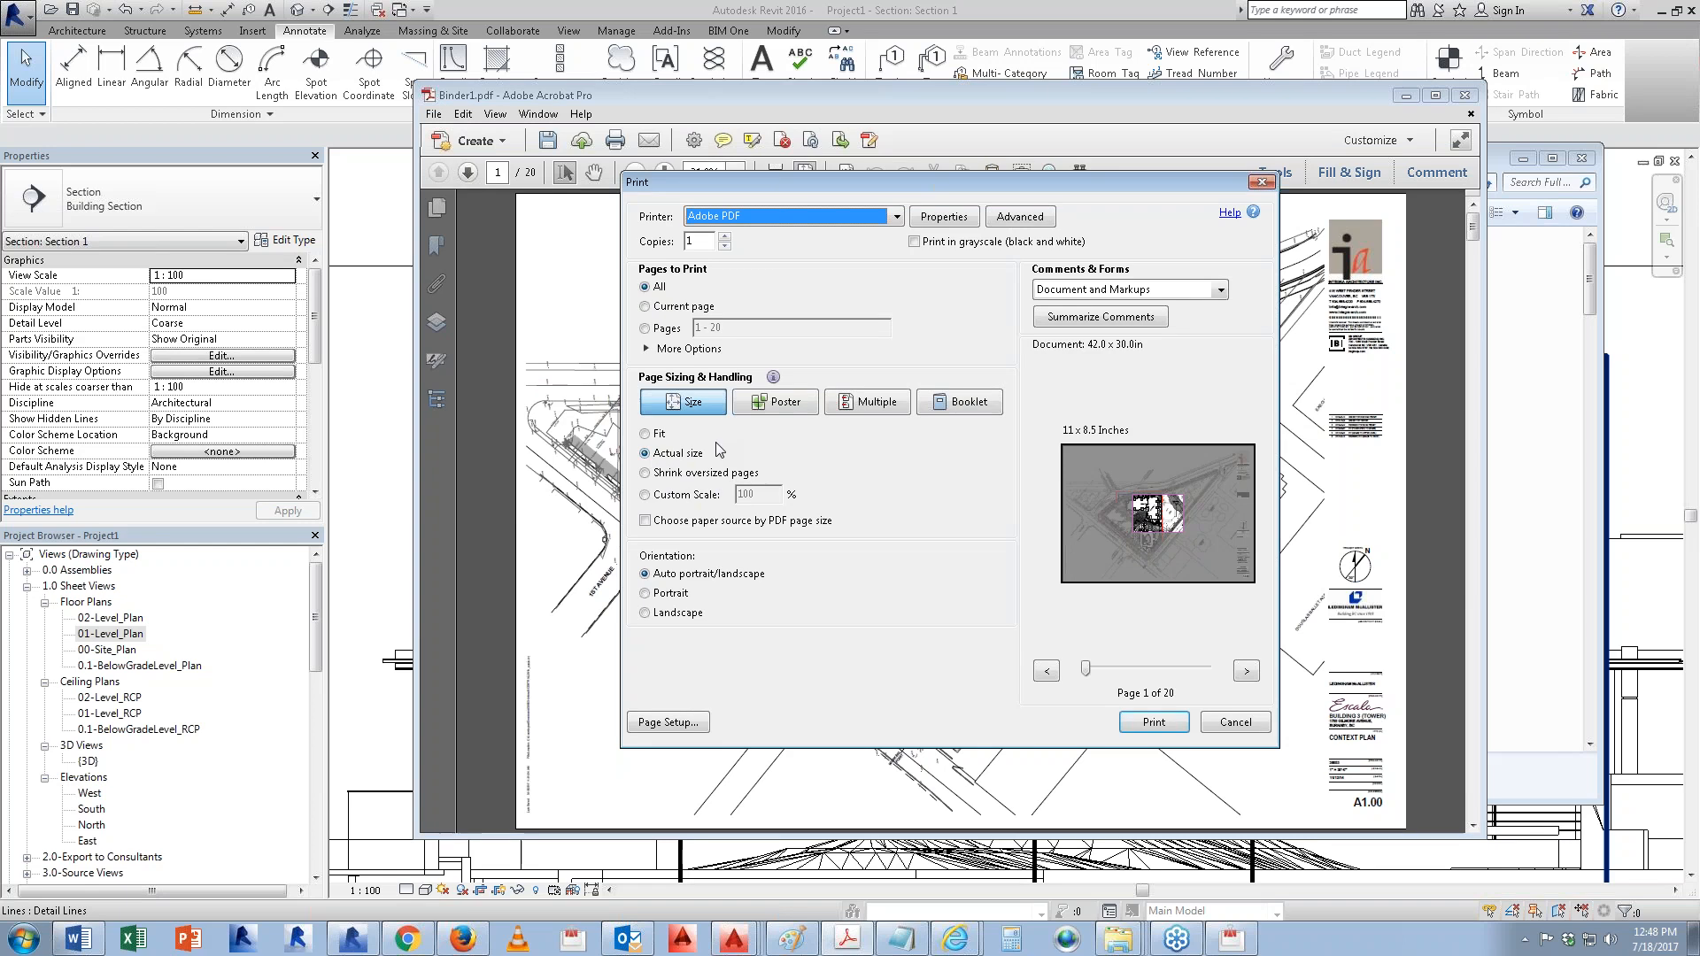
# Step: Set the Adobe PDF page size to ANSI C in the printer properties
pyautogui.click(942, 220)
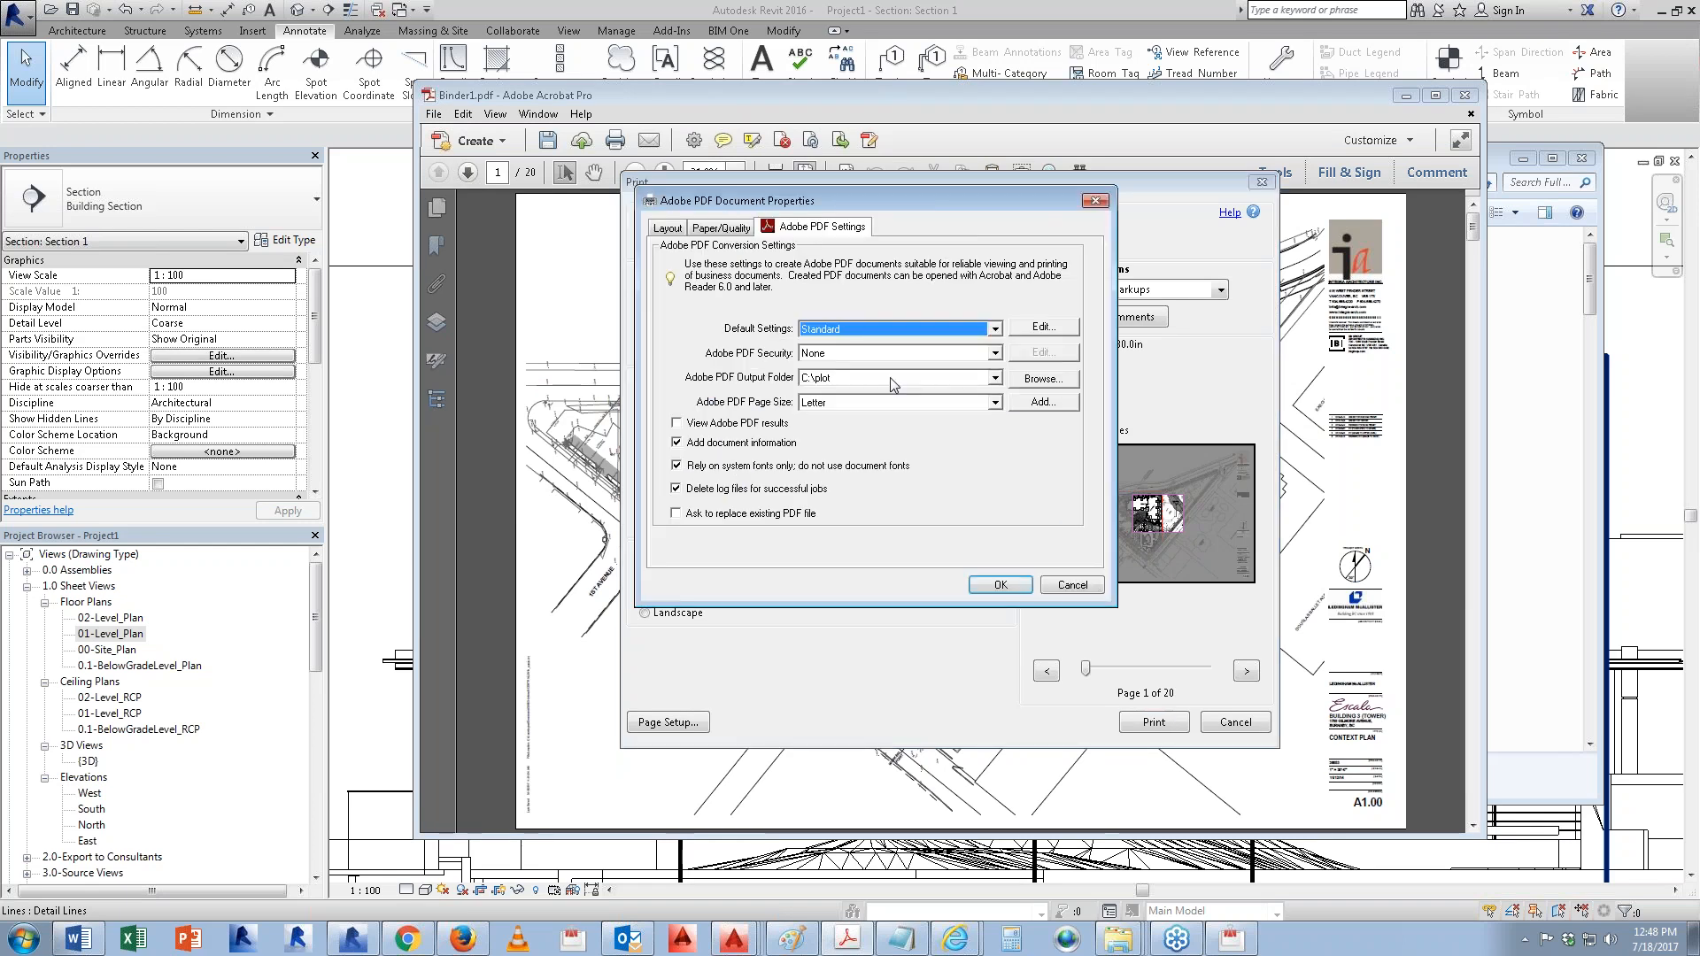
pyautogui.click(848, 409)
pyautogui.scroll(-2, 837, 493)
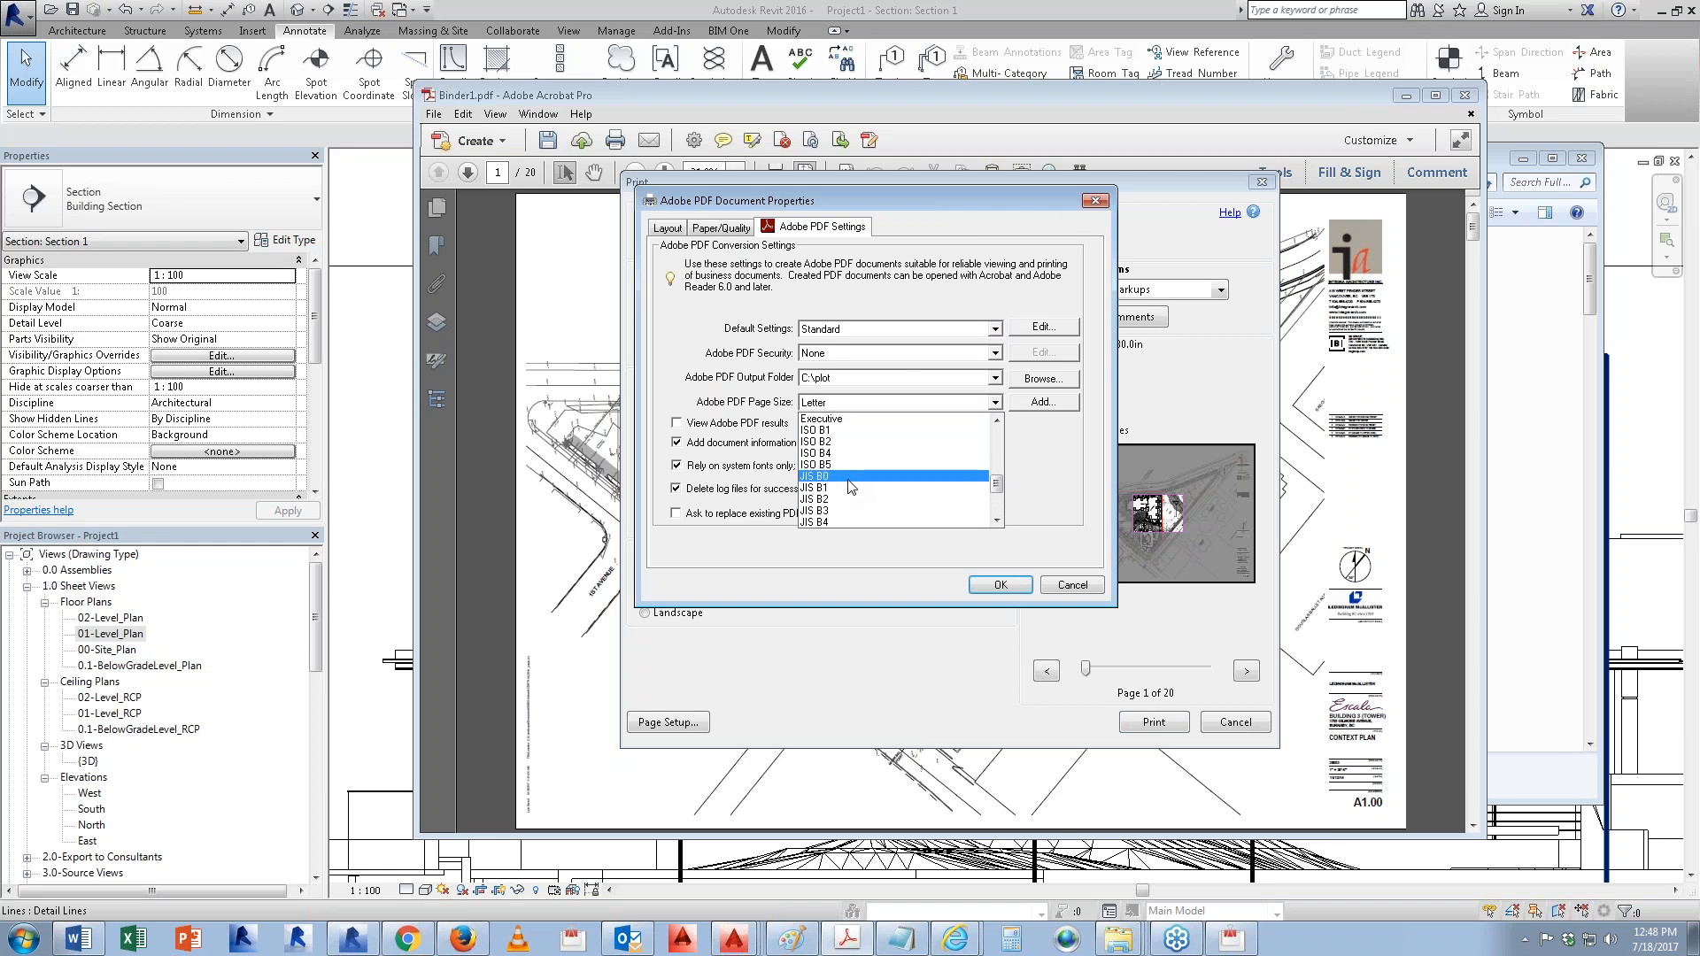
pyautogui.scroll(3, 848, 486)
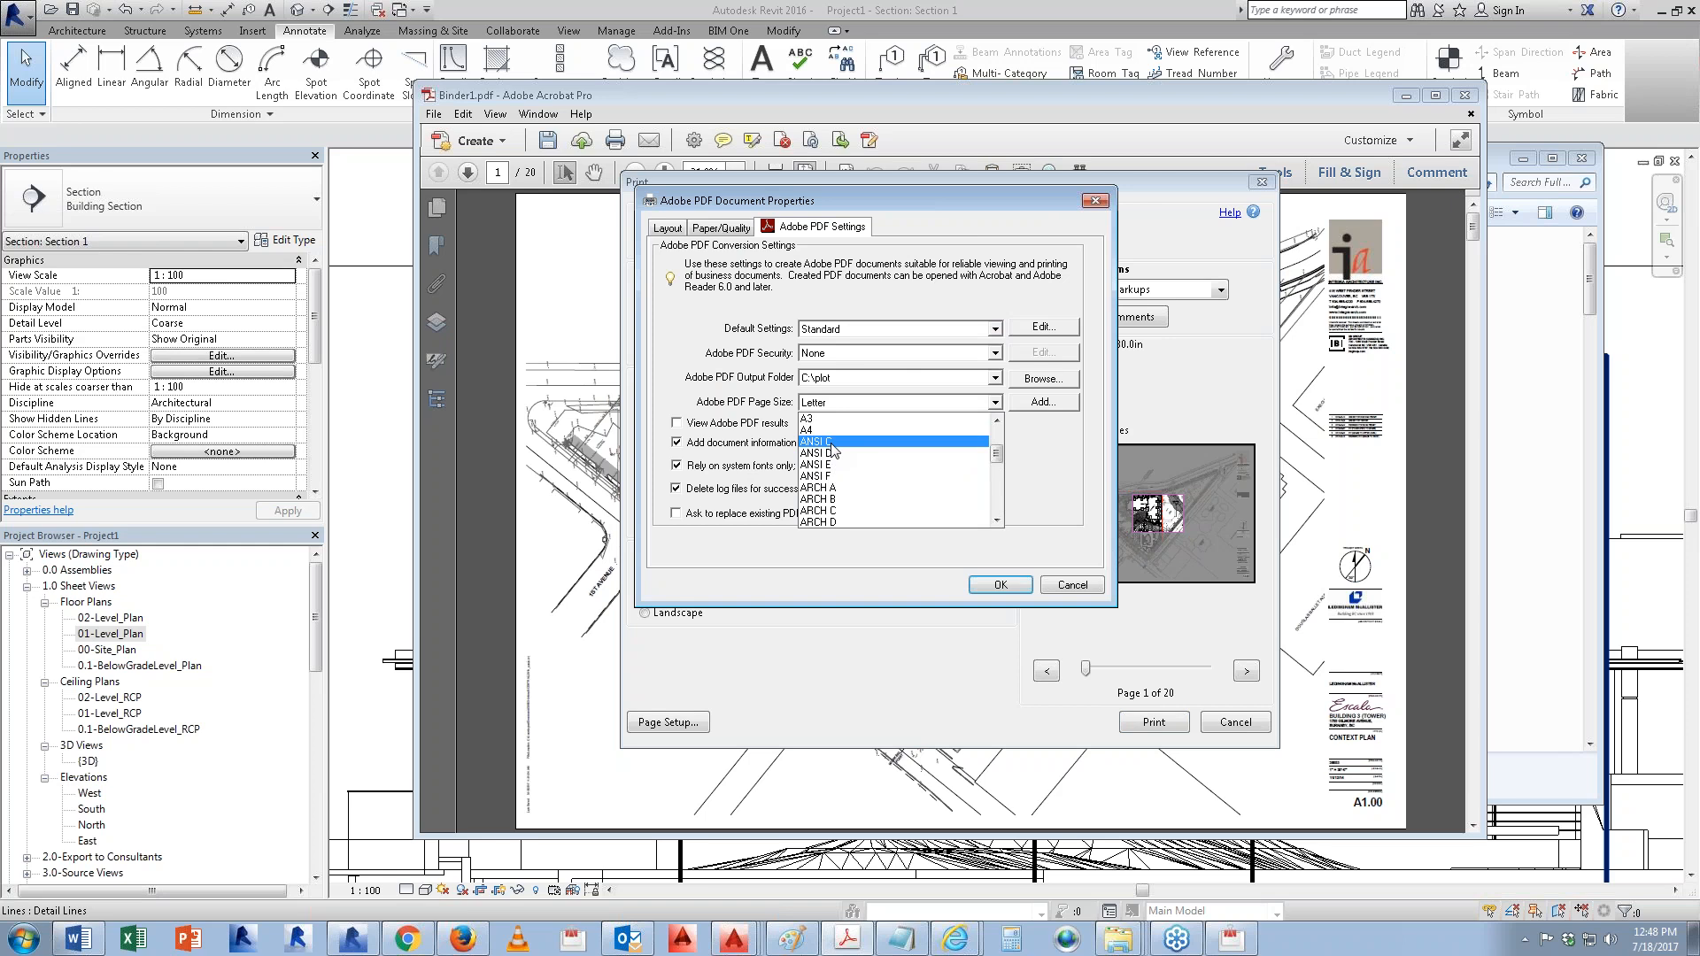
pyautogui.click(830, 442)
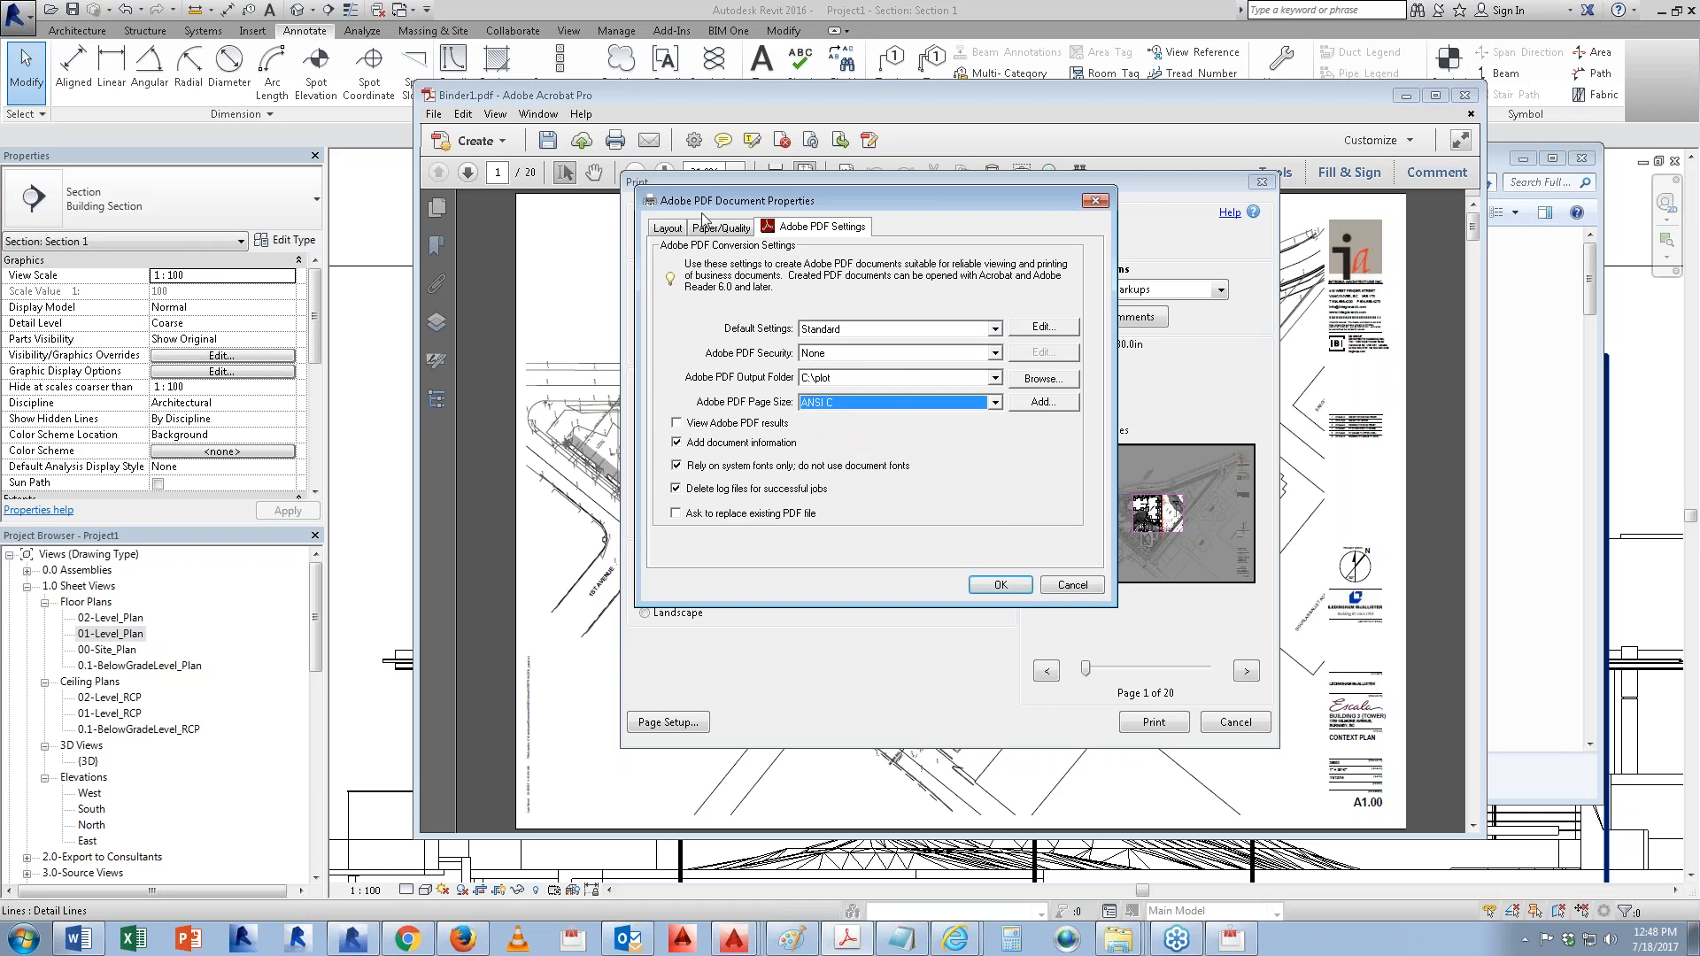
# Step: Set the Adobe PDF layout orientation to Landscape and check the advanced converter options without changing them
pyautogui.click(675, 231)
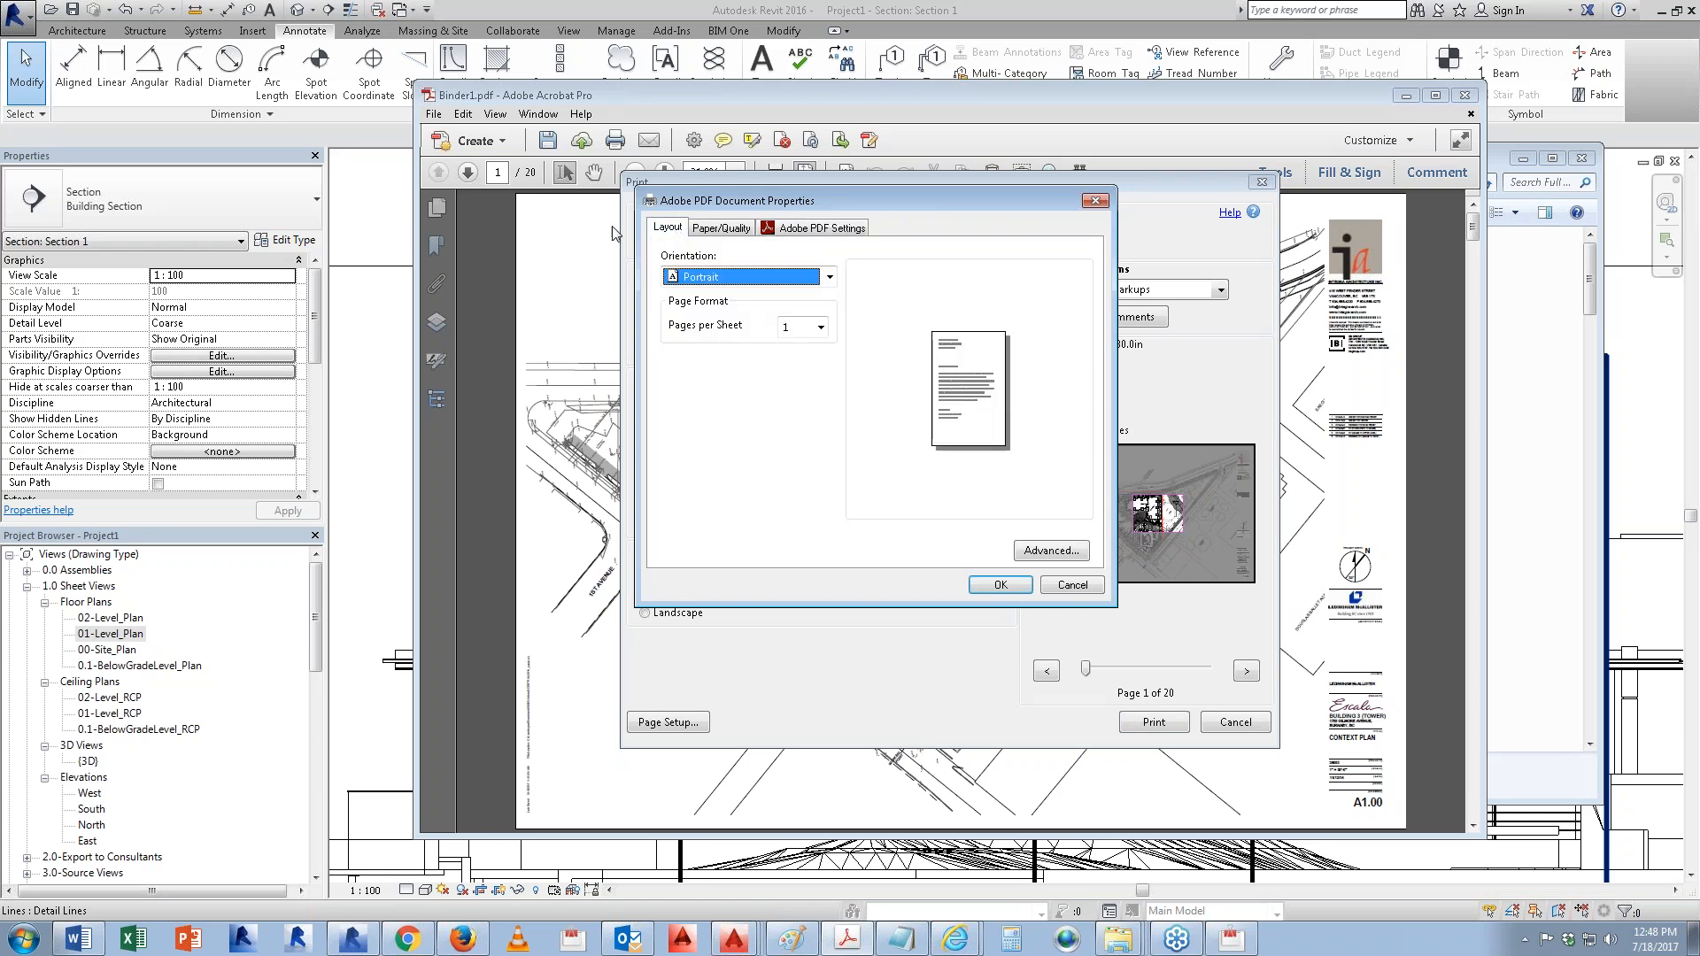
pyautogui.click(715, 277)
pyautogui.click(713, 313)
pyautogui.click(1051, 551)
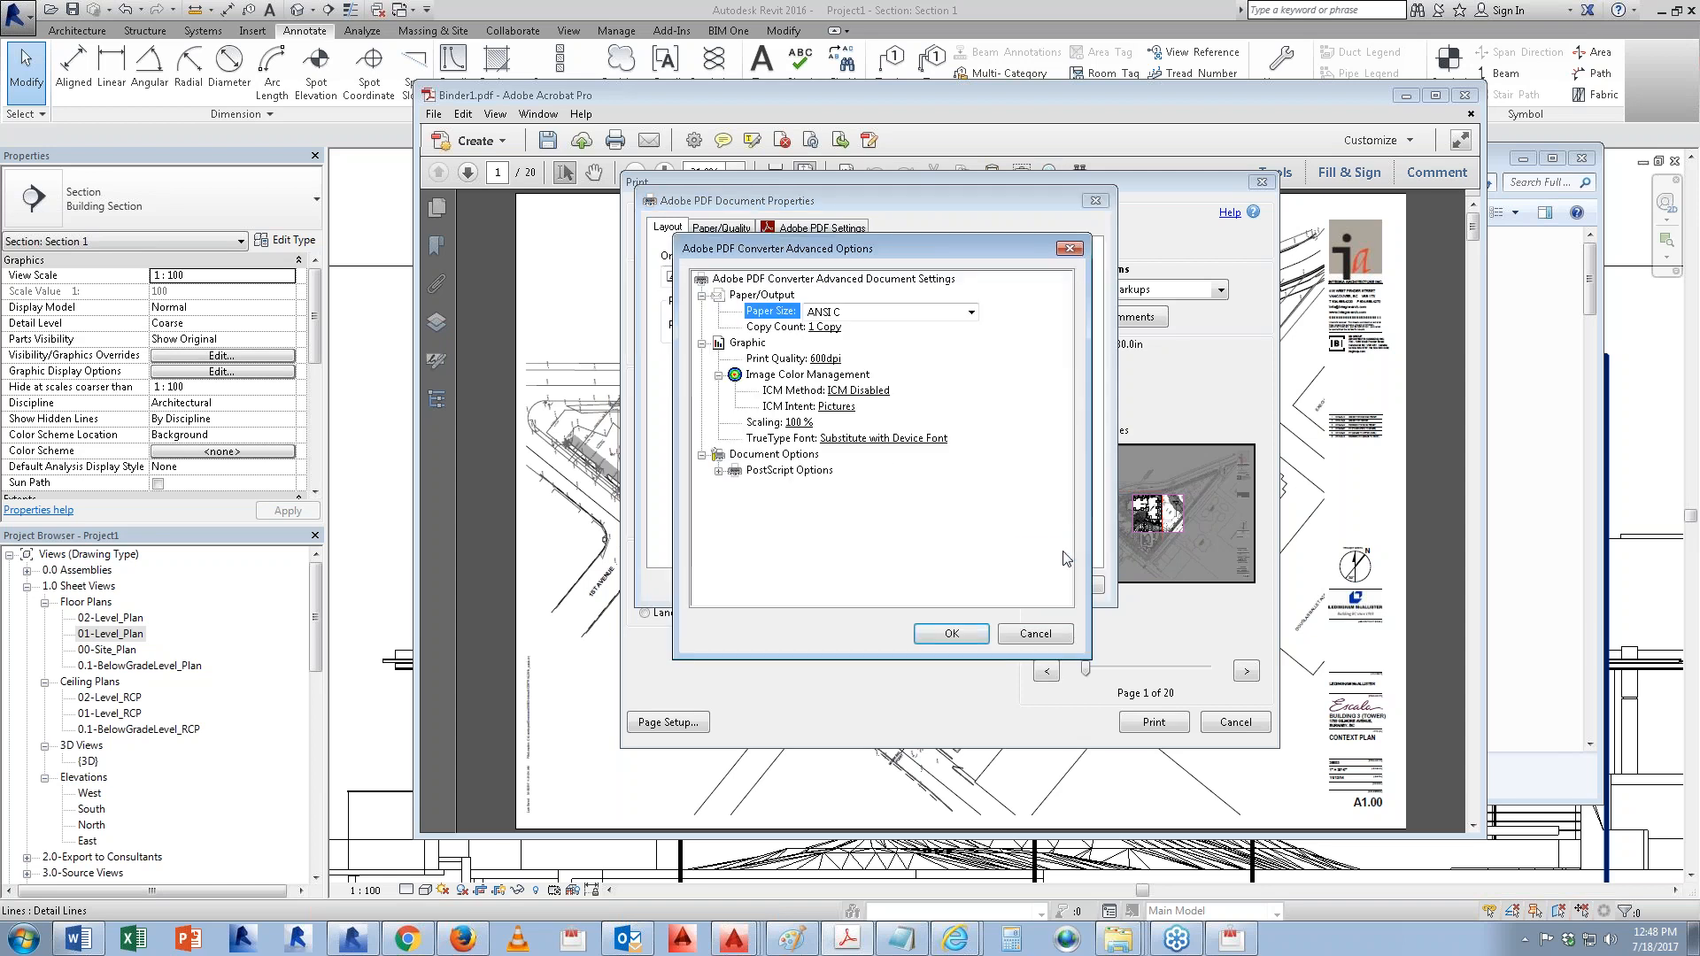
pyautogui.click(1046, 632)
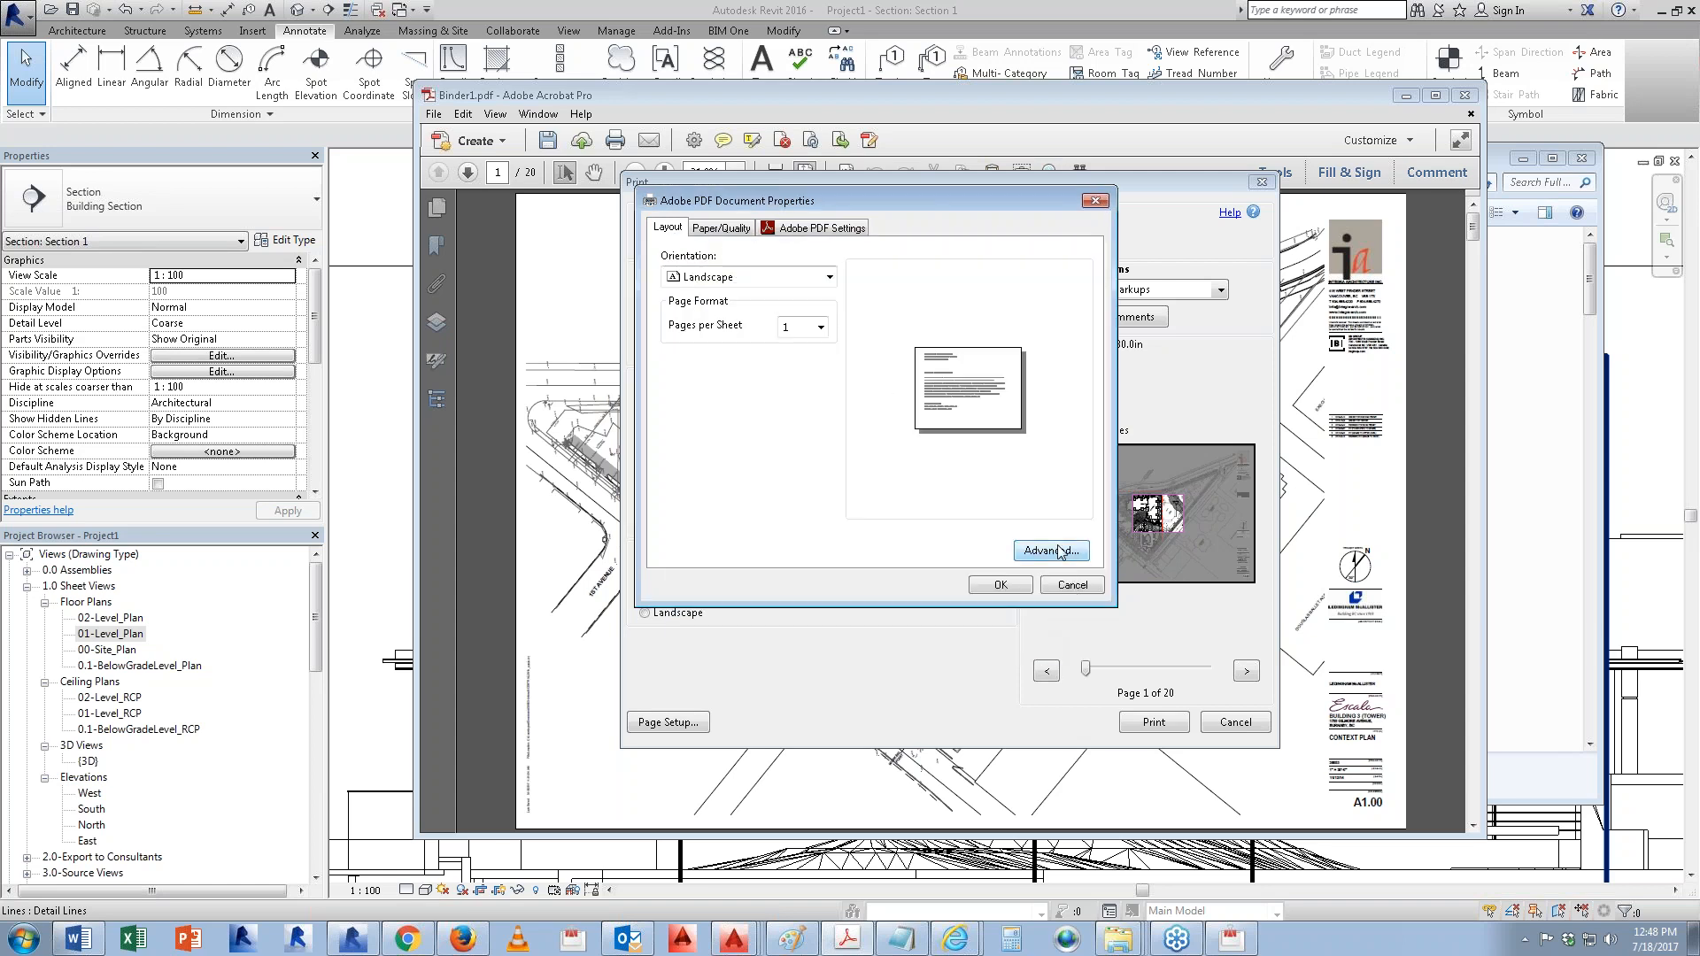
# Step: Set the Adobe PDF converter's graphic scaling to 50% and accept the printer properties
pyautogui.click(1058, 551)
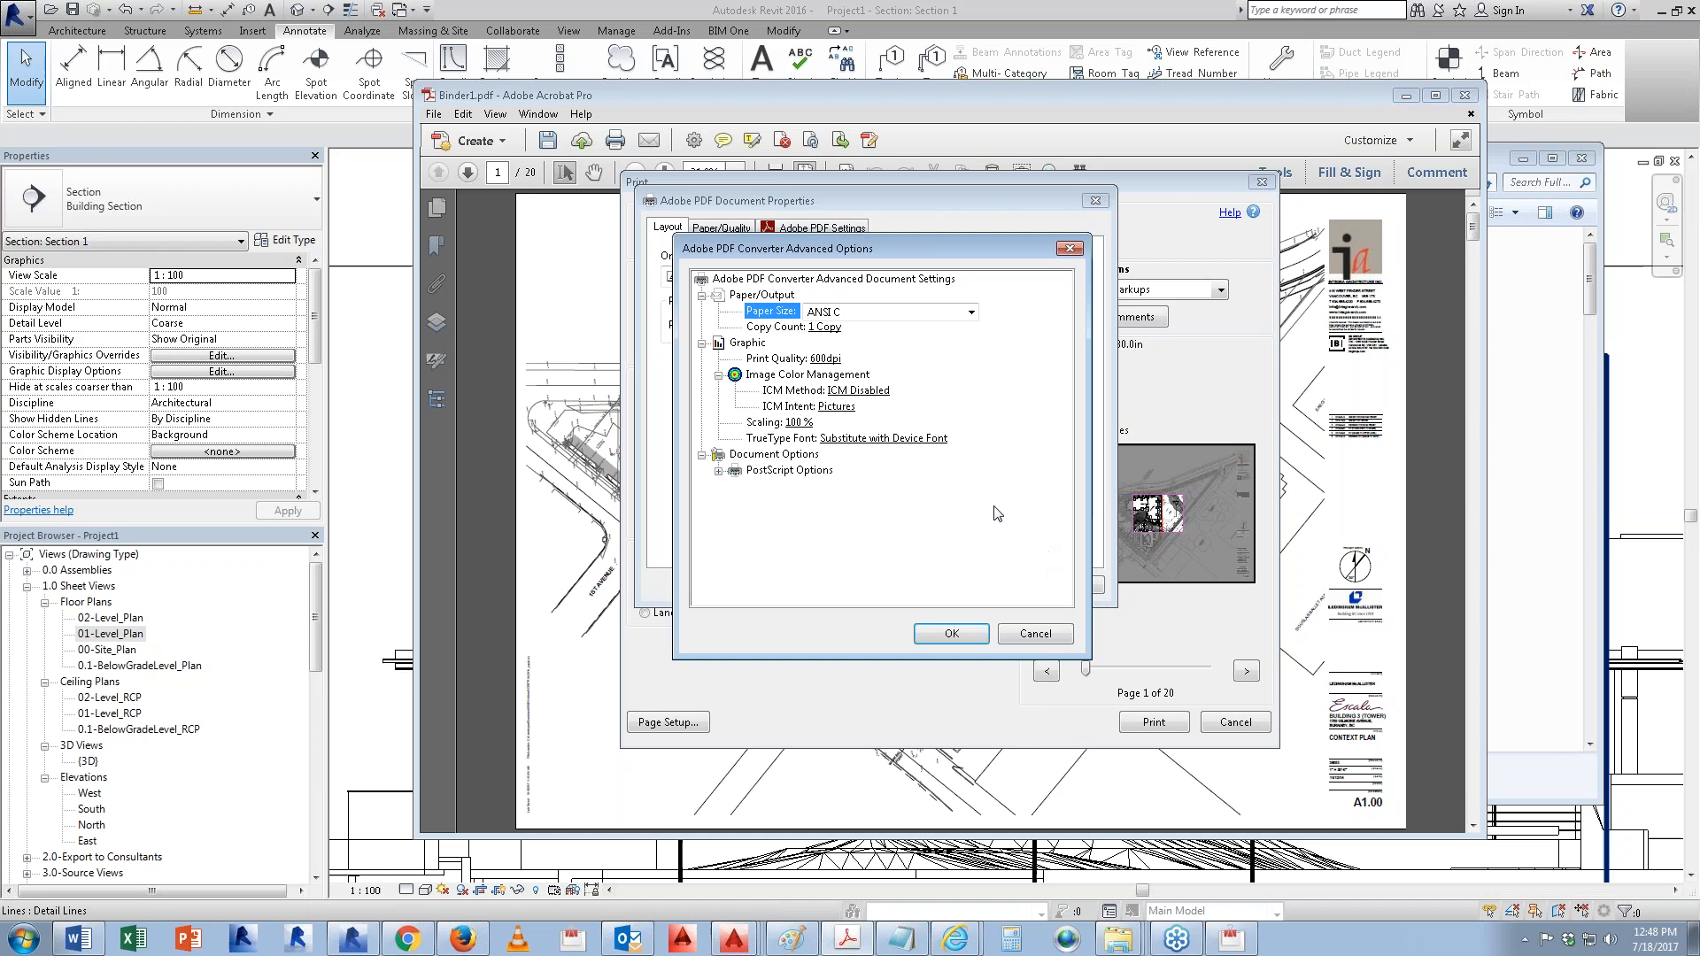
pyautogui.click(795, 423)
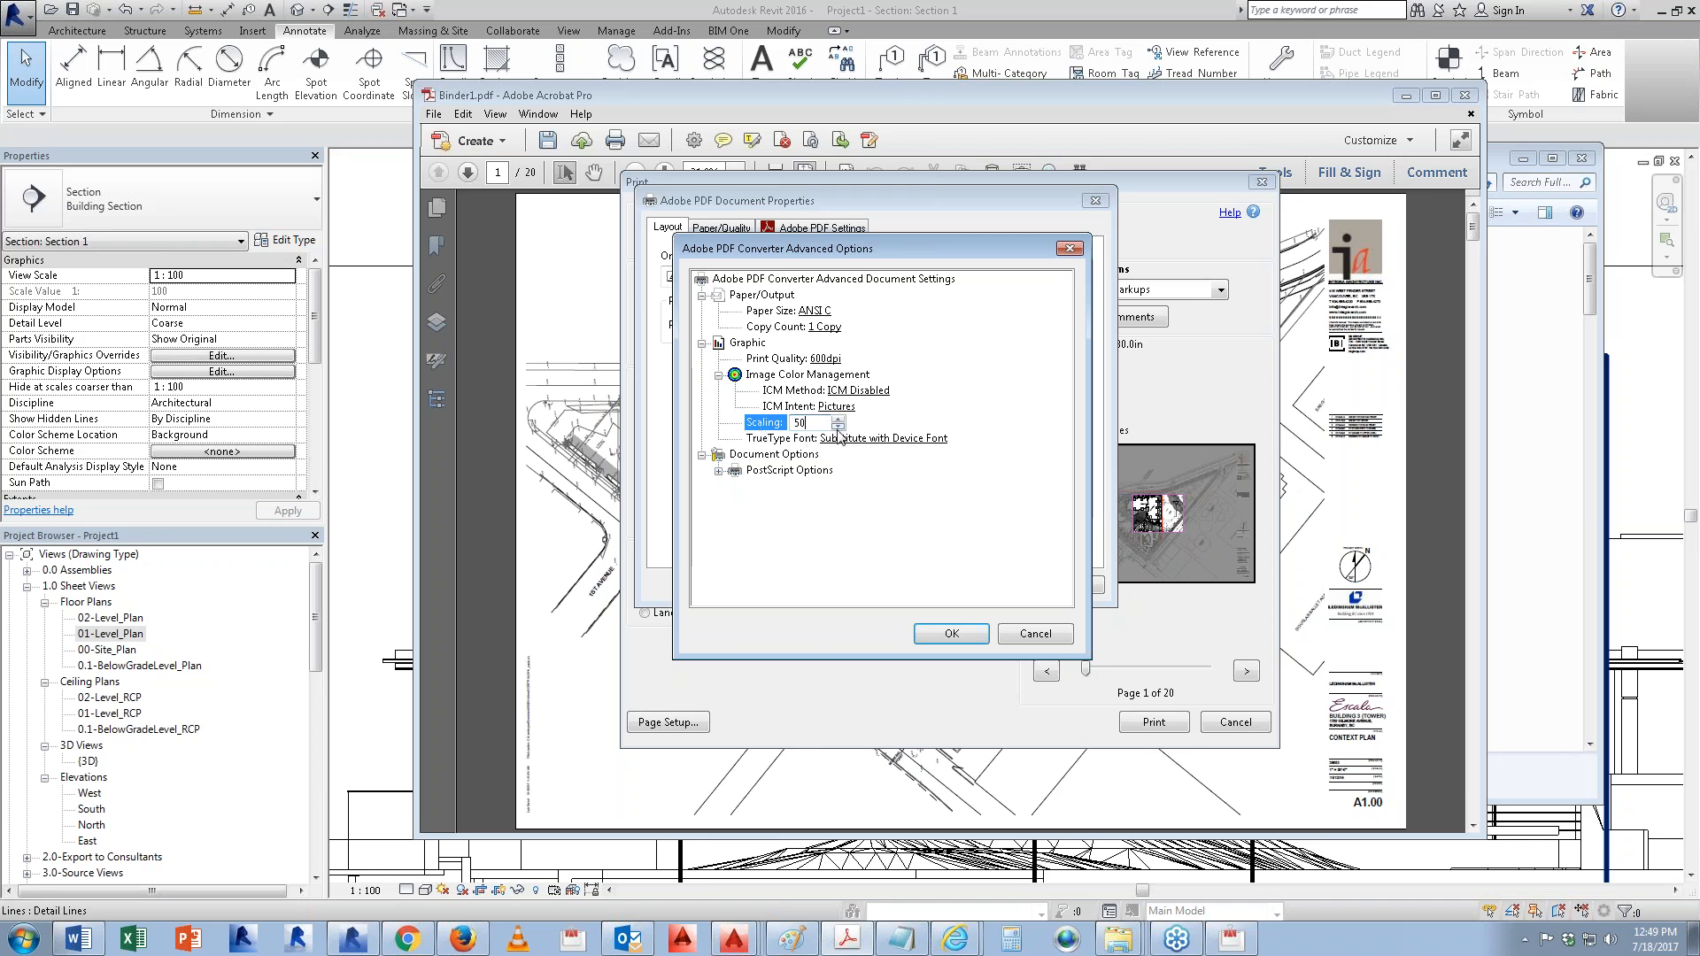
pyautogui.click(957, 636)
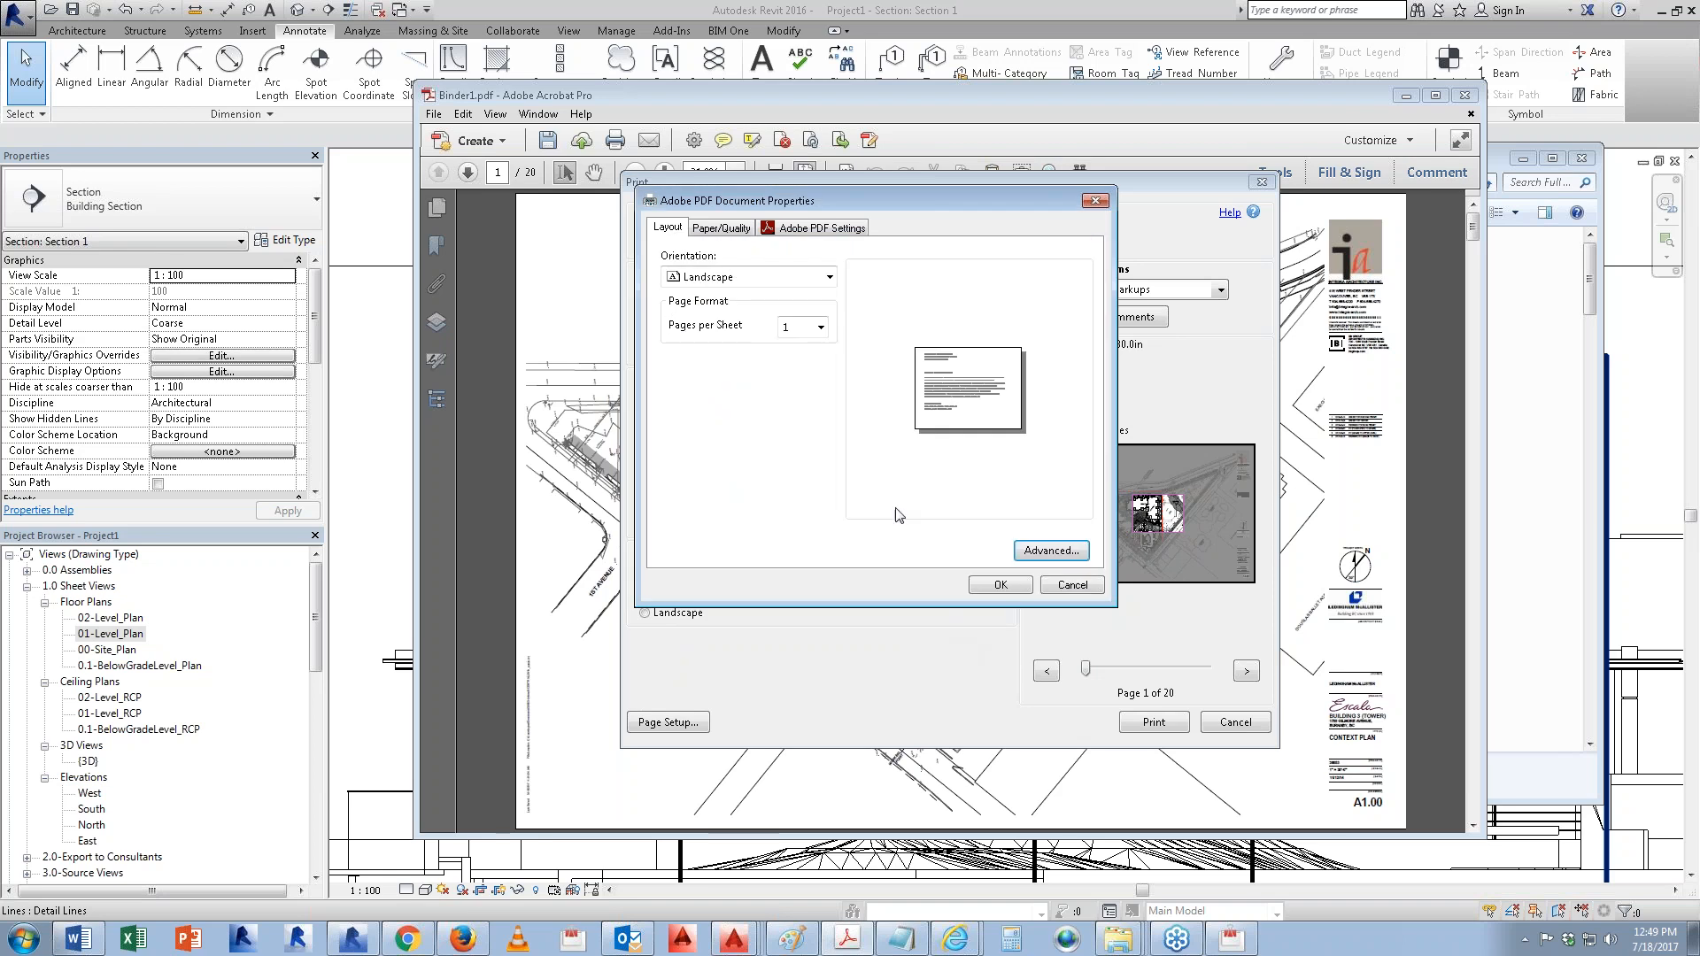
pyautogui.click(1005, 586)
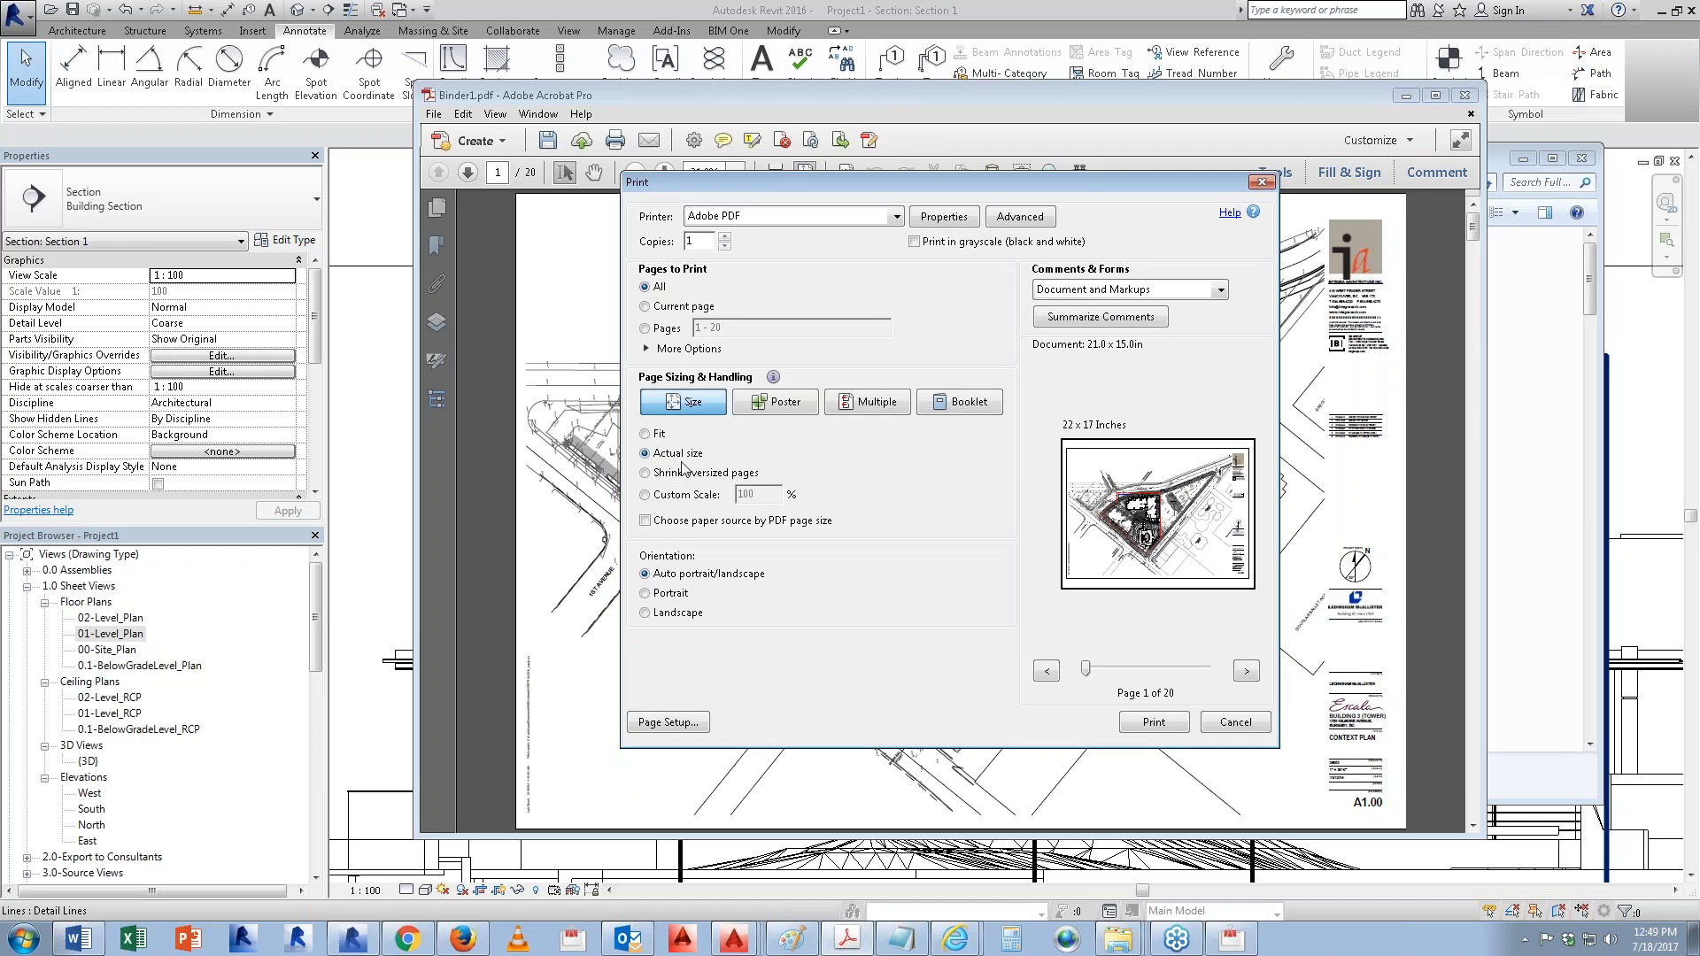
# Step: Print all pages of the combined PDF to Adobe PDF, then close Binder1.pdf without saving it
pyautogui.click(1171, 723)
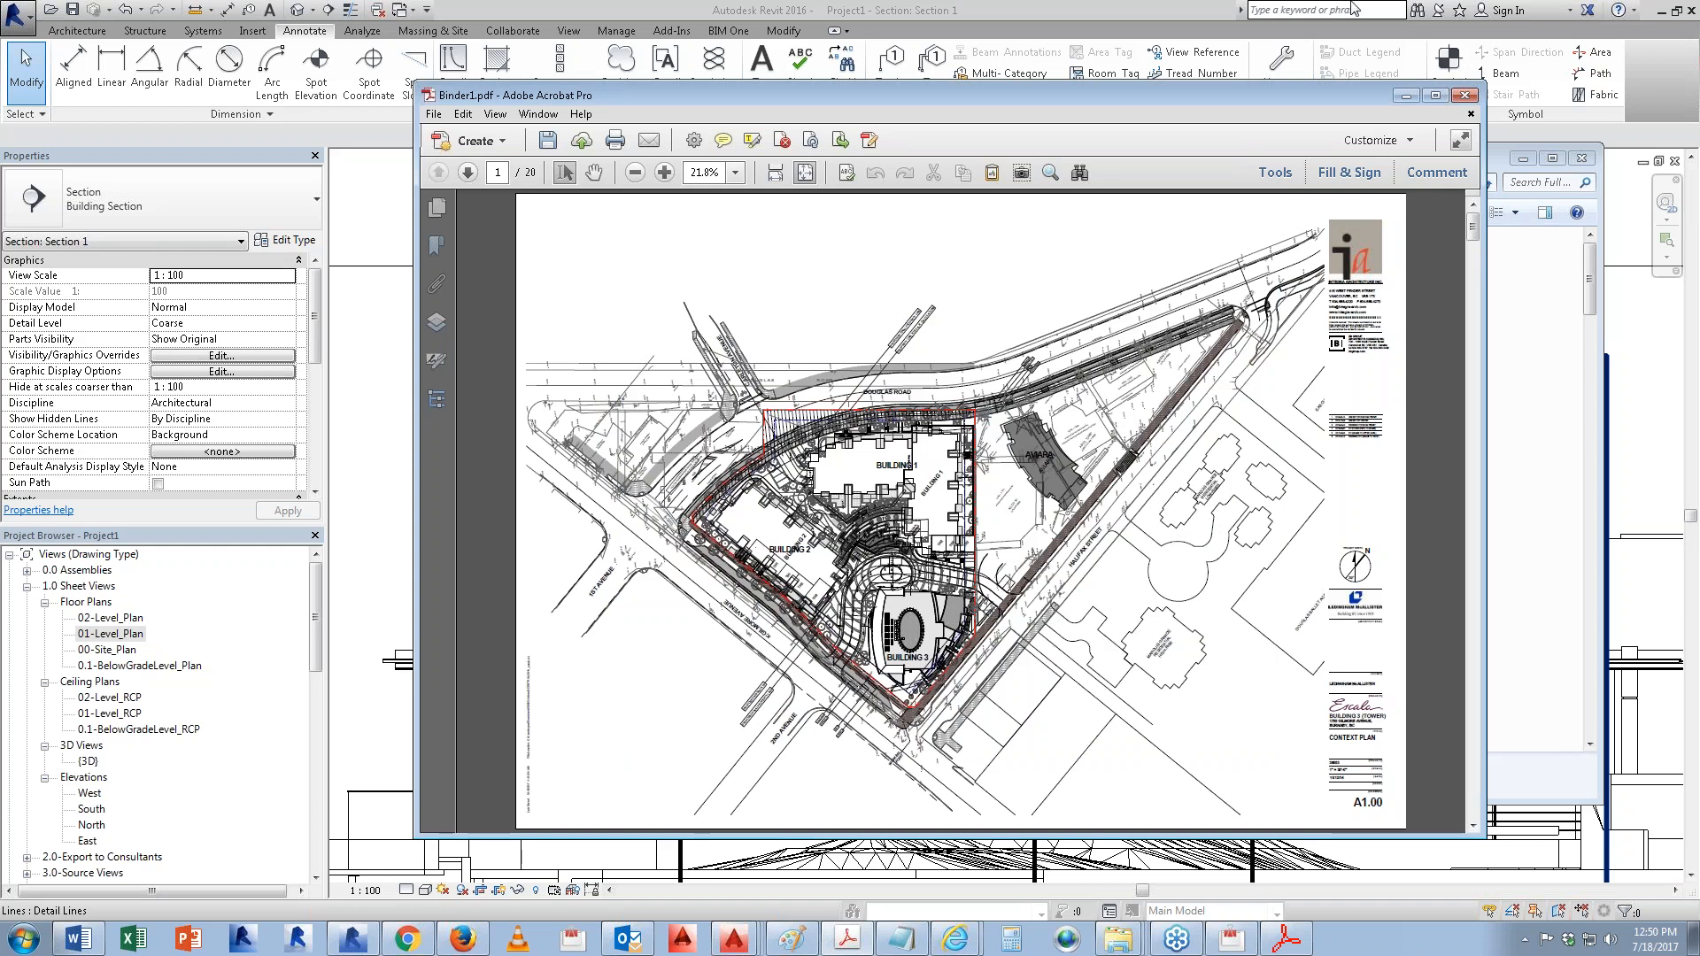
pyautogui.click(1466, 98)
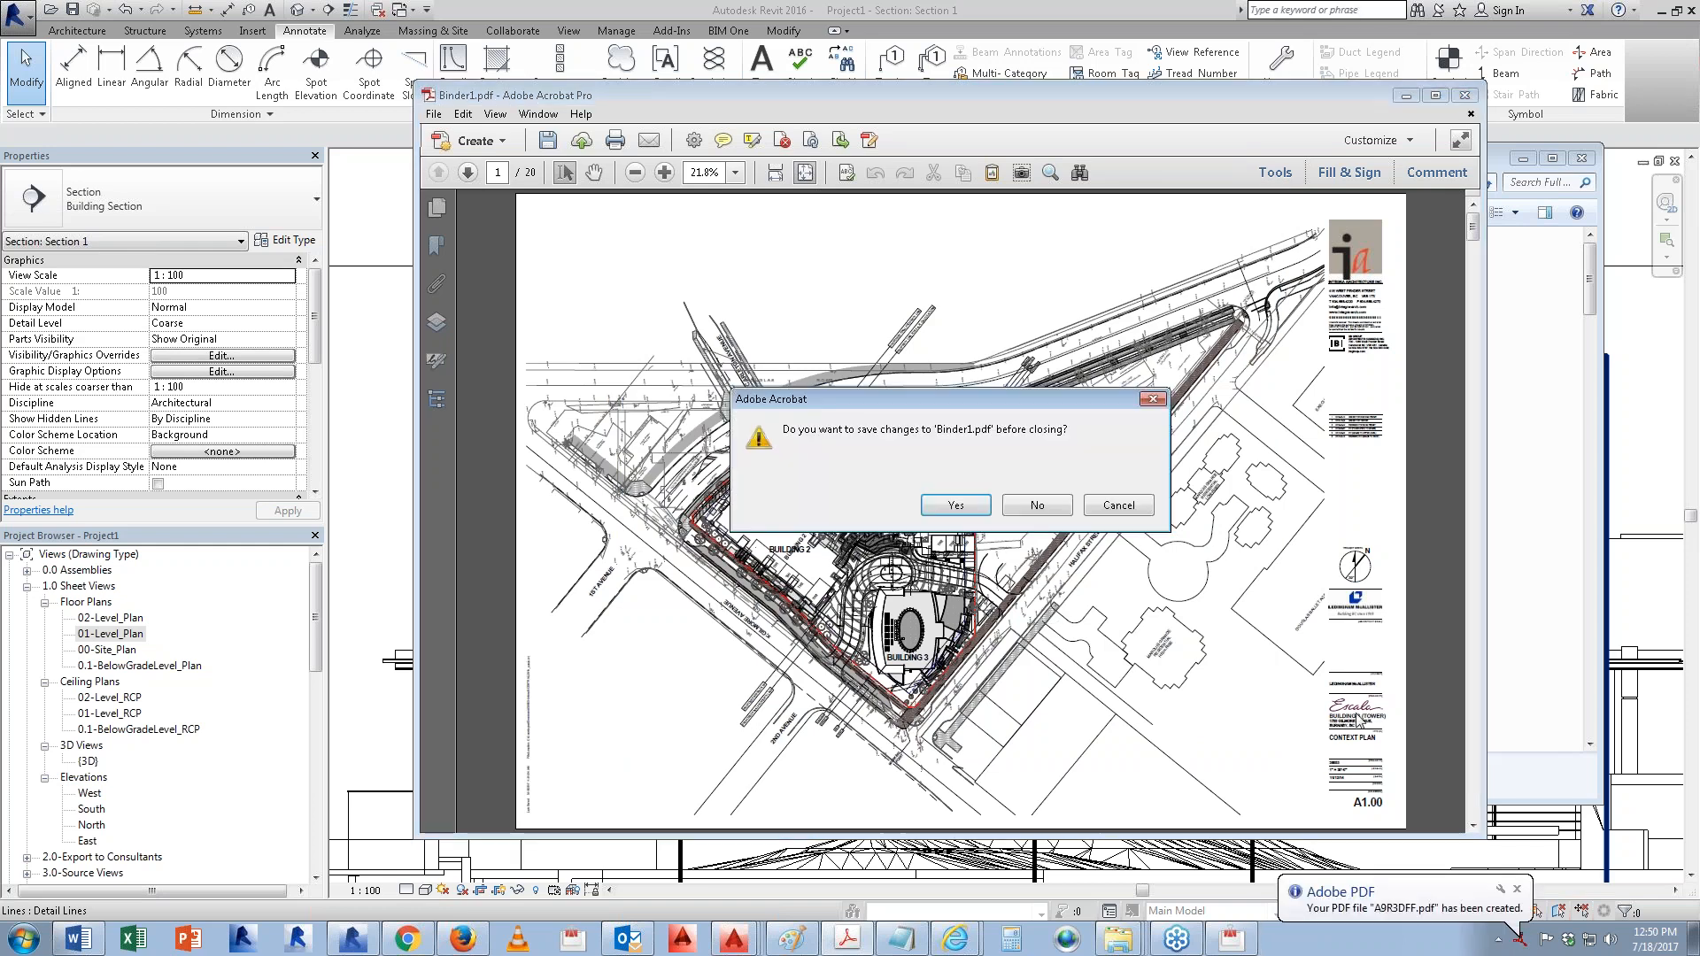
pyautogui.click(1037, 506)
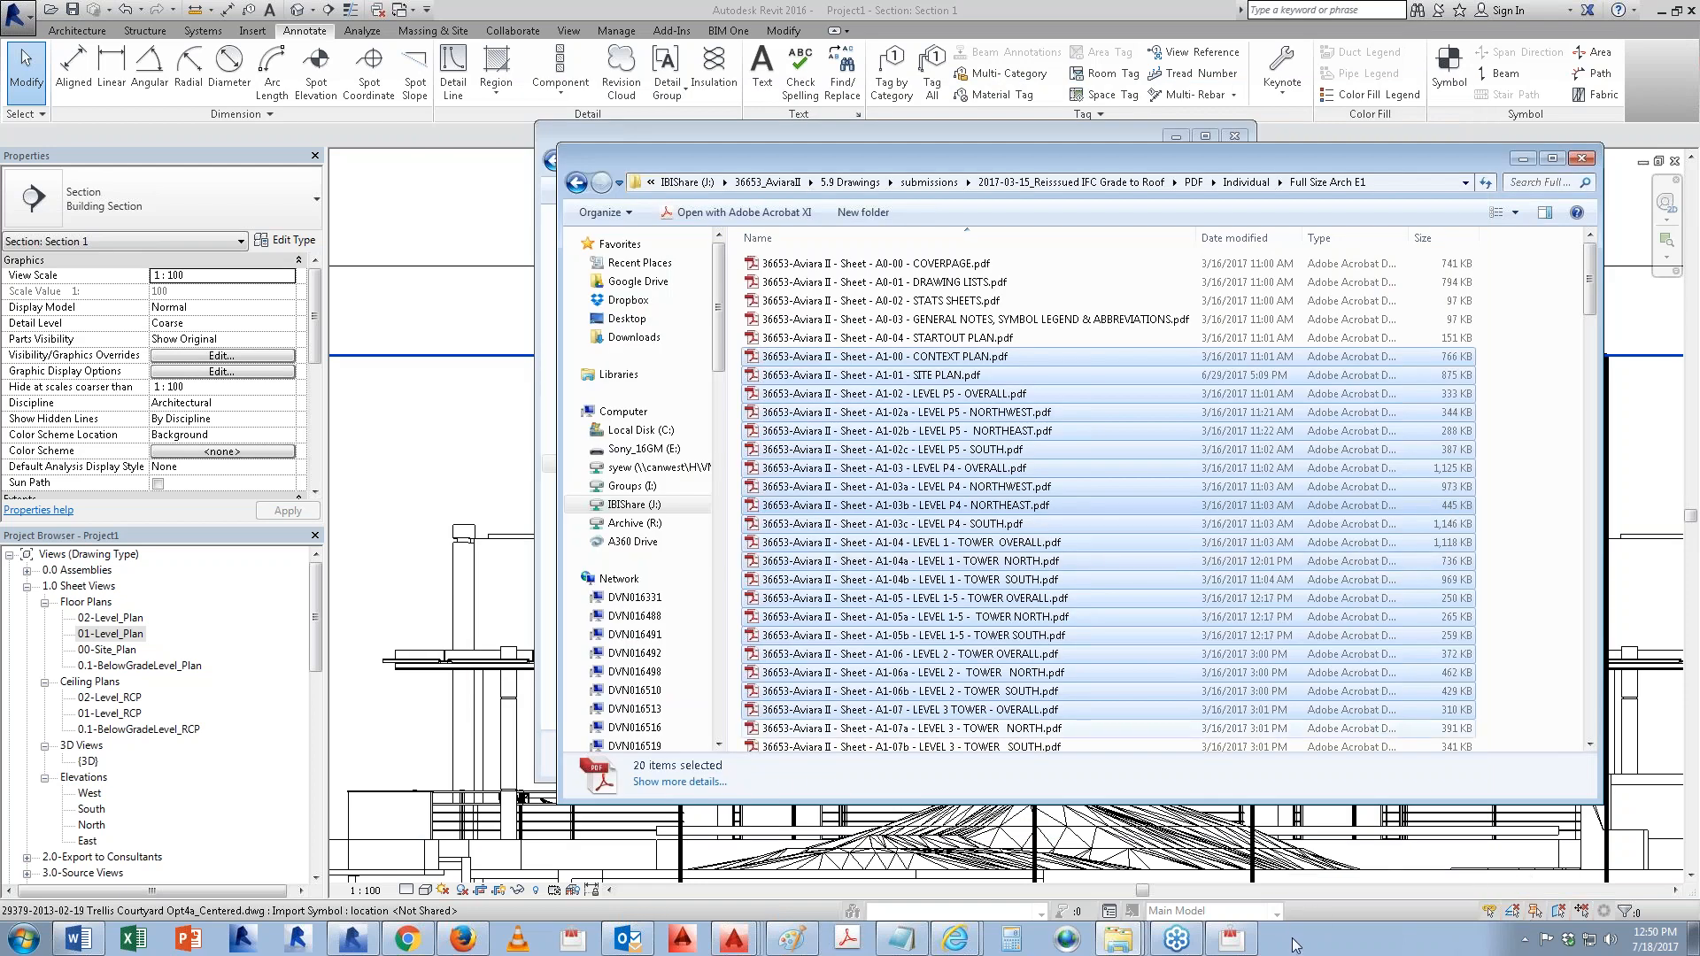
# Step: Open the plot folder on Local Disk (C:) in a new file explorer window
pyautogui.press('super+e')
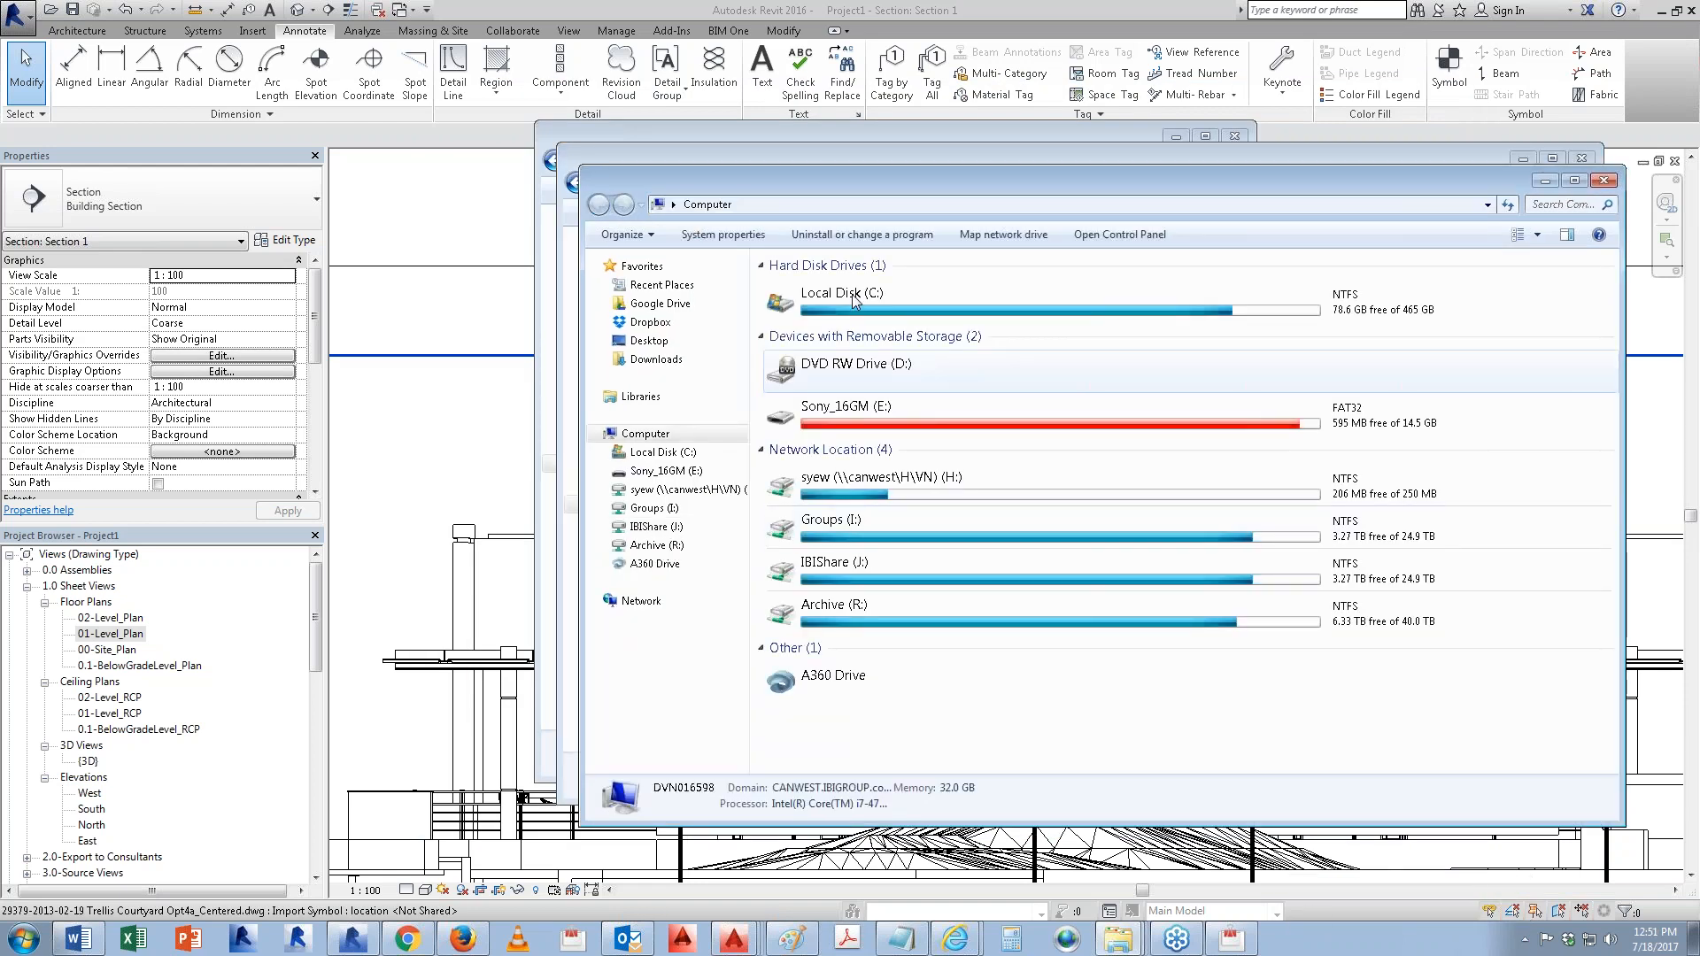
pyautogui.doubleClick(854, 301)
pyautogui.doubleClick(797, 490)
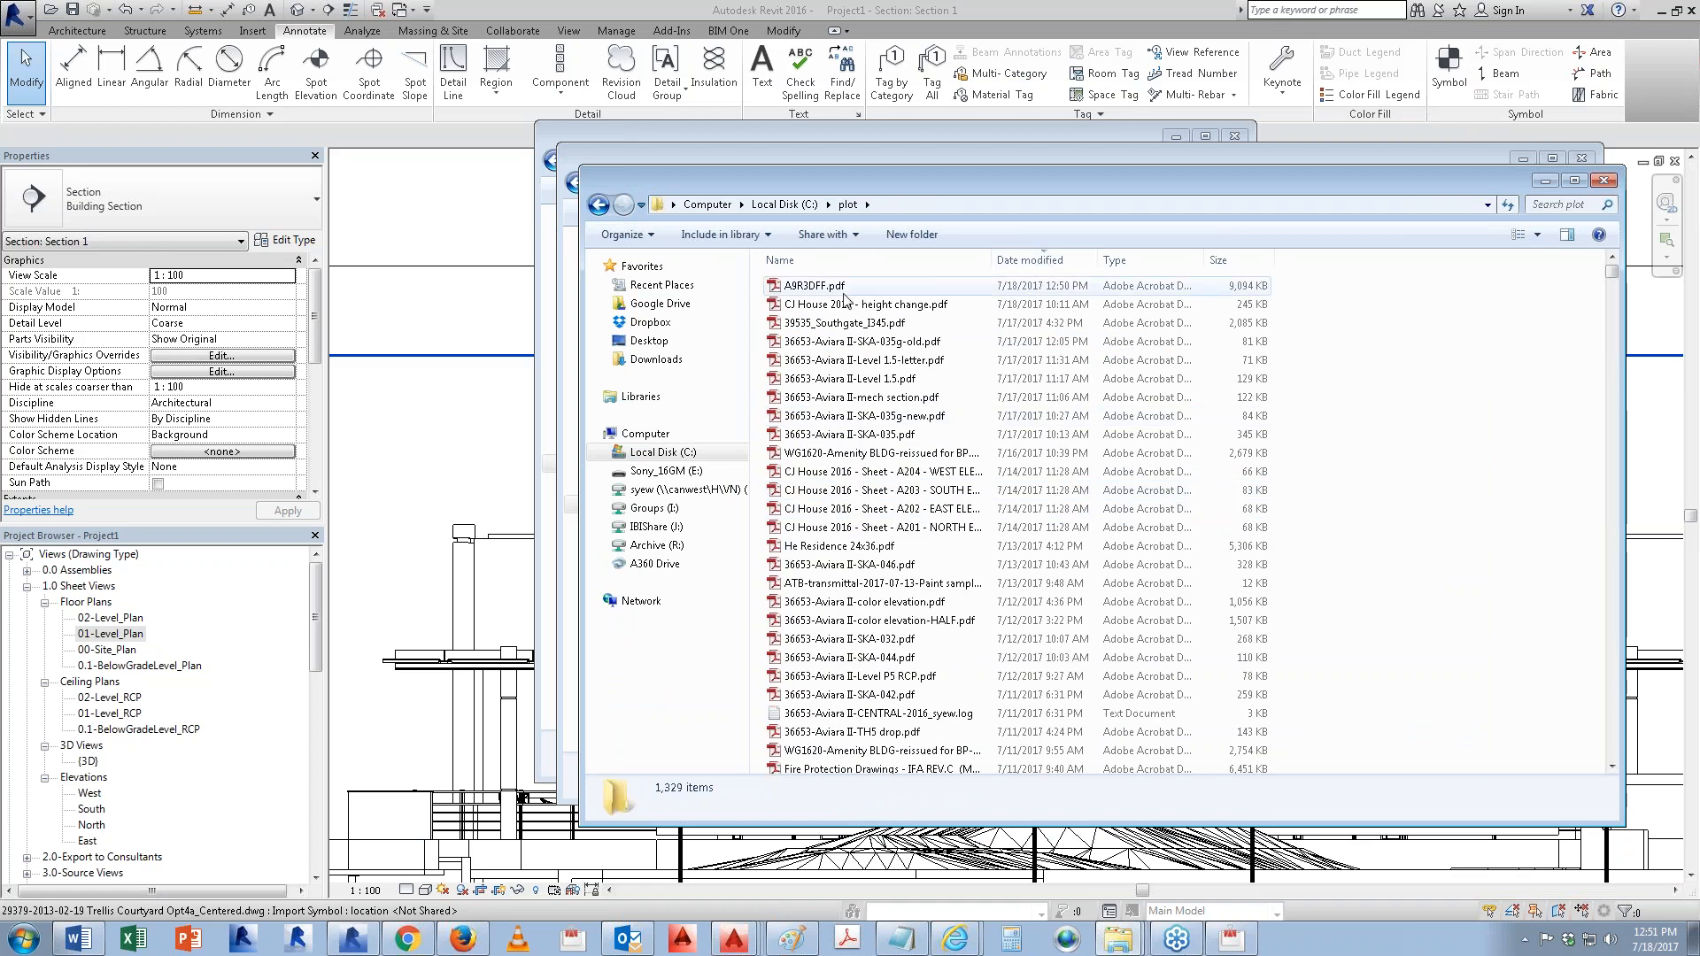
# Step: Open A9R3DFF.pdf from the plot folder and review its print setup for the pVNcK870PL07 plotter, including the printer properties, without printing
pyautogui.doubleClick(814, 286)
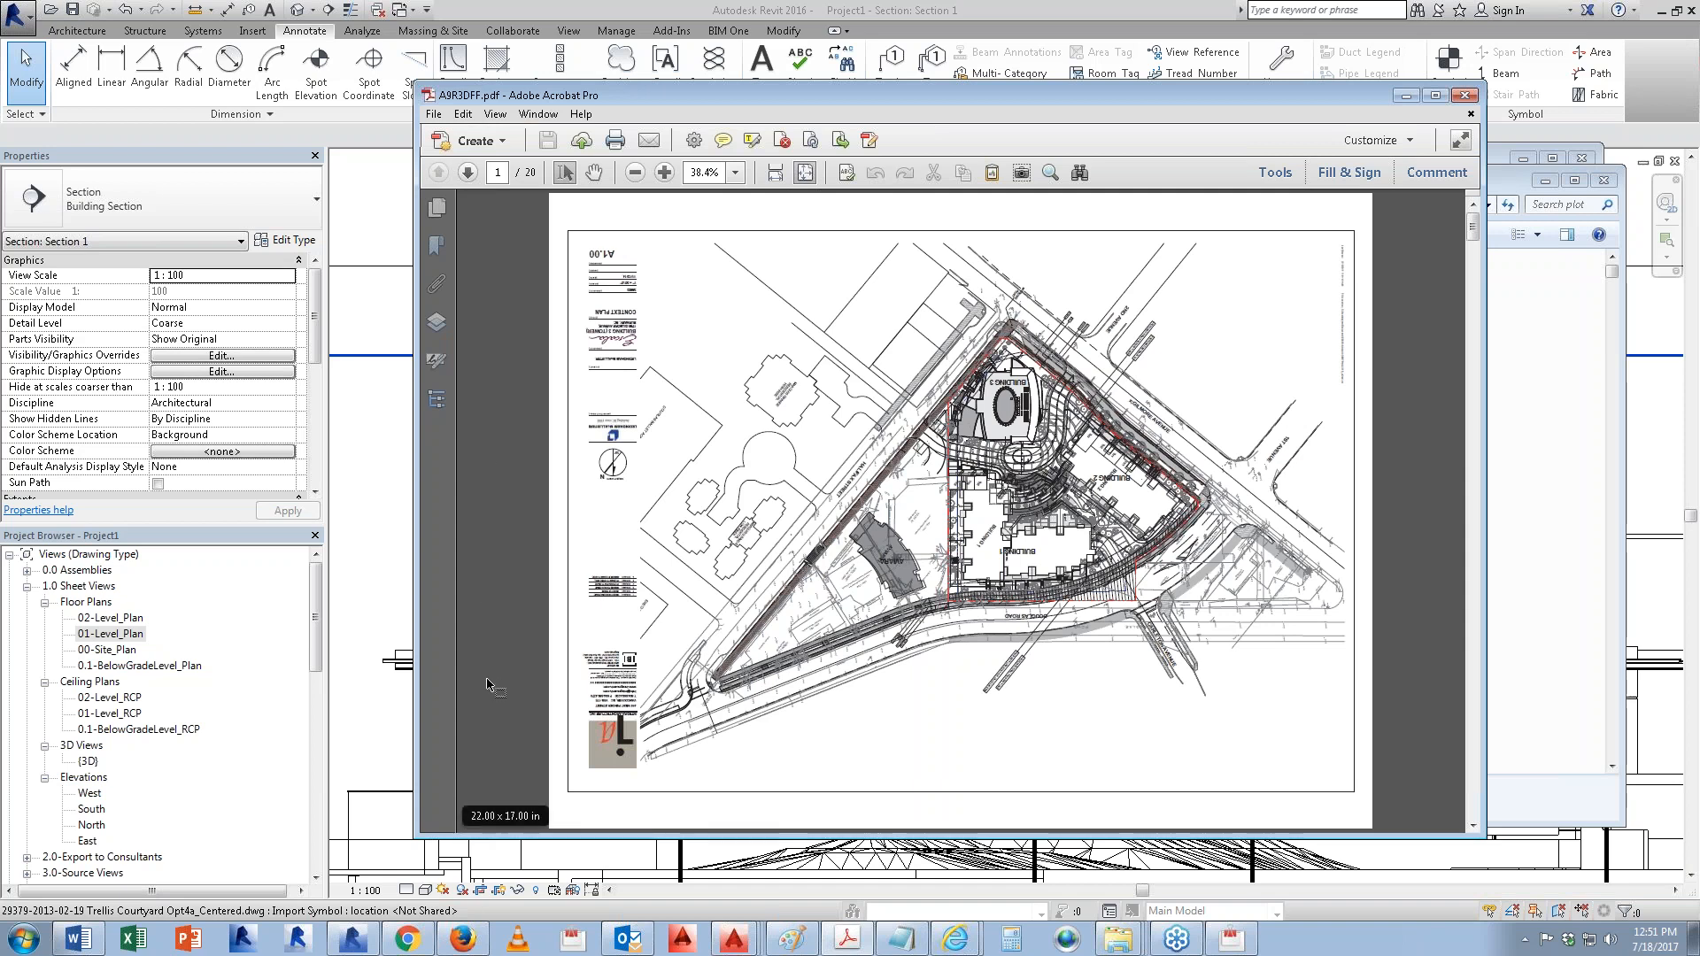
pyautogui.click(439, 112)
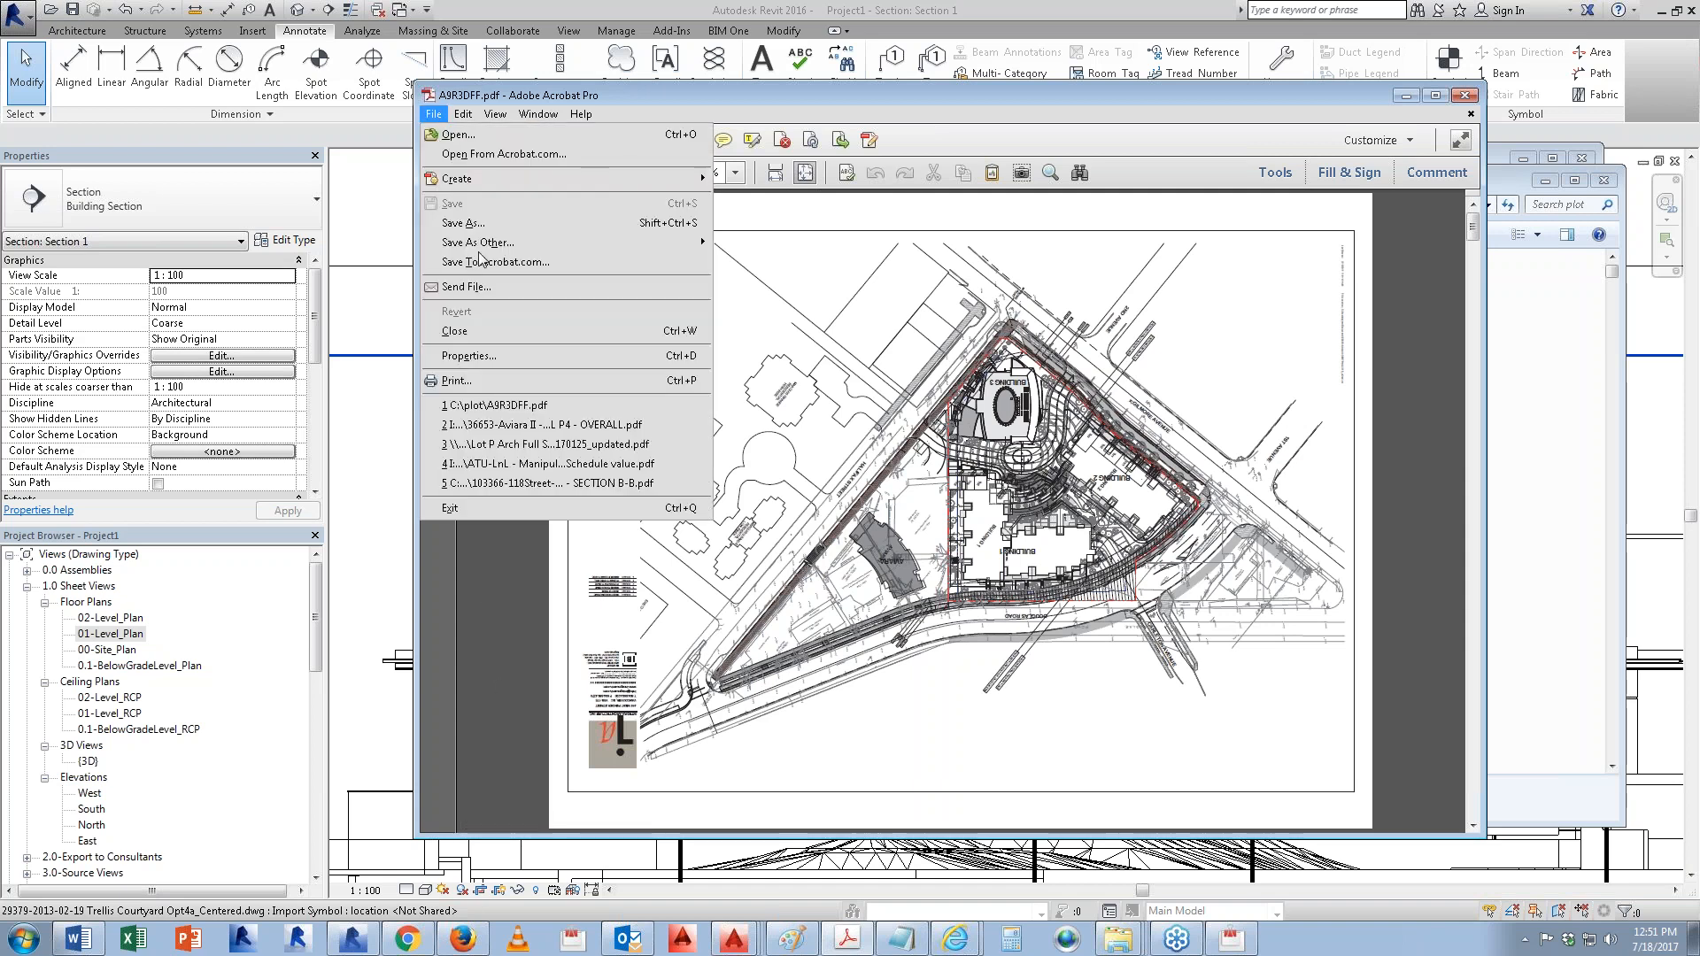
pyautogui.click(485, 381)
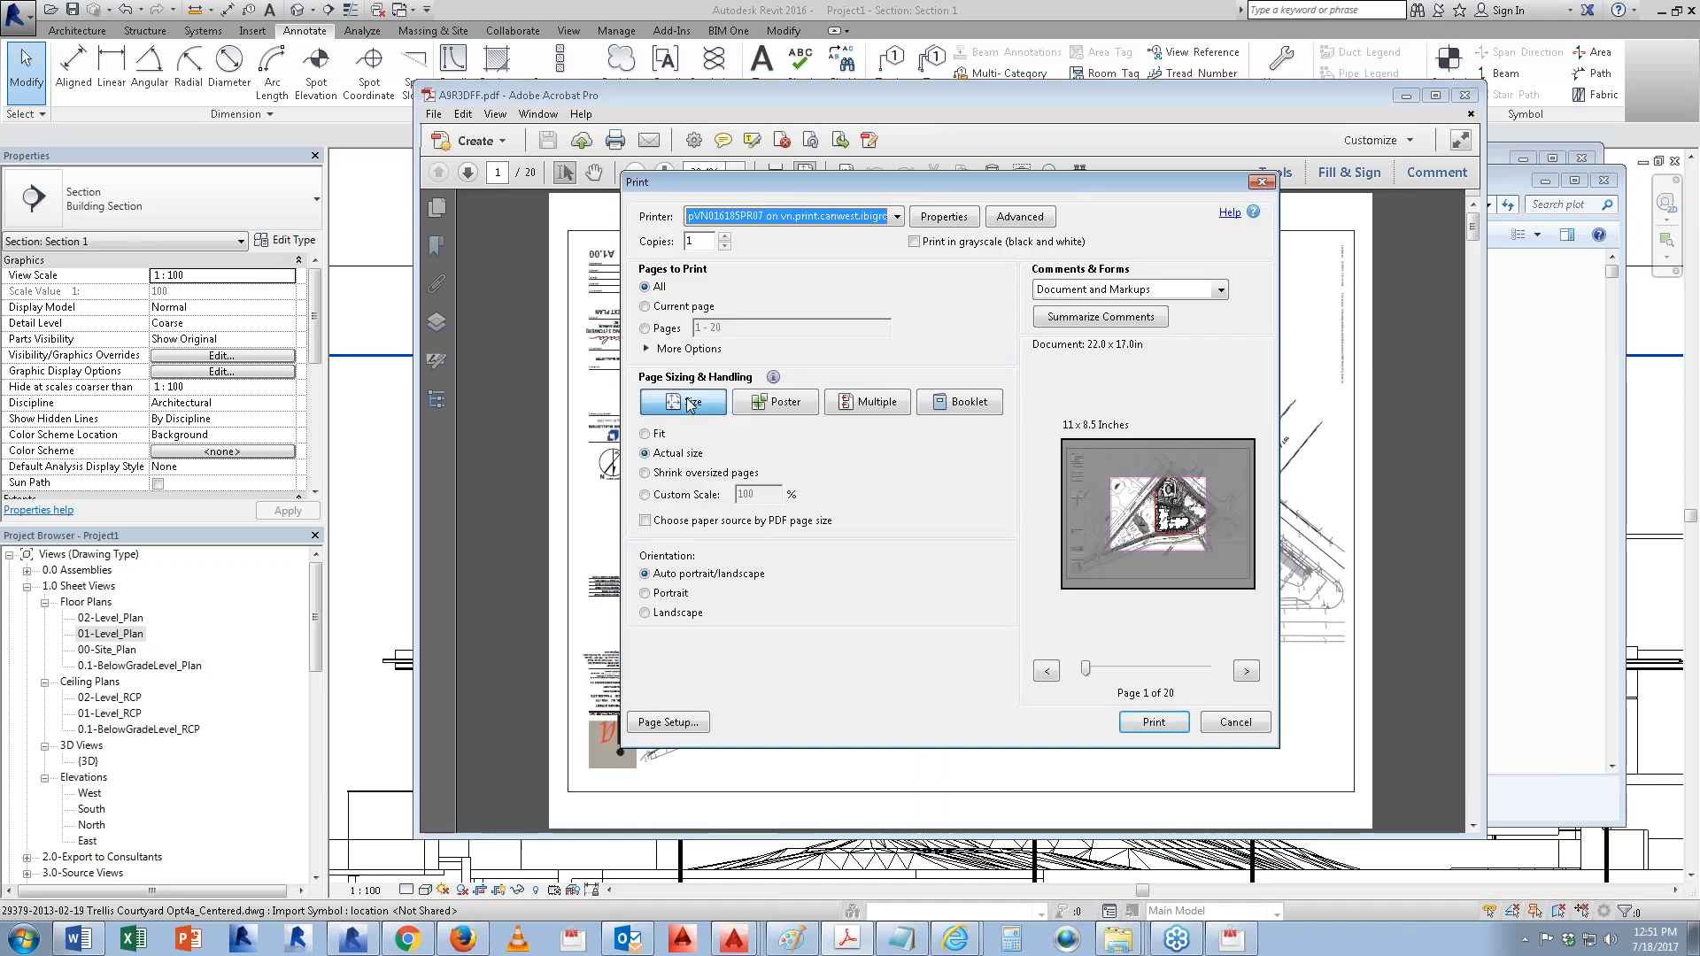
pyautogui.click(841, 219)
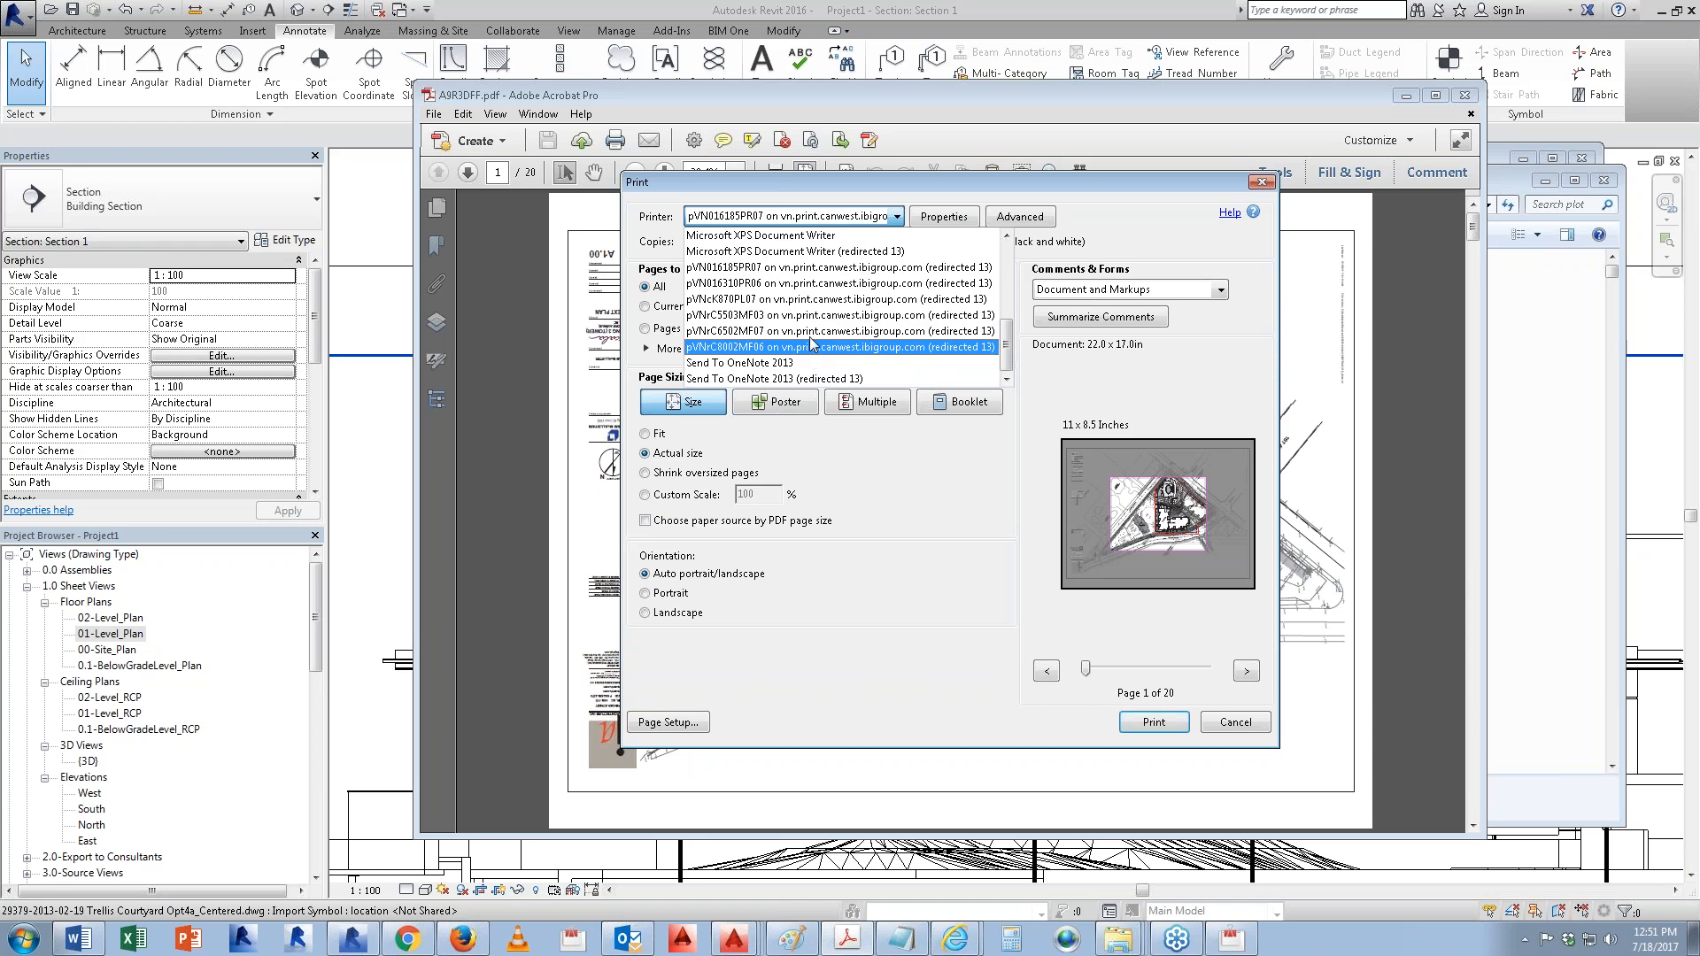
pyautogui.click(757, 301)
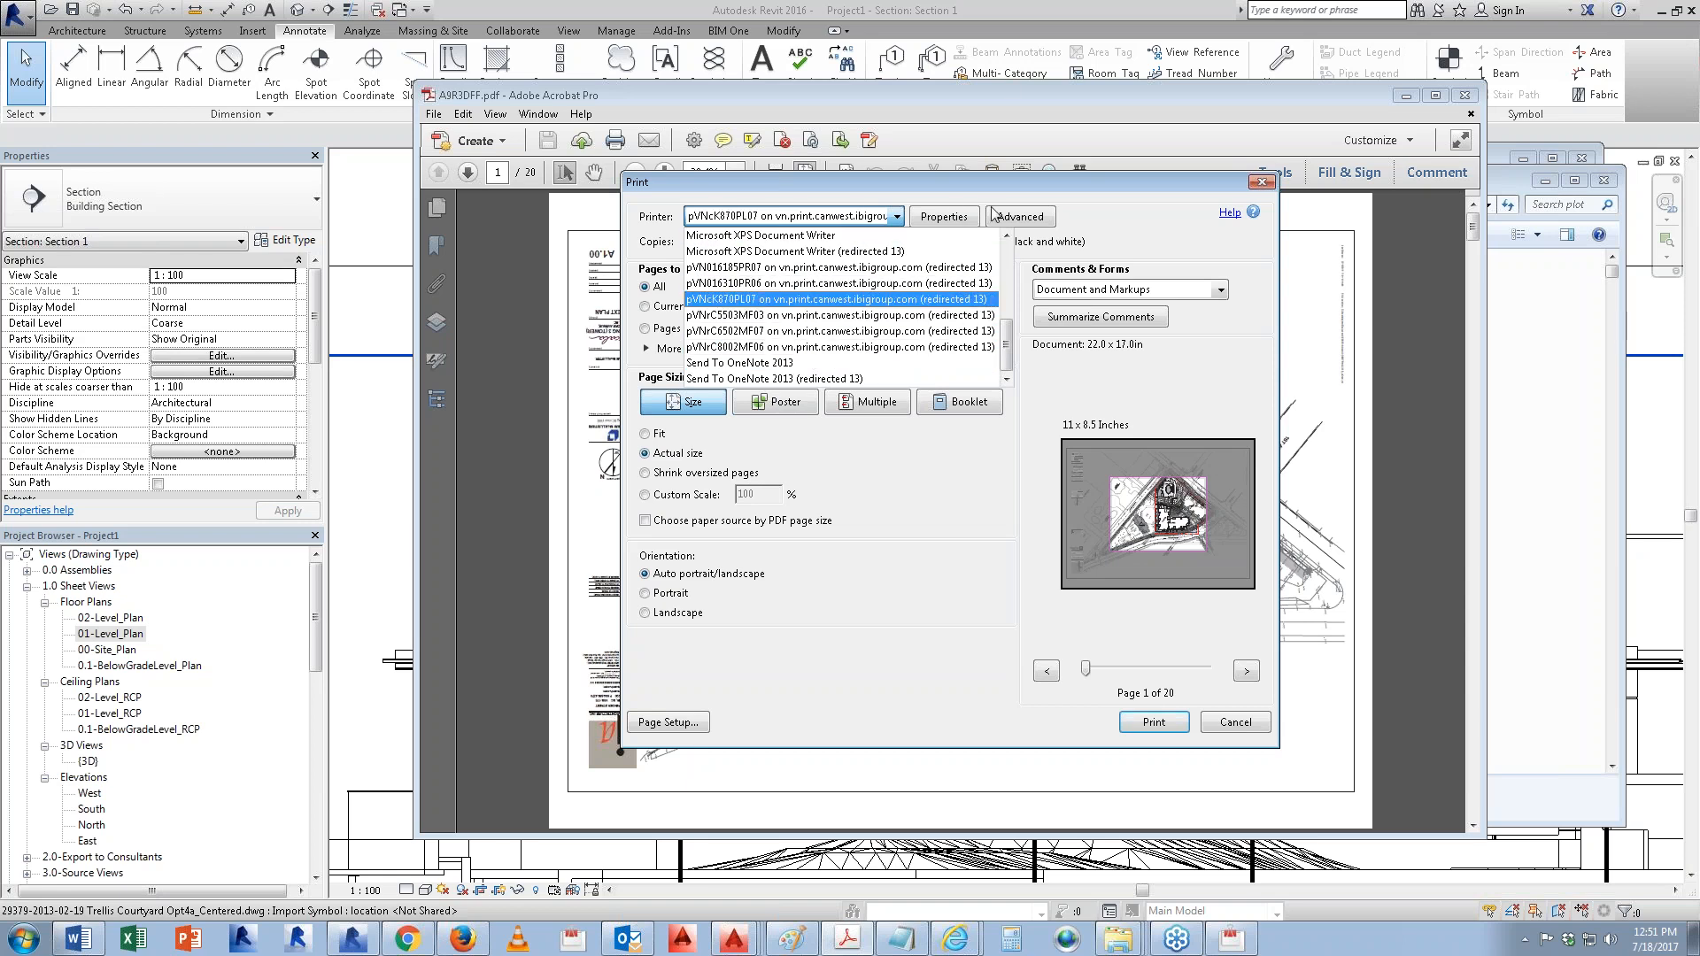
pyautogui.click(942, 220)
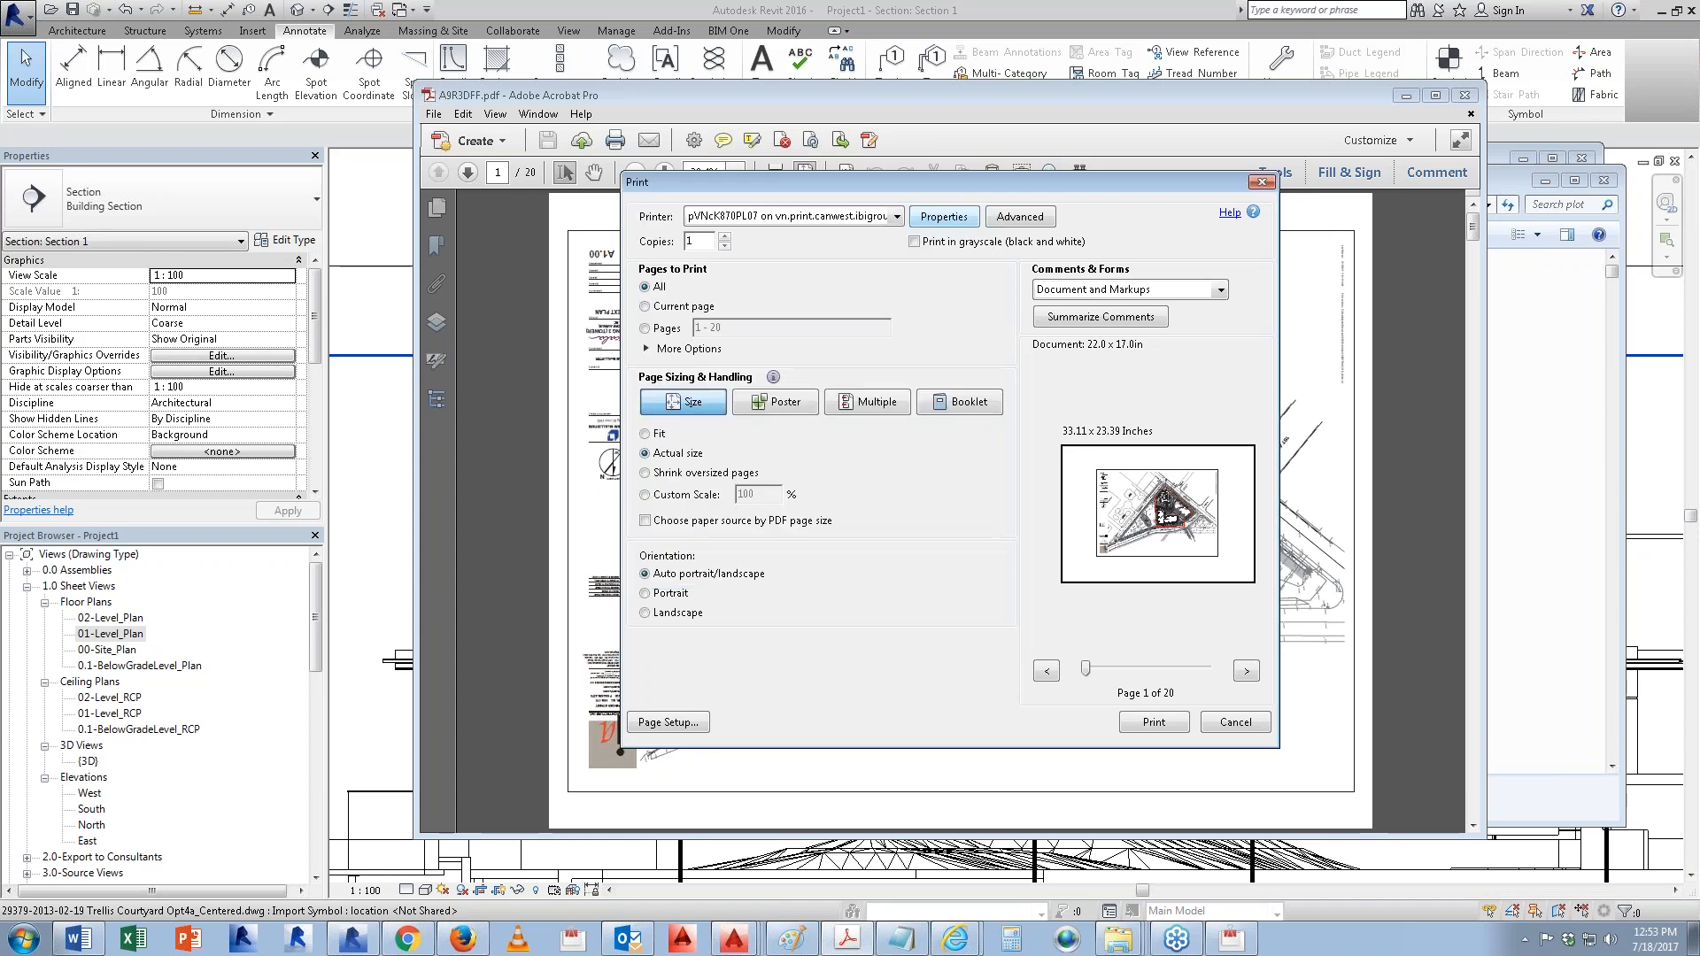
pyautogui.click(1227, 724)
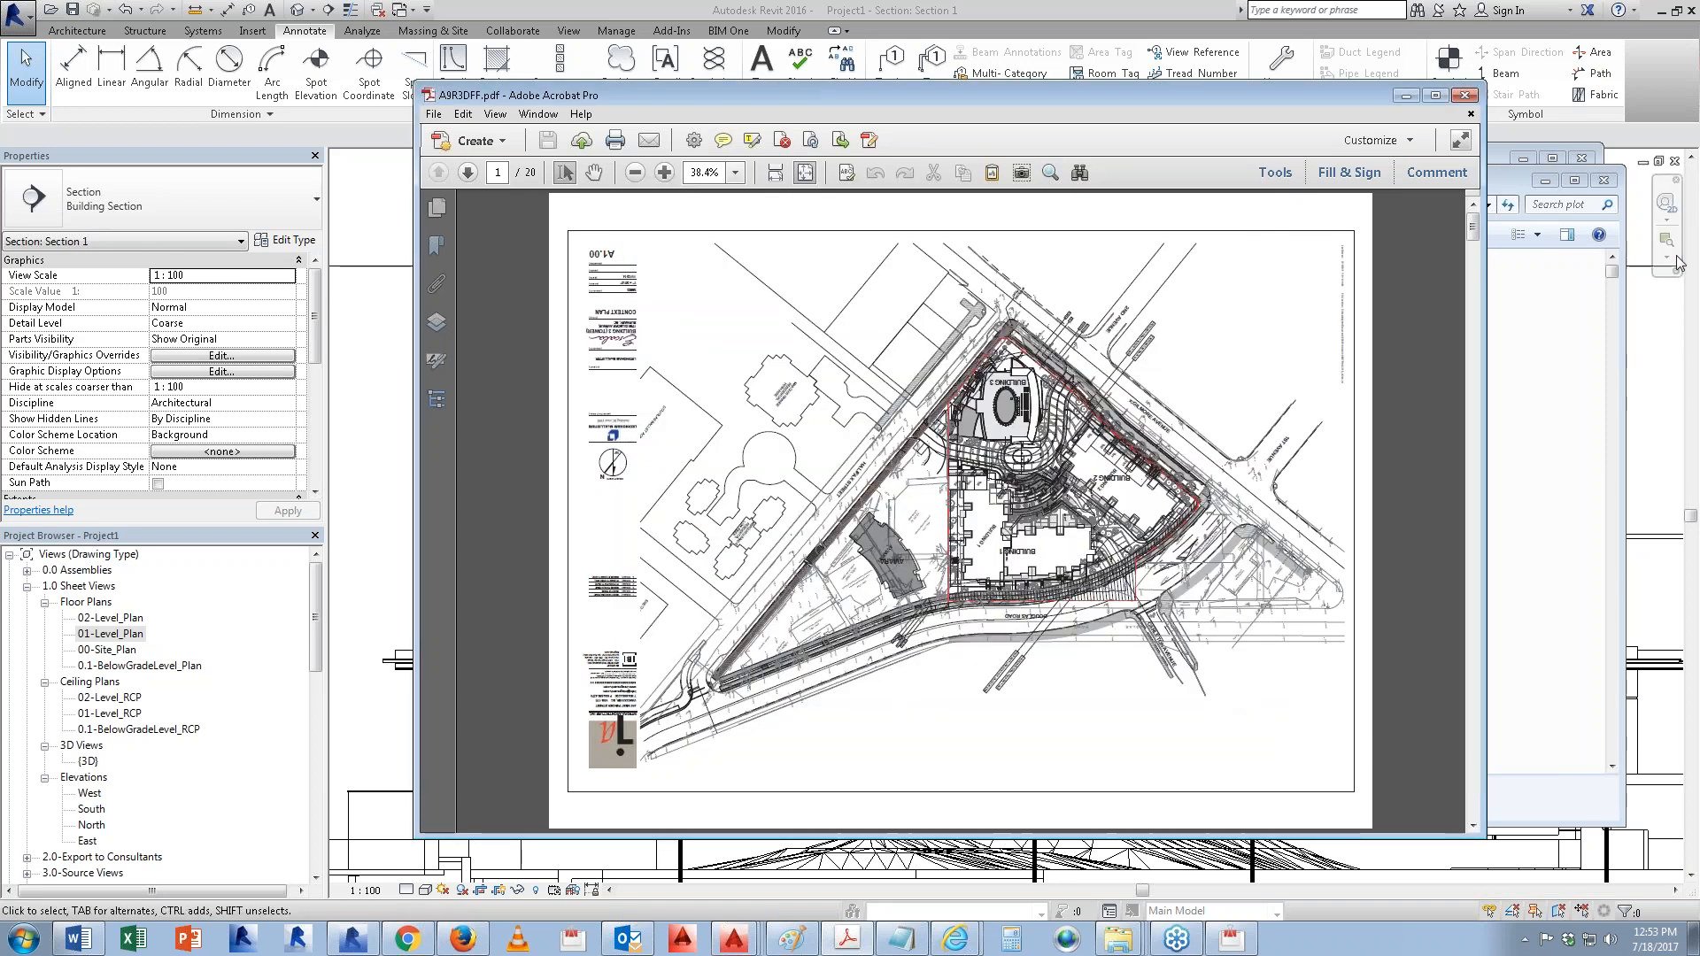